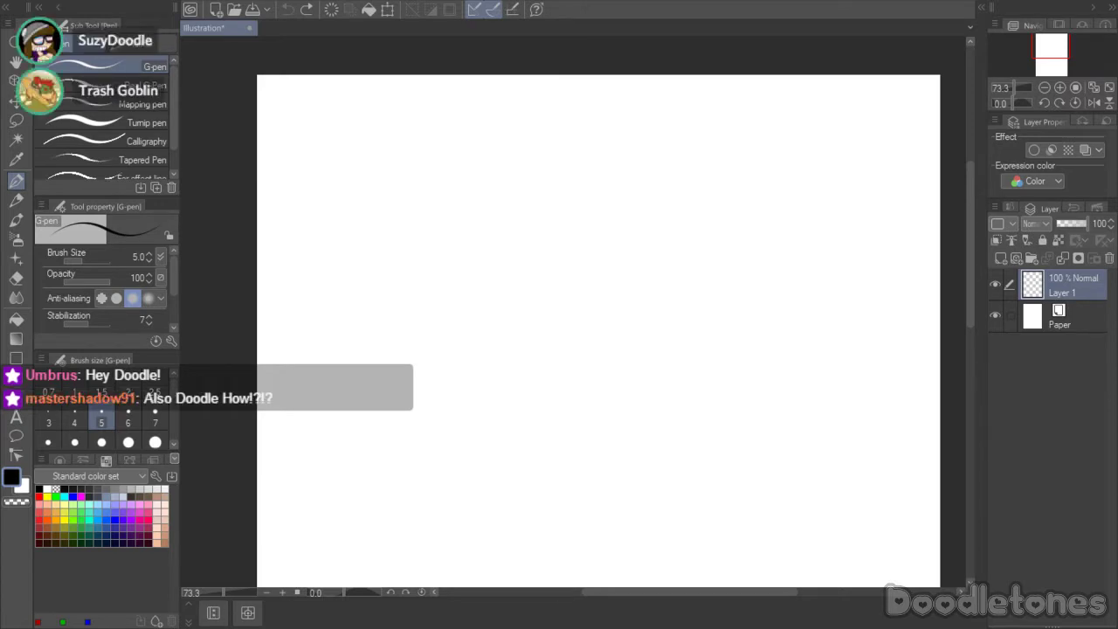
- Sketch a circle in red near the upper centre of the canvas with the Opaque watercolor brush at size 5
{"action": "left_click", "coordinate": [16, 219]}
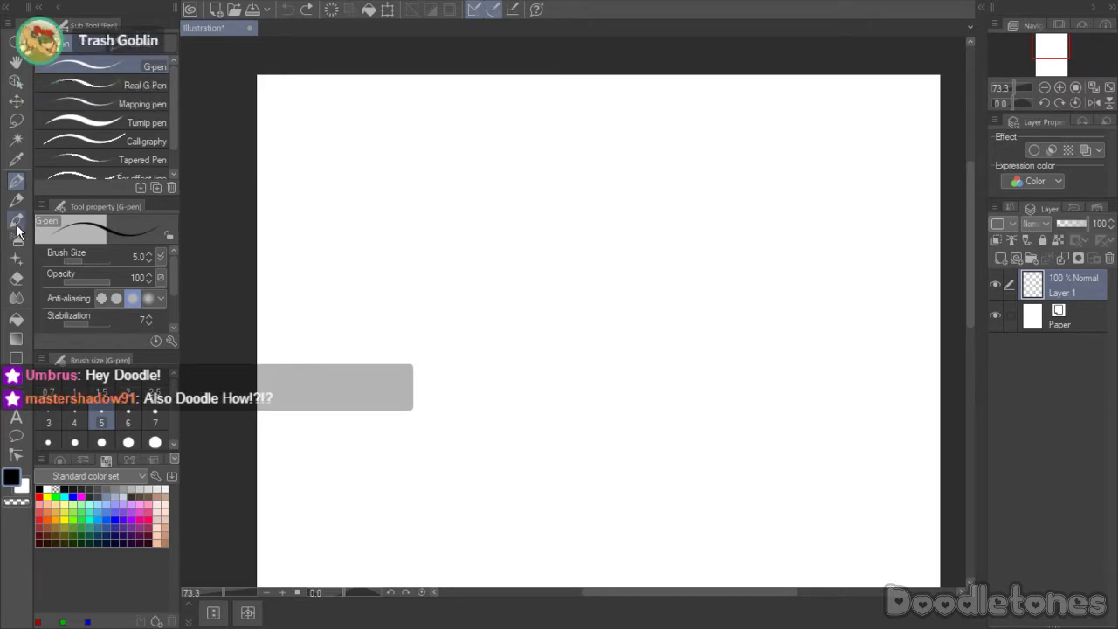
{"action": "left_click", "coordinate": [39, 496]}
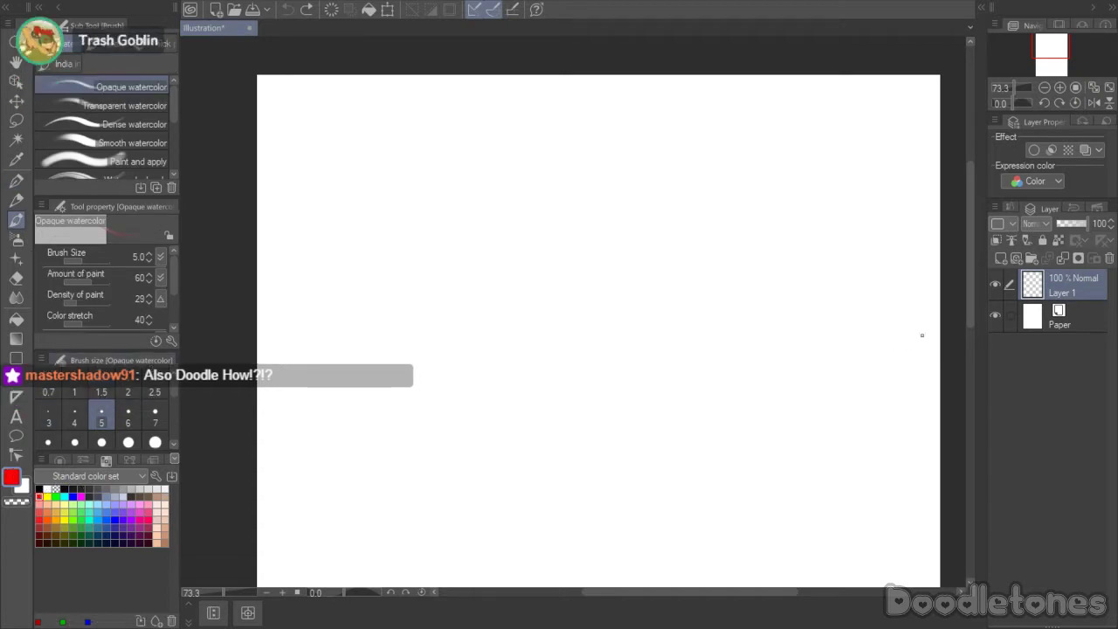
{"action": "scroll", "coordinate": [521, 245], "scroll_direction": "up", "scroll_amount": 2}
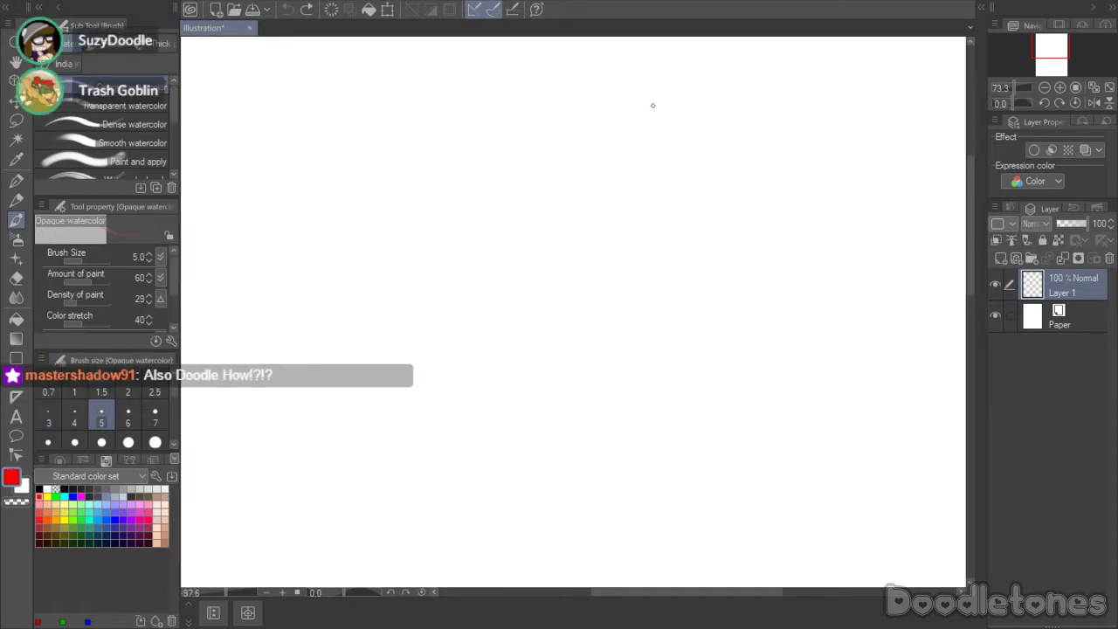
{"action": "left_click_drag", "start_coordinate": [968, 234], "coordinate": [968, 222]}
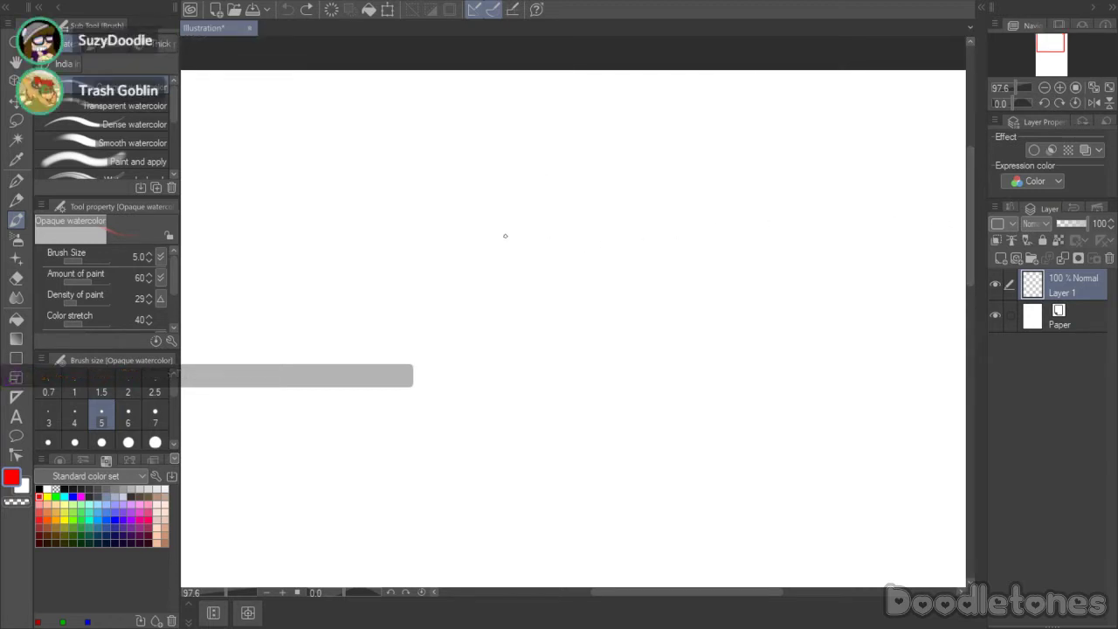
{"action": "mouse_move", "coordinate": [506, 221]}
{"action": "left_mouse_down"}
{"action": "mouse_move", "coordinate": [476, 234]}
{"action": "mouse_move", "coordinate": [444, 337]}
{"action": "left_mouse_up"}
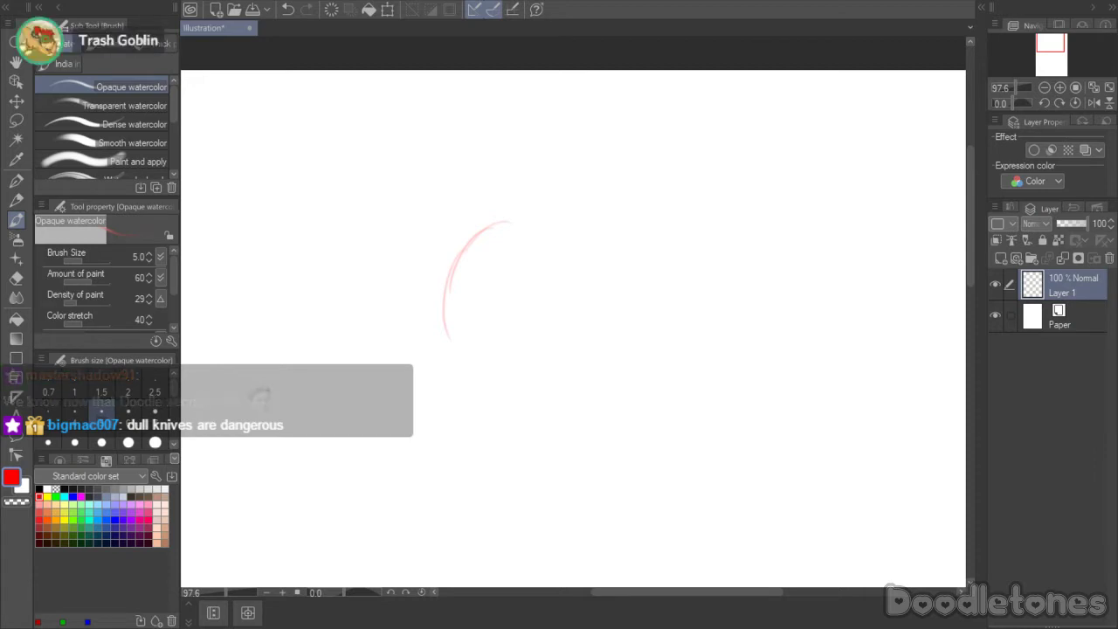
{"action": "mouse_move", "coordinate": [442, 306]}
{"action": "left_mouse_down"}
{"action": "mouse_move", "coordinate": [482, 388]}
{"action": "mouse_move", "coordinate": [465, 362]}
{"action": "mouse_move", "coordinate": [500, 391]}
{"action": "left_mouse_up"}
{"action": "left_click_drag", "start_coordinate": [451, 358], "coordinate": [515, 402]}
{"action": "mouse_move", "coordinate": [437, 307]}
{"action": "left_mouse_down"}
{"action": "mouse_move", "coordinate": [437, 327]}
{"action": "mouse_move", "coordinate": [445, 262]}
{"action": "mouse_move", "coordinate": [520, 218]}
{"action": "mouse_move", "coordinate": [591, 242]}
{"action": "left_mouse_up"}
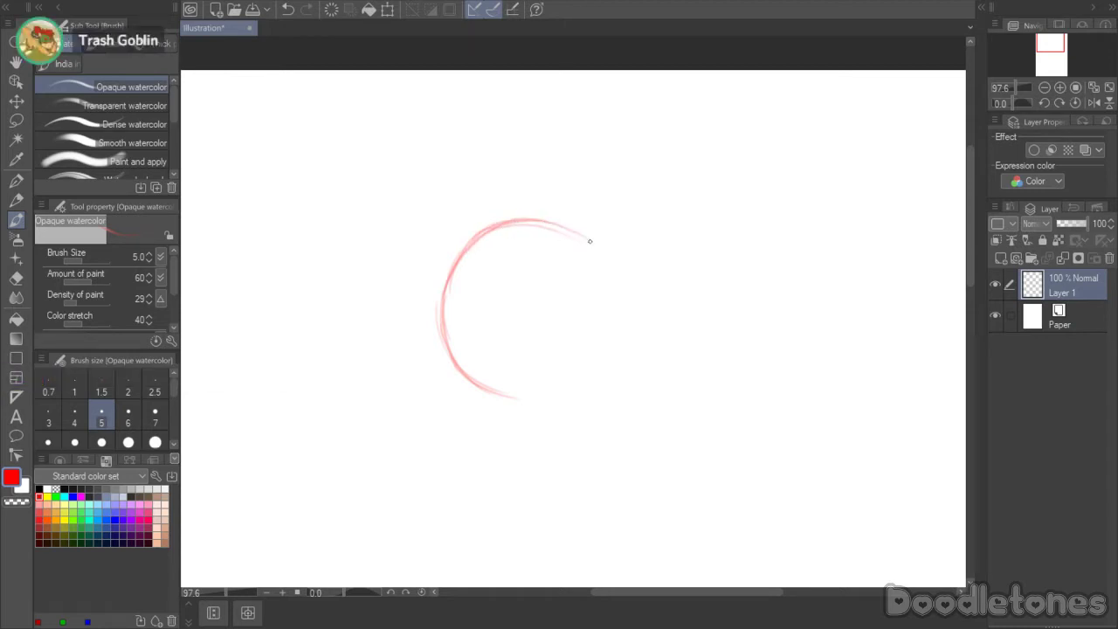
{"action": "left_click_drag", "start_coordinate": [503, 222], "coordinate": [577, 229]}
{"action": "left_click_drag", "start_coordinate": [451, 306], "coordinate": [495, 379]}
{"action": "mouse_move", "coordinate": [442, 335]}
{"action": "left_mouse_down"}
{"action": "mouse_move", "coordinate": [466, 372]}
{"action": "mouse_move", "coordinate": [578, 391]}
{"action": "left_mouse_up"}
{"action": "mouse_move", "coordinate": [554, 228]}
{"action": "left_mouse_down"}
{"action": "mouse_move", "coordinate": [580, 233]}
{"action": "mouse_move", "coordinate": [614, 284]}
{"action": "left_mouse_up"}
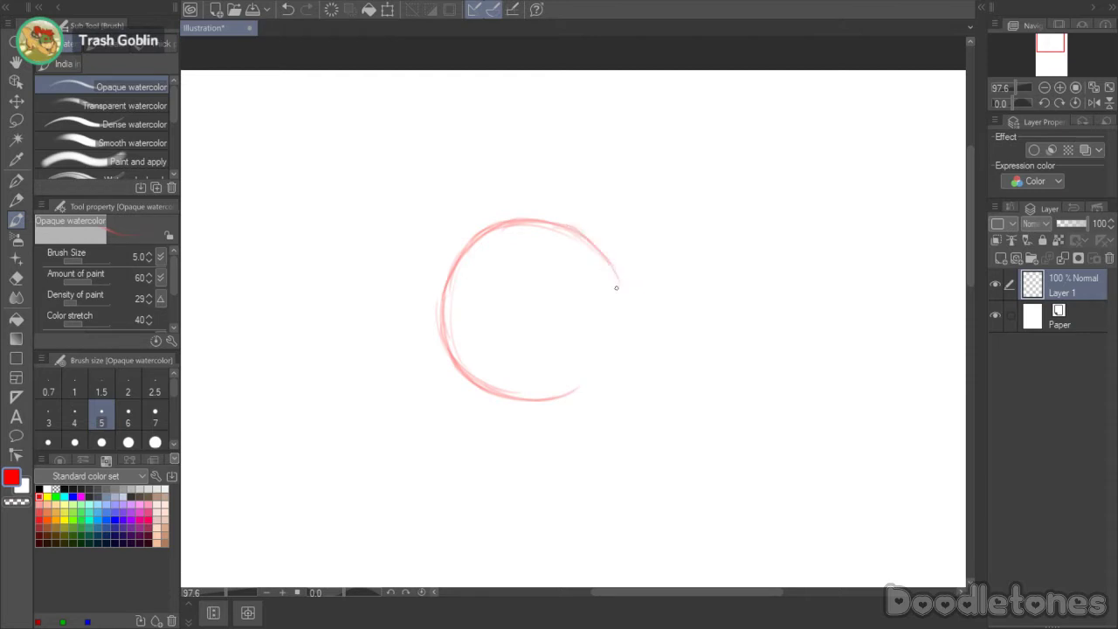
{"action": "mouse_move", "coordinate": [594, 243]}
{"action": "left_mouse_down"}
{"action": "mouse_move", "coordinate": [616, 350]}
{"action": "mouse_move", "coordinate": [614, 326]}
{"action": "mouse_move", "coordinate": [574, 389]}
{"action": "mouse_move", "coordinate": [620, 330]}
{"action": "mouse_move", "coordinate": [615, 260]}
{"action": "mouse_move", "coordinate": [617, 329]}
{"action": "mouse_move", "coordinate": [583, 385]}
{"action": "left_mouse_up"}
{"action": "mouse_move", "coordinate": [618, 332]}
{"action": "left_mouse_down"}
{"action": "mouse_move", "coordinate": [561, 396]}
{"action": "mouse_move", "coordinate": [534, 397]}
{"action": "mouse_move", "coordinate": [559, 394]}
{"action": "left_mouse_up"}
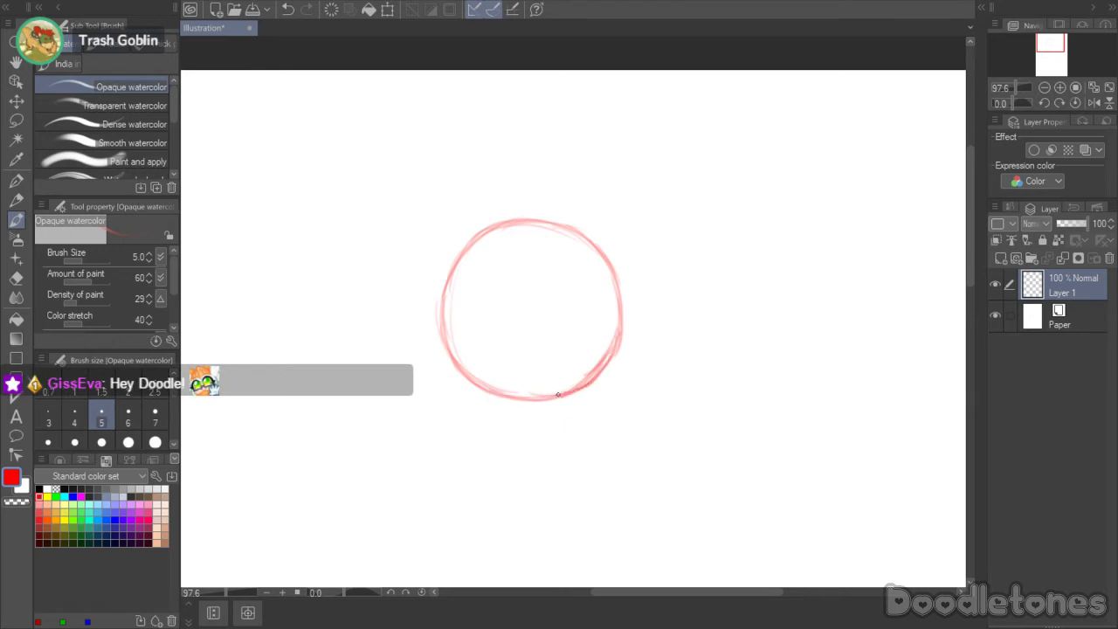
- Go over the red circle's outline with extra strokes all around, thickening the lower-right edge most
{"action": "mouse_move", "coordinate": [442, 325]}
{"action": "left_mouse_down"}
{"action": "mouse_move", "coordinate": [447, 271]}
{"action": "mouse_move", "coordinate": [464, 244]}
{"action": "mouse_move", "coordinate": [446, 351]}
{"action": "mouse_move", "coordinate": [452, 302]}
{"action": "mouse_move", "coordinate": [495, 390]}
{"action": "mouse_move", "coordinate": [459, 357]}
{"action": "mouse_move", "coordinate": [554, 396]}
{"action": "left_mouse_up"}
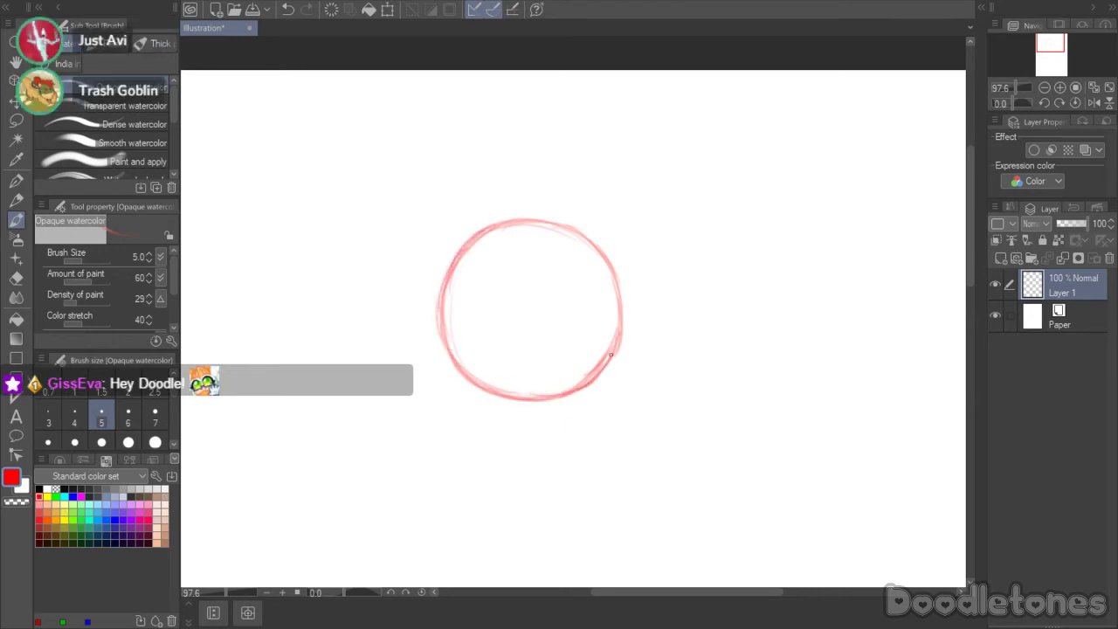
{"action": "mouse_move", "coordinate": [617, 272]}
{"action": "left_mouse_down"}
{"action": "mouse_move", "coordinate": [622, 321]}
{"action": "mouse_move", "coordinate": [584, 390]}
{"action": "left_mouse_up"}
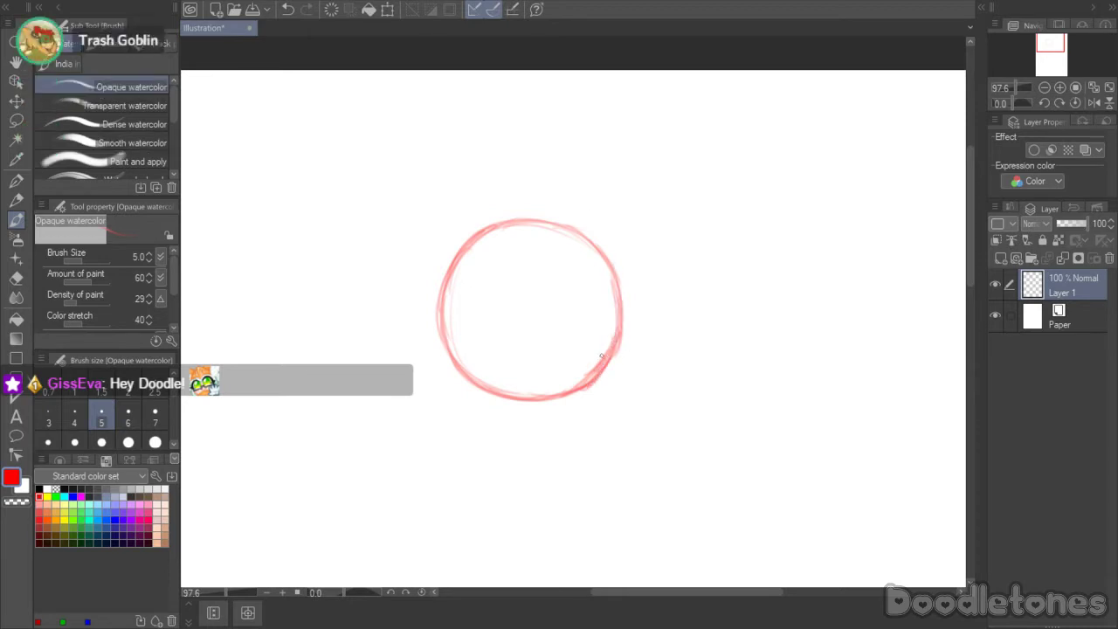
{"action": "mouse_move", "coordinate": [617, 340]}
{"action": "left_mouse_down"}
{"action": "mouse_move", "coordinate": [595, 372]}
{"action": "mouse_move", "coordinate": [550, 398]}
{"action": "left_mouse_up"}
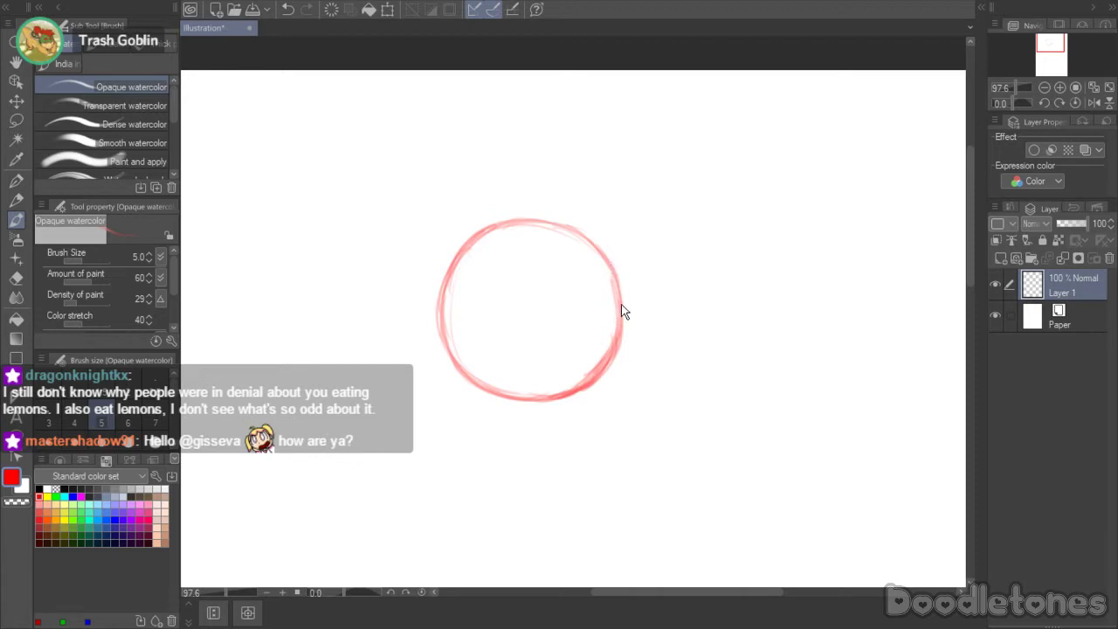
{"action": "left_click_drag", "start_coordinate": [563, 397], "coordinate": [605, 356]}
{"action": "left_click_drag", "start_coordinate": [596, 249], "coordinate": [620, 321]}
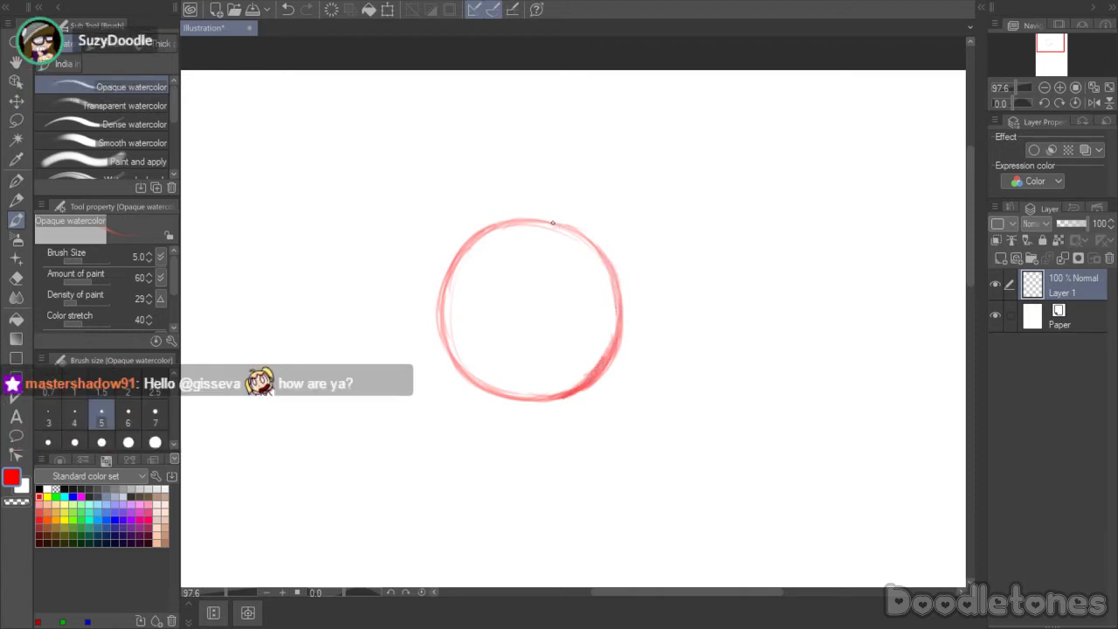
{"action": "left_click_drag", "start_coordinate": [555, 225], "coordinate": [597, 247]}
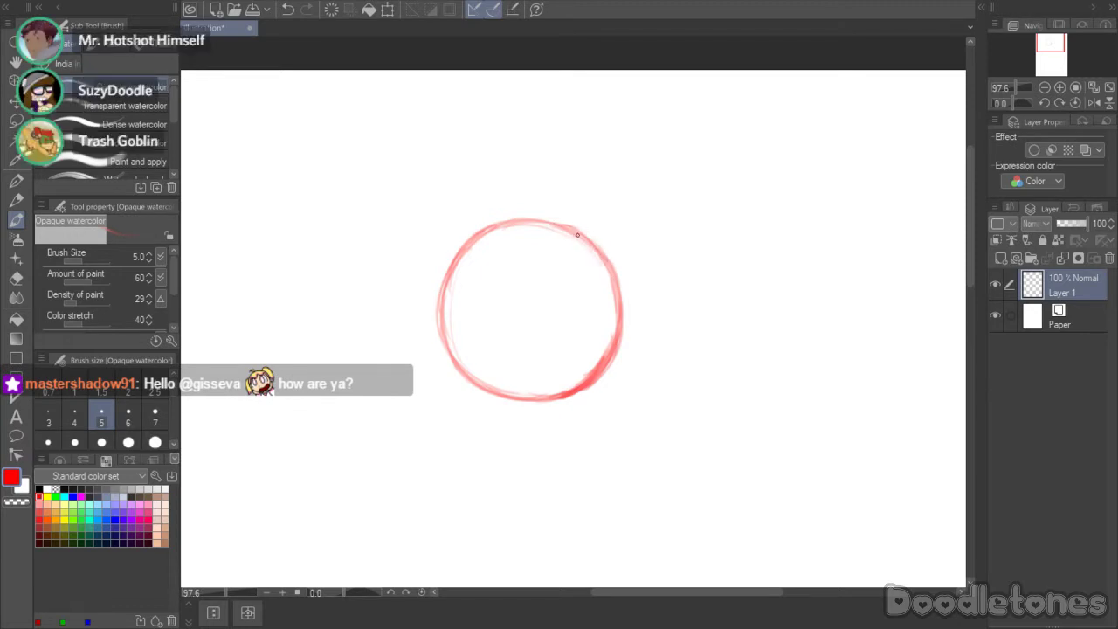
{"action": "mouse_move", "coordinate": [515, 225]}
{"action": "left_mouse_down"}
{"action": "mouse_move", "coordinate": [574, 230]}
{"action": "mouse_move", "coordinate": [502, 227]}
{"action": "mouse_move", "coordinate": [581, 233]}
{"action": "left_mouse_up"}
{"action": "mouse_move", "coordinate": [448, 295]}
{"action": "left_mouse_down"}
{"action": "mouse_move", "coordinate": [460, 372]}
{"action": "mouse_move", "coordinate": [529, 399]}
{"action": "mouse_move", "coordinate": [587, 376]}
{"action": "left_mouse_up"}
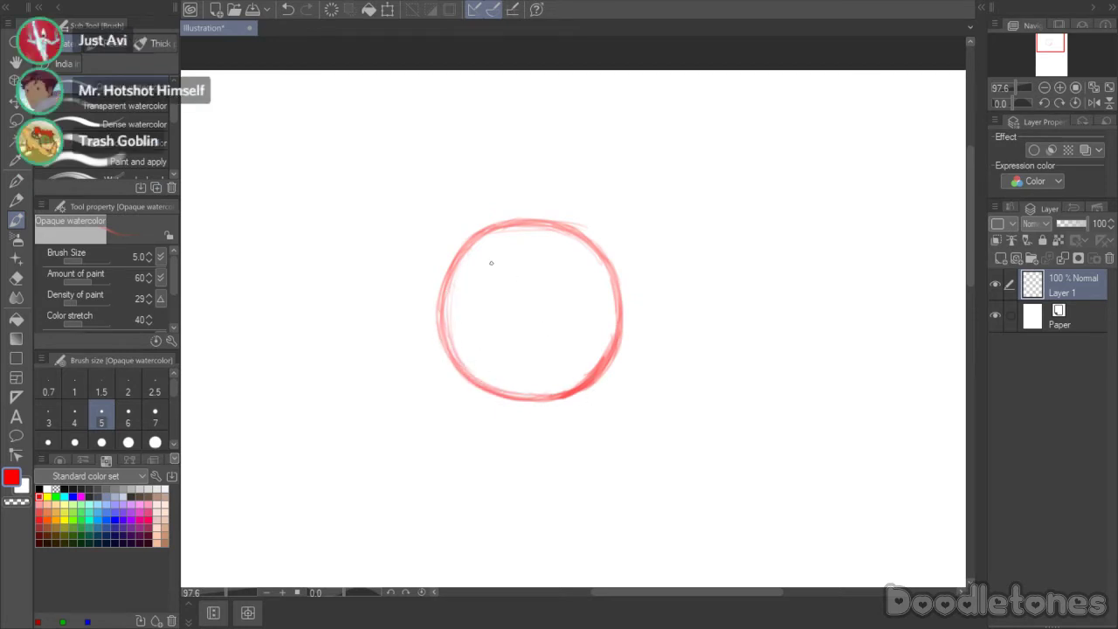
- Lasso the red circle and move it up and to the left on the canvas
{"action": "key", "text": "e"}
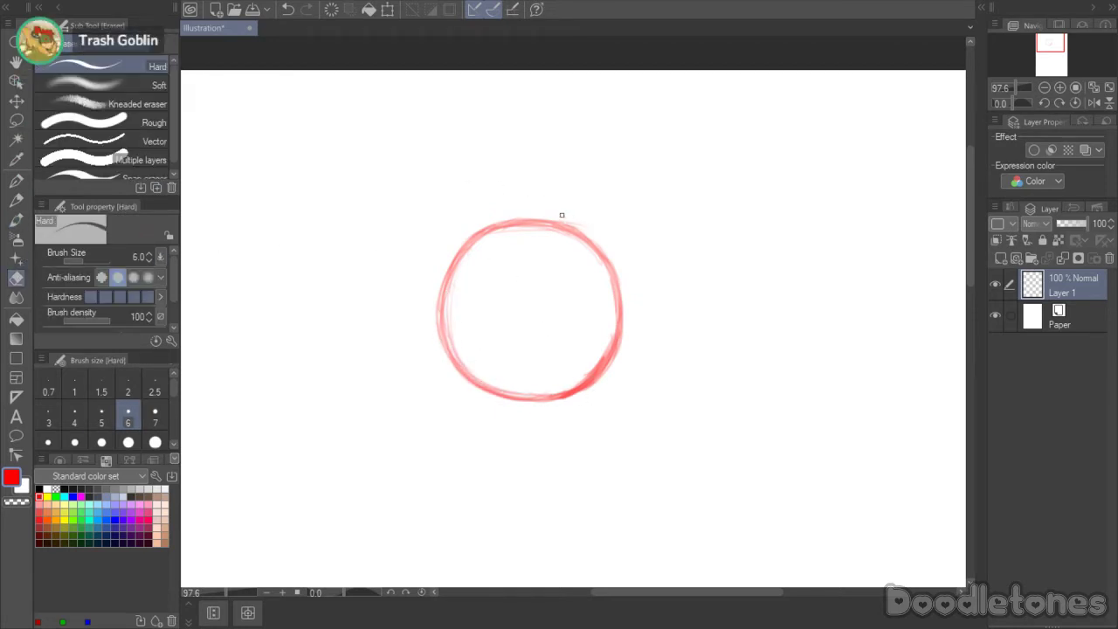
{"action": "key", "text": "m"}
{"action": "mouse_move", "coordinate": [495, 180]}
{"action": "left_mouse_down"}
{"action": "mouse_move", "coordinate": [393, 300]}
{"action": "mouse_move", "coordinate": [628, 400]}
{"action": "mouse_move", "coordinate": [540, 162]}
{"action": "left_mouse_up"}
{"action": "left_click", "coordinate": [600, 464]}
{"action": "left_click_drag", "start_coordinate": [591, 357], "coordinate": [464, 330]}
{"action": "left_click", "coordinate": [371, 439]}
{"action": "left_click", "coordinate": [621, 272]}
{"action": "mouse_move", "coordinate": [502, 185]}
{"action": "left_mouse_down"}
{"action": "mouse_move", "coordinate": [295, 394]}
{"action": "mouse_move", "coordinate": [525, 416]}
{"action": "left_mouse_up"}
{"action": "mouse_move", "coordinate": [545, 329]}
{"action": "left_mouse_down"}
{"action": "mouse_move", "coordinate": [531, 252]}
{"action": "mouse_move", "coordinate": [321, 197]}
{"action": "mouse_move", "coordinate": [514, 418]}
{"action": "left_mouse_up"}
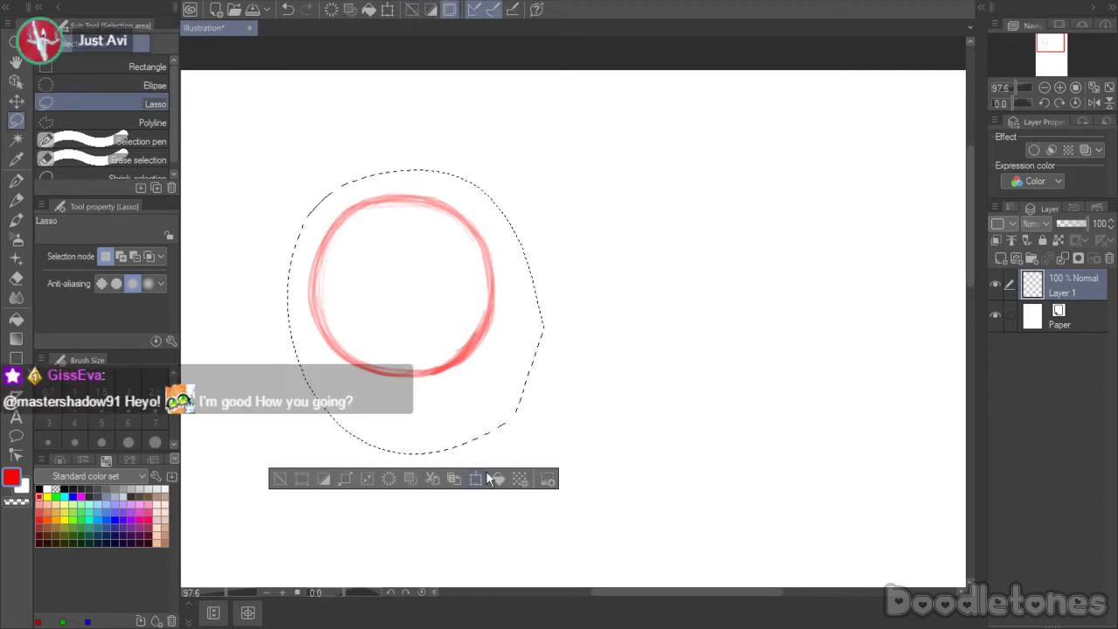
- Lasso the circle, duplicate it onto a new layer, and place the copy to the right of the original
{"action": "left_click", "coordinate": [480, 478]}
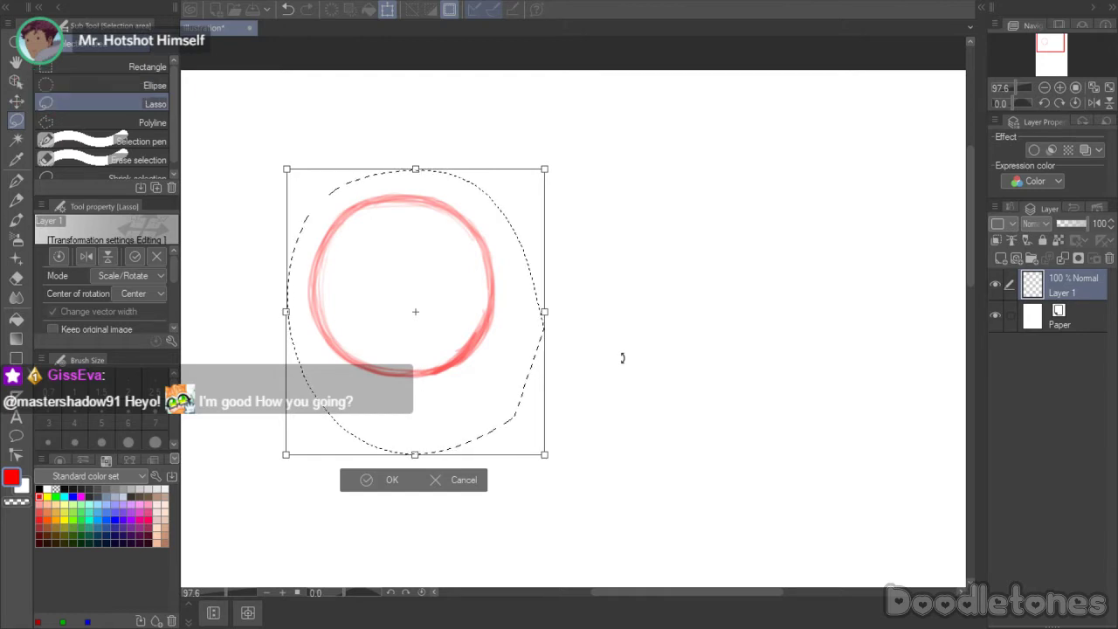
{"action": "mouse_move", "coordinate": [587, 246]}
{"action": "left_mouse_down"}
{"action": "mouse_move", "coordinate": [353, 180]}
{"action": "mouse_move", "coordinate": [536, 381]}
{"action": "left_mouse_up"}
{"action": "left_click", "coordinate": [459, 482]}
{"action": "key", "text": "ctrl+d"}
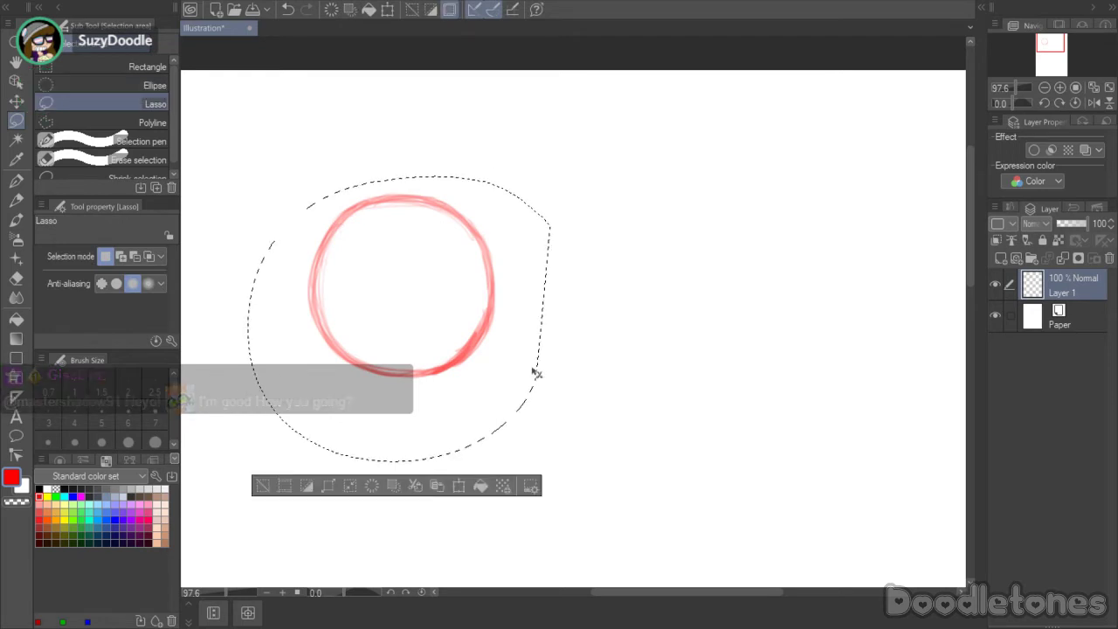
{"action": "key", "text": "ctrl+c"}
{"action": "key", "text": "ctrl+v"}
{"action": "left_click", "coordinate": [457, 485]}
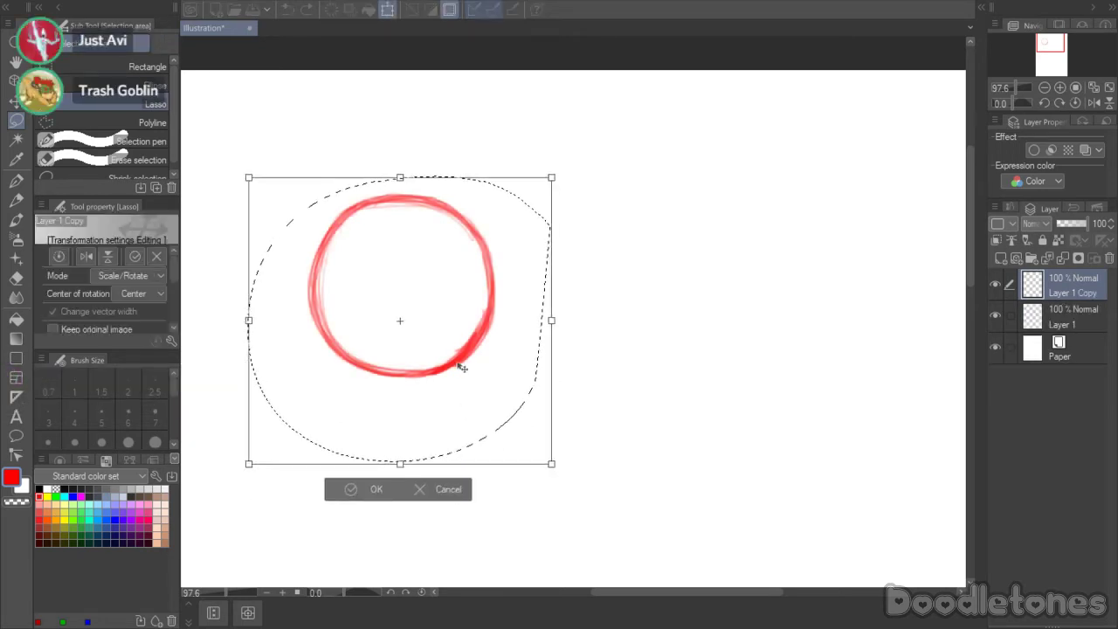
{"action": "left_click_drag", "start_coordinate": [461, 367], "coordinate": [714, 367]}
{"action": "left_click", "coordinate": [605, 486]}
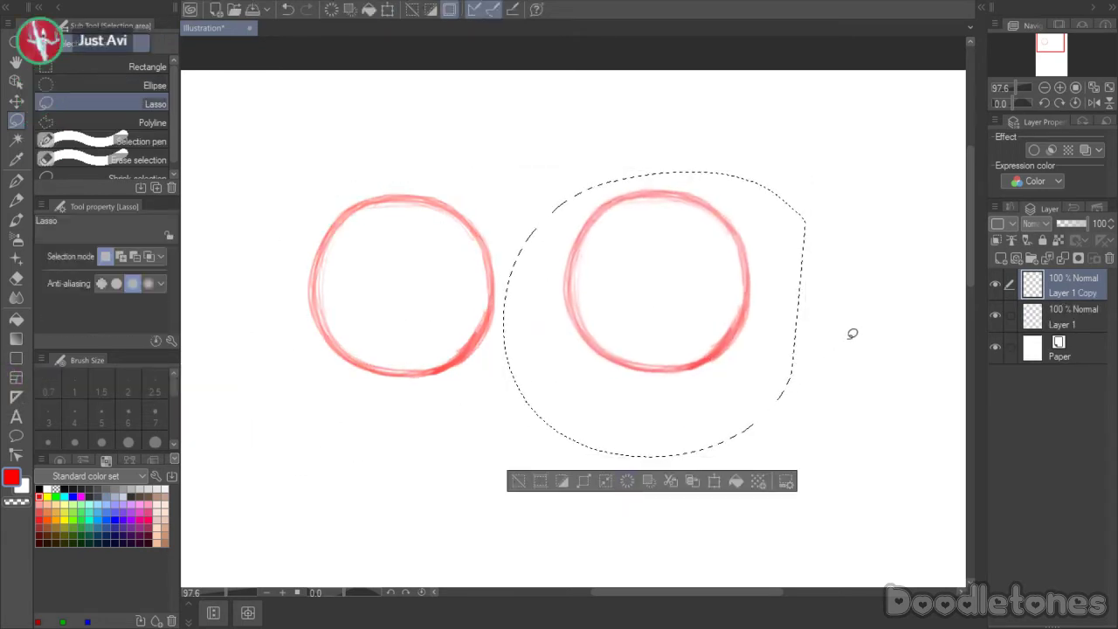
{"action": "left_click", "coordinate": [851, 332]}
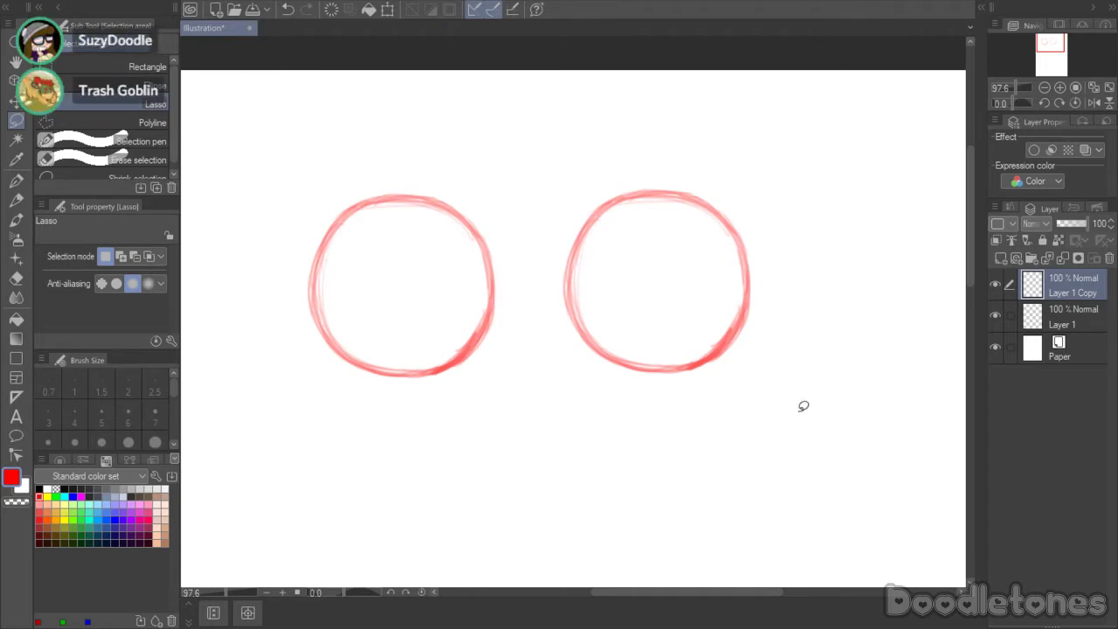
- Lasso the copied circle and flip it horizontally
{"action": "mouse_move", "coordinate": [690, 150]}
{"action": "left_mouse_down"}
{"action": "mouse_move", "coordinate": [719, 449]}
{"action": "mouse_move", "coordinate": [841, 208]}
{"action": "left_mouse_up"}
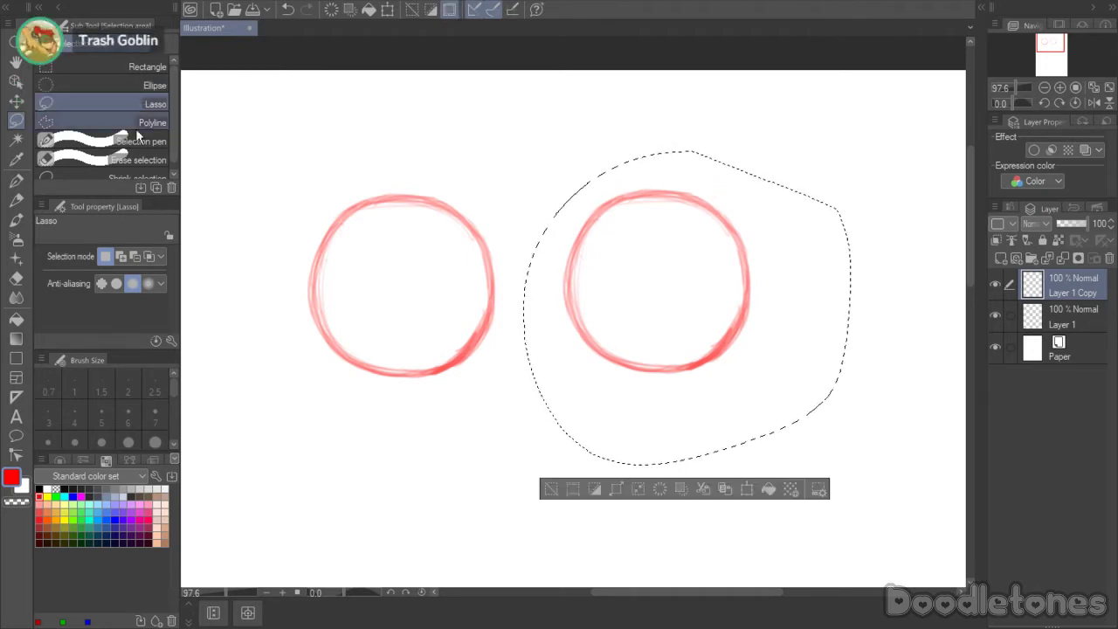
{"action": "left_click", "coordinate": [47, 2]}
{"action": "mouse_move", "coordinate": [132, 367]}
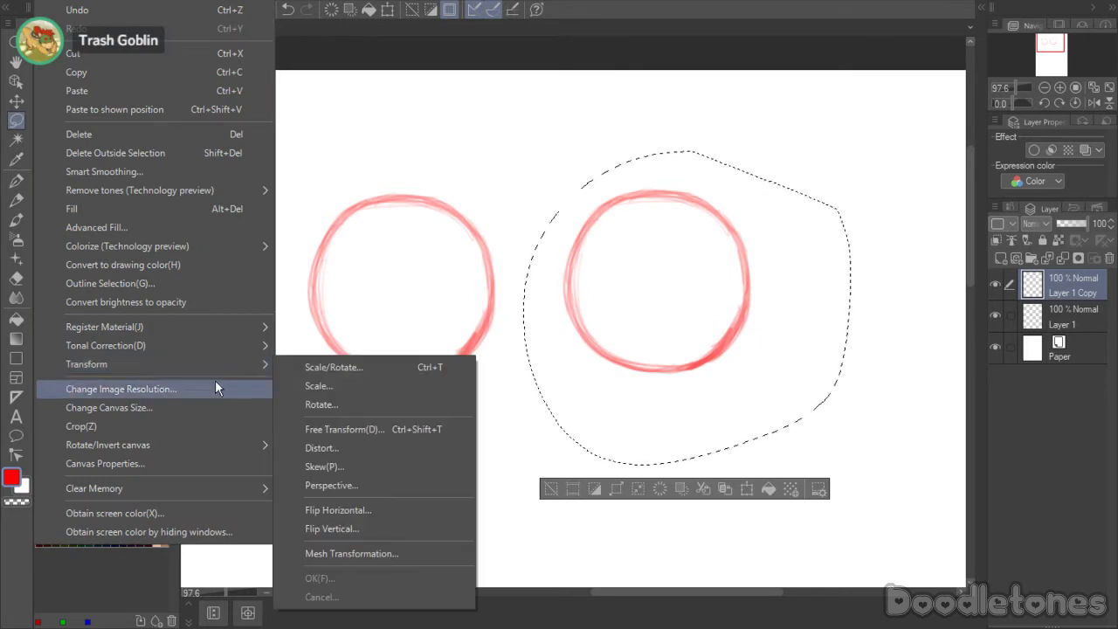
{"action": "left_click", "coordinate": [340, 509]}
{"action": "left_click", "coordinate": [629, 492]}
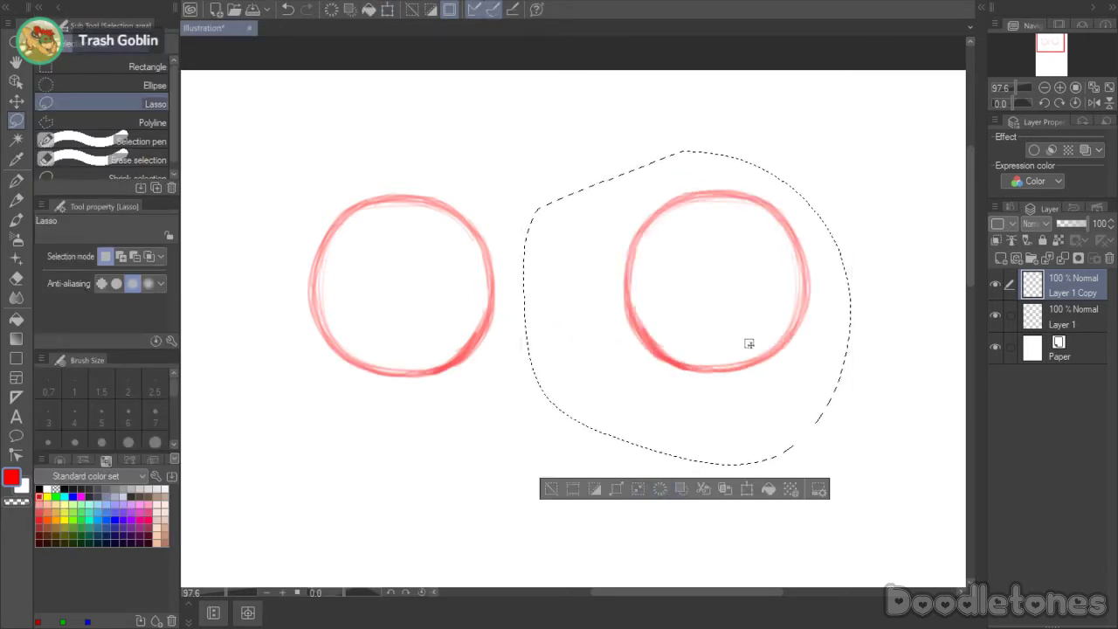
- Reselect the flipped circle, move it closer to the original at the same height, and clear the selection
{"action": "left_click", "coordinate": [886, 302]}
{"action": "mouse_move", "coordinate": [871, 241]}
{"action": "left_mouse_down"}
{"action": "mouse_move", "coordinate": [719, 435]}
{"action": "mouse_move", "coordinate": [811, 375]}
{"action": "left_mouse_up"}
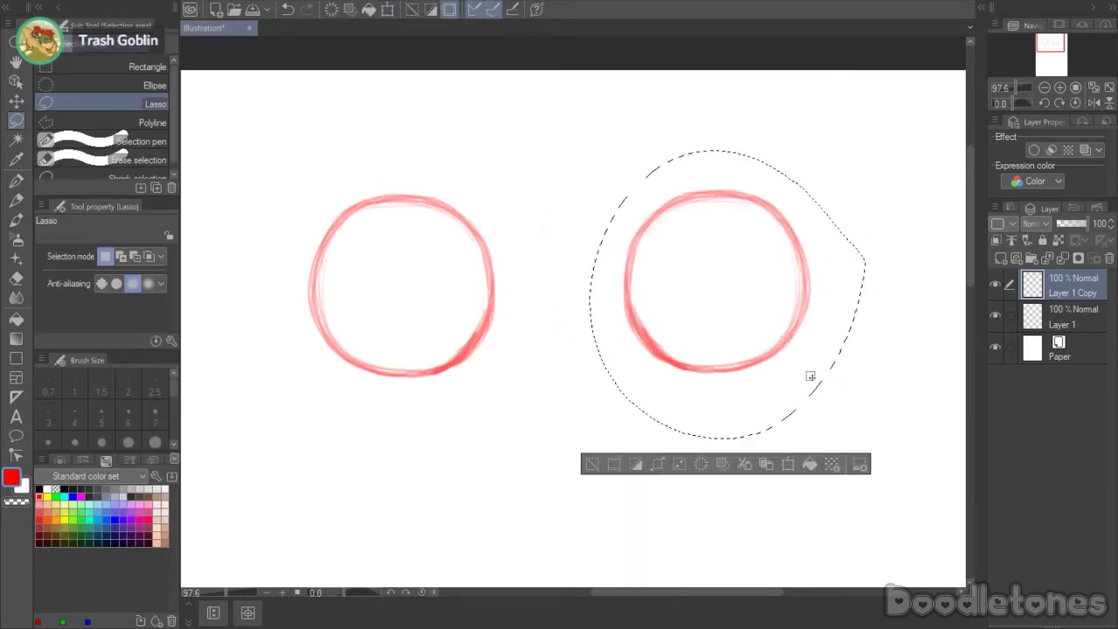
{"action": "mouse_move", "coordinate": [742, 339]}
{"action": "left_mouse_down"}
{"action": "mouse_move", "coordinate": [733, 355]}
{"action": "mouse_move", "coordinate": [682, 358]}
{"action": "left_mouse_up"}
{"action": "key", "text": "ctrl+t"}
{"action": "left_click", "coordinate": [619, 477]}
{"action": "left_click", "coordinate": [869, 230]}
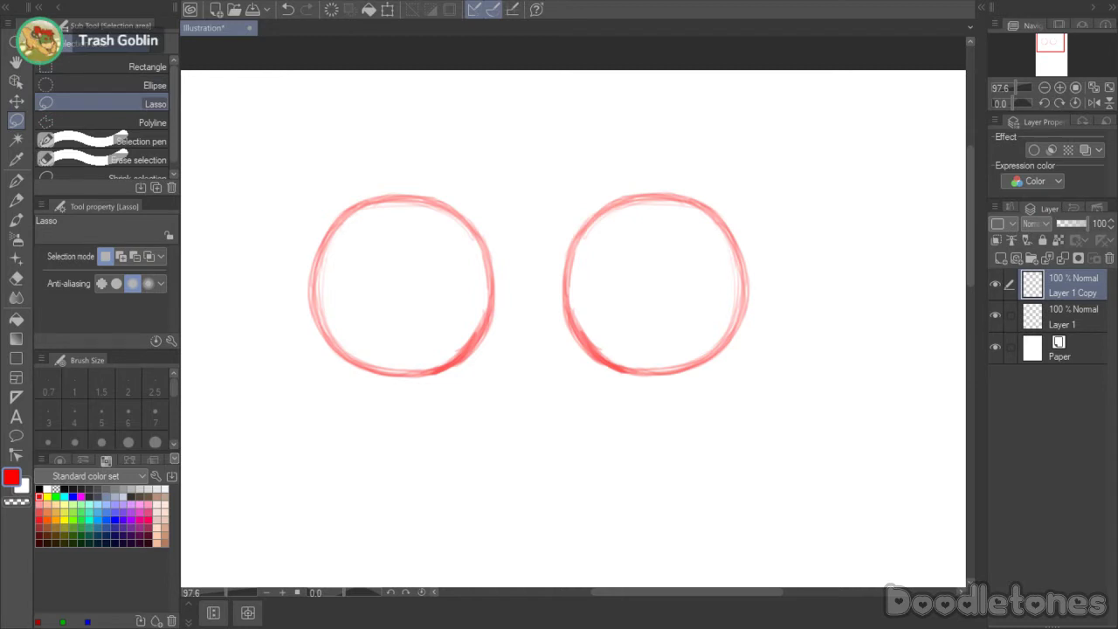
- Bring the browser window with the broken-knife tweet over the canvas and move it away again
{"action": "mouse_move", "coordinate": [0, 2]}
{"action": "left_mouse_down"}
{"action": "mouse_move", "coordinate": [931, 2]}
{"action": "mouse_move", "coordinate": [909, 3]}
{"action": "left_mouse_up"}
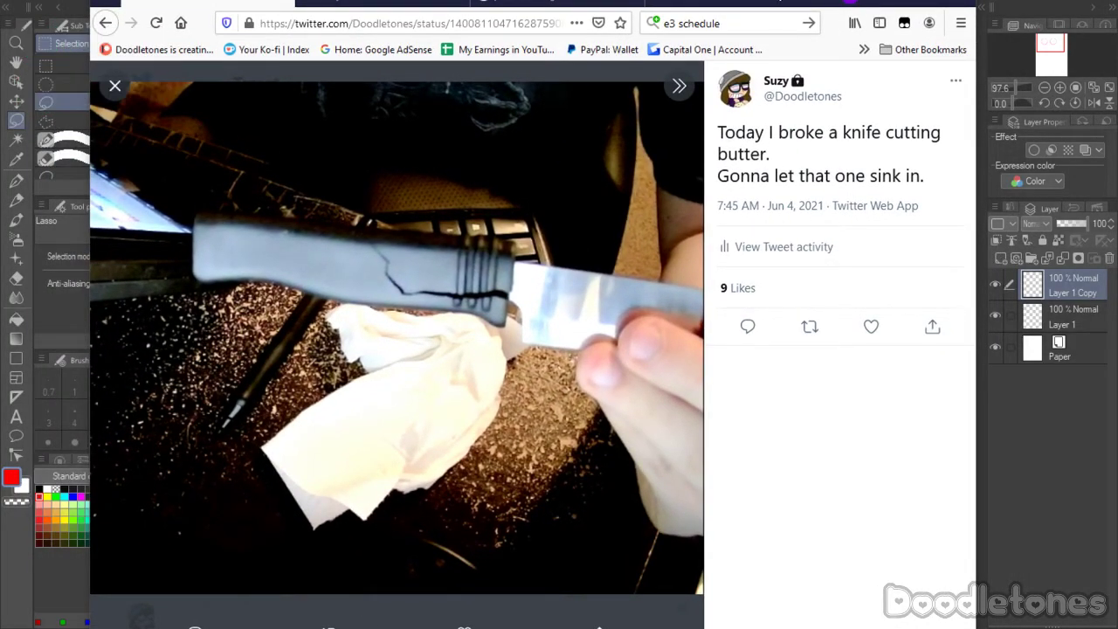
{"action": "left_click_drag", "start_coordinate": [236, 5], "coordinate": [268, 1]}
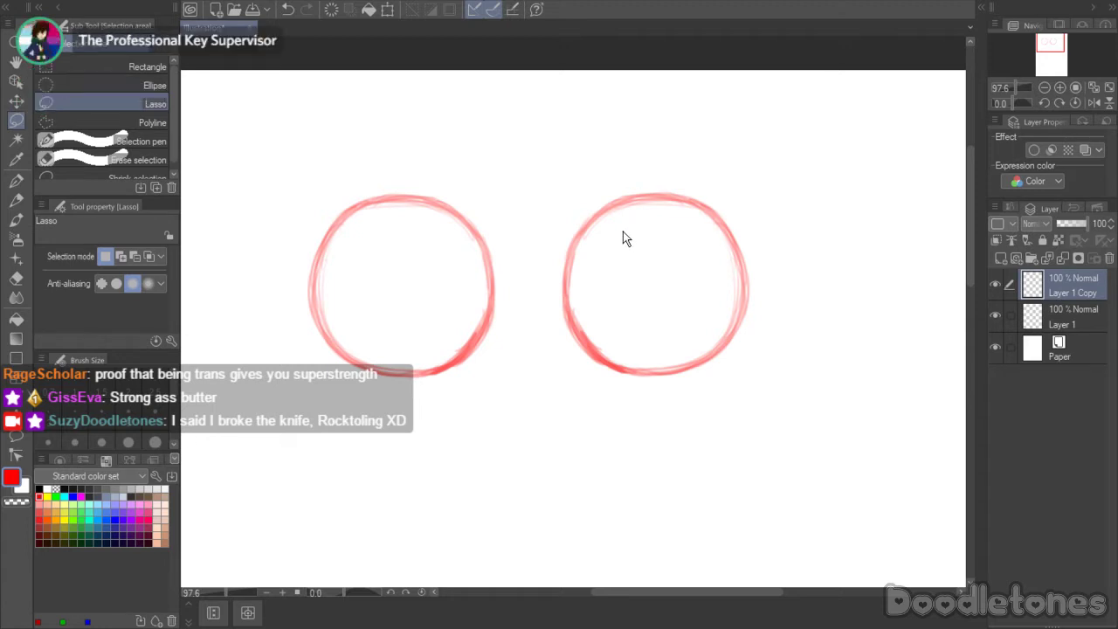
- Sketch two short neck marks and the shoulder line and curved sides of a torso below the left circle with the Opaque watercolor brush
{"action": "left_click", "coordinate": [16, 219]}
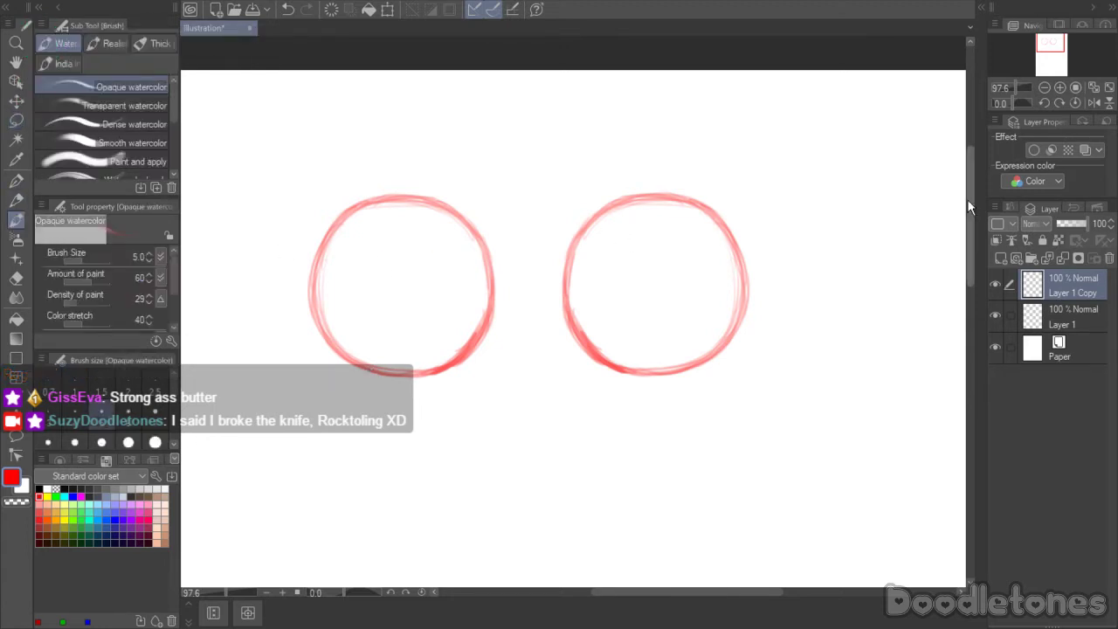
{"action": "mouse_move", "coordinate": [967, 200]}
{"action": "left_mouse_down"}
{"action": "mouse_move", "coordinate": [969, 226]}
{"action": "mouse_move", "coordinate": [834, 405]}
{"action": "left_mouse_up"}
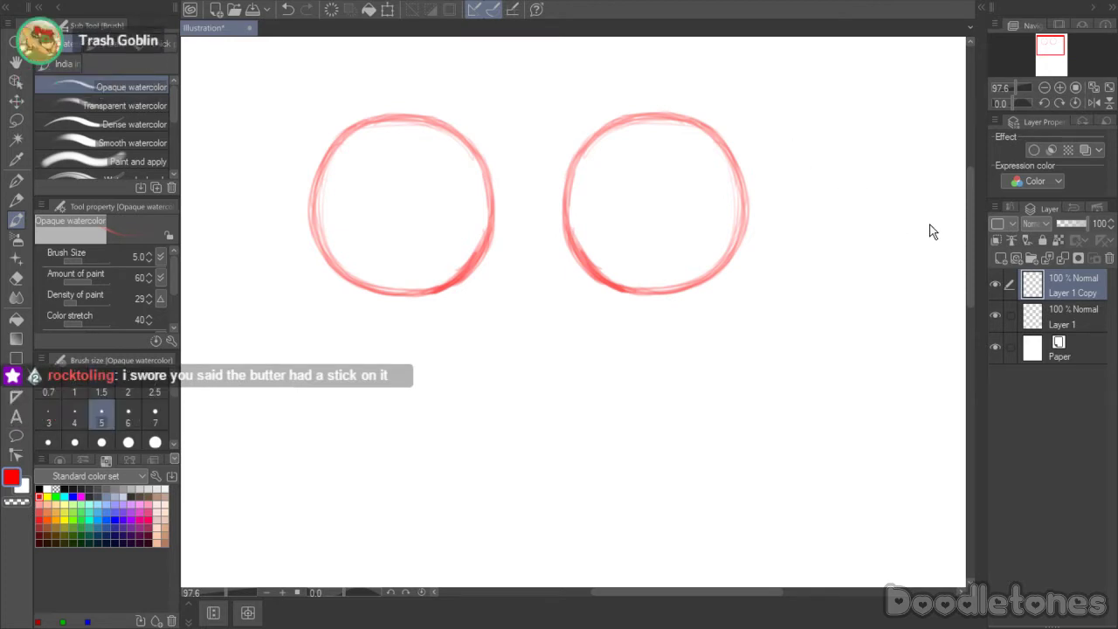
{"action": "scroll", "coordinate": [965, 218], "scroll_direction": "down", "scroll_amount": 1}
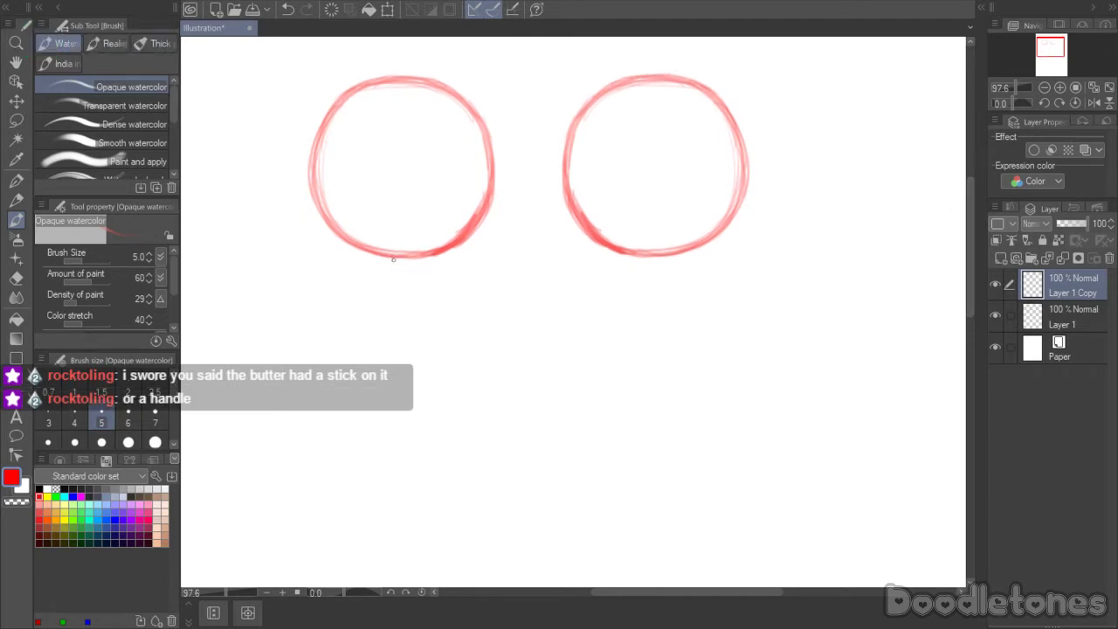
{"action": "mouse_move", "coordinate": [419, 256]}
{"action": "left_mouse_down"}
{"action": "mouse_move", "coordinate": [399, 285]}
{"action": "mouse_move", "coordinate": [452, 277]}
{"action": "left_mouse_up"}
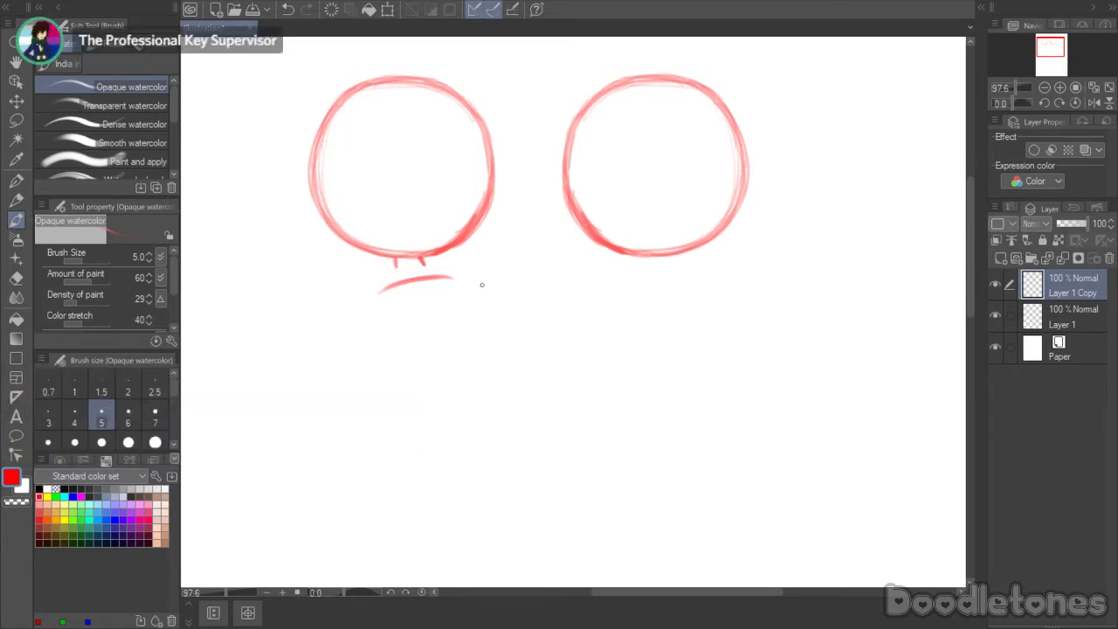
{"action": "mouse_move", "coordinate": [448, 277]}
{"action": "left_mouse_down"}
{"action": "mouse_move", "coordinate": [464, 291]}
{"action": "mouse_move", "coordinate": [453, 281]}
{"action": "mouse_move", "coordinate": [476, 348]}
{"action": "left_mouse_up"}
{"action": "left_click_drag", "start_coordinate": [387, 292], "coordinate": [396, 362]}
{"action": "left_click_drag", "start_coordinate": [384, 324], "coordinate": [398, 366]}
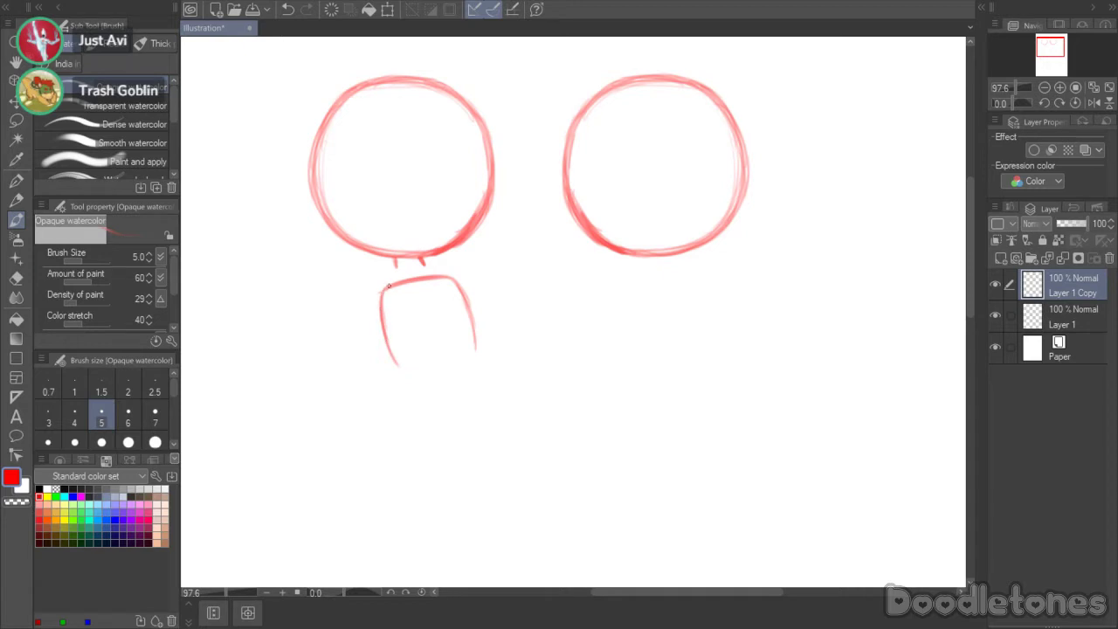
{"action": "mouse_move", "coordinate": [383, 293]}
{"action": "left_mouse_down"}
{"action": "mouse_move", "coordinate": [404, 283]}
{"action": "mouse_move", "coordinate": [385, 333]}
{"action": "left_mouse_up"}
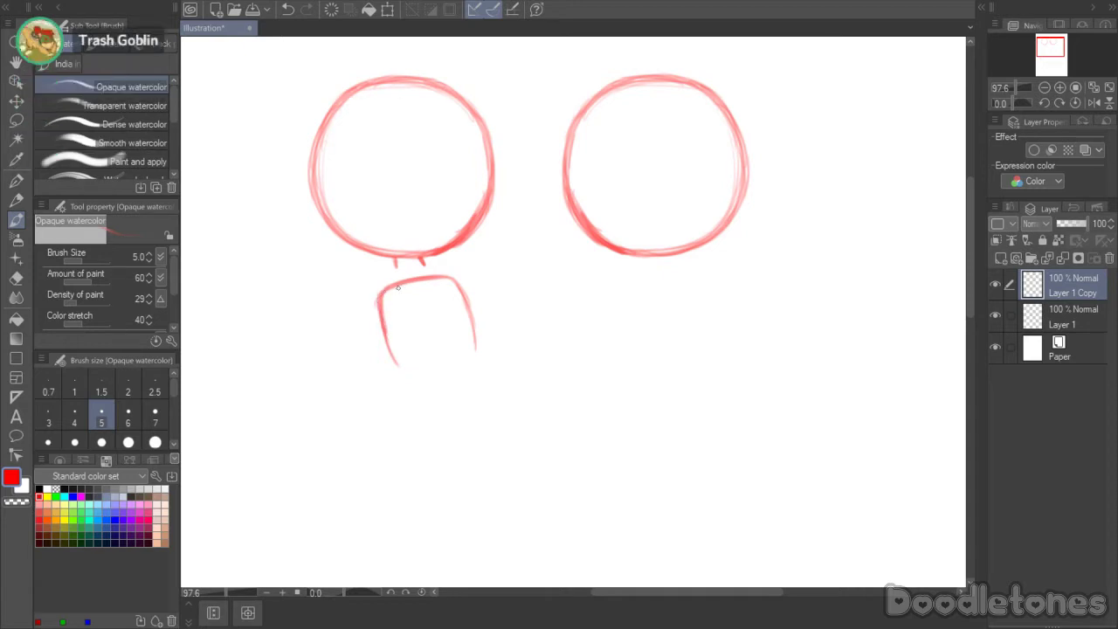
{"action": "left_click_drag", "start_coordinate": [461, 305], "coordinate": [479, 361]}
- Sketch a single hip line flaring outward from the torso's left waist corner, undoing the stray crotch mark
{"action": "mouse_move", "coordinate": [384, 334]}
{"action": "left_mouse_down"}
{"action": "mouse_move", "coordinate": [396, 365]}
{"action": "mouse_move", "coordinate": [372, 417]}
{"action": "left_mouse_up"}
{"action": "left_click_drag", "start_coordinate": [395, 368], "coordinate": [366, 452]}
{"action": "left_click_drag", "start_coordinate": [968, 266], "coordinate": [969, 273]}
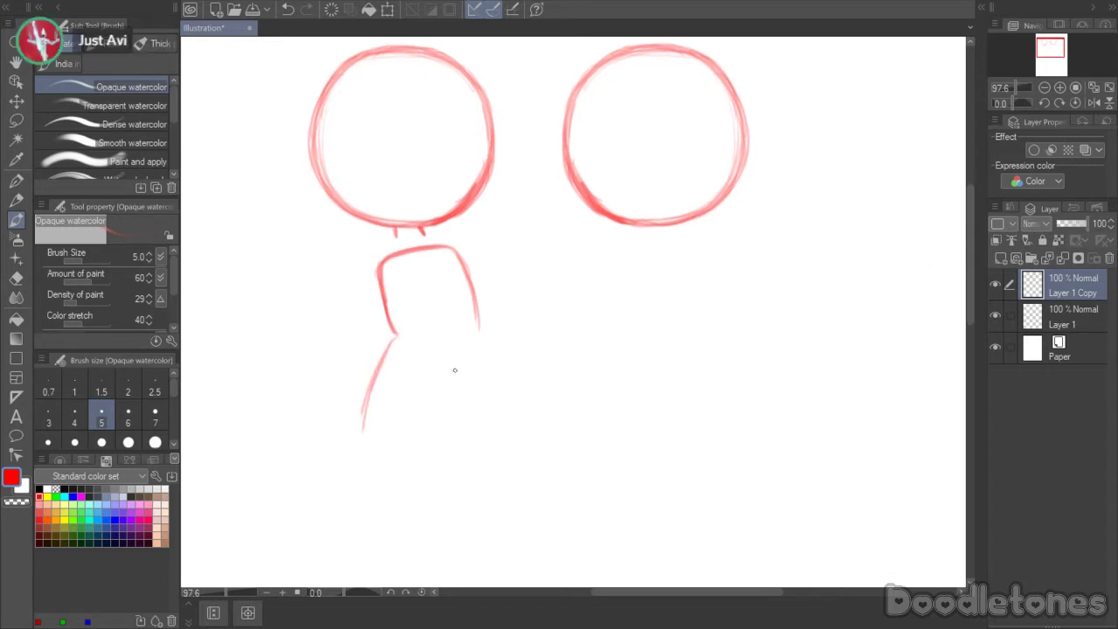
{"action": "mouse_move", "coordinate": [451, 377]}
{"action": "left_mouse_down"}
{"action": "mouse_move", "coordinate": [467, 359]}
{"action": "mouse_move", "coordinate": [452, 374]}
{"action": "left_mouse_up"}
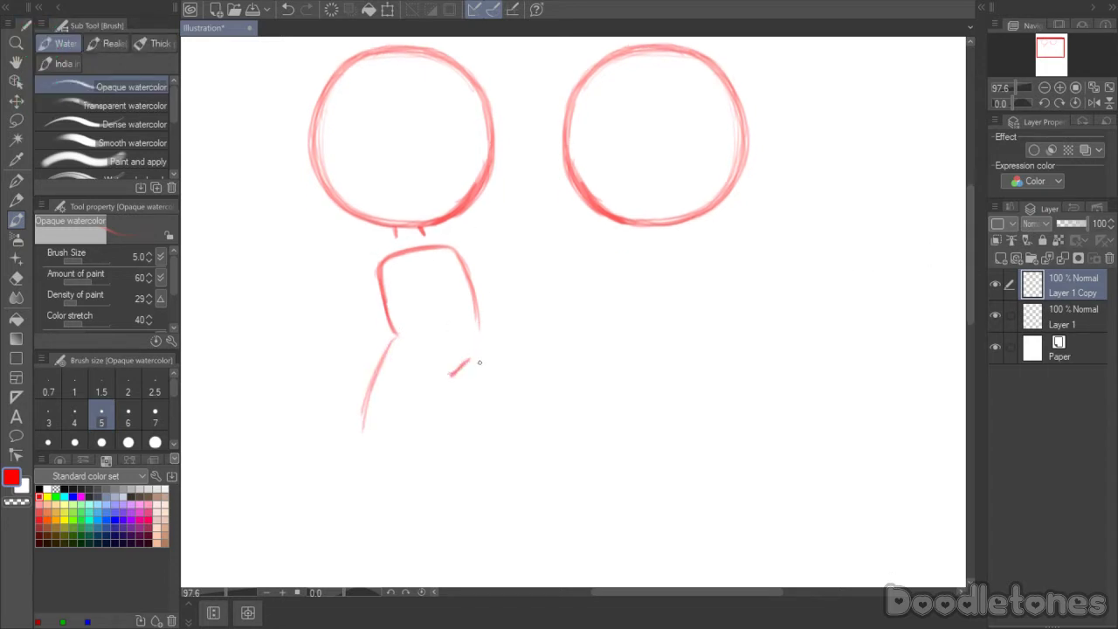
{"action": "key", "text": "ctrl+z"}
{"action": "key", "text": "ctrl+z"}
{"action": "mouse_move", "coordinate": [412, 358]}
{"action": "left_mouse_down"}
{"action": "mouse_move", "coordinate": [379, 367]}
{"action": "mouse_move", "coordinate": [363, 410]}
{"action": "left_mouse_up"}
{"action": "key", "text": "ctrl+z"}
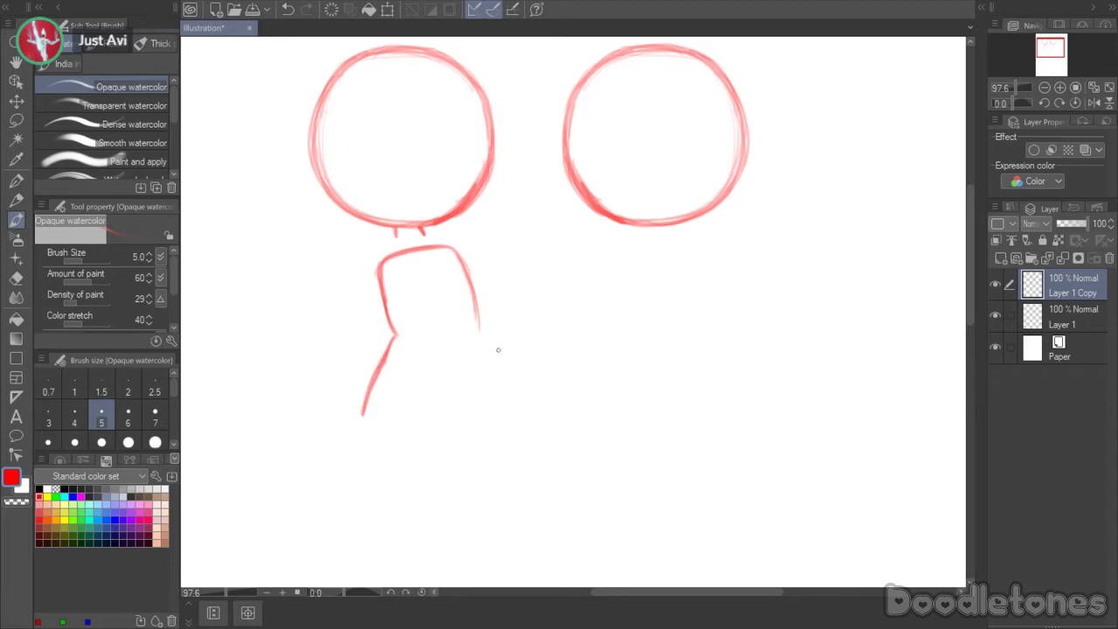
- Sketch the right hip line, a short crotch mark and a long rounded left thigh below the torso
{"action": "left_click_drag", "start_coordinate": [479, 330], "coordinate": [498, 418]}
{"action": "key", "text": "ctrl+z"}
{"action": "mouse_move", "coordinate": [486, 343]}
{"action": "left_mouse_down"}
{"action": "mouse_move", "coordinate": [511, 414]}
{"action": "mouse_move", "coordinate": [436, 404]}
{"action": "mouse_move", "coordinate": [444, 511]}
{"action": "left_mouse_up"}
{"action": "left_click_drag", "start_coordinate": [448, 404], "coordinate": [440, 517]}
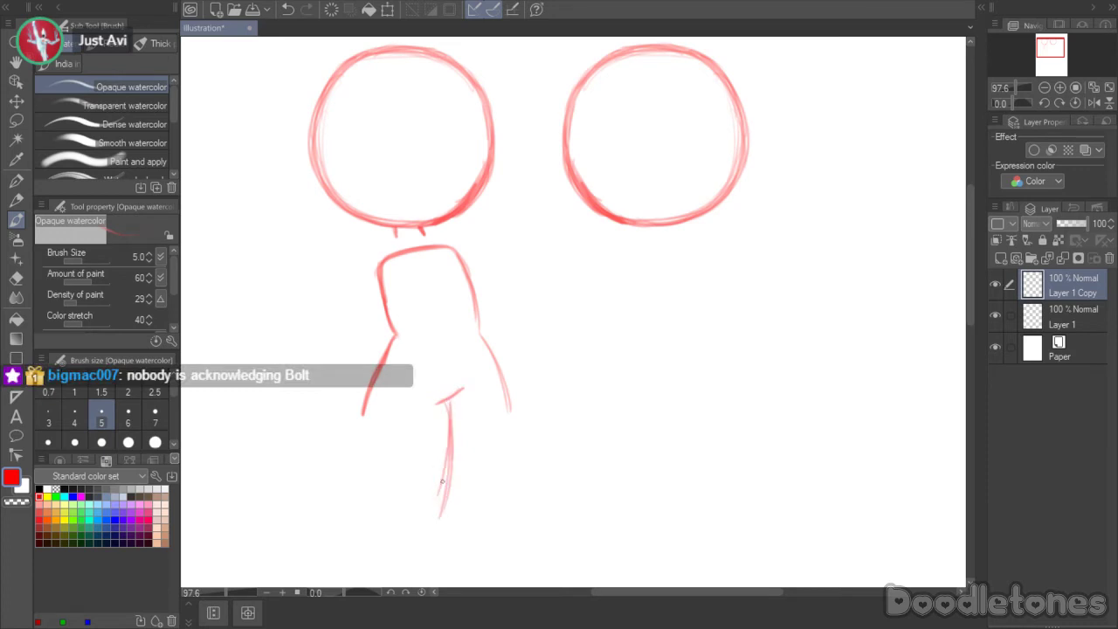
{"action": "mouse_move", "coordinate": [369, 403]}
{"action": "left_mouse_down"}
{"action": "mouse_move", "coordinate": [365, 506]}
{"action": "mouse_move", "coordinate": [384, 498]}
{"action": "mouse_move", "coordinate": [386, 534]}
{"action": "mouse_move", "coordinate": [388, 514]}
{"action": "mouse_move", "coordinate": [434, 522]}
{"action": "left_mouse_up"}
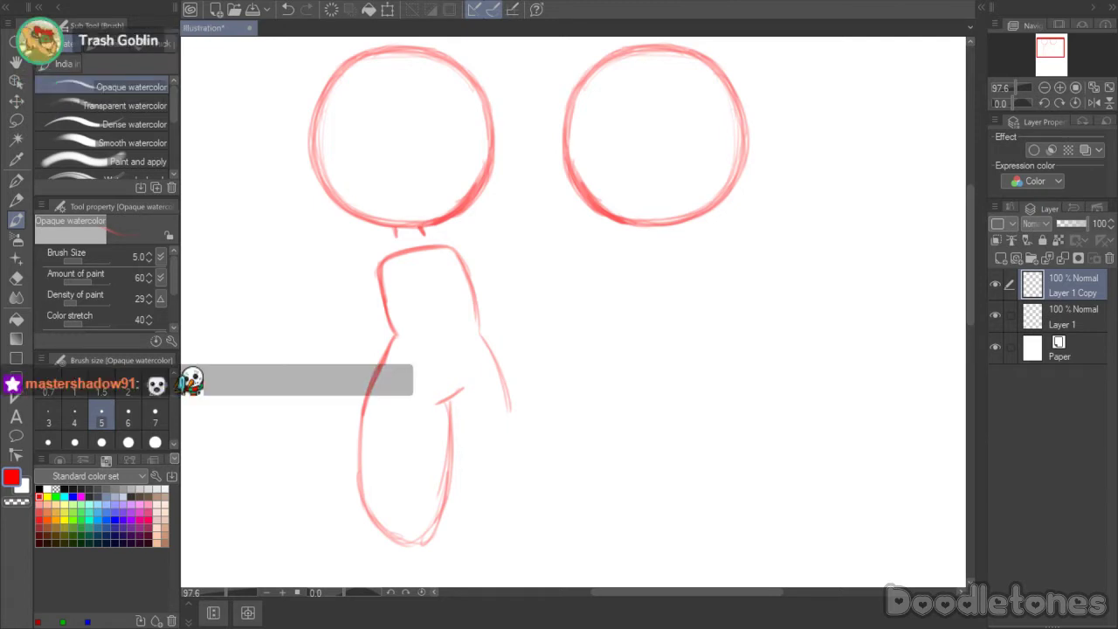
- Undo the last thigh strokes, then lasso and delete the hip and leg lines below the torso
{"action": "scroll", "coordinate": [606, 95], "scroll_direction": "down", "scroll_amount": 1}
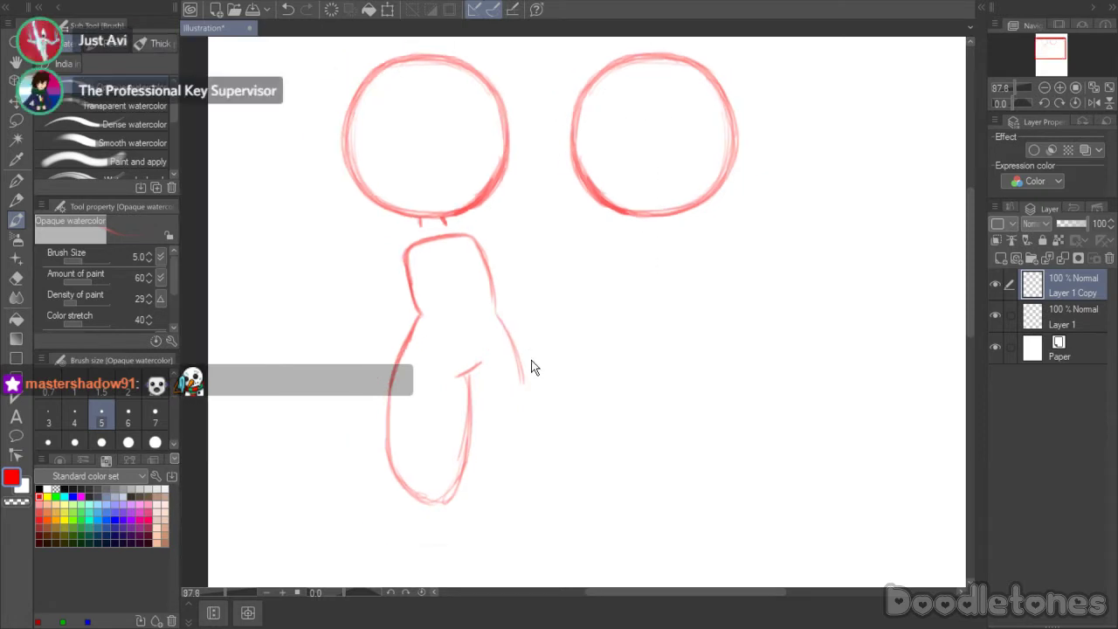
{"action": "key", "text": "ctrl+z"}
{"action": "key", "text": "ctrl+z"}
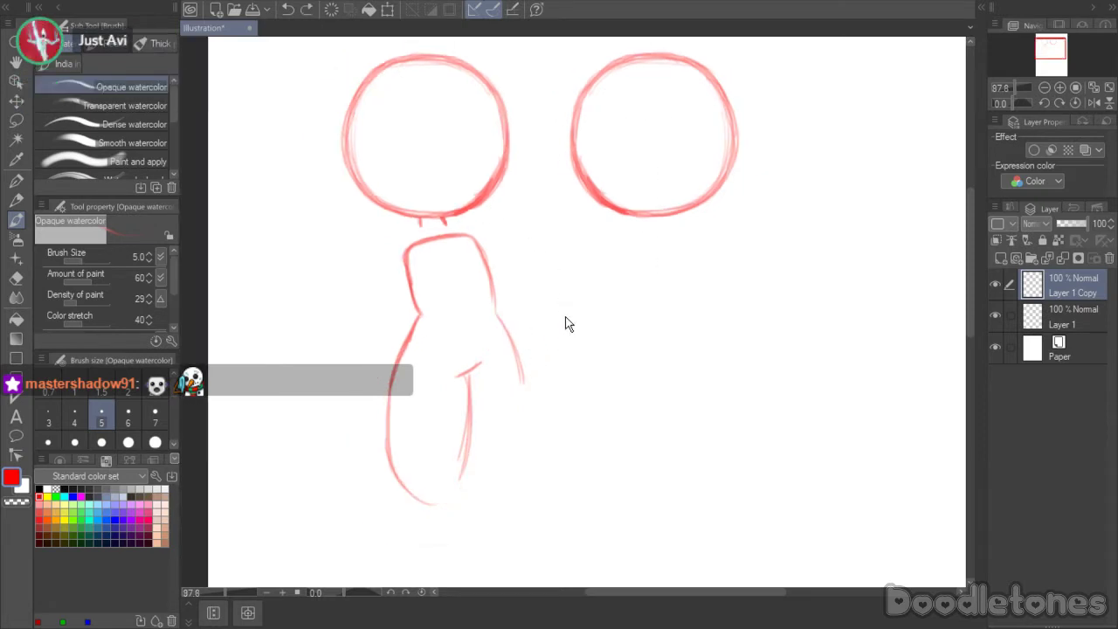
{"action": "left_click", "coordinate": [17, 121]}
{"action": "mouse_move", "coordinate": [536, 324]}
{"action": "left_mouse_down"}
{"action": "mouse_move", "coordinate": [558, 426]}
{"action": "mouse_move", "coordinate": [366, 514]}
{"action": "mouse_move", "coordinate": [396, 323]}
{"action": "mouse_move", "coordinate": [427, 313]}
{"action": "mouse_move", "coordinate": [577, 321]}
{"action": "left_mouse_up"}
{"action": "key", "text": "Delete"}
{"action": "key", "text": "ctrl+d"}
{"action": "key", "text": "b"}
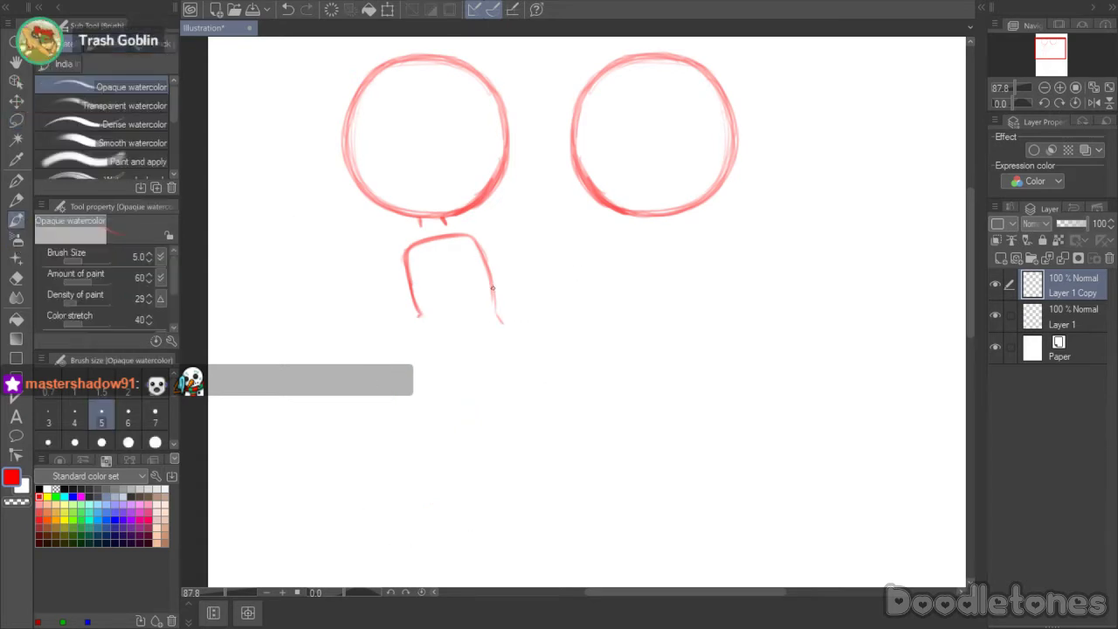
- Close the torso with a curved waistline using the Opaque watercolor brush and reinforce its right side
{"action": "left_click_drag", "start_coordinate": [484, 258], "coordinate": [497, 306]}
{"action": "mouse_move", "coordinate": [412, 297]}
{"action": "left_mouse_down"}
{"action": "mouse_move", "coordinate": [424, 318]}
{"action": "mouse_move", "coordinate": [496, 313]}
{"action": "left_mouse_up"}
{"action": "left_click_drag", "start_coordinate": [426, 322], "coordinate": [495, 312]}
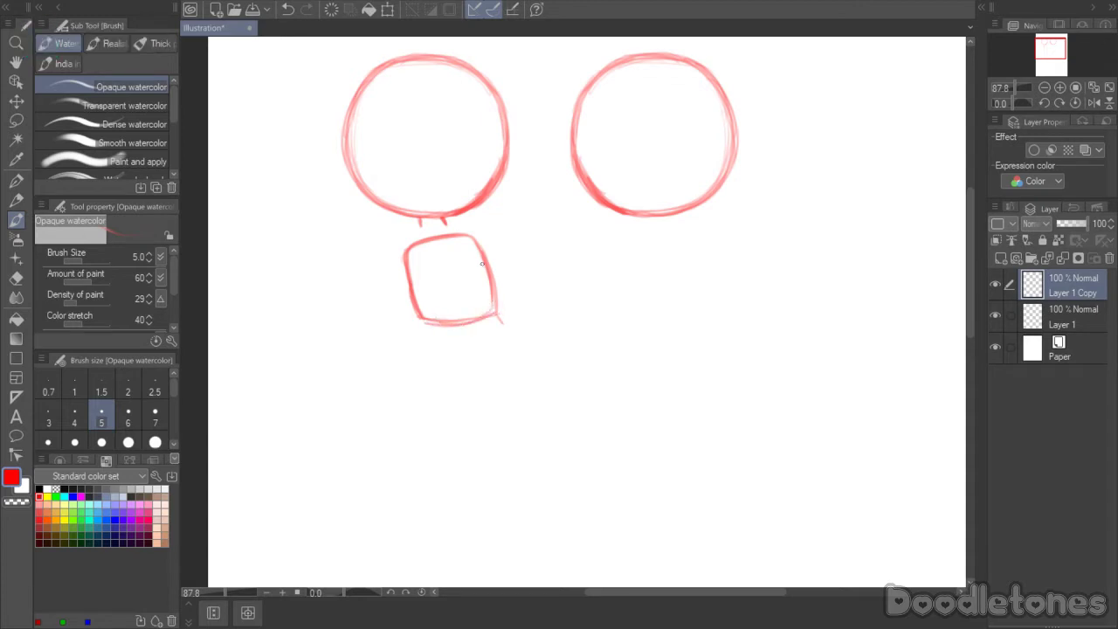
{"action": "left_click_drag", "start_coordinate": [482, 262], "coordinate": [495, 316]}
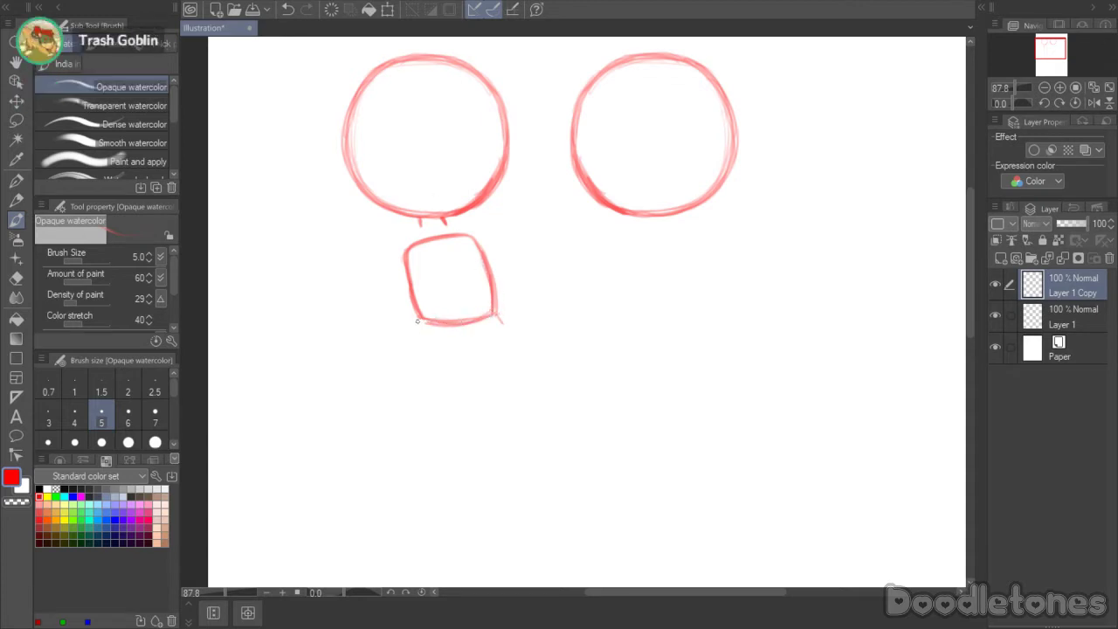
- Sketch a pelvis below the waistline with flaring hip lines, a slanted lower edge and an angled right side
{"action": "left_click_drag", "start_coordinate": [399, 368], "coordinate": [399, 388]}
{"action": "mouse_move", "coordinate": [500, 320]}
{"action": "left_mouse_down"}
{"action": "mouse_move", "coordinate": [522, 377]}
{"action": "mouse_move", "coordinate": [490, 398]}
{"action": "left_mouse_up"}
{"action": "left_click_drag", "start_coordinate": [411, 379], "coordinate": [495, 399]}
{"action": "mouse_move", "coordinate": [495, 400]}
{"action": "left_mouse_down"}
{"action": "mouse_move", "coordinate": [507, 355]}
{"action": "mouse_move", "coordinate": [491, 397]}
{"action": "left_mouse_up"}
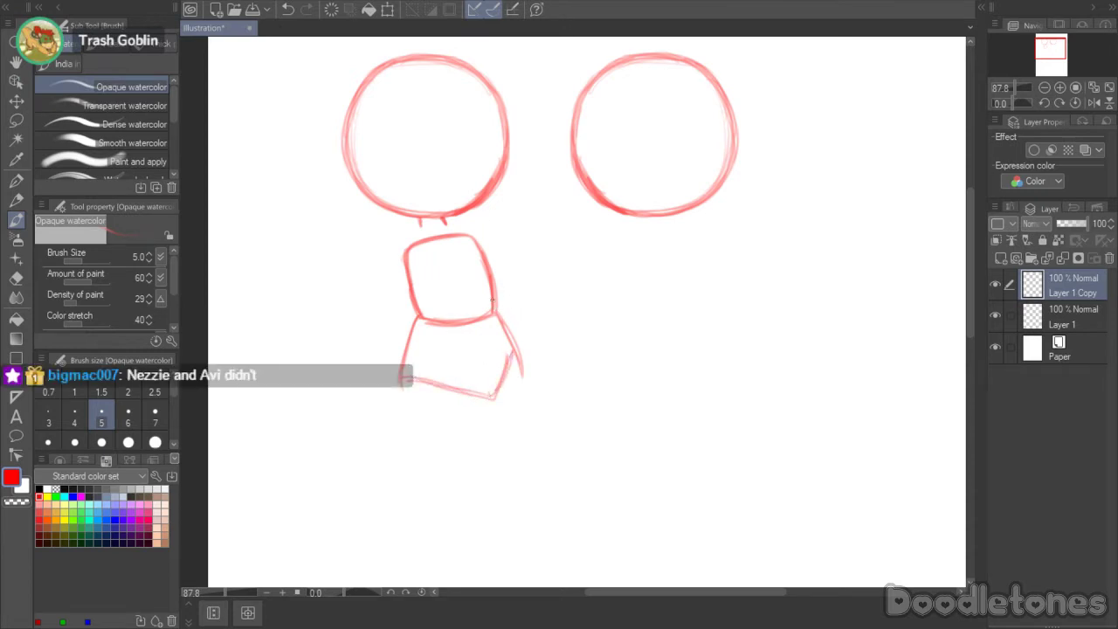
- Undo the pelvis's lower edge and redraw it as a curve meeting the angled right leg opening
{"action": "key", "text": "ctrl+z"}
{"action": "key", "text": "ctrl+z"}
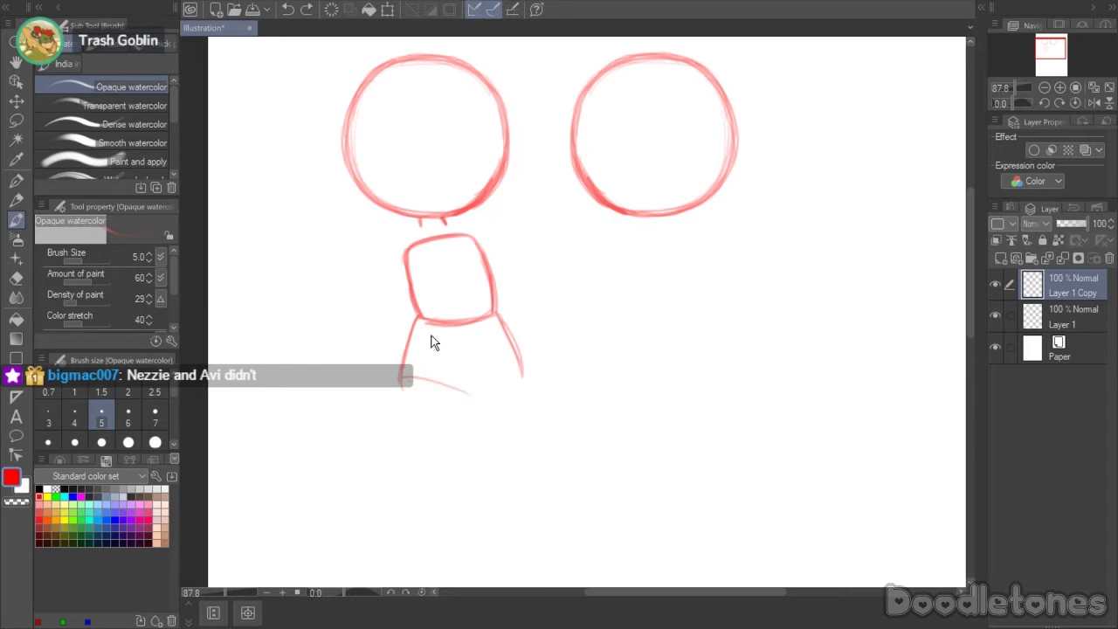
{"action": "left_click_drag", "start_coordinate": [410, 371], "coordinate": [478, 394]}
{"action": "left_click_drag", "start_coordinate": [422, 376], "coordinate": [489, 400]}
{"action": "key", "text": "ctrl+z"}
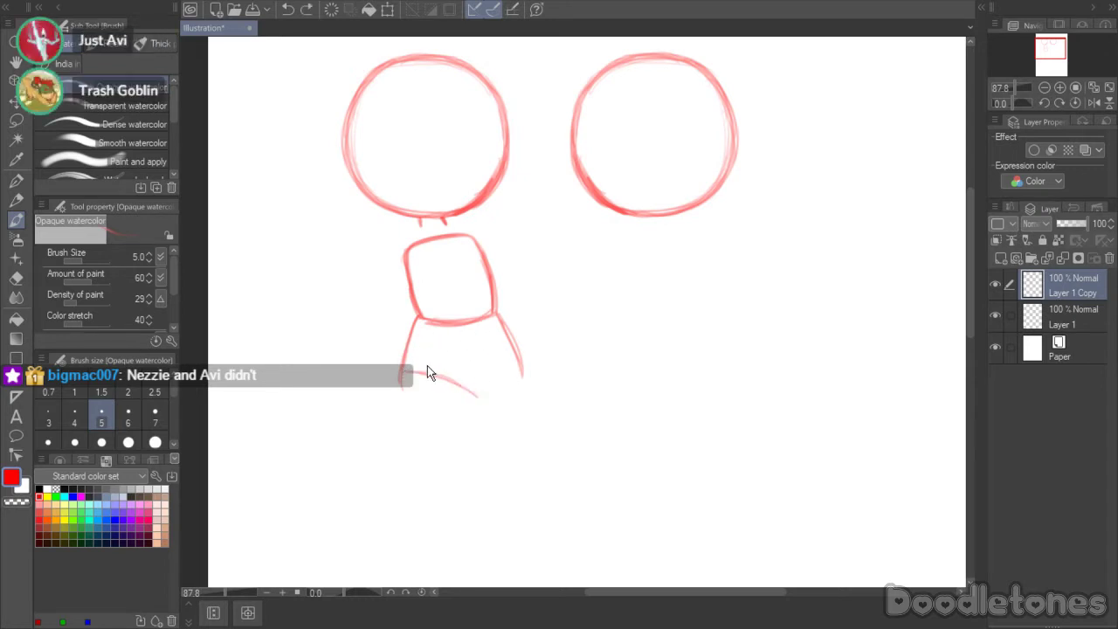
{"action": "key", "text": "ctrl+z"}
{"action": "mouse_move", "coordinate": [405, 373]}
{"action": "left_mouse_down"}
{"action": "mouse_move", "coordinate": [503, 390]}
{"action": "mouse_move", "coordinate": [517, 351]}
{"action": "left_mouse_up"}
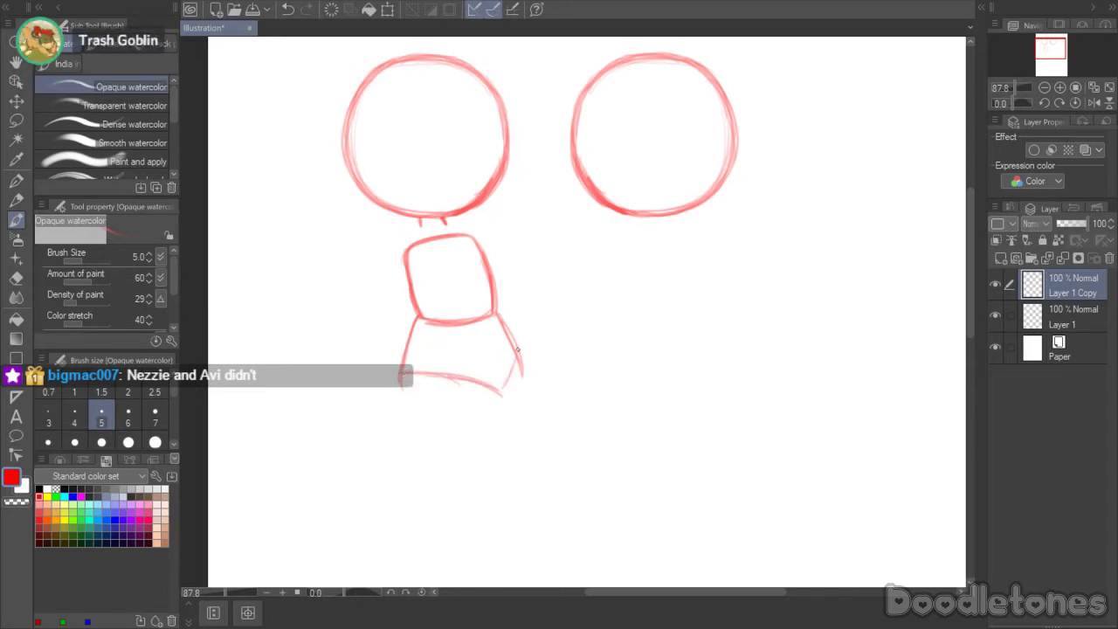
- Lasso the torso and pelvis sketch, delete it and clear the selection, keeping the neck marks
{"action": "left_click", "coordinate": [16, 119]}
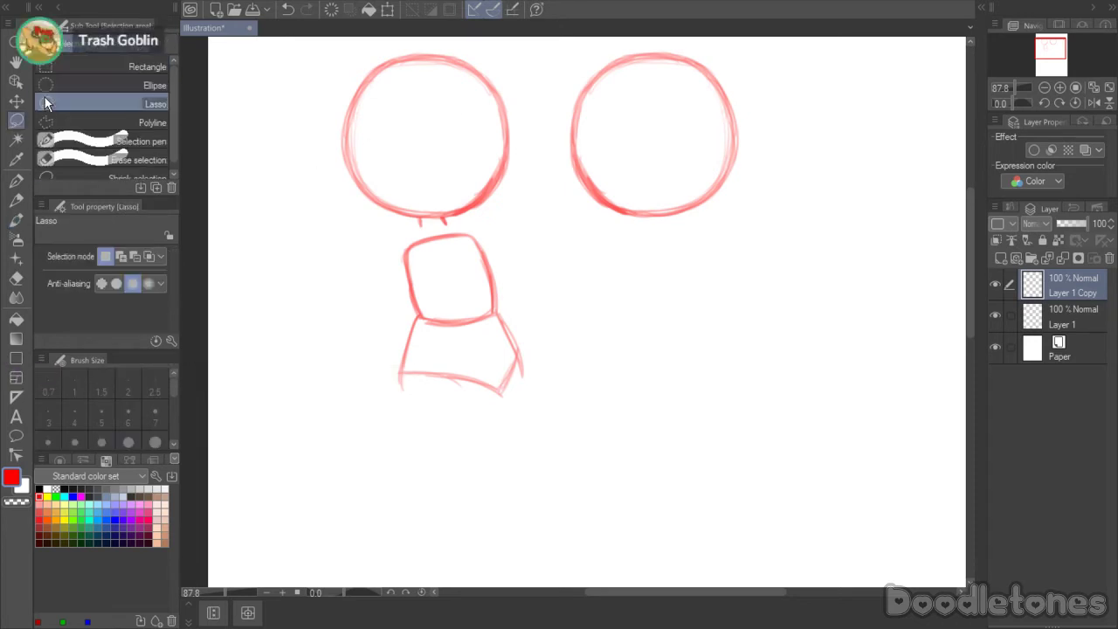
{"action": "left_click", "coordinate": [44, 99]}
{"action": "mouse_move", "coordinate": [546, 316]}
{"action": "left_mouse_down"}
{"action": "mouse_move", "coordinate": [384, 257]}
{"action": "mouse_move", "coordinate": [521, 230]}
{"action": "mouse_move", "coordinate": [546, 316]}
{"action": "left_mouse_up"}
{"action": "key", "text": "Delete"}
{"action": "key", "text": "ctrl+d"}
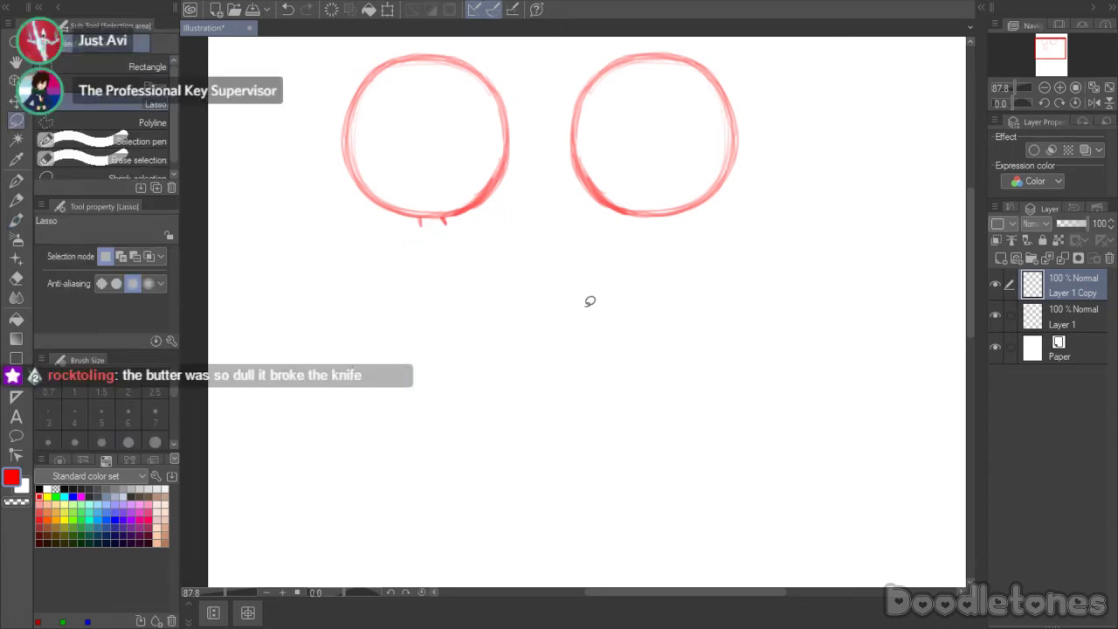
- Sketch a new slanted torso box below the neck marks with the Opaque watercolor brush, adding two flaring hip lines
{"action": "left_click", "coordinate": [15, 218]}
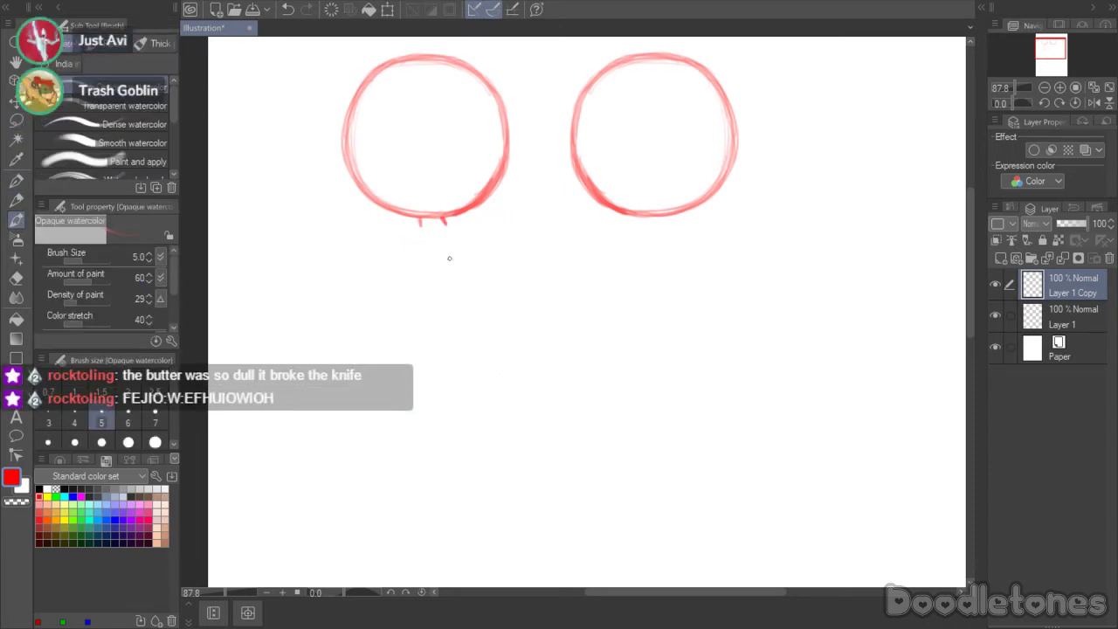
{"action": "mouse_move", "coordinate": [429, 246]}
{"action": "left_mouse_down"}
{"action": "mouse_move", "coordinate": [465, 245]}
{"action": "mouse_move", "coordinate": [411, 257]}
{"action": "mouse_move", "coordinate": [496, 286]}
{"action": "left_mouse_up"}
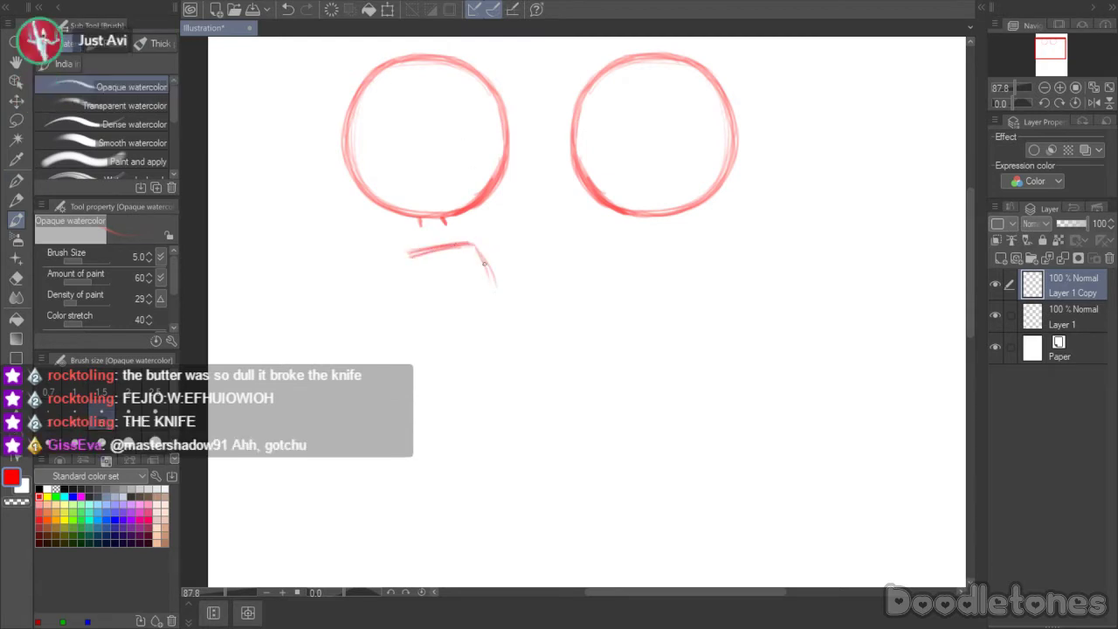
{"action": "mouse_move", "coordinate": [409, 253]}
{"action": "left_mouse_down"}
{"action": "mouse_move", "coordinate": [436, 328]}
{"action": "mouse_move", "coordinate": [465, 339]}
{"action": "mouse_move", "coordinate": [500, 331]}
{"action": "left_mouse_up"}
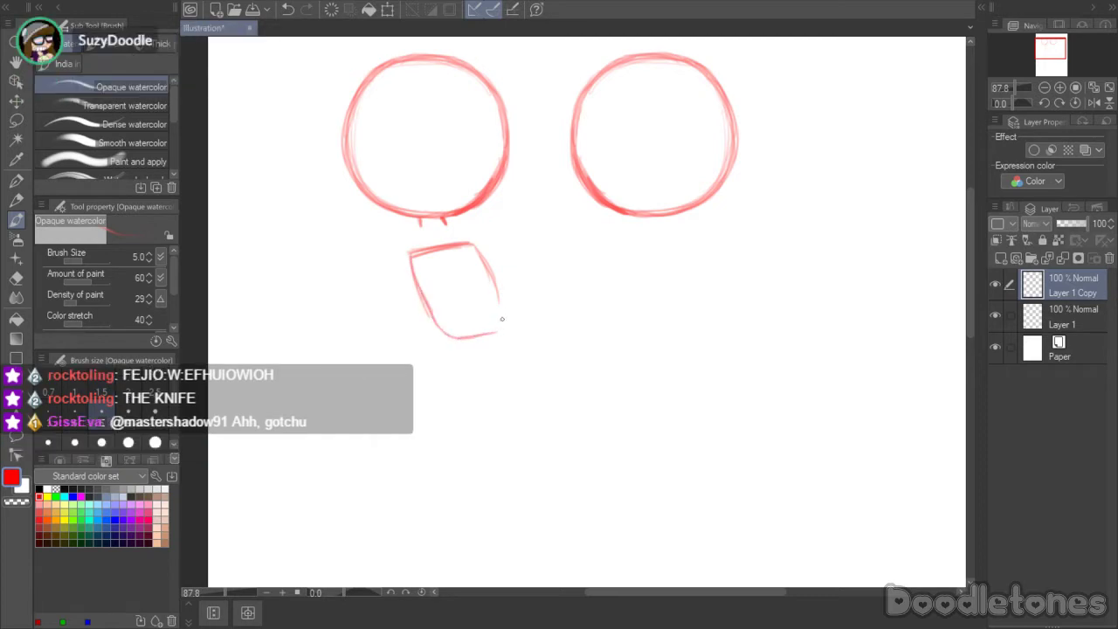
{"action": "left_click_drag", "start_coordinate": [496, 280], "coordinate": [502, 328]}
{"action": "left_click_drag", "start_coordinate": [492, 277], "coordinate": [500, 329]}
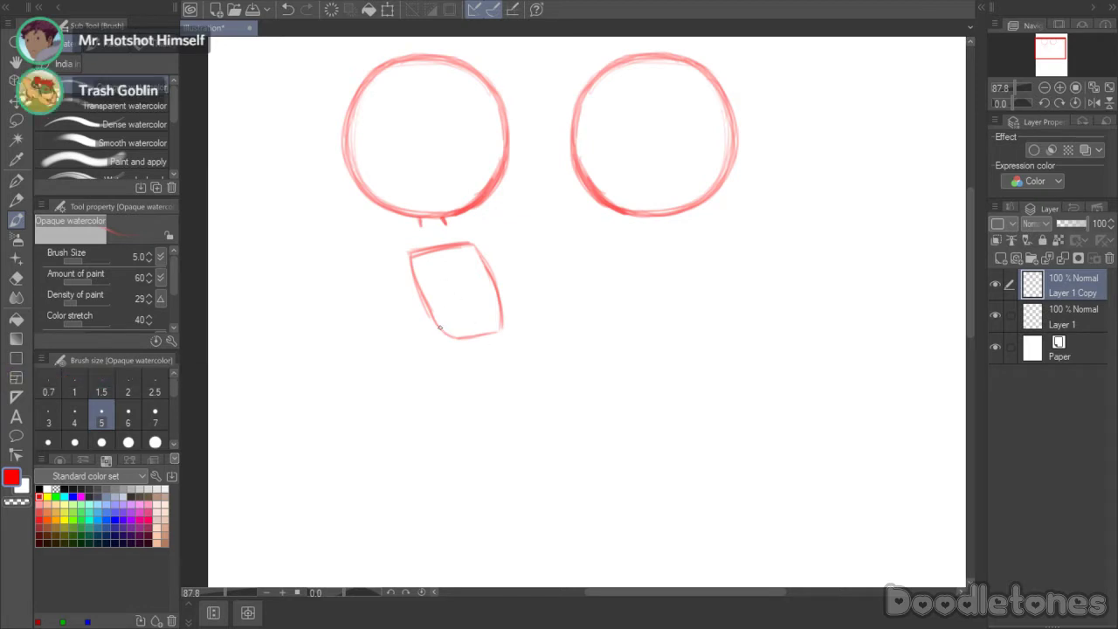
{"action": "left_click_drag", "start_coordinate": [411, 256], "coordinate": [439, 332]}
{"action": "left_click_drag", "start_coordinate": [415, 382], "coordinate": [438, 329]}
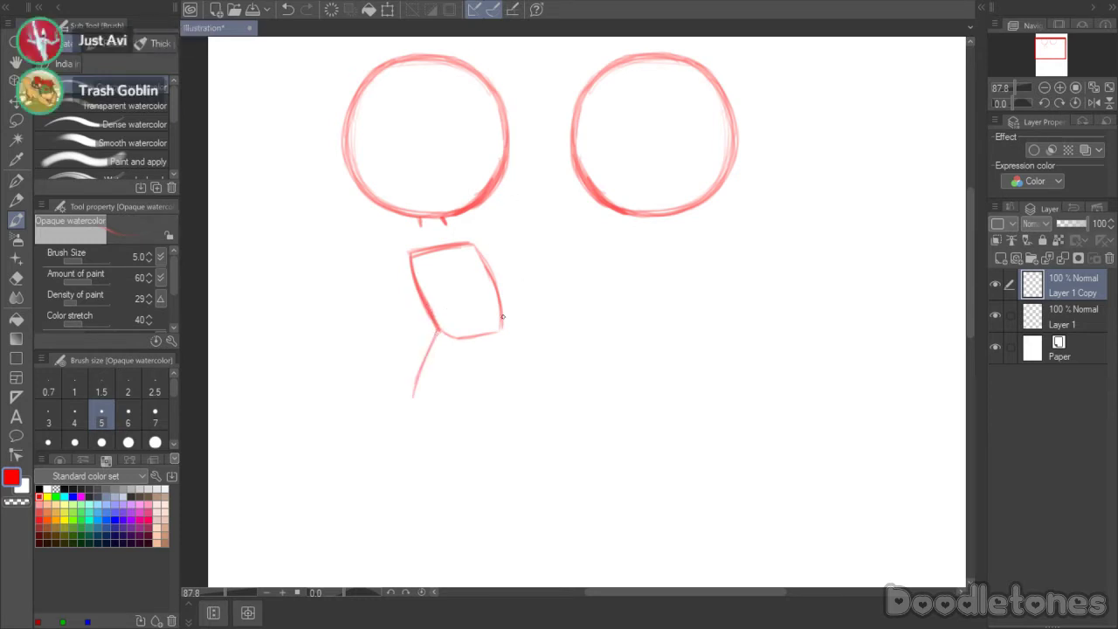
{"action": "mouse_move", "coordinate": [536, 384]}
{"action": "left_mouse_down"}
{"action": "mouse_move", "coordinate": [504, 324]}
{"action": "mouse_move", "coordinate": [390, 290]}
{"action": "mouse_move", "coordinate": [460, 228]}
{"action": "mouse_move", "coordinate": [568, 414]}
{"action": "left_mouse_up"}
- Lasso the torso and hip lines, make them shorter and wider, reposition them below the neck, and clear the selection
{"action": "key", "text": "m"}
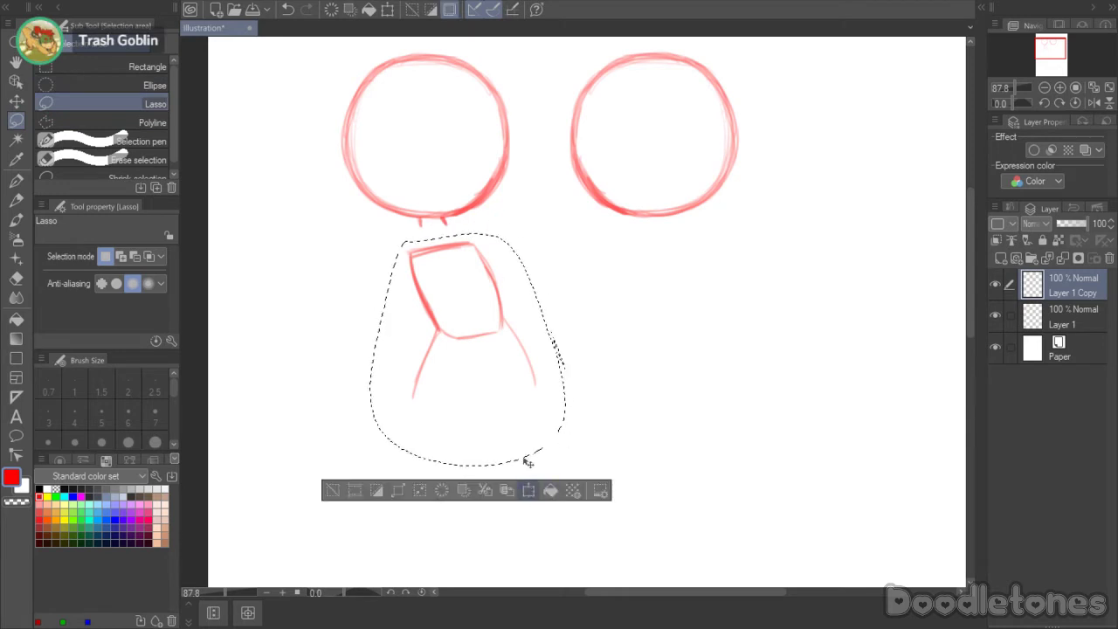
{"action": "left_click", "coordinate": [534, 492]}
{"action": "left_click_drag", "start_coordinate": [473, 236], "coordinate": [483, 262]}
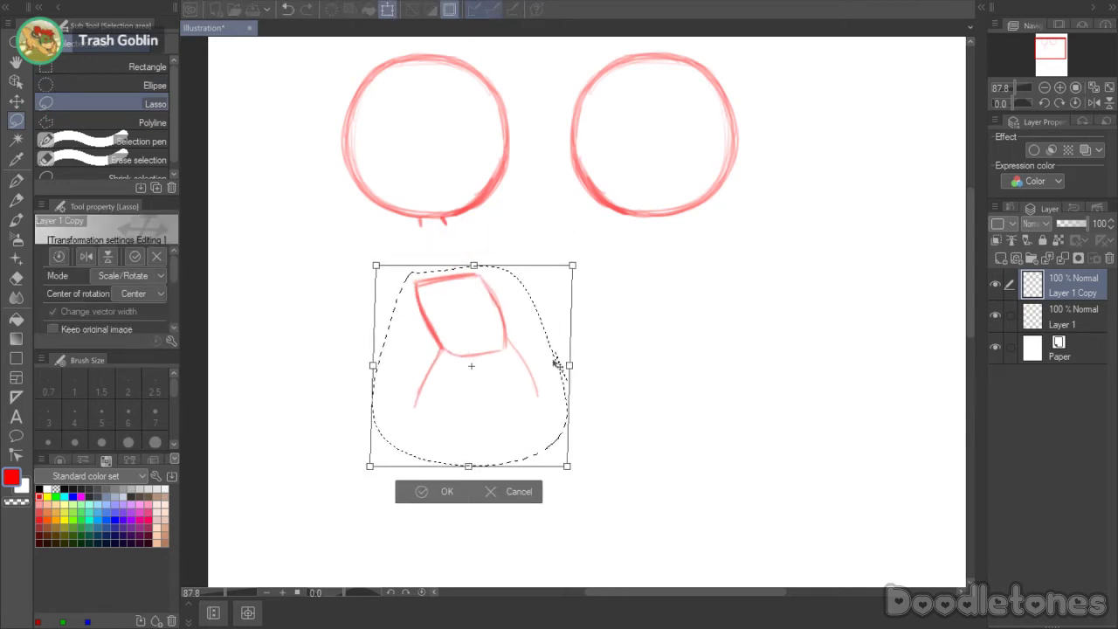
{"action": "left_click_drag", "start_coordinate": [566, 358], "coordinate": [593, 368]}
{"action": "left_click_drag", "start_coordinate": [509, 368], "coordinate": [492, 346]}
{"action": "left_click", "coordinate": [447, 474]}
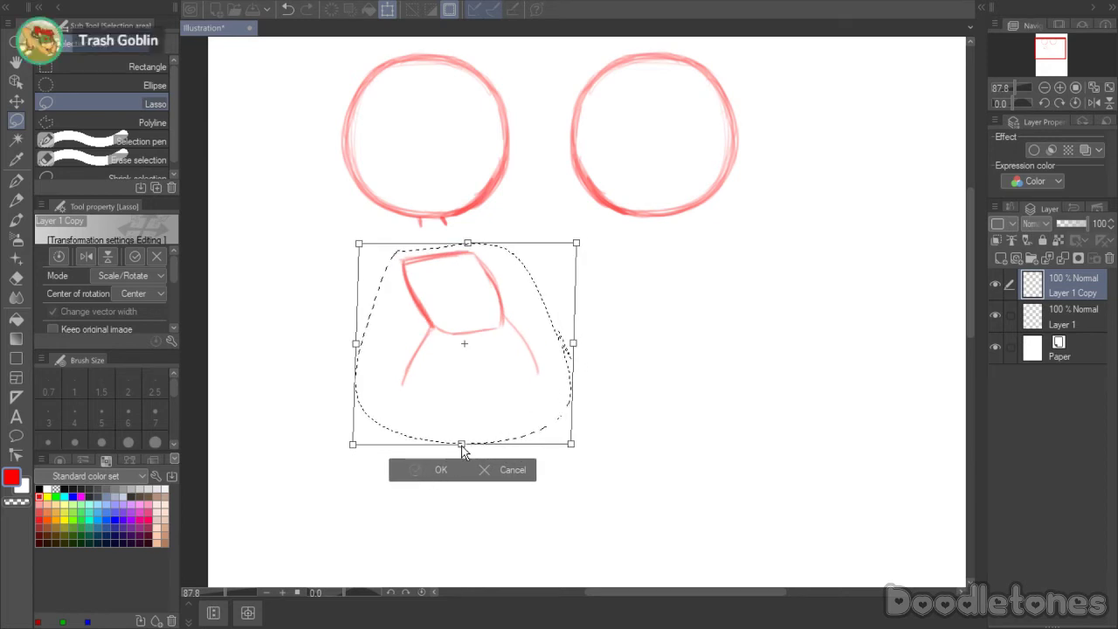
{"action": "key", "text": "ctrl+d"}
- Lasso only the torso box, rotate it more upright and shift it up toward the neck
{"action": "mouse_move", "coordinate": [510, 307]}
{"action": "left_mouse_down"}
{"action": "mouse_move", "coordinate": [449, 327]}
{"action": "mouse_move", "coordinate": [393, 252]}
{"action": "mouse_move", "coordinate": [522, 311]}
{"action": "left_mouse_up"}
{"action": "key", "text": "ctrl+t"}
{"action": "left_click_drag", "start_coordinate": [453, 237], "coordinate": [474, 235]}
{"action": "left_click_drag", "start_coordinate": [476, 295], "coordinate": [461, 284]}
{"action": "key", "text": "Return"}
- Lasso the two detached hip lines below the torso, delete them and clear the selection
{"action": "mouse_move", "coordinate": [548, 310]}
{"action": "left_mouse_down"}
{"action": "mouse_move", "coordinate": [551, 330]}
{"action": "mouse_move", "coordinate": [411, 332]}
{"action": "mouse_move", "coordinate": [606, 337]}
{"action": "left_mouse_up"}
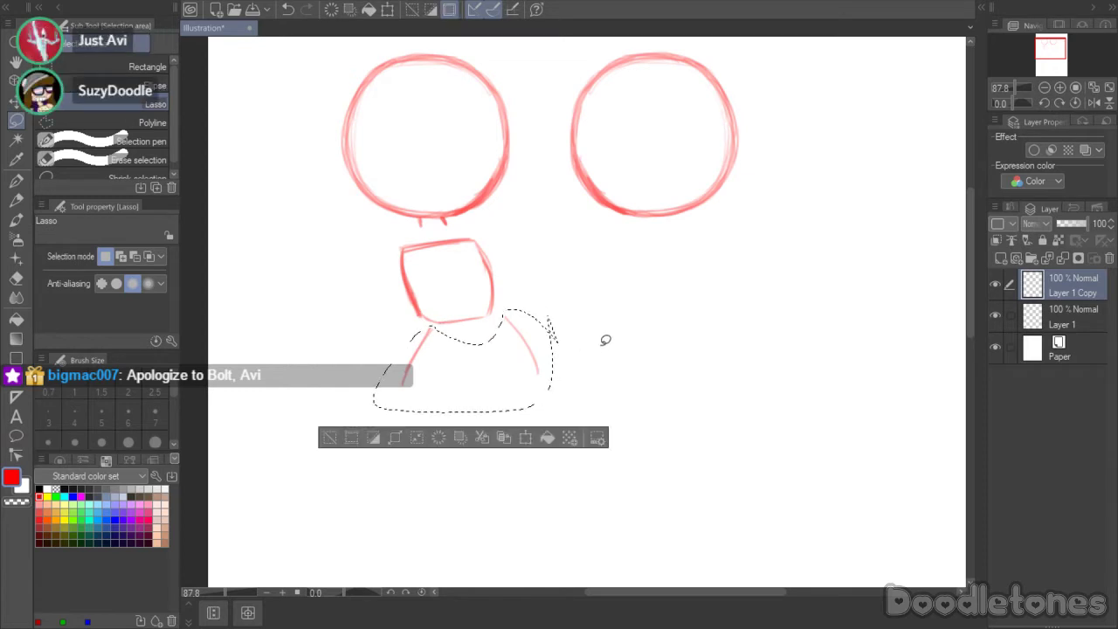
{"action": "key", "text": "Delete"}
{"action": "key", "text": "ctrl+d"}
- Lasso the torso box again, make it slightly taller and narrower, and recenter it under the neck marks
{"action": "mouse_move", "coordinate": [524, 289]}
{"action": "left_mouse_down"}
{"action": "mouse_move", "coordinate": [385, 293]}
{"action": "mouse_move", "coordinate": [396, 238]}
{"action": "mouse_move", "coordinate": [456, 228]}
{"action": "mouse_move", "coordinate": [527, 281]}
{"action": "left_mouse_up"}
{"action": "left_click", "coordinate": [511, 382]}
{"action": "left_click_drag", "start_coordinate": [452, 357], "coordinate": [450, 373]}
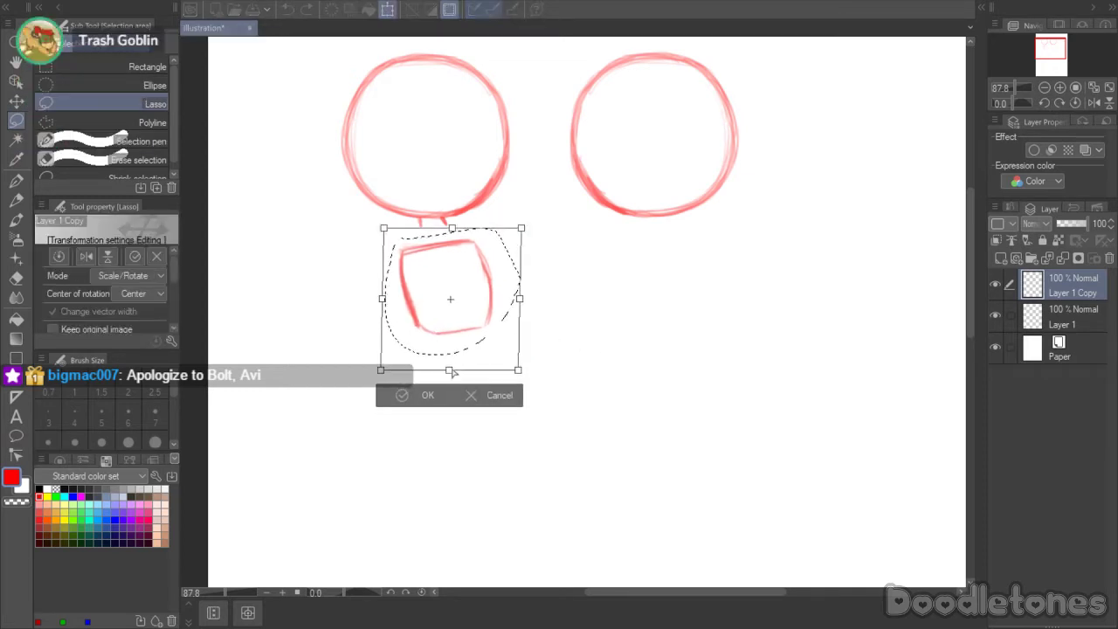
{"action": "left_click_drag", "start_coordinate": [522, 301], "coordinate": [513, 303]}
{"action": "left_click_drag", "start_coordinate": [468, 290], "coordinate": [474, 285]}
{"action": "left_click", "coordinate": [407, 392]}
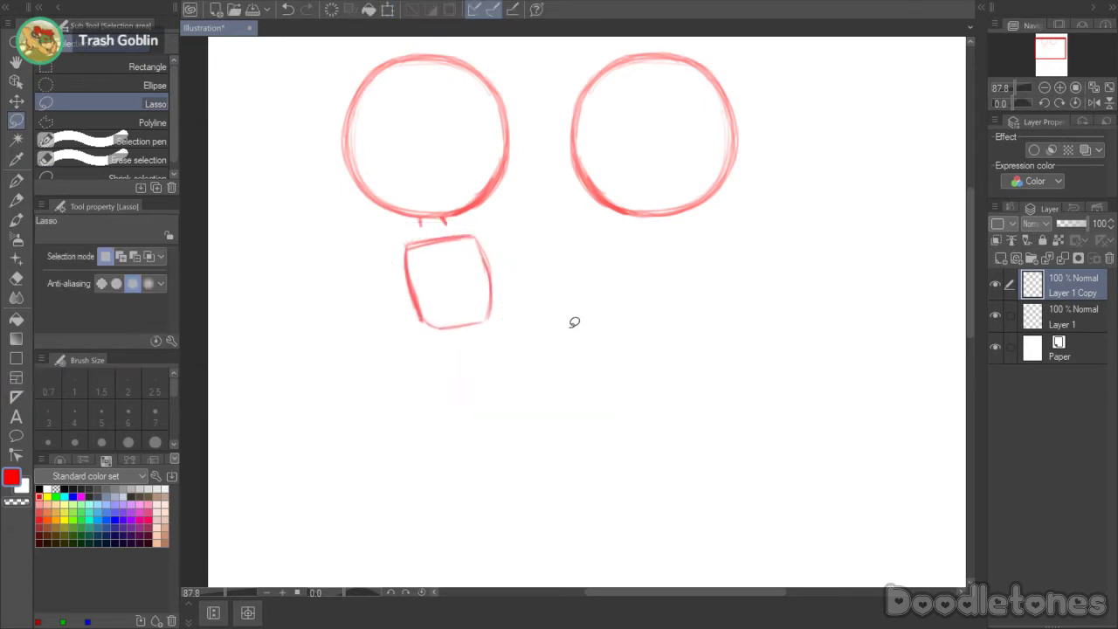
- Sketch flaring hip lines from both waist corners with the Opaque watercolor brush and reinforce the torso's right side
{"action": "left_click", "coordinate": [21, 220]}
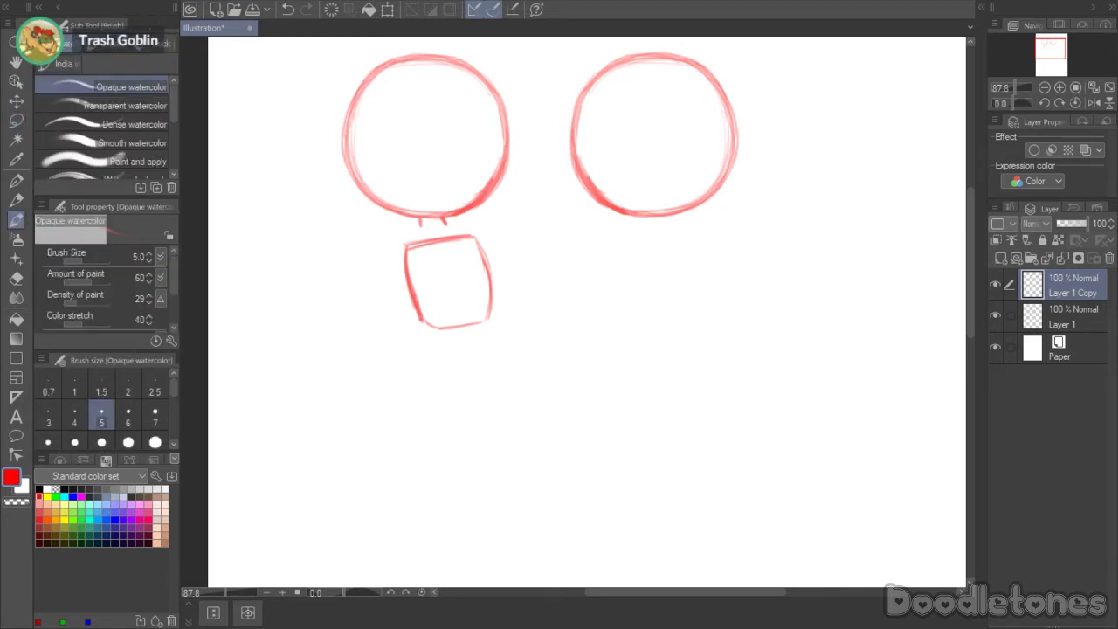
{"action": "left_click_drag", "start_coordinate": [422, 322], "coordinate": [399, 385]}
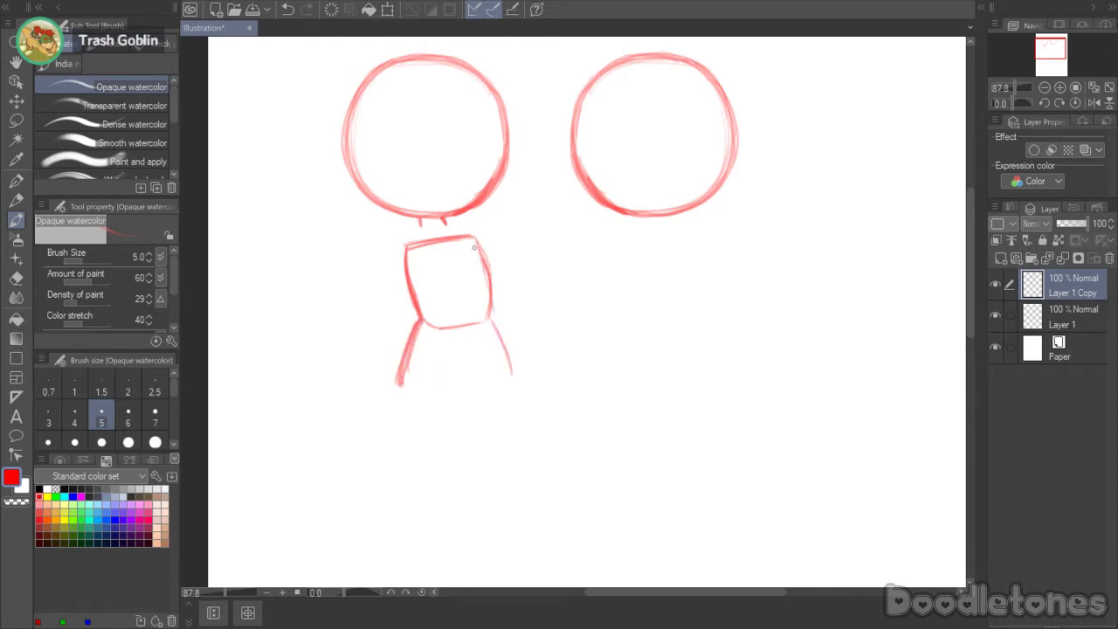
{"action": "left_click_drag", "start_coordinate": [477, 252], "coordinate": [518, 382]}
{"action": "left_click_drag", "start_coordinate": [494, 320], "coordinate": [506, 342]}
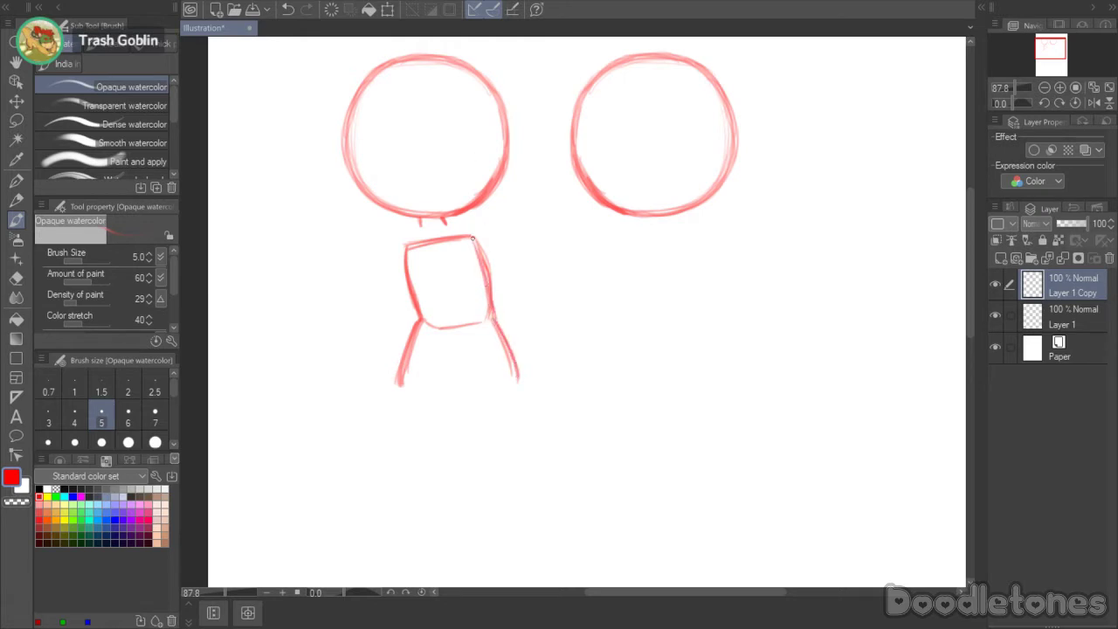
- Clean up the torso's right side with the Hard eraser, then thicken its shoulder line and sides with the Opaque watercolor brush
{"action": "left_click", "coordinate": [16, 278]}
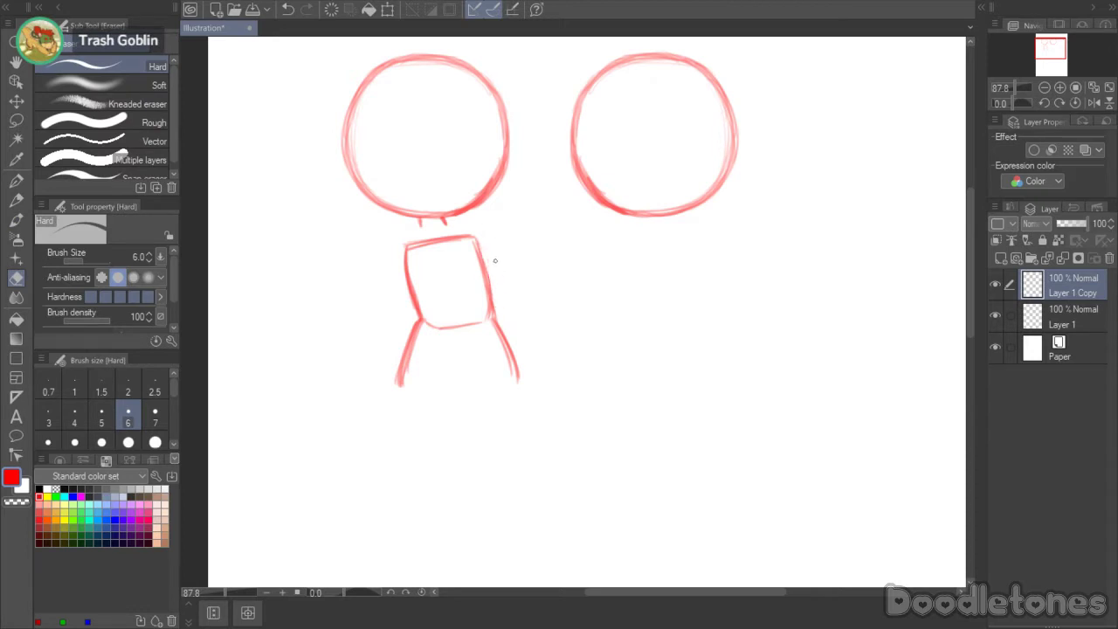
{"action": "left_click", "coordinate": [17, 220]}
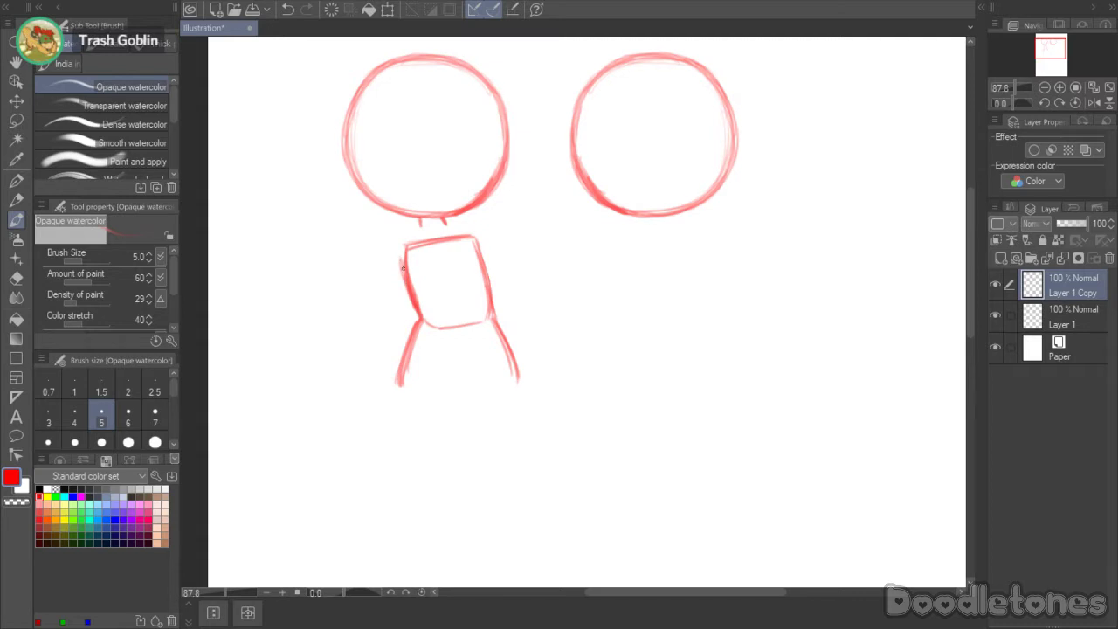
{"action": "left_click_drag", "start_coordinate": [398, 249], "coordinate": [476, 240]}
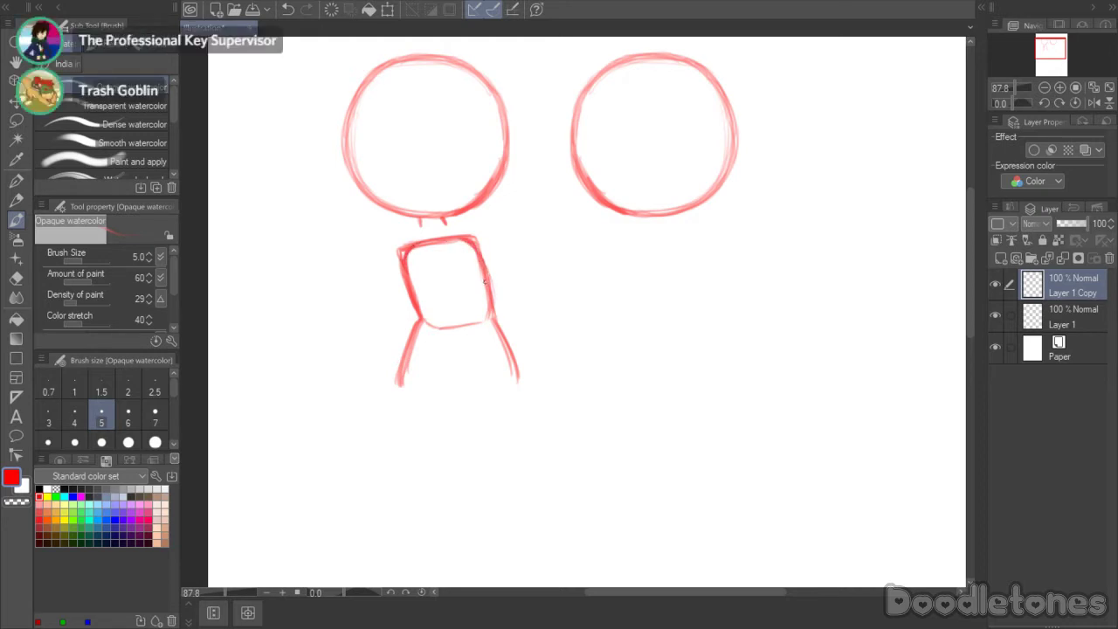
- Close the pelvis with a sloping lower edge and an angled right leg opening, darkening the hip lines
{"action": "mouse_move", "coordinate": [493, 321]}
{"action": "left_mouse_down"}
{"action": "mouse_move", "coordinate": [521, 377]}
{"action": "mouse_move", "coordinate": [466, 385]}
{"action": "left_mouse_up"}
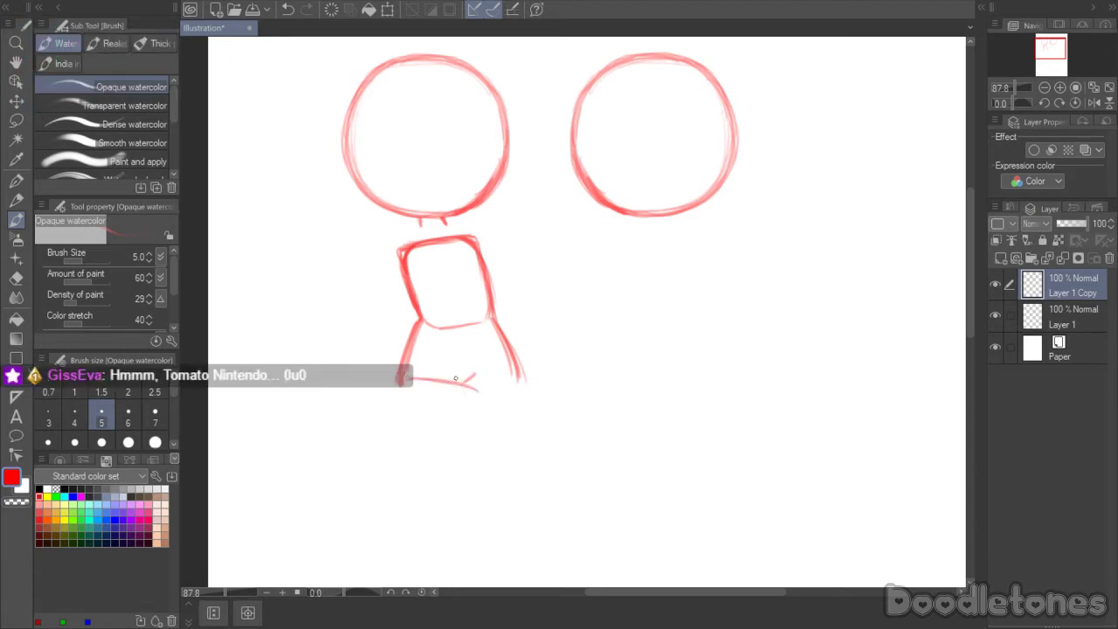
{"action": "left_click_drag", "start_coordinate": [512, 352], "coordinate": [494, 381]}
{"action": "mouse_move", "coordinate": [501, 327]}
{"action": "left_mouse_down"}
{"action": "mouse_move", "coordinate": [504, 355]}
{"action": "mouse_move", "coordinate": [409, 379]}
{"action": "left_mouse_up"}
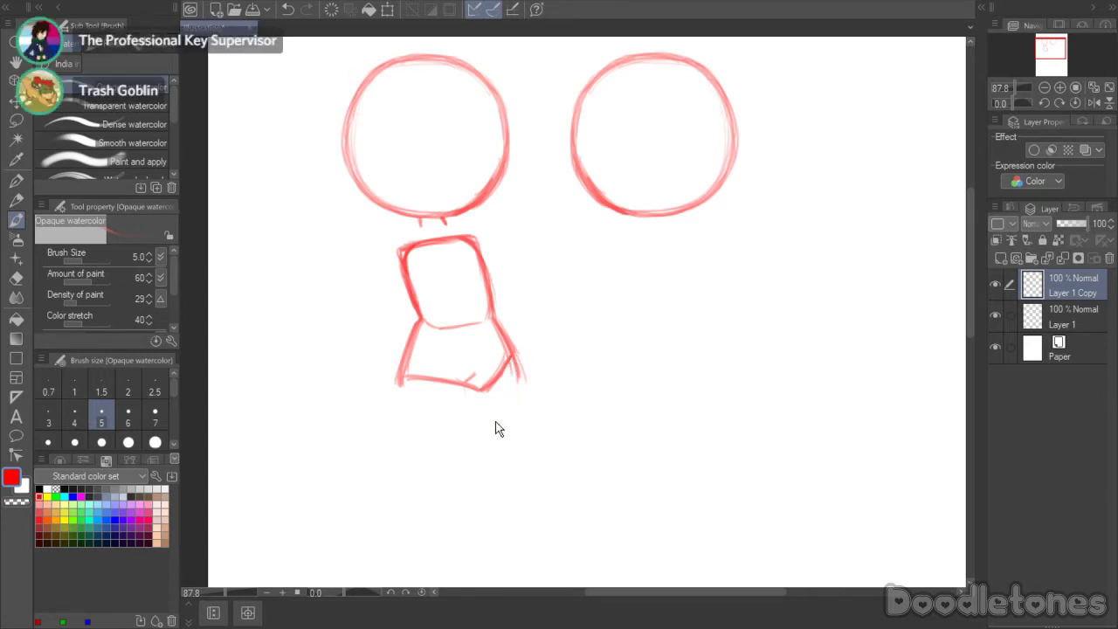
- Lasso the first figure's torso and pelvis sketch, delete it, and clear the selection
{"action": "left_click", "coordinate": [16, 139]}
{"action": "left_click", "coordinate": [15, 119]}
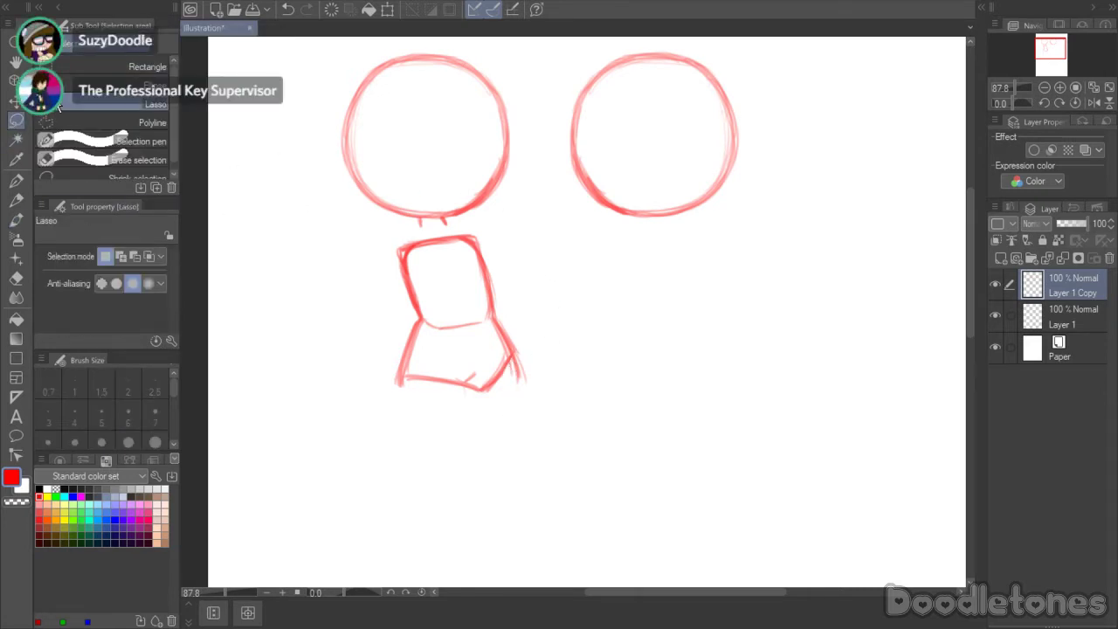
{"action": "mouse_move", "coordinate": [541, 281]}
{"action": "left_mouse_down"}
{"action": "mouse_move", "coordinate": [347, 323]}
{"action": "mouse_move", "coordinate": [511, 217]}
{"action": "mouse_move", "coordinate": [550, 253]}
{"action": "left_mouse_up"}
{"action": "key", "text": "Delete"}
{"action": "key", "text": "ctrl+d"}
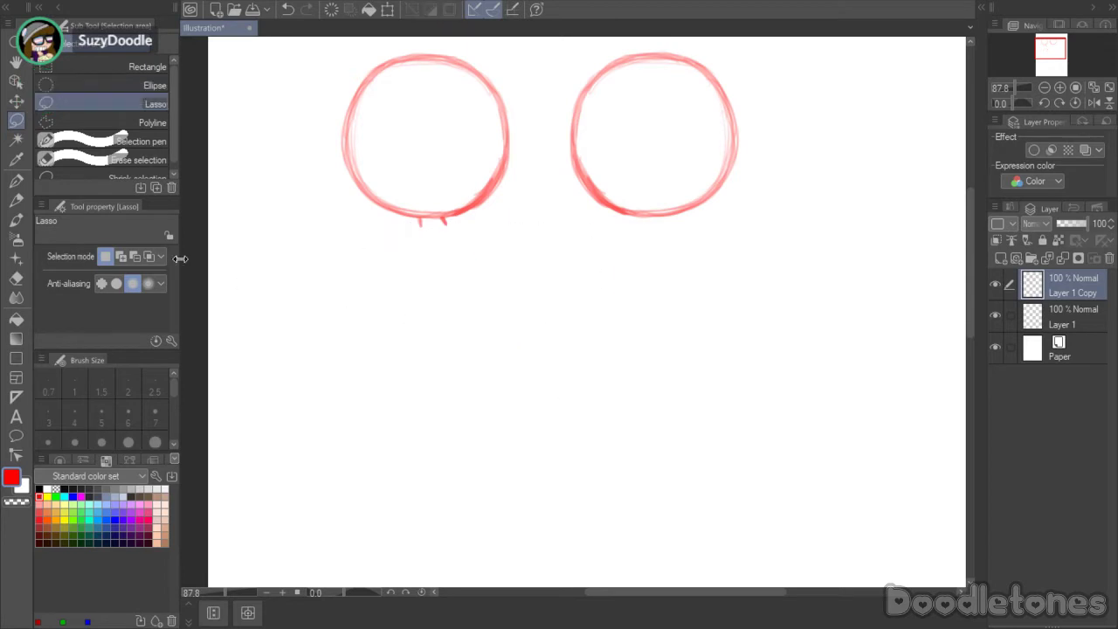
- Sketch a small, slightly rounded chest box below the first head's neck marks with the Opaque watercolor brush
{"action": "left_click", "coordinate": [16, 218]}
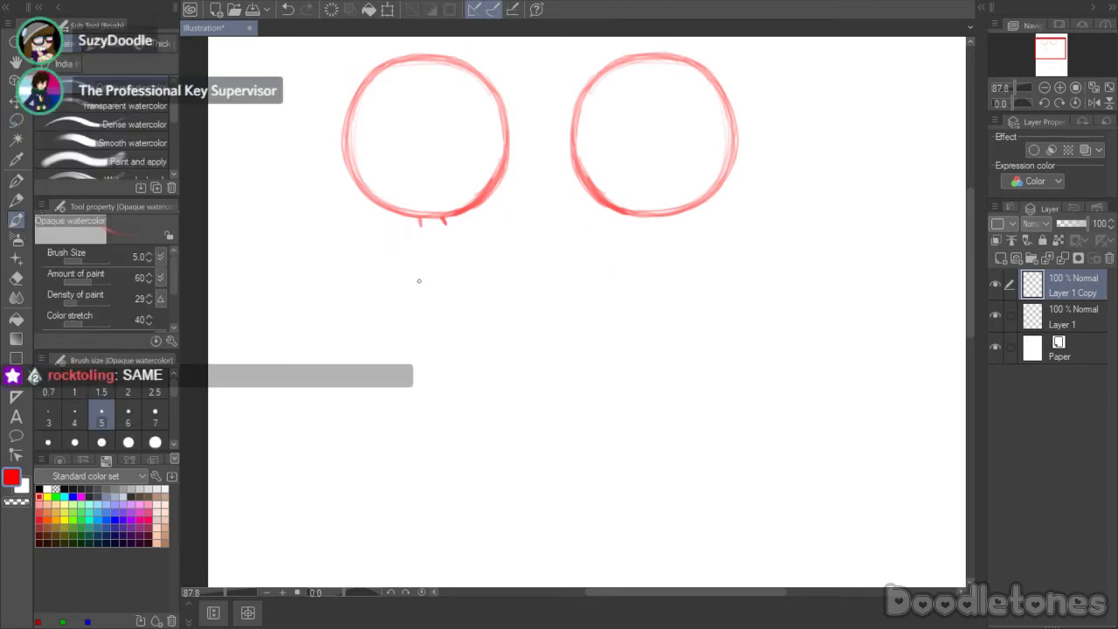
{"action": "left_click_drag", "start_coordinate": [390, 290], "coordinate": [466, 283]}
{"action": "left_click_drag", "start_coordinate": [478, 320], "coordinate": [466, 289]}
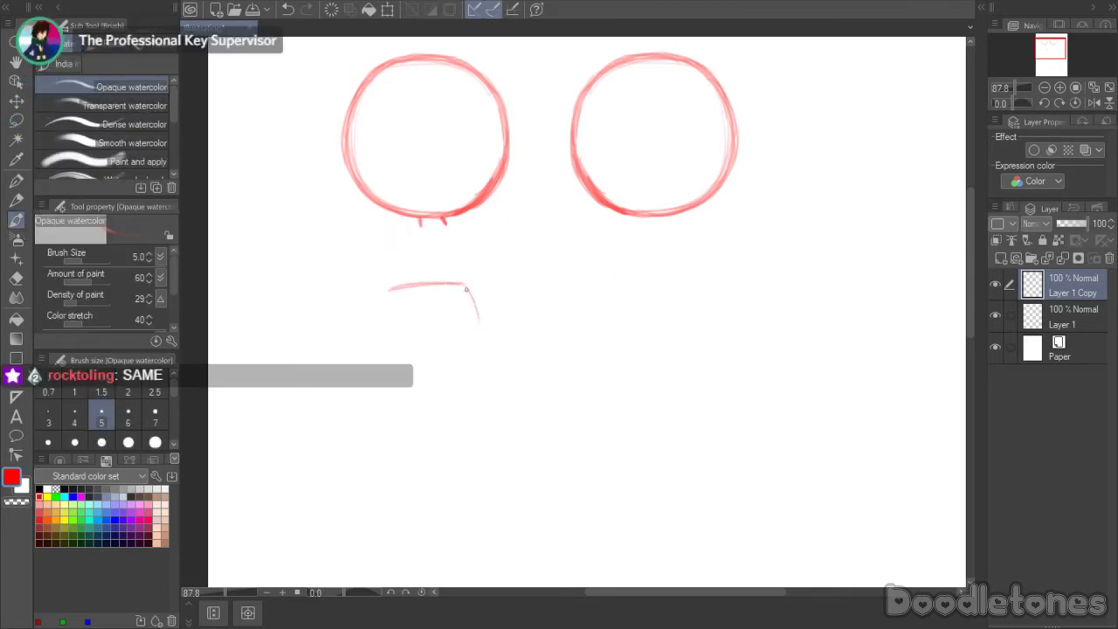
{"action": "mouse_move", "coordinate": [388, 290]}
{"action": "left_mouse_down"}
{"action": "mouse_move", "coordinate": [387, 332]}
{"action": "mouse_move", "coordinate": [469, 335]}
{"action": "left_mouse_up"}
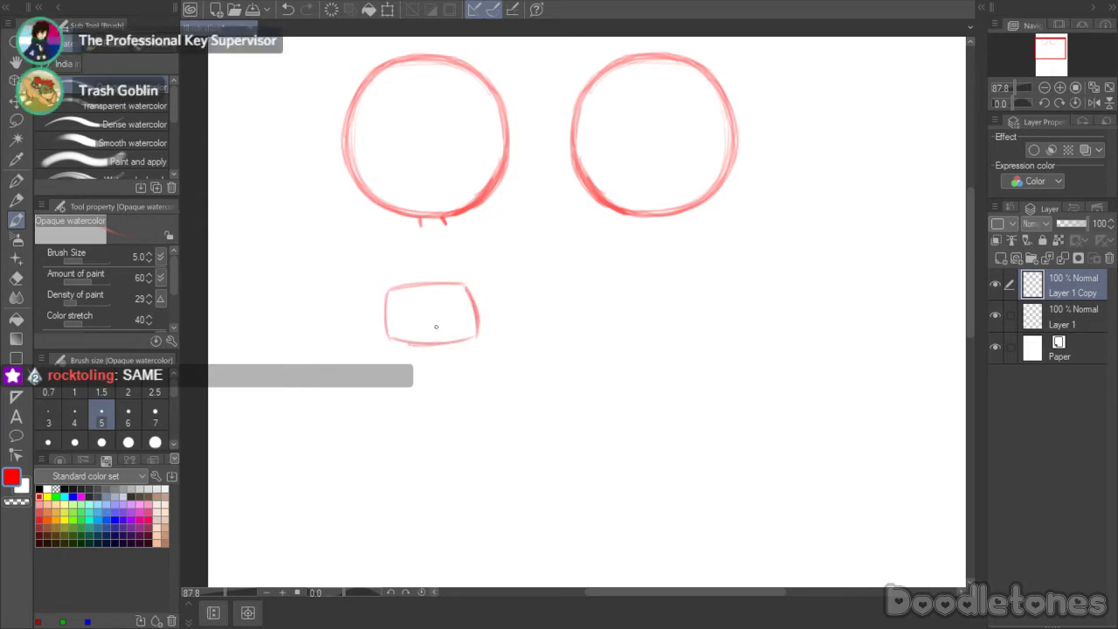
{"action": "left_click_drag", "start_coordinate": [394, 340], "coordinate": [428, 347]}
{"action": "left_click_drag", "start_coordinate": [386, 302], "coordinate": [388, 332]}
{"action": "left_click_drag", "start_coordinate": [391, 290], "coordinate": [471, 285]}
- Sketch a separate pelvis below the chest box with flaring sides and a lower edge coming to an off-center point
{"action": "mouse_move", "coordinate": [388, 407]}
{"action": "left_mouse_down"}
{"action": "mouse_move", "coordinate": [502, 397]}
{"action": "mouse_move", "coordinate": [369, 442]}
{"action": "left_mouse_up"}
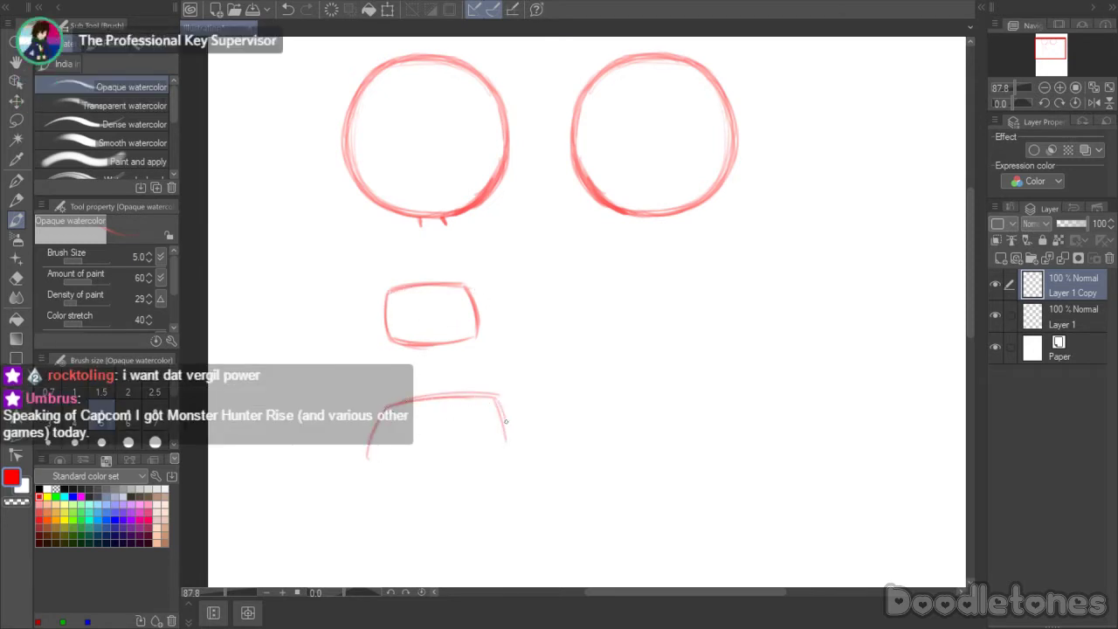
{"action": "left_click_drag", "start_coordinate": [436, 462], "coordinate": [461, 478]}
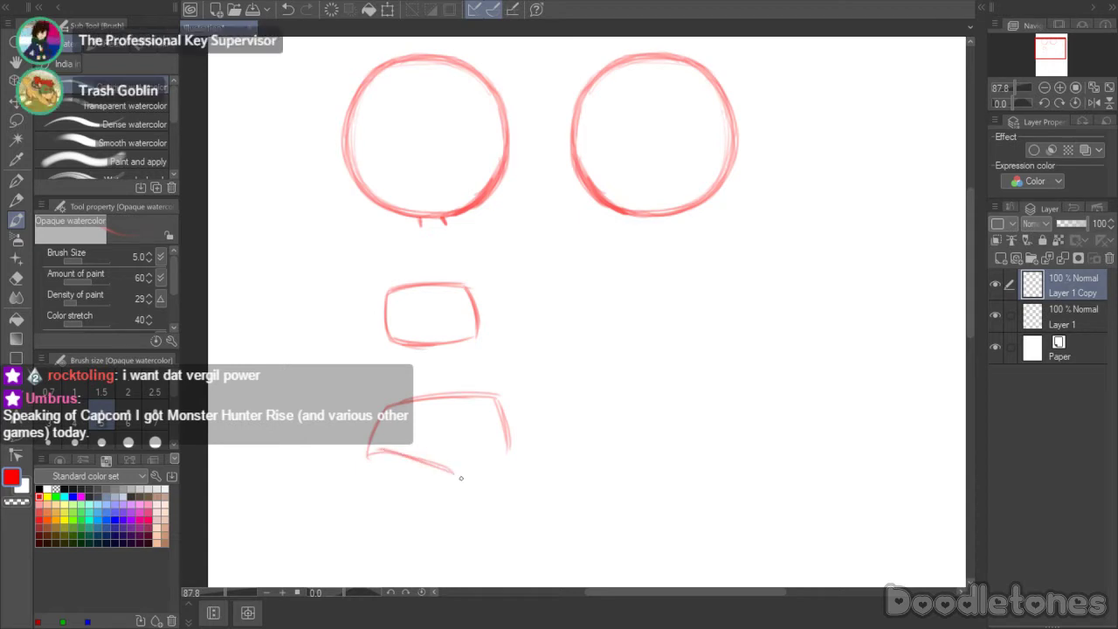
{"action": "mouse_move", "coordinate": [383, 450]}
{"action": "left_mouse_down"}
{"action": "mouse_move", "coordinate": [460, 477]}
{"action": "mouse_move", "coordinate": [428, 453]}
{"action": "mouse_move", "coordinate": [460, 474]}
{"action": "left_mouse_up"}
{"action": "left_click_drag", "start_coordinate": [505, 426], "coordinate": [465, 470]}
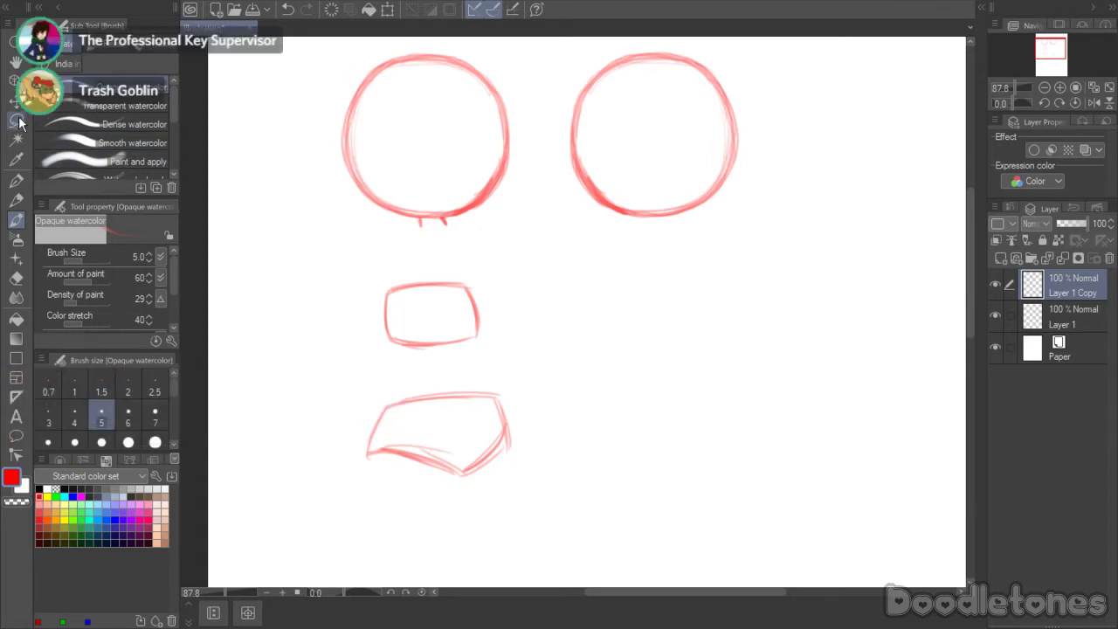
- Lasso the chest box, shift it slightly down and left, and clear the selection
{"action": "key", "text": "m"}
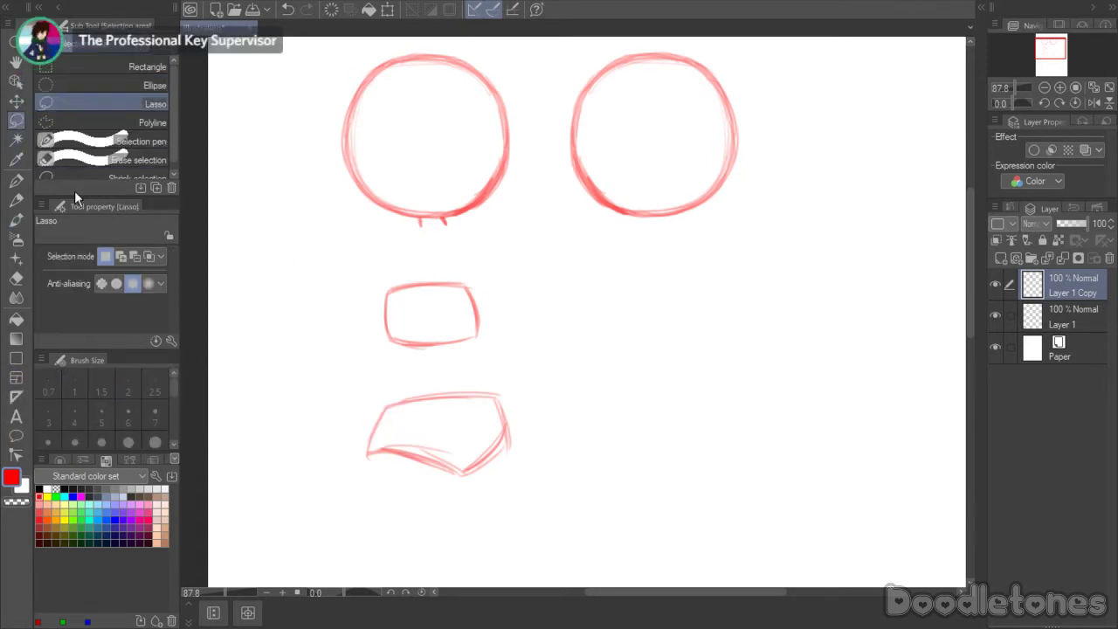
{"action": "mouse_move", "coordinate": [505, 342]}
{"action": "left_mouse_down"}
{"action": "mouse_move", "coordinate": [439, 364]}
{"action": "mouse_move", "coordinate": [514, 340]}
{"action": "mouse_move", "coordinate": [464, 347]}
{"action": "left_mouse_up"}
{"action": "key", "text": "ctrl+t"}
{"action": "left_click", "coordinate": [382, 405]}
{"action": "key", "text": "ctrl+d"}
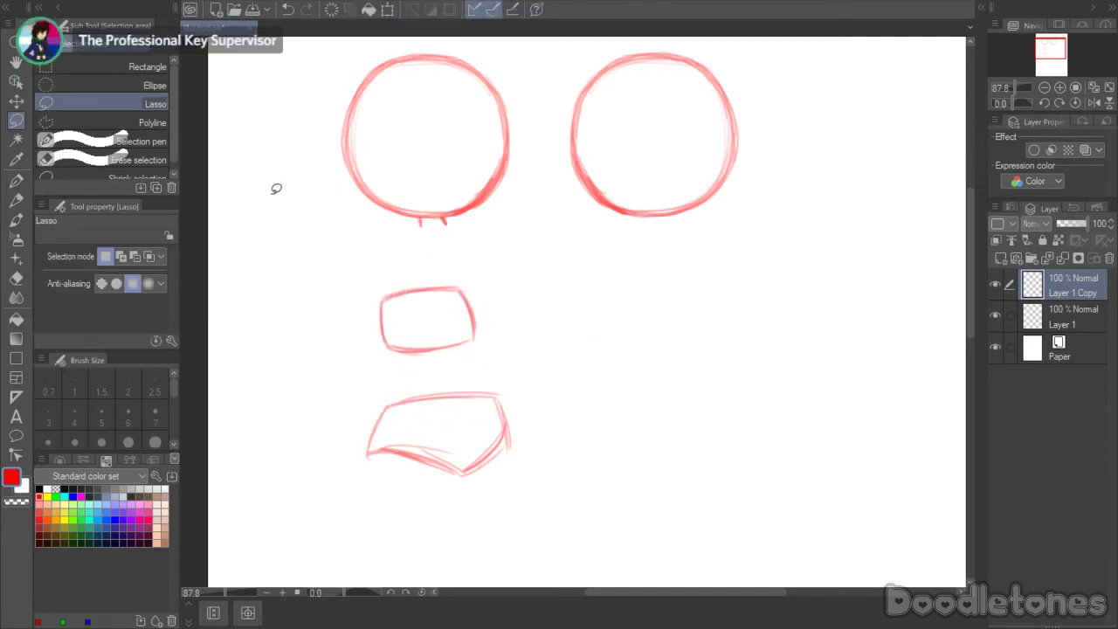
- Lasso the pelvis shape, move it up closer to the chest box, and deselect it
{"action": "left_click", "coordinate": [17, 220]}
{"action": "left_click", "coordinate": [16, 120]}
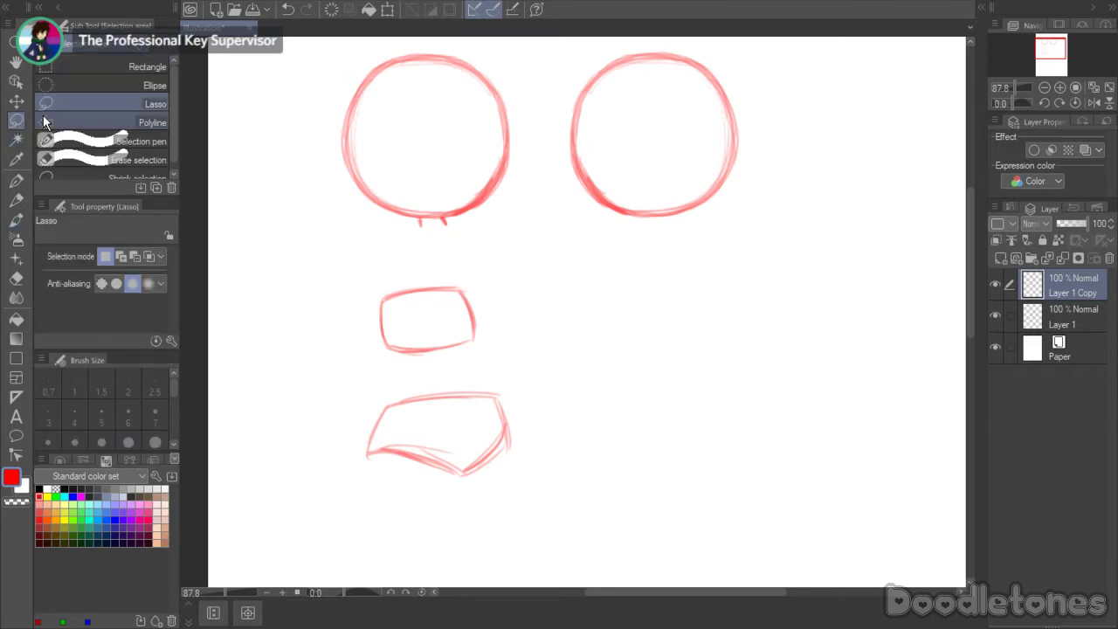
{"action": "mouse_move", "coordinate": [528, 400]}
{"action": "left_mouse_down"}
{"action": "mouse_move", "coordinate": [414, 372]}
{"action": "mouse_move", "coordinate": [524, 380]}
{"action": "left_mouse_up"}
{"action": "left_click", "coordinate": [512, 524]}
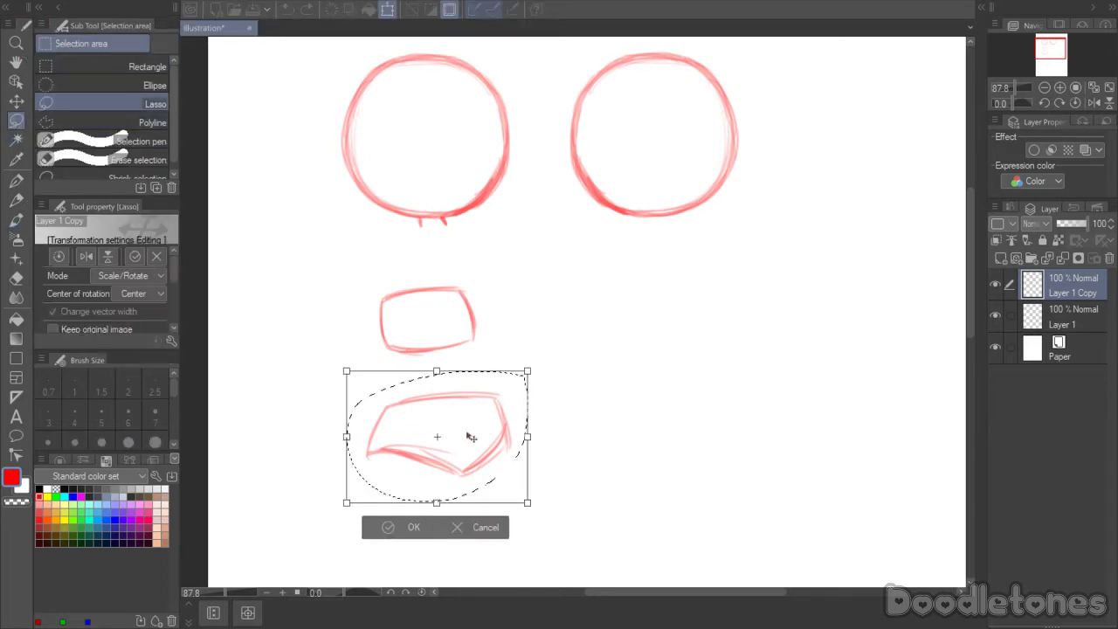
{"action": "left_click_drag", "start_coordinate": [469, 437], "coordinate": [470, 426]}
{"action": "left_click", "coordinate": [412, 518]}
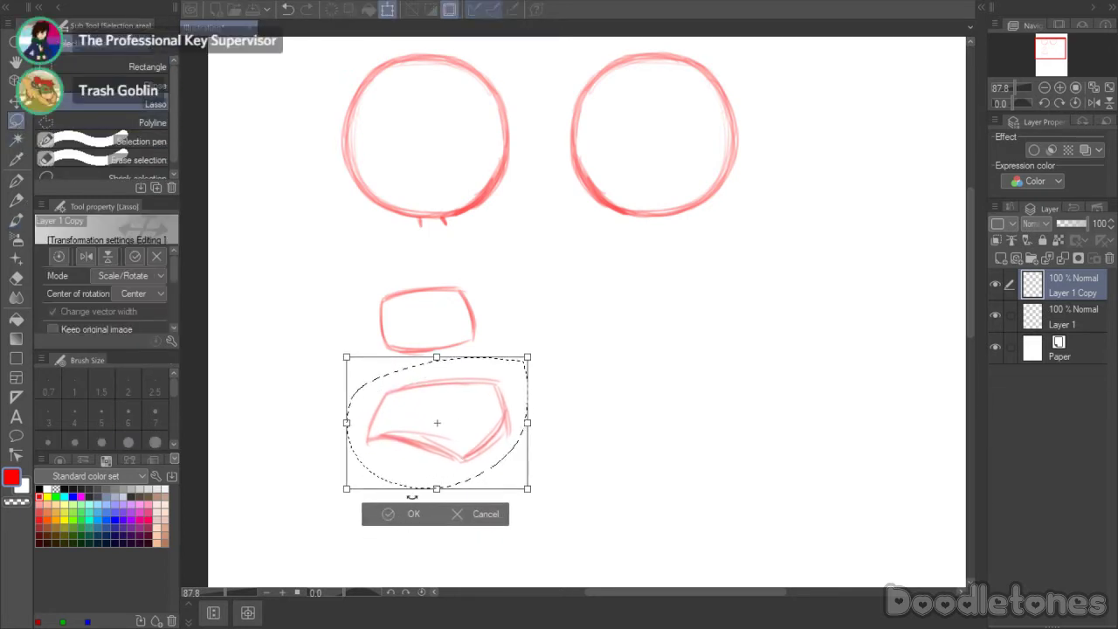
{"action": "key", "text": "ctrl+d"}
- Join chest and pelvis with pinched waist lines in Opaque watercolor, and redraw the right hip farther inward
{"action": "left_click", "coordinate": [17, 220]}
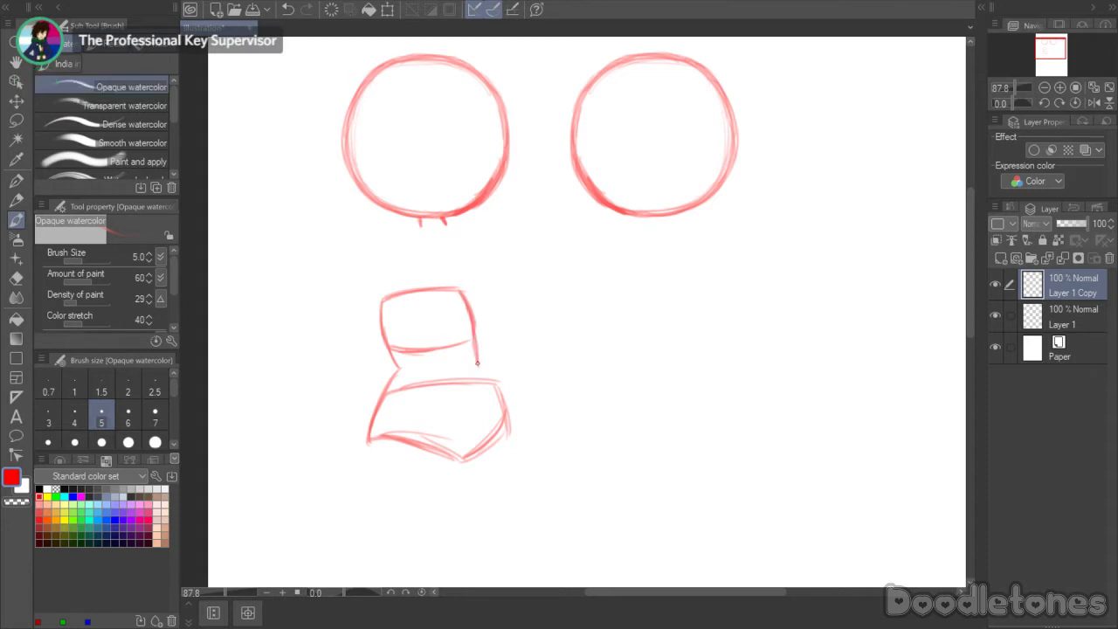
{"action": "left_click_drag", "start_coordinate": [479, 364], "coordinate": [508, 434]}
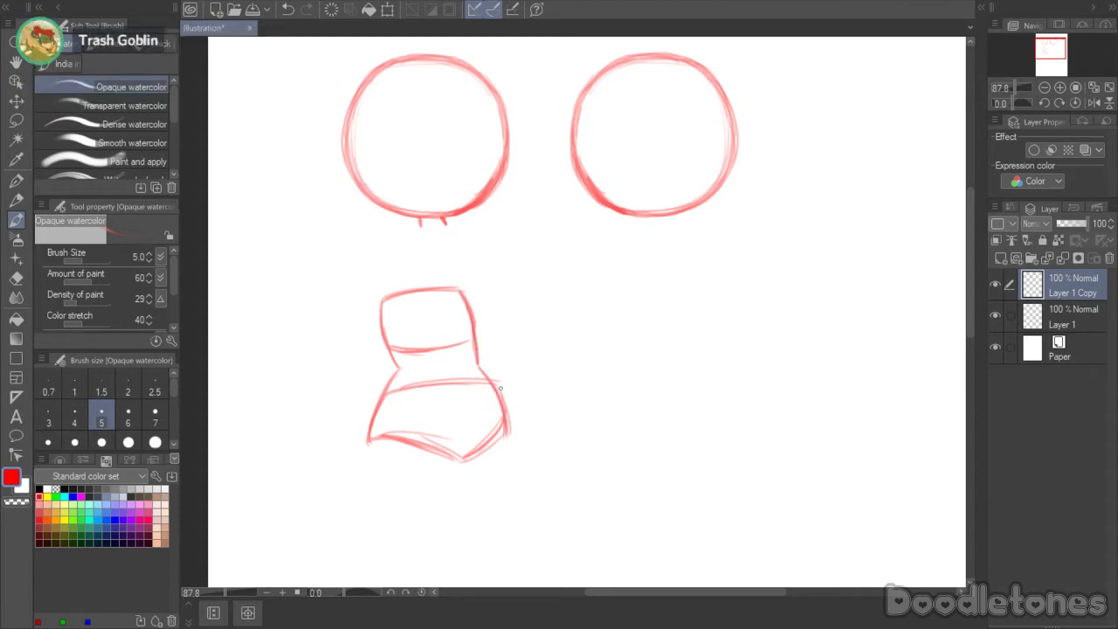
{"action": "left_click_drag", "start_coordinate": [480, 367], "coordinate": [497, 432]}
{"action": "left_click_drag", "start_coordinate": [479, 365], "coordinate": [502, 435]}
- Erase the leftover outer lines of the right hip with the Hard eraser
{"action": "left_click", "coordinate": [17, 260]}
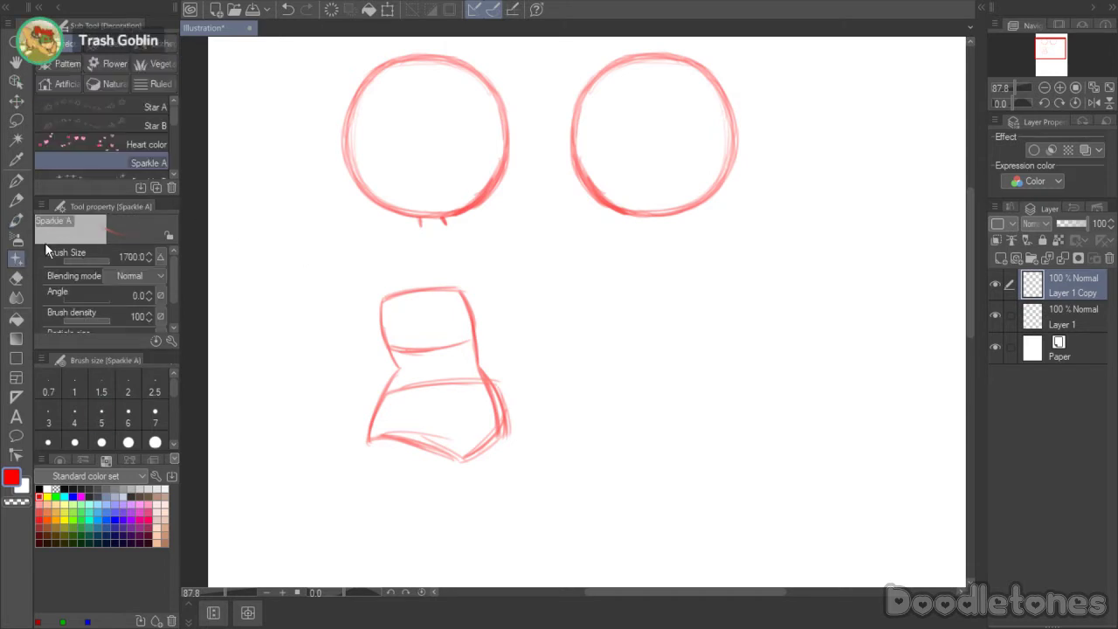
{"action": "left_click", "coordinate": [18, 278]}
{"action": "left_click_drag", "start_coordinate": [484, 369], "coordinate": [496, 400]}
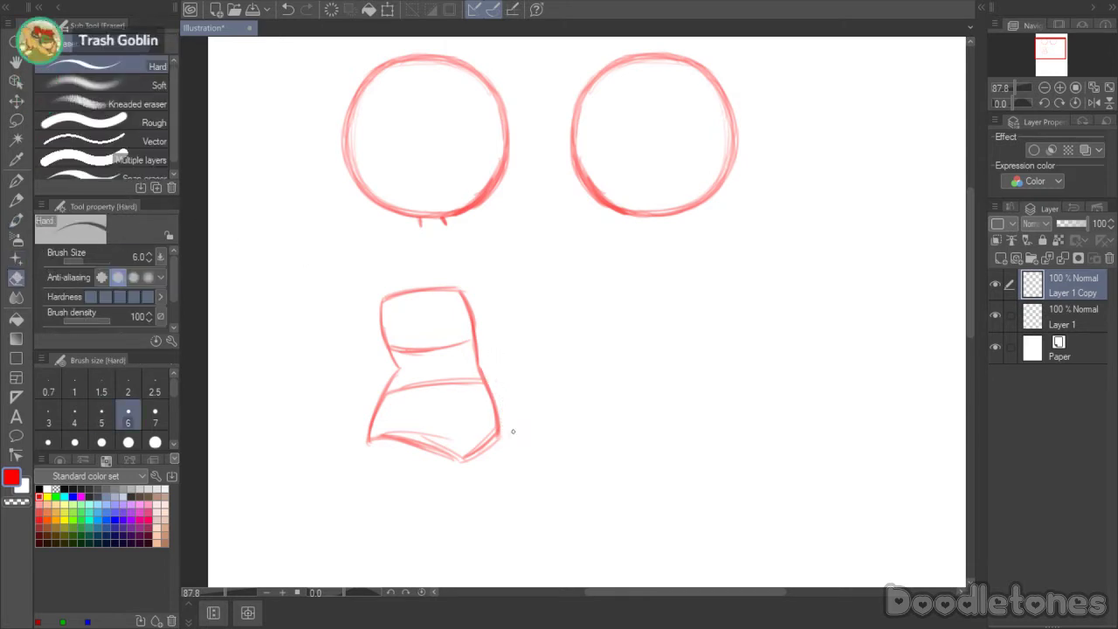
- Darken the pelvis's lower left edge and rework its curve with the Opaque watercolor brush
{"action": "left_click", "coordinate": [16, 219]}
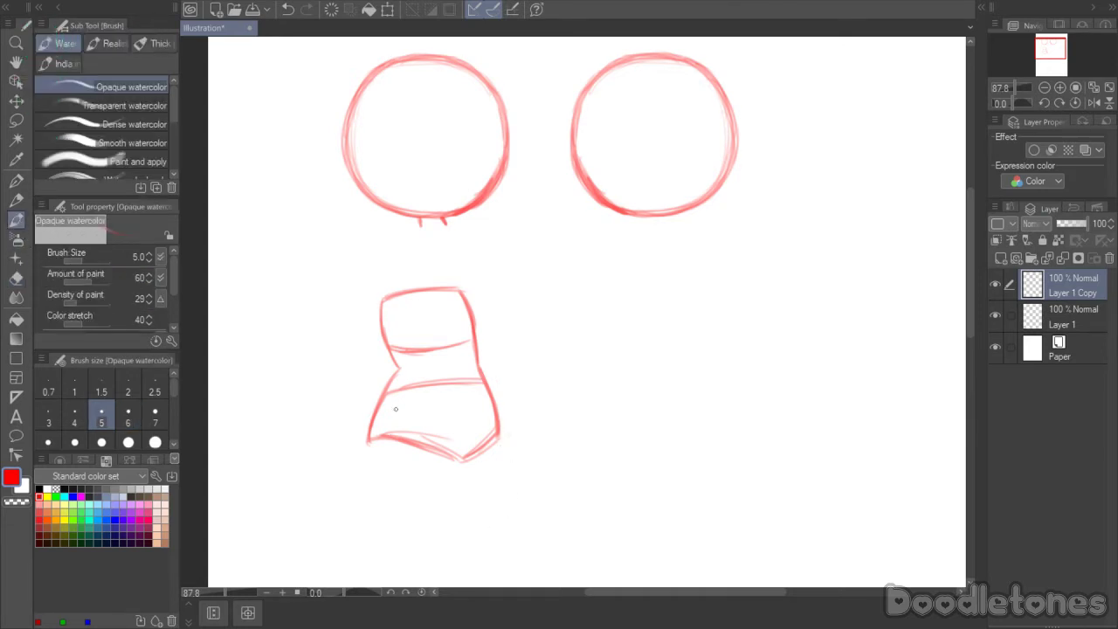
{"action": "left_click_drag", "start_coordinate": [400, 437], "coordinate": [463, 458]}
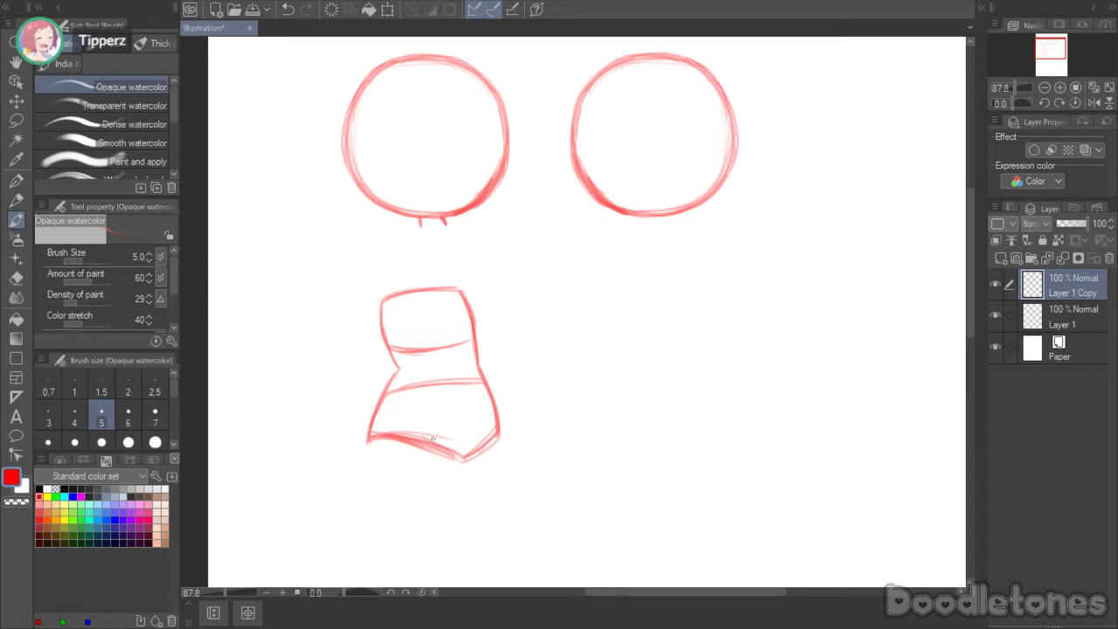
{"action": "left_click_drag", "start_coordinate": [378, 429], "coordinate": [446, 442]}
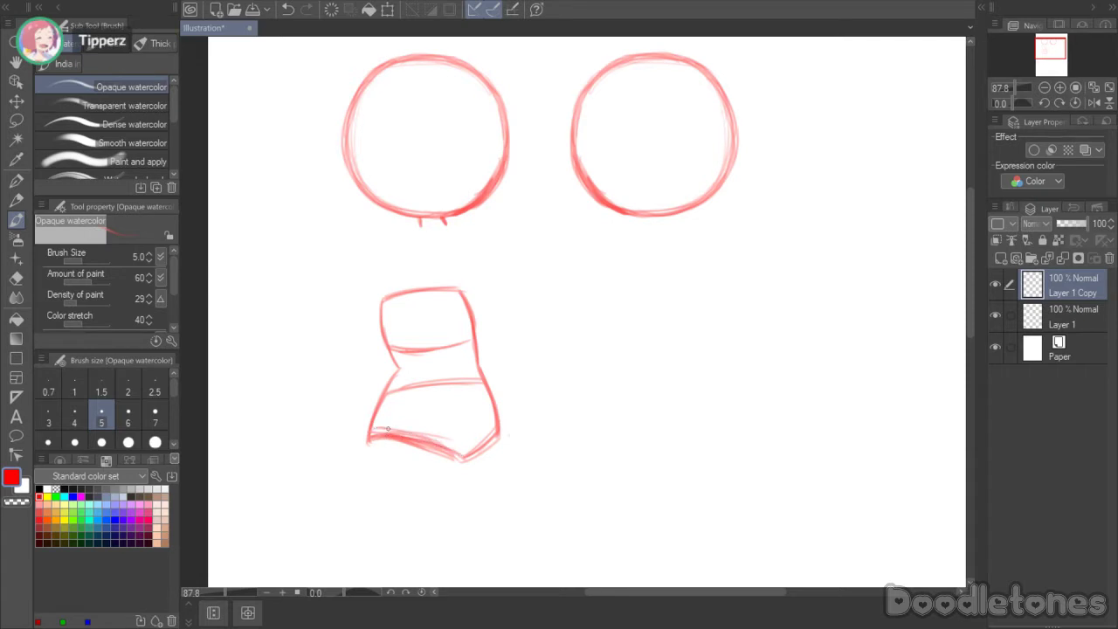
- Lasso the pelvis's lower part, raise it and taper its top inward, then clean up the lower edge with the Hard eraser
{"action": "left_click", "coordinate": [16, 121]}
{"action": "mouse_move", "coordinate": [531, 412]}
{"action": "left_mouse_down"}
{"action": "mouse_move", "coordinate": [355, 449]}
{"action": "mouse_move", "coordinate": [541, 424]}
{"action": "mouse_move", "coordinate": [533, 416]}
{"action": "left_mouse_up"}
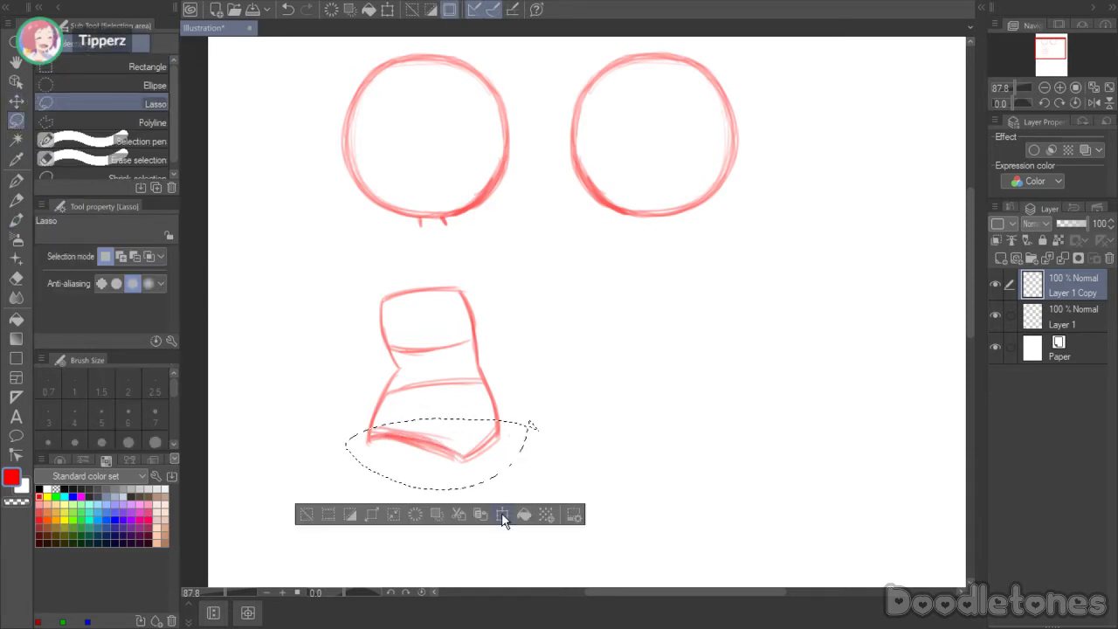
{"action": "left_click", "coordinate": [506, 519]}
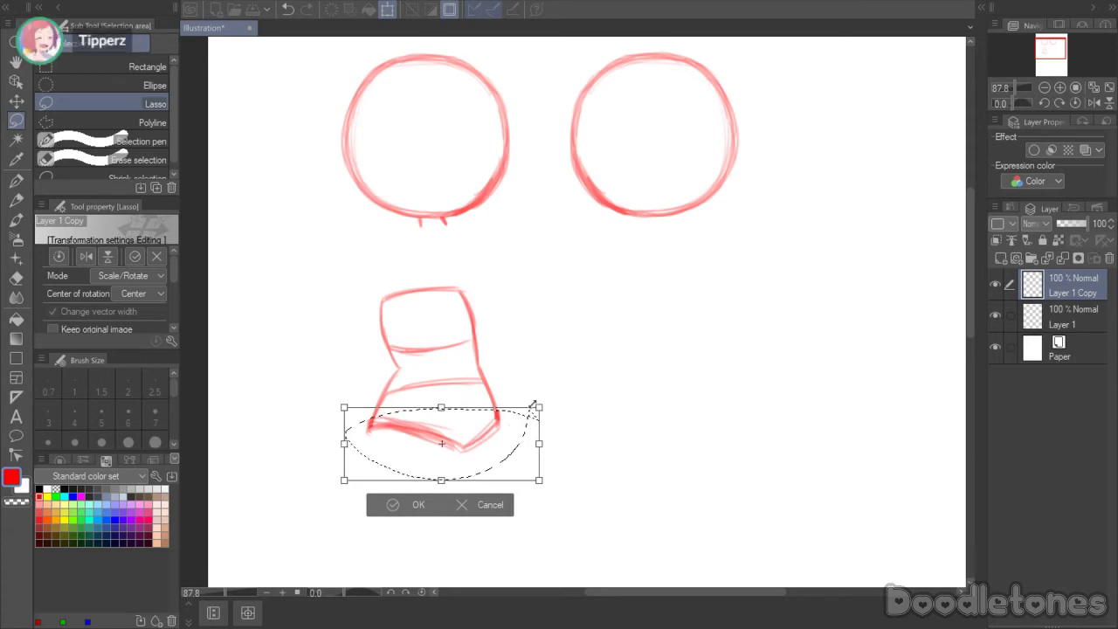
{"action": "mouse_move", "coordinate": [539, 408]}
{"action": "left_mouse_down"}
{"action": "mouse_move", "coordinate": [514, 418]}
{"action": "mouse_move", "coordinate": [524, 423]}
{"action": "mouse_move", "coordinate": [532, 406]}
{"action": "left_mouse_up"}
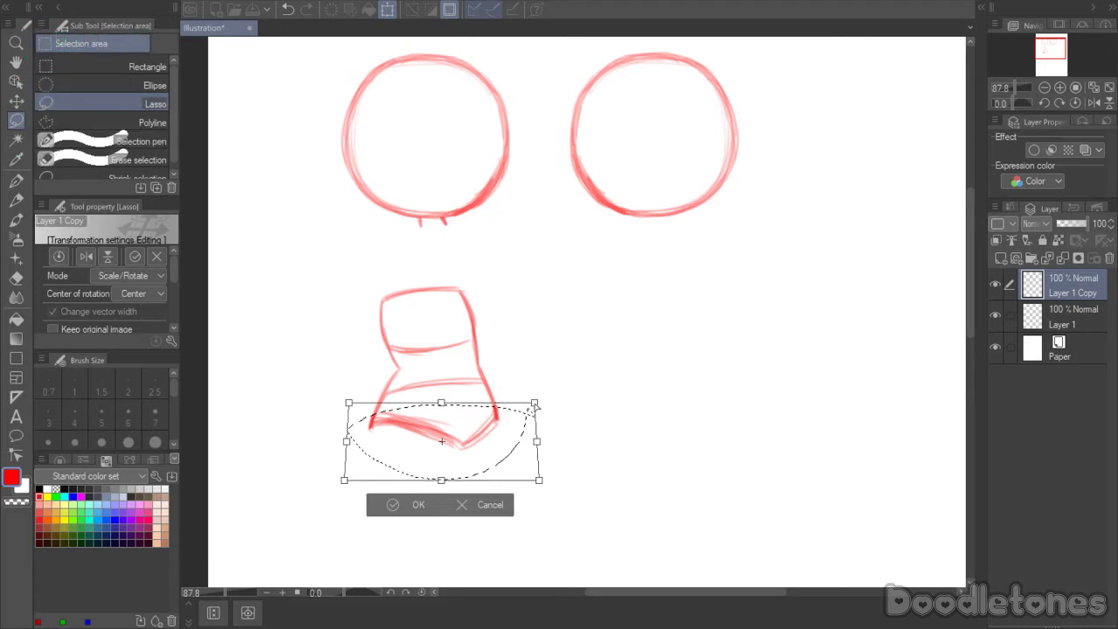
{"action": "left_click", "coordinate": [399, 510]}
{"action": "key", "text": "ctrl+d"}
{"action": "key", "text": "e"}
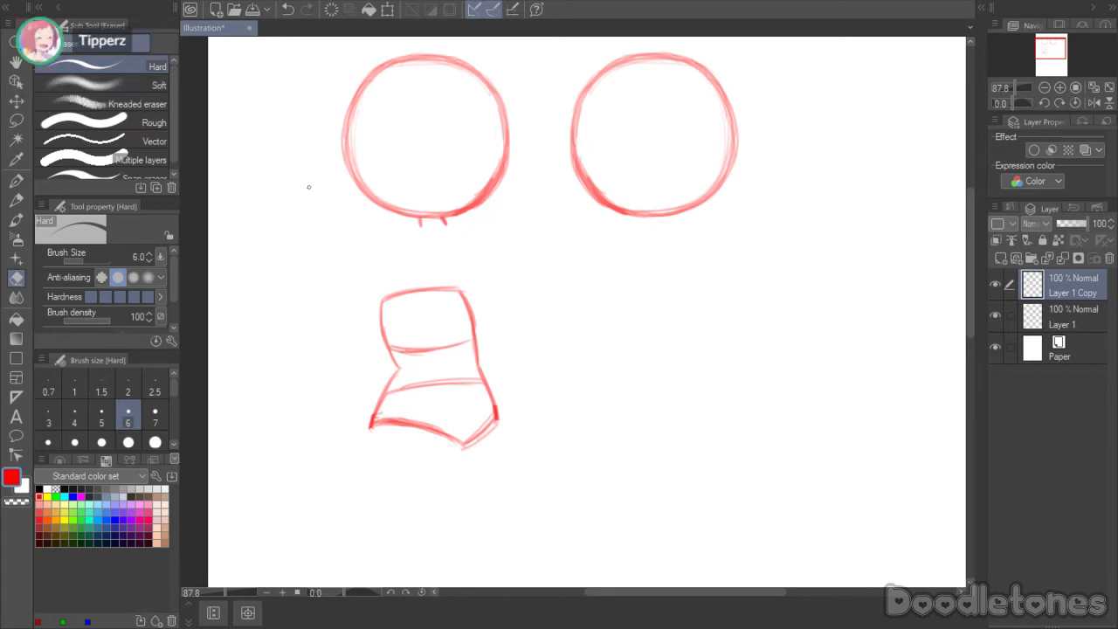
- Lasso the whole torso and pelvis, move them up beneath the neck marks, and make them slightly narrower
{"action": "left_click", "coordinate": [16, 120]}
{"action": "mouse_move", "coordinate": [539, 340]}
{"action": "left_mouse_down"}
{"action": "mouse_move", "coordinate": [390, 469]}
{"action": "mouse_move", "coordinate": [522, 370]}
{"action": "left_mouse_up"}
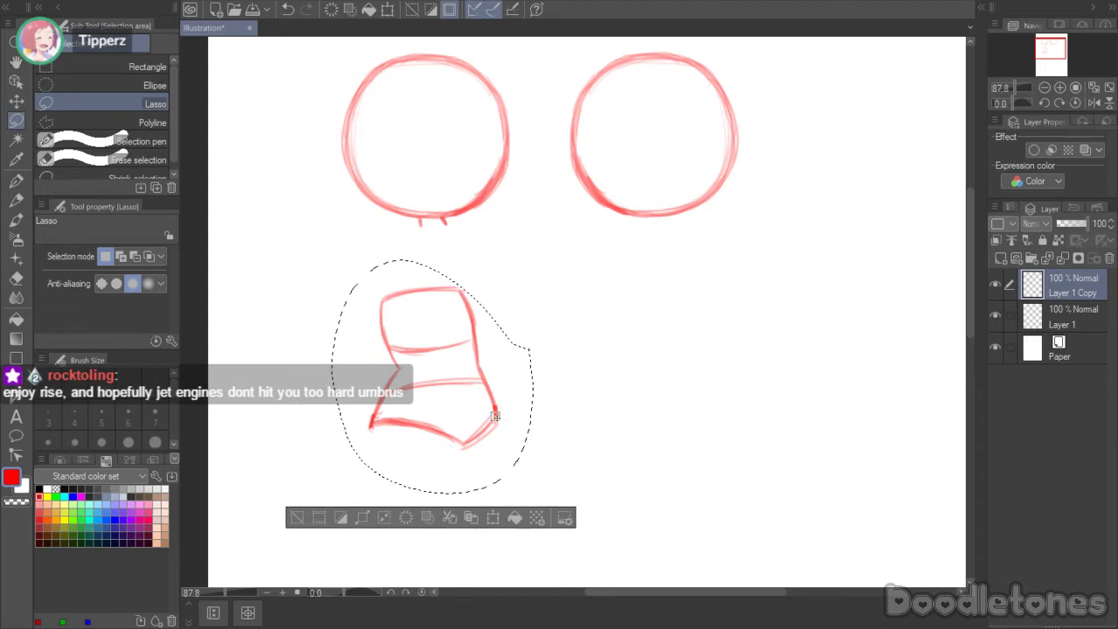
{"action": "left_click", "coordinate": [492, 516]}
{"action": "left_click_drag", "start_coordinate": [469, 401], "coordinate": [494, 358]}
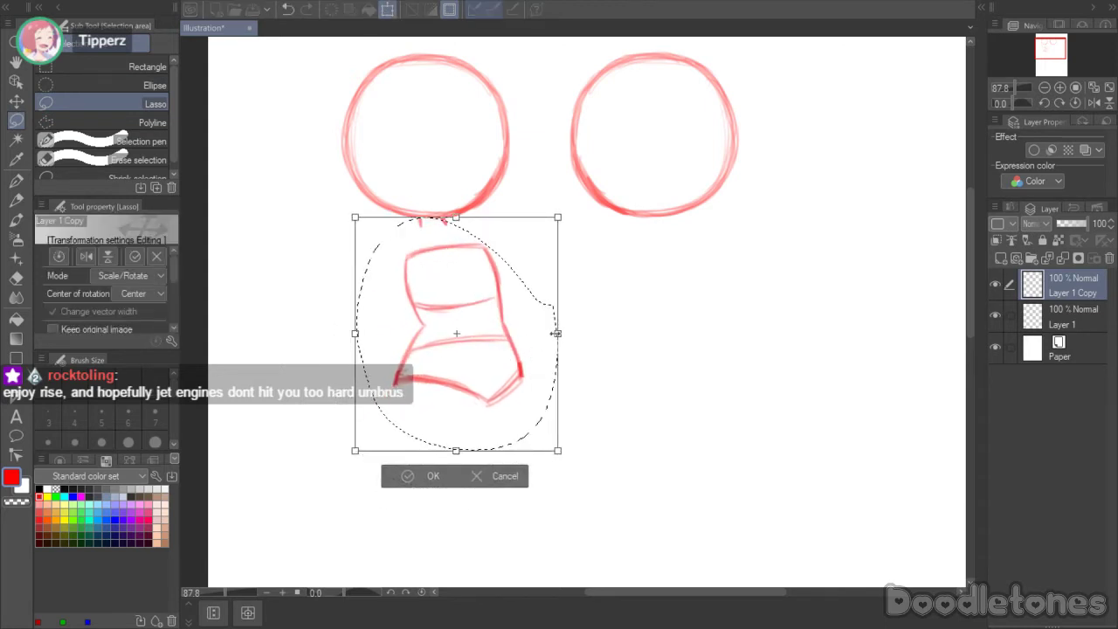
{"action": "left_click_drag", "start_coordinate": [556, 335], "coordinate": [551, 344]}
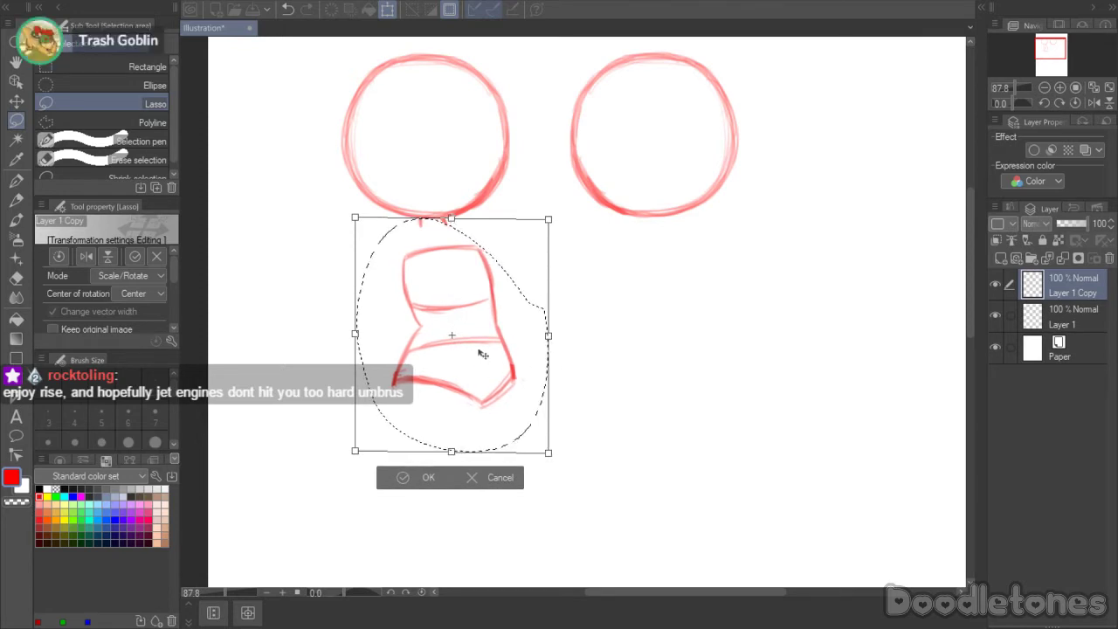
{"action": "mouse_move", "coordinate": [480, 351]}
{"action": "left_mouse_down"}
{"action": "mouse_move", "coordinate": [539, 382]}
{"action": "mouse_move", "coordinate": [379, 413]}
{"action": "mouse_move", "coordinate": [416, 318]}
{"action": "mouse_move", "coordinate": [500, 312]}
{"action": "mouse_move", "coordinate": [538, 334]}
{"action": "left_mouse_up"}
{"action": "left_click", "coordinate": [403, 485]}
- Transform the lassoed pelvis to widen it, pulling its lower corners outward and up, and deselect it
{"action": "left_click", "coordinate": [521, 464]}
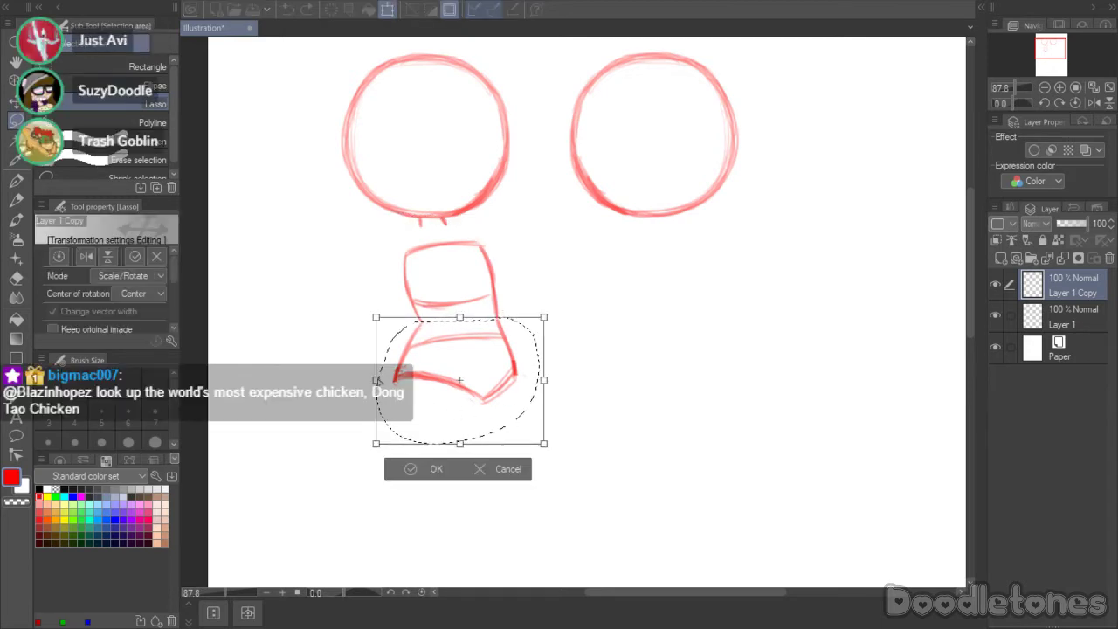
{"action": "left_click_drag", "start_coordinate": [541, 382], "coordinate": [492, 406]}
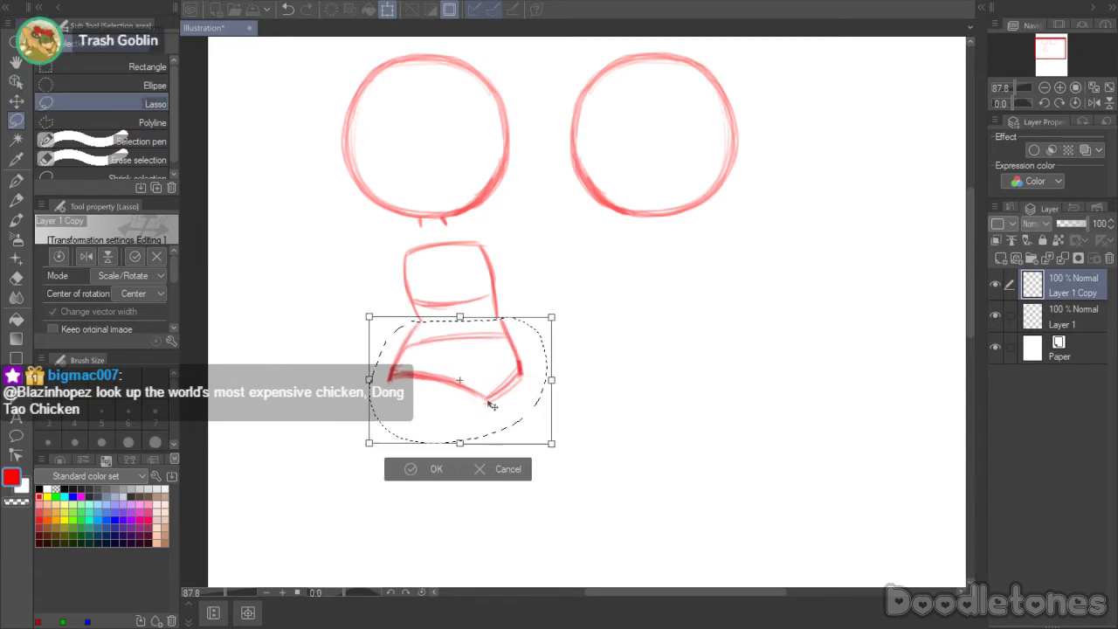
{"action": "left_click_drag", "start_coordinate": [369, 443], "coordinate": [360, 439]}
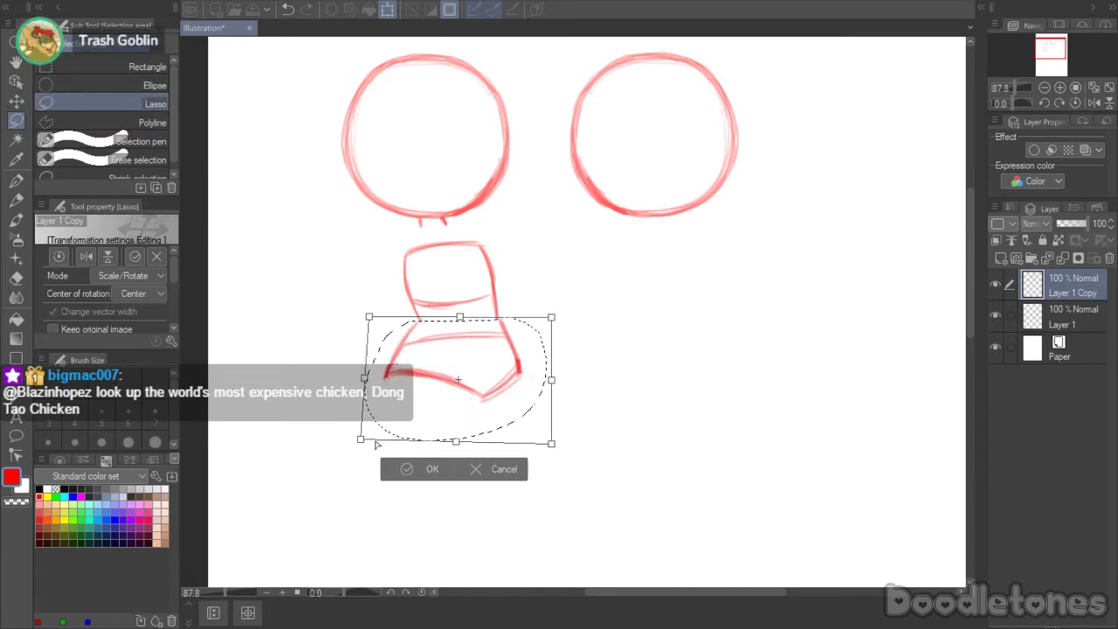
{"action": "left_click_drag", "start_coordinate": [551, 446], "coordinate": [559, 442]}
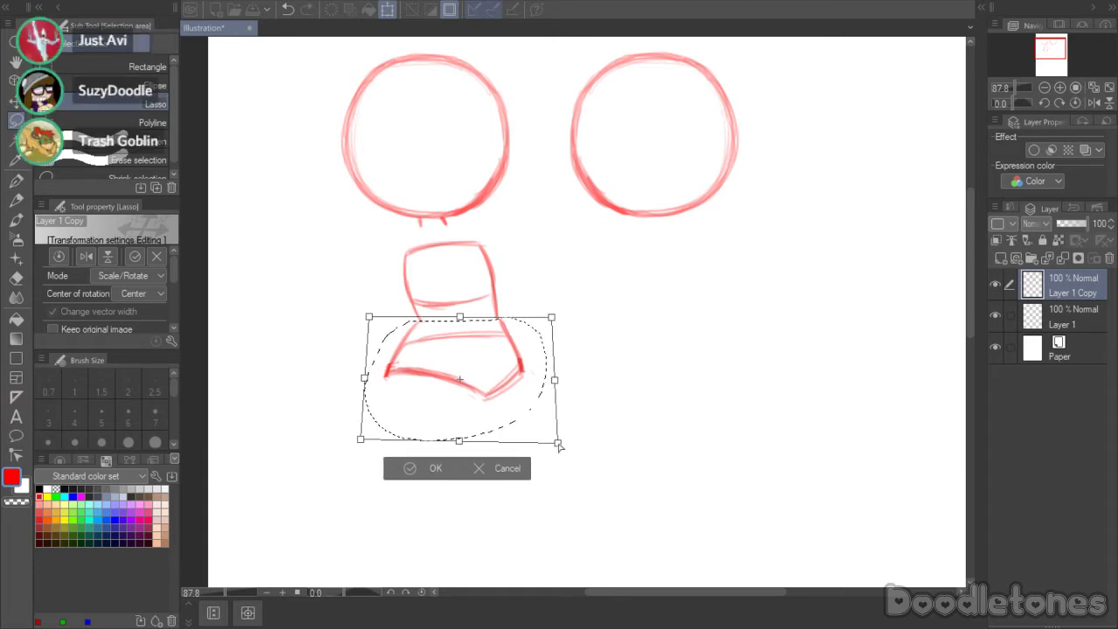
{"action": "left_click_drag", "start_coordinate": [552, 318], "coordinate": [548, 317]}
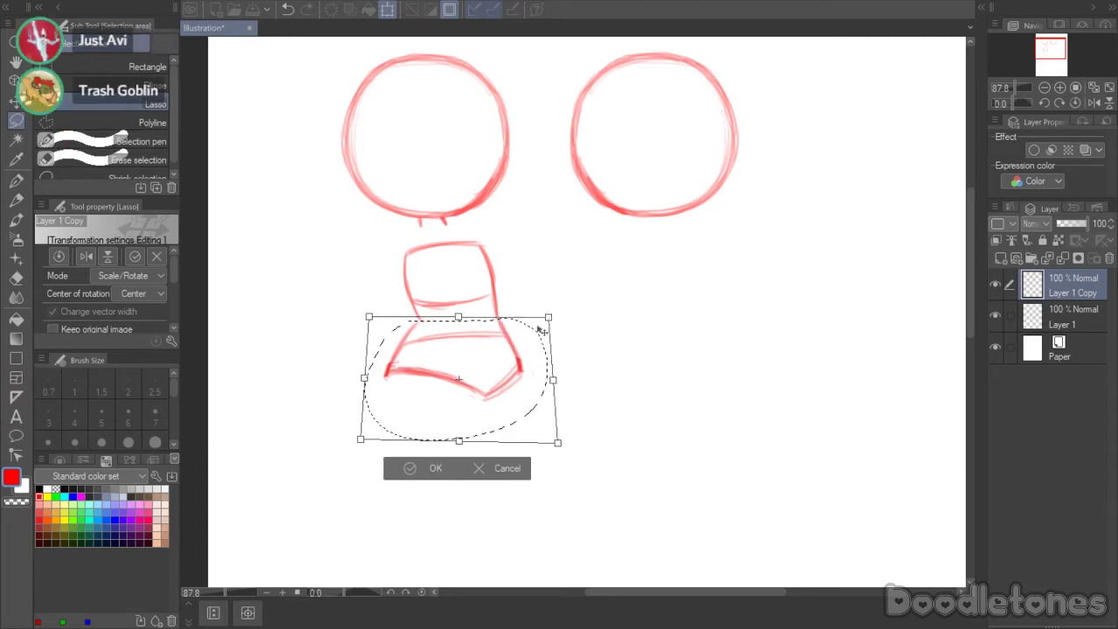
{"action": "key", "text": "Return"}
{"action": "key", "text": "ctrl+d"}
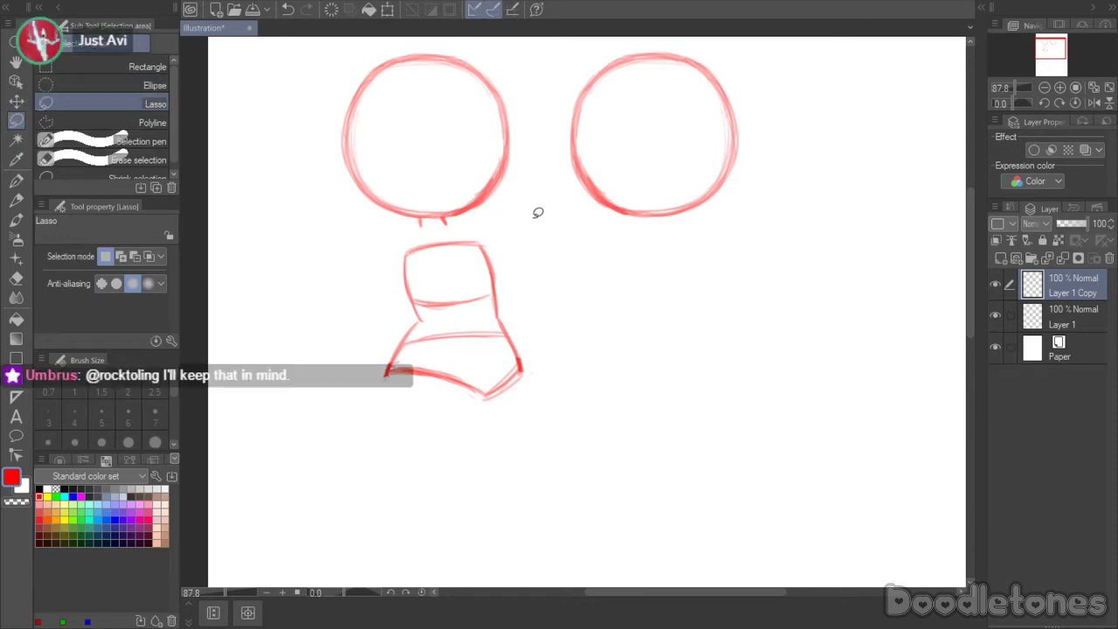
- Sketch a long rounded thigh hanging from the pelvis's left leg opening with the Opaque watercolor brush
{"action": "key", "text": "b"}
{"action": "left_click_drag", "start_coordinate": [486, 397], "coordinate": [472, 490]}
{"action": "mouse_move", "coordinate": [386, 379]}
{"action": "left_mouse_down"}
{"action": "mouse_move", "coordinate": [377, 479]}
{"action": "mouse_move", "coordinate": [387, 503]}
{"action": "left_mouse_up"}
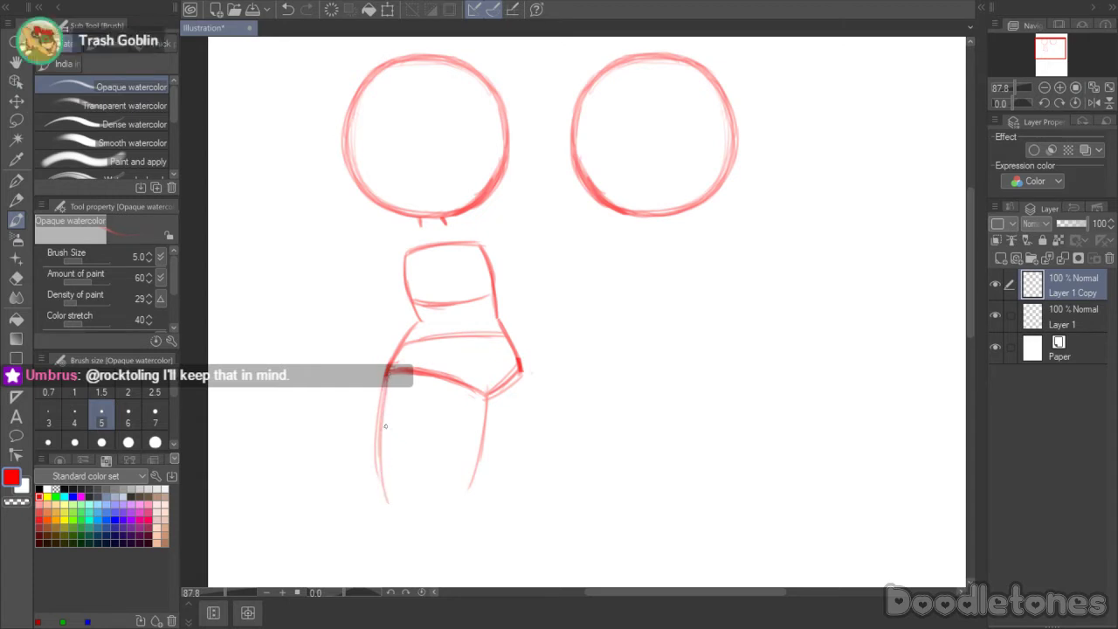
{"action": "mouse_move", "coordinate": [383, 464]}
{"action": "left_mouse_down"}
{"action": "mouse_move", "coordinate": [422, 509]}
{"action": "mouse_move", "coordinate": [406, 517]}
{"action": "mouse_move", "coordinate": [400, 498]}
{"action": "mouse_move", "coordinate": [461, 498]}
{"action": "mouse_move", "coordinate": [438, 519]}
{"action": "left_mouse_up"}
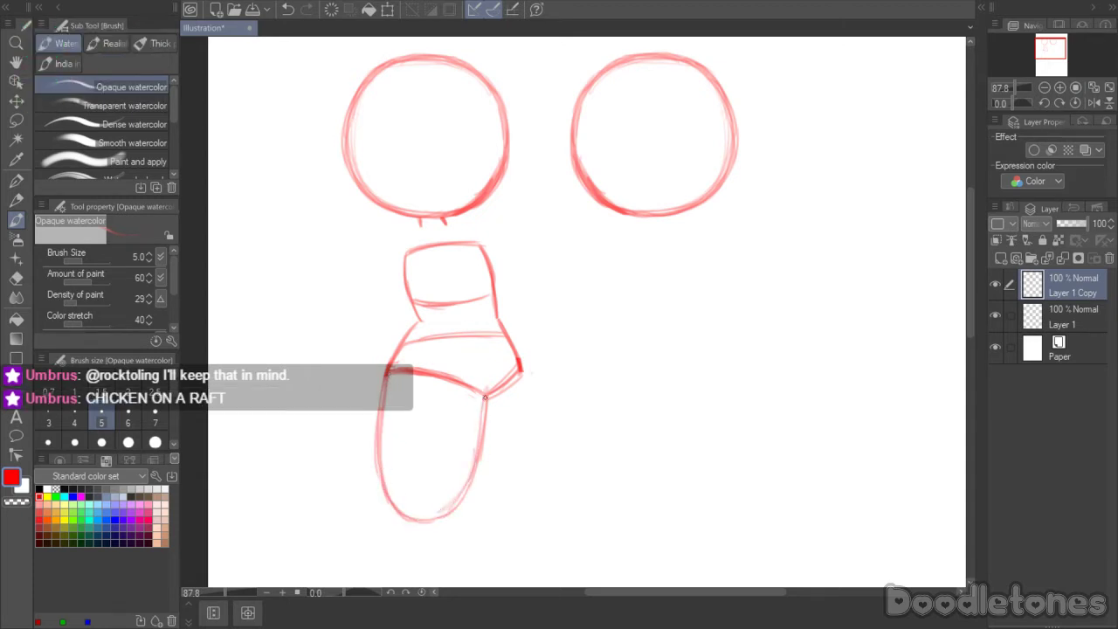
- Darken the left thigh's inner edge and sketch a narrower rounded right thigh partly behind it, hanging from the pelvis's right side
{"action": "left_click_drag", "start_coordinate": [486, 395], "coordinate": [459, 501]}
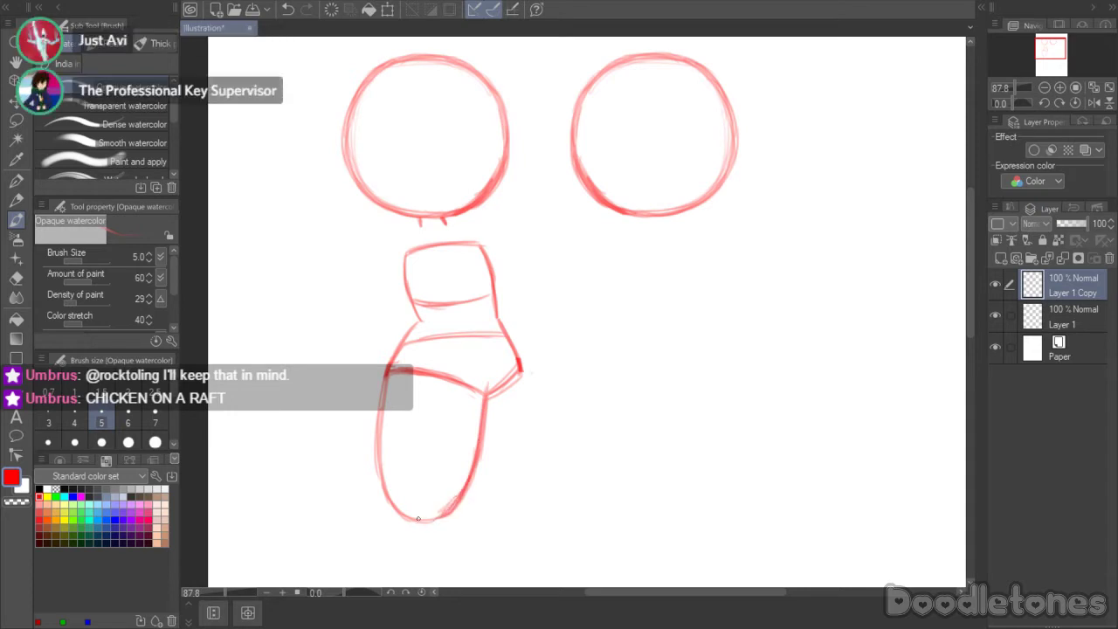
{"action": "left_click_drag", "start_coordinate": [521, 365], "coordinate": [547, 488]}
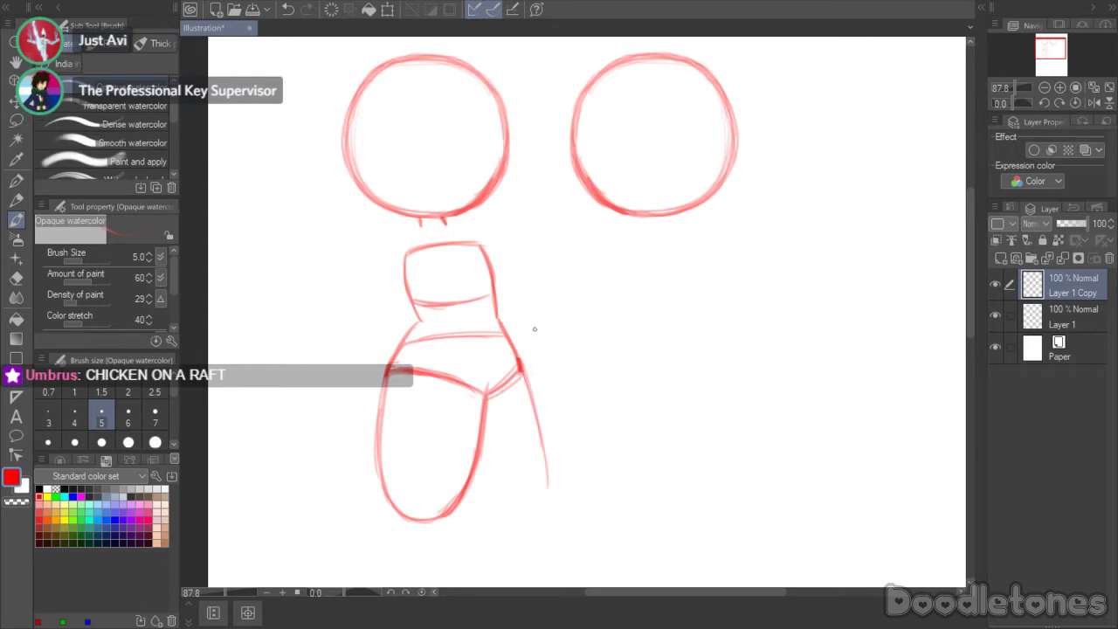
{"action": "key", "text": "ctrl+z"}
{"action": "mouse_move", "coordinate": [522, 374]}
{"action": "left_mouse_down"}
{"action": "mouse_move", "coordinate": [524, 446]}
{"action": "mouse_move", "coordinate": [509, 491]}
{"action": "left_mouse_up"}
{"action": "key", "text": "ctrl+z"}
{"action": "key", "text": "ctrl+z"}
{"action": "mouse_move", "coordinate": [523, 374]}
{"action": "left_mouse_down"}
{"action": "mouse_move", "coordinate": [528, 461]}
{"action": "mouse_move", "coordinate": [514, 507]}
{"action": "mouse_move", "coordinate": [524, 377]}
{"action": "left_mouse_up"}
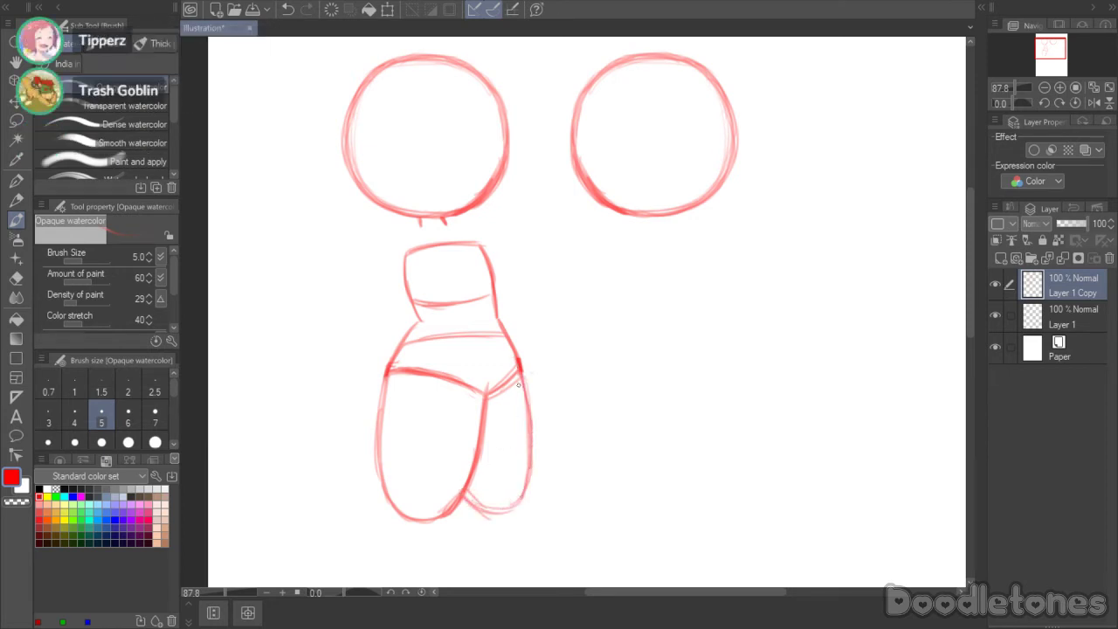
- Sketch a knee curve and a long lower leg below the left thigh, flaring outward to a wide rounded hem
{"action": "left_click_drag", "start_coordinate": [971, 259], "coordinate": [968, 303]}
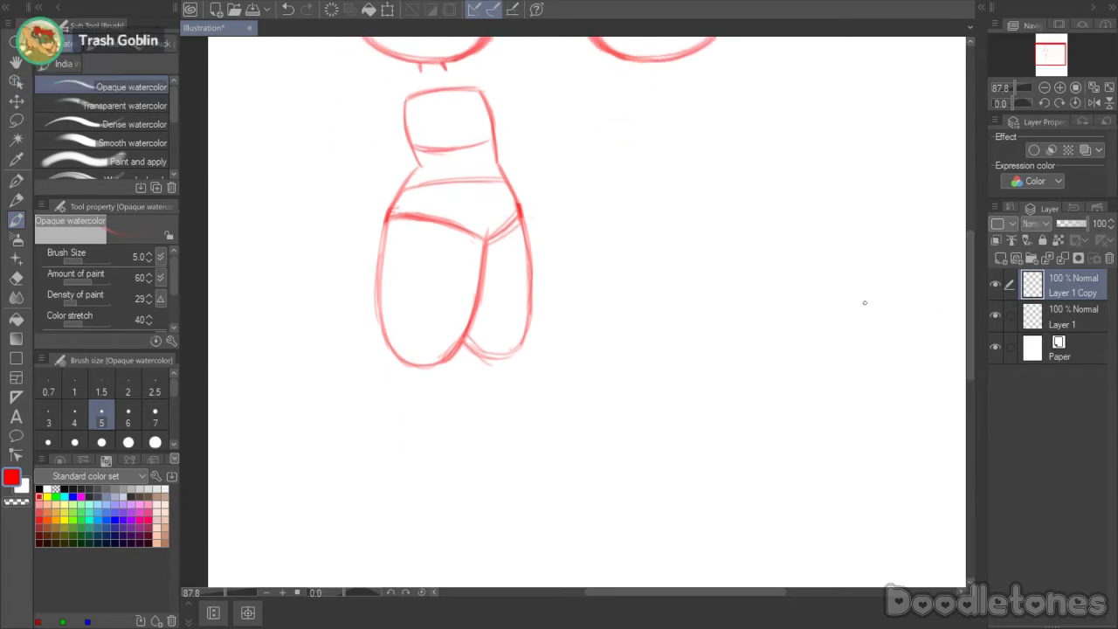
{"action": "mouse_move", "coordinate": [396, 357]}
{"action": "left_mouse_down"}
{"action": "mouse_move", "coordinate": [446, 451]}
{"action": "mouse_move", "coordinate": [444, 522]}
{"action": "left_mouse_up"}
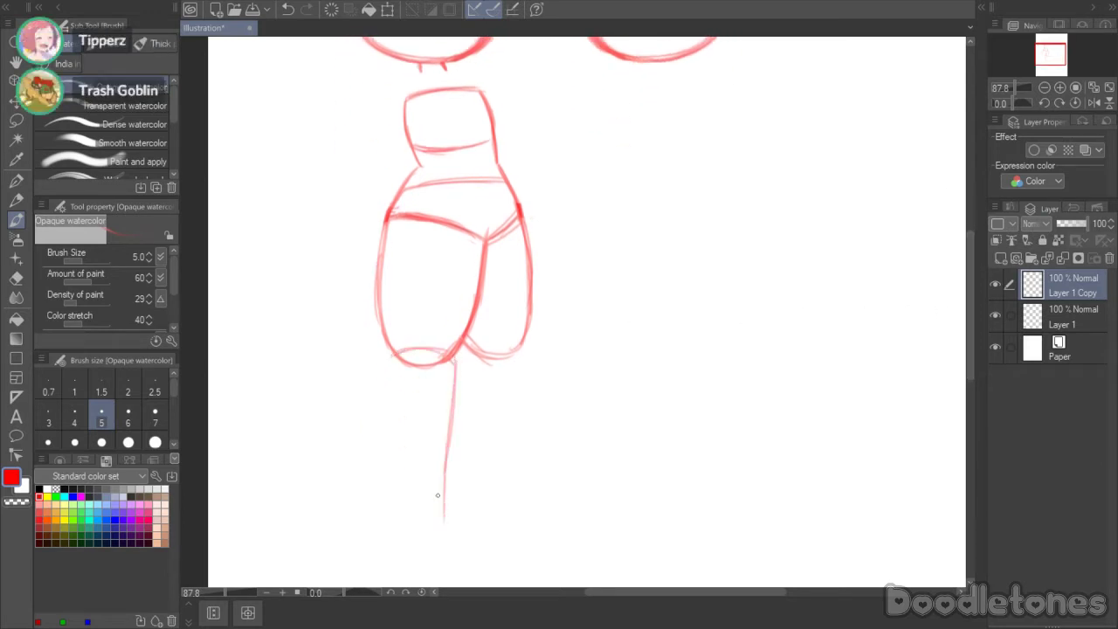
{"action": "mouse_move", "coordinate": [389, 358]}
{"action": "left_mouse_down"}
{"action": "mouse_move", "coordinate": [348, 418]}
{"action": "mouse_move", "coordinate": [330, 475]}
{"action": "mouse_move", "coordinate": [325, 514]}
{"action": "mouse_move", "coordinate": [339, 538]}
{"action": "mouse_move", "coordinate": [359, 540]}
{"action": "mouse_move", "coordinate": [380, 559]}
{"action": "left_mouse_up"}
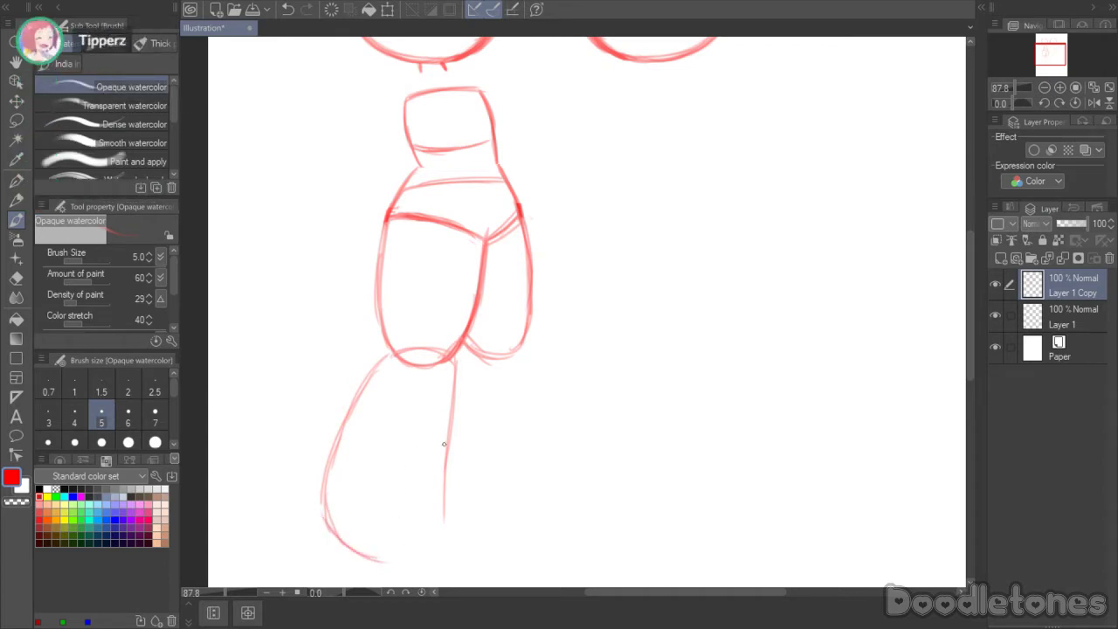
{"action": "left_click_drag", "start_coordinate": [443, 444], "coordinate": [422, 560]}
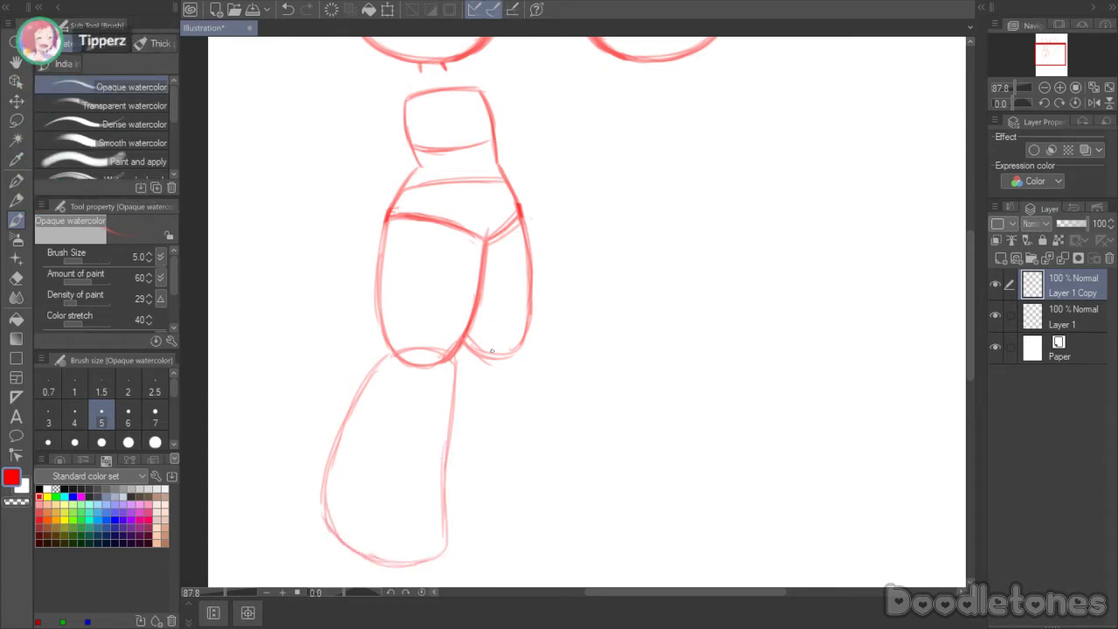
- Sketch a flared lower leg angling outward below the right thigh, round its hem and darken its edges
{"action": "mouse_move", "coordinate": [500, 339]}
{"action": "left_mouse_down"}
{"action": "mouse_move", "coordinate": [547, 366]}
{"action": "mouse_move", "coordinate": [588, 441]}
{"action": "left_mouse_up"}
{"action": "left_click_drag", "start_coordinate": [471, 349], "coordinate": [500, 542]}
{"action": "left_click_drag", "start_coordinate": [528, 335], "coordinate": [579, 428]}
{"action": "left_click_drag", "start_coordinate": [553, 376], "coordinate": [598, 461]}
{"action": "left_click_drag", "start_coordinate": [576, 412], "coordinate": [591, 511]}
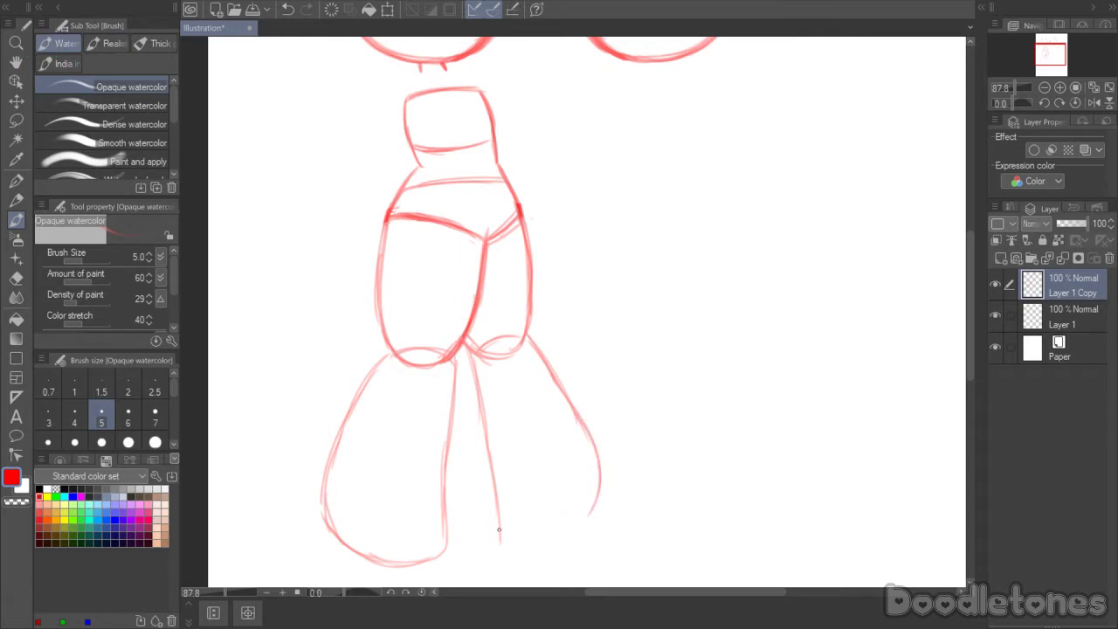
{"action": "mouse_move", "coordinate": [500, 537]}
{"action": "left_mouse_down"}
{"action": "mouse_move", "coordinate": [533, 544]}
{"action": "mouse_move", "coordinate": [520, 546]}
{"action": "mouse_move", "coordinate": [573, 533]}
{"action": "left_mouse_up"}
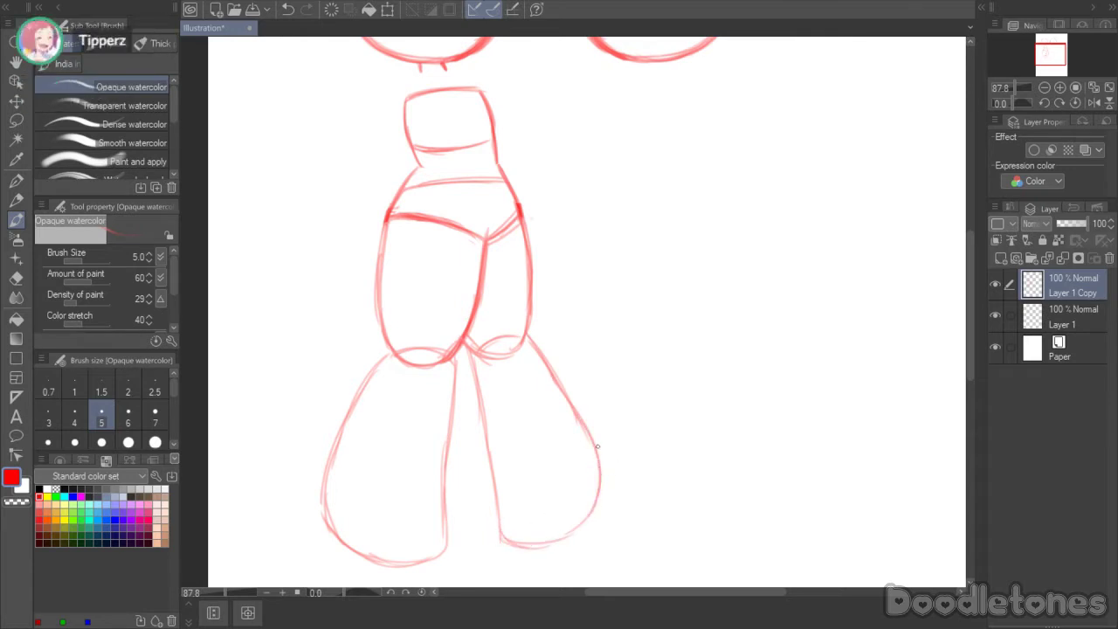
{"action": "mouse_move", "coordinate": [579, 426]}
{"action": "left_mouse_down"}
{"action": "mouse_move", "coordinate": [599, 487]}
{"action": "mouse_move", "coordinate": [578, 521]}
{"action": "left_mouse_up"}
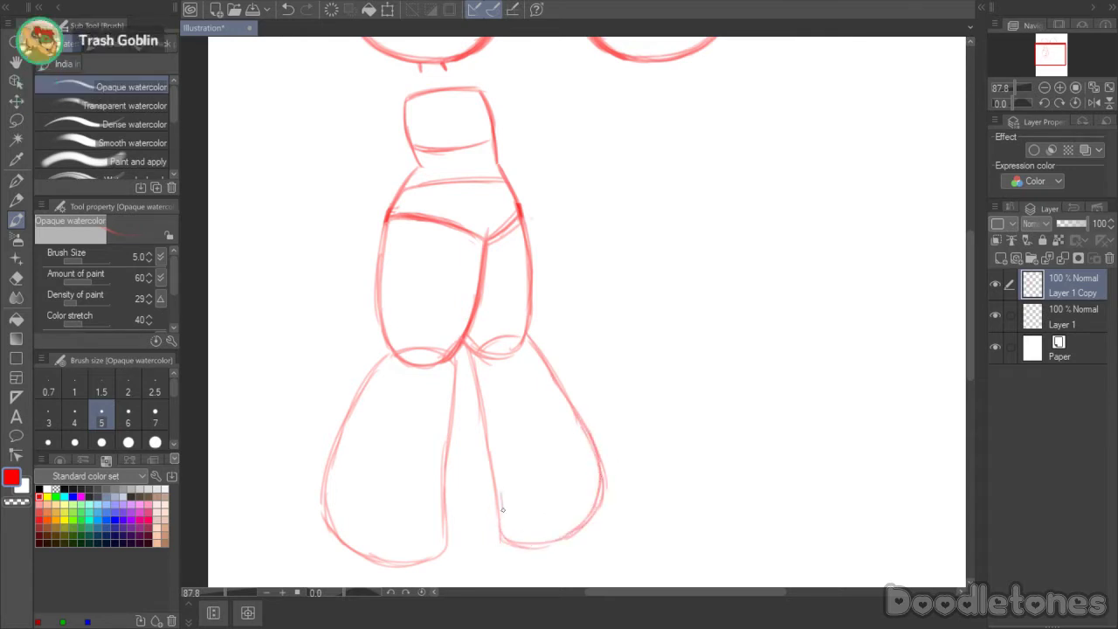
{"action": "mouse_move", "coordinate": [483, 437]}
{"action": "left_mouse_down"}
{"action": "mouse_move", "coordinate": [501, 515]}
{"action": "mouse_move", "coordinate": [523, 550]}
{"action": "mouse_move", "coordinate": [557, 544]}
{"action": "left_mouse_up"}
{"action": "left_click_drag", "start_coordinate": [502, 531], "coordinate": [499, 467]}
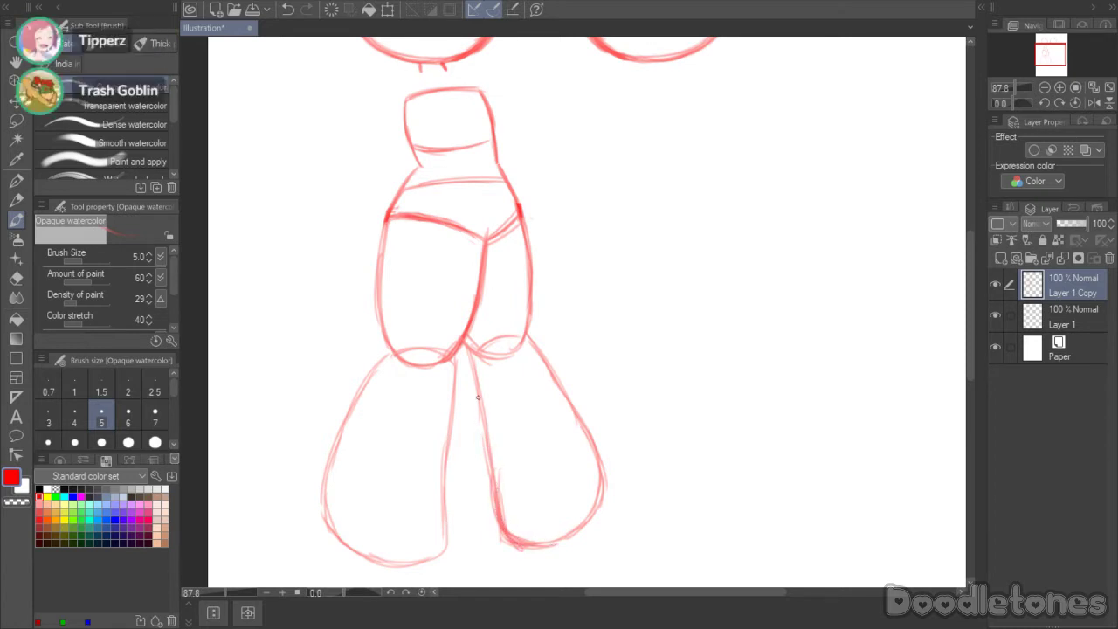
{"action": "left_click_drag", "start_coordinate": [475, 391], "coordinate": [498, 485]}
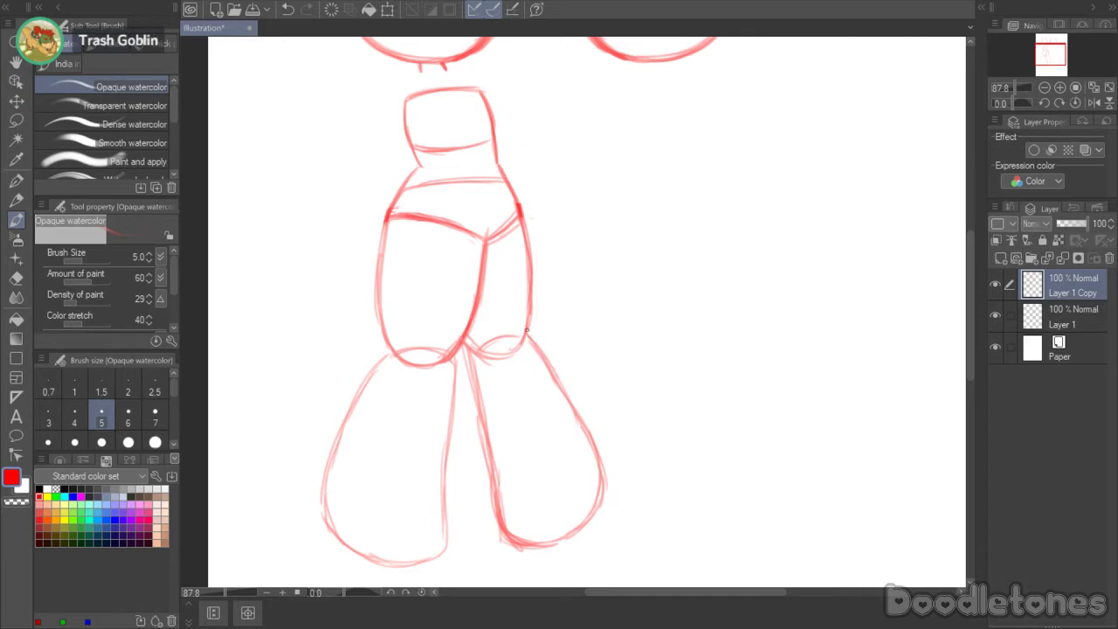
{"action": "left_click_drag", "start_coordinate": [544, 354], "coordinate": [594, 437]}
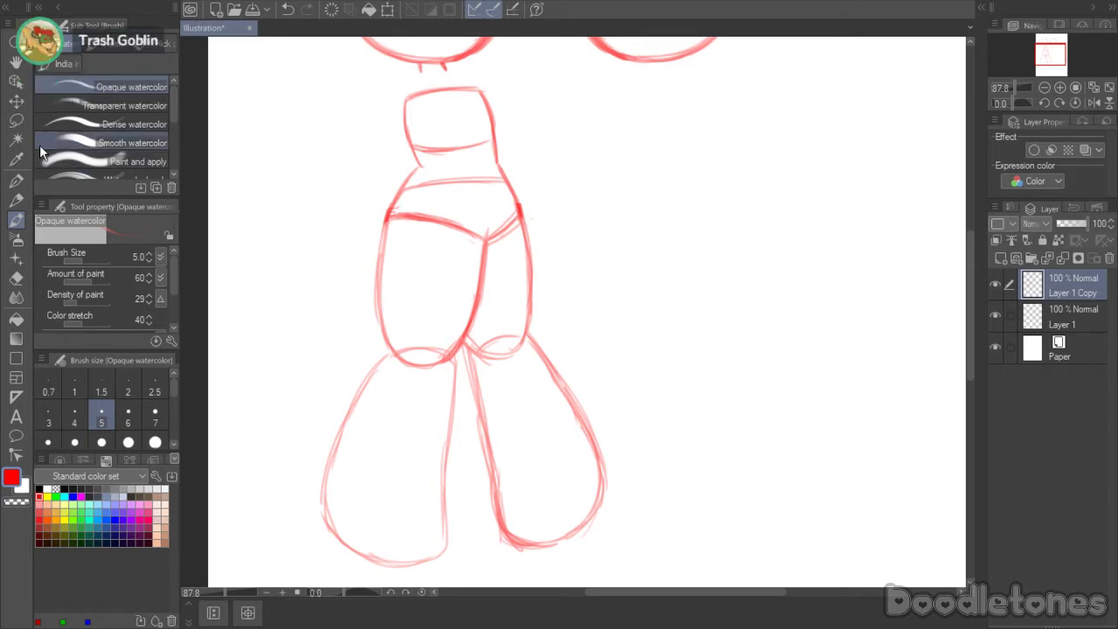
- Lasso the flared right lower leg below the knee, delete it and deselect
{"action": "key", "text": "m"}
{"action": "mouse_move", "coordinate": [610, 376]}
{"action": "left_mouse_down"}
{"action": "mouse_move", "coordinate": [623, 499]}
{"action": "mouse_move", "coordinate": [471, 432]}
{"action": "mouse_move", "coordinate": [464, 350]}
{"action": "mouse_move", "coordinate": [526, 354]}
{"action": "left_mouse_up"}
{"action": "left_click_drag", "start_coordinate": [566, 316], "coordinate": [611, 371]}
{"action": "key", "text": "Delete"}
{"action": "key", "text": "ctrl+d"}
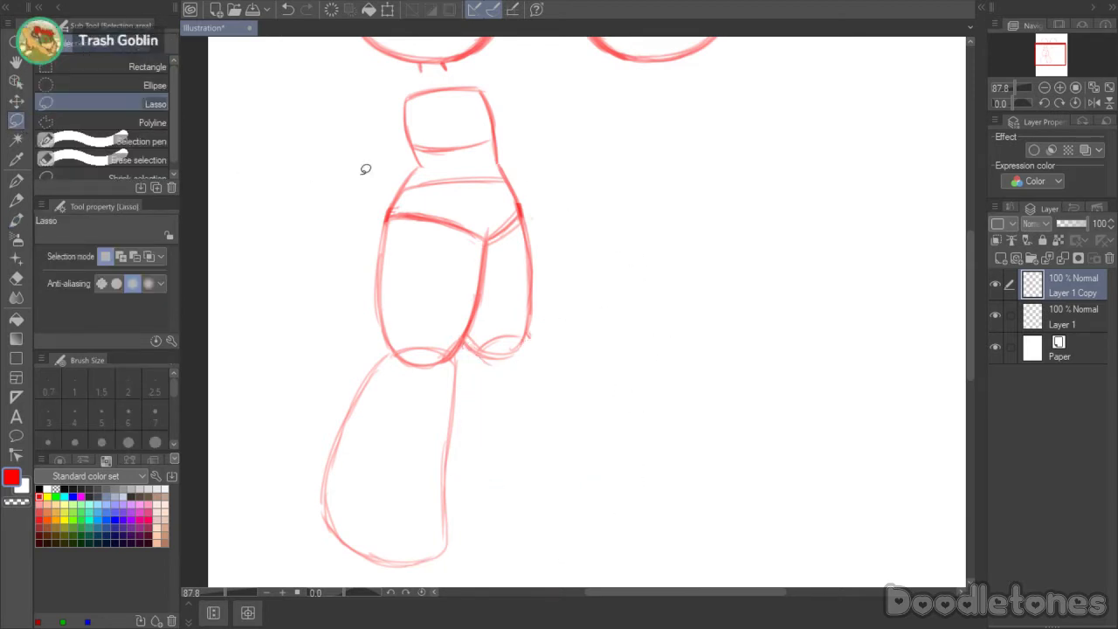
- Sketch a straighter, narrower right lower leg with the Opaque watercolor brush, closing it with a curved hem behind the left leg
{"action": "left_click", "coordinate": [16, 220]}
{"action": "left_click_drag", "start_coordinate": [528, 339], "coordinate": [514, 493]}
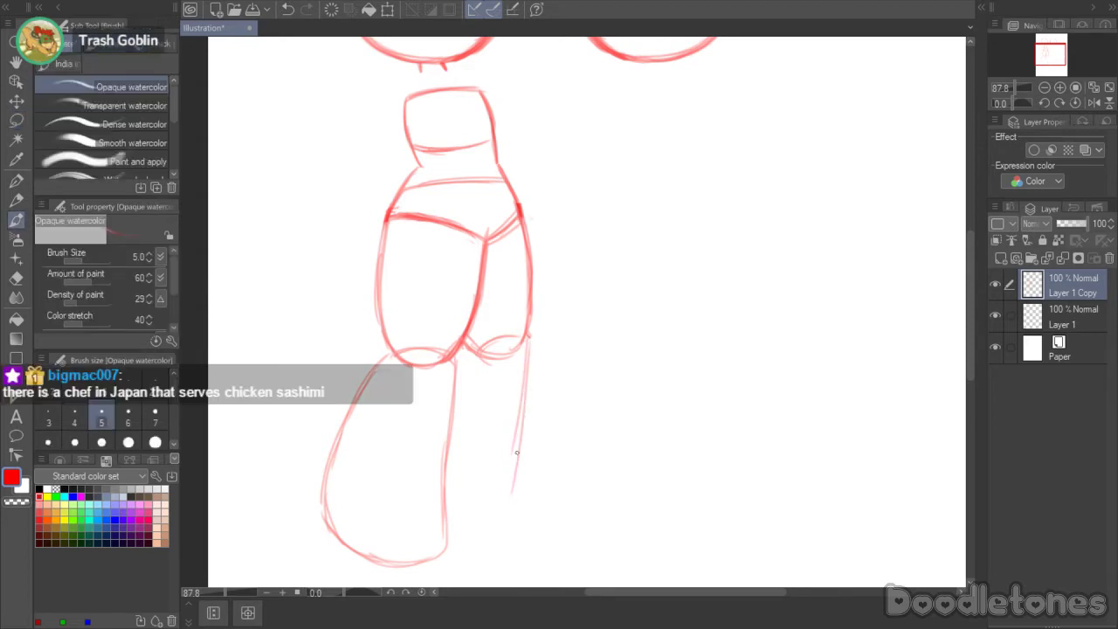
{"action": "left_click_drag", "start_coordinate": [529, 306], "coordinate": [520, 429]}
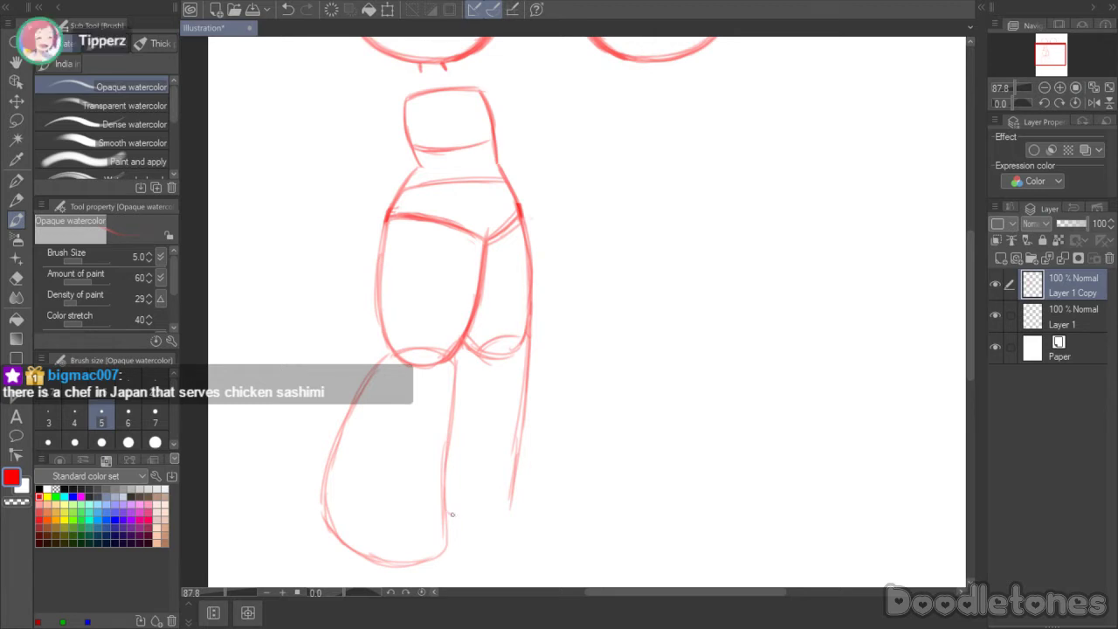
{"action": "left_click_drag", "start_coordinate": [449, 519], "coordinate": [515, 530]}
{"action": "left_click_drag", "start_coordinate": [516, 481], "coordinate": [520, 499]}
{"action": "mouse_move", "coordinate": [525, 410]}
{"action": "left_mouse_down"}
{"action": "mouse_move", "coordinate": [524, 501]}
{"action": "mouse_move", "coordinate": [530, 359]}
{"action": "mouse_move", "coordinate": [521, 512]}
{"action": "mouse_move", "coordinate": [453, 517]}
{"action": "mouse_move", "coordinate": [510, 522]}
{"action": "left_mouse_up"}
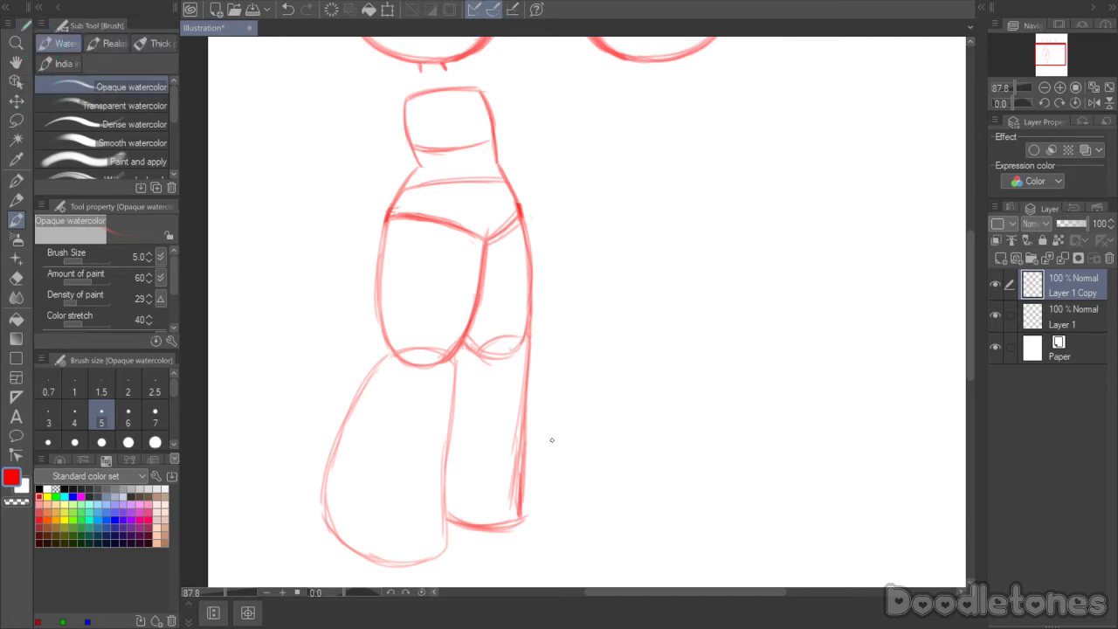
- Lasso both lower legs and transform them, rotating slightly counterclockwise and shifting right to line up under the knees
{"action": "key", "text": "m"}
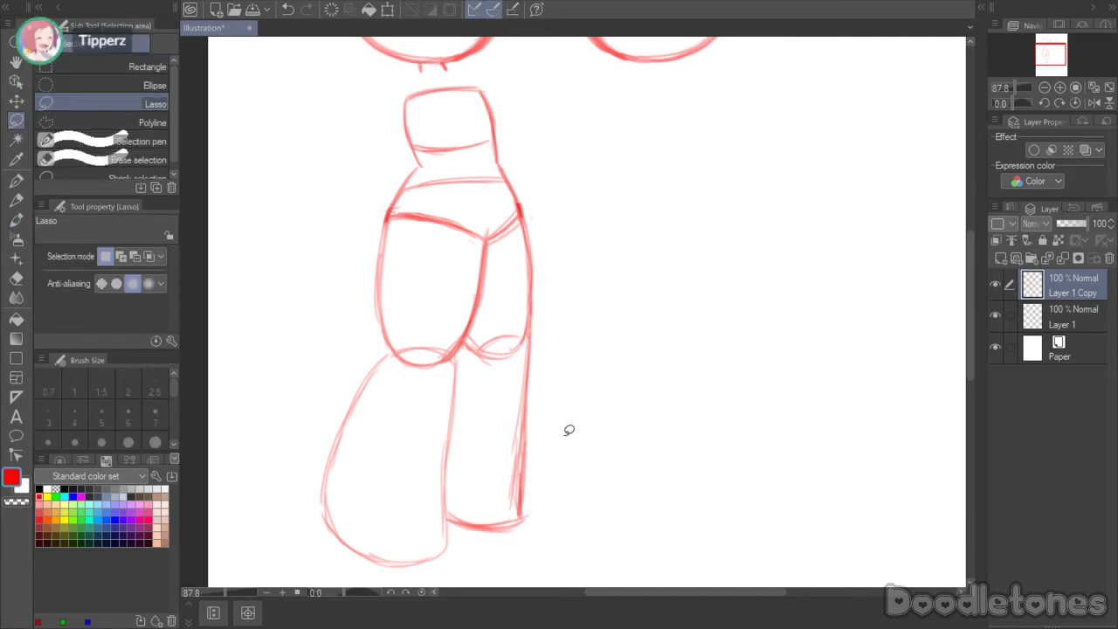
{"action": "mouse_move", "coordinate": [566, 434]}
{"action": "left_mouse_down"}
{"action": "mouse_move", "coordinate": [438, 564]}
{"action": "mouse_move", "coordinate": [304, 535]}
{"action": "mouse_move", "coordinate": [313, 388]}
{"action": "mouse_move", "coordinate": [372, 340]}
{"action": "mouse_move", "coordinate": [446, 368]}
{"action": "mouse_move", "coordinate": [464, 342]}
{"action": "mouse_move", "coordinate": [507, 356]}
{"action": "mouse_move", "coordinate": [542, 328]}
{"action": "mouse_move", "coordinate": [583, 433]}
{"action": "mouse_move", "coordinate": [609, 425]}
{"action": "left_mouse_up"}
{"action": "key", "text": "ctrl+t"}
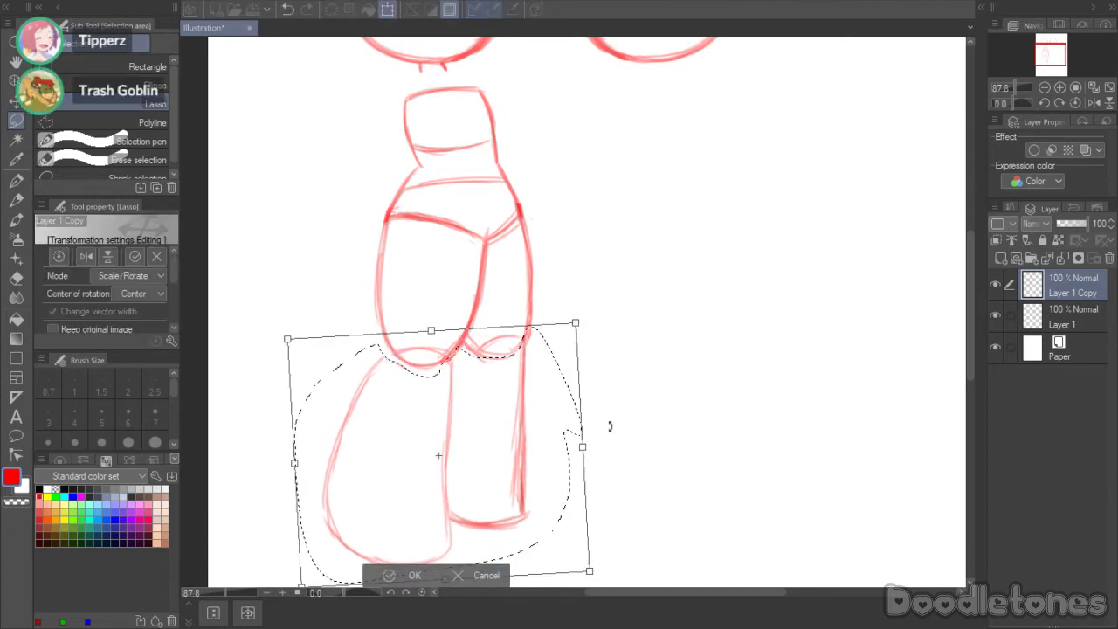
{"action": "left_click_drag", "start_coordinate": [512, 429], "coordinate": [520, 429]}
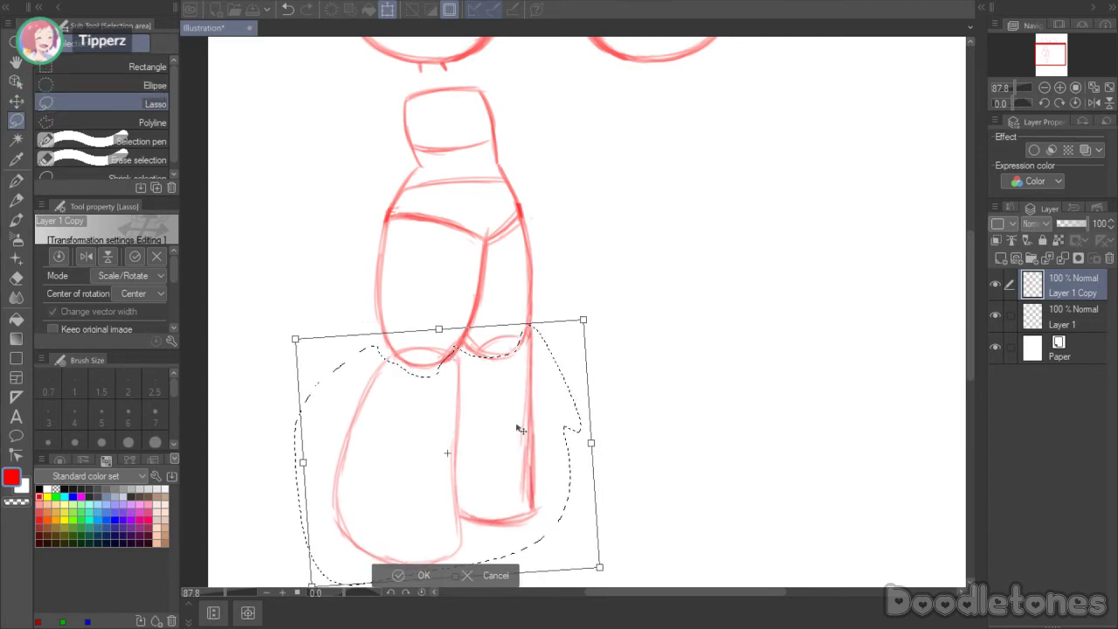
{"action": "left_click", "coordinate": [403, 577]}
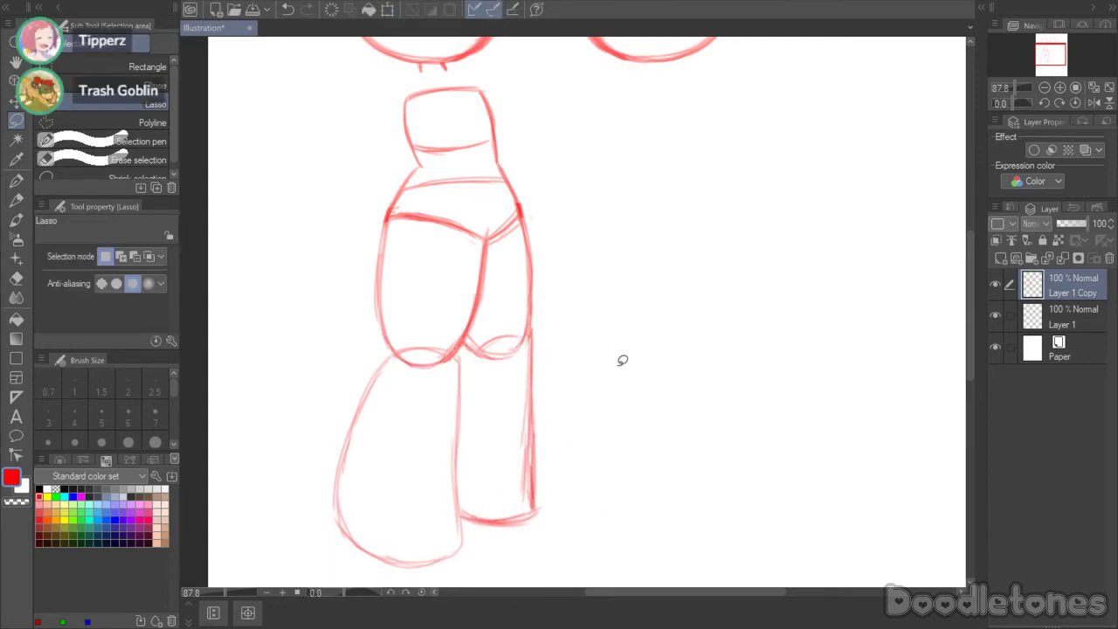
{"action": "mouse_move", "coordinate": [613, 348]}
{"action": "left_mouse_down"}
{"action": "mouse_move", "coordinate": [491, 552]}
{"action": "mouse_move", "coordinate": [460, 511]}
{"action": "mouse_move", "coordinate": [464, 355]}
{"action": "mouse_move", "coordinate": [523, 349]}
{"action": "mouse_move", "coordinate": [542, 323]}
{"action": "left_mouse_up"}
{"action": "left_click", "coordinate": [615, 489]}
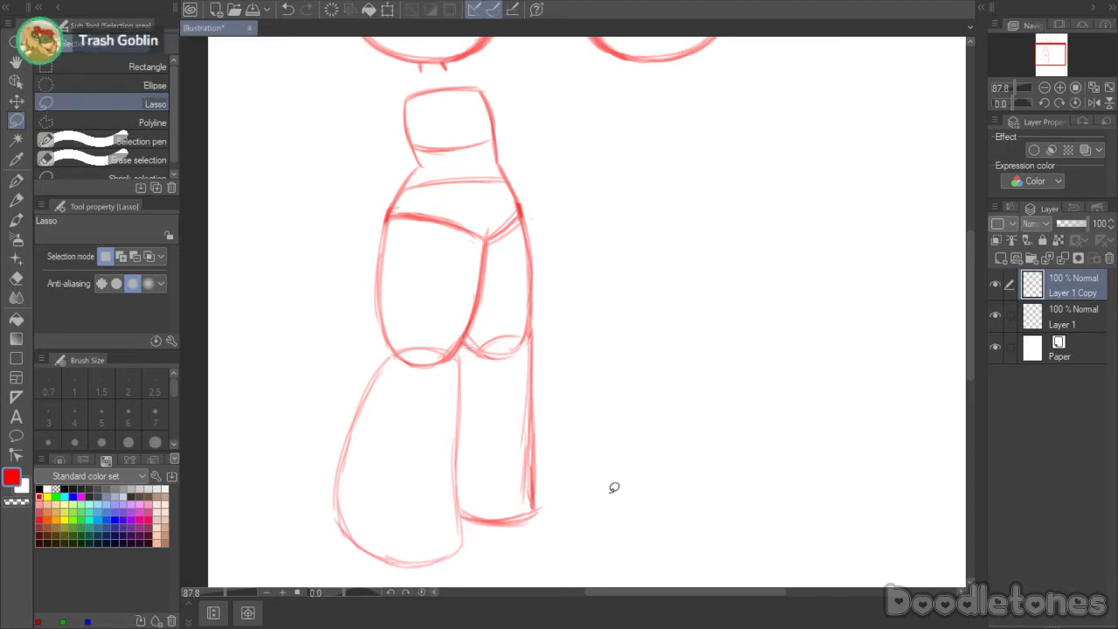
- Darken the right lower leg's edges from the knee down and flare its outer hem corner outward with the Opaque watercolor brush
{"action": "left_click", "coordinate": [17, 220]}
{"action": "left_click_drag", "start_coordinate": [464, 340], "coordinate": [454, 464]}
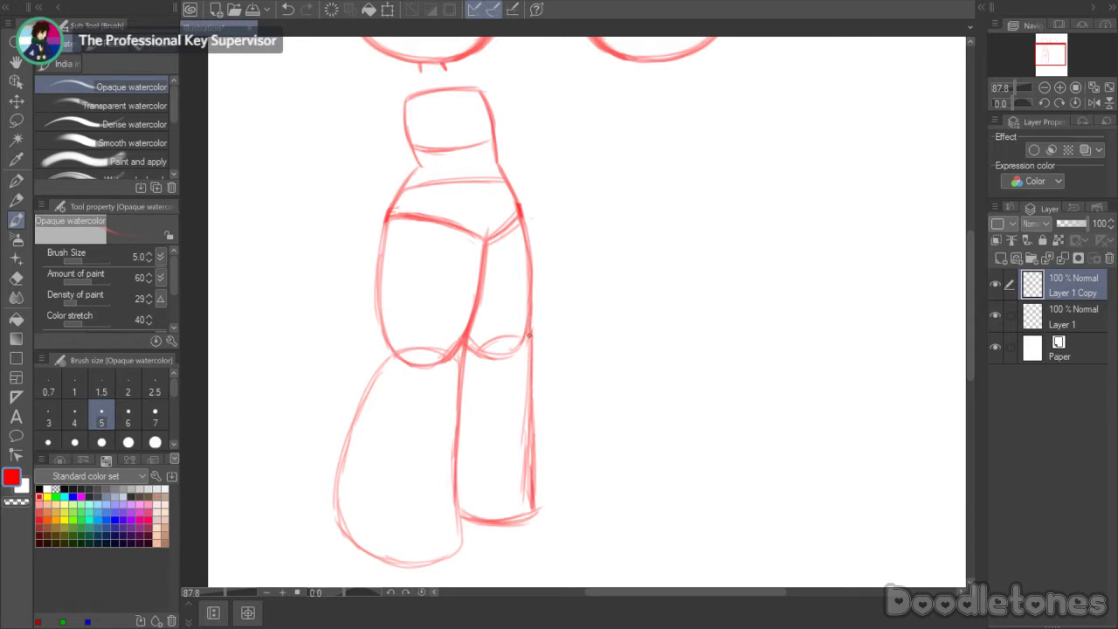
{"action": "mouse_move", "coordinate": [533, 446]}
{"action": "left_mouse_down"}
{"action": "mouse_move", "coordinate": [532, 513]}
{"action": "mouse_move", "coordinate": [538, 480]}
{"action": "mouse_move", "coordinate": [533, 514]}
{"action": "left_mouse_up"}
{"action": "left_click_drag", "start_coordinate": [542, 472], "coordinate": [522, 516]}
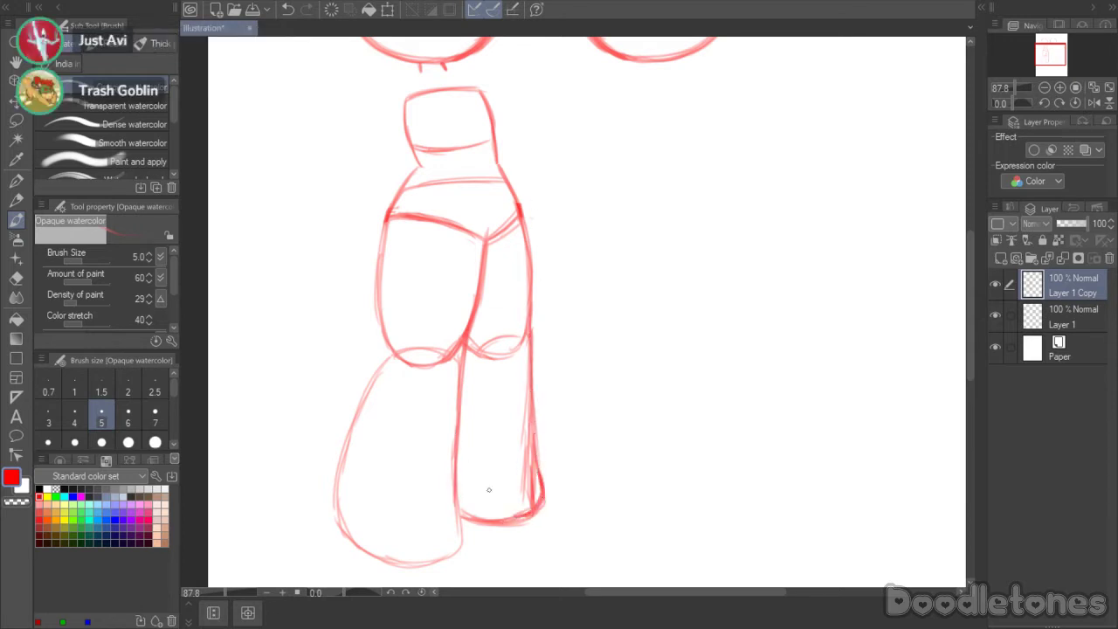
{"action": "left_click_drag", "start_coordinate": [530, 416], "coordinate": [534, 475]}
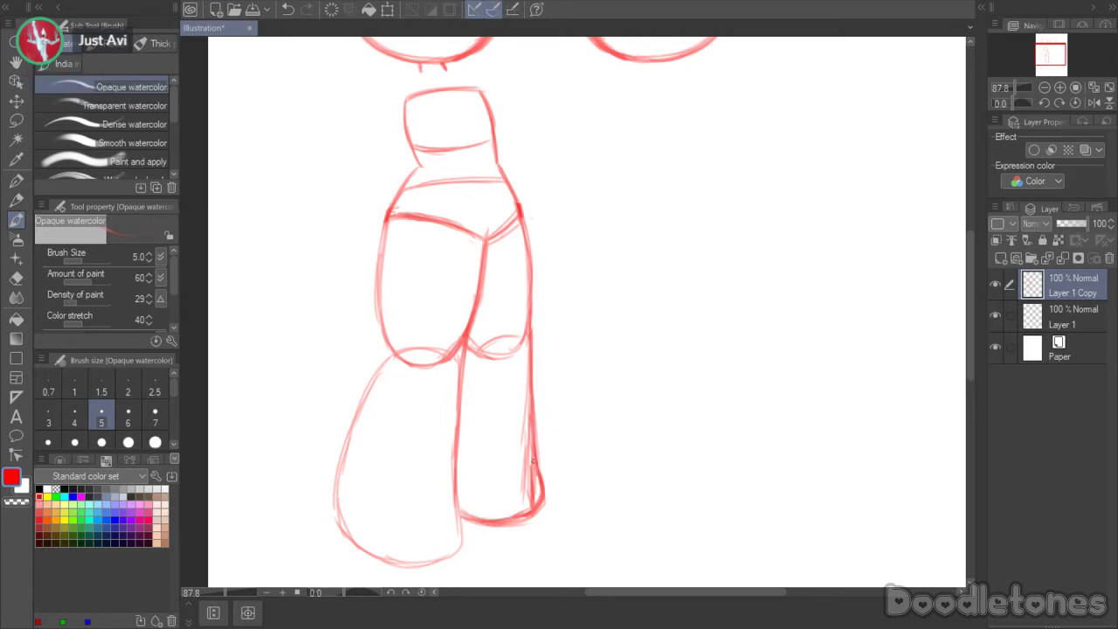
- Darken the left lower leg's hem and outer edge, and reinforce the left thigh's outer contour down to the knee
{"action": "left_click_drag", "start_coordinate": [456, 506], "coordinate": [458, 551]}
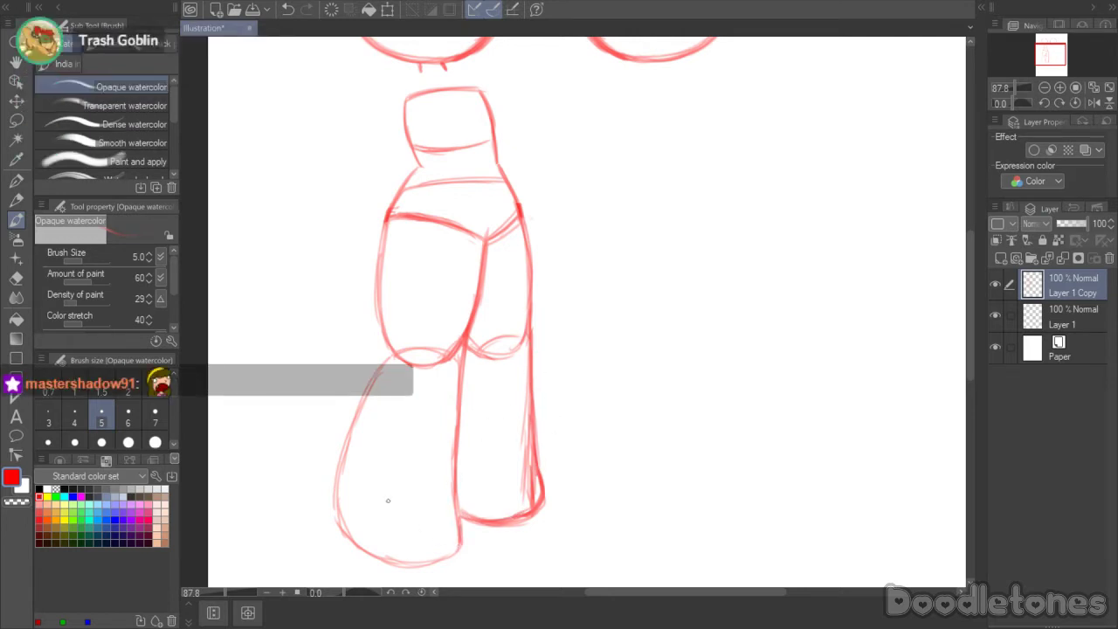
{"action": "left_click_drag", "start_coordinate": [360, 549], "coordinate": [457, 559]}
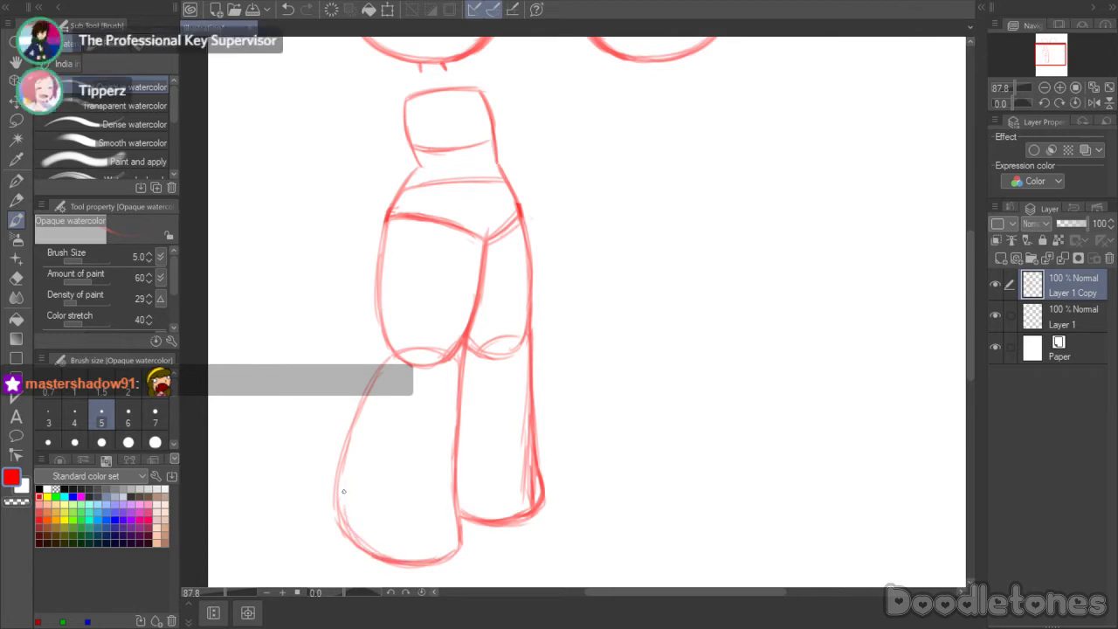
{"action": "mouse_move", "coordinate": [339, 478]}
{"action": "left_mouse_down"}
{"action": "mouse_move", "coordinate": [354, 533]}
{"action": "mouse_move", "coordinate": [341, 461]}
{"action": "left_mouse_up"}
{"action": "mouse_move", "coordinate": [352, 537]}
{"action": "left_mouse_down"}
{"action": "mouse_move", "coordinate": [337, 491]}
{"action": "mouse_move", "coordinate": [372, 367]}
{"action": "left_mouse_up"}
{"action": "left_click_drag", "start_coordinate": [346, 437], "coordinate": [382, 354]}
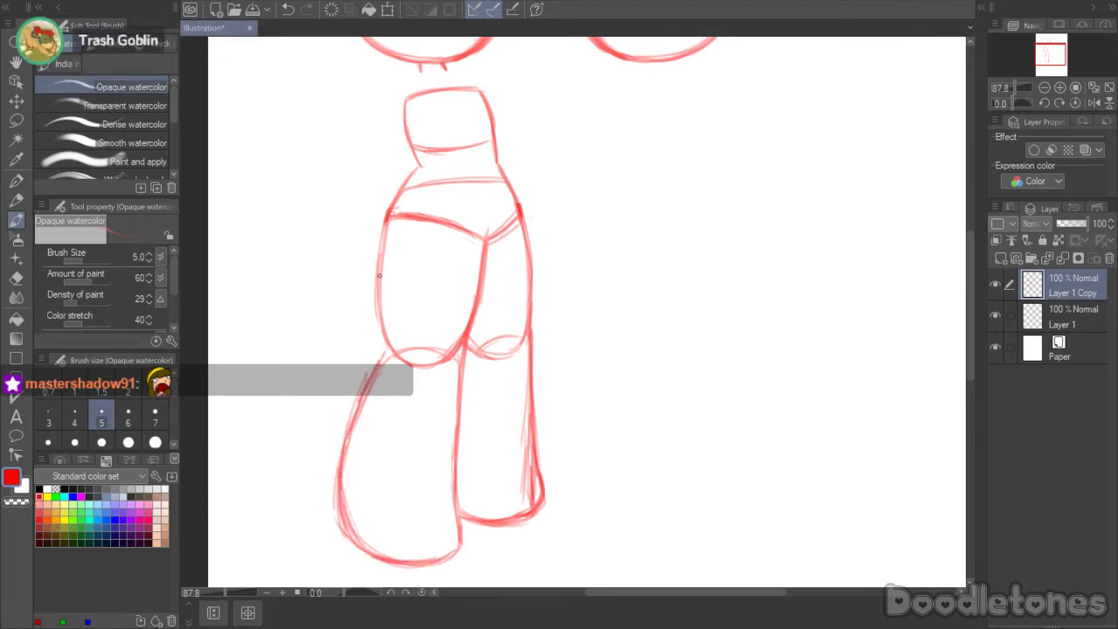
{"action": "left_click_drag", "start_coordinate": [379, 275], "coordinate": [385, 356]}
{"action": "left_click_drag", "start_coordinate": [379, 273], "coordinate": [377, 321]}
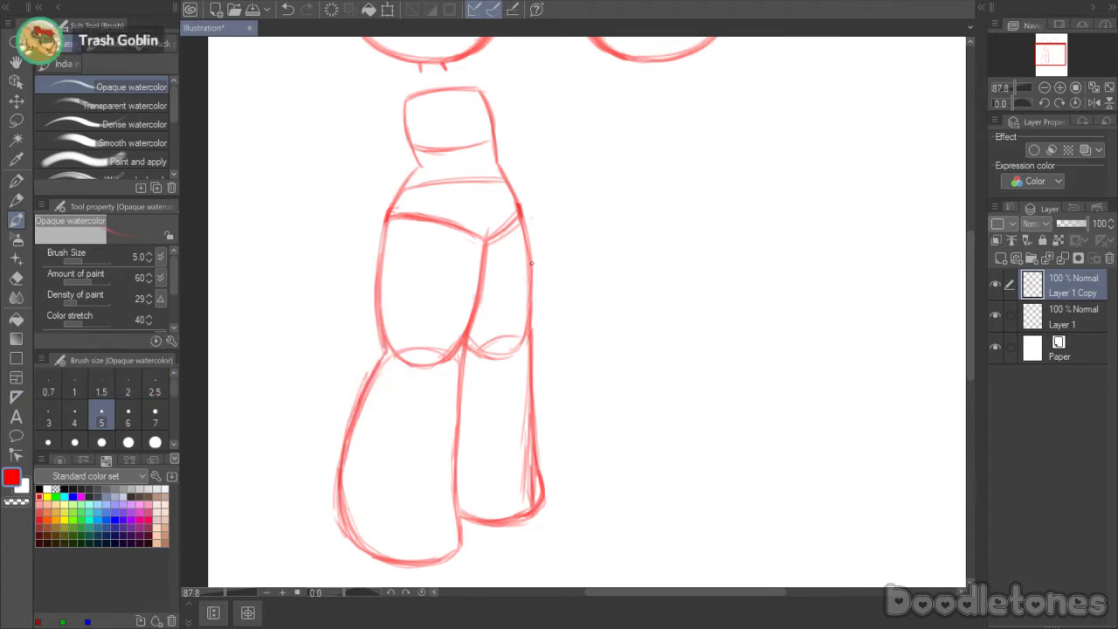
- Erase the stray inner lines along the right lower leg's outer edge with the Hard eraser, and return to the Opaque watercolor brush
{"action": "left_click", "coordinate": [16, 277]}
{"action": "mouse_move", "coordinate": [520, 480]}
{"action": "left_mouse_down"}
{"action": "mouse_move", "coordinate": [528, 500]}
{"action": "mouse_move", "coordinate": [524, 393]}
{"action": "left_mouse_up"}
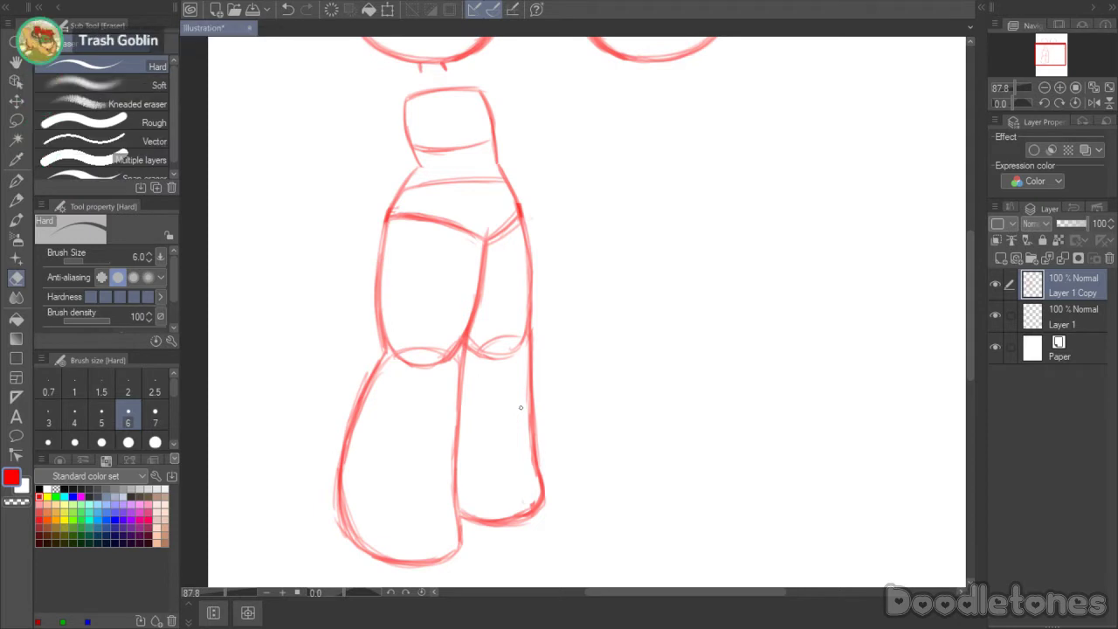
{"action": "left_click", "coordinate": [16, 220]}
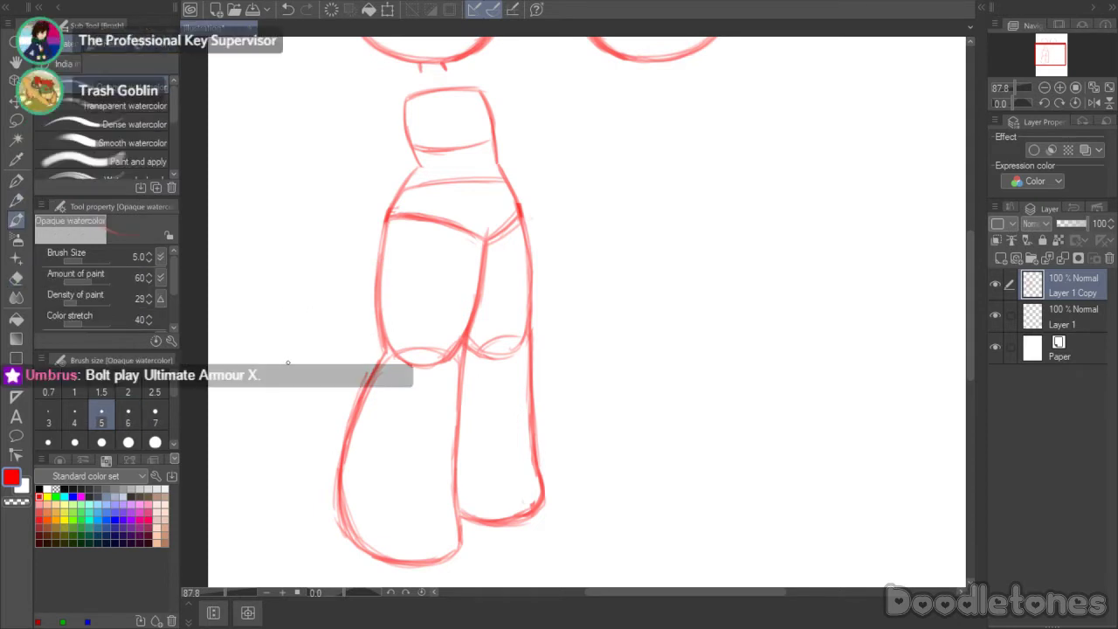
- Lasso both legs below the pelvis and transform them, shortening them and skewing the hems slightly to the right
{"action": "scroll", "coordinate": [664, 332], "scroll_direction": "down", "scroll_amount": 3}
{"action": "scroll", "coordinate": [853, 309], "scroll_direction": "up", "scroll_amount": 2}
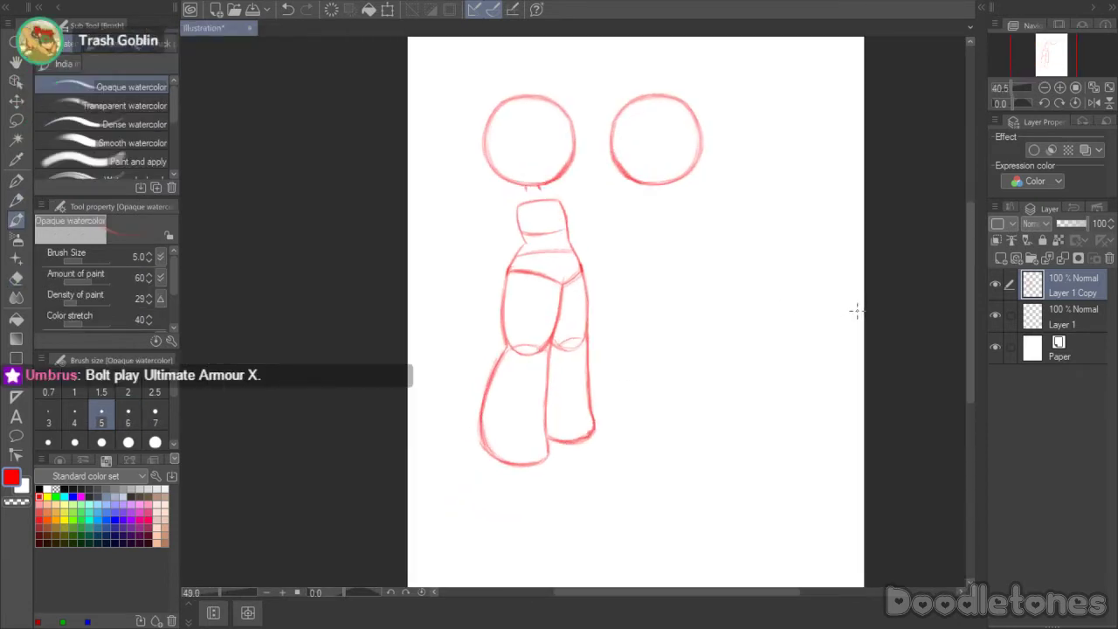
{"action": "left_click_drag", "start_coordinate": [969, 281], "coordinate": [970, 269]}
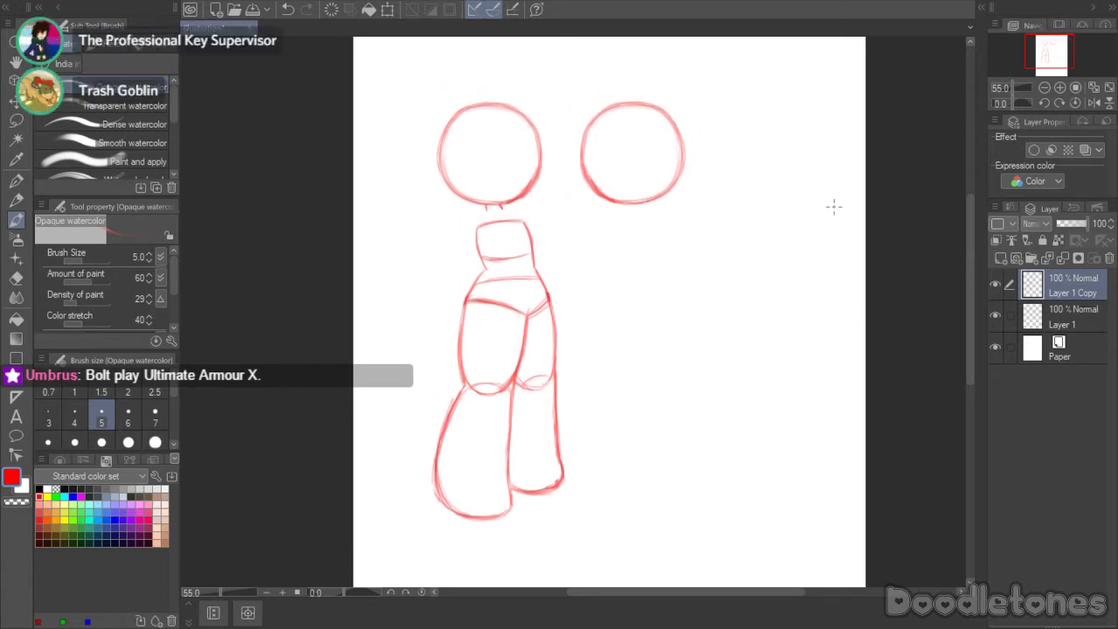
{"action": "left_click", "coordinate": [15, 120]}
{"action": "mouse_move", "coordinate": [599, 388]}
{"action": "left_mouse_down"}
{"action": "mouse_move", "coordinate": [471, 554]}
{"action": "mouse_move", "coordinate": [463, 295]}
{"action": "left_mouse_up"}
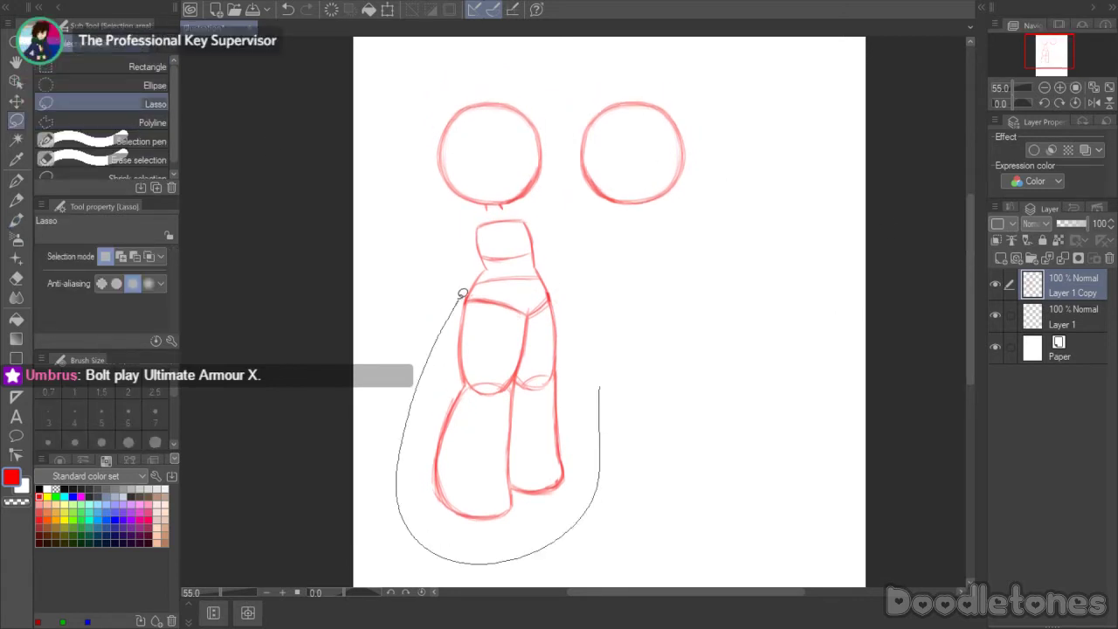
{"action": "mouse_move", "coordinate": [527, 312]}
{"action": "left_mouse_down"}
{"action": "mouse_move", "coordinate": [565, 295]}
{"action": "mouse_move", "coordinate": [590, 402]}
{"action": "left_mouse_up"}
{"action": "key", "text": "ctrl+t"}
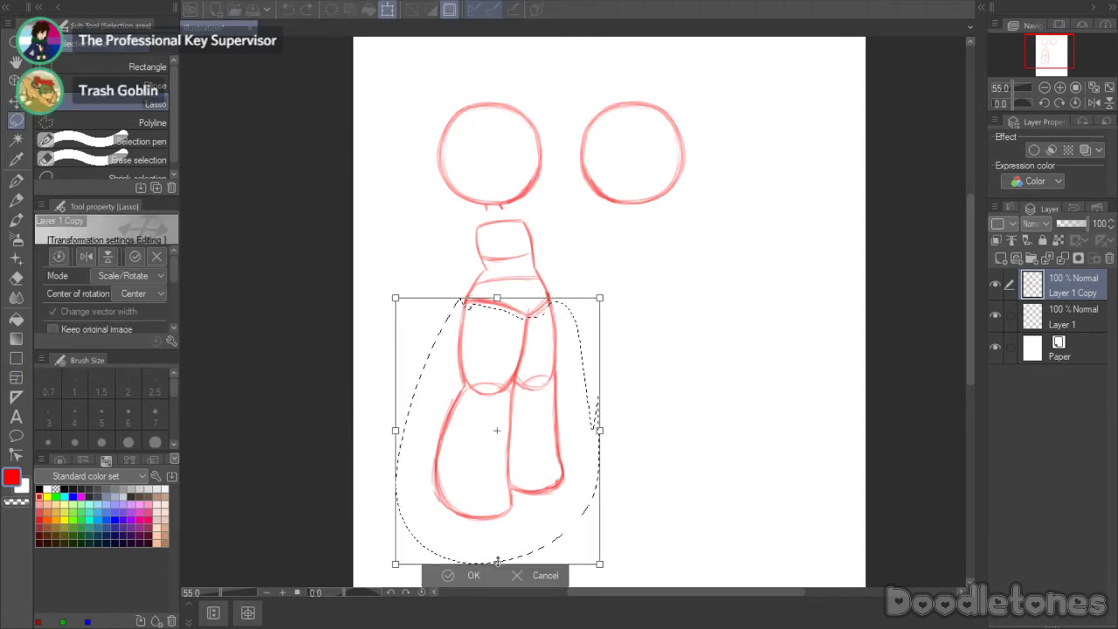
{"action": "left_click_drag", "start_coordinate": [497, 564], "coordinate": [502, 544]}
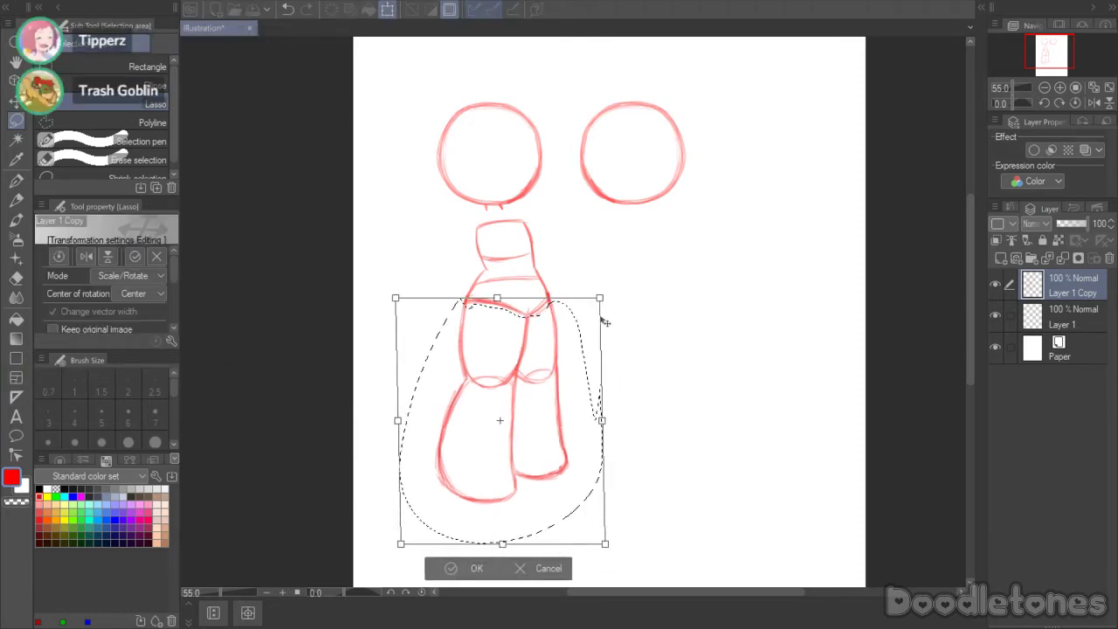
{"action": "left_click", "coordinate": [463, 567]}
{"action": "key", "text": "ctrl+d"}
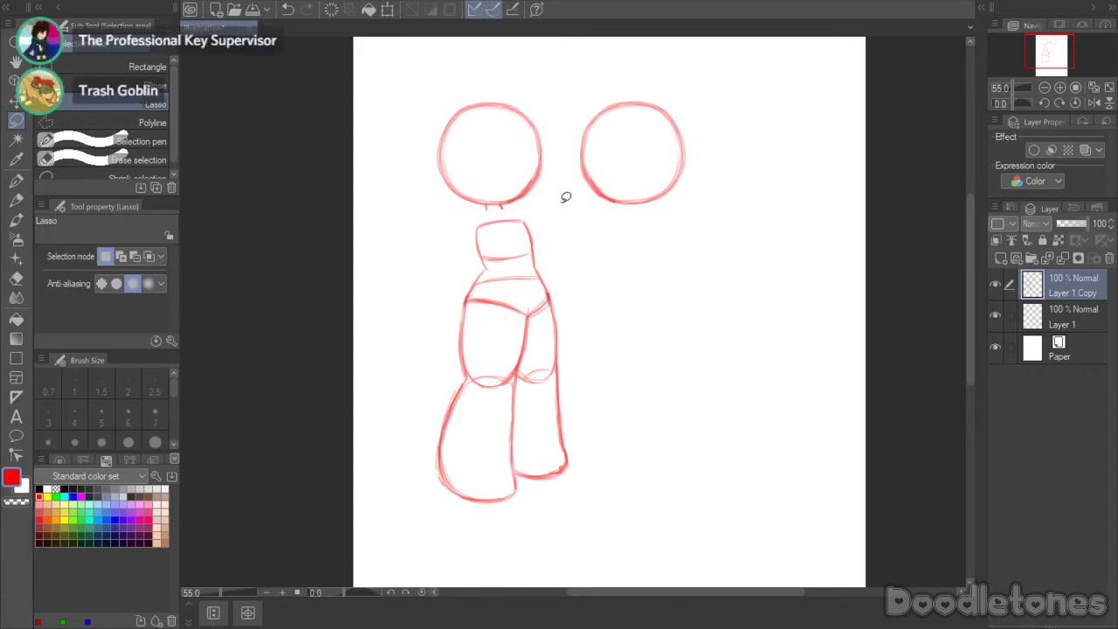
- Lasso the pelvis and both legs together and distort the selection, pulling the lower left corner inward to narrow it toward the hems
{"action": "mouse_move", "coordinate": [585, 389]}
{"action": "left_mouse_down"}
{"action": "mouse_move", "coordinate": [484, 539]}
{"action": "mouse_move", "coordinate": [457, 300]}
{"action": "mouse_move", "coordinate": [482, 262]}
{"action": "mouse_move", "coordinate": [573, 324]}
{"action": "mouse_move", "coordinate": [581, 358]}
{"action": "left_mouse_up"}
{"action": "key", "text": "ctrl+t"}
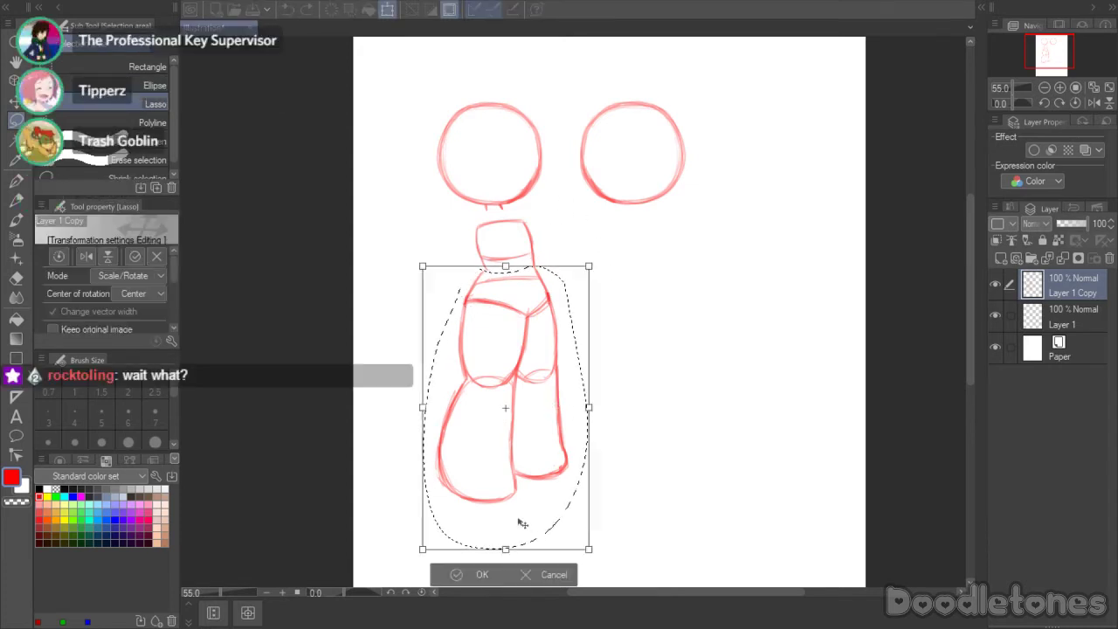
{"action": "left_click_drag", "start_coordinate": [426, 548], "coordinate": [438, 550]}
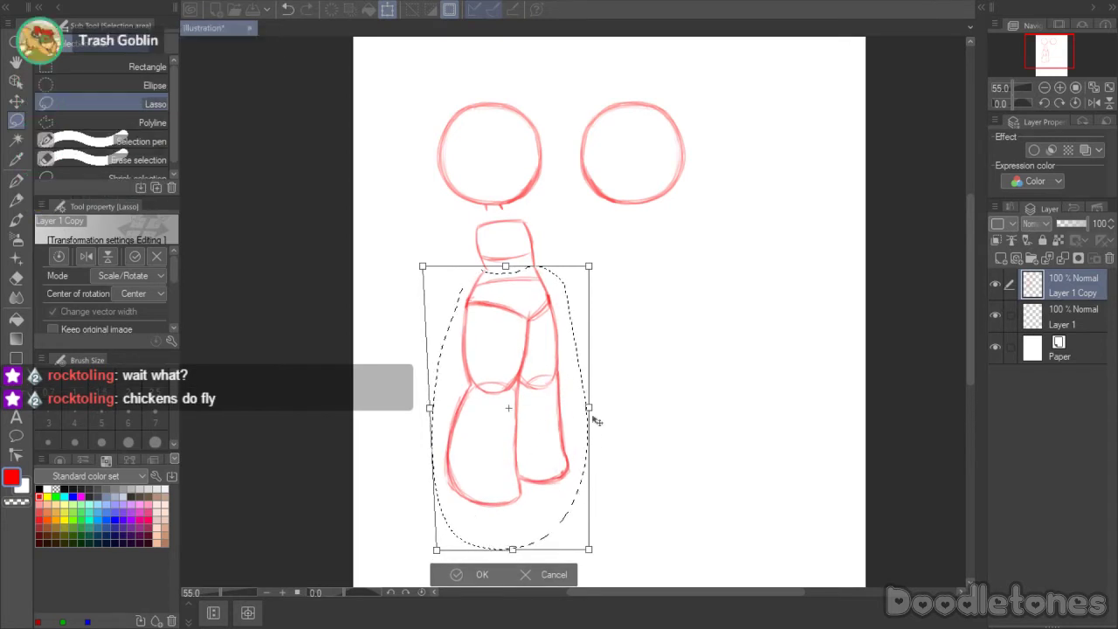
{"action": "left_click_drag", "start_coordinate": [589, 408], "coordinate": [591, 406]}
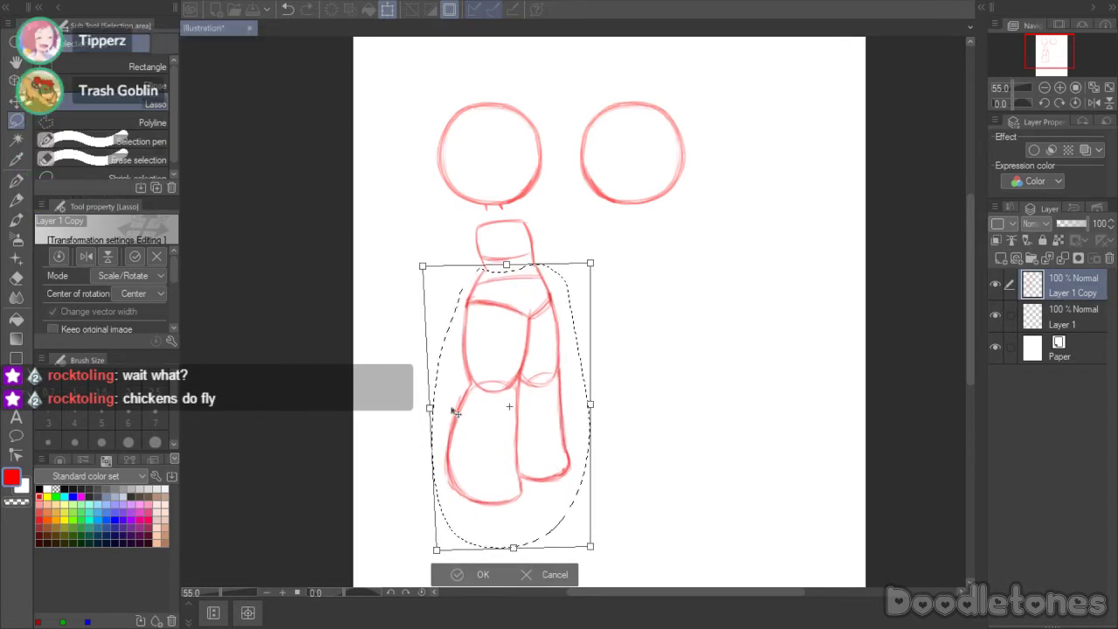
{"action": "left_click_drag", "start_coordinate": [423, 268], "coordinate": [426, 268]}
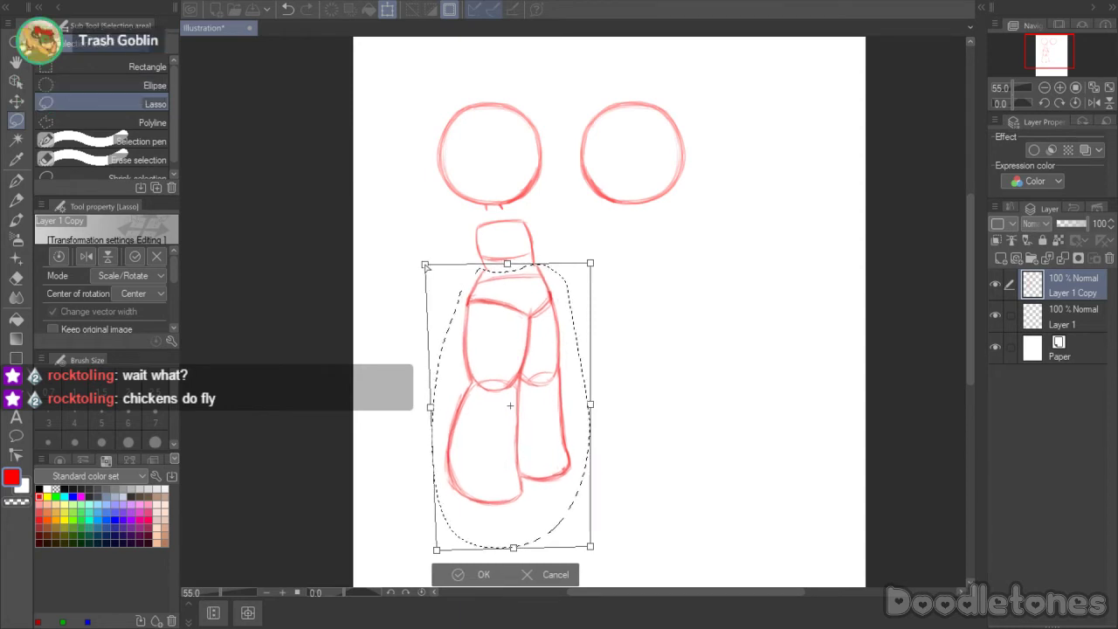
{"action": "left_click", "coordinate": [465, 566]}
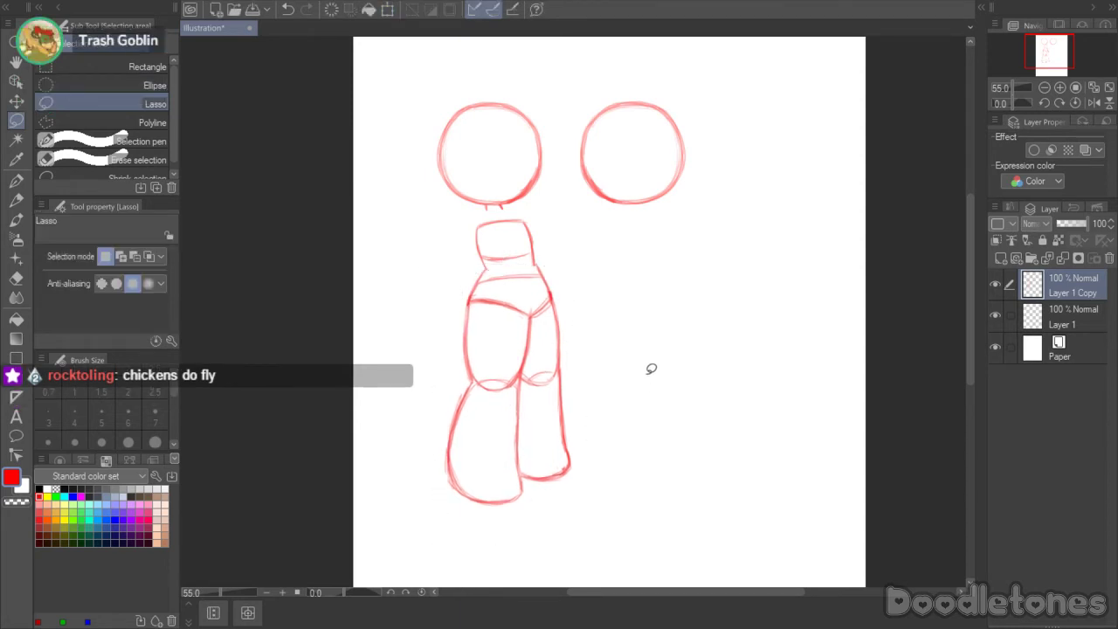
- Lasso both legs from the hip line down and transform them, shortening them slightly and skewing the hems to the left
{"action": "mouse_move", "coordinate": [621, 384]}
{"action": "left_mouse_down"}
{"action": "mouse_move", "coordinate": [502, 534]}
{"action": "mouse_move", "coordinate": [428, 385]}
{"action": "mouse_move", "coordinate": [456, 308]}
{"action": "mouse_move", "coordinate": [490, 298]}
{"action": "mouse_move", "coordinate": [538, 317]}
{"action": "mouse_move", "coordinate": [563, 301]}
{"action": "left_mouse_up"}
{"action": "left_click", "coordinate": [572, 564]}
{"action": "mouse_move", "coordinate": [524, 538]}
{"action": "left_mouse_down"}
{"action": "mouse_move", "coordinate": [521, 510]}
{"action": "mouse_move", "coordinate": [507, 523]}
{"action": "mouse_move", "coordinate": [520, 533]}
{"action": "left_mouse_up"}
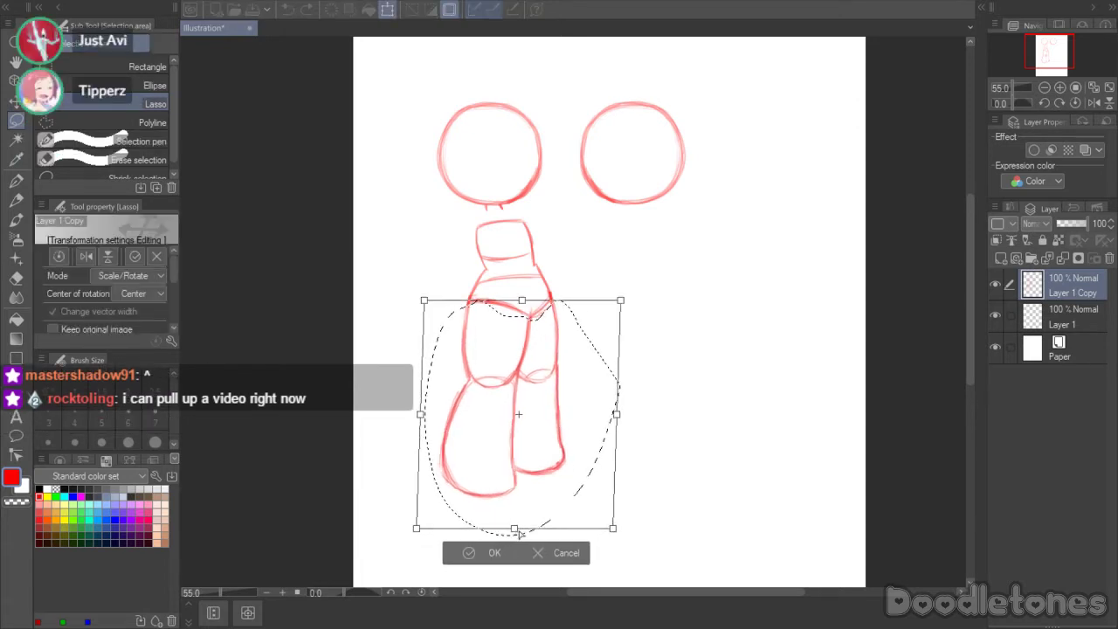
{"action": "left_click", "coordinate": [482, 561]}
{"action": "left_click", "coordinate": [631, 287]}
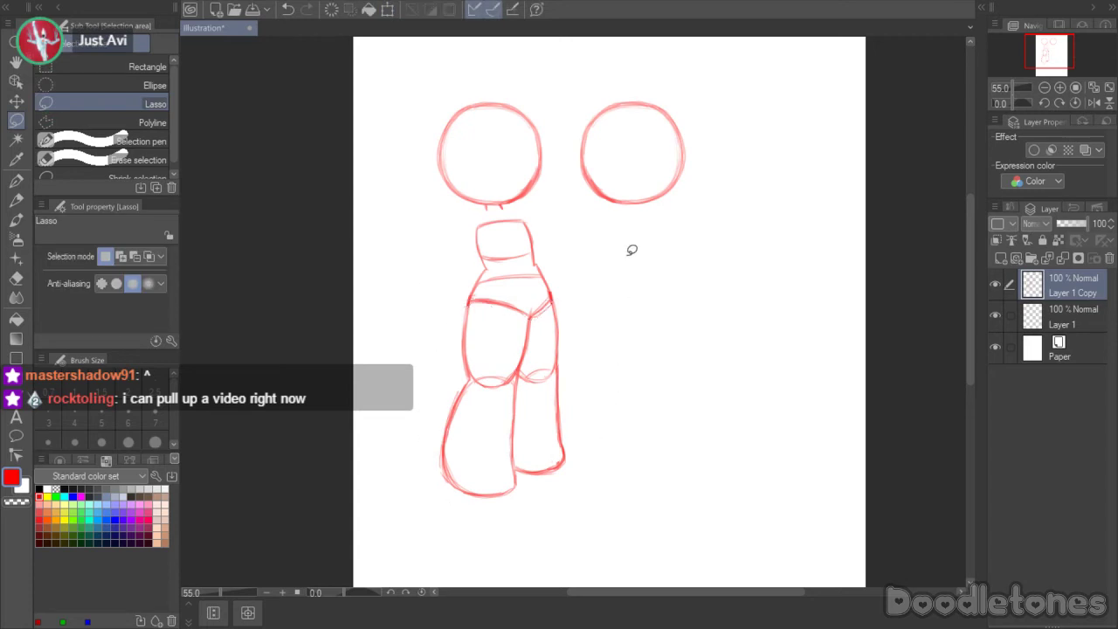
- Lasso the pelvis and legs, nudge them slightly left under the torso, and deselect
{"action": "scroll", "coordinate": [615, 262], "scroll_direction": "up", "scroll_amount": 9}
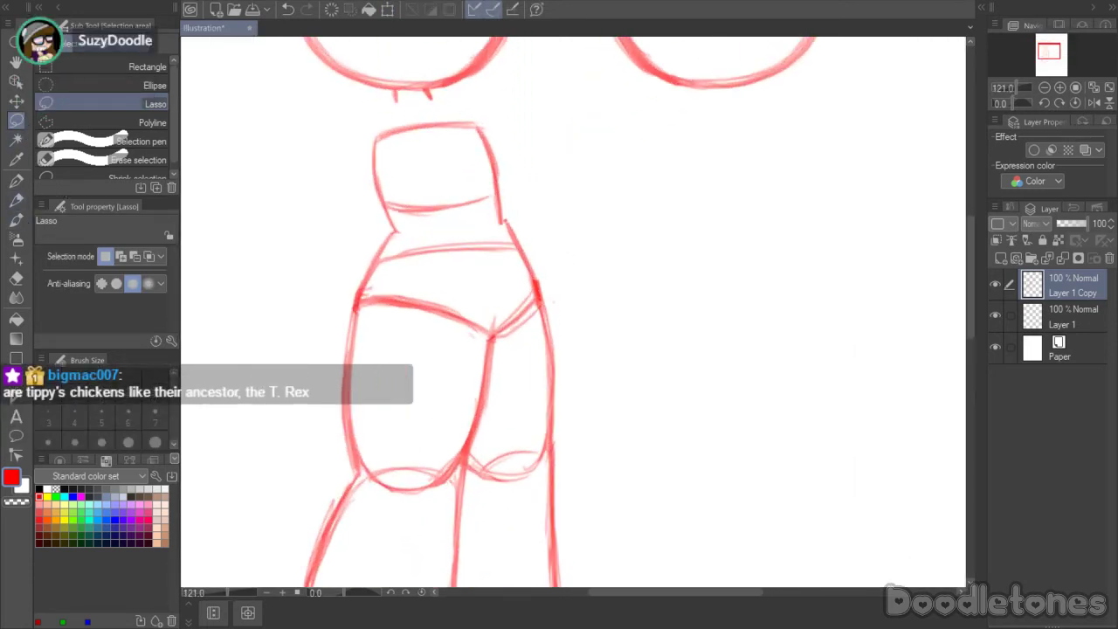
{"action": "scroll", "coordinate": [699, 325], "scroll_direction": "down", "scroll_amount": 4}
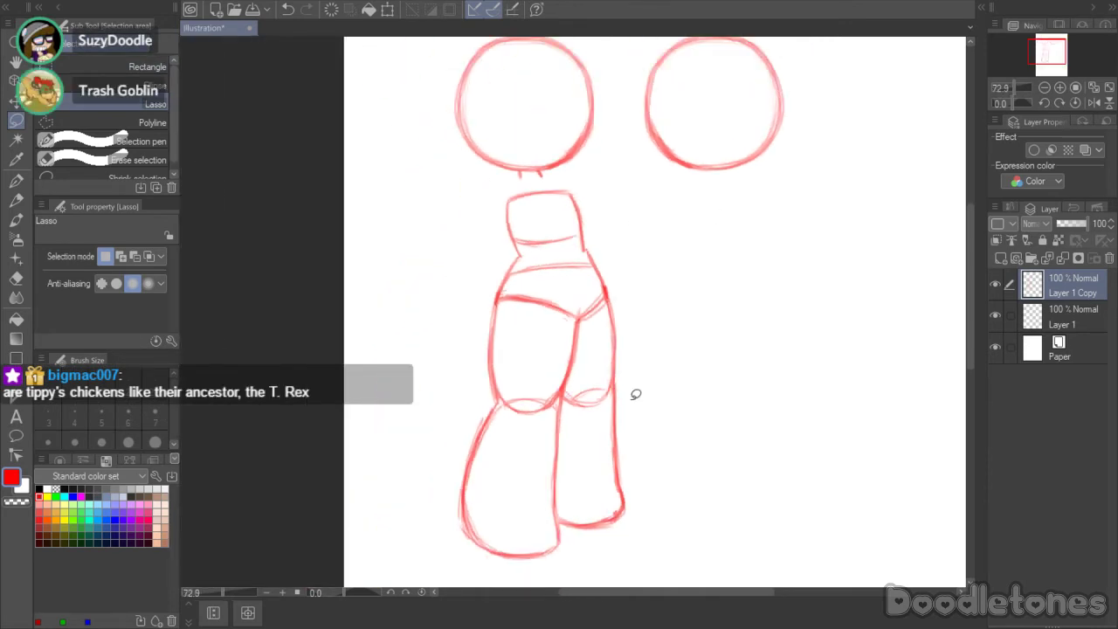
{"action": "mouse_move", "coordinate": [636, 394]}
{"action": "left_mouse_down"}
{"action": "mouse_move", "coordinate": [518, 577]}
{"action": "mouse_move", "coordinate": [479, 284]}
{"action": "mouse_move", "coordinate": [524, 254]}
{"action": "mouse_move", "coordinate": [598, 249]}
{"action": "mouse_move", "coordinate": [649, 327]}
{"action": "mouse_move", "coordinate": [646, 407]}
{"action": "left_mouse_up"}
{"action": "key", "text": "ctrl+t"}
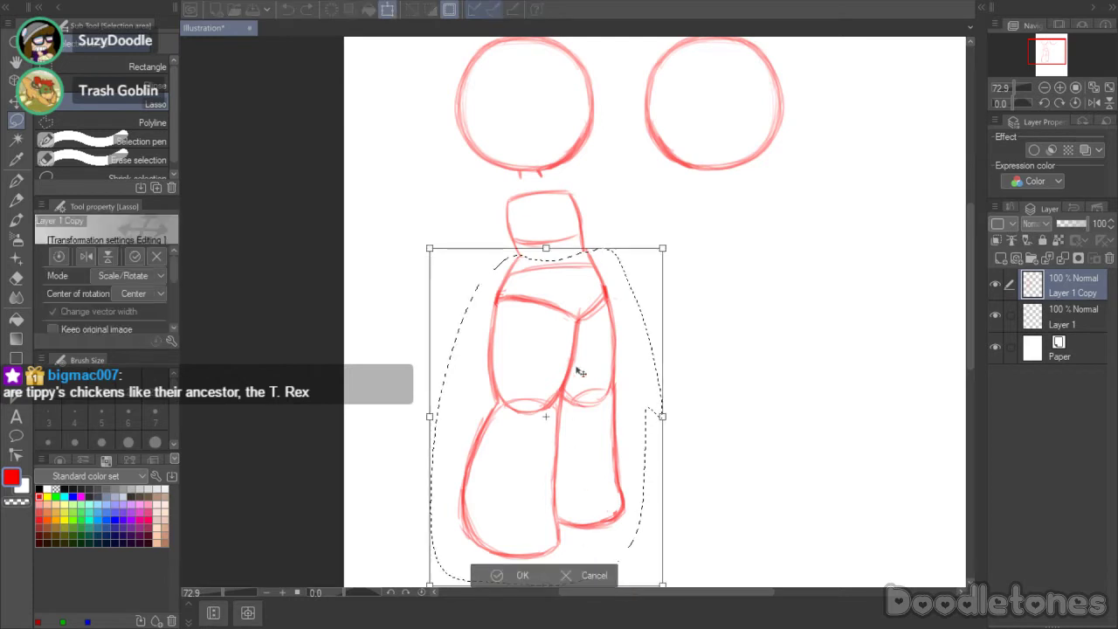
{"action": "left_click_drag", "start_coordinate": [590, 370], "coordinate": [586, 369]}
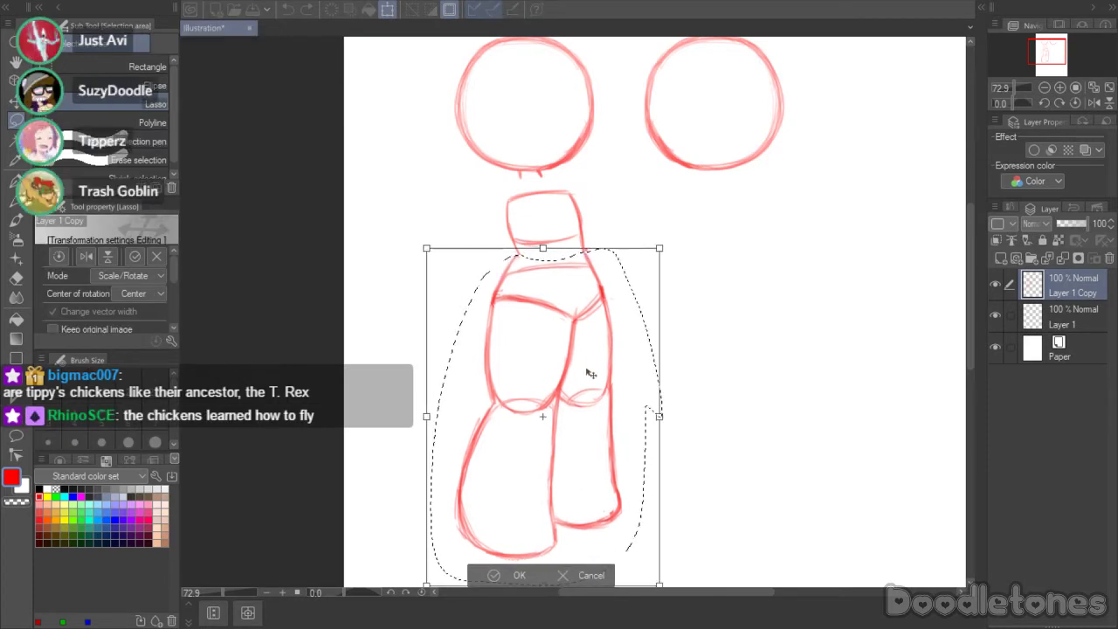
{"action": "key", "text": "Return"}
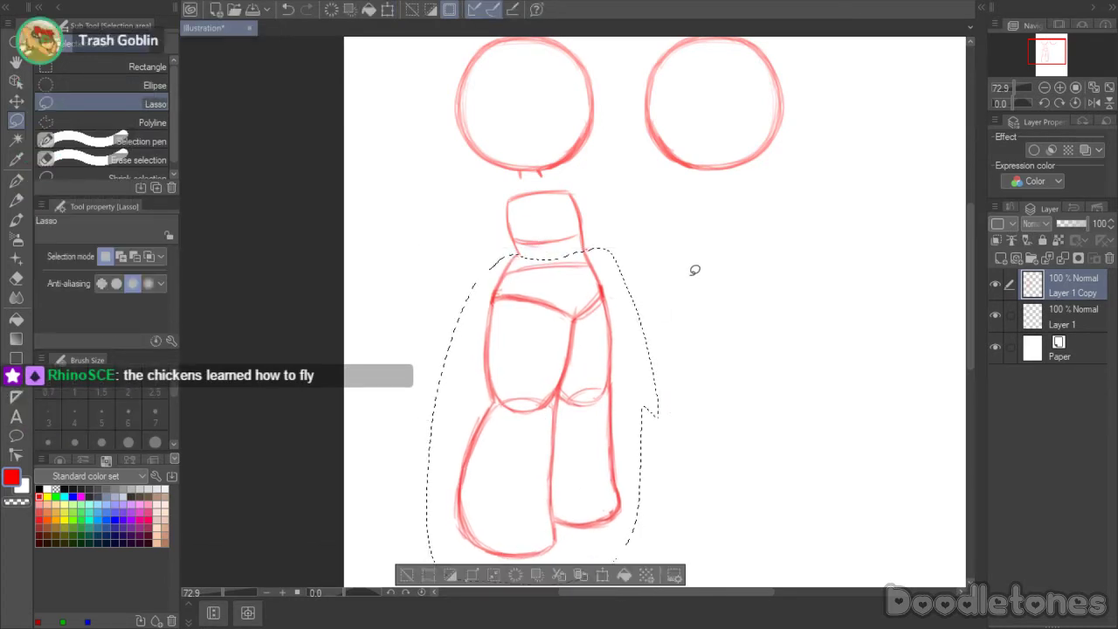
{"action": "key", "text": "ctrl+d"}
- Lasso the left lower leg and rotate it clockwise from the knee so its hem swings outward to the left
{"action": "key", "text": "e"}
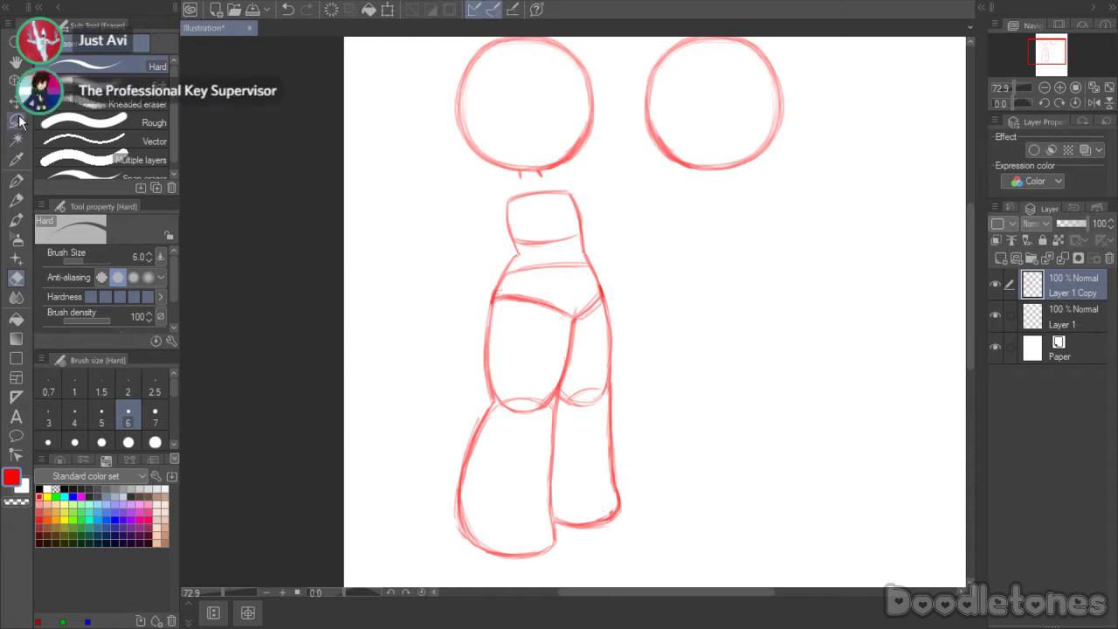
{"action": "key", "text": "m"}
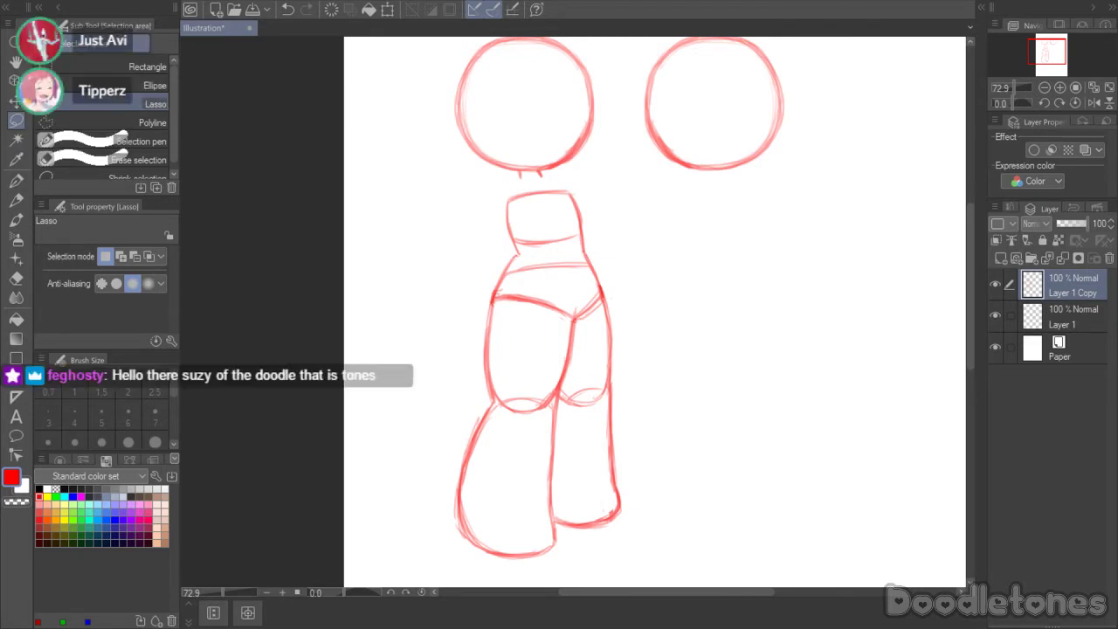
{"action": "mouse_move", "coordinate": [561, 413]}
{"action": "left_mouse_down"}
{"action": "mouse_move", "coordinate": [559, 532]}
{"action": "mouse_move", "coordinate": [544, 565]}
{"action": "mouse_move", "coordinate": [472, 555]}
{"action": "mouse_move", "coordinate": [457, 442]}
{"action": "mouse_move", "coordinate": [483, 399]}
{"action": "mouse_move", "coordinate": [536, 413]}
{"action": "mouse_move", "coordinate": [569, 415]}
{"action": "left_mouse_up"}
{"action": "left_click", "coordinate": [572, 579]}
{"action": "mouse_move", "coordinate": [580, 474]}
{"action": "left_mouse_down"}
{"action": "mouse_move", "coordinate": [577, 486]}
{"action": "mouse_move", "coordinate": [512, 462]}
{"action": "left_mouse_up"}
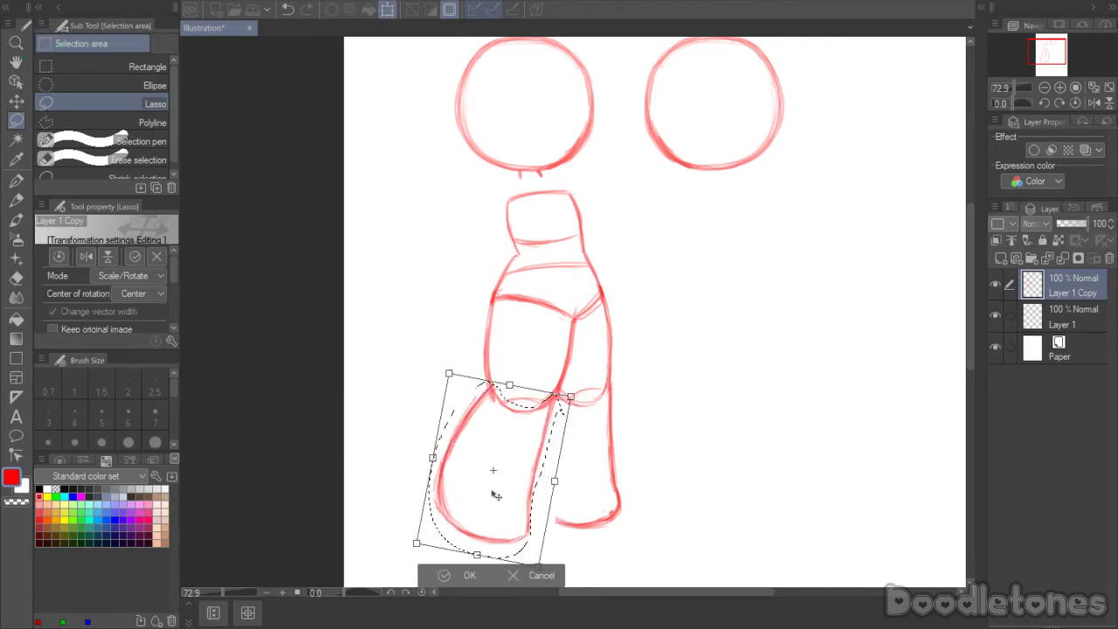
{"action": "left_click", "coordinate": [469, 574]}
- Draw the right lower leg's missing inner edge and hem corner with the Opaque watercolor brush, and darken its outer edge
{"action": "key", "text": "b"}
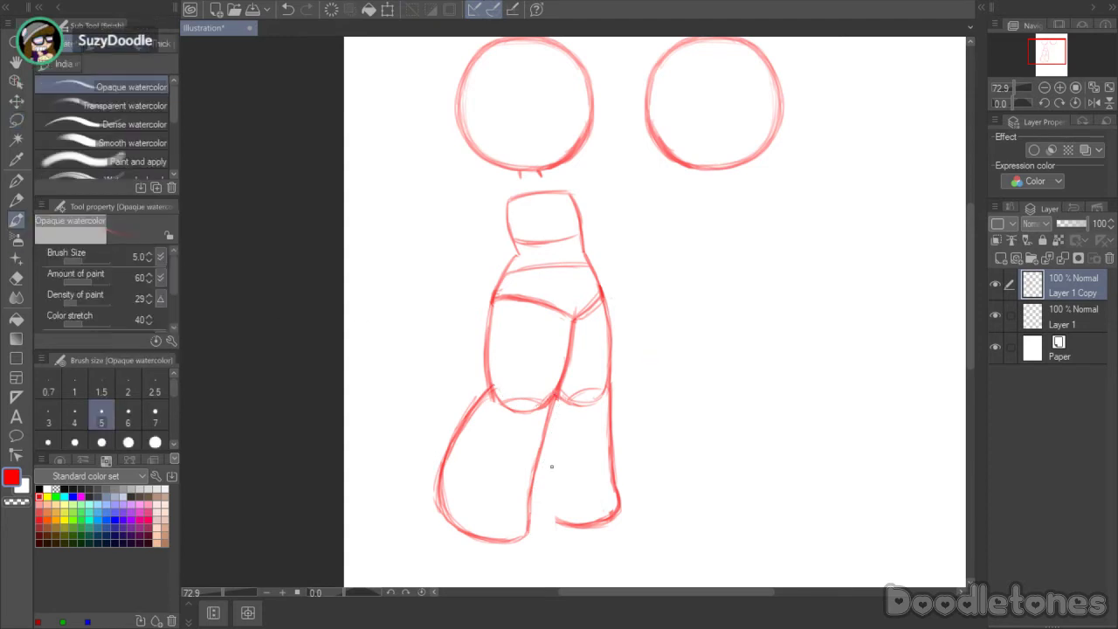
{"action": "left_click_drag", "start_coordinate": [532, 503], "coordinate": [556, 523]}
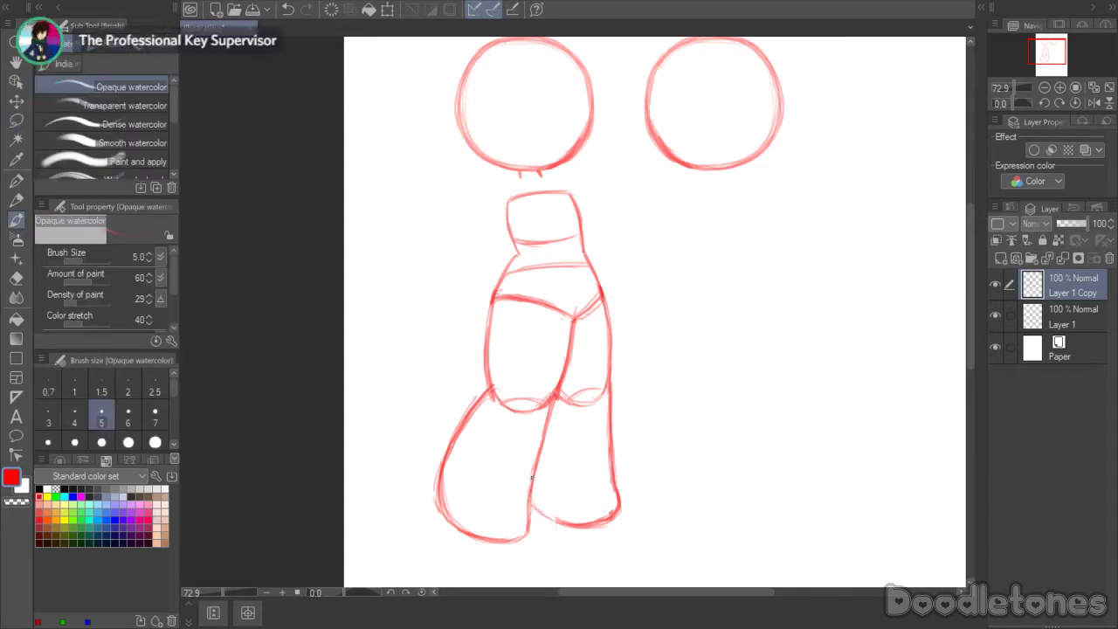
{"action": "mouse_move", "coordinate": [537, 472]}
{"action": "left_mouse_down"}
{"action": "mouse_move", "coordinate": [531, 509]}
{"action": "mouse_move", "coordinate": [570, 521]}
{"action": "left_mouse_up"}
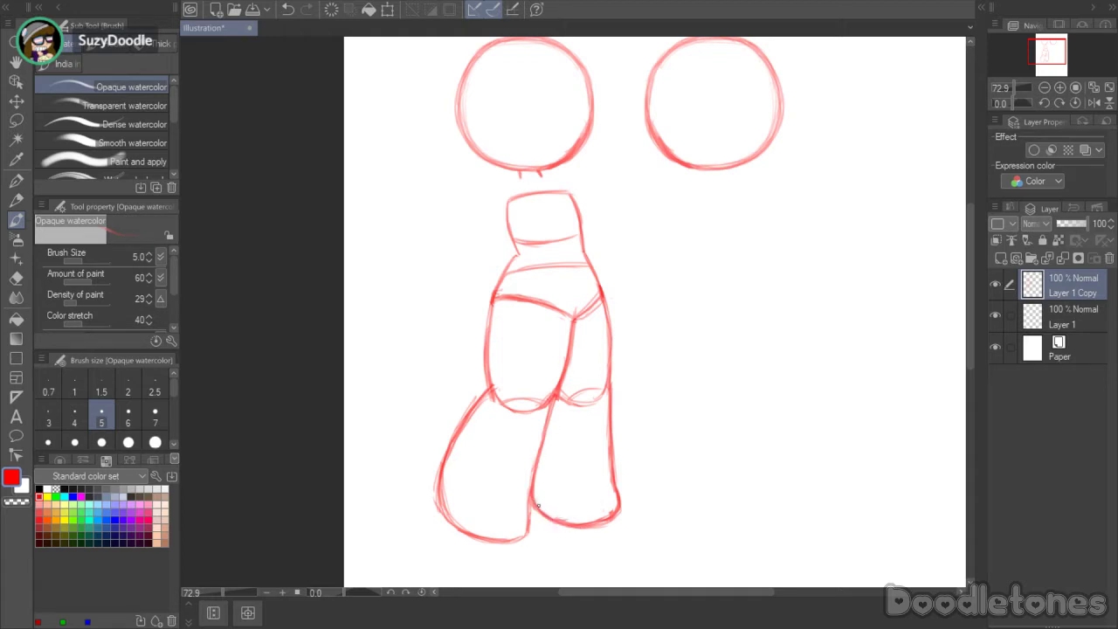
{"action": "left_click_drag", "start_coordinate": [615, 449], "coordinate": [619, 494]}
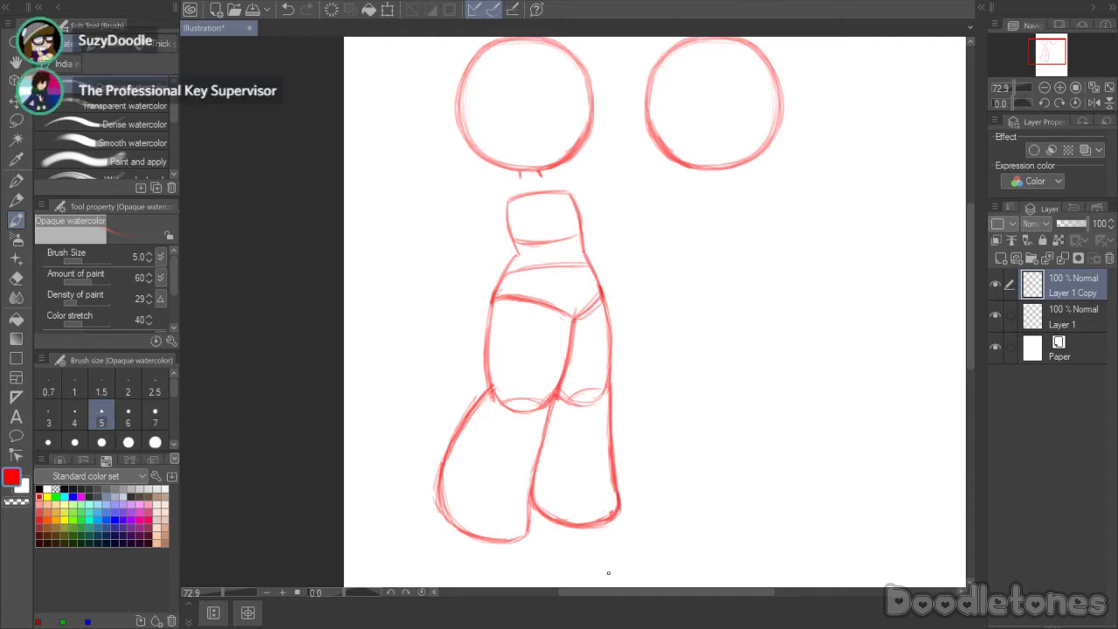
- Lasso the line between the legs from the crotch to the left hem, shift it slightly left, and deselect
{"action": "scroll", "coordinate": [589, 542], "scroll_direction": "up", "scroll_amount": 2}
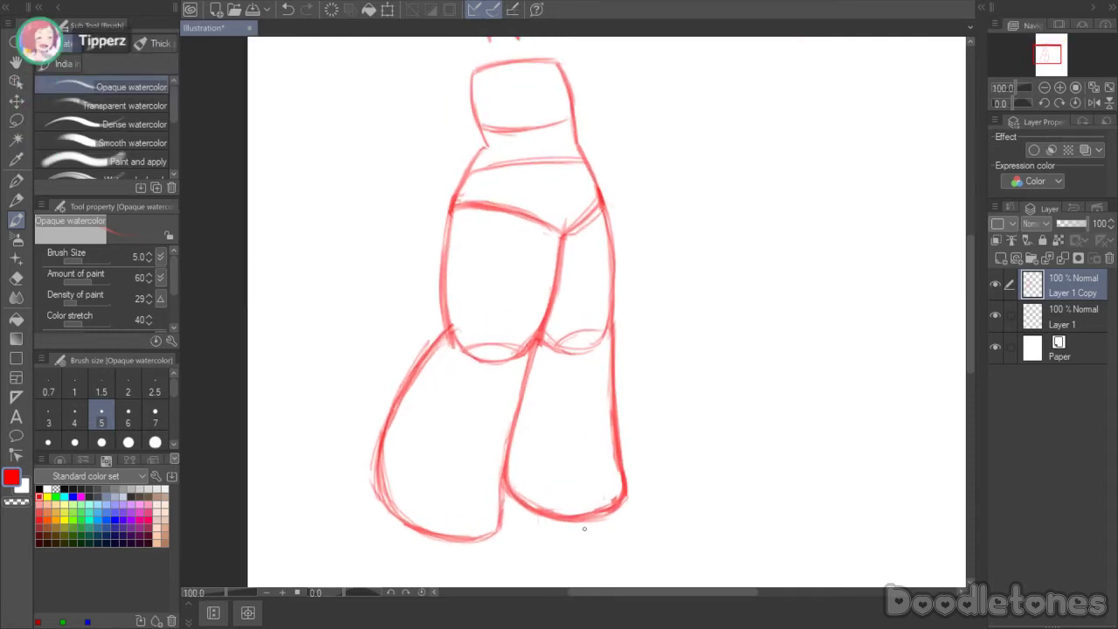
{"action": "left_click", "coordinate": [16, 278]}
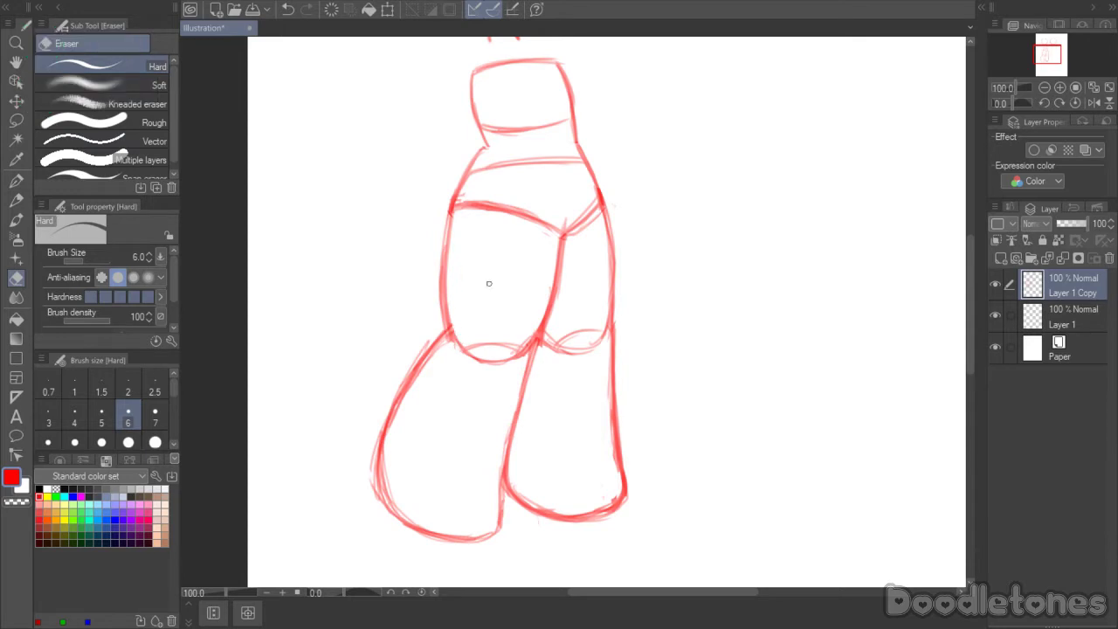
{"action": "left_click", "coordinate": [15, 120]}
{"action": "left_click_drag", "start_coordinate": [573, 246], "coordinate": [526, 332]}
{"action": "left_click", "coordinate": [554, 258]}
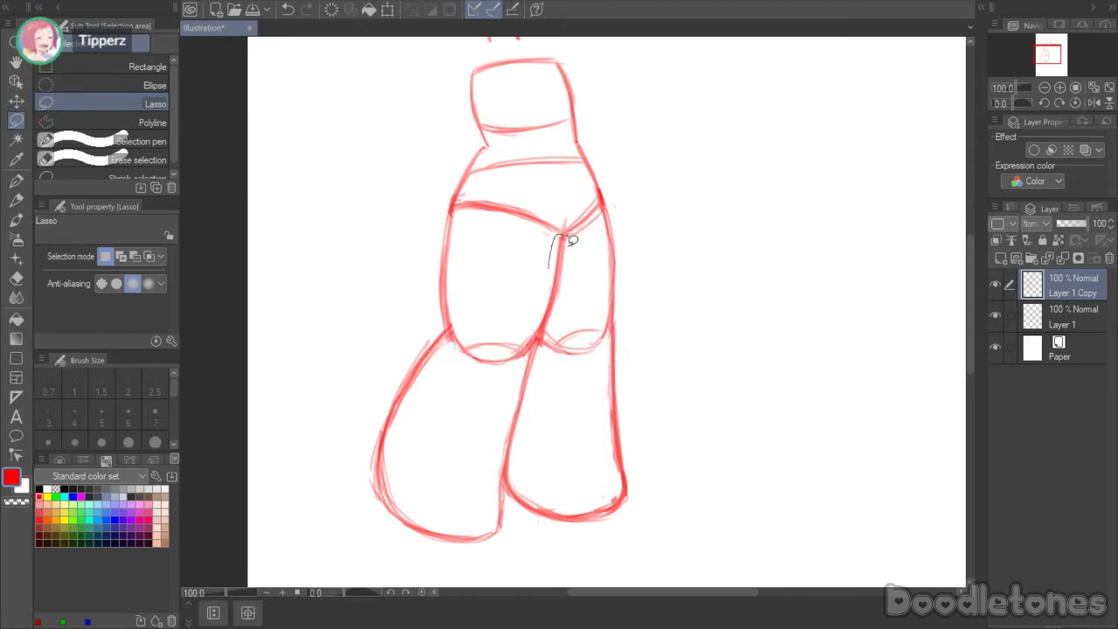
{"action": "mouse_move", "coordinate": [572, 240]}
{"action": "left_mouse_down"}
{"action": "mouse_move", "coordinate": [523, 409]}
{"action": "mouse_move", "coordinate": [511, 503]}
{"action": "mouse_move", "coordinate": [477, 555]}
{"action": "mouse_move", "coordinate": [438, 535]}
{"action": "mouse_move", "coordinate": [496, 347]}
{"action": "mouse_move", "coordinate": [549, 247]}
{"action": "left_mouse_up"}
{"action": "key", "text": "ctrl+t"}
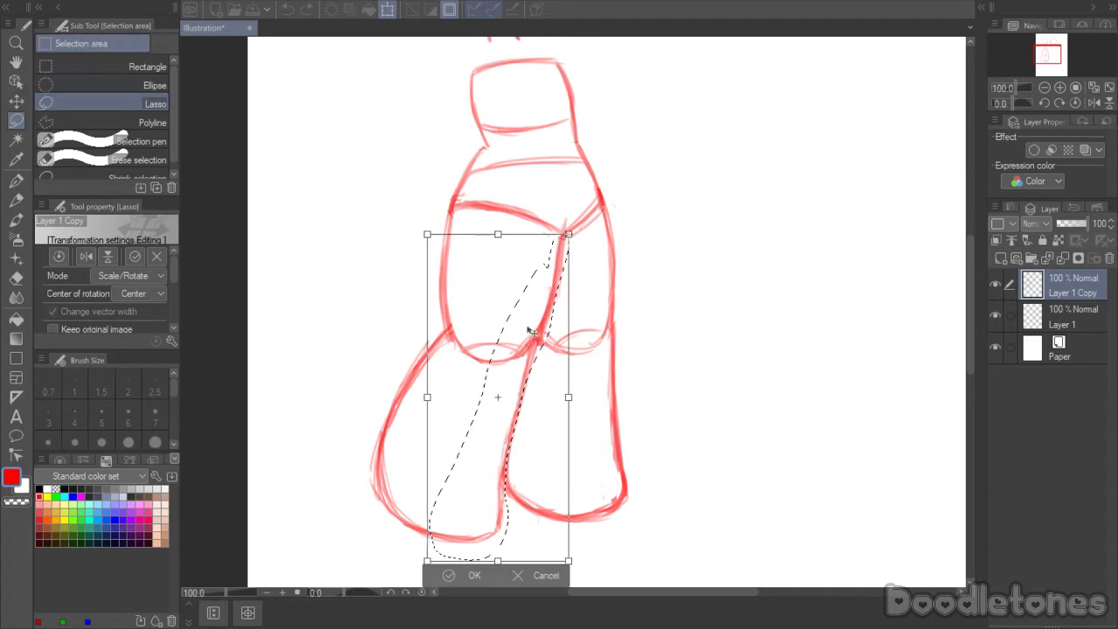
{"action": "left_click_drag", "start_coordinate": [532, 332], "coordinate": [521, 336]}
{"action": "key", "text": "Return"}
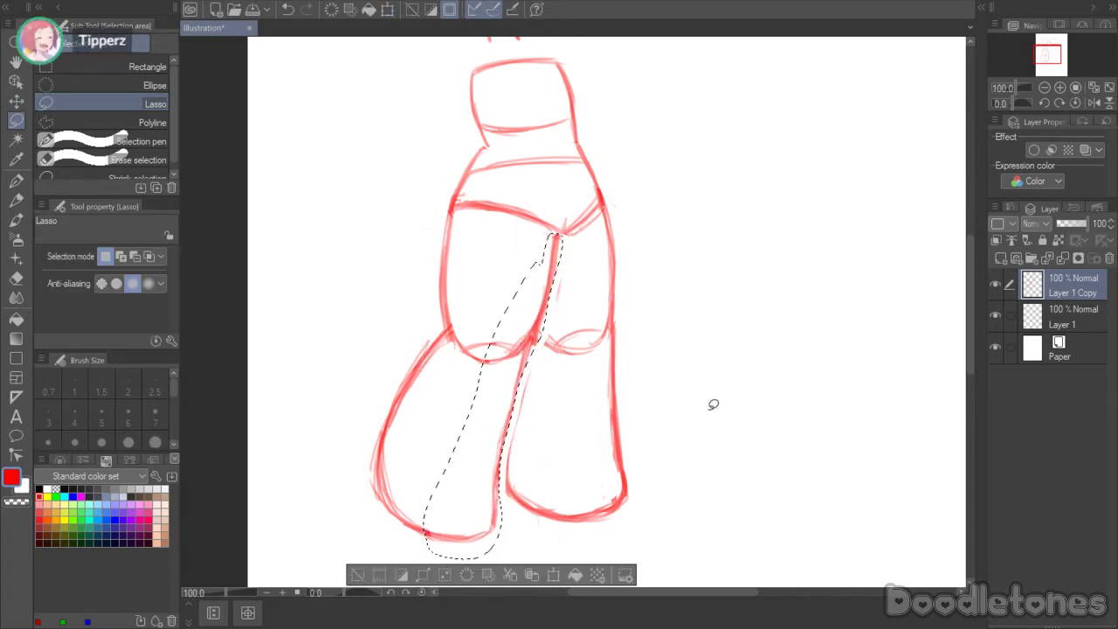
{"action": "key", "text": "ctrl+d"}
- Redraw the right lower leg's inner edge from the knee to the hem with the Opaque watercolor brush
{"action": "left_click", "coordinate": [16, 219]}
{"action": "left_click_drag", "start_coordinate": [529, 357], "coordinate": [507, 459]}
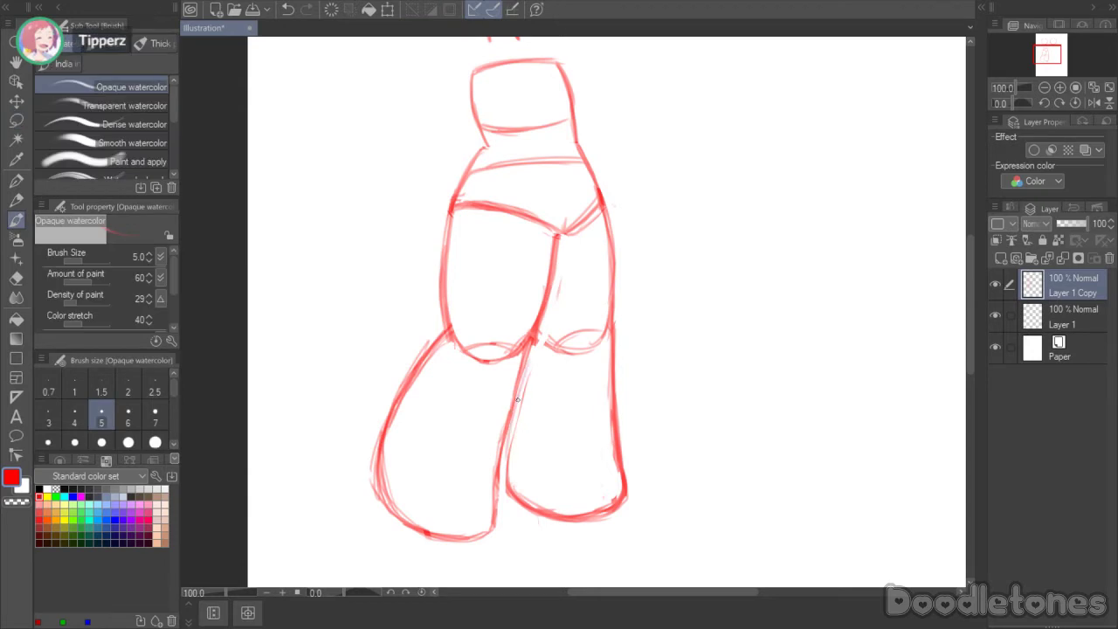
{"action": "left_click_drag", "start_coordinate": [519, 383], "coordinate": [505, 482]}
{"action": "left_click_drag", "start_coordinate": [505, 425], "coordinate": [512, 501]}
{"action": "left_click_drag", "start_coordinate": [513, 428], "coordinate": [503, 491]}
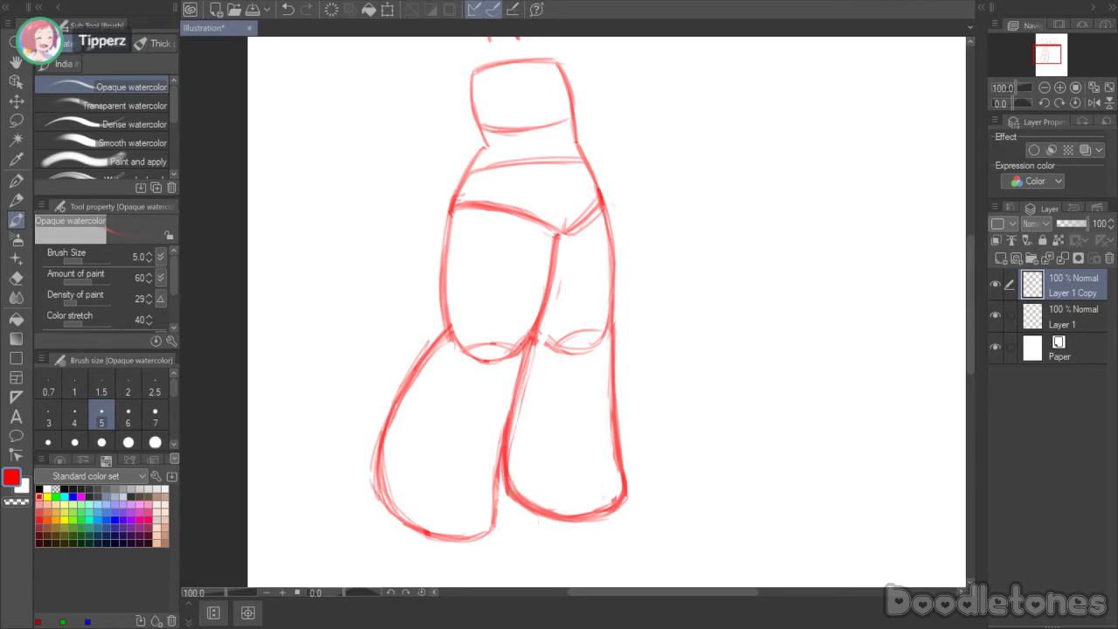
- Lasso the left lower leg, rotate it clockwise so its hem swings further outward, deselect, and redraw the right lower leg's inner edge
{"action": "left_click", "coordinate": [15, 120]}
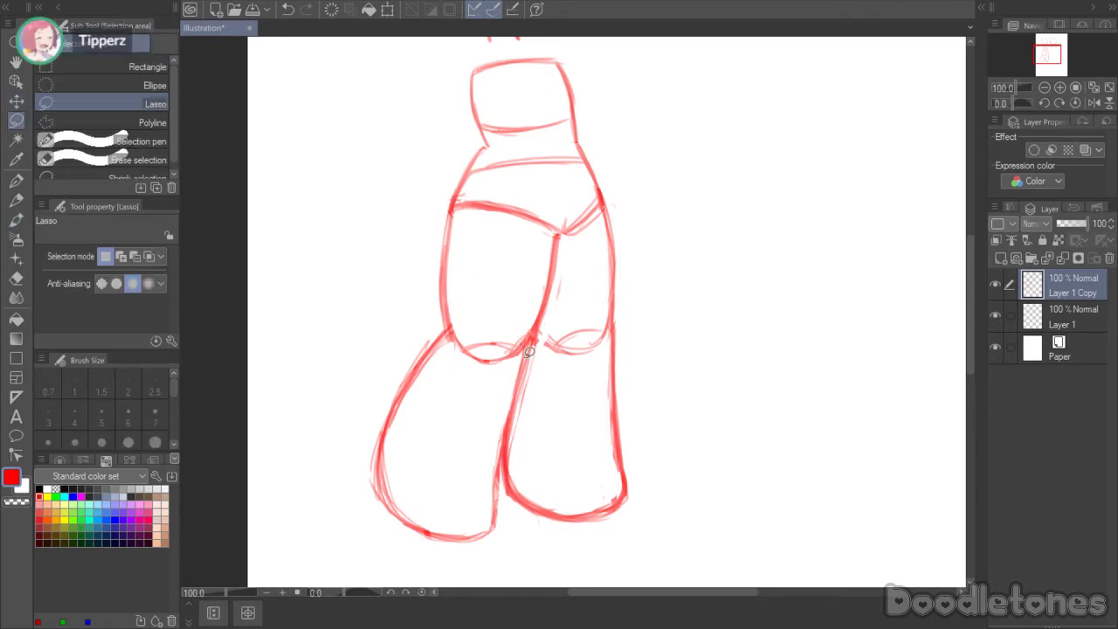
{"action": "mouse_move", "coordinate": [533, 339]}
{"action": "left_mouse_down"}
{"action": "mouse_move", "coordinate": [492, 547]}
{"action": "mouse_move", "coordinate": [384, 541]}
{"action": "mouse_move", "coordinate": [397, 369]}
{"action": "mouse_move", "coordinate": [438, 328]}
{"action": "mouse_move", "coordinate": [512, 377]}
{"action": "left_mouse_up"}
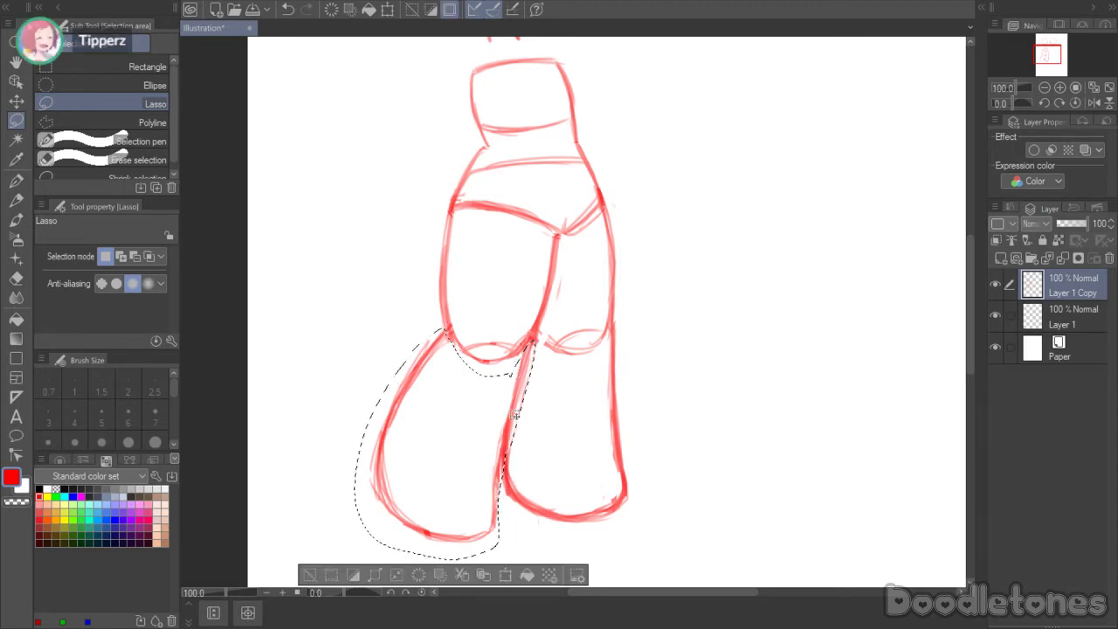
{"action": "left_click", "coordinate": [505, 575]}
{"action": "left_click_drag", "start_coordinate": [552, 444], "coordinate": [549, 459]}
{"action": "left_click_drag", "start_coordinate": [496, 426], "coordinate": [487, 413]}
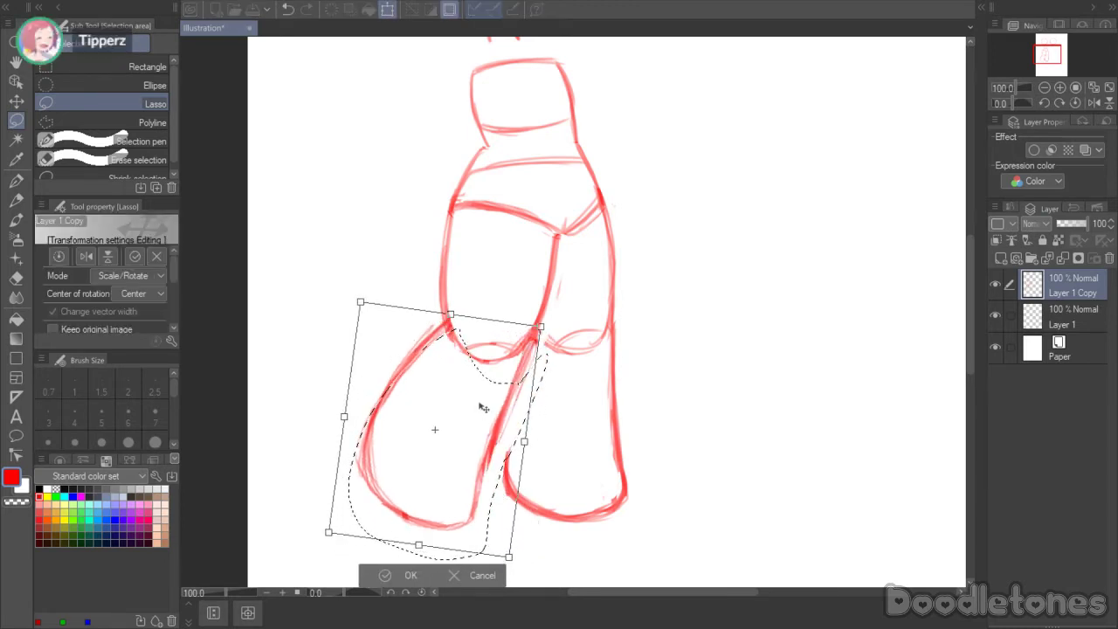
{"action": "left_click", "coordinate": [389, 574]}
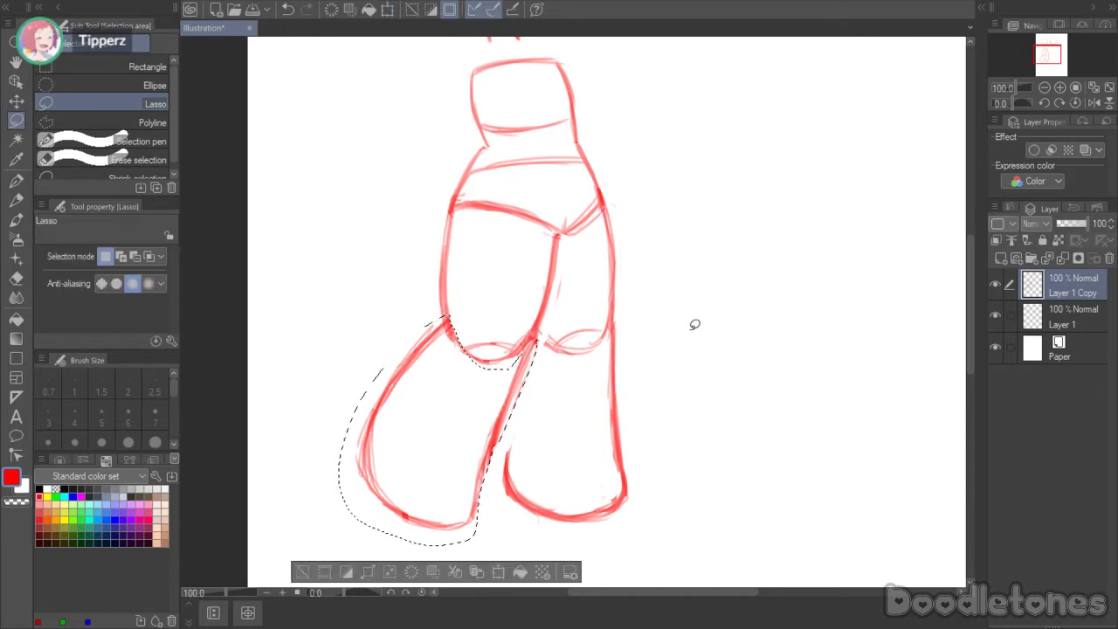
{"action": "key", "text": "ctrl+d"}
{"action": "key", "text": "b"}
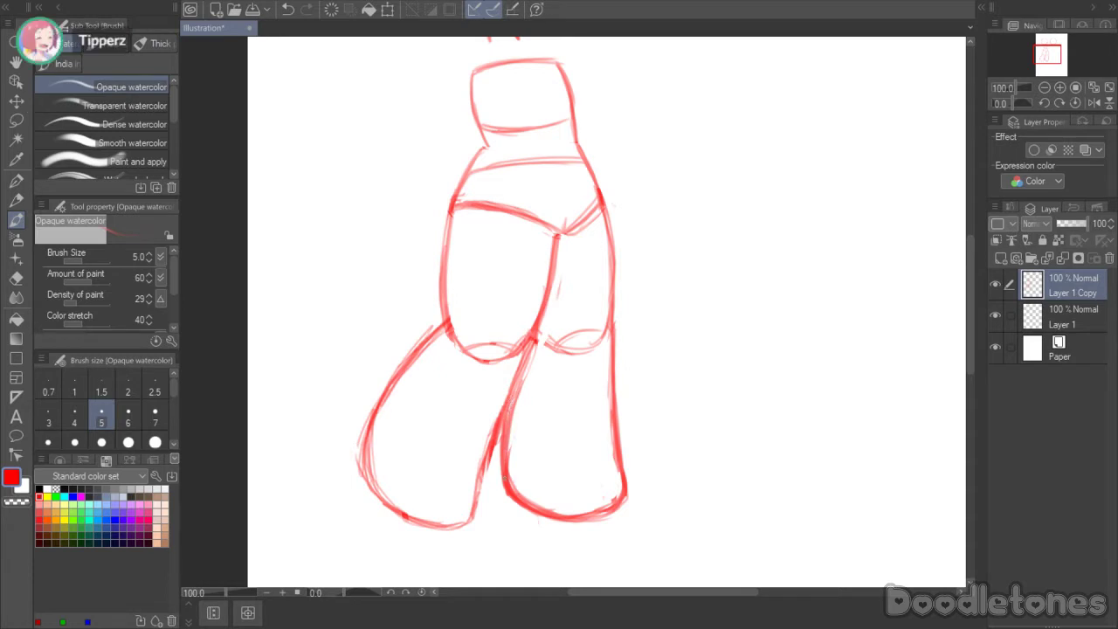
- Lasso the right lower leg with part of its thigh's outer edge and stretch the selection slightly downward
{"action": "key", "text": "m"}
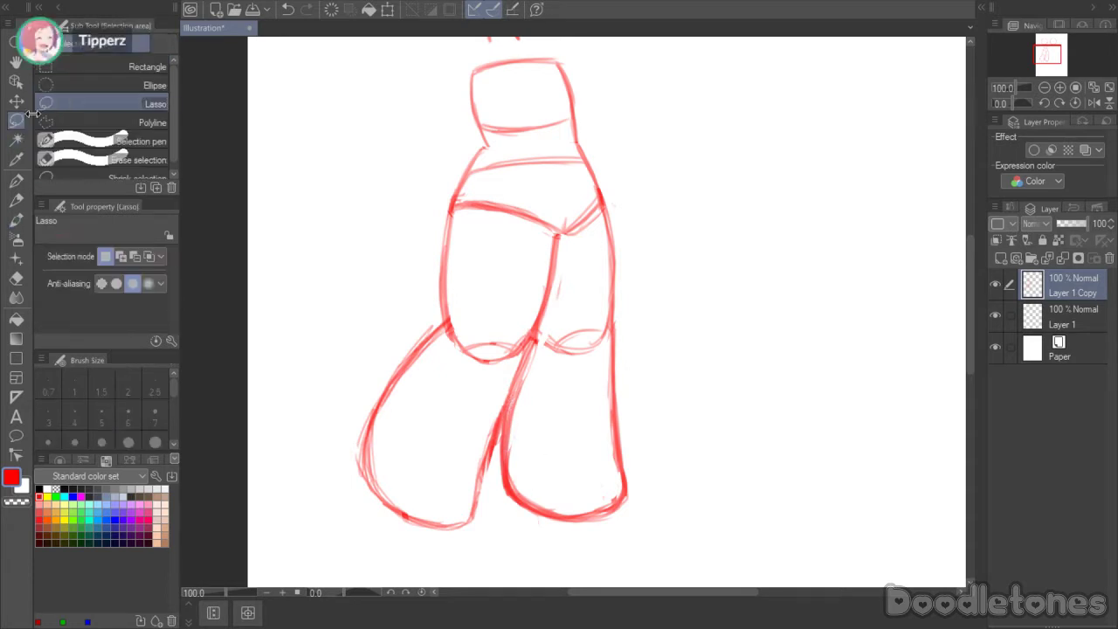
{"action": "mouse_move", "coordinate": [661, 392]}
{"action": "left_mouse_down"}
{"action": "mouse_move", "coordinate": [489, 489]}
{"action": "mouse_move", "coordinate": [569, 274]}
{"action": "mouse_move", "coordinate": [636, 256]}
{"action": "mouse_move", "coordinate": [656, 386]}
{"action": "left_mouse_up"}
{"action": "key", "text": "ctrl+t"}
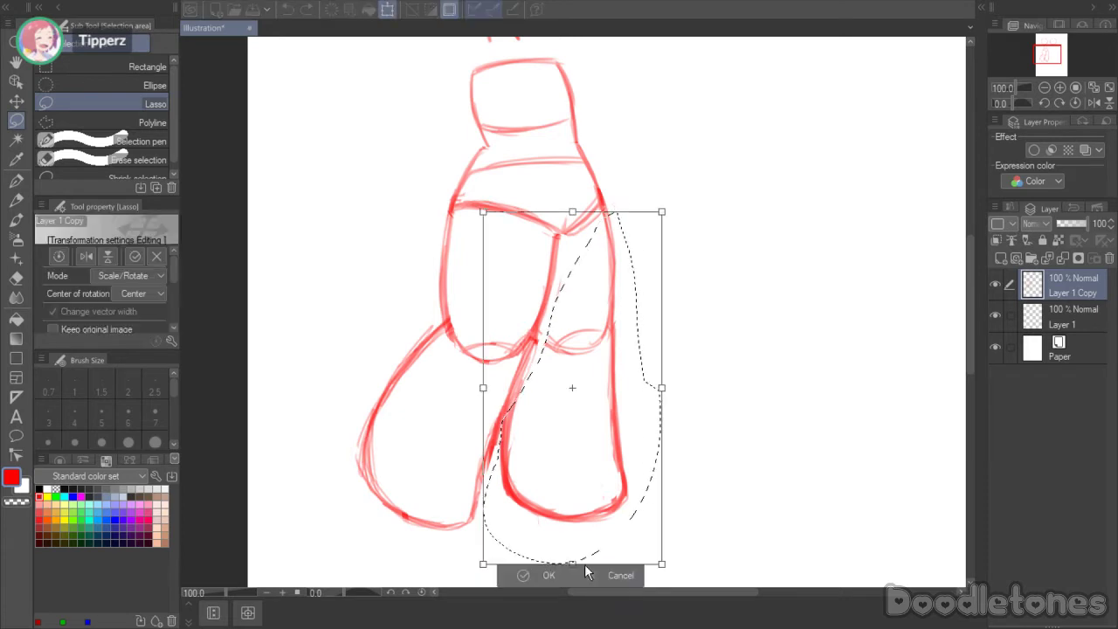
{"action": "scroll", "coordinate": [970, 352], "scroll_direction": "down", "scroll_amount": 1}
{"action": "left_click_drag", "start_coordinate": [572, 524], "coordinate": [573, 536]}
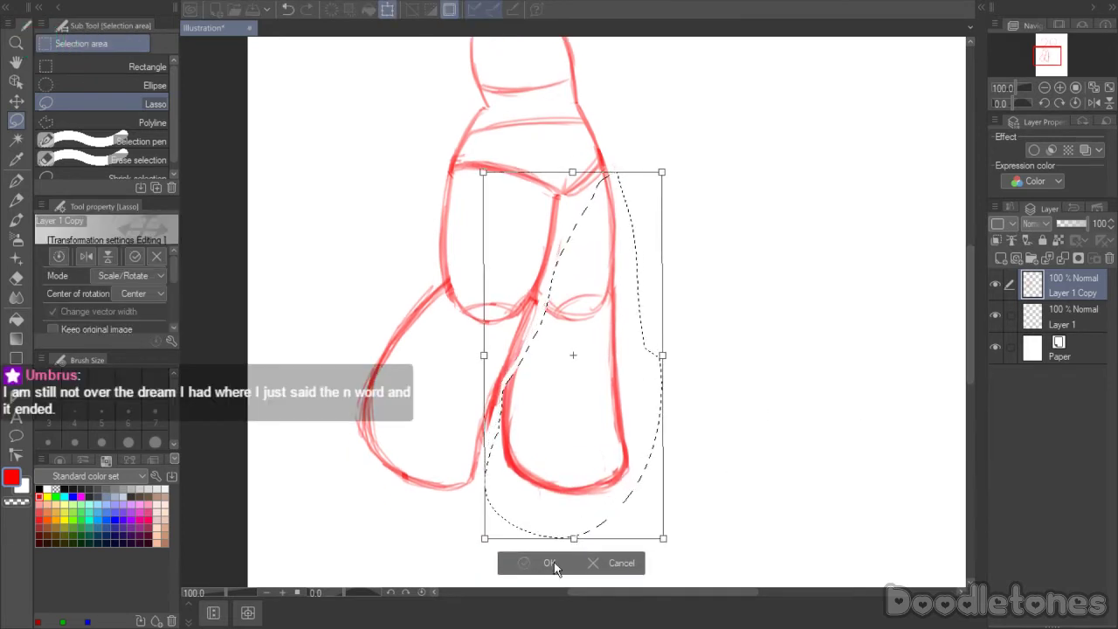
{"action": "key", "text": "Return"}
- Thicken the right lower leg's inner edge and hem curve with Opaque watercolor, and trim their outer side with the Hard eraser
{"action": "key", "text": "b"}
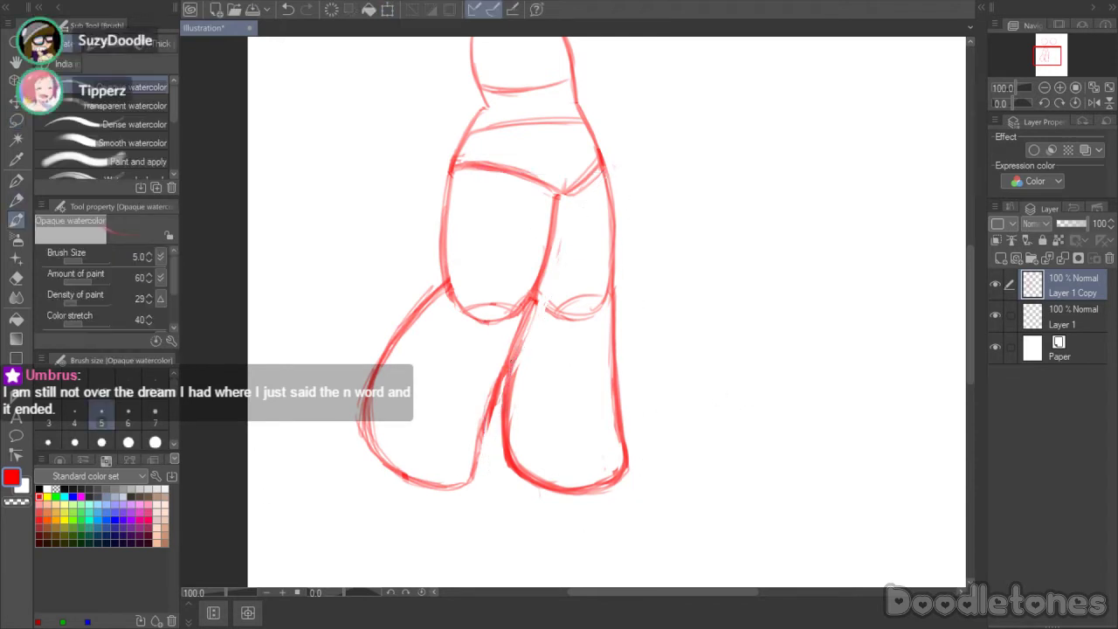
{"action": "key", "text": "e"}
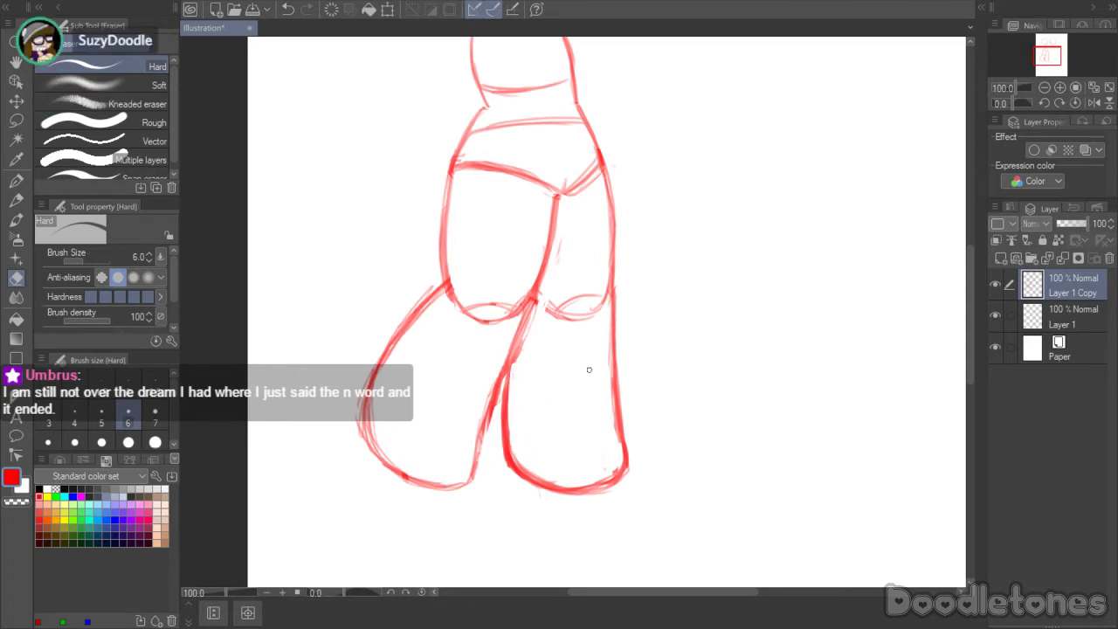
{"action": "left_click", "coordinate": [16, 222]}
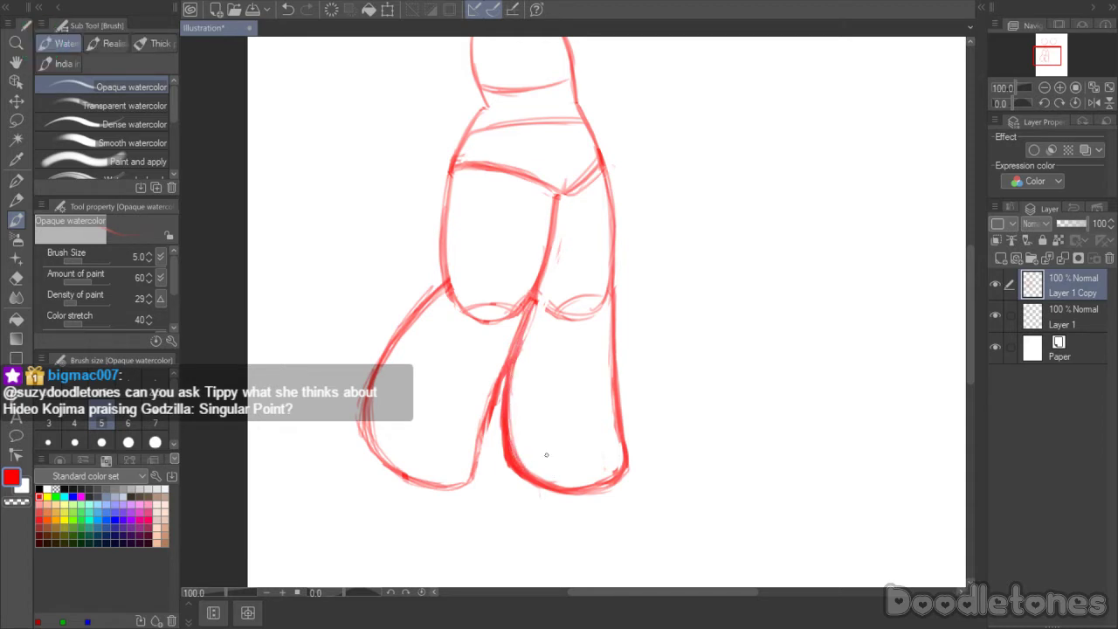
{"action": "key", "text": "e"}
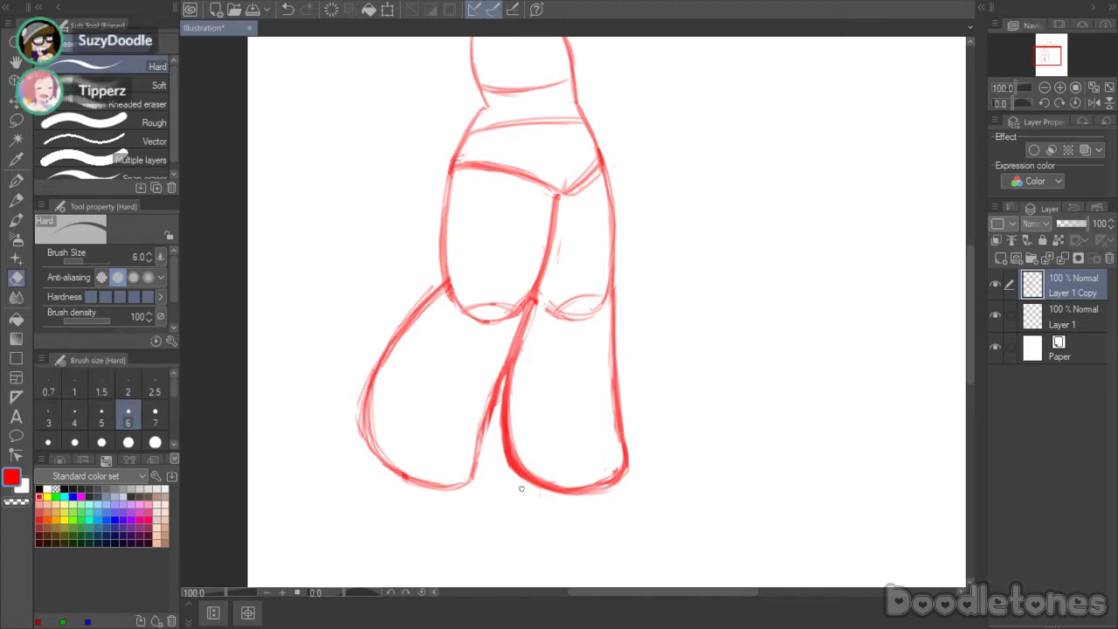
{"action": "left_click_drag", "start_coordinate": [499, 437], "coordinate": [527, 484]}
{"action": "left_click_drag", "start_coordinate": [498, 414], "coordinate": [502, 453]}
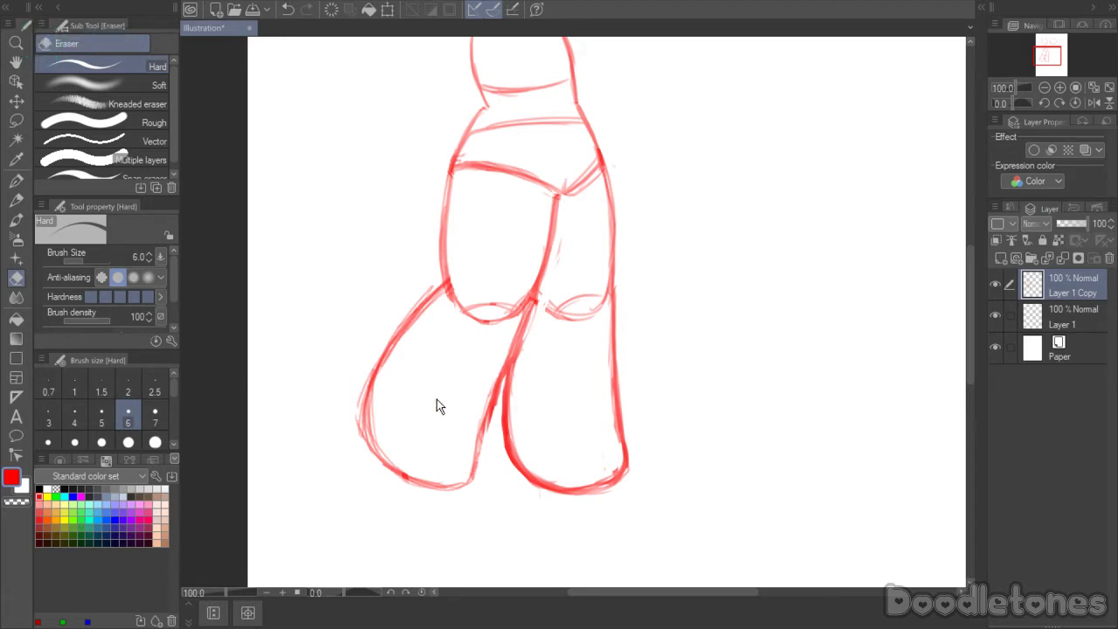
- Redraw the left lower leg's hem slightly lower with the Opaque watercolor brush
{"action": "left_click", "coordinate": [17, 120]}
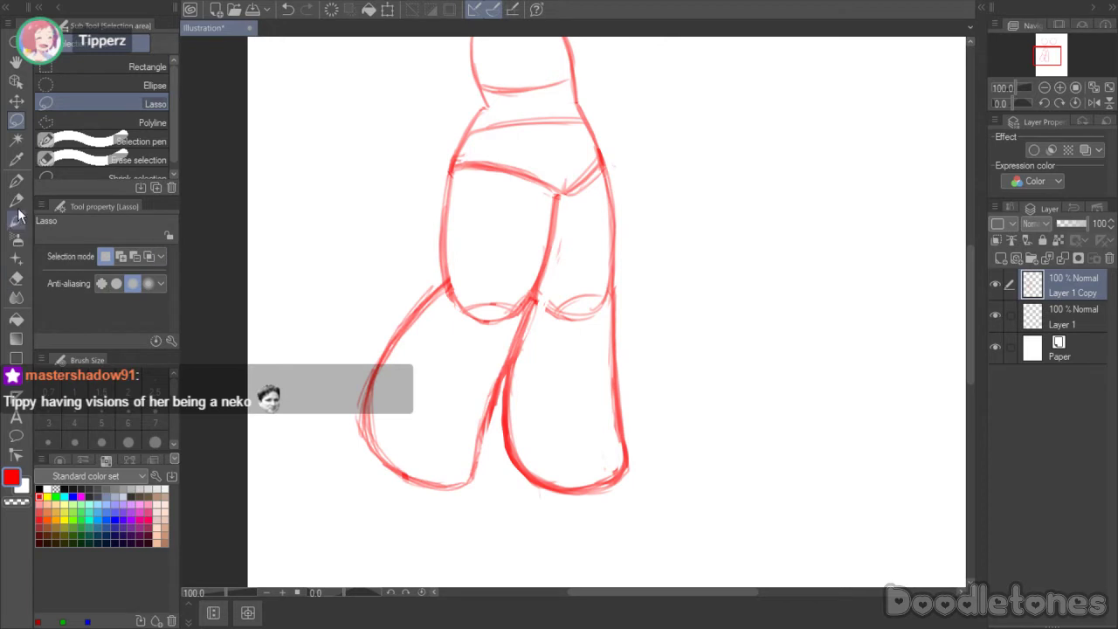
{"action": "left_click", "coordinate": [17, 220]}
{"action": "left_click_drag", "start_coordinate": [387, 457], "coordinate": [452, 499]}
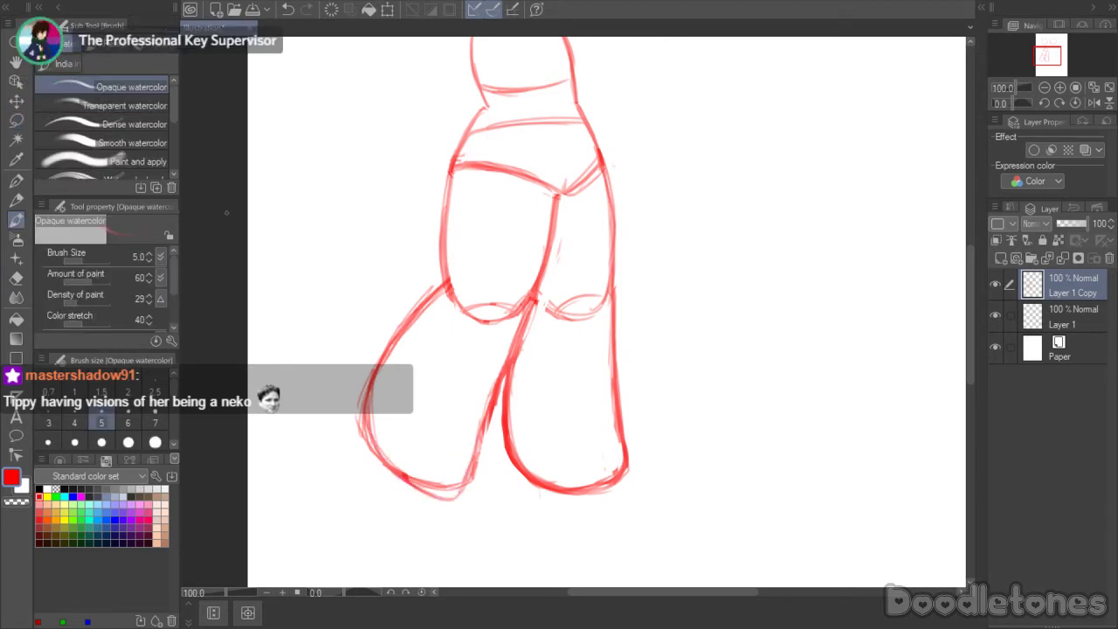
- Lasso both lower legs below the knees and delete them, keeping only the thighs
{"action": "key", "text": "m"}
{"action": "mouse_move", "coordinate": [644, 320]}
{"action": "left_mouse_down"}
{"action": "mouse_move", "coordinate": [544, 537]}
{"action": "mouse_move", "coordinate": [419, 270]}
{"action": "mouse_move", "coordinate": [511, 319]}
{"action": "mouse_move", "coordinate": [554, 320]}
{"action": "mouse_move", "coordinate": [651, 288]}
{"action": "mouse_move", "coordinate": [611, 301]}
{"action": "mouse_move", "coordinate": [578, 337]}
{"action": "mouse_move", "coordinate": [532, 308]}
{"action": "mouse_move", "coordinate": [448, 330]}
{"action": "mouse_move", "coordinate": [410, 257]}
{"action": "mouse_move", "coordinate": [689, 439]}
{"action": "mouse_move", "coordinate": [676, 270]}
{"action": "left_mouse_up"}
{"action": "key", "text": "Delete"}
{"action": "key", "text": "ctrl+z"}
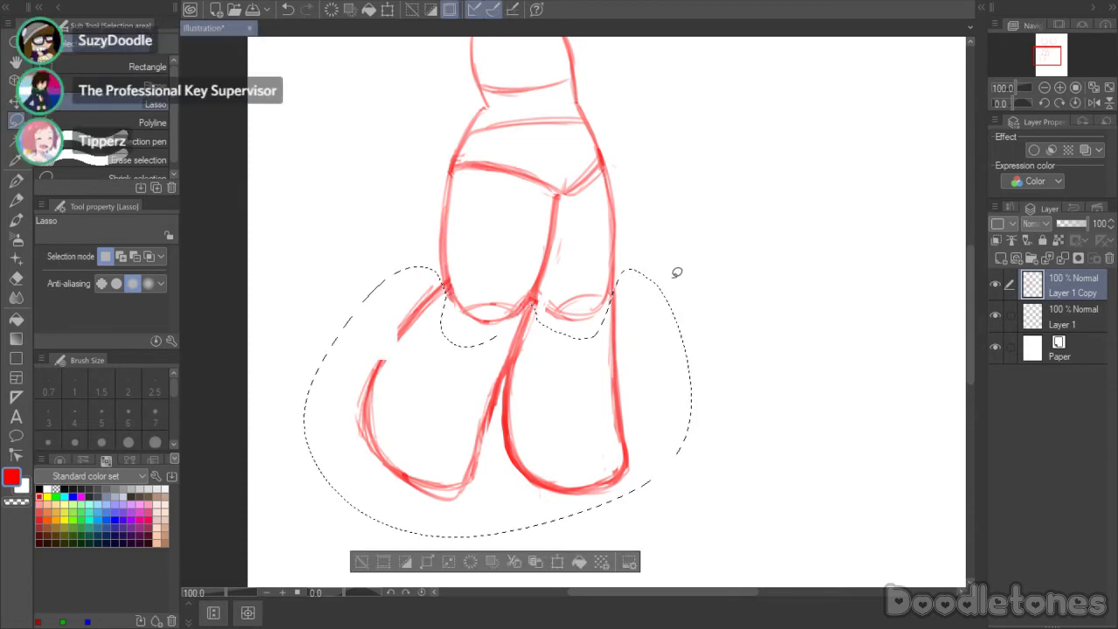
{"action": "key", "text": "Delete"}
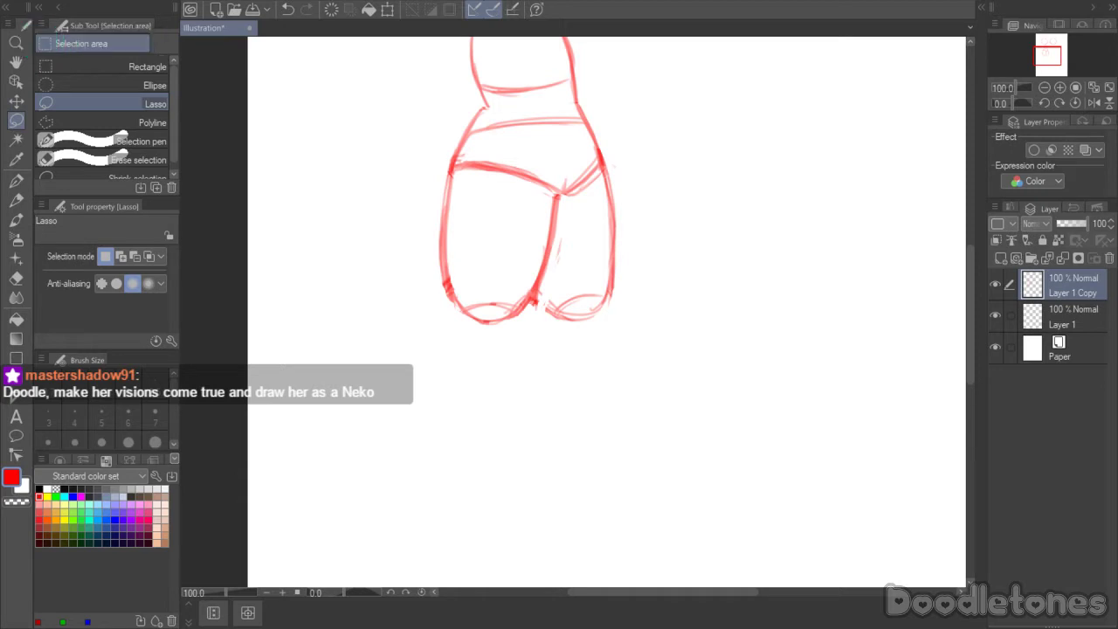
- Redraw the right thigh's rounded knee end and darken the left thigh's lower curve and inner edge with the Opaque watercolor brush
{"action": "scroll", "coordinate": [567, 139], "scroll_direction": "up", "scroll_amount": 3}
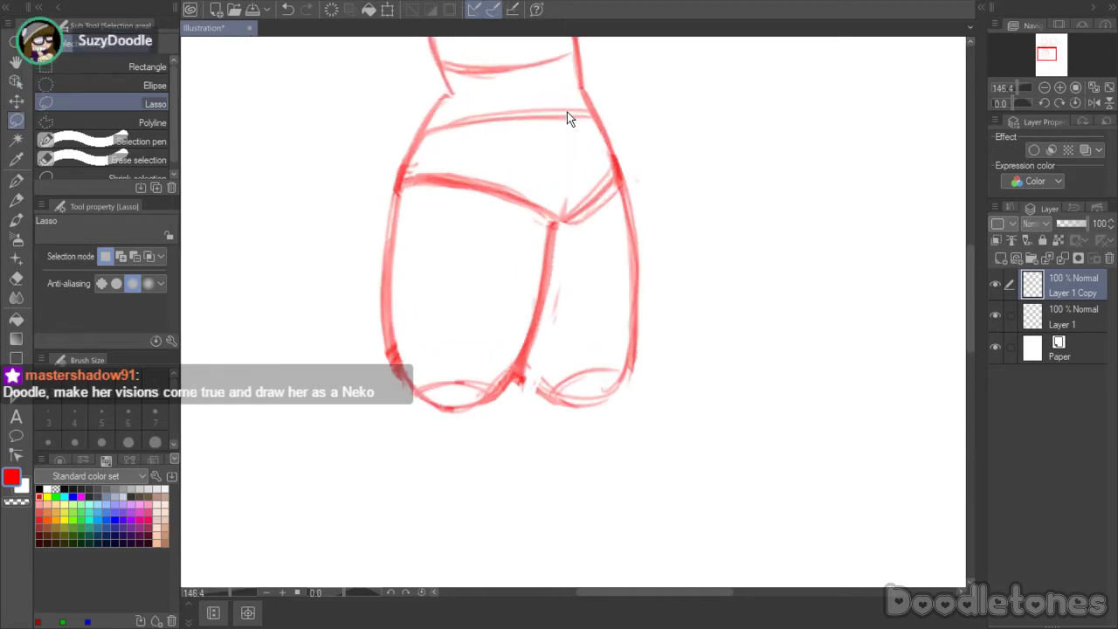
{"action": "left_click", "coordinate": [15, 222]}
{"action": "left_click_drag", "start_coordinate": [556, 195], "coordinate": [535, 306]}
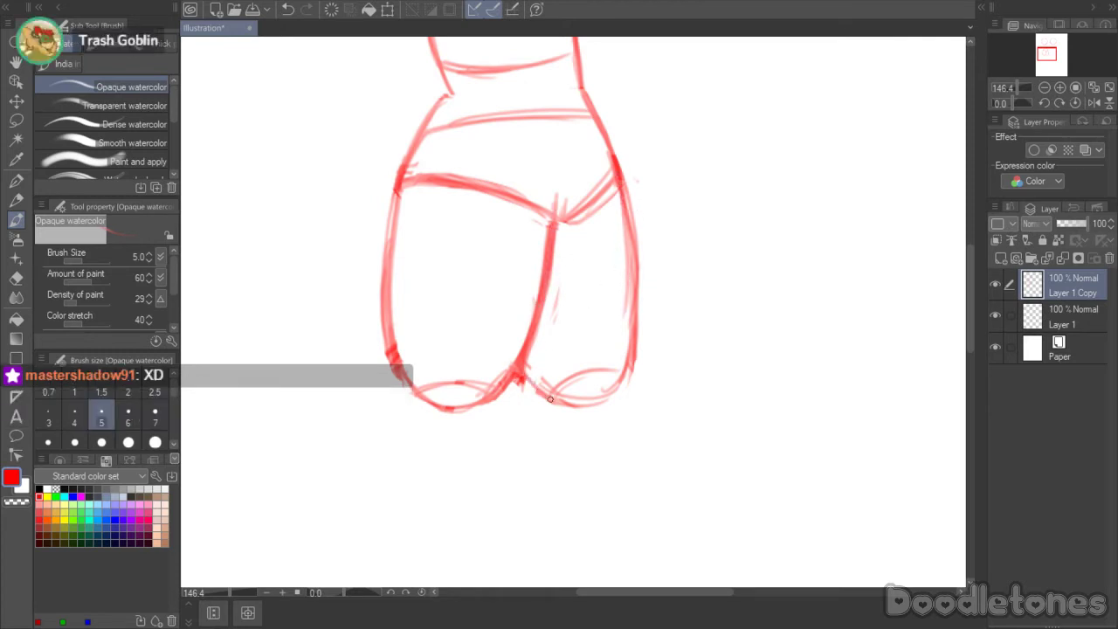
{"action": "mouse_move", "coordinate": [551, 398]}
{"action": "left_mouse_down"}
{"action": "mouse_move", "coordinate": [529, 365]}
{"action": "mouse_move", "coordinate": [604, 394]}
{"action": "mouse_move", "coordinate": [635, 339]}
{"action": "left_mouse_up"}
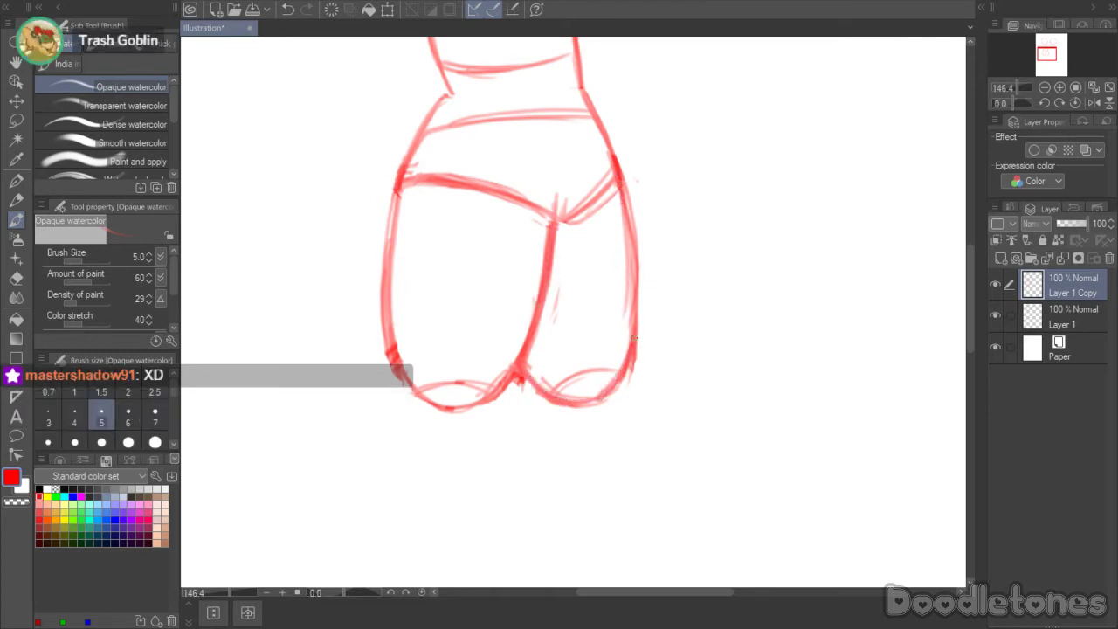
{"action": "mouse_move", "coordinate": [527, 335]}
{"action": "left_mouse_down"}
{"action": "mouse_move", "coordinate": [508, 393]}
{"action": "mouse_move", "coordinate": [516, 378]}
{"action": "mouse_move", "coordinate": [501, 395]}
{"action": "mouse_move", "coordinate": [436, 406]}
{"action": "mouse_move", "coordinate": [400, 378]}
{"action": "mouse_move", "coordinate": [489, 411]}
{"action": "mouse_move", "coordinate": [503, 384]}
{"action": "left_mouse_up"}
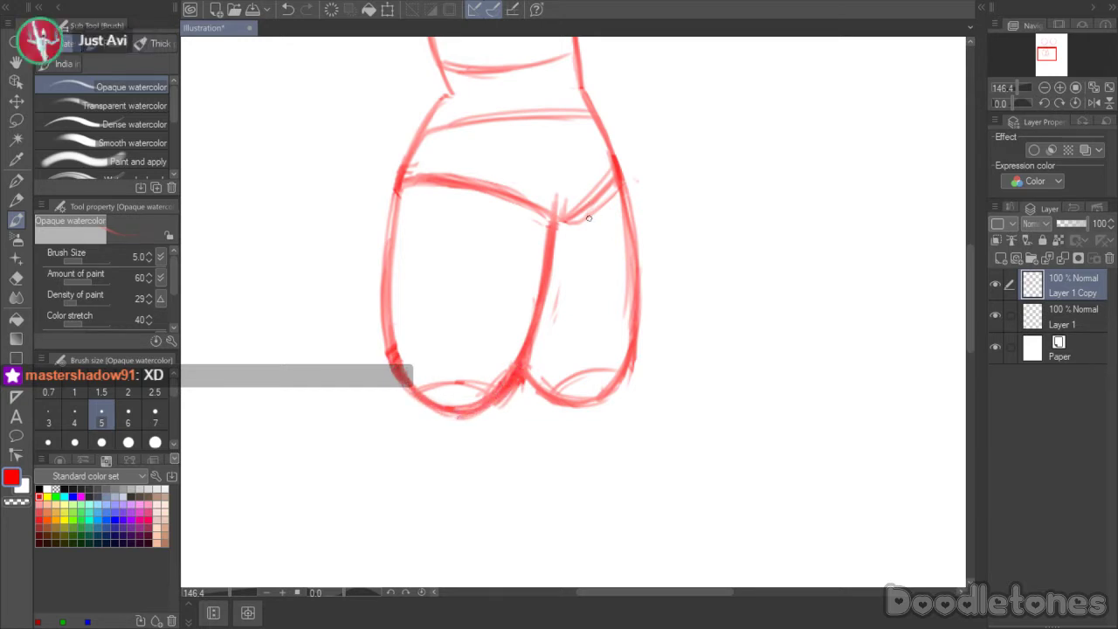
- Lasso the left thigh, taper its lower end by pulling both bottom corners inward, and stretch it slightly downward
{"action": "scroll", "coordinate": [781, 211], "scroll_direction": "down", "scroll_amount": 2}
{"action": "scroll", "coordinate": [781, 213], "scroll_direction": "down", "scroll_amount": 1}
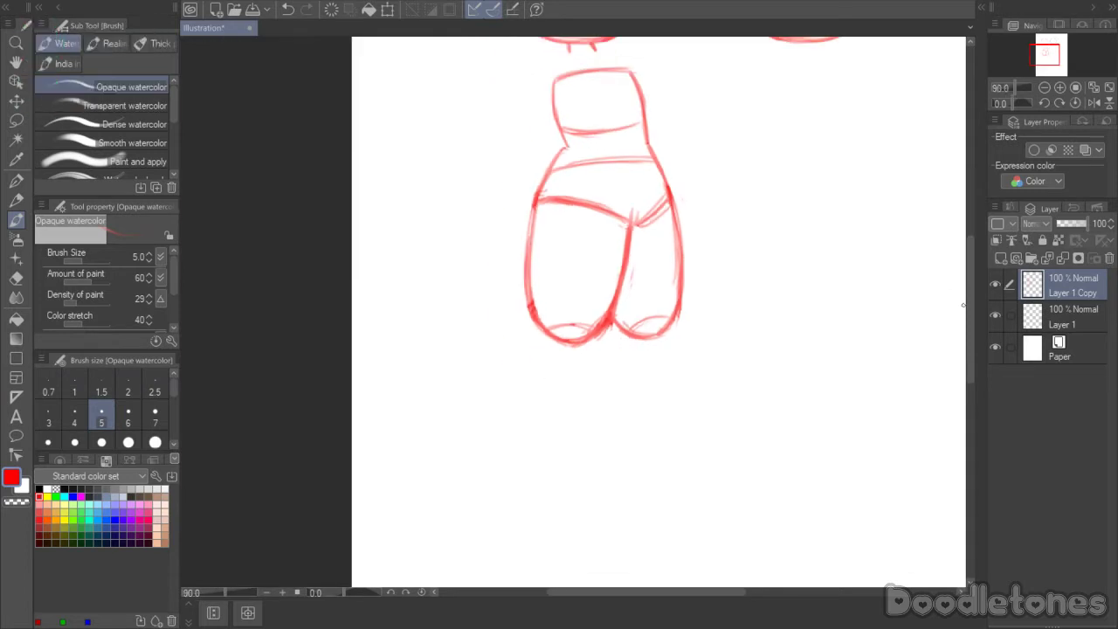
{"action": "left_click_drag", "start_coordinate": [969, 304], "coordinate": [969, 260]}
{"action": "key", "text": "m"}
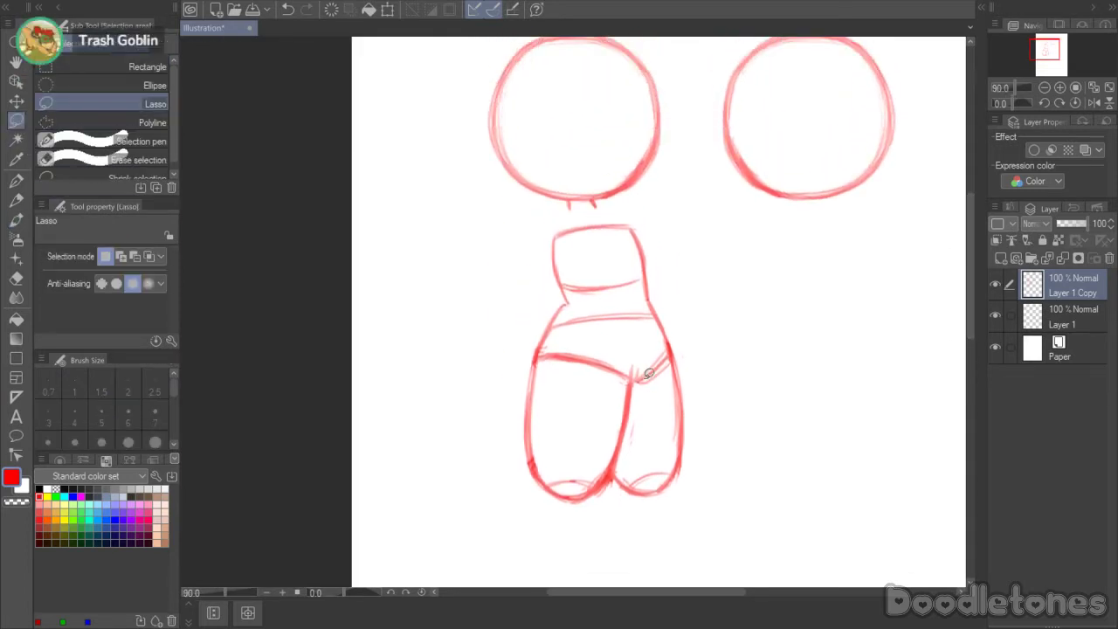
{"action": "mouse_move", "coordinate": [637, 394]}
{"action": "left_mouse_down"}
{"action": "mouse_move", "coordinate": [610, 481]}
{"action": "mouse_move", "coordinate": [541, 519]}
{"action": "mouse_move", "coordinate": [534, 365]}
{"action": "left_mouse_up"}
{"action": "mouse_move", "coordinate": [505, 401]}
{"action": "left_mouse_down"}
{"action": "mouse_move", "coordinate": [529, 358]}
{"action": "mouse_move", "coordinate": [609, 364]}
{"action": "mouse_move", "coordinate": [642, 384]}
{"action": "mouse_move", "coordinate": [617, 463]}
{"action": "mouse_move", "coordinate": [519, 452]}
{"action": "mouse_move", "coordinate": [510, 409]}
{"action": "left_mouse_up"}
{"action": "left_click", "coordinate": [617, 551]}
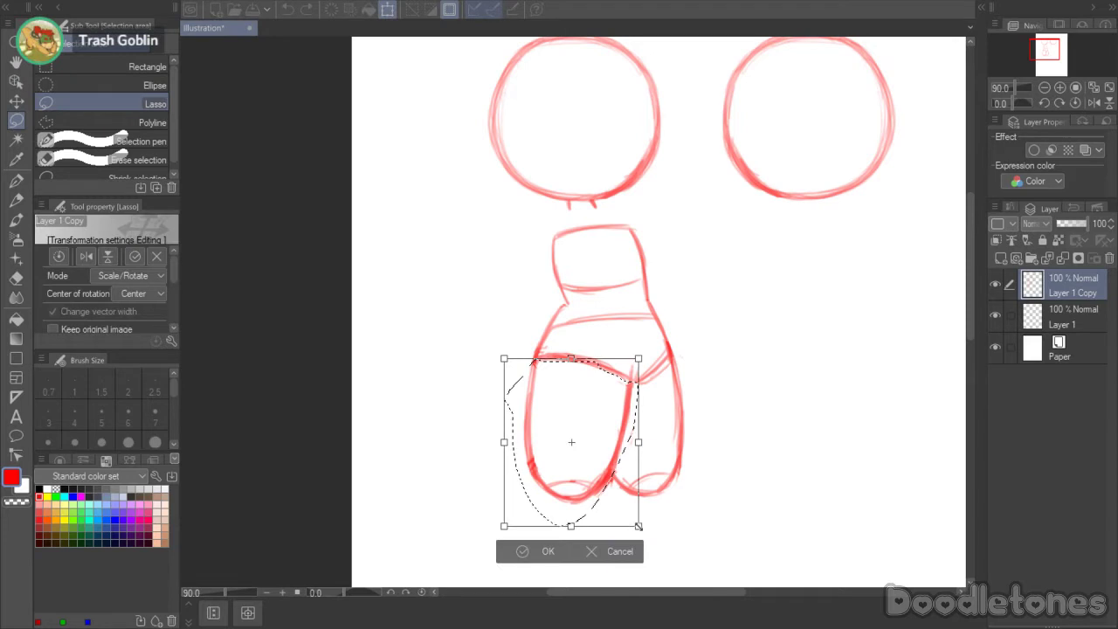
{"action": "left_click_drag", "start_coordinate": [639, 526], "coordinate": [623, 522]}
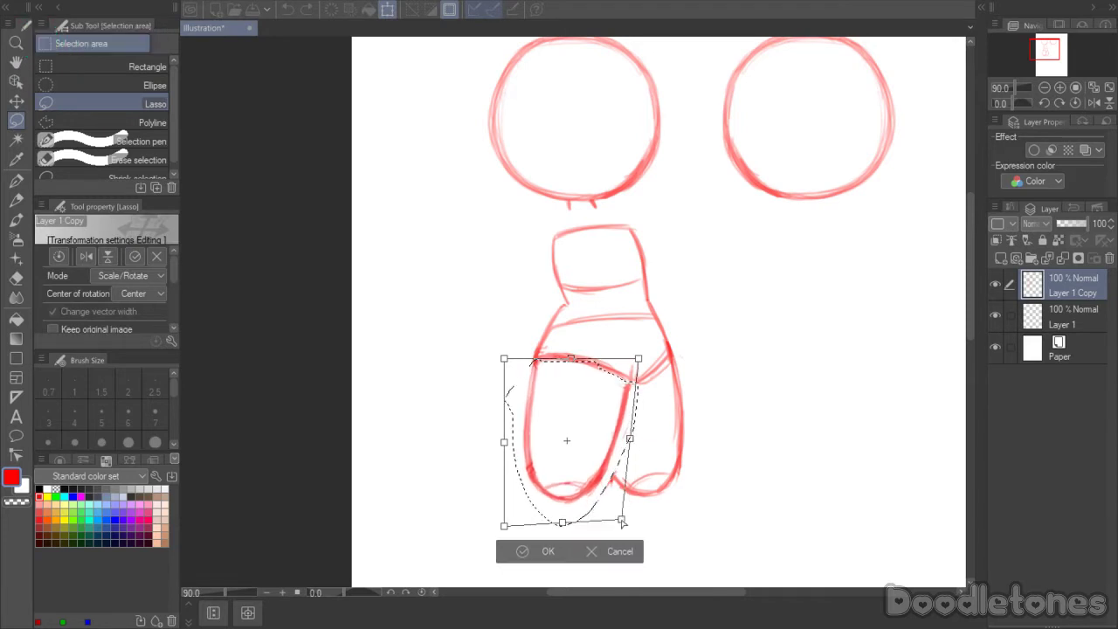
{"action": "left_click_drag", "start_coordinate": [504, 526], "coordinate": [515, 520]}
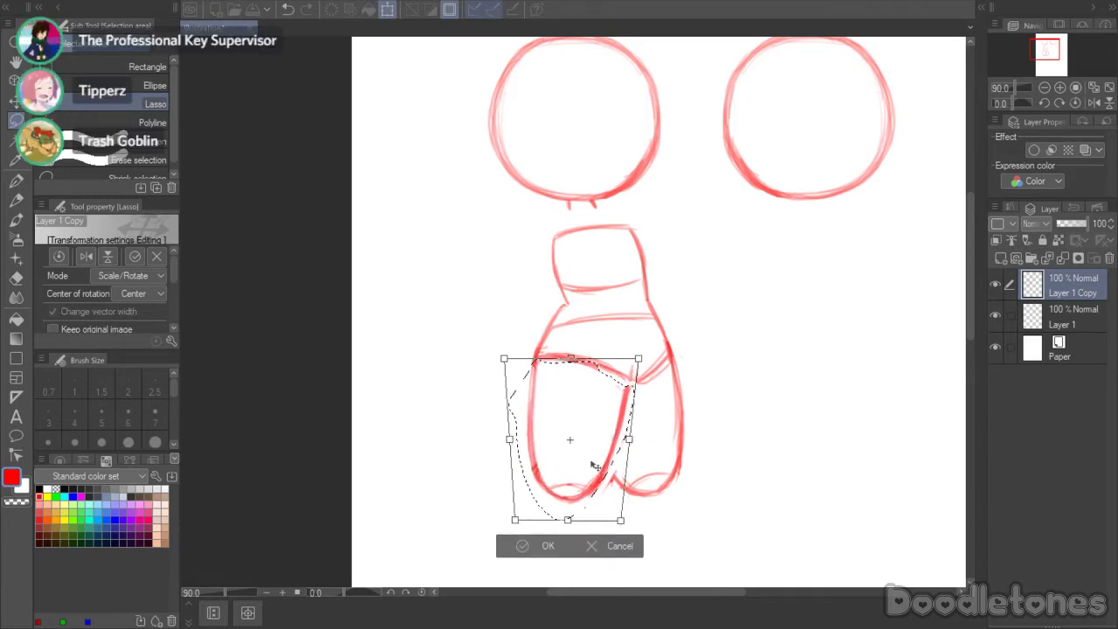
{"action": "left_click_drag", "start_coordinate": [608, 421], "coordinate": [602, 420]}
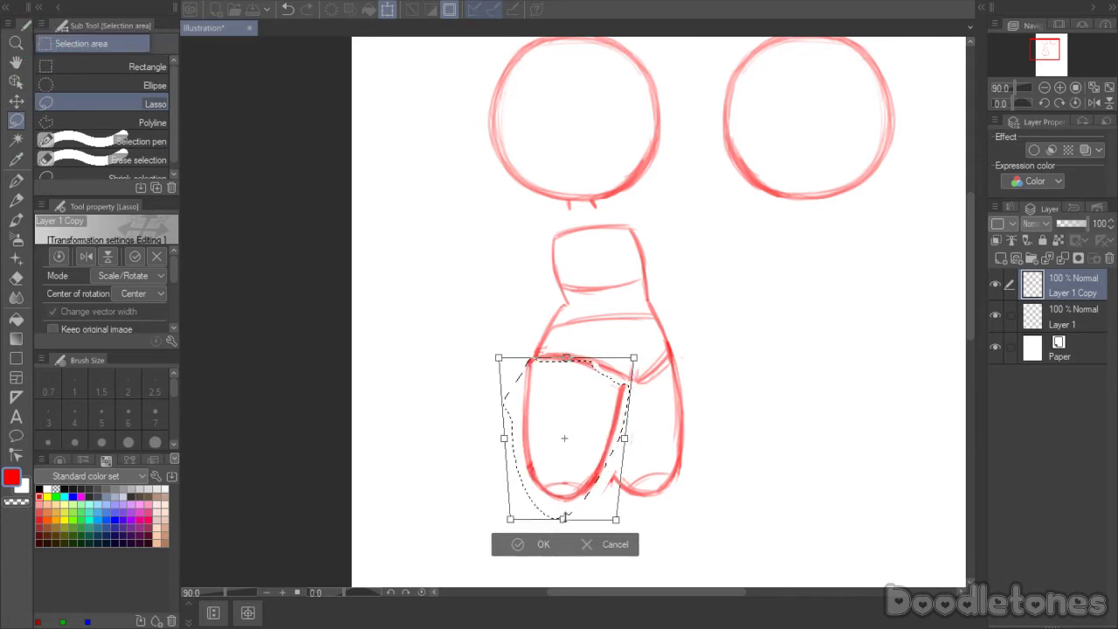
{"action": "left_click_drag", "start_coordinate": [565, 517], "coordinate": [567, 527]}
{"action": "left_click_drag", "start_coordinate": [588, 465], "coordinate": [590, 466]}
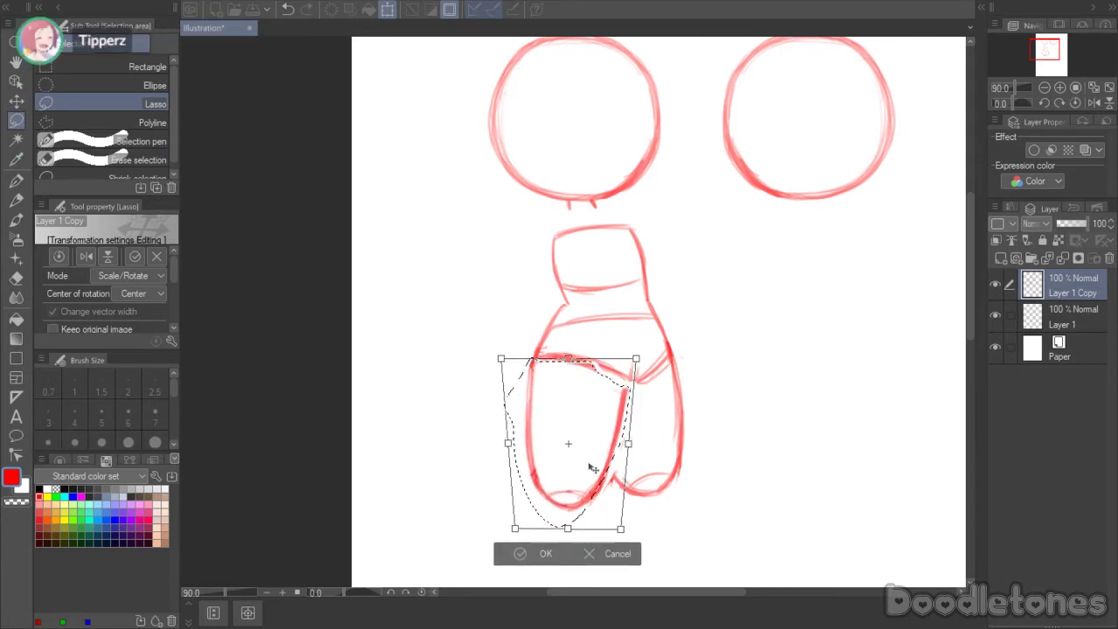
{"action": "key", "text": "Return"}
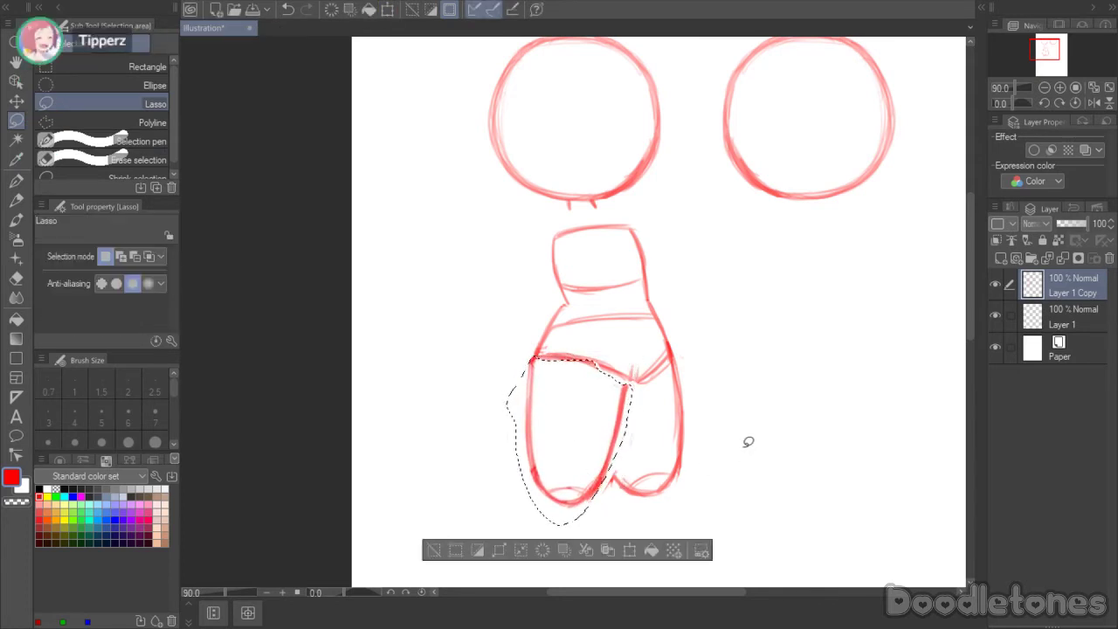
- Lasso the right thigh, pull its inner bottom corner slightly inward to narrow the knee, and deselect
{"action": "mouse_move", "coordinate": [711, 425]}
{"action": "left_mouse_down"}
{"action": "mouse_move", "coordinate": [686, 486]}
{"action": "mouse_move", "coordinate": [618, 455]}
{"action": "left_mouse_up"}
{"action": "left_click_drag", "start_coordinate": [653, 379], "coordinate": [674, 360]}
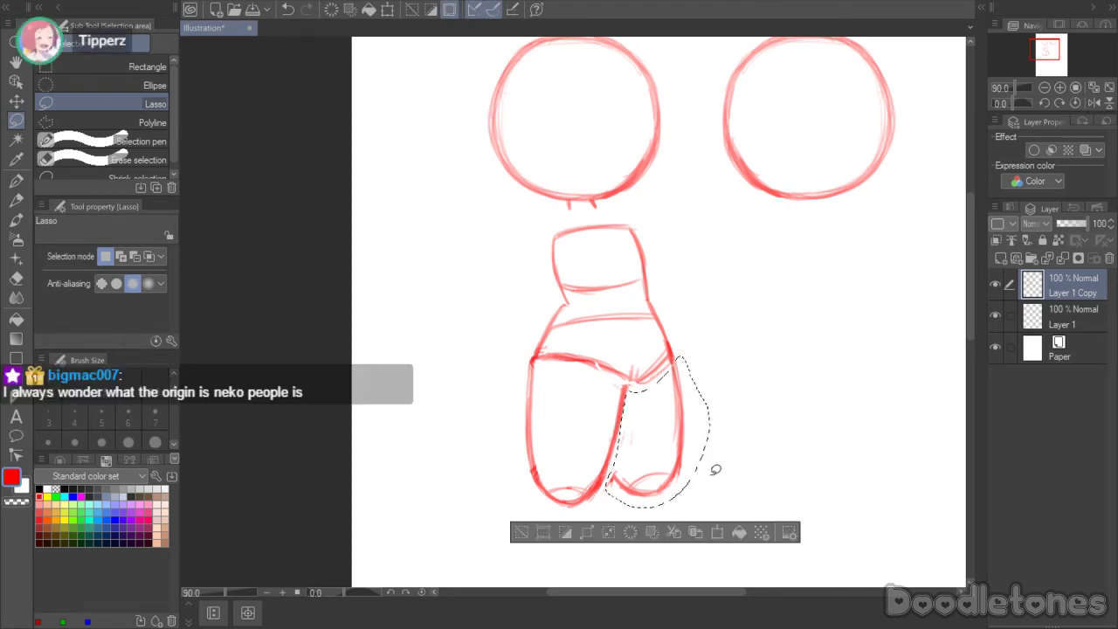
{"action": "left_click", "coordinate": [714, 529]}
{"action": "left_click_drag", "start_coordinate": [612, 509], "coordinate": [615, 507]}
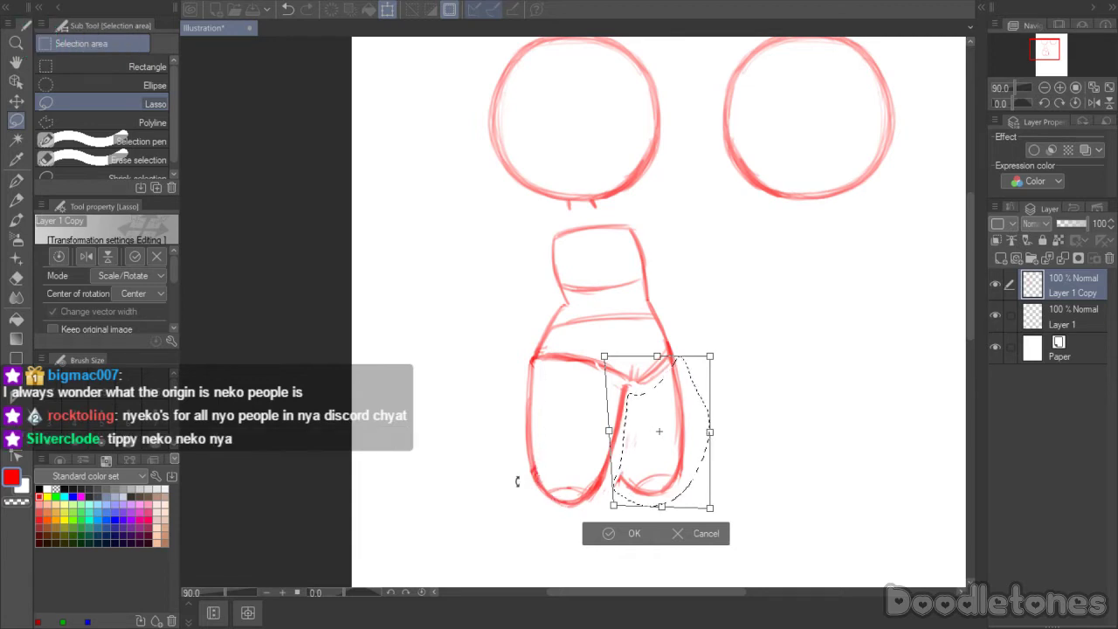
{"action": "left_click", "coordinate": [598, 536]}
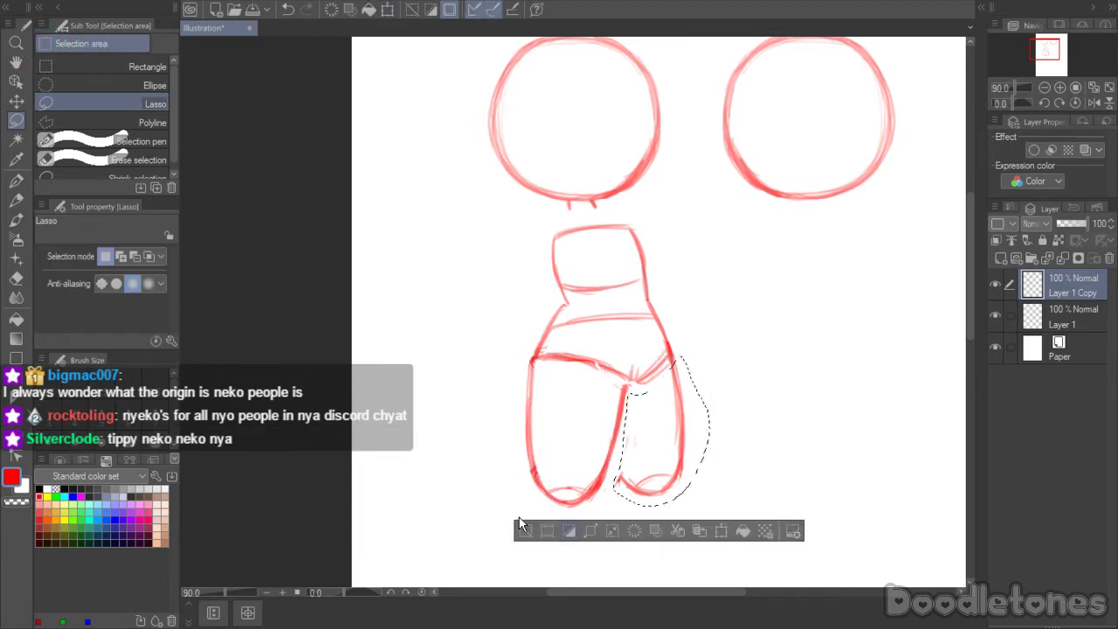
{"action": "key", "text": "ctrl+d"}
- Reconnect the right knee to the left thigh, darken the left thigh's outer edge, and clean up the hip corner with the Hard eraser
{"action": "key", "text": "b"}
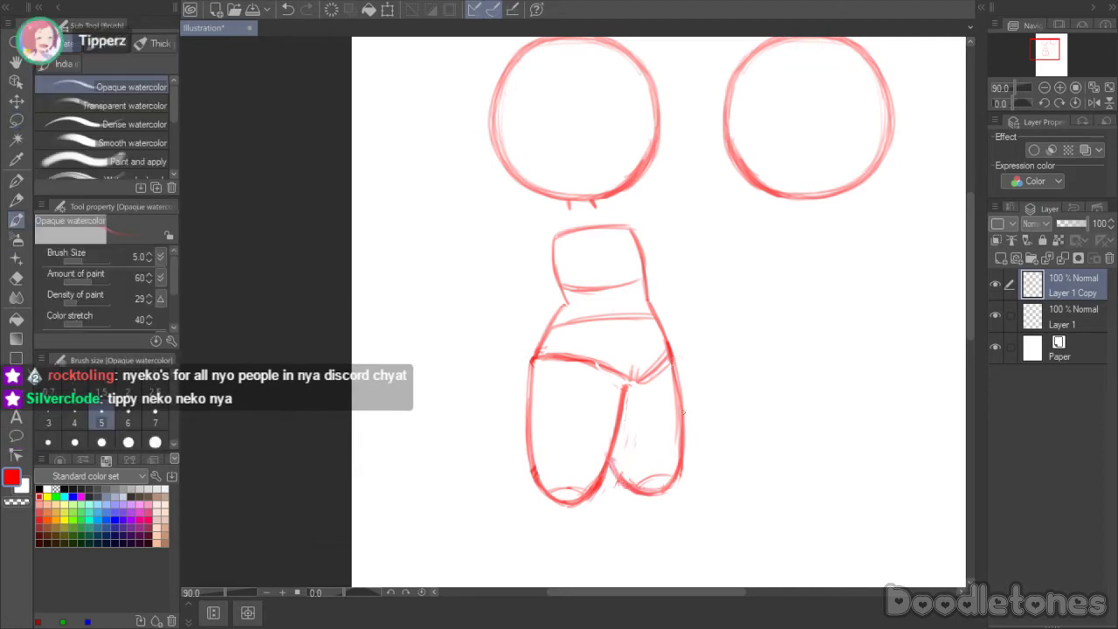
{"action": "left_click_drag", "start_coordinate": [540, 350], "coordinate": [532, 411]}
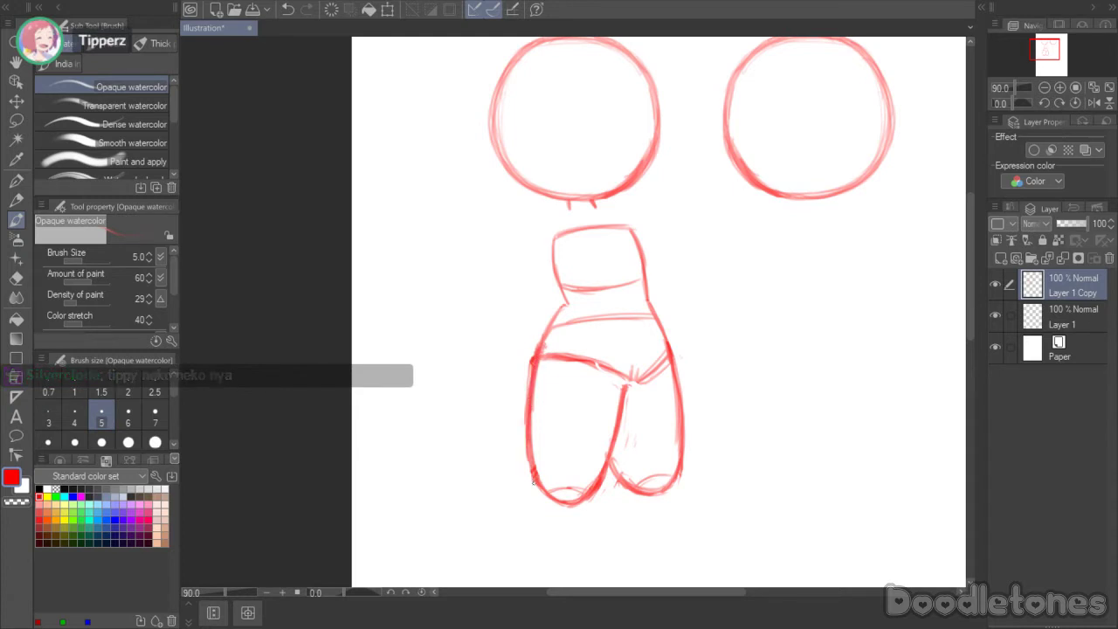
{"action": "left_click", "coordinate": [17, 276]}
{"action": "left_click_drag", "start_coordinate": [532, 345], "coordinate": [528, 377]}
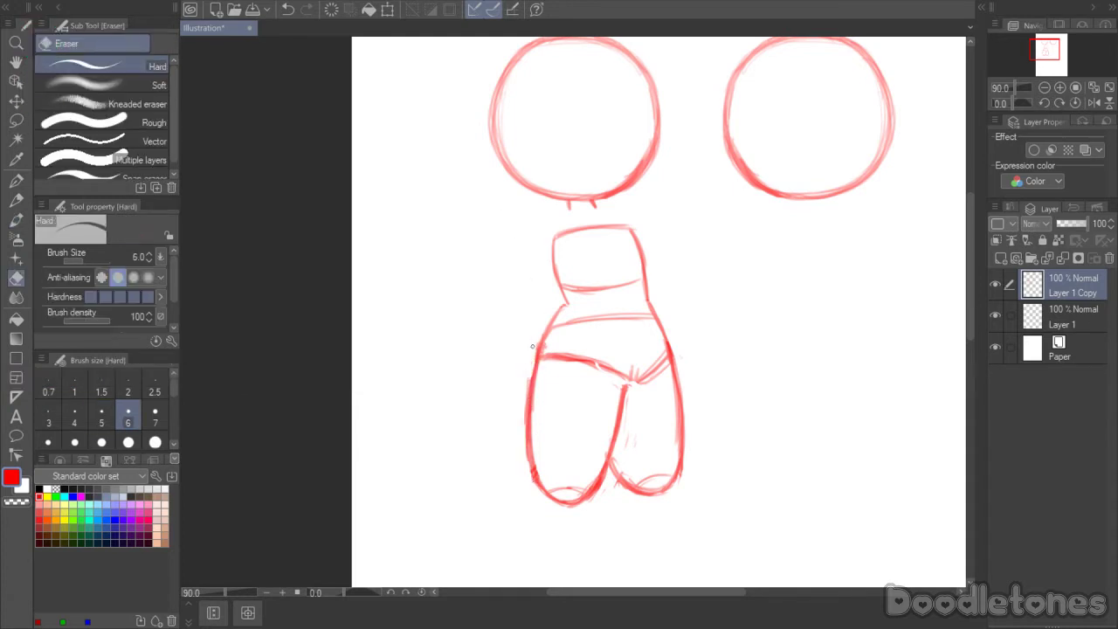
- Darken the right knee's lower inner curve and extend the line between the thighs up to the crotch crease with the Opaque watercolor brush
{"action": "left_click", "coordinate": [16, 219]}
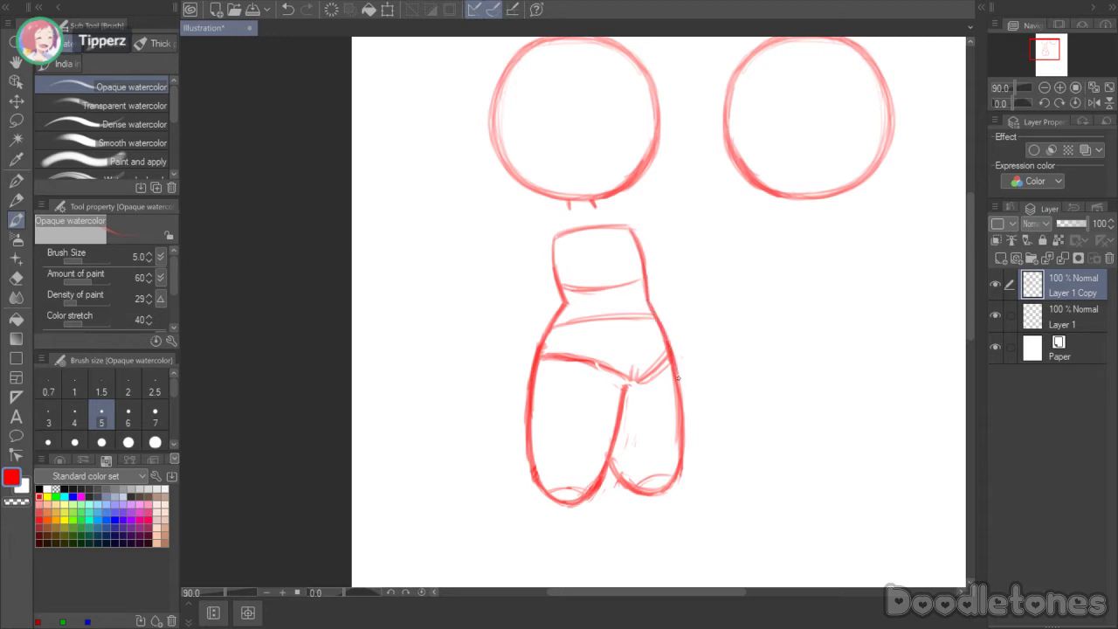
{"action": "left_click_drag", "start_coordinate": [969, 276], "coordinate": [969, 306]}
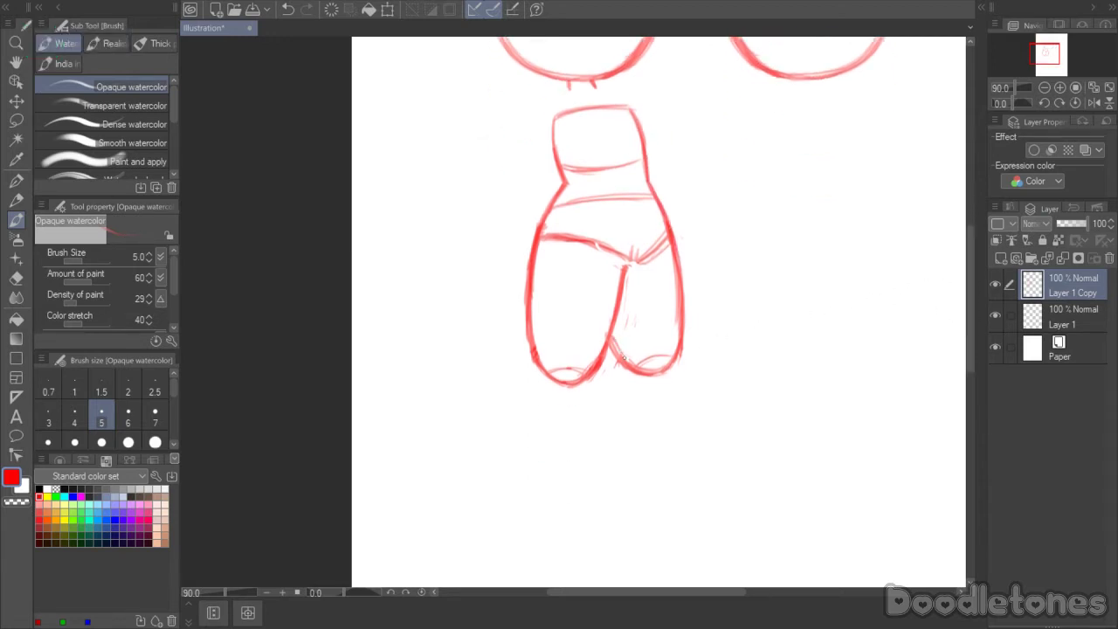
{"action": "left_click_drag", "start_coordinate": [613, 343], "coordinate": [636, 363]}
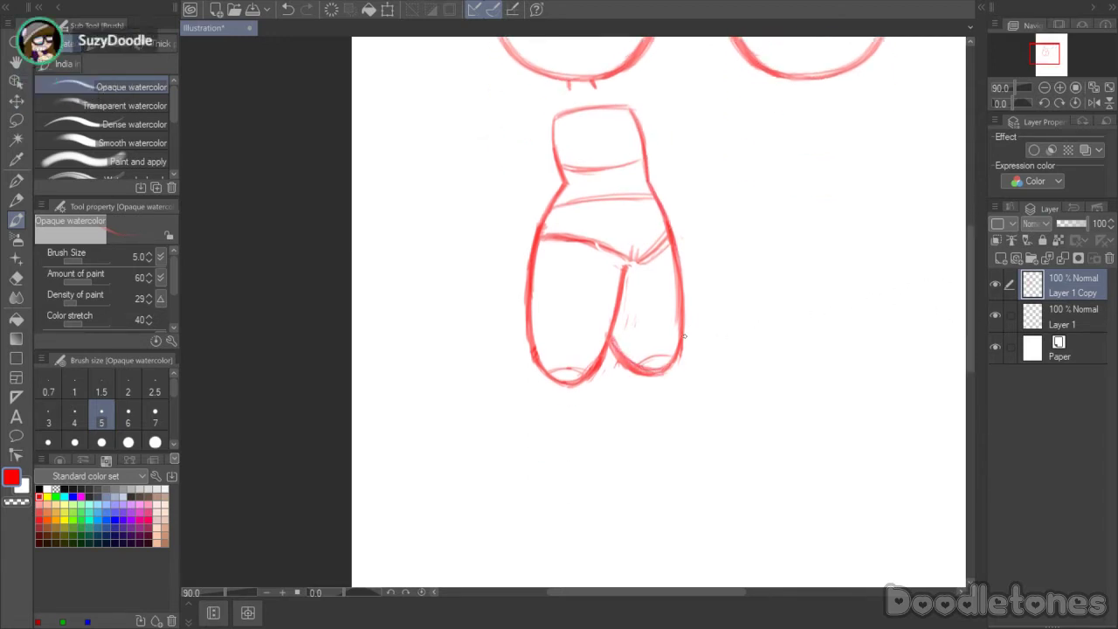
{"action": "mouse_move", "coordinate": [626, 273]}
{"action": "left_mouse_down"}
{"action": "mouse_move", "coordinate": [604, 363]}
{"action": "mouse_move", "coordinate": [600, 356]}
{"action": "left_mouse_up"}
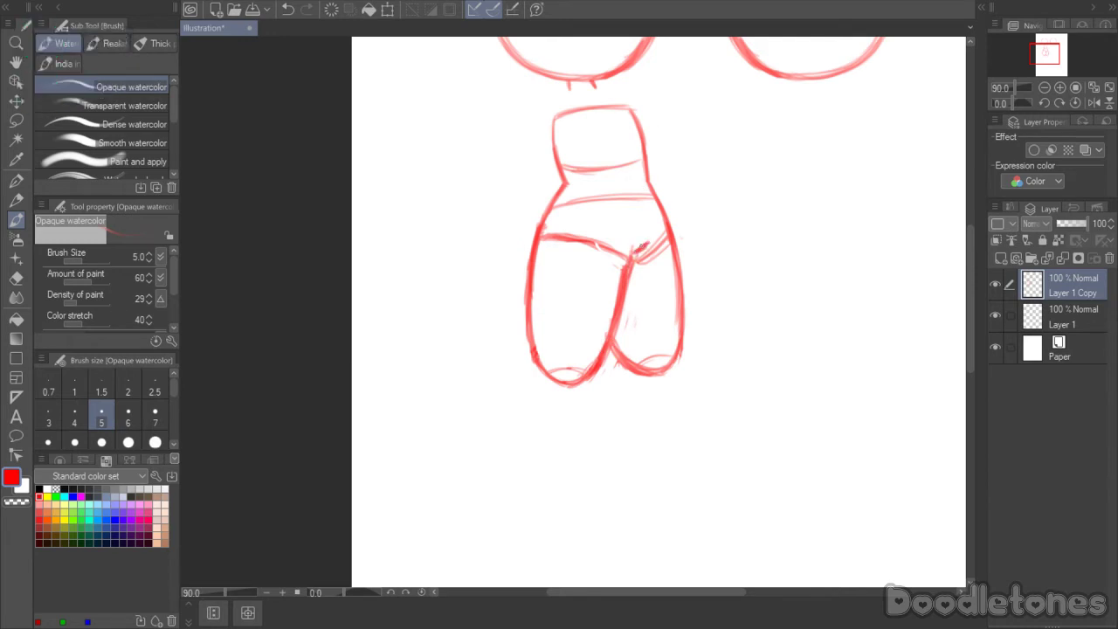
{"action": "left_click_drag", "start_coordinate": [633, 255], "coordinate": [647, 244]}
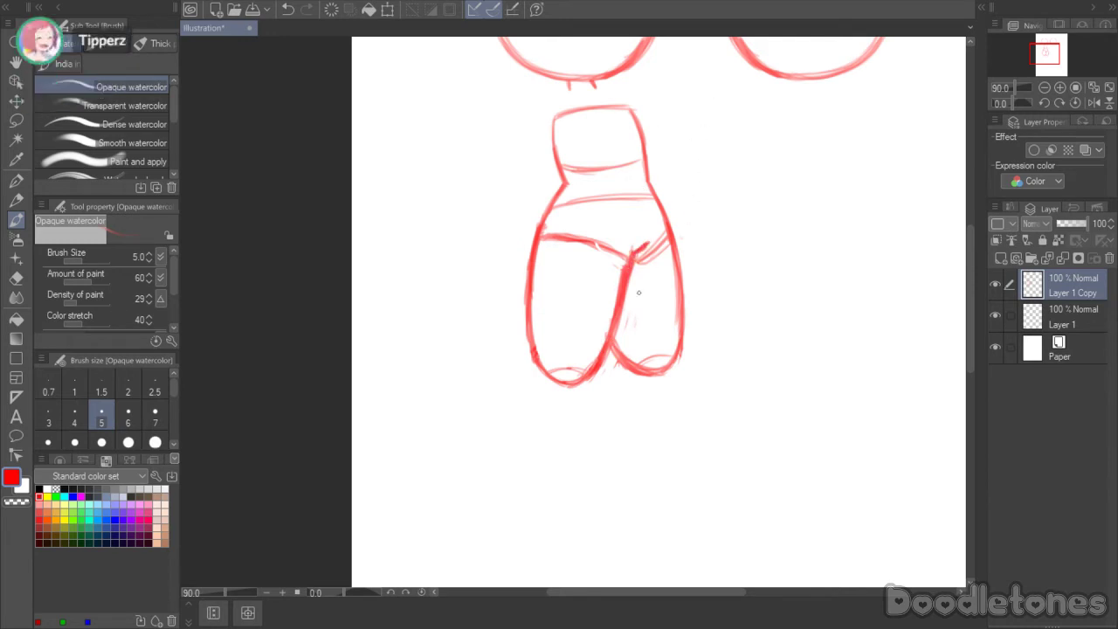
{"action": "mouse_move", "coordinate": [545, 371]}
{"action": "left_mouse_down"}
{"action": "mouse_move", "coordinate": [589, 362]}
{"action": "mouse_move", "coordinate": [557, 363]}
{"action": "mouse_move", "coordinate": [571, 491]}
{"action": "mouse_move", "coordinate": [561, 517]}
{"action": "left_mouse_up"}
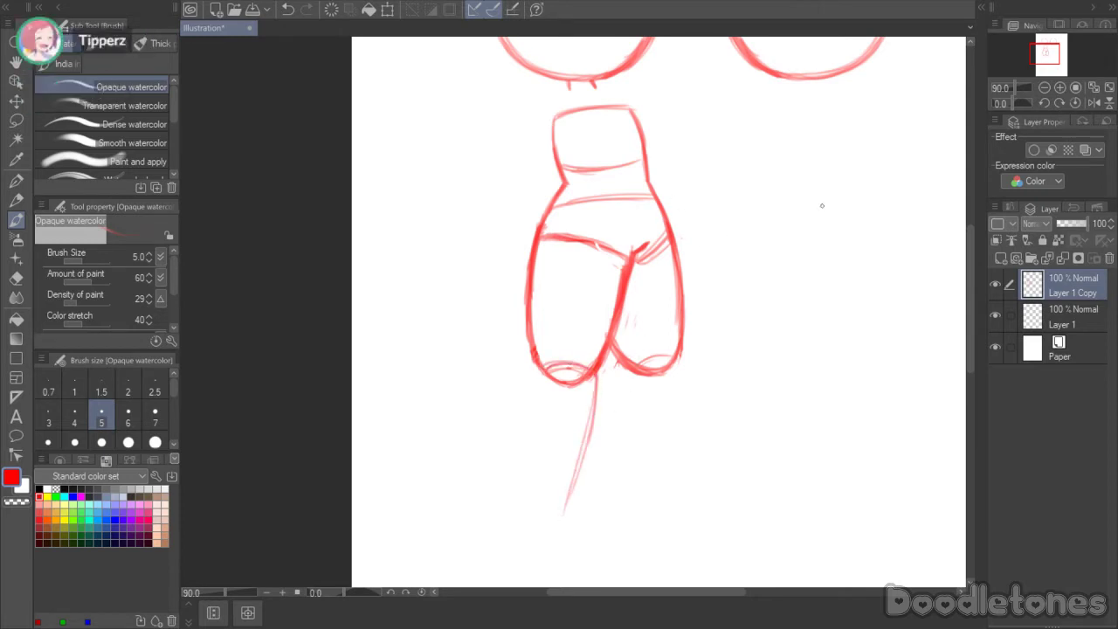
{"action": "key", "text": "ctrl+z"}
{"action": "key", "text": "ctrl+z"}
{"action": "key", "text": "ctrl+z"}
{"action": "key", "text": "ctrl+z"}
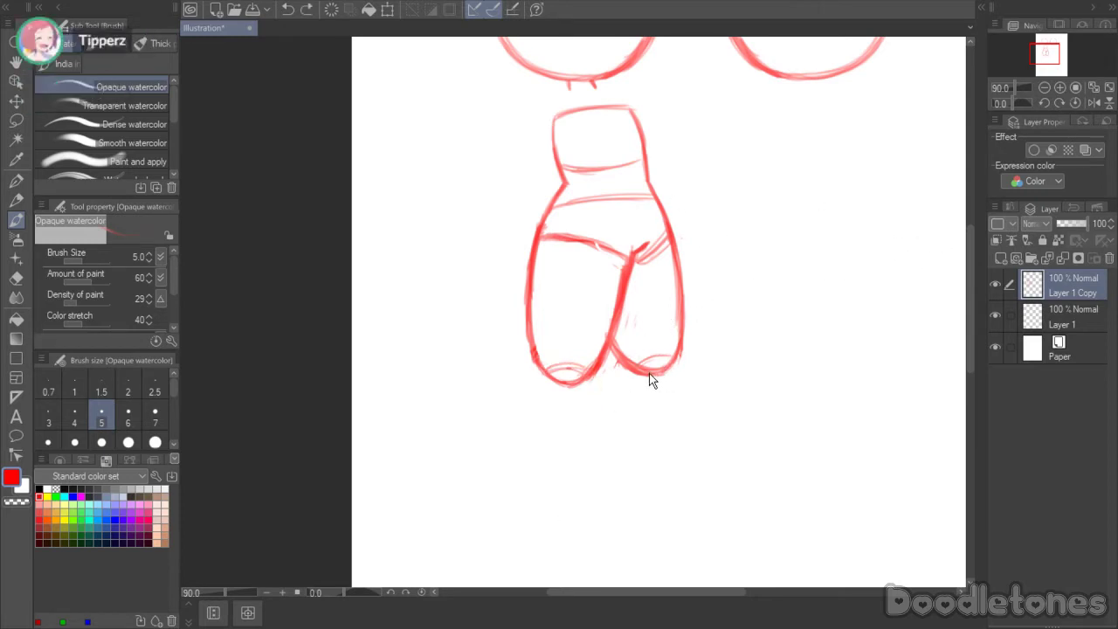
- Sketch the right lower leg as a long shape widening downward from the knee, with a rounded bottom edge
{"action": "left_click_drag", "start_coordinate": [679, 346], "coordinate": [693, 512]}
{"action": "mouse_move", "coordinate": [611, 374]}
{"action": "left_mouse_down"}
{"action": "mouse_move", "coordinate": [599, 477]}
{"action": "mouse_move", "coordinate": [602, 407]}
{"action": "mouse_move", "coordinate": [603, 512]}
{"action": "left_mouse_up"}
{"action": "left_click_drag", "start_coordinate": [592, 471], "coordinate": [621, 527]}
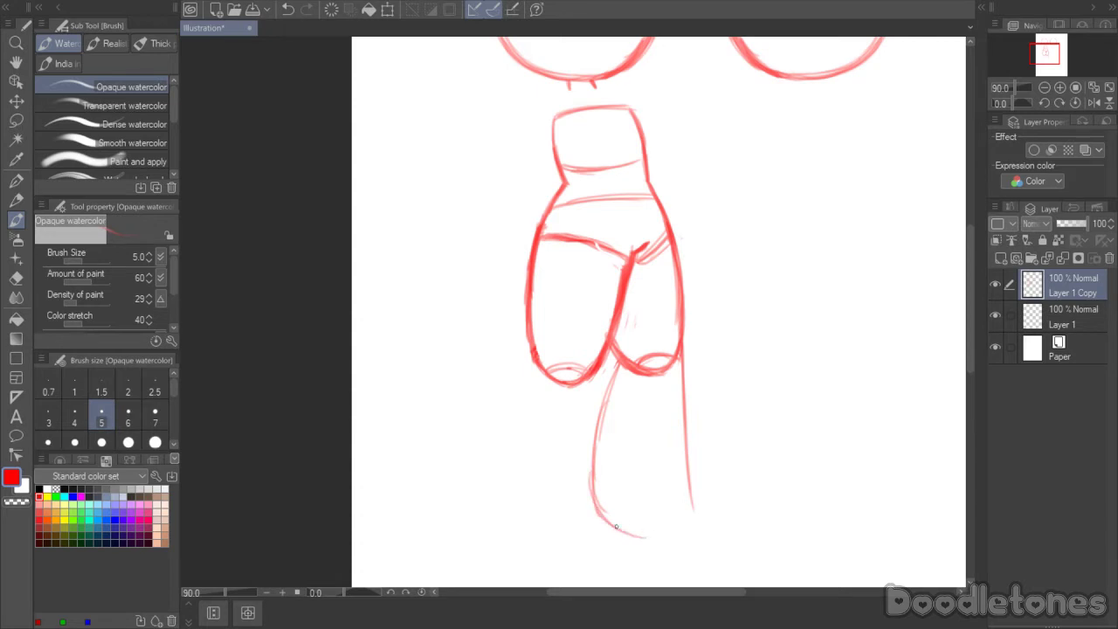
{"action": "mouse_move", "coordinate": [593, 474]}
{"action": "left_mouse_down"}
{"action": "mouse_move", "coordinate": [612, 382]}
{"action": "mouse_move", "coordinate": [592, 464]}
{"action": "left_mouse_up"}
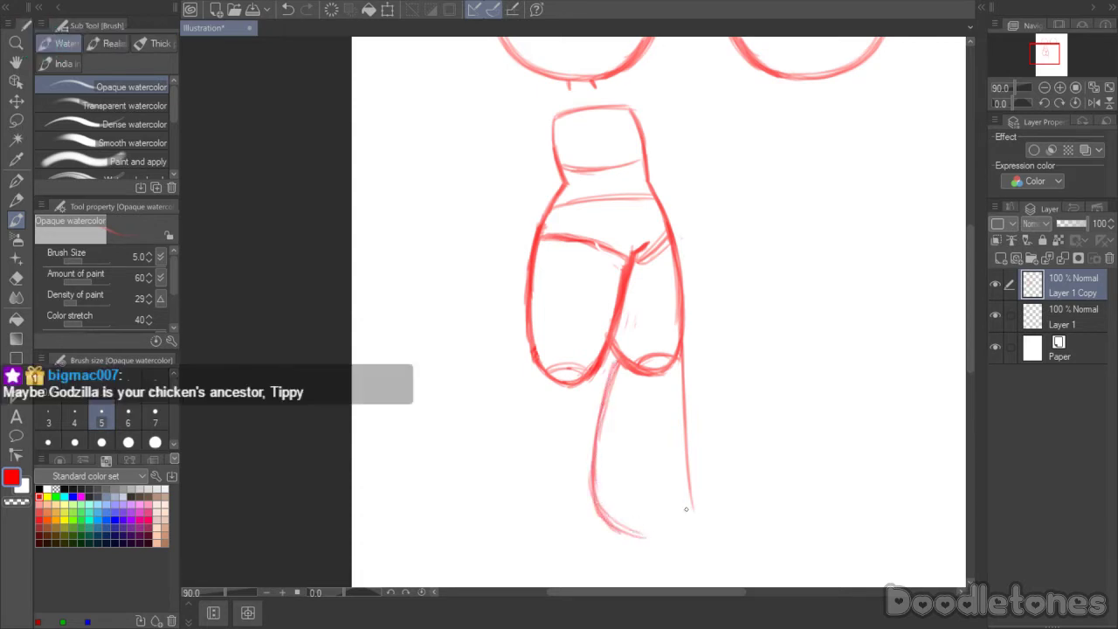
{"action": "left_click_drag", "start_coordinate": [685, 434], "coordinate": [694, 508]}
{"action": "mouse_move", "coordinate": [610, 518]}
{"action": "left_mouse_down"}
{"action": "mouse_move", "coordinate": [696, 519]}
{"action": "mouse_move", "coordinate": [644, 529]}
{"action": "mouse_move", "coordinate": [696, 516]}
{"action": "left_mouse_up"}
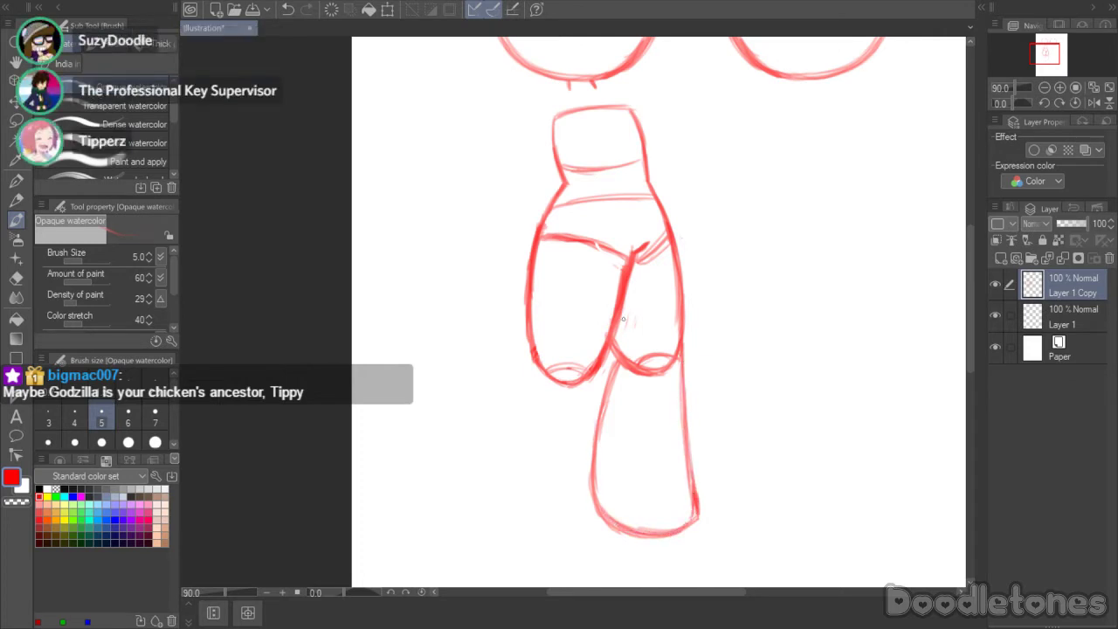
- Lasso the right lower leg, rotate it slightly counterclockwise so its end swings outward, and shorten it a little while keeping it at the knee
{"action": "key", "text": "m"}
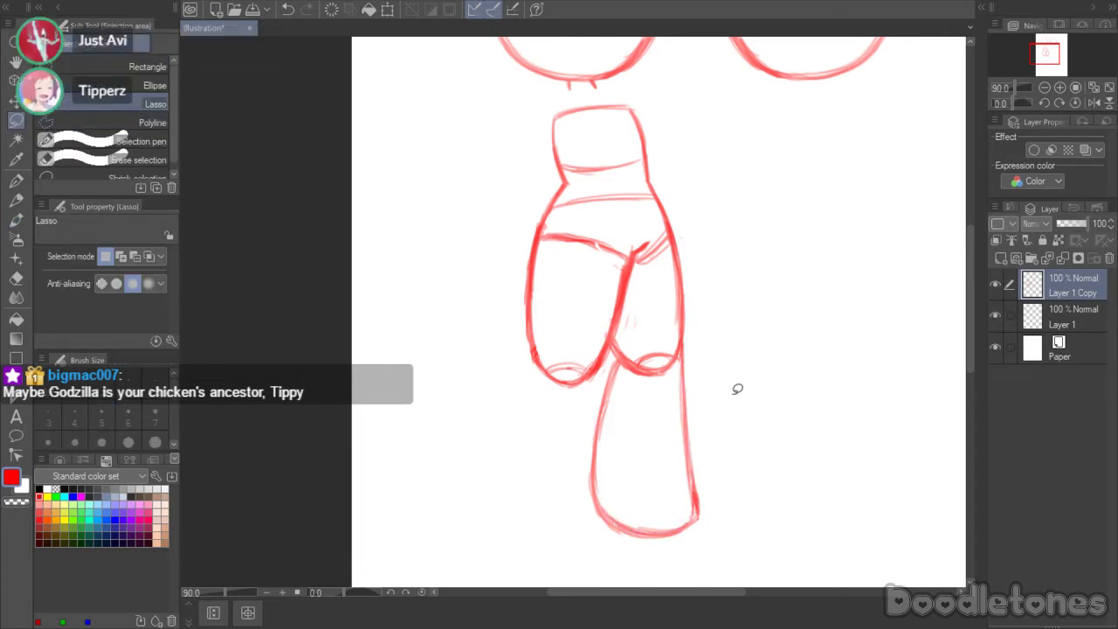
{"action": "mouse_move", "coordinate": [737, 431]}
{"action": "left_mouse_down"}
{"action": "mouse_move", "coordinate": [737, 487]}
{"action": "mouse_move", "coordinate": [598, 405]}
{"action": "mouse_move", "coordinate": [617, 359]}
{"action": "mouse_move", "coordinate": [699, 349]}
{"action": "left_mouse_up"}
{"action": "mouse_move", "coordinate": [762, 367]}
{"action": "left_mouse_down"}
{"action": "mouse_move", "coordinate": [579, 512]}
{"action": "mouse_move", "coordinate": [607, 371]}
{"action": "mouse_move", "coordinate": [674, 371]}
{"action": "mouse_move", "coordinate": [730, 472]}
{"action": "left_mouse_up"}
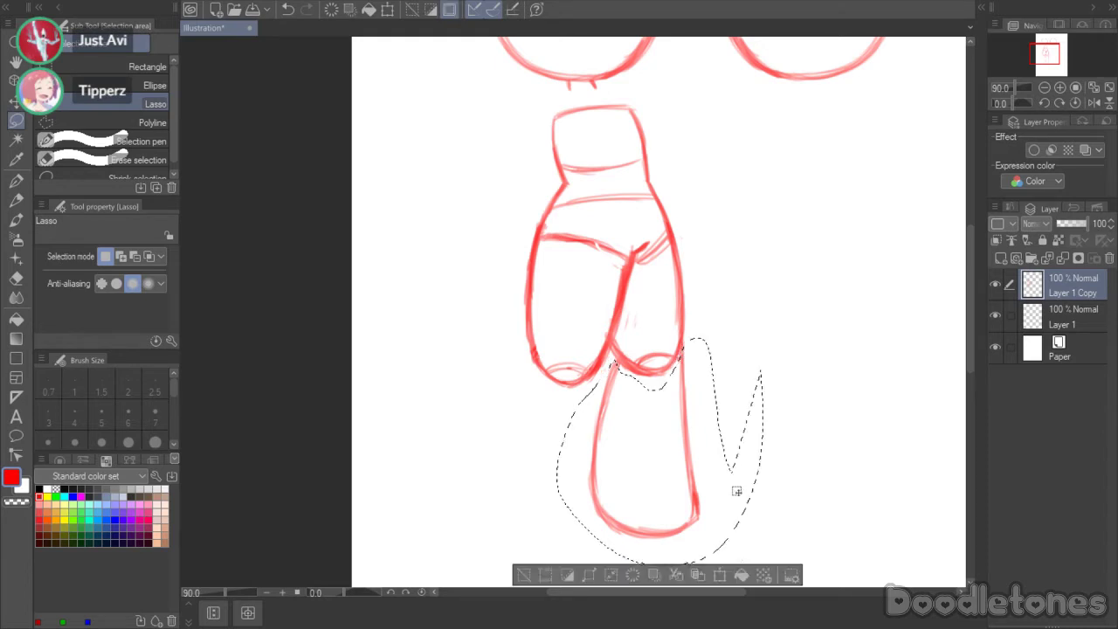
{"action": "left_click", "coordinate": [720, 582]}
{"action": "left_click_drag", "start_coordinate": [782, 443], "coordinate": [781, 428]}
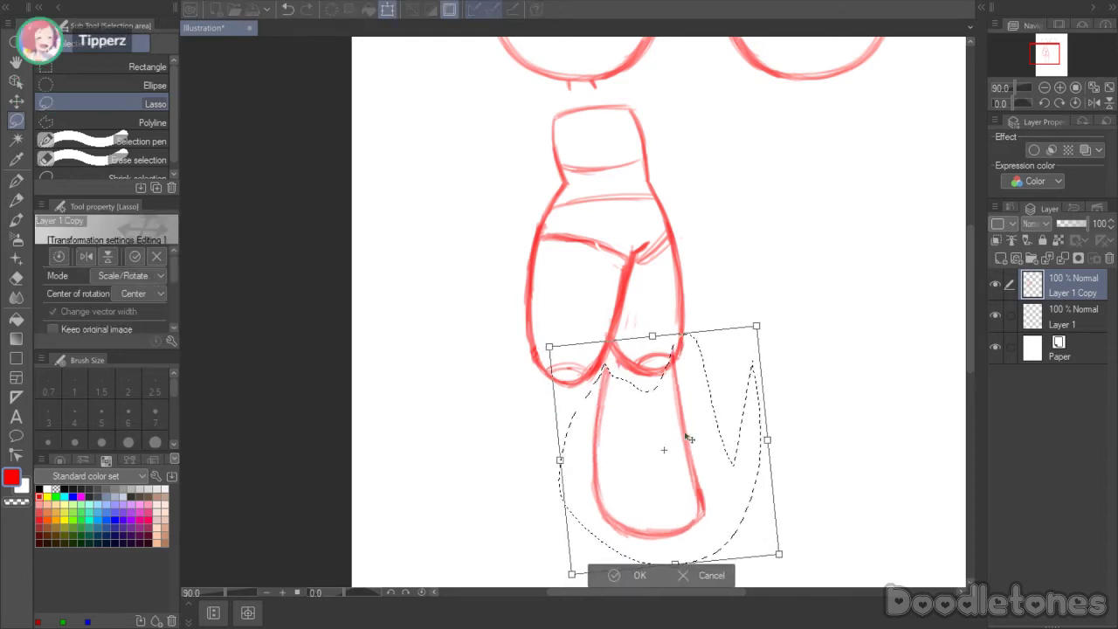
{"action": "left_click_drag", "start_coordinate": [688, 562], "coordinate": [683, 550]}
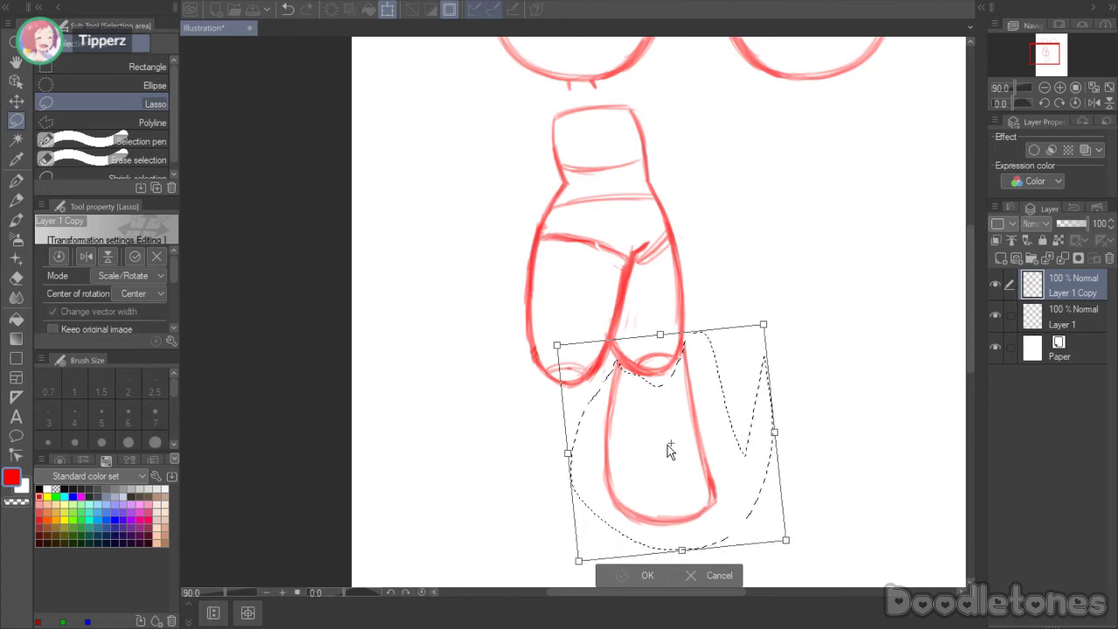
{"action": "key", "text": "Return"}
{"action": "key", "text": "b"}
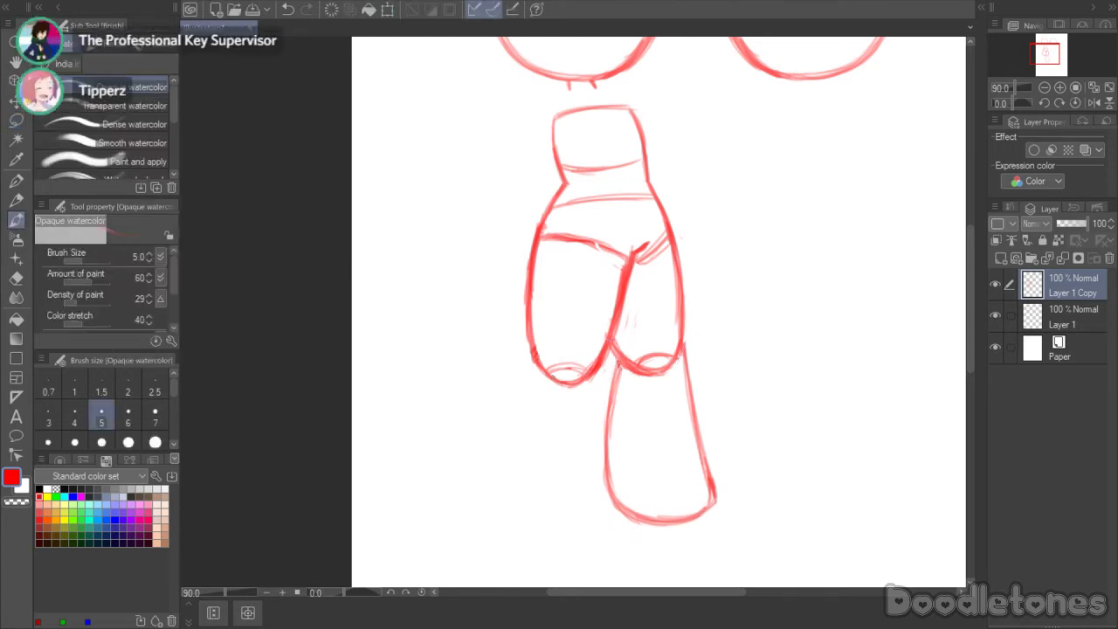
- Lasso the right lower leg again and stretch it slightly downward
{"action": "left_click", "coordinate": [16, 119]}
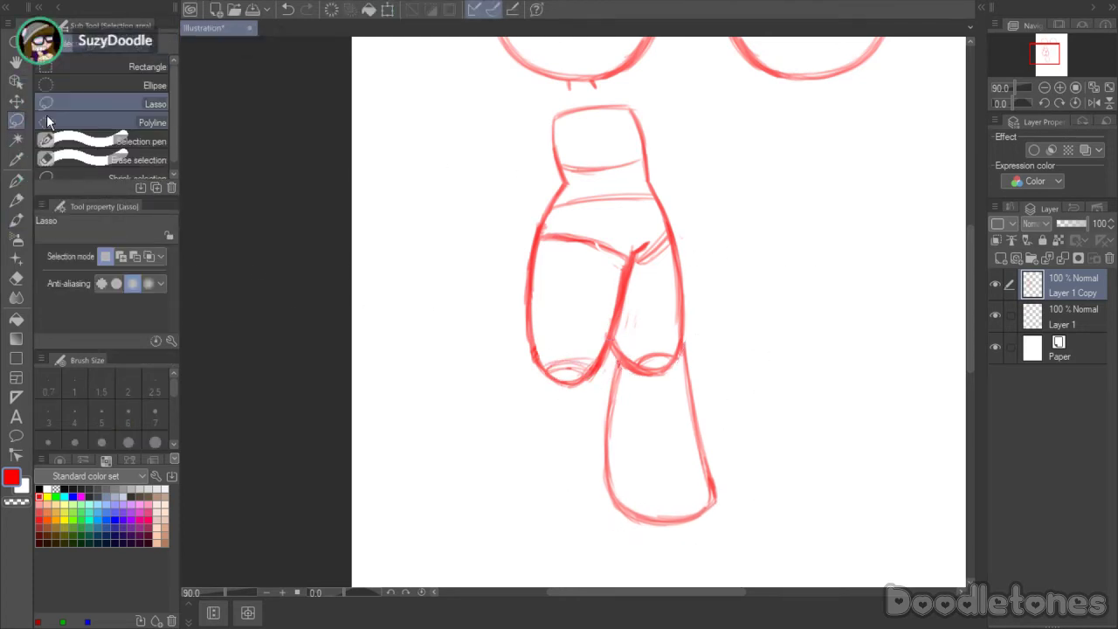
{"action": "mouse_move", "coordinate": [724, 327]}
{"action": "left_mouse_down"}
{"action": "mouse_move", "coordinate": [738, 491]}
{"action": "mouse_move", "coordinate": [609, 547]}
{"action": "mouse_move", "coordinate": [593, 423]}
{"action": "mouse_move", "coordinate": [614, 364]}
{"action": "mouse_move", "coordinate": [624, 355]}
{"action": "mouse_move", "coordinate": [645, 379]}
{"action": "mouse_move", "coordinate": [677, 369]}
{"action": "mouse_move", "coordinate": [703, 338]}
{"action": "left_mouse_up"}
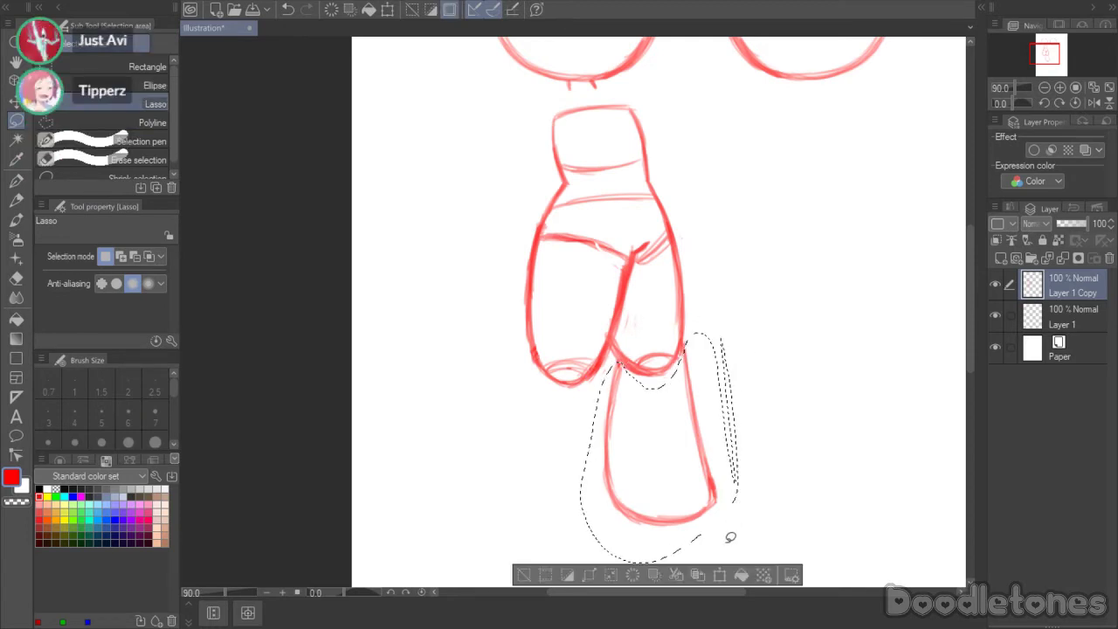
{"action": "key", "text": "ctrl+t"}
{"action": "left_click_drag", "start_coordinate": [662, 565], "coordinate": [663, 574]}
{"action": "left_click", "coordinate": [614, 574]}
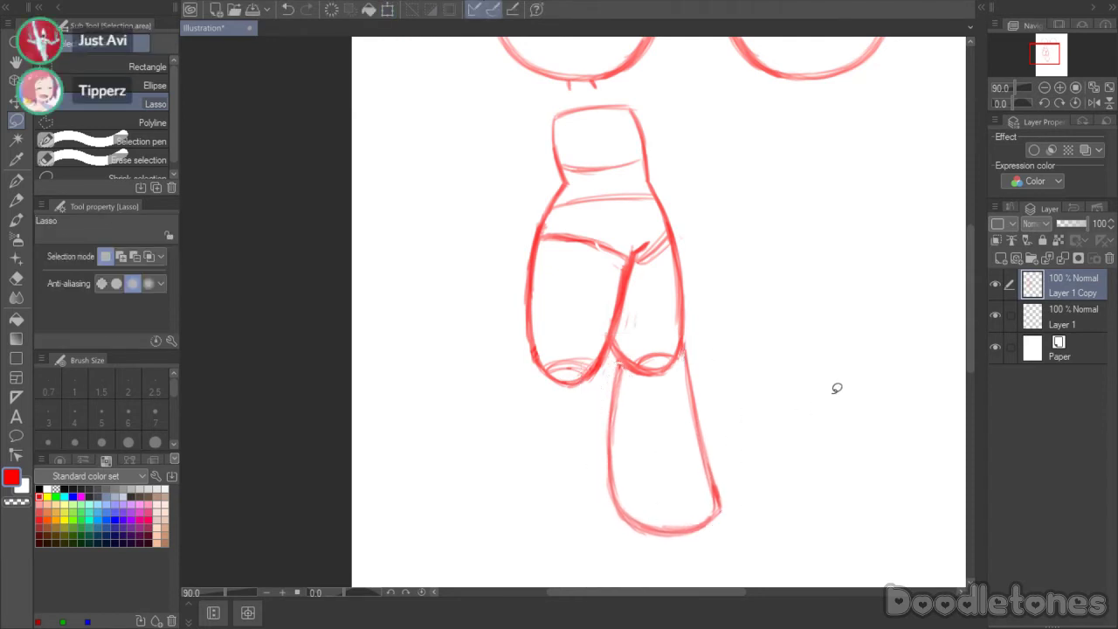
- Lasso the left thigh's lower half, shift it slightly upward to shorten the thigh, and darken the left knee's arc with the brush
{"action": "left_click", "coordinate": [16, 222]}
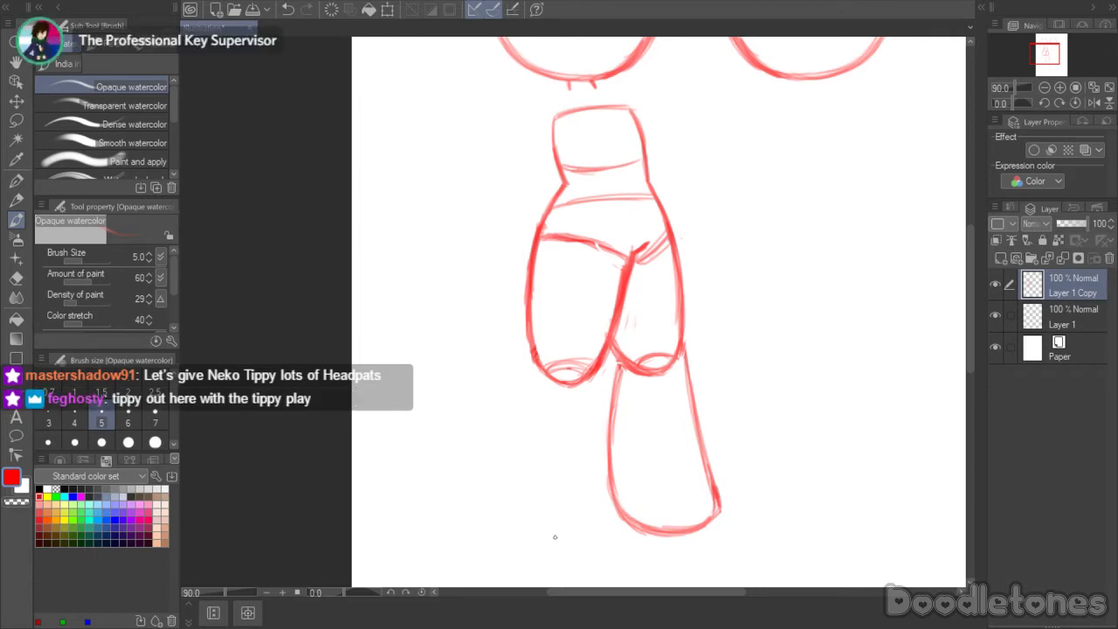
{"action": "mouse_move", "coordinate": [582, 593]}
{"action": "left_mouse_down"}
{"action": "mouse_move", "coordinate": [637, 579]}
{"action": "mouse_move", "coordinate": [623, 549]}
{"action": "left_mouse_up"}
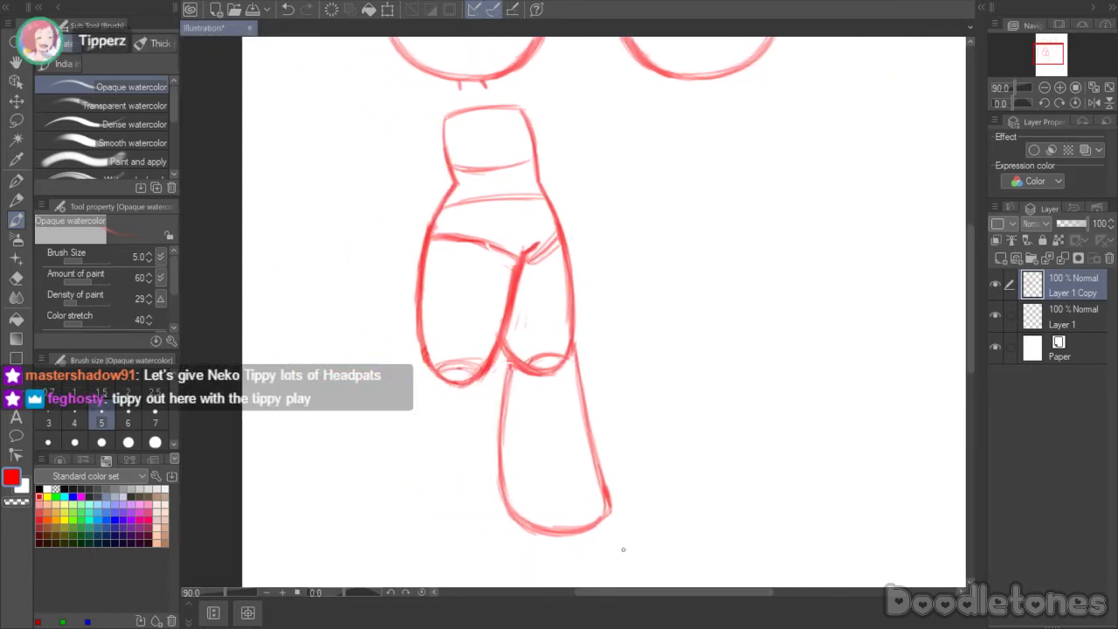
{"action": "mouse_move", "coordinate": [972, 333]}
{"action": "left_mouse_down"}
{"action": "mouse_move", "coordinate": [977, 310]}
{"action": "mouse_move", "coordinate": [969, 338]}
{"action": "left_mouse_up"}
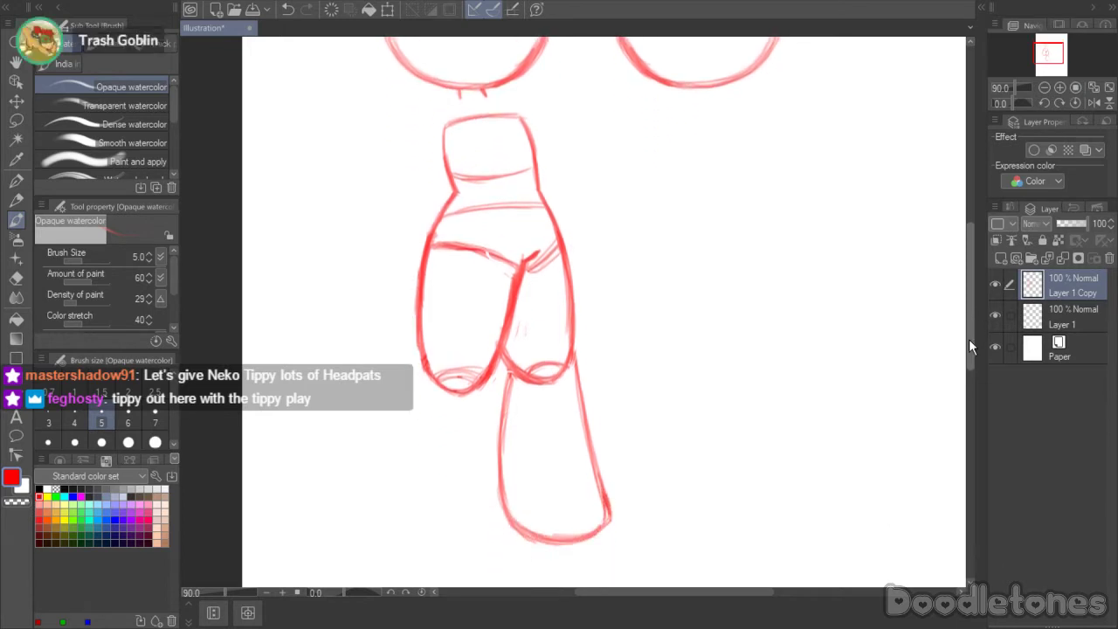
{"action": "left_click", "coordinate": [18, 139]}
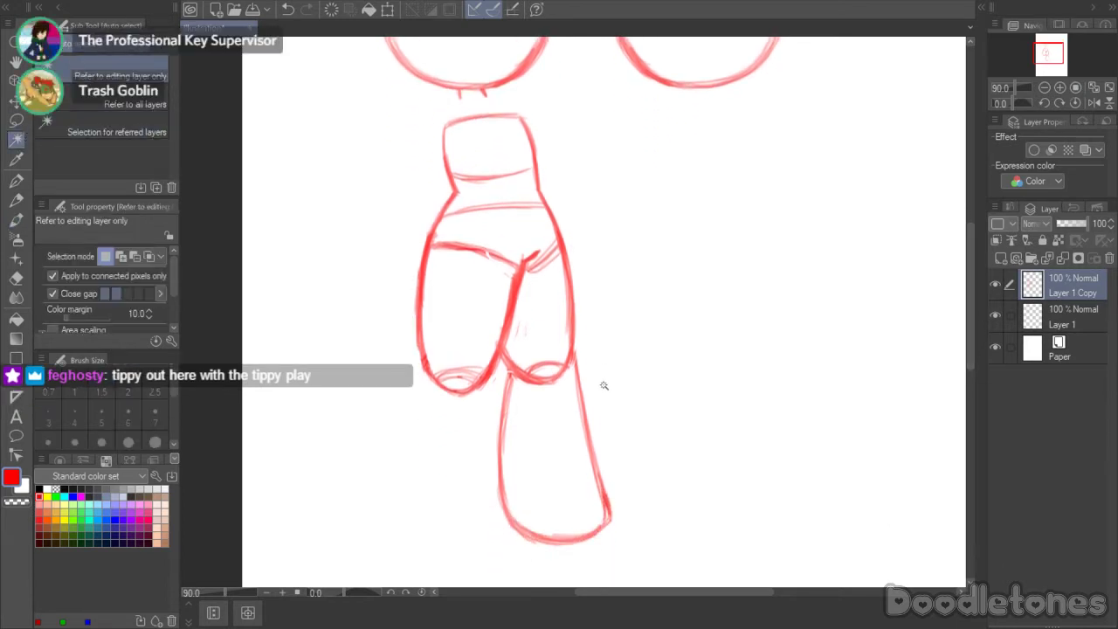
{"action": "left_click", "coordinate": [15, 120]}
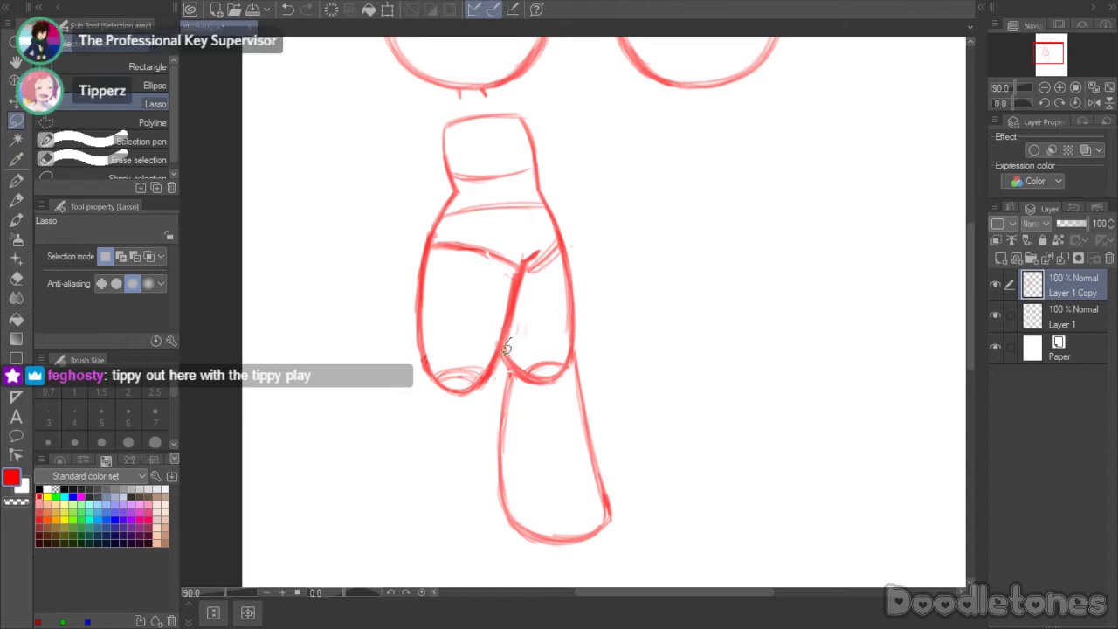
{"action": "mouse_move", "coordinate": [456, 428]}
{"action": "left_mouse_down"}
{"action": "mouse_move", "coordinate": [414, 343]}
{"action": "mouse_move", "coordinate": [415, 302]}
{"action": "mouse_move", "coordinate": [514, 308]}
{"action": "mouse_move", "coordinate": [524, 321]}
{"action": "mouse_move", "coordinate": [479, 341]}
{"action": "mouse_move", "coordinate": [480, 329]}
{"action": "mouse_move", "coordinate": [496, 352]}
{"action": "left_mouse_up"}
{"action": "left_click", "coordinate": [527, 452]}
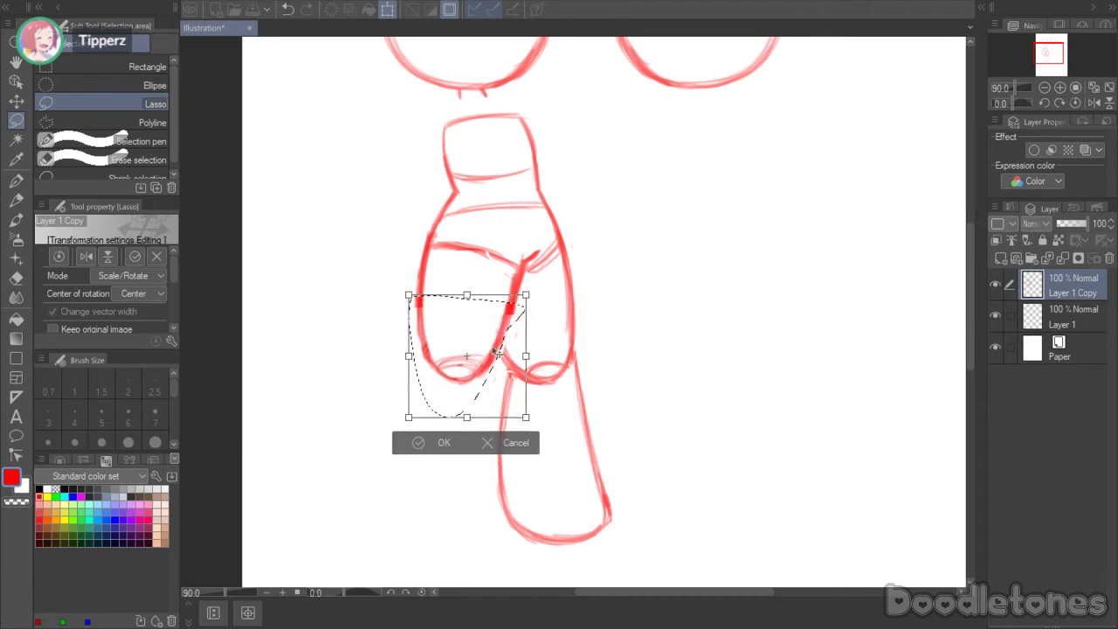
{"action": "left_click", "coordinate": [434, 436]}
{"action": "key", "text": "b"}
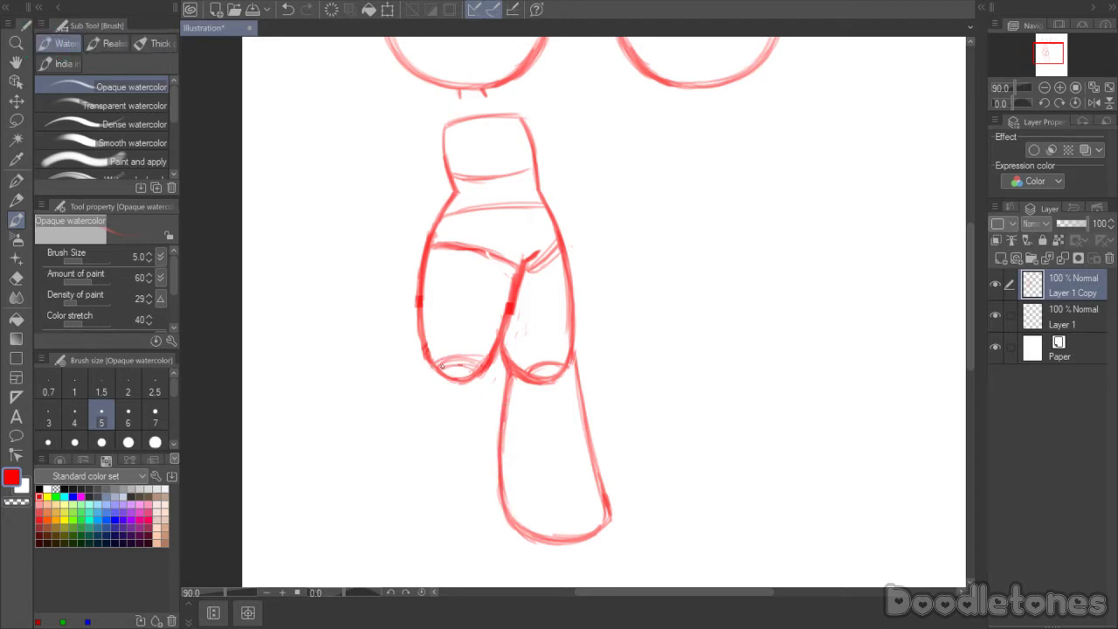
{"action": "left_click_drag", "start_coordinate": [442, 367], "coordinate": [481, 364]}
{"action": "mouse_move", "coordinate": [489, 367]}
{"action": "left_mouse_down"}
{"action": "mouse_move", "coordinate": [476, 418]}
{"action": "mouse_move", "coordinate": [455, 433]}
{"action": "left_mouse_up"}
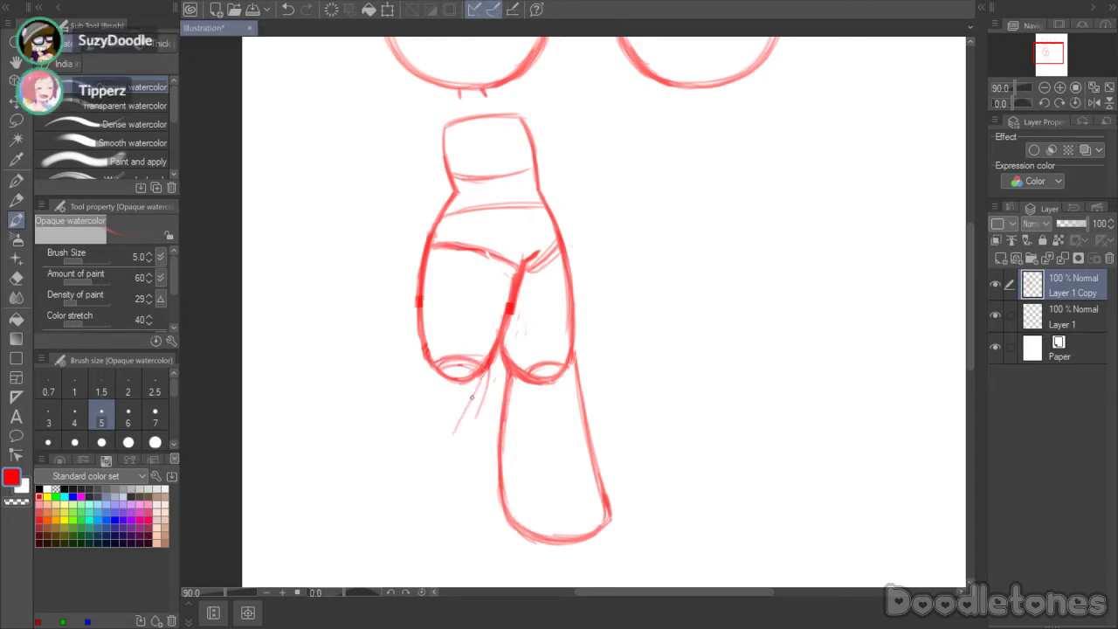
{"action": "left_click_drag", "start_coordinate": [488, 376], "coordinate": [440, 476]}
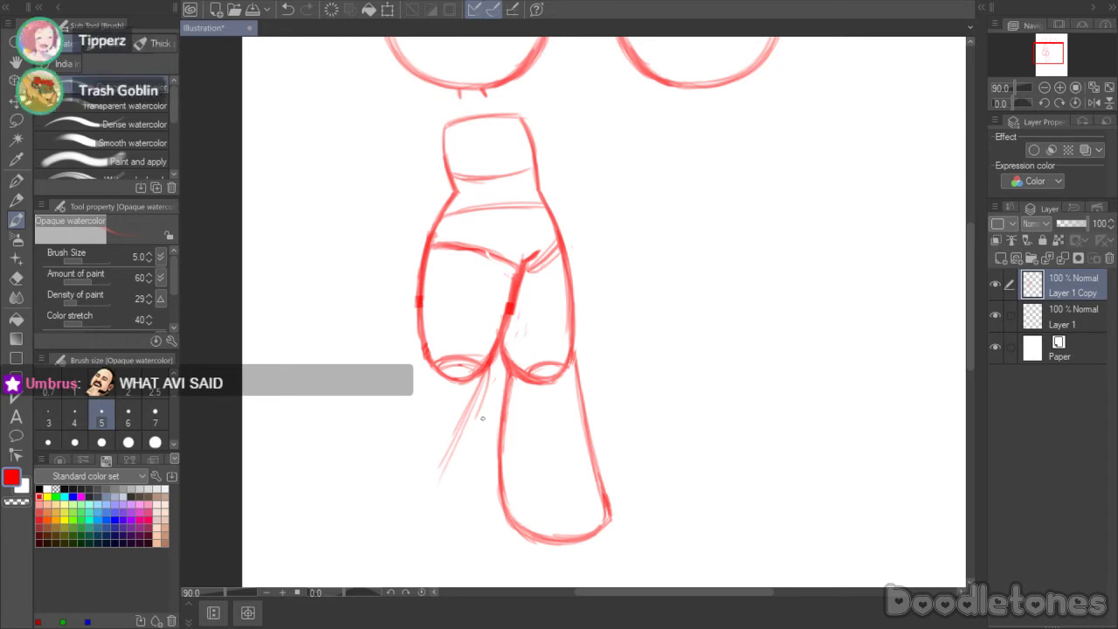
{"action": "key", "text": "ctrl+z"}
{"action": "key", "text": "ctrl+z"}
{"action": "key", "text": "ctrl+z"}
- Sketch the left lower leg flaring outward from the knee, with a straight inner edge, a curved outer edge and a rounded bottom
{"action": "left_click_drag", "start_coordinate": [476, 415], "coordinate": [454, 514]}
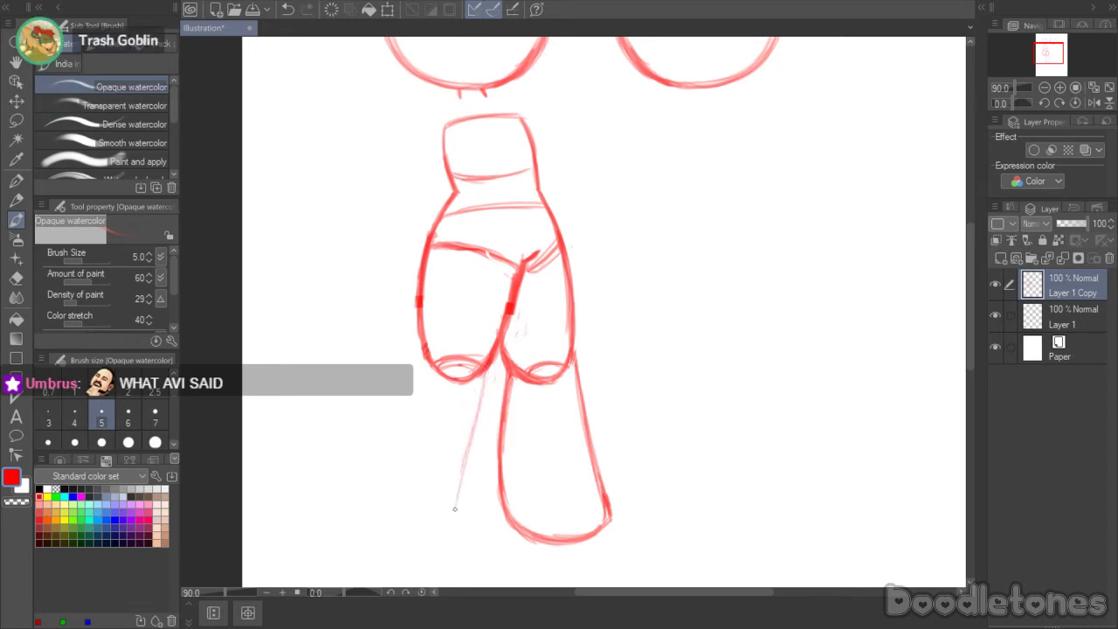
{"action": "left_click_drag", "start_coordinate": [483, 389], "coordinate": [455, 517]}
{"action": "left_click_drag", "start_coordinate": [418, 366], "coordinate": [382, 421]}
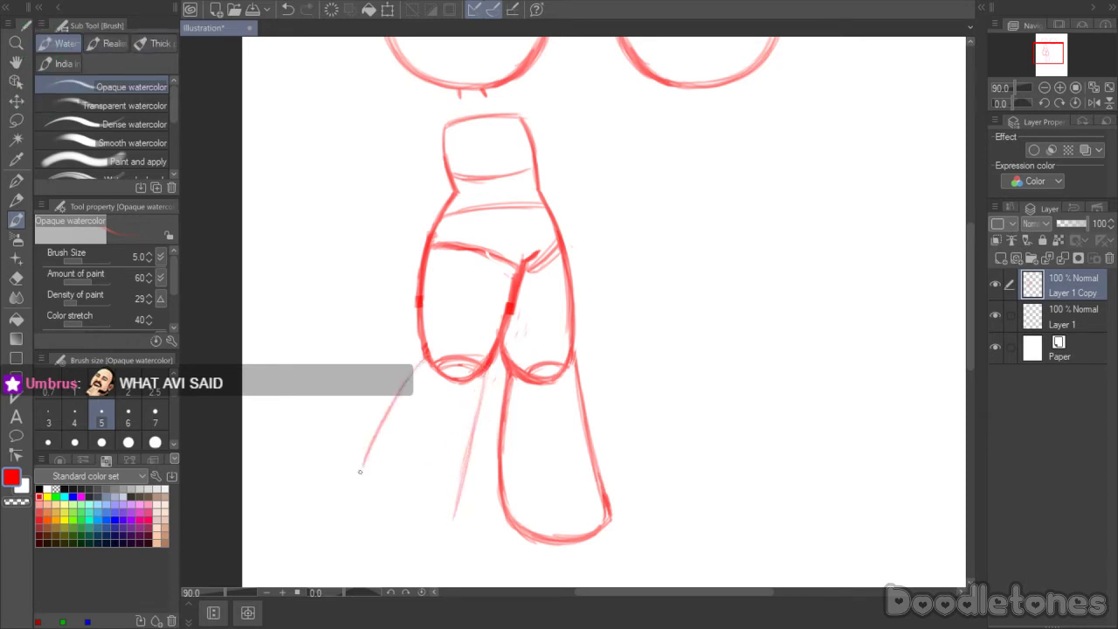
{"action": "left_click_drag", "start_coordinate": [360, 472], "coordinate": [382, 505]}
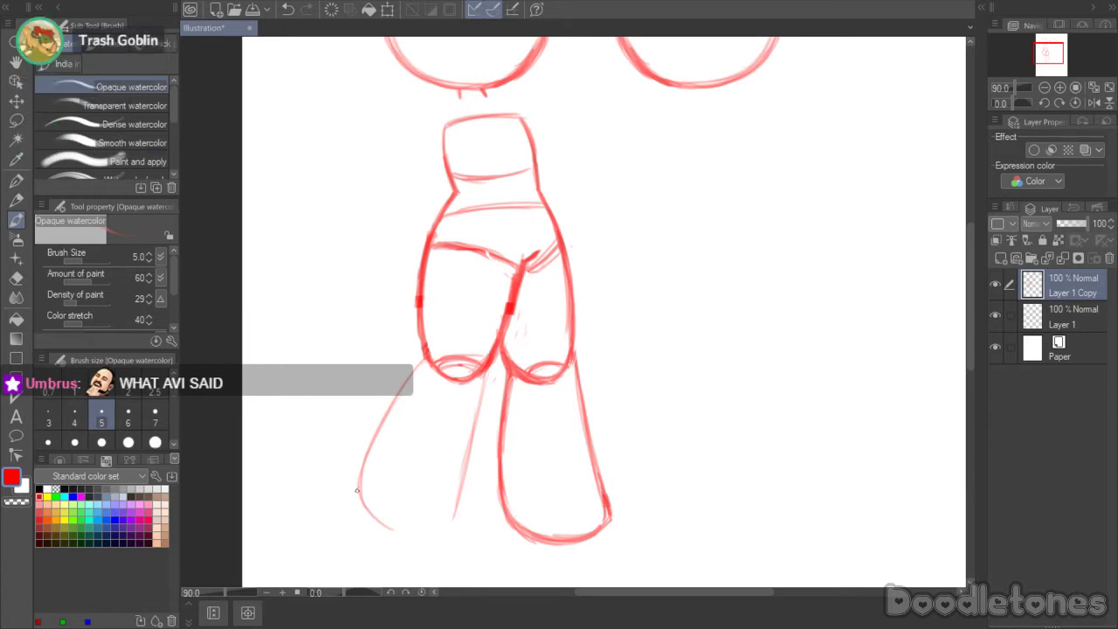
{"action": "left_click_drag", "start_coordinate": [457, 505], "coordinate": [442, 535]}
- Darken the left lower leg's inner edge, bottom curve and outer edge, joining the outer line to the knee
{"action": "left_click_drag", "start_coordinate": [488, 371], "coordinate": [457, 493]}
{"action": "left_click_drag", "start_coordinate": [474, 413], "coordinate": [453, 509]}
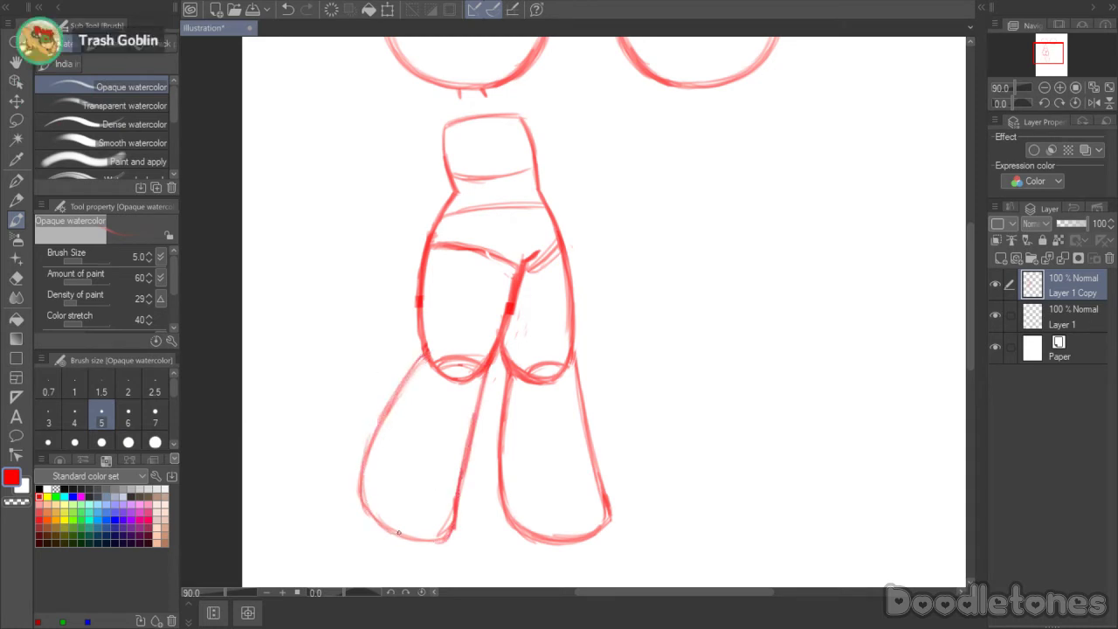
{"action": "left_click_drag", "start_coordinate": [362, 504], "coordinate": [452, 529]}
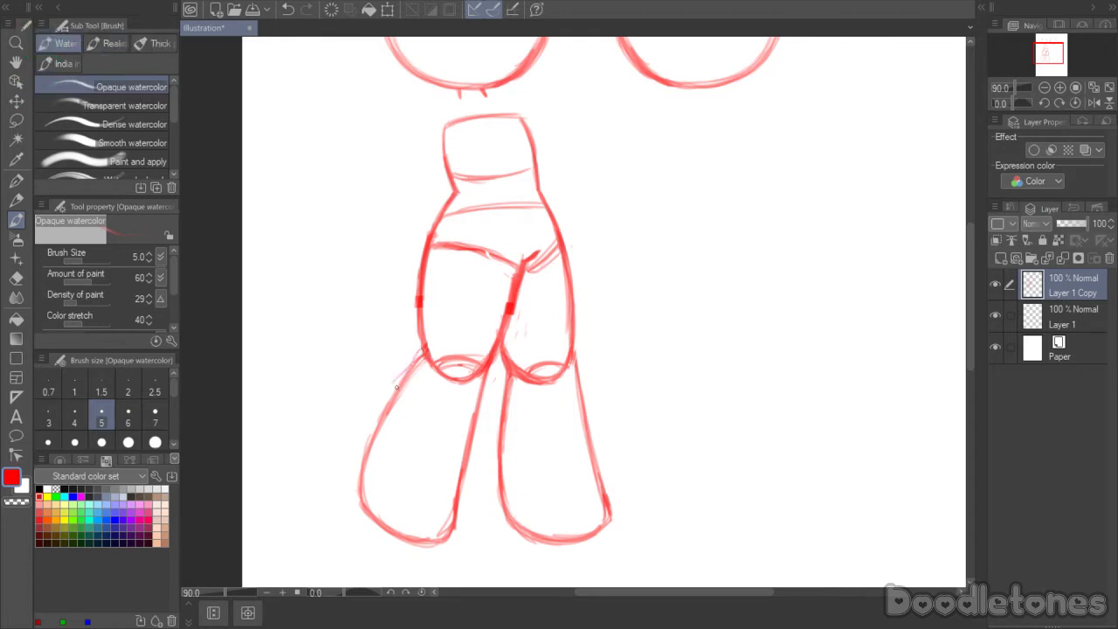
{"action": "left_click_drag", "start_coordinate": [396, 387], "coordinate": [422, 351]}
{"action": "mouse_move", "coordinate": [391, 387]}
{"action": "left_mouse_down"}
{"action": "mouse_move", "coordinate": [371, 435]}
{"action": "mouse_move", "coordinate": [419, 354]}
{"action": "mouse_move", "coordinate": [357, 486]}
{"action": "left_mouse_up"}
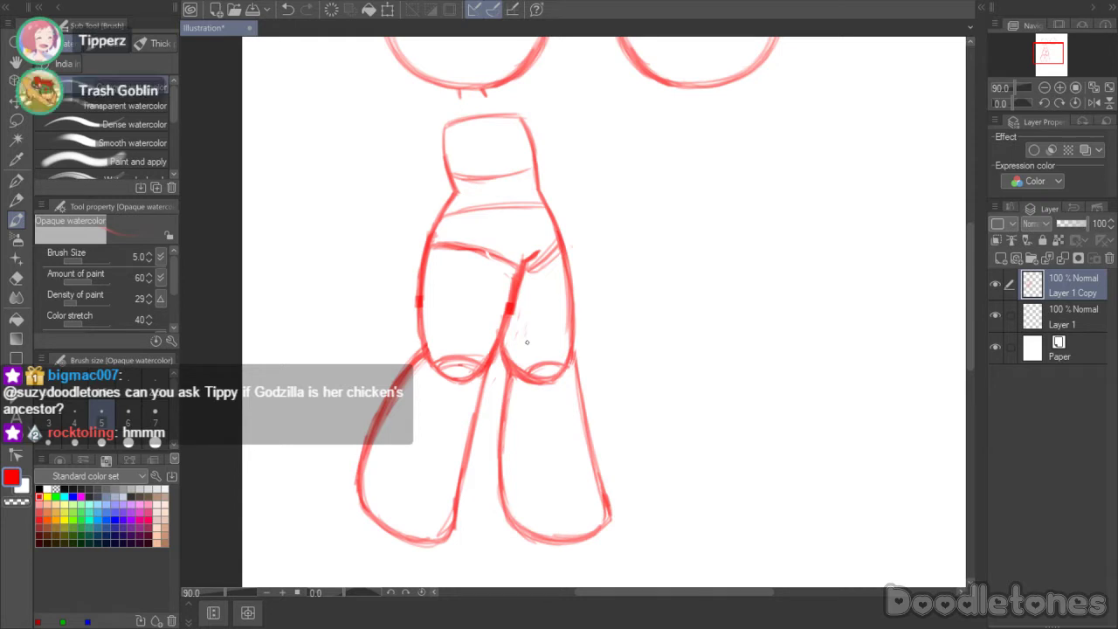
- Lasso the upper part of the torso and shift it slightly downward to shorten the waist
{"action": "left_click_drag", "start_coordinate": [970, 277], "coordinate": [968, 253]}
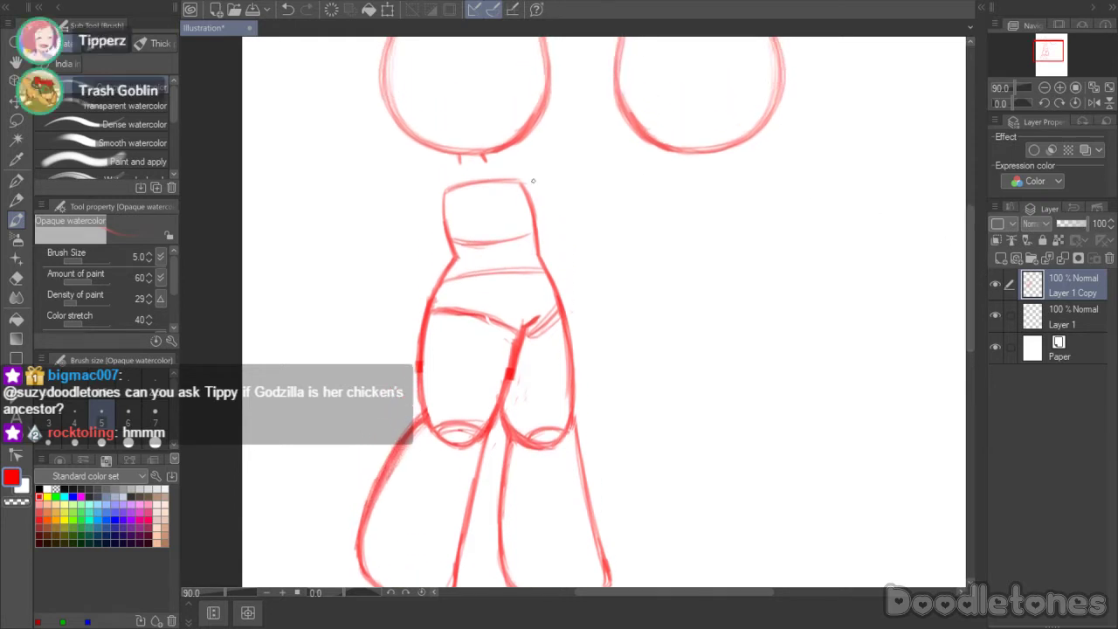
{"action": "left_click", "coordinate": [15, 121]}
{"action": "mouse_move", "coordinate": [555, 228]}
{"action": "left_mouse_down"}
{"action": "mouse_move", "coordinate": [445, 234]}
{"action": "mouse_move", "coordinate": [489, 170]}
{"action": "mouse_move", "coordinate": [559, 214]}
{"action": "left_mouse_up"}
{"action": "left_click", "coordinate": [548, 260]}
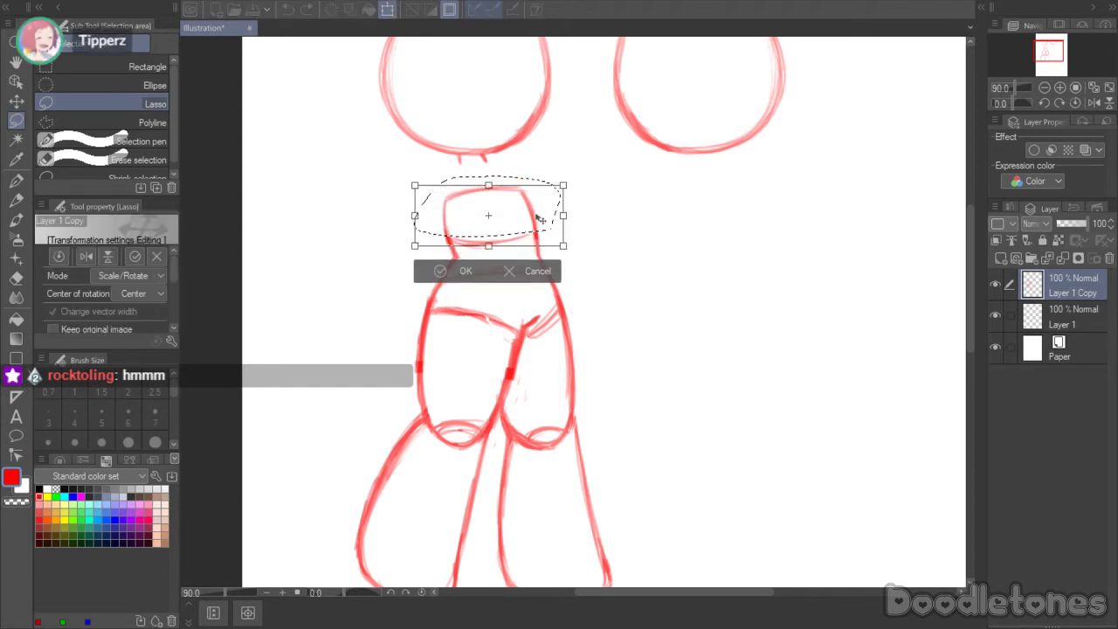
{"action": "left_click_drag", "start_coordinate": [525, 224], "coordinate": [523, 223]}
{"action": "left_click", "coordinate": [465, 273]}
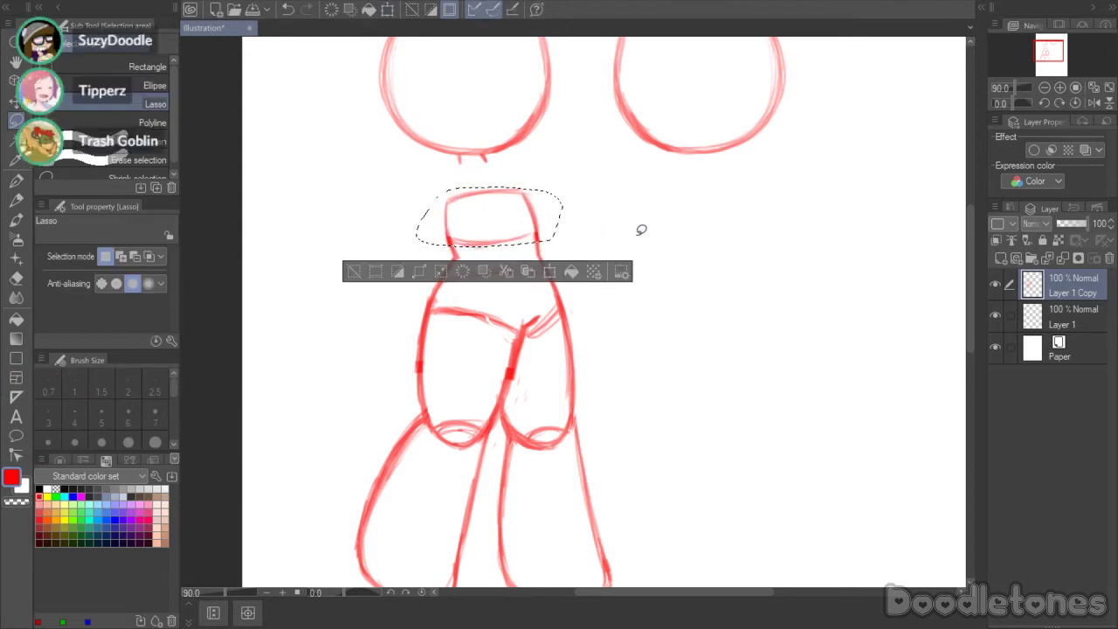
{"action": "left_click", "coordinate": [651, 228]}
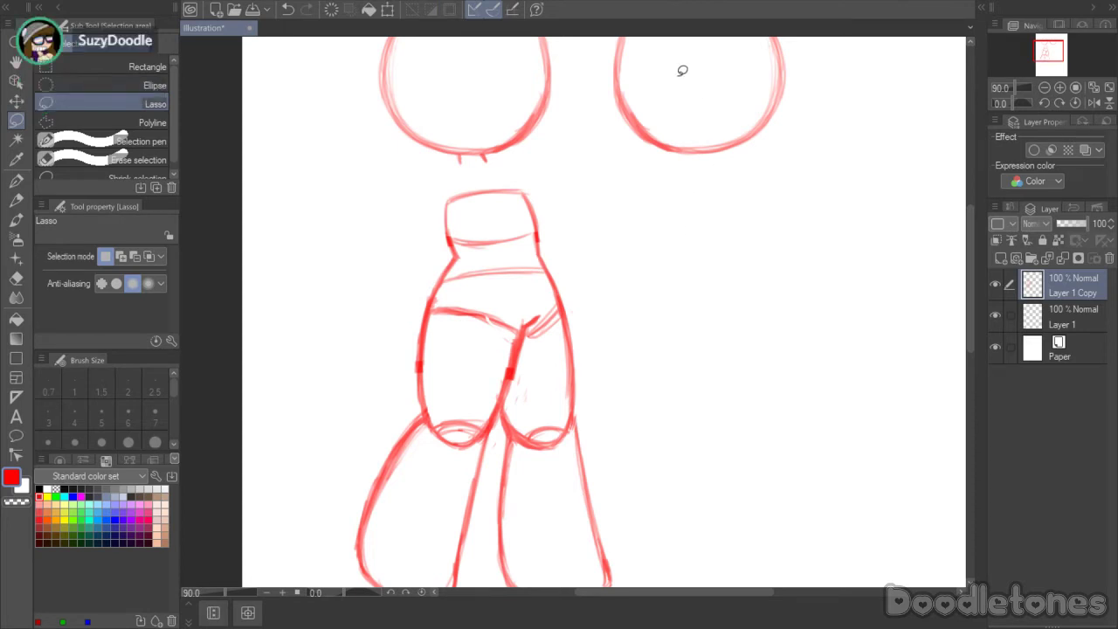
- Lasso the whole right leg from the thigh down, then rotate and stretch it slightly
{"action": "scroll", "coordinate": [696, 432], "scroll_direction": "down", "scroll_amount": 2}
{"action": "scroll", "coordinate": [702, 401], "scroll_direction": "up", "scroll_amount": 1}
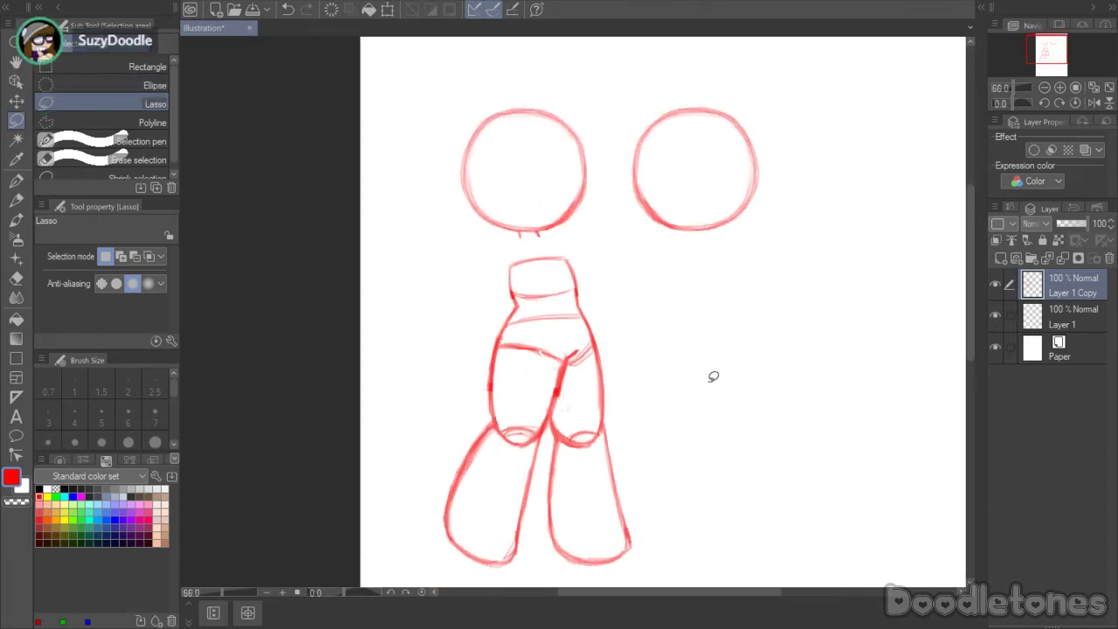
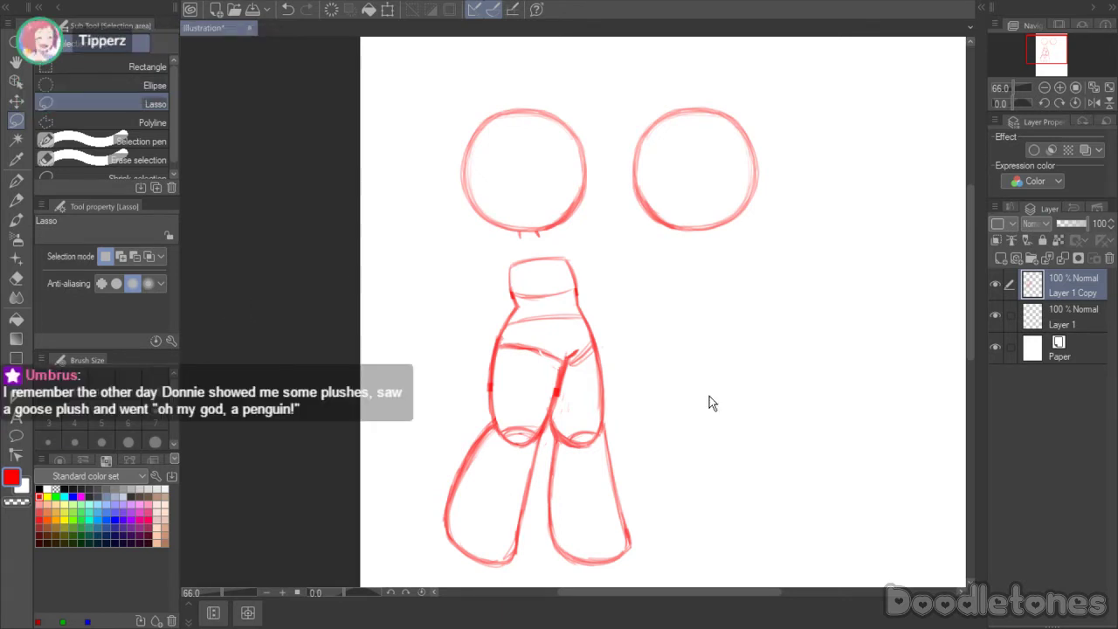
{"action": "scroll", "coordinate": [709, 396], "scroll_direction": "up", "scroll_amount": 1}
{"action": "left_click_drag", "start_coordinate": [969, 257], "coordinate": [968, 284]}
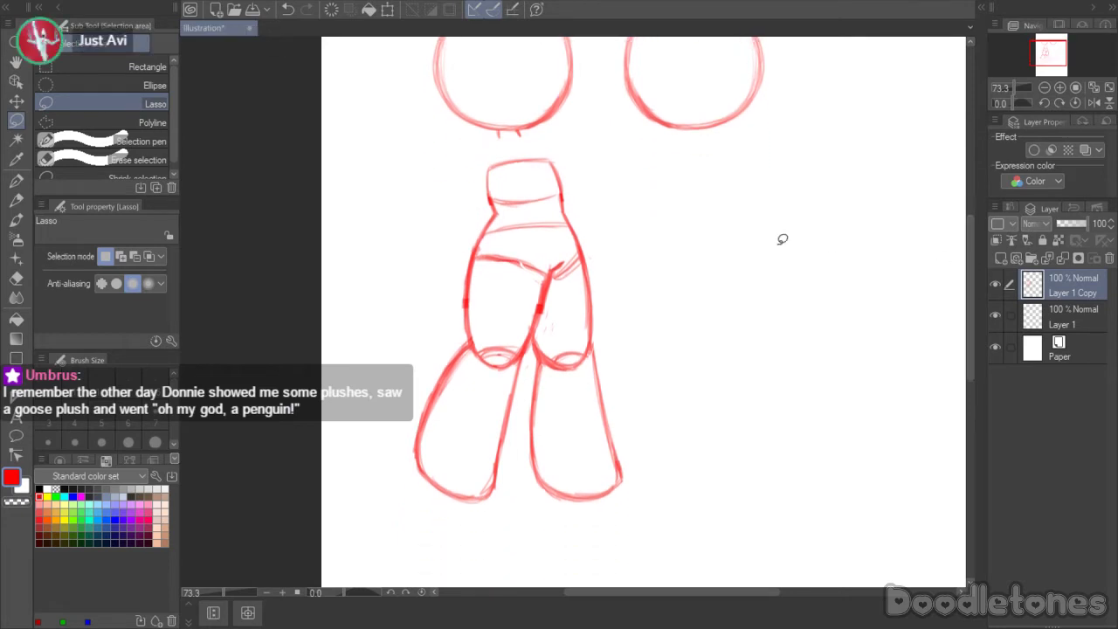
{"action": "mouse_move", "coordinate": [647, 360]}
{"action": "left_mouse_down"}
{"action": "mouse_move", "coordinate": [614, 521]}
{"action": "mouse_move", "coordinate": [519, 457]}
{"action": "mouse_move", "coordinate": [535, 339]}
{"action": "left_mouse_up"}
{"action": "mouse_move", "coordinate": [569, 285]}
{"action": "left_mouse_down"}
{"action": "mouse_move", "coordinate": [629, 349]}
{"action": "mouse_move", "coordinate": [634, 394]}
{"action": "left_mouse_up"}
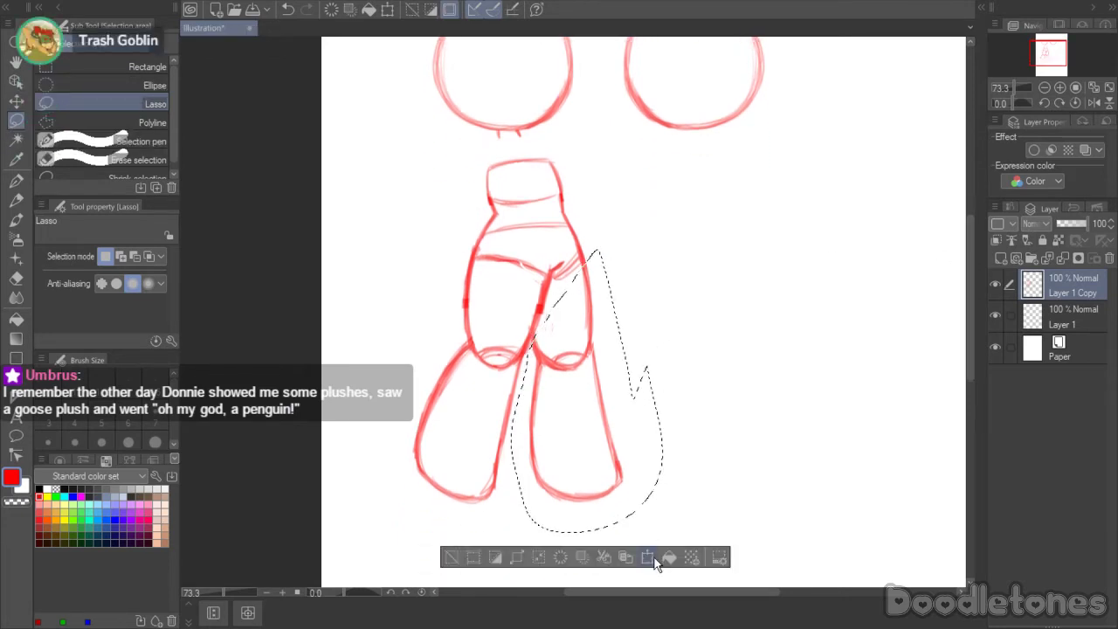
{"action": "left_click", "coordinate": [649, 557]}
{"action": "mouse_move", "coordinate": [506, 394]}
{"action": "left_mouse_down"}
{"action": "mouse_move", "coordinate": [515, 393]}
{"action": "mouse_move", "coordinate": [494, 393]}
{"action": "mouse_move", "coordinate": [505, 393]}
{"action": "left_mouse_up"}
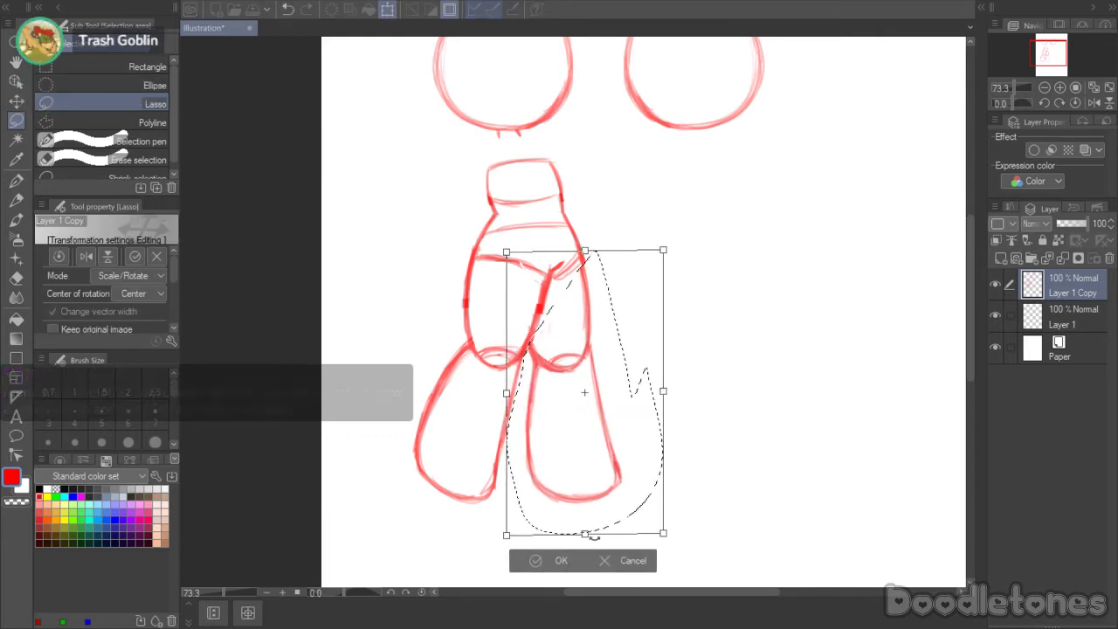
{"action": "mouse_move", "coordinate": [584, 533]}
{"action": "left_mouse_down"}
{"action": "mouse_move", "coordinate": [591, 544]}
{"action": "mouse_move", "coordinate": [590, 533]}
{"action": "left_mouse_up"}
{"action": "left_click_drag", "start_coordinate": [586, 250], "coordinate": [586, 248]}
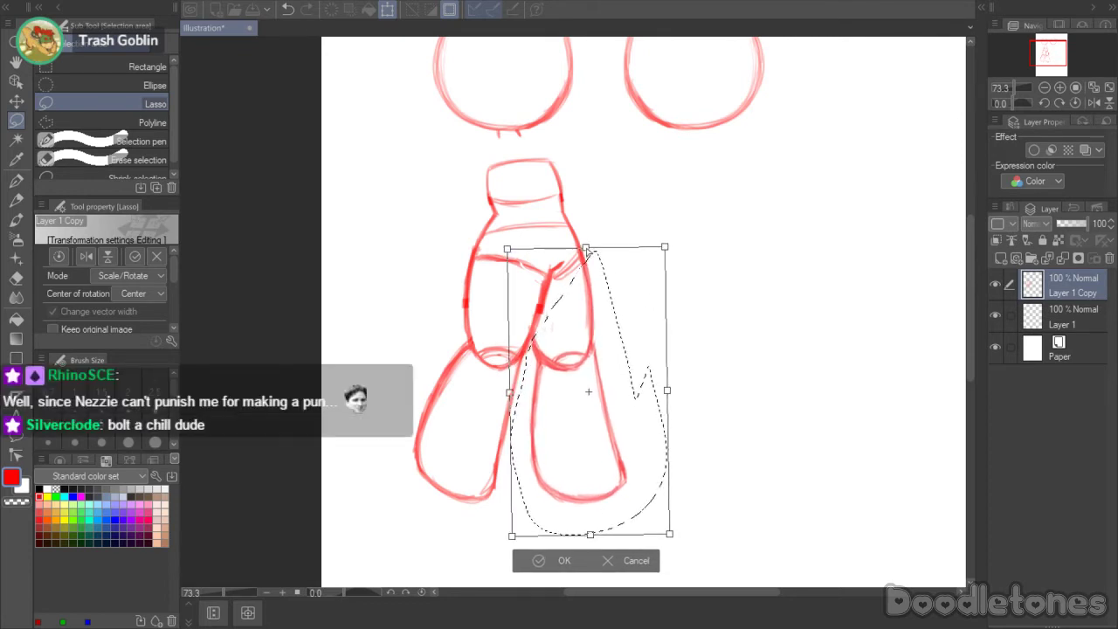
{"action": "left_click", "coordinate": [539, 563]}
{"action": "key", "text": "ctrl+d"}
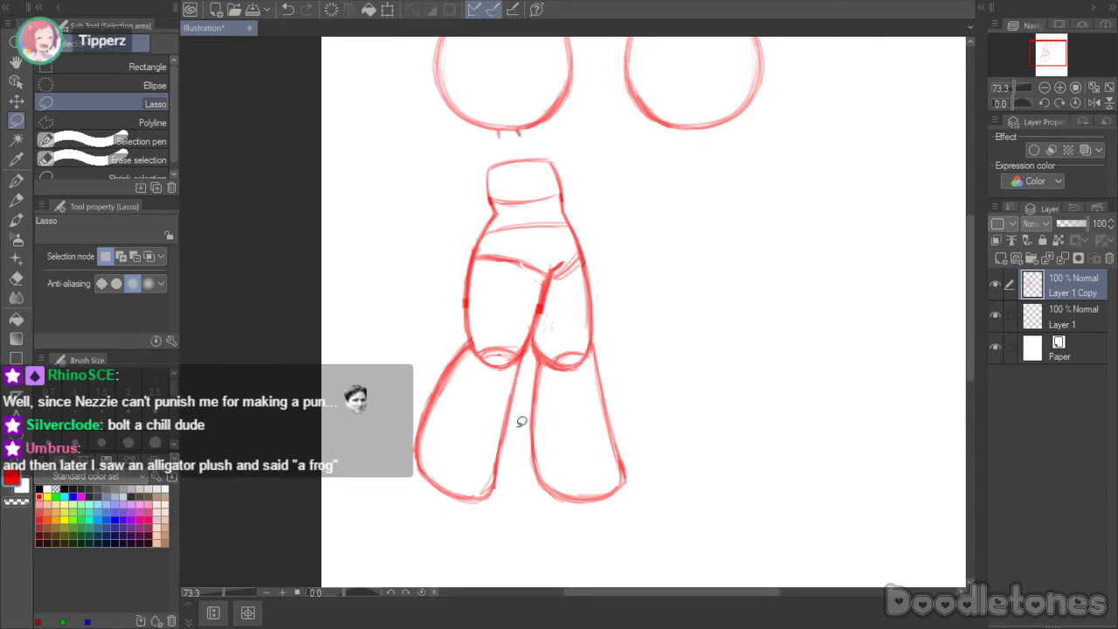
{"action": "mouse_move", "coordinate": [522, 422]}
{"action": "left_mouse_down"}
{"action": "mouse_move", "coordinate": [488, 504]}
{"action": "mouse_move", "coordinate": [410, 463]}
{"action": "mouse_move", "coordinate": [427, 368]}
{"action": "mouse_move", "coordinate": [462, 336]}
{"action": "mouse_move", "coordinate": [493, 364]}
{"action": "mouse_move", "coordinate": [526, 353]}
{"action": "mouse_move", "coordinate": [485, 533]}
{"action": "left_mouse_up"}
{"action": "key", "text": "ctrl+d"}
{"action": "key", "text": "ctrl+d"}
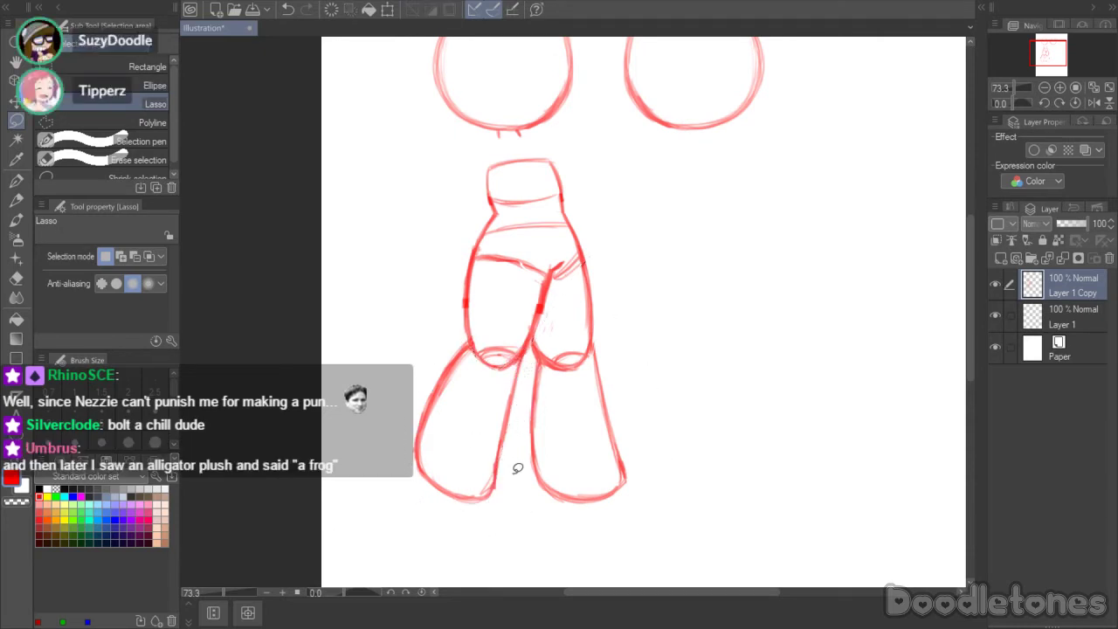
- Lasso the left lower leg below the knee, rotate it slightly outward, lengthen it a little and nudge it back up to the knee
{"action": "mouse_move", "coordinate": [517, 468]}
{"action": "left_mouse_down"}
{"action": "mouse_move", "coordinate": [412, 516]}
{"action": "mouse_move", "coordinate": [463, 339]}
{"action": "mouse_move", "coordinate": [498, 368]}
{"action": "mouse_move", "coordinate": [527, 356]}
{"action": "mouse_move", "coordinate": [516, 473]}
{"action": "left_mouse_up"}
{"action": "left_click", "coordinate": [522, 576]}
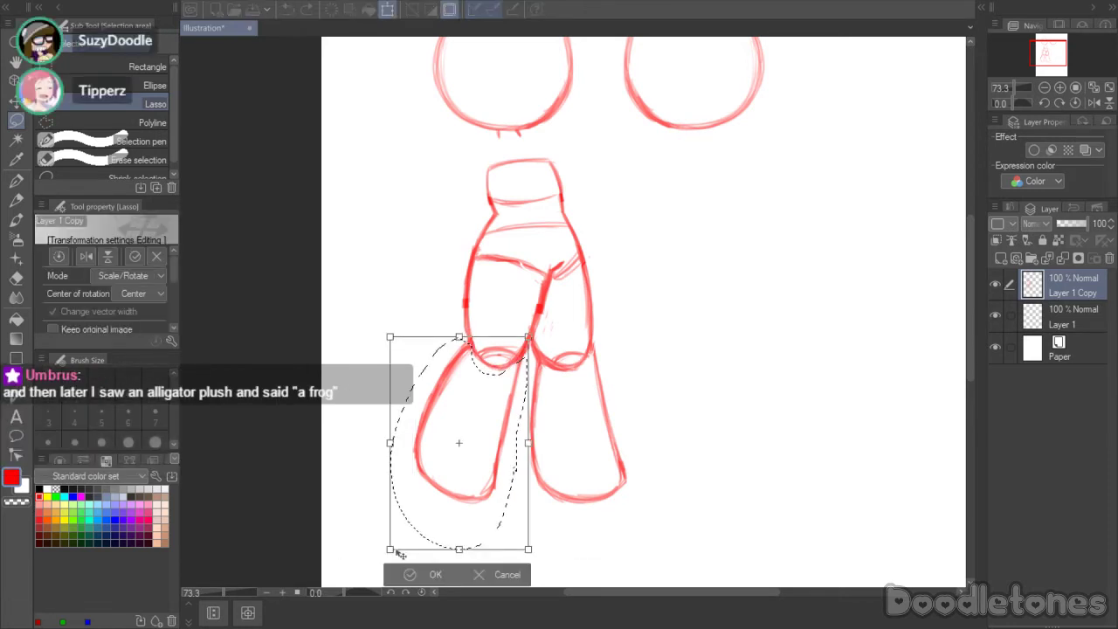
{"action": "left_click_drag", "start_coordinate": [397, 553], "coordinate": [394, 549]}
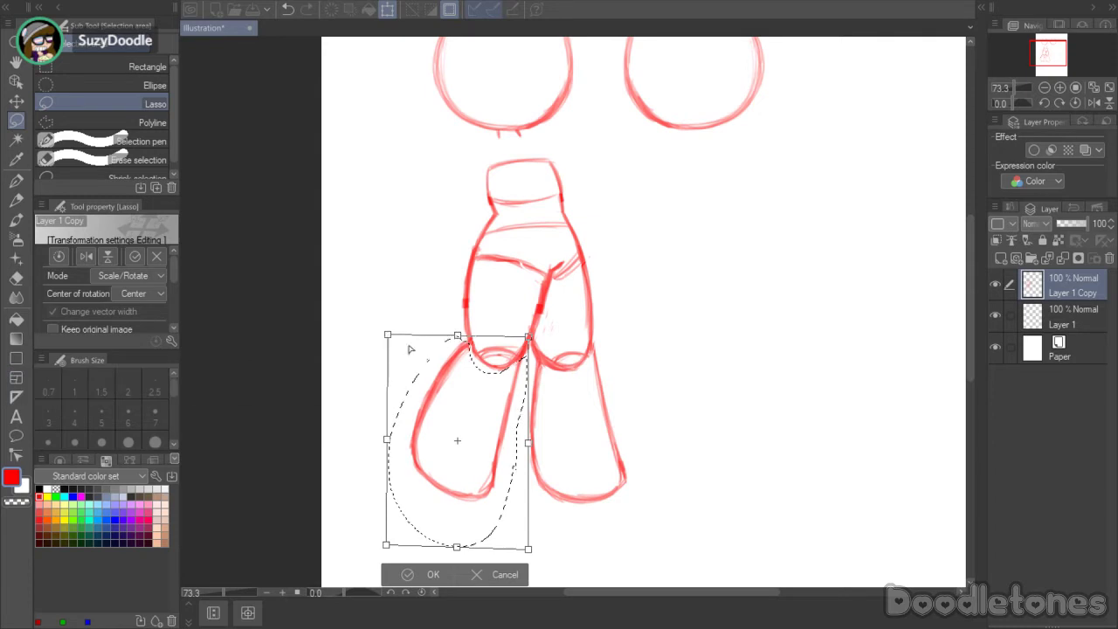
{"action": "left_click_drag", "start_coordinate": [457, 548], "coordinate": [457, 554]}
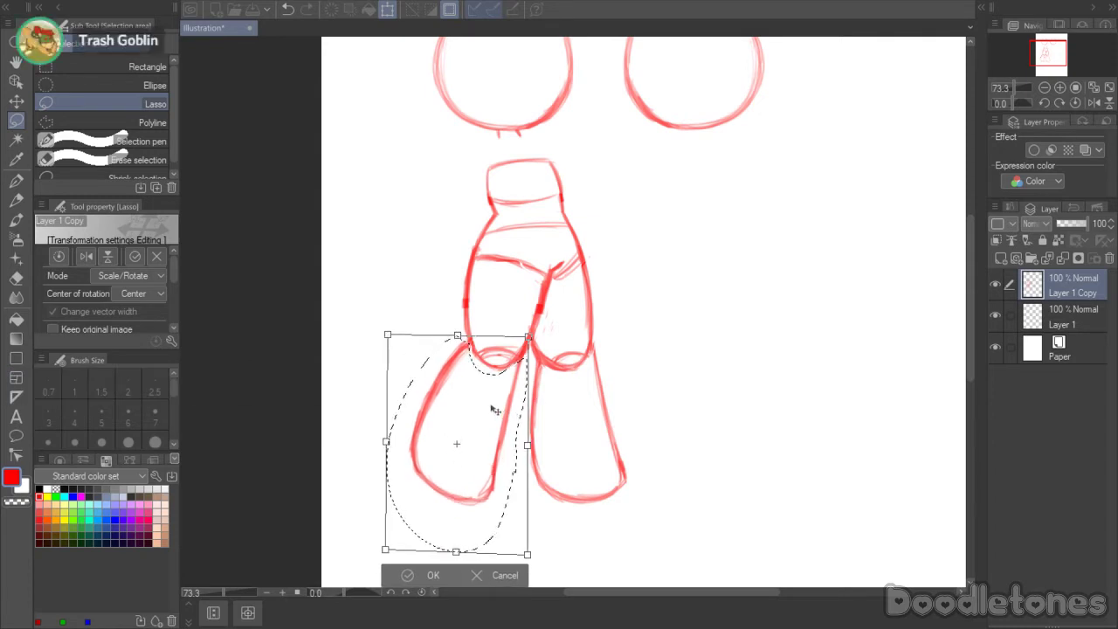
{"action": "left_click_drag", "start_coordinate": [490, 405], "coordinate": [492, 402]}
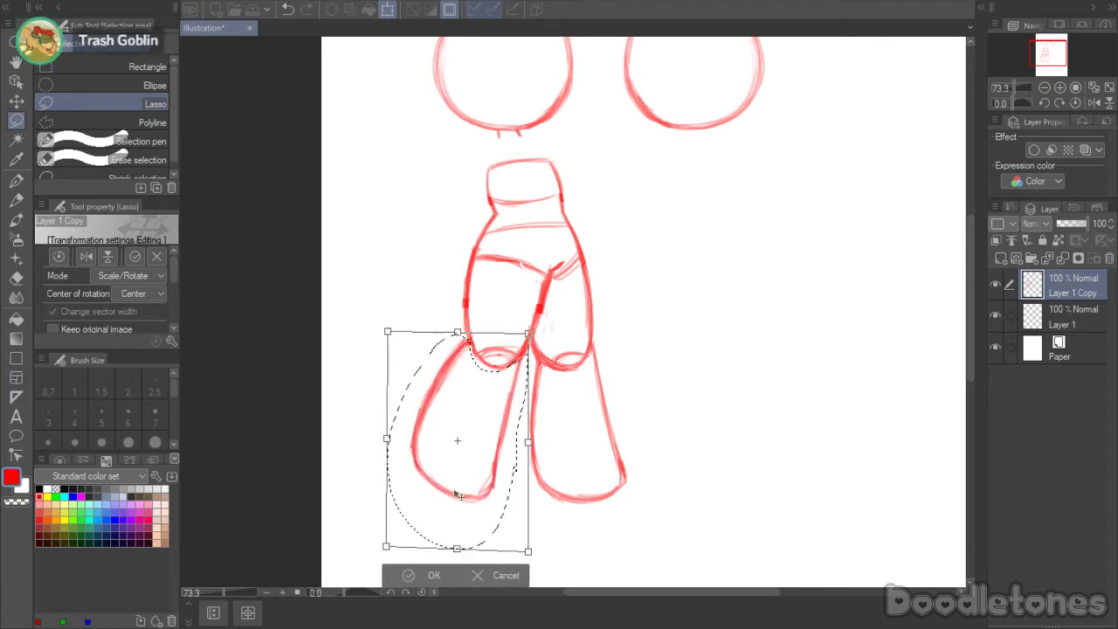
{"action": "left_click", "coordinate": [419, 573]}
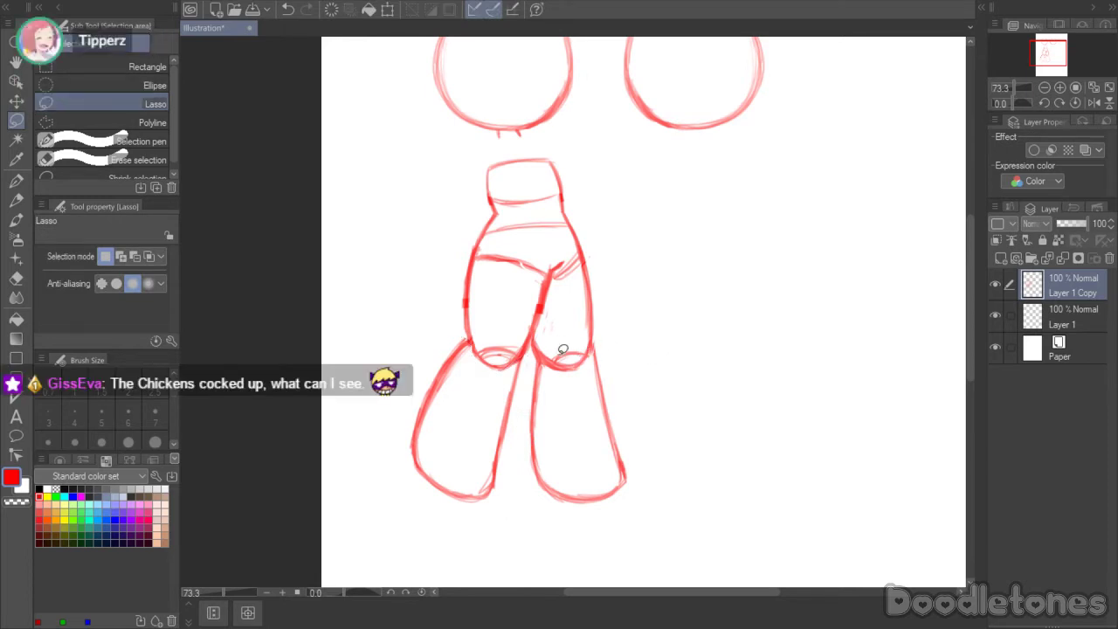
- Lasso the right lower leg, widen and tilt it slightly, and darken its outer edge from the knee down with the brush
{"action": "mouse_move", "coordinate": [649, 409]}
{"action": "left_mouse_down"}
{"action": "mouse_move", "coordinate": [521, 439]}
{"action": "mouse_move", "coordinate": [541, 353]}
{"action": "mouse_move", "coordinate": [559, 369]}
{"action": "mouse_move", "coordinate": [587, 362]}
{"action": "left_mouse_up"}
{"action": "left_click", "coordinate": [650, 577]}
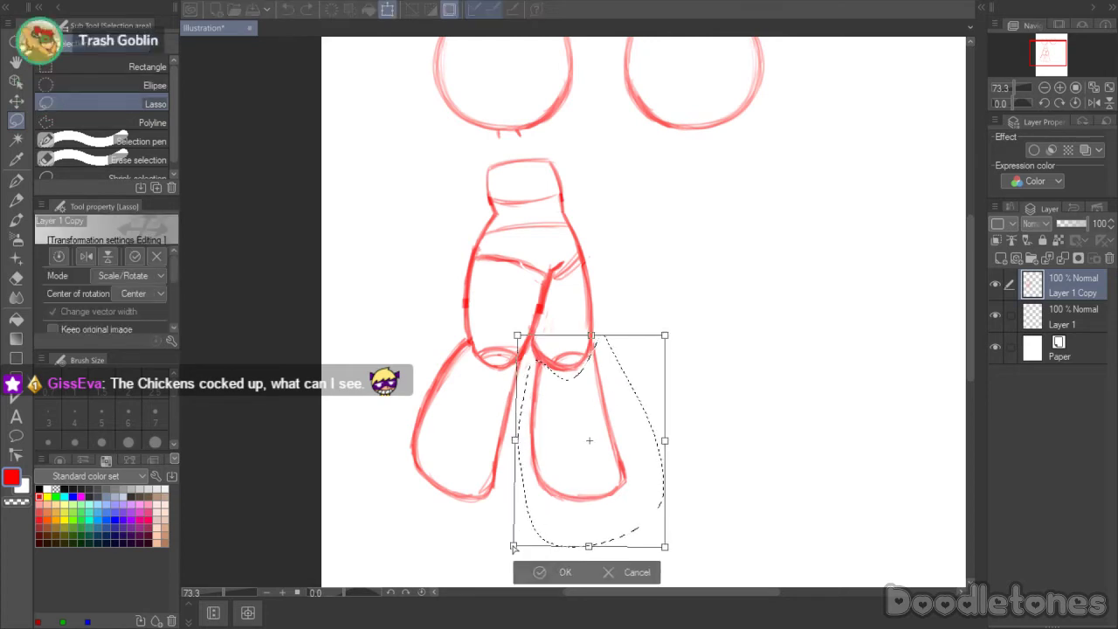
{"action": "left_click_drag", "start_coordinate": [513, 547], "coordinate": [512, 550]}
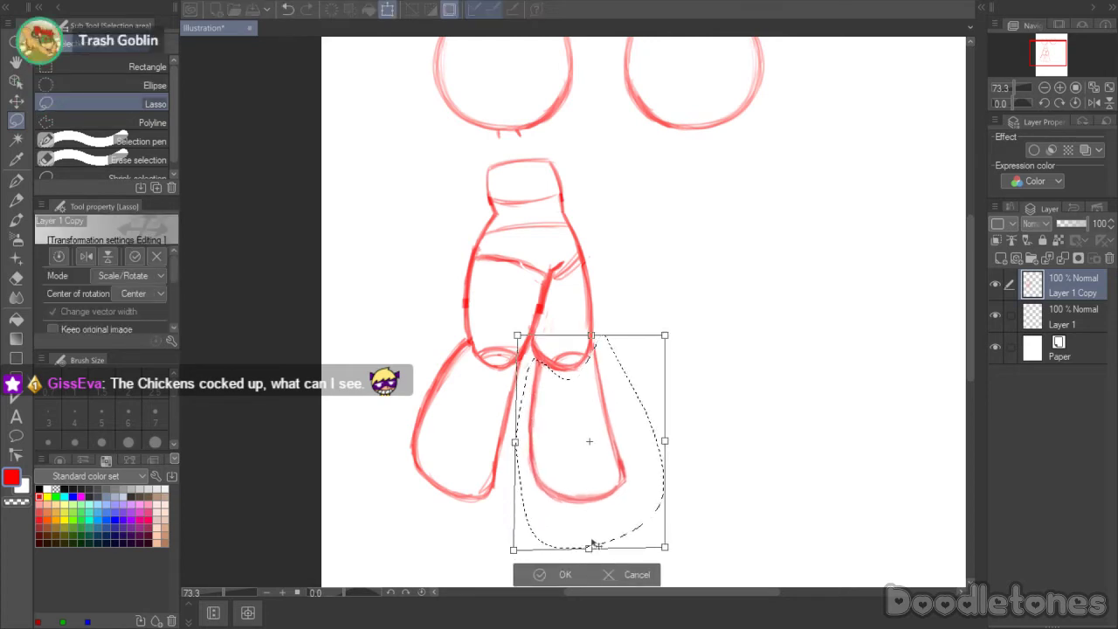
{"action": "left_click_drag", "start_coordinate": [516, 442], "coordinate": [512, 443]}
{"action": "left_click_drag", "start_coordinate": [587, 548], "coordinate": [590, 548]}
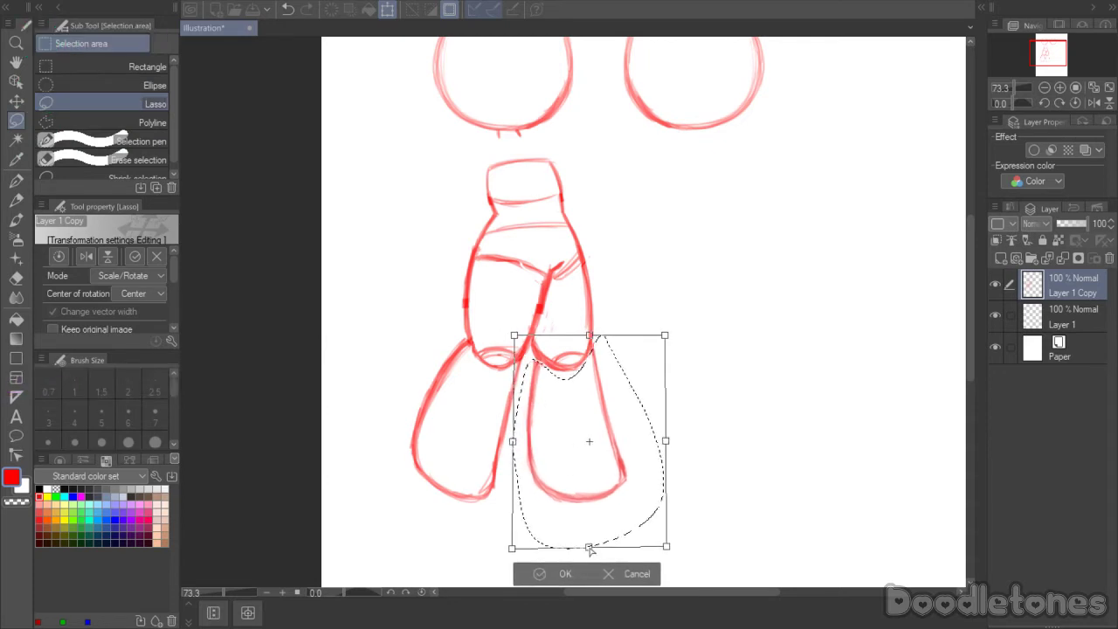
{"action": "left_click", "coordinate": [573, 575]}
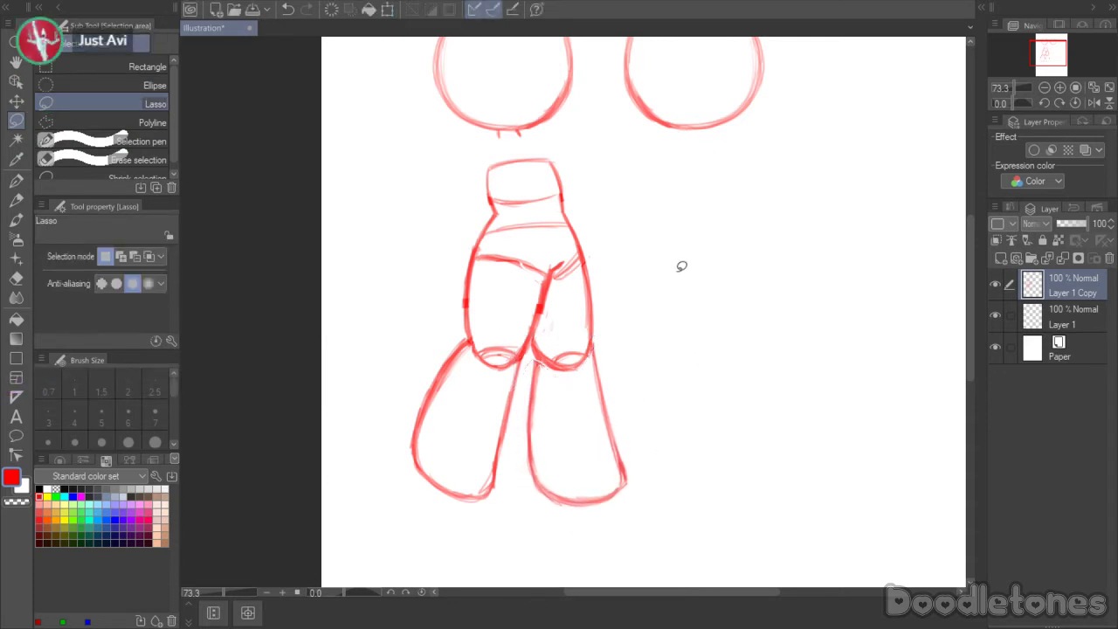
{"action": "left_click", "coordinate": [16, 219]}
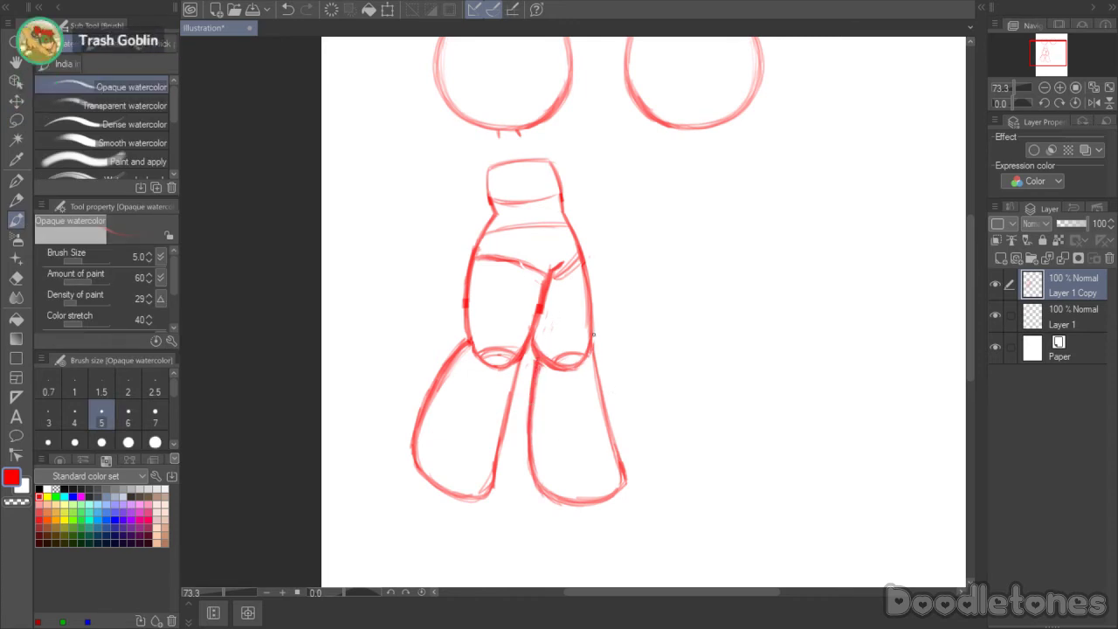
{"action": "left_click_drag", "start_coordinate": [592, 339], "coordinate": [614, 443]}
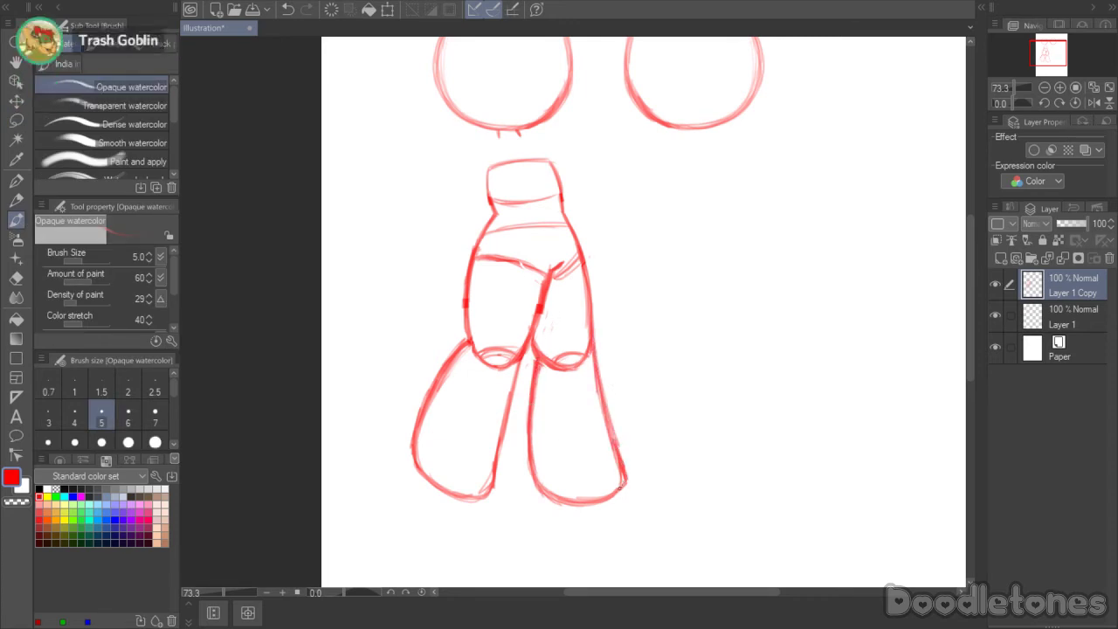
- Lasso the entire body below the head, squash its height slightly and move it up closer to the head
{"action": "left_click_drag", "start_coordinate": [972, 290], "coordinate": [969, 226]}
{"action": "key", "text": "m"}
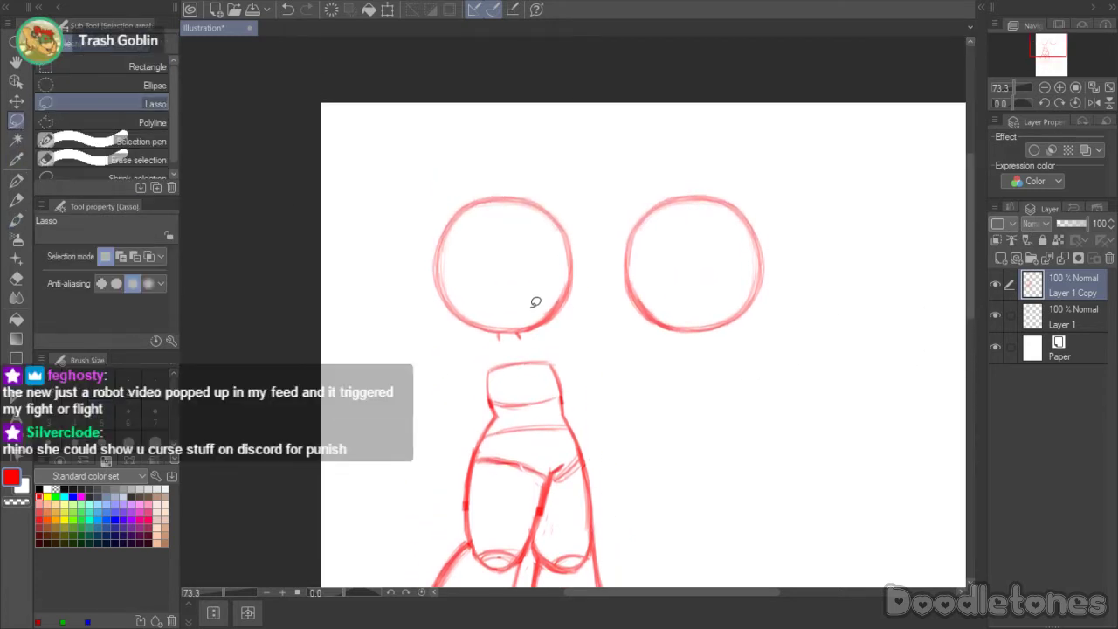
{"action": "left_click_drag", "start_coordinate": [975, 254], "coordinate": [970, 313]}
{"action": "mouse_move", "coordinate": [673, 347]}
{"action": "left_mouse_down"}
{"action": "mouse_move", "coordinate": [440, 533]}
{"action": "mouse_move", "coordinate": [475, 175]}
{"action": "mouse_move", "coordinate": [644, 369]}
{"action": "mouse_move", "coordinate": [664, 345]}
{"action": "left_mouse_up"}
{"action": "left_click", "coordinate": [593, 573]}
{"action": "left_click_drag", "start_coordinate": [533, 167], "coordinate": [533, 175]}
{"action": "left_click_drag", "start_coordinate": [560, 292], "coordinate": [556, 273]}
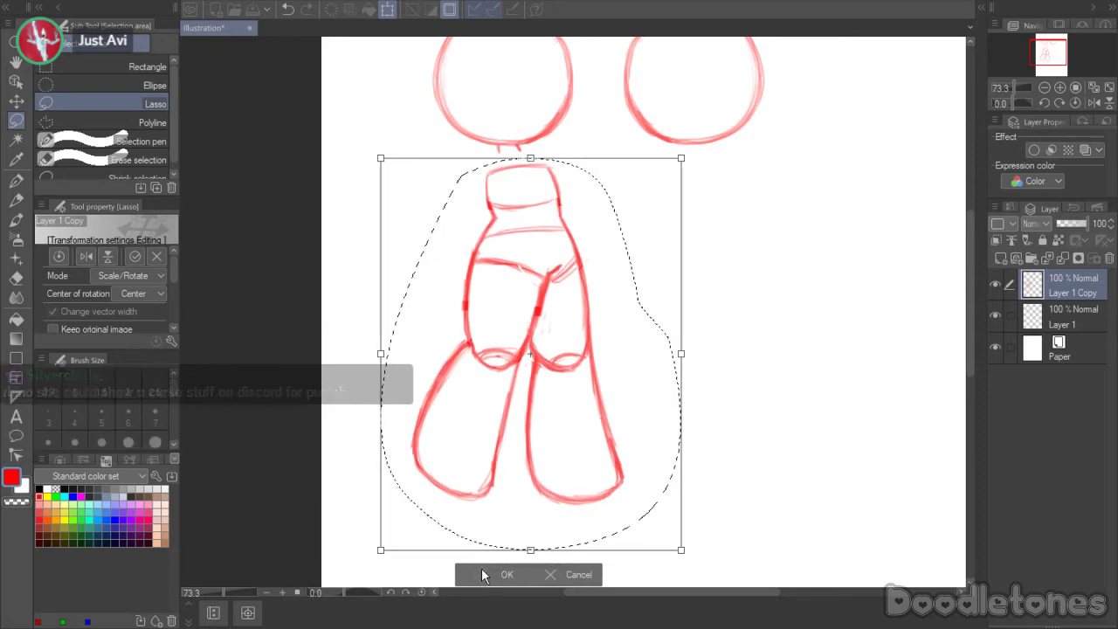
{"action": "key", "text": "Return"}
{"action": "key", "text": "ctrl+d"}
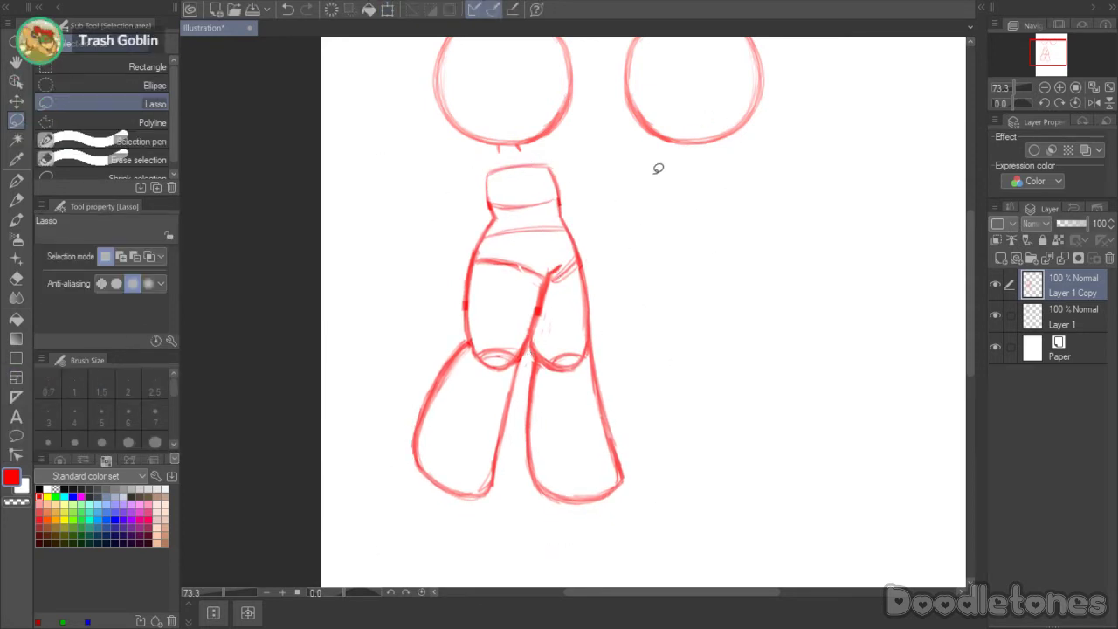
- Sketch the left shoulder curving down from the neck into the upper arm, with a forearm line angling outward from the elbow
{"action": "scroll", "coordinate": [532, 50], "scroll_direction": "up", "scroll_amount": 5}
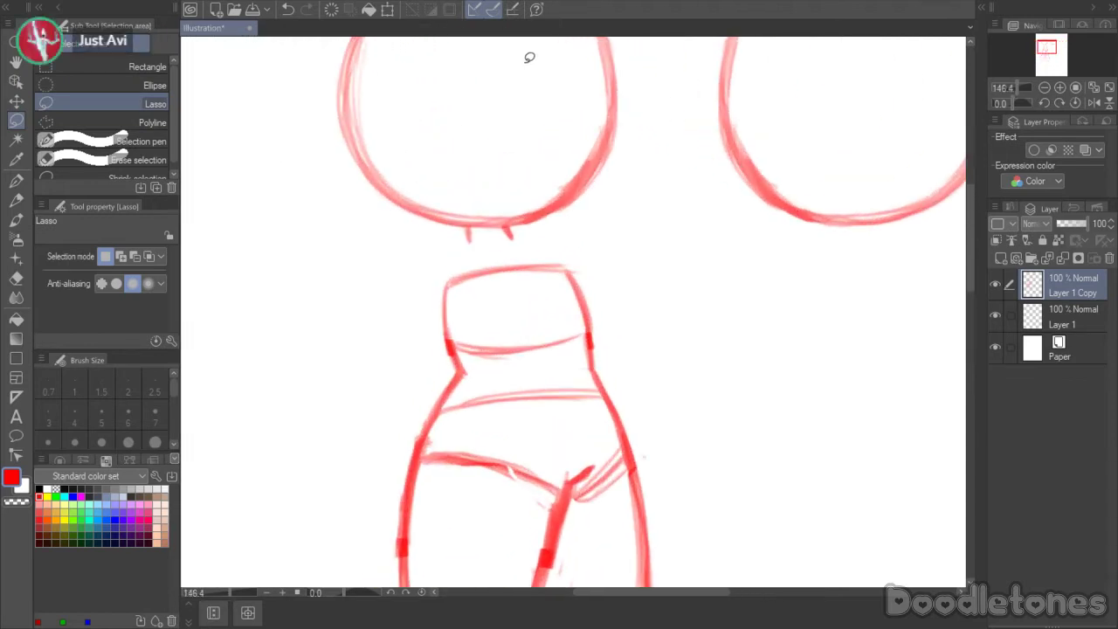
{"action": "key", "text": "b"}
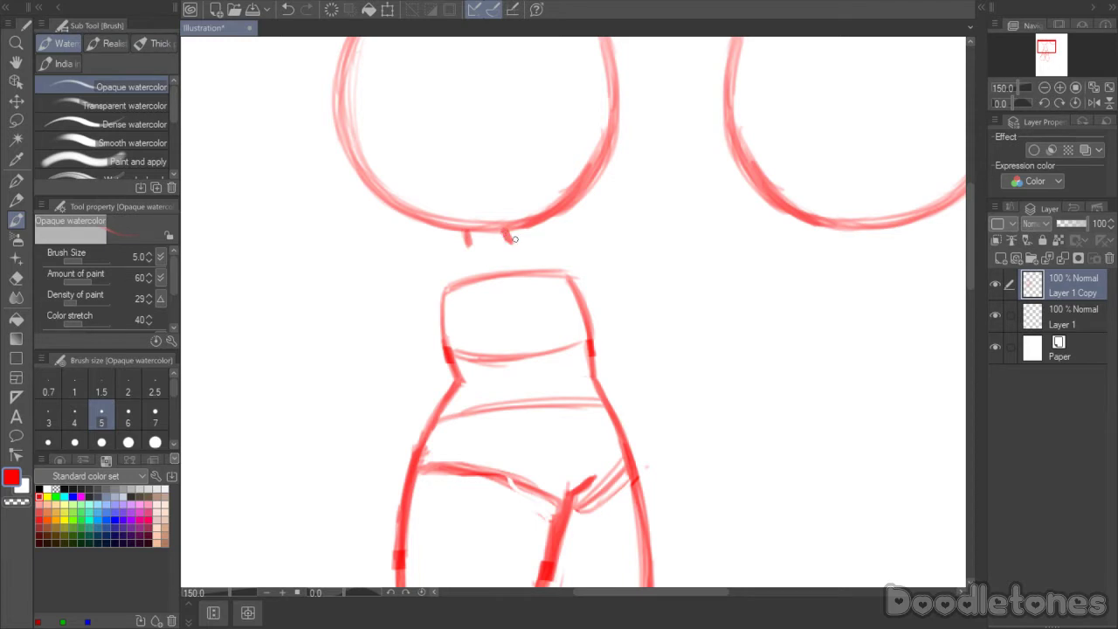
{"action": "mouse_move", "coordinate": [436, 260]}
{"action": "left_mouse_down"}
{"action": "mouse_move", "coordinate": [412, 310]}
{"action": "mouse_move", "coordinate": [416, 296]}
{"action": "mouse_move", "coordinate": [404, 372]}
{"action": "left_mouse_up"}
{"action": "mouse_move", "coordinate": [411, 310]}
{"action": "left_mouse_down"}
{"action": "mouse_move", "coordinate": [406, 361]}
{"action": "mouse_move", "coordinate": [463, 244]}
{"action": "mouse_move", "coordinate": [402, 377]}
{"action": "mouse_move", "coordinate": [355, 437]}
{"action": "left_mouse_up"}
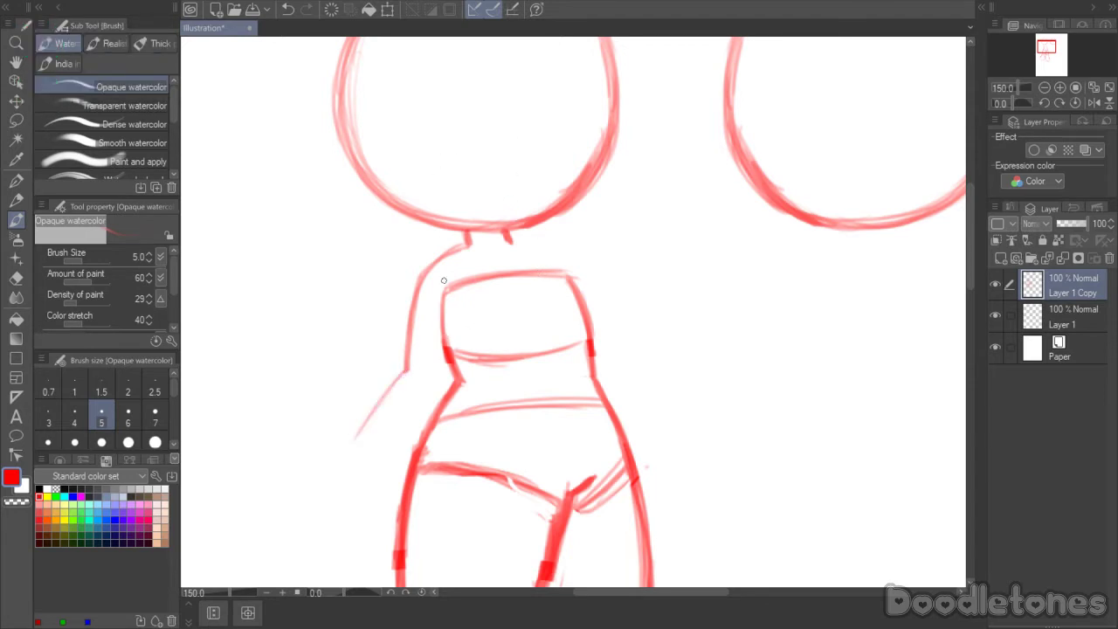
{"action": "left_click_drag", "start_coordinate": [521, 240], "coordinate": [594, 259]}
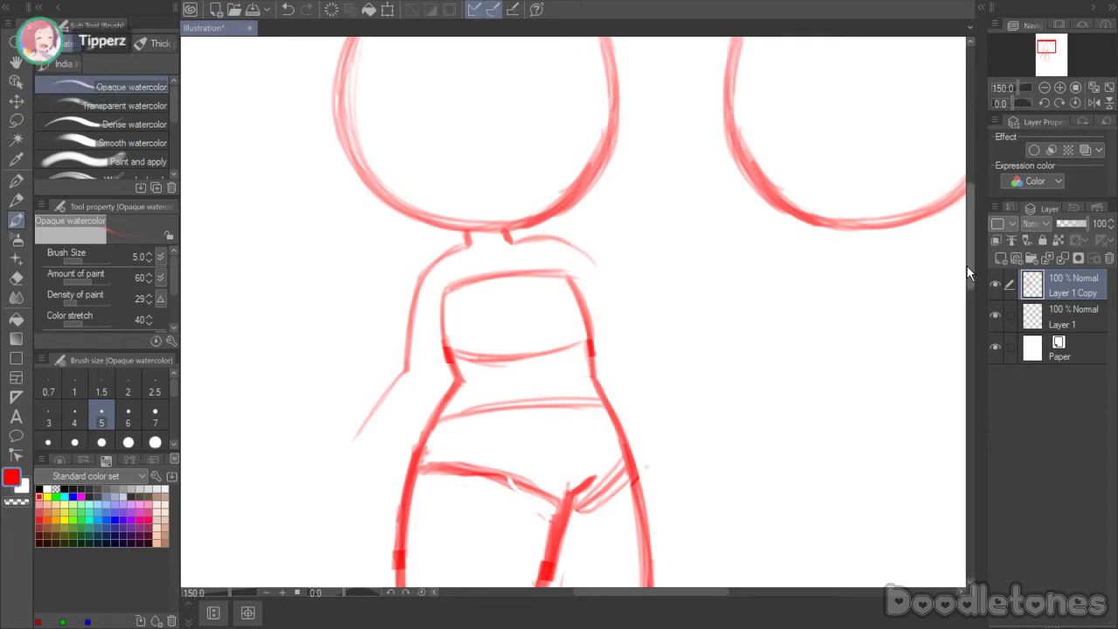
{"action": "scroll", "coordinate": [966, 265], "scroll_direction": "up", "scroll_amount": 1}
{"action": "key", "text": "ctrl+z"}
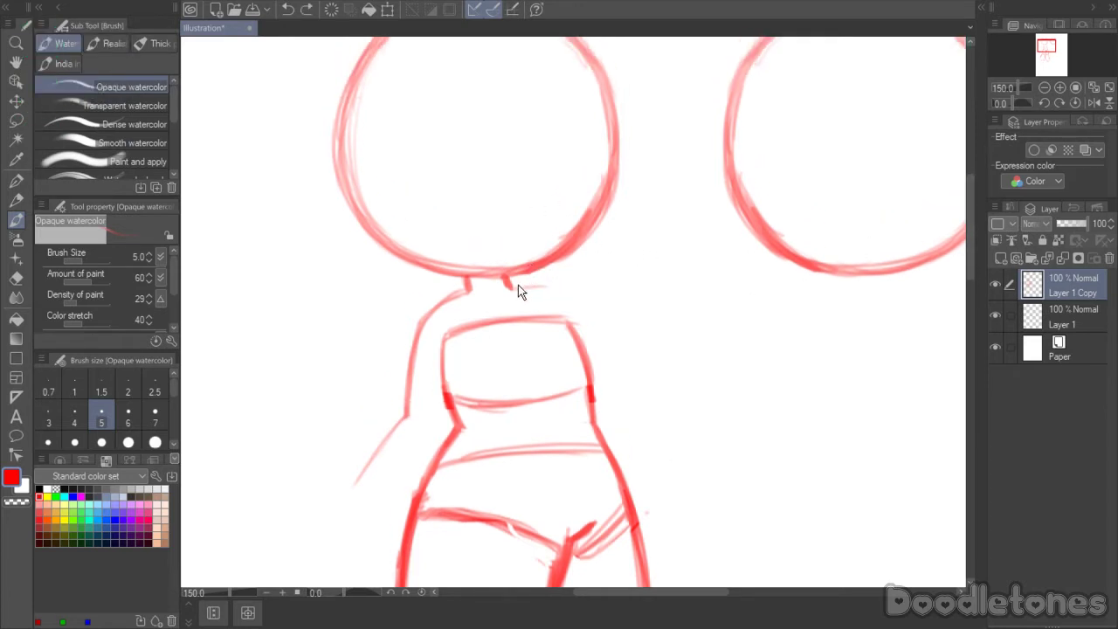
- Sketch a short right shoulder curve from the neck and darken the left shoulder and upper arm's outer line
{"action": "left_click_drag", "start_coordinate": [508, 281], "coordinate": [560, 283]}
{"action": "mouse_move", "coordinate": [461, 294]}
{"action": "left_mouse_down"}
{"action": "mouse_move", "coordinate": [414, 324]}
{"action": "mouse_move", "coordinate": [401, 397]}
{"action": "left_mouse_up"}
{"action": "key", "text": "ctrl+z"}
{"action": "left_click_drag", "start_coordinate": [414, 324], "coordinate": [409, 360]}
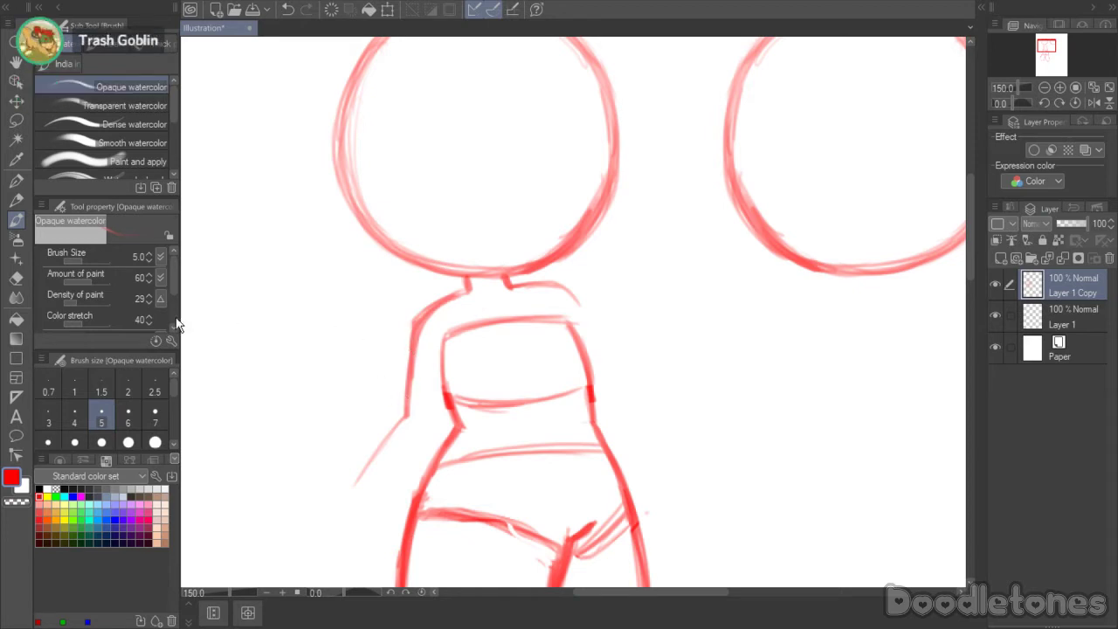
- Sketch the right arm's outline down from the shoulder to the elbow, with the forearm bent upward and outward into a hooked end
{"action": "key", "text": "e"}
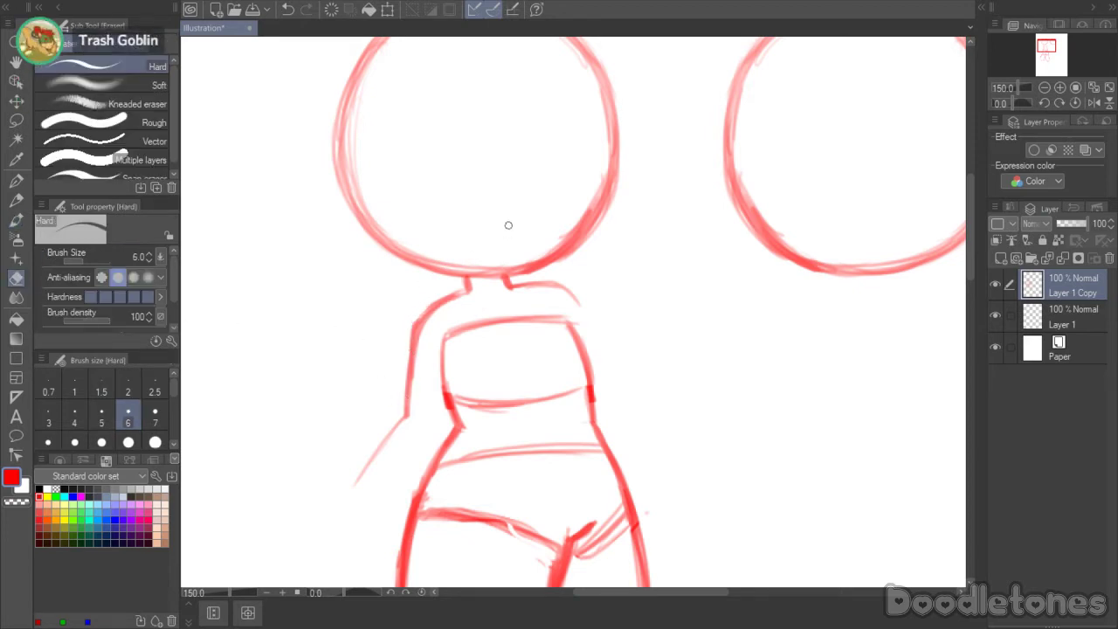
{"action": "key", "text": "b"}
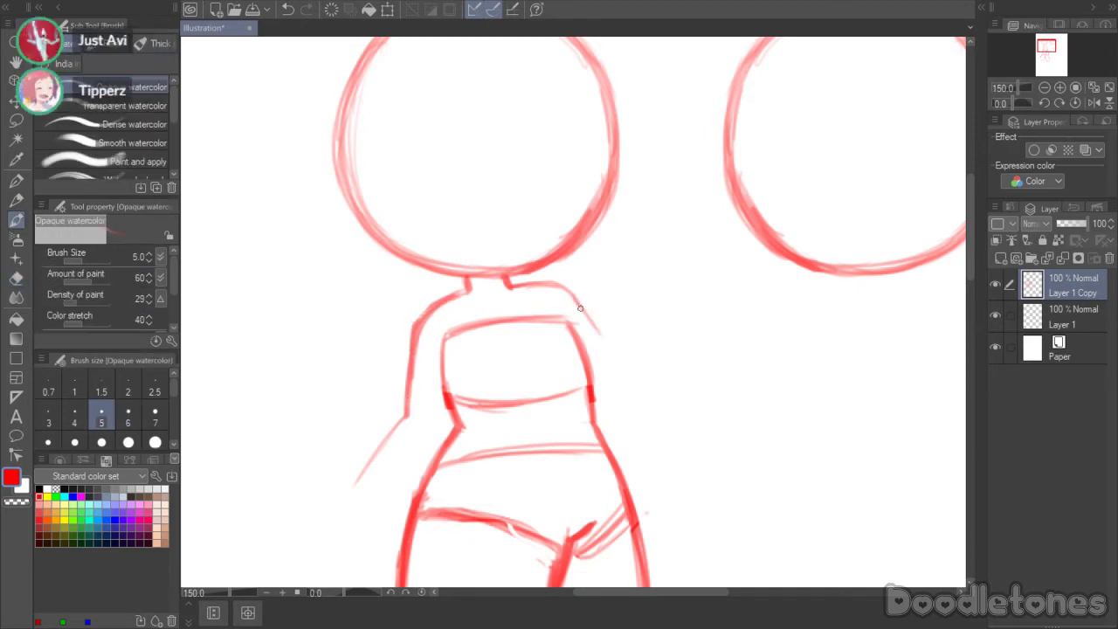
{"action": "mouse_move", "coordinate": [580, 308]}
{"action": "left_mouse_down"}
{"action": "mouse_move", "coordinate": [651, 337]}
{"action": "mouse_move", "coordinate": [667, 312]}
{"action": "mouse_move", "coordinate": [698, 304]}
{"action": "mouse_move", "coordinate": [712, 335]}
{"action": "left_mouse_up"}
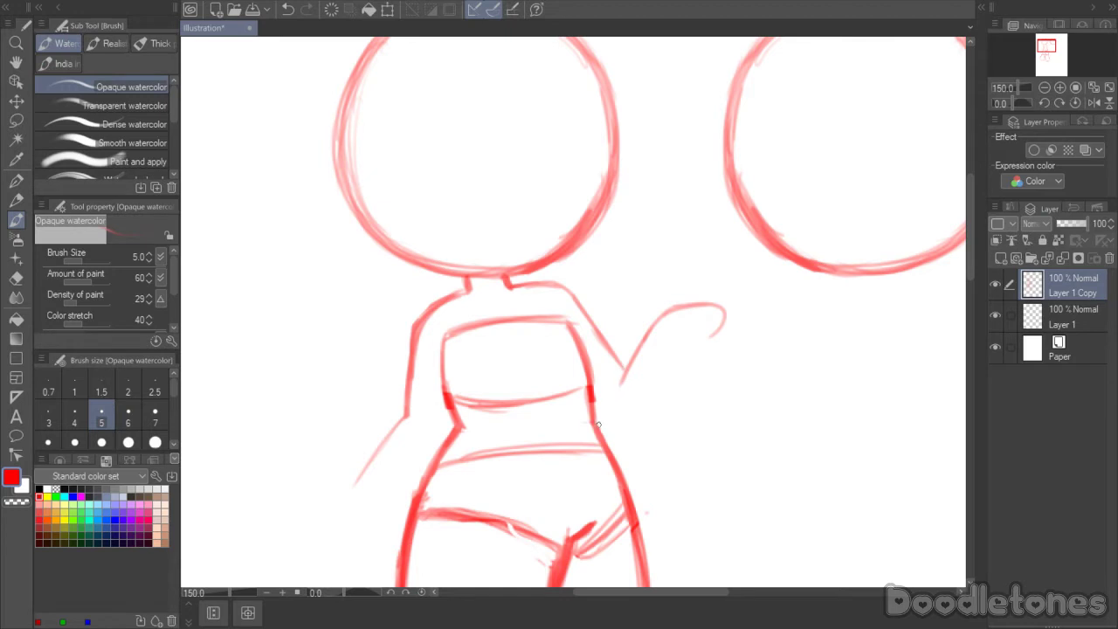
- Sketch the underside of the right forearm from the waist up to the wrist, close the hand's outline and darken the forearm's upper line
{"action": "mouse_move", "coordinate": [597, 425]}
{"action": "left_mouse_down"}
{"action": "mouse_move", "coordinate": [631, 444]}
{"action": "mouse_move", "coordinate": [651, 434]}
{"action": "mouse_move", "coordinate": [641, 443]}
{"action": "mouse_move", "coordinate": [663, 424]}
{"action": "mouse_move", "coordinate": [684, 363]}
{"action": "left_mouse_up"}
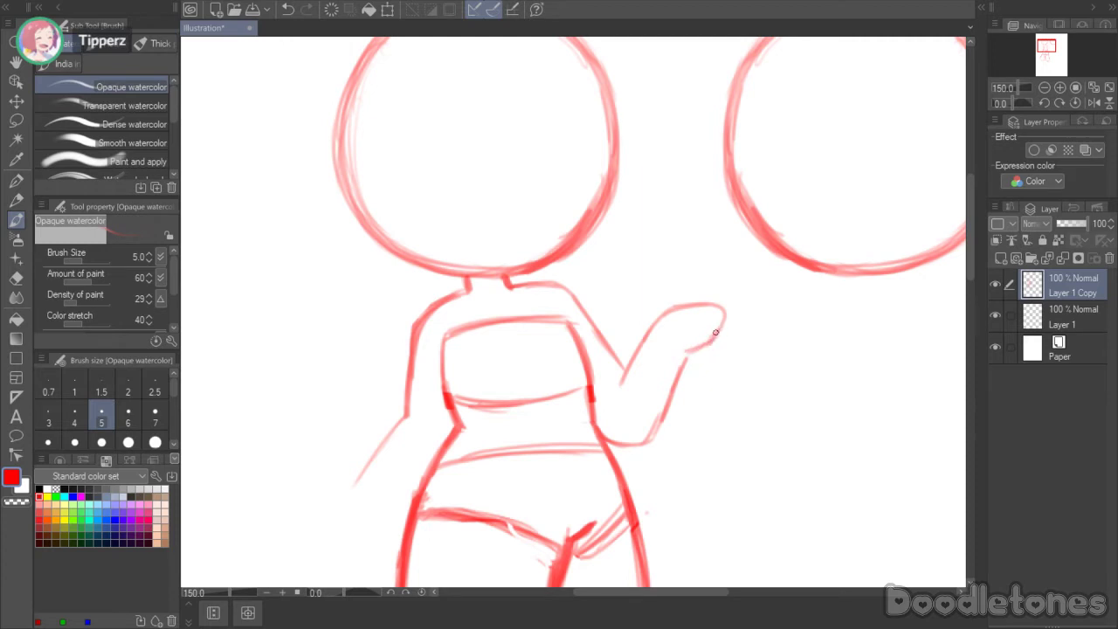
{"action": "mouse_move", "coordinate": [668, 312]}
{"action": "left_mouse_down"}
{"action": "mouse_move", "coordinate": [722, 307]}
{"action": "mouse_move", "coordinate": [664, 419]}
{"action": "mouse_move", "coordinate": [672, 389]}
{"action": "mouse_move", "coordinate": [645, 332]}
{"action": "left_mouse_up"}
{"action": "left_click_drag", "start_coordinate": [619, 383], "coordinate": [658, 322]}
{"action": "left_click_drag", "start_coordinate": [624, 366], "coordinate": [670, 311]}
{"action": "scroll", "coordinate": [733, 167], "scroll_direction": "down", "scroll_amount": 3}
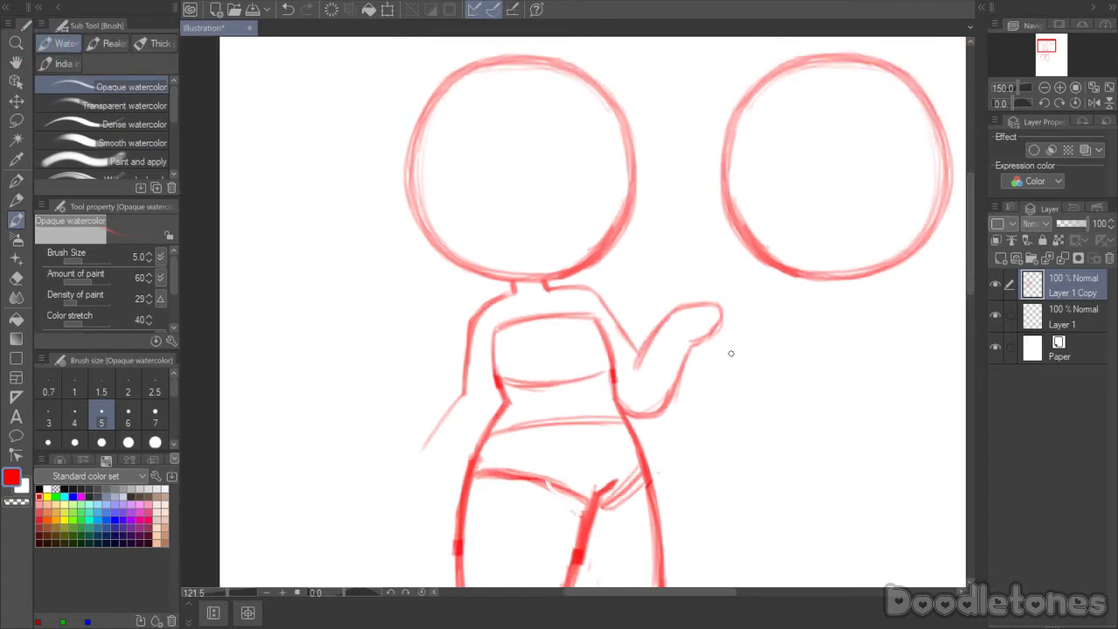
- Lasso the first figure's right forearm and hand and move them slightly up along the body
{"action": "scroll", "coordinate": [731, 349], "scroll_direction": "up", "scroll_amount": 2}
{"action": "key", "text": "m"}
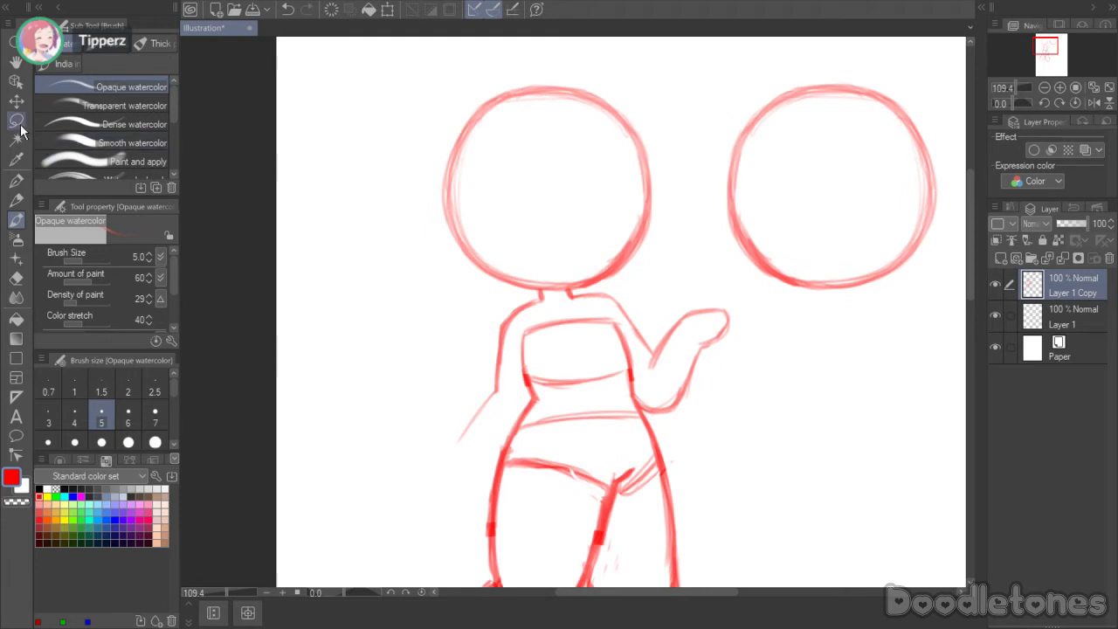
{"action": "mouse_move", "coordinate": [710, 409]}
{"action": "left_mouse_down"}
{"action": "mouse_move", "coordinate": [657, 426]}
{"action": "mouse_move", "coordinate": [640, 350]}
{"action": "mouse_move", "coordinate": [735, 288]}
{"action": "mouse_move", "coordinate": [733, 393]}
{"action": "left_mouse_up"}
{"action": "left_click", "coordinate": [729, 455]}
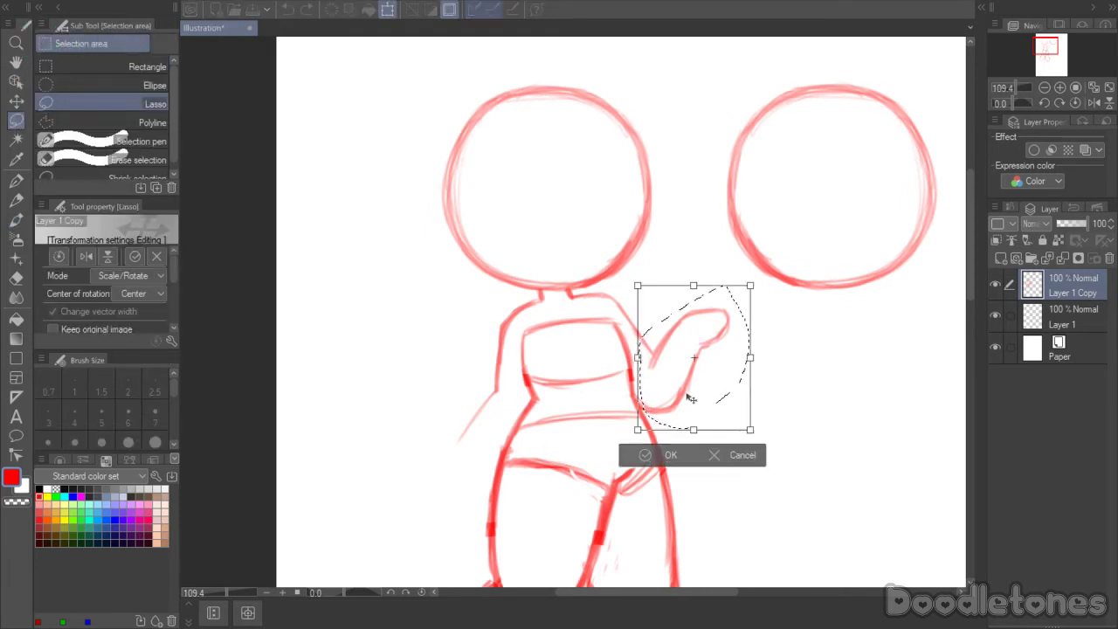
{"action": "left_click", "coordinate": [651, 447]}
{"action": "key", "text": "ctrl+d"}
- Lasso the right forearm's upper line with the hand, nudge it up and inward, and redraw the hand's edge and forearm underside
{"action": "mouse_move", "coordinate": [655, 367]}
{"action": "left_mouse_down"}
{"action": "mouse_move", "coordinate": [691, 292]}
{"action": "mouse_move", "coordinate": [728, 297]}
{"action": "mouse_move", "coordinate": [683, 339]}
{"action": "left_mouse_up"}
{"action": "left_click", "coordinate": [730, 393]}
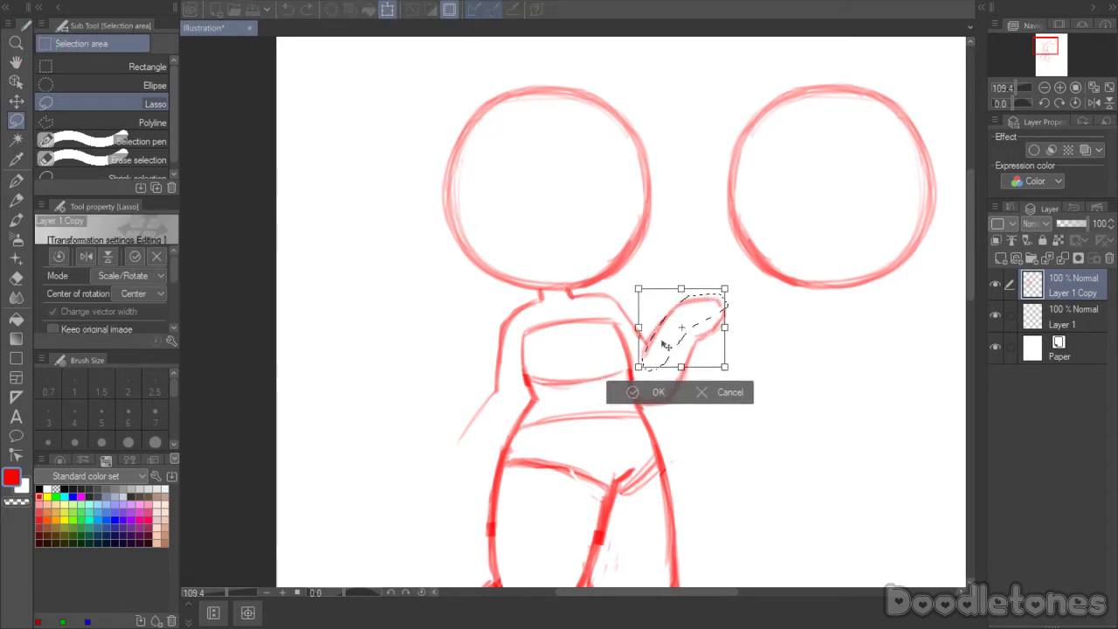
{"action": "left_click", "coordinate": [658, 393]}
{"action": "key", "text": "ctrl+d"}
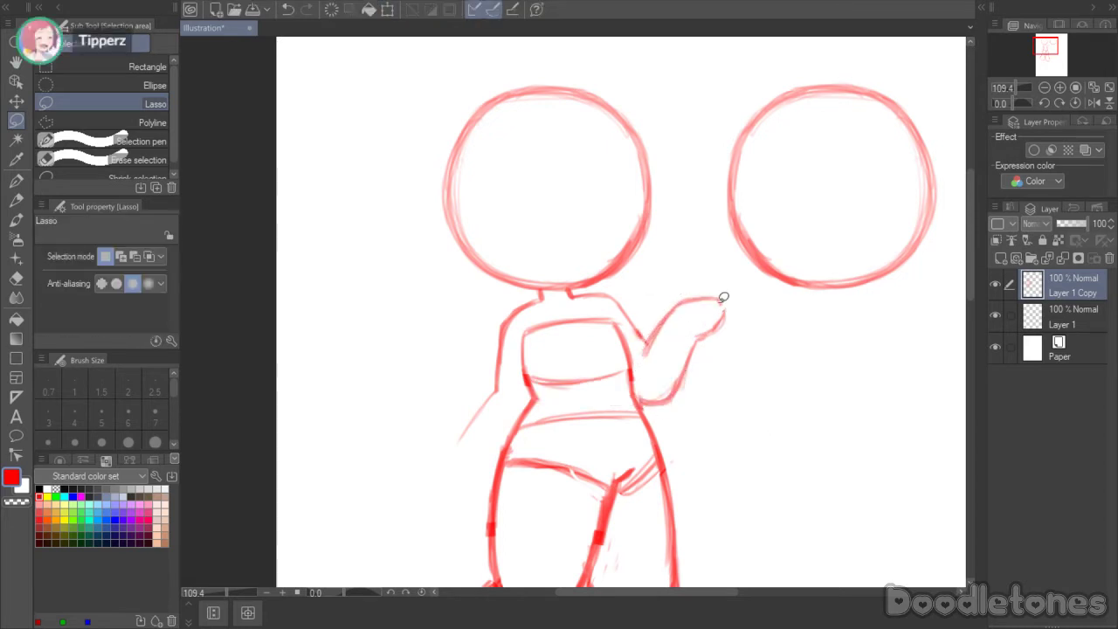
{"action": "key", "text": "b"}
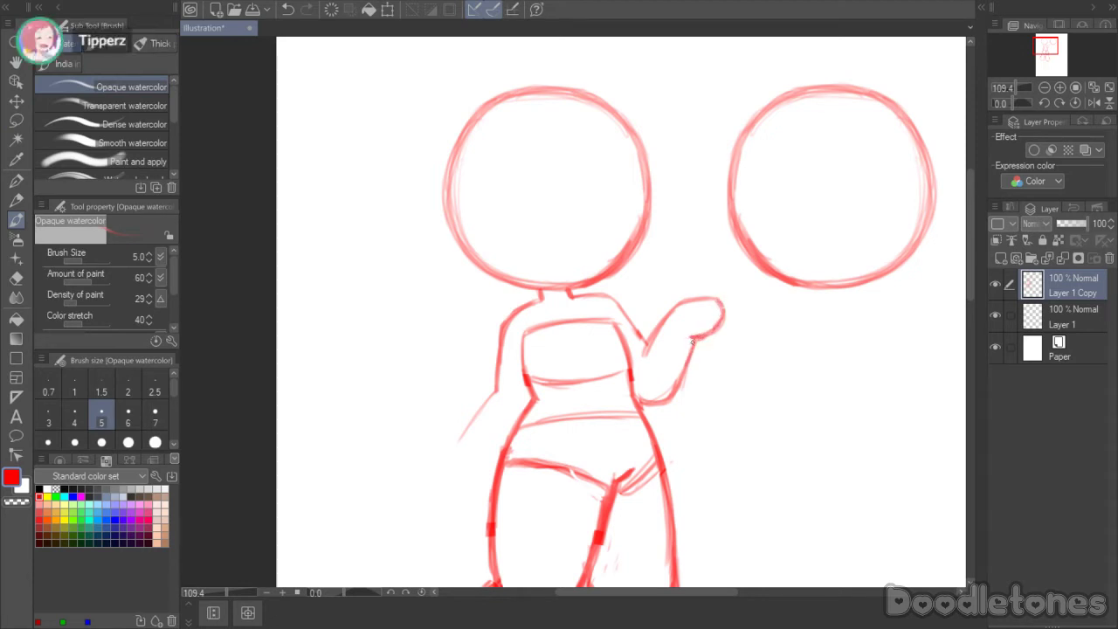
{"action": "left_click_drag", "start_coordinate": [695, 337], "coordinate": [677, 381]}
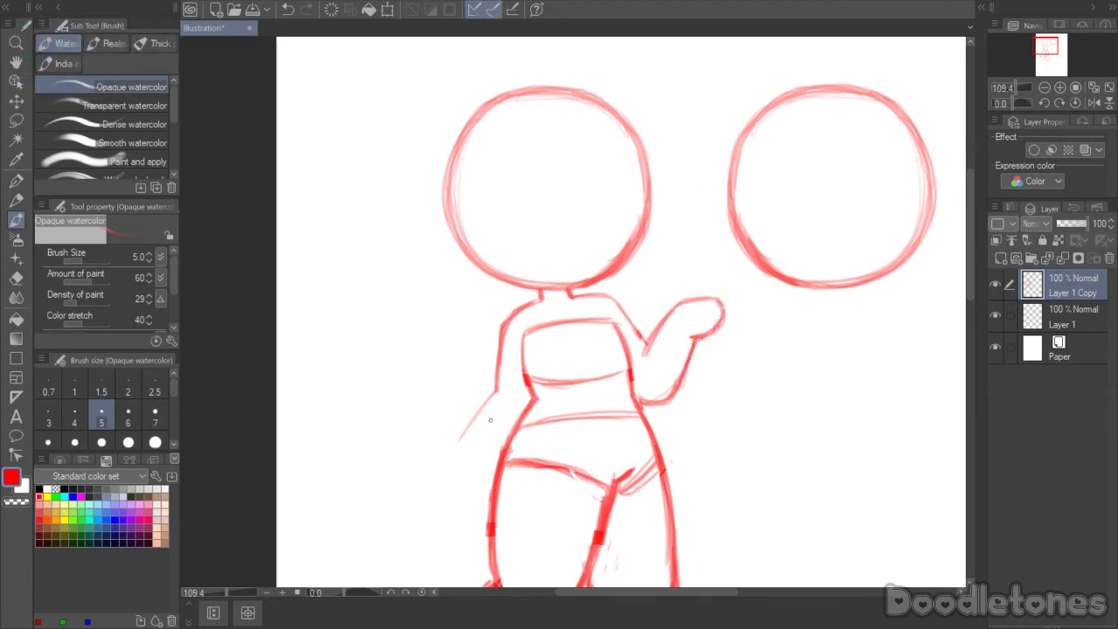
- Try to sketch a left hand with separate fingers hanging beside the hip, then undo its strokes back to the forearm line
{"action": "mouse_move", "coordinate": [458, 440]}
{"action": "left_mouse_down"}
{"action": "mouse_move", "coordinate": [448, 483]}
{"action": "mouse_move", "coordinate": [494, 487]}
{"action": "left_mouse_up"}
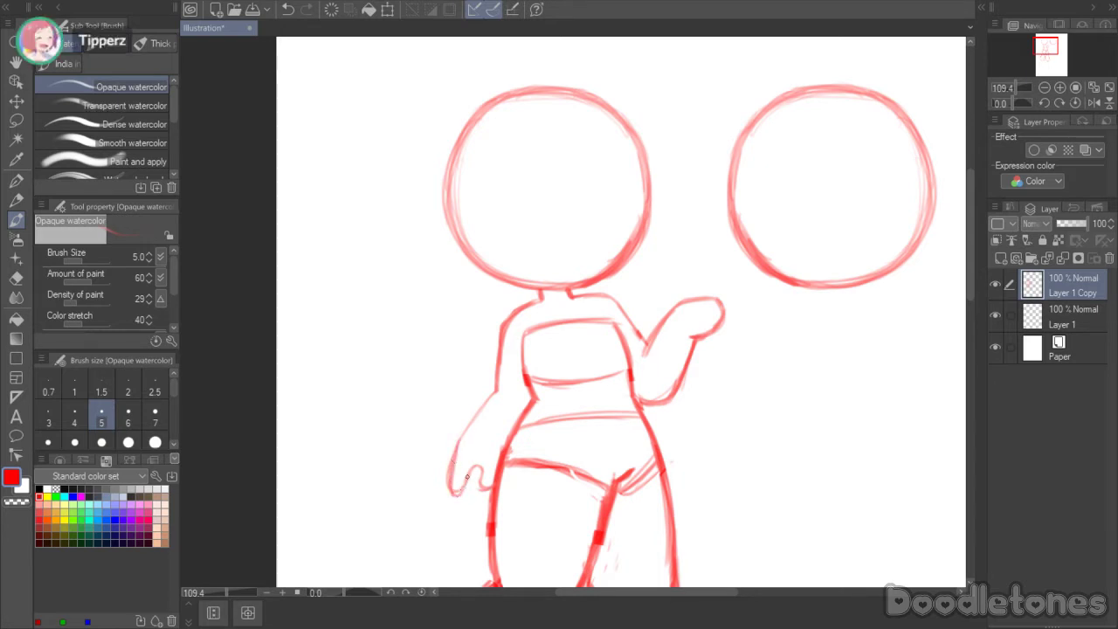
{"action": "left_click_drag", "start_coordinate": [470, 426], "coordinate": [453, 468]}
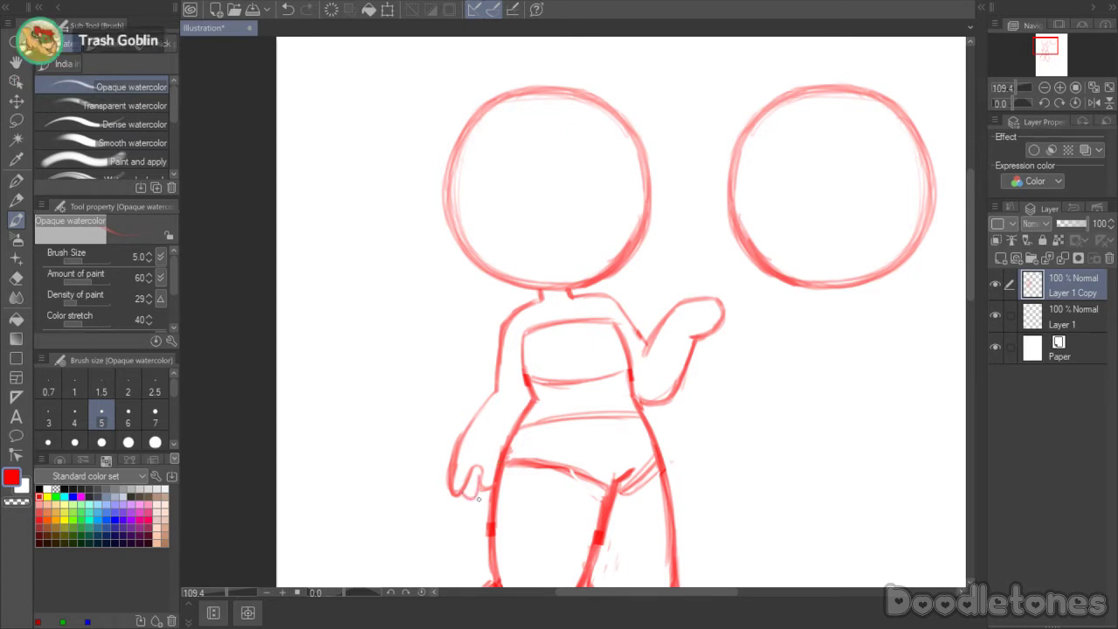
{"action": "key", "text": "ctrl+z"}
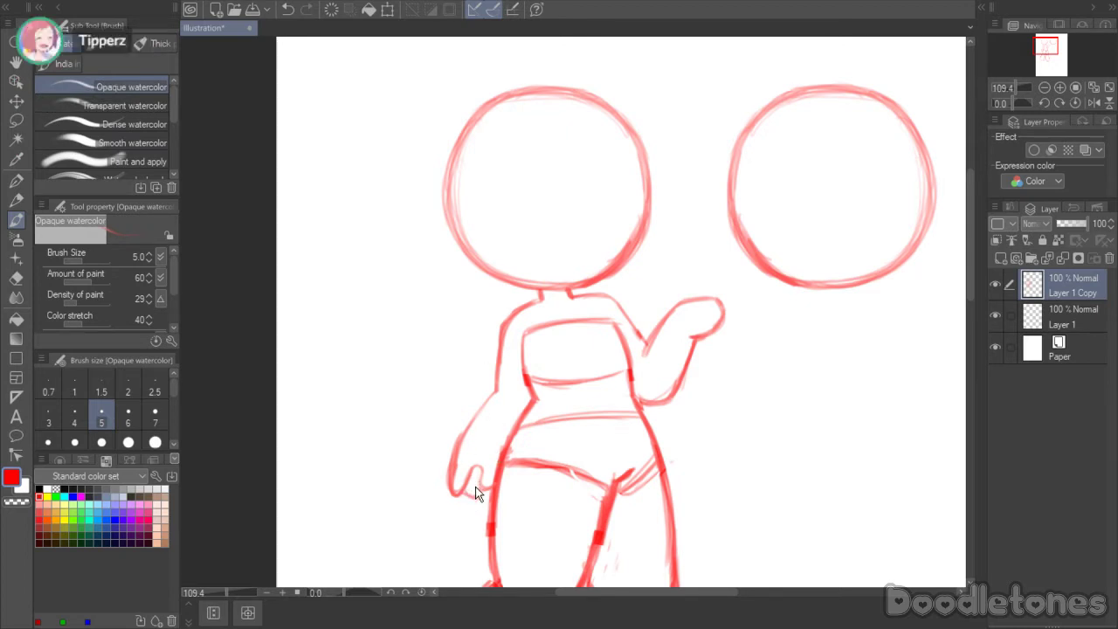
{"action": "key", "text": "ctrl+z"}
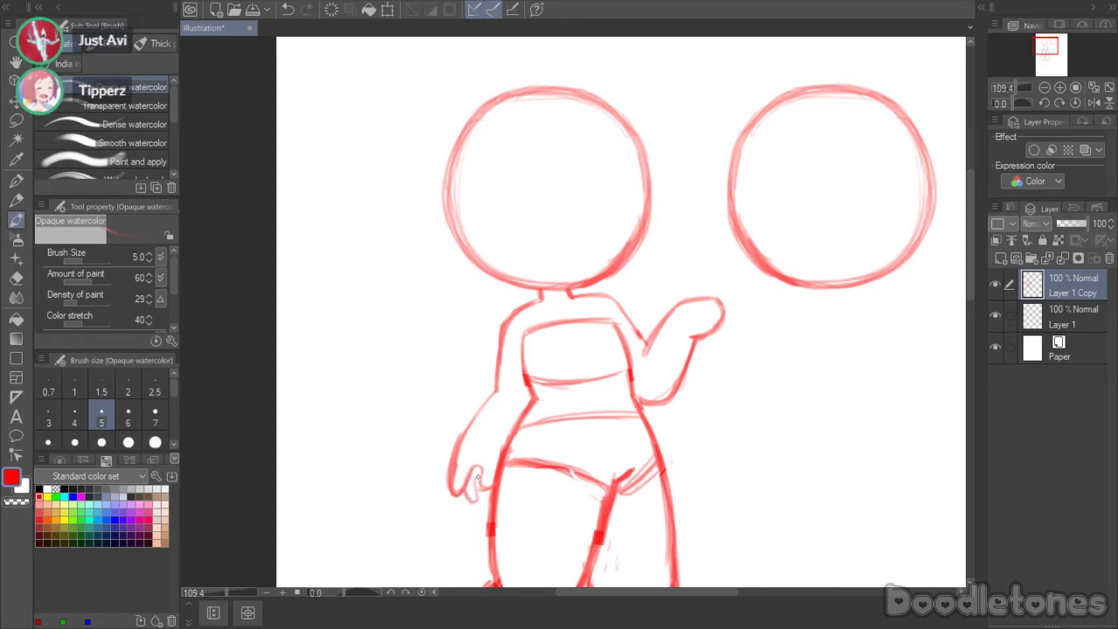
{"action": "key", "text": "ctrl+z"}
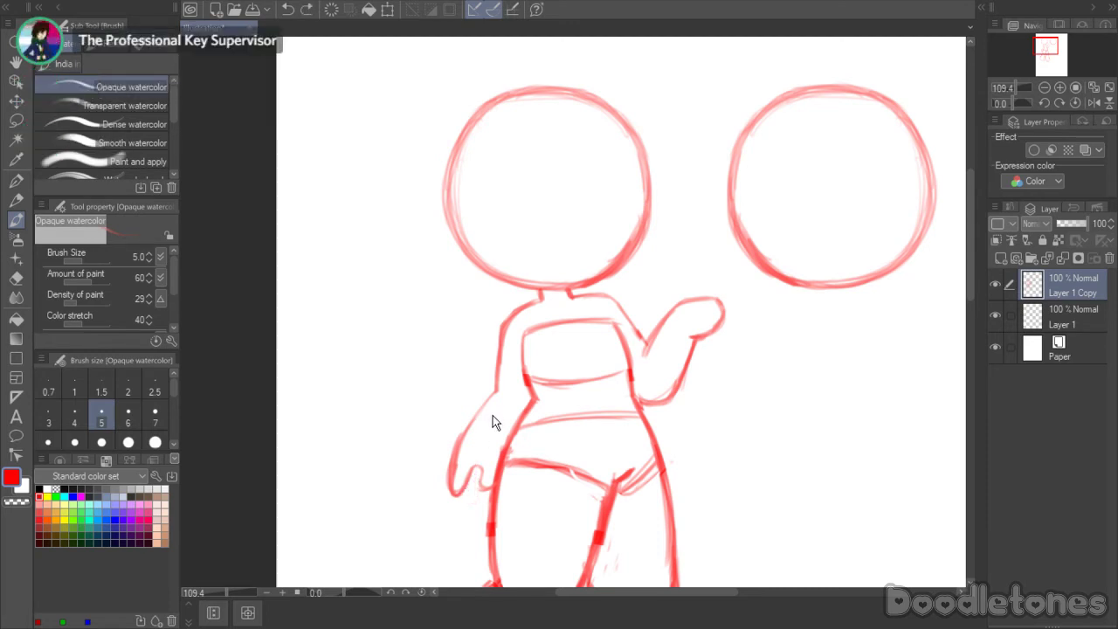
{"action": "key", "text": "ctrl+z"}
{"action": "key", "text": "ctrl+z"}
{"action": "key", "text": "ctrl+z"}
{"action": "key", "text": "ctrl+z"}
{"action": "key", "text": "ctrl+z"}
{"action": "key", "text": "ctrl+z"}
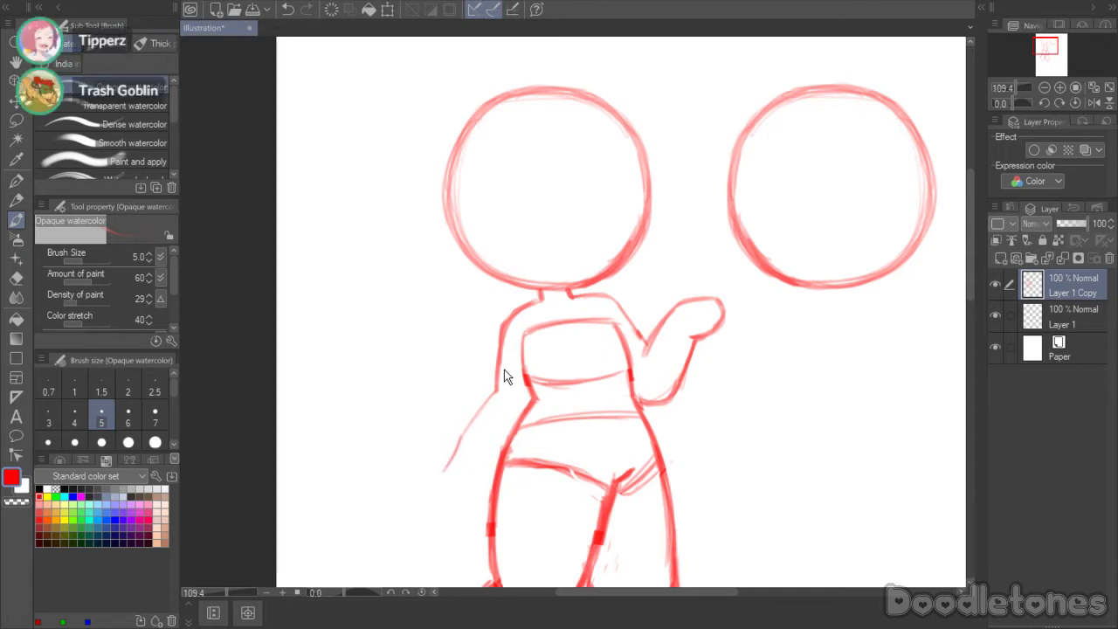
{"action": "key", "text": "ctrl+z"}
{"action": "key", "text": "ctrl+y"}
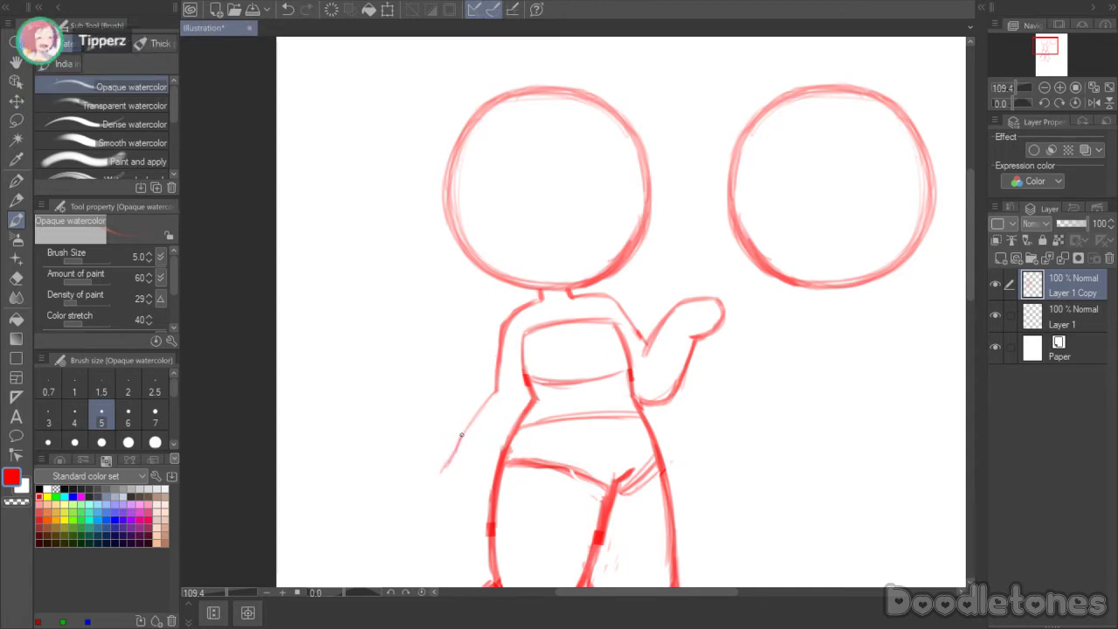
{"action": "key", "text": "ctrl+z"}
- Try to sketch the left hand with fingers spread outward from the hip, then undo the hand strokes
{"action": "left_click_drag", "start_coordinate": [456, 446], "coordinate": [444, 481]}
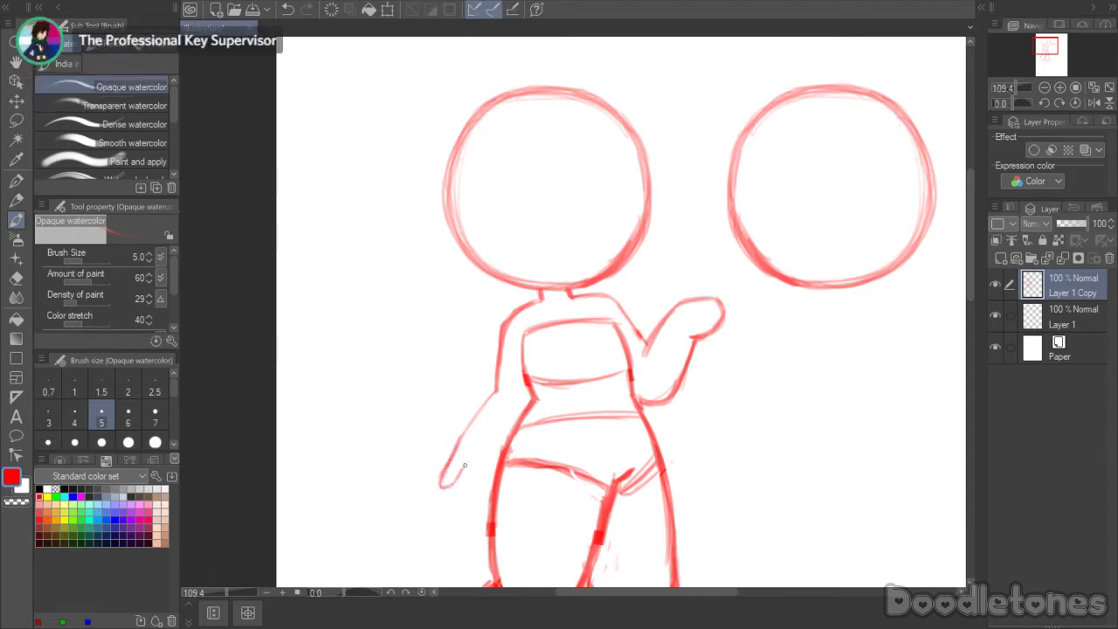
{"action": "mouse_move", "coordinate": [477, 479]}
{"action": "left_mouse_down"}
{"action": "mouse_move", "coordinate": [496, 474]}
{"action": "mouse_move", "coordinate": [486, 480]}
{"action": "mouse_move", "coordinate": [468, 464]}
{"action": "mouse_move", "coordinate": [455, 489]}
{"action": "mouse_move", "coordinate": [436, 488]}
{"action": "left_mouse_up"}
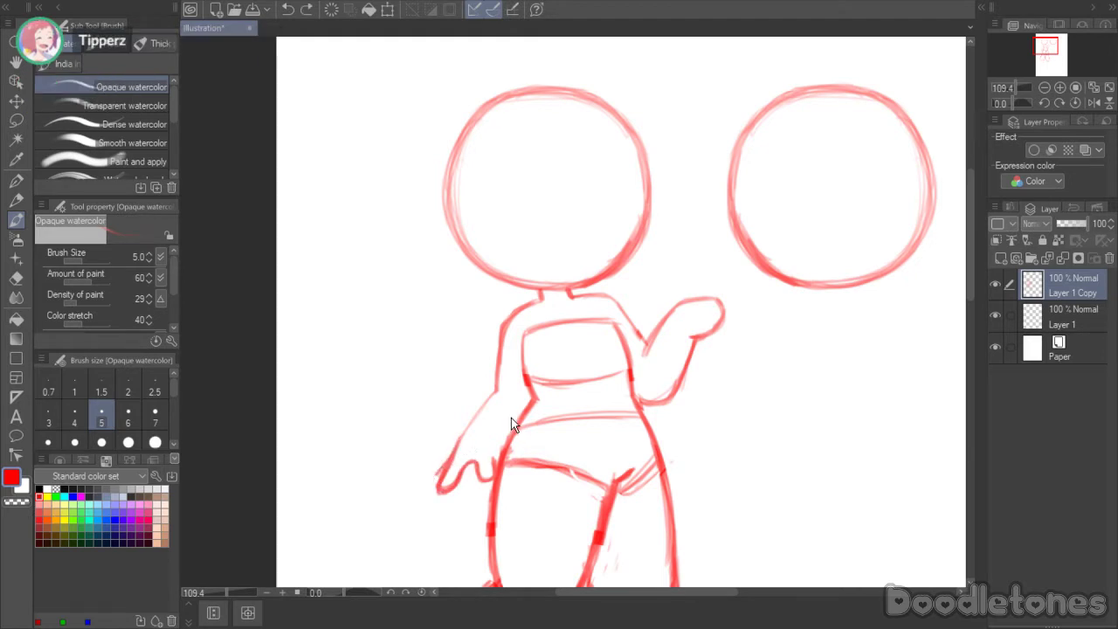
{"action": "key", "text": "ctrl+z"}
{"action": "key", "text": "ctrl+z"}
{"action": "key", "text": "ctrl+z"}
{"action": "key", "text": "ctrl+z"}
{"action": "key", "text": "ctrl+z"}
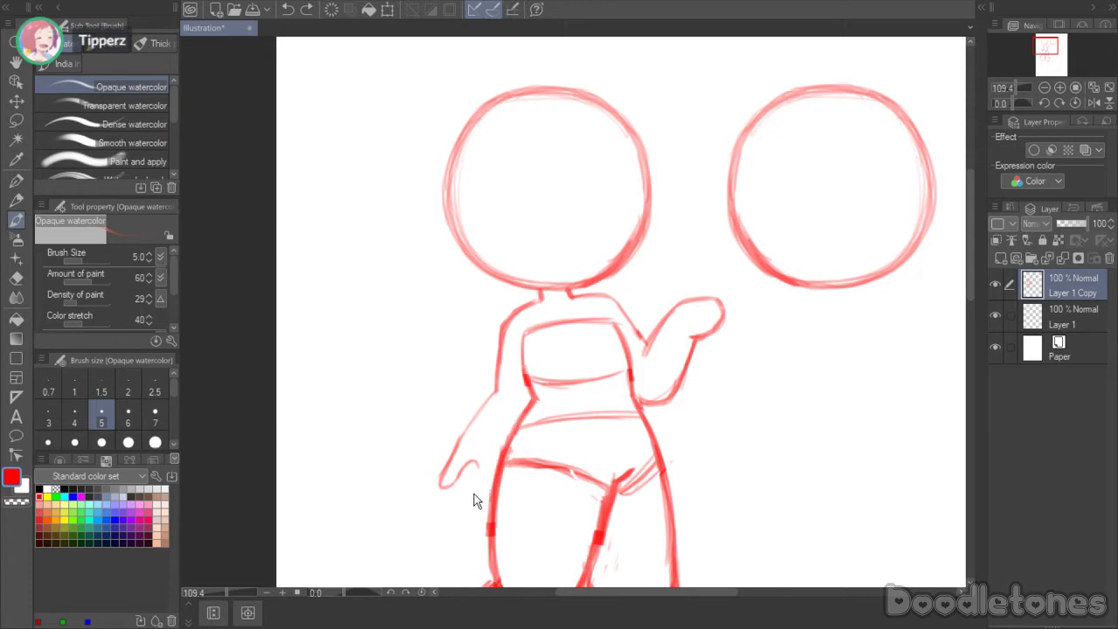
{"action": "scroll", "coordinate": [474, 501], "scroll_direction": "up", "scroll_amount": 2}
{"action": "key", "text": "ctrl+z"}
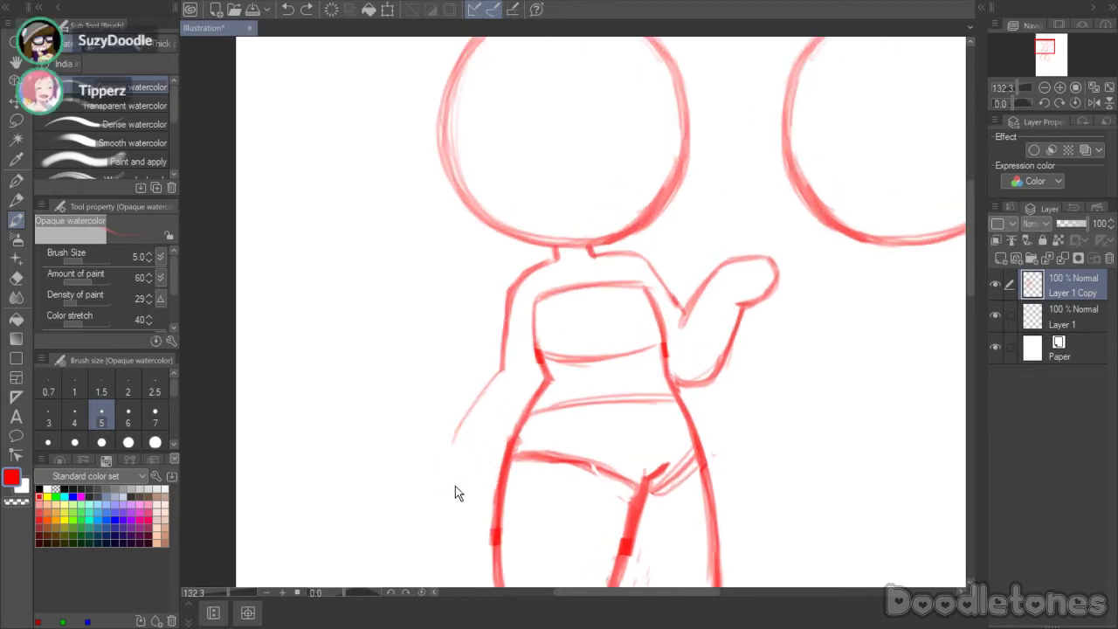
{"action": "mouse_move", "coordinate": [437, 470]}
{"action": "left_mouse_down"}
{"action": "mouse_move", "coordinate": [456, 430]}
{"action": "mouse_move", "coordinate": [437, 478]}
{"action": "left_mouse_up"}
{"action": "key", "text": "ctrl+z"}
{"action": "key", "text": "ctrl+z"}
- Sketch a rounded mitten-shaped left hand with the forearm's underside meeting the hip, and darken the outer forearm and hand lines
{"action": "mouse_move", "coordinate": [456, 432]}
{"action": "left_mouse_down"}
{"action": "mouse_move", "coordinate": [422, 471]}
{"action": "mouse_move", "coordinate": [463, 484]}
{"action": "left_mouse_up"}
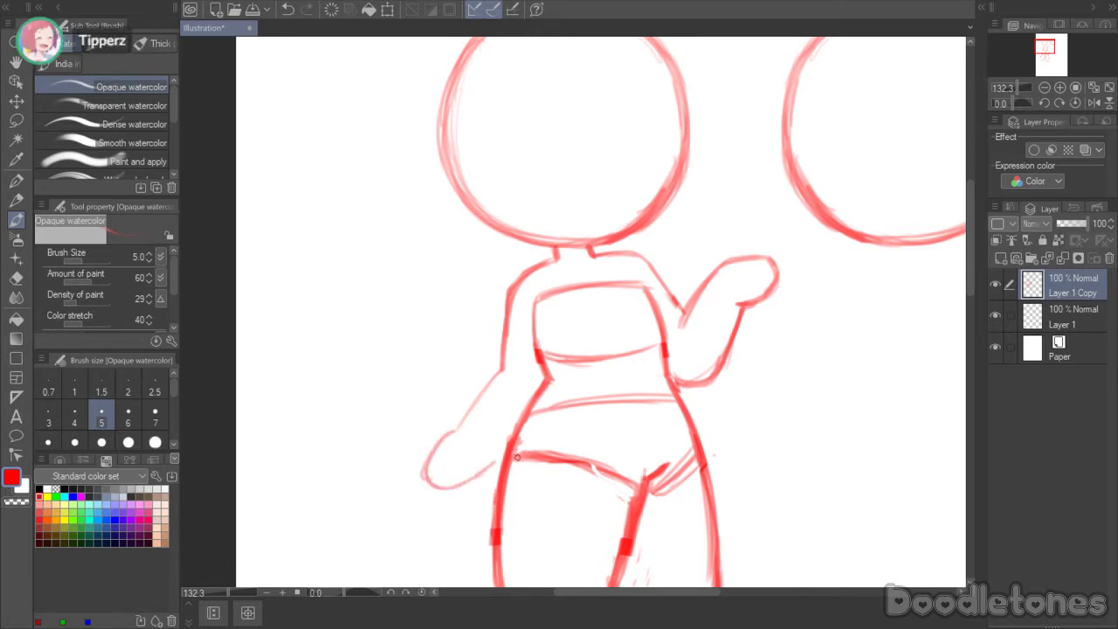
{"action": "mouse_move", "coordinate": [504, 444]}
{"action": "left_mouse_down"}
{"action": "mouse_move", "coordinate": [475, 479]}
{"action": "mouse_move", "coordinate": [424, 480]}
{"action": "mouse_move", "coordinate": [454, 433]}
{"action": "mouse_move", "coordinate": [426, 486]}
{"action": "left_mouse_up"}
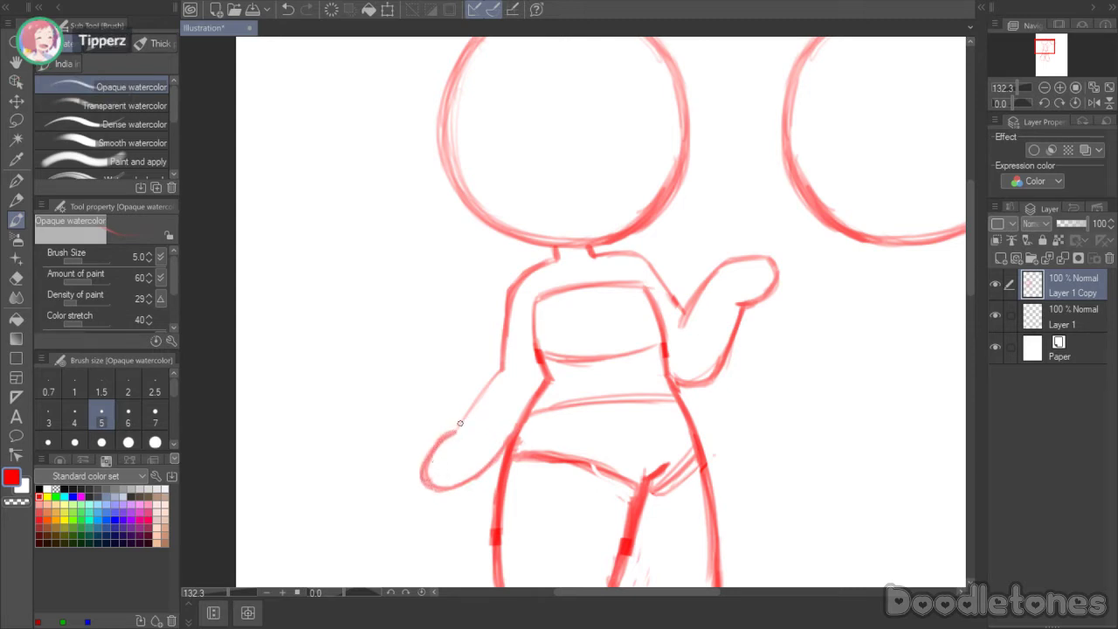
{"action": "left_click_drag", "start_coordinate": [460, 423], "coordinate": [491, 385]}
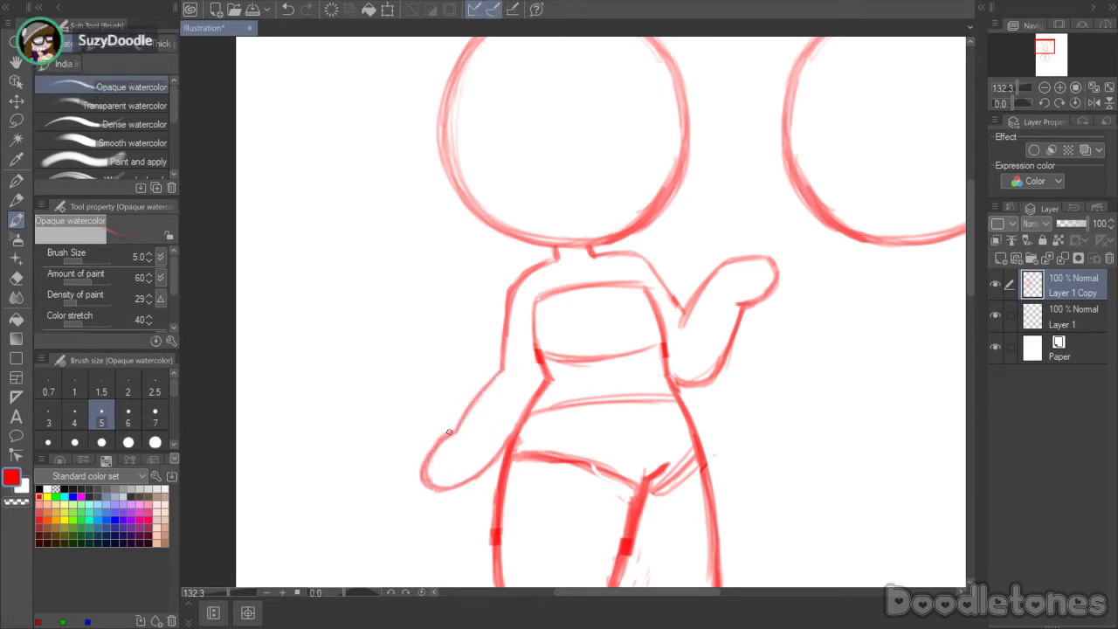
{"action": "left_click_drag", "start_coordinate": [450, 432], "coordinate": [423, 475]}
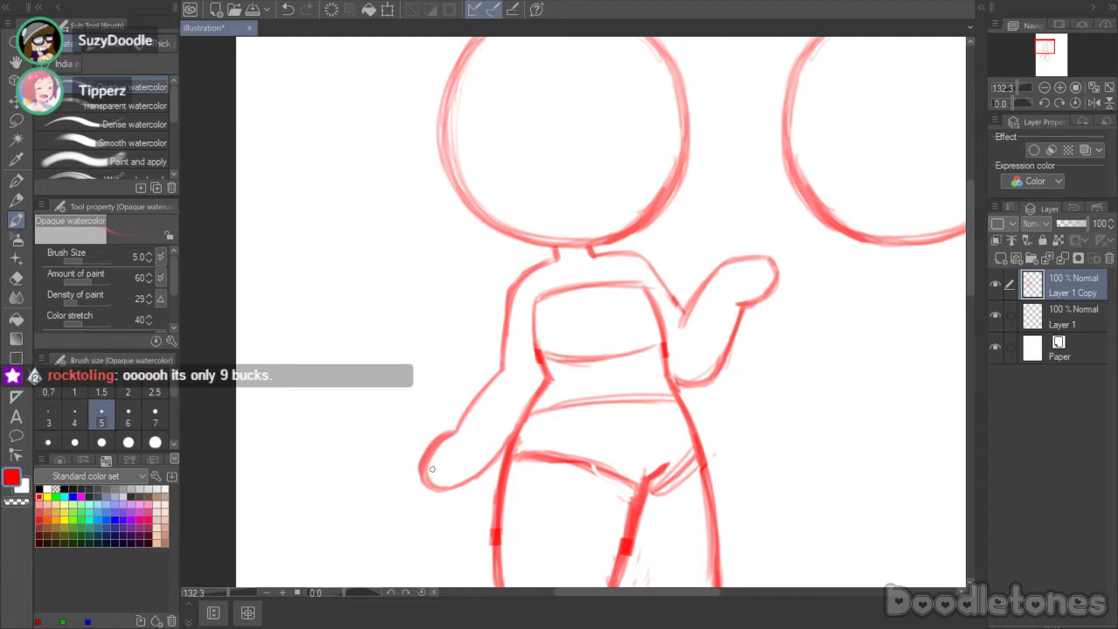
- Thin the left hand's thick outer line with the hard eraser and redraw its rounded outline with the opaque watercolor brush
{"action": "key", "text": "e"}
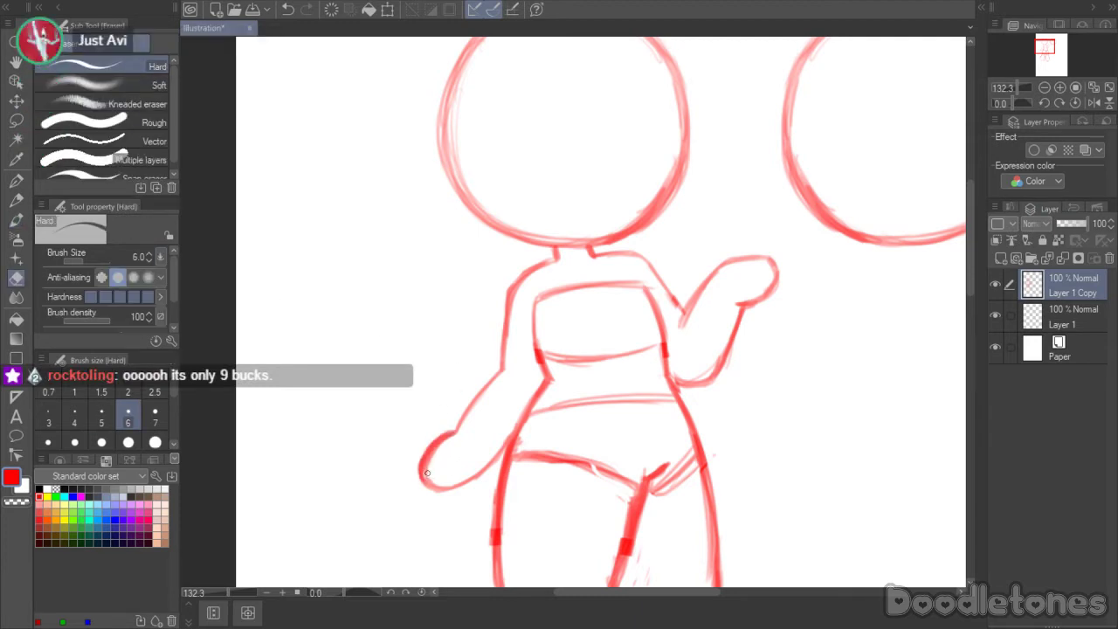
{"action": "left_click_drag", "start_coordinate": [428, 473], "coordinate": [454, 435]}
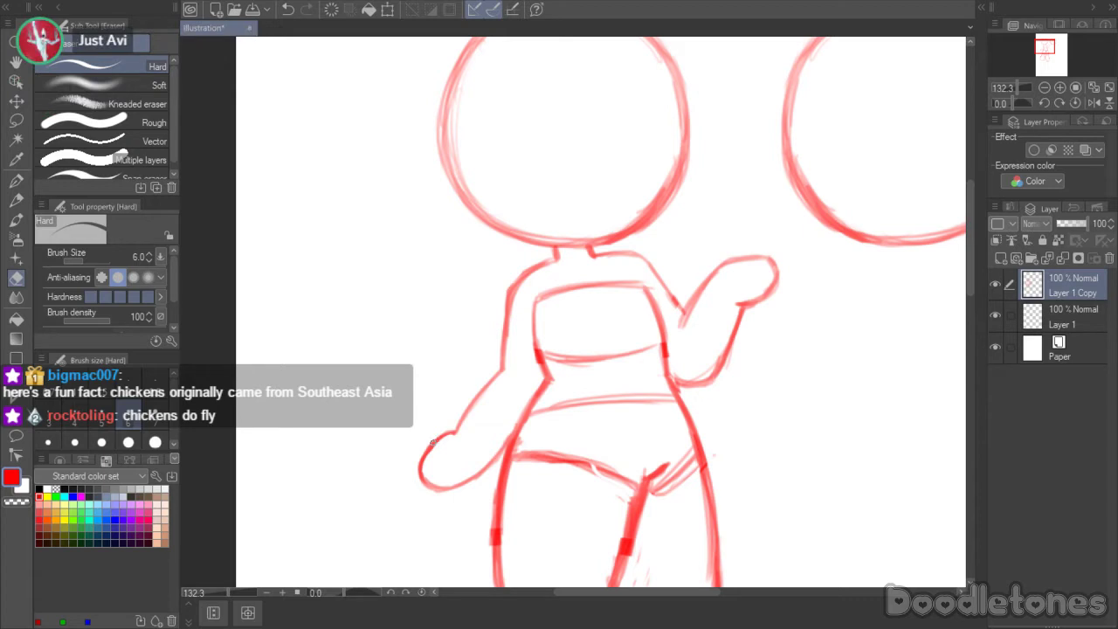
{"action": "key", "text": "b"}
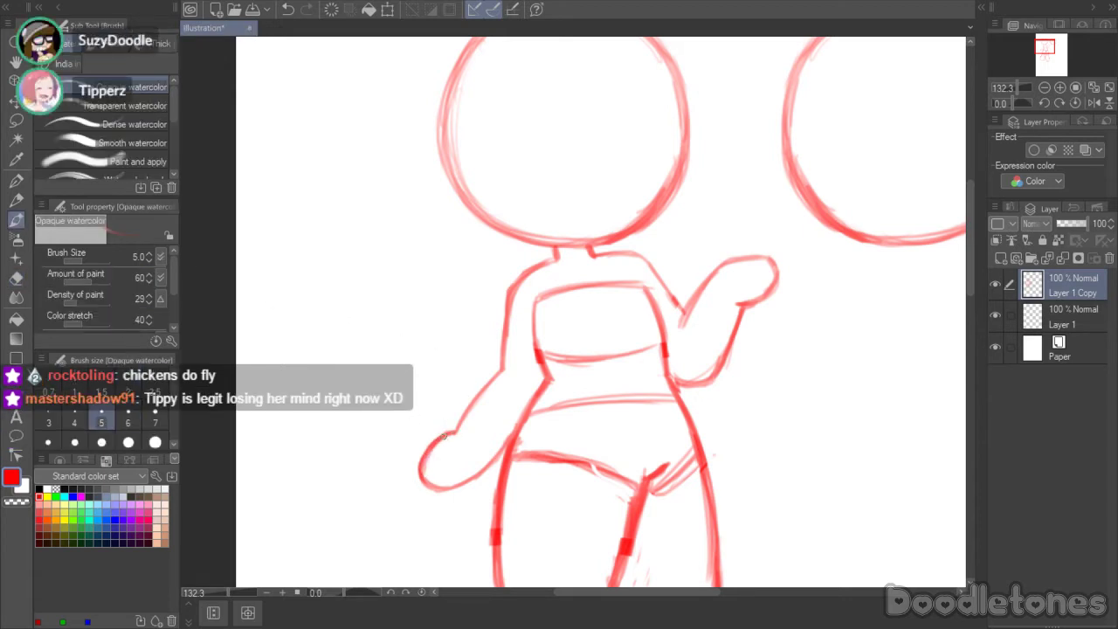
{"action": "mouse_move", "coordinate": [437, 442]}
{"action": "left_mouse_down"}
{"action": "mouse_move", "coordinate": [425, 478]}
{"action": "mouse_move", "coordinate": [462, 486]}
{"action": "left_mouse_up"}
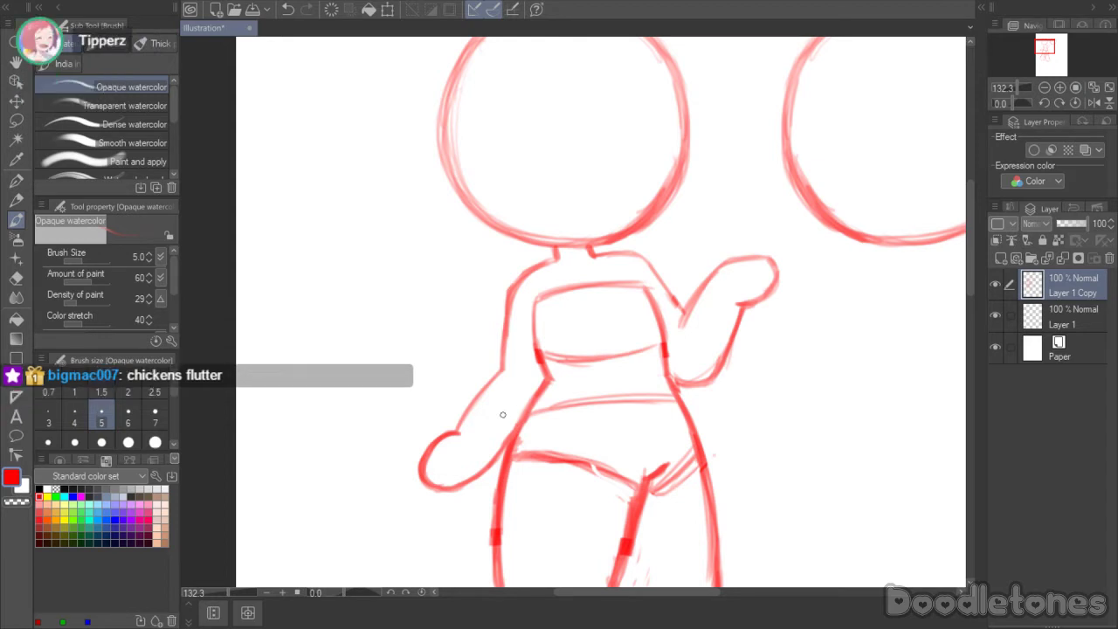
- Lasso the rounded end of the first figure's raised right hand
{"action": "left_click", "coordinate": [15, 180]}
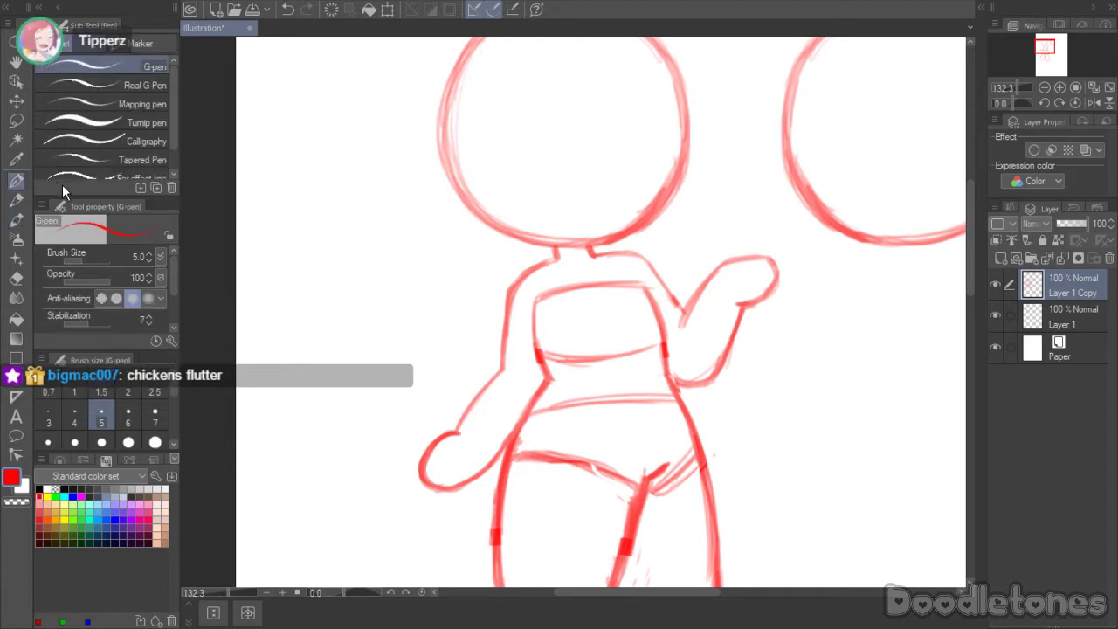
{"action": "left_click_drag", "start_coordinate": [600, 591], "coordinate": [656, 609]}
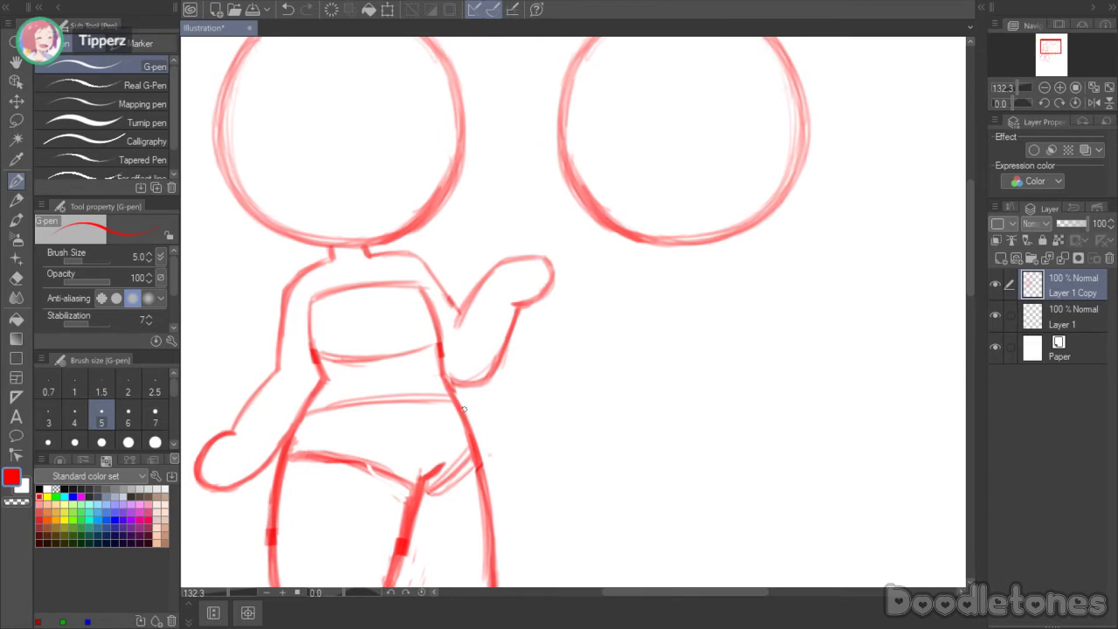
{"action": "left_click", "coordinate": [16, 121]}
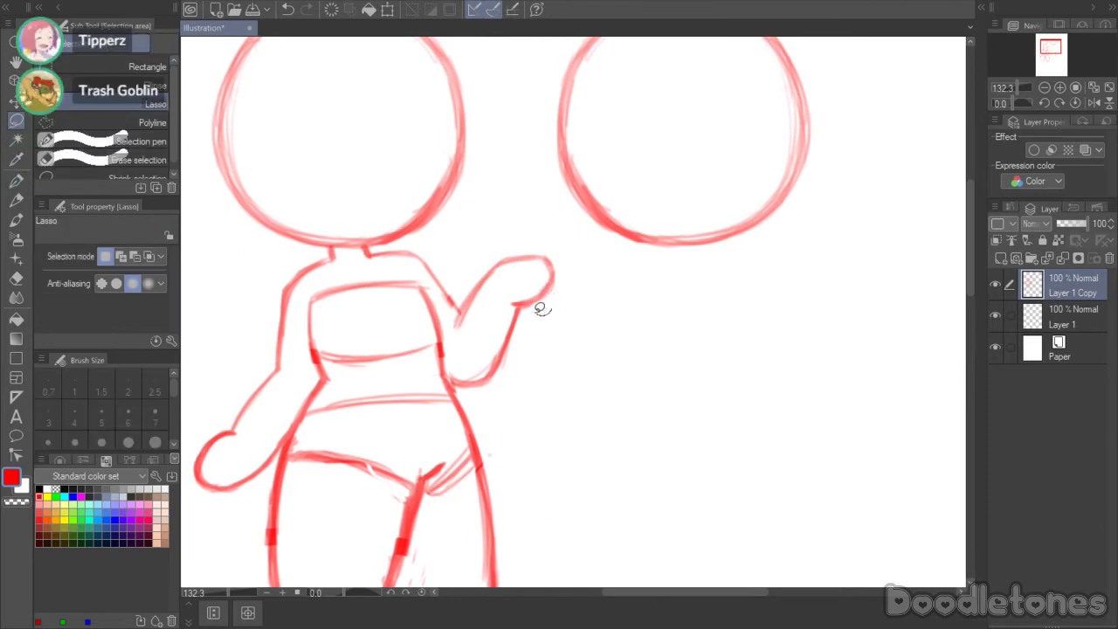
{"action": "mouse_move", "coordinate": [546, 311]}
{"action": "left_mouse_down"}
{"action": "mouse_move", "coordinate": [512, 292]}
{"action": "mouse_move", "coordinate": [554, 237]}
{"action": "mouse_move", "coordinate": [563, 292]}
{"action": "left_mouse_up"}
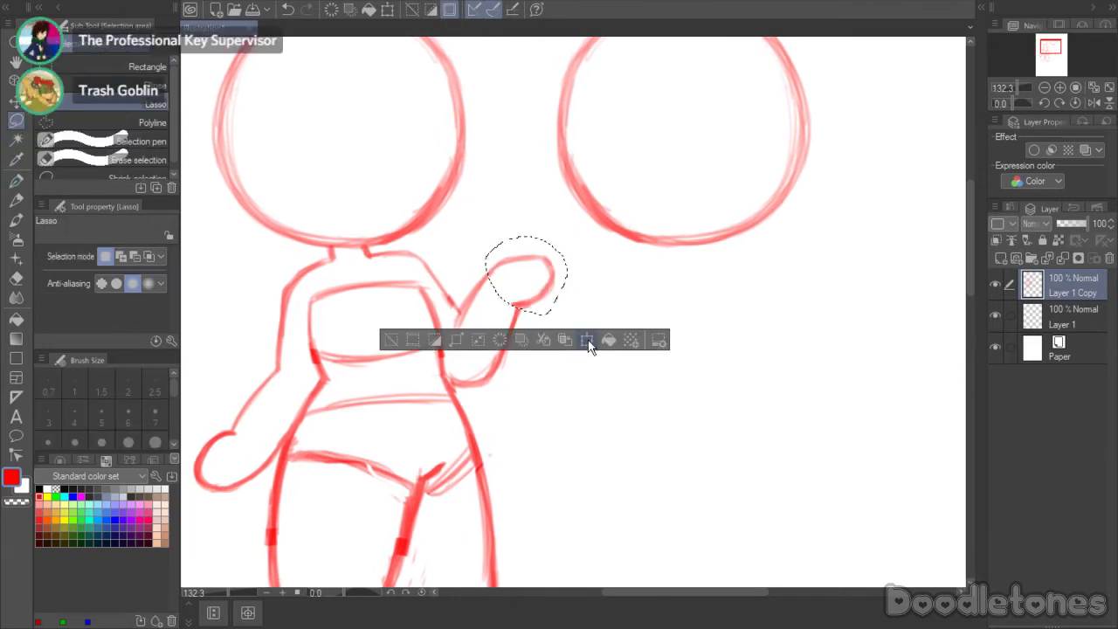
- Slightly enlarge the lassoed raised hand with the Scale/Rotate transformation and apply it
{"action": "left_click", "coordinate": [588, 344]}
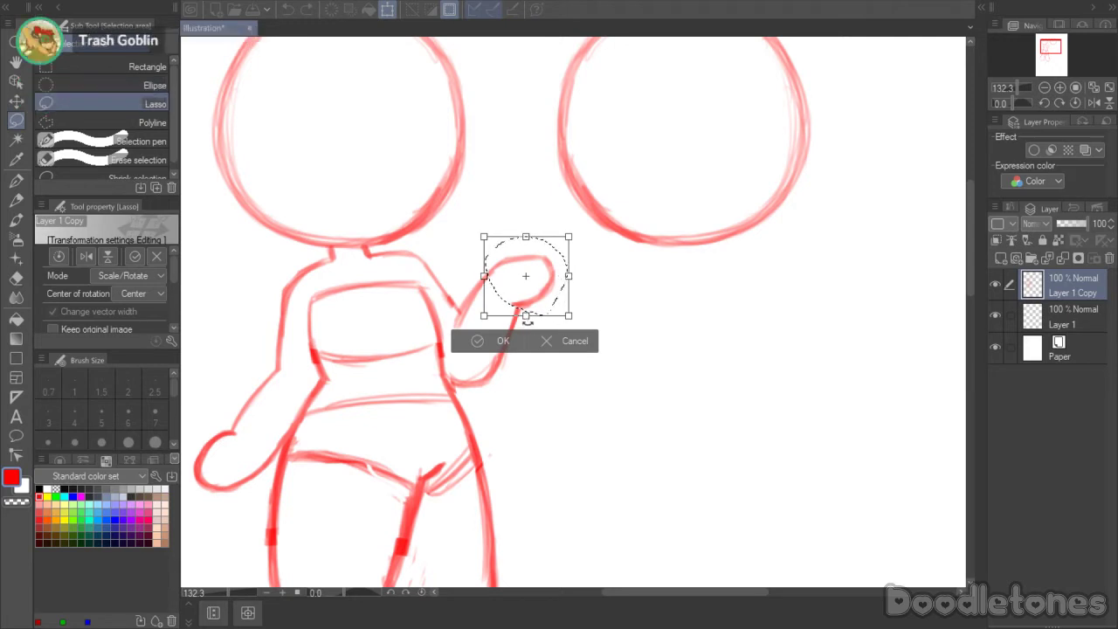
{"action": "left_click_drag", "start_coordinate": [526, 317], "coordinate": [529, 327]}
{"action": "left_click_drag", "start_coordinate": [528, 279], "coordinate": [526, 278]}
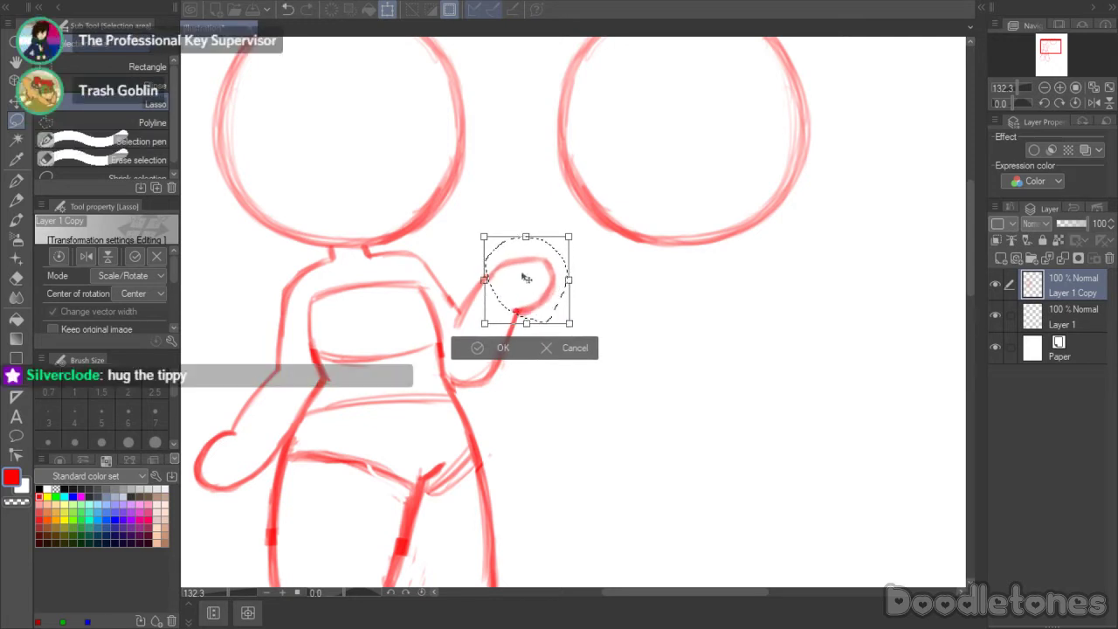
{"action": "left_click_drag", "start_coordinate": [525, 239], "coordinate": [525, 235]}
{"action": "left_click_drag", "start_coordinate": [568, 278], "coordinate": [574, 282]}
{"action": "left_click_drag", "start_coordinate": [531, 325], "coordinate": [530, 320]}
{"action": "left_click", "coordinate": [480, 353]}
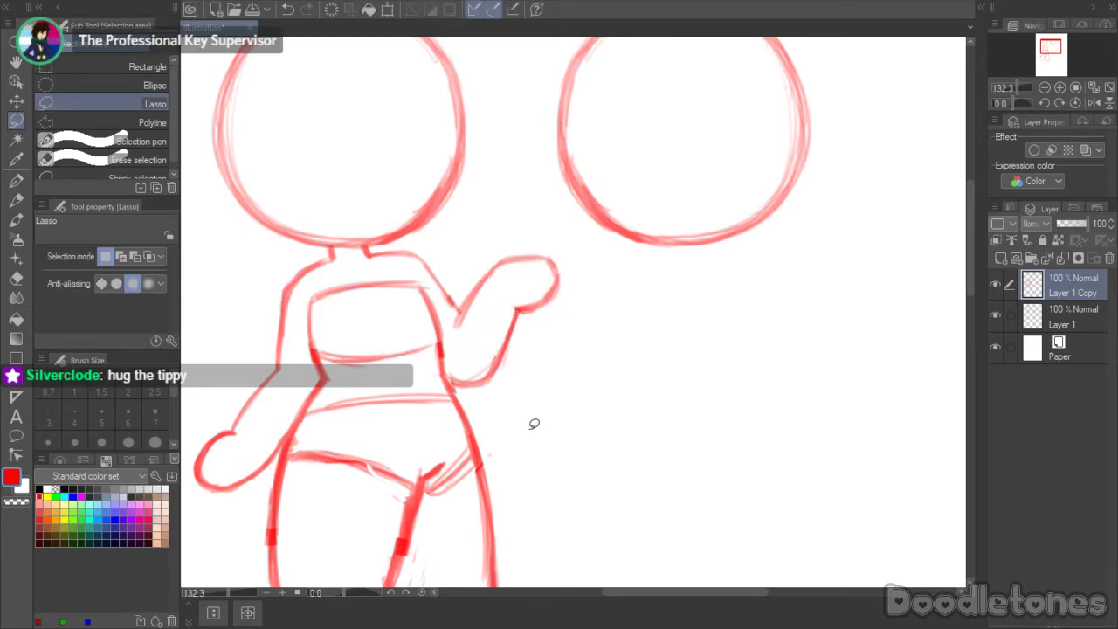
- Lasso the inner edge of the right-hand lower leg, shift it slightly toward the other leg, and apply the transformation
{"action": "key", "text": "p"}
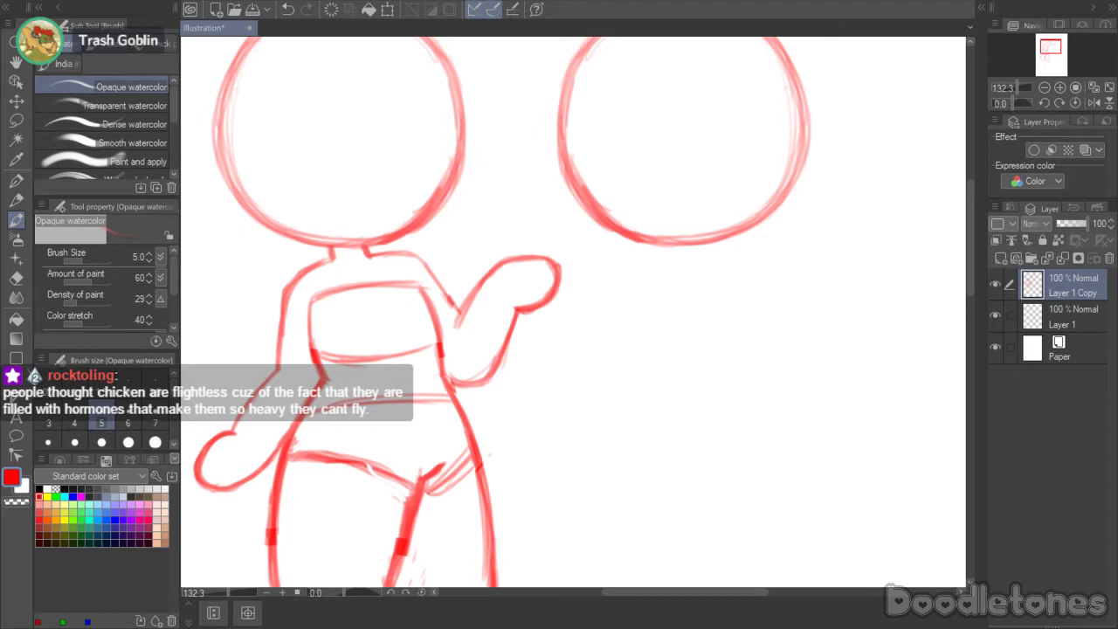
{"action": "scroll", "coordinate": [319, 153], "scroll_direction": "down", "scroll_amount": 5}
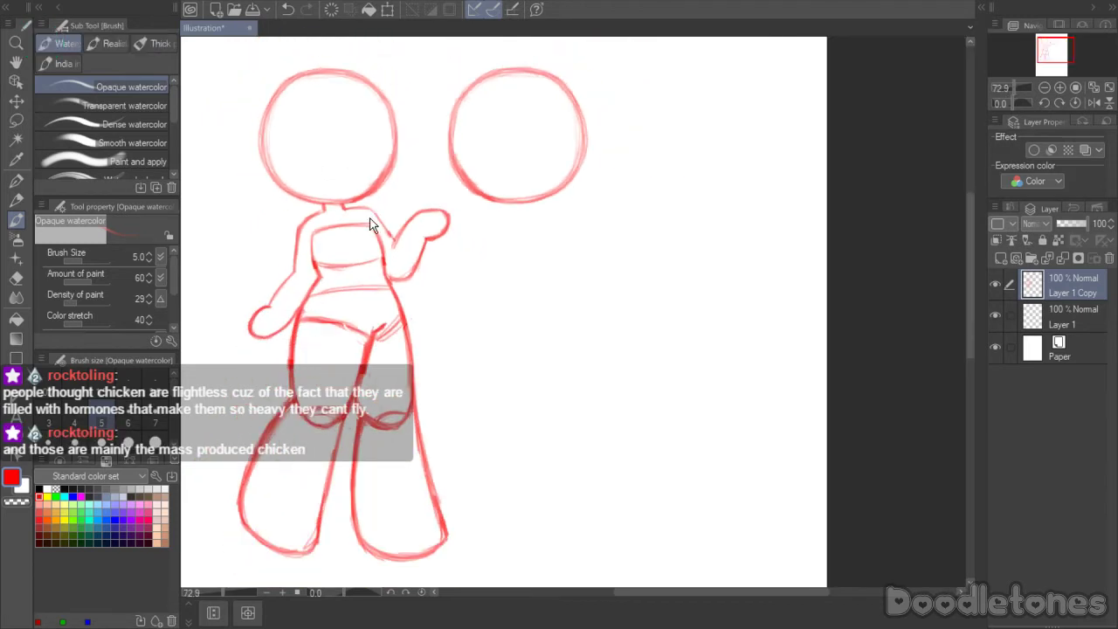
{"action": "scroll", "coordinate": [367, 222], "scroll_direction": "up", "scroll_amount": 1}
{"action": "scroll", "coordinate": [367, 222], "scroll_direction": "down", "scroll_amount": 1}
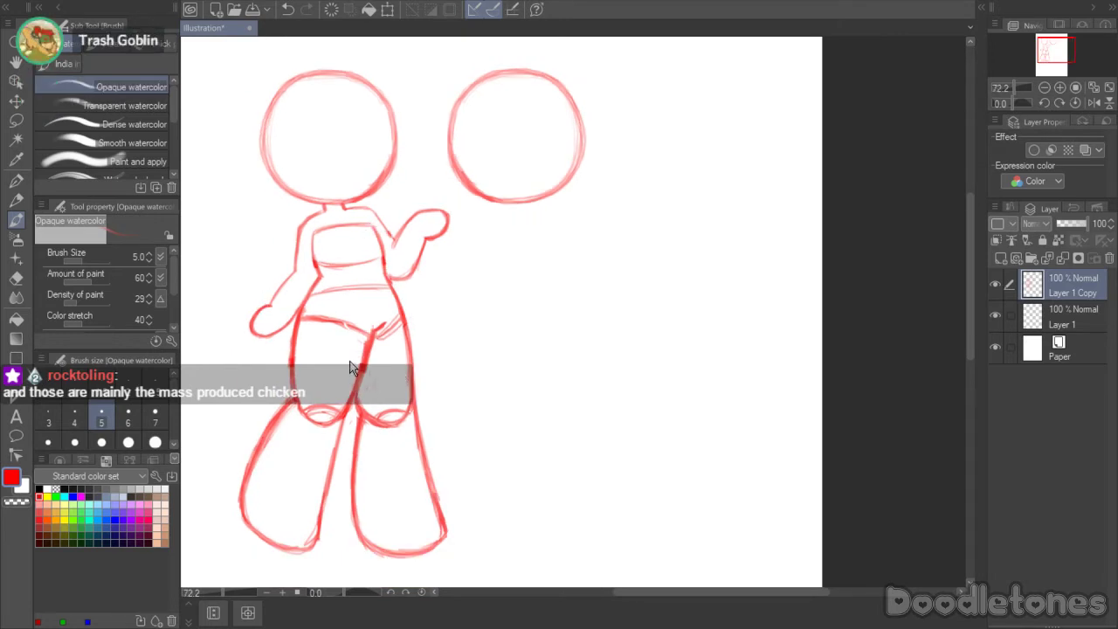
{"action": "key", "text": "m"}
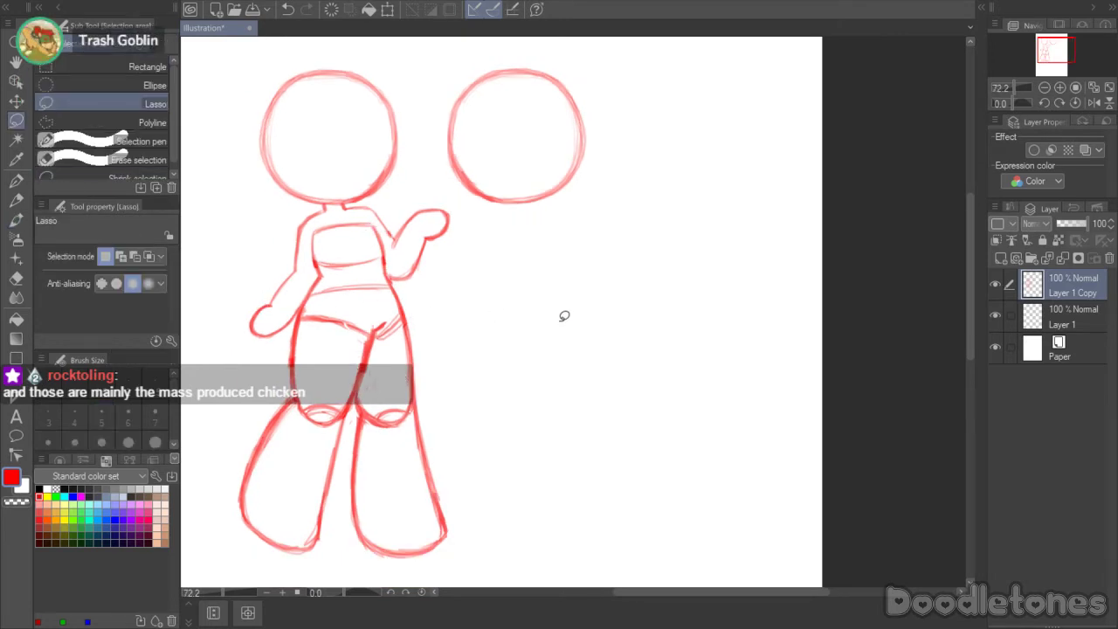
{"action": "left_click_drag", "start_coordinate": [972, 274], "coordinate": [966, 282]}
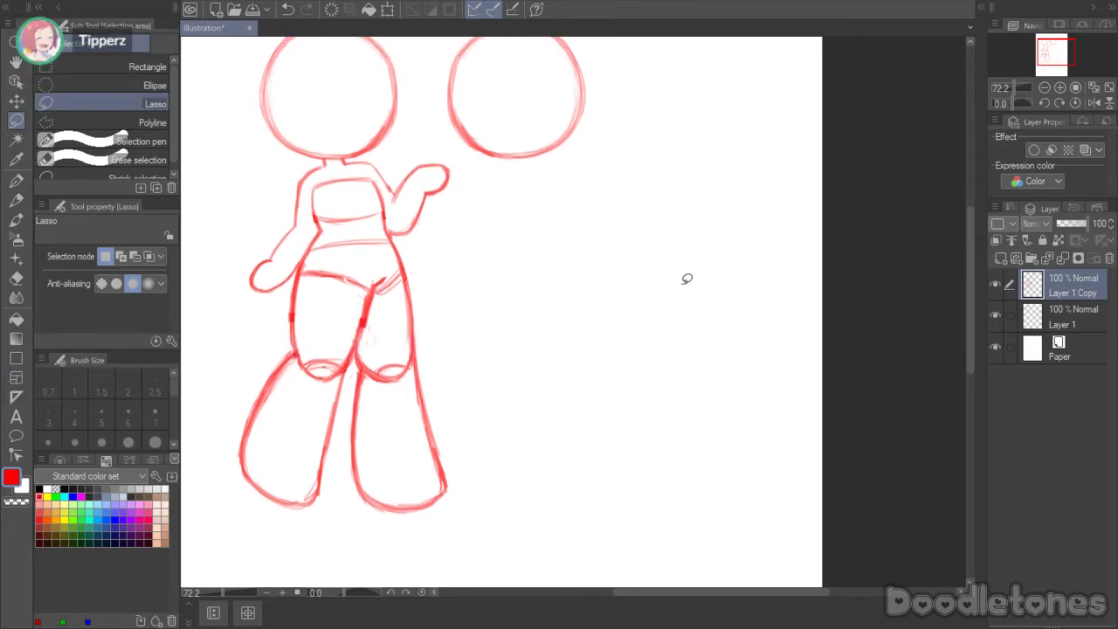
{"action": "mouse_move", "coordinate": [398, 477]}
{"action": "left_mouse_down"}
{"action": "mouse_move", "coordinate": [346, 463]}
{"action": "mouse_move", "coordinate": [365, 342]}
{"action": "mouse_move", "coordinate": [402, 469]}
{"action": "left_mouse_up"}
{"action": "left_click", "coordinate": [442, 568]}
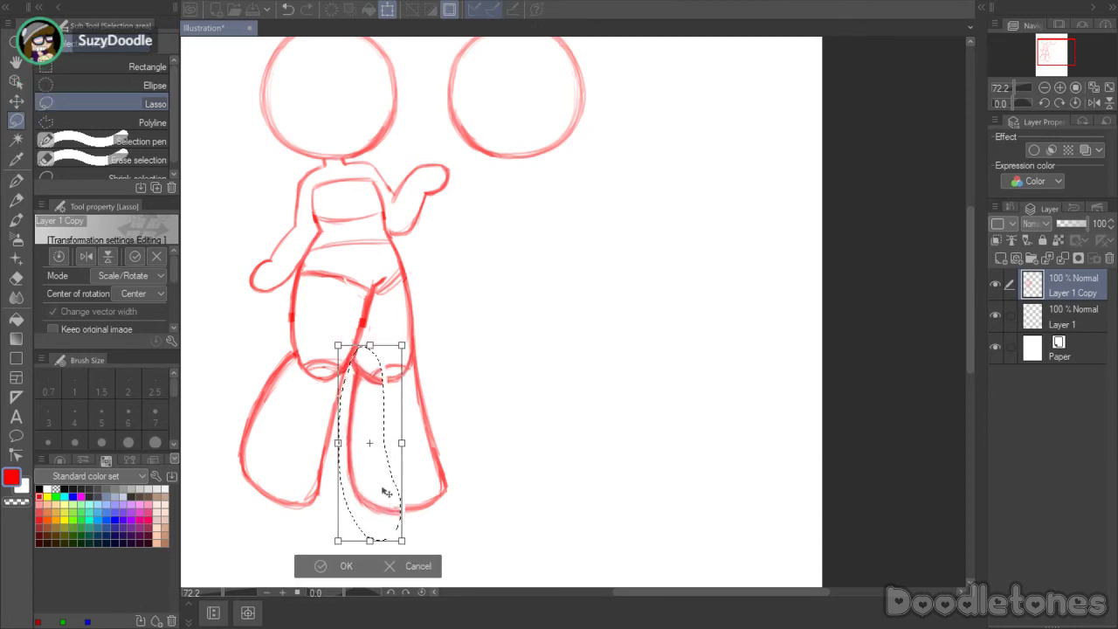
{"action": "left_click", "coordinate": [346, 566]}
{"action": "left_click", "coordinate": [317, 503]}
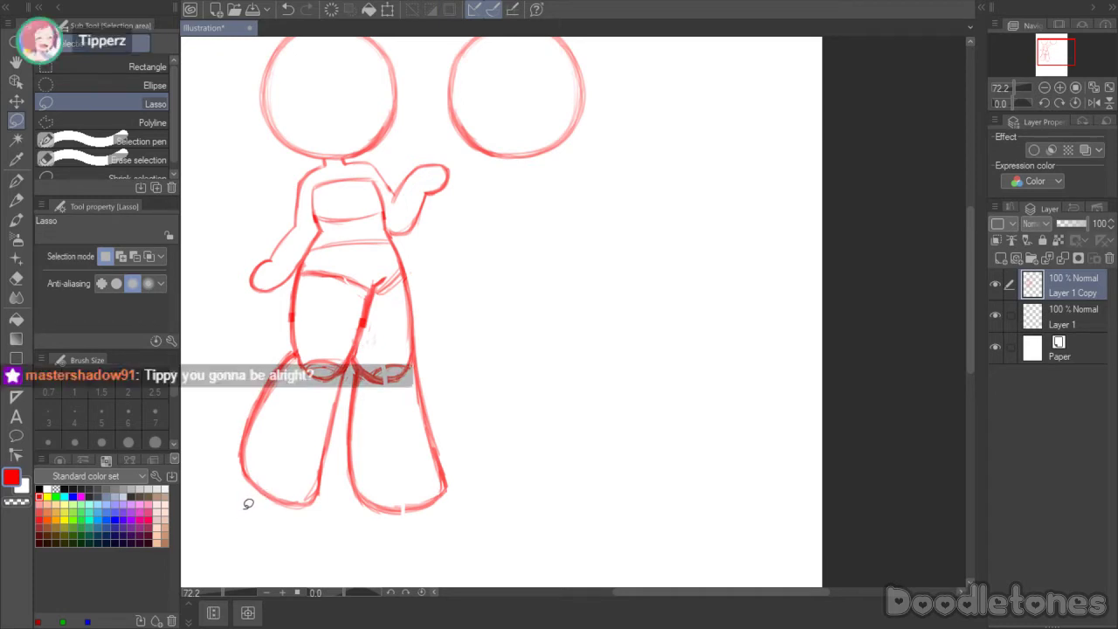
- Lasso the outer edge of the left-hand leg, move it slightly outward with Scale/Rotate, apply it and deselect
{"action": "mouse_move", "coordinate": [248, 505]}
{"action": "left_mouse_down"}
{"action": "mouse_move", "coordinate": [305, 397]}
{"action": "mouse_move", "coordinate": [322, 316]}
{"action": "mouse_move", "coordinate": [301, 272]}
{"action": "mouse_move", "coordinate": [278, 331]}
{"action": "mouse_move", "coordinate": [247, 505]}
{"action": "left_mouse_up"}
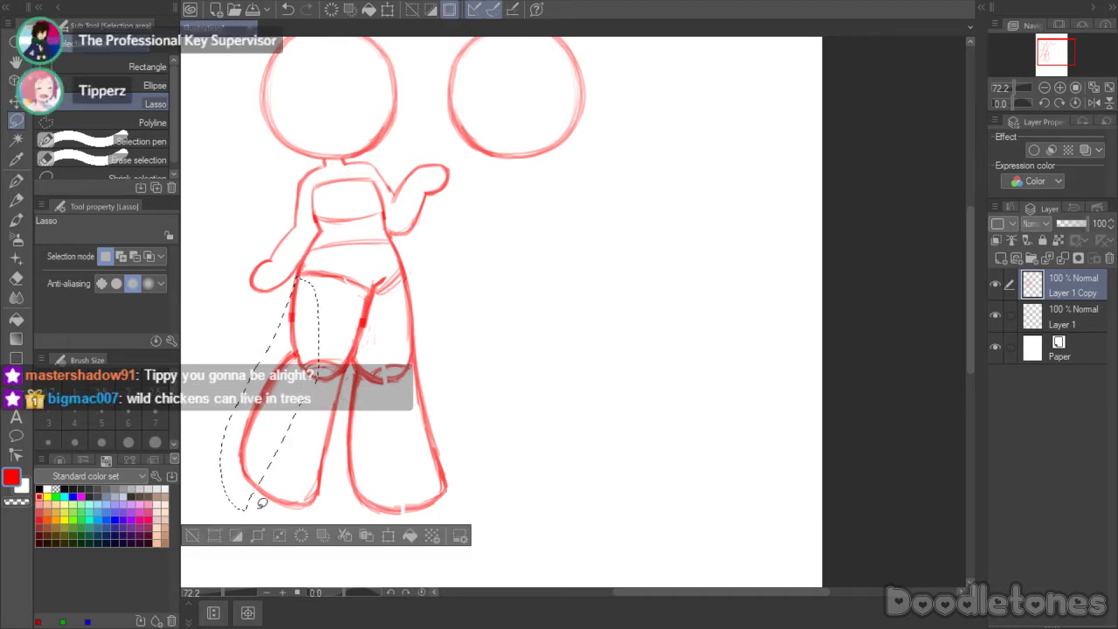
{"action": "left_click", "coordinate": [375, 533]}
{"action": "left_click_drag", "start_coordinate": [339, 399], "coordinate": [300, 379]}
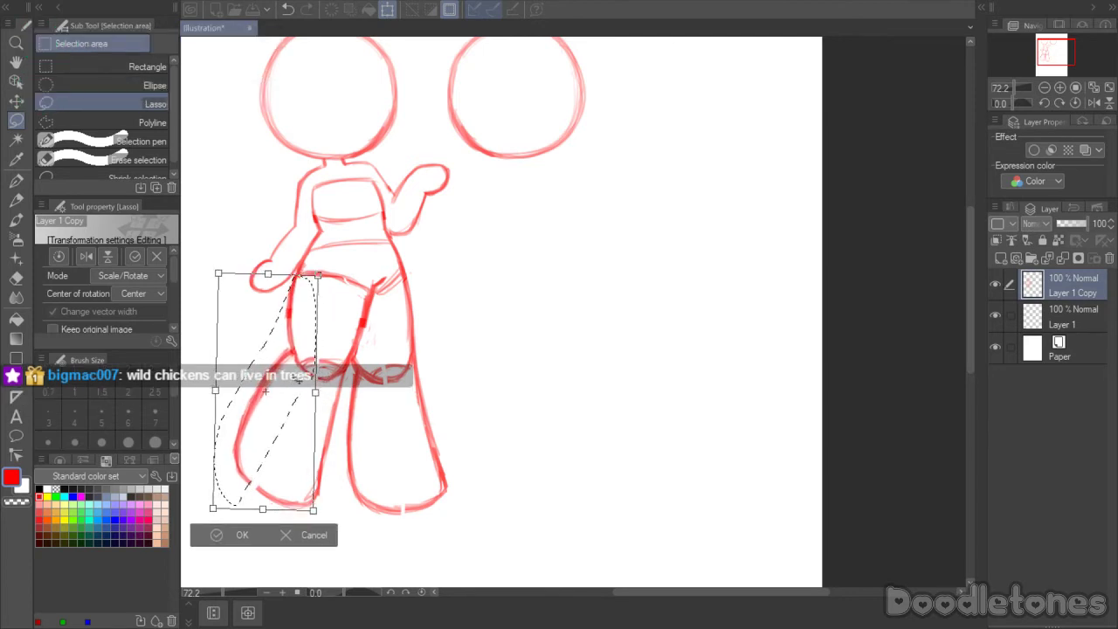
{"action": "left_click", "coordinate": [240, 537]}
{"action": "key", "text": "ctrl+d"}
- Redraw the outer contour of the left-hand lower leg with the Opaque watercolor brush and erase the stray outer lines
{"action": "key", "text": "b"}
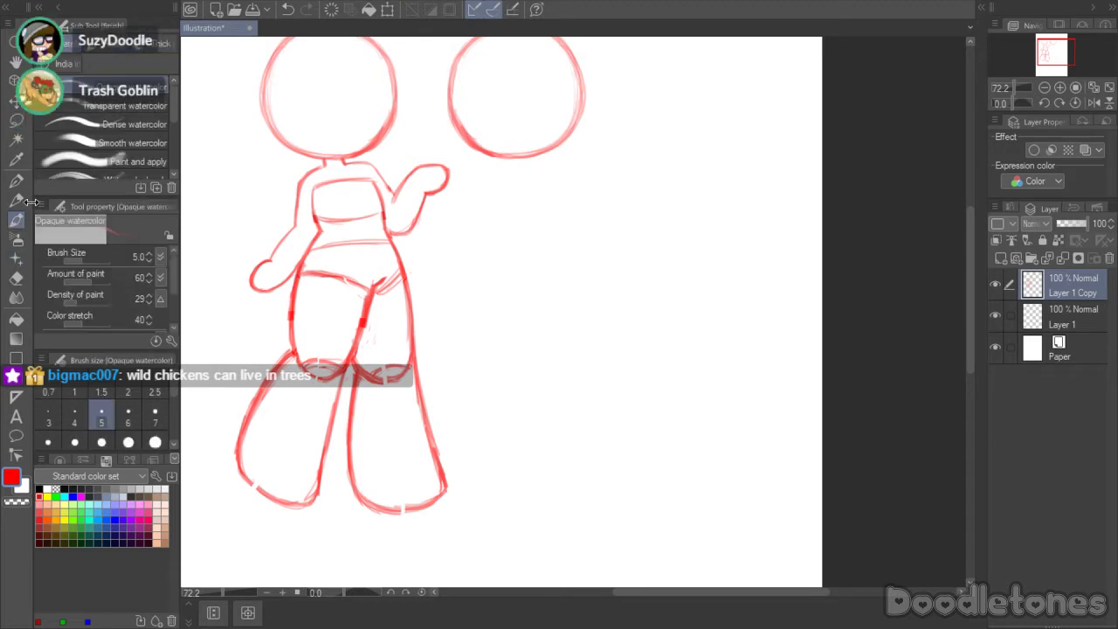
{"action": "left_click_drag", "start_coordinate": [246, 430], "coordinate": [259, 491]}
{"action": "mouse_move", "coordinate": [243, 452]}
{"action": "left_mouse_down"}
{"action": "mouse_move", "coordinate": [267, 498]}
{"action": "mouse_move", "coordinate": [315, 507]}
{"action": "mouse_move", "coordinate": [249, 474]}
{"action": "left_mouse_up"}
{"action": "mouse_move", "coordinate": [249, 474]}
{"action": "left_mouse_down"}
{"action": "mouse_move", "coordinate": [246, 430]}
{"action": "mouse_move", "coordinate": [241, 479]}
{"action": "left_mouse_up"}
{"action": "key", "text": "e"}
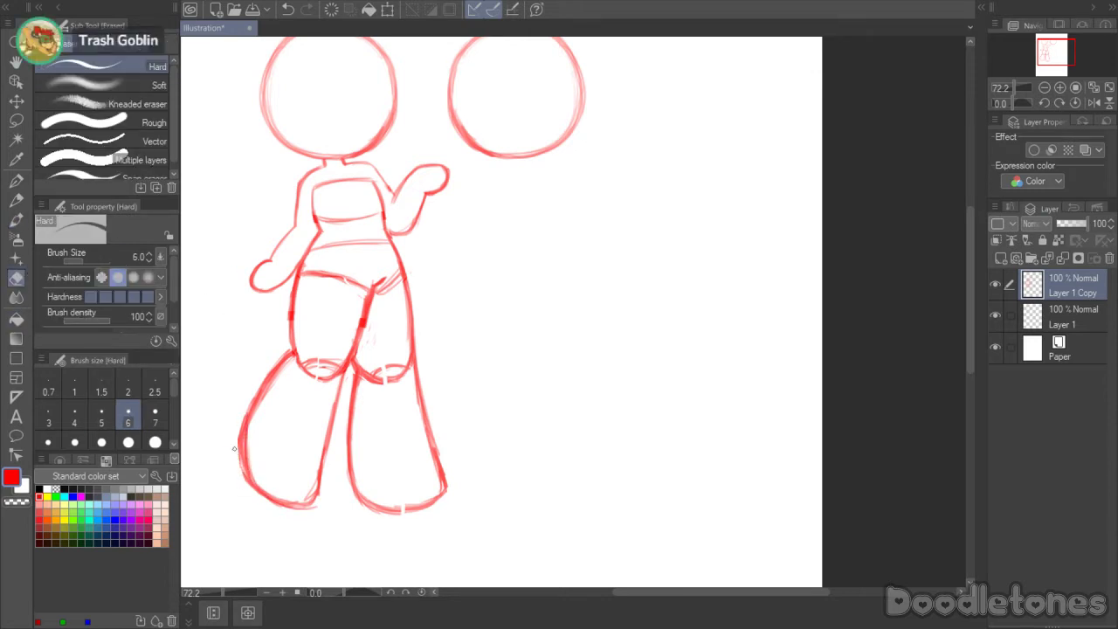
{"action": "left_click_drag", "start_coordinate": [240, 434], "coordinate": [245, 492]}
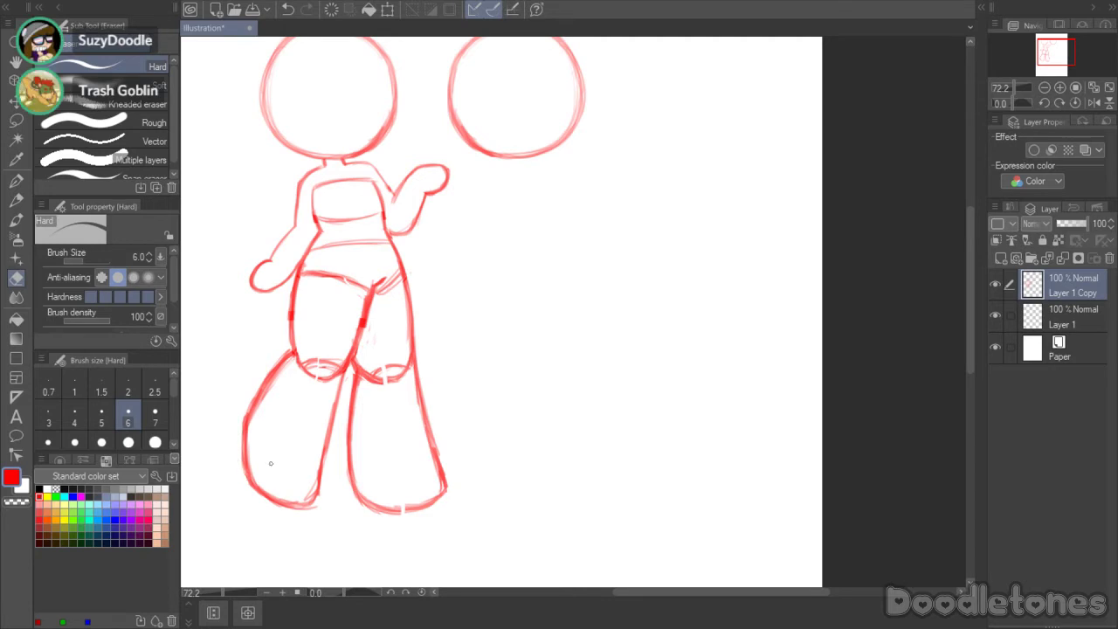
- Draw a rounder outer curve on the left-hand lower leg, running down to its bottom edge
{"action": "left_click", "coordinate": [17, 221]}
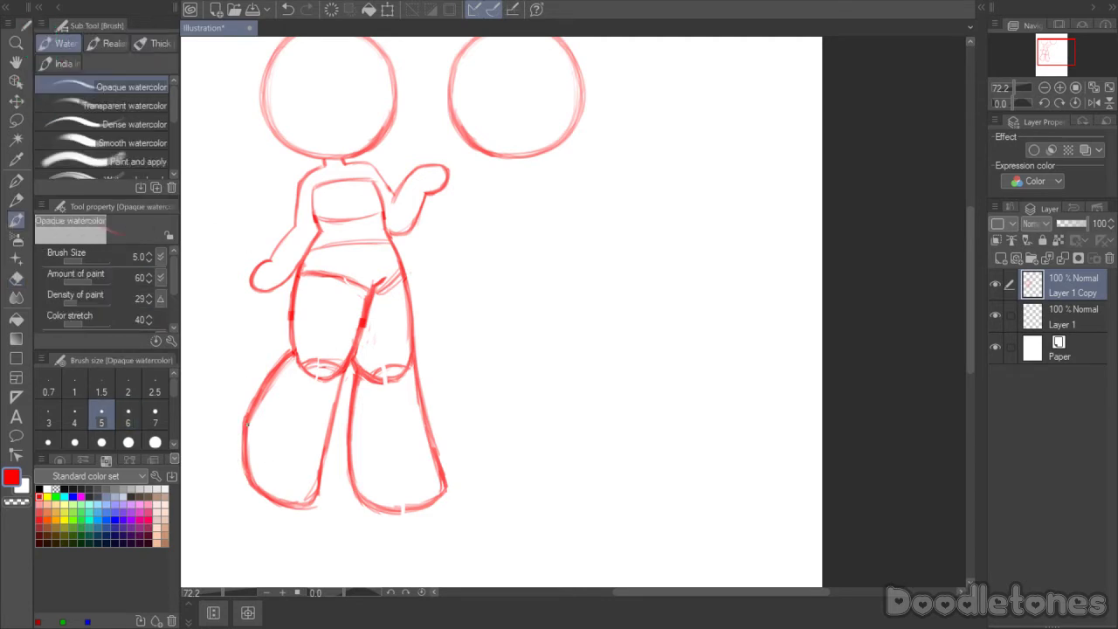
{"action": "mouse_move", "coordinate": [246, 425]}
{"action": "left_mouse_down"}
{"action": "mouse_move", "coordinate": [244, 477]}
{"action": "mouse_move", "coordinate": [238, 461]}
{"action": "mouse_move", "coordinate": [249, 483]}
{"action": "mouse_move", "coordinate": [242, 426]}
{"action": "mouse_move", "coordinate": [244, 477]}
{"action": "mouse_move", "coordinate": [246, 434]}
{"action": "mouse_move", "coordinate": [259, 487]}
{"action": "left_mouse_up"}
{"action": "left_click", "coordinate": [15, 278]}
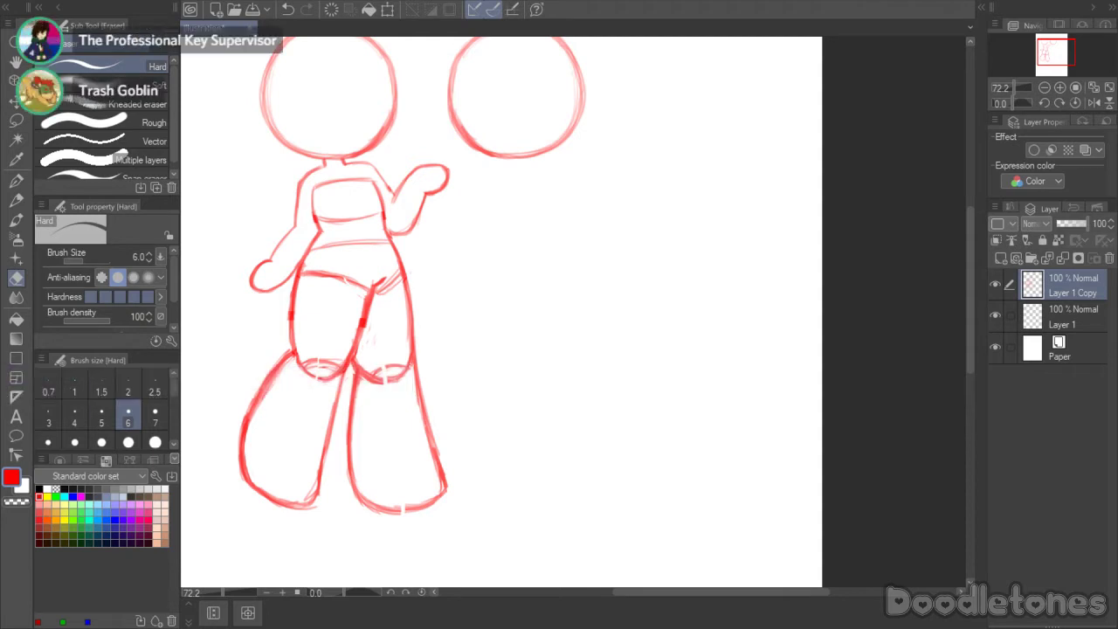
- Strengthen the outer corner and bottom edge of the right-hand lower leg, closing the gap in its outline
{"action": "left_click", "coordinate": [15, 218]}
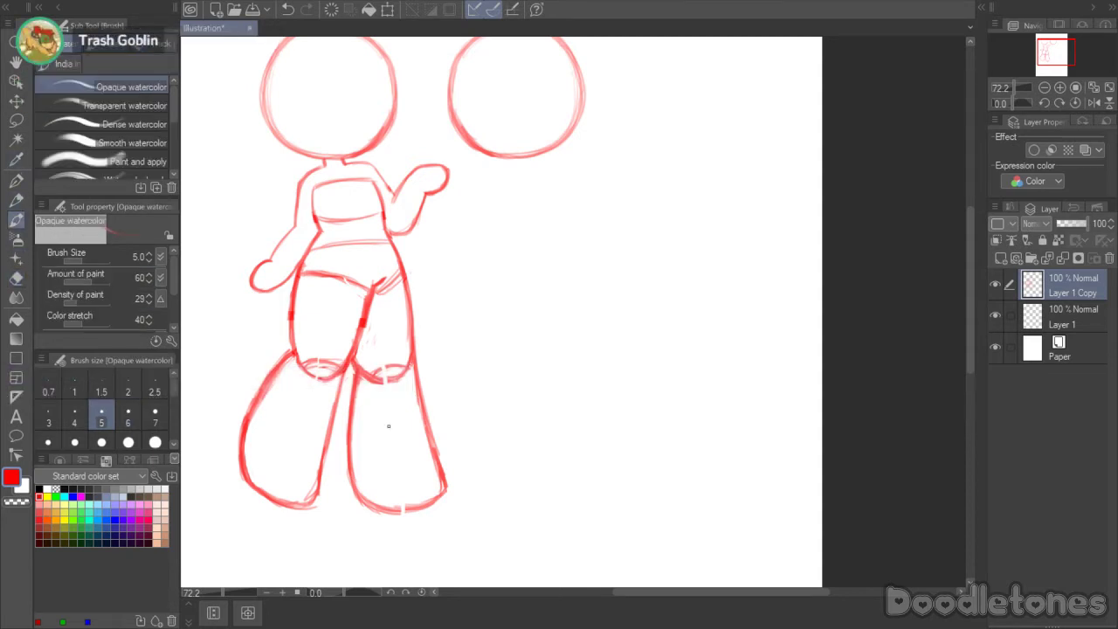
{"action": "mouse_move", "coordinate": [439, 452]}
{"action": "left_mouse_down"}
{"action": "mouse_move", "coordinate": [446, 488]}
{"action": "mouse_move", "coordinate": [425, 508]}
{"action": "left_mouse_up"}
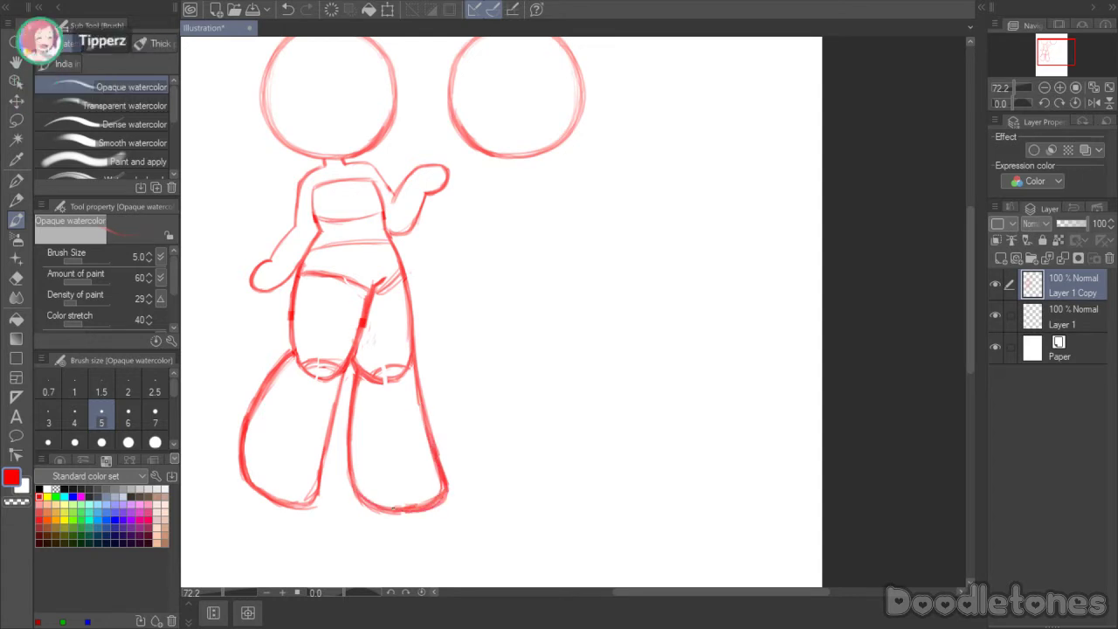
{"action": "mouse_move", "coordinate": [352, 461]}
{"action": "left_mouse_down"}
{"action": "mouse_move", "coordinate": [372, 504]}
{"action": "mouse_move", "coordinate": [401, 512]}
{"action": "left_mouse_up"}
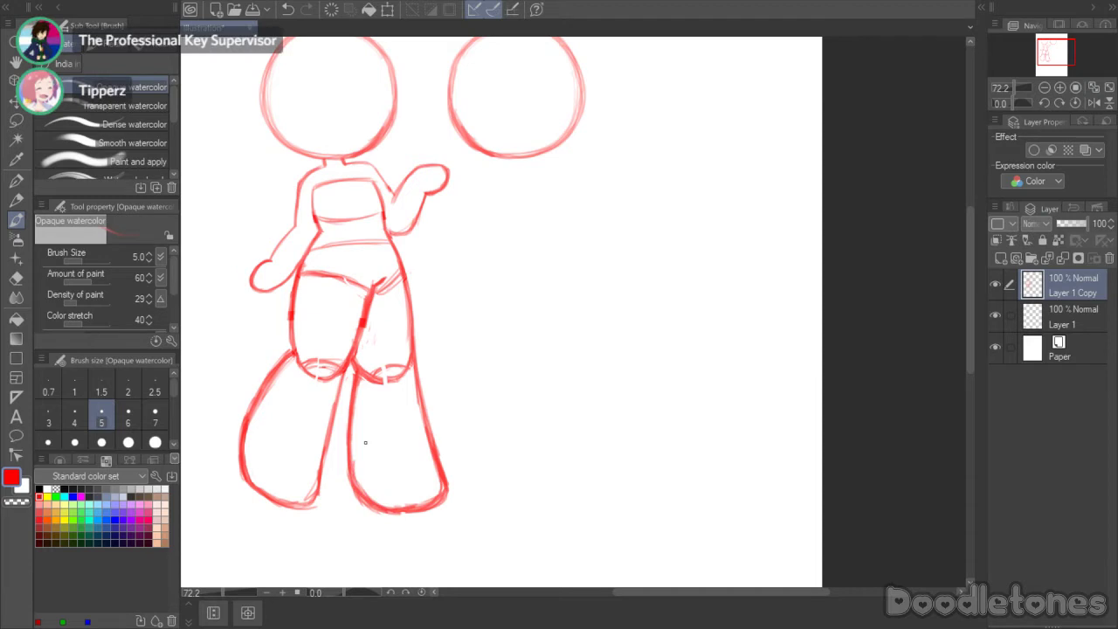
{"action": "left_click", "coordinate": [16, 278]}
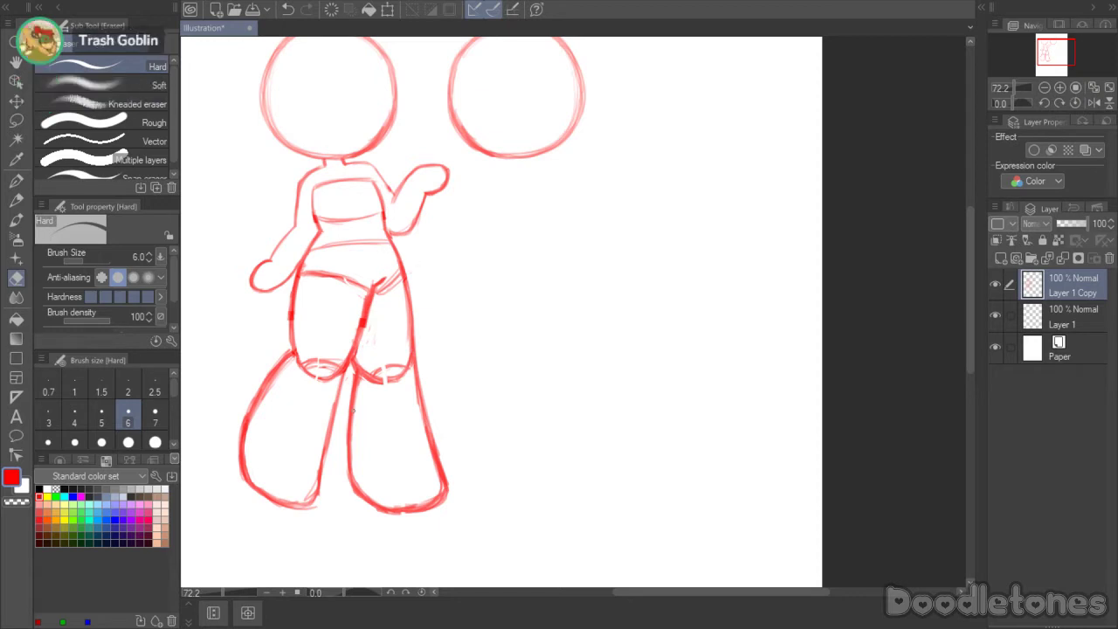
- Reinforce the inner edge and bottom corner of the left-hand lower leg with the Opaque watercolor brush
{"action": "scroll", "coordinate": [322, 552], "scroll_direction": "up", "scroll_amount": 3}
{"action": "left_click", "coordinate": [18, 222]}
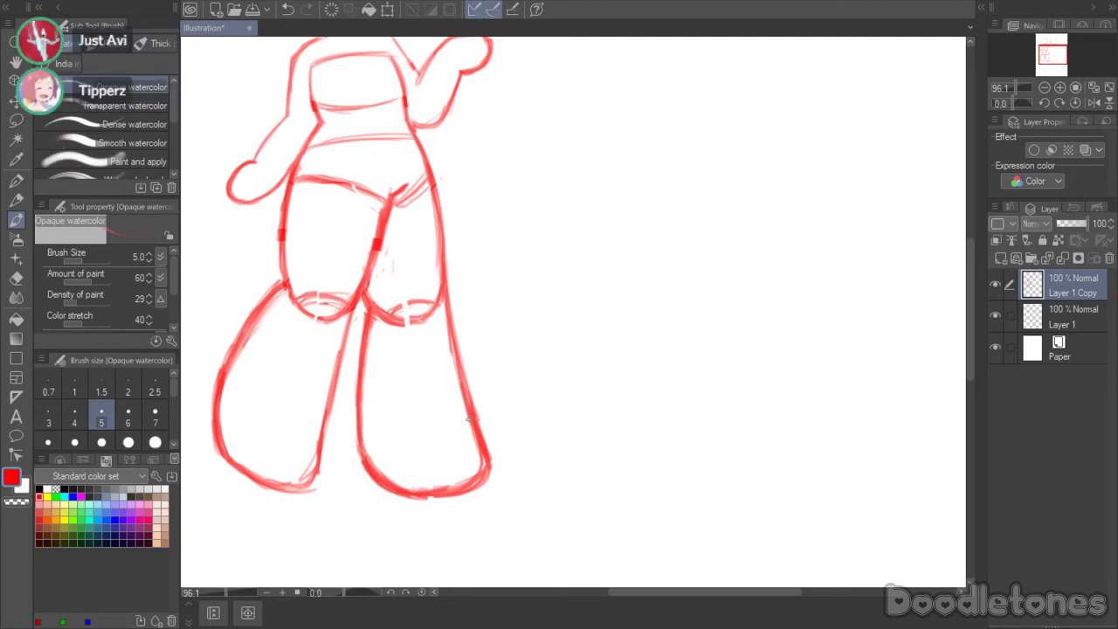
{"action": "mouse_move", "coordinate": [348, 311]}
{"action": "left_mouse_down"}
{"action": "mouse_move", "coordinate": [333, 417]}
{"action": "mouse_move", "coordinate": [304, 489]}
{"action": "left_mouse_up"}
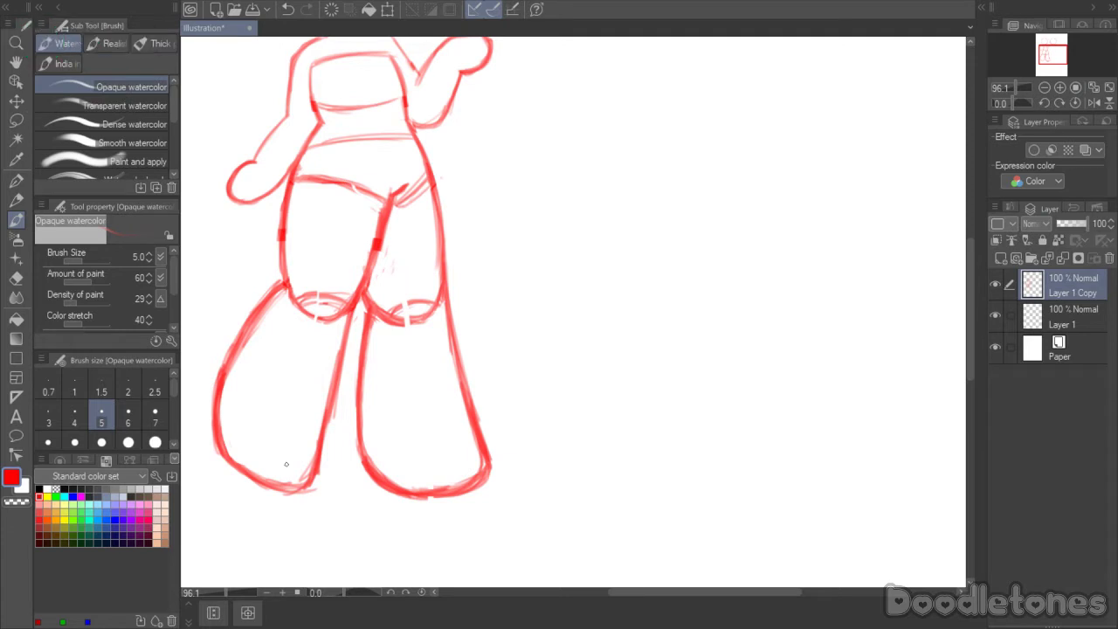
- Handwrite a joking three-line note in red with the G-pen on the blank canvas beside the figure
{"action": "left_click", "coordinate": [17, 181]}
{"action": "mouse_move", "coordinate": [552, 283]}
{"action": "left_mouse_down"}
{"action": "mouse_move", "coordinate": [608, 256]}
{"action": "mouse_move", "coordinate": [588, 329]}
{"action": "mouse_move", "coordinate": [618, 334]}
{"action": "left_mouse_up"}
{"action": "mouse_move", "coordinate": [610, 298]}
{"action": "left_mouse_down"}
{"action": "mouse_move", "coordinate": [625, 298]}
{"action": "mouse_move", "coordinate": [630, 330]}
{"action": "left_mouse_up"}
{"action": "mouse_move", "coordinate": [629, 297]}
{"action": "left_mouse_down"}
{"action": "mouse_move", "coordinate": [642, 306]}
{"action": "mouse_move", "coordinate": [661, 276]}
{"action": "mouse_move", "coordinate": [646, 338]}
{"action": "left_mouse_up"}
{"action": "left_click_drag", "start_coordinate": [699, 258], "coordinate": [709, 288]}
{"action": "mouse_move", "coordinate": [613, 365]}
{"action": "left_mouse_down"}
{"action": "mouse_move", "coordinate": [600, 384]}
{"action": "mouse_move", "coordinate": [630, 370]}
{"action": "left_mouse_up"}
{"action": "mouse_move", "coordinate": [630, 373]}
{"action": "left_mouse_down"}
{"action": "mouse_move", "coordinate": [622, 418]}
{"action": "mouse_move", "coordinate": [643, 373]}
{"action": "mouse_move", "coordinate": [690, 403]}
{"action": "left_mouse_up"}
{"action": "mouse_move", "coordinate": [690, 462]}
{"action": "left_mouse_down"}
{"action": "mouse_move", "coordinate": [722, 438]}
{"action": "mouse_move", "coordinate": [729, 418]}
{"action": "mouse_move", "coordinate": [762, 415]}
{"action": "left_mouse_up"}
{"action": "left_click", "coordinate": [761, 423]}
{"action": "mouse_move", "coordinate": [769, 393]}
{"action": "left_mouse_down"}
{"action": "mouse_move", "coordinate": [762, 412]}
{"action": "mouse_move", "coordinate": [791, 411]}
{"action": "left_mouse_up"}
{"action": "left_click_drag", "start_coordinate": [796, 376], "coordinate": [802, 408]}
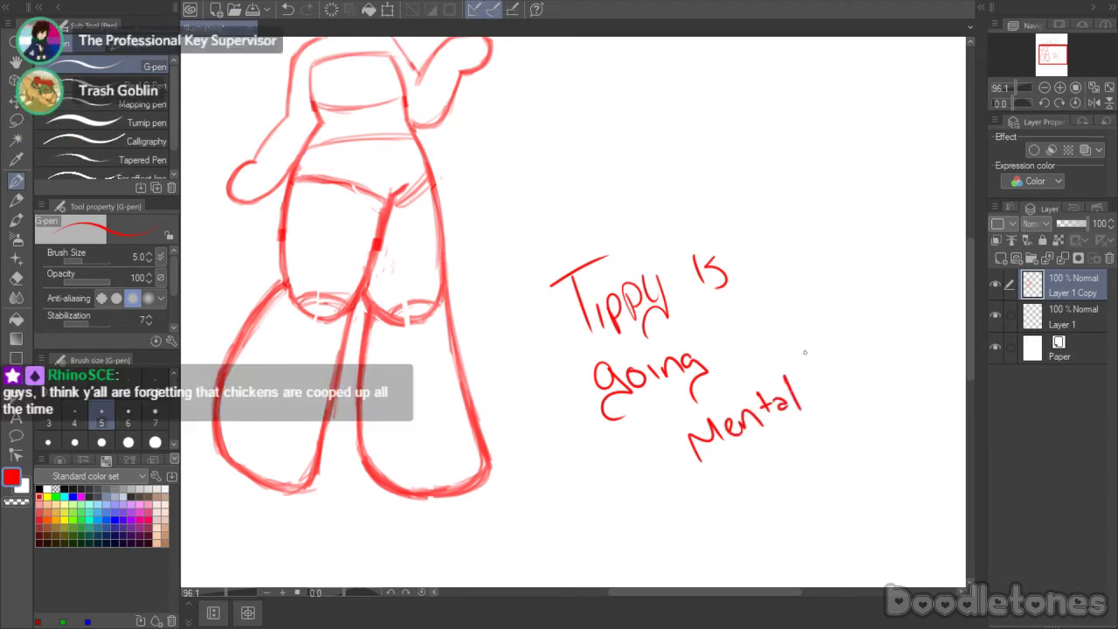
- Lasso the handwritten note beside the figure, delete it and deselect
{"action": "left_click", "coordinate": [16, 120]}
{"action": "mouse_move", "coordinate": [769, 245]}
{"action": "left_mouse_down"}
{"action": "mouse_move", "coordinate": [597, 175]}
{"action": "mouse_move", "coordinate": [844, 419]}
{"action": "mouse_move", "coordinate": [786, 252]}
{"action": "left_mouse_up"}
{"action": "key", "text": "Delete"}
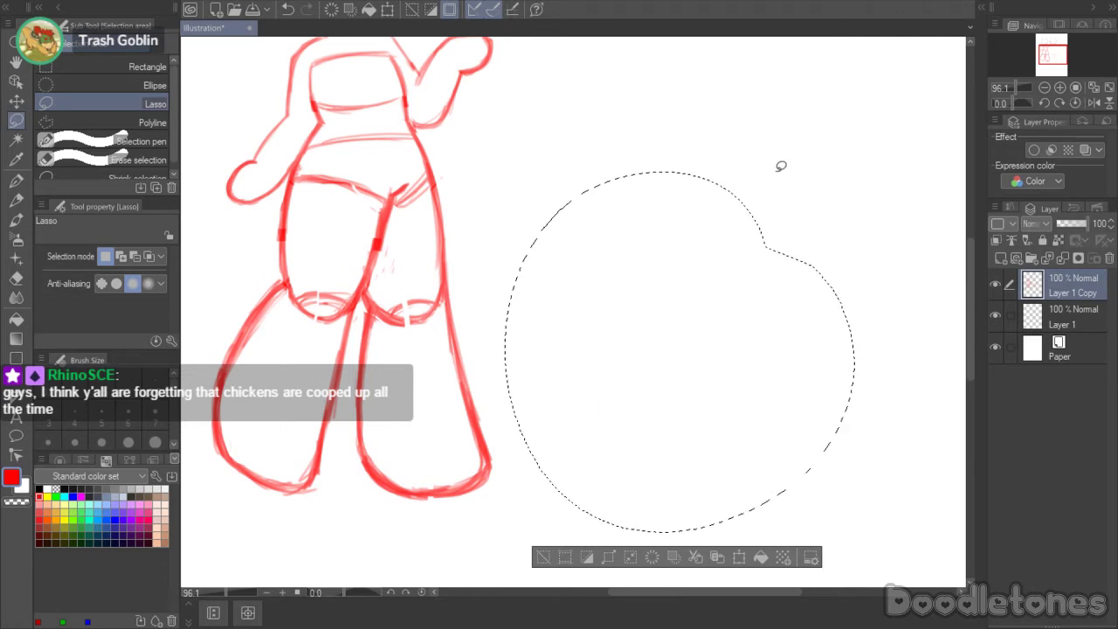
{"action": "key", "text": "ctrl+d"}
- Push the outer contour of the left-hand lower leg further outward with brush strokes and erase the surplus inner line
{"action": "left_click", "coordinate": [16, 220]}
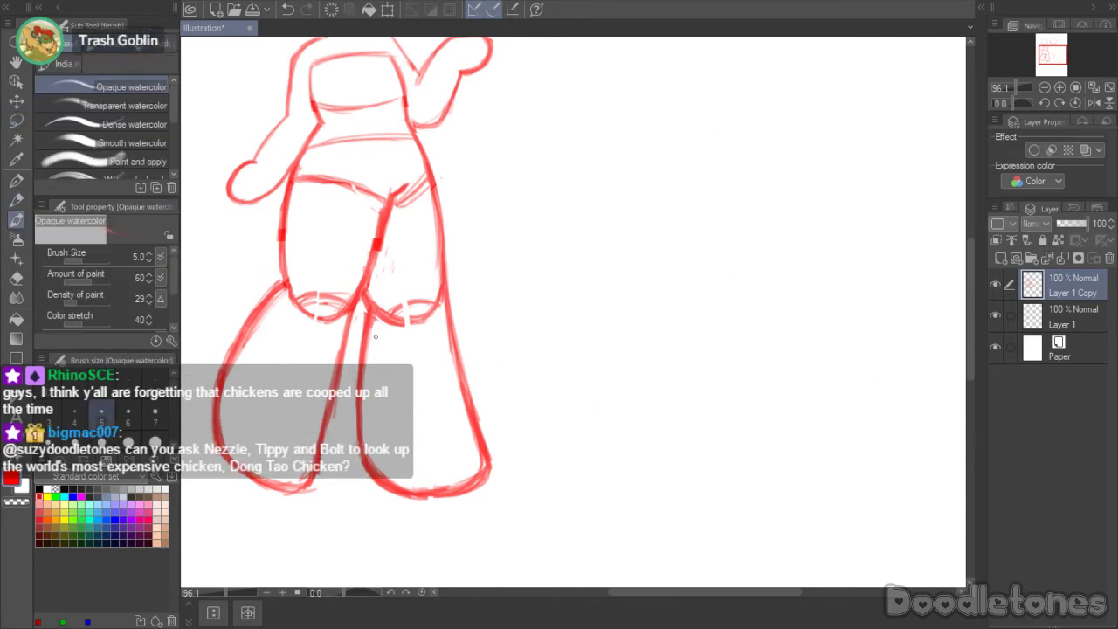
{"action": "left_click_drag", "start_coordinate": [214, 400], "coordinate": [209, 445]}
{"action": "left_click_drag", "start_coordinate": [213, 392], "coordinate": [212, 443]}
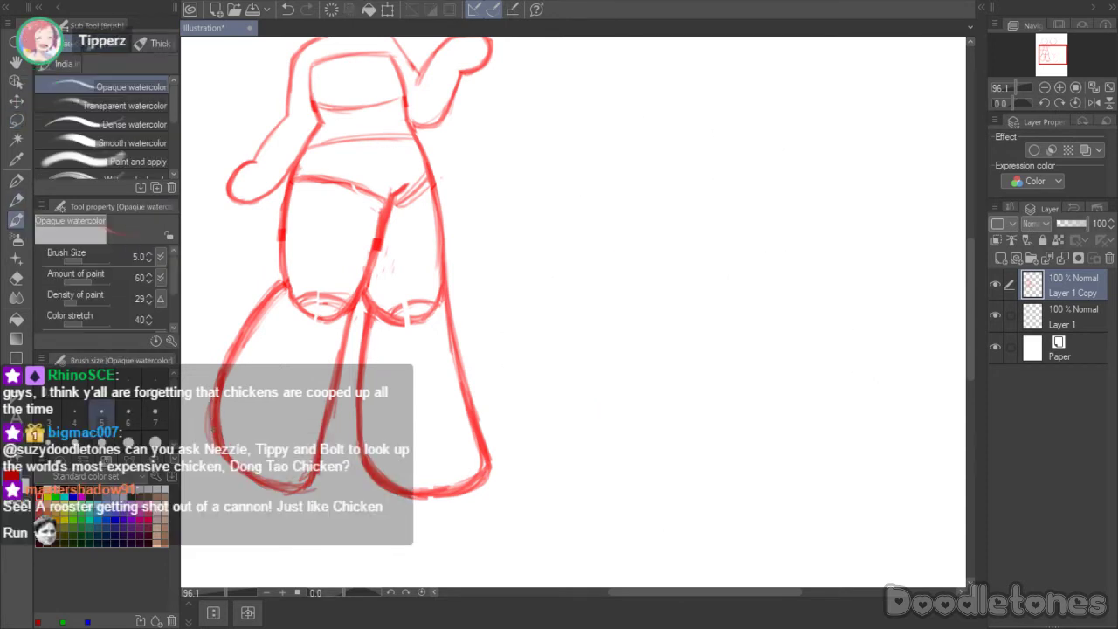
{"action": "left_click_drag", "start_coordinate": [211, 395], "coordinate": [212, 435]}
{"action": "left_click_drag", "start_coordinate": [216, 381], "coordinate": [221, 457]}
{"action": "left_click", "coordinate": [16, 278]}
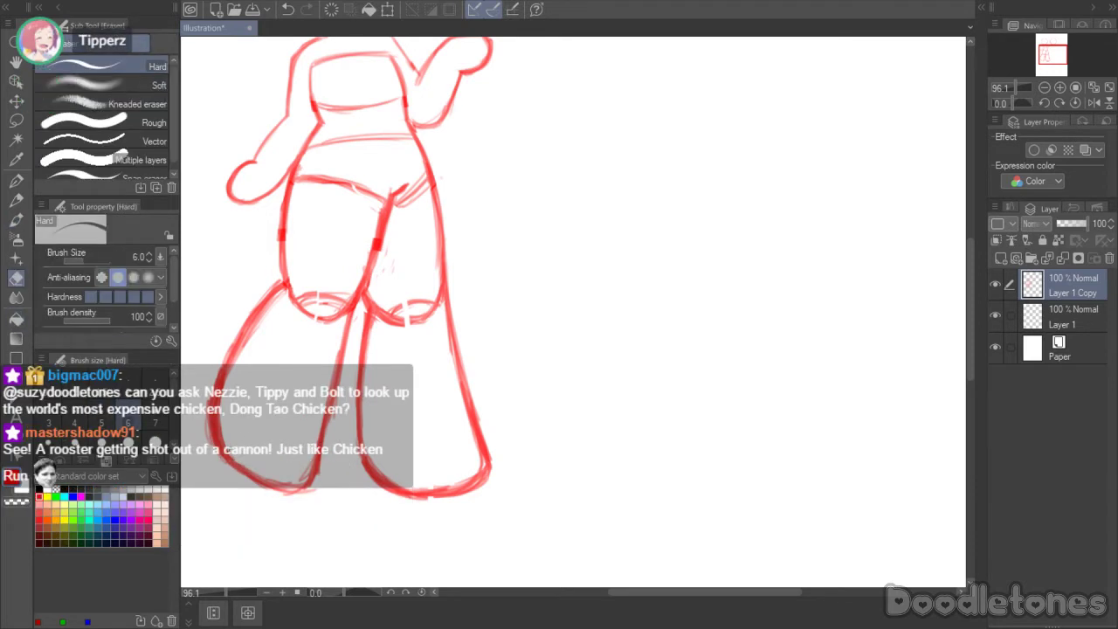
{"action": "left_click_drag", "start_coordinate": [218, 411], "coordinate": [225, 445]}
{"action": "left_click_drag", "start_coordinate": [216, 408], "coordinate": [223, 445]}
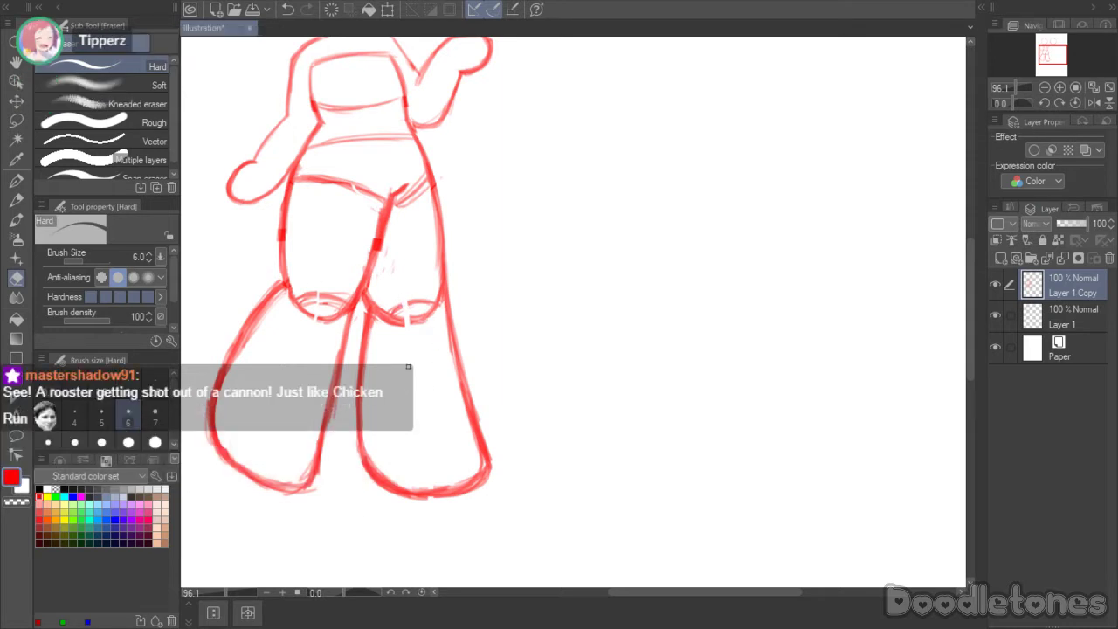
- Redraw the rounded bottom curve of the left-hand lower leg and erase the overlapping lines inside it
{"action": "left_click", "coordinate": [17, 181]}
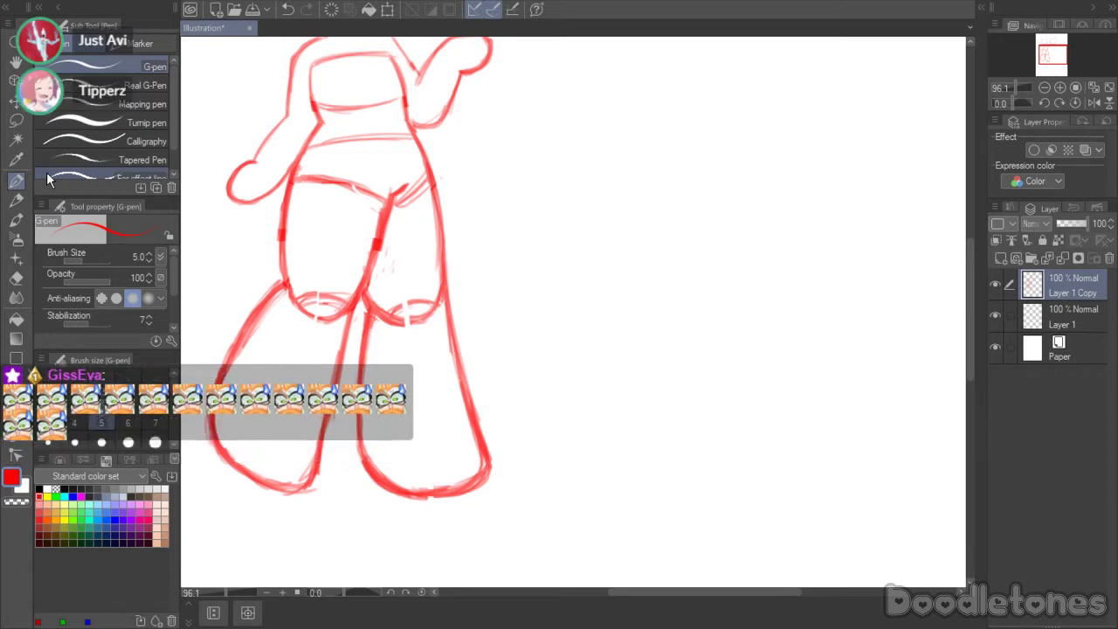
{"action": "mouse_move", "coordinate": [970, 277]}
{"action": "left_mouse_down"}
{"action": "mouse_move", "coordinate": [967, 227]}
{"action": "mouse_move", "coordinate": [967, 280]}
{"action": "mouse_move", "coordinate": [967, 266]}
{"action": "left_mouse_up"}
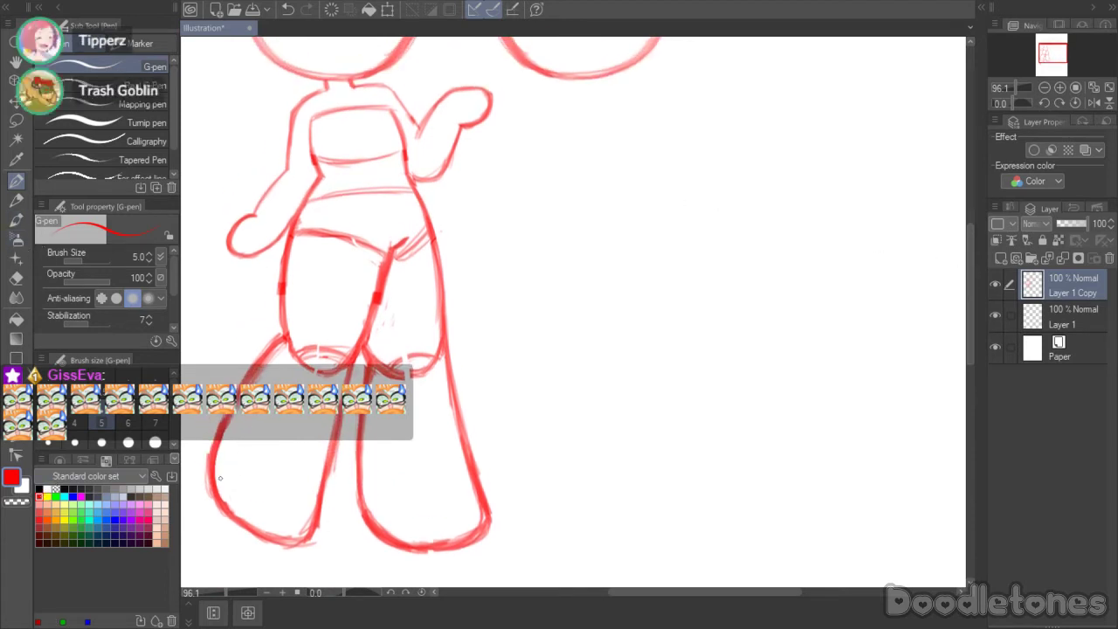
{"action": "key", "text": "b"}
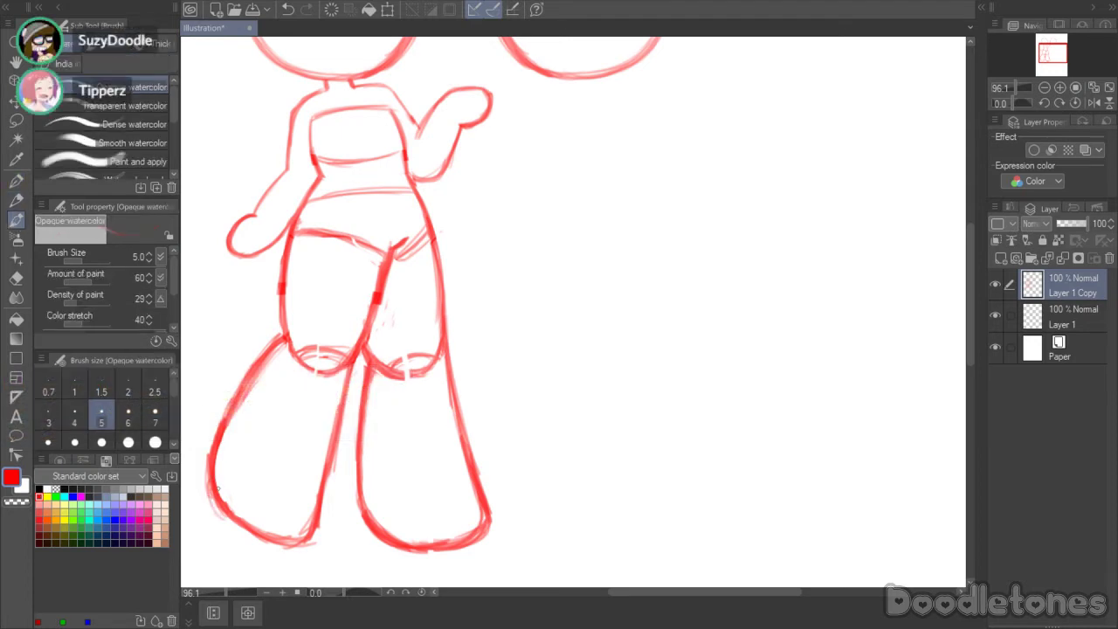
{"action": "mouse_move", "coordinate": [214, 471]}
{"action": "left_mouse_down"}
{"action": "mouse_move", "coordinate": [216, 504]}
{"action": "mouse_move", "coordinate": [240, 534]}
{"action": "mouse_move", "coordinate": [214, 504]}
{"action": "mouse_move", "coordinate": [283, 549]}
{"action": "mouse_move", "coordinate": [235, 532]}
{"action": "mouse_move", "coordinate": [299, 538]}
{"action": "mouse_move", "coordinate": [266, 546]}
{"action": "mouse_move", "coordinate": [305, 540]}
{"action": "left_mouse_up"}
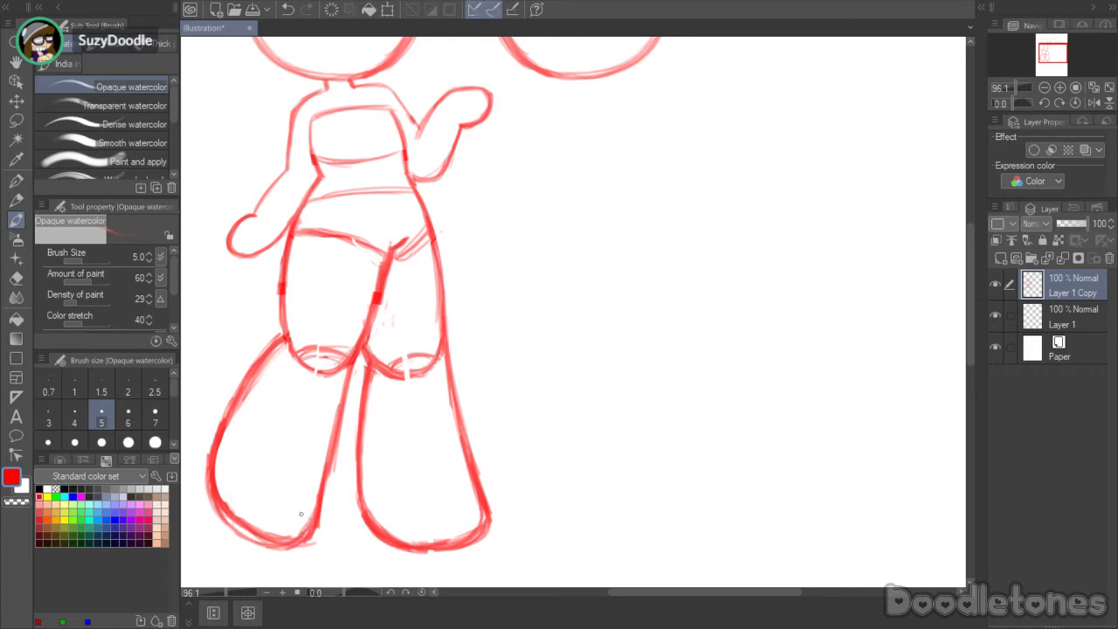
{"action": "left_click", "coordinate": [17, 278]}
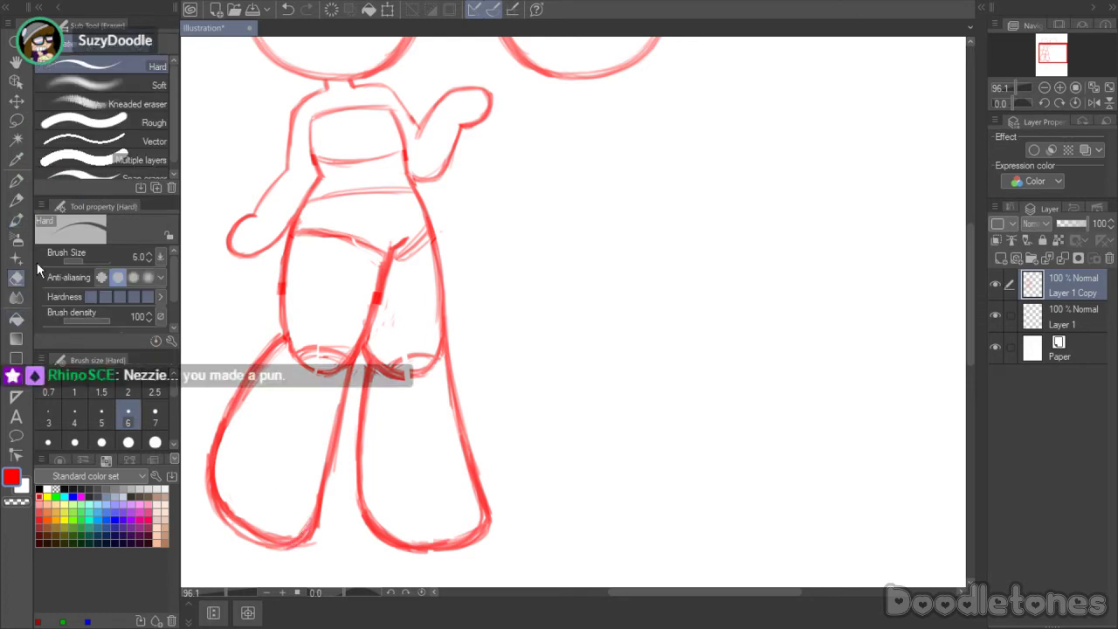
{"action": "mouse_move", "coordinate": [239, 524]}
{"action": "left_mouse_down"}
{"action": "mouse_move", "coordinate": [216, 500]}
{"action": "mouse_move", "coordinate": [219, 473]}
{"action": "mouse_move", "coordinate": [226, 509]}
{"action": "mouse_move", "coordinate": [216, 482]}
{"action": "mouse_move", "coordinate": [248, 527]}
{"action": "left_mouse_up"}
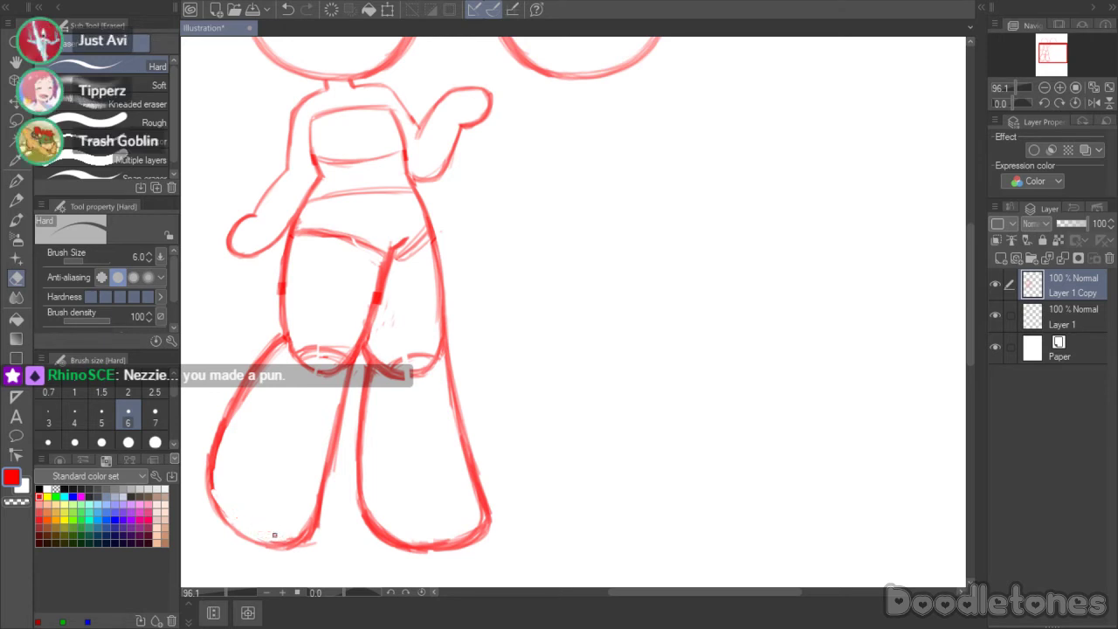
- Lasso the bottom of the right-hand lower leg, nudge it slightly downward, and patch the gaps in its outline with the brush
{"action": "key", "text": "b"}
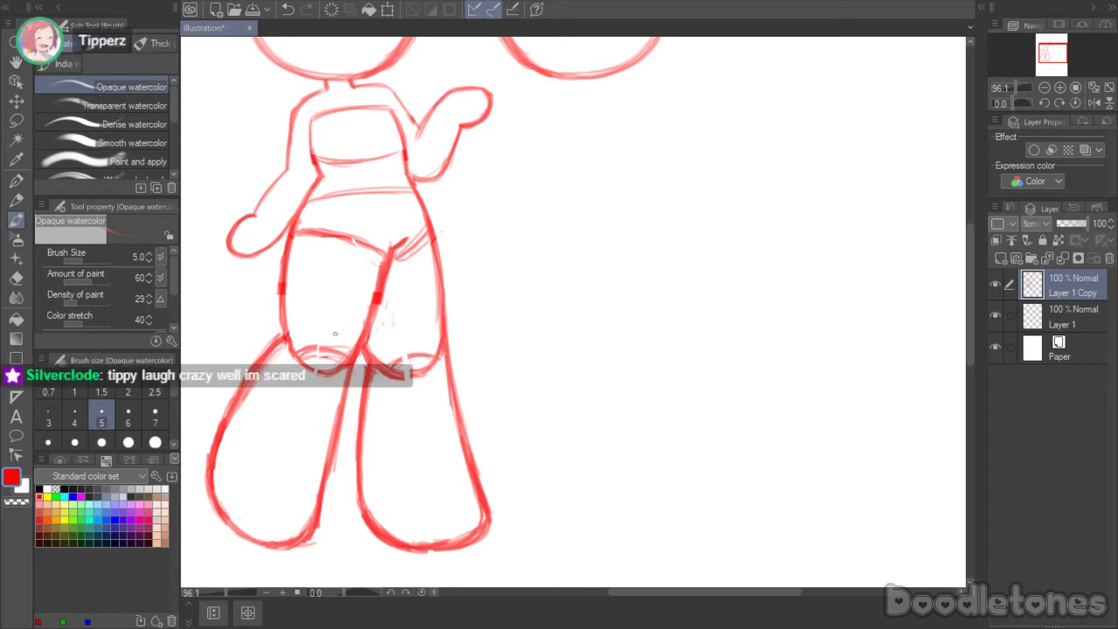
{"action": "left_click", "coordinate": [15, 280]}
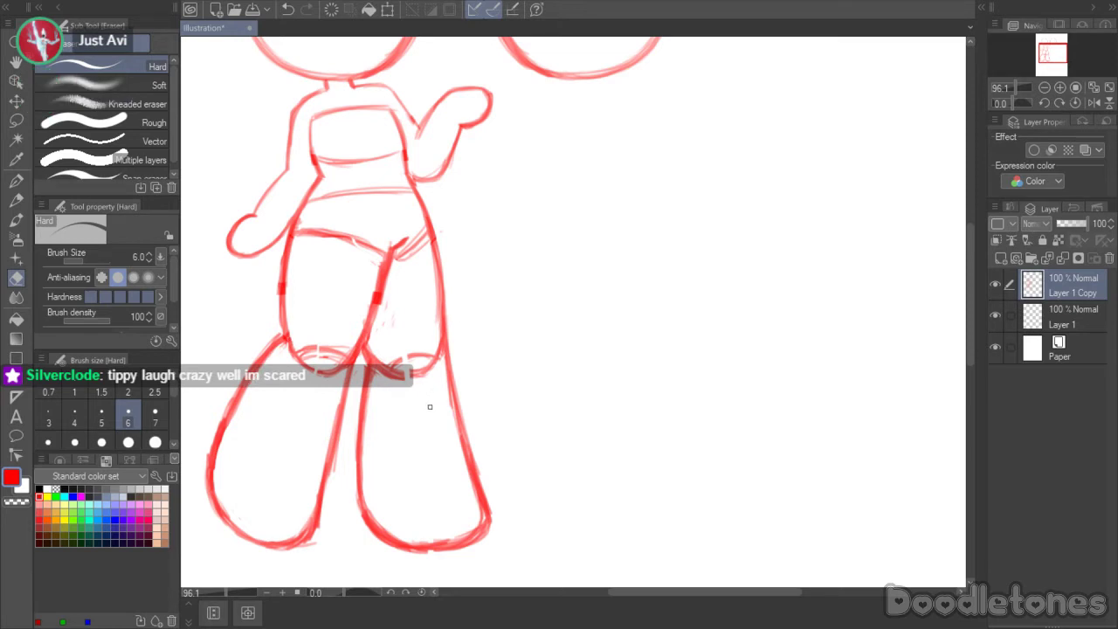
{"action": "key", "text": "m"}
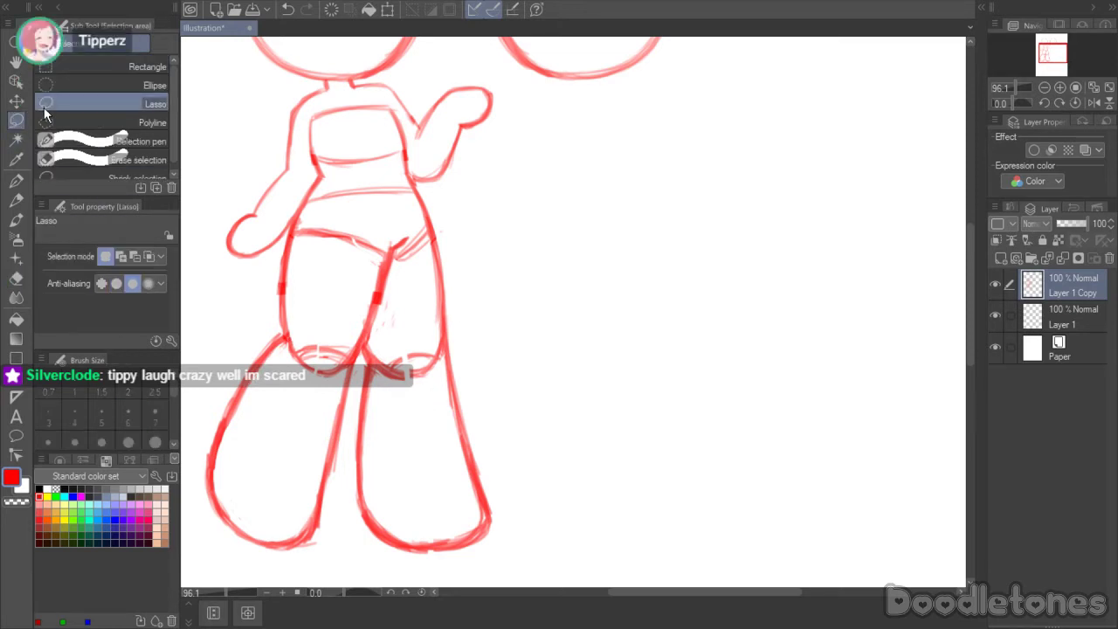
{"action": "mouse_move", "coordinate": [499, 498]}
{"action": "left_mouse_down"}
{"action": "mouse_move", "coordinate": [363, 536]}
{"action": "mouse_move", "coordinate": [358, 473]}
{"action": "mouse_move", "coordinate": [501, 479]}
{"action": "left_mouse_up"}
{"action": "left_click", "coordinate": [489, 576]}
{"action": "left_click_drag", "start_coordinate": [471, 517], "coordinate": [473, 522]}
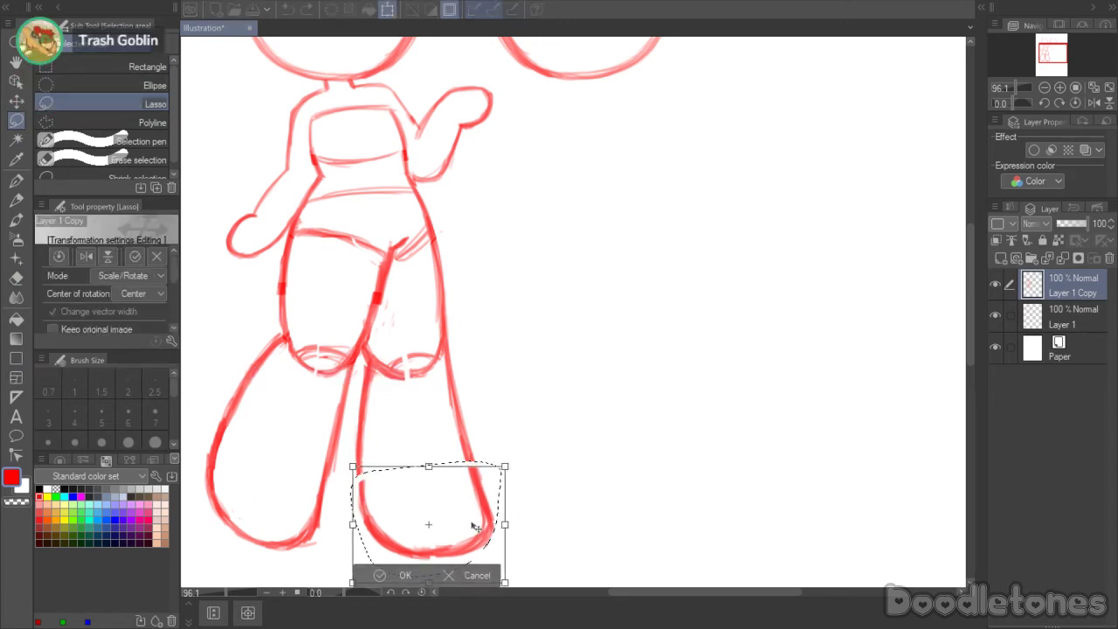
{"action": "left_click", "coordinate": [388, 576]}
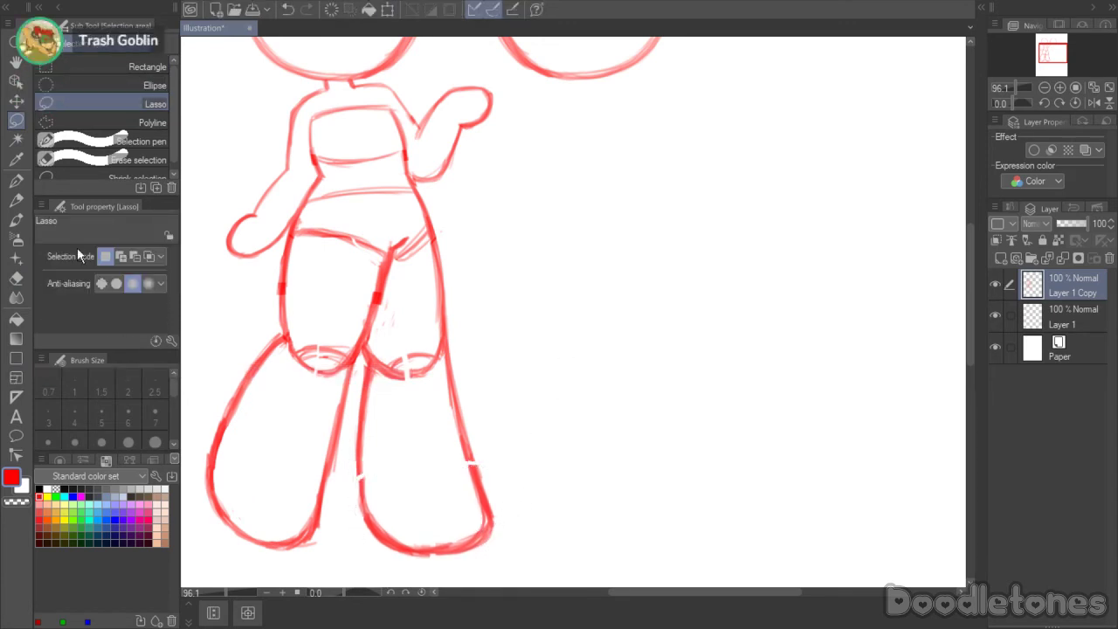
{"action": "left_click", "coordinate": [16, 220]}
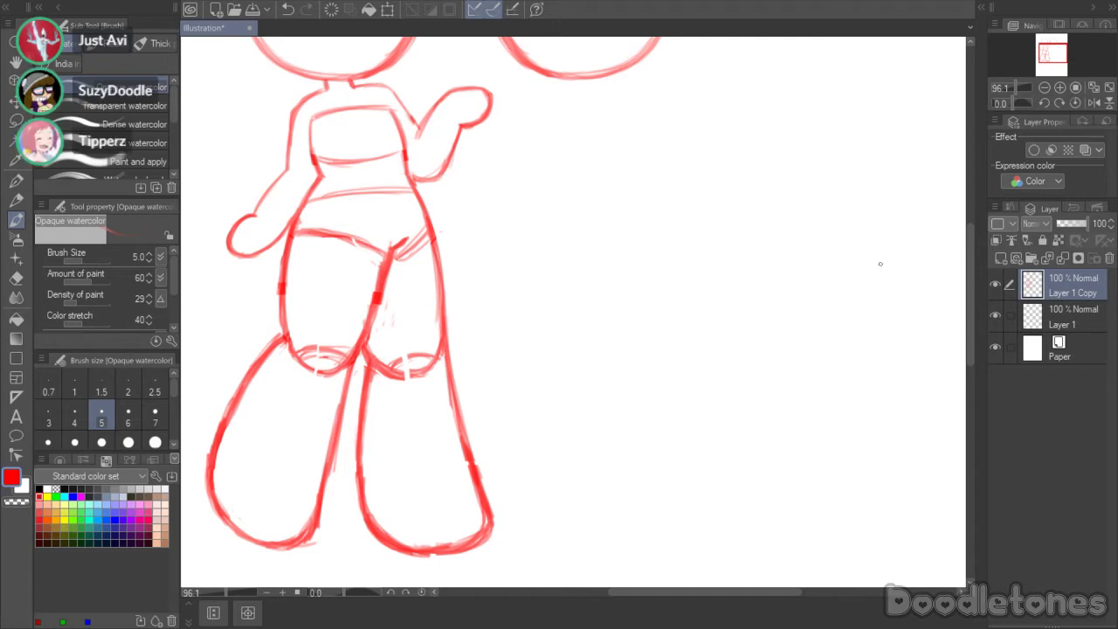
{"action": "left_click", "coordinate": [16, 277]}
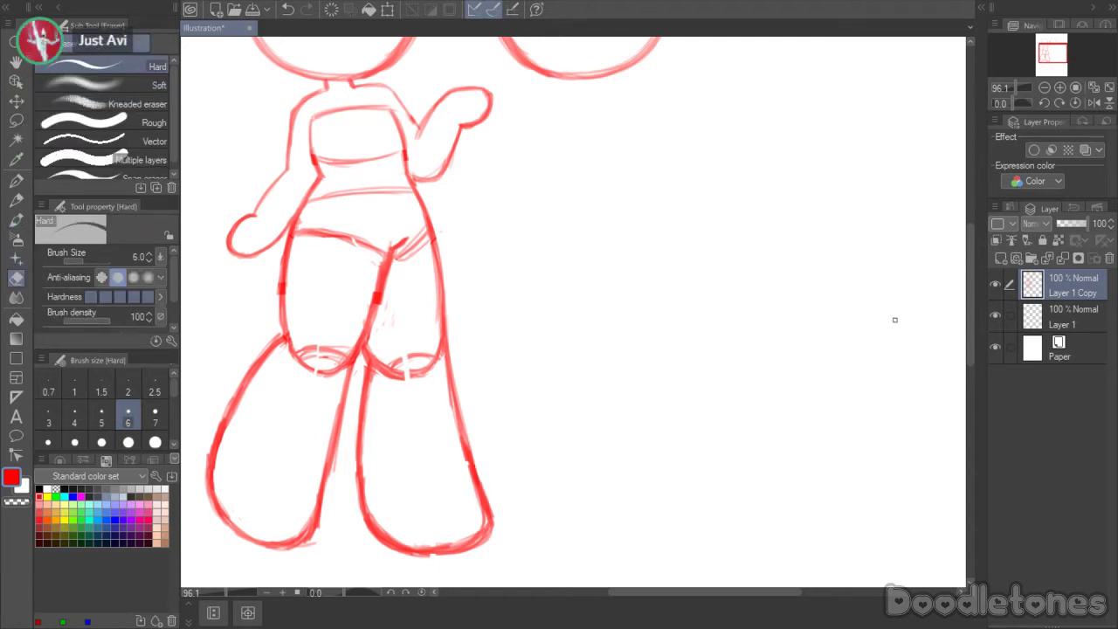
- Toggle the visibility of the two sketch layers to compare them, and merge Layer 1 Copy into Layer 1
{"action": "left_click_drag", "start_coordinate": [966, 305], "coordinate": [967, 240]}
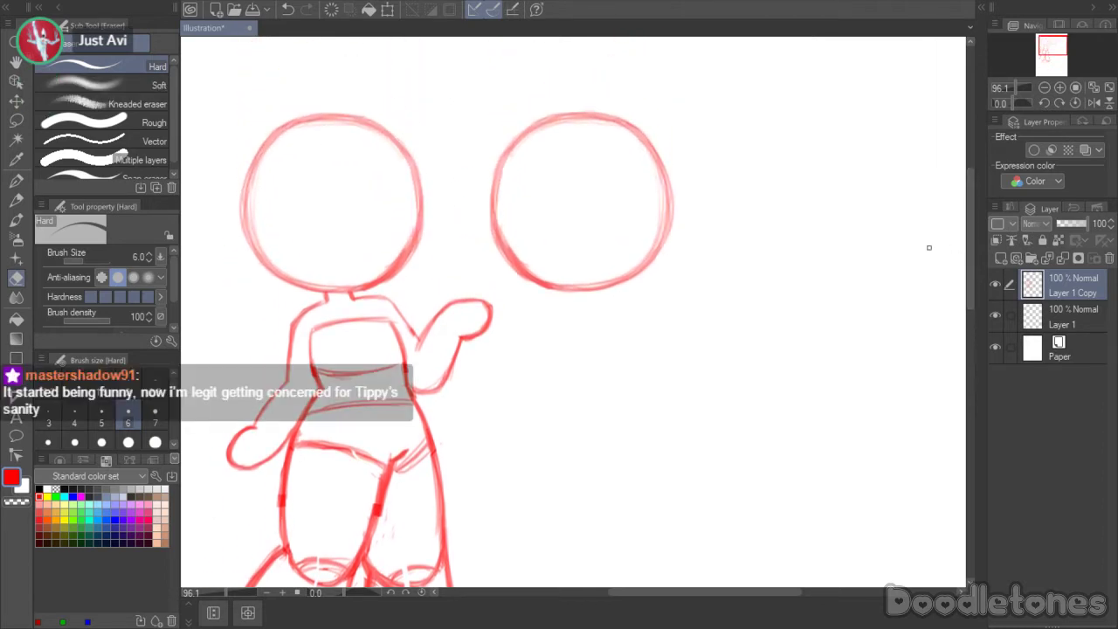
{"action": "key", "text": "b"}
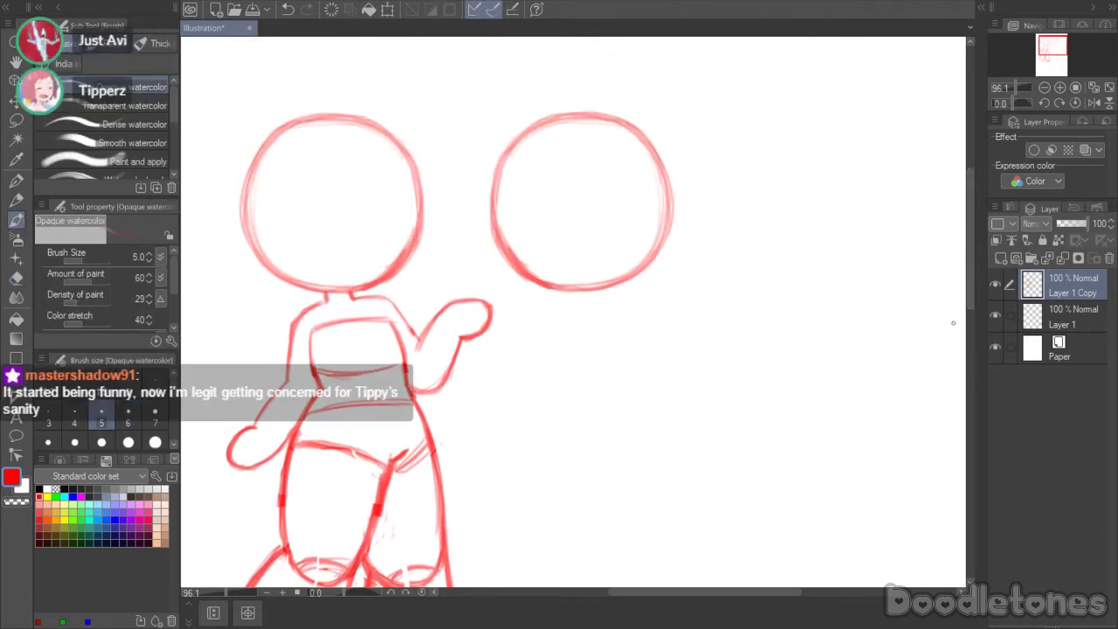
{"action": "left_click", "coordinate": [994, 315]}
{"action": "left_click", "coordinate": [995, 315]}
{"action": "left_click", "coordinate": [996, 279]}
{"action": "left_click", "coordinate": [996, 280]}
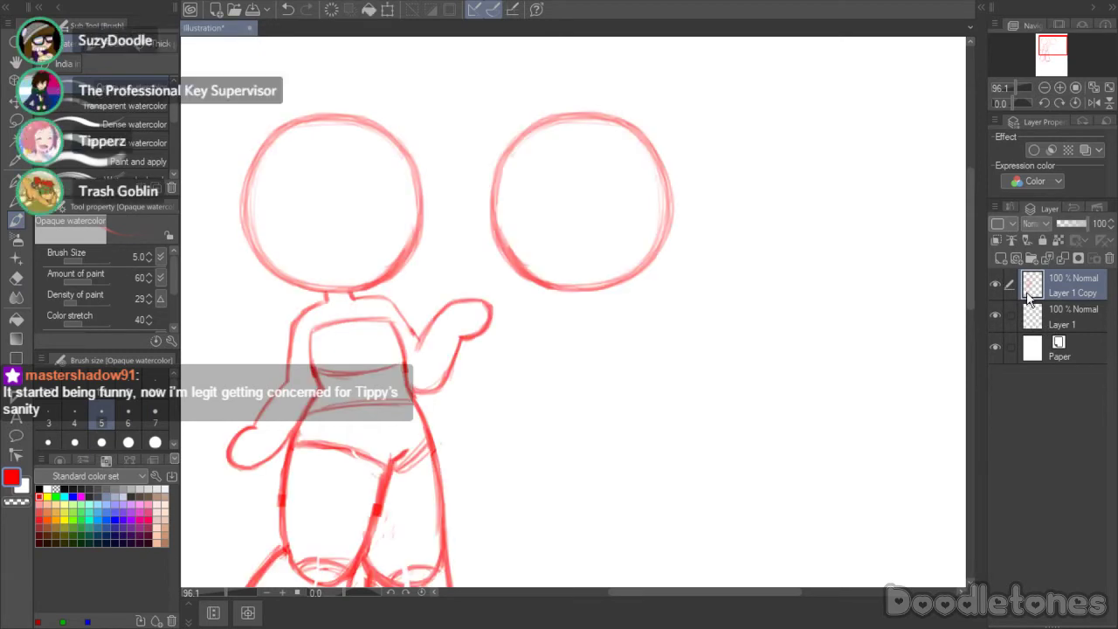
{"action": "key", "text": "ctrl+e"}
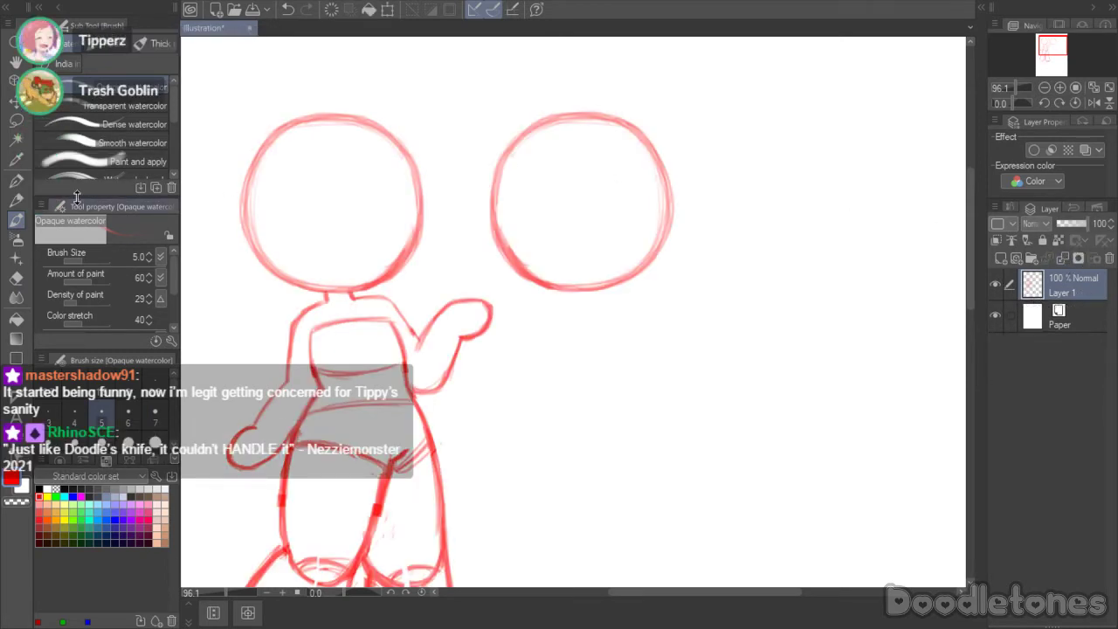
- Lasso the second head circle, move it further away from the first figure and slightly up, and apply the transformation
{"action": "left_click", "coordinate": [16, 121]}
{"action": "mouse_move", "coordinate": [612, 80]}
{"action": "left_mouse_down"}
{"action": "mouse_move", "coordinate": [662, 320]}
{"action": "mouse_move", "coordinate": [474, 149]}
{"action": "mouse_move", "coordinate": [524, 105]}
{"action": "left_mouse_up"}
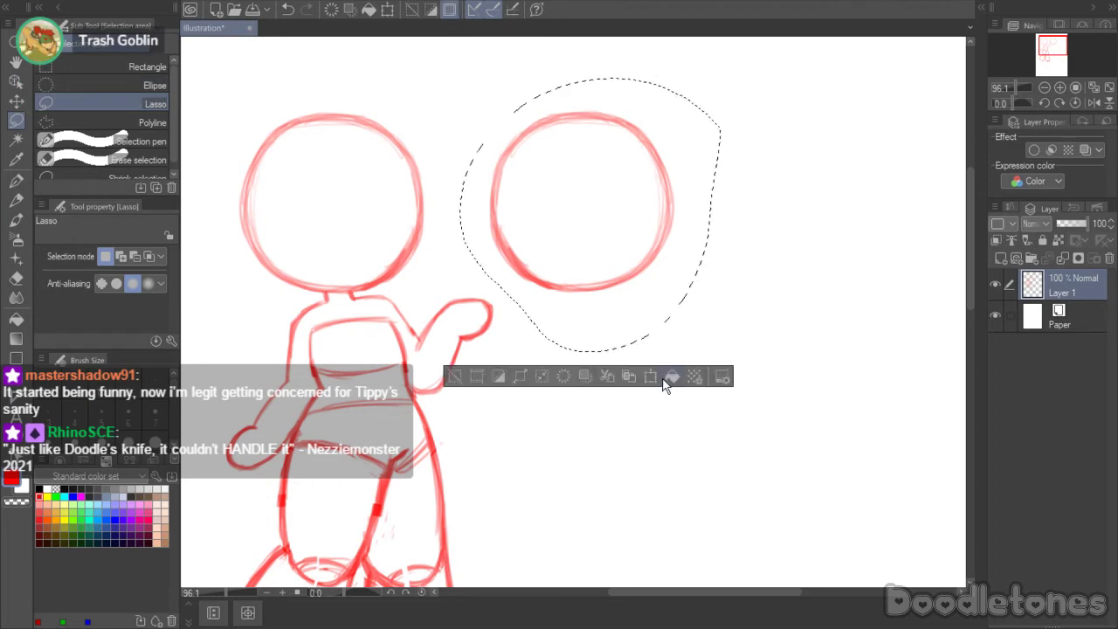
{"action": "left_click", "coordinate": [669, 377]}
{"action": "left_click_drag", "start_coordinate": [620, 245], "coordinate": [763, 229]}
{"action": "left_click", "coordinate": [697, 360]}
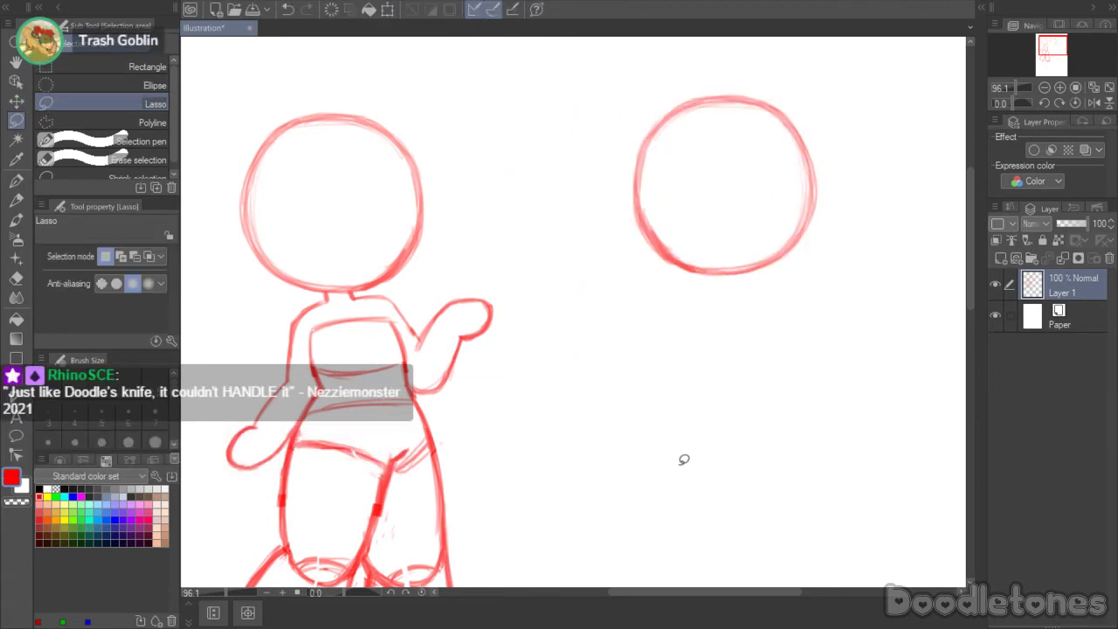
- Reinforce the left-hand edge of the first figure's chest outline and sketch two short neck lines under the second head
{"action": "key", "text": "b"}
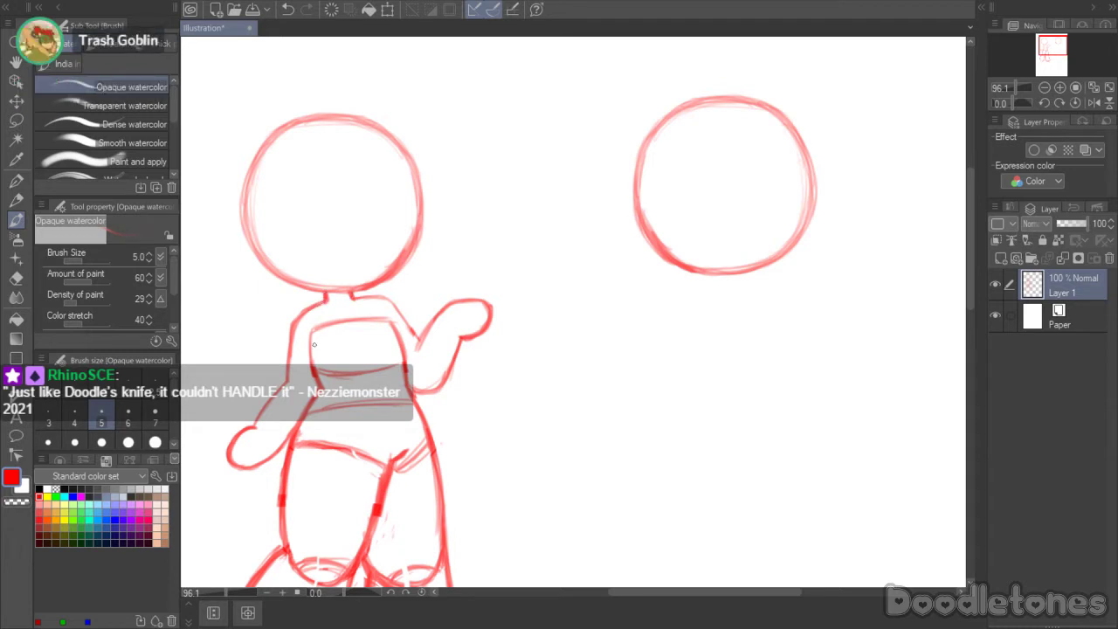
{"action": "left_click_drag", "start_coordinate": [311, 332], "coordinate": [317, 376]}
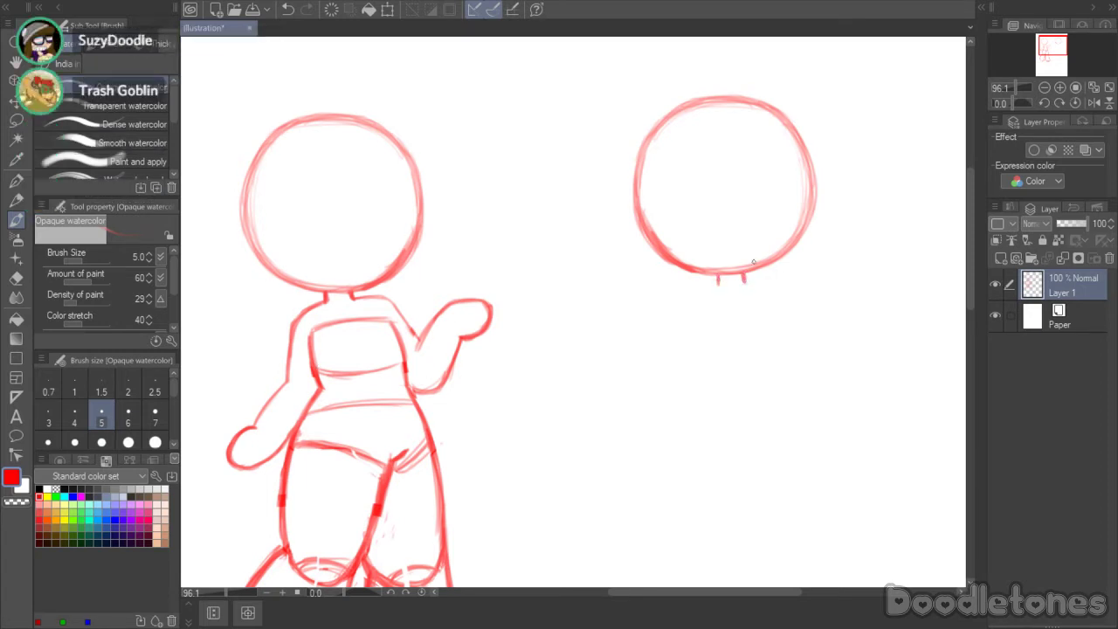
{"action": "left_click_drag", "start_coordinate": [970, 248], "coordinate": [969, 238]}
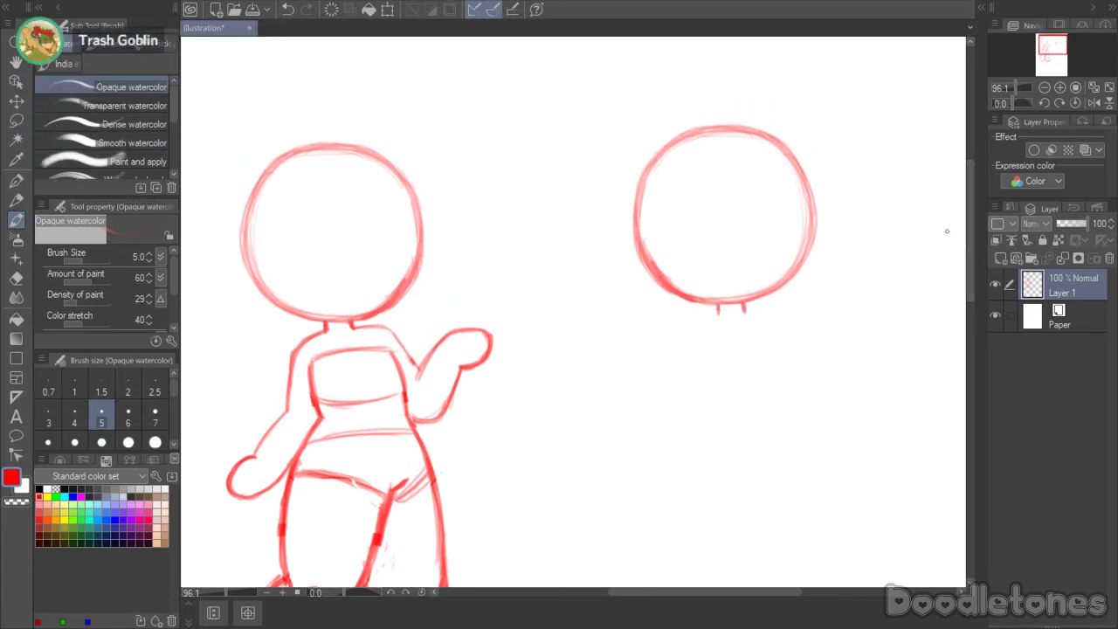
- Lasso the second head circle, rotate it slightly clockwise and move it closer to the first figure
{"action": "key", "text": "m"}
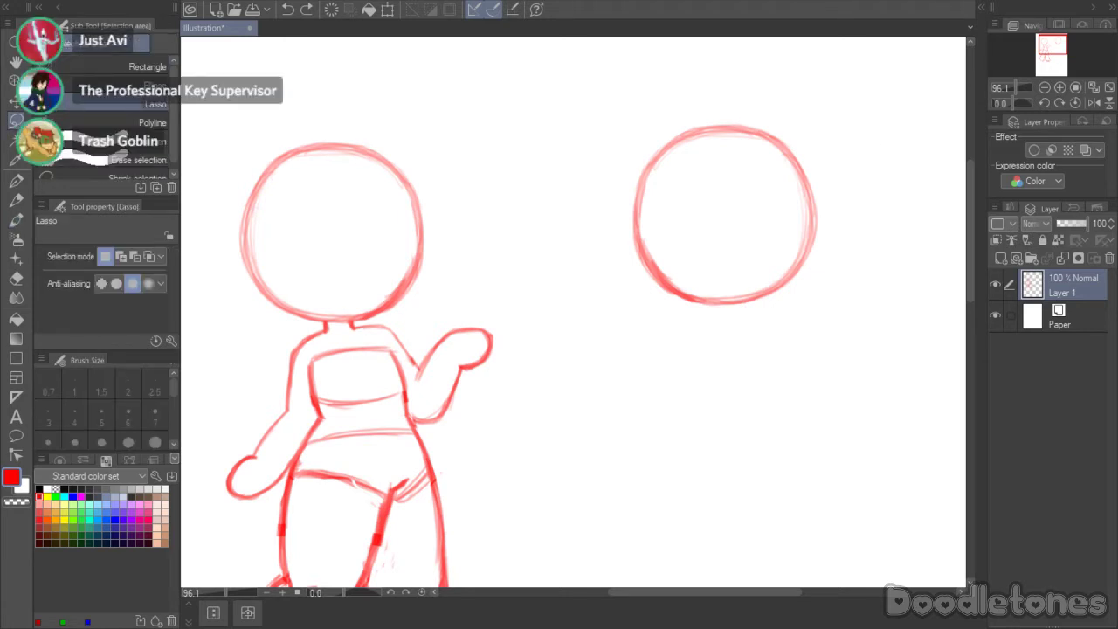
{"action": "mouse_move", "coordinate": [849, 222]}
{"action": "left_mouse_down"}
{"action": "mouse_move", "coordinate": [634, 125]}
{"action": "mouse_move", "coordinate": [699, 96]}
{"action": "left_mouse_up"}
{"action": "left_click", "coordinate": [781, 349]}
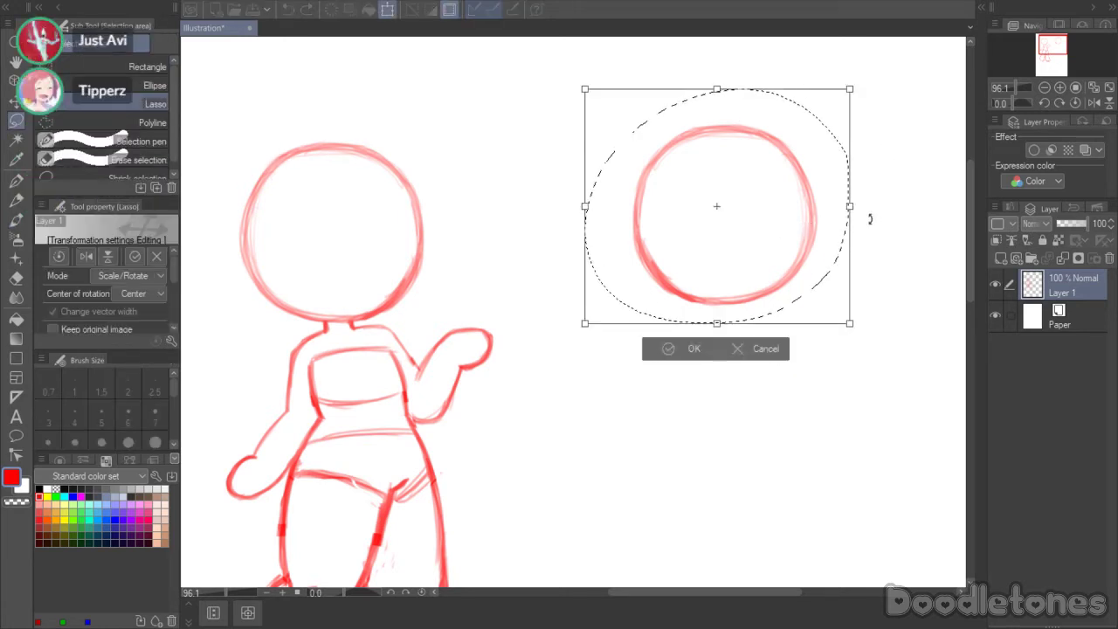
{"action": "left_click_drag", "start_coordinate": [871, 217], "coordinate": [875, 231]}
{"action": "left_click_drag", "start_coordinate": [788, 247], "coordinate": [730, 236]}
{"action": "left_click", "coordinate": [603, 351]}
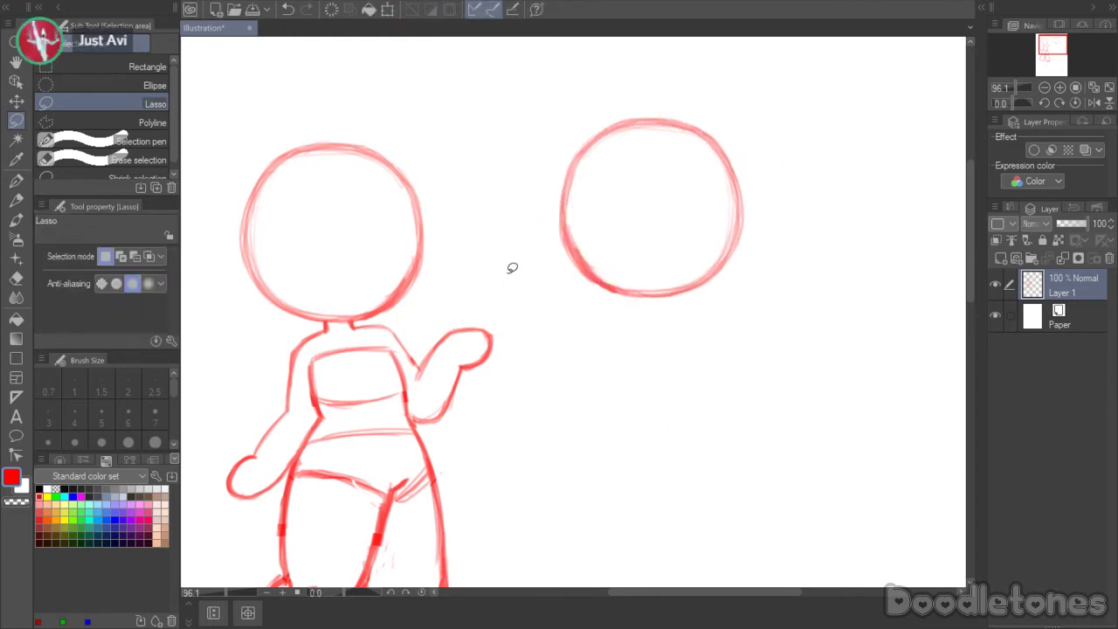
- Draw two short neck lines under the second head, then lasso head and neck together, rotate them slightly clockwise and deselect
{"action": "left_click", "coordinate": [16, 218]}
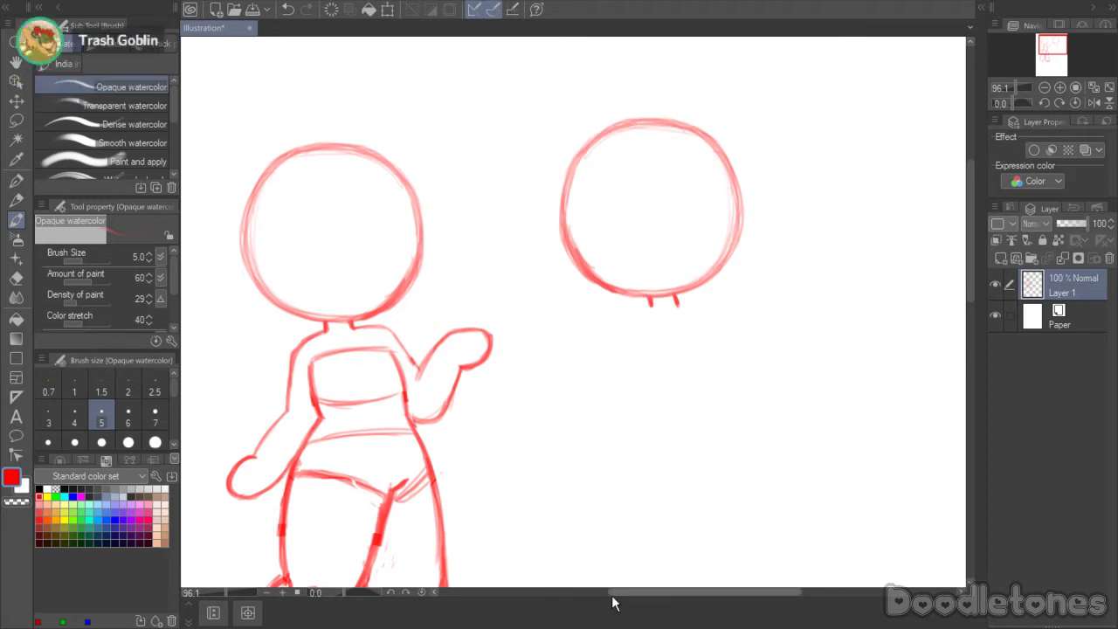
{"action": "left_click_drag", "start_coordinate": [612, 593], "coordinate": [629, 593]}
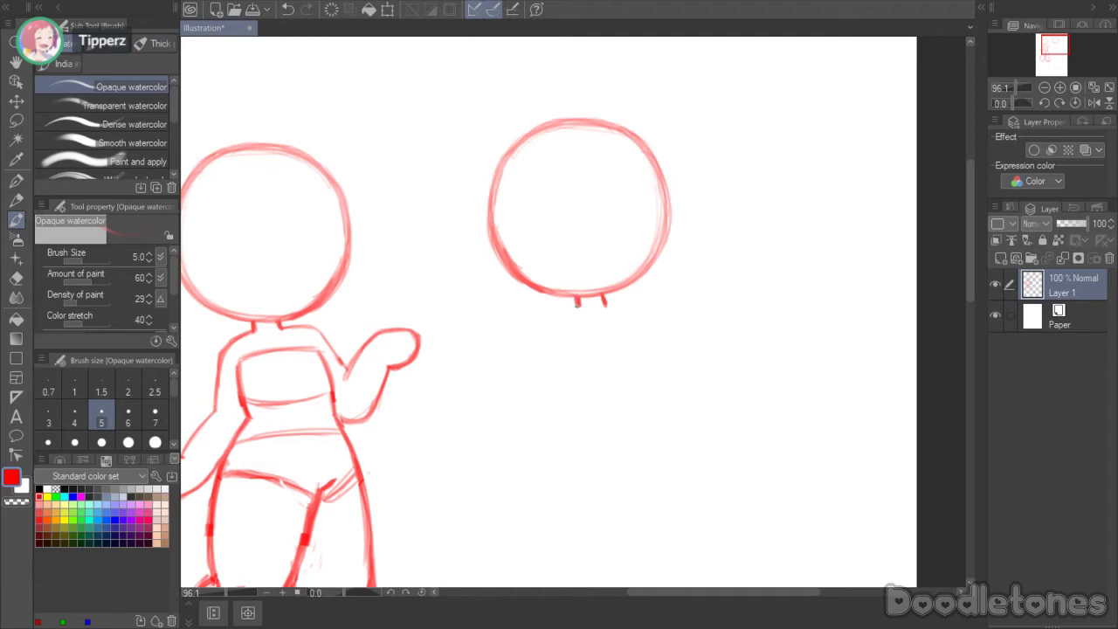
{"action": "key", "text": "m"}
{"action": "mouse_move", "coordinate": [700, 219]}
{"action": "left_mouse_down"}
{"action": "mouse_move", "coordinate": [592, 327]}
{"action": "mouse_move", "coordinate": [712, 138]}
{"action": "mouse_move", "coordinate": [728, 191]}
{"action": "left_mouse_up"}
{"action": "left_click", "coordinate": [669, 370]}
{"action": "left_click_drag", "start_coordinate": [761, 230], "coordinate": [760, 248]}
{"action": "left_click", "coordinate": [550, 371]}
{"action": "key", "text": "ctrl+d"}
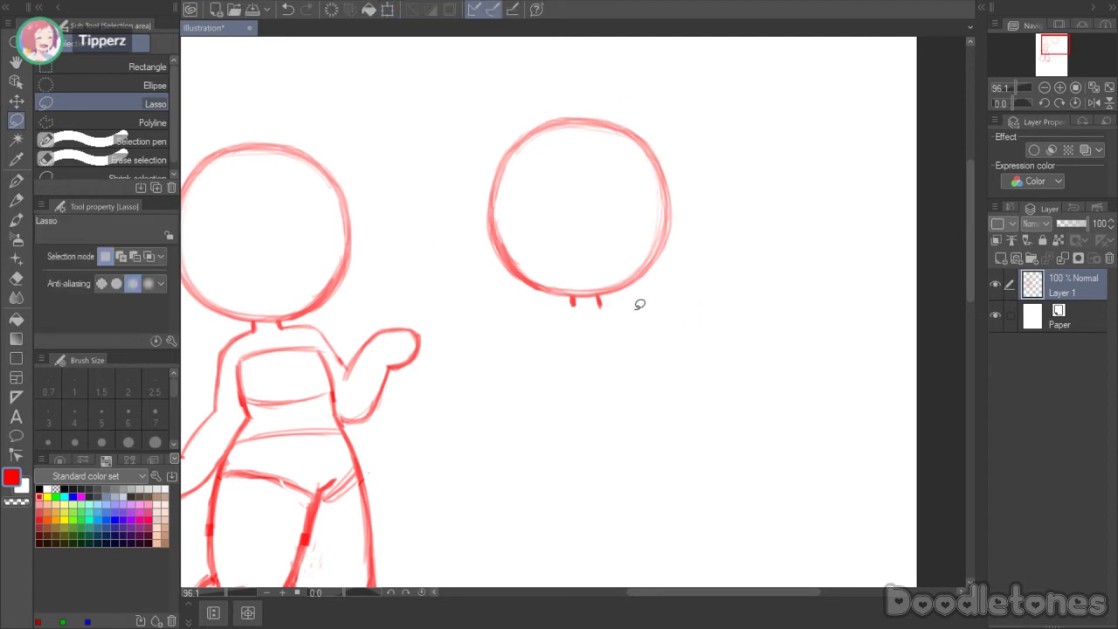
- Lasso only the second figure's neck lines, tilt them slightly with a transformation and deselect
{"action": "mouse_move", "coordinate": [639, 305]}
{"action": "left_mouse_down"}
{"action": "mouse_move", "coordinate": [566, 323]}
{"action": "mouse_move", "coordinate": [563, 298]}
{"action": "mouse_move", "coordinate": [607, 292]}
{"action": "left_mouse_up"}
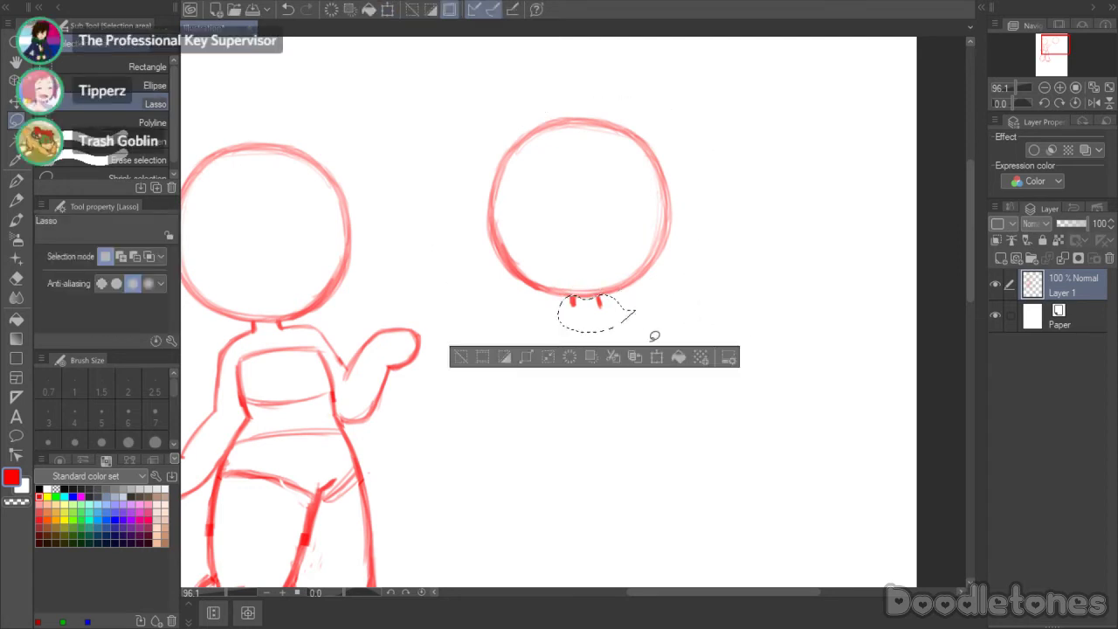
{"action": "left_click", "coordinate": [655, 367]}
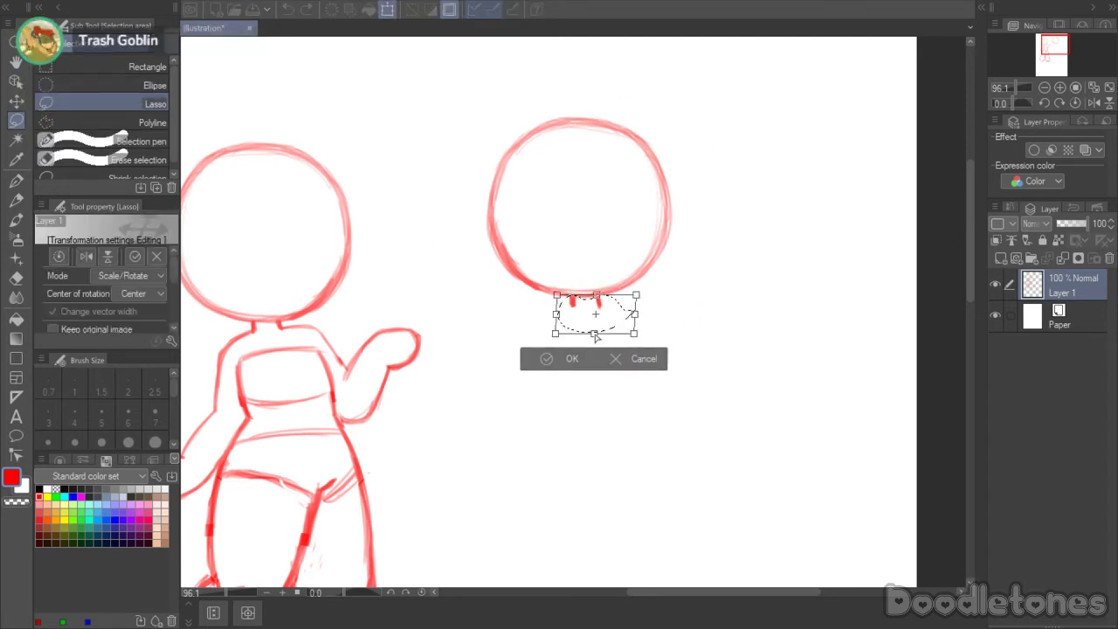
{"action": "left_click", "coordinate": [549, 361]}
{"action": "key", "text": "ctrl+d"}
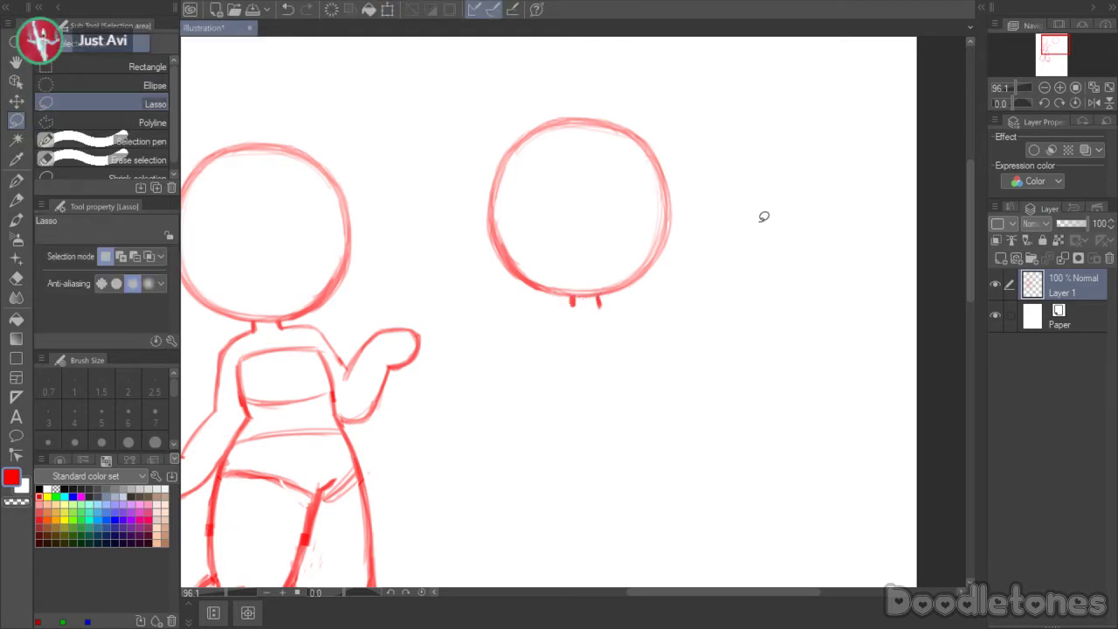
- Sketch a rounded, boxy chest outline below the second figure's neck with the Opaque watercolor brush and darken its left-hand edge
{"action": "left_click", "coordinate": [16, 220]}
{"action": "left_click_drag", "start_coordinate": [552, 330], "coordinate": [622, 325]}
{"action": "left_click_drag", "start_coordinate": [552, 332], "coordinate": [541, 361]}
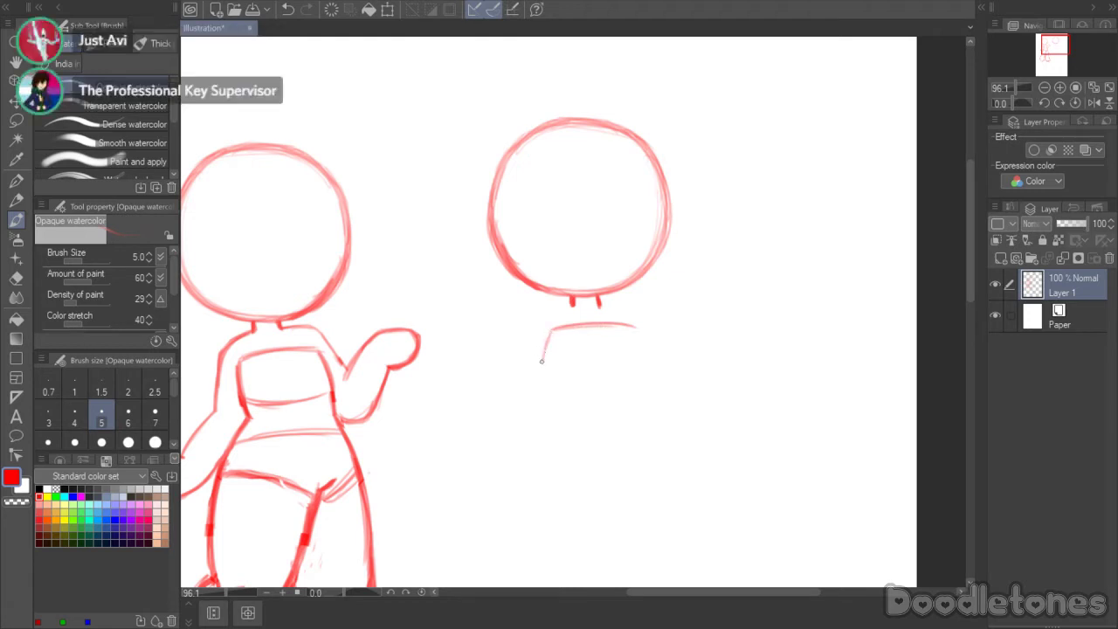
{"action": "left_click_drag", "start_coordinate": [632, 337], "coordinate": [630, 382]}
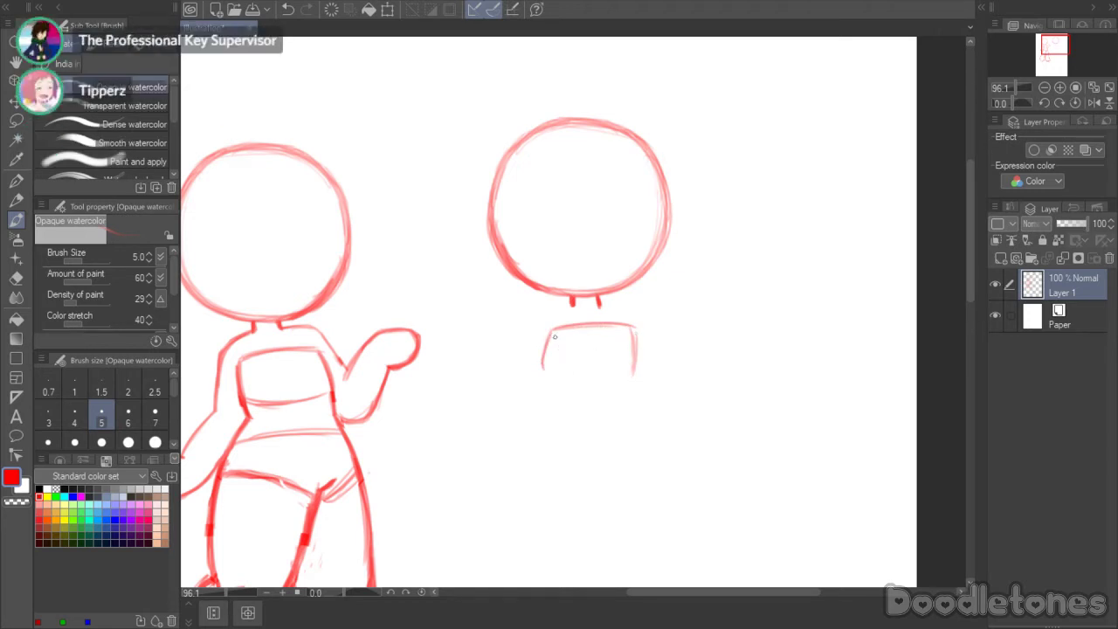
{"action": "mouse_move", "coordinate": [553, 334]}
{"action": "left_mouse_down"}
{"action": "mouse_move", "coordinate": [545, 376]}
{"action": "mouse_move", "coordinate": [629, 381]}
{"action": "left_mouse_up"}
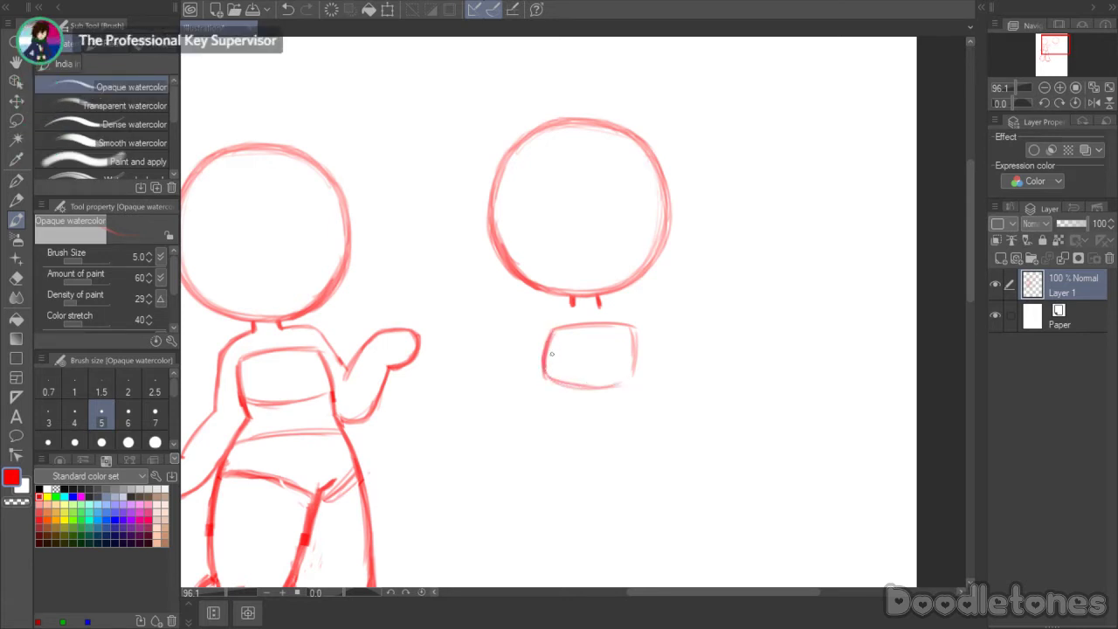
{"action": "left_click_drag", "start_coordinate": [552, 336], "coordinate": [545, 377]}
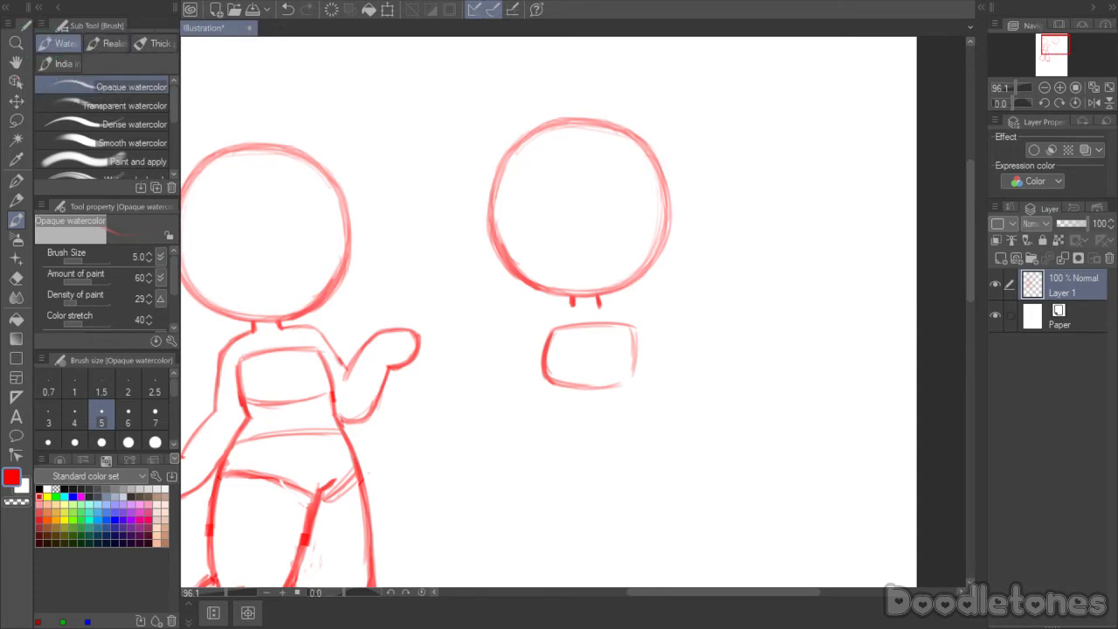
- Lasso the second figure's chest shape, make it slightly shorter and narrower, tilt it a little and shift it up toward the neck
{"action": "left_click", "coordinate": [16, 120]}
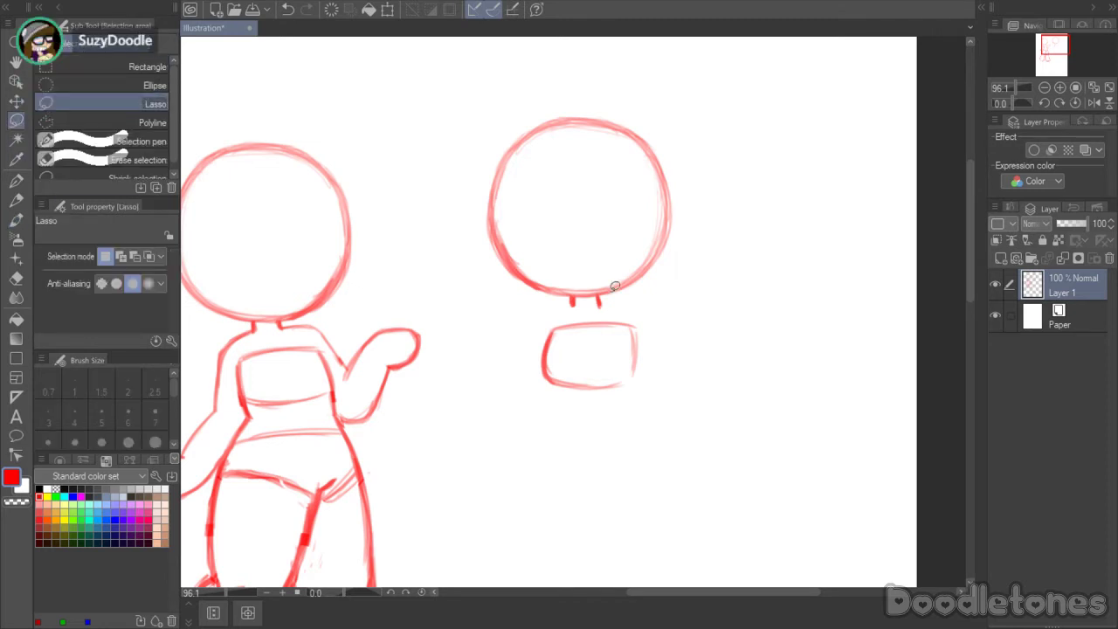
{"action": "mouse_move", "coordinate": [651, 403]}
{"action": "left_mouse_down"}
{"action": "mouse_move", "coordinate": [605, 428]}
{"action": "mouse_move", "coordinate": [542, 317]}
{"action": "mouse_move", "coordinate": [634, 312]}
{"action": "mouse_move", "coordinate": [660, 384]}
{"action": "left_mouse_up"}
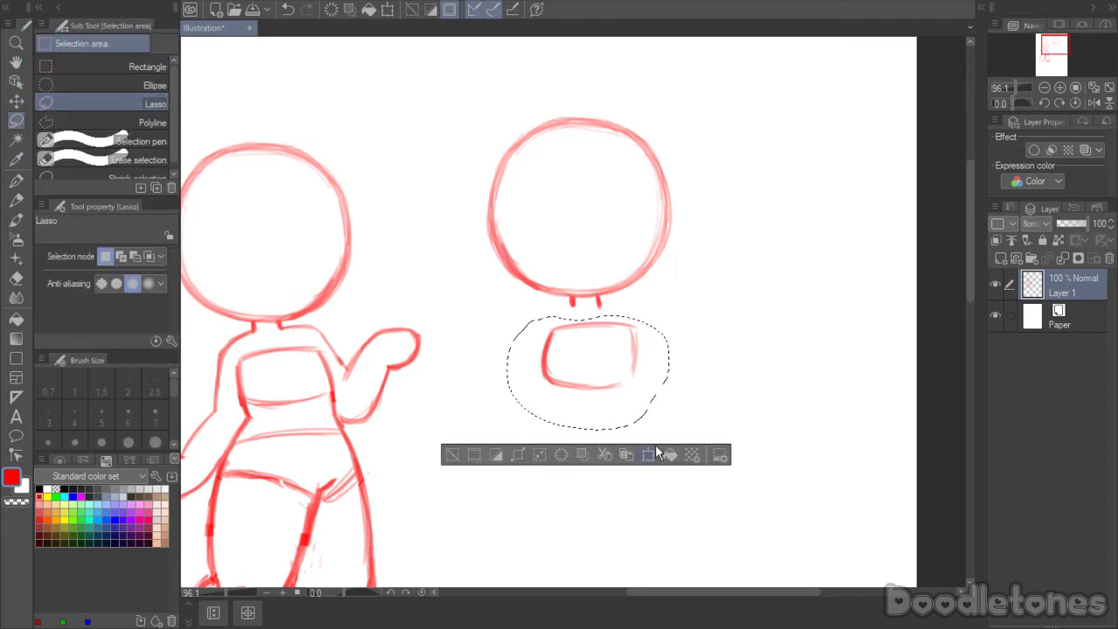
{"action": "left_click", "coordinate": [599, 447]}
{"action": "left_click_drag", "start_coordinate": [588, 431], "coordinate": [588, 421]}
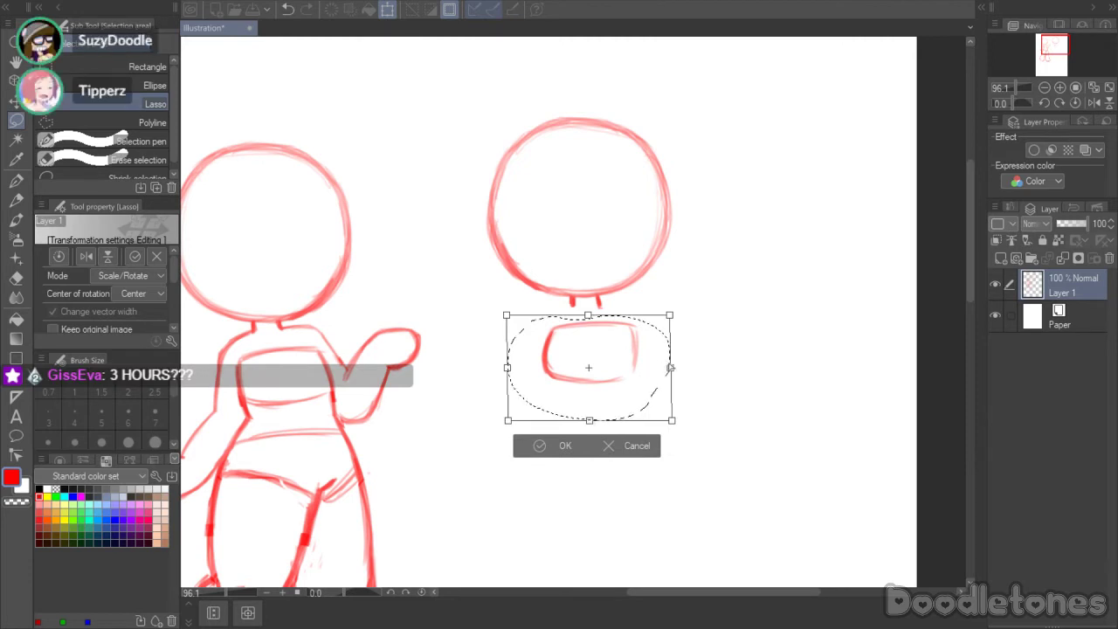
{"action": "left_click_drag", "start_coordinate": [678, 378], "coordinate": [678, 374]}
{"action": "left_click_drag", "start_coordinate": [671, 367], "coordinate": [622, 357]}
{"action": "left_click", "coordinate": [549, 439]}
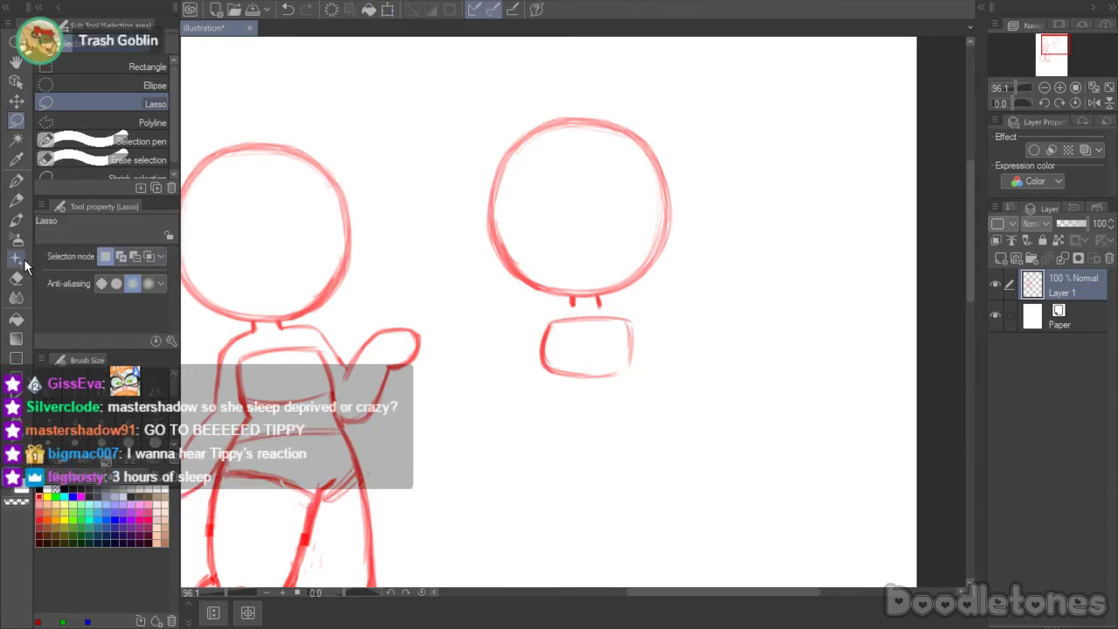
- Close and darken the bottom and right-hand edges of the second figure's chest outline with brush strokes
{"action": "left_click", "coordinate": [16, 219]}
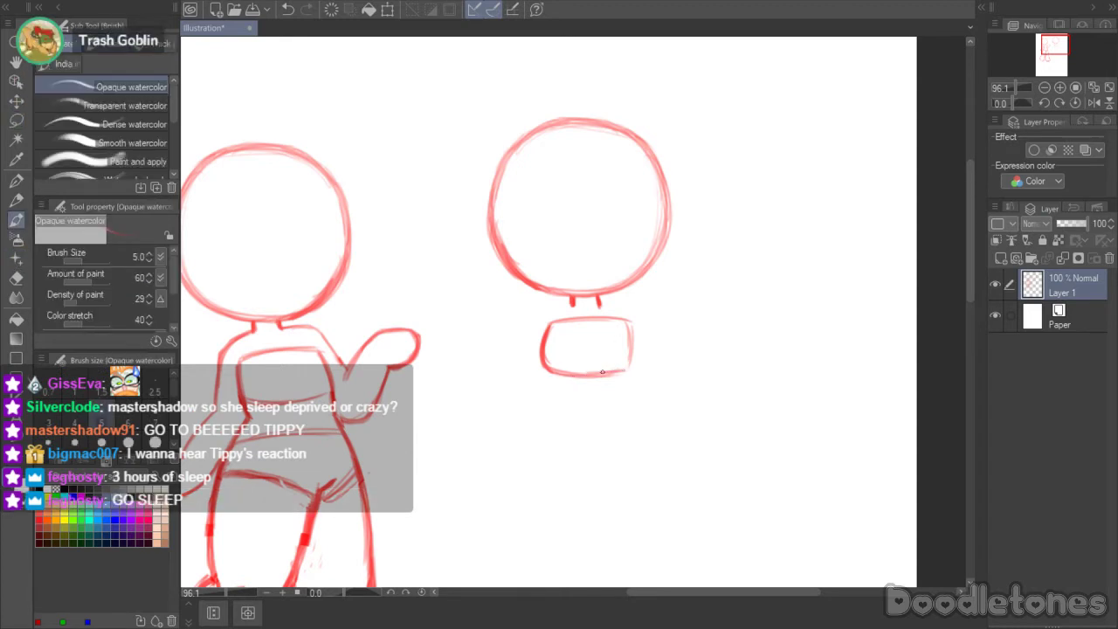
{"action": "left_click_drag", "start_coordinate": [607, 374], "coordinate": [628, 368]}
{"action": "left_click_drag", "start_coordinate": [630, 324], "coordinate": [628, 368]}
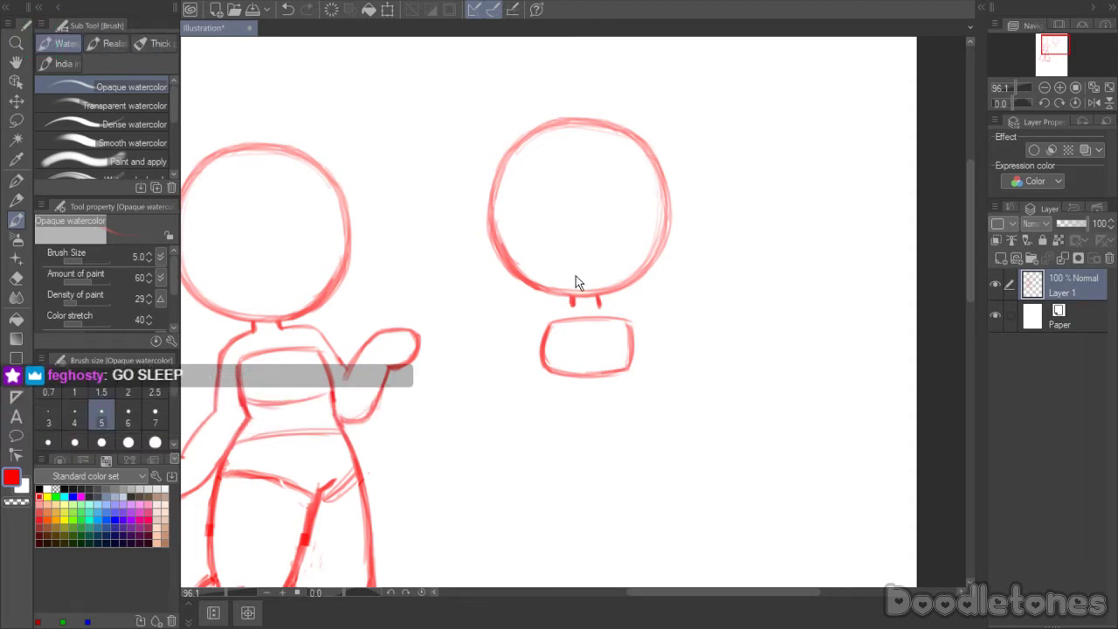
- Lasso the second figure's chest outline and shift its left-hand edge slightly inward with a transformation
{"action": "key", "text": "m"}
{"action": "mouse_move", "coordinate": [650, 377]}
{"action": "left_mouse_down"}
{"action": "mouse_move", "coordinate": [529, 385]}
{"action": "mouse_move", "coordinate": [548, 314]}
{"action": "mouse_move", "coordinate": [649, 316]}
{"action": "mouse_move", "coordinate": [660, 367]}
{"action": "mouse_move", "coordinate": [619, 353]}
{"action": "left_mouse_up"}
{"action": "left_click", "coordinate": [650, 443]}
{"action": "left_click", "coordinate": [548, 449]}
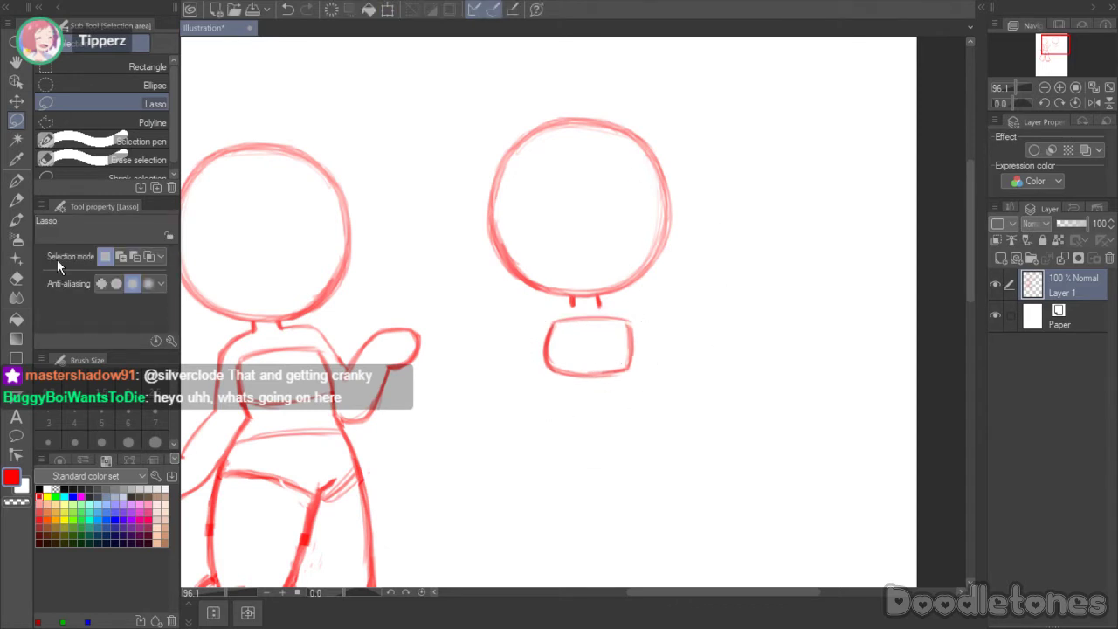
- Sketch a five-sided hip outline below the second figure's chest with the Opaque watercolor brush, ending in a downward point
{"action": "left_click", "coordinate": [16, 218]}
{"action": "left_click_drag", "start_coordinate": [594, 426], "coordinate": [646, 425]}
{"action": "left_click_drag", "start_coordinate": [971, 247], "coordinate": [971, 265]}
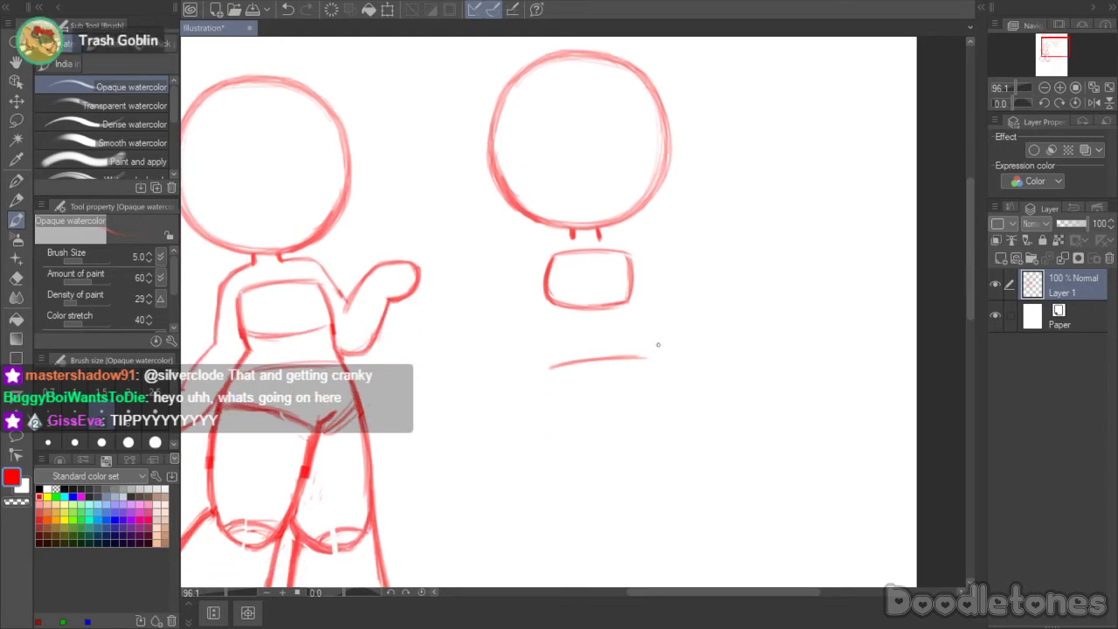
{"action": "left_click_drag", "start_coordinate": [645, 357], "coordinate": [666, 399]}
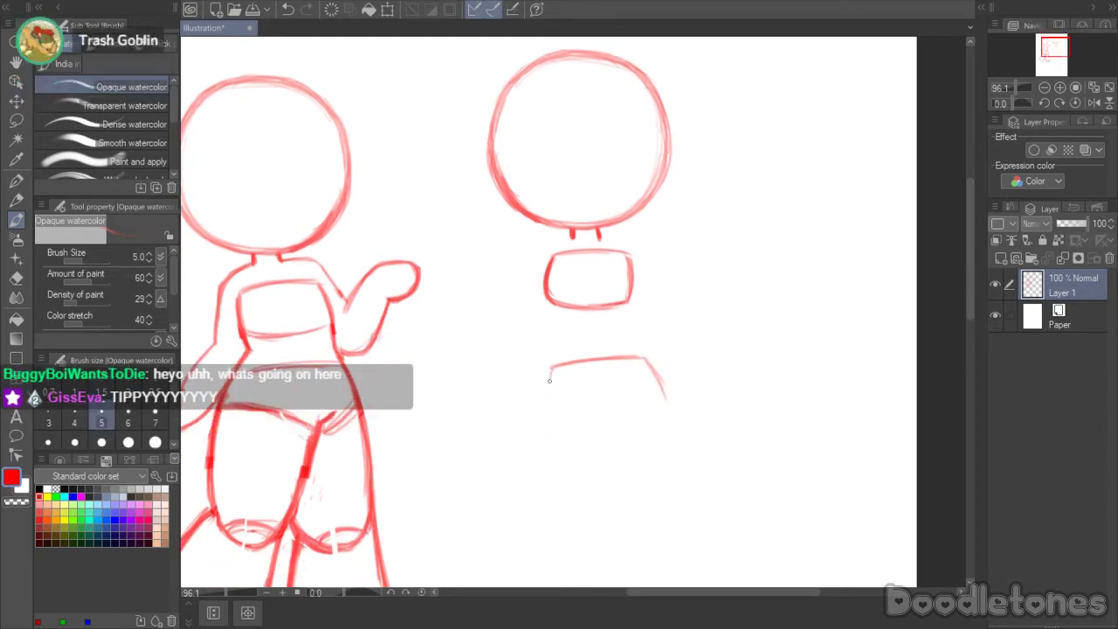
{"action": "left_click_drag", "start_coordinate": [549, 367], "coordinate": [548, 414]}
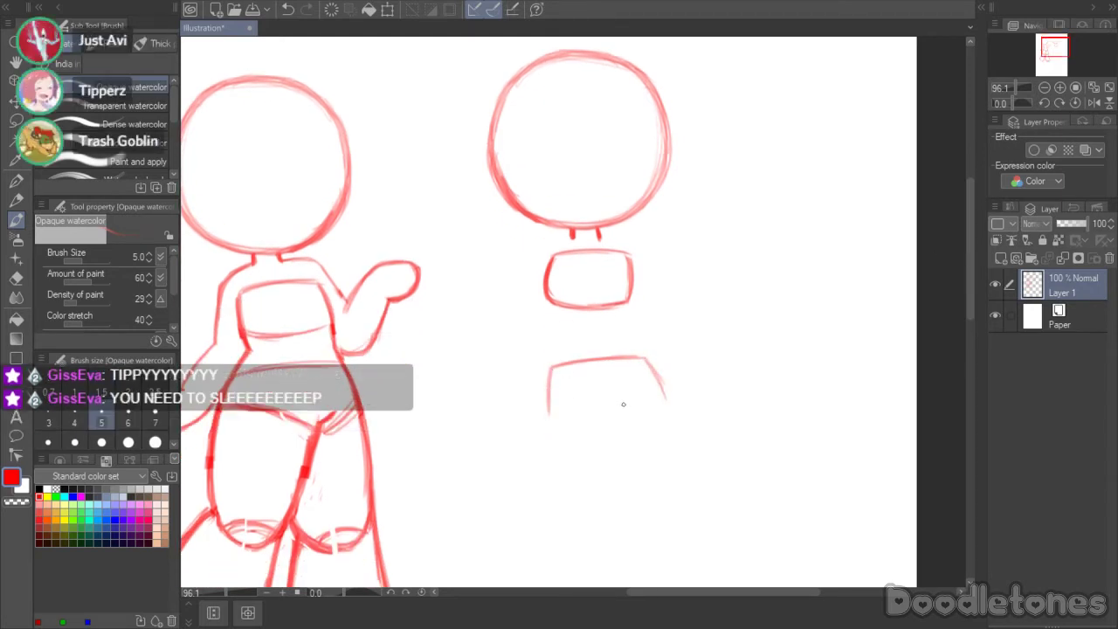
{"action": "mouse_move", "coordinate": [611, 422]}
{"action": "left_mouse_down"}
{"action": "mouse_move", "coordinate": [661, 393]}
{"action": "mouse_move", "coordinate": [646, 402]}
{"action": "left_mouse_up"}
{"action": "key", "text": "ctrl+z"}
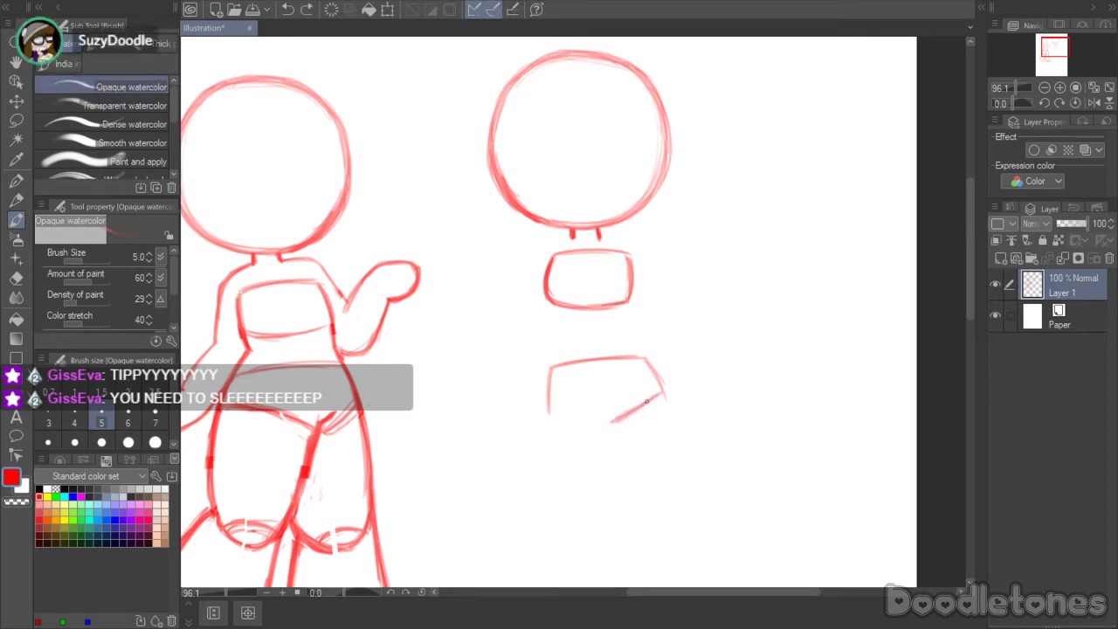
{"action": "mouse_move", "coordinate": [548, 414]}
{"action": "left_mouse_down"}
{"action": "mouse_move", "coordinate": [586, 430]}
{"action": "mouse_move", "coordinate": [622, 418]}
{"action": "left_mouse_up"}
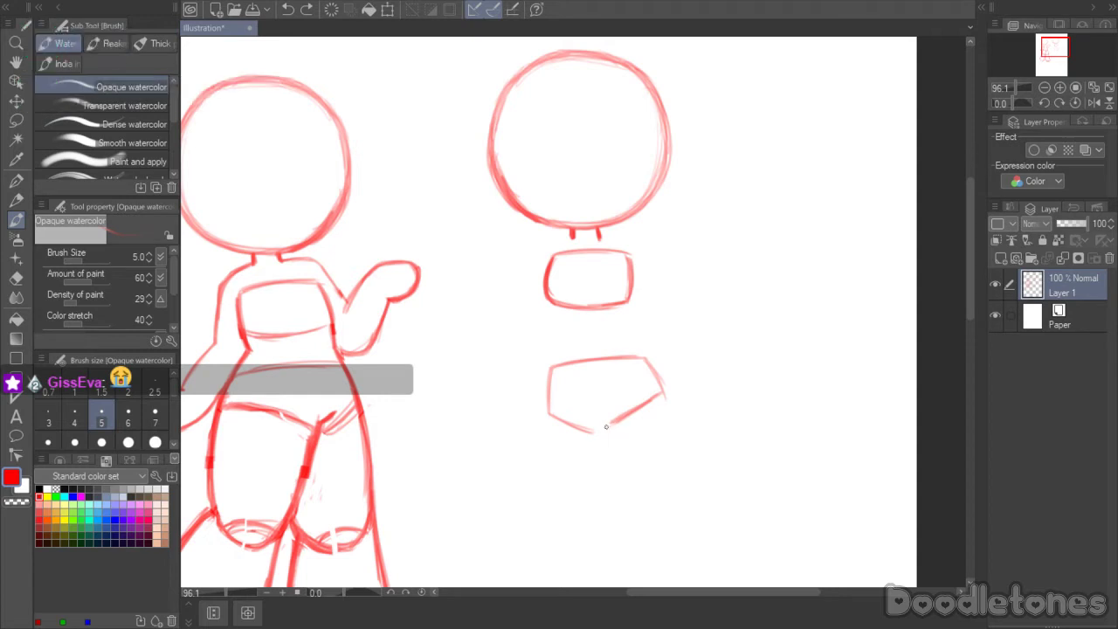
- Lasso the hip outline's left-hand part and its lower right-hand edge separately, transforming each to make the shape slightly narrower
{"action": "key", "text": "m"}
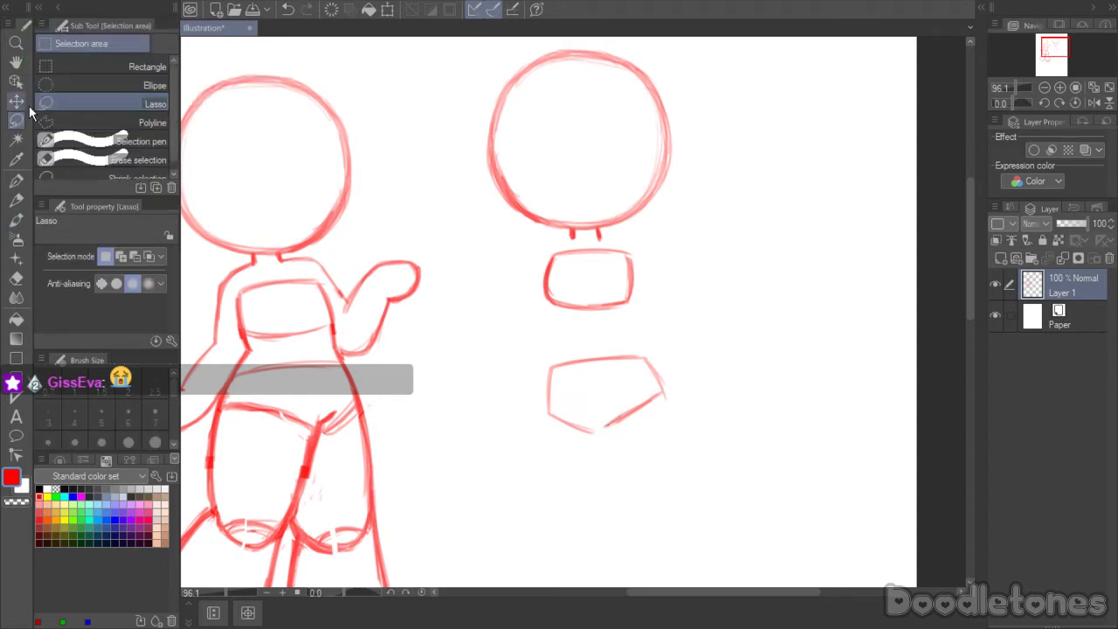
{"action": "mouse_move", "coordinate": [602, 355]}
{"action": "left_mouse_down"}
{"action": "mouse_move", "coordinate": [599, 444]}
{"action": "mouse_move", "coordinate": [559, 332]}
{"action": "left_mouse_up"}
{"action": "left_click", "coordinate": [634, 491]}
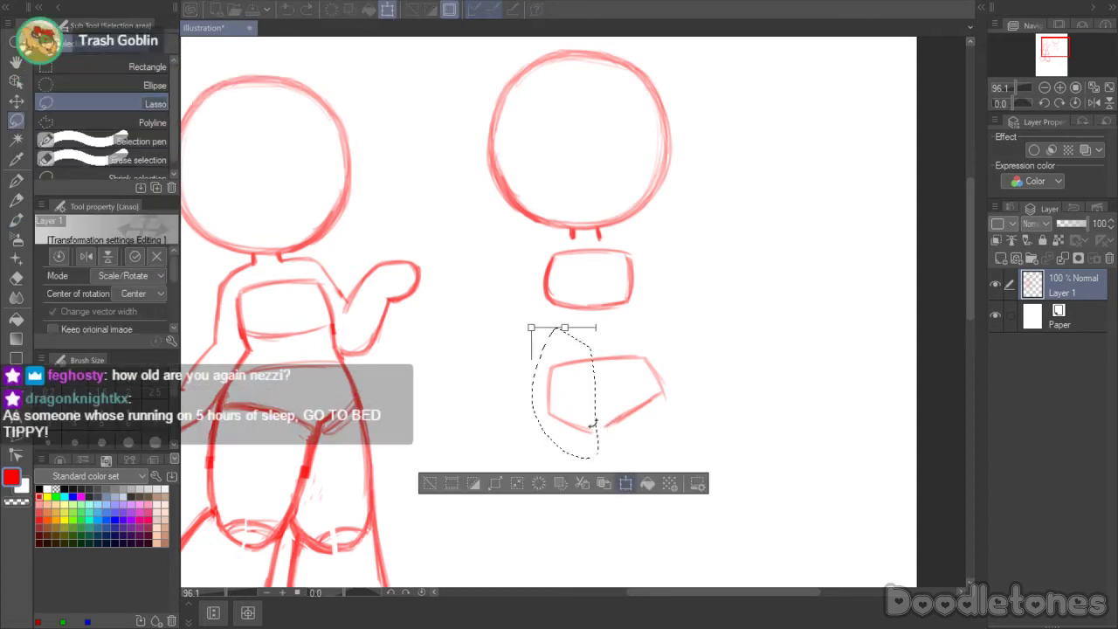
{"action": "mouse_move", "coordinate": [590, 404]}
{"action": "left_mouse_down"}
{"action": "mouse_move", "coordinate": [619, 401]}
{"action": "mouse_move", "coordinate": [665, 387]}
{"action": "mouse_move", "coordinate": [666, 412]}
{"action": "mouse_move", "coordinate": [641, 417]}
{"action": "mouse_move", "coordinate": [669, 416]}
{"action": "left_mouse_up"}
{"action": "left_click", "coordinate": [523, 486]}
{"action": "key", "text": "ctrl+d"}
{"action": "left_click", "coordinate": [696, 466]}
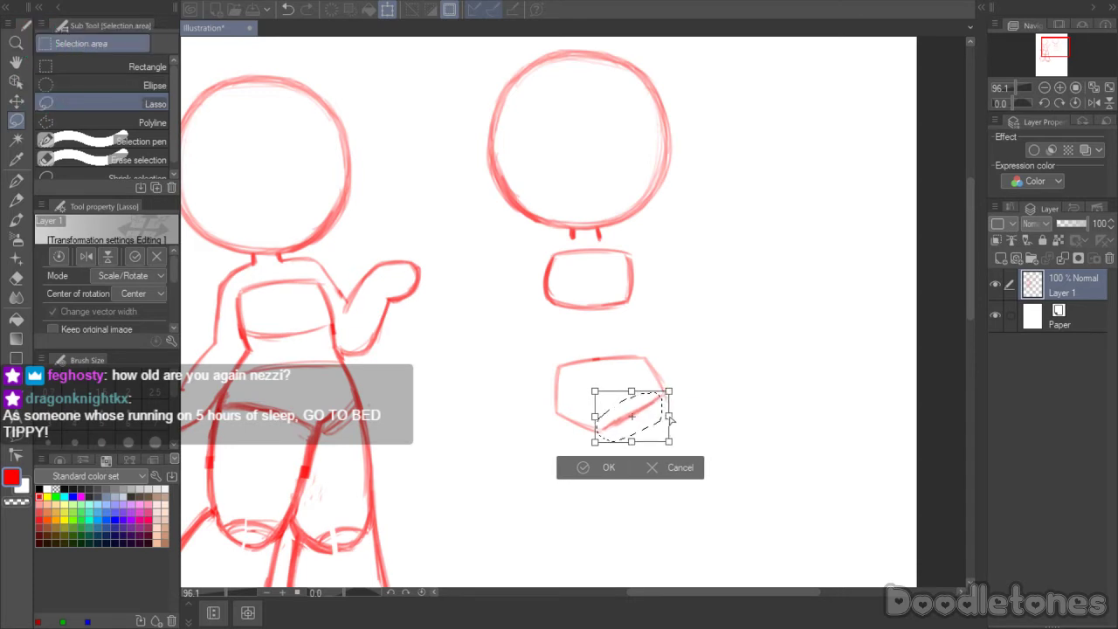
{"action": "left_click", "coordinate": [591, 465]}
- Lasso the second figure's whole hip shape, tilt it slightly clockwise, shift it up toward the chest and deselect
{"action": "mouse_move", "coordinate": [711, 326]}
{"action": "left_mouse_down"}
{"action": "mouse_move", "coordinate": [546, 427]}
{"action": "mouse_move", "coordinate": [691, 439]}
{"action": "left_mouse_up"}
{"action": "left_click", "coordinate": [696, 492]}
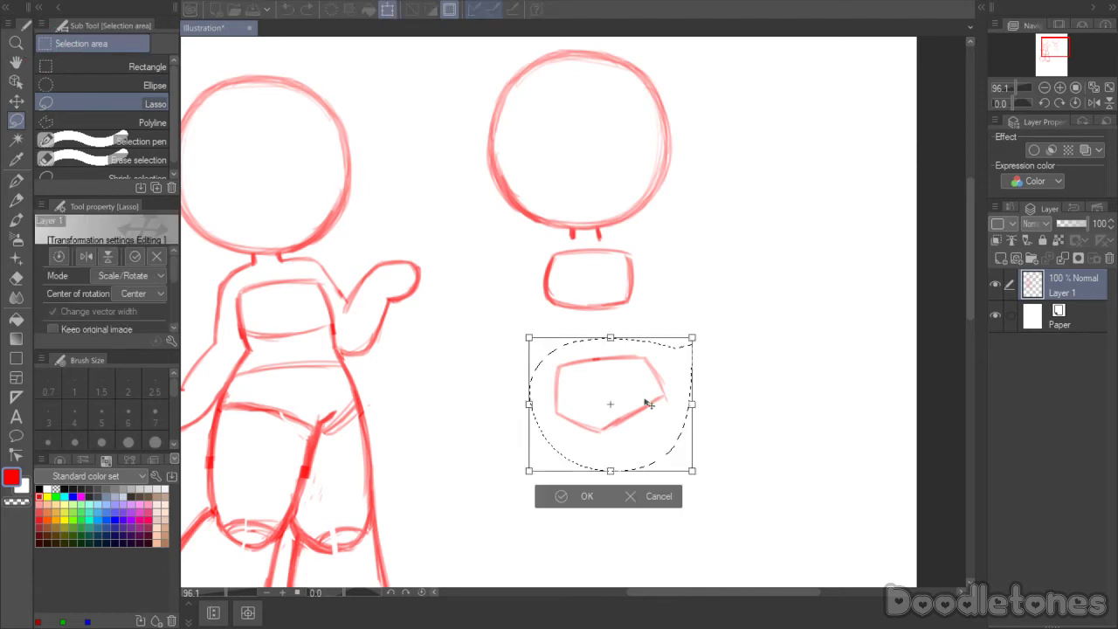
{"action": "mouse_move", "coordinate": [678, 374]}
{"action": "left_mouse_down"}
{"action": "mouse_move", "coordinate": [673, 360]}
{"action": "mouse_move", "coordinate": [695, 381]}
{"action": "mouse_move", "coordinate": [629, 365]}
{"action": "left_mouse_up"}
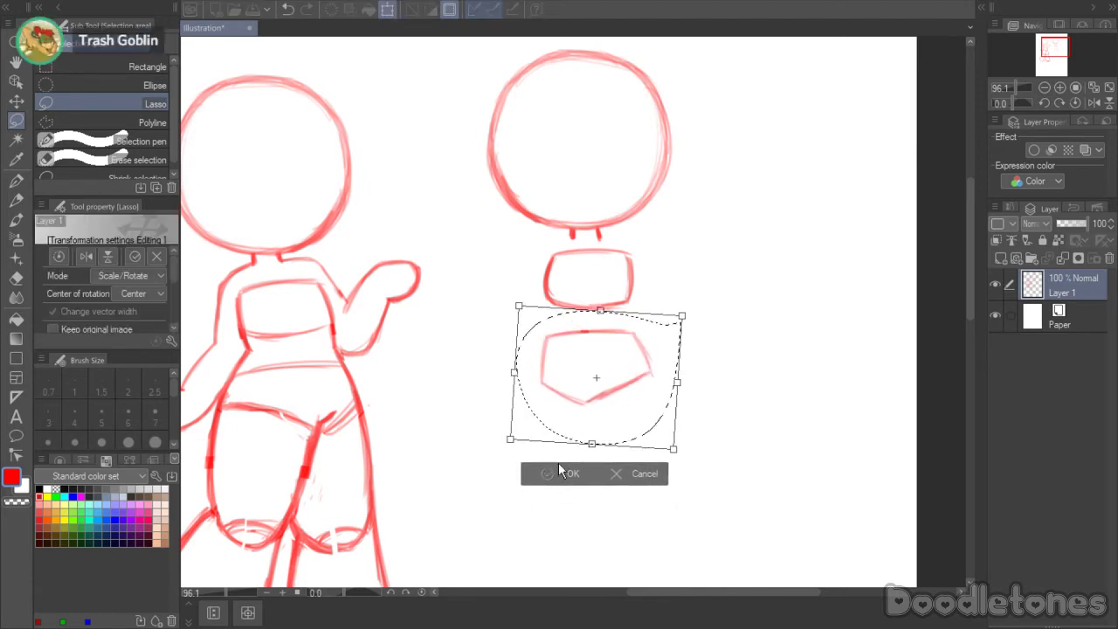
{"action": "left_click", "coordinate": [567, 472]}
{"action": "key", "text": "ctrl+d"}
- Join the second figure's chest to the hips with waist lines and darken the hips' outer edges using the Opaque watercolor brush
{"action": "left_click", "coordinate": [16, 219]}
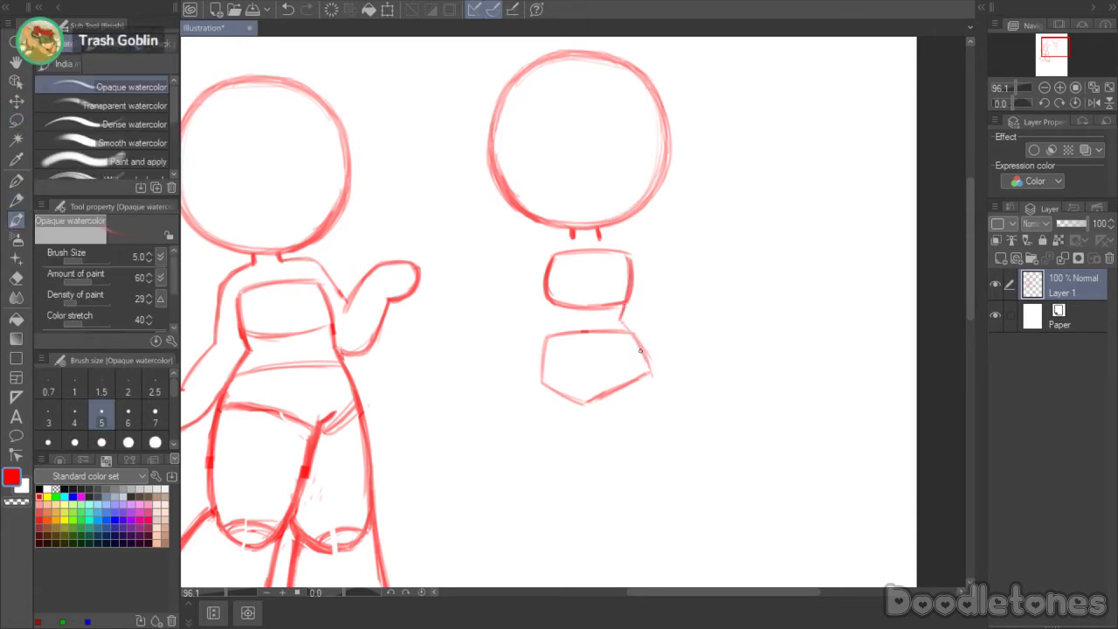
{"action": "left_click_drag", "start_coordinate": [652, 374], "coordinate": [624, 325]}
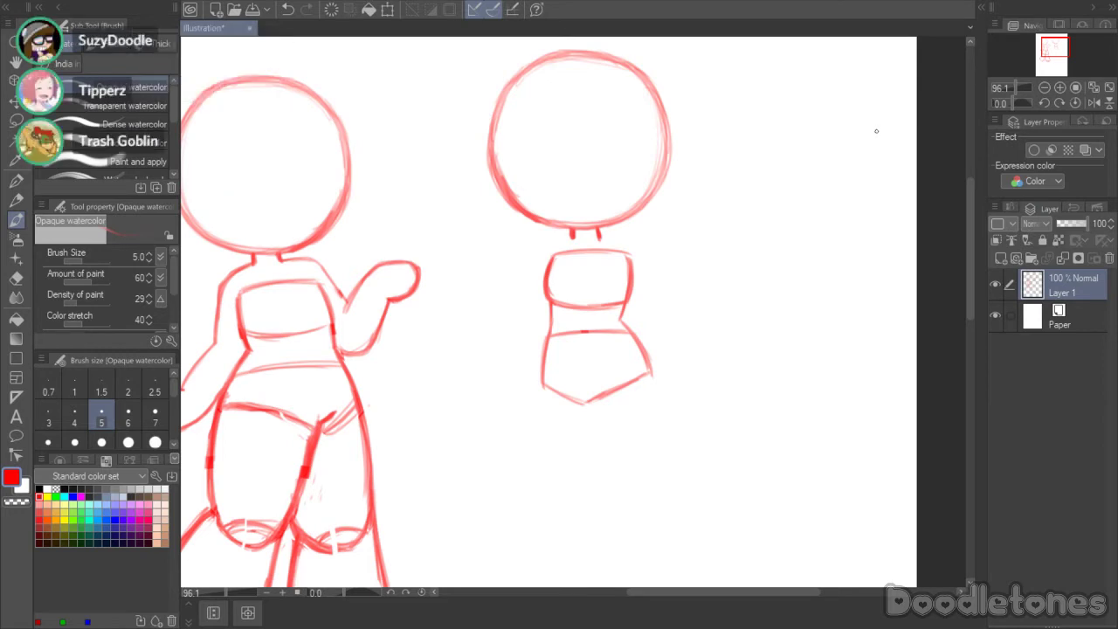
{"action": "left_click_drag", "start_coordinate": [739, 176], "coordinate": [746, 243]}
{"action": "mouse_move", "coordinate": [732, 215]}
{"action": "left_mouse_down"}
{"action": "mouse_move", "coordinate": [694, 272]}
{"action": "mouse_move", "coordinate": [786, 298]}
{"action": "left_mouse_up"}
{"action": "key", "text": "ctrl+z"}
{"action": "key", "text": "ctrl+z"}
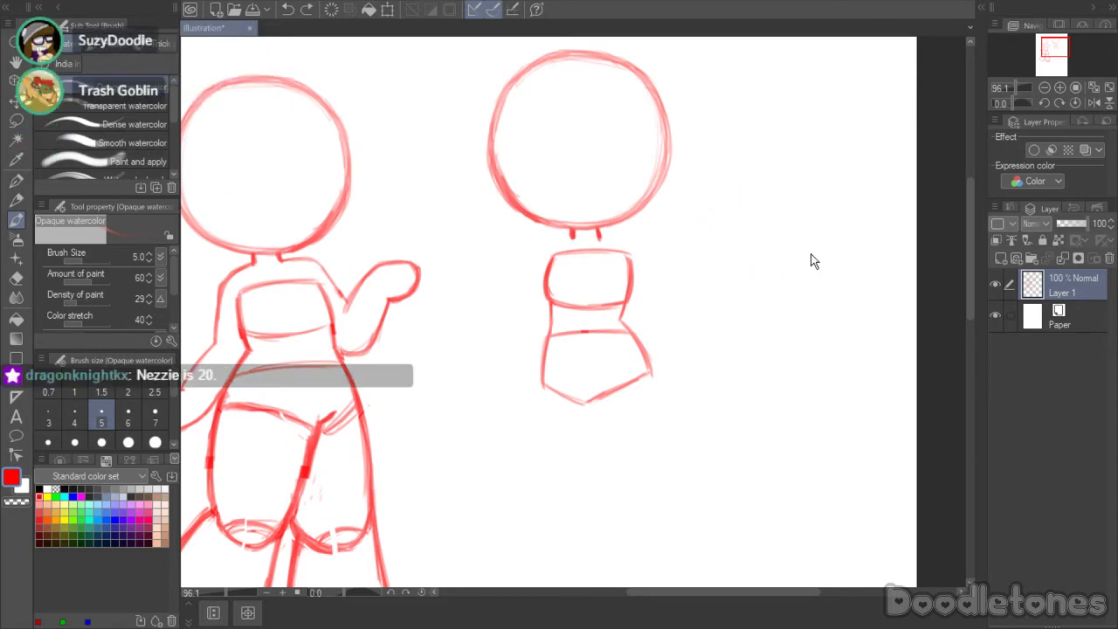
{"action": "key", "text": "p"}
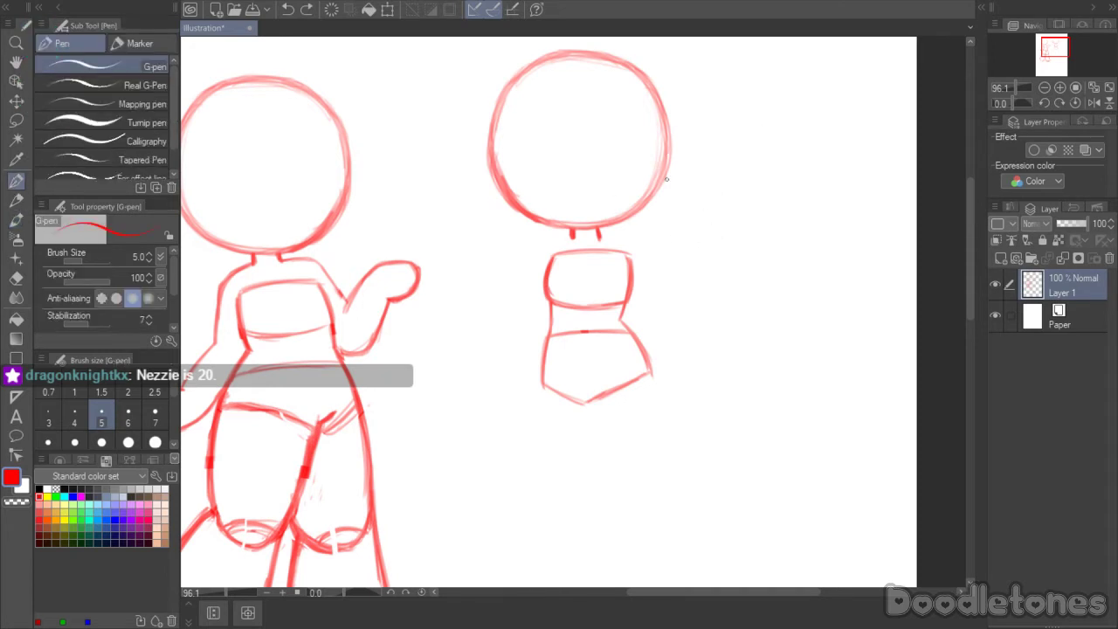
{"action": "mouse_move", "coordinate": [693, 227]}
{"action": "left_mouse_down"}
{"action": "mouse_move", "coordinate": [734, 232]}
{"action": "mouse_move", "coordinate": [803, 264]}
{"action": "left_mouse_up"}
{"action": "left_click_drag", "start_coordinate": [817, 311], "coordinate": [751, 316]}
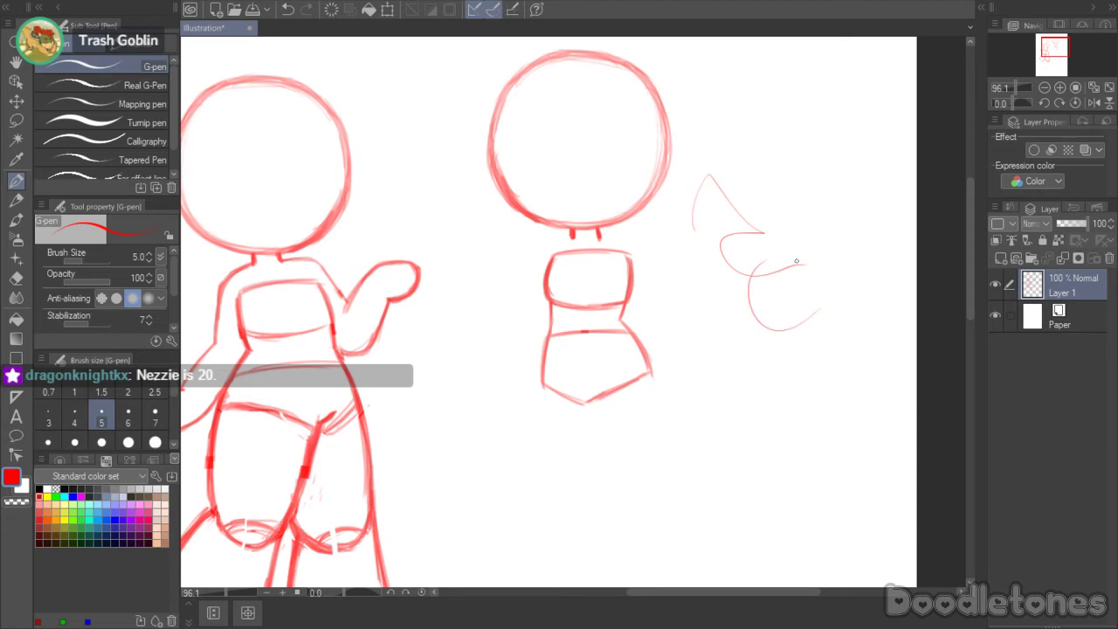
{"action": "key", "text": "ctrl+z"}
{"action": "key", "text": "ctrl+z"}
{"action": "key", "text": "ctrl+z"}
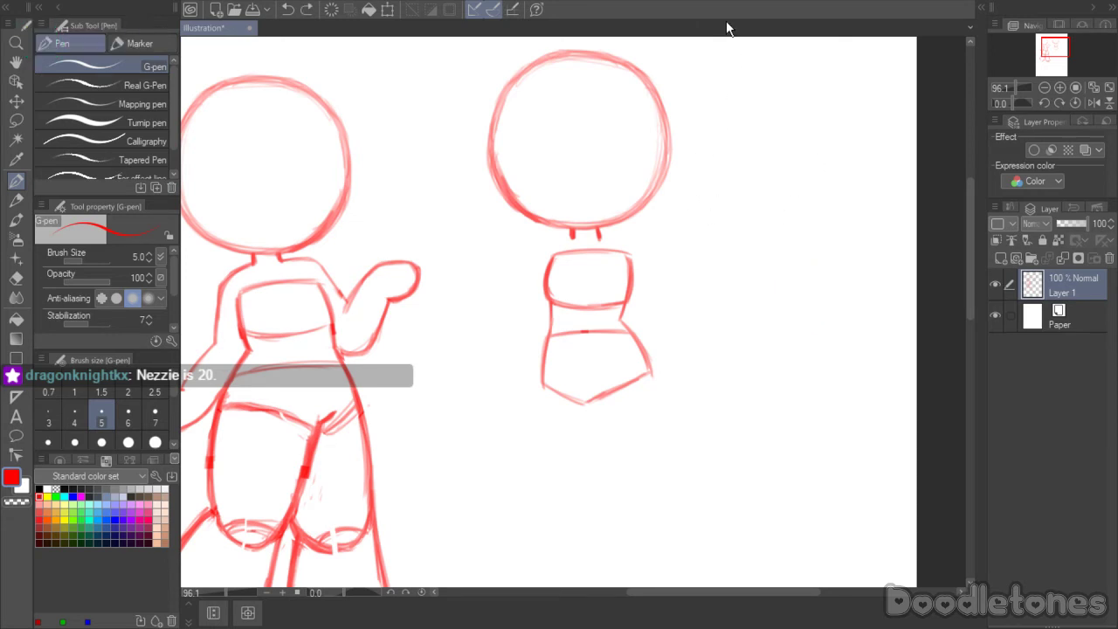
- Sketch two rounded thighs below the second figure's hips with the Opaque watercolor brush and darken the left-hand thigh's outer edge
{"action": "left_click", "coordinate": [17, 220]}
{"action": "left_click_drag", "start_coordinate": [969, 247], "coordinate": [969, 286]}
{"action": "left_click_drag", "start_coordinate": [584, 251], "coordinate": [609, 361]}
{"action": "left_click_drag", "start_coordinate": [645, 217], "coordinate": [663, 346]}
{"action": "left_click_drag", "start_coordinate": [584, 255], "coordinate": [611, 359]}
{"action": "left_click_drag", "start_coordinate": [590, 286], "coordinate": [630, 370]}
{"action": "mouse_move", "coordinate": [603, 344]}
{"action": "left_mouse_down"}
{"action": "mouse_move", "coordinate": [641, 374]}
{"action": "mouse_move", "coordinate": [656, 357]}
{"action": "left_mouse_up"}
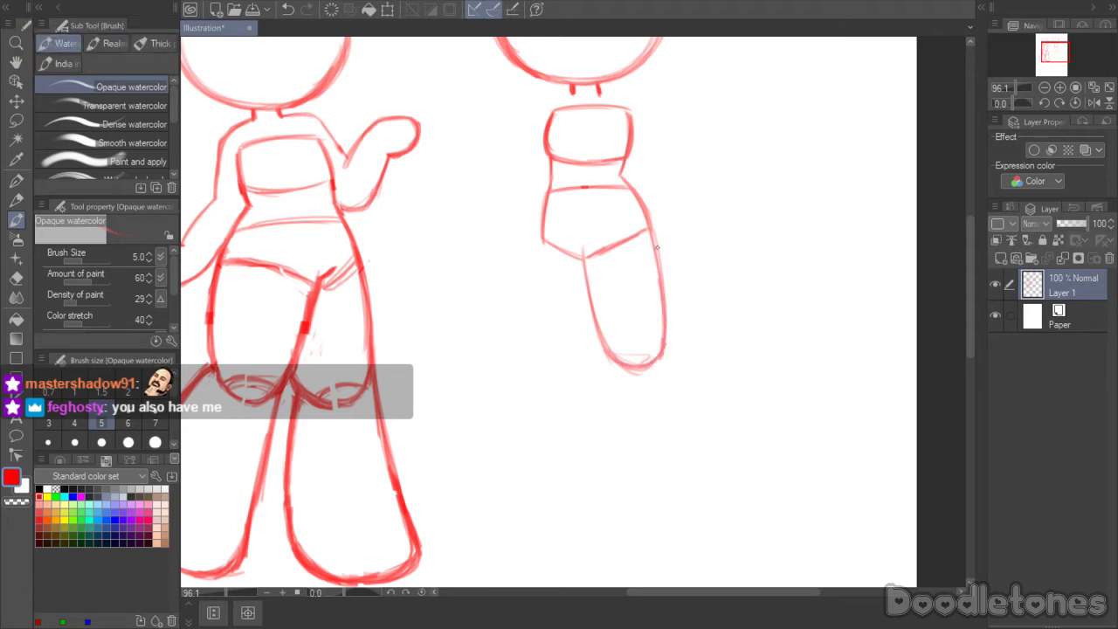
{"action": "mouse_move", "coordinate": [542, 240]}
{"action": "left_mouse_down"}
{"action": "mouse_move", "coordinate": [532, 333]}
{"action": "mouse_move", "coordinate": [545, 265]}
{"action": "mouse_move", "coordinate": [544, 352]}
{"action": "mouse_move", "coordinate": [533, 335]}
{"action": "mouse_move", "coordinate": [554, 359]}
{"action": "mouse_move", "coordinate": [534, 355]}
{"action": "mouse_move", "coordinate": [569, 359]}
{"action": "mouse_move", "coordinate": [535, 346]}
{"action": "mouse_move", "coordinate": [561, 364]}
{"action": "mouse_move", "coordinate": [549, 368]}
{"action": "mouse_move", "coordinate": [580, 356]}
{"action": "mouse_move", "coordinate": [593, 310]}
{"action": "mouse_move", "coordinate": [570, 366]}
{"action": "left_mouse_up"}
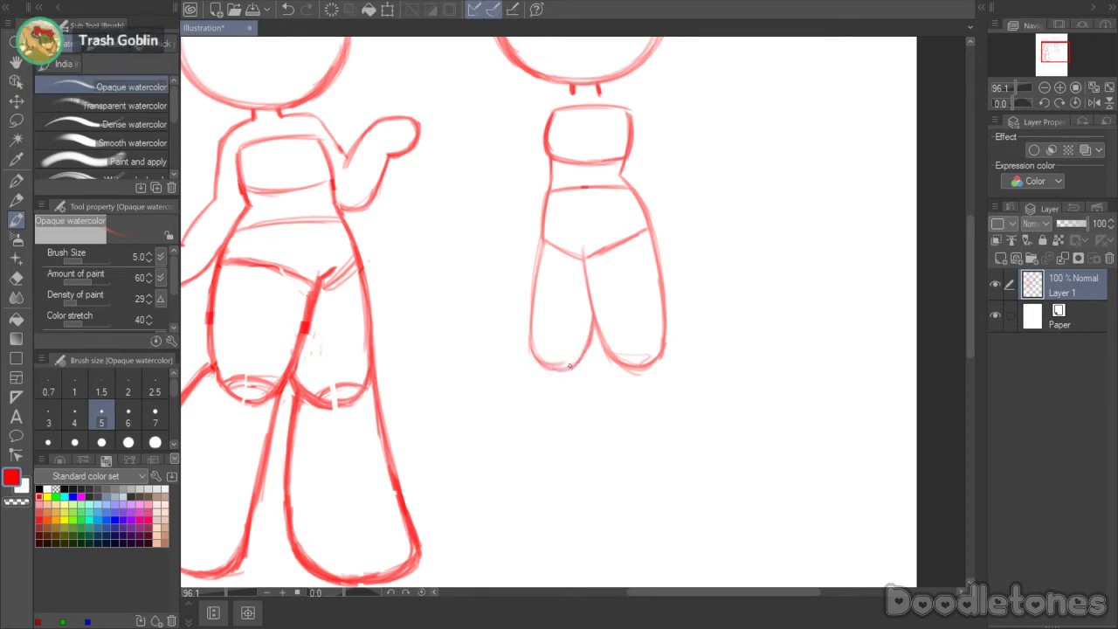
{"action": "left_click_drag", "start_coordinate": [542, 240], "coordinate": [532, 328]}
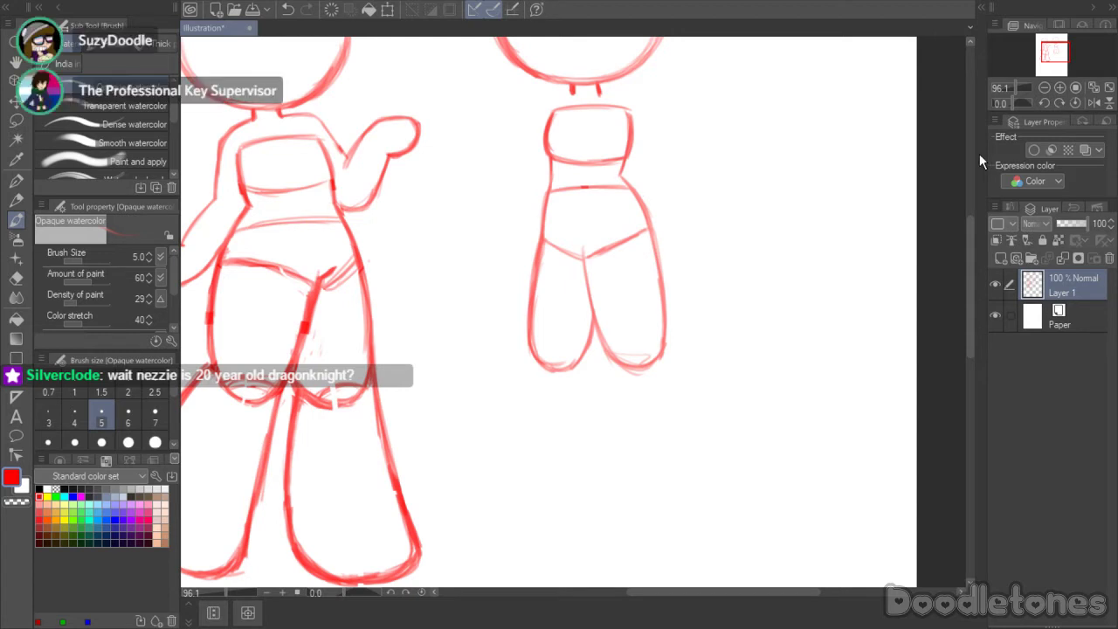
- Draw a knee oval on the second figure's right-hand thigh and sketch a flared, round-bottomed lower leg beneath it
{"action": "scroll", "coordinate": [967, 252], "scroll_direction": "down", "scroll_amount": 2}
{"action": "scroll", "coordinate": [967, 251], "scroll_direction": "down", "scroll_amount": 1}
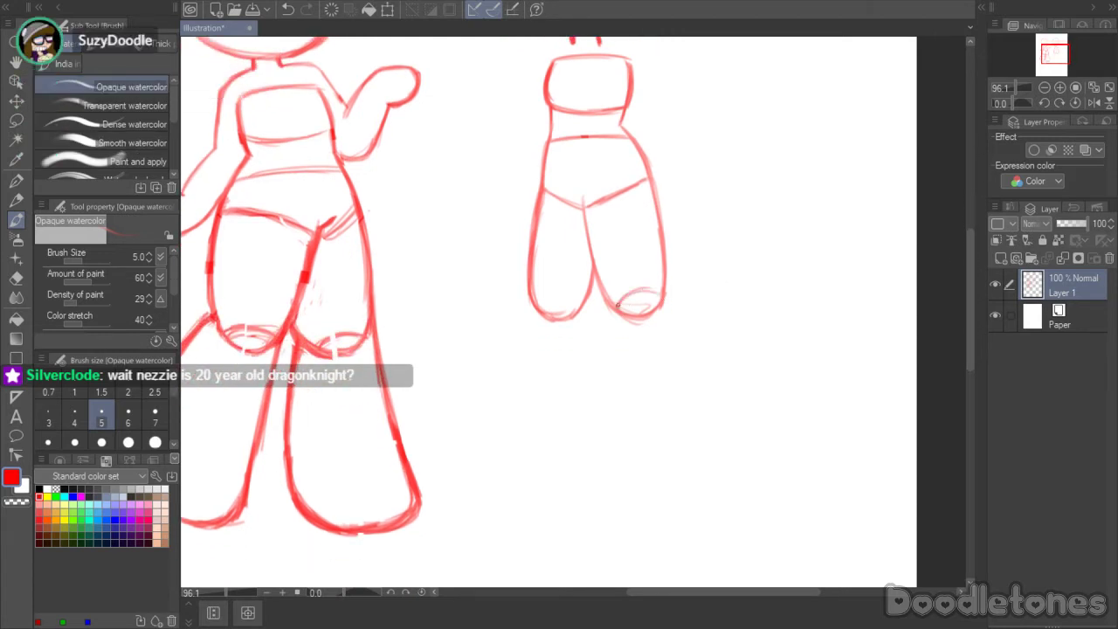
{"action": "left_click_drag", "start_coordinate": [617, 305], "coordinate": [660, 293]}
{"action": "left_click_drag", "start_coordinate": [664, 299], "coordinate": [715, 432]}
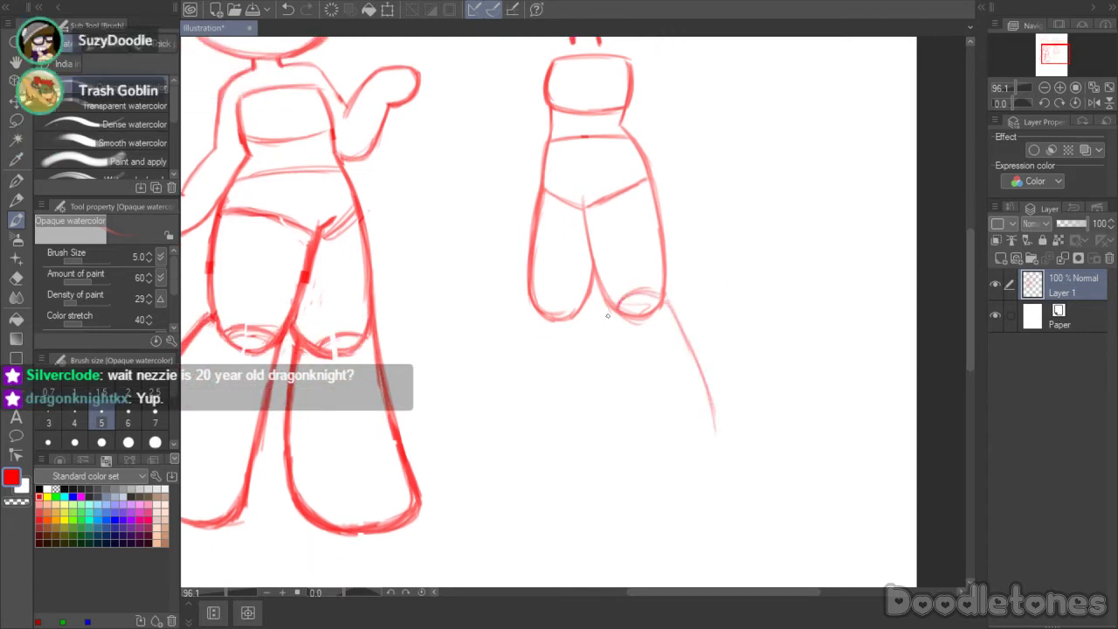
{"action": "left_click_drag", "start_coordinate": [611, 314], "coordinate": [633, 468]}
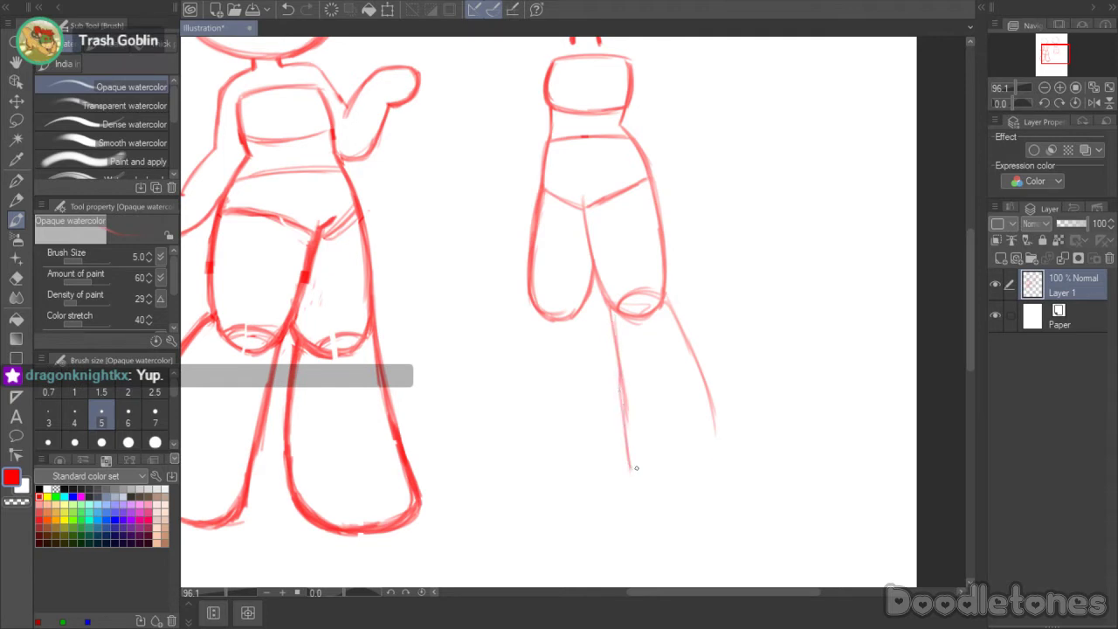
{"action": "mouse_move", "coordinate": [711, 405]}
{"action": "left_mouse_down"}
{"action": "mouse_move", "coordinate": [717, 461]}
{"action": "mouse_move", "coordinate": [671, 484]}
{"action": "left_mouse_up"}
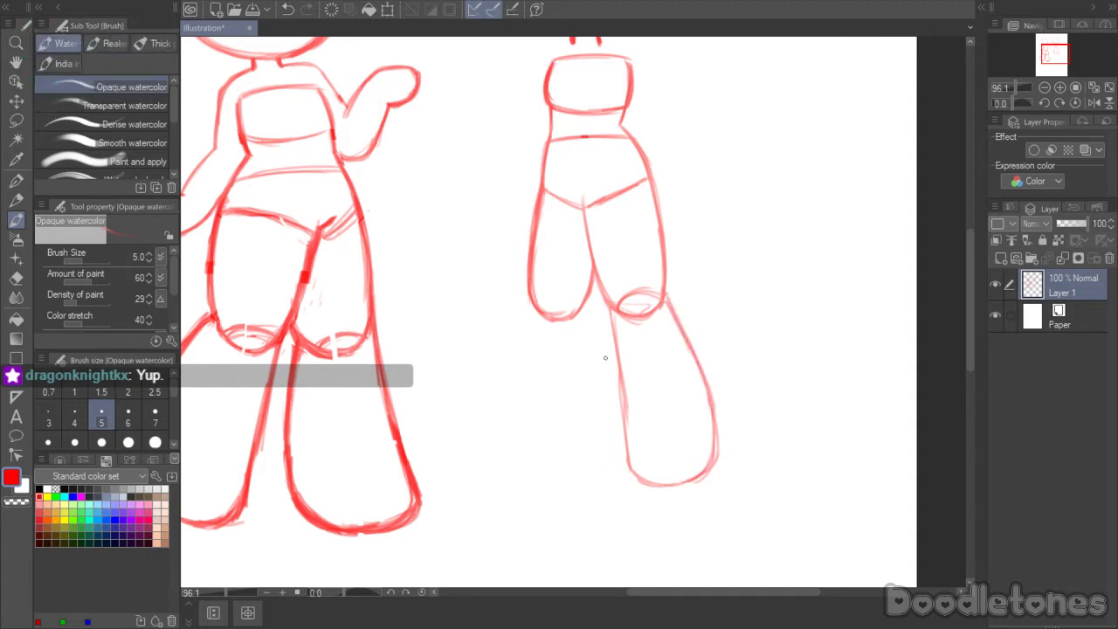
- Add the knee oval and a flared, round-bottomed lower leg under the second figure's left-hand thigh
{"action": "mouse_move", "coordinate": [536, 300]}
{"action": "left_mouse_down"}
{"action": "mouse_move", "coordinate": [576, 312]}
{"action": "mouse_move", "coordinate": [524, 375]}
{"action": "mouse_move", "coordinate": [513, 454]}
{"action": "left_mouse_up"}
{"action": "left_click_drag", "start_coordinate": [529, 333], "coordinate": [509, 466]}
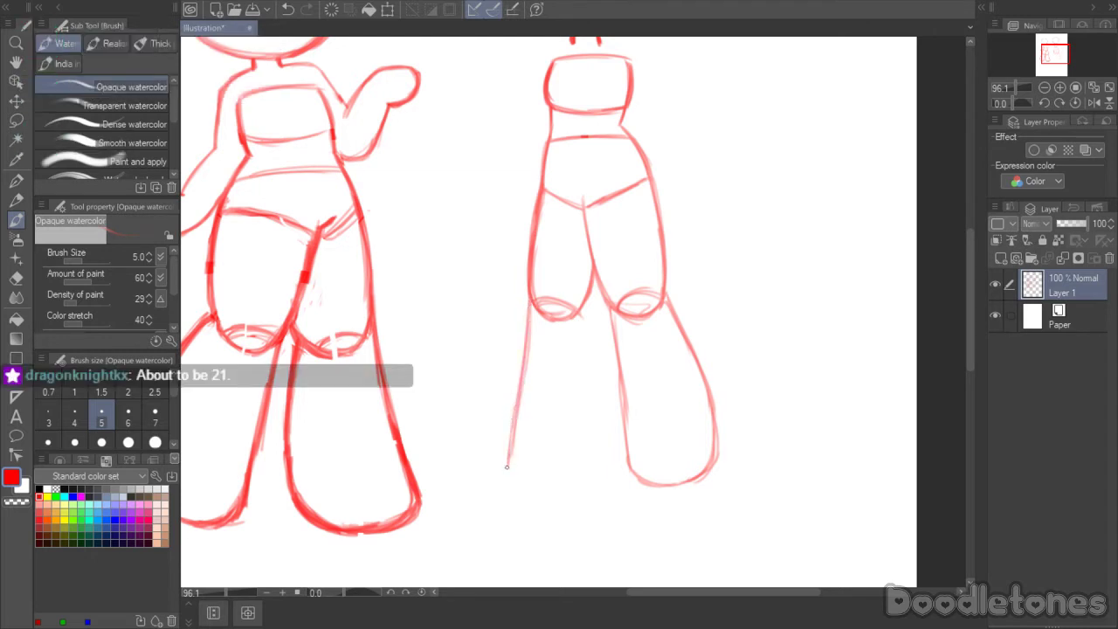
{"action": "left_click_drag", "start_coordinate": [583, 310], "coordinate": [604, 390]}
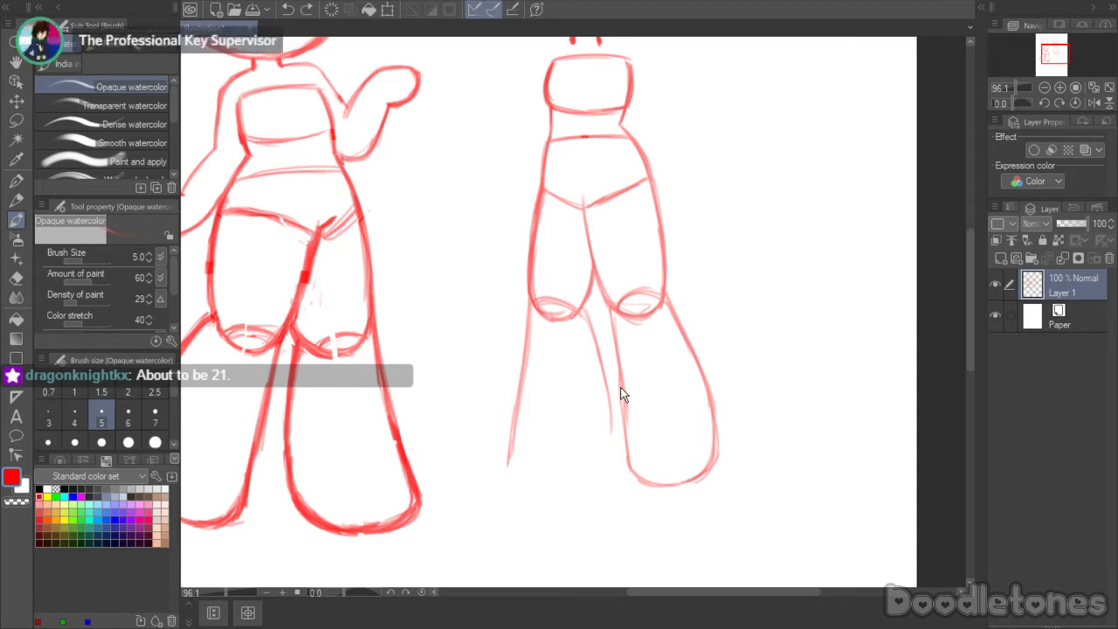
{"action": "left_click_drag", "start_coordinate": [607, 379], "coordinate": [601, 470]}
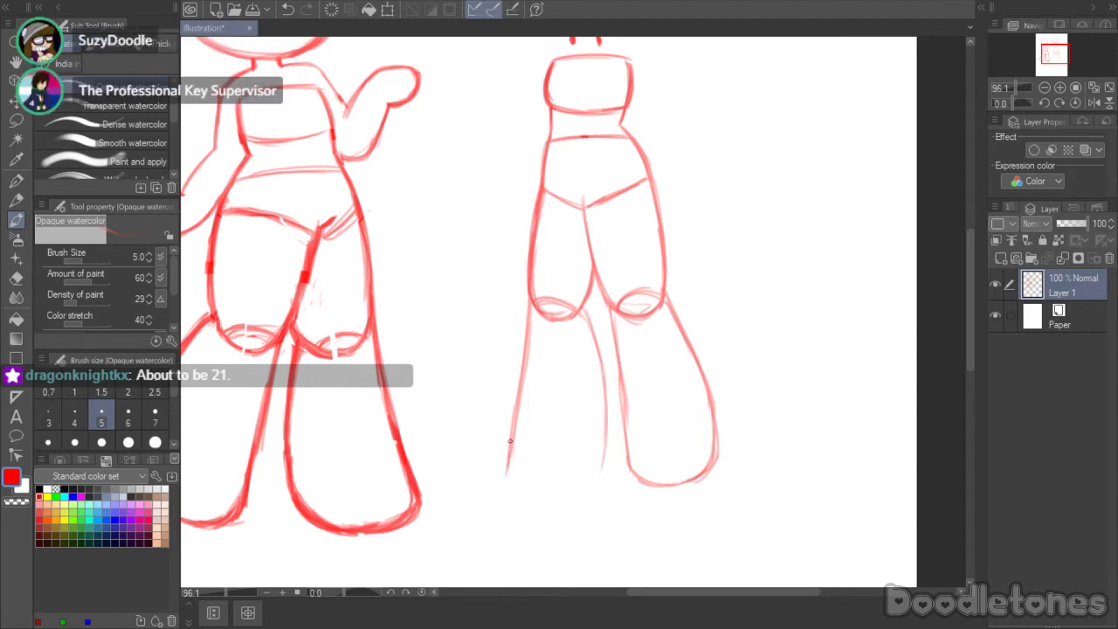
{"action": "left_click_drag", "start_coordinate": [519, 481], "coordinate": [590, 486]}
{"action": "key", "text": "ctrl+z"}
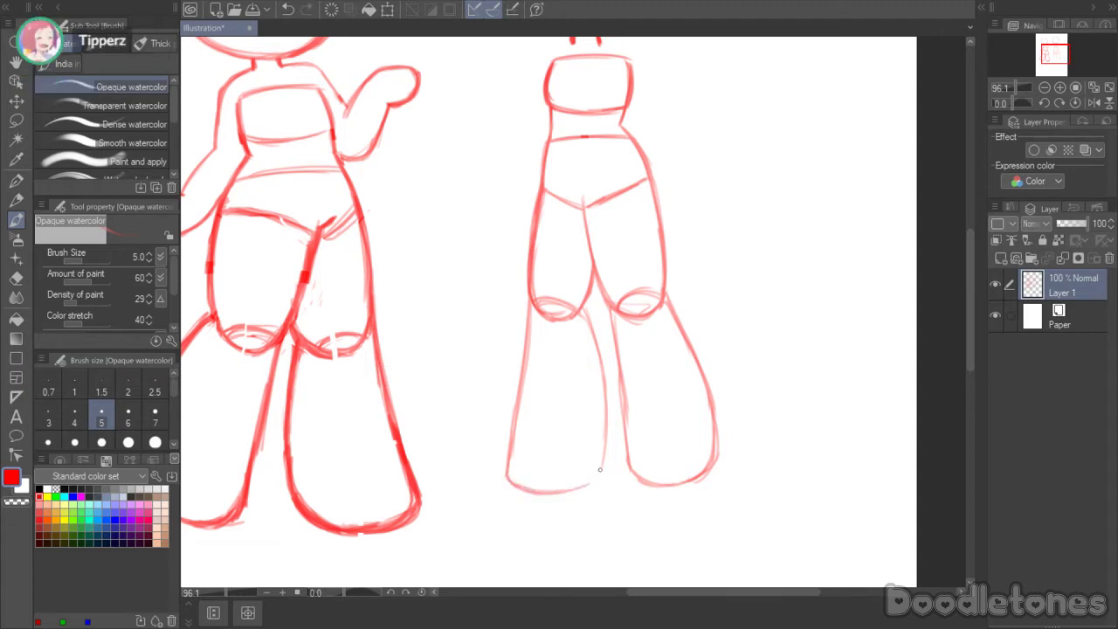
{"action": "mouse_move", "coordinate": [602, 437]}
{"action": "left_mouse_down"}
{"action": "mouse_move", "coordinate": [579, 489]}
{"action": "mouse_move", "coordinate": [565, 491]}
{"action": "mouse_move", "coordinate": [601, 421]}
{"action": "left_mouse_up"}
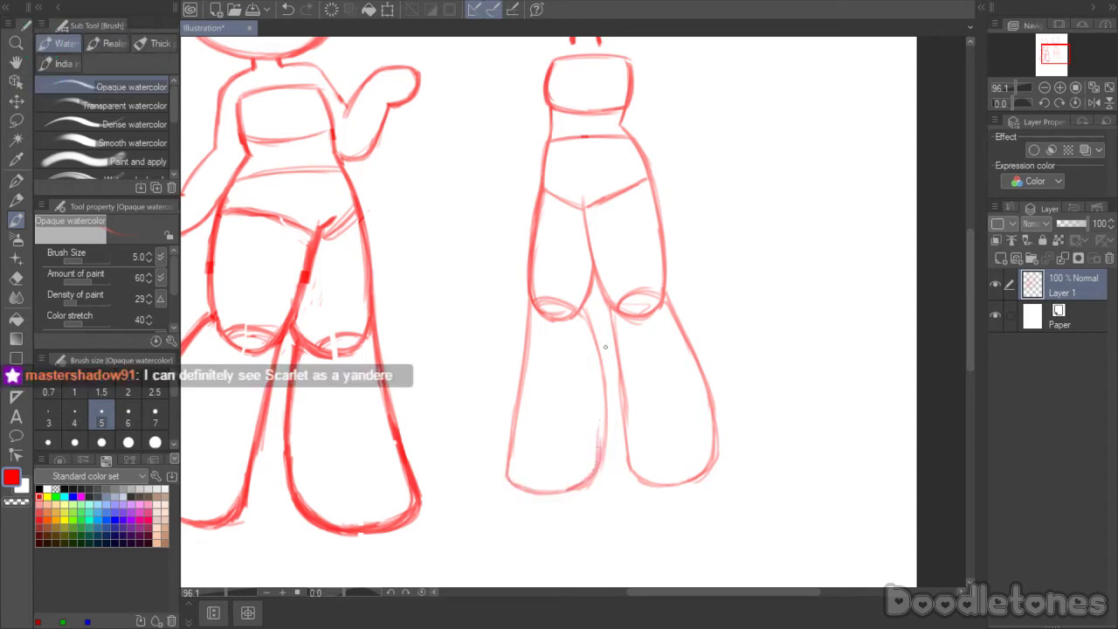
- Darken the inner edge of the second figure's left-hand leg with brush strokes from the inner thigh down the lower leg
{"action": "left_click_drag", "start_coordinate": [589, 309], "coordinate": [601, 446]}
{"action": "left_click_drag", "start_coordinate": [603, 396], "coordinate": [589, 480]}
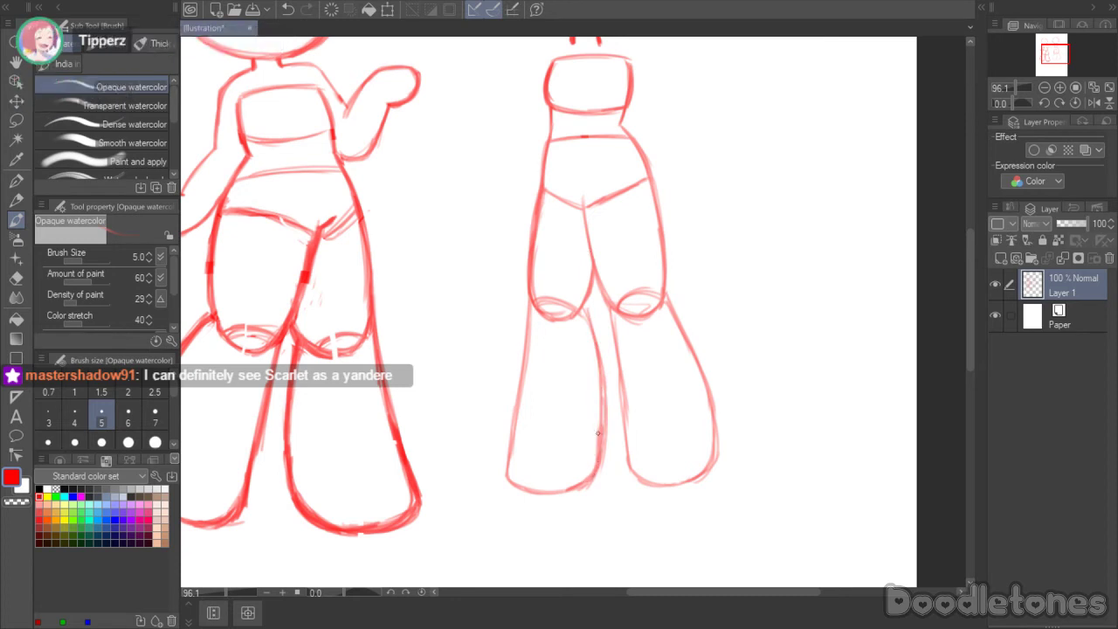
{"action": "mouse_move", "coordinate": [594, 272]}
{"action": "left_mouse_down"}
{"action": "mouse_move", "coordinate": [587, 312]}
{"action": "mouse_move", "coordinate": [601, 432]}
{"action": "left_mouse_up"}
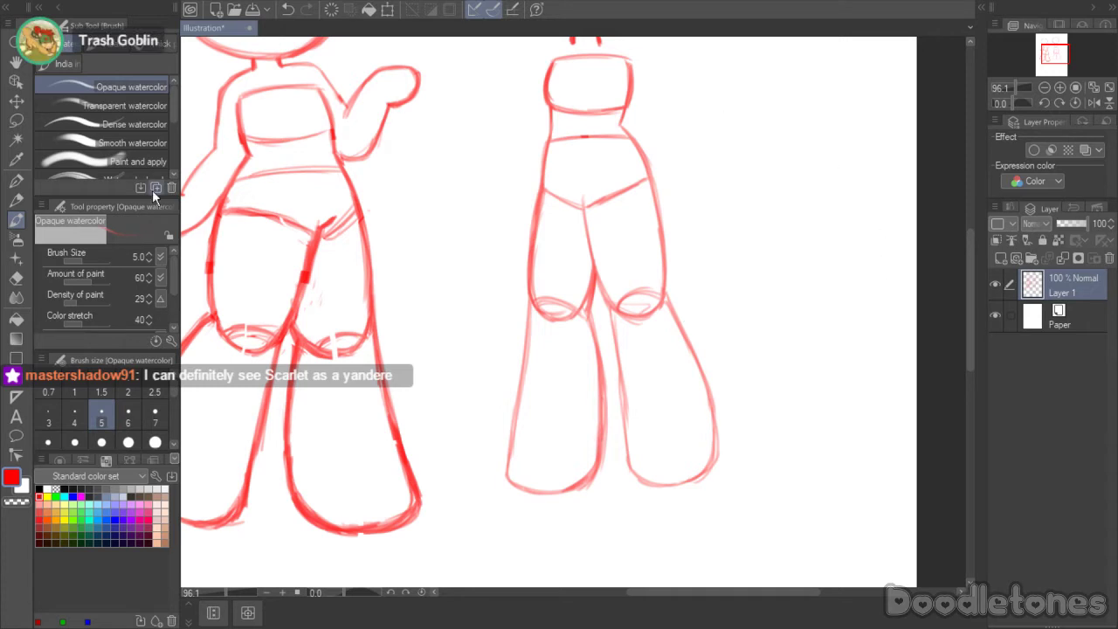
- Lasso the second figure's legs, move them up closer to the hips and scale them down slightly
{"action": "left_click", "coordinate": [17, 121]}
{"action": "scroll", "coordinate": [555, 188], "scroll_direction": "down", "scroll_amount": 2}
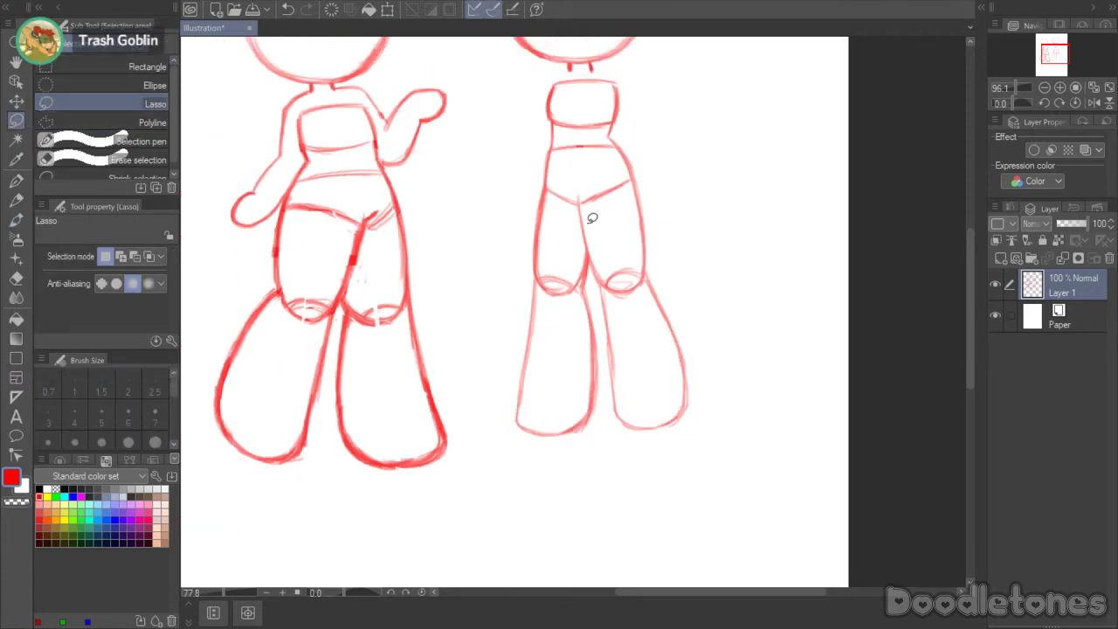
{"action": "left_click_drag", "start_coordinate": [688, 592], "coordinate": [699, 592]}
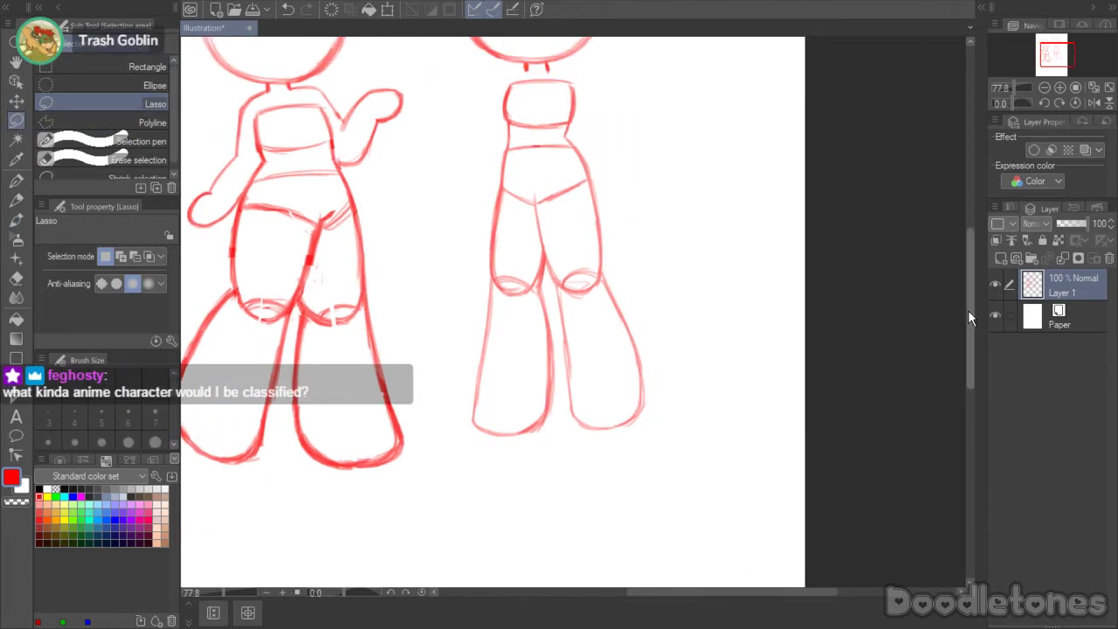
{"action": "left_click_drag", "start_coordinate": [968, 317], "coordinate": [970, 276]}
{"action": "mouse_move", "coordinate": [662, 432]}
{"action": "left_mouse_down"}
{"action": "mouse_move", "coordinate": [549, 579]}
{"action": "mouse_move", "coordinate": [441, 480]}
{"action": "mouse_move", "coordinate": [479, 321]}
{"action": "mouse_move", "coordinate": [490, 300]}
{"action": "mouse_move", "coordinate": [540, 318]}
{"action": "left_mouse_up"}
{"action": "mouse_move", "coordinate": [642, 316]}
{"action": "left_mouse_down"}
{"action": "mouse_move", "coordinate": [673, 428]}
{"action": "mouse_move", "coordinate": [616, 563]}
{"action": "mouse_move", "coordinate": [459, 558]}
{"action": "mouse_move", "coordinate": [456, 367]}
{"action": "mouse_move", "coordinate": [483, 298]}
{"action": "mouse_move", "coordinate": [634, 289]}
{"action": "left_mouse_up"}
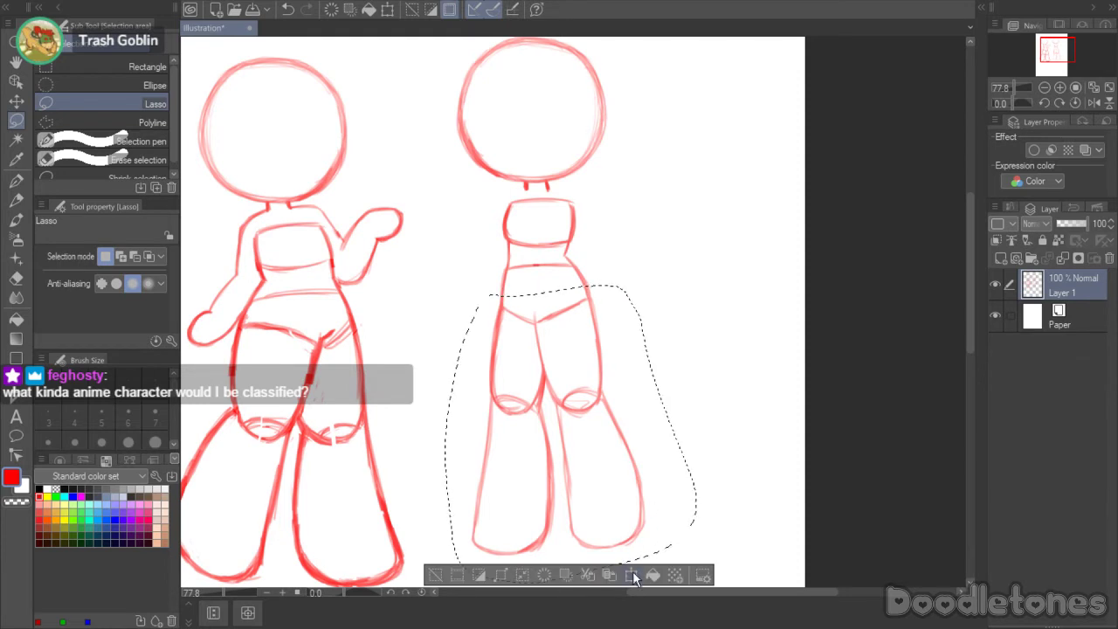
{"action": "left_click", "coordinate": [634, 577]}
{"action": "left_click_drag", "start_coordinate": [582, 354], "coordinate": [583, 341]}
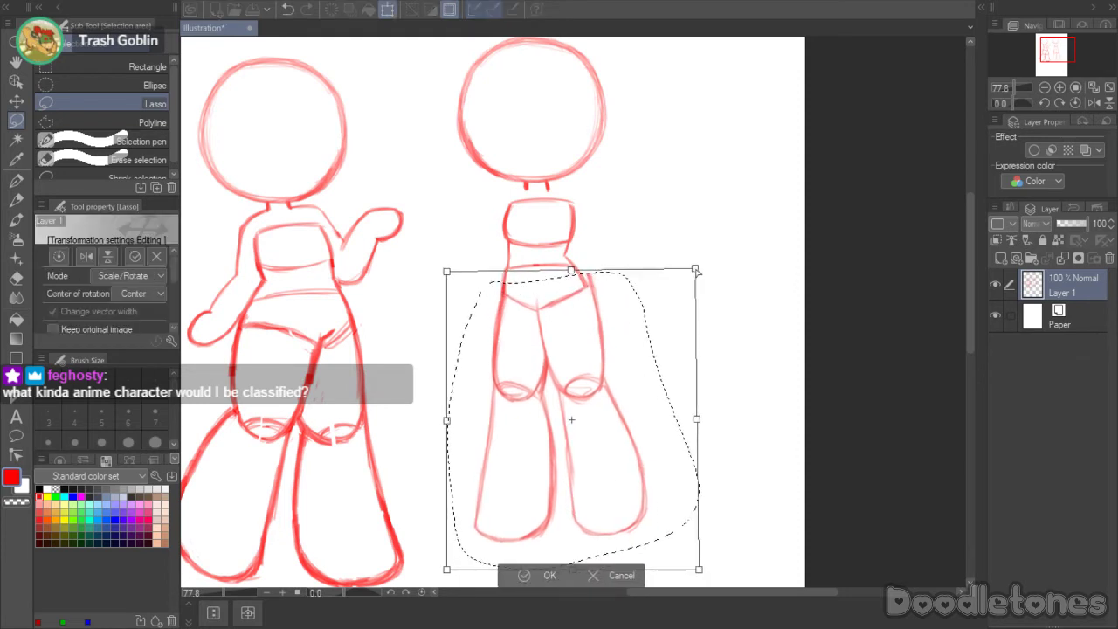
{"action": "left_click_drag", "start_coordinate": [698, 271], "coordinate": [690, 276]}
{"action": "left_click", "coordinate": [523, 576]}
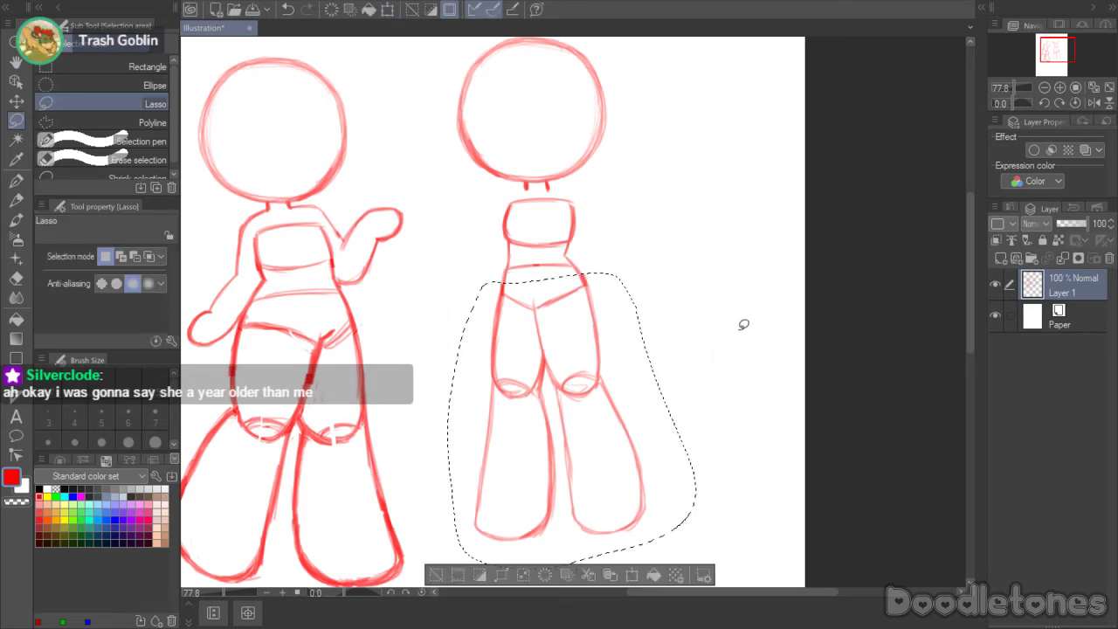
{"action": "key", "text": "ctrl+d"}
- Lasso both legs of the second figure along the hip line, tilt them slightly clockwise and widen them a little
{"action": "mouse_move", "coordinate": [681, 488]}
{"action": "left_mouse_down"}
{"action": "mouse_move", "coordinate": [558, 576]}
{"action": "mouse_move", "coordinate": [454, 462]}
{"action": "mouse_move", "coordinate": [475, 315]}
{"action": "mouse_move", "coordinate": [496, 289]}
{"action": "mouse_move", "coordinate": [520, 300]}
{"action": "left_mouse_up"}
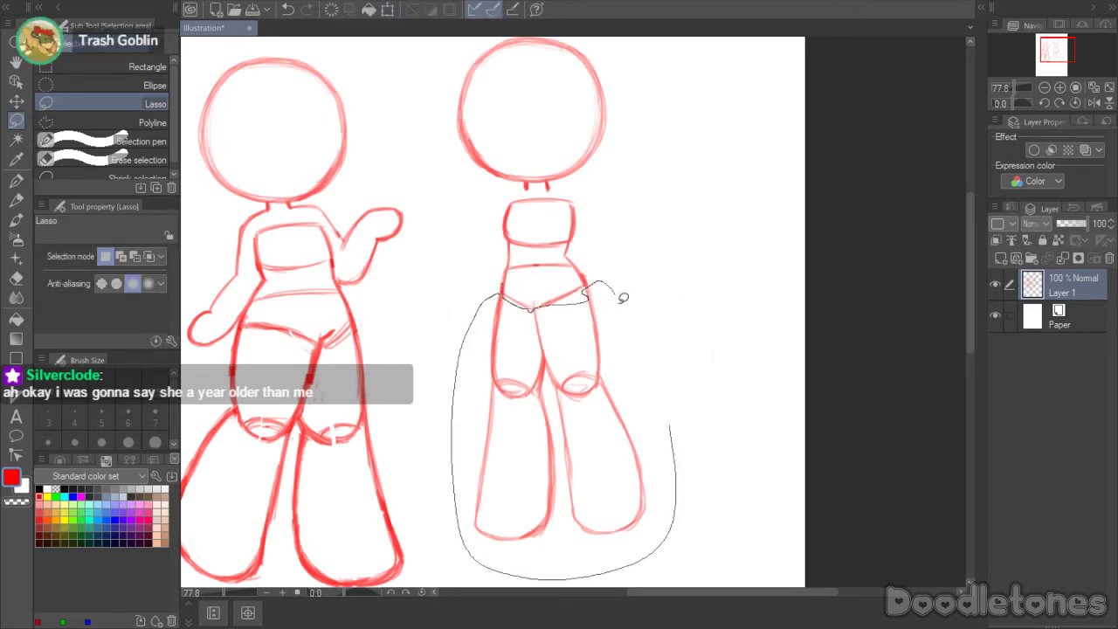
{"action": "mouse_move", "coordinate": [619, 296]}
{"action": "left_mouse_down"}
{"action": "mouse_move", "coordinate": [669, 423]}
{"action": "mouse_move", "coordinate": [718, 429]}
{"action": "left_mouse_up"}
{"action": "left_click", "coordinate": [624, 577]}
{"action": "left_click_drag", "start_coordinate": [600, 378], "coordinate": [594, 376]}
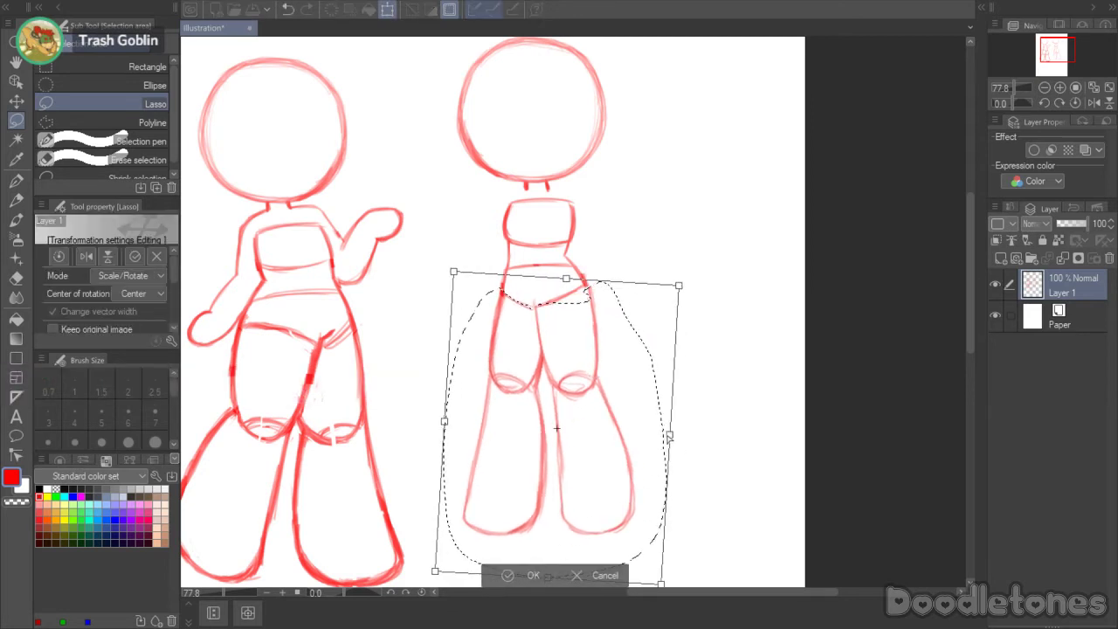
{"action": "left_click_drag", "start_coordinate": [670, 438], "coordinate": [679, 438]}
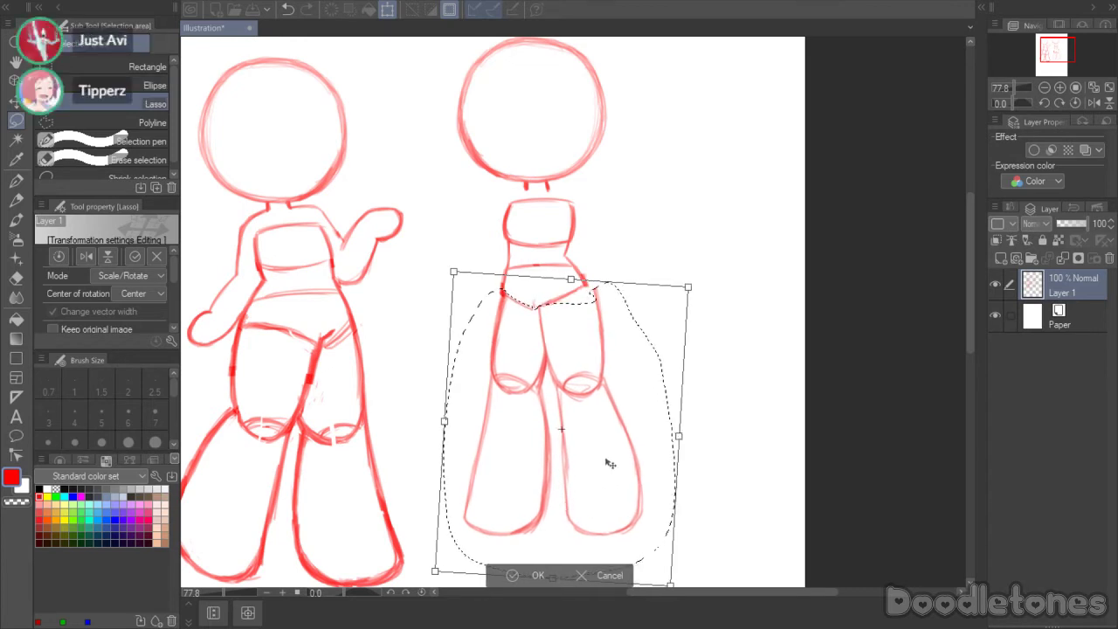
{"action": "key", "text": "Return"}
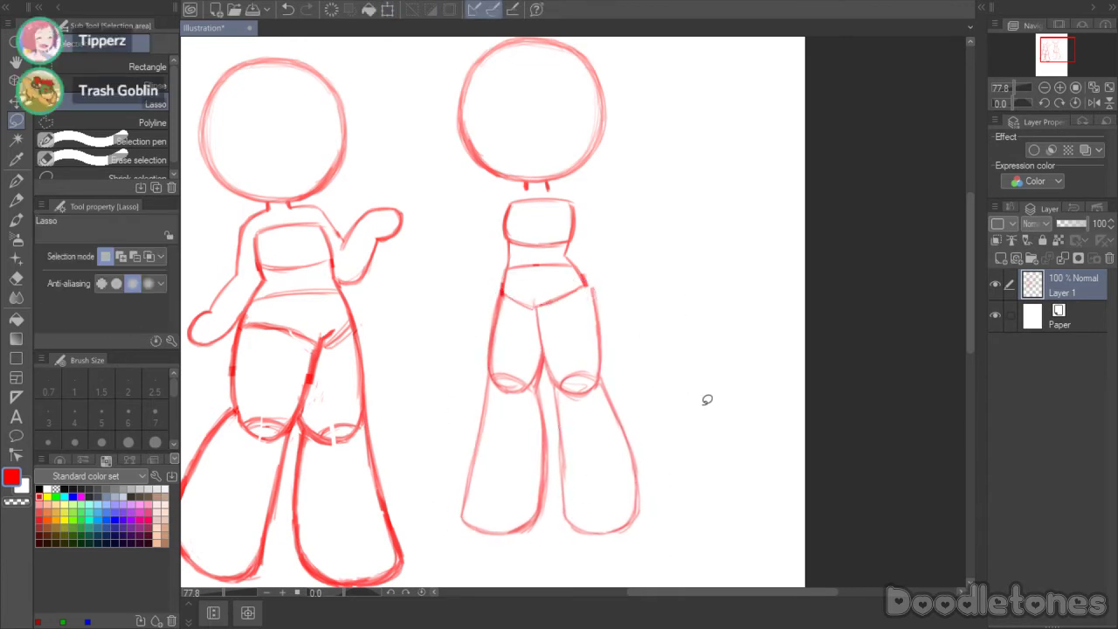
- Lasso the second figure's right-hand leg and shift it slightly inward, closer to the other leg
{"action": "mouse_move", "coordinate": [675, 398]}
{"action": "left_mouse_down"}
{"action": "mouse_move", "coordinate": [614, 549]}
{"action": "mouse_move", "coordinate": [564, 541]}
{"action": "mouse_move", "coordinate": [553, 370]}
{"action": "left_mouse_up"}
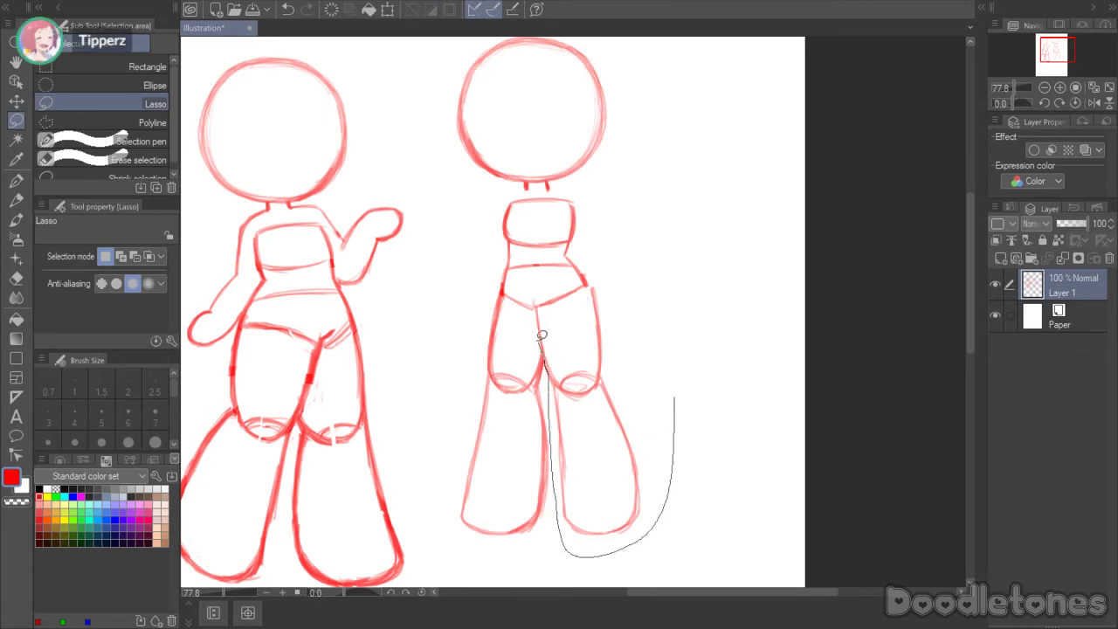
{"action": "left_click_drag", "start_coordinate": [540, 303], "coordinate": [597, 282]}
{"action": "key", "text": "ctrl+t"}
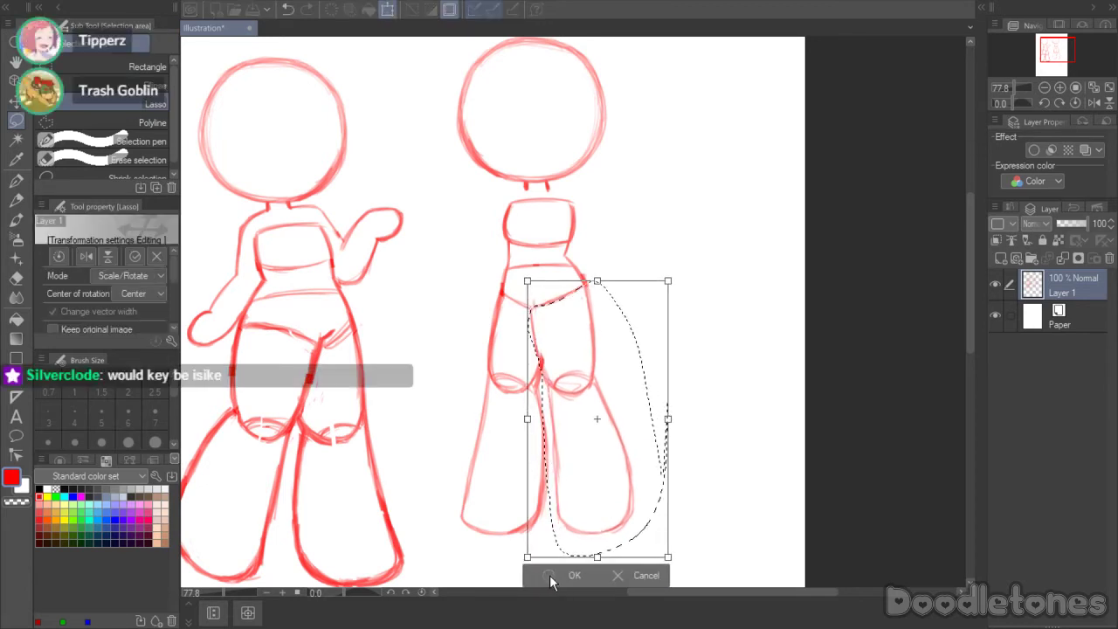
{"action": "key", "text": "Return"}
{"action": "key", "text": "ctrl+d"}
- Lasso both of the second figure's legs and stretch them downward to make them longer
{"action": "mouse_move", "coordinate": [648, 406]}
{"action": "left_mouse_down"}
{"action": "mouse_move", "coordinate": [661, 519]}
{"action": "mouse_move", "coordinate": [460, 338]}
{"action": "mouse_move", "coordinate": [491, 290]}
{"action": "mouse_move", "coordinate": [530, 306]}
{"action": "mouse_move", "coordinate": [587, 285]}
{"action": "mouse_move", "coordinate": [639, 331]}
{"action": "mouse_move", "coordinate": [644, 375]}
{"action": "left_mouse_up"}
{"action": "key", "text": "ctrl+t"}
{"action": "scroll", "coordinate": [543, 498], "scroll_direction": "down", "scroll_amount": 3}
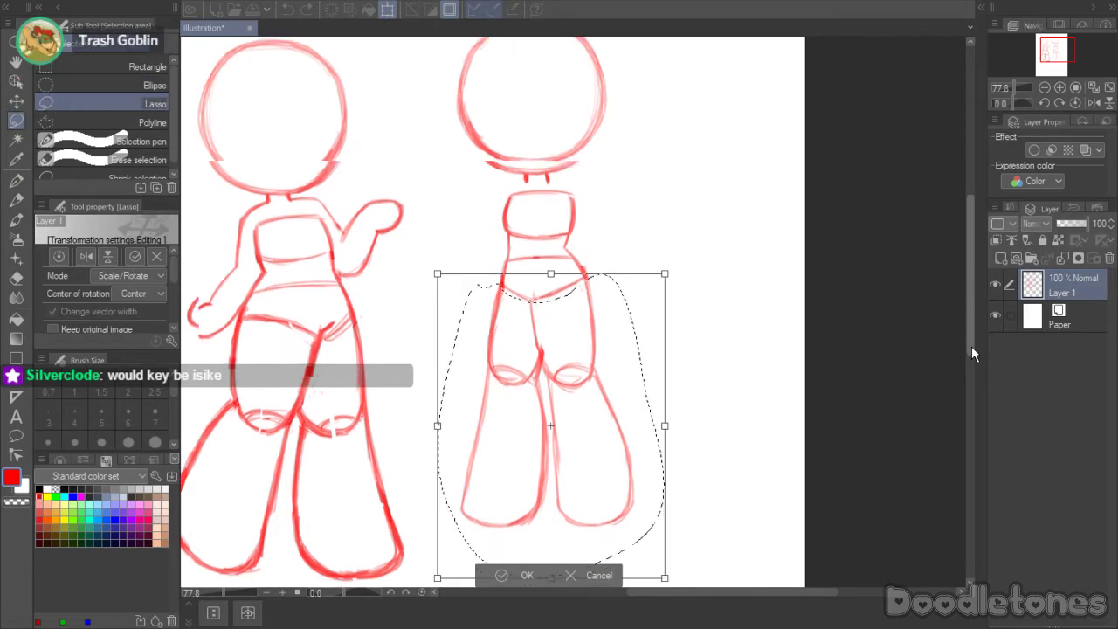
{"action": "left_click_drag", "start_coordinate": [548, 507], "coordinate": [553, 533]}
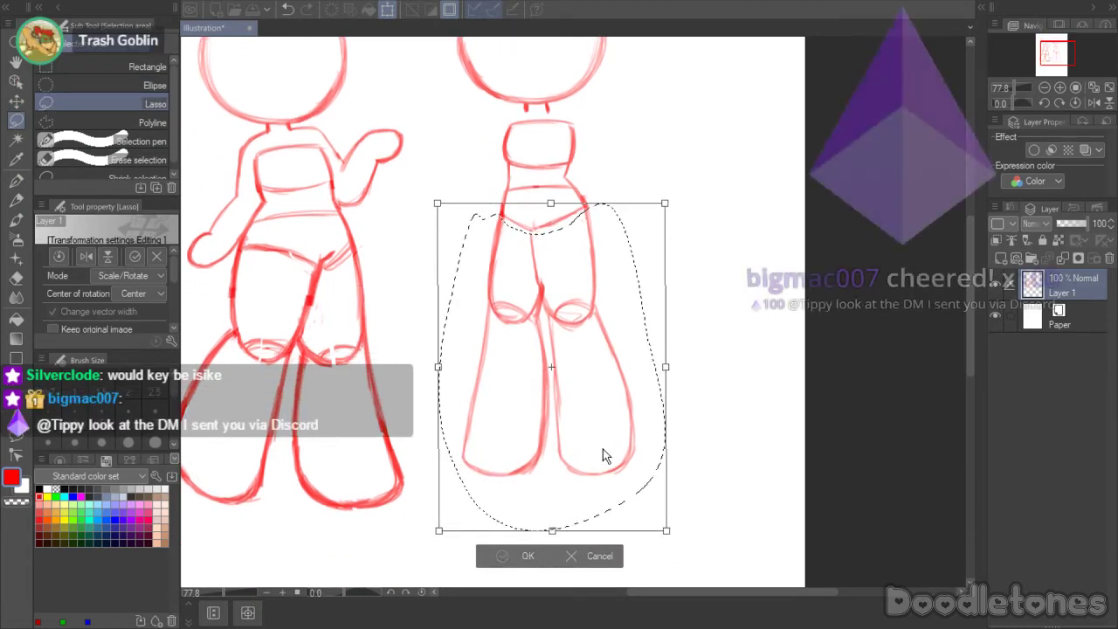
{"action": "key", "text": "Return"}
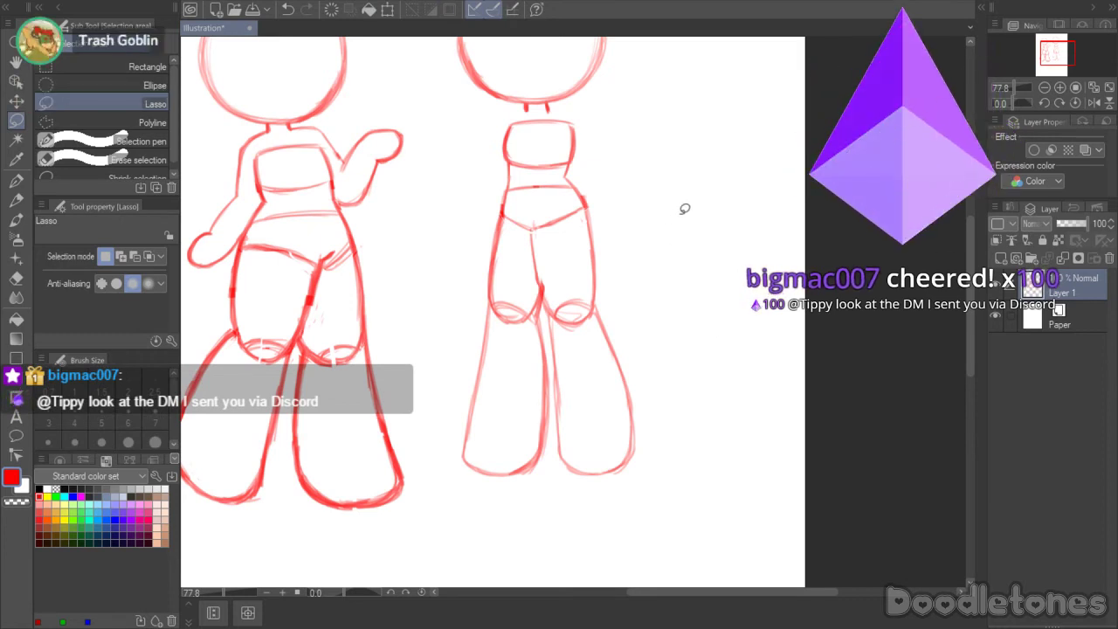
- Lasso the second figure's chest, rotate it slightly clockwise and nudge it to the right above the waist
{"action": "scroll", "coordinate": [603, 280], "scroll_direction": "up", "scroll_amount": 5}
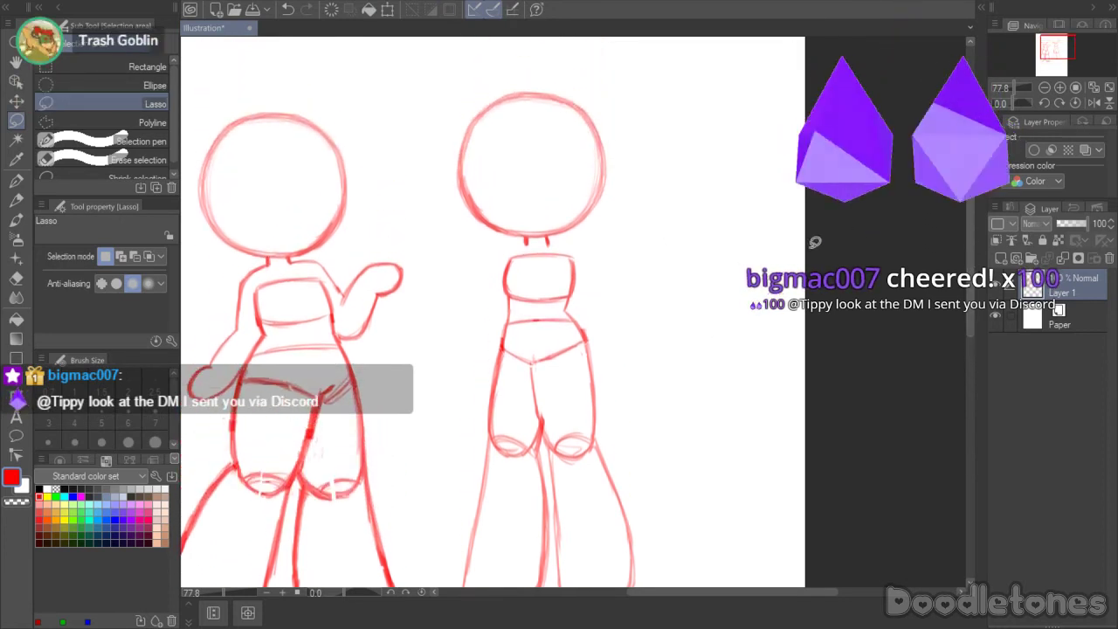
{"action": "mouse_move", "coordinate": [576, 309]}
{"action": "left_mouse_down"}
{"action": "mouse_move", "coordinate": [513, 311]}
{"action": "mouse_move", "coordinate": [499, 288]}
{"action": "mouse_move", "coordinate": [507, 246]}
{"action": "mouse_move", "coordinate": [593, 247]}
{"action": "mouse_move", "coordinate": [586, 289]}
{"action": "mouse_move", "coordinate": [624, 291]}
{"action": "mouse_move", "coordinate": [574, 291]}
{"action": "left_mouse_up"}
{"action": "key", "text": "ctrl+t"}
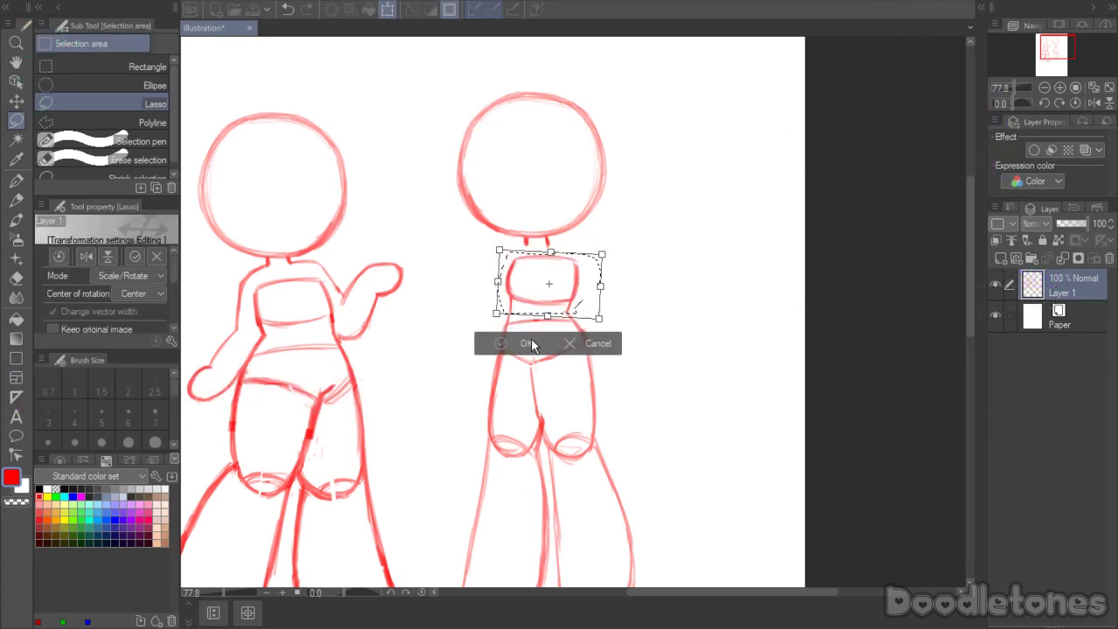
{"action": "left_click", "coordinate": [529, 343]}
{"action": "key", "text": "ctrl+d"}
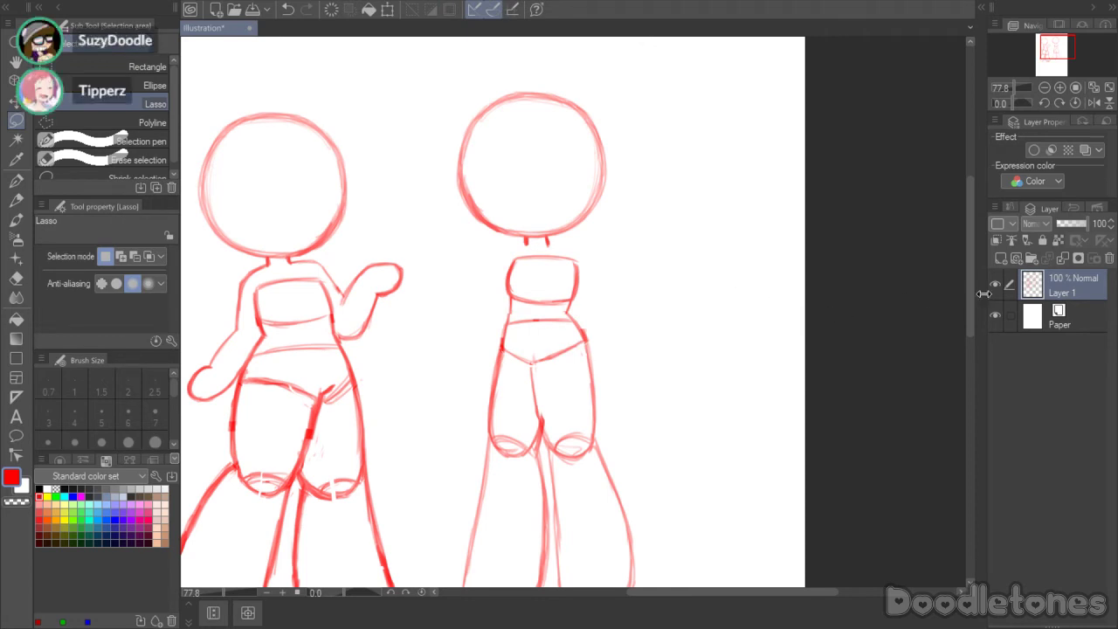
- Lasso the second figure's left-hand lower leg below the knee and rotate it slightly clockwise so the foot swings outward
{"action": "mouse_move", "coordinate": [971, 297]}
{"action": "left_mouse_down"}
{"action": "mouse_move", "coordinate": [968, 315]}
{"action": "mouse_move", "coordinate": [943, 328]}
{"action": "left_mouse_up"}
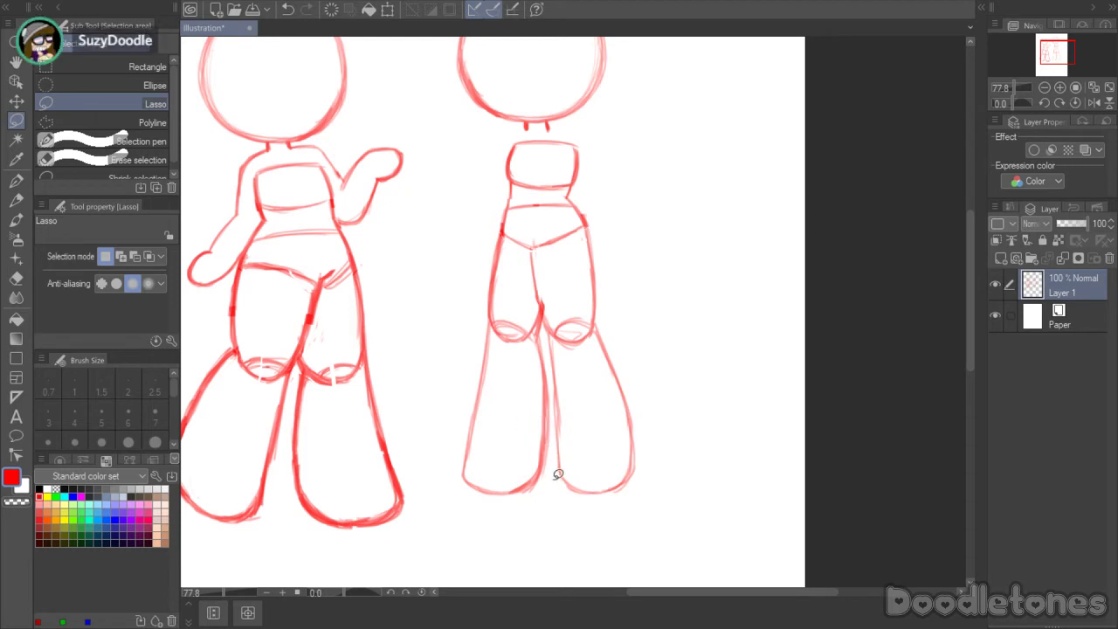
{"action": "mouse_move", "coordinate": [558, 474]}
{"action": "left_mouse_down"}
{"action": "mouse_move", "coordinate": [469, 516]}
{"action": "mouse_move", "coordinate": [458, 385]}
{"action": "mouse_move", "coordinate": [480, 323]}
{"action": "mouse_move", "coordinate": [527, 345]}
{"action": "mouse_move", "coordinate": [539, 333]}
{"action": "mouse_move", "coordinate": [551, 476]}
{"action": "left_mouse_up"}
{"action": "left_click", "coordinate": [565, 547]}
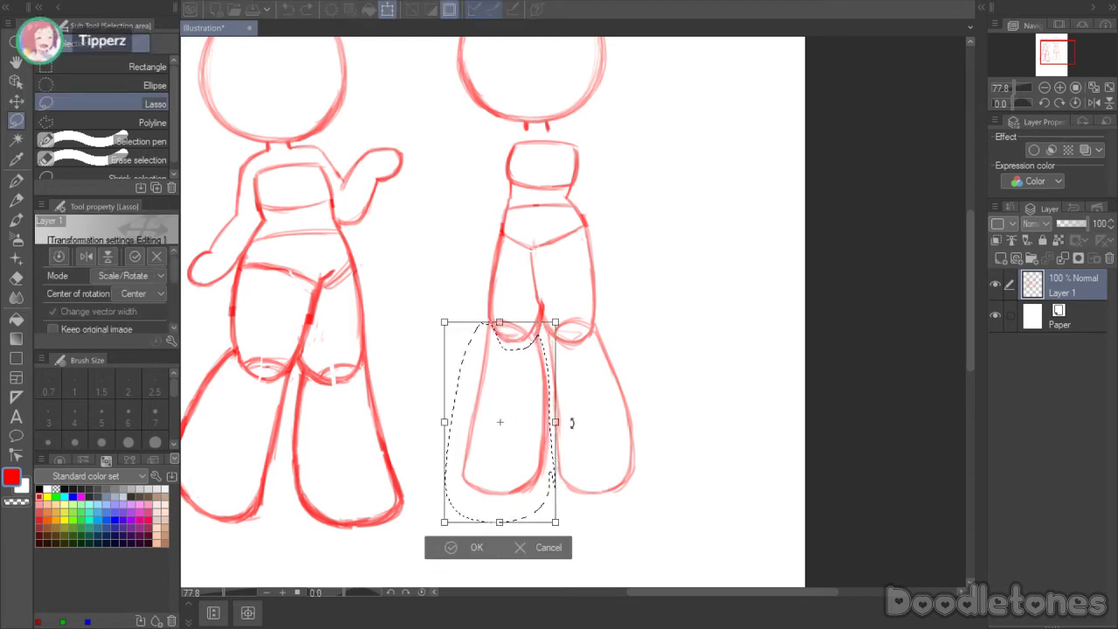
{"action": "left_click_drag", "start_coordinate": [572, 422], "coordinate": [523, 403]}
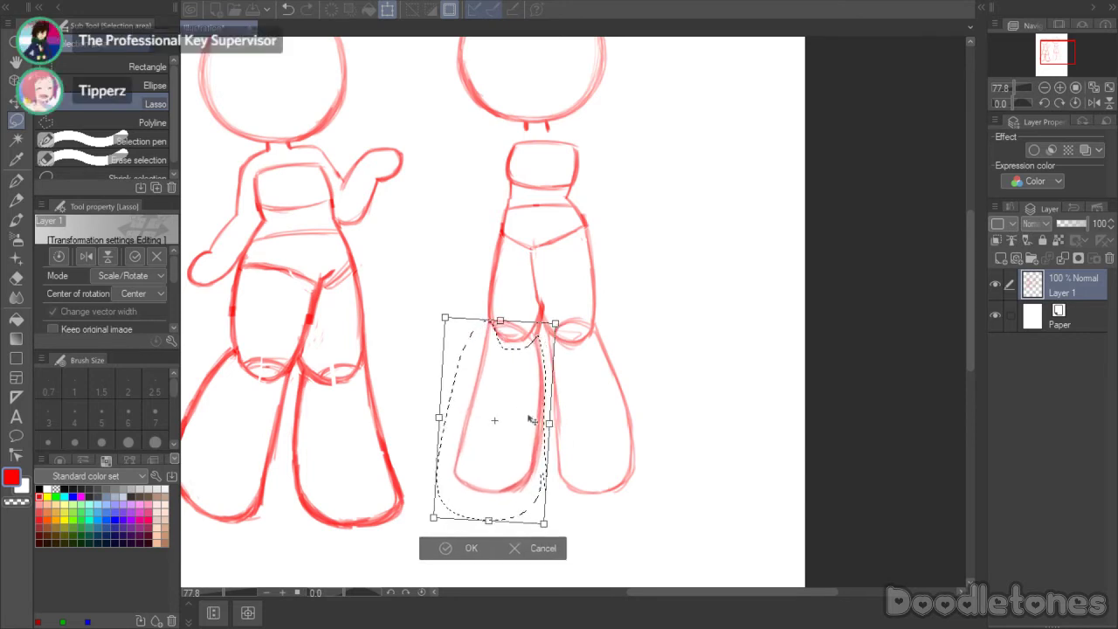
{"action": "left_click", "coordinate": [445, 548]}
{"action": "key", "text": "ctrl+d"}
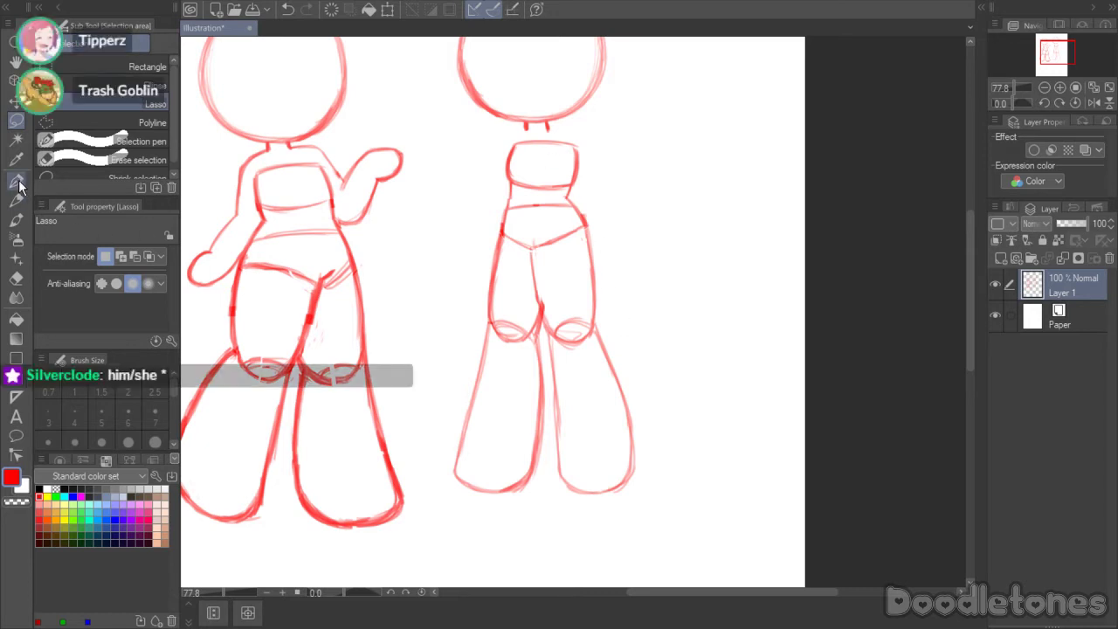
- Darken the second figure's right-hand chest-to-waist edge with the Opaque watercolor brush and clean stray lines around the chest and crotch with the Hard eraser
{"action": "left_click", "coordinate": [17, 219]}
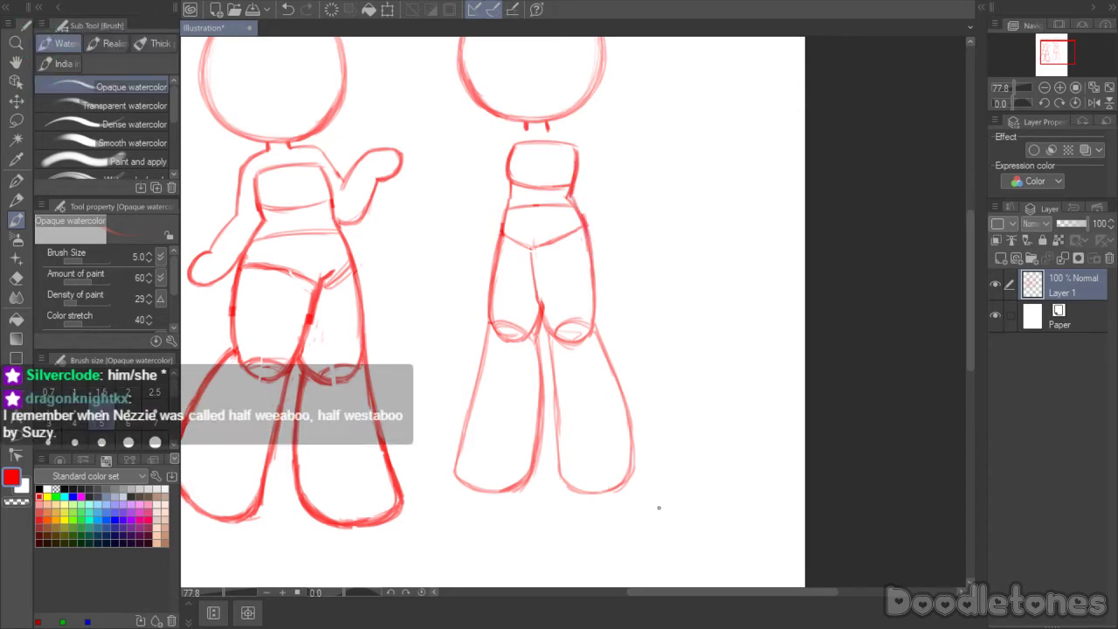
{"action": "scroll", "coordinate": [677, 301], "scroll_direction": "up", "scroll_amount": 3}
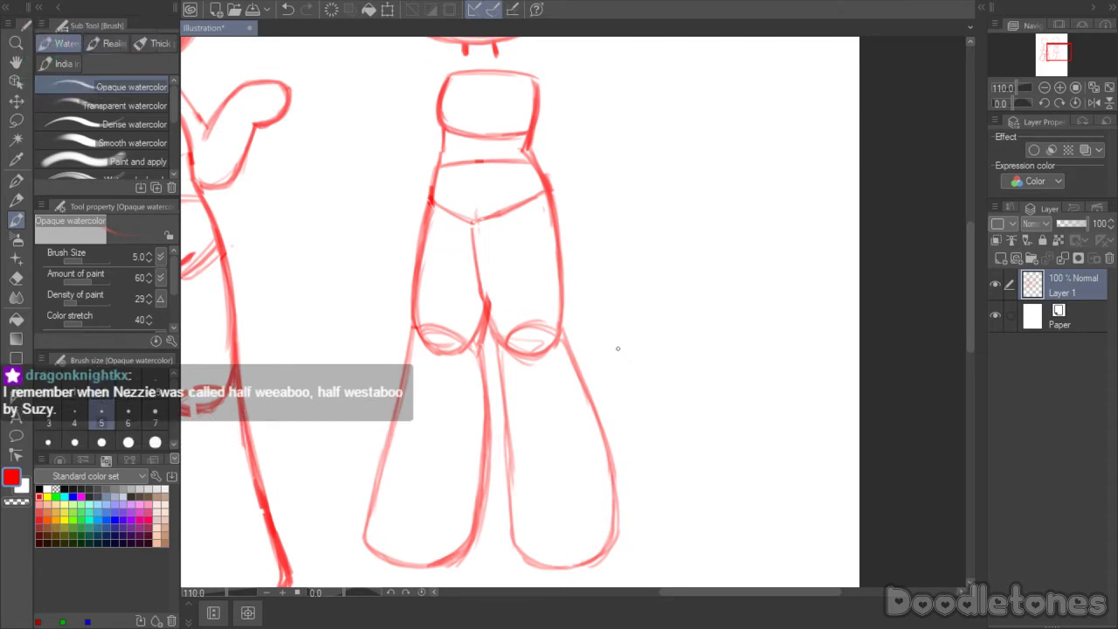
{"action": "key", "text": "e"}
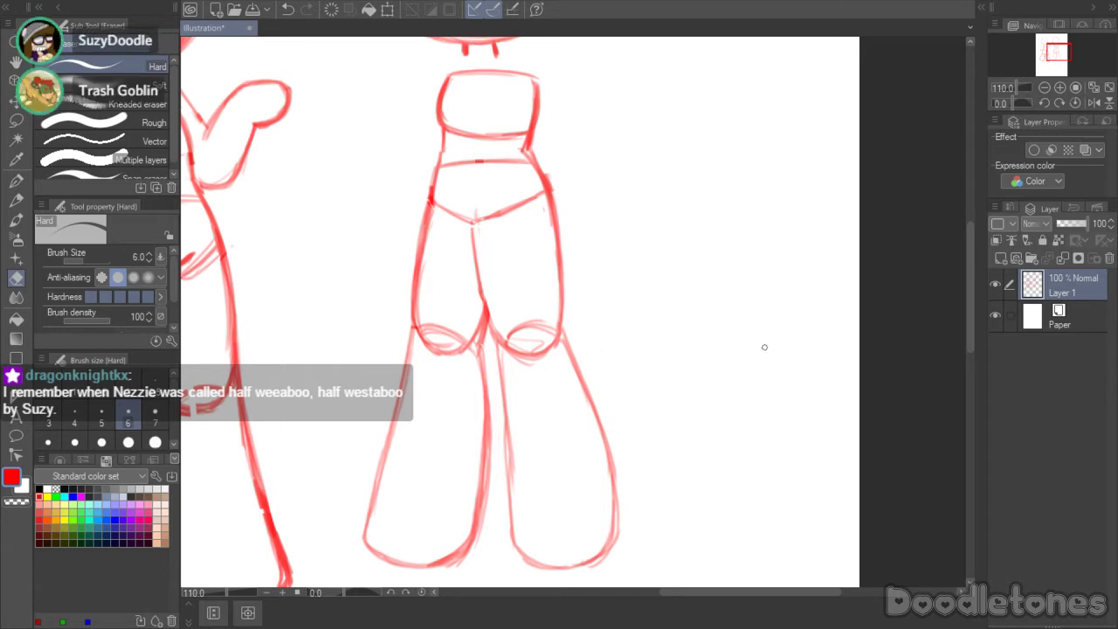
{"action": "left_click_drag", "start_coordinate": [971, 256], "coordinate": [971, 230]}
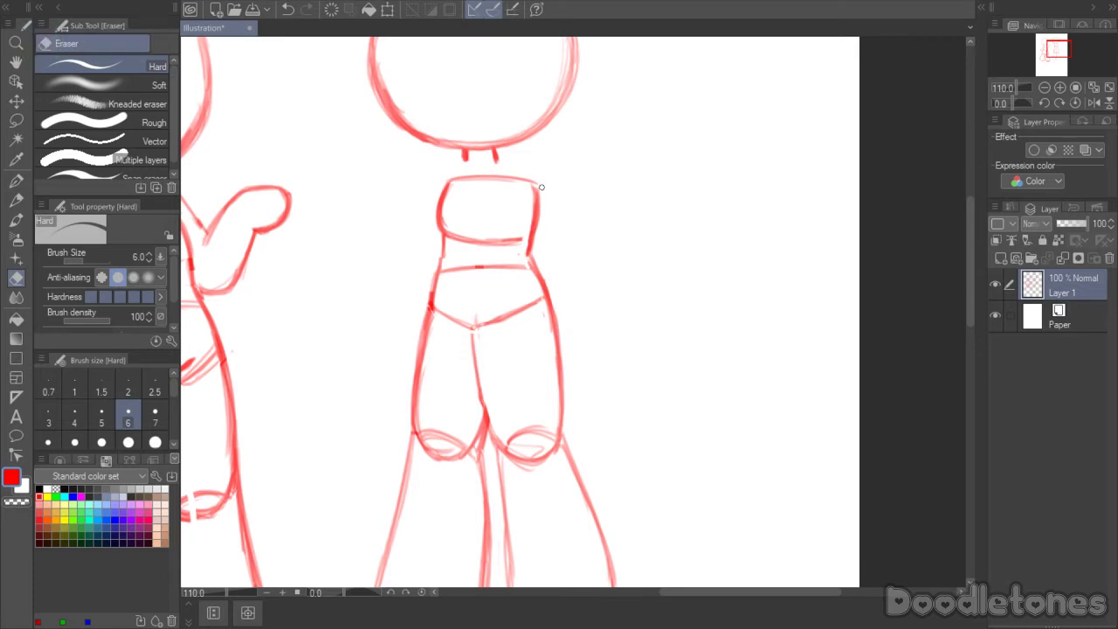
{"action": "mouse_move", "coordinate": [966, 262]}
{"action": "left_mouse_down"}
{"action": "mouse_move", "coordinate": [966, 320]}
{"action": "mouse_move", "coordinate": [967, 277]}
{"action": "left_mouse_up"}
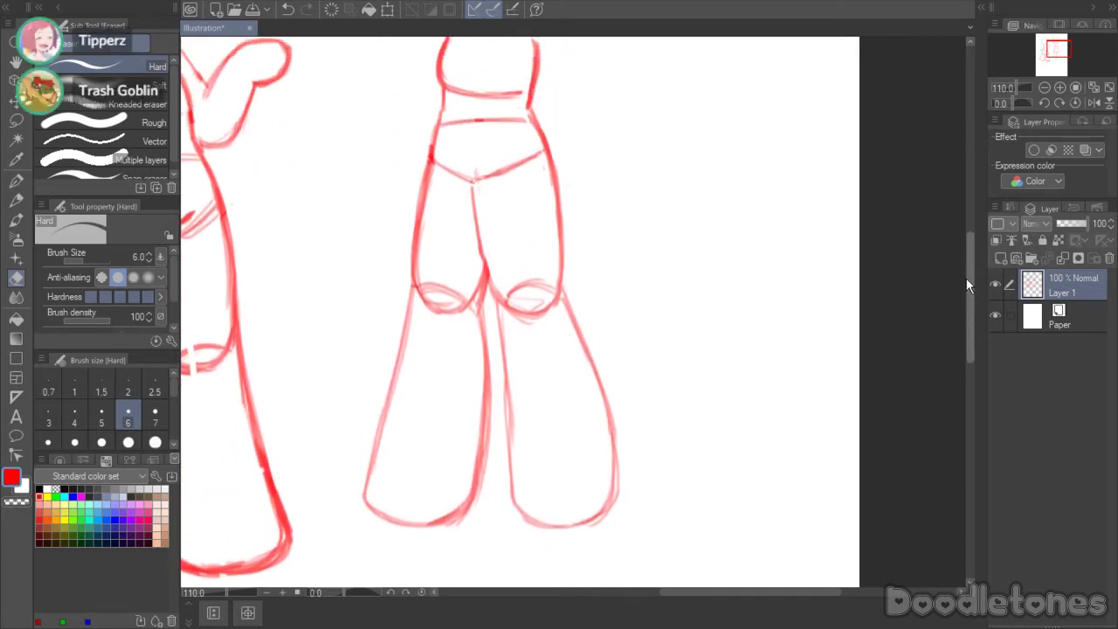
{"action": "scroll", "coordinate": [843, 150], "scroll_direction": "down", "scroll_amount": 2}
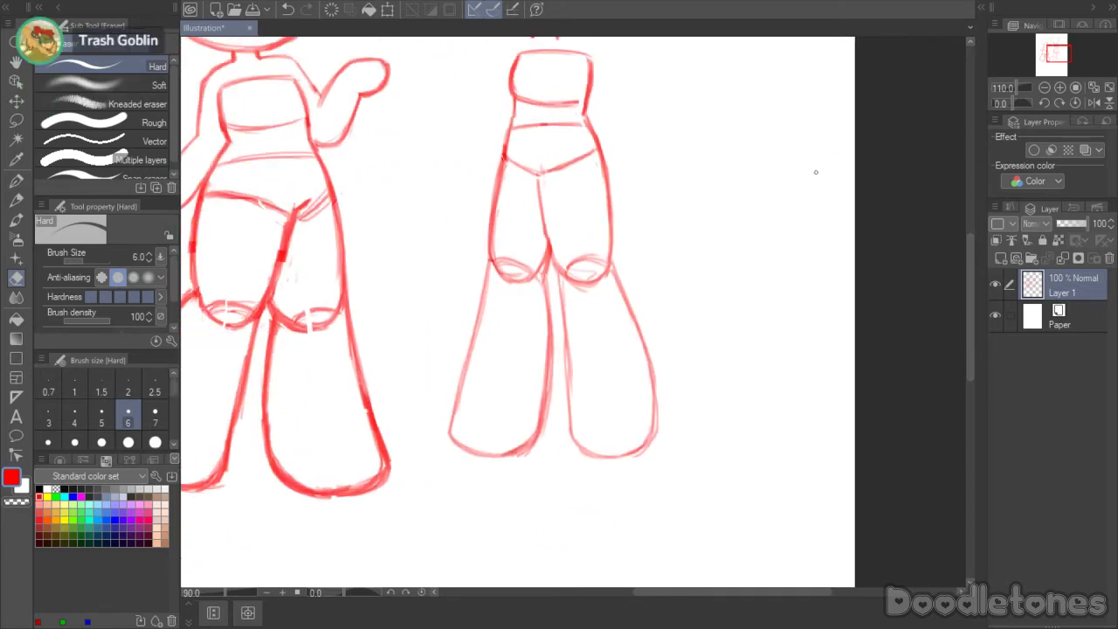
{"action": "left_click_drag", "start_coordinate": [970, 353], "coordinate": [970, 337]}
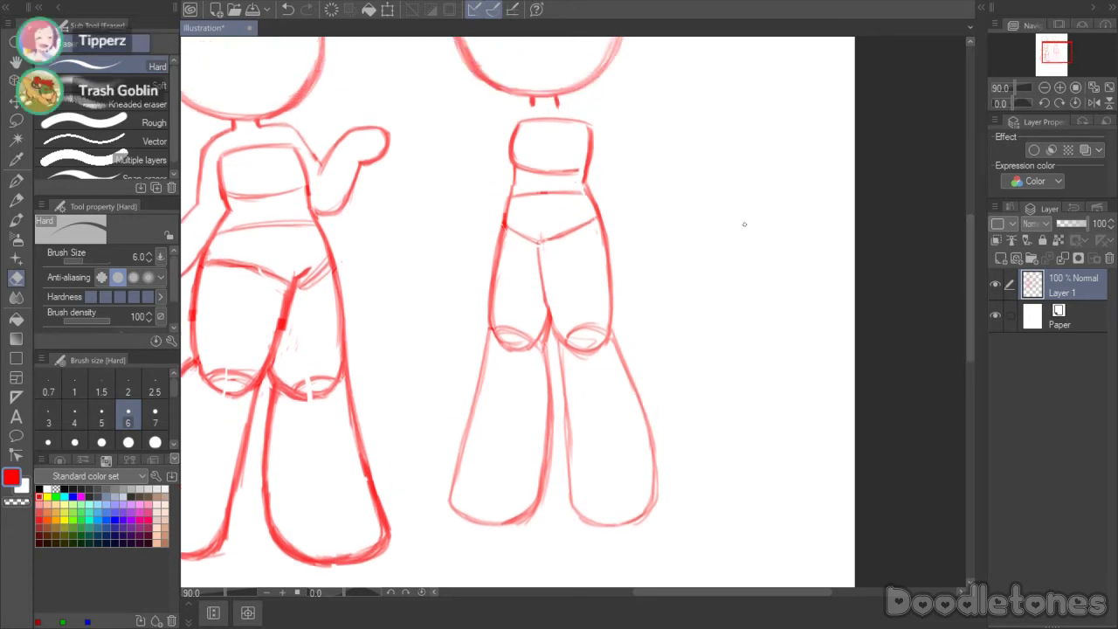
- Lasso the second figure's body from chest to feet, tilt it slightly clockwise and move it down and left, away from the neck
{"action": "left_click", "coordinate": [15, 121]}
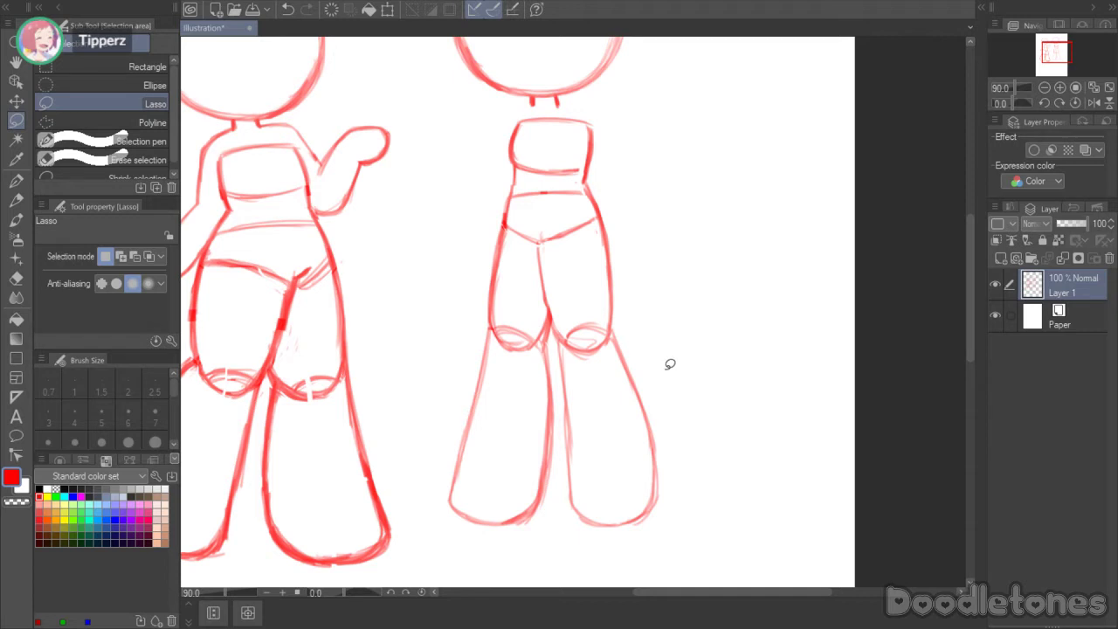
{"action": "mouse_move", "coordinate": [660, 349]}
{"action": "left_mouse_down"}
{"action": "mouse_move", "coordinate": [675, 546]}
{"action": "mouse_move", "coordinate": [469, 560]}
{"action": "mouse_move", "coordinate": [420, 403]}
{"action": "left_mouse_up"}
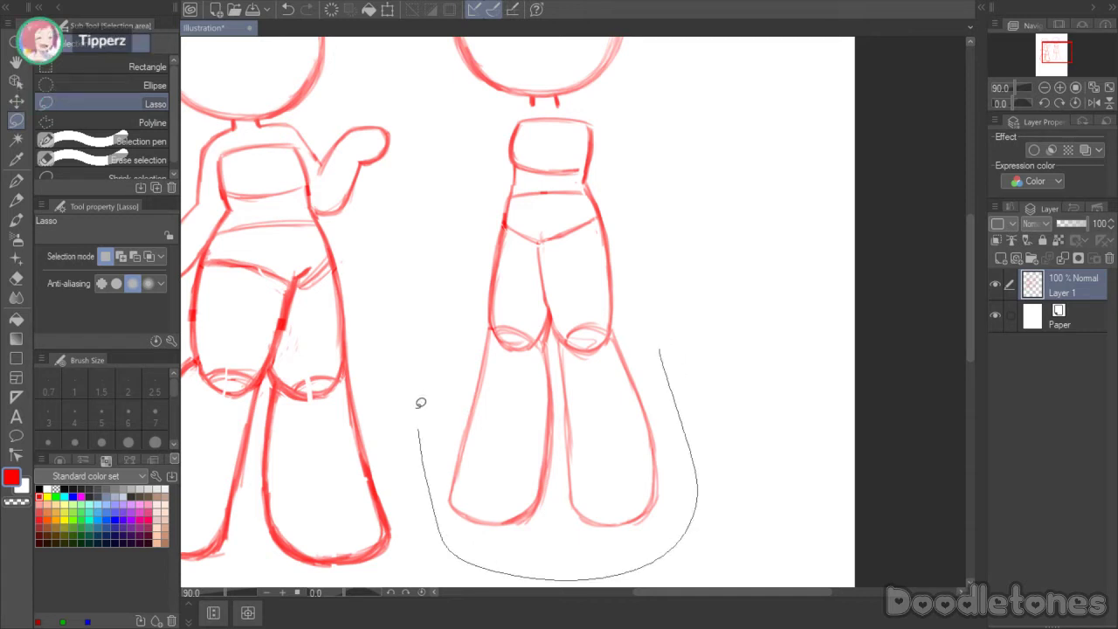
{"action": "mouse_move", "coordinate": [527, 109]}
{"action": "left_mouse_down"}
{"action": "mouse_move", "coordinate": [563, 112]}
{"action": "mouse_move", "coordinate": [664, 161]}
{"action": "left_mouse_up"}
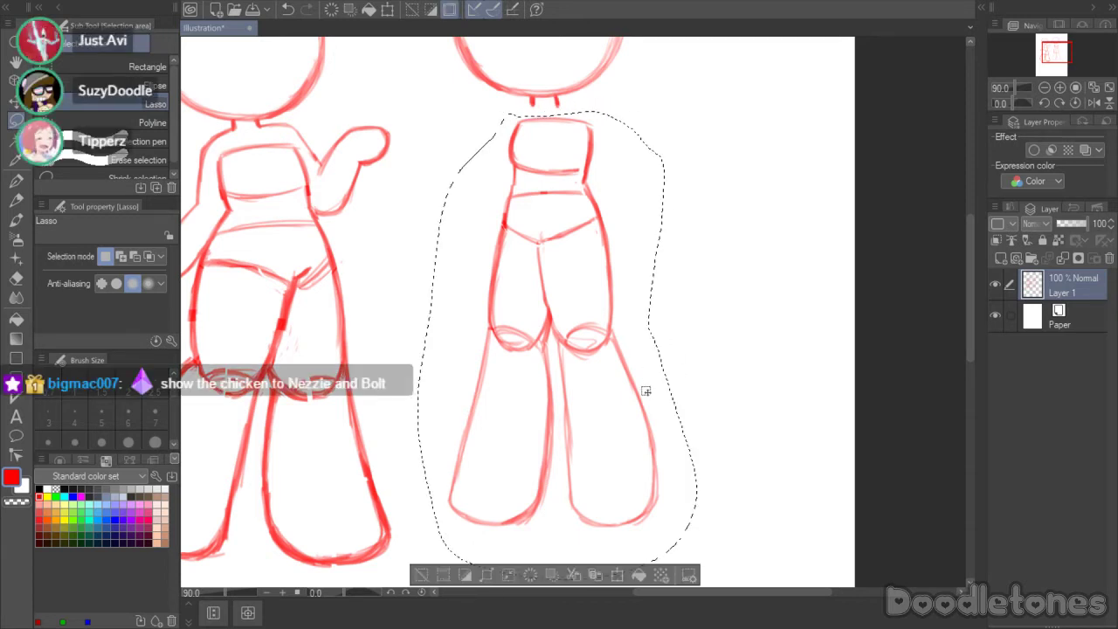
{"action": "left_click", "coordinate": [618, 574]}
{"action": "left_click_drag", "start_coordinate": [564, 117], "coordinate": [579, 138]}
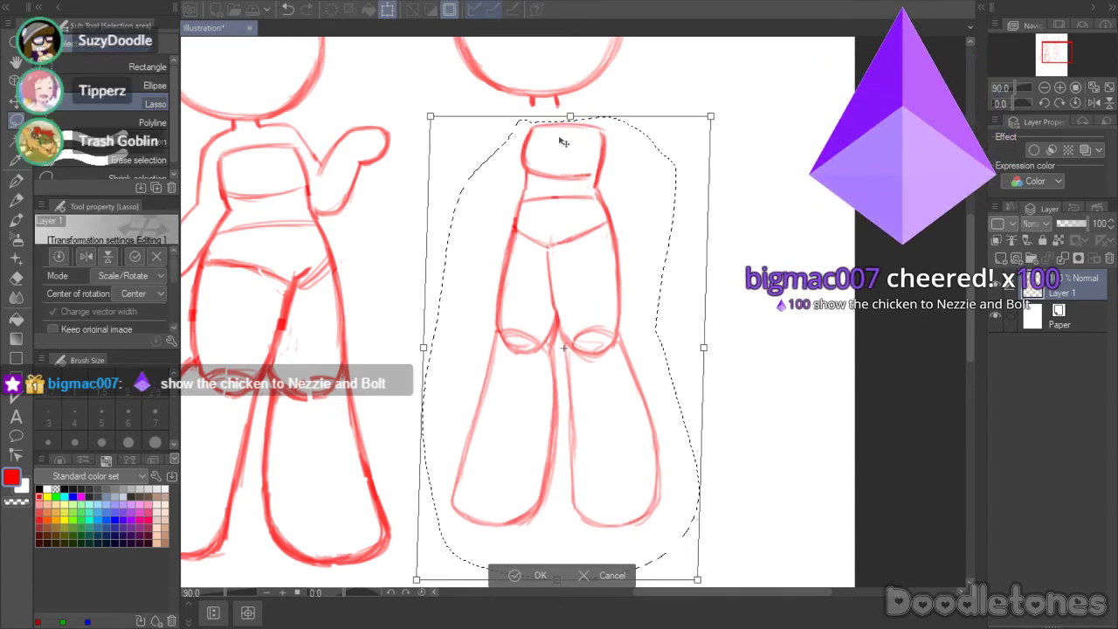
{"action": "left_click_drag", "start_coordinate": [579, 372], "coordinate": [535, 413]}
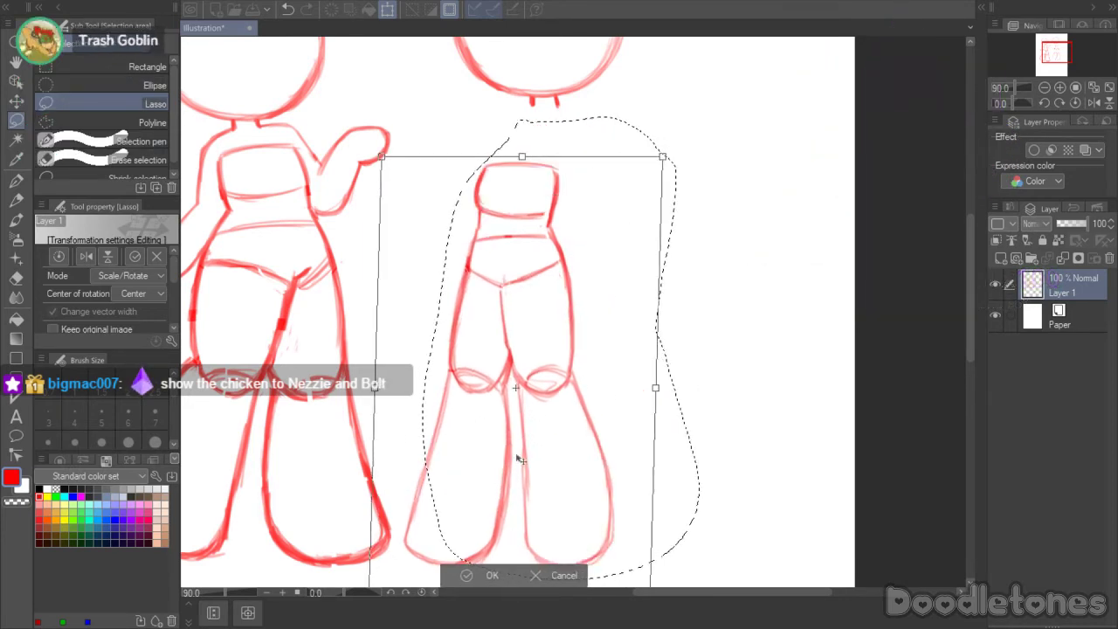
{"action": "left_click", "coordinate": [464, 571]}
{"action": "key", "text": "ctrl+d"}
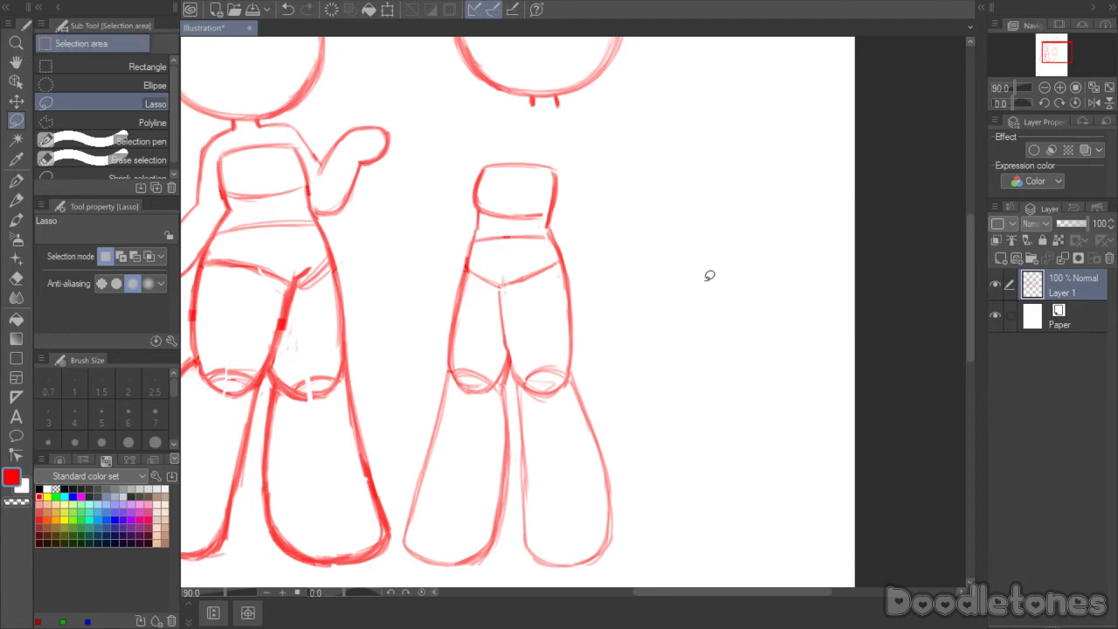
{"action": "key", "text": "ctrl+0"}
{"action": "scroll", "coordinate": [962, 242], "scroll_direction": "up", "scroll_amount": 3}
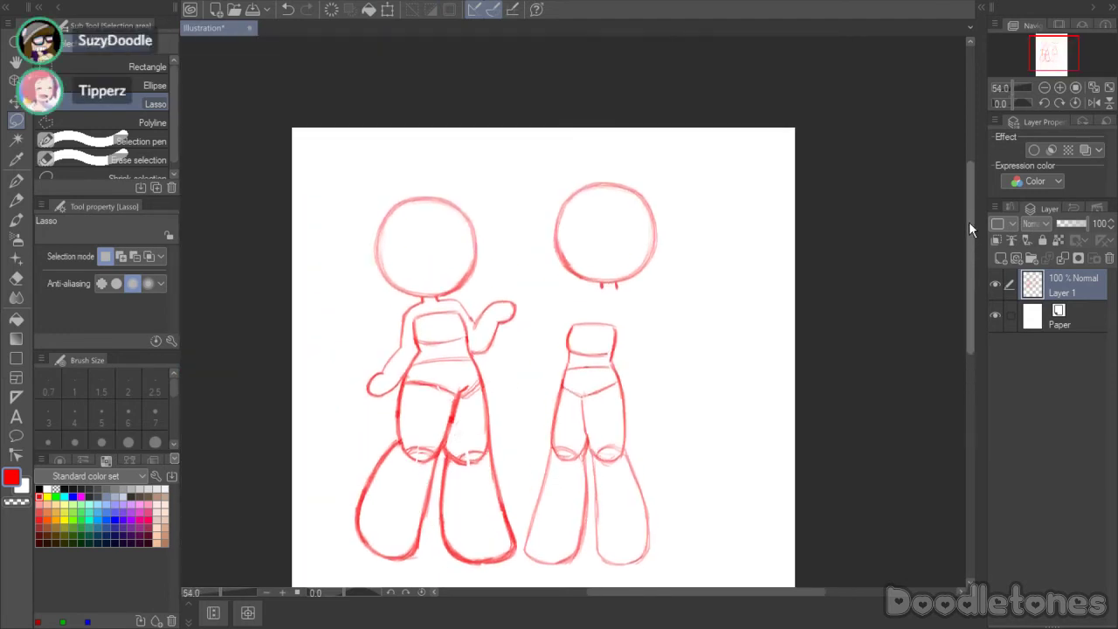
- Lasso the second figure's head and neck, shrink them slightly and move them down and left, closer to the chest
{"action": "mouse_move", "coordinate": [644, 295]}
{"action": "left_mouse_down"}
{"action": "mouse_move", "coordinate": [569, 302]}
{"action": "mouse_move", "coordinate": [684, 261]}
{"action": "mouse_move", "coordinate": [646, 297]}
{"action": "left_mouse_up"}
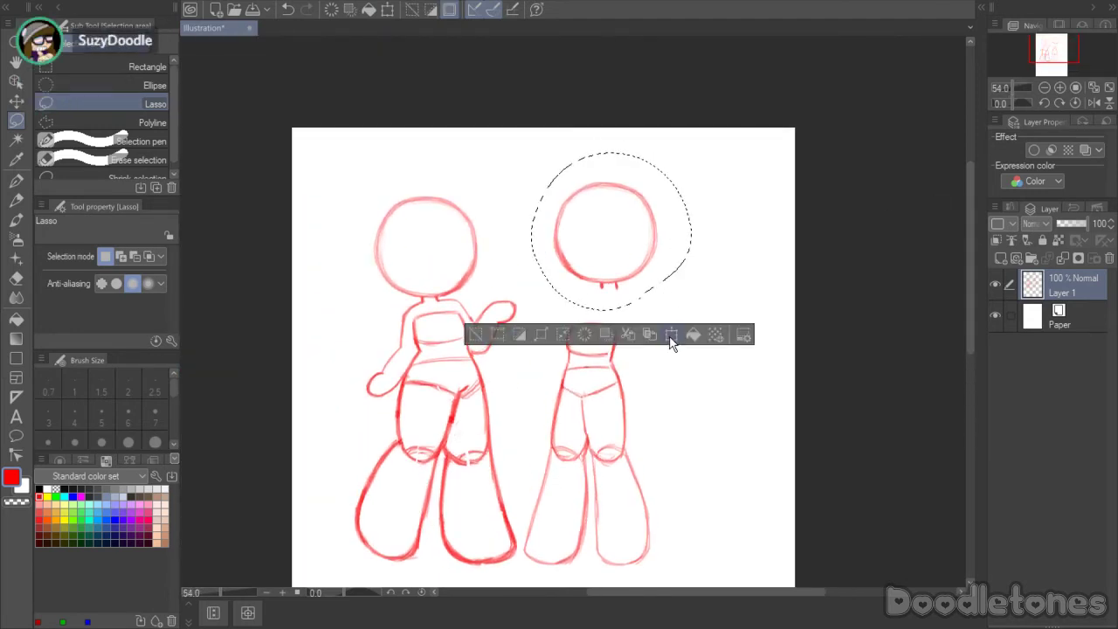
{"action": "left_click", "coordinate": [669, 336]}
{"action": "left_click_drag", "start_coordinate": [605, 166], "coordinate": [604, 173]}
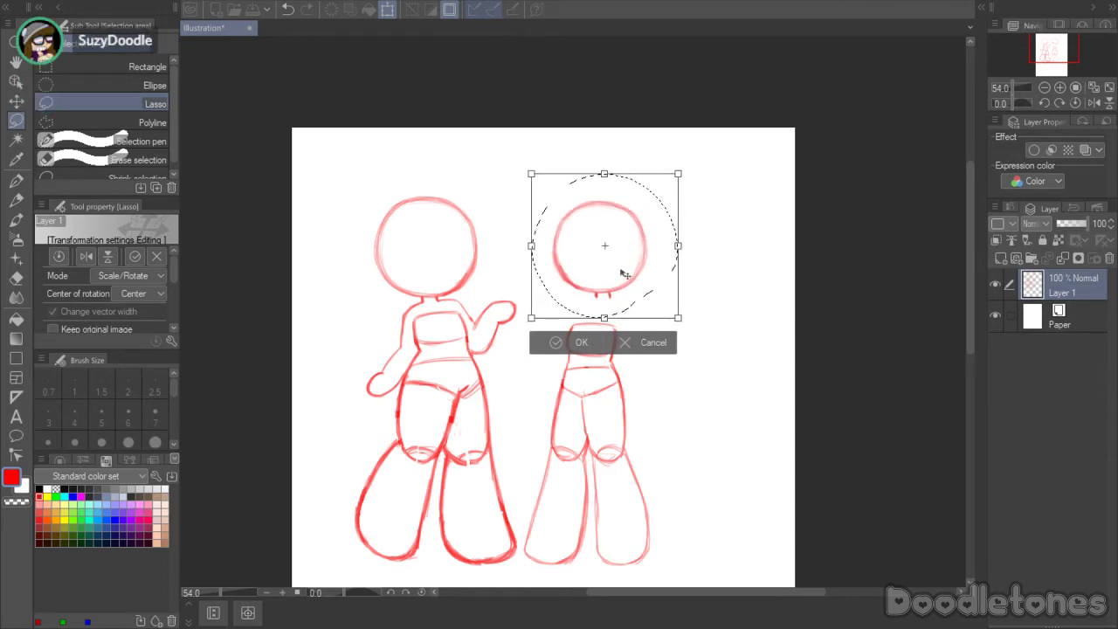
{"action": "left_click_drag", "start_coordinate": [623, 274], "coordinate": [617, 290]}
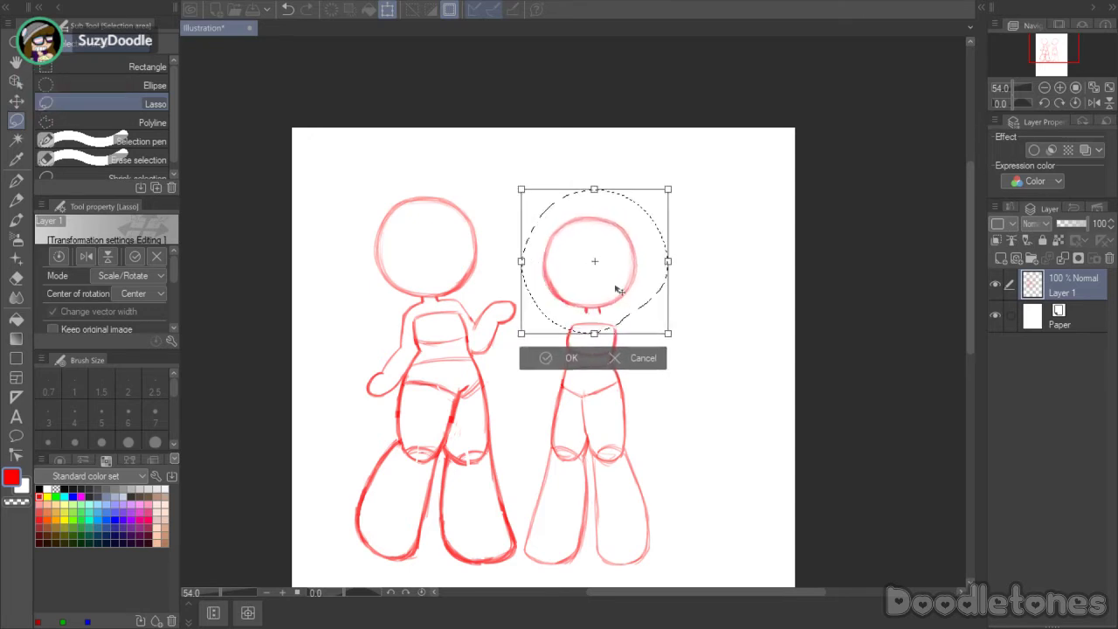
{"action": "left_click", "coordinate": [548, 360]}
{"action": "left_click", "coordinate": [737, 287]}
- Lasso the whole second figure, enlarge it slightly so its head rises above the first figure's, and deselect it
{"action": "mouse_move", "coordinate": [673, 361]}
{"action": "left_mouse_down"}
{"action": "mouse_move", "coordinate": [693, 437]}
{"action": "mouse_move", "coordinate": [628, 534]}
{"action": "left_mouse_up"}
{"action": "mouse_move", "coordinate": [718, 304]}
{"action": "left_mouse_down"}
{"action": "mouse_move", "coordinate": [725, 429]}
{"action": "mouse_move", "coordinate": [567, 573]}
{"action": "mouse_move", "coordinate": [537, 259]}
{"action": "mouse_move", "coordinate": [699, 271]}
{"action": "left_mouse_up"}
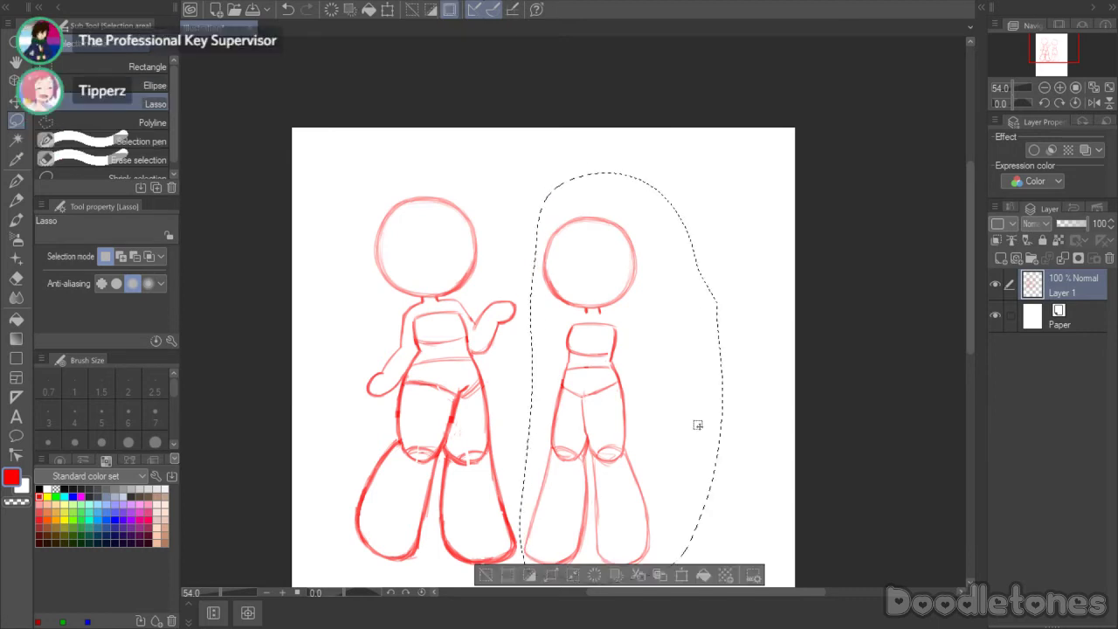
{"action": "left_click", "coordinate": [676, 572]}
{"action": "left_click_drag", "start_coordinate": [619, 172], "coordinate": [620, 144]}
{"action": "left_click_drag", "start_coordinate": [617, 381], "coordinate": [621, 377]}
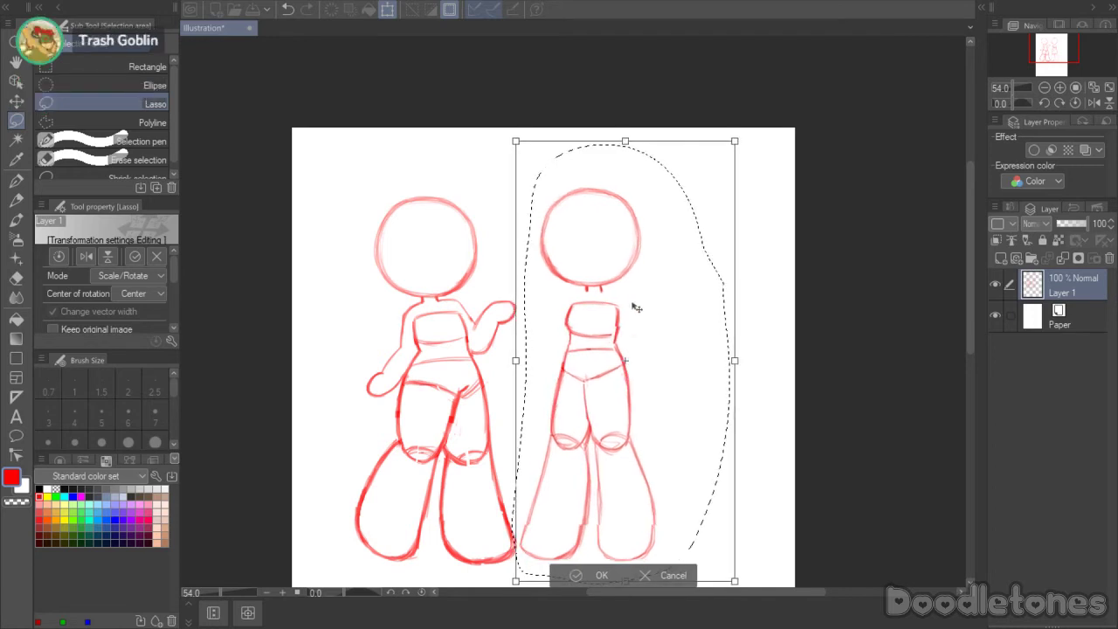
{"action": "left_click_drag", "start_coordinate": [624, 139], "coordinate": [625, 118]}
{"action": "left_click_drag", "start_coordinate": [623, 420], "coordinate": [626, 419]}
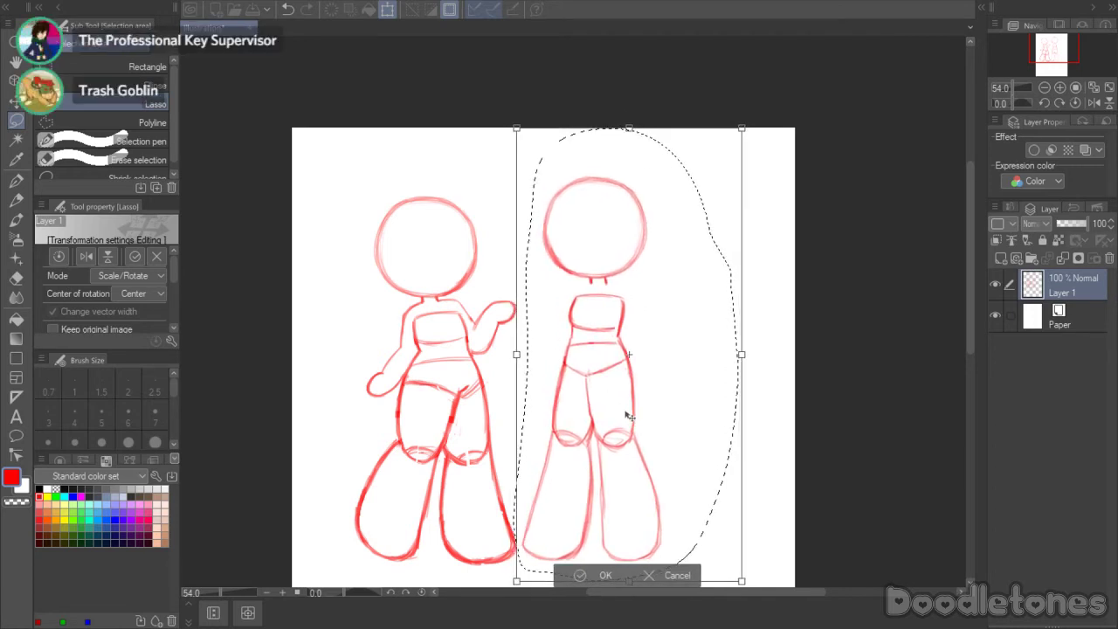
{"action": "left_click", "coordinate": [583, 575]}
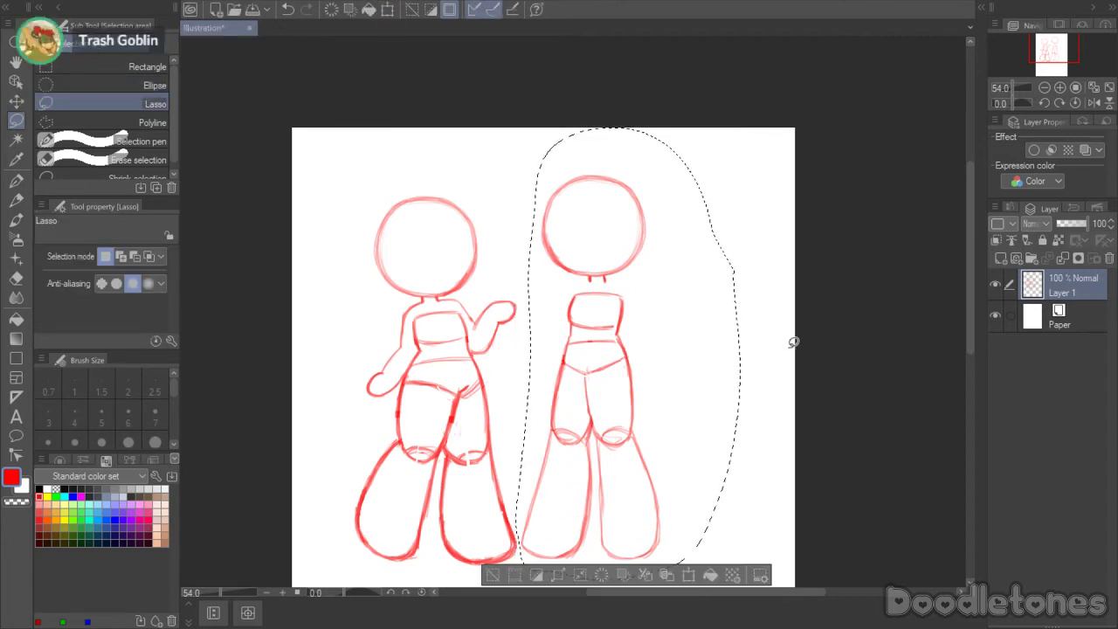
{"action": "key", "text": "ctrl+d"}
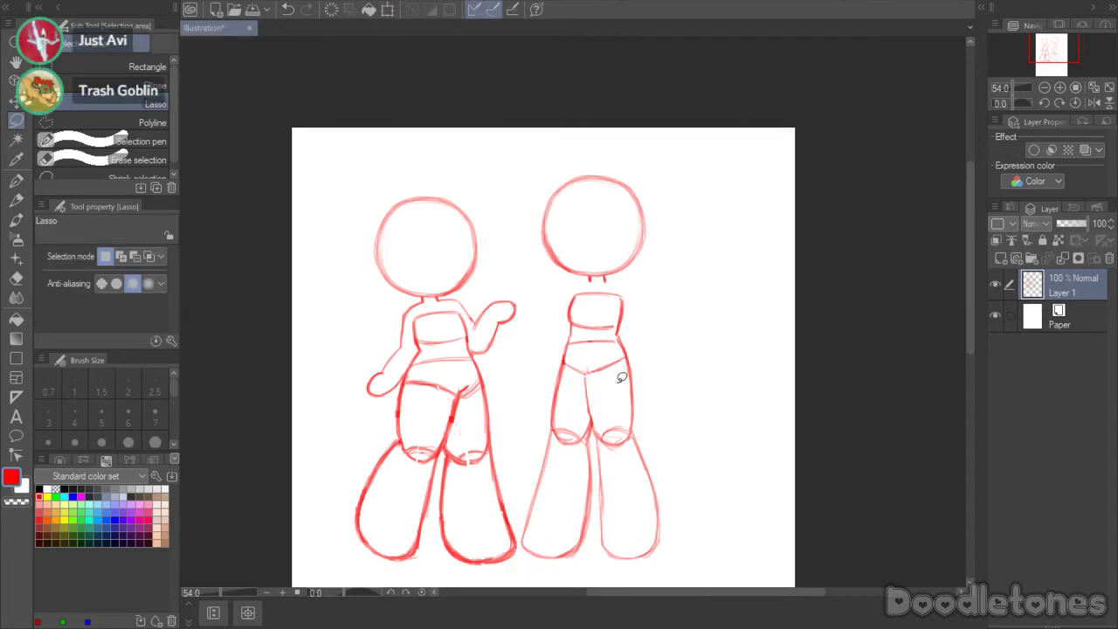
- Lasso the whole first figure, scale it down slightly and nudge it to the right, clear of the second figure's foot
{"action": "mouse_move", "coordinate": [512, 396]}
{"action": "left_mouse_down"}
{"action": "mouse_move", "coordinate": [507, 489]}
{"action": "mouse_move", "coordinate": [523, 543]}
{"action": "left_mouse_up"}
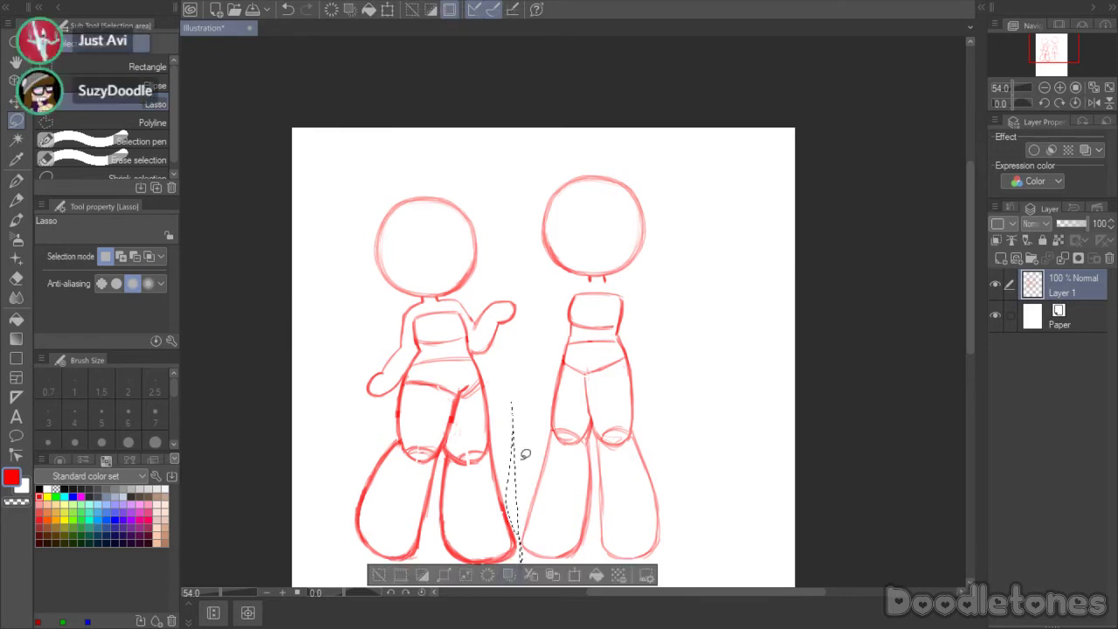
{"action": "key", "text": "ctrl+d"}
{"action": "mouse_move", "coordinate": [523, 366]}
{"action": "left_mouse_down"}
{"action": "mouse_move", "coordinate": [523, 553]}
{"action": "mouse_move", "coordinate": [480, 582]}
{"action": "mouse_move", "coordinate": [333, 539]}
{"action": "mouse_move", "coordinate": [326, 312]}
{"action": "mouse_move", "coordinate": [404, 149]}
{"action": "mouse_move", "coordinate": [527, 213]}
{"action": "mouse_move", "coordinate": [520, 374]}
{"action": "left_mouse_up"}
{"action": "left_click", "coordinate": [508, 577]}
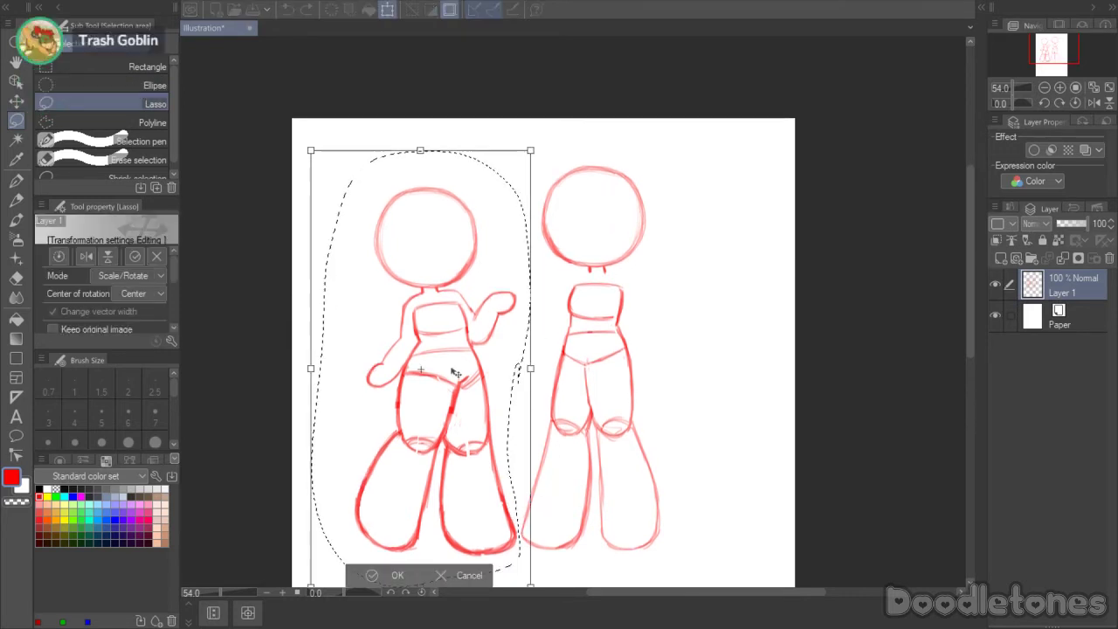
{"action": "left_click_drag", "start_coordinate": [424, 151], "coordinate": [423, 160]}
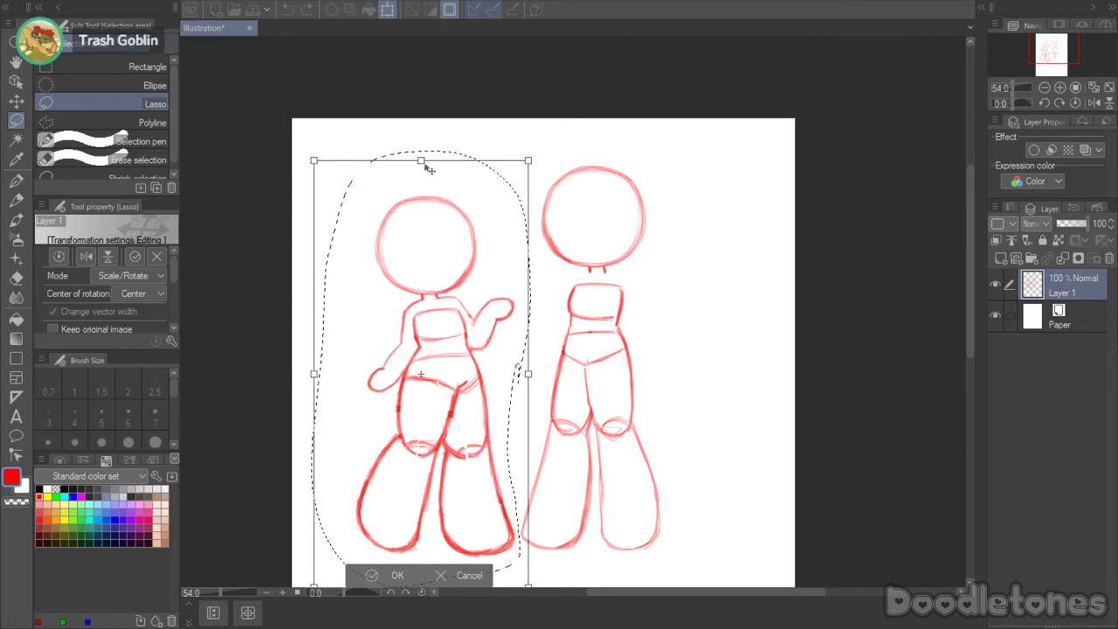
{"action": "left_click_drag", "start_coordinate": [472, 363], "coordinate": [478, 361]}
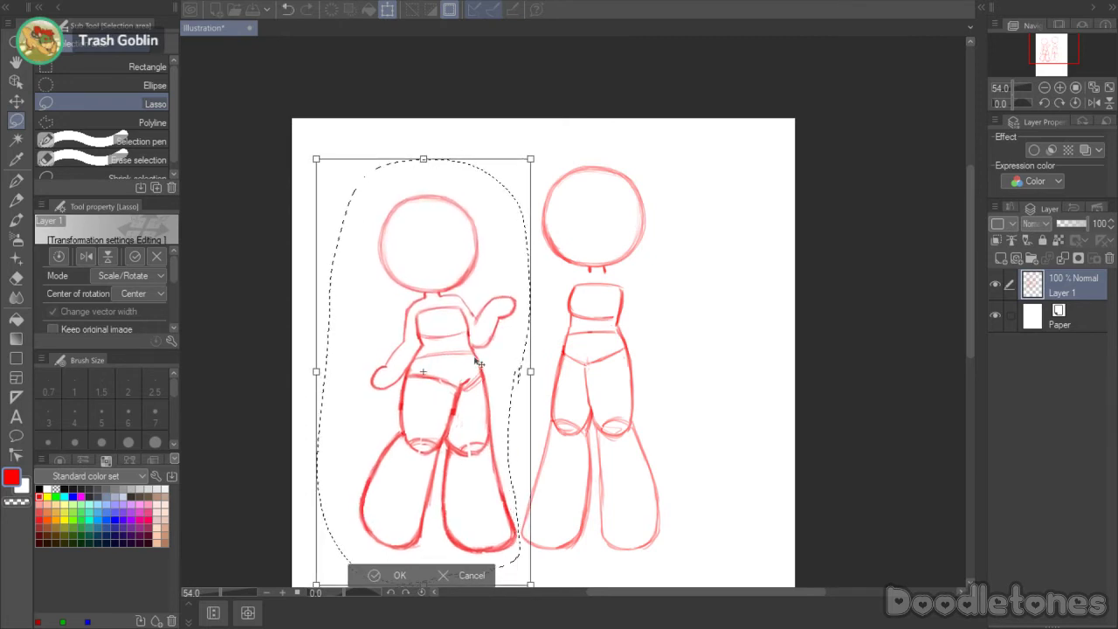
{"action": "key", "text": "Return"}
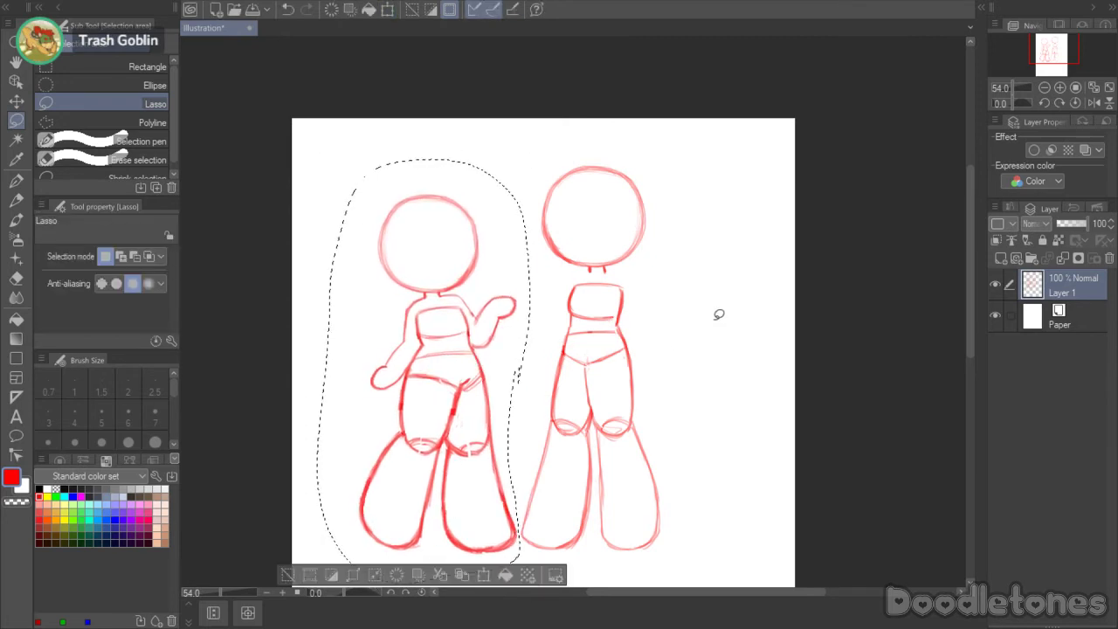
{"action": "key", "text": "ctrl+d"}
- Lasso the first figure's raised forearm and hand, rotate them slightly counterclockwise and shift them away from the chest
{"action": "scroll", "coordinate": [483, 283], "scroll_direction": "up", "scroll_amount": 5}
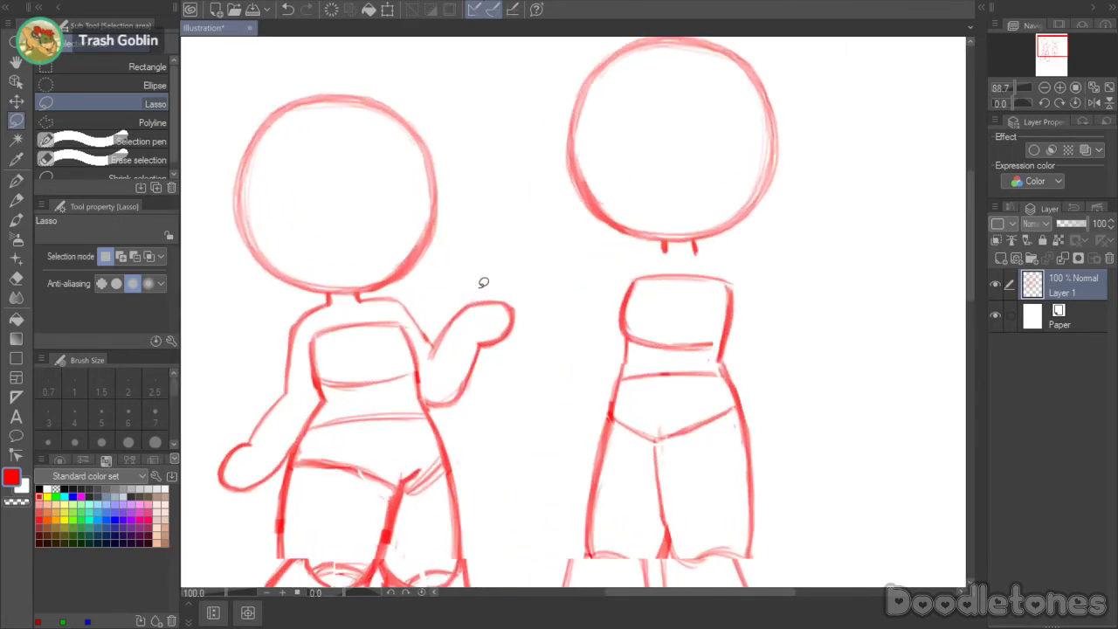
{"action": "mouse_move", "coordinate": [428, 397]}
{"action": "left_mouse_down"}
{"action": "mouse_move", "coordinate": [413, 334]}
{"action": "mouse_move", "coordinate": [397, 307]}
{"action": "left_mouse_up"}
{"action": "left_click_drag", "start_coordinate": [486, 257], "coordinate": [521, 272]}
{"action": "key", "text": "ctrl+t"}
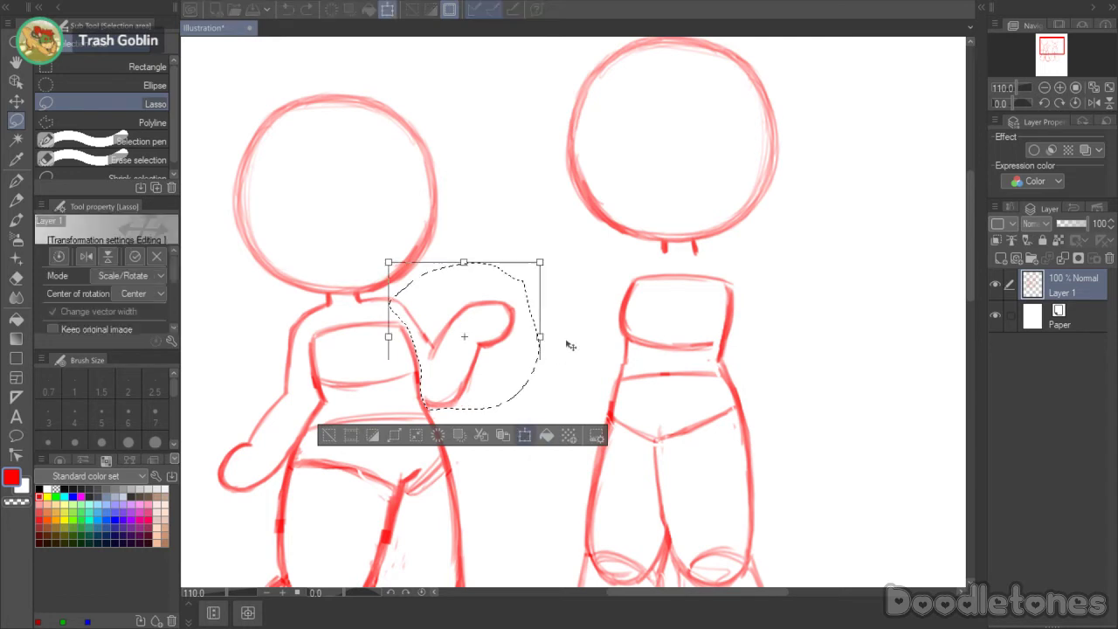
{"action": "left_click_drag", "start_coordinate": [568, 344], "coordinate": [569, 320]}
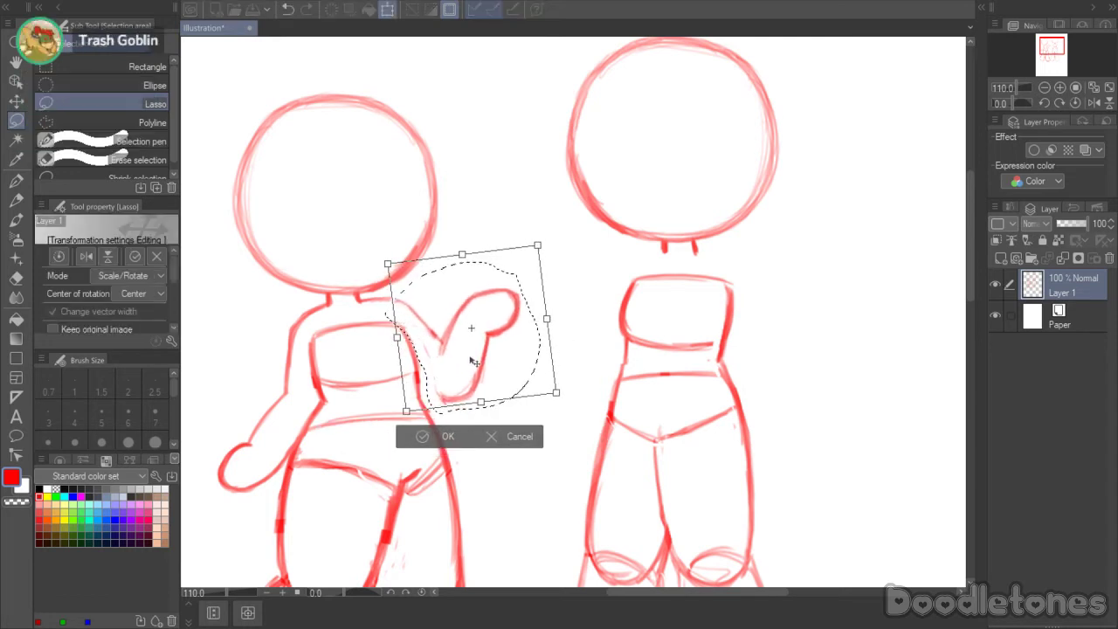
{"action": "left_click", "coordinate": [441, 445]}
- Lasso the raised forearm again, rotate it clockwise back toward the chest and reconnect its elbow lines with the Opaque watercolor brush
{"action": "mouse_move", "coordinate": [566, 290]}
{"action": "left_mouse_down"}
{"action": "mouse_move", "coordinate": [538, 387]}
{"action": "mouse_move", "coordinate": [437, 367]}
{"action": "left_mouse_up"}
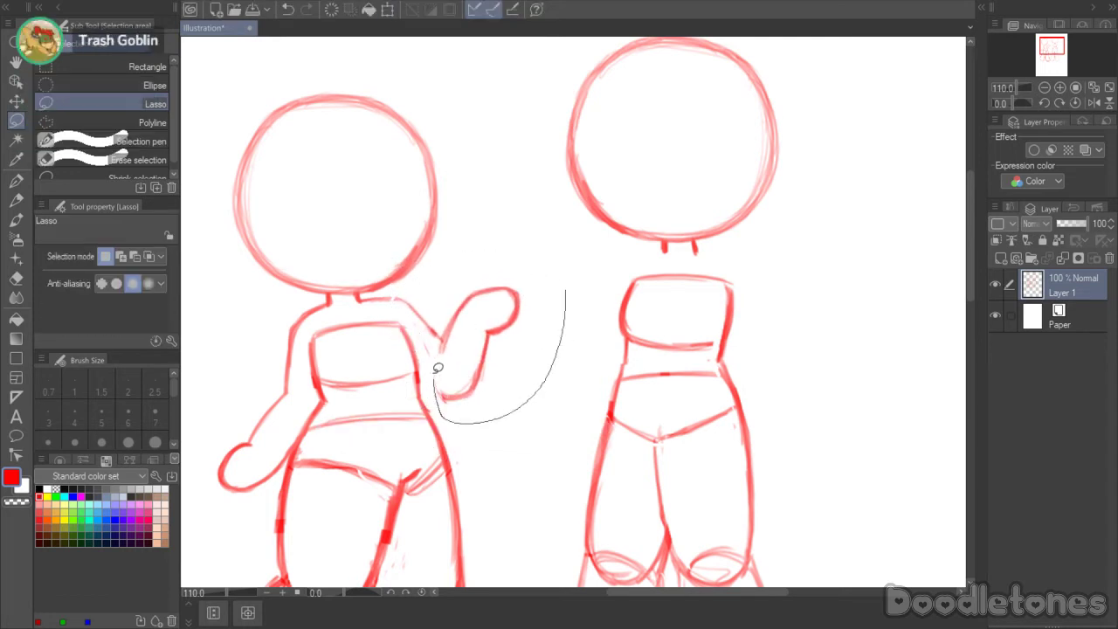
{"action": "mouse_move", "coordinate": [461, 293]}
{"action": "left_mouse_down"}
{"action": "mouse_move", "coordinate": [564, 330]}
{"action": "mouse_move", "coordinate": [590, 352]}
{"action": "left_mouse_up"}
{"action": "left_click", "coordinate": [561, 447]}
{"action": "mouse_move", "coordinate": [508, 319]}
{"action": "left_mouse_down"}
{"action": "mouse_move", "coordinate": [517, 325]}
{"action": "mouse_move", "coordinate": [507, 327]}
{"action": "left_mouse_up"}
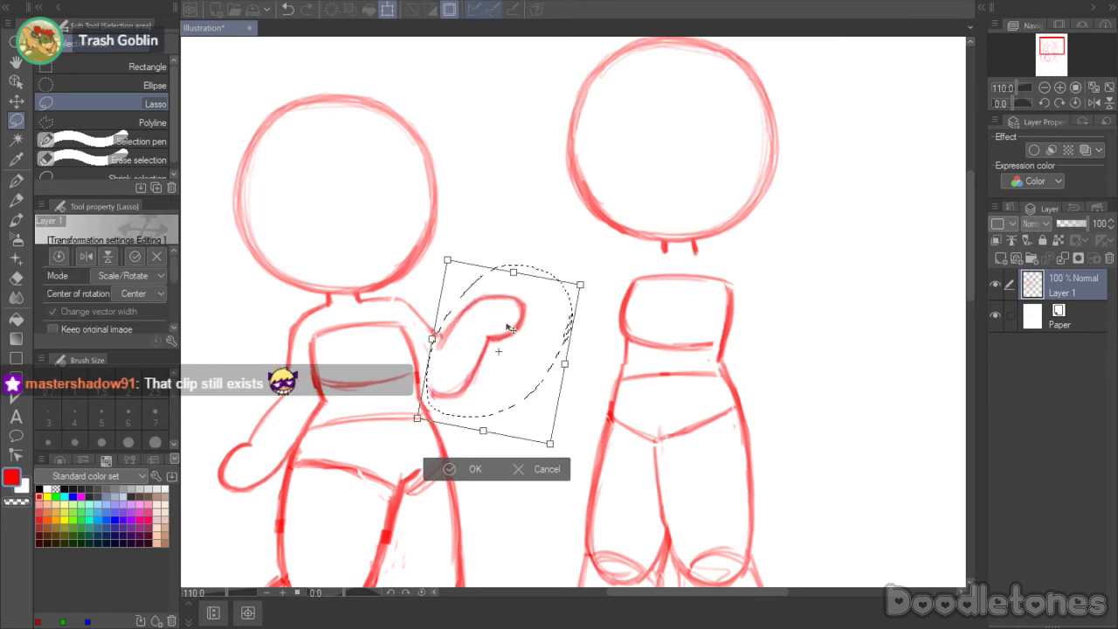
{"action": "left_click", "coordinate": [445, 469]}
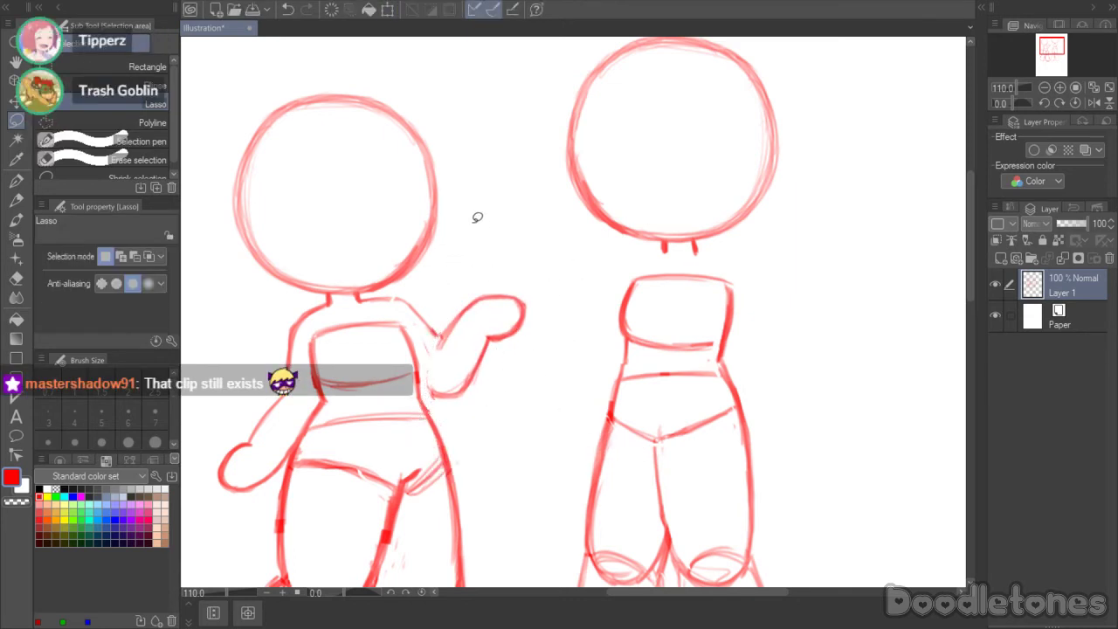
{"action": "left_click", "coordinate": [25, 219]}
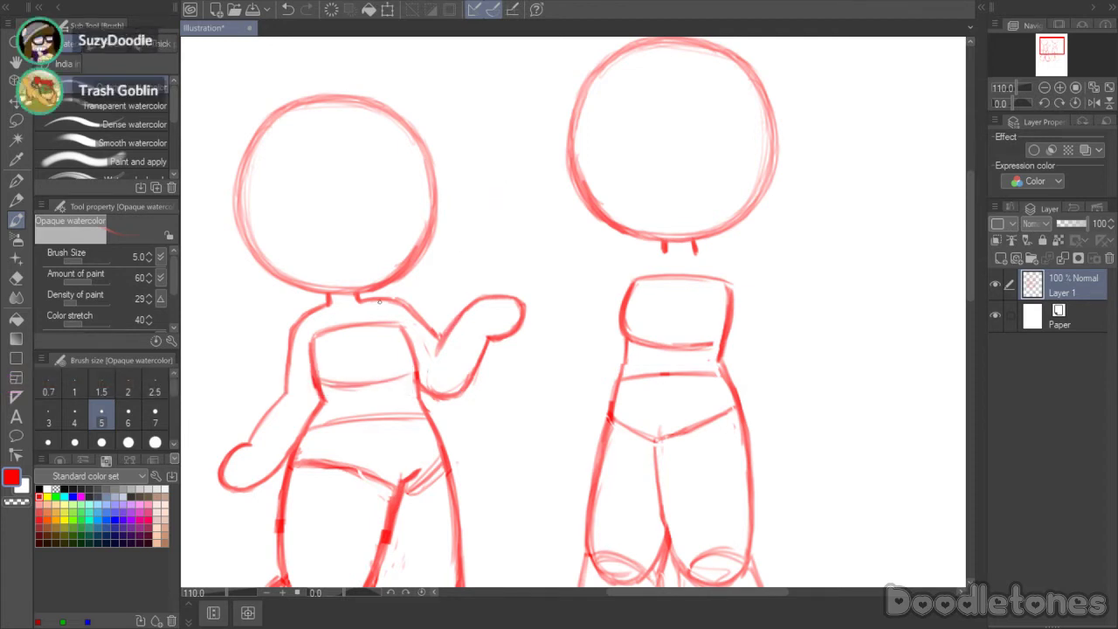
- Lasso the first figure's head and neck, nudge them slightly right and down, deselect and return to the Opaque watercolor brush
{"action": "left_click", "coordinate": [17, 122]}
{"action": "mouse_move", "coordinate": [332, 315]}
{"action": "left_mouse_down"}
{"action": "mouse_move", "coordinate": [219, 224]}
{"action": "mouse_move", "coordinate": [306, 68]}
{"action": "mouse_move", "coordinate": [457, 135]}
{"action": "mouse_move", "coordinate": [437, 266]}
{"action": "mouse_move", "coordinate": [385, 314]}
{"action": "left_mouse_up"}
{"action": "left_click", "coordinate": [394, 345]}
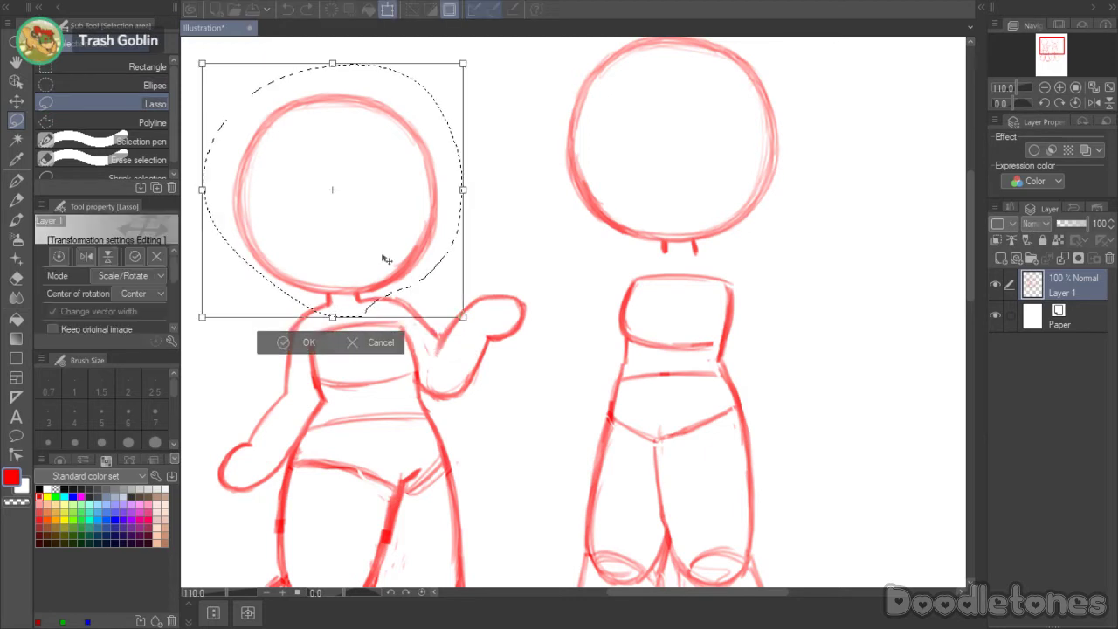
{"action": "left_click_drag", "start_coordinate": [387, 256], "coordinate": [385, 255]}
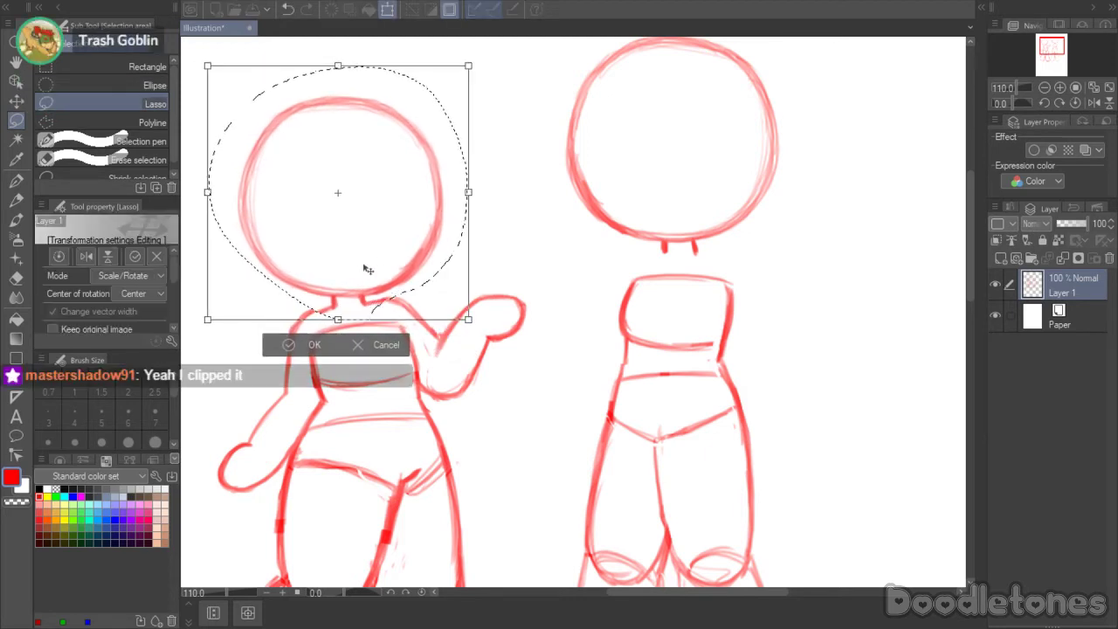
{"action": "left_click", "coordinate": [289, 345]}
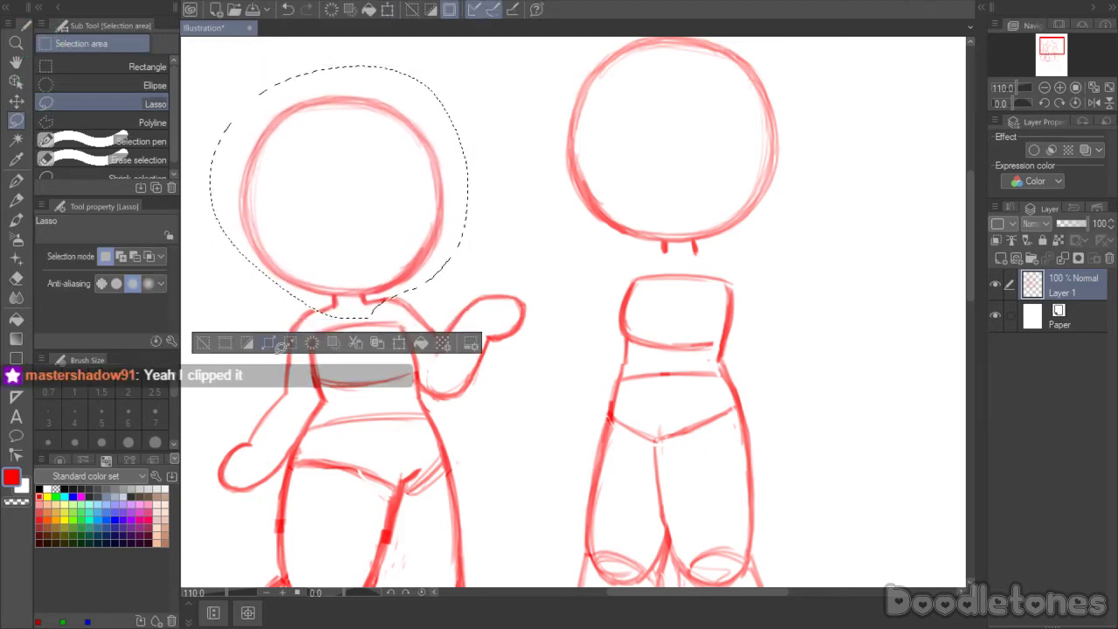
{"action": "left_click", "coordinate": [251, 299]}
{"action": "left_click", "coordinate": [16, 220]}
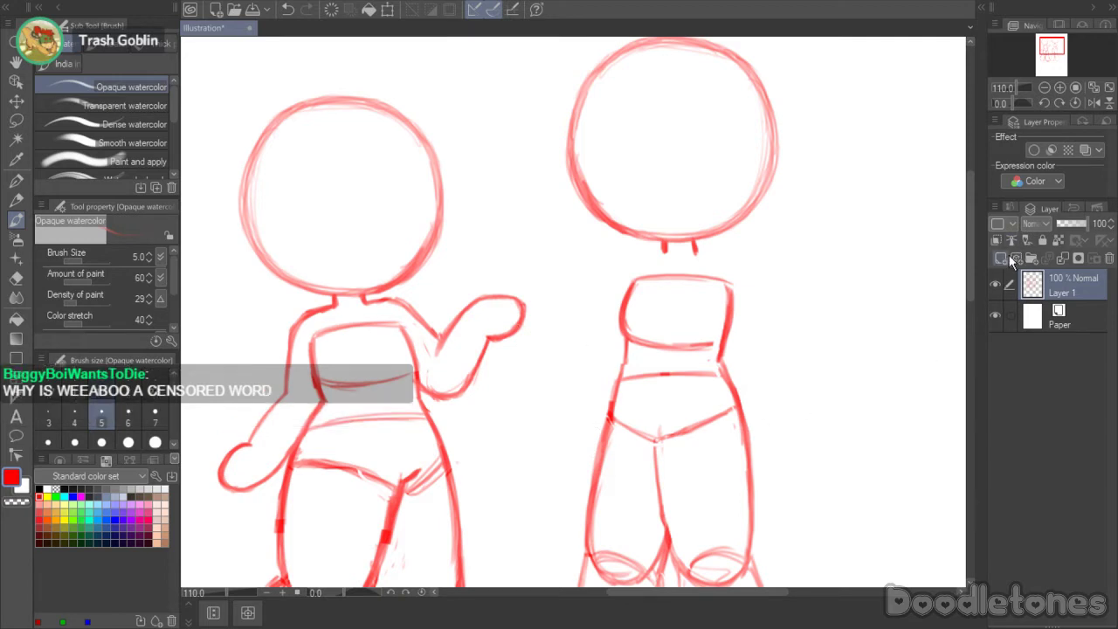
- Lasso the whole second figure and move it to the right to widen the gap between the two figures
{"action": "scroll", "coordinate": [850, 317], "scroll_direction": "down", "scroll_amount": 3}
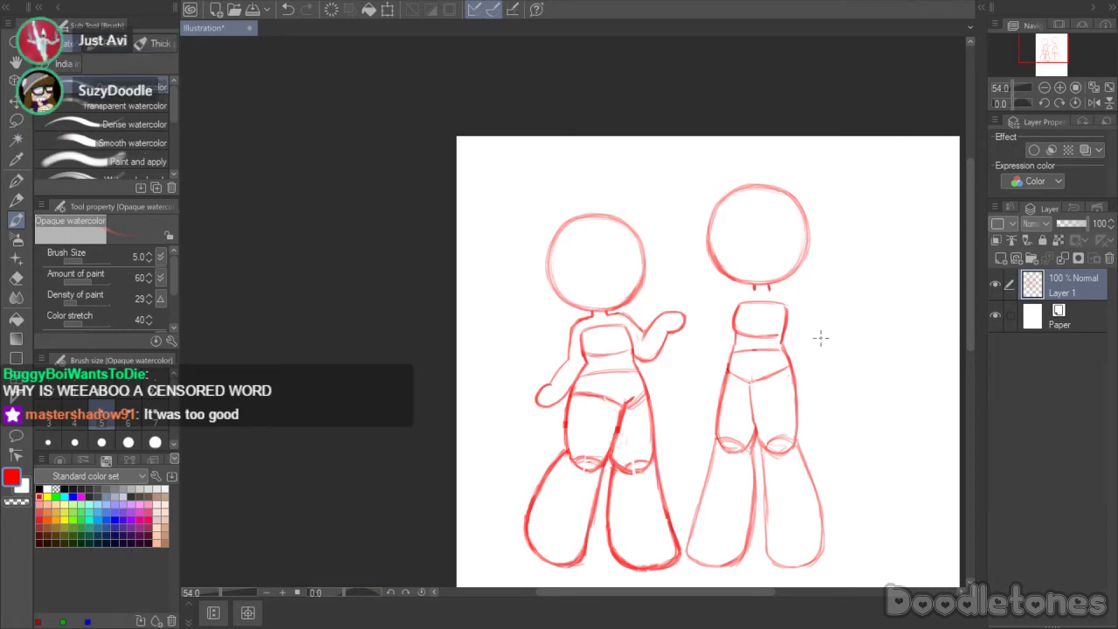
{"action": "key", "text": "m"}
{"action": "scroll", "coordinate": [733, 602], "scroll_direction": "right", "scroll_amount": 3}
{"action": "mouse_move", "coordinate": [732, 413]}
{"action": "left_mouse_down"}
{"action": "mouse_move", "coordinate": [737, 512]}
{"action": "mouse_move", "coordinate": [696, 566]}
{"action": "mouse_move", "coordinate": [625, 582]}
{"action": "mouse_move", "coordinate": [557, 547]}
{"action": "left_mouse_up"}
{"action": "mouse_move", "coordinate": [556, 492]}
{"action": "left_mouse_down"}
{"action": "mouse_move", "coordinate": [576, 262]}
{"action": "mouse_move", "coordinate": [731, 307]}
{"action": "mouse_move", "coordinate": [732, 402]}
{"action": "left_mouse_up"}
{"action": "key", "text": "ctrl+t"}
{"action": "left_click_drag", "start_coordinate": [670, 352], "coordinate": [707, 353]}
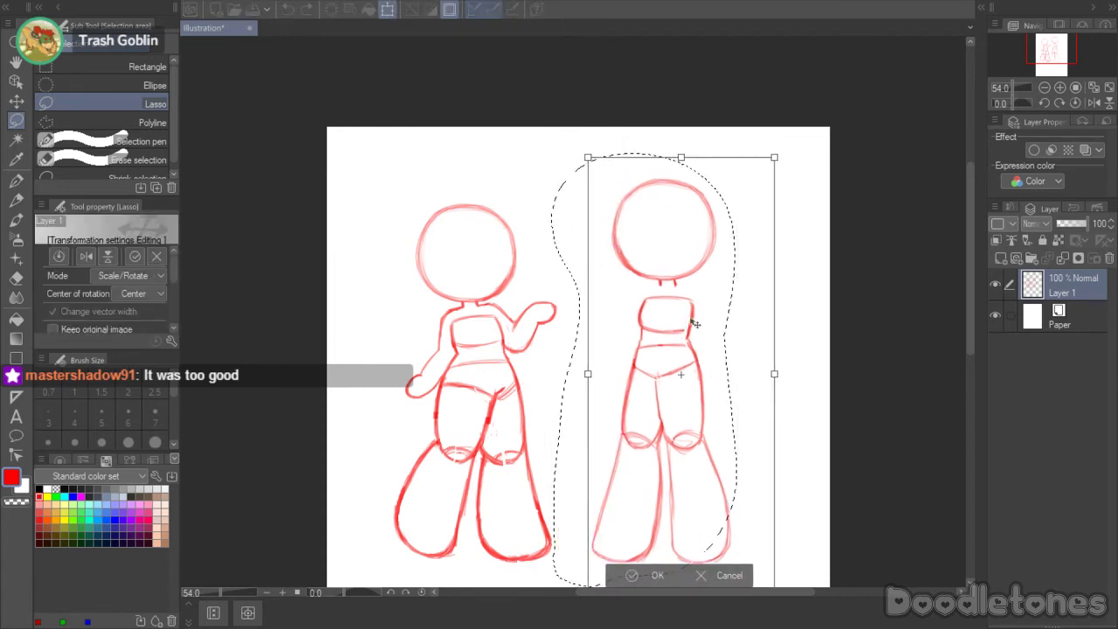
{"action": "key", "text": "Return"}
{"action": "key", "text": "ctrl+d"}
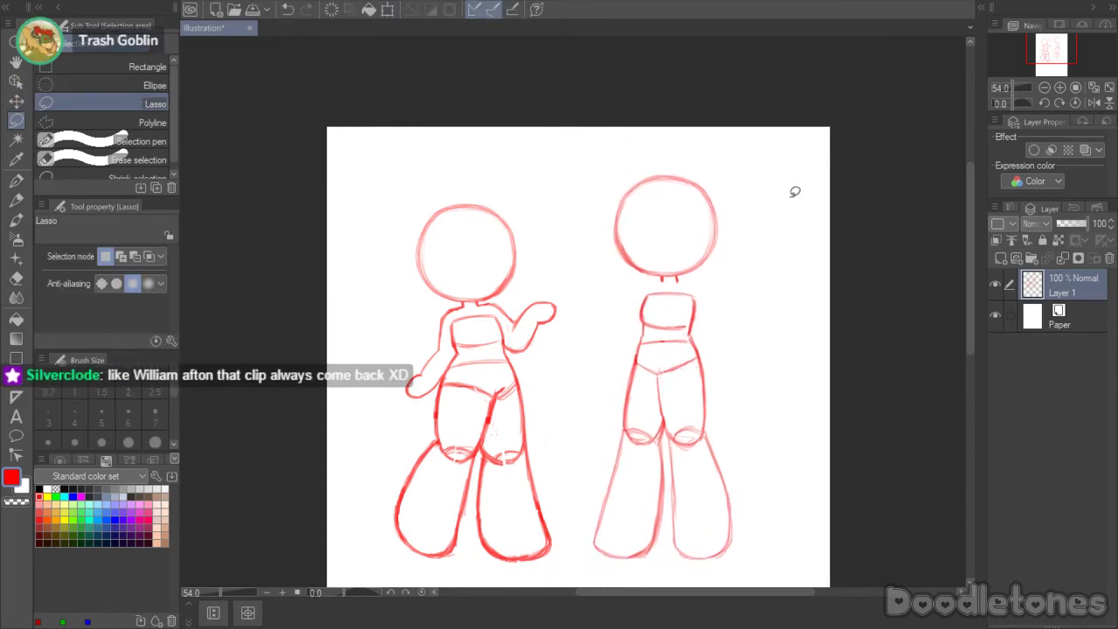
- Lasso the second figure's head and neck and move them slightly down and left toward the chest
{"action": "mouse_move", "coordinate": [661, 280]}
{"action": "left_mouse_down"}
{"action": "mouse_move", "coordinate": [679, 145]}
{"action": "mouse_move", "coordinate": [744, 231]}
{"action": "mouse_move", "coordinate": [702, 243]}
{"action": "left_mouse_up"}
{"action": "key", "text": "ctrl+t"}
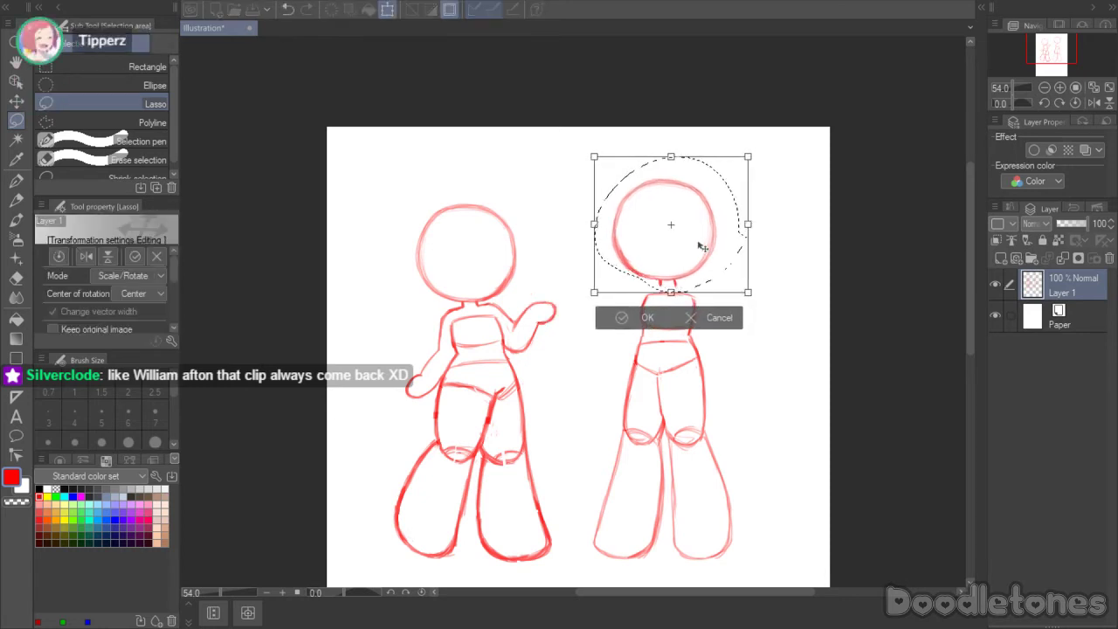
{"action": "left_click", "coordinate": [621, 322]}
- Sketch the second figure's left-hand arm with the Opaque watercolor brush, from the neck through a bent elbow to a rounded hand at the waist
{"action": "scroll", "coordinate": [717, 334], "scroll_direction": "up", "scroll_amount": 2}
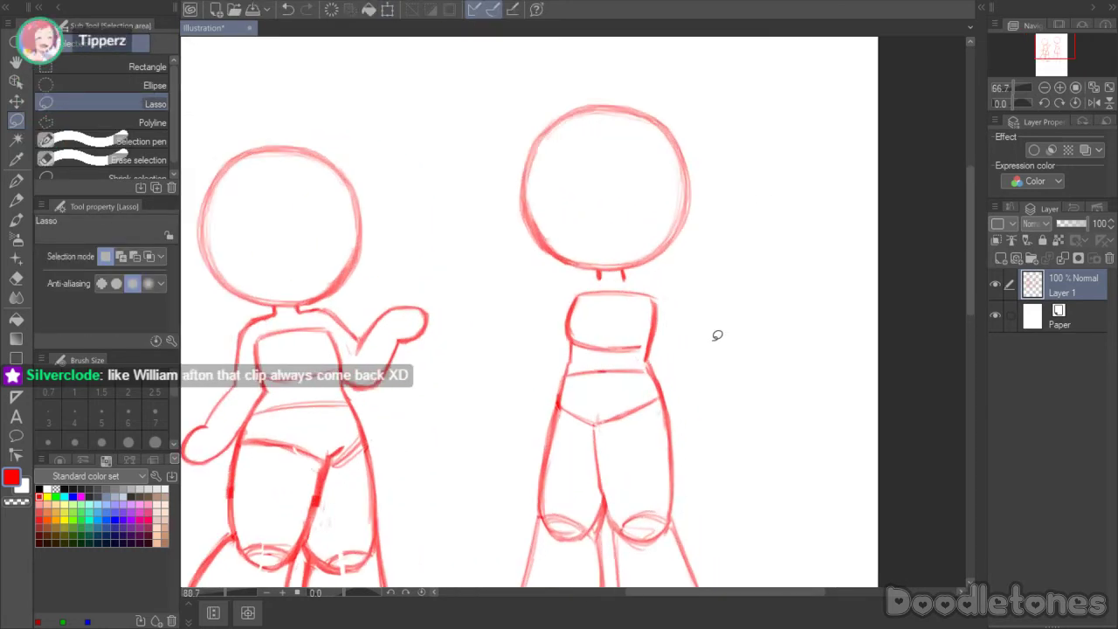
{"action": "scroll", "coordinate": [717, 335], "scroll_direction": "up", "scroll_amount": 2}
{"action": "left_click", "coordinate": [15, 220]}
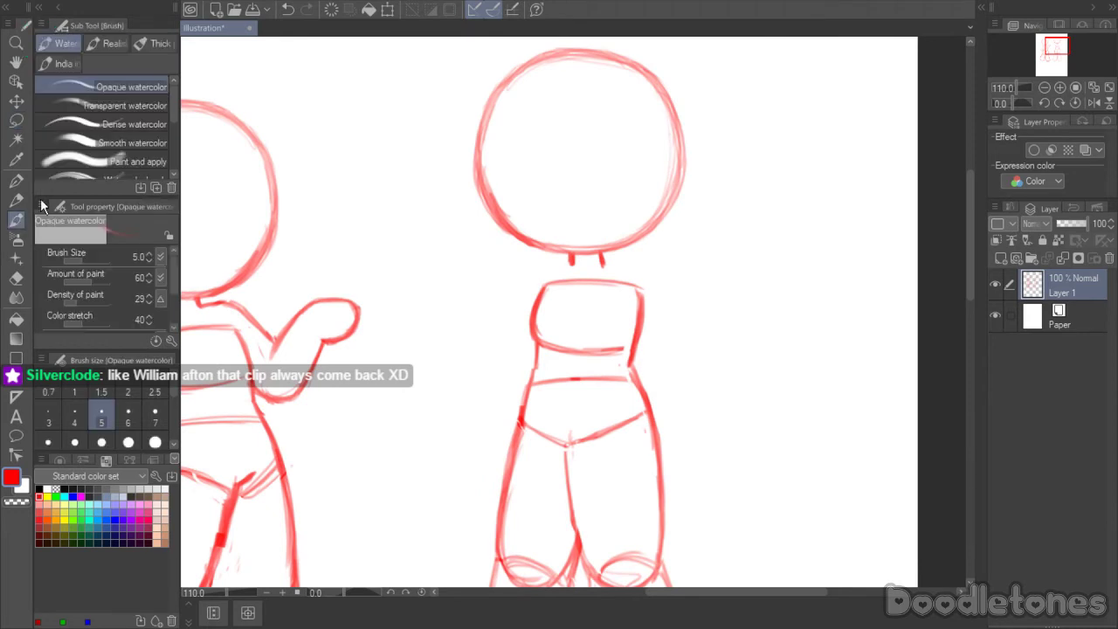
{"action": "mouse_move", "coordinate": [565, 263]}
{"action": "left_mouse_down"}
{"action": "mouse_move", "coordinate": [533, 287]}
{"action": "mouse_move", "coordinate": [534, 272]}
{"action": "mouse_move", "coordinate": [524, 316]}
{"action": "mouse_move", "coordinate": [525, 287]}
{"action": "mouse_move", "coordinate": [489, 352]}
{"action": "mouse_move", "coordinate": [502, 335]}
{"action": "mouse_move", "coordinate": [405, 401]}
{"action": "left_mouse_up"}
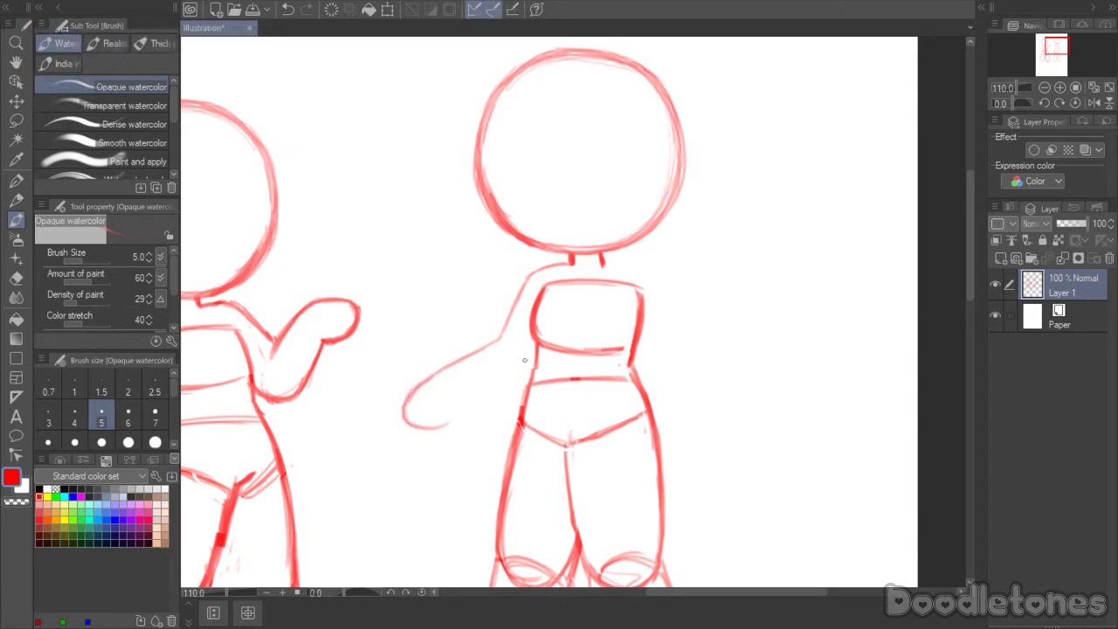
{"action": "left_click_drag", "start_coordinate": [450, 423], "coordinate": [500, 400]}
{"action": "mouse_move", "coordinate": [445, 426]}
{"action": "left_mouse_down"}
{"action": "mouse_move", "coordinate": [400, 411]}
{"action": "mouse_move", "coordinate": [412, 389]}
{"action": "left_mouse_up"}
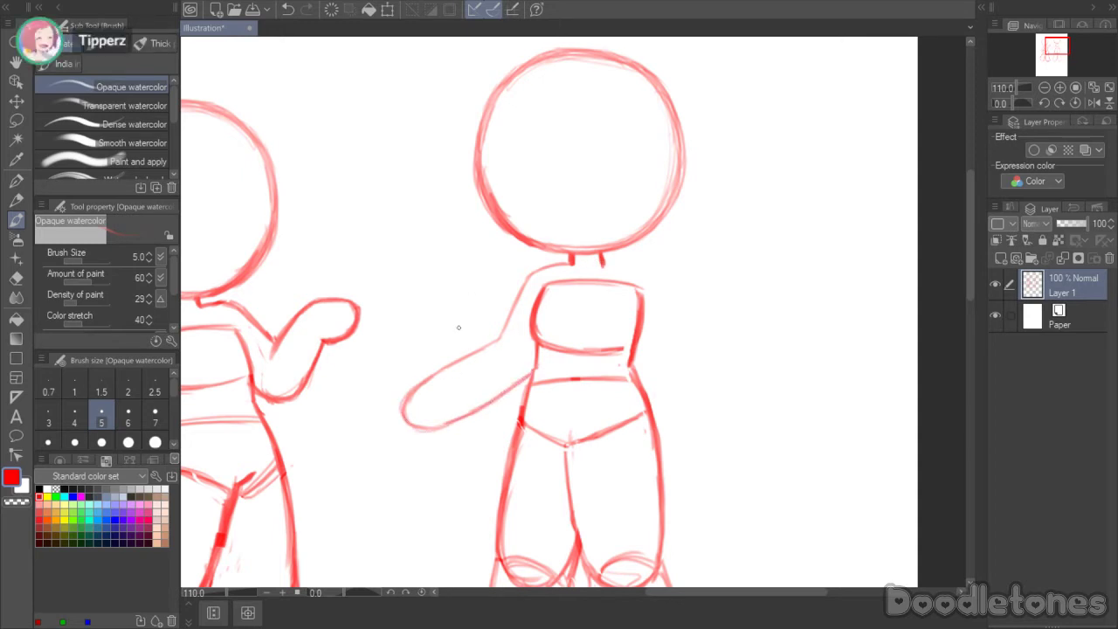
- Start the second figure's right-hand shoulder line, redraw the chest's right-hand edge further inward and remove the old edge with the Hard eraser
{"action": "left_click_drag", "start_coordinate": [424, 382], "coordinate": [450, 368]}
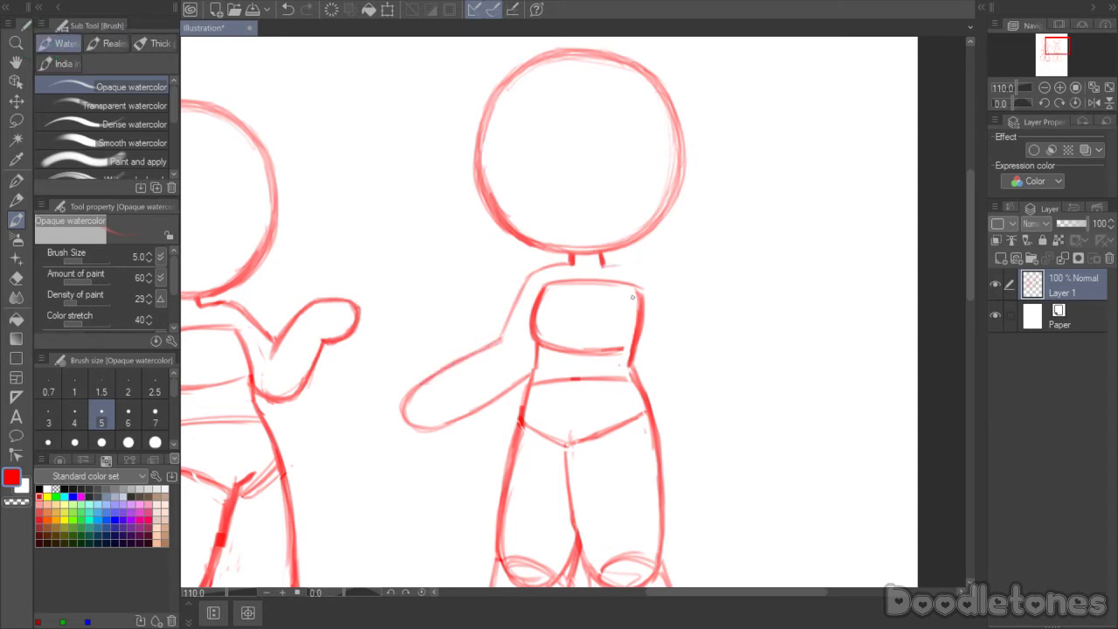
{"action": "left_click_drag", "start_coordinate": [635, 292], "coordinate": [624, 360]}
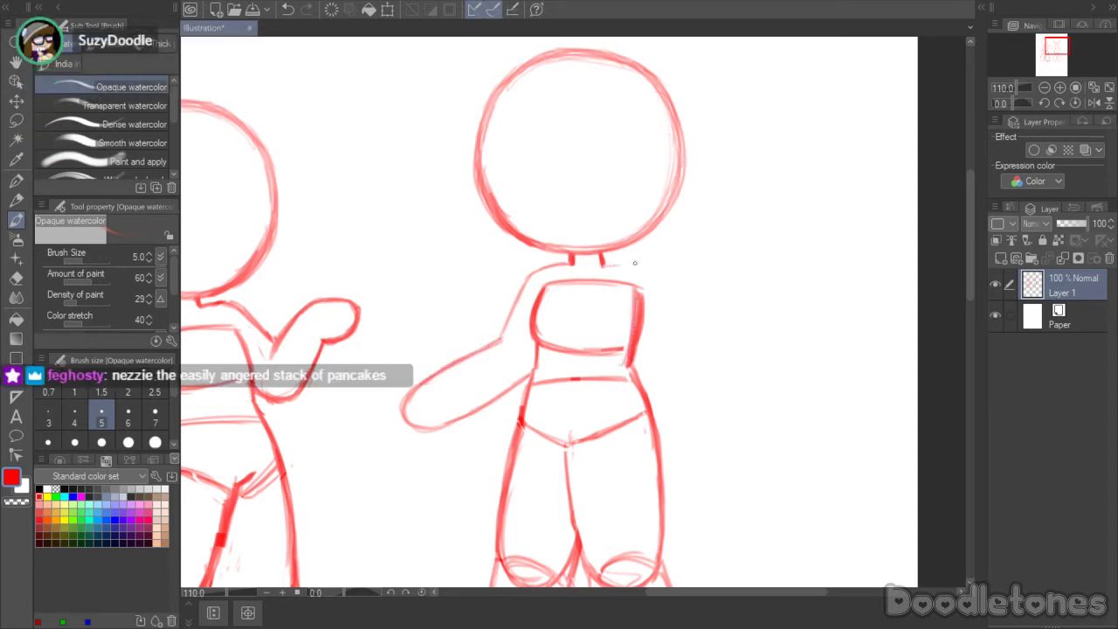
{"action": "left_click", "coordinate": [25, 279]}
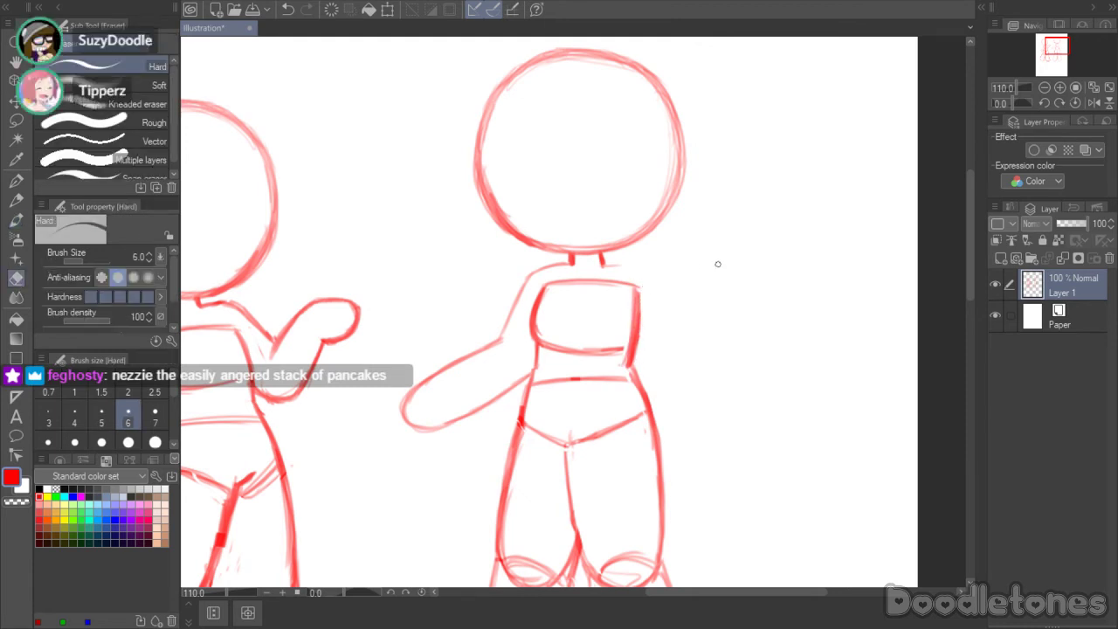
- Sketch the outer and inner lines of the second figure's right-hand arm with the Opaque watercolor brush, sloping down and away from the body
{"action": "key", "text": "b"}
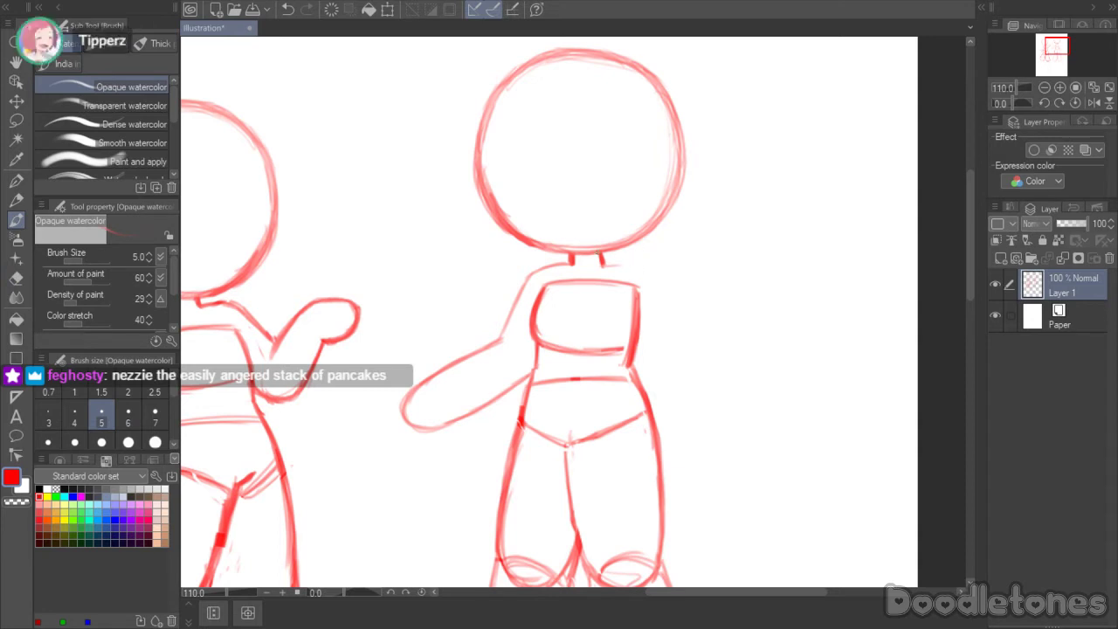
{"action": "mouse_move", "coordinate": [603, 264]}
{"action": "left_mouse_down"}
{"action": "mouse_move", "coordinate": [651, 276]}
{"action": "mouse_move", "coordinate": [690, 356]}
{"action": "left_mouse_up"}
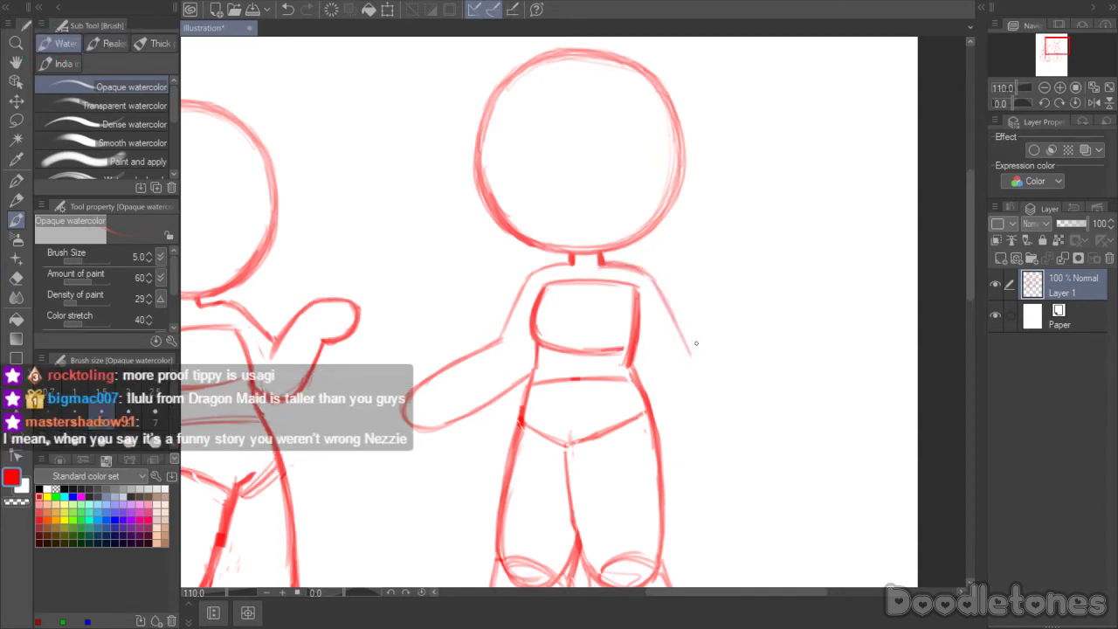
{"action": "scroll", "coordinate": [969, 242], "scroll_direction": "down", "scroll_amount": 1}
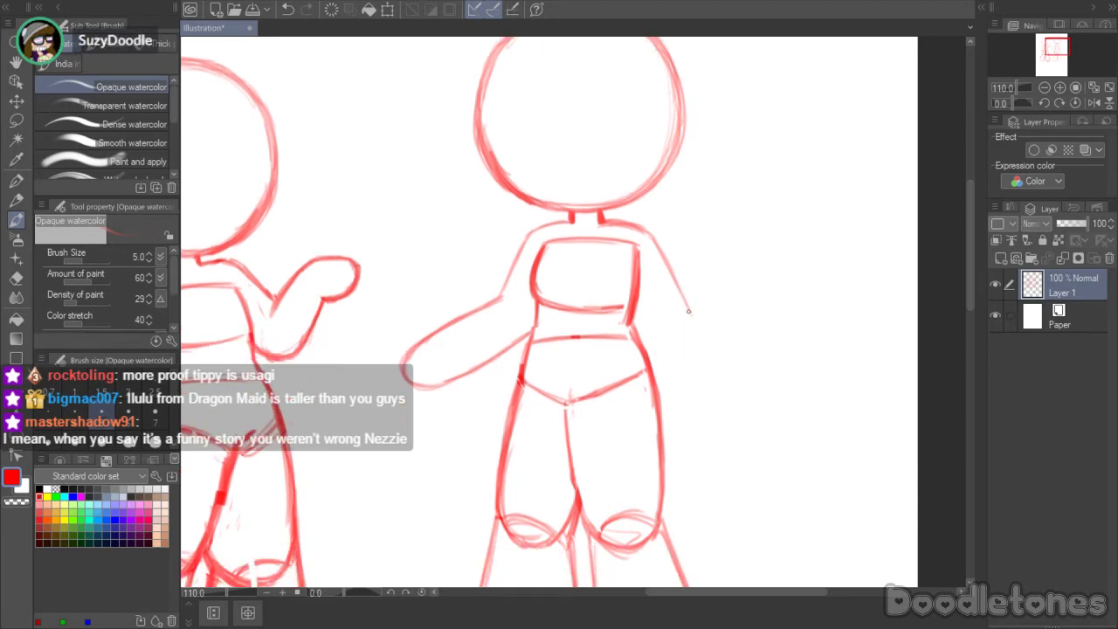
{"action": "left_click_drag", "start_coordinate": [688, 307], "coordinate": [747, 388]}
{"action": "left_click_drag", "start_coordinate": [643, 334], "coordinate": [653, 350]}
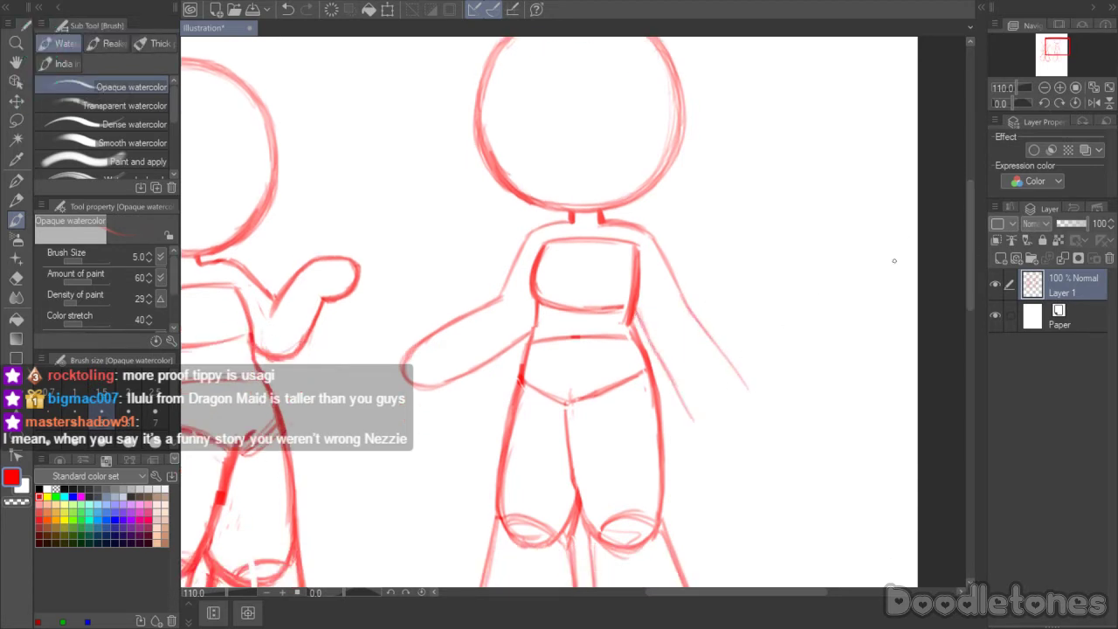
- Sketch a hand with pointed fingers at the end of the right-hand arm, and clean up the outer forearm line with the Hard eraser
{"action": "scroll", "coordinate": [971, 281], "scroll_direction": "down", "scroll_amount": 2}
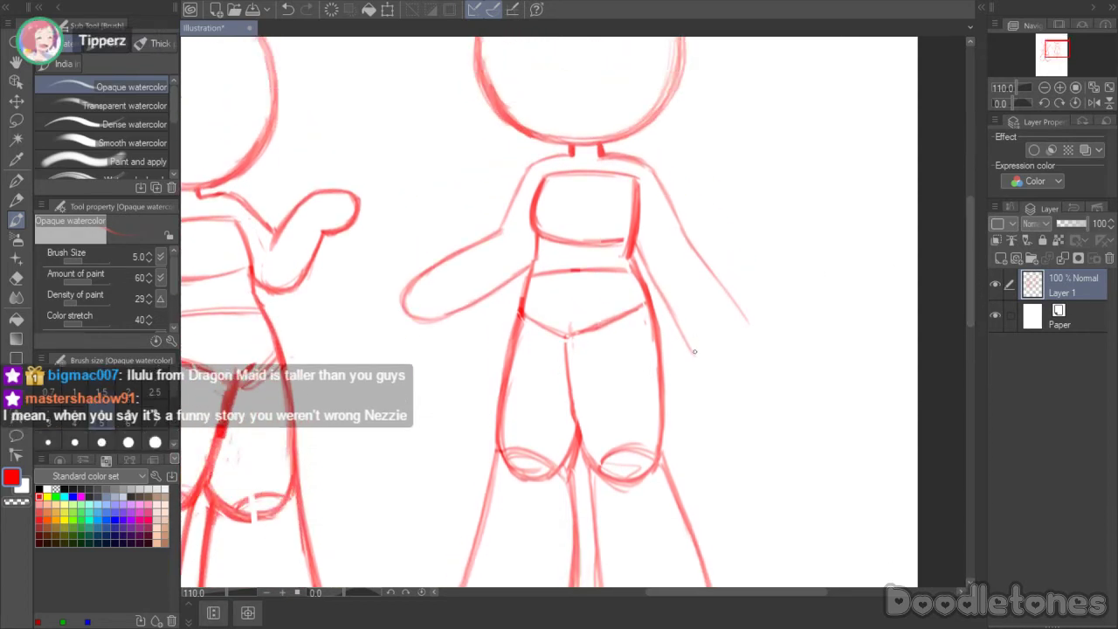
{"action": "left_click_drag", "start_coordinate": [687, 337], "coordinate": [712, 359]}
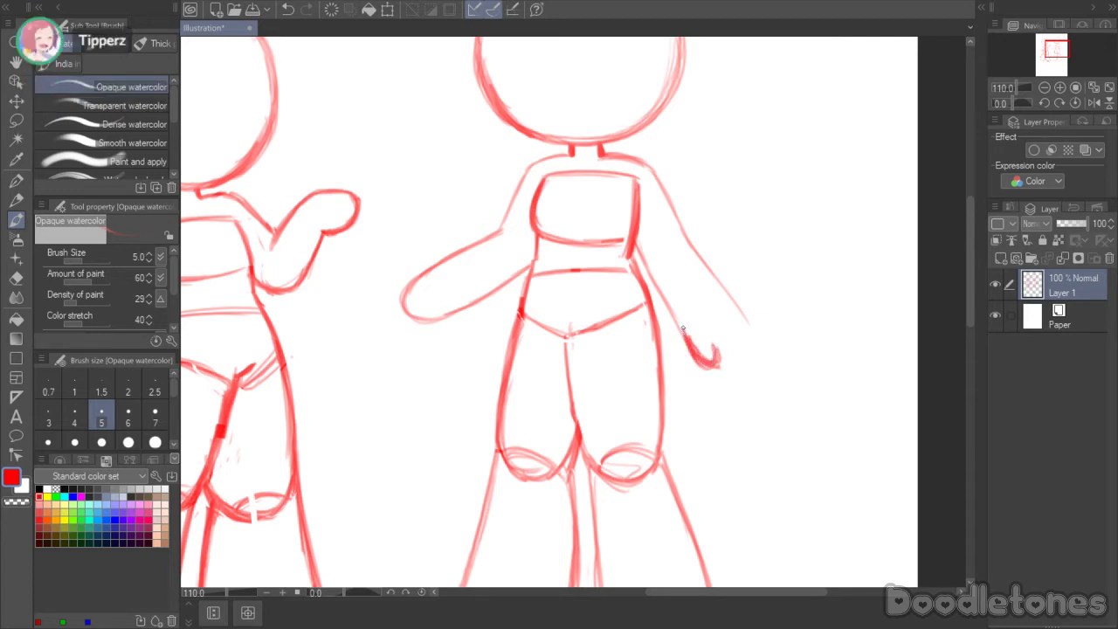
{"action": "mouse_move", "coordinate": [669, 310]}
{"action": "left_mouse_down"}
{"action": "mouse_move", "coordinate": [741, 377]}
{"action": "mouse_move", "coordinate": [743, 355]}
{"action": "left_mouse_up"}
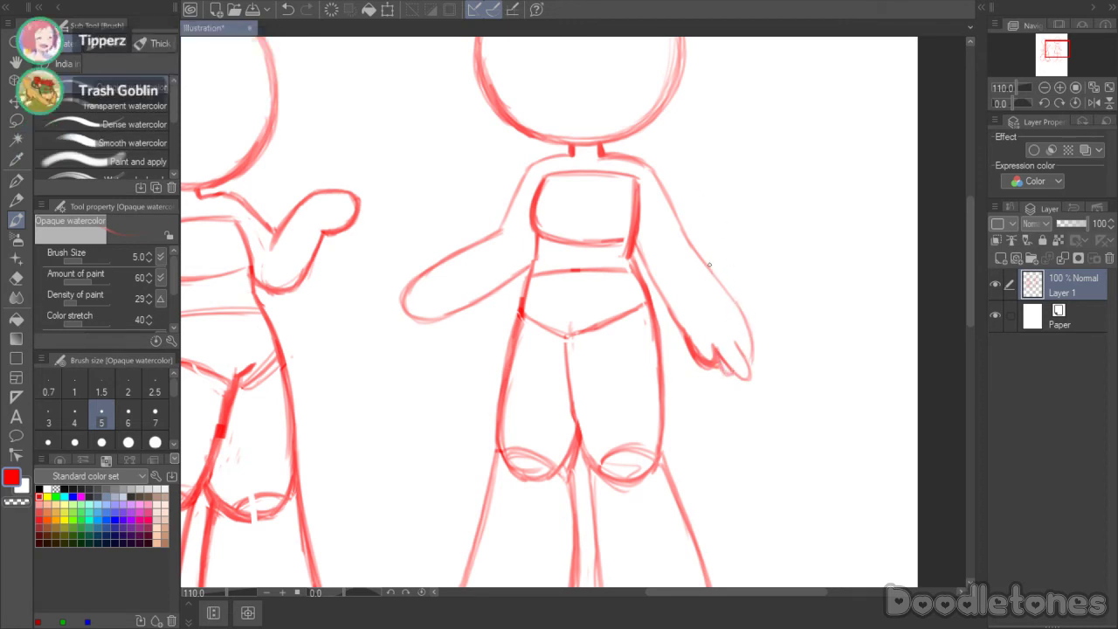
{"action": "mouse_move", "coordinate": [696, 254]}
{"action": "left_mouse_down"}
{"action": "mouse_move", "coordinate": [753, 338]}
{"action": "mouse_move", "coordinate": [735, 311]}
{"action": "mouse_move", "coordinate": [747, 358]}
{"action": "mouse_move", "coordinate": [737, 312]}
{"action": "left_mouse_up"}
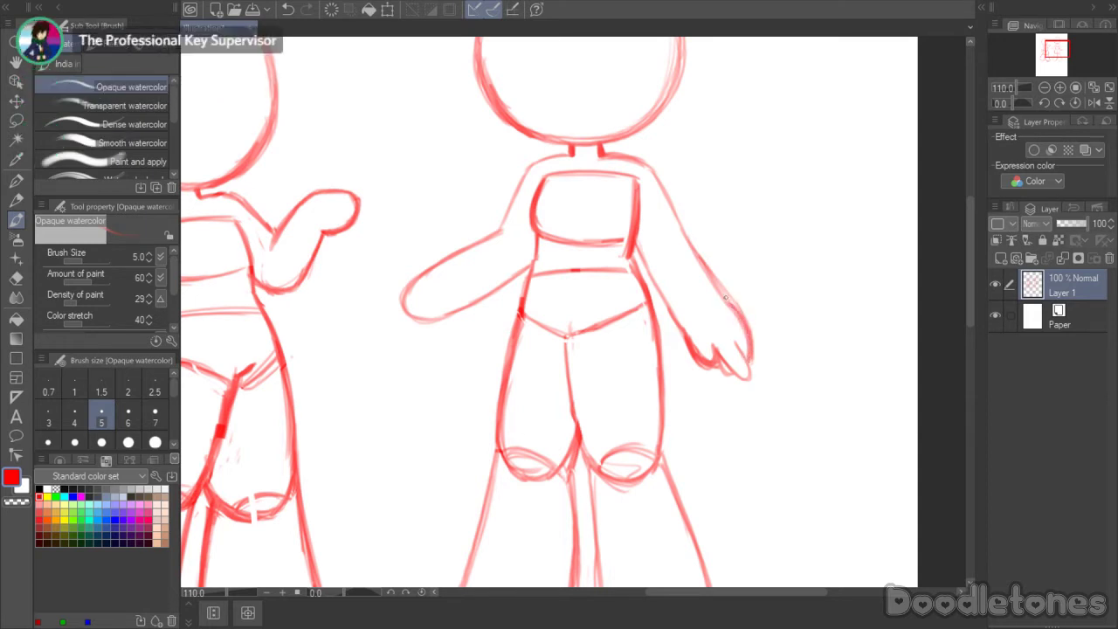
{"action": "left_click", "coordinate": [15, 277]}
{"action": "left_click_drag", "start_coordinate": [695, 244], "coordinate": [738, 305]}
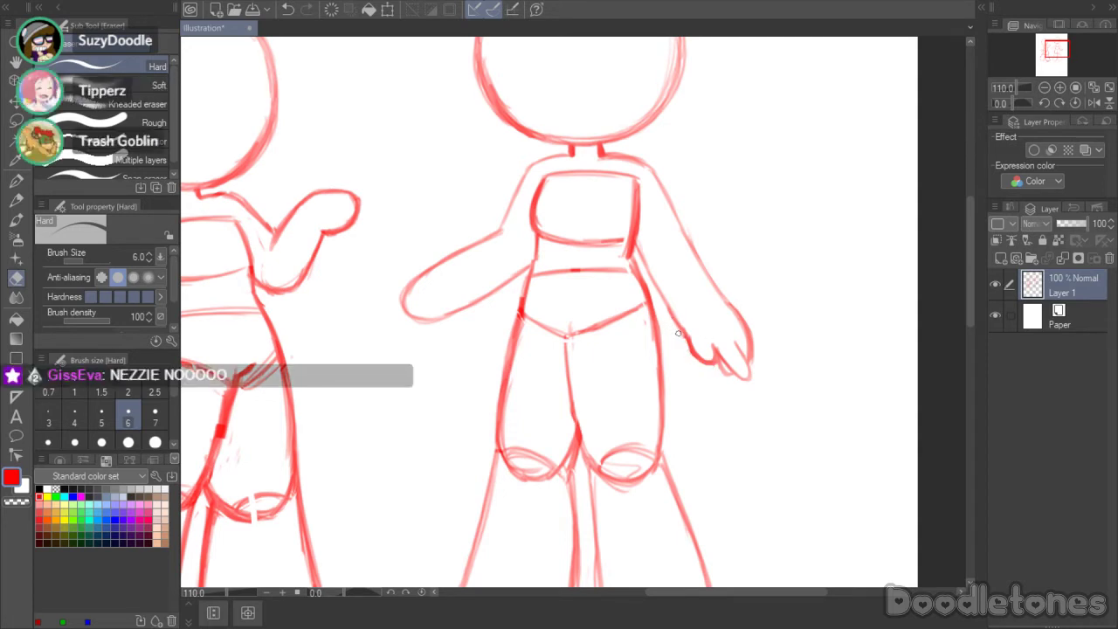
- Lasso the second figure's right-hand hand and transform it so it sits slightly higher and tilts outward from the wrist
{"action": "key", "text": "m"}
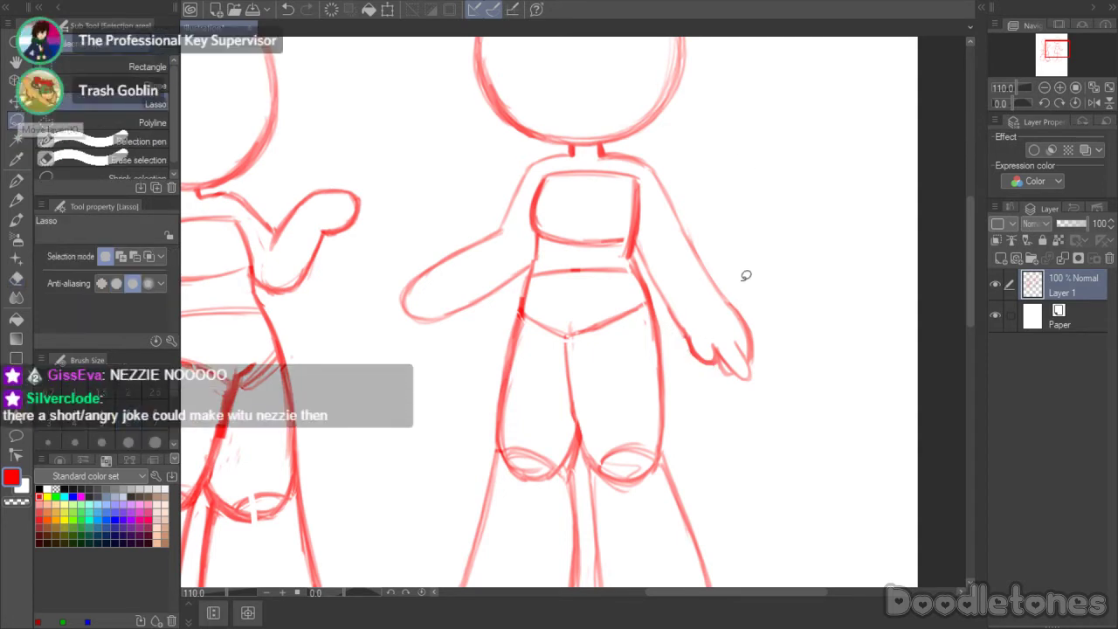
{"action": "mouse_move", "coordinate": [761, 301]}
{"action": "left_mouse_down"}
{"action": "mouse_move", "coordinate": [763, 378]}
{"action": "mouse_move", "coordinate": [689, 344]}
{"action": "left_mouse_up"}
{"action": "left_click_drag", "start_coordinate": [724, 293], "coordinate": [757, 296]}
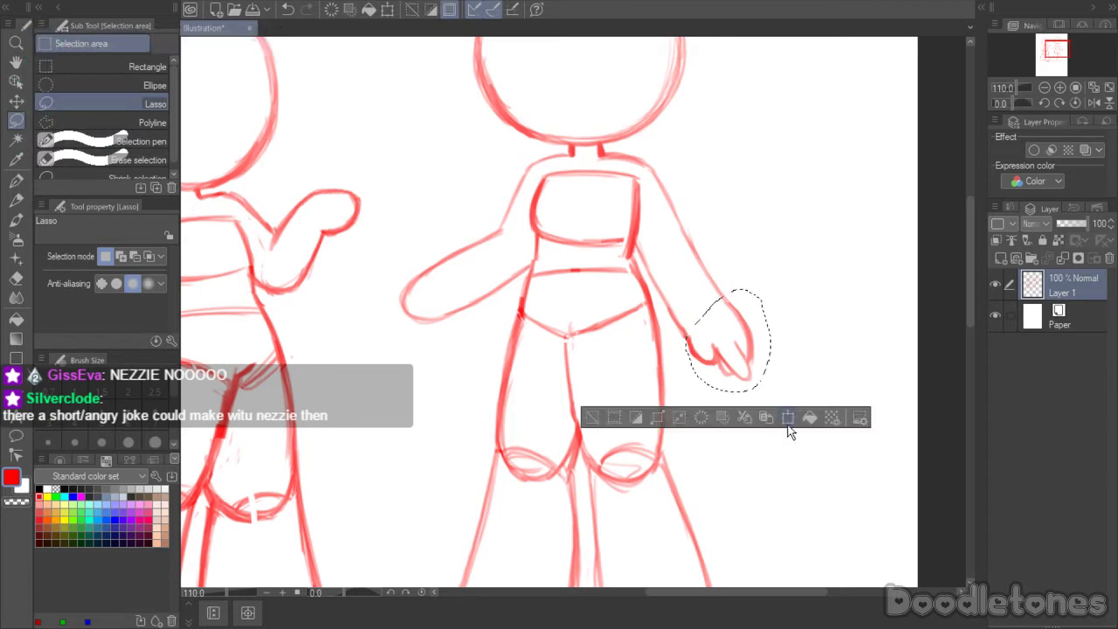
{"action": "left_click", "coordinate": [789, 421]}
{"action": "mouse_move", "coordinate": [801, 347]}
{"action": "left_mouse_down"}
{"action": "mouse_move", "coordinate": [801, 337]}
{"action": "mouse_move", "coordinate": [744, 339]}
{"action": "left_mouse_up"}
{"action": "left_click", "coordinate": [710, 419]}
{"action": "key", "text": "ctrl+d"}
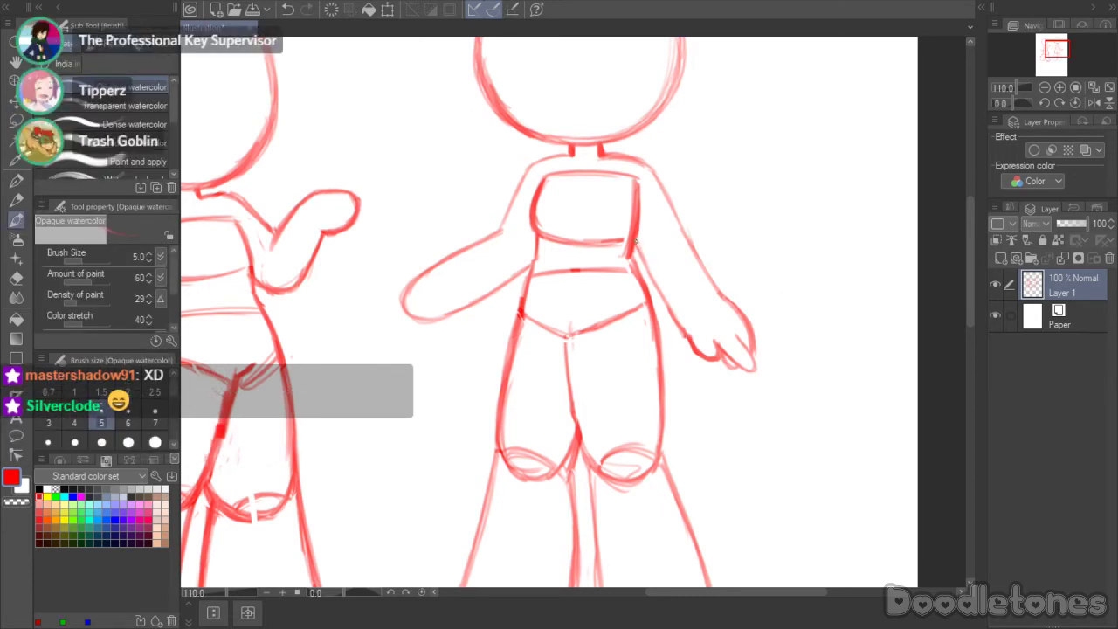
- Darken the right-hand arm's inner line, redraw the fingertips and erase the stray lines between the fingers
{"action": "left_click_drag", "start_coordinate": [636, 243], "coordinate": [688, 334]}
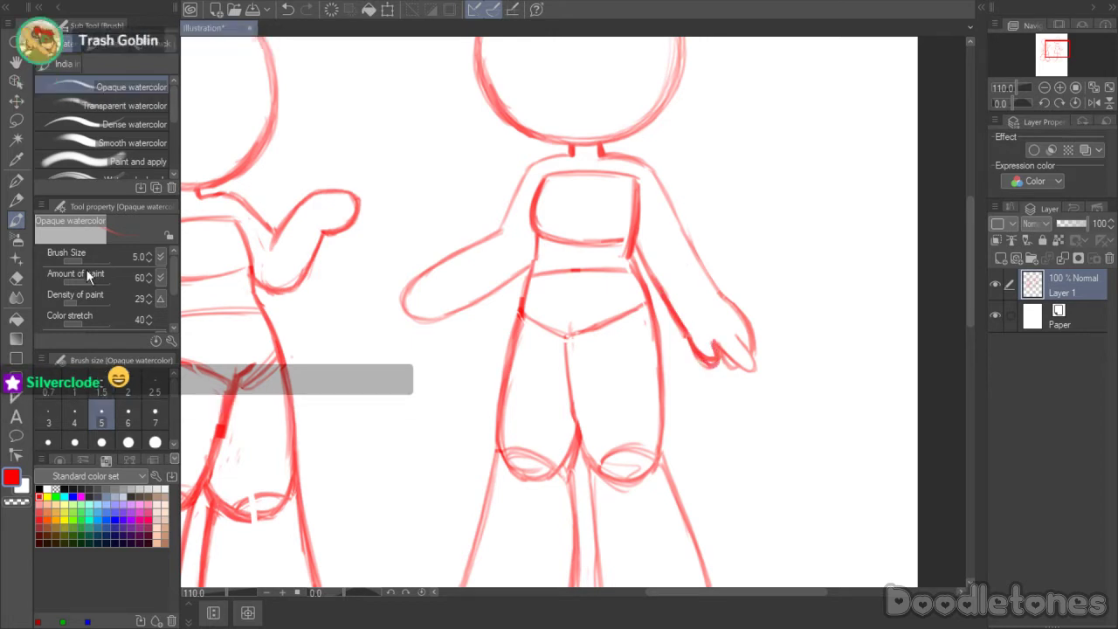
{"action": "left_click", "coordinate": [16, 277]}
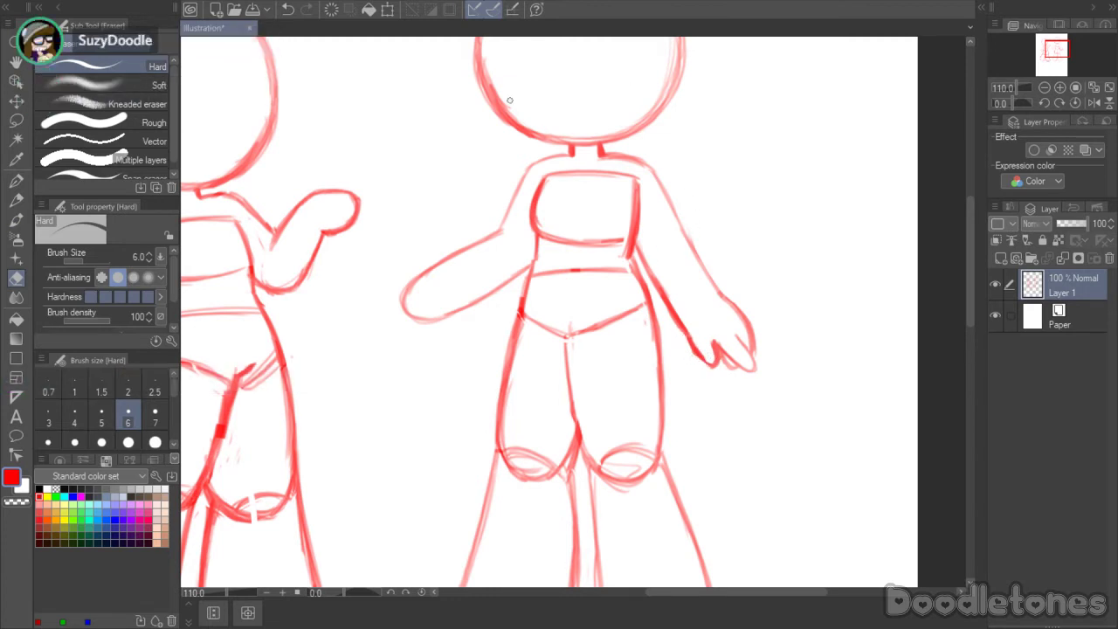
{"action": "left_click", "coordinate": [17, 218]}
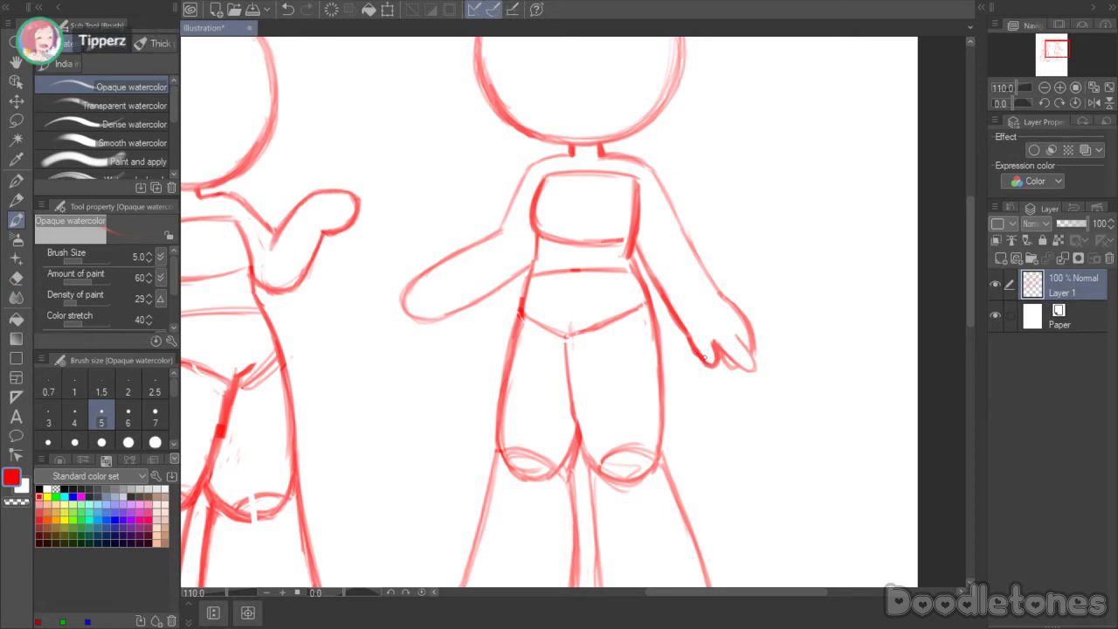
{"action": "left_click_drag", "start_coordinate": [704, 361], "coordinate": [756, 369]}
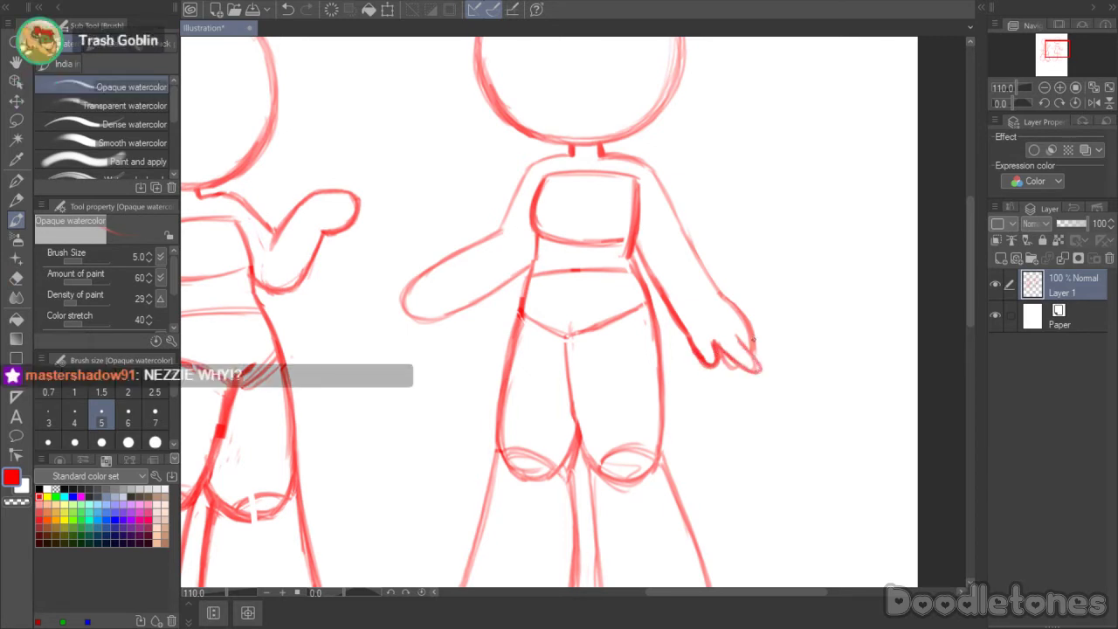
{"action": "key", "text": "e"}
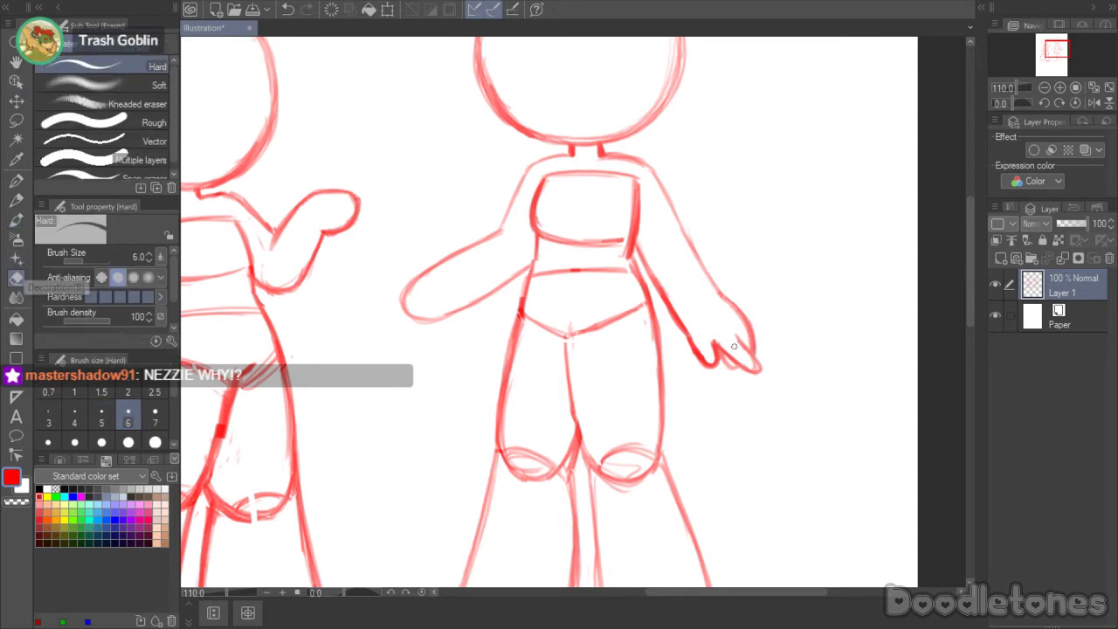
{"action": "left_click_drag", "start_coordinate": [736, 346], "coordinate": [753, 368]}
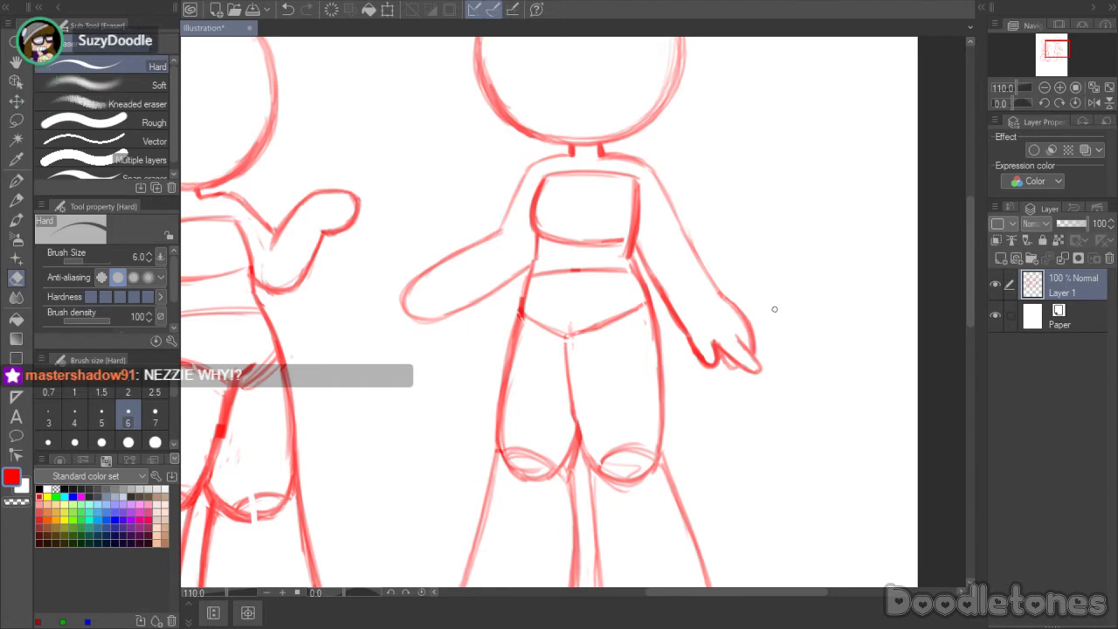
- Strengthen the right-hand arm's outline from shoulder to wrist with the Opaque watercolor brush and trim its edges with the Hard eraser
{"action": "scroll", "coordinate": [712, 209], "scroll_direction": "down", "scroll_amount": 4}
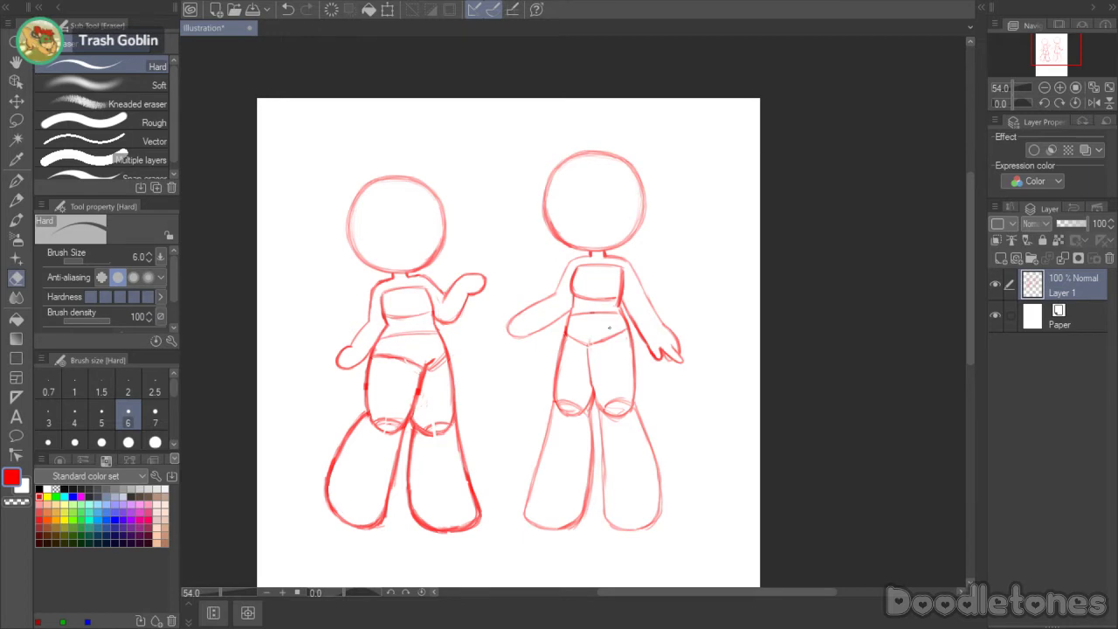
{"action": "scroll", "coordinate": [610, 328], "scroll_direction": "up", "scroll_amount": 4}
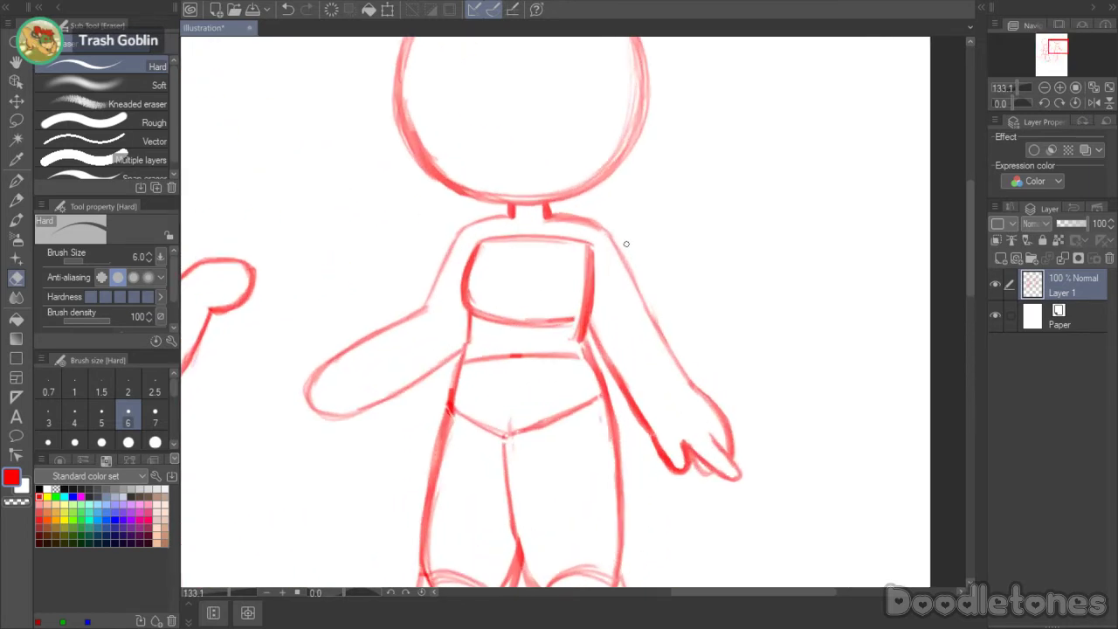
{"action": "key", "text": "b"}
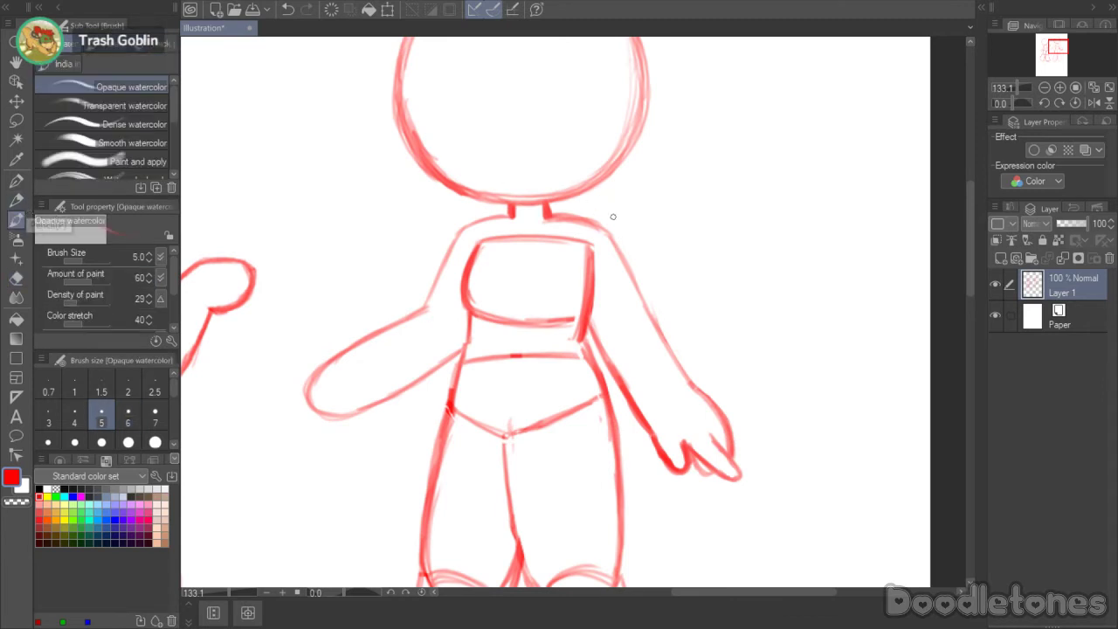
{"action": "left_click_drag", "start_coordinate": [591, 226], "coordinate": [638, 289]}
{"action": "left_click_drag", "start_coordinate": [613, 243], "coordinate": [676, 360]}
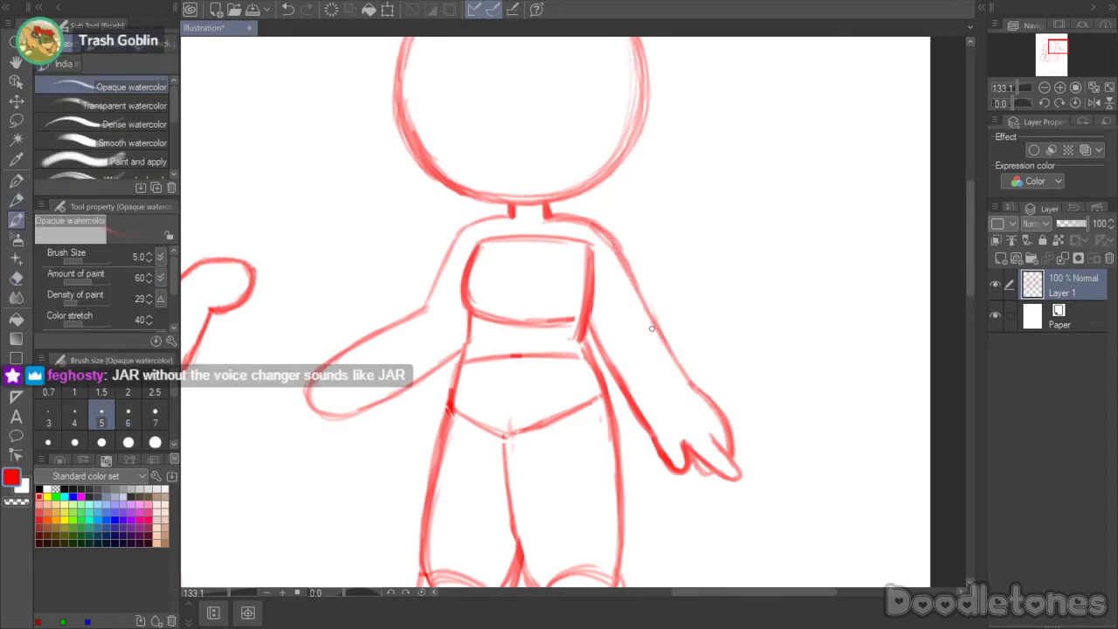
{"action": "left_click_drag", "start_coordinate": [639, 285], "coordinate": [681, 381]}
{"action": "mouse_move", "coordinate": [650, 323]}
{"action": "left_mouse_down"}
{"action": "mouse_move", "coordinate": [690, 389]}
{"action": "mouse_move", "coordinate": [710, 394]}
{"action": "left_mouse_up"}
{"action": "left_click_drag", "start_coordinate": [592, 325], "coordinate": [653, 434]}
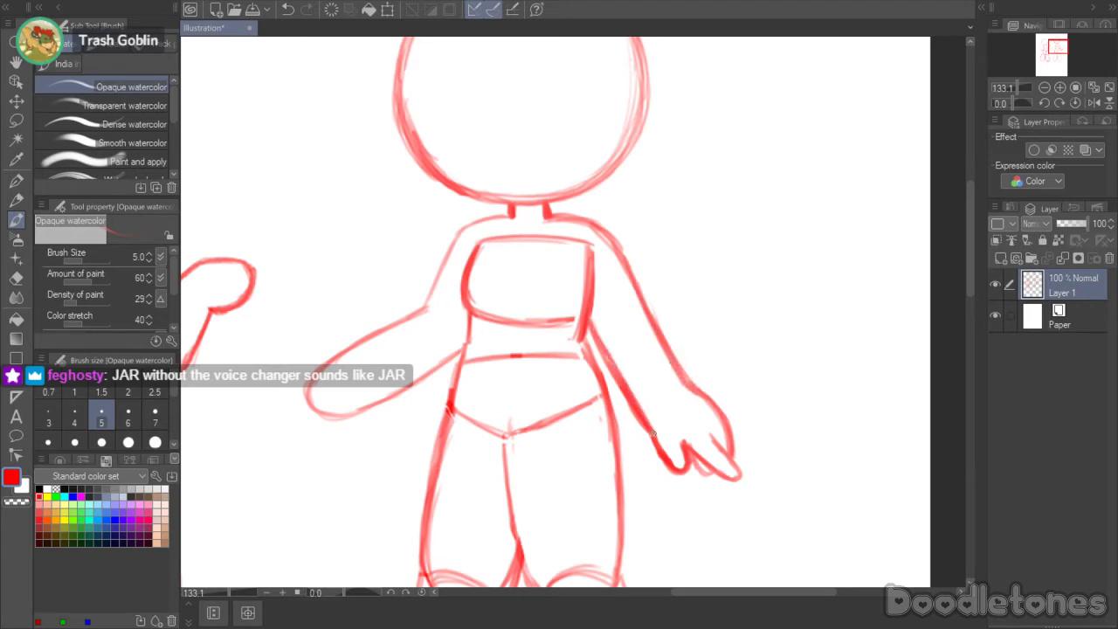
{"action": "left_click", "coordinate": [17, 278]}
{"action": "mouse_move", "coordinate": [619, 391]}
{"action": "left_mouse_down"}
{"action": "mouse_move", "coordinate": [644, 432]}
{"action": "mouse_move", "coordinate": [597, 350]}
{"action": "left_mouse_up"}
{"action": "left_click_drag", "start_coordinate": [649, 299], "coordinate": [696, 382]}
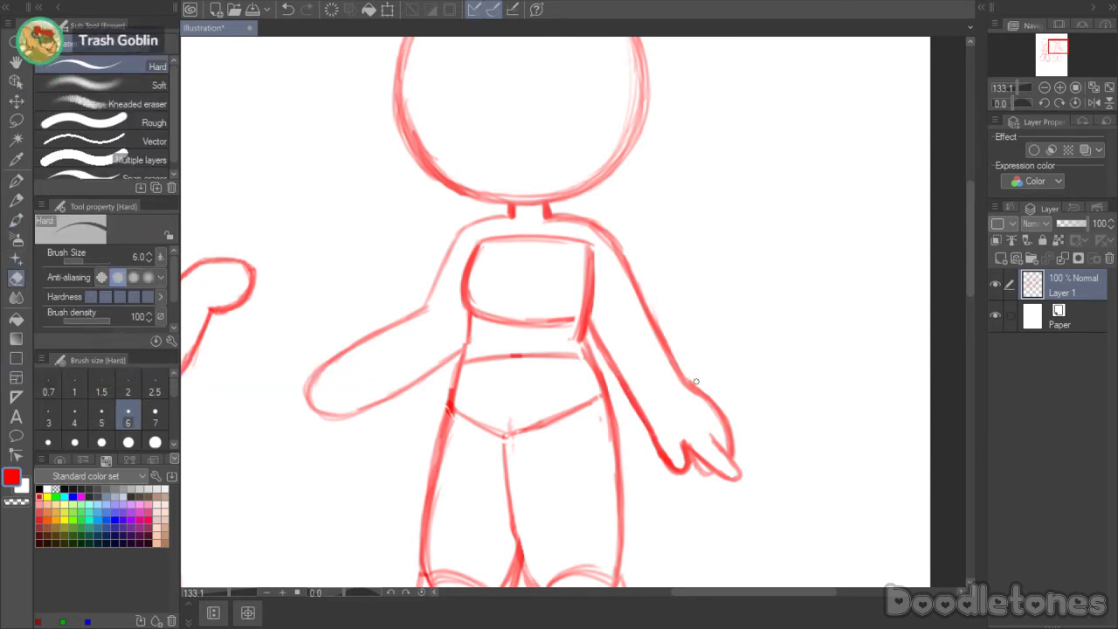
- Redraw the back of the right-hand hand as a smooth continuation of the wrist and erase the old outer edge
{"action": "key", "text": "m"}
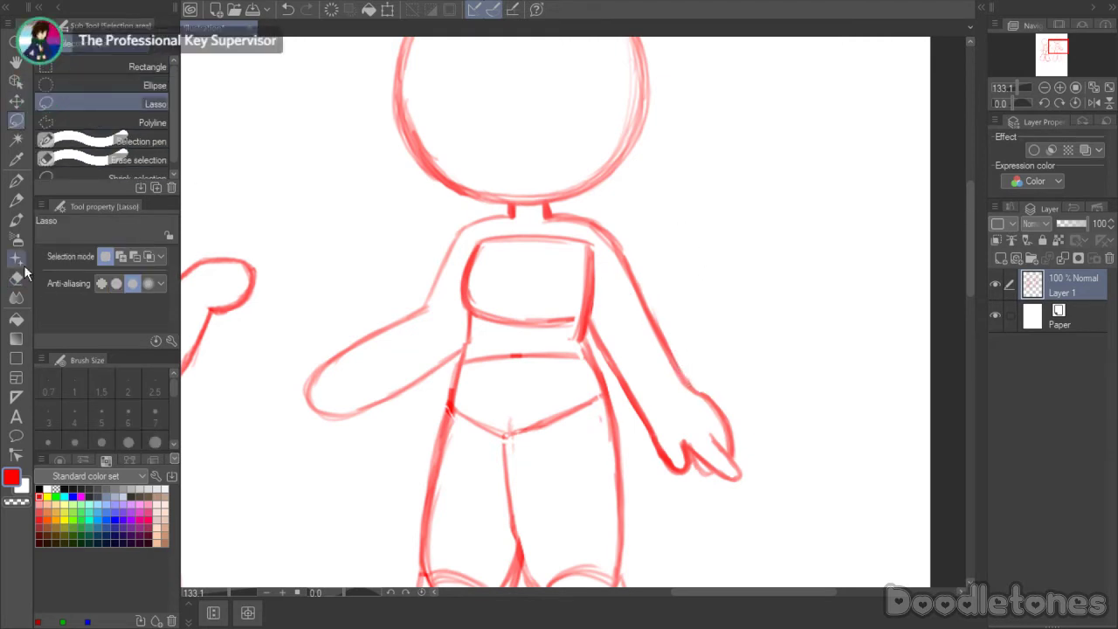
{"action": "key", "text": "b"}
{"action": "left_click_drag", "start_coordinate": [690, 392], "coordinate": [728, 447]}
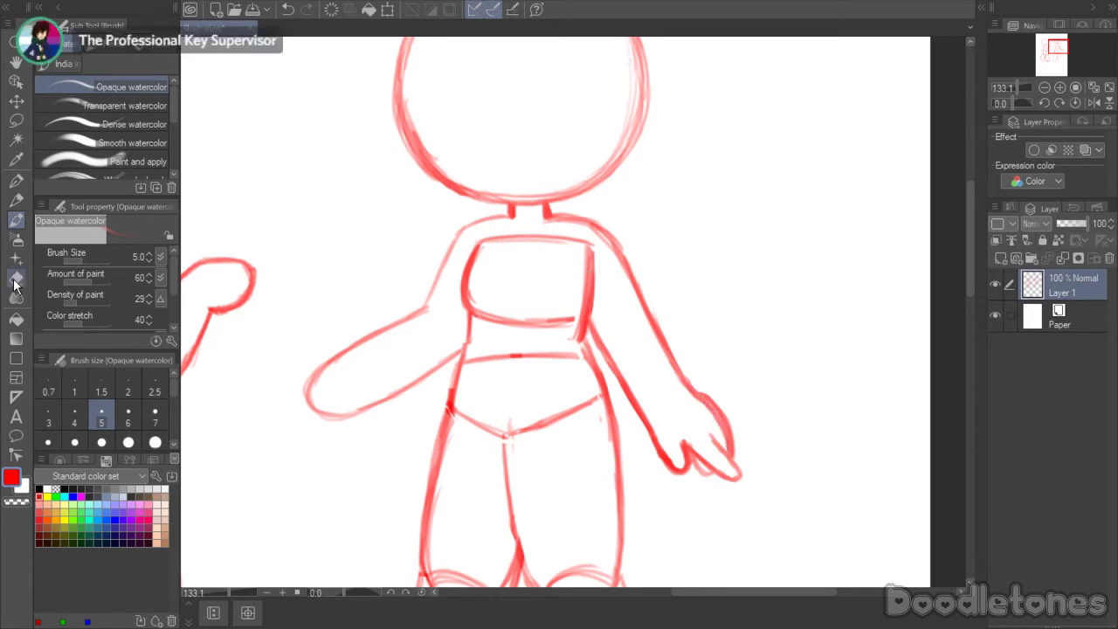
{"action": "key", "text": "e"}
{"action": "left_click_drag", "start_coordinate": [715, 404], "coordinate": [736, 459]}
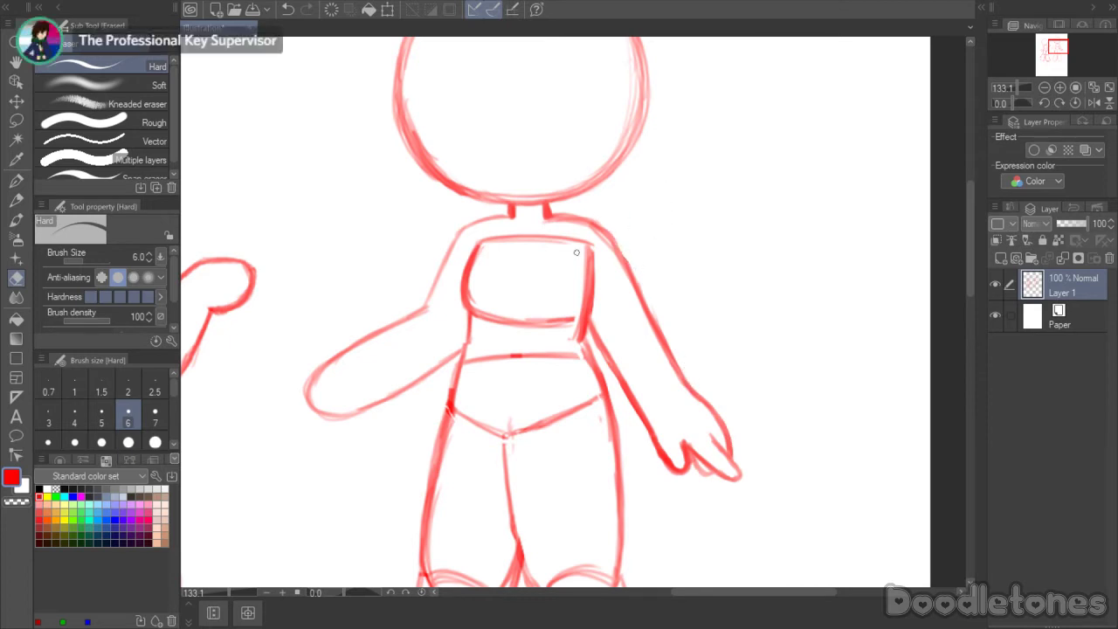
- Lasso the second figure's left-hand forearm and hand and delete them, keeping the upper arm line
{"action": "scroll", "coordinate": [515, 303], "scroll_direction": "down", "scroll_amount": 4}
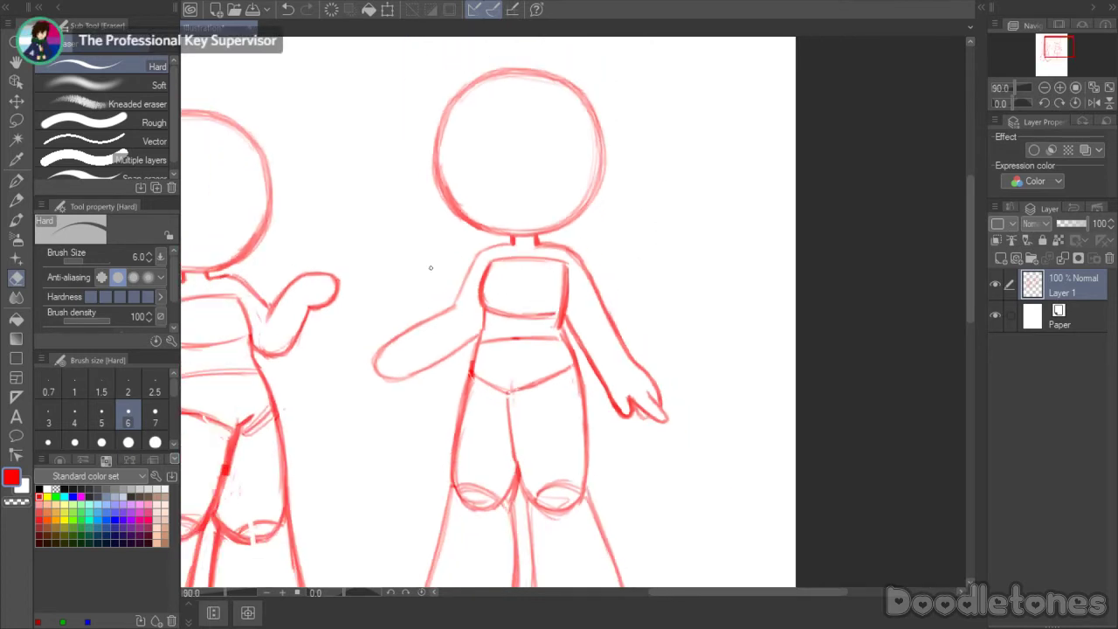
{"action": "scroll", "coordinate": [430, 267], "scroll_direction": "down", "scroll_amount": 1}
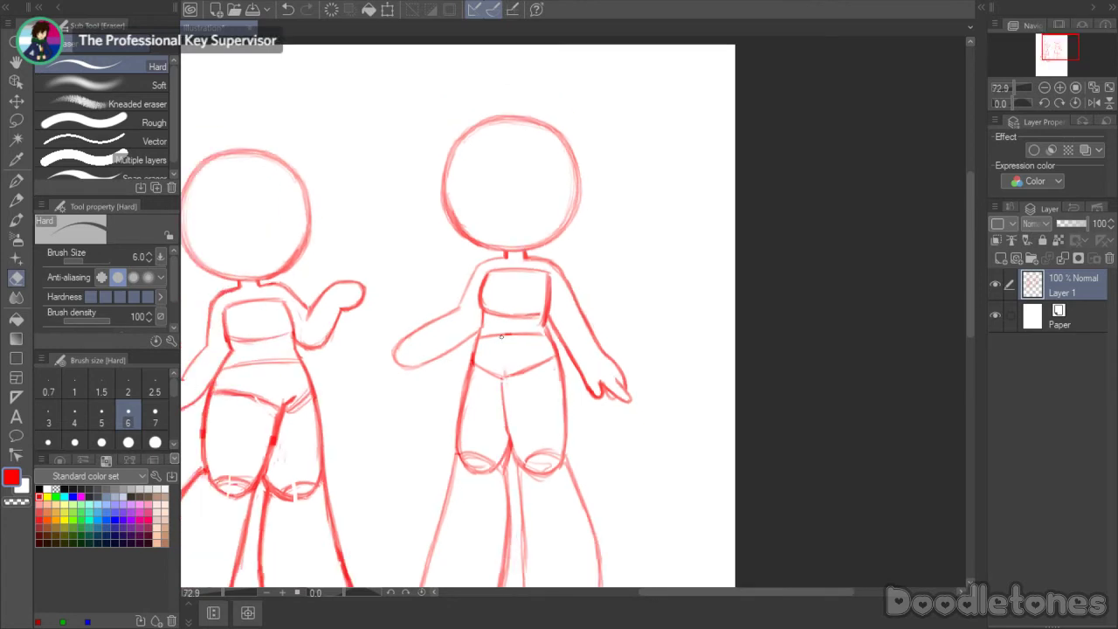
{"action": "left_click", "coordinate": [18, 121]}
{"action": "mouse_move", "coordinate": [450, 297]}
{"action": "left_mouse_down"}
{"action": "mouse_move", "coordinate": [481, 320]}
{"action": "mouse_move", "coordinate": [473, 343]}
{"action": "mouse_move", "coordinate": [400, 377]}
{"action": "left_mouse_up"}
{"action": "key", "text": "Delete"}
{"action": "key", "text": "ctrl+d"}
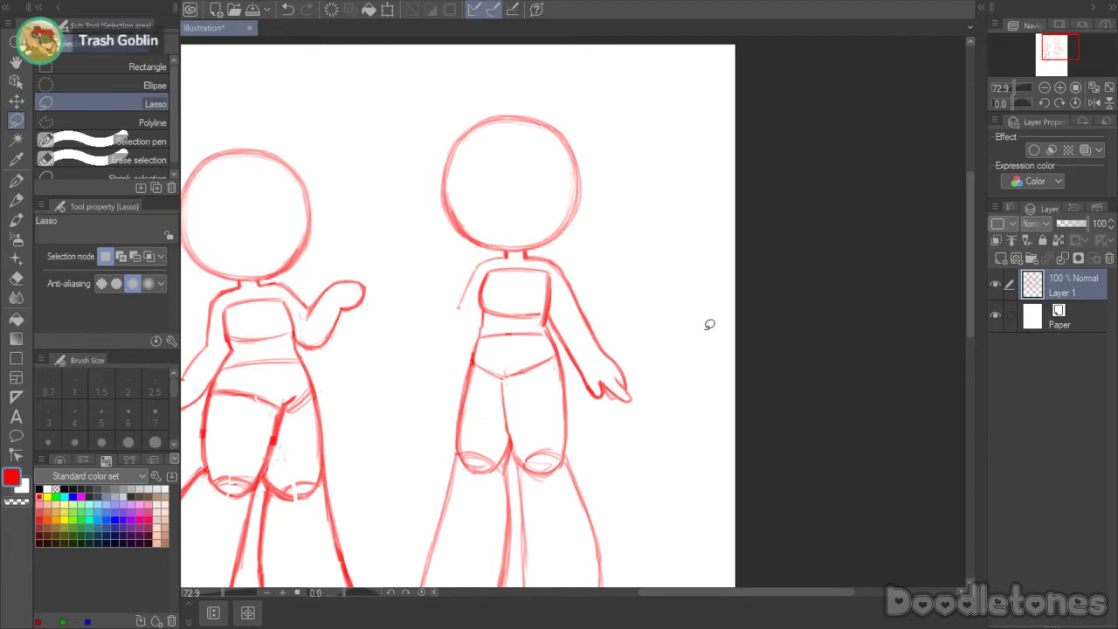
- Lasso the whole second figure and move it left, closer to the first figure, with their feet roughly level
{"action": "scroll", "coordinate": [693, 361], "scroll_direction": "down", "scroll_amount": 1}
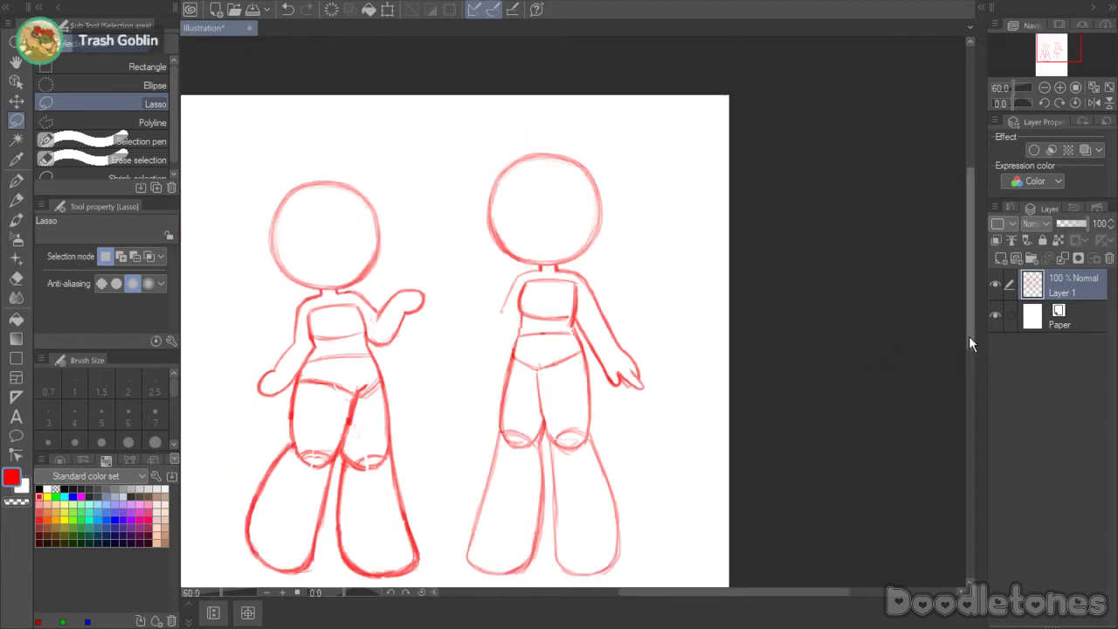
{"action": "left_click_drag", "start_coordinate": [970, 342], "coordinate": [970, 346]}
{"action": "mouse_move", "coordinate": [684, 371]}
{"action": "left_mouse_down"}
{"action": "mouse_move", "coordinate": [550, 578]}
{"action": "mouse_move", "coordinate": [451, 505]}
{"action": "mouse_move", "coordinate": [467, 146]}
{"action": "mouse_move", "coordinate": [676, 398]}
{"action": "left_mouse_up"}
{"action": "key", "text": "ctrl+t"}
{"action": "left_click_drag", "start_coordinate": [569, 335], "coordinate": [521, 346]}
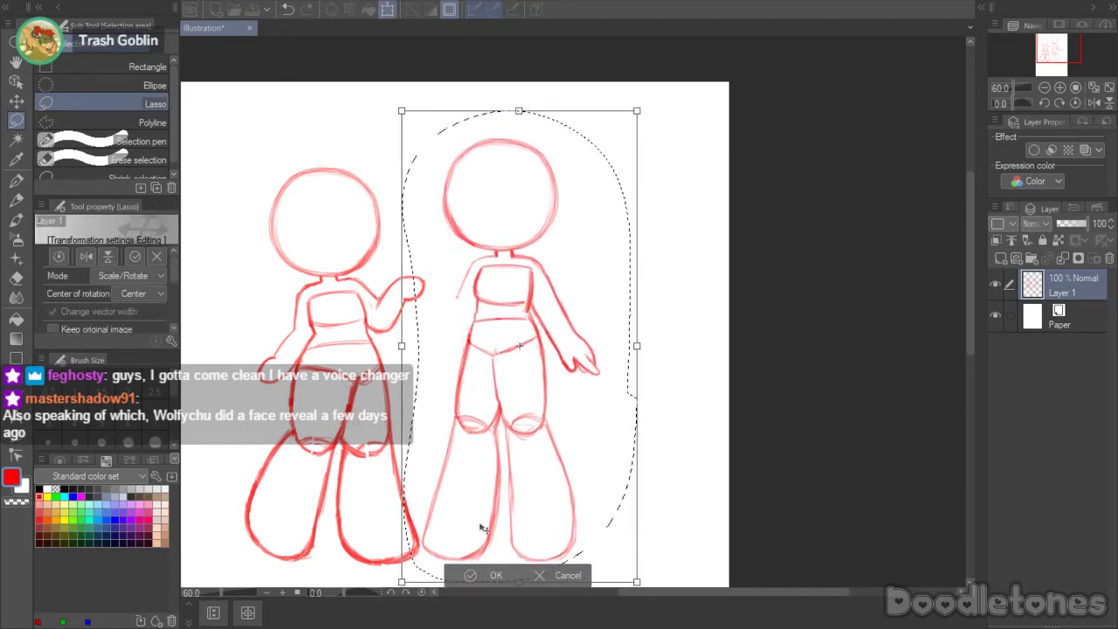
{"action": "left_click_drag", "start_coordinate": [500, 513], "coordinate": [498, 517]}
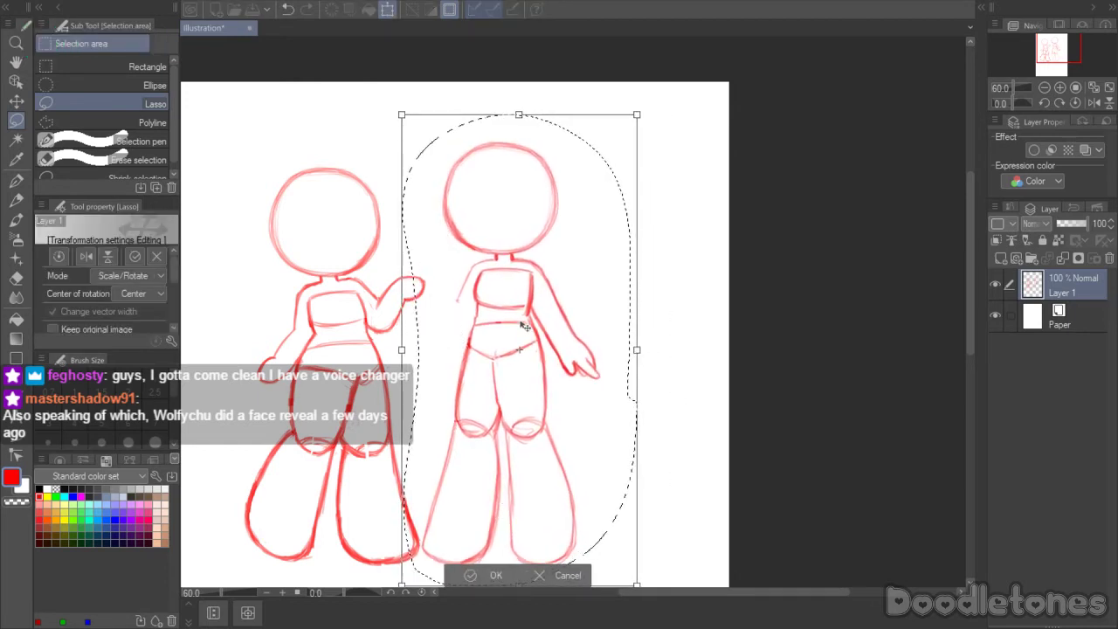
{"action": "left_click", "coordinate": [477, 575]}
{"action": "key", "text": "ctrl+d"}
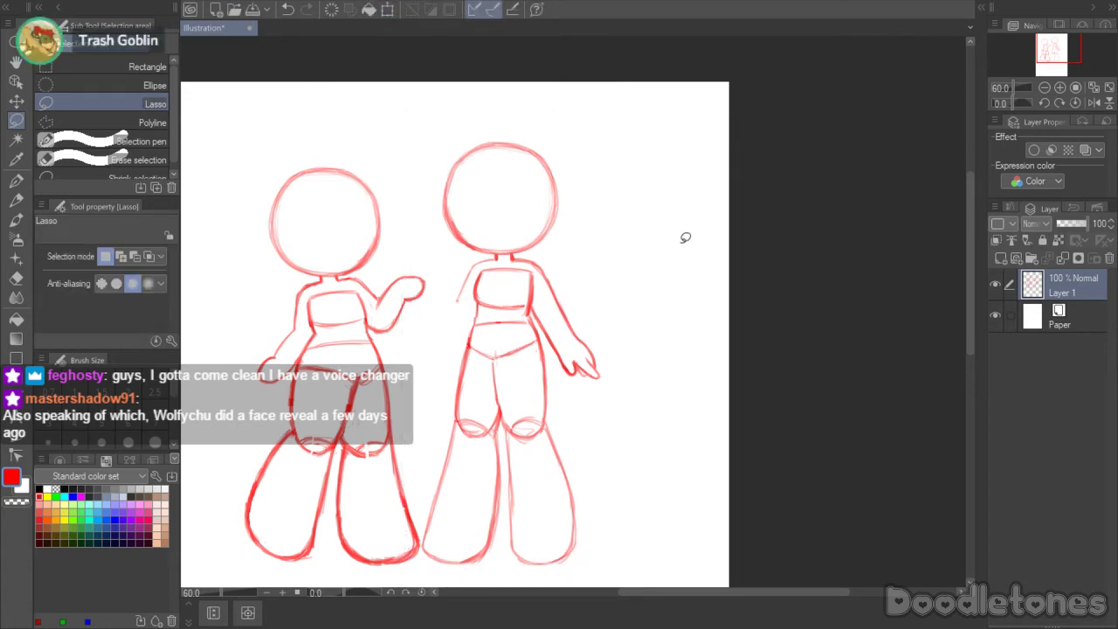
{"action": "scroll", "coordinate": [524, 260], "scroll_direction": "up", "scroll_amount": 5}
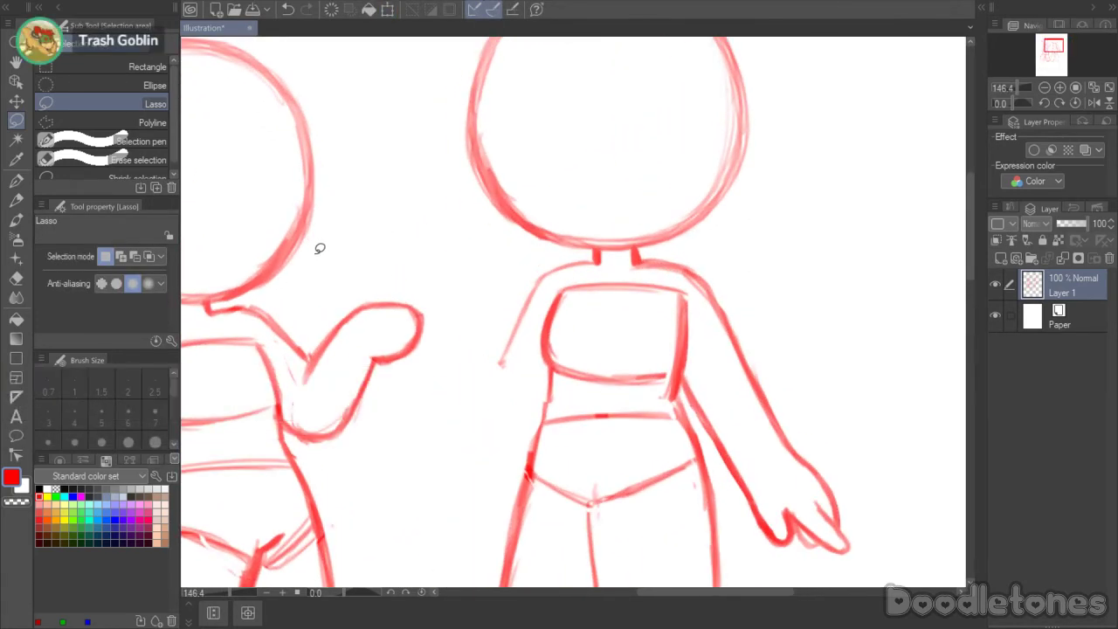
- Draw the second figure's left-hand forearm and hand reaching to the first figure's raised hand with Opaque watercolor, and thicken the outlines
{"action": "left_click", "coordinate": [15, 219]}
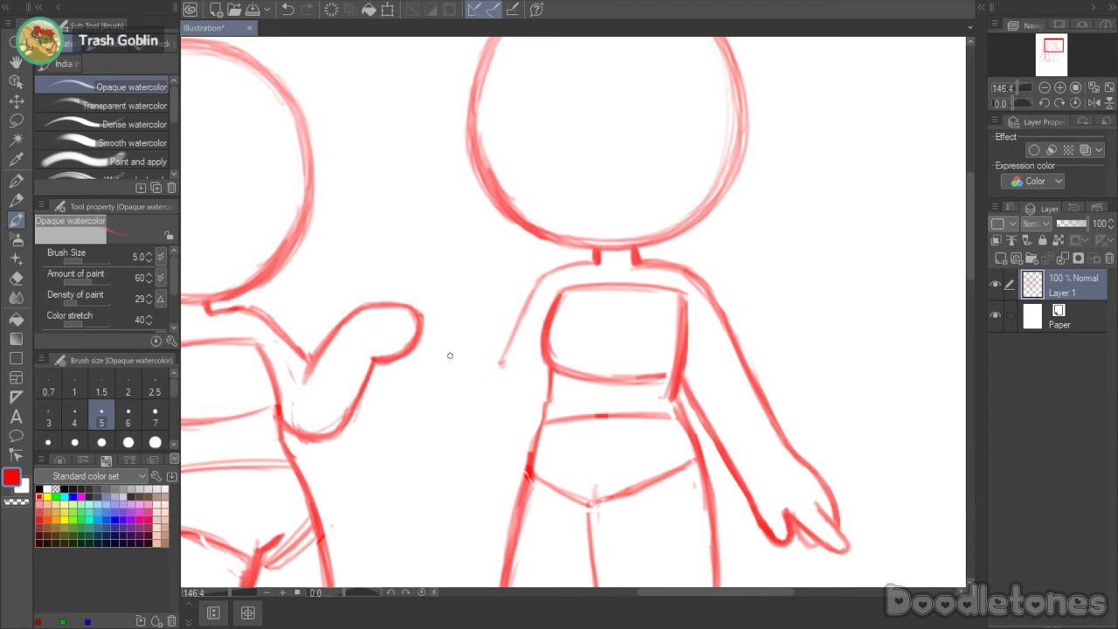
{"action": "left_click_drag", "start_coordinate": [432, 349], "coordinate": [515, 369]}
{"action": "mouse_move", "coordinate": [431, 351]}
{"action": "left_mouse_down"}
{"action": "mouse_move", "coordinate": [477, 360]}
{"action": "mouse_move", "coordinate": [407, 353]}
{"action": "mouse_move", "coordinate": [412, 387]}
{"action": "mouse_move", "coordinate": [427, 382]}
{"action": "mouse_move", "coordinate": [434, 346]}
{"action": "left_mouse_up"}
{"action": "mouse_move", "coordinate": [368, 382]}
{"action": "left_mouse_down"}
{"action": "mouse_move", "coordinate": [426, 388]}
{"action": "mouse_move", "coordinate": [377, 393]}
{"action": "mouse_move", "coordinate": [426, 387]}
{"action": "mouse_move", "coordinate": [480, 413]}
{"action": "left_mouse_up"}
{"action": "mouse_move", "coordinate": [425, 394]}
{"action": "left_mouse_down"}
{"action": "mouse_move", "coordinate": [516, 420]}
{"action": "mouse_move", "coordinate": [476, 409]}
{"action": "mouse_move", "coordinate": [536, 414]}
{"action": "left_mouse_up"}
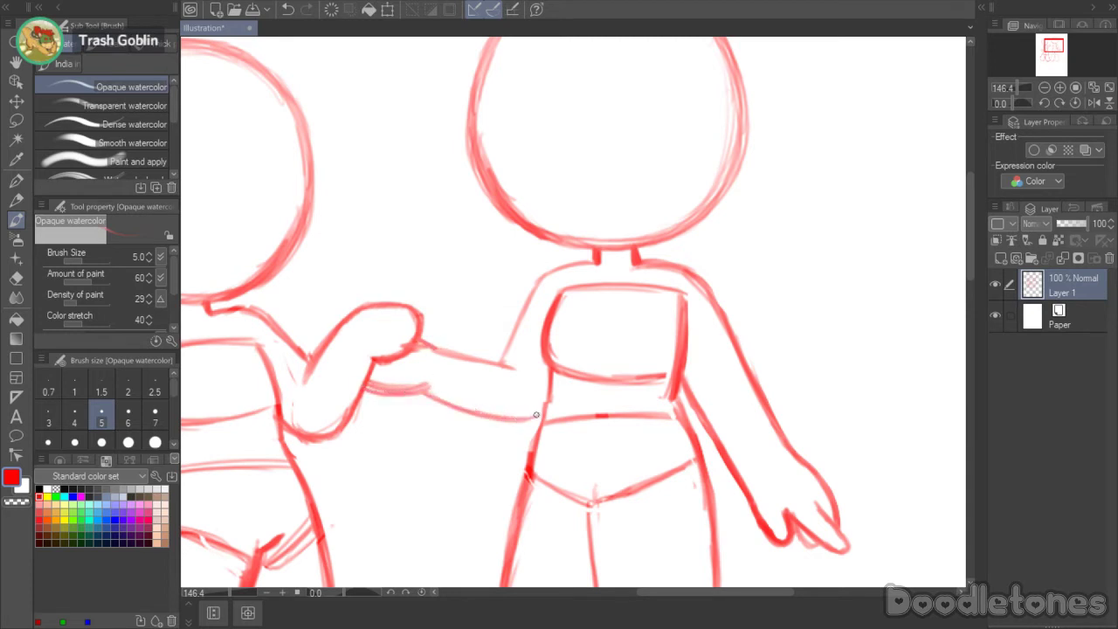
{"action": "mouse_move", "coordinate": [436, 346]}
{"action": "left_mouse_down"}
{"action": "mouse_move", "coordinate": [473, 357]}
{"action": "mouse_move", "coordinate": [421, 340]}
{"action": "mouse_move", "coordinate": [500, 360]}
{"action": "mouse_move", "coordinate": [480, 356]}
{"action": "mouse_move", "coordinate": [518, 351]}
{"action": "mouse_move", "coordinate": [501, 362]}
{"action": "mouse_move", "coordinate": [540, 280]}
{"action": "left_mouse_up"}
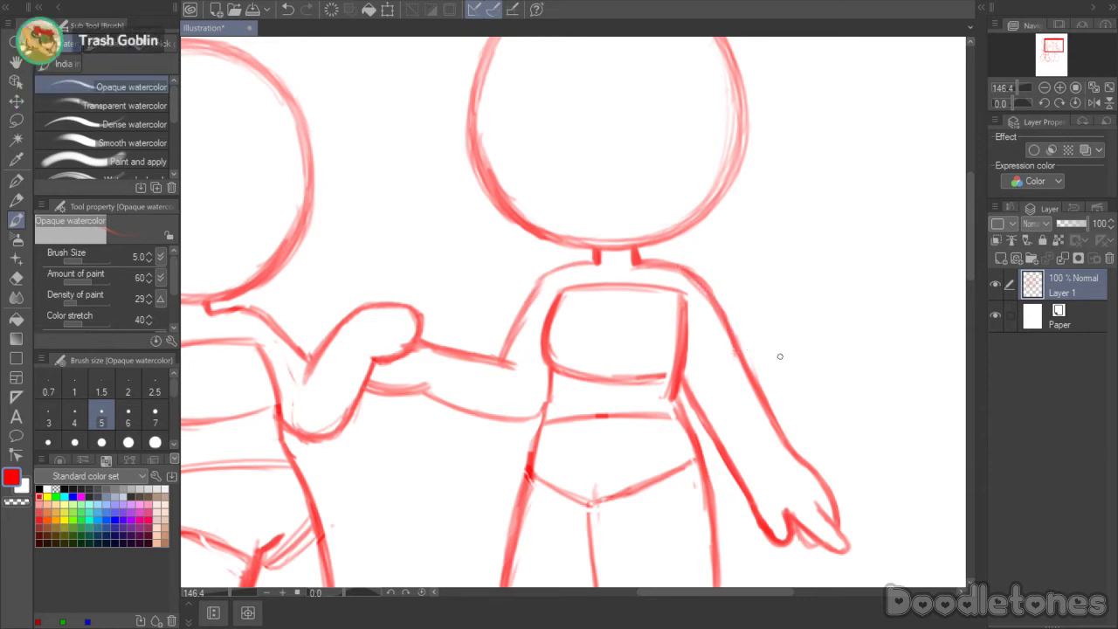
{"action": "scroll", "coordinate": [780, 356], "scroll_direction": "down", "scroll_amount": 4}
{"action": "scroll", "coordinate": [769, 369], "scroll_direction": "up", "scroll_amount": 3}
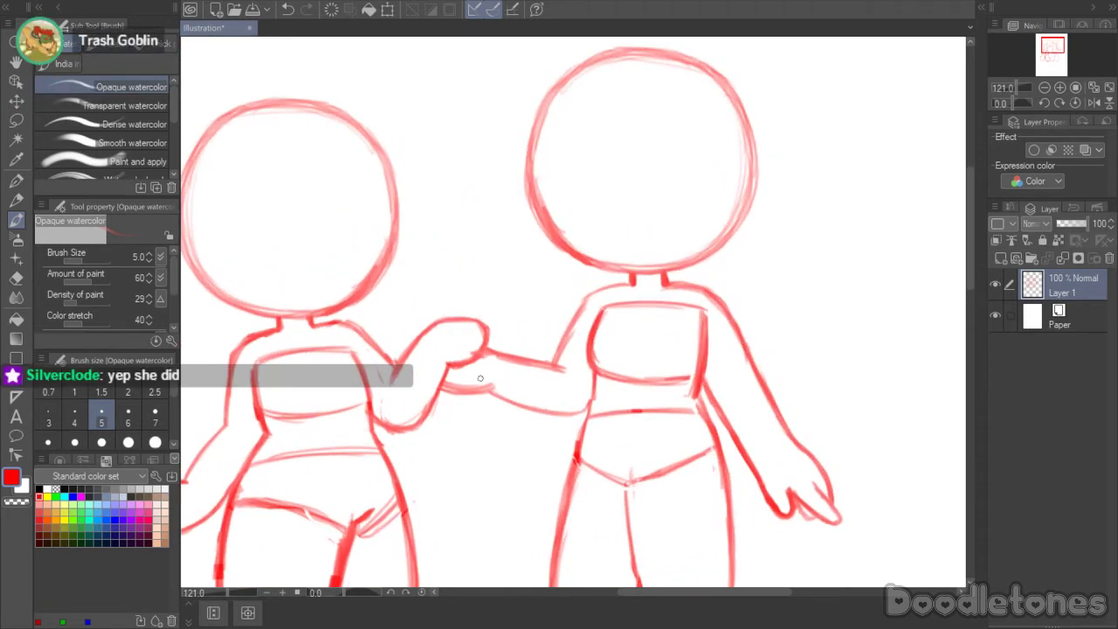
{"action": "mouse_move", "coordinate": [492, 391]}
{"action": "left_mouse_down"}
{"action": "mouse_move", "coordinate": [548, 423]}
{"action": "mouse_move", "coordinate": [497, 395]}
{"action": "mouse_move", "coordinate": [584, 412]}
{"action": "mouse_move", "coordinate": [505, 402]}
{"action": "mouse_move", "coordinate": [535, 410]}
{"action": "left_mouse_up"}
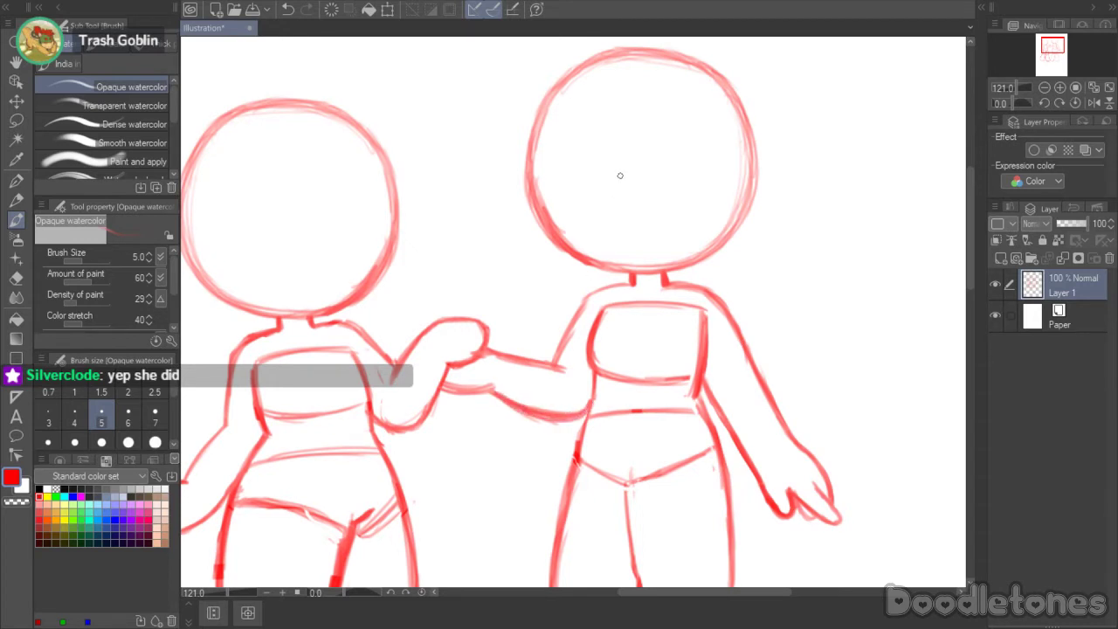
- Lasso the second figure's right-hand forearm and hand and move them slightly outward along the arm to lengthen it, leaving small gaps
{"action": "scroll", "coordinate": [743, 358], "scroll_direction": "down", "scroll_amount": 3}
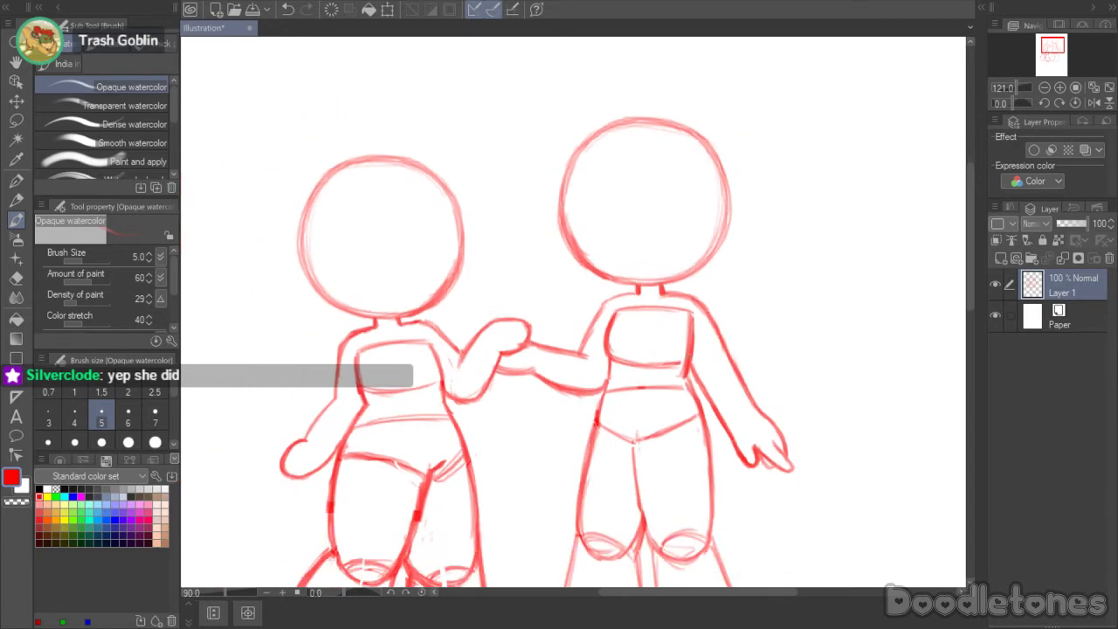
{"action": "left_click_drag", "start_coordinate": [971, 299], "coordinate": [972, 343]}
{"action": "scroll", "coordinate": [701, 159], "scroll_direction": "up", "scroll_amount": 3}
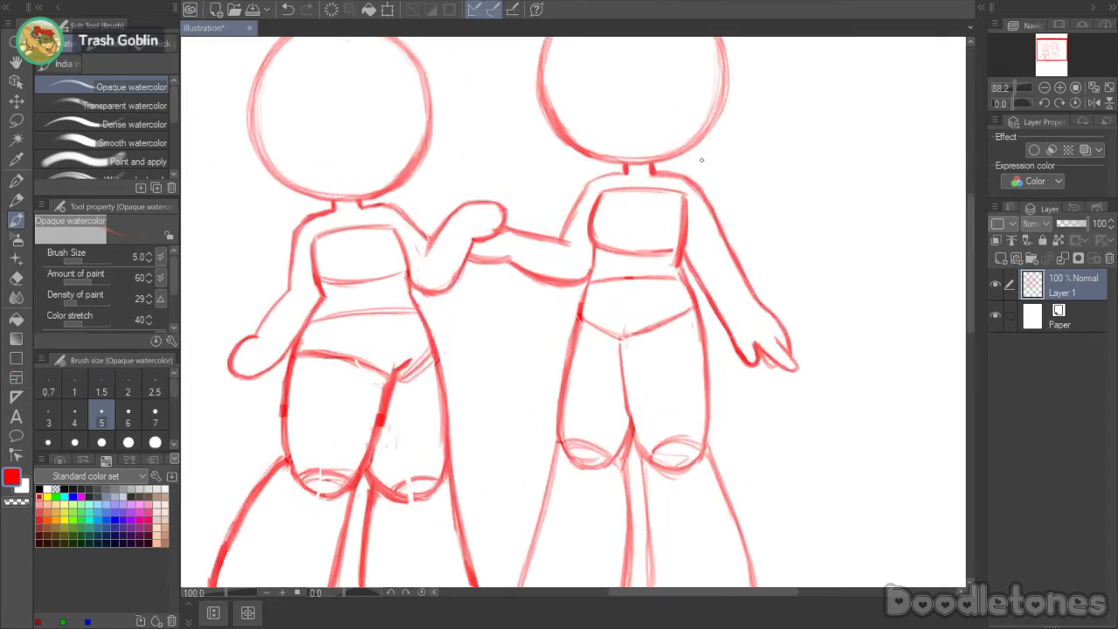
{"action": "left_click", "coordinate": [16, 119]}
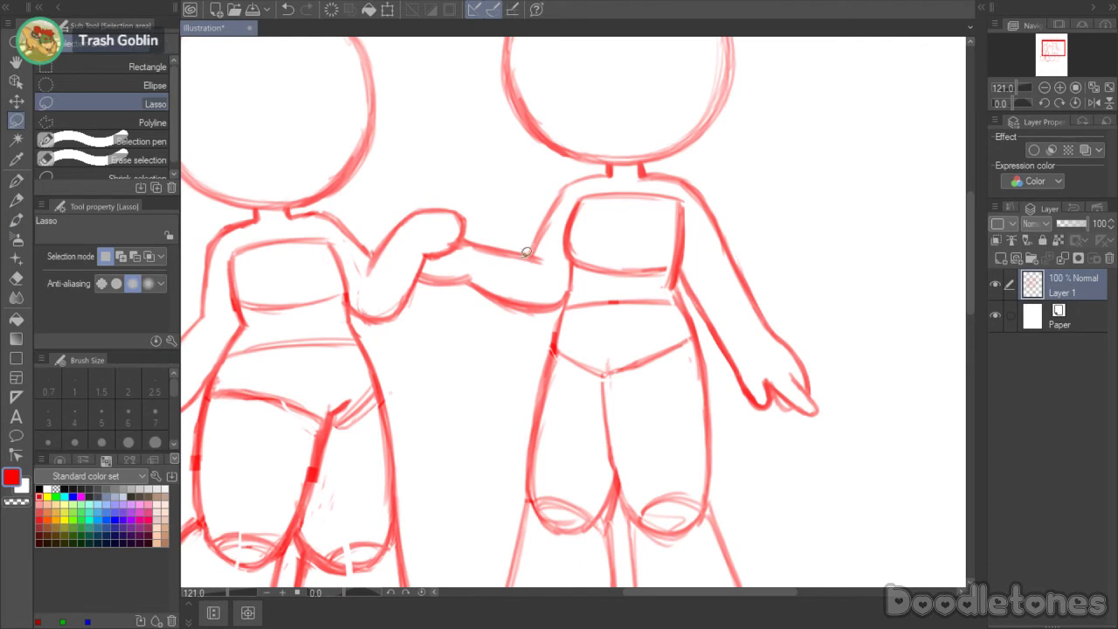
{"action": "left_click", "coordinate": [16, 218]}
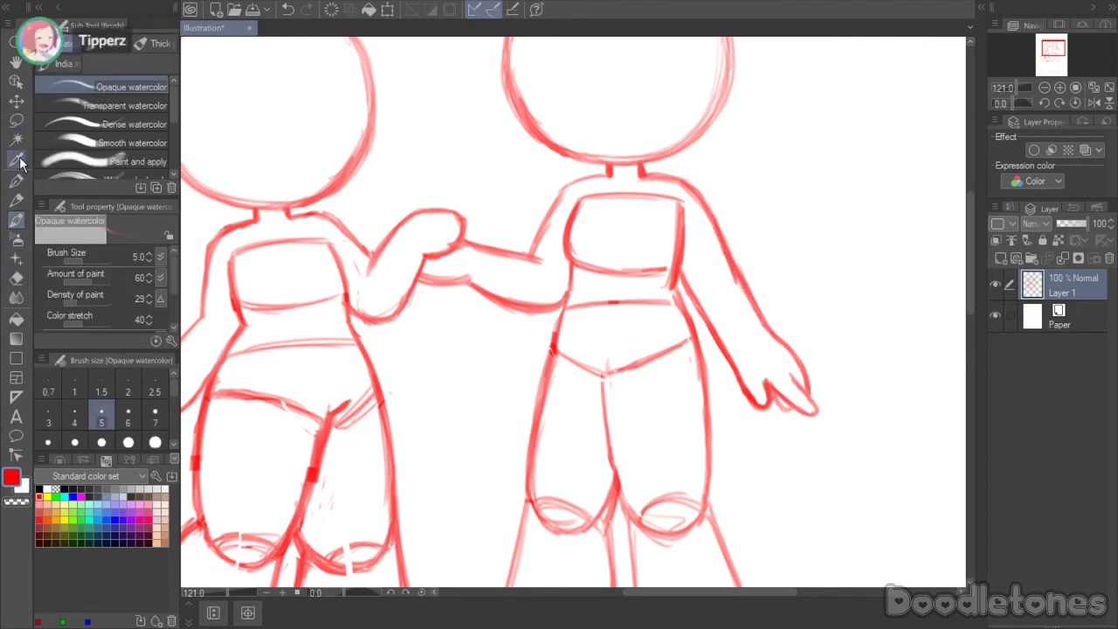
{"action": "left_click", "coordinate": [15, 119]}
{"action": "mouse_move", "coordinate": [810, 327]}
{"action": "left_mouse_down"}
{"action": "mouse_move", "coordinate": [744, 419]}
{"action": "mouse_move", "coordinate": [697, 322]}
{"action": "mouse_move", "coordinate": [709, 296]}
{"action": "mouse_move", "coordinate": [782, 273]}
{"action": "left_mouse_up"}
{"action": "left_click", "coordinate": [826, 472]}
{"action": "left_click_drag", "start_coordinate": [796, 392], "coordinate": [802, 399]}
{"action": "left_click", "coordinate": [722, 479]}
{"action": "key", "text": "ctrl+d"}
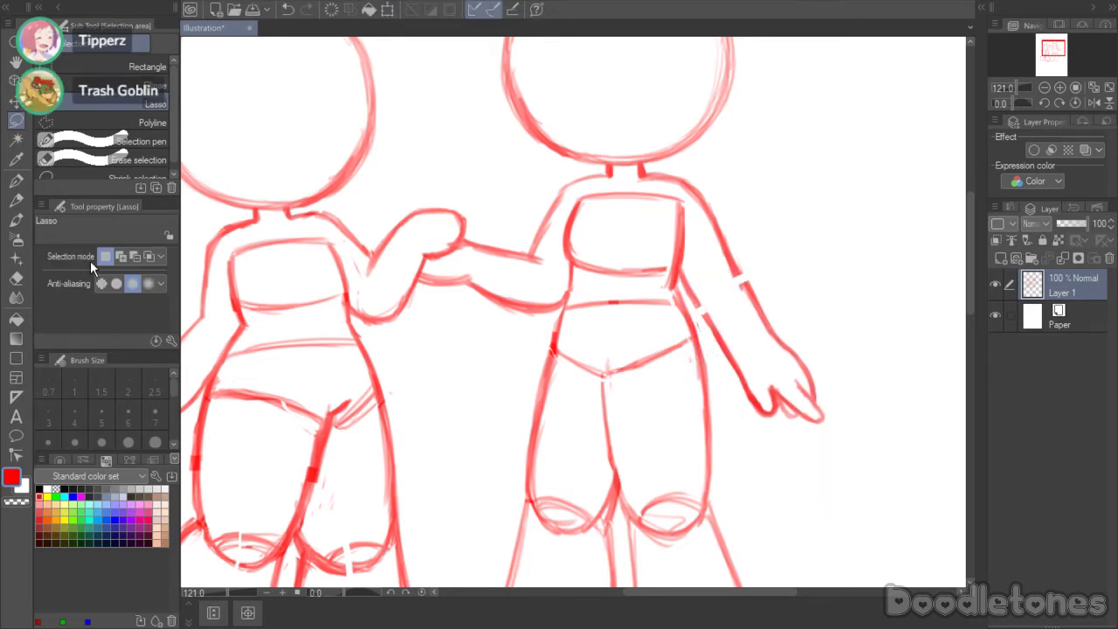
- Bridge the gaps in both edges of the second figure's right-hand arm with Opaque watercolor strokes
{"action": "left_click", "coordinate": [16, 278]}
{"action": "left_click", "coordinate": [16, 220]}
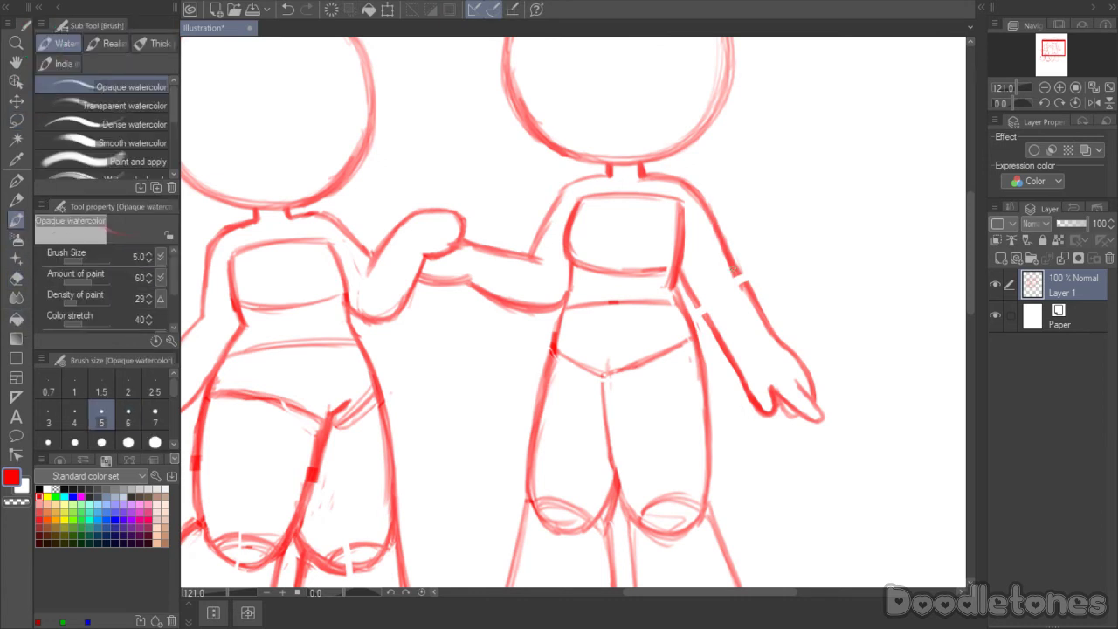
{"action": "left_click_drag", "start_coordinate": [716, 233], "coordinate": [767, 325]}
{"action": "left_click_drag", "start_coordinate": [740, 279], "coordinate": [779, 339]}
{"action": "left_click_drag", "start_coordinate": [680, 267], "coordinate": [702, 323]}
{"action": "left_click_drag", "start_coordinate": [692, 309], "coordinate": [741, 381]}
- Trim the rough joins on the right-hand arm with the Hard eraser and restroke both edges smoothly
{"action": "key", "text": "e"}
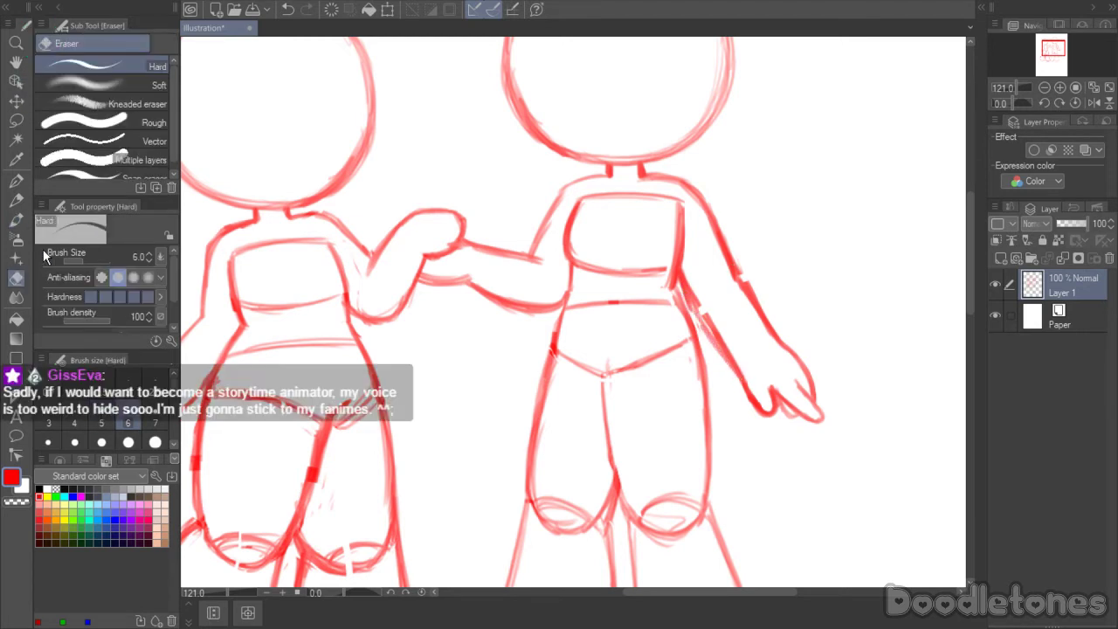
{"action": "mouse_move", "coordinate": [691, 285]}
{"action": "left_mouse_down"}
{"action": "mouse_move", "coordinate": [742, 367]}
{"action": "mouse_move", "coordinate": [714, 329]}
{"action": "left_mouse_up"}
{"action": "mouse_move", "coordinate": [734, 236]}
{"action": "left_mouse_down"}
{"action": "mouse_move", "coordinate": [738, 270]}
{"action": "mouse_move", "coordinate": [781, 332]}
{"action": "left_mouse_up"}
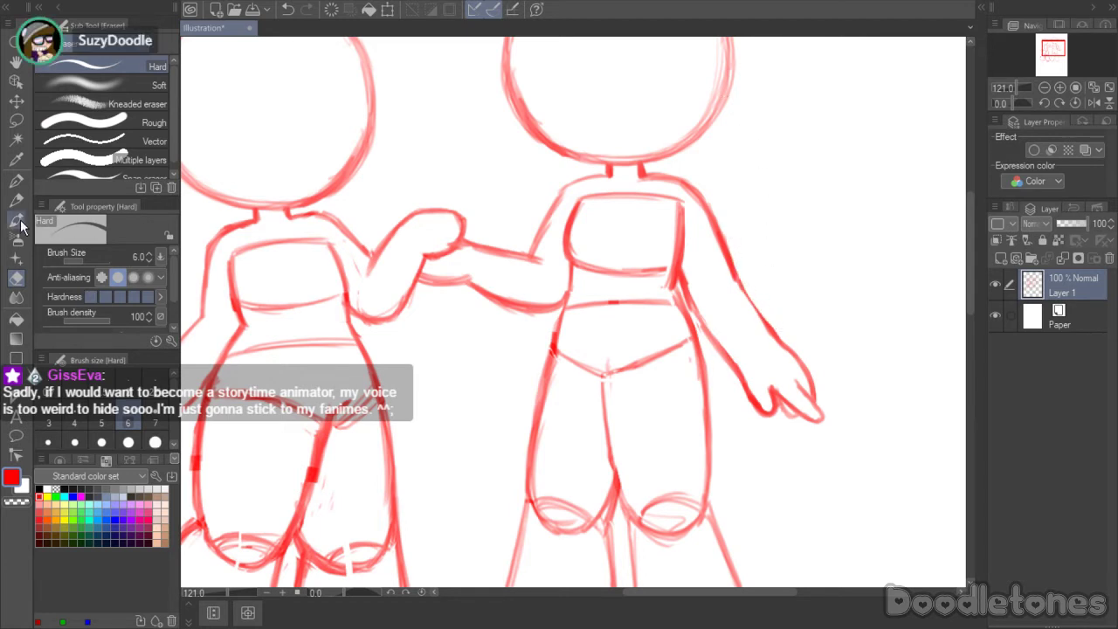
{"action": "key", "text": "b"}
{"action": "left_click_drag", "start_coordinate": [741, 284], "coordinate": [772, 326]}
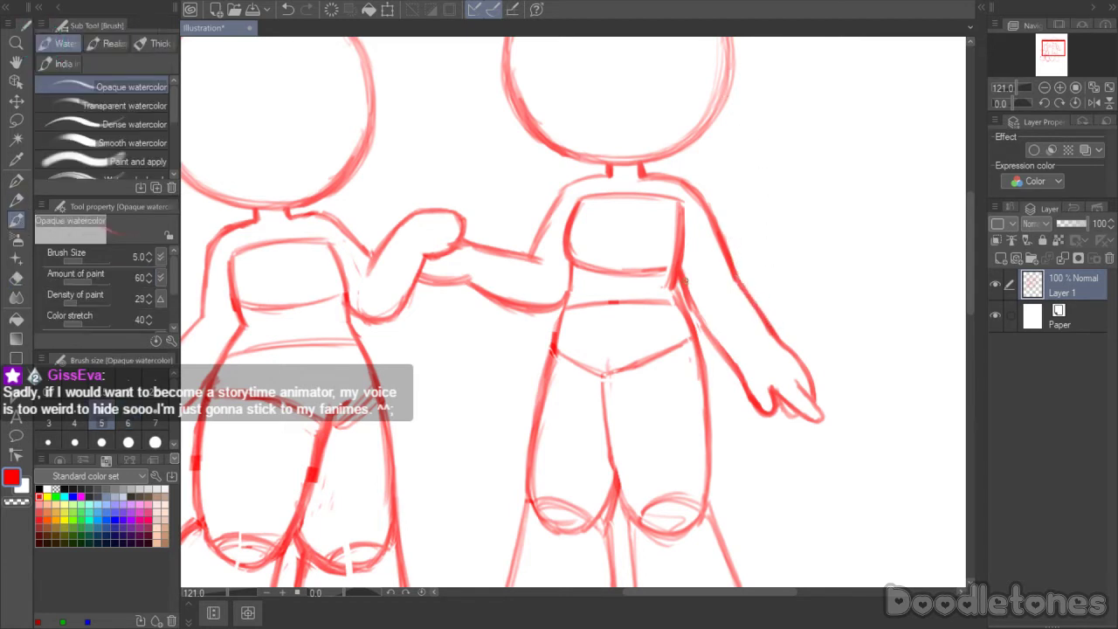
{"action": "left_click_drag", "start_coordinate": [684, 286], "coordinate": [694, 310]}
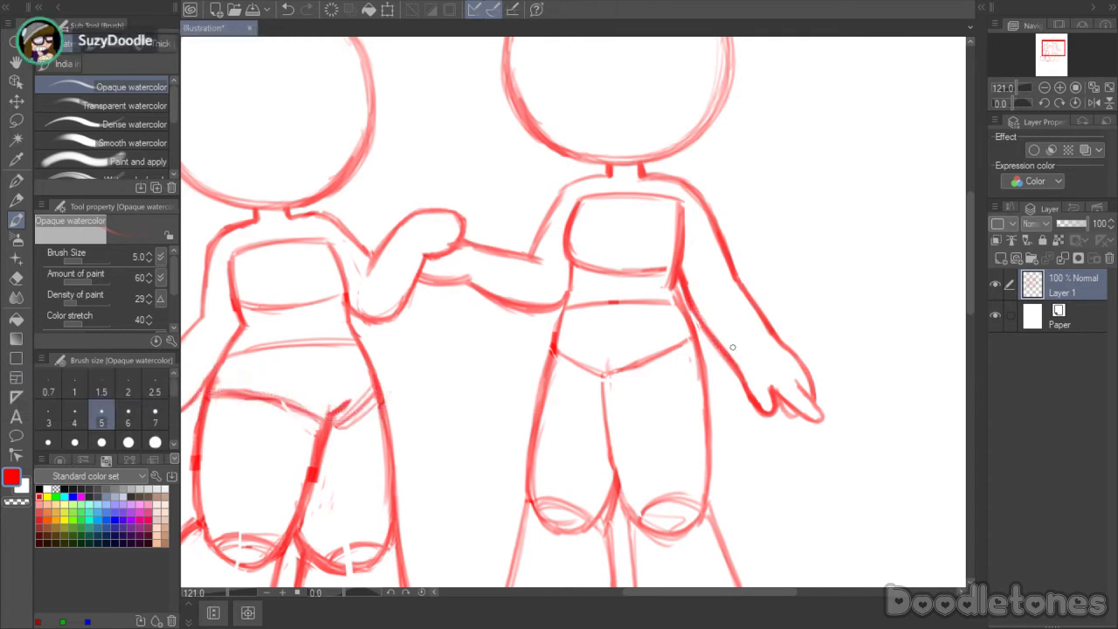
- Lasso the second figure's right-hand hand and shift it slightly up the arm to shorten the forearm
{"action": "left_click", "coordinate": [16, 121]}
{"action": "mouse_move", "coordinate": [828, 318]}
{"action": "left_mouse_down"}
{"action": "mouse_move", "coordinate": [812, 470]}
{"action": "mouse_move", "coordinate": [726, 400]}
{"action": "mouse_move", "coordinate": [814, 312]}
{"action": "mouse_move", "coordinate": [806, 355]}
{"action": "left_mouse_up"}
{"action": "key", "text": "ctrl+t"}
{"action": "left_click", "coordinate": [732, 484]}
{"action": "key", "text": "ctrl+d"}
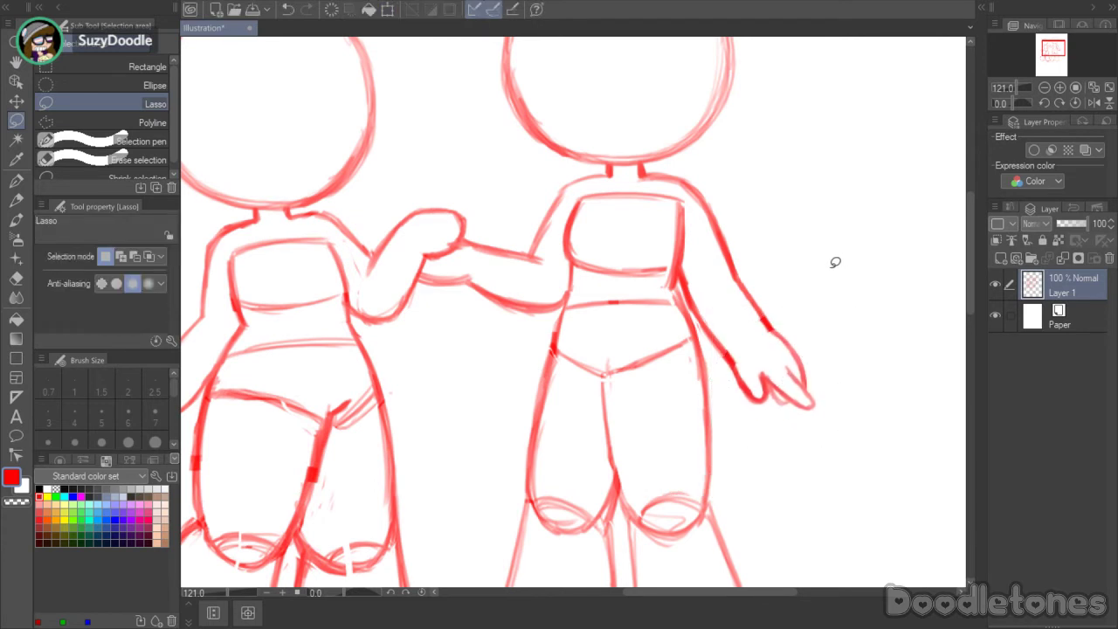
{"action": "scroll", "coordinate": [780, 469], "scroll_direction": "down", "scroll_amount": 4}
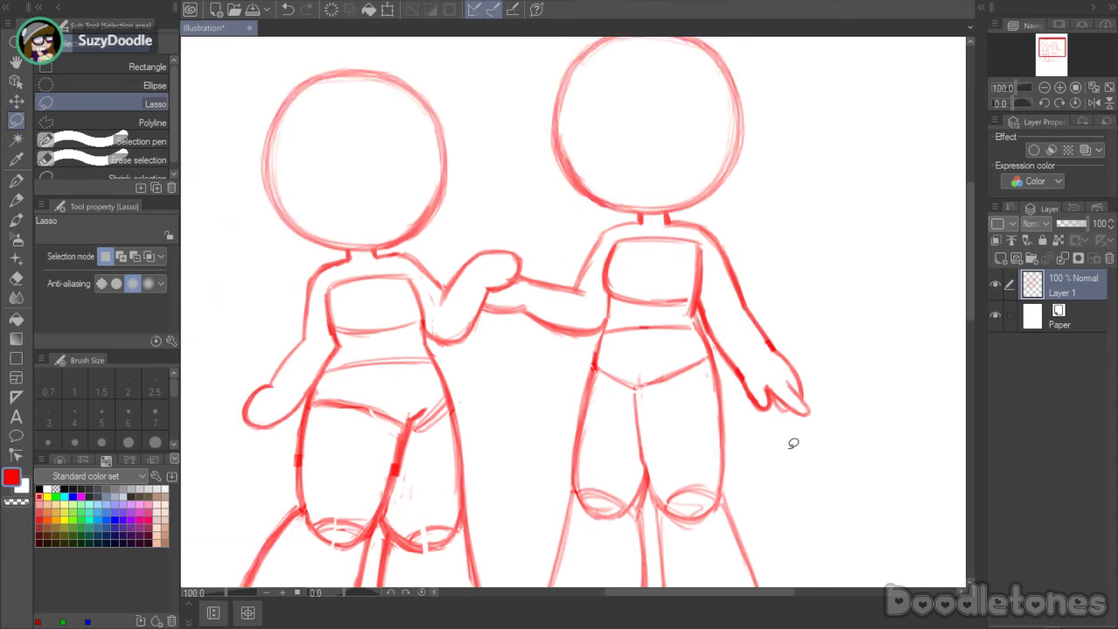
{"action": "scroll", "coordinate": [819, 542], "scroll_direction": "up", "scroll_amount": 2}
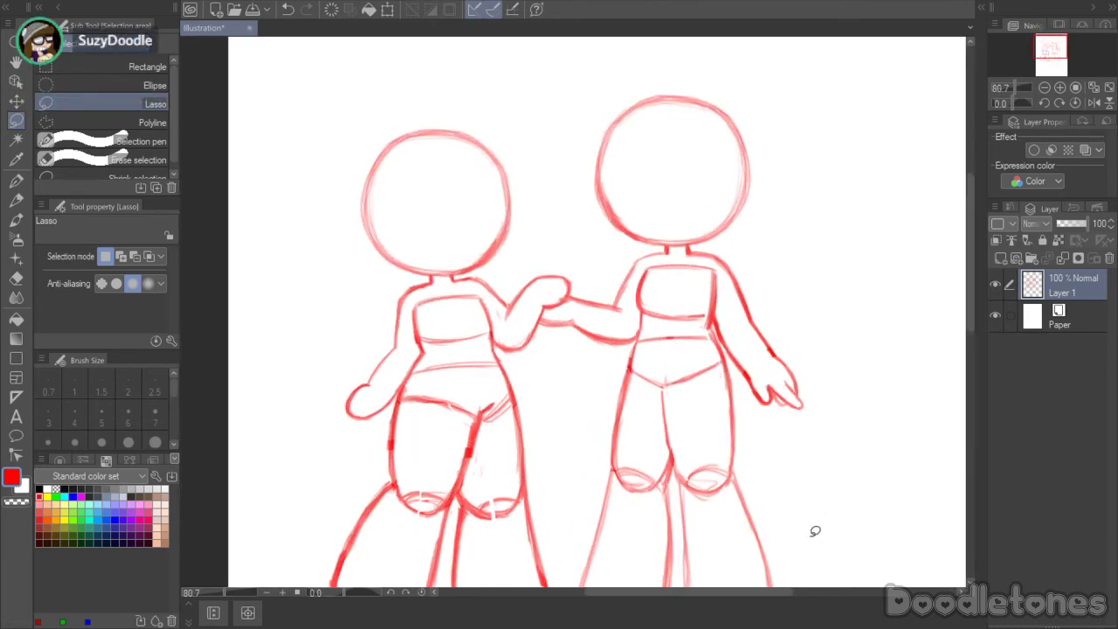
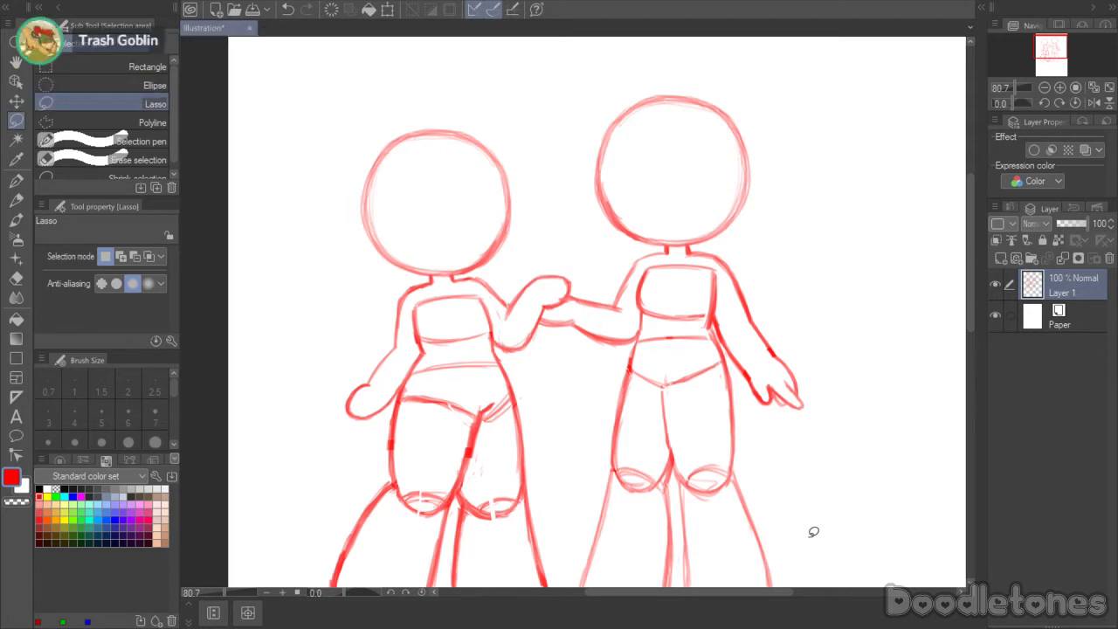
- Redraw the first figure's left-hand hand slightly longer, flowing smoothly from the wrist, and erase the old inner edge
{"action": "scroll", "coordinate": [699, 377], "scroll_direction": "up", "scroll_amount": 2}
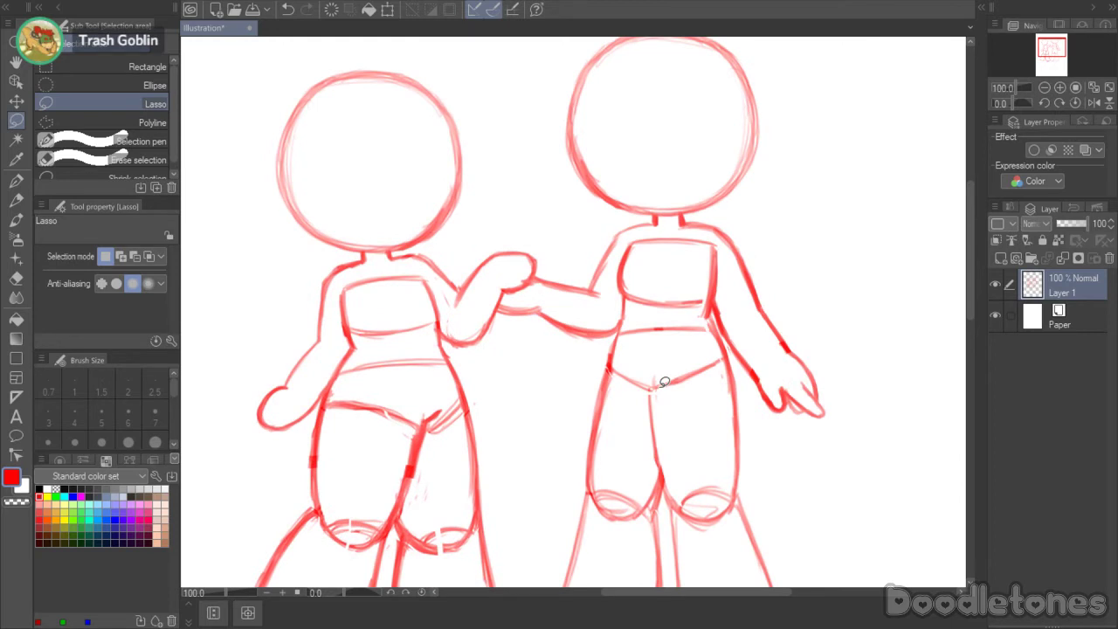
{"action": "left_click", "coordinate": [16, 219]}
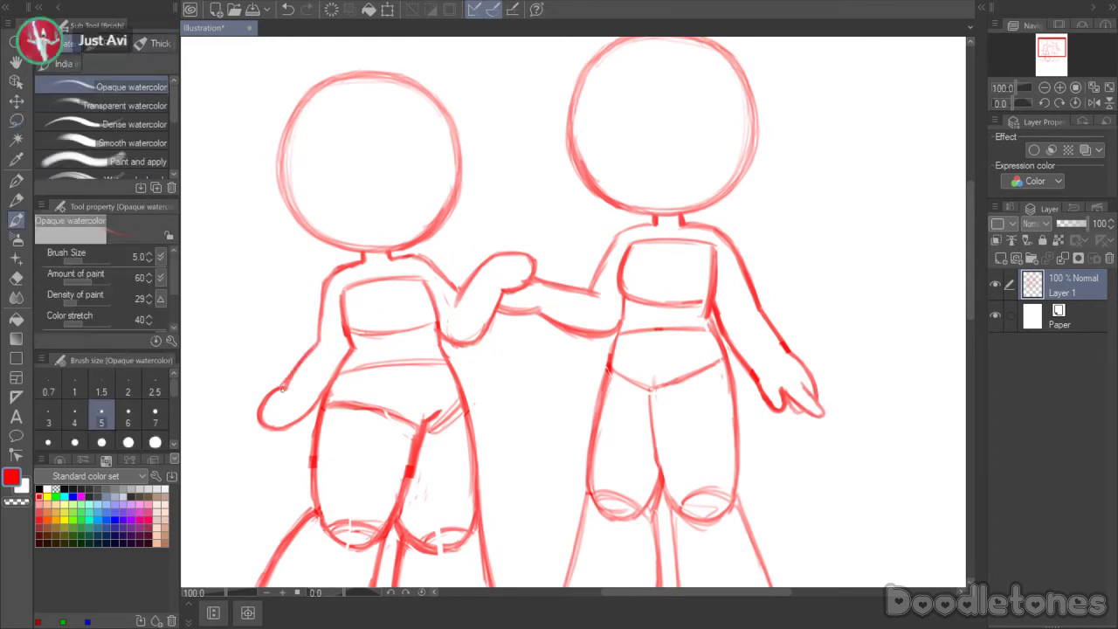
{"action": "mouse_move", "coordinate": [282, 384]}
{"action": "left_mouse_down"}
{"action": "mouse_move", "coordinate": [254, 408]}
{"action": "mouse_move", "coordinate": [283, 428]}
{"action": "left_mouse_up"}
{"action": "left_click_drag", "start_coordinate": [258, 400], "coordinate": [280, 387]}
{"action": "key", "text": "e"}
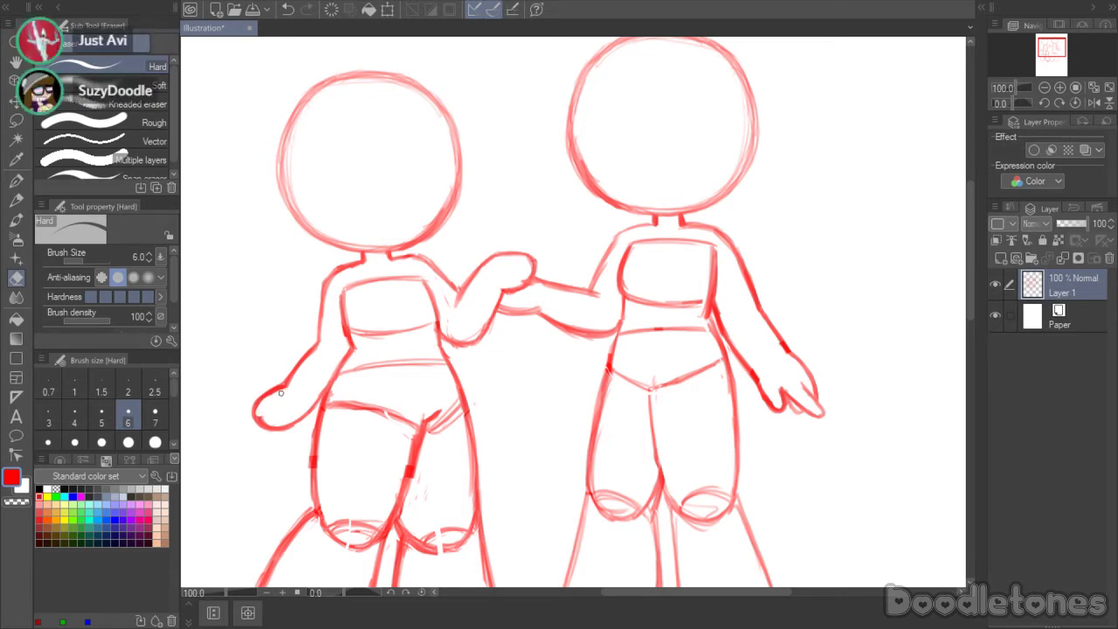
{"action": "left_click_drag", "start_coordinate": [264, 406], "coordinate": [262, 418]}
- Extend the first figure's raised hand with a rounder outline over the second figure's hand and clear the old inner contour
{"action": "scroll", "coordinate": [514, 291], "scroll_direction": "up", "scroll_amount": 2}
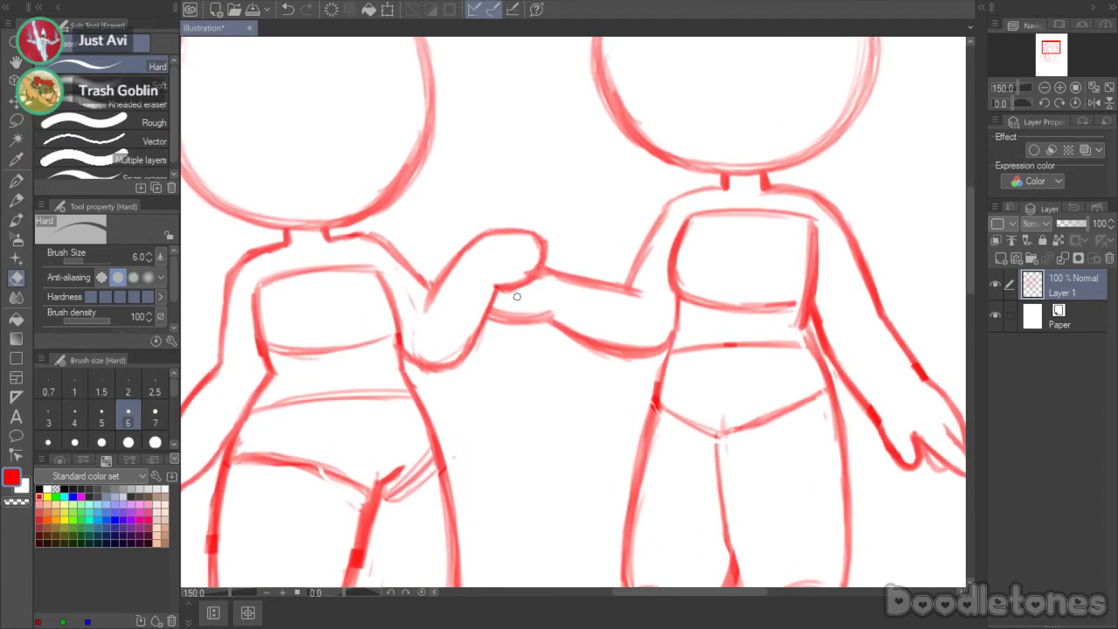
{"action": "key", "text": "b"}
{"action": "mouse_move", "coordinate": [487, 291]}
{"action": "left_mouse_down"}
{"action": "mouse_move", "coordinate": [547, 254]}
{"action": "mouse_move", "coordinate": [469, 238]}
{"action": "mouse_move", "coordinate": [547, 237]}
{"action": "mouse_move", "coordinate": [554, 262]}
{"action": "mouse_move", "coordinate": [548, 253]}
{"action": "mouse_move", "coordinate": [529, 278]}
{"action": "mouse_move", "coordinate": [552, 262]}
{"action": "mouse_move", "coordinate": [518, 287]}
{"action": "mouse_move", "coordinate": [547, 249]}
{"action": "mouse_move", "coordinate": [533, 285]}
{"action": "left_mouse_up"}
{"action": "left_click_drag", "start_coordinate": [548, 243], "coordinate": [555, 253]}
{"action": "left_click_drag", "start_coordinate": [530, 274], "coordinate": [503, 283]}
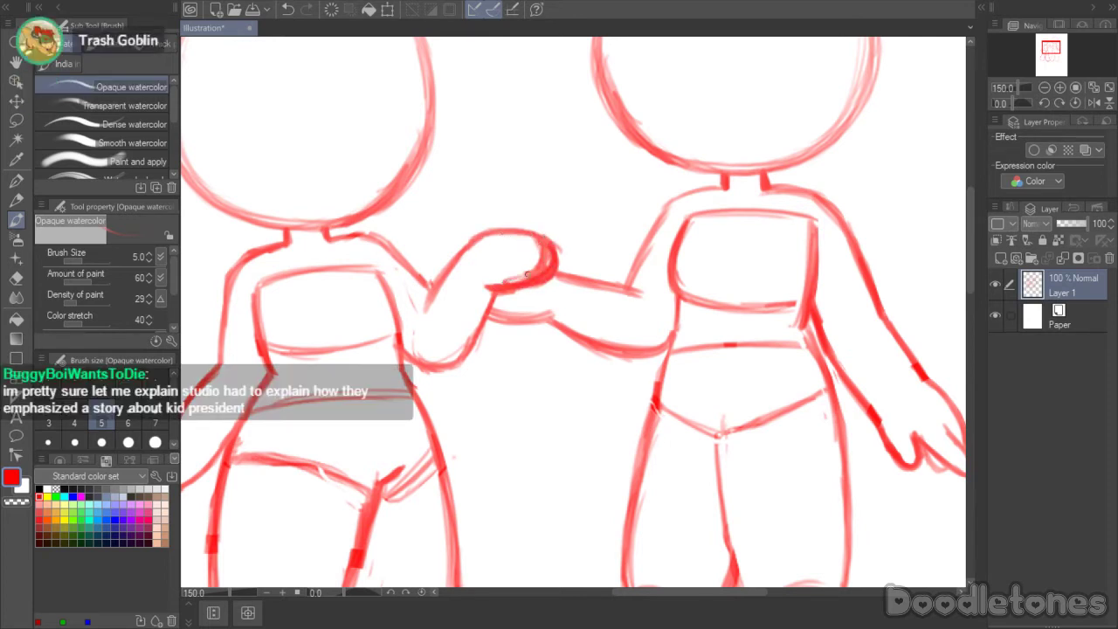
{"action": "mouse_move", "coordinate": [537, 234]}
{"action": "left_mouse_down"}
{"action": "mouse_move", "coordinate": [528, 275]}
{"action": "mouse_move", "coordinate": [510, 278]}
{"action": "mouse_move", "coordinate": [558, 239]}
{"action": "left_mouse_up"}
{"action": "left_click", "coordinate": [16, 278]}
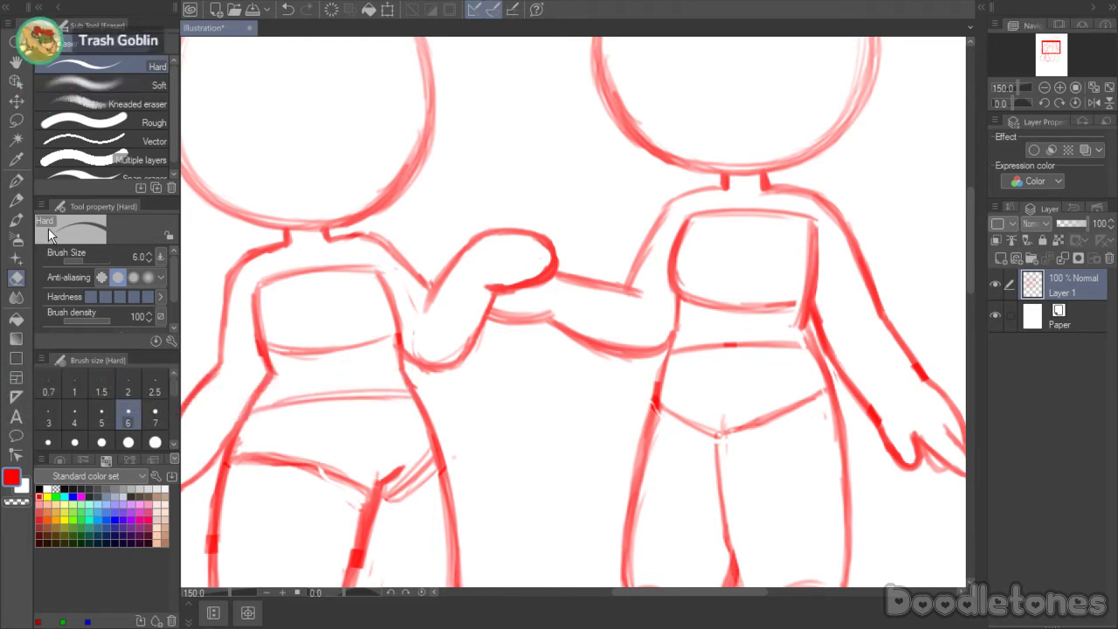
{"action": "left_click", "coordinate": [16, 218]}
{"action": "mouse_move", "coordinate": [504, 276]}
{"action": "left_mouse_down"}
{"action": "mouse_move", "coordinate": [522, 301]}
{"action": "mouse_move", "coordinate": [498, 301]}
{"action": "mouse_move", "coordinate": [518, 276]}
{"action": "mouse_move", "coordinate": [517, 308]}
{"action": "mouse_move", "coordinate": [507, 273]}
{"action": "mouse_move", "coordinate": [507, 304]}
{"action": "mouse_move", "coordinate": [526, 294]}
{"action": "mouse_move", "coordinate": [533, 263]}
{"action": "left_mouse_up"}
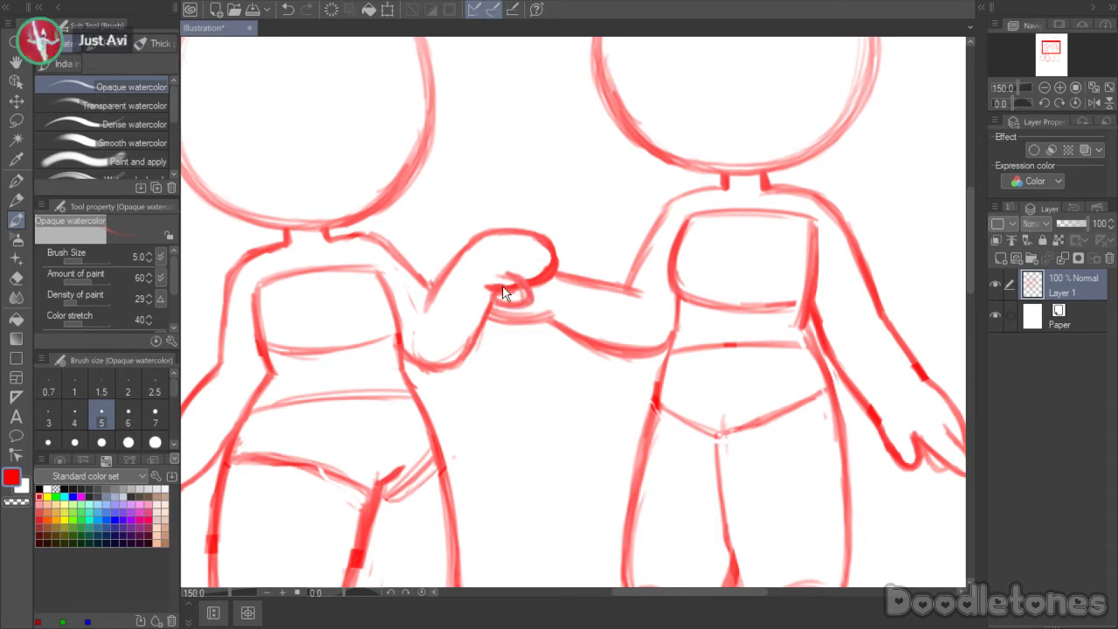
{"action": "key", "text": "ctrl+z"}
{"action": "mouse_move", "coordinate": [496, 298]}
{"action": "left_mouse_down"}
{"action": "mouse_move", "coordinate": [531, 300]}
{"action": "mouse_move", "coordinate": [505, 277]}
{"action": "mouse_move", "coordinate": [488, 295]}
{"action": "mouse_move", "coordinate": [529, 290]}
{"action": "mouse_move", "coordinate": [509, 305]}
{"action": "mouse_move", "coordinate": [506, 280]}
{"action": "mouse_move", "coordinate": [528, 294]}
{"action": "left_mouse_up"}
{"action": "key", "text": "ctrl+z"}
{"action": "key", "text": "ctrl+z"}
{"action": "key", "text": "ctrl+z"}
- Draw a short curled thumb beneath the first figure's holding hand and erase the palm line crossing it
{"action": "left_click_drag", "start_coordinate": [516, 288], "coordinate": [529, 304]}
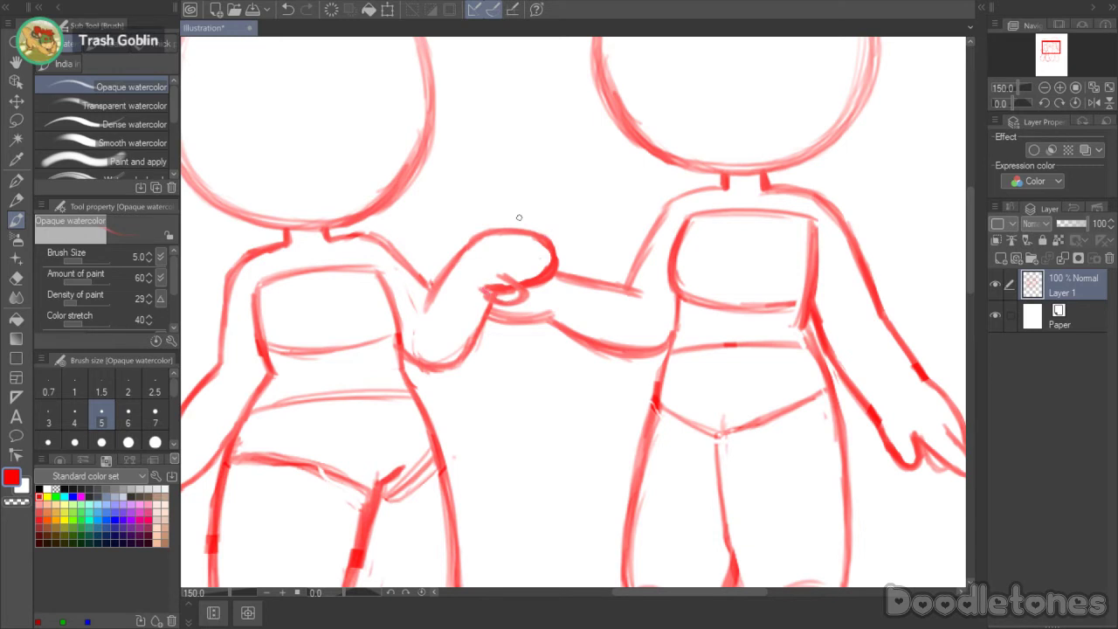
{"action": "key", "text": "e"}
{"action": "left_click_drag", "start_coordinate": [490, 286], "coordinate": [505, 288]}
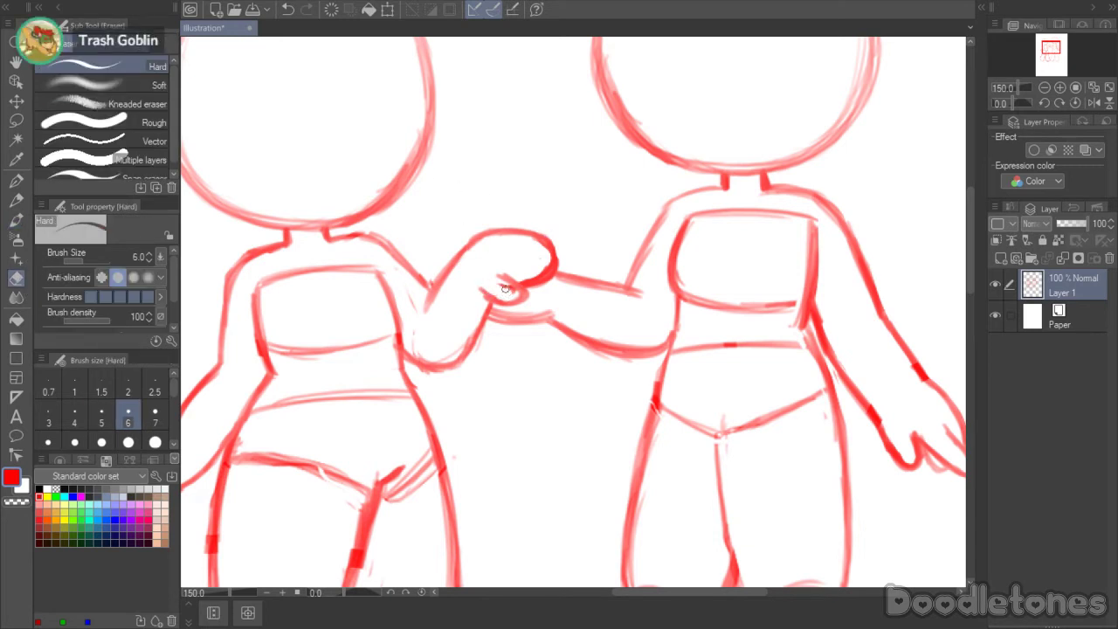
- Draw the upper fingers of the first figure's holding hand with Opaque watercolor and erase the old rounded outer edge
{"action": "left_click", "coordinate": [17, 218]}
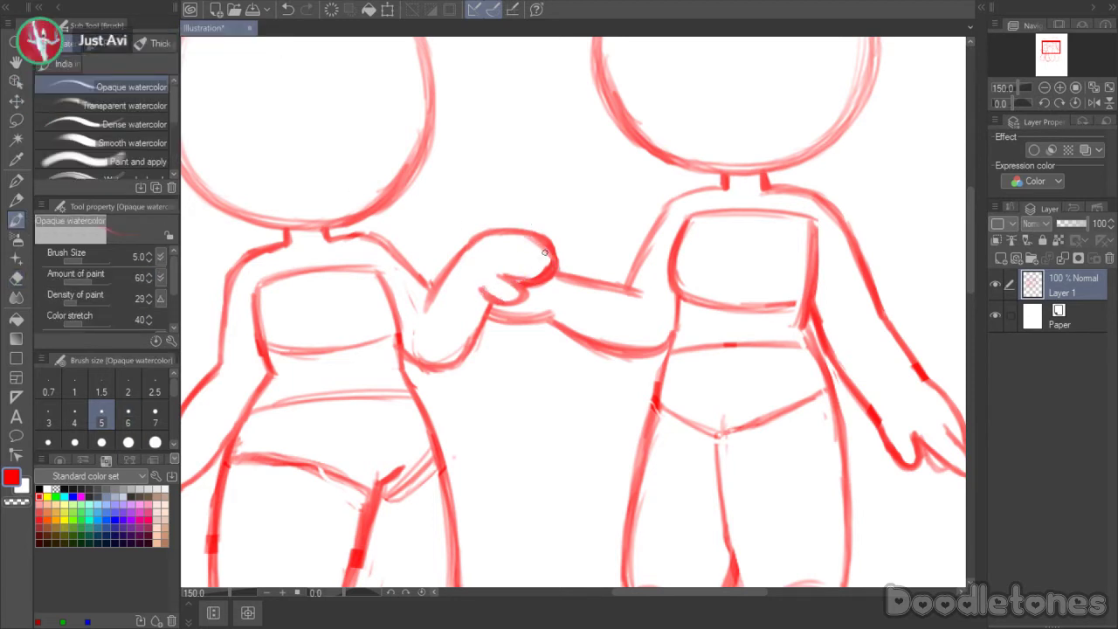
{"action": "mouse_move", "coordinate": [524, 259]}
{"action": "left_mouse_down"}
{"action": "mouse_move", "coordinate": [550, 274]}
{"action": "mouse_move", "coordinate": [531, 285]}
{"action": "mouse_move", "coordinate": [555, 282]}
{"action": "left_mouse_up"}
{"action": "mouse_move", "coordinate": [526, 254]}
{"action": "left_mouse_down"}
{"action": "mouse_move", "coordinate": [552, 275]}
{"action": "mouse_move", "coordinate": [526, 287]}
{"action": "mouse_move", "coordinate": [561, 279]}
{"action": "mouse_move", "coordinate": [562, 289]}
{"action": "mouse_move", "coordinate": [531, 290]}
{"action": "left_mouse_up"}
{"action": "key", "text": "ctrl+z"}
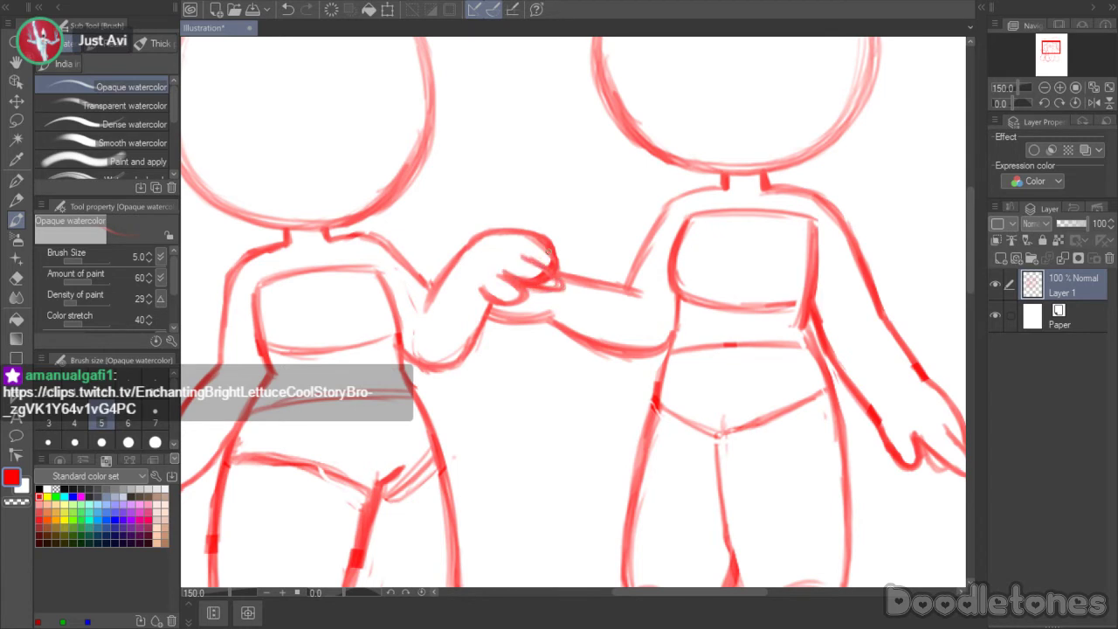
{"action": "mouse_move", "coordinate": [549, 253]}
{"action": "left_mouse_down"}
{"action": "mouse_move", "coordinate": [558, 280]}
{"action": "mouse_move", "coordinate": [534, 280]}
{"action": "mouse_move", "coordinate": [549, 281]}
{"action": "left_mouse_up"}
{"action": "left_click", "coordinate": [16, 278]}
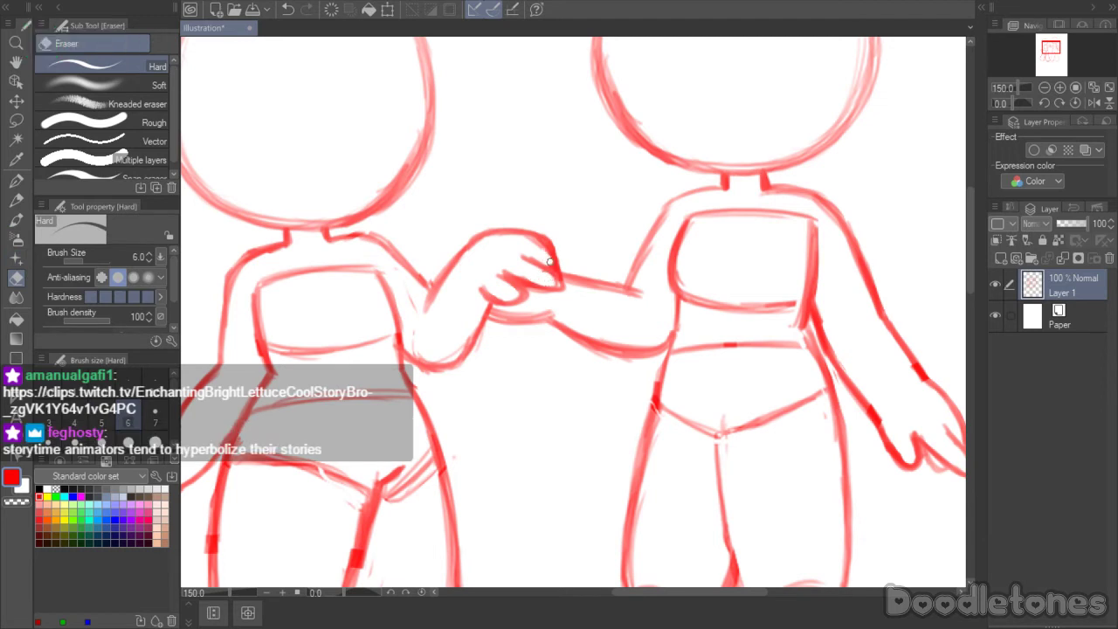
{"action": "mouse_move", "coordinate": [527, 225]}
{"action": "left_mouse_down"}
{"action": "mouse_move", "coordinate": [560, 260]}
{"action": "mouse_move", "coordinate": [512, 224]}
{"action": "mouse_move", "coordinate": [507, 240]}
{"action": "mouse_move", "coordinate": [566, 287]}
{"action": "mouse_move", "coordinate": [522, 278]}
{"action": "mouse_move", "coordinate": [568, 278]}
{"action": "left_mouse_up"}
- Redraw the holding hand's upper finger longer and more tapered, darken the thumb outline, and erase the excess line around it
{"action": "left_click", "coordinate": [16, 220]}
{"action": "left_click_drag", "start_coordinate": [507, 285], "coordinate": [571, 283]}
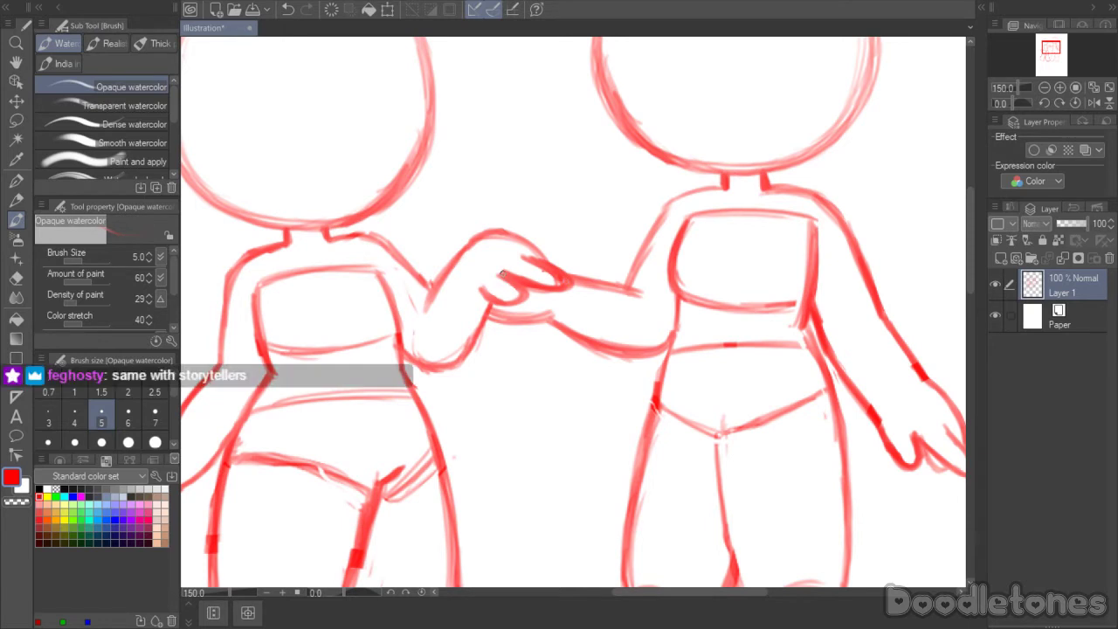
{"action": "mouse_move", "coordinate": [499, 304]}
{"action": "left_mouse_down"}
{"action": "mouse_move", "coordinate": [517, 287]}
{"action": "mouse_move", "coordinate": [520, 301]}
{"action": "mouse_move", "coordinate": [515, 286]}
{"action": "left_mouse_up"}
{"action": "key", "text": "e"}
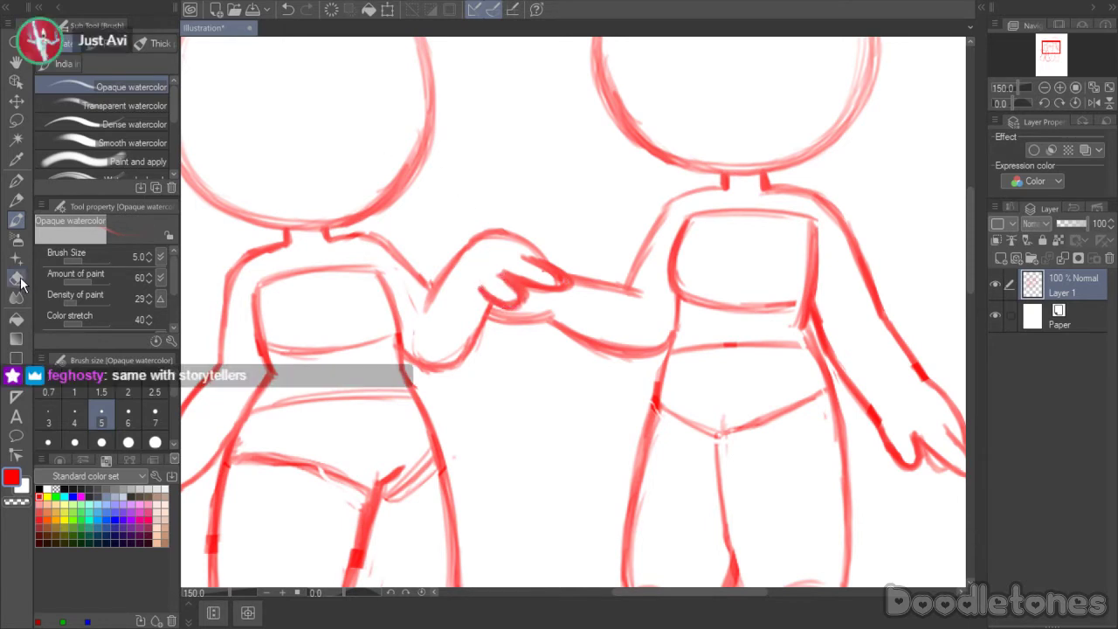
{"action": "left_click_drag", "start_coordinate": [505, 302], "coordinate": [487, 290]}
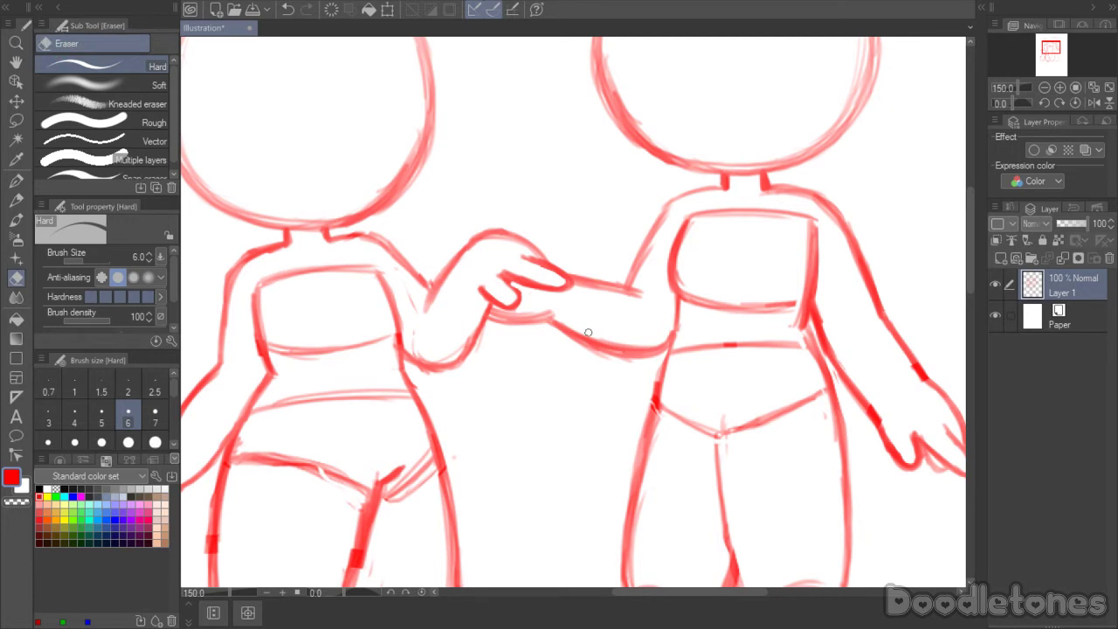
{"action": "key", "text": "m"}
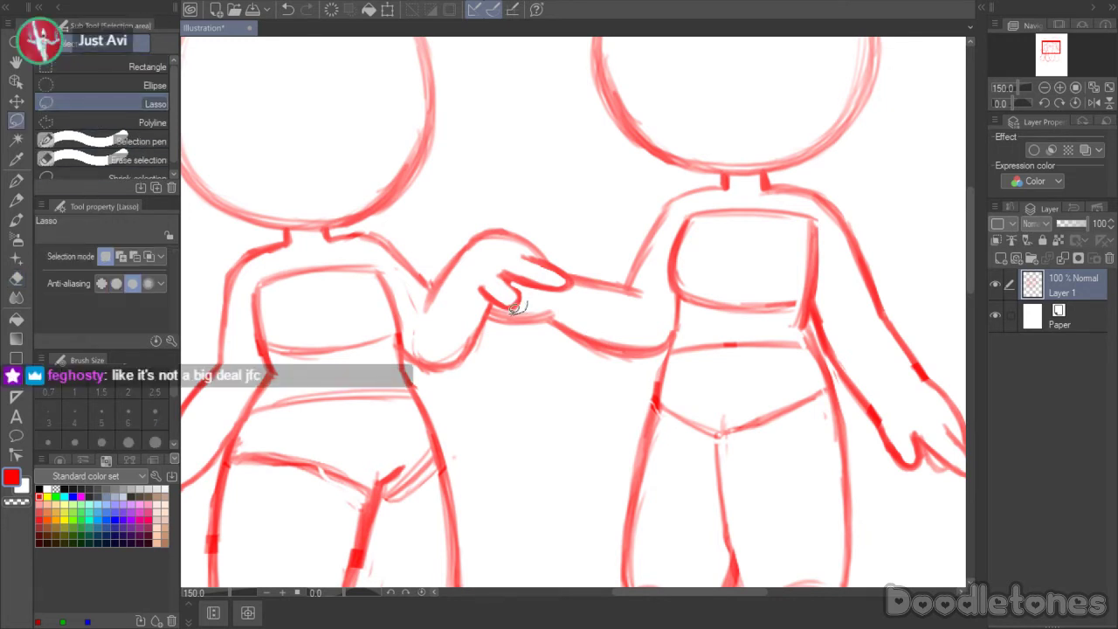
- Lasso the fingers and thumb of the first figure's holding hand, rotate them slightly with the scale/rotate transform, and deselect
{"action": "mouse_move", "coordinate": [518, 308]}
{"action": "left_mouse_down"}
{"action": "mouse_move", "coordinate": [493, 297]}
{"action": "mouse_move", "coordinate": [479, 260]}
{"action": "mouse_move", "coordinate": [499, 248]}
{"action": "mouse_move", "coordinate": [490, 216]}
{"action": "mouse_move", "coordinate": [554, 246]}
{"action": "mouse_move", "coordinate": [577, 285]}
{"action": "mouse_move", "coordinate": [552, 299]}
{"action": "mouse_move", "coordinate": [578, 295]}
{"action": "mouse_move", "coordinate": [574, 280]}
{"action": "mouse_move", "coordinate": [554, 289]}
{"action": "left_mouse_up"}
{"action": "left_click", "coordinate": [579, 339]}
{"action": "left_click", "coordinate": [481, 358]}
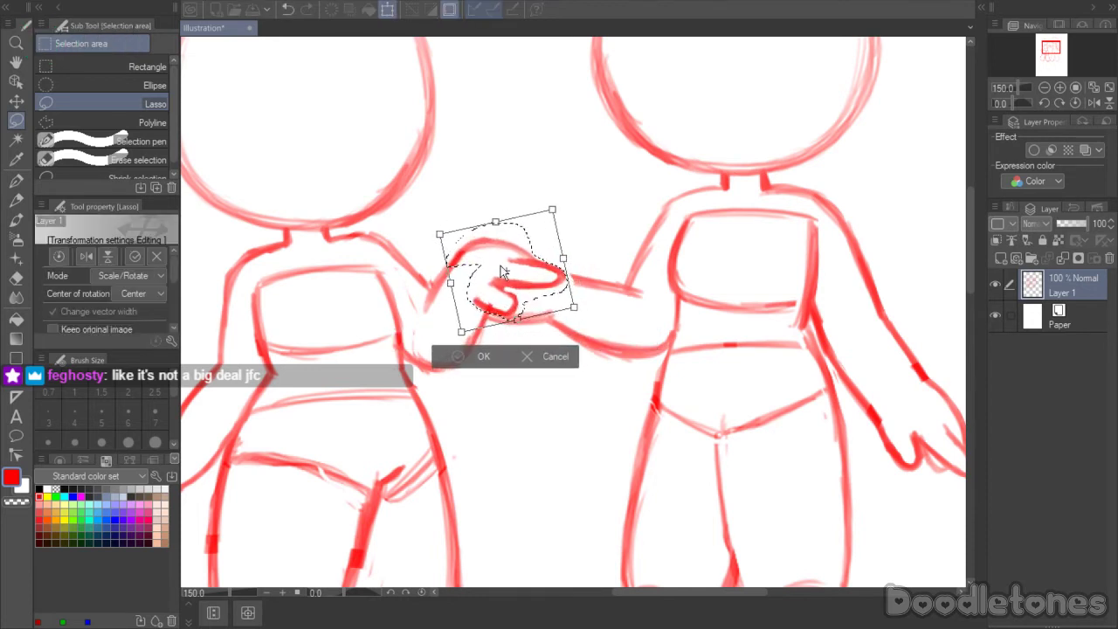
{"action": "key", "text": "Return"}
{"action": "key", "text": "ctrl+d"}
- Redraw the holding hand's thumb as a smaller, cleaner curl with Opaque watercolor and erase its excess thickness
{"action": "key", "text": "b"}
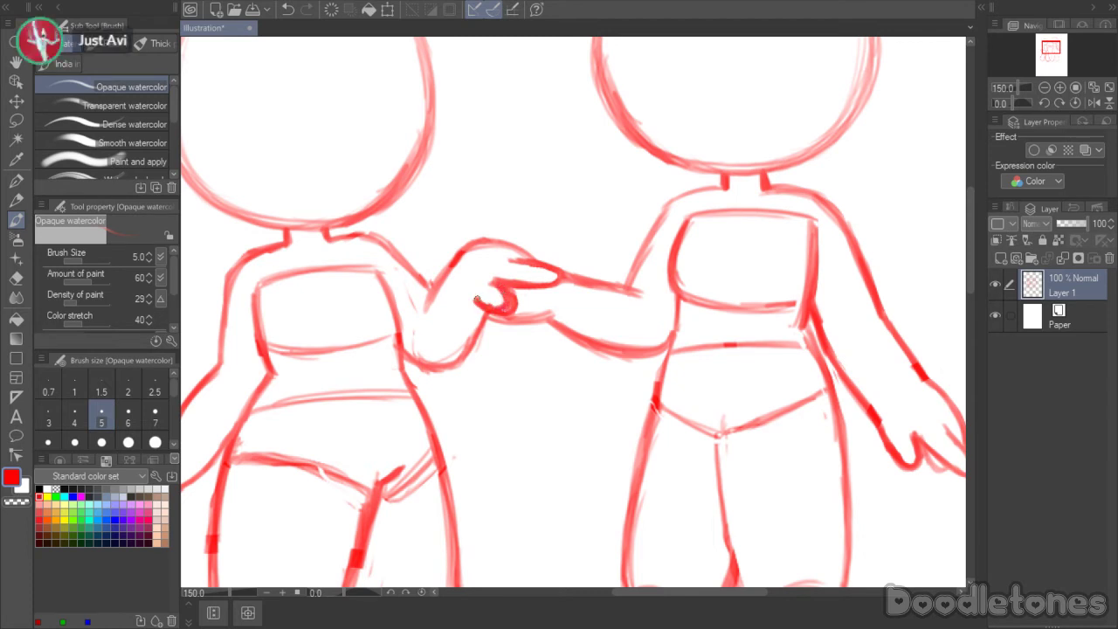
{"action": "left_click", "coordinate": [15, 277]}
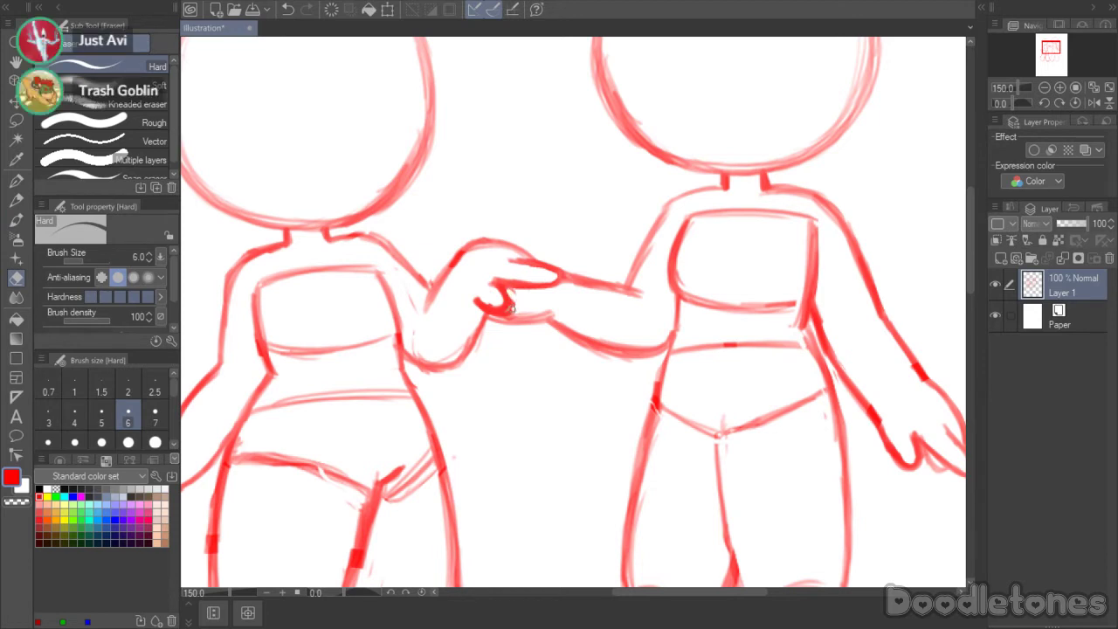
{"action": "left_click_drag", "start_coordinate": [513, 307], "coordinate": [502, 314]}
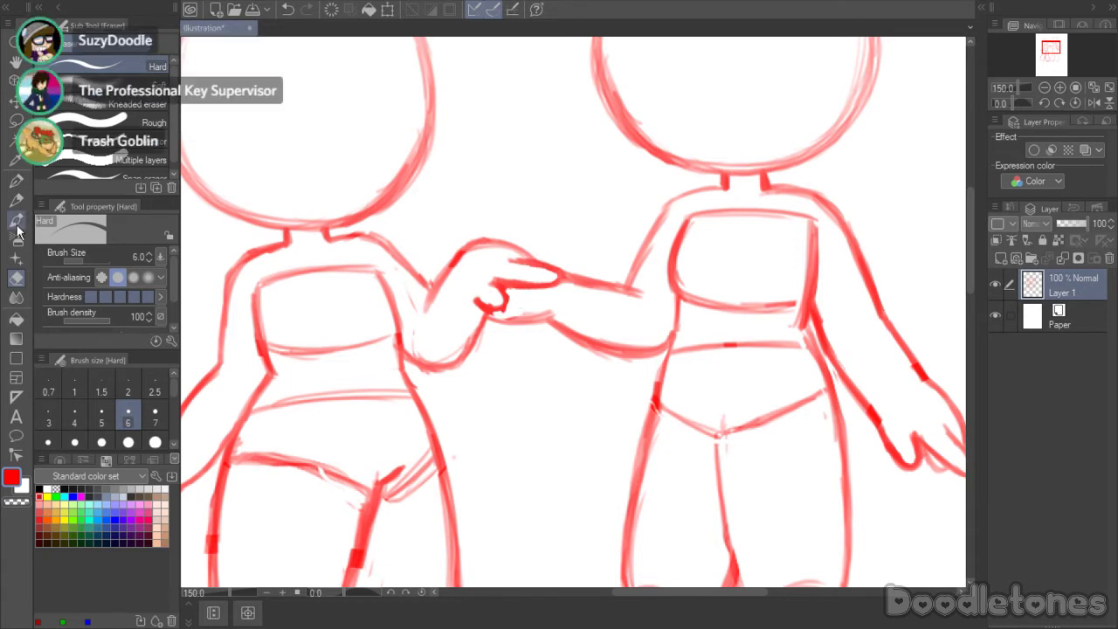
{"action": "left_click", "coordinate": [17, 222]}
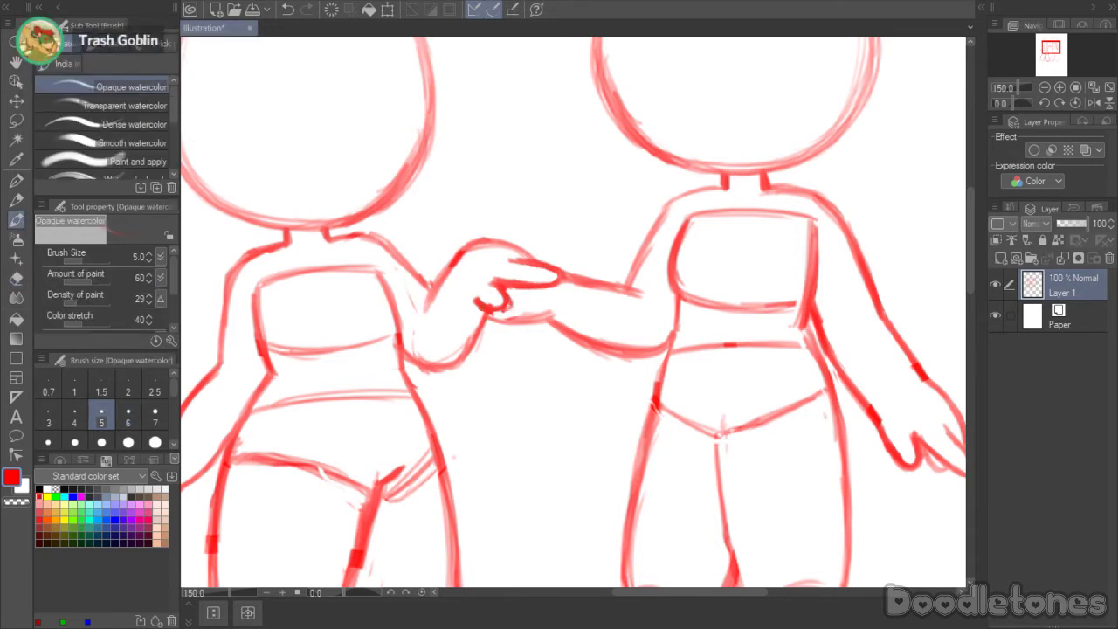
{"action": "left_click_drag", "start_coordinate": [492, 310], "coordinate": [504, 311]}
{"action": "key", "text": "e"}
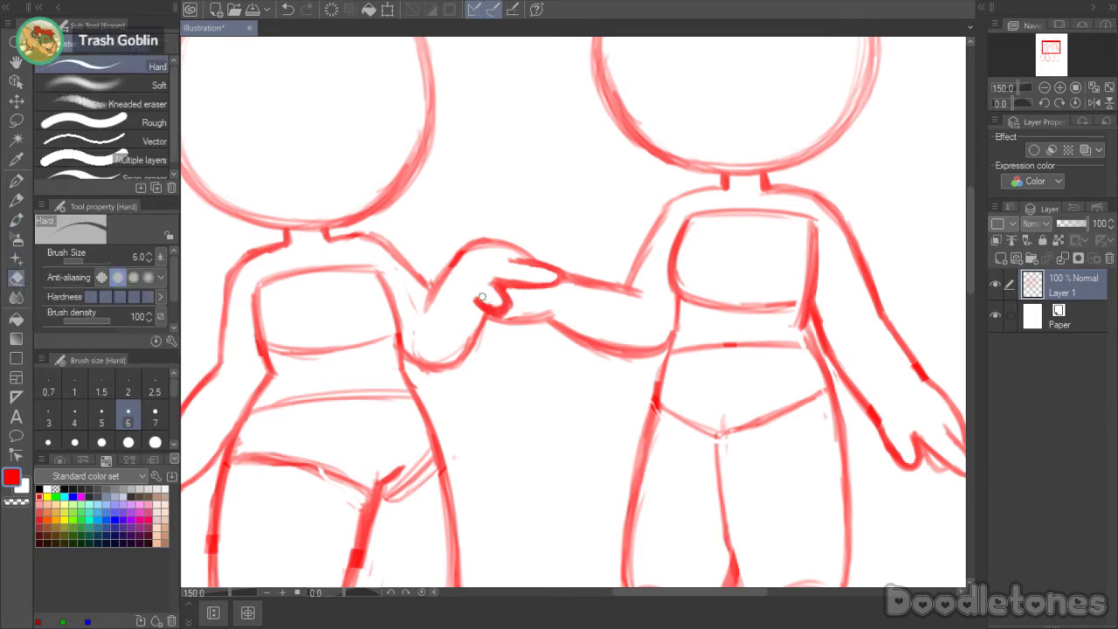
{"action": "mouse_move", "coordinate": [481, 301]}
{"action": "left_mouse_down"}
{"action": "mouse_move", "coordinate": [505, 278]}
{"action": "mouse_move", "coordinate": [511, 309]}
{"action": "mouse_move", "coordinate": [505, 290]}
{"action": "mouse_move", "coordinate": [547, 291]}
{"action": "left_mouse_up"}
{"action": "key", "text": "b"}
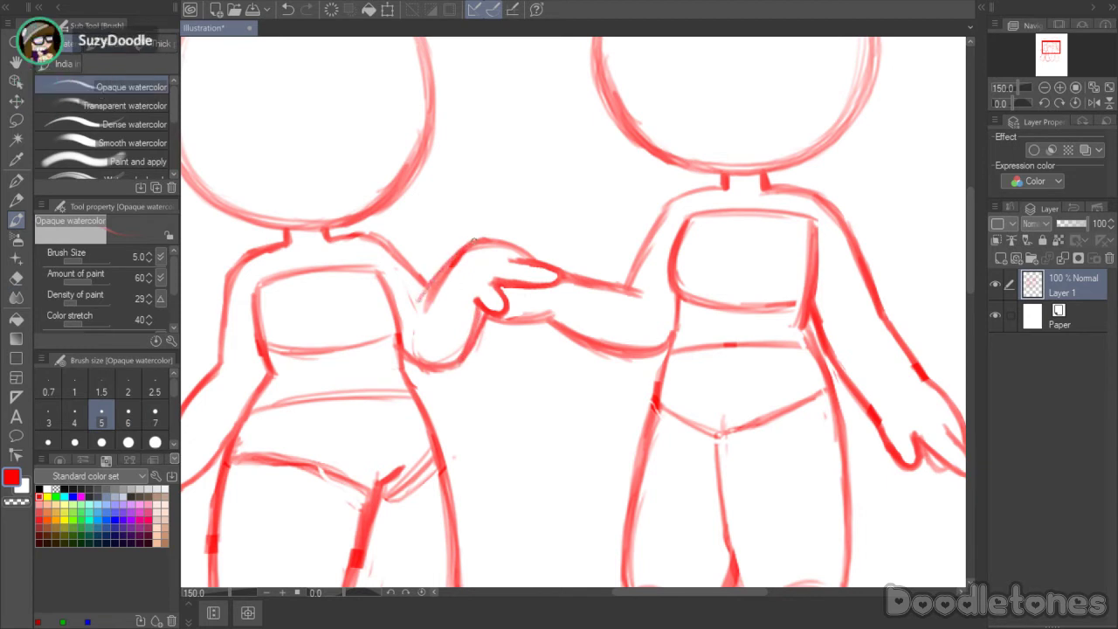
- Thin the upper and lower forearm lines of the first figure's raised arm with the Hard eraser
{"action": "key", "text": "e"}
{"action": "left_click_drag", "start_coordinate": [426, 311], "coordinate": [454, 269]}
{"action": "mouse_move", "coordinate": [455, 269]}
{"action": "left_mouse_down"}
{"action": "mouse_move", "coordinate": [419, 317]}
{"action": "mouse_move", "coordinate": [449, 268]}
{"action": "left_mouse_up"}
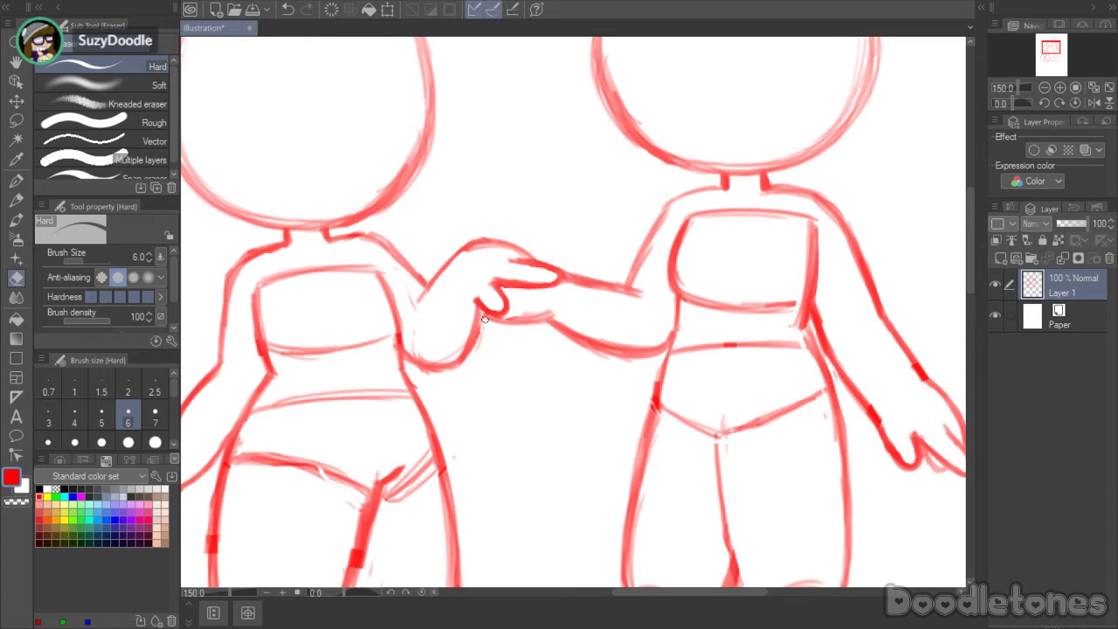
{"action": "left_click_drag", "start_coordinate": [481, 315], "coordinate": [472, 362]}
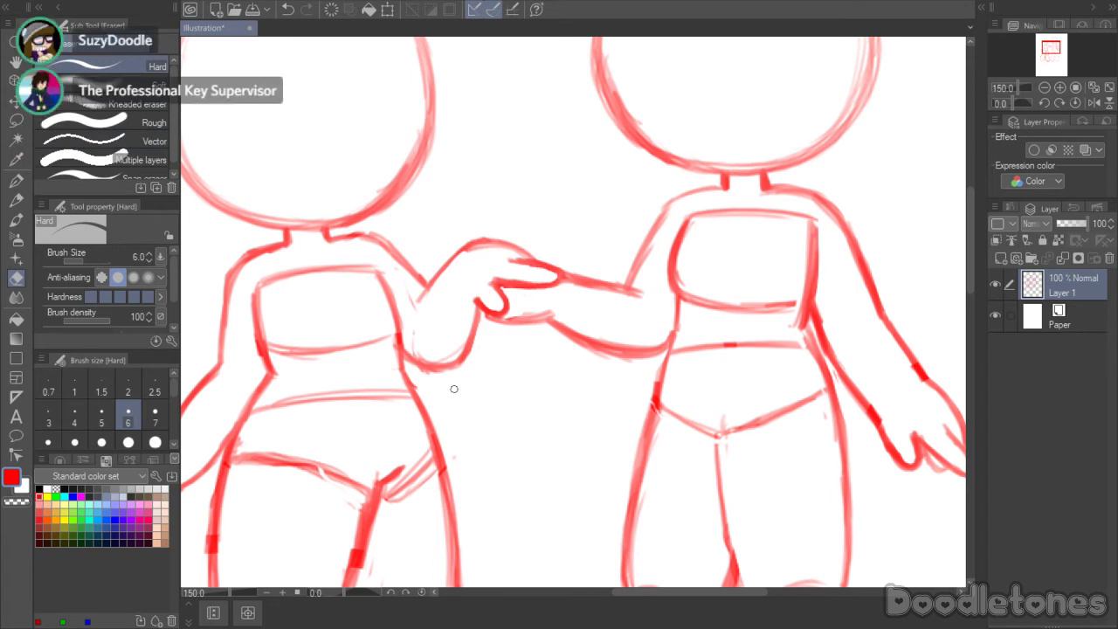
{"action": "key", "text": "b"}
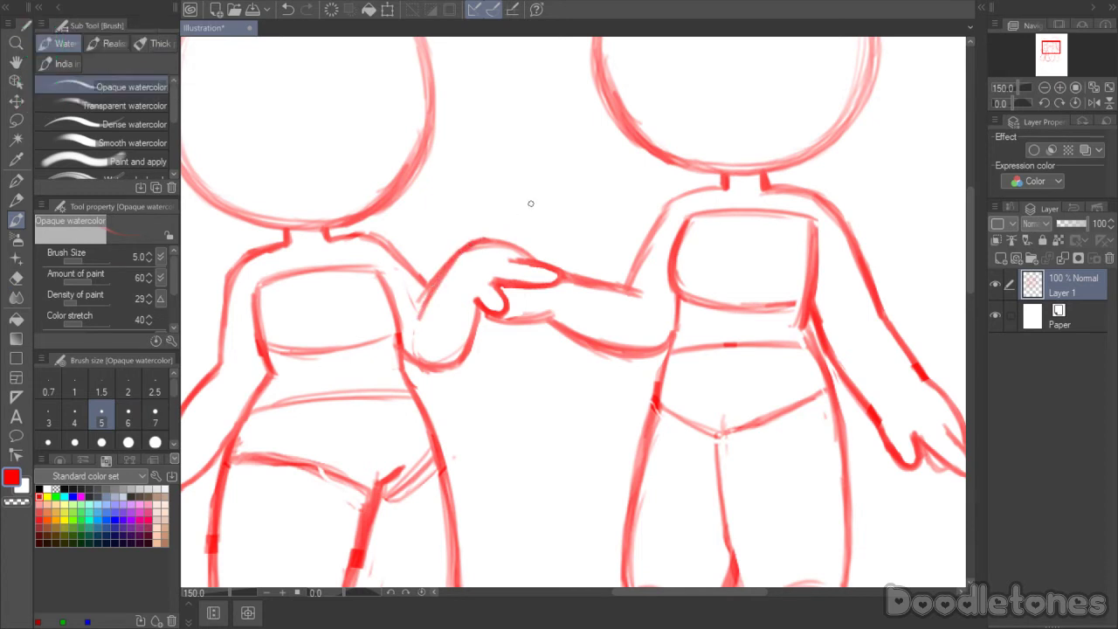
{"action": "left_click", "coordinate": [18, 276]}
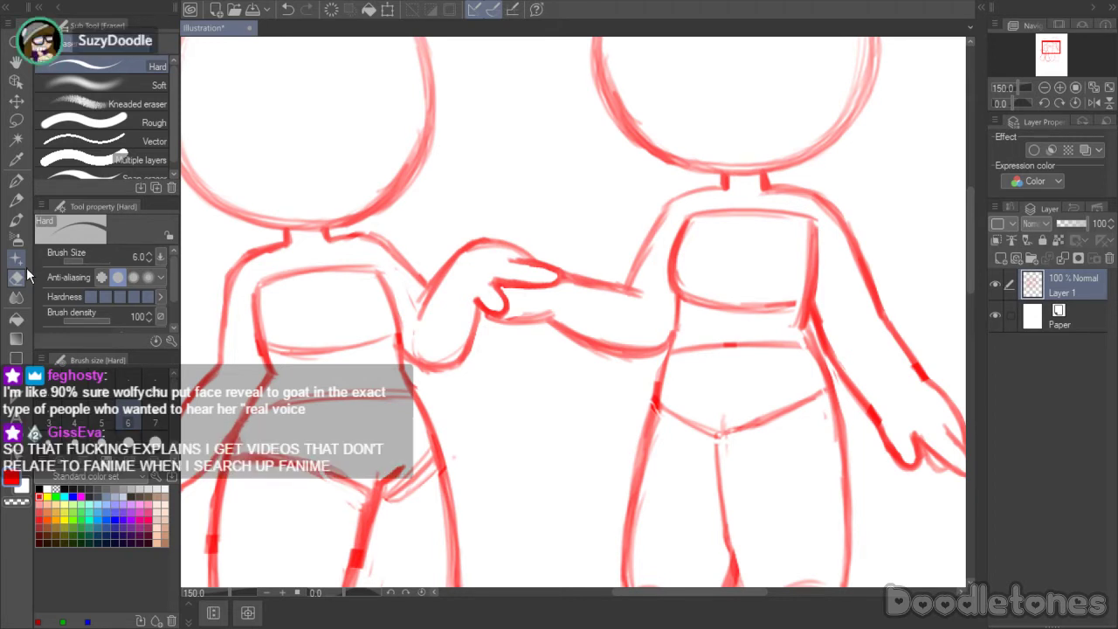
- Give the holding hand's extended finger a blunter tip and redraw the second figure's upper forearm line to meet it
{"action": "key", "text": "b"}
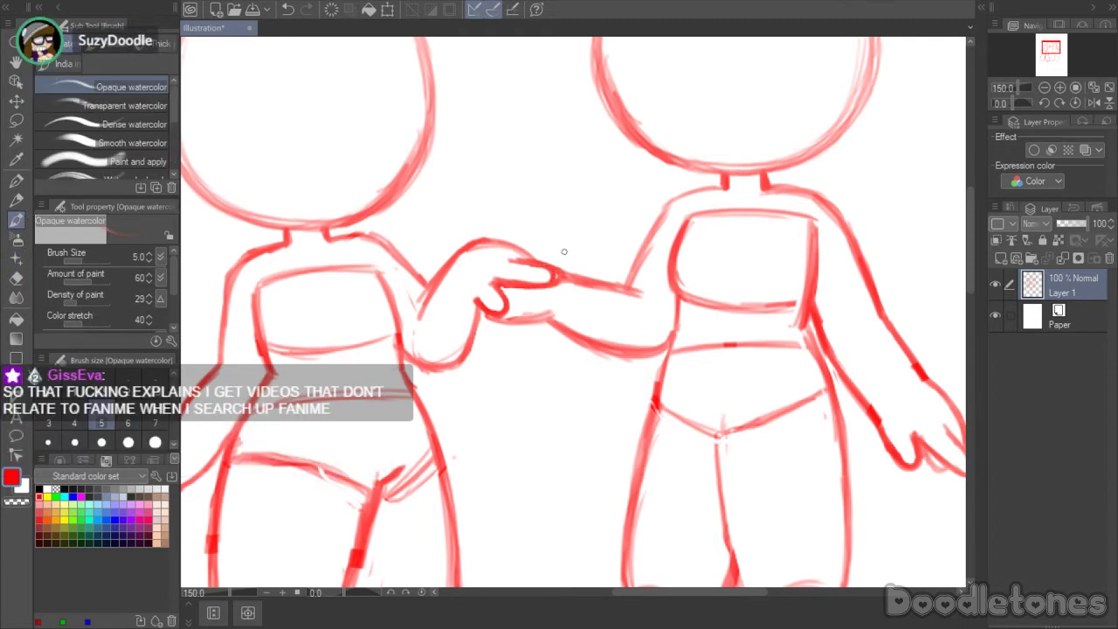
{"action": "key", "text": "e"}
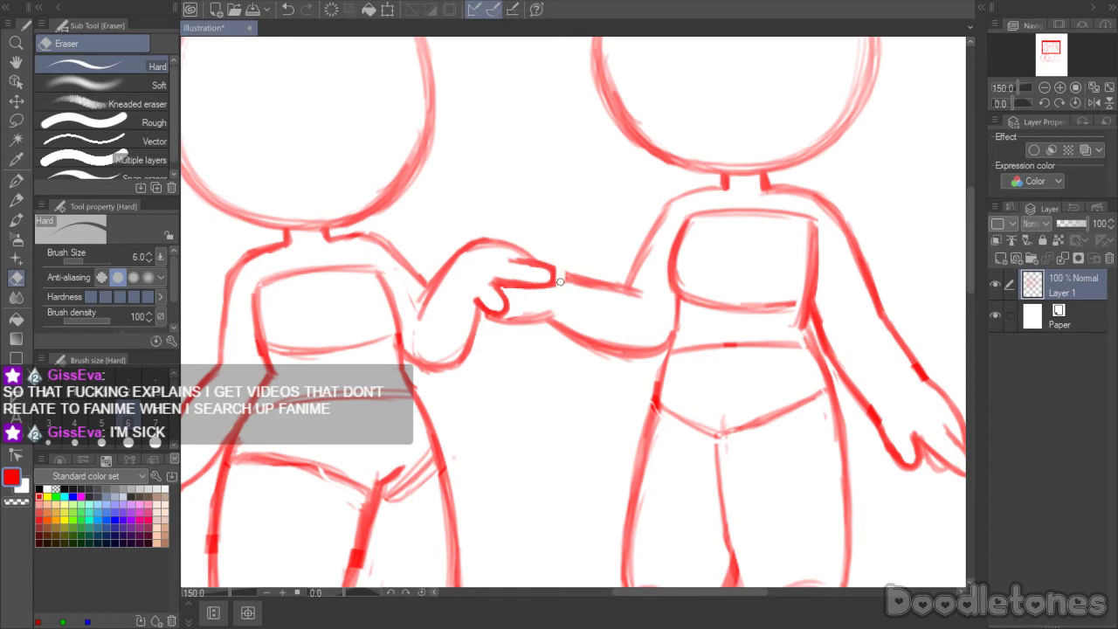
{"action": "left_click_drag", "start_coordinate": [560, 281], "coordinate": [554, 285]}
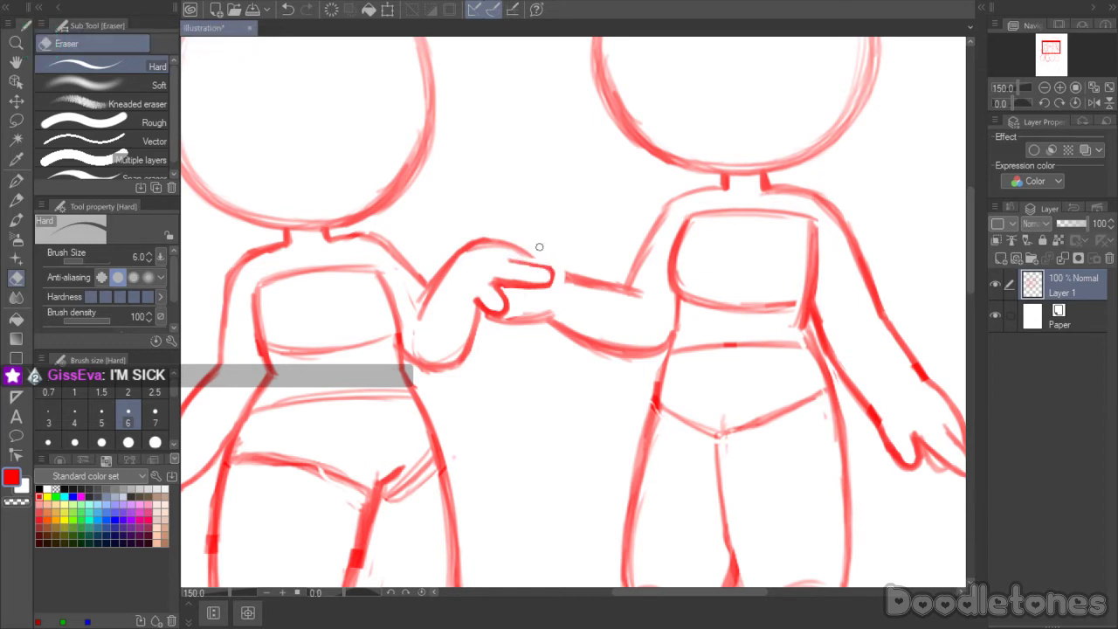
{"action": "left_click", "coordinate": [17, 218]}
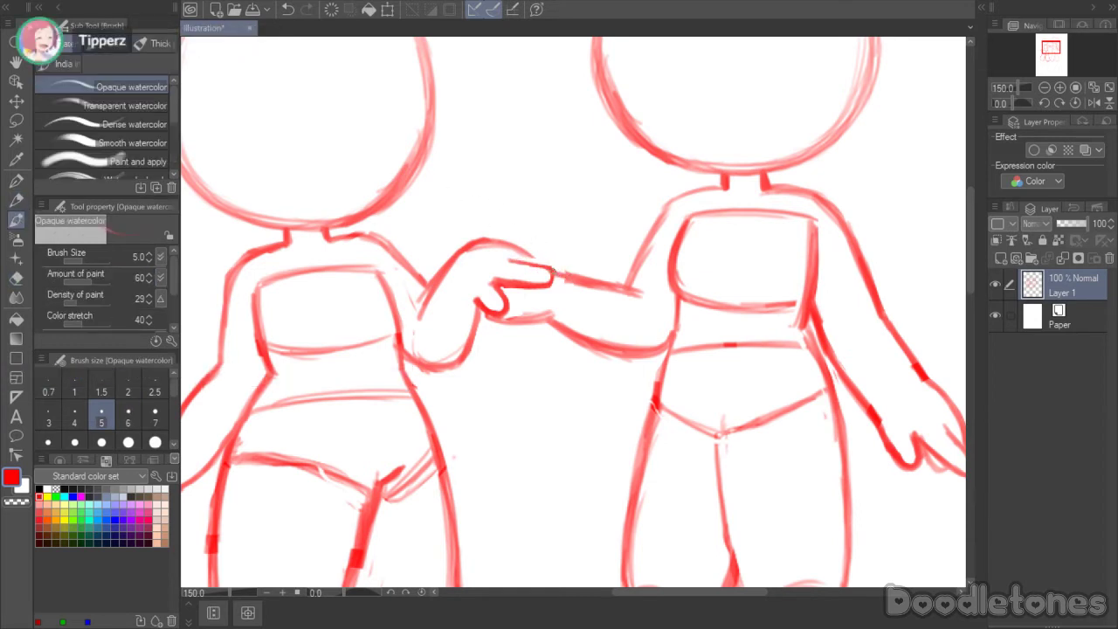
{"action": "key", "text": "e"}
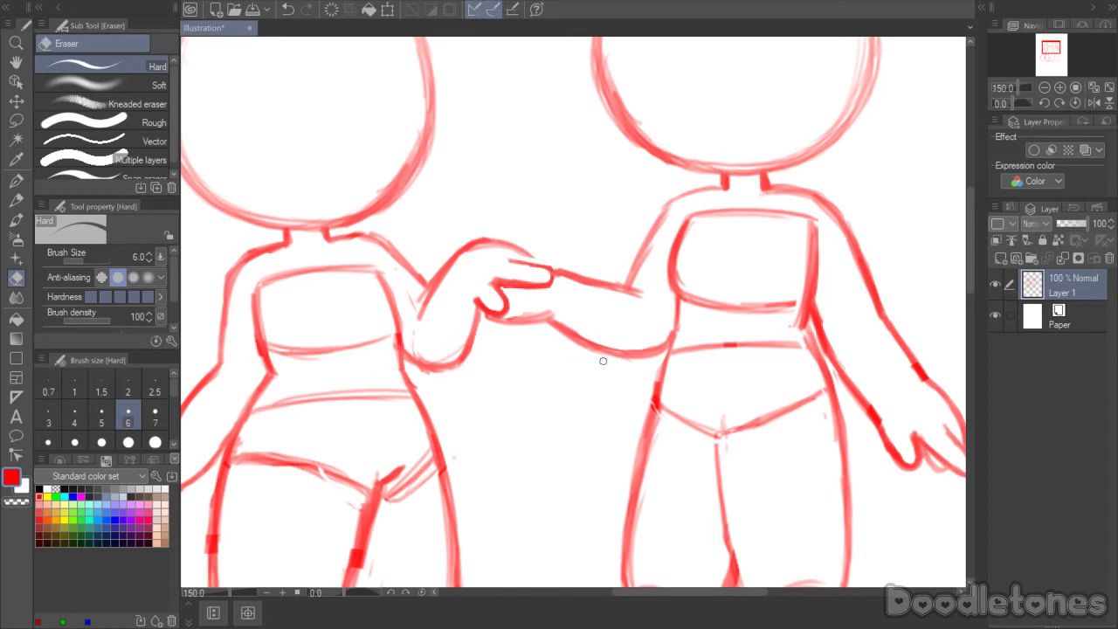
{"action": "left_click", "coordinate": [16, 218]}
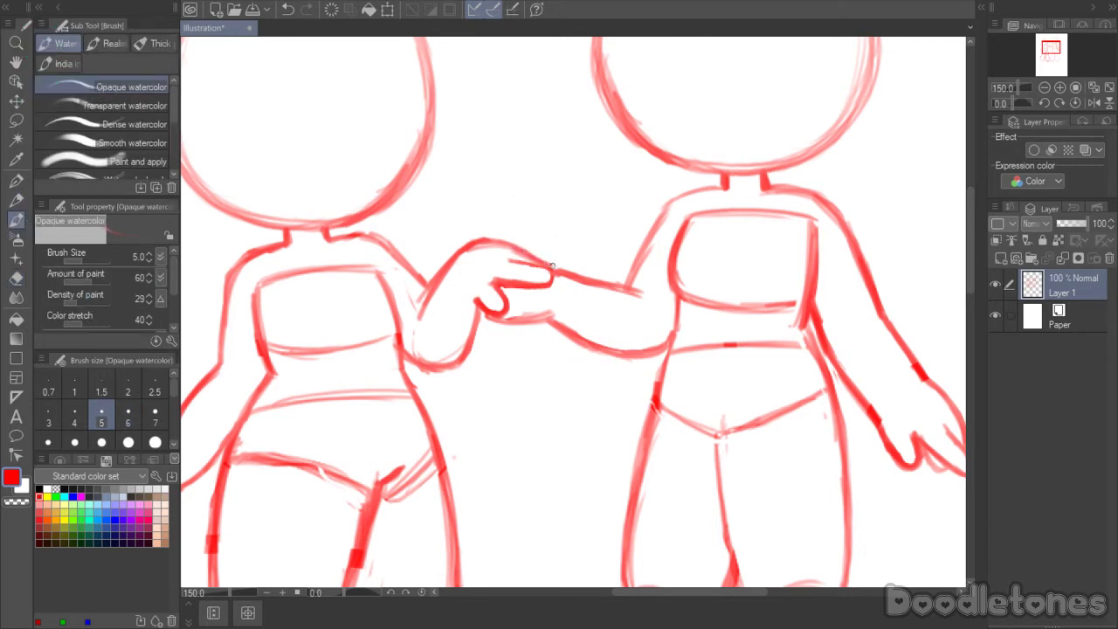
- Connect the holding hand's knuckle line to the fingertip, add the second figure's small thumb above it, and darken the lower palm edge
{"action": "left_click_drag", "start_coordinate": [499, 256], "coordinate": [552, 271]}
{"action": "left_click", "coordinate": [17, 280]}
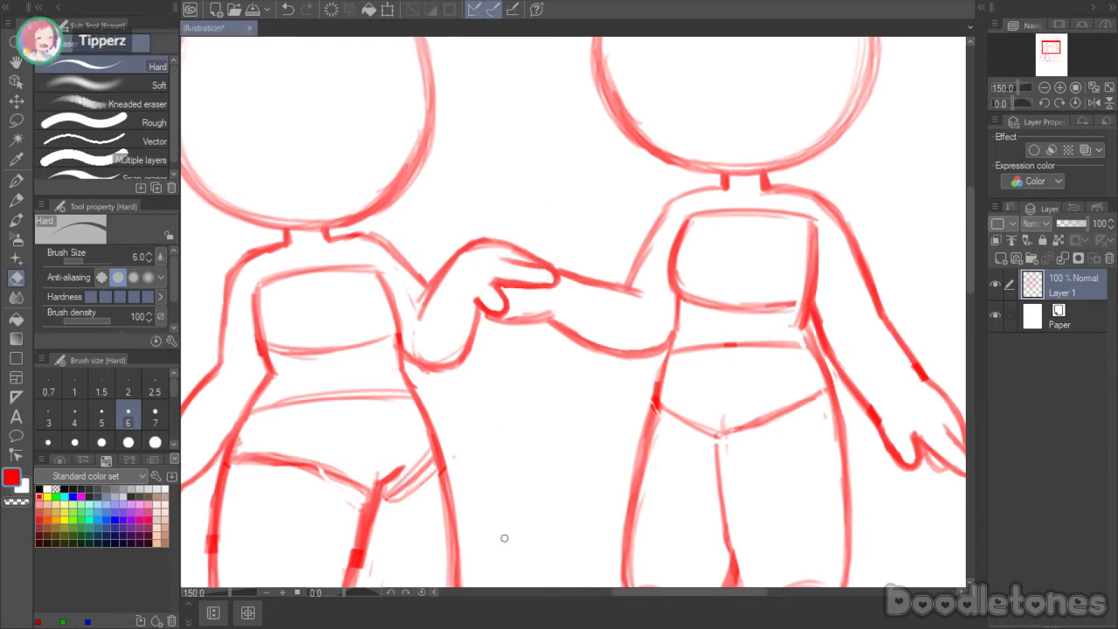
{"action": "key", "text": "b"}
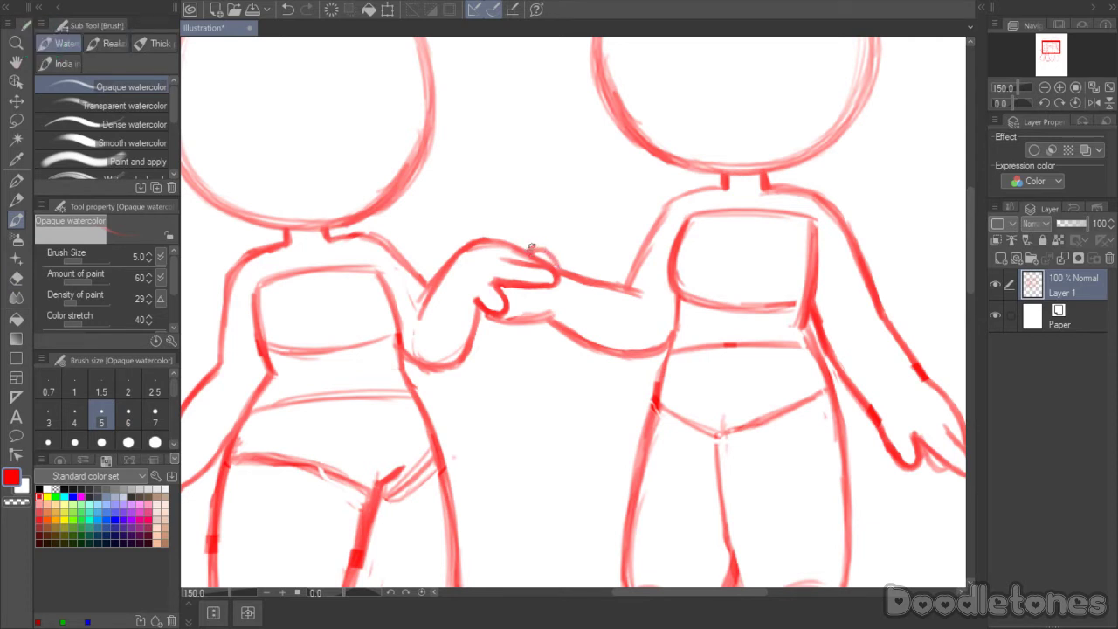
{"action": "left_click_drag", "start_coordinate": [531, 249], "coordinate": [554, 263]}
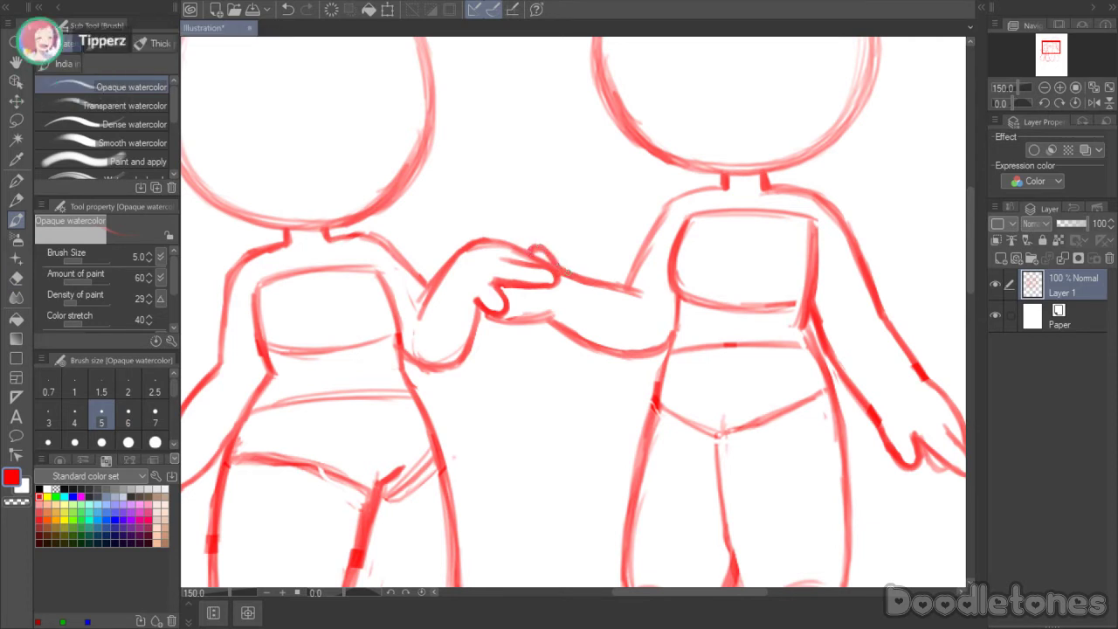
{"action": "left_click_drag", "start_coordinate": [482, 313], "coordinate": [552, 315]}
- Try a curled thumb and a reshaped rounded outline on the first figure's lowered hand
{"action": "scroll", "coordinate": [404, 425], "scroll_direction": "down", "scroll_amount": 1}
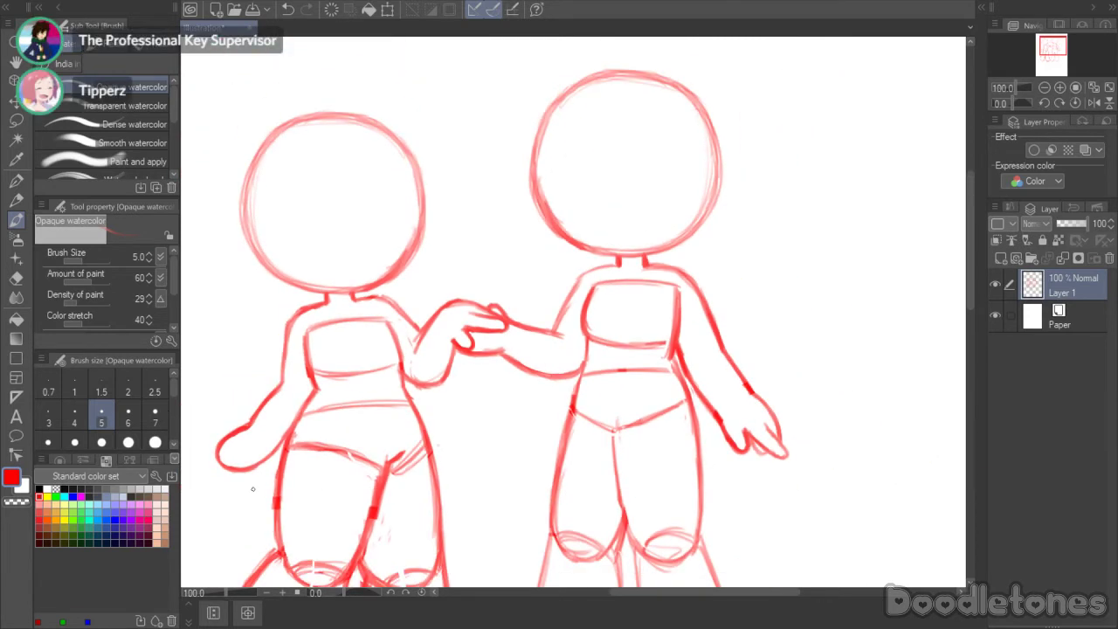
{"action": "left_click_drag", "start_coordinate": [253, 489], "coordinate": [293, 488]}
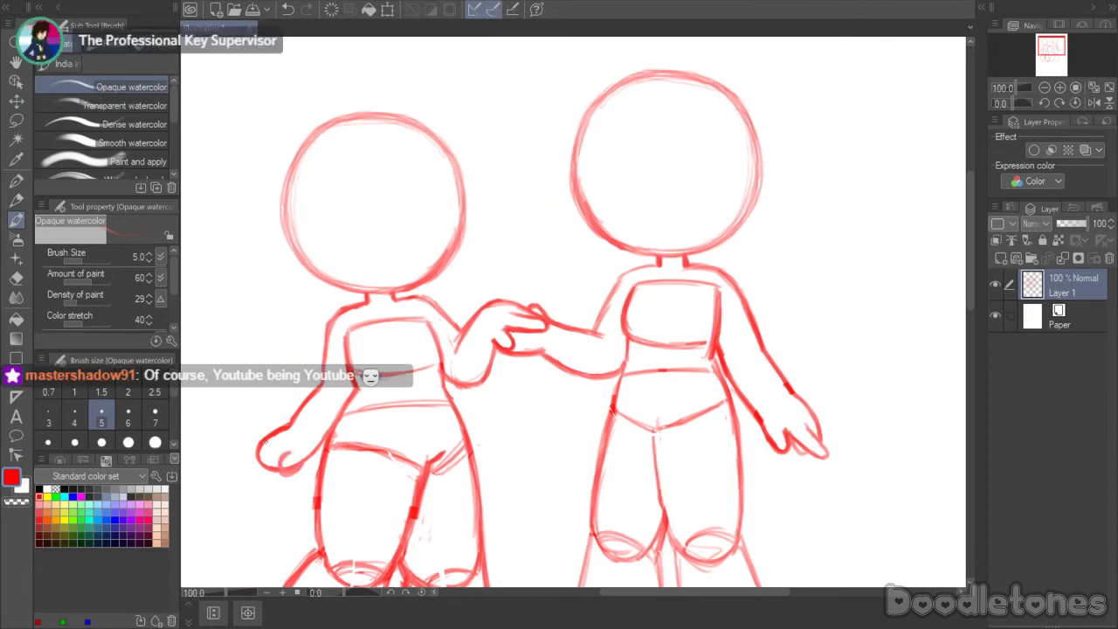
{"action": "mouse_move", "coordinate": [265, 442]}
{"action": "left_mouse_down"}
{"action": "mouse_move", "coordinate": [263, 470]}
{"action": "mouse_move", "coordinate": [282, 475]}
{"action": "left_mouse_up"}
{"action": "left_click", "coordinate": [16, 277]}
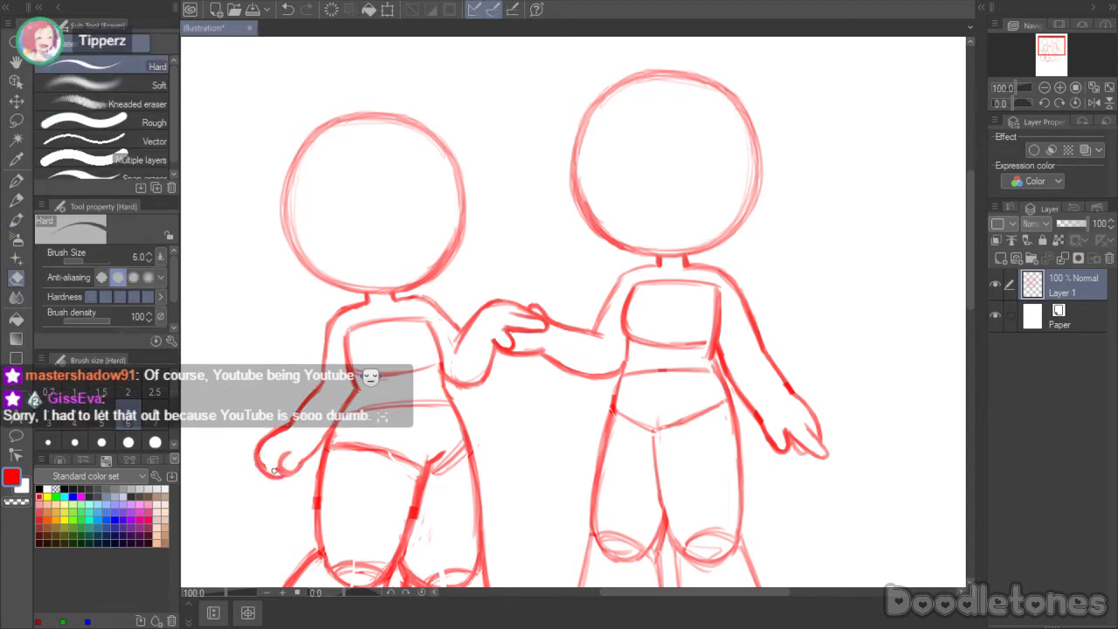
{"action": "left_click_drag", "start_coordinate": [272, 463], "coordinate": [264, 453]}
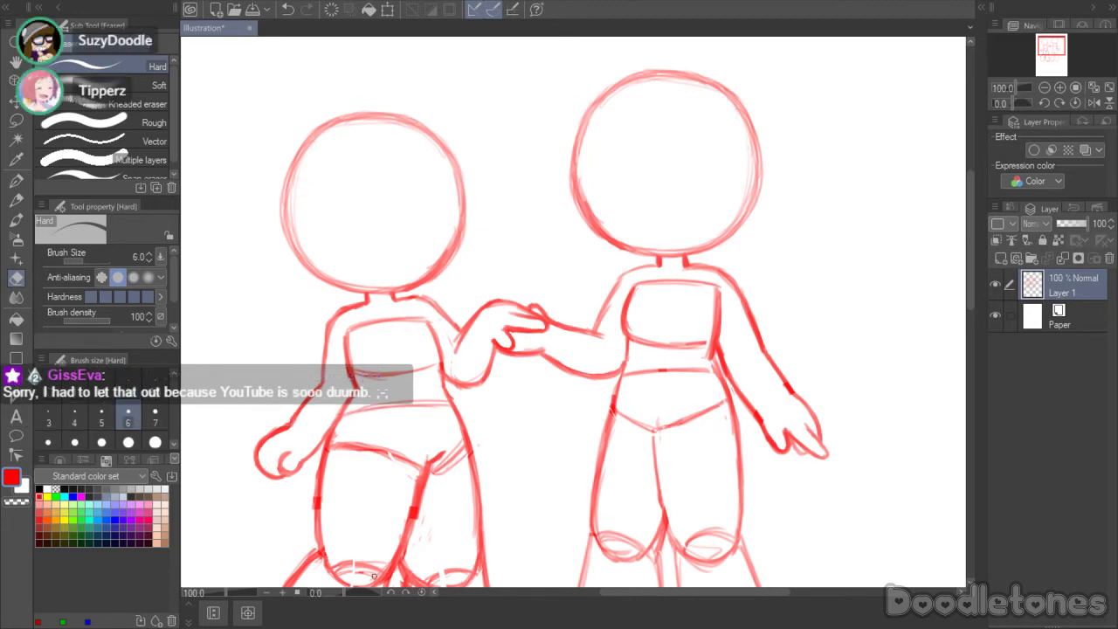
- Lasso the first figure's lowered hand below the wrist, delete it, and clear the selection
{"action": "key", "text": "m"}
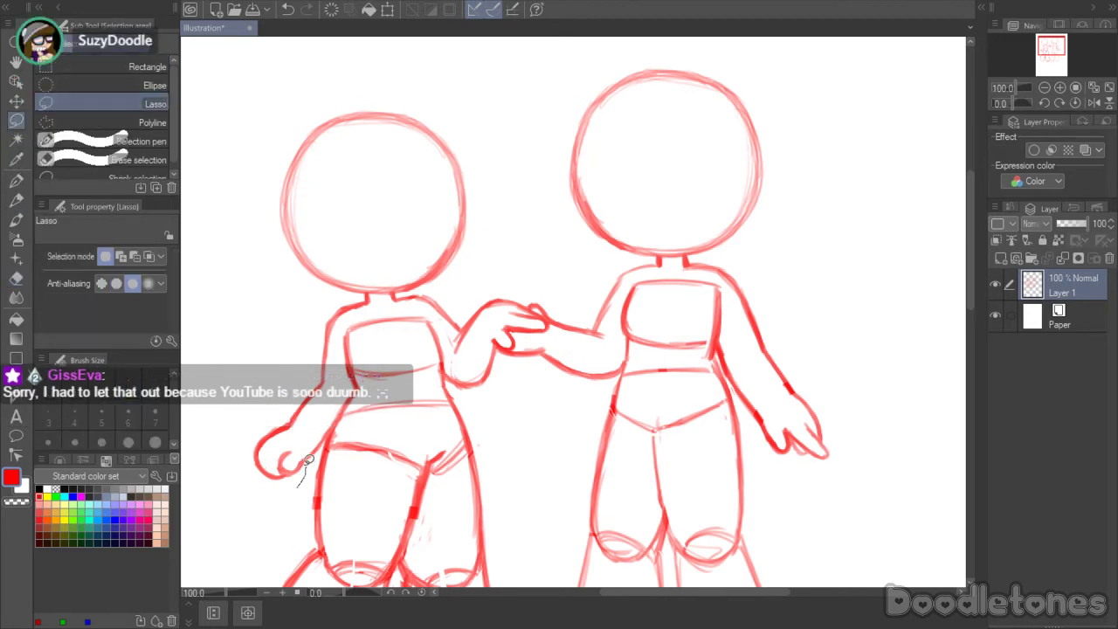
{"action": "mouse_move", "coordinate": [309, 460]}
{"action": "left_mouse_down"}
{"action": "mouse_move", "coordinate": [290, 422]}
{"action": "mouse_move", "coordinate": [248, 453]}
{"action": "left_mouse_up"}
{"action": "left_click", "coordinate": [275, 382]}
{"action": "left_click", "coordinate": [16, 219]}
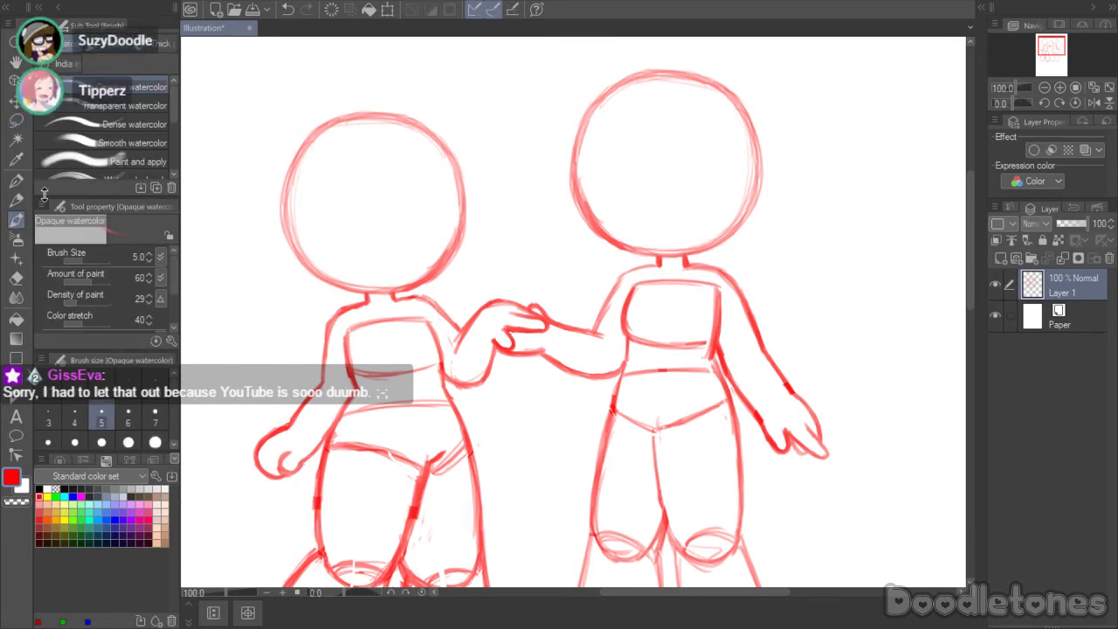
{"action": "mouse_move", "coordinate": [304, 462]}
{"action": "left_mouse_down"}
{"action": "mouse_move", "coordinate": [286, 476]}
{"action": "mouse_move", "coordinate": [252, 451]}
{"action": "mouse_move", "coordinate": [281, 423]}
{"action": "mouse_move", "coordinate": [251, 458]}
{"action": "mouse_move", "coordinate": [263, 435]}
{"action": "mouse_move", "coordinate": [300, 434]}
{"action": "mouse_move", "coordinate": [255, 490]}
{"action": "mouse_move", "coordinate": [274, 405]}
{"action": "left_mouse_up"}
{"action": "left_click", "coordinate": [16, 123]}
{"action": "key", "text": "Delete"}
{"action": "key", "text": "ctrl+d"}
- Sketch a new, squarer lowered hand with a curled thumb at the end of the first figure's free arm
{"action": "scroll", "coordinate": [269, 383], "scroll_direction": "up", "scroll_amount": 2}
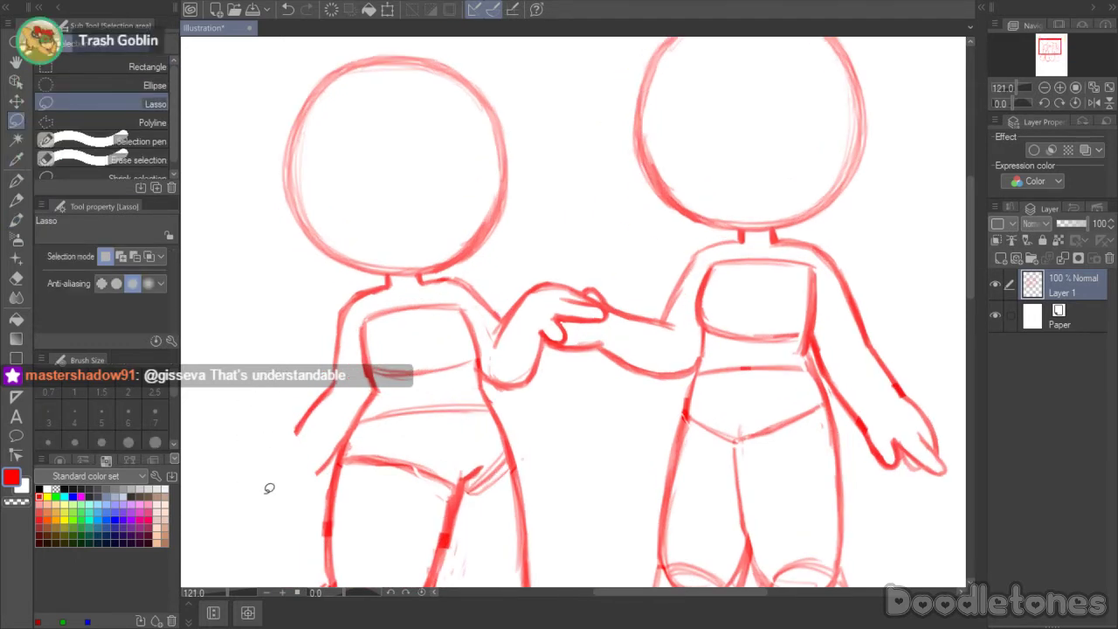
{"action": "scroll", "coordinate": [269, 489], "scroll_direction": "up", "scroll_amount": 3}
{"action": "key", "text": "b"}
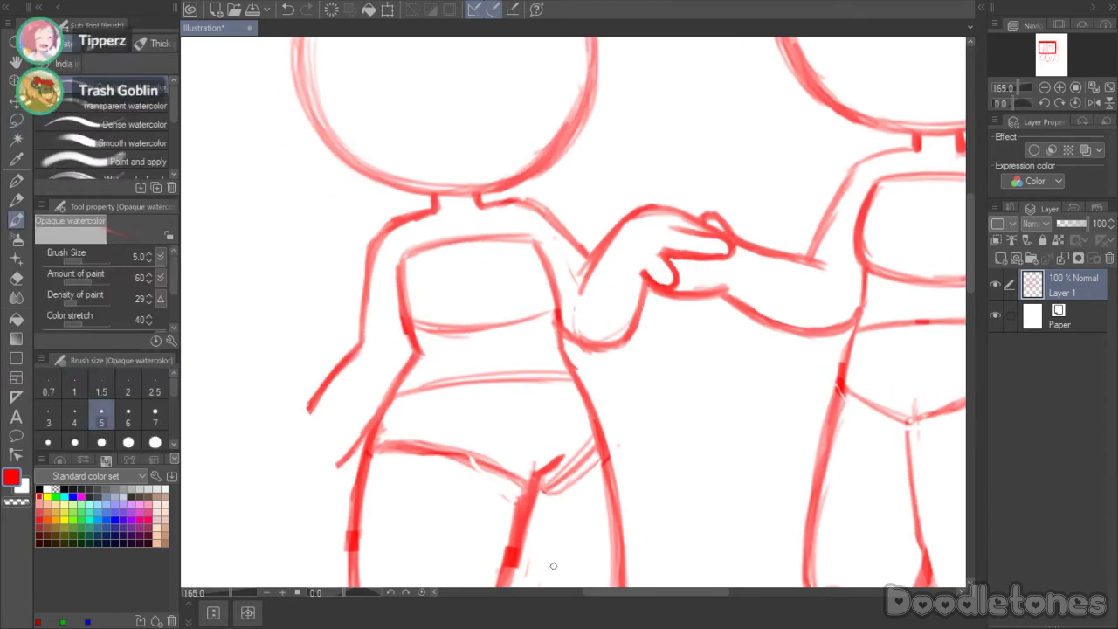
{"action": "left_click_drag", "start_coordinate": [644, 593], "coordinate": [621, 595]}
{"action": "left_click_drag", "start_coordinate": [971, 278], "coordinate": [972, 298]}
{"action": "mouse_move", "coordinate": [428, 307]}
{"action": "left_mouse_down"}
{"action": "mouse_move", "coordinate": [377, 322]}
{"action": "mouse_move", "coordinate": [428, 306]}
{"action": "mouse_move", "coordinate": [370, 346]}
{"action": "mouse_move", "coordinate": [380, 333]}
{"action": "mouse_move", "coordinate": [367, 371]}
{"action": "left_mouse_up"}
{"action": "mouse_move", "coordinate": [373, 326]}
{"action": "left_mouse_down"}
{"action": "mouse_move", "coordinate": [403, 407]}
{"action": "mouse_move", "coordinate": [436, 392]}
{"action": "mouse_move", "coordinate": [456, 360]}
{"action": "mouse_move", "coordinate": [436, 356]}
{"action": "mouse_move", "coordinate": [417, 387]}
{"action": "mouse_move", "coordinate": [432, 359]}
{"action": "mouse_move", "coordinate": [421, 396]}
{"action": "mouse_move", "coordinate": [431, 392]}
{"action": "mouse_move", "coordinate": [417, 361]}
{"action": "mouse_move", "coordinate": [405, 388]}
{"action": "mouse_move", "coordinate": [410, 374]}
{"action": "mouse_move", "coordinate": [423, 401]}
{"action": "mouse_move", "coordinate": [411, 386]}
{"action": "mouse_move", "coordinate": [444, 382]}
{"action": "mouse_move", "coordinate": [457, 361]}
{"action": "mouse_move", "coordinate": [401, 404]}
{"action": "left_mouse_up"}
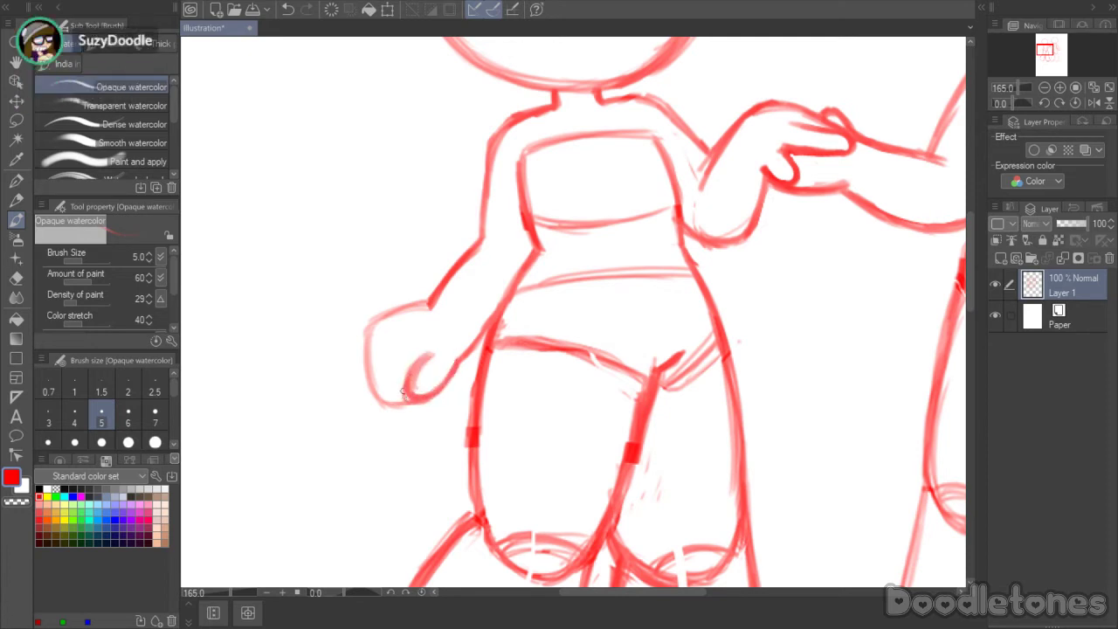
{"action": "left_click_drag", "start_coordinate": [427, 354], "coordinate": [409, 396]}
- Darken and smooth the outline of the first figure's lowered hand from wrist to fingertips, trimming its outer edge
{"action": "left_click_drag", "start_coordinate": [427, 304], "coordinate": [367, 330]}
{"action": "left_click_drag", "start_coordinate": [367, 330], "coordinate": [363, 372]}
{"action": "mouse_move", "coordinate": [367, 332]}
{"action": "left_mouse_down"}
{"action": "mouse_move", "coordinate": [366, 388]}
{"action": "mouse_move", "coordinate": [365, 328]}
{"action": "mouse_move", "coordinate": [374, 398]}
{"action": "mouse_move", "coordinate": [408, 400]}
{"action": "left_mouse_up"}
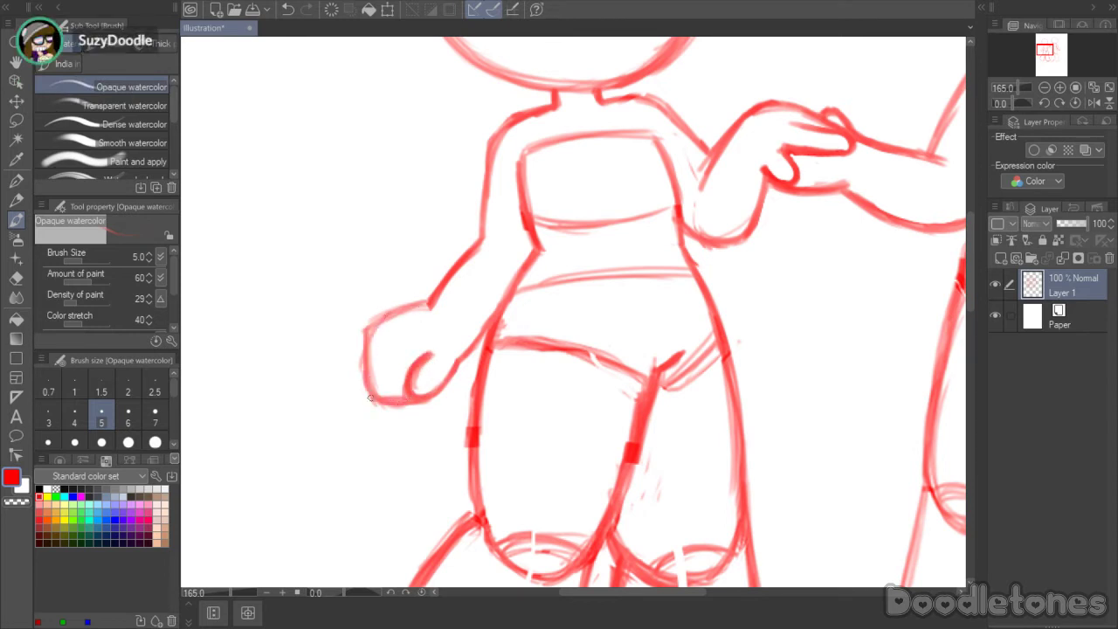
{"action": "left_click_drag", "start_coordinate": [364, 334], "coordinate": [429, 302]}
{"action": "left_click_drag", "start_coordinate": [370, 324], "coordinate": [430, 304]}
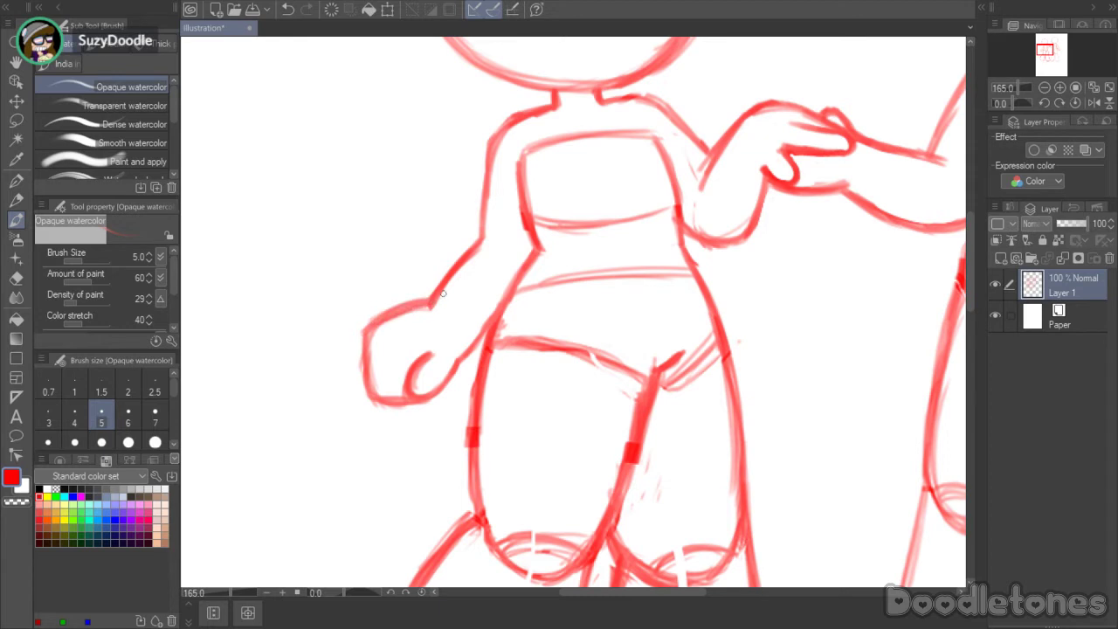
{"action": "key", "text": "e"}
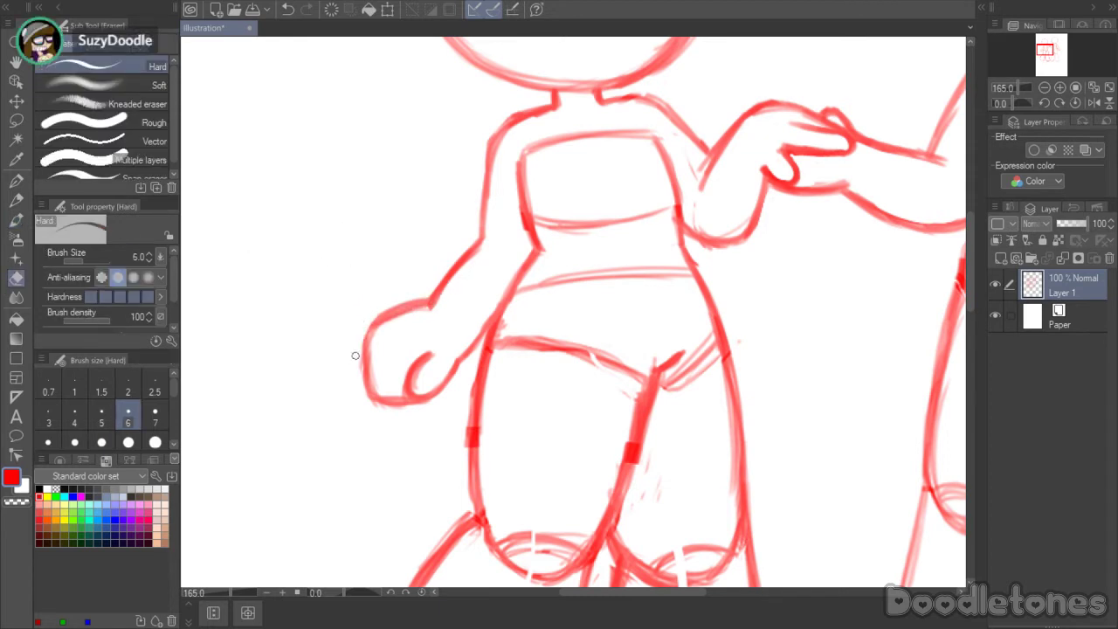
{"action": "left_click", "coordinate": [15, 221]}
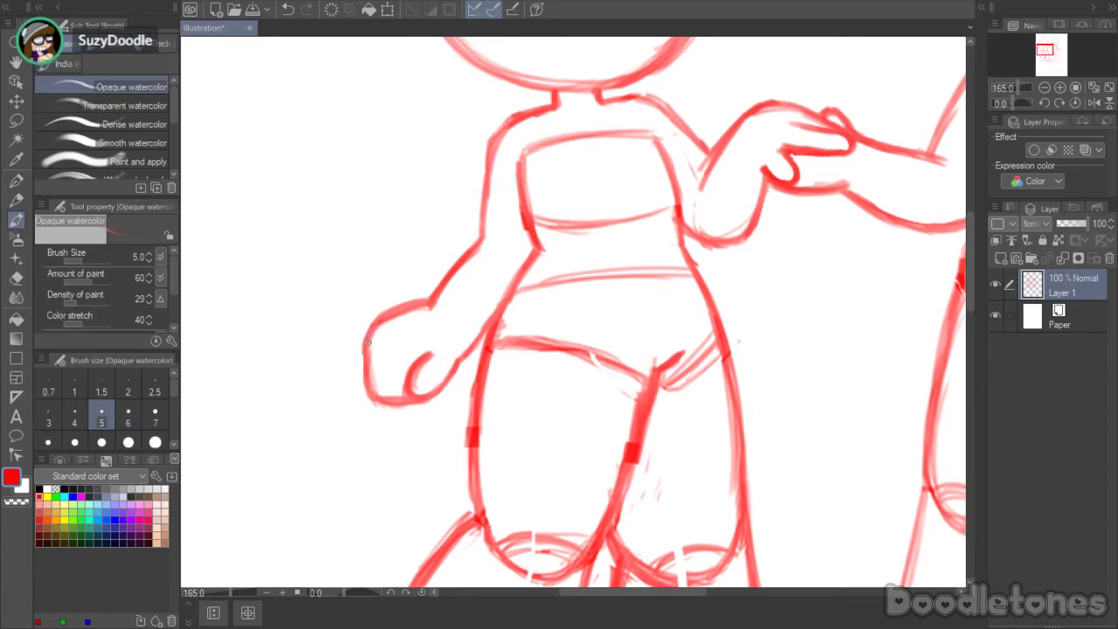
{"action": "mouse_move", "coordinate": [379, 322]}
{"action": "left_mouse_down"}
{"action": "mouse_move", "coordinate": [428, 306]}
{"action": "mouse_move", "coordinate": [370, 337]}
{"action": "mouse_move", "coordinate": [364, 370]}
{"action": "mouse_move", "coordinate": [384, 400]}
{"action": "mouse_move", "coordinate": [455, 367]}
{"action": "left_mouse_up"}
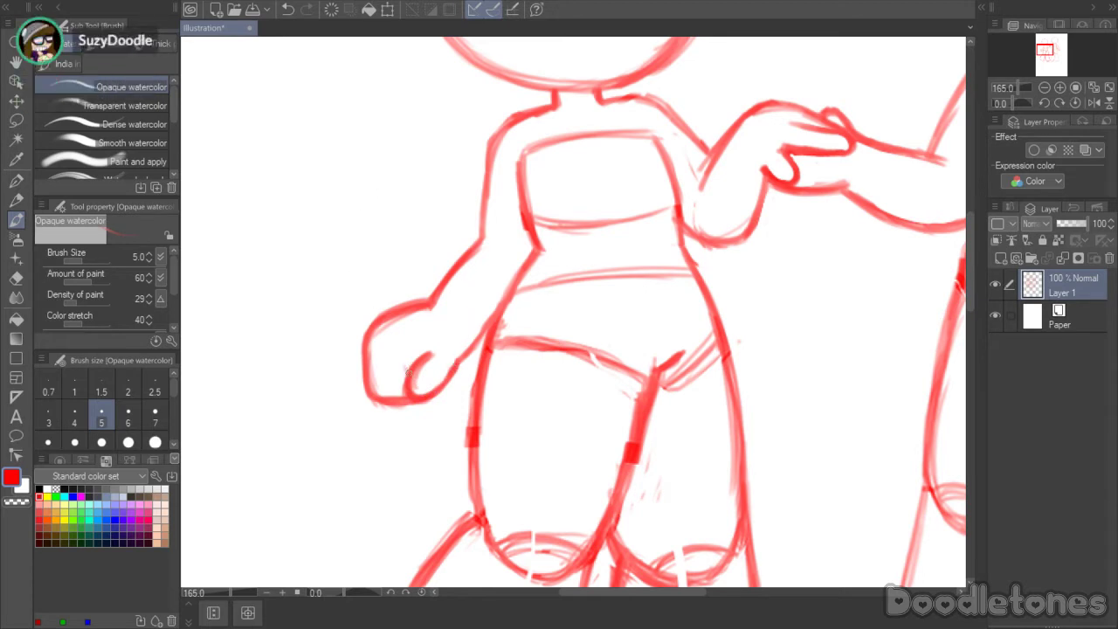
{"action": "key", "text": "e"}
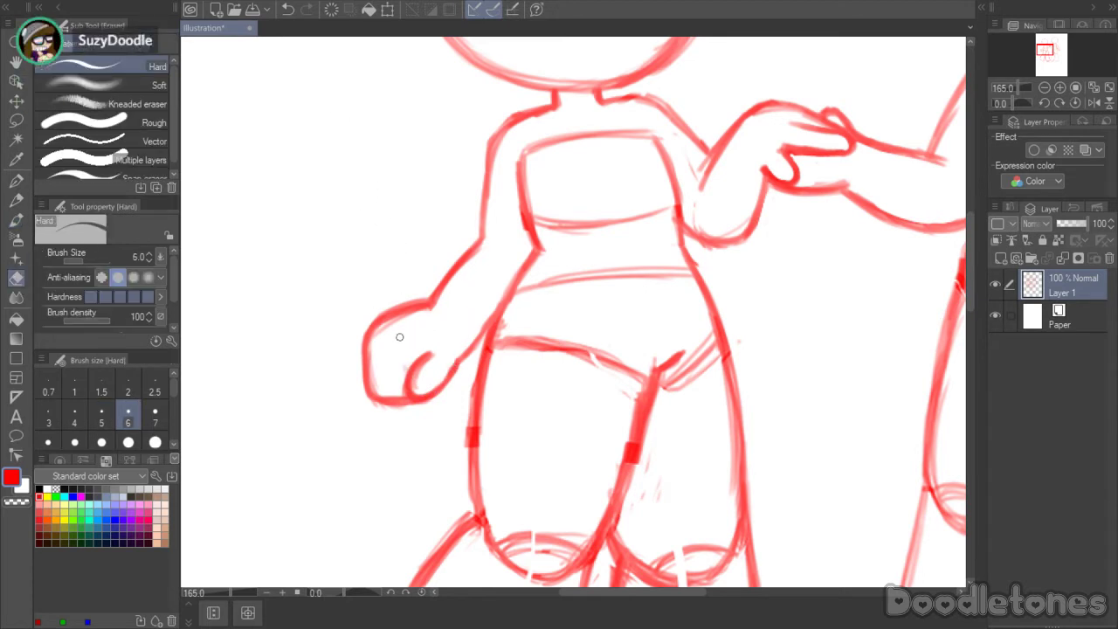
- Lasso the first figure's lowered hand, scale it down slightly, shift it toward the wrist, apply the transform and clear the selection
{"action": "left_click_drag", "start_coordinate": [377, 336], "coordinate": [422, 322]}
{"action": "key", "text": "m"}
{"action": "mouse_move", "coordinate": [423, 291]}
{"action": "left_mouse_down"}
{"action": "mouse_move", "coordinate": [461, 374]}
{"action": "mouse_move", "coordinate": [447, 411]}
{"action": "left_mouse_up"}
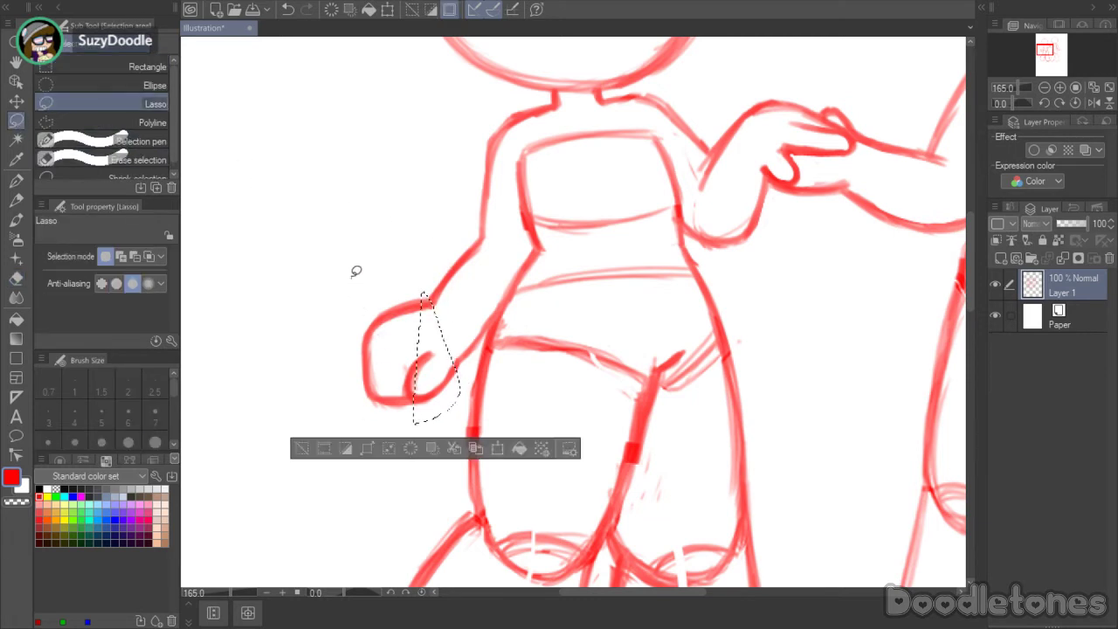
{"action": "mouse_move", "coordinate": [399, 274]}
{"action": "left_mouse_down"}
{"action": "mouse_move", "coordinate": [445, 310]}
{"action": "mouse_move", "coordinate": [440, 420]}
{"action": "mouse_move", "coordinate": [389, 278]}
{"action": "left_mouse_up"}
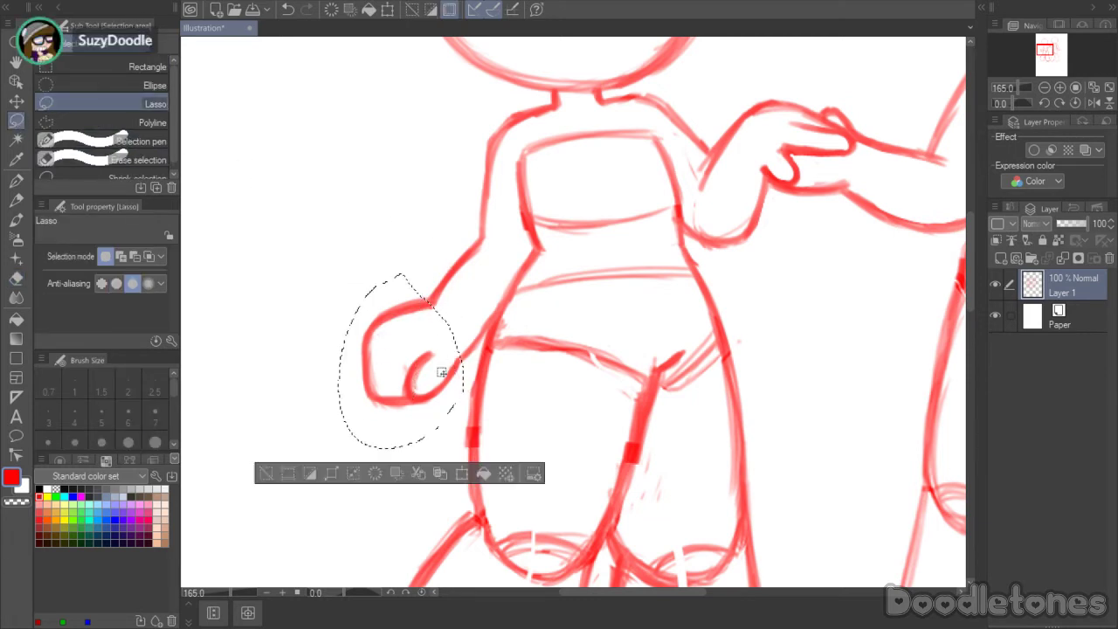
{"action": "left_click", "coordinate": [463, 472]}
{"action": "left_click_drag", "start_coordinate": [408, 441], "coordinate": [408, 434]}
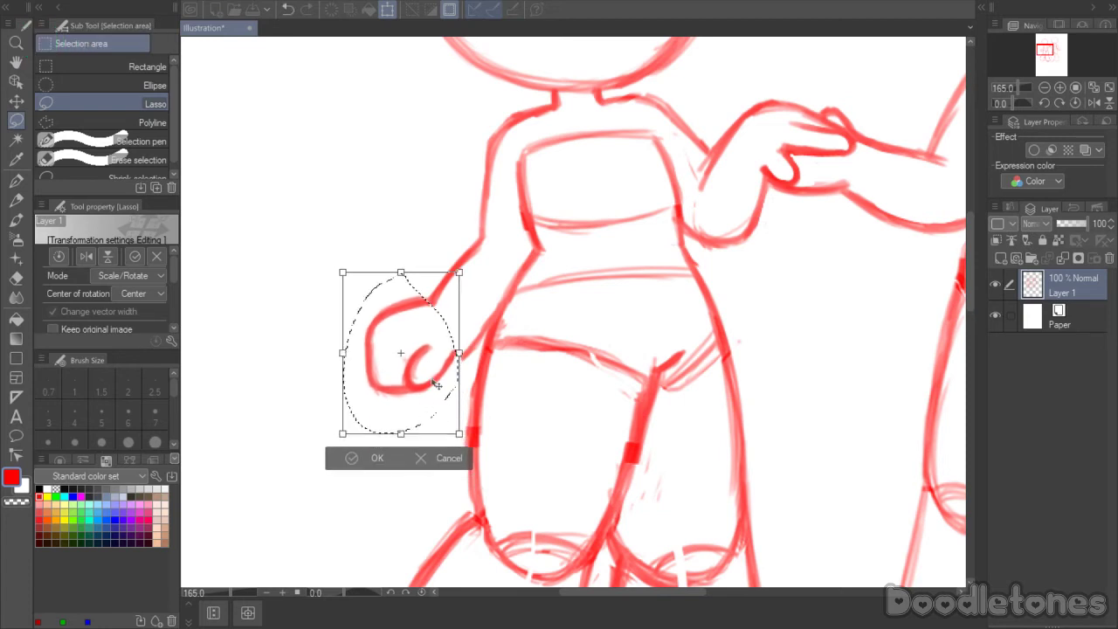
{"action": "mouse_move", "coordinate": [419, 360]}
{"action": "left_mouse_down"}
{"action": "mouse_move", "coordinate": [474, 356]}
{"action": "mouse_move", "coordinate": [437, 373]}
{"action": "left_mouse_up"}
{"action": "left_click", "coordinate": [362, 460]}
{"action": "left_click", "coordinate": [288, 182]}
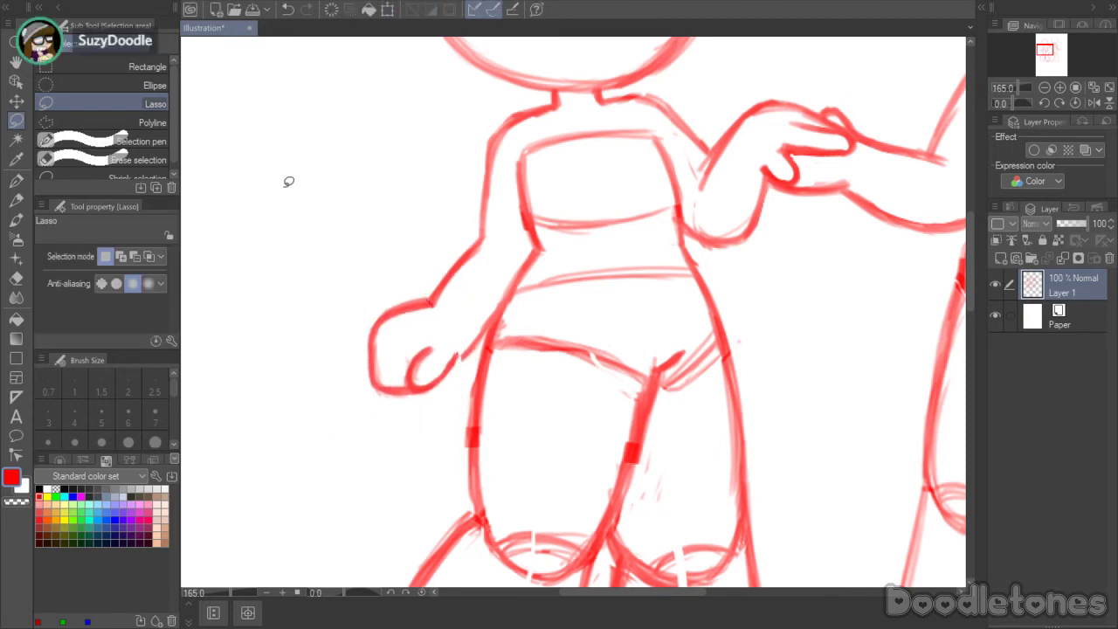
- Reconnect the lower forearm line to the first figure's resized hand and clean up the join
{"action": "left_click", "coordinate": [15, 219]}
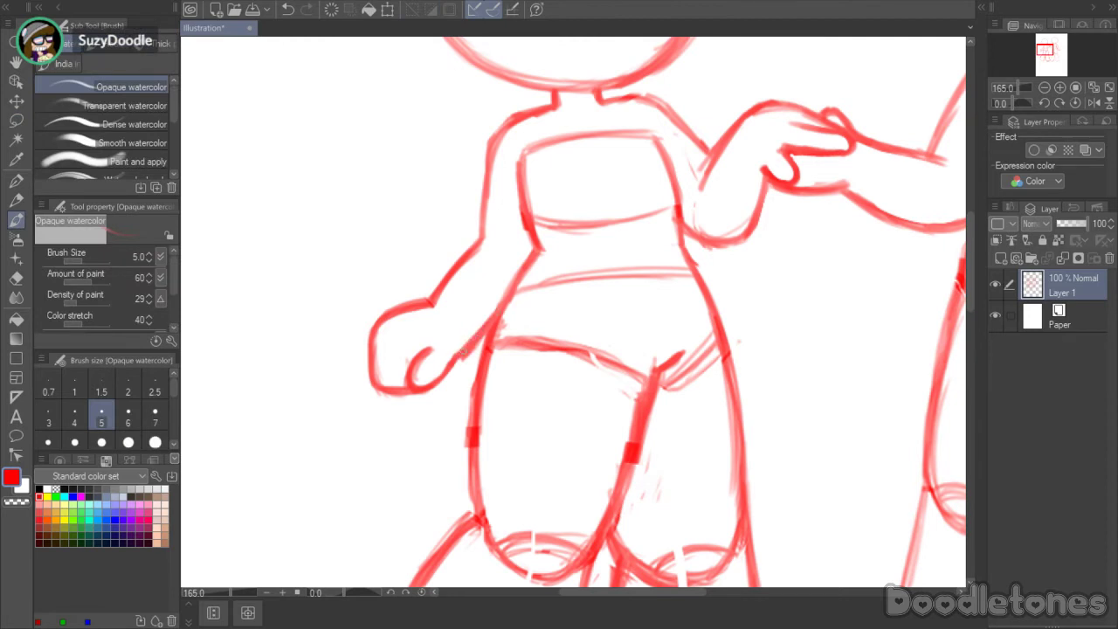
{"action": "key", "text": "e"}
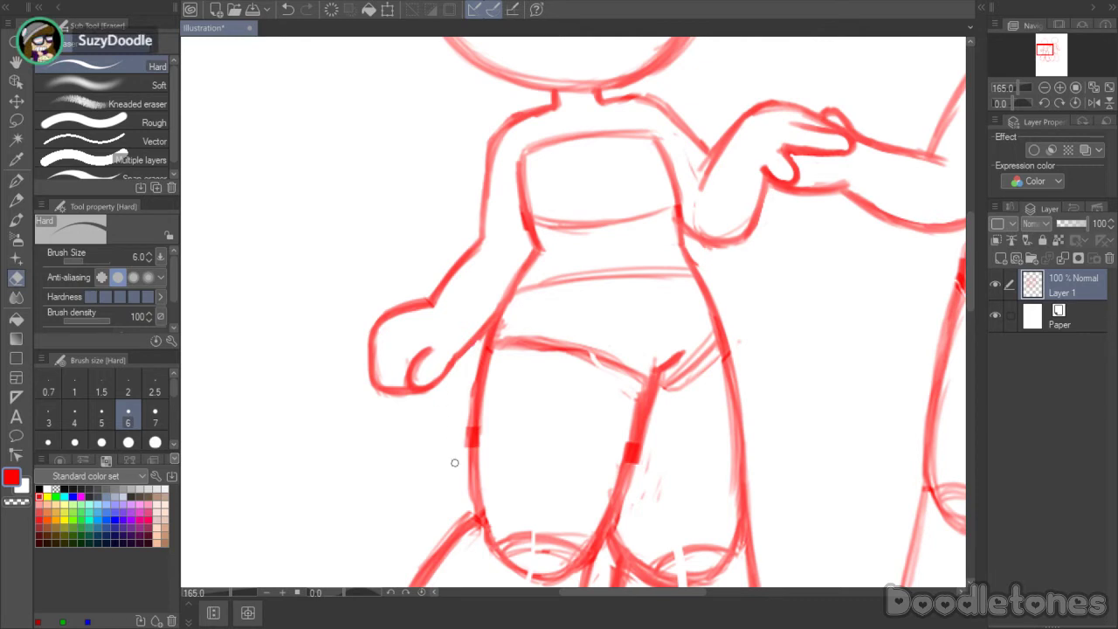
{"action": "left_click", "coordinate": [15, 222]}
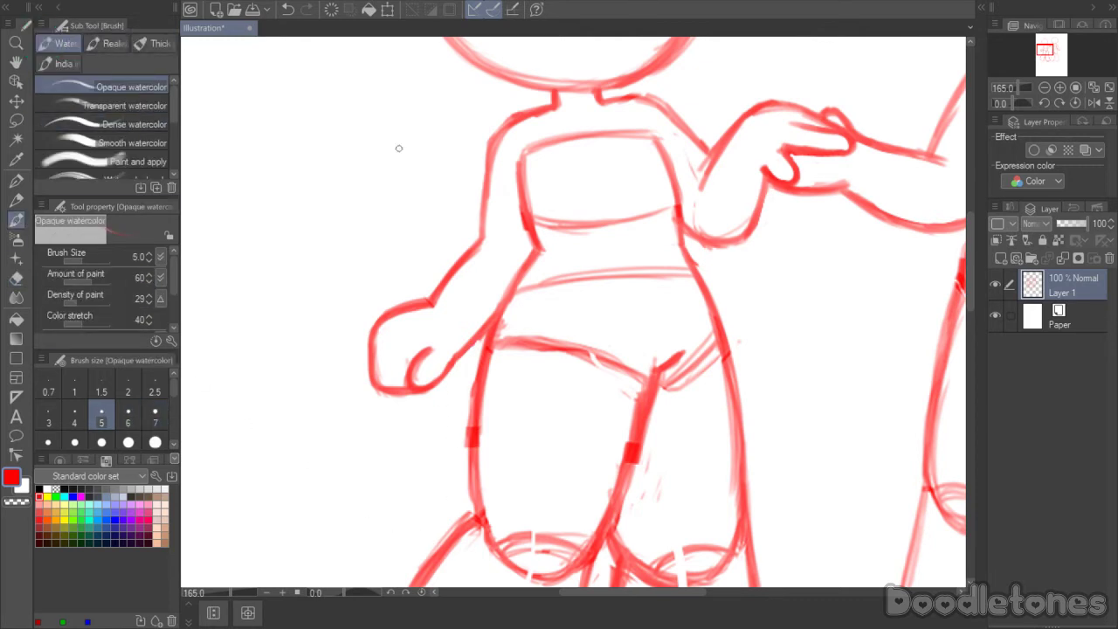
- Lasso the first figure's lowered hand up to the wrist, delete it, and clear the selection
{"action": "scroll", "coordinate": [716, 334], "scroll_direction": "down", "scroll_amount": 10}
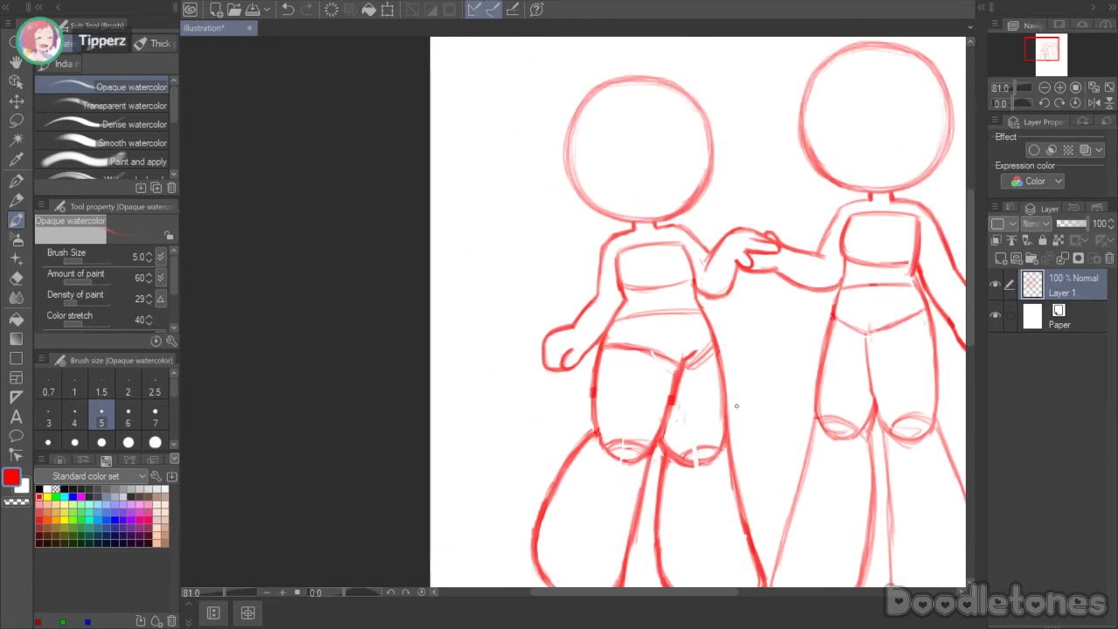
{"action": "scroll", "coordinate": [867, 480], "scroll_direction": "up", "scroll_amount": 1}
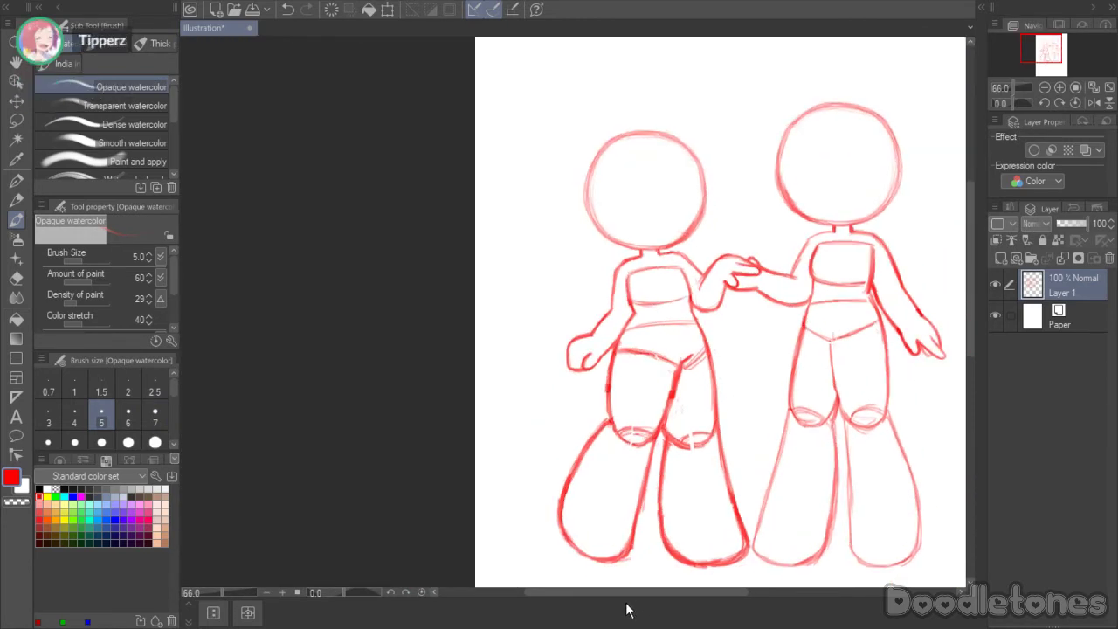
{"action": "mouse_move", "coordinate": [657, 585]}
{"action": "left_mouse_down"}
{"action": "mouse_move", "coordinate": [773, 605]}
{"action": "mouse_move", "coordinate": [736, 594]}
{"action": "left_mouse_up"}
{"action": "scroll", "coordinate": [764, 466], "scroll_direction": "down", "scroll_amount": 2}
{"action": "scroll", "coordinate": [748, 532], "scroll_direction": "up", "scroll_amount": 2}
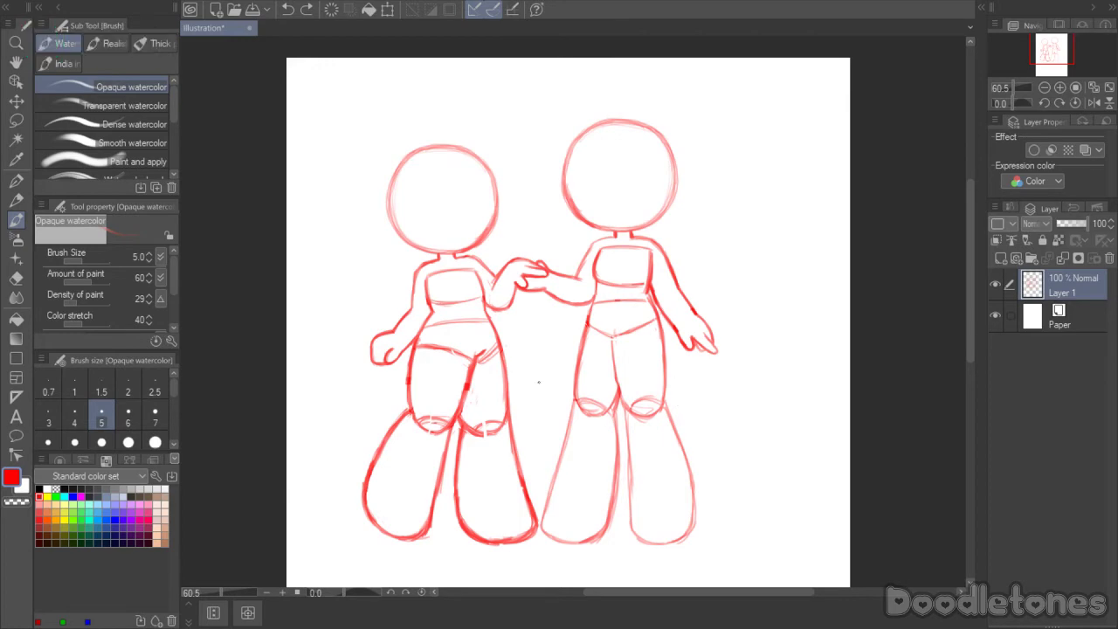
{"action": "scroll", "coordinate": [344, 362], "scroll_direction": "up", "scroll_amount": 3}
{"action": "scroll", "coordinate": [344, 362], "scroll_direction": "up", "scroll_amount": 1}
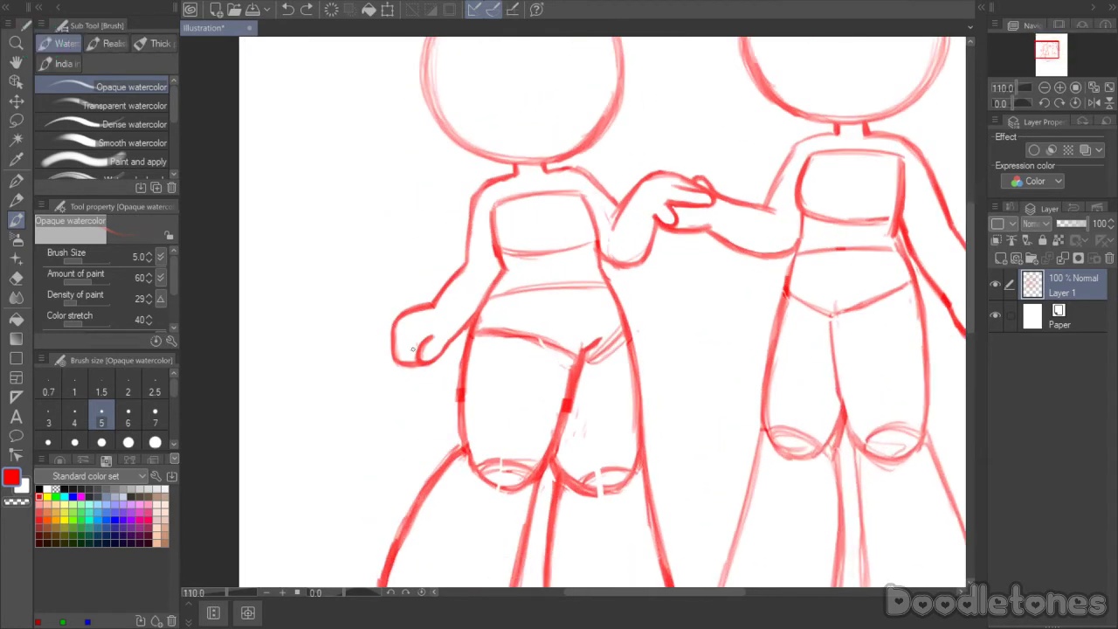
{"action": "left_click_drag", "start_coordinate": [418, 346], "coordinate": [429, 383]}
{"action": "key", "text": "m"}
{"action": "mouse_move", "coordinate": [389, 291]}
{"action": "left_mouse_down"}
{"action": "mouse_move", "coordinate": [434, 293]}
{"action": "mouse_move", "coordinate": [448, 375]}
{"action": "mouse_move", "coordinate": [374, 345]}
{"action": "left_mouse_up"}
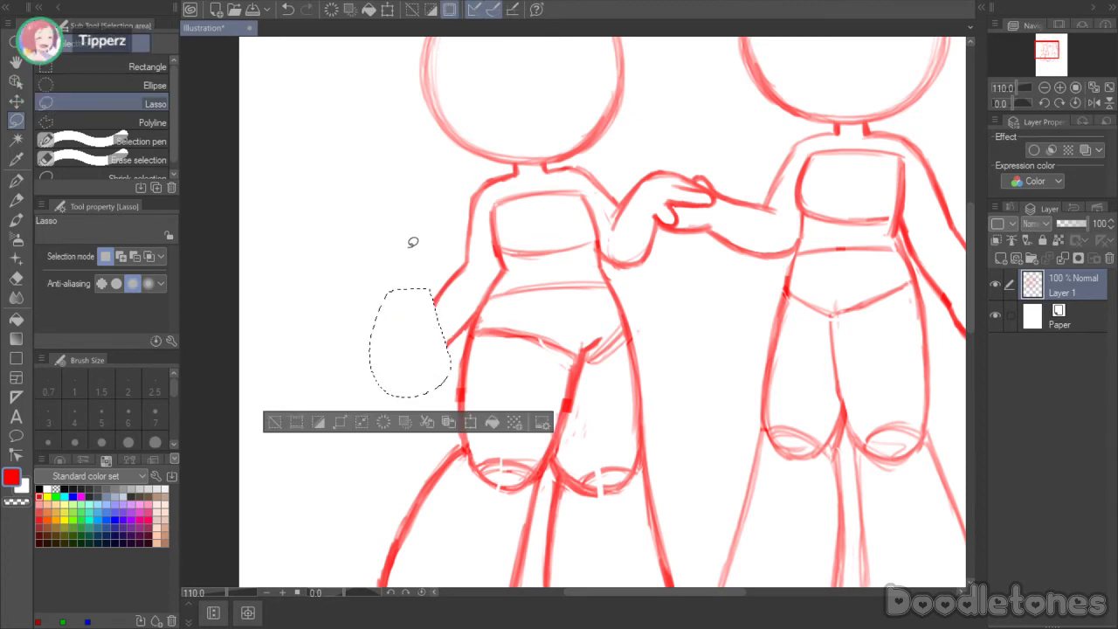
{"action": "left_click", "coordinate": [411, 223]}
- Sketch a curled thumb at the first figure's wrist and a rounded fist outline around it
{"action": "left_click", "coordinate": [17, 220]}
{"action": "mouse_move", "coordinate": [434, 303]}
{"action": "left_mouse_down"}
{"action": "mouse_move", "coordinate": [408, 307]}
{"action": "mouse_move", "coordinate": [412, 333]}
{"action": "mouse_move", "coordinate": [415, 300]}
{"action": "mouse_move", "coordinate": [411, 333]}
{"action": "mouse_move", "coordinate": [429, 322]}
{"action": "mouse_move", "coordinate": [425, 337]}
{"action": "mouse_move", "coordinate": [407, 322]}
{"action": "left_mouse_up"}
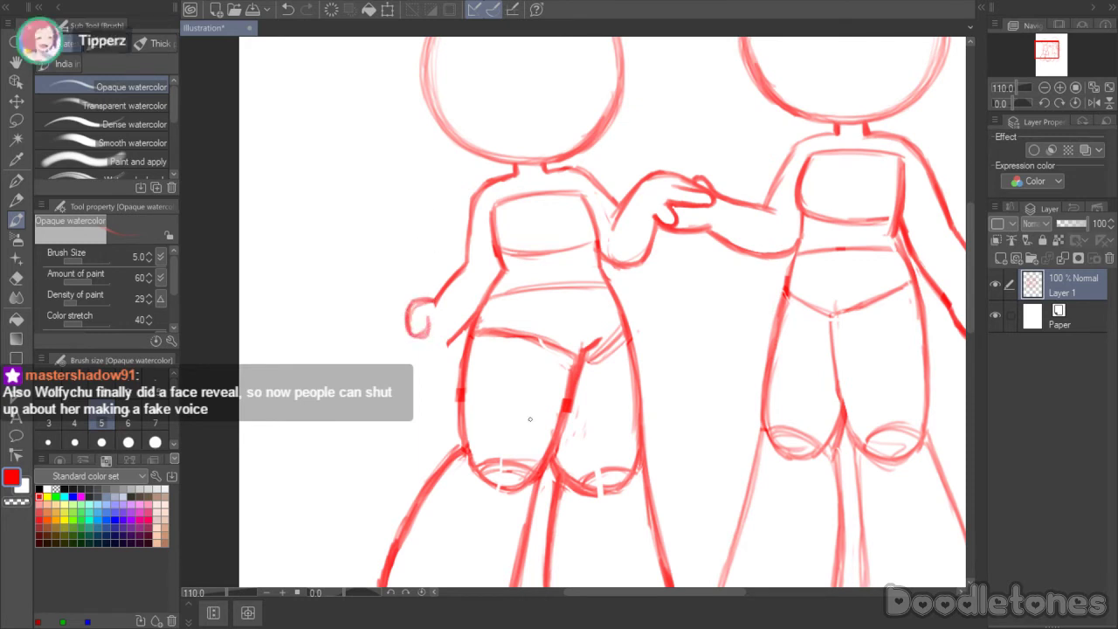
{"action": "scroll", "coordinate": [427, 453], "scroll_direction": "up", "scroll_amount": 2}
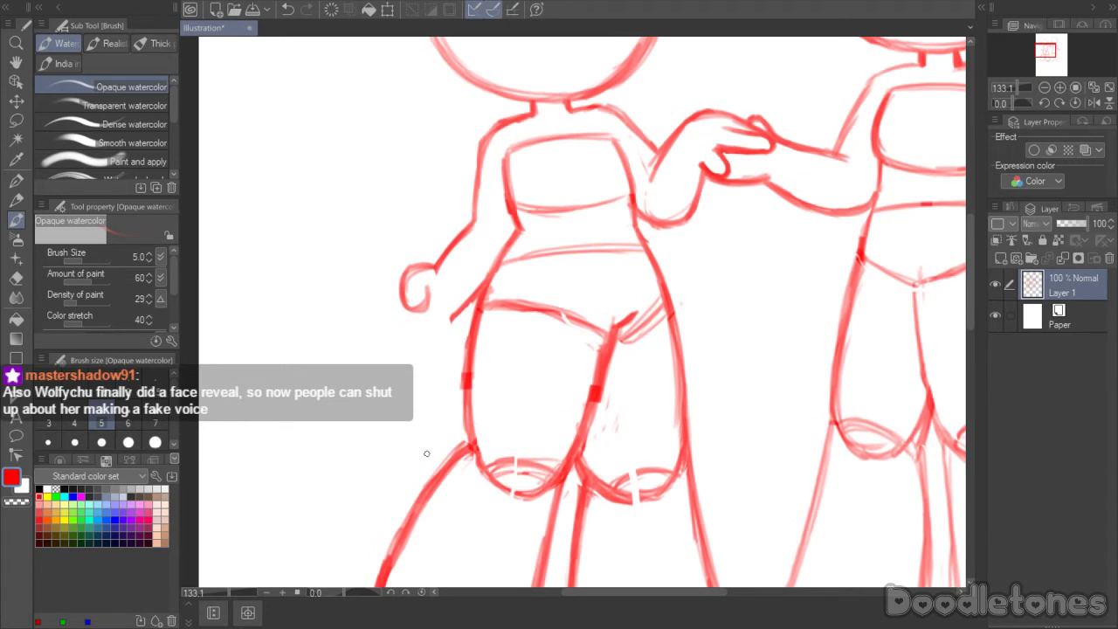
{"action": "mouse_move", "coordinate": [402, 272]}
{"action": "left_mouse_down"}
{"action": "mouse_move", "coordinate": [378, 287]}
{"action": "mouse_move", "coordinate": [385, 318]}
{"action": "left_mouse_up"}
{"action": "mouse_move", "coordinate": [379, 296]}
{"action": "left_mouse_down"}
{"action": "mouse_move", "coordinate": [389, 322]}
{"action": "mouse_move", "coordinate": [378, 311]}
{"action": "mouse_move", "coordinate": [419, 329]}
{"action": "mouse_move", "coordinate": [427, 316]}
{"action": "mouse_move", "coordinate": [394, 336]}
{"action": "mouse_move", "coordinate": [379, 307]}
{"action": "mouse_move", "coordinate": [388, 279]}
{"action": "mouse_move", "coordinate": [378, 287]}
{"action": "mouse_move", "coordinate": [404, 340]}
{"action": "left_mouse_up"}
- Lasso the fist's outer finger outline without the thumb, rotate it slightly, move it closer to the wrist and apply the transform
{"action": "left_click", "coordinate": [16, 120]}
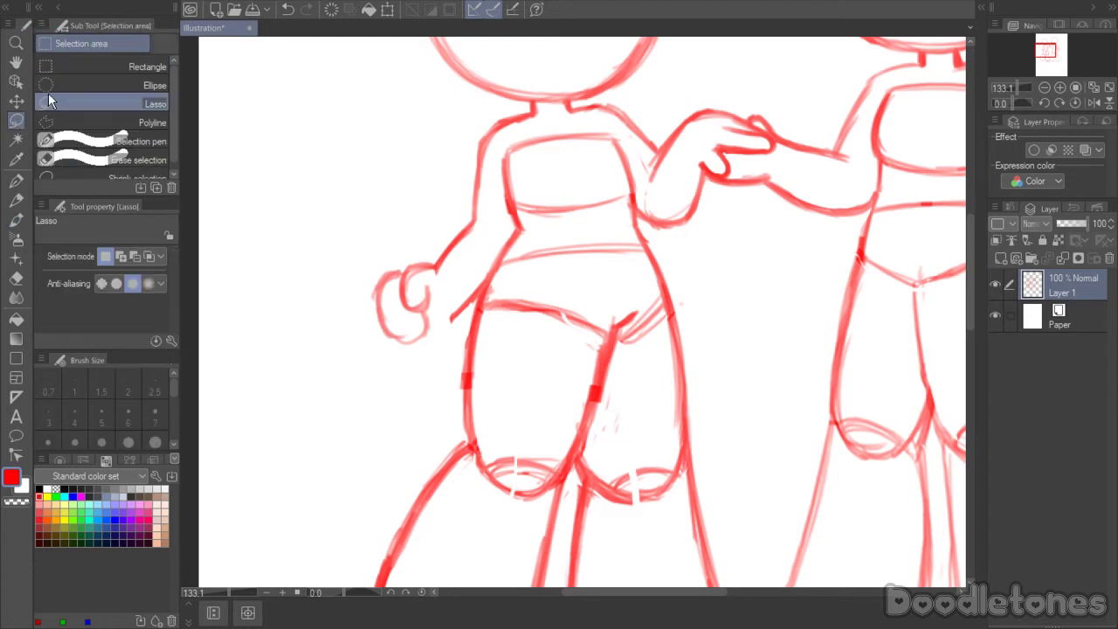
{"action": "mouse_move", "coordinate": [395, 295]}
{"action": "left_mouse_down"}
{"action": "mouse_move", "coordinate": [406, 267]}
{"action": "mouse_move", "coordinate": [376, 258]}
{"action": "mouse_move", "coordinate": [411, 351]}
{"action": "mouse_move", "coordinate": [438, 331]}
{"action": "mouse_move", "coordinate": [434, 312]}
{"action": "mouse_move", "coordinate": [396, 298]}
{"action": "left_mouse_up"}
{"action": "left_click", "coordinate": [457, 392]}
{"action": "mouse_move", "coordinate": [453, 321]}
{"action": "left_mouse_down"}
{"action": "mouse_move", "coordinate": [453, 310]}
{"action": "mouse_move", "coordinate": [428, 336]}
{"action": "left_mouse_up"}
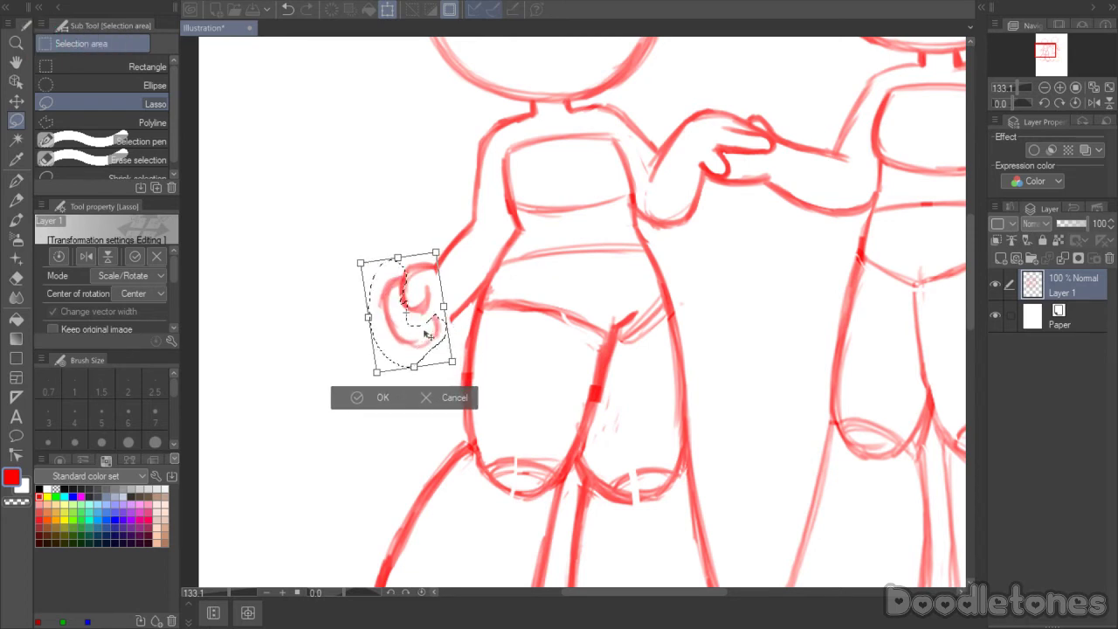
{"action": "left_click", "coordinate": [354, 399]}
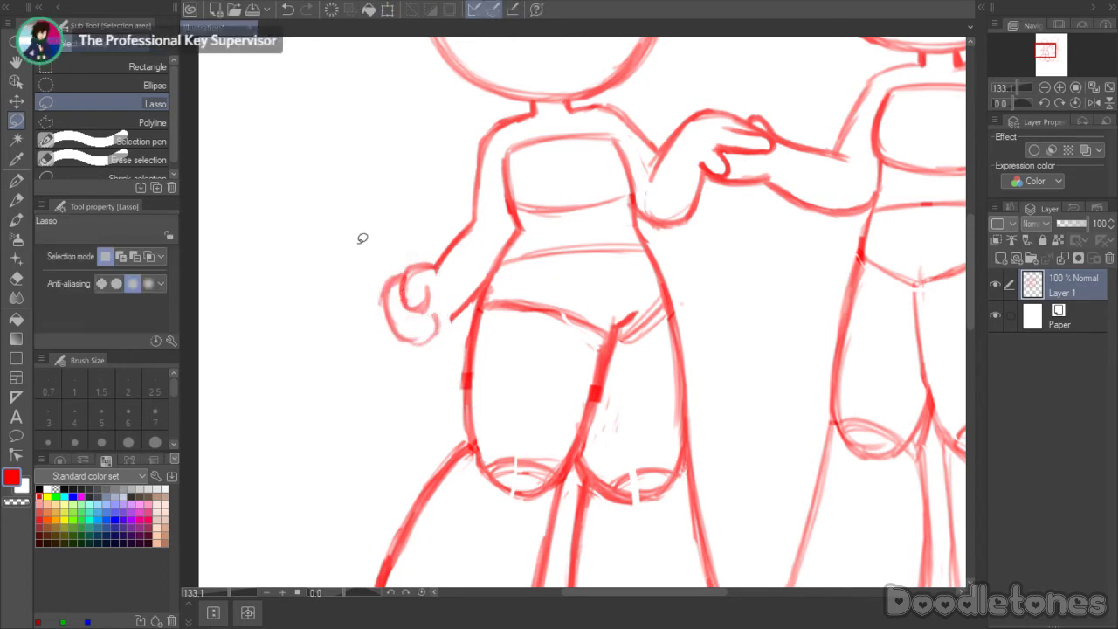
- Join the fist's outline to the lower forearm line and darken its outer contour
{"action": "left_click", "coordinate": [15, 222]}
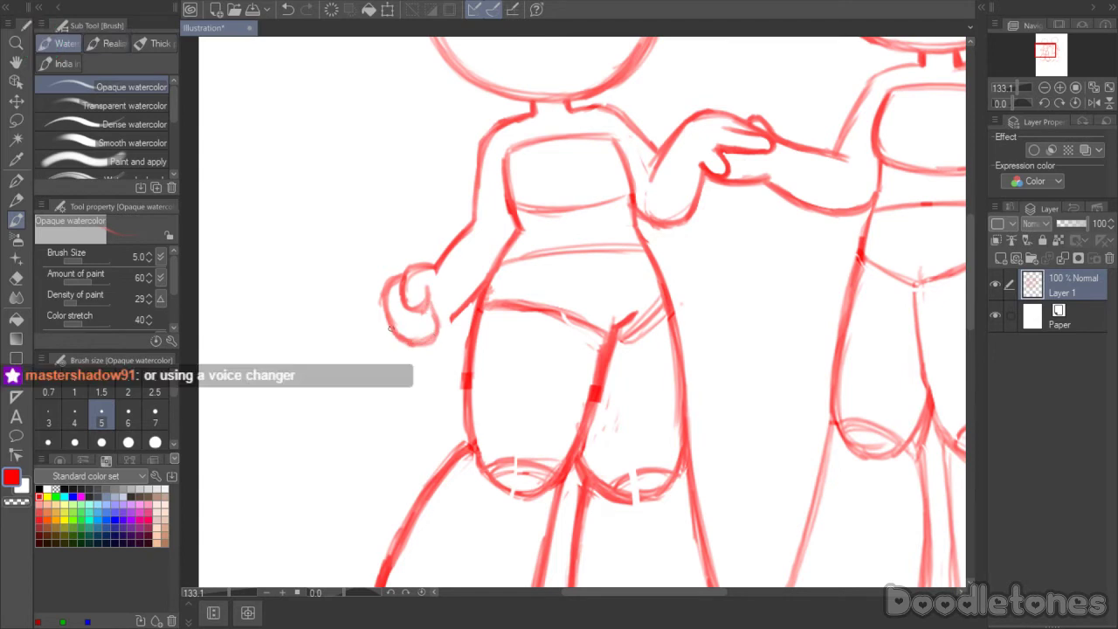
{"action": "left_click_drag", "start_coordinate": [454, 317], "coordinate": [438, 337]}
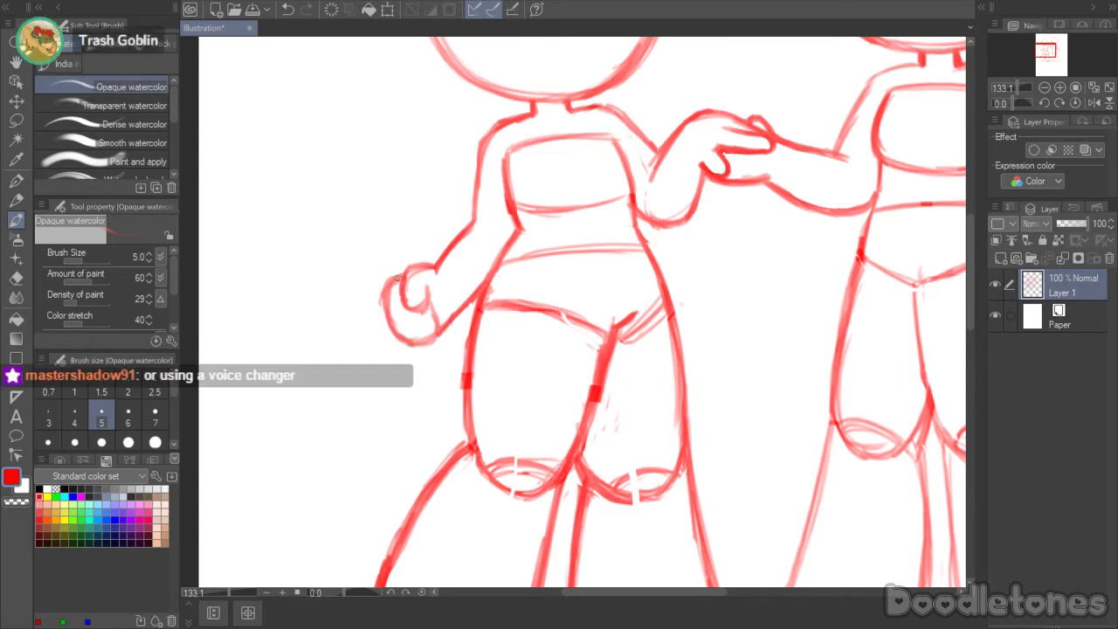
{"action": "mouse_move", "coordinate": [396, 279]}
{"action": "left_mouse_down"}
{"action": "mouse_move", "coordinate": [394, 321]}
{"action": "mouse_move", "coordinate": [428, 337]}
{"action": "mouse_move", "coordinate": [453, 319]}
{"action": "left_mouse_up"}
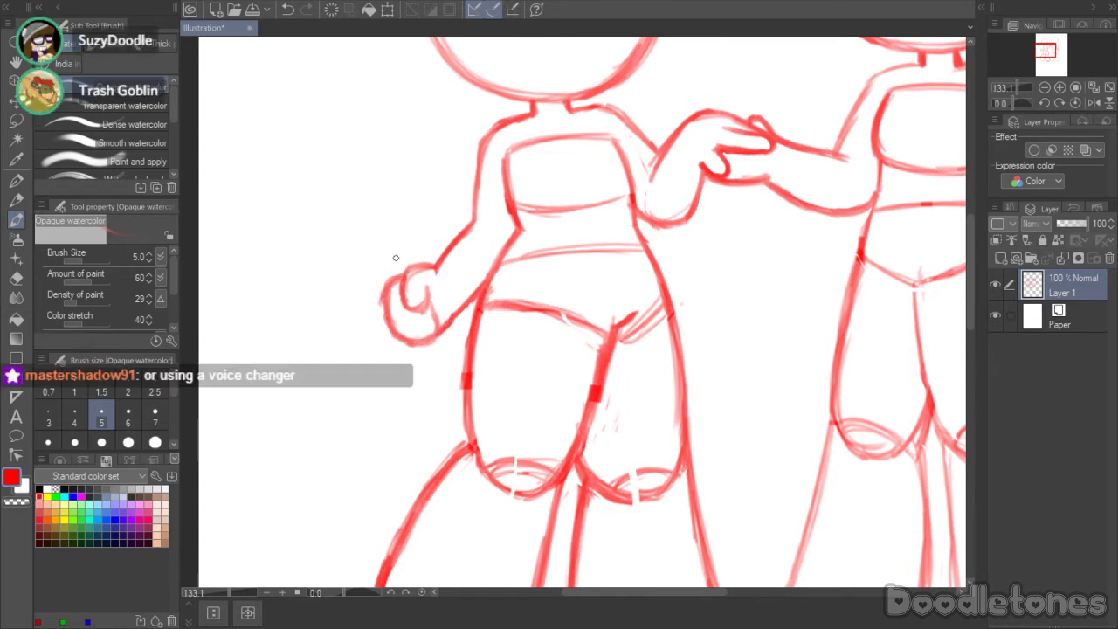
- Draw a thick, slanted stick passing through the first figure's fist, extending well above it and a little below
{"action": "left_click_drag", "start_coordinate": [392, 248], "coordinate": [400, 264]}
{"action": "left_click_drag", "start_coordinate": [423, 342], "coordinate": [432, 359]}
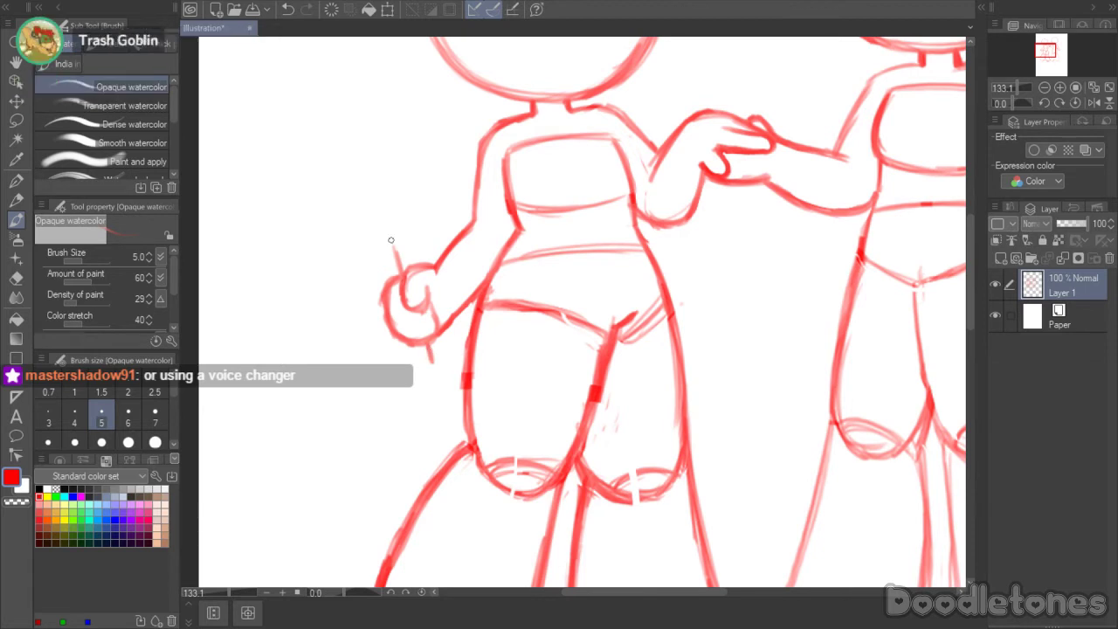
{"action": "mouse_move", "coordinate": [393, 246]}
{"action": "left_mouse_down"}
{"action": "mouse_move", "coordinate": [429, 348]}
{"action": "mouse_move", "coordinate": [396, 257]}
{"action": "left_mouse_up"}
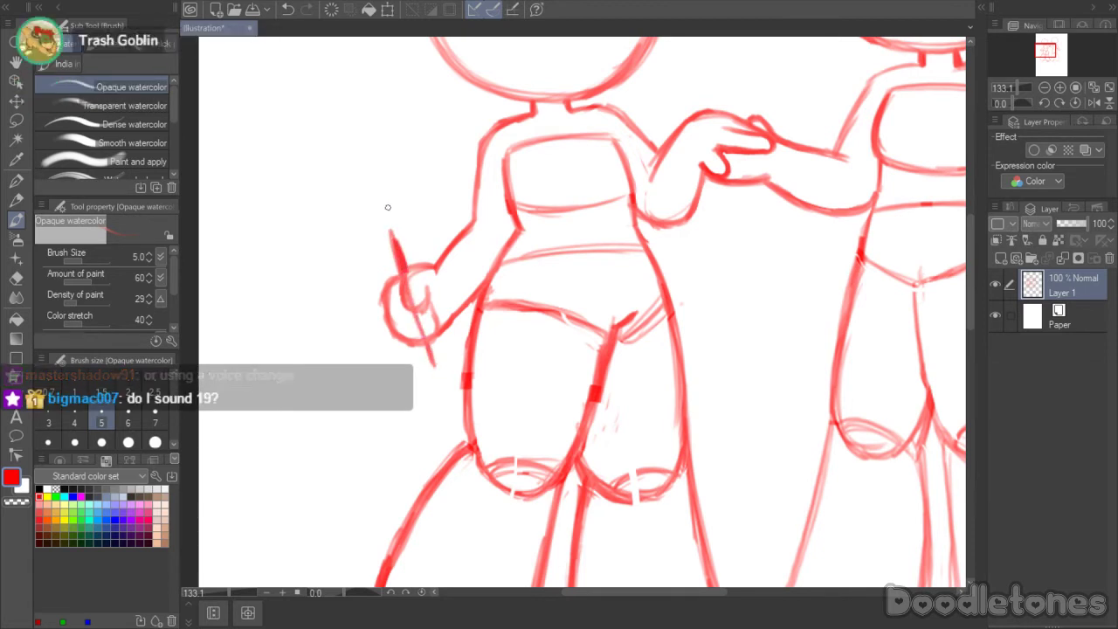
{"action": "mouse_move", "coordinate": [390, 199]}
{"action": "left_mouse_down"}
{"action": "mouse_move", "coordinate": [390, 240]}
{"action": "mouse_move", "coordinate": [380, 185]}
{"action": "mouse_move", "coordinate": [397, 264]}
{"action": "left_mouse_up"}
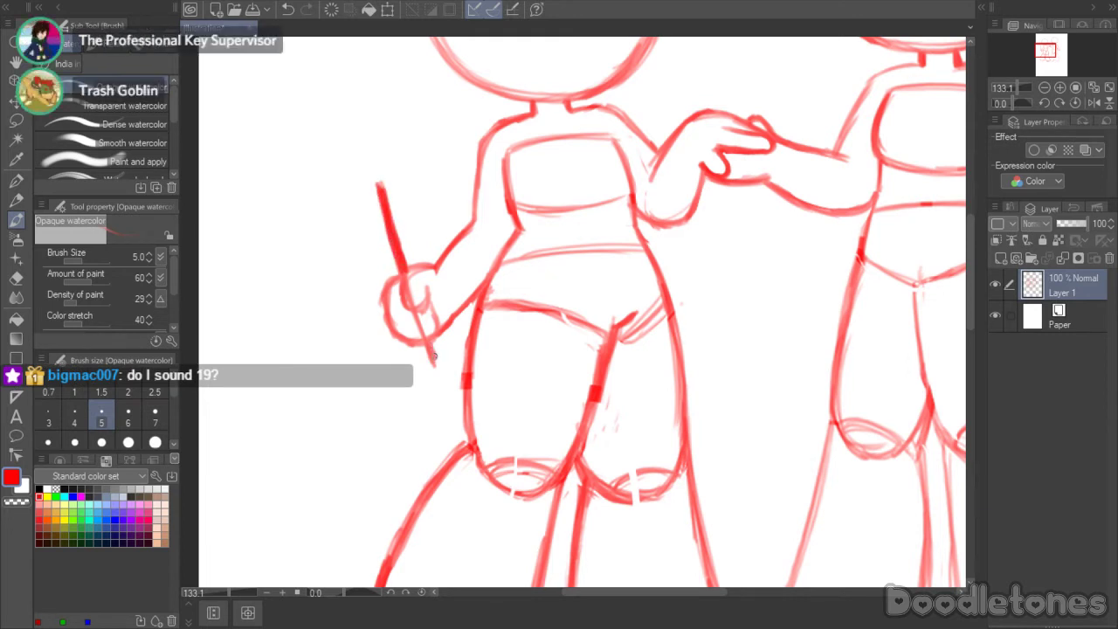
{"action": "left_click_drag", "start_coordinate": [431, 348], "coordinate": [436, 360]}
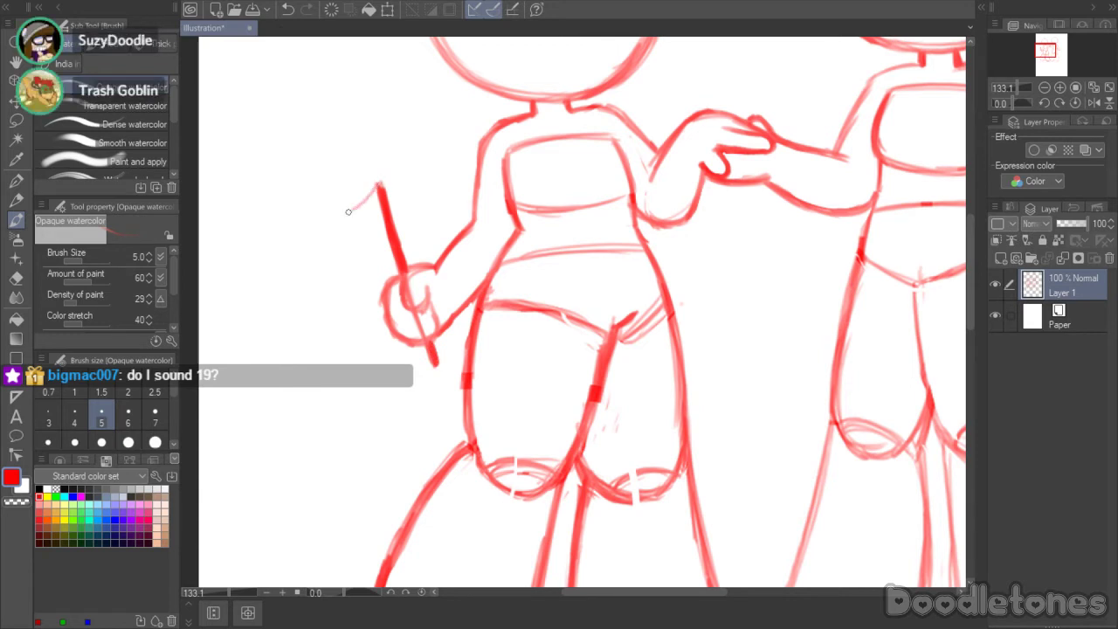
- Sketch a wavy four-sided flag outline attached to the upper part of the stick, extending away from the figure
{"action": "mouse_move", "coordinate": [373, 189]}
{"action": "left_mouse_down"}
{"action": "mouse_move", "coordinate": [262, 291]}
{"action": "mouse_move", "coordinate": [292, 340]}
{"action": "mouse_move", "coordinate": [382, 279]}
{"action": "mouse_move", "coordinate": [301, 333]}
{"action": "mouse_move", "coordinate": [376, 285]}
{"action": "left_mouse_up"}
{"action": "left_click_drag", "start_coordinate": [249, 279], "coordinate": [294, 342]}
{"action": "mouse_move", "coordinate": [283, 334]}
{"action": "left_mouse_down"}
{"action": "mouse_move", "coordinate": [245, 269]}
{"action": "mouse_move", "coordinate": [376, 187]}
{"action": "left_mouse_up"}
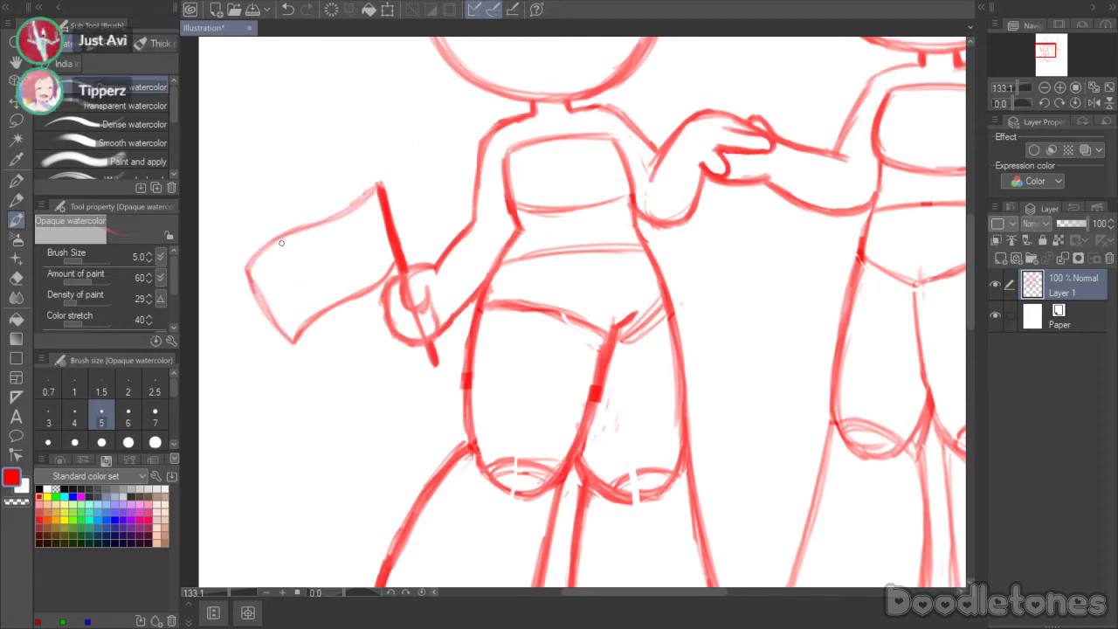
- Lasso both sketched figures together and move them sideways toward the middle of the canvas
{"action": "scroll", "coordinate": [286, 248], "scroll_direction": "down", "scroll_amount": 6}
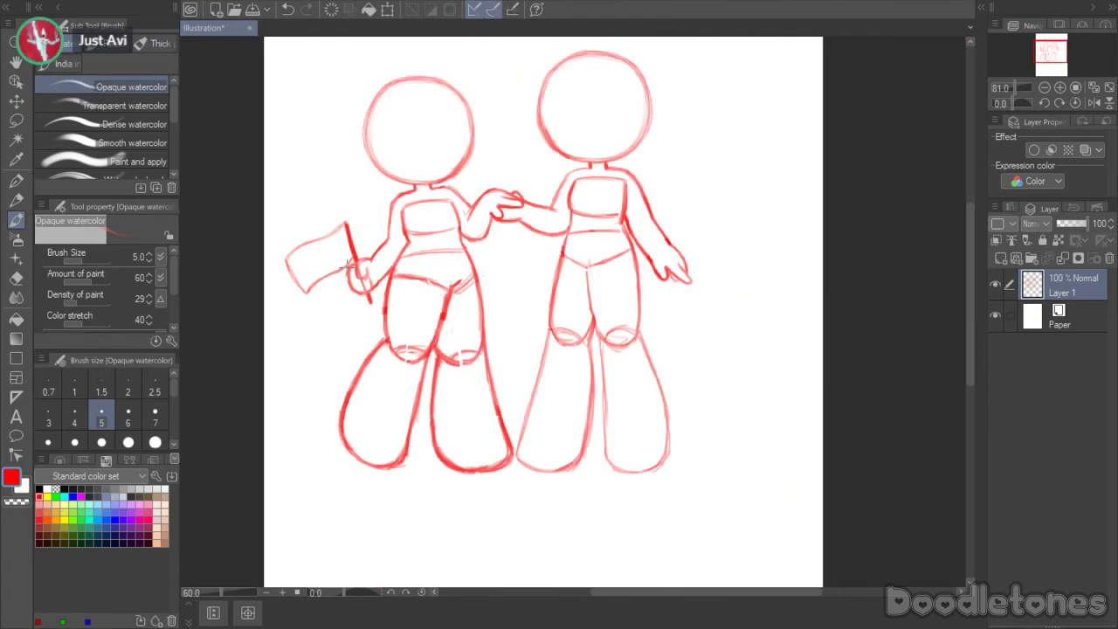
{"action": "scroll", "coordinate": [531, 287], "scroll_direction": "up", "scroll_amount": 2}
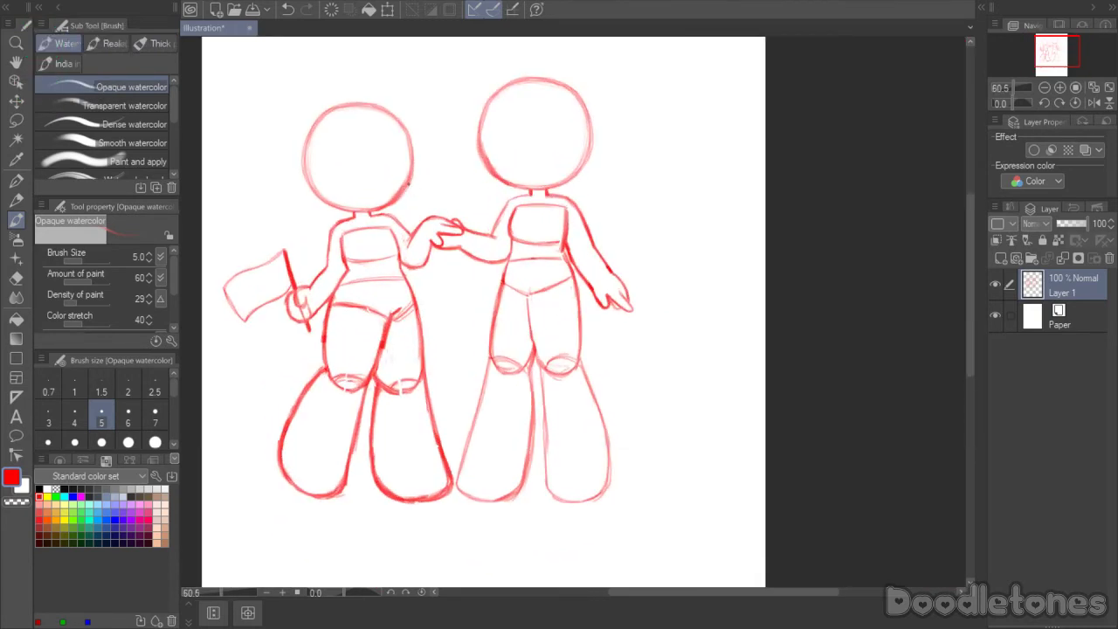
{"action": "left_click", "coordinate": [17, 123]}
{"action": "mouse_move", "coordinate": [658, 147]}
{"action": "left_mouse_down"}
{"action": "mouse_move", "coordinate": [692, 399]}
{"action": "mouse_move", "coordinate": [567, 551]}
{"action": "mouse_move", "coordinate": [221, 441]}
{"action": "mouse_move", "coordinate": [382, 55]}
{"action": "mouse_move", "coordinate": [643, 154]}
{"action": "mouse_move", "coordinate": [645, 229]}
{"action": "left_mouse_up"}
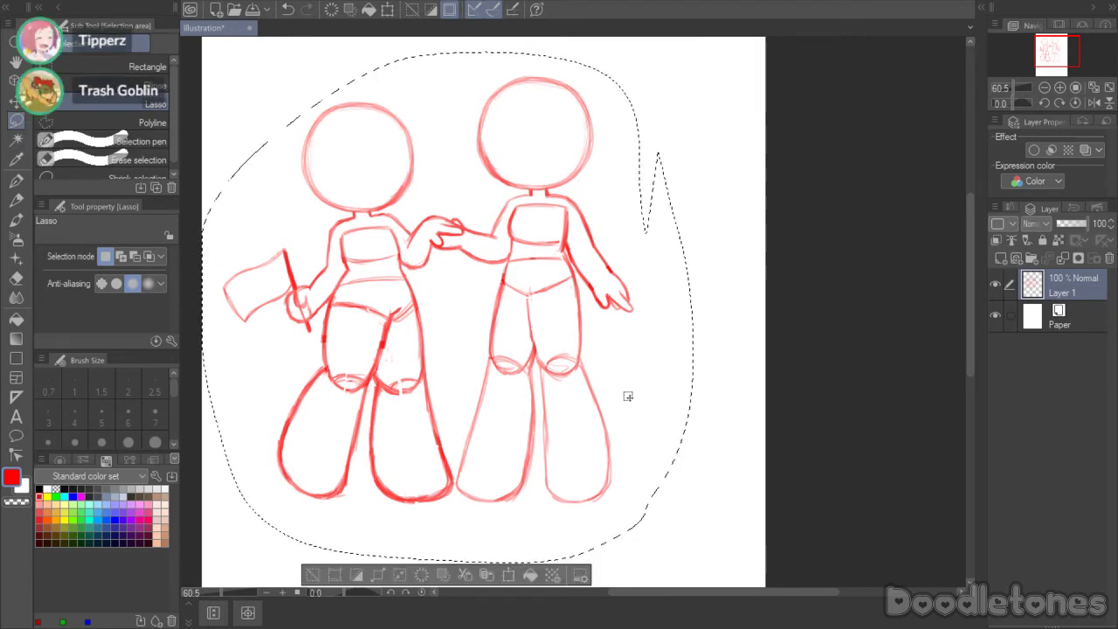
{"action": "left_click", "coordinate": [505, 574]}
{"action": "left_click_drag", "start_coordinate": [535, 420], "coordinate": [591, 430]}
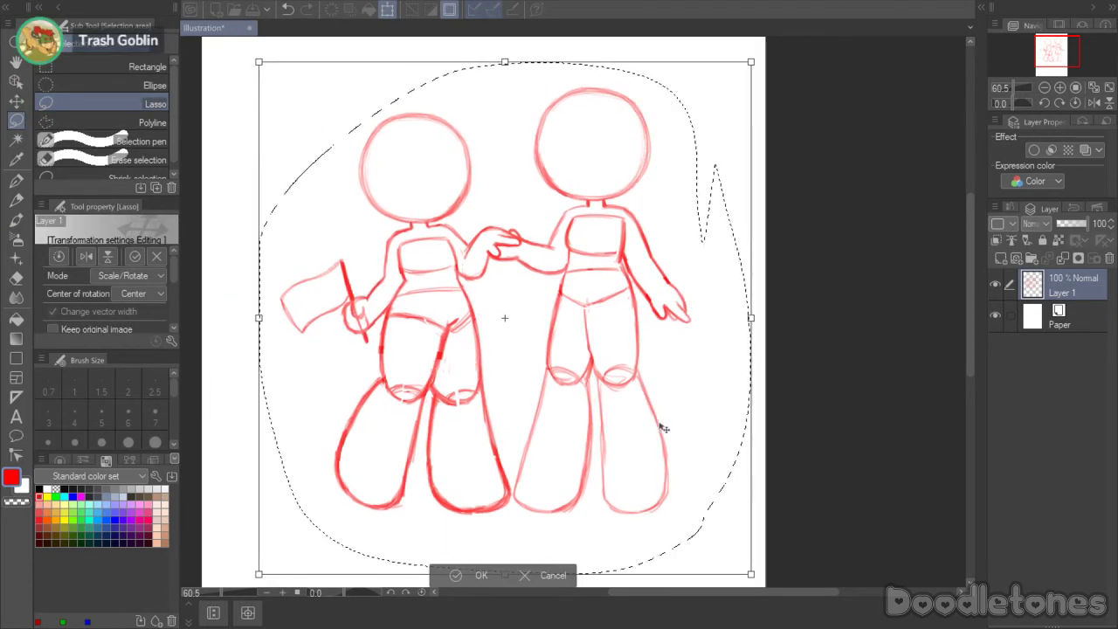
{"action": "left_click", "coordinate": [457, 576]}
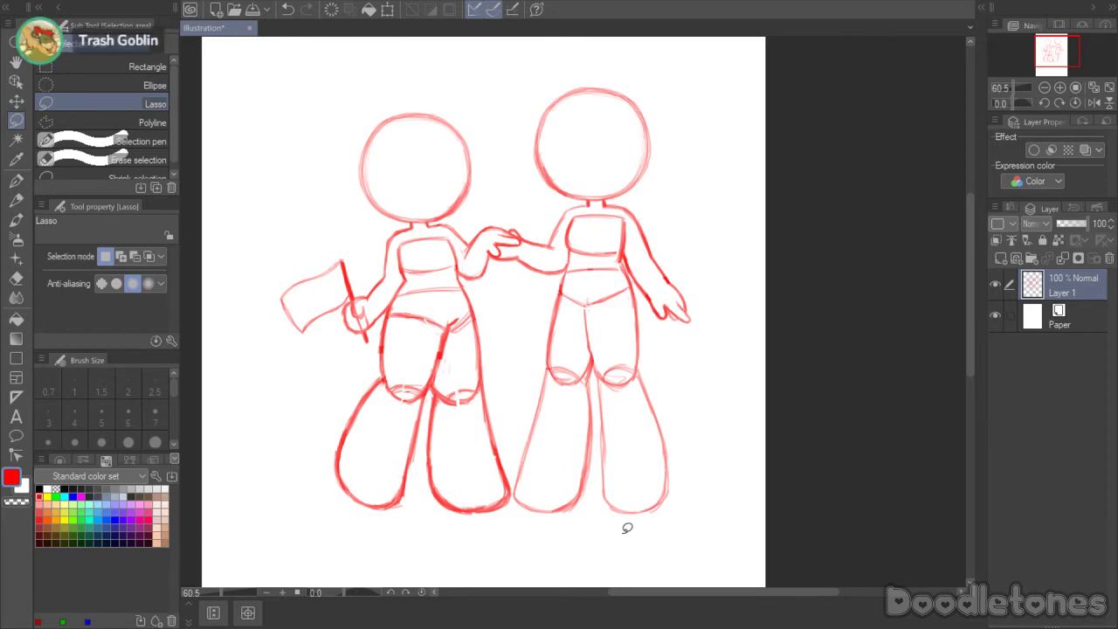
- Write the red note "Gimme a second" with the G-pen in the blank area above the flag-holding figure
{"action": "left_click", "coordinate": [15, 180]}
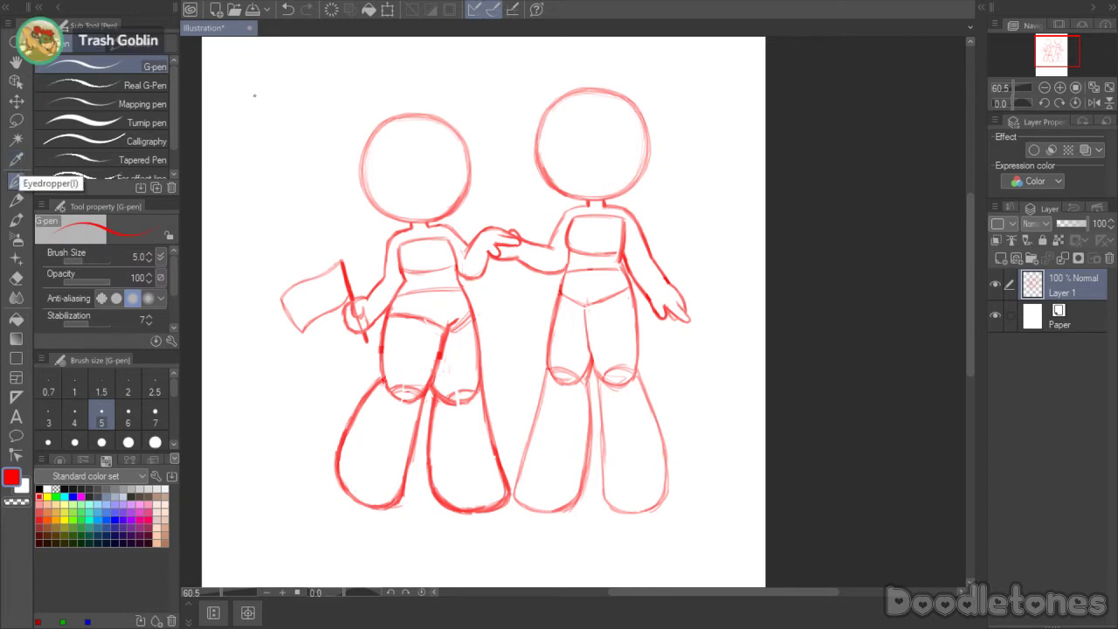
{"action": "left_click_drag", "start_coordinate": [264, 91], "coordinate": [251, 149]}
{"action": "left_click", "coordinate": [290, 113]}
{"action": "mouse_move", "coordinate": [277, 98]}
{"action": "left_mouse_down"}
{"action": "mouse_move", "coordinate": [281, 112]}
{"action": "mouse_move", "coordinate": [409, 66]}
{"action": "mouse_move", "coordinate": [402, 85]}
{"action": "left_mouse_up"}
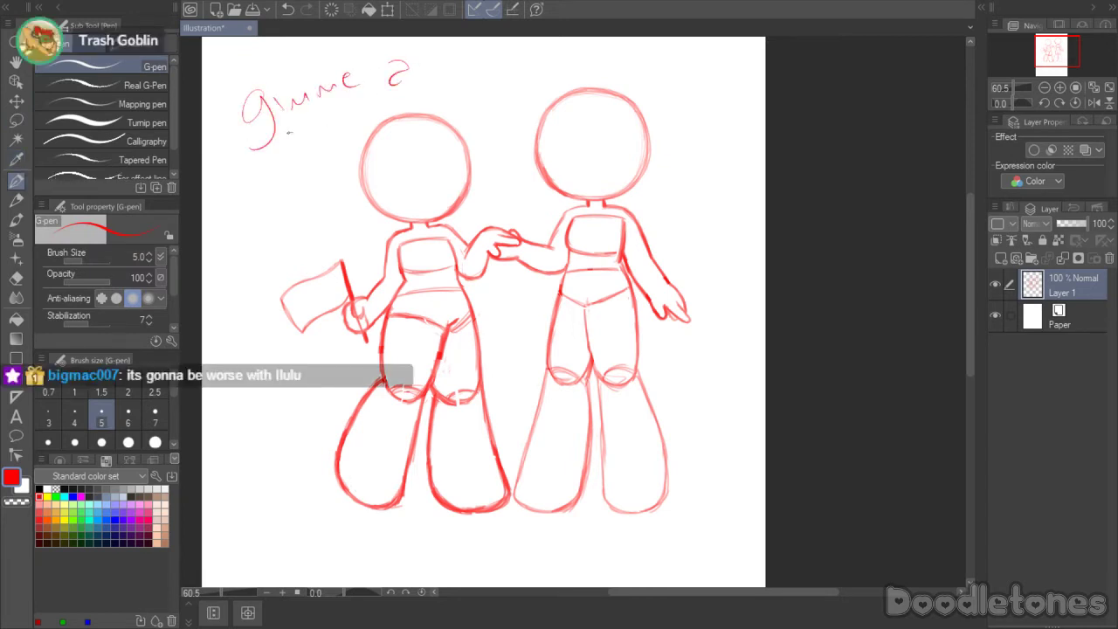
{"action": "mouse_move", "coordinate": [295, 136]}
{"action": "left_mouse_down"}
{"action": "mouse_move", "coordinate": [279, 159]}
{"action": "mouse_move", "coordinate": [307, 149]}
{"action": "left_mouse_up"}
{"action": "mouse_move", "coordinate": [320, 133]}
{"action": "left_mouse_down"}
{"action": "mouse_move", "coordinate": [318, 146]}
{"action": "mouse_move", "coordinate": [368, 96]}
{"action": "left_mouse_up"}
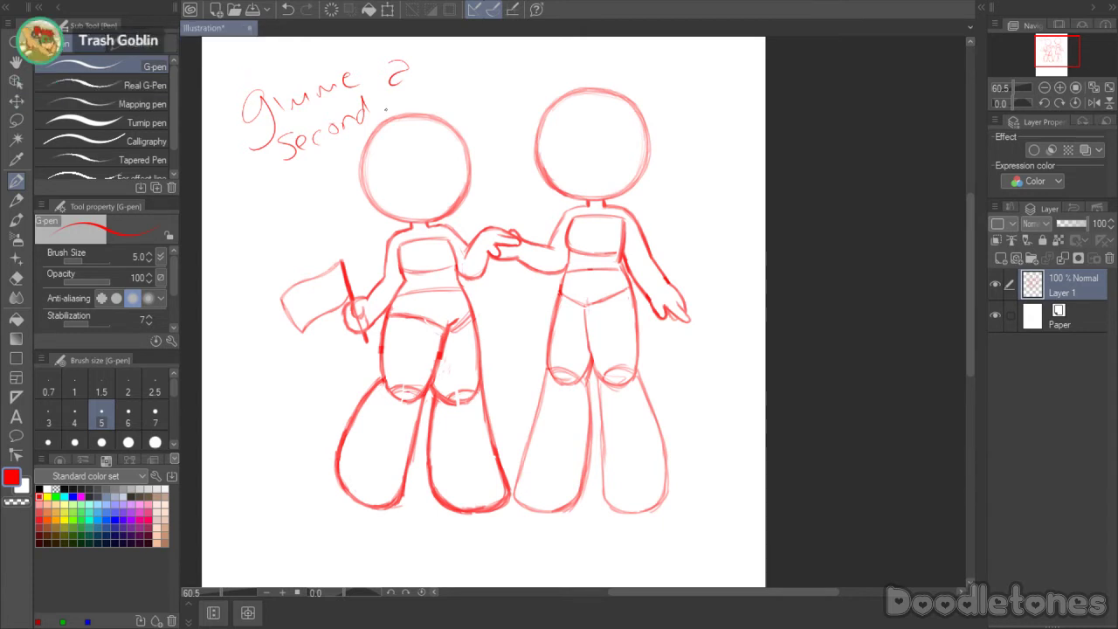
- Lasso the handwritten note above the flag-holding figure, delete it and clear the selection
{"action": "left_click", "coordinate": [16, 119]}
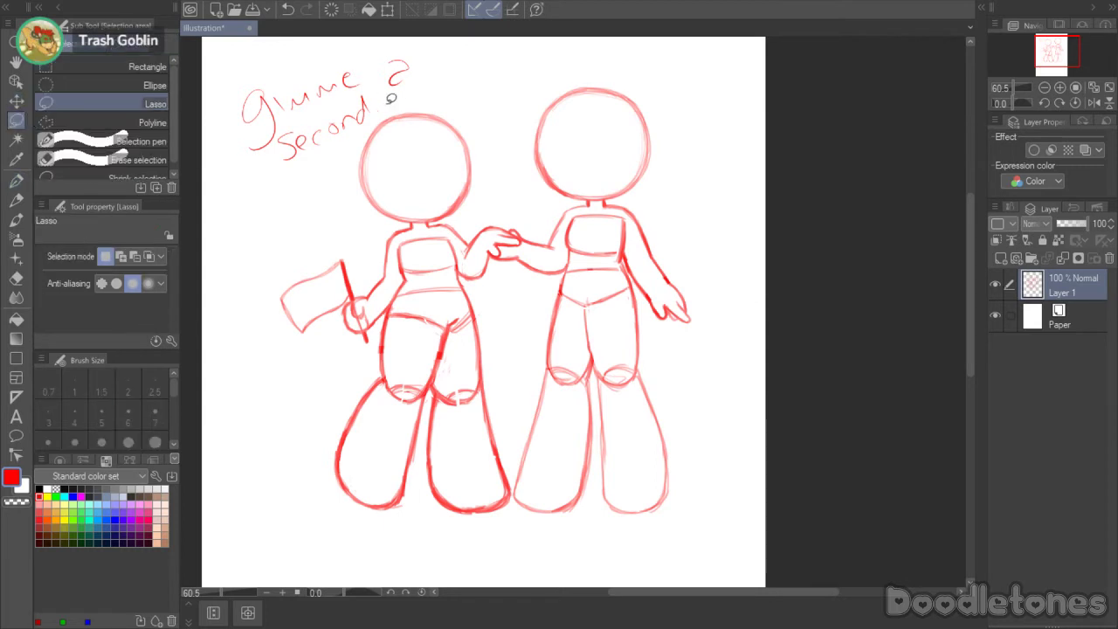
{"action": "mouse_move", "coordinate": [387, 103]}
{"action": "left_mouse_down"}
{"action": "mouse_move", "coordinate": [316, 167]}
{"action": "mouse_move", "coordinate": [246, 160]}
{"action": "mouse_move", "coordinate": [245, 73]}
{"action": "mouse_move", "coordinate": [362, 39]}
{"action": "left_mouse_up"}
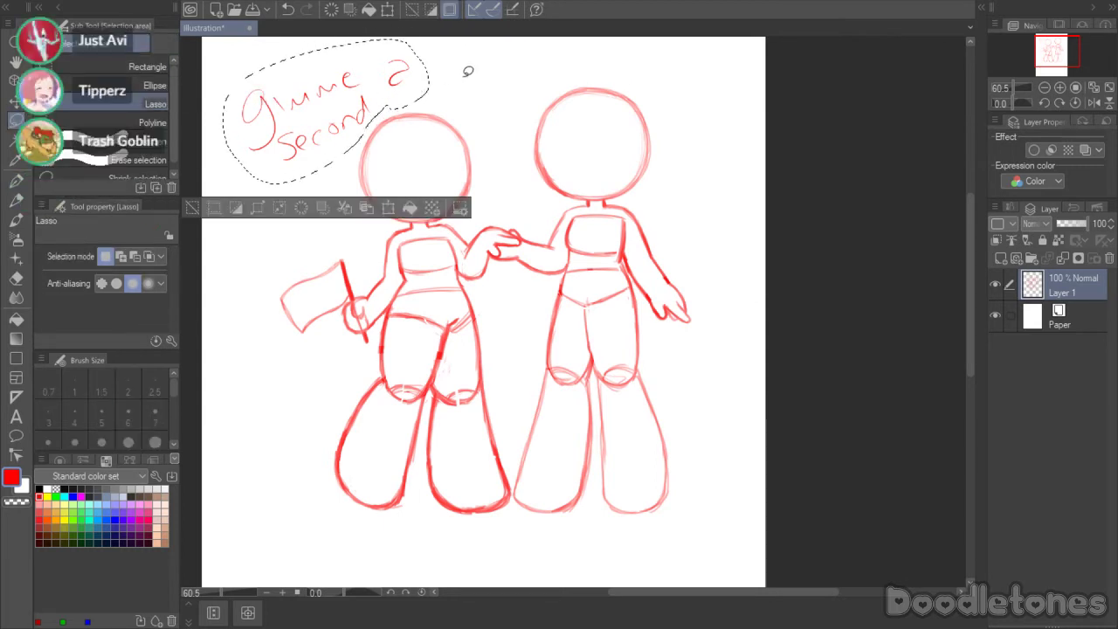
{"action": "key", "text": "Delete"}
{"action": "key", "text": "ctrl+d"}
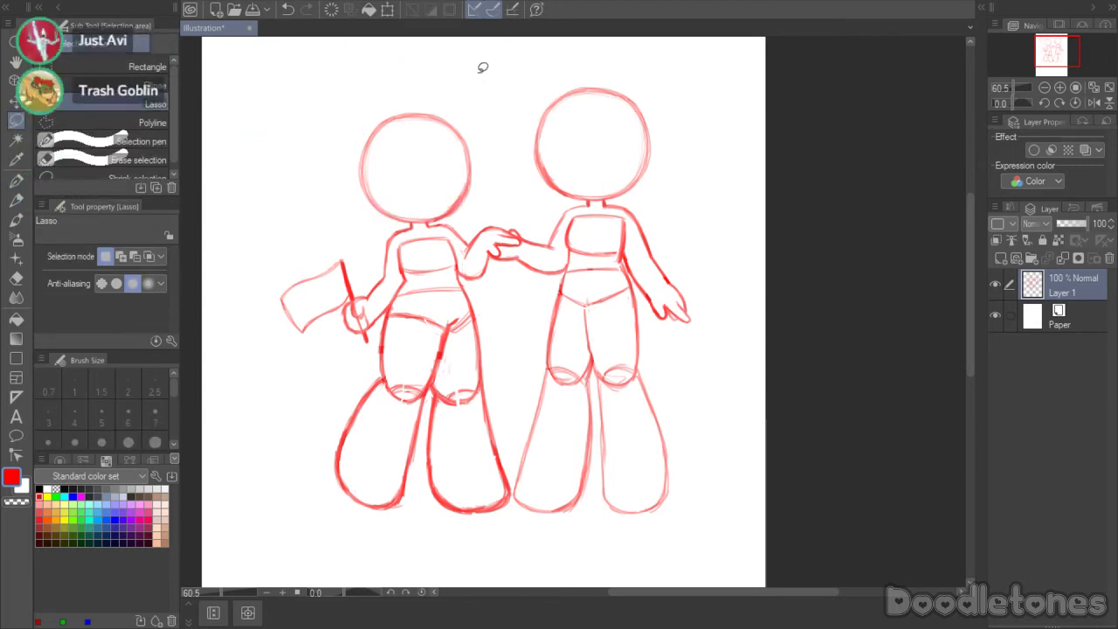
- Lasso both figures and move them to a more central position on the page, then clear the selection
{"action": "scroll", "coordinate": [674, 459], "scroll_direction": "down", "scroll_amount": 4}
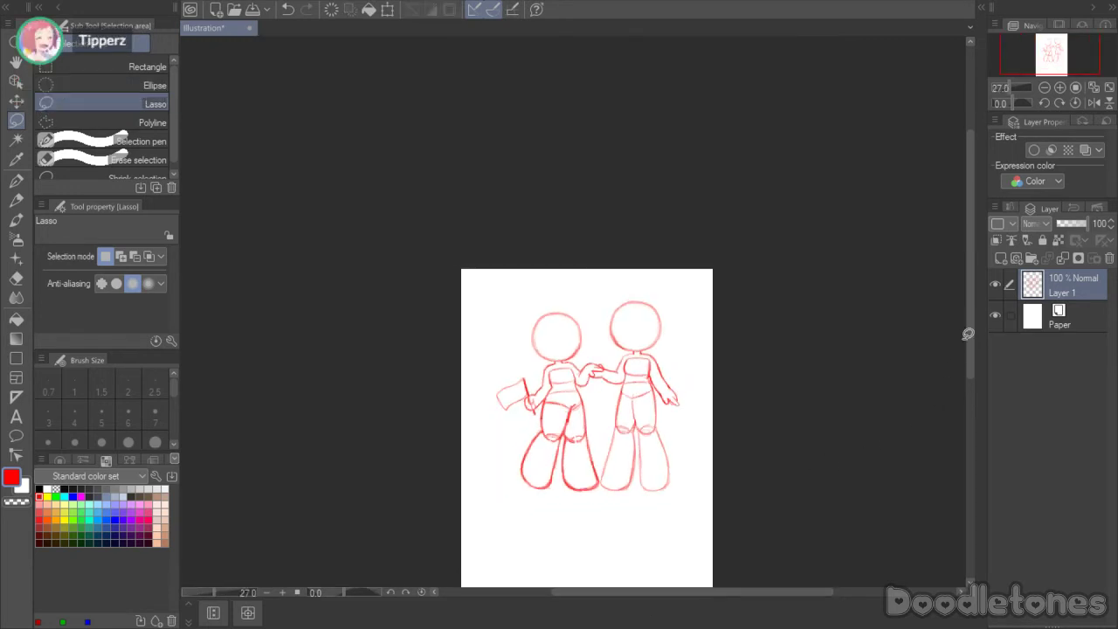
{"action": "left_click_drag", "start_coordinate": [968, 333], "coordinate": [952, 390]}
{"action": "mouse_move", "coordinate": [747, 276]}
{"action": "left_mouse_down"}
{"action": "mouse_move", "coordinate": [559, 493]}
{"action": "mouse_move", "coordinate": [411, 363]}
{"action": "mouse_move", "coordinate": [569, 127]}
{"action": "mouse_move", "coordinate": [777, 367]}
{"action": "left_mouse_up"}
{"action": "left_click", "coordinate": [661, 529]}
{"action": "left_click_drag", "start_coordinate": [627, 390], "coordinate": [617, 449]}
{"action": "left_click", "coordinate": [559, 575]}
{"action": "key", "text": "ctrl+d"}
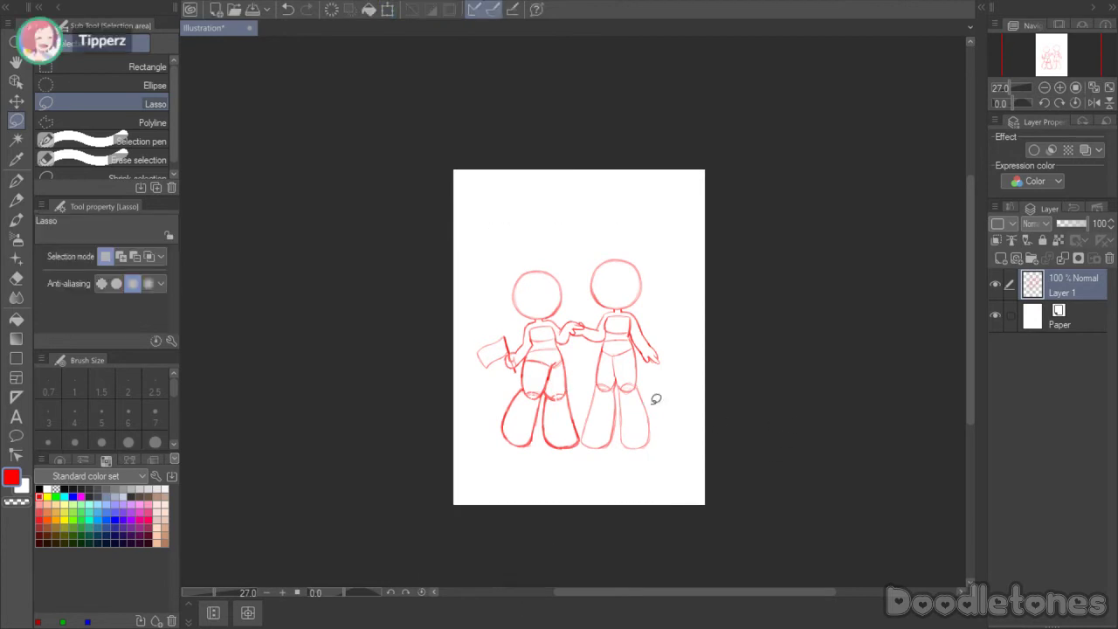
- Erase the chest line's end at the taller figure's torso edge and redraw that edge with the Opaque watercolor brush
{"action": "key", "text": "ctrl+0"}
{"action": "scroll", "coordinate": [561, 319], "scroll_direction": "up", "scroll_amount": 6}
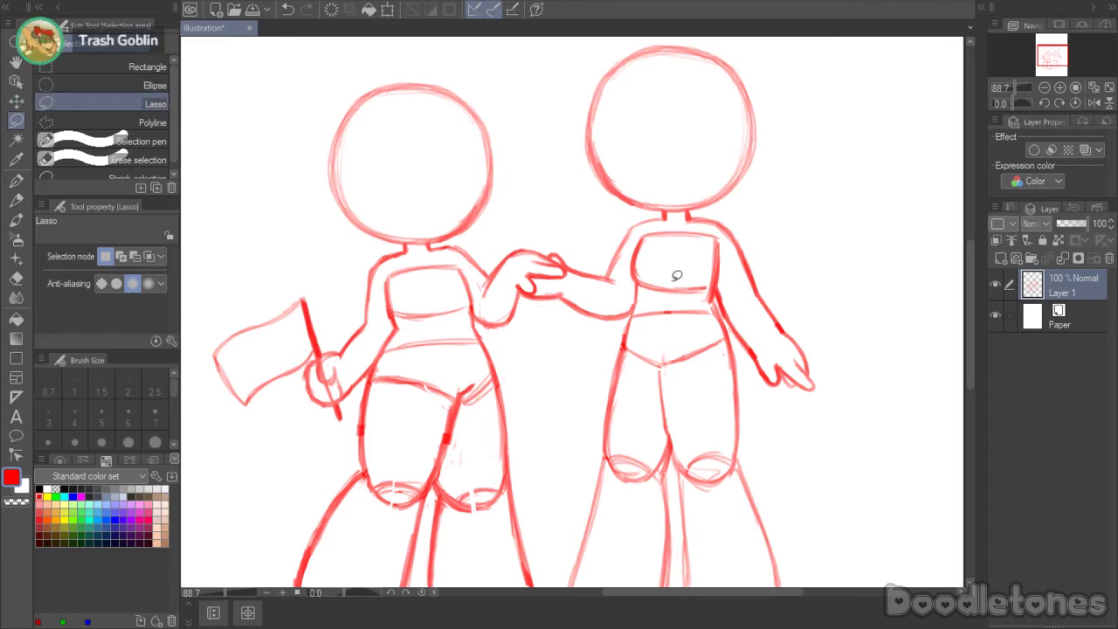
{"action": "scroll", "coordinate": [678, 276], "scroll_direction": "up", "scroll_amount": 3}
{"action": "left_click", "coordinate": [15, 219]}
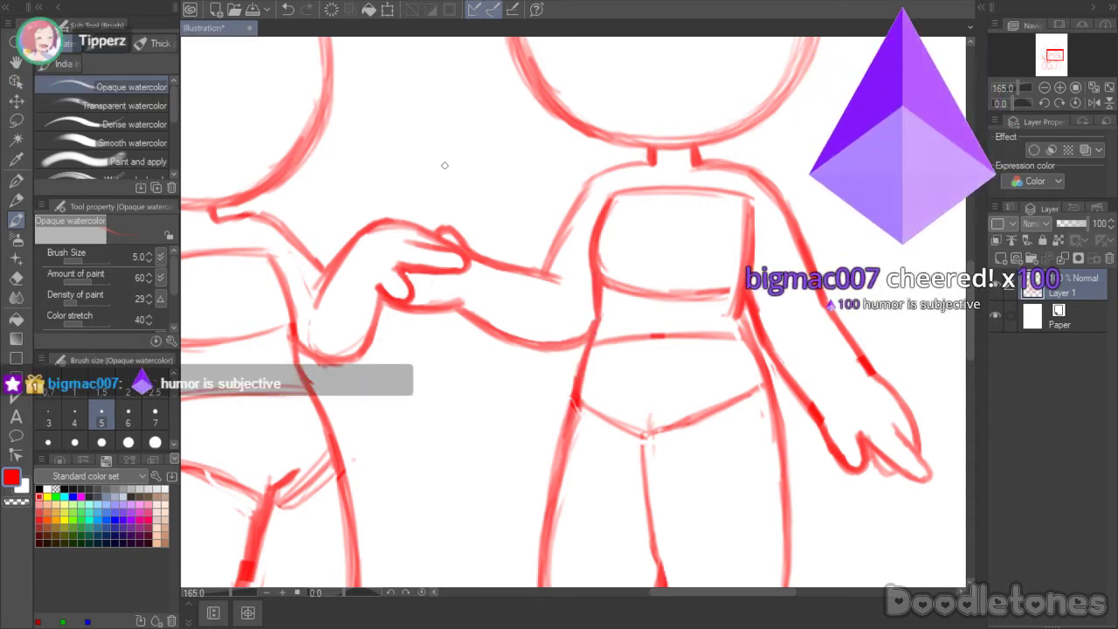
{"action": "key", "text": "e"}
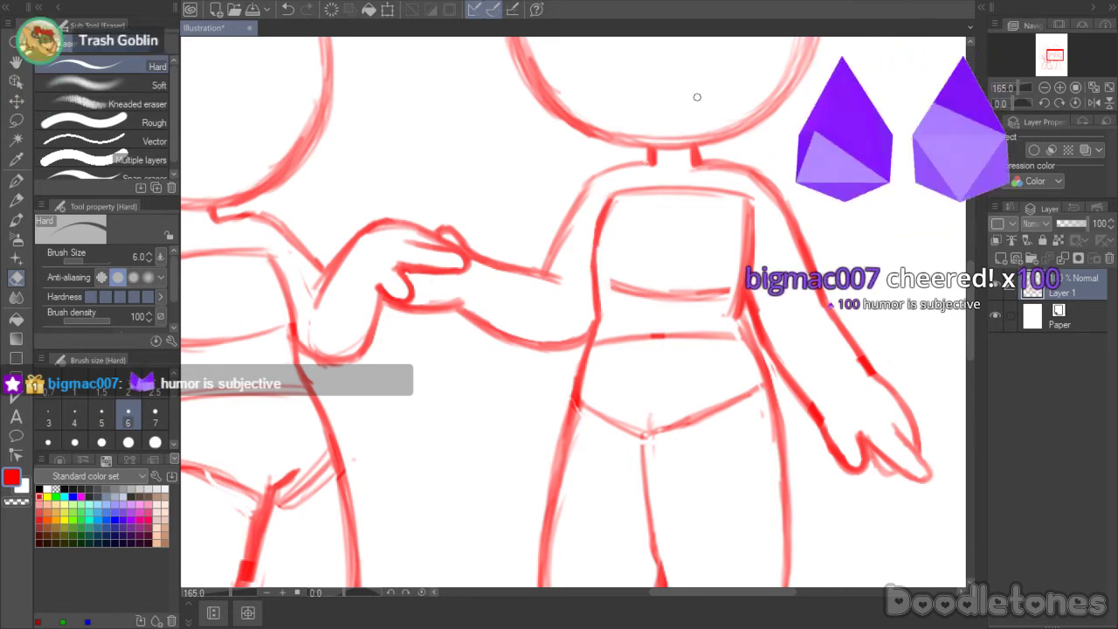
{"action": "key", "text": "b"}
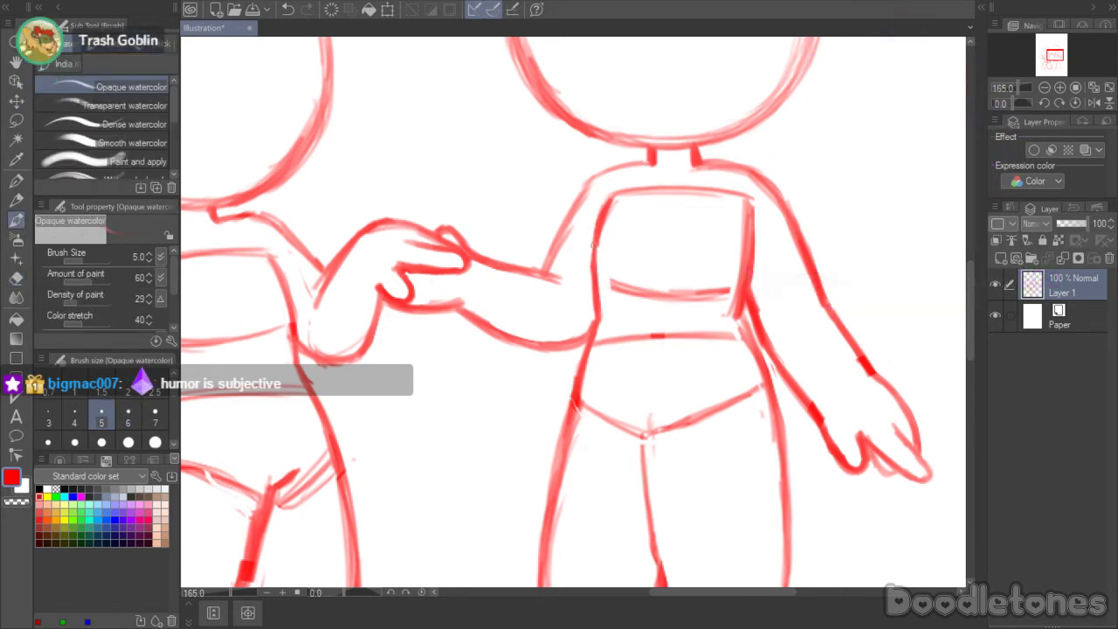
{"action": "left_click_drag", "start_coordinate": [607, 201], "coordinate": [594, 305]}
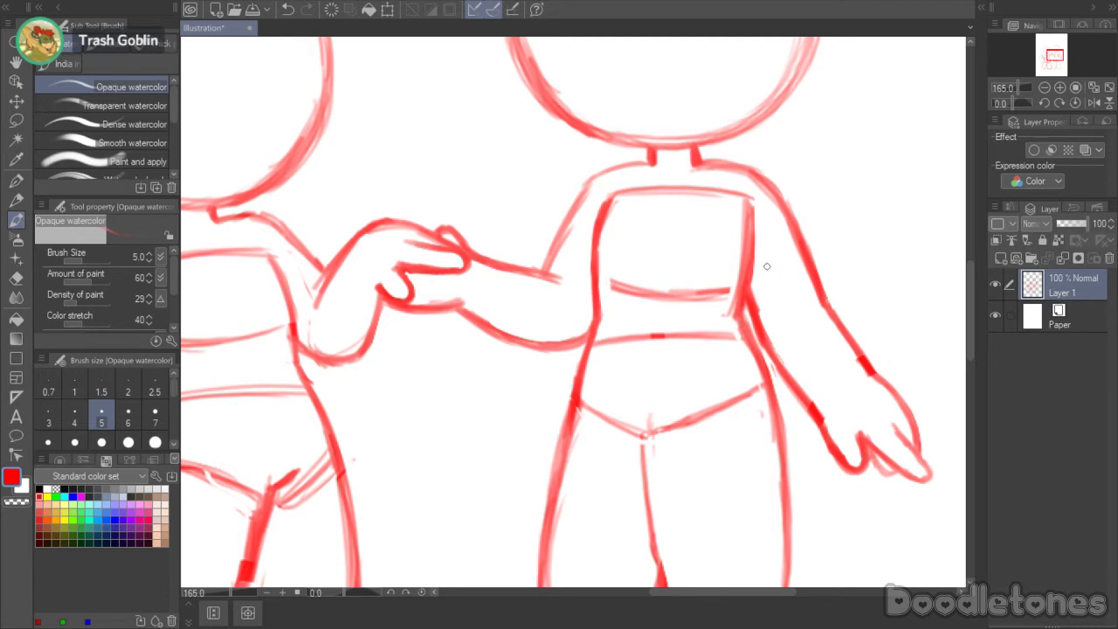
- Draw sleeve cuffs at both wrists of the taller figure, thicken the lower sleeve lines and tidy the free arm's cuff
{"action": "scroll", "coordinate": [517, 343], "scroll_direction": "down", "scroll_amount": 3}
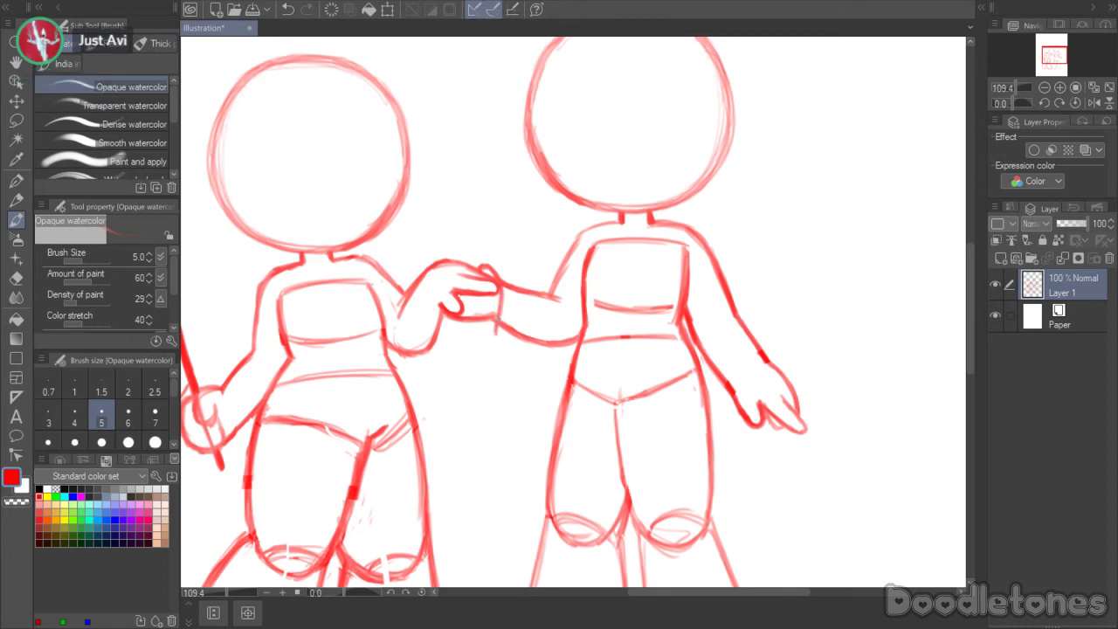
{"action": "left_click_drag", "start_coordinate": [494, 323], "coordinate": [572, 346]}
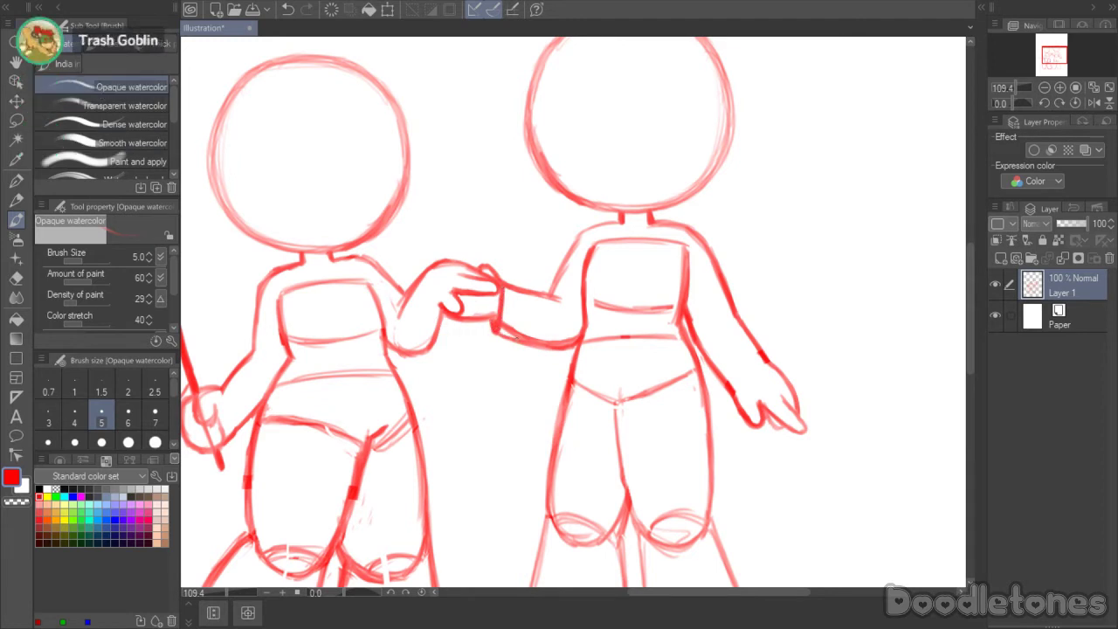
{"action": "left_click_drag", "start_coordinate": [767, 364], "coordinate": [727, 396]}
{"action": "mouse_move", "coordinate": [752, 376]}
{"action": "left_mouse_down"}
{"action": "mouse_move", "coordinate": [724, 397]}
{"action": "mouse_move", "coordinate": [747, 379]}
{"action": "left_mouse_up"}
{"action": "left_click_drag", "start_coordinate": [695, 347], "coordinate": [727, 386]}
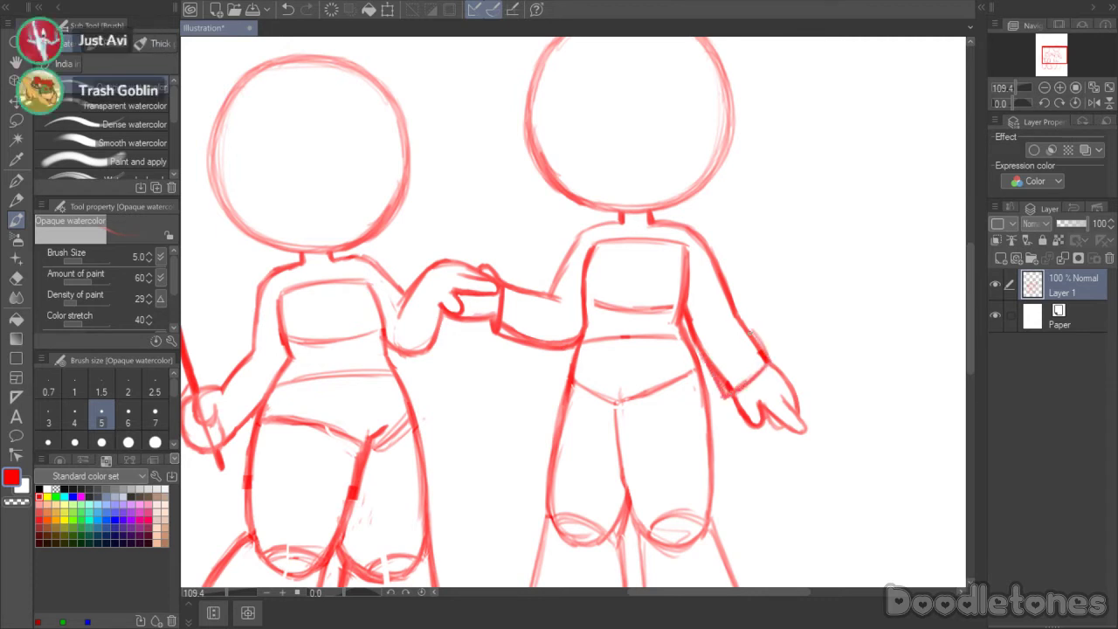
{"action": "left_click", "coordinate": [19, 276]}
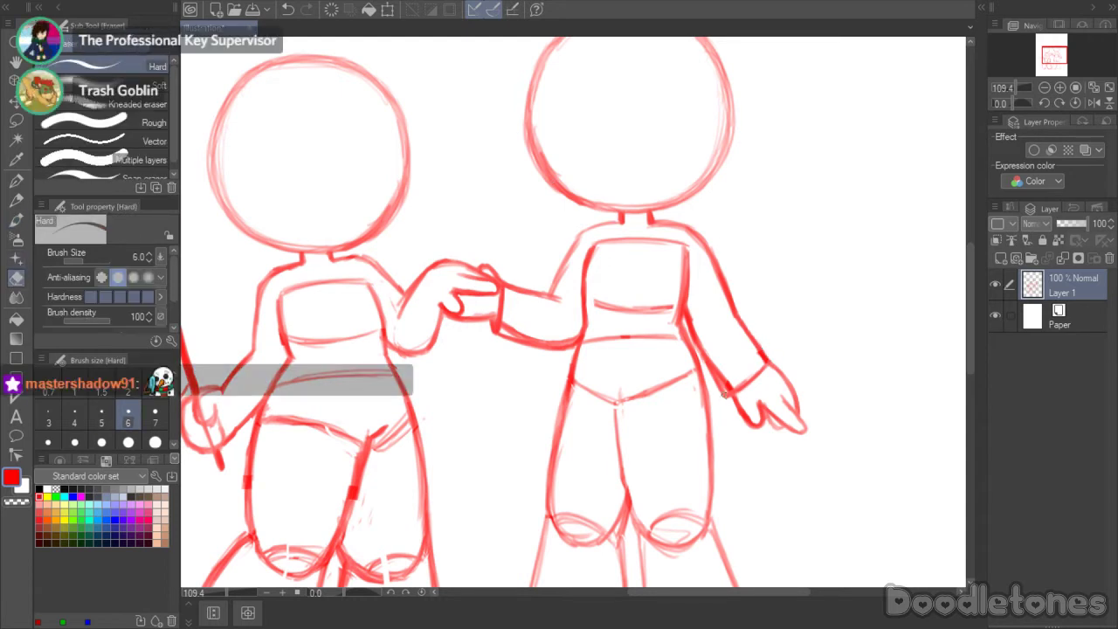
{"action": "key", "text": "b"}
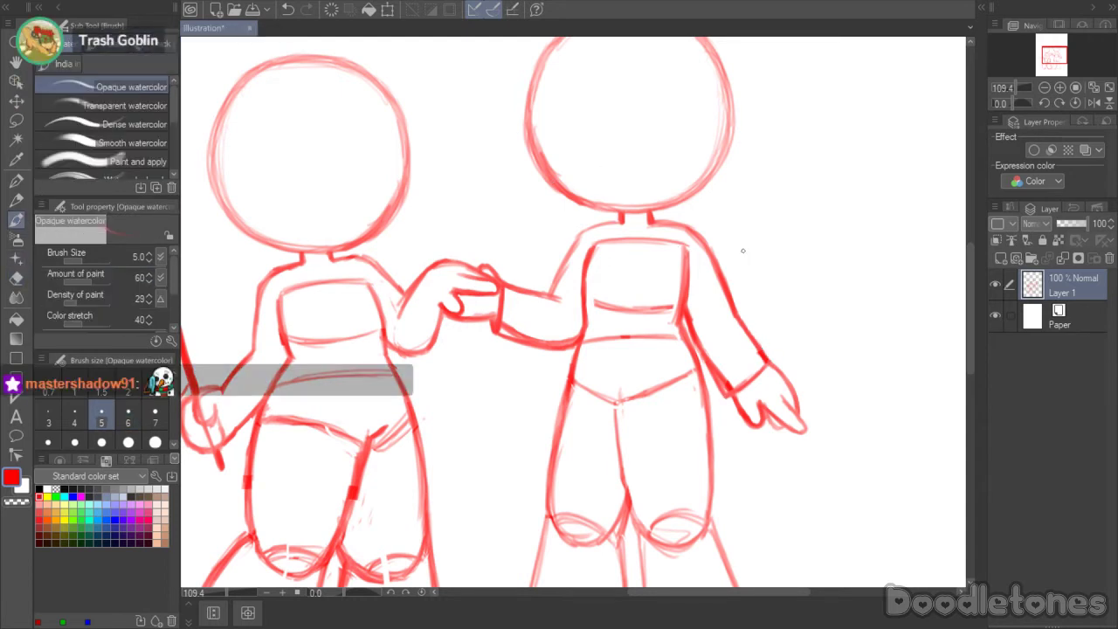
- Lasso the taller figure's free forearm and hand and shift them slightly outward and down to lengthen the arm
{"action": "scroll", "coordinate": [969, 282], "scroll_direction": "down", "scroll_amount": 3}
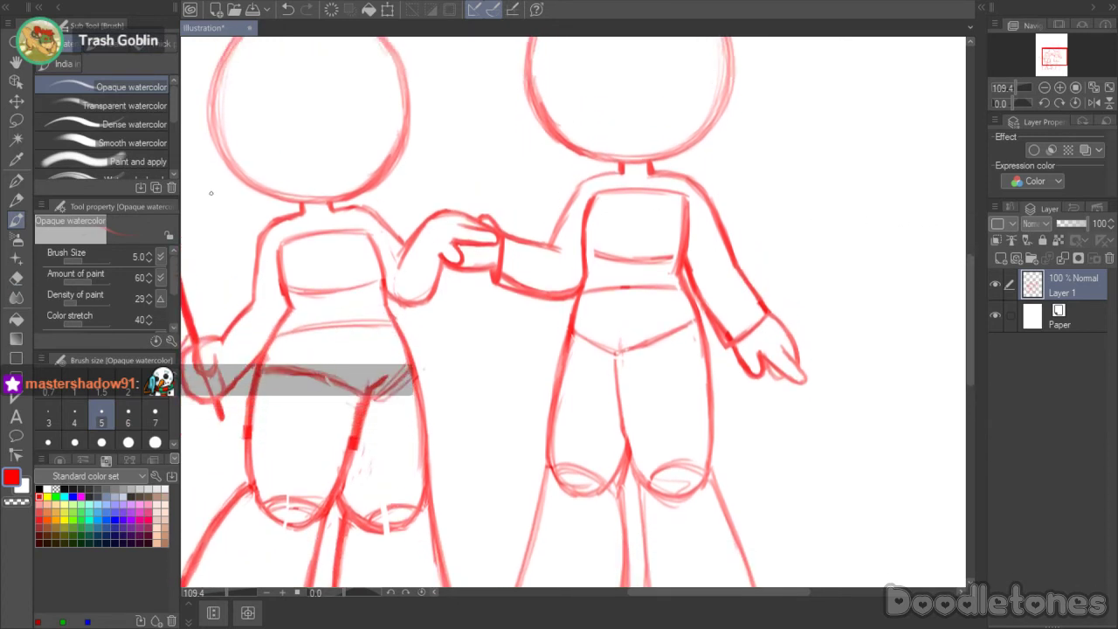
{"action": "left_click", "coordinate": [16, 120]}
{"action": "mouse_move", "coordinate": [821, 281]}
{"action": "left_mouse_down"}
{"action": "mouse_move", "coordinate": [731, 381]}
{"action": "mouse_move", "coordinate": [695, 280]}
{"action": "mouse_move", "coordinate": [782, 244]}
{"action": "left_mouse_up"}
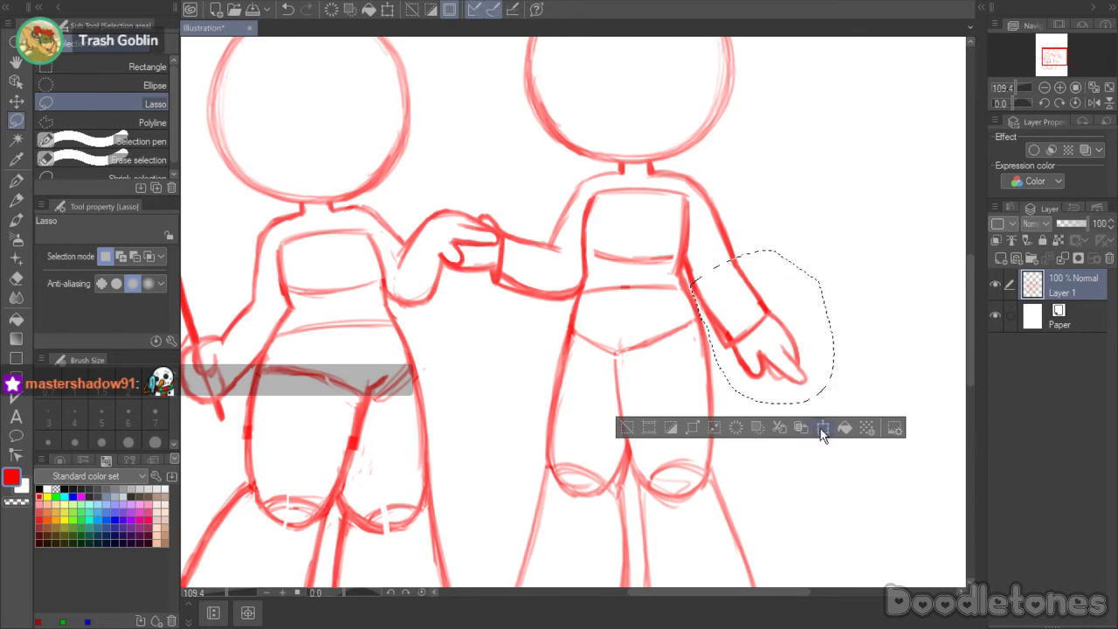
{"action": "left_click", "coordinate": [822, 436]}
{"action": "left_click_drag", "start_coordinate": [774, 358], "coordinate": [784, 370]}
{"action": "left_click", "coordinate": [722, 440]}
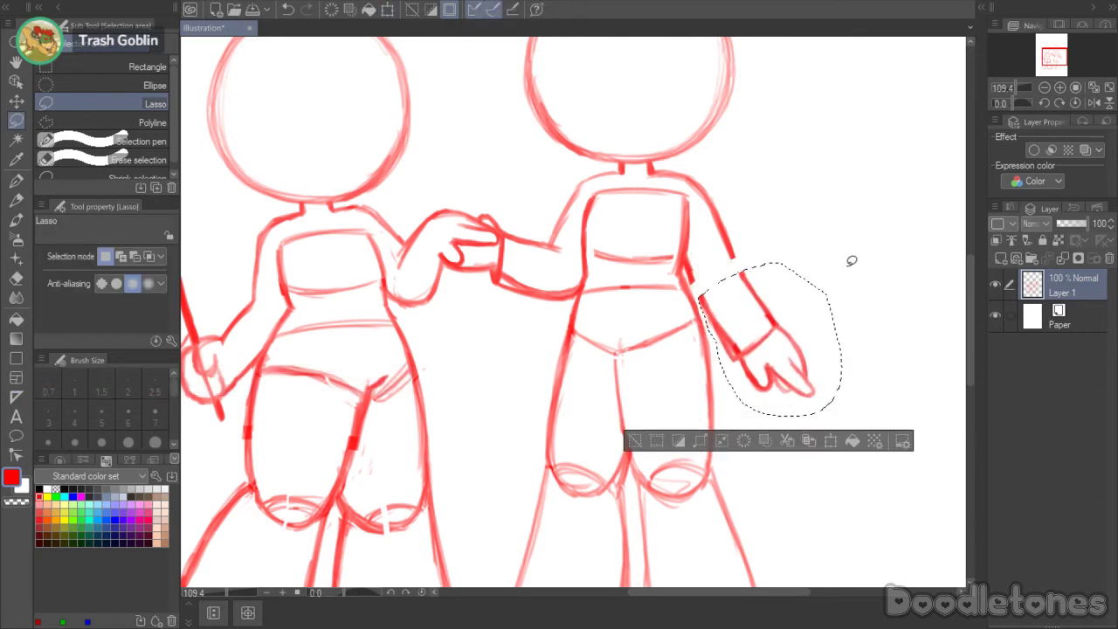
{"action": "key", "text": "ctrl+d"}
- Redraw the missing sleeve lines with the brush to reconnect the moved forearm to the taller figure's upper arm
{"action": "key", "text": "b"}
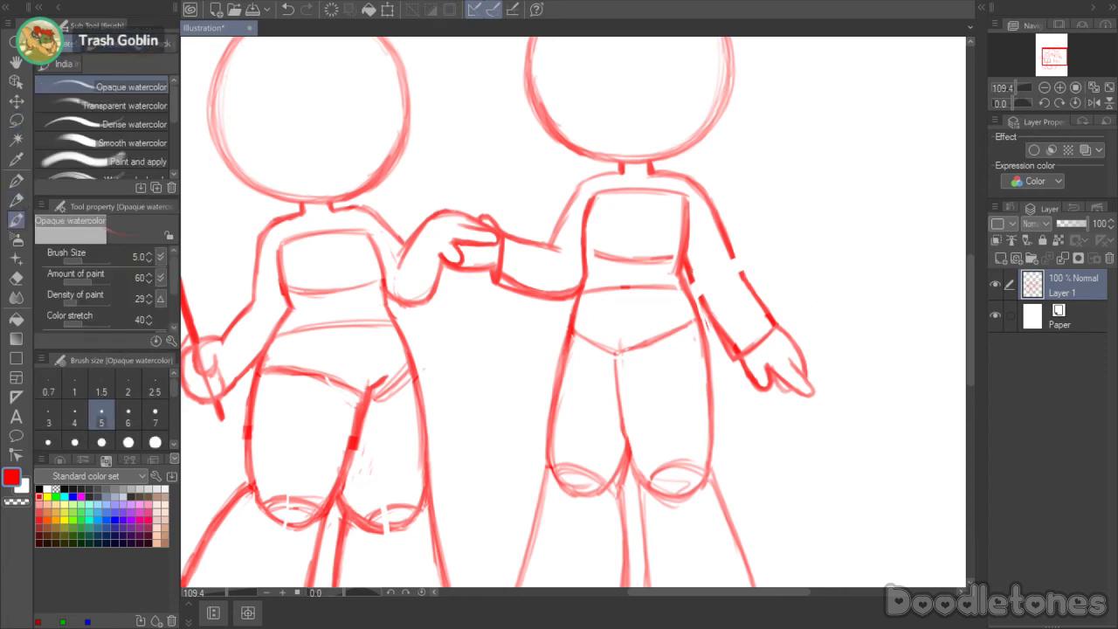
{"action": "left_click_drag", "start_coordinate": [693, 283], "coordinate": [708, 309]}
{"action": "left_click_drag", "start_coordinate": [737, 263], "coordinate": [761, 305]}
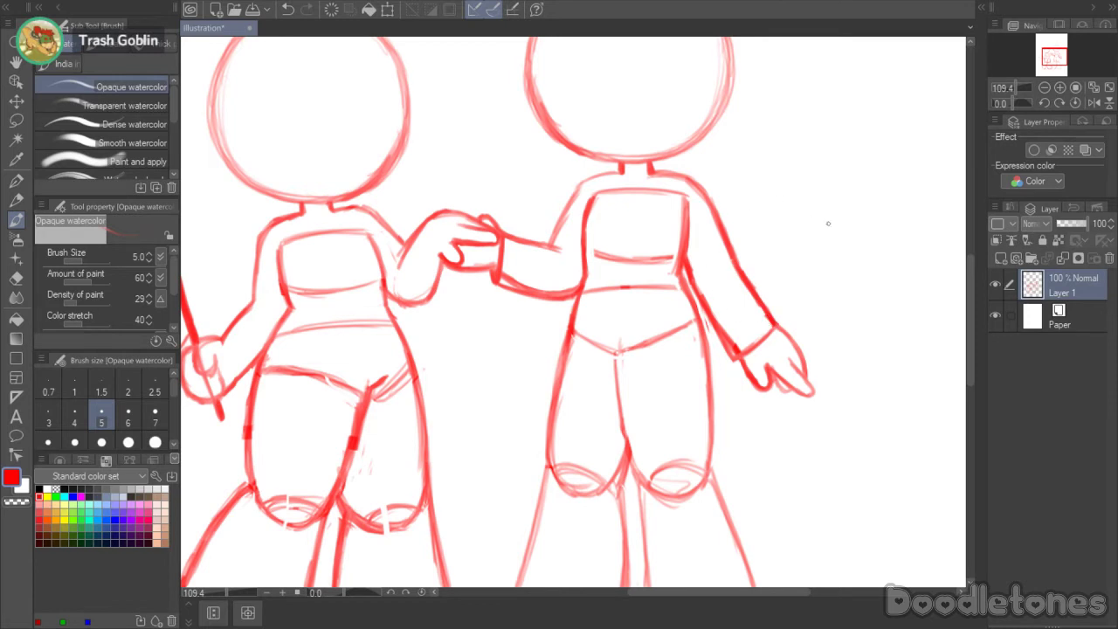
- Draw a V-shaped neckline from both sides of the taller figure's neck to a point on the chest
{"action": "left_click_drag", "start_coordinate": [969, 271], "coordinate": [964, 253]}
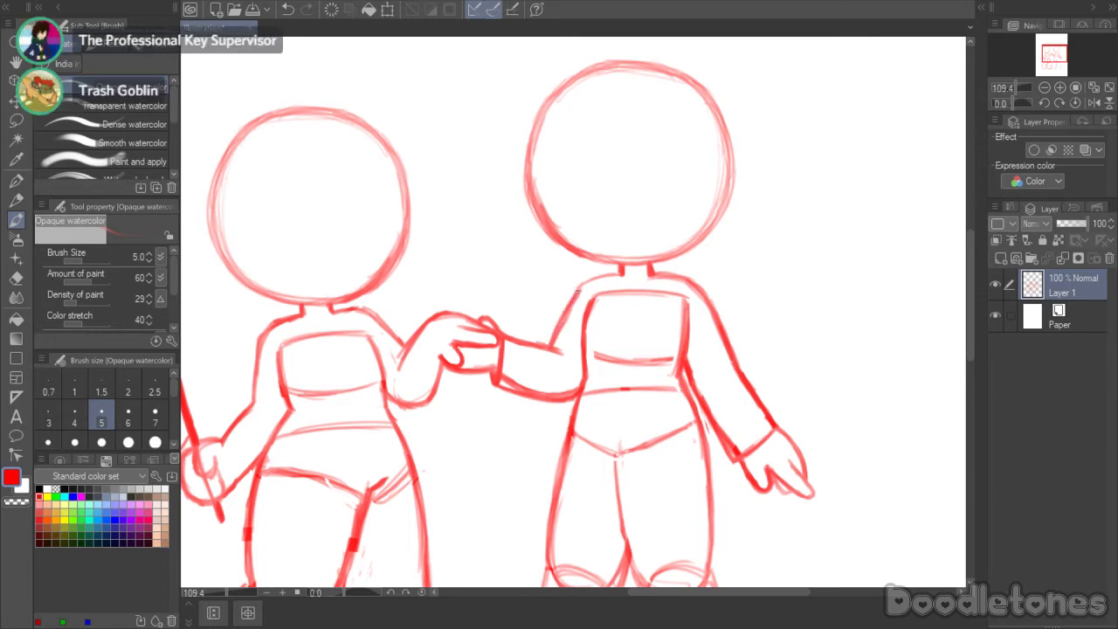
{"action": "mouse_move", "coordinate": [972, 258]}
{"action": "left_mouse_down"}
{"action": "mouse_move", "coordinate": [977, 339]}
{"action": "mouse_move", "coordinate": [968, 272]}
{"action": "left_mouse_up"}
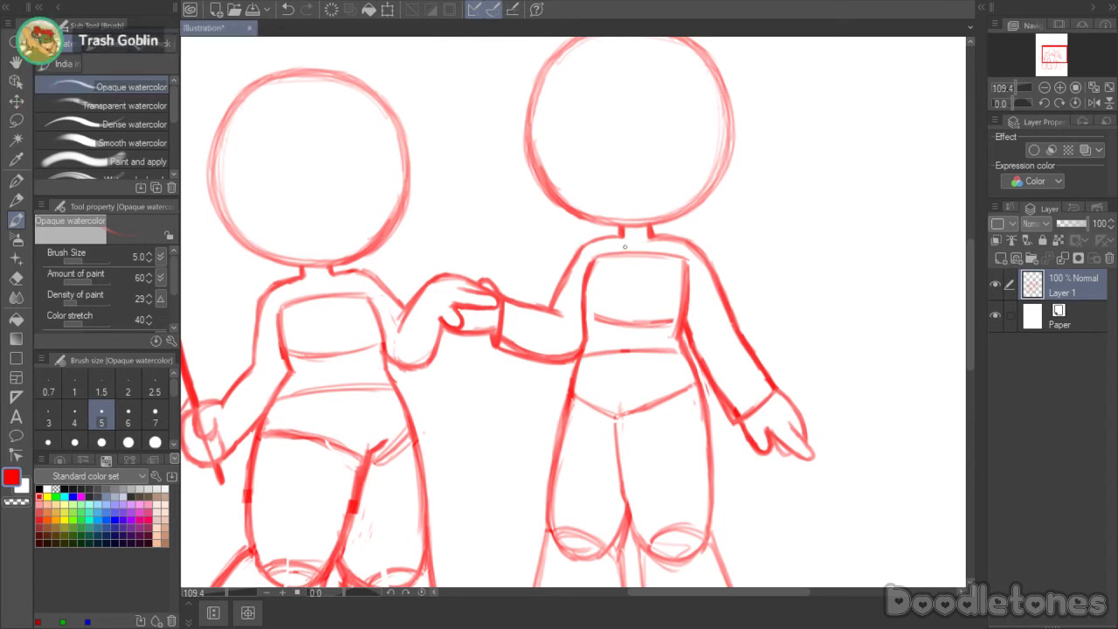
{"action": "scroll", "coordinate": [644, 241], "scroll_direction": "up", "scroll_amount": 2}
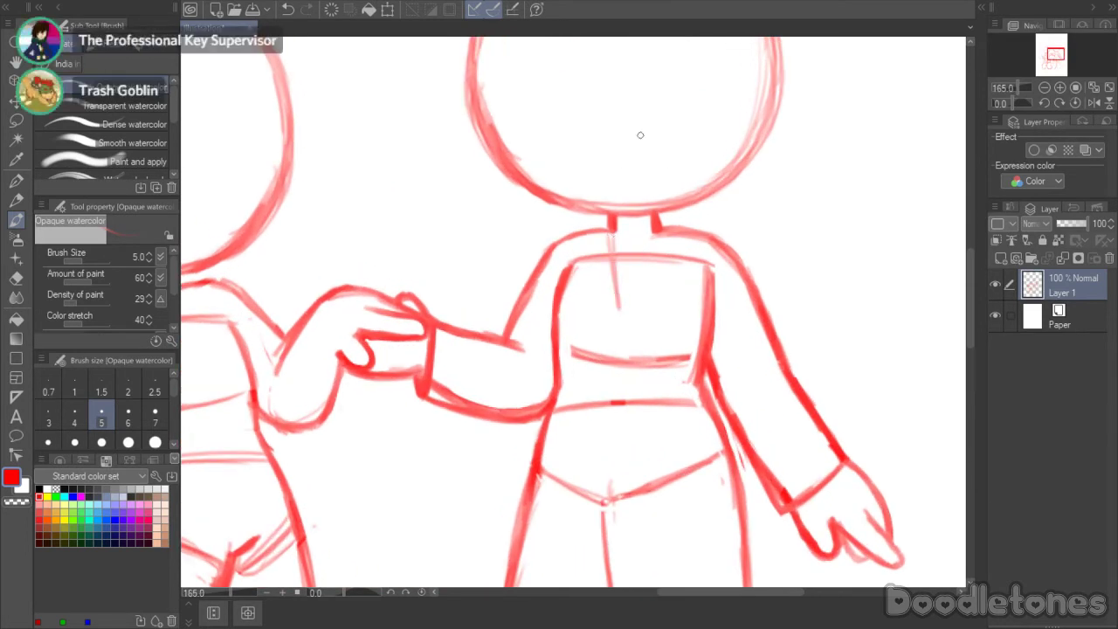
{"action": "mouse_move", "coordinate": [615, 282]}
{"action": "left_mouse_down"}
{"action": "mouse_move", "coordinate": [619, 301]}
{"action": "mouse_move", "coordinate": [658, 235]}
{"action": "mouse_move", "coordinate": [621, 300]}
{"action": "left_mouse_up"}
{"action": "left_click_drag", "start_coordinate": [658, 235], "coordinate": [621, 300]}
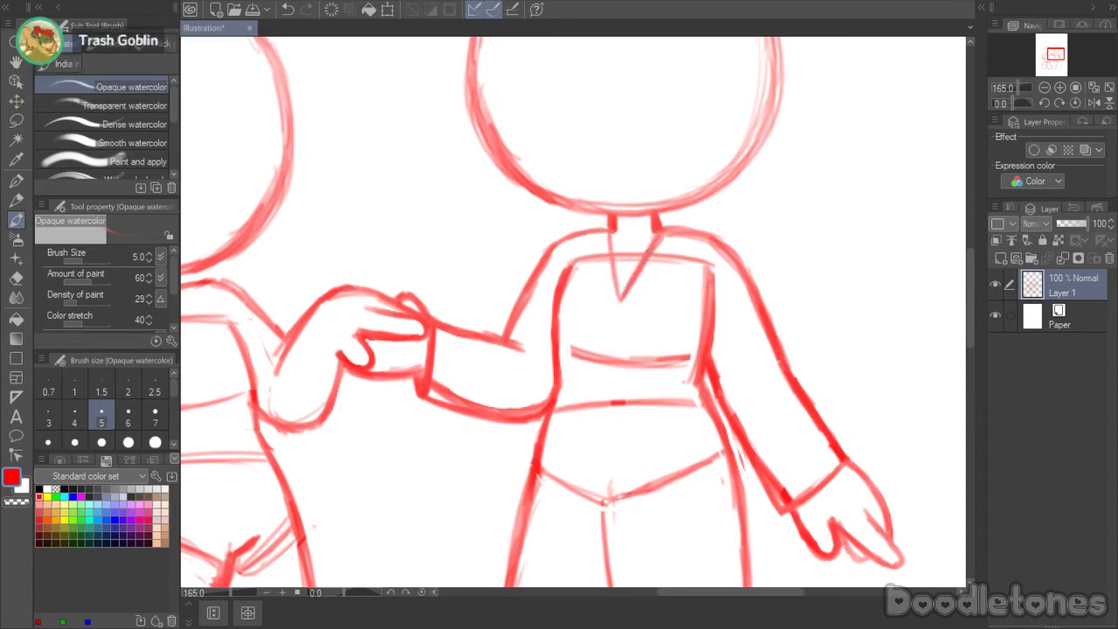
{"action": "key", "text": "ctrl+z"}
{"action": "left_click_drag", "start_coordinate": [656, 229], "coordinate": [619, 301]}
- Sketch a notched collar lapel along the neckline on the side nearest the joined hands
{"action": "mouse_move", "coordinate": [584, 226]}
{"action": "left_mouse_down"}
{"action": "mouse_move", "coordinate": [608, 221]}
{"action": "mouse_move", "coordinate": [577, 230]}
{"action": "left_mouse_up"}
{"action": "mouse_move", "coordinate": [582, 234]}
{"action": "left_mouse_down"}
{"action": "mouse_move", "coordinate": [596, 244]}
{"action": "mouse_move", "coordinate": [578, 256]}
{"action": "left_mouse_up"}
{"action": "left_click_drag", "start_coordinate": [578, 257], "coordinate": [615, 301]}
{"action": "mouse_move", "coordinate": [582, 262]}
{"action": "left_mouse_down"}
{"action": "mouse_move", "coordinate": [620, 317]}
{"action": "mouse_move", "coordinate": [611, 231]}
{"action": "left_mouse_up"}
{"action": "left_click_drag", "start_coordinate": [618, 300], "coordinate": [610, 226]}
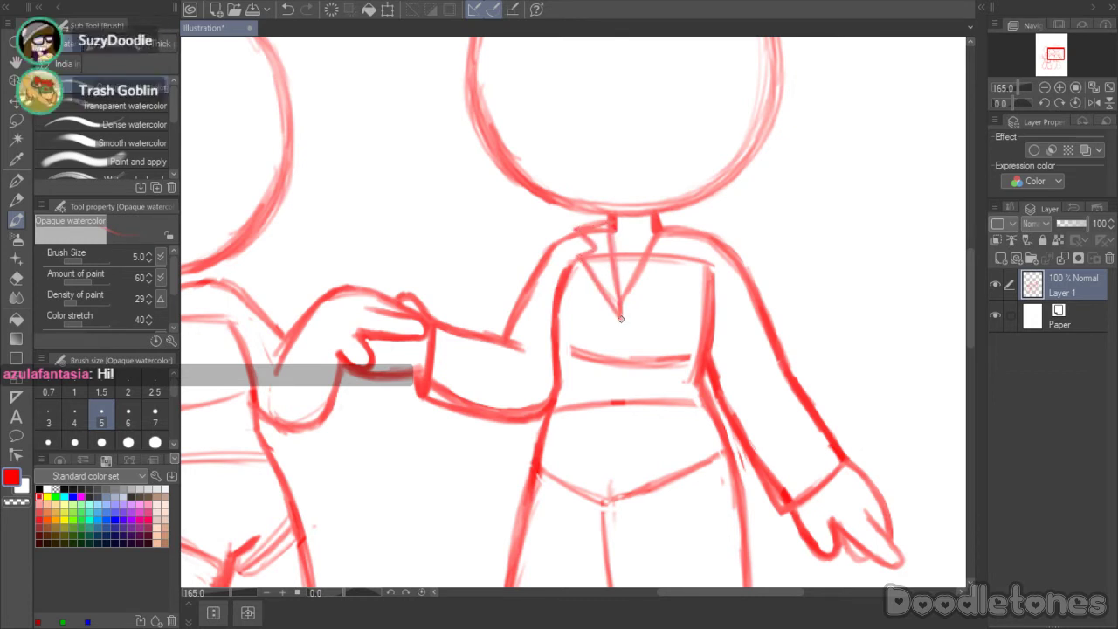
- Draw the matching lapel on the other side of the neckline and erase the leftover chest line inside the V
{"action": "mouse_move", "coordinate": [663, 223]}
{"action": "left_mouse_down"}
{"action": "mouse_move", "coordinate": [667, 256]}
{"action": "mouse_move", "coordinate": [688, 260]}
{"action": "mouse_move", "coordinate": [658, 291]}
{"action": "mouse_move", "coordinate": [663, 224]}
{"action": "mouse_move", "coordinate": [687, 228]}
{"action": "mouse_move", "coordinate": [669, 257]}
{"action": "mouse_move", "coordinate": [681, 263]}
{"action": "mouse_move", "coordinate": [636, 313]}
{"action": "left_mouse_up"}
{"action": "key", "text": "ctrl+z"}
{"action": "mouse_move", "coordinate": [679, 269]}
{"action": "left_mouse_down"}
{"action": "mouse_move", "coordinate": [623, 320]}
{"action": "mouse_move", "coordinate": [643, 258]}
{"action": "mouse_move", "coordinate": [622, 311]}
{"action": "left_mouse_up"}
{"action": "key", "text": "ctrl+z"}
{"action": "left_click_drag", "start_coordinate": [661, 236], "coordinate": [633, 292]}
{"action": "mouse_move", "coordinate": [613, 228]}
{"action": "left_mouse_down"}
{"action": "mouse_move", "coordinate": [621, 314]}
{"action": "mouse_move", "coordinate": [620, 301]}
{"action": "left_mouse_up"}
{"action": "left_click", "coordinate": [16, 278]}
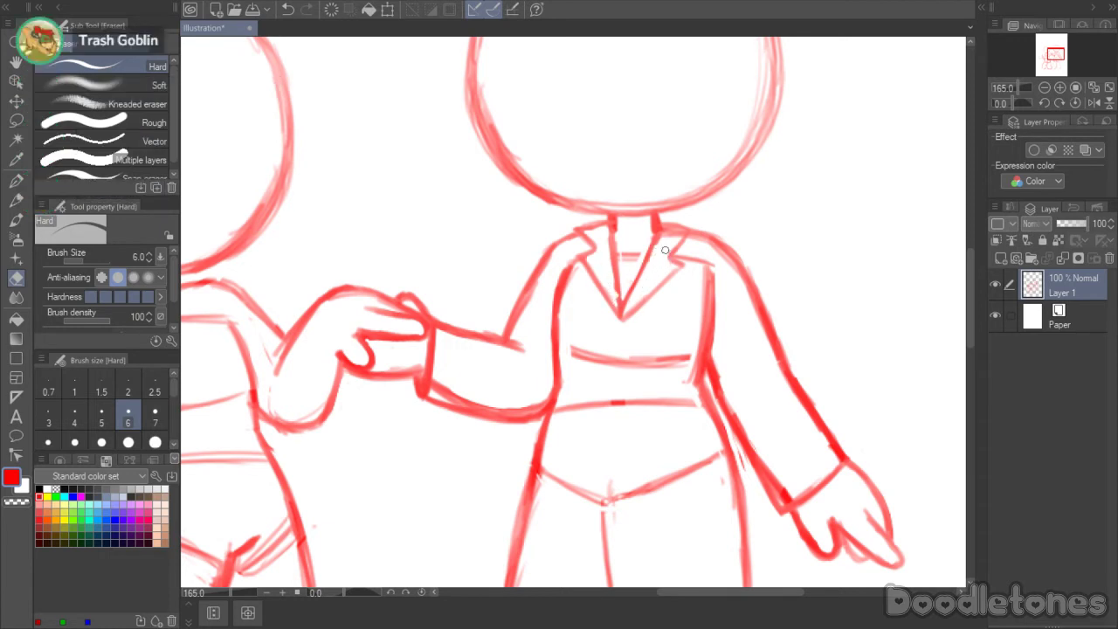
{"action": "left_click_drag", "start_coordinate": [624, 272], "coordinate": [627, 253]}
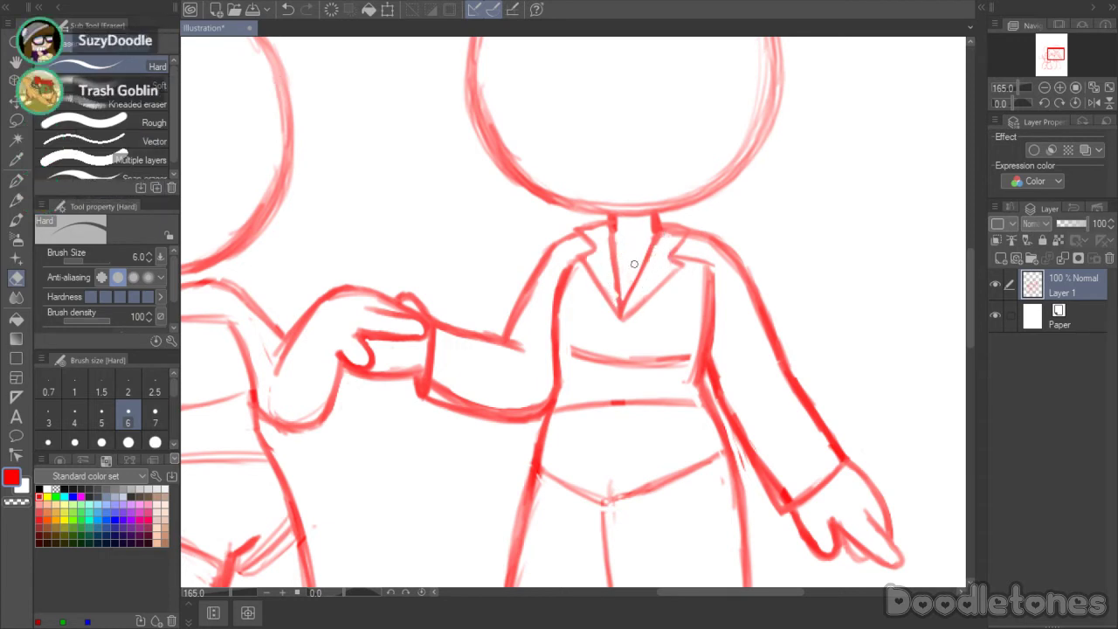
- Sketch a small tie knot and the start of the tie inside the taller figure's V-shaped neckline
{"action": "key", "text": "b"}
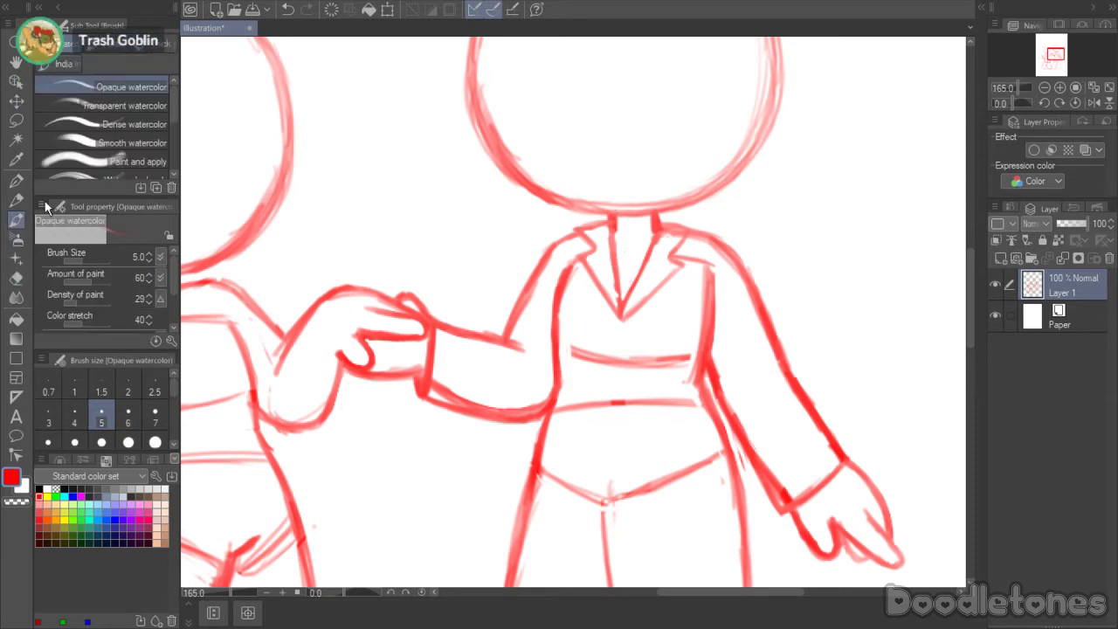
{"action": "left_click_drag", "start_coordinate": [616, 230], "coordinate": [620, 305]}
{"action": "left_click_drag", "start_coordinate": [615, 266], "coordinate": [620, 311]}
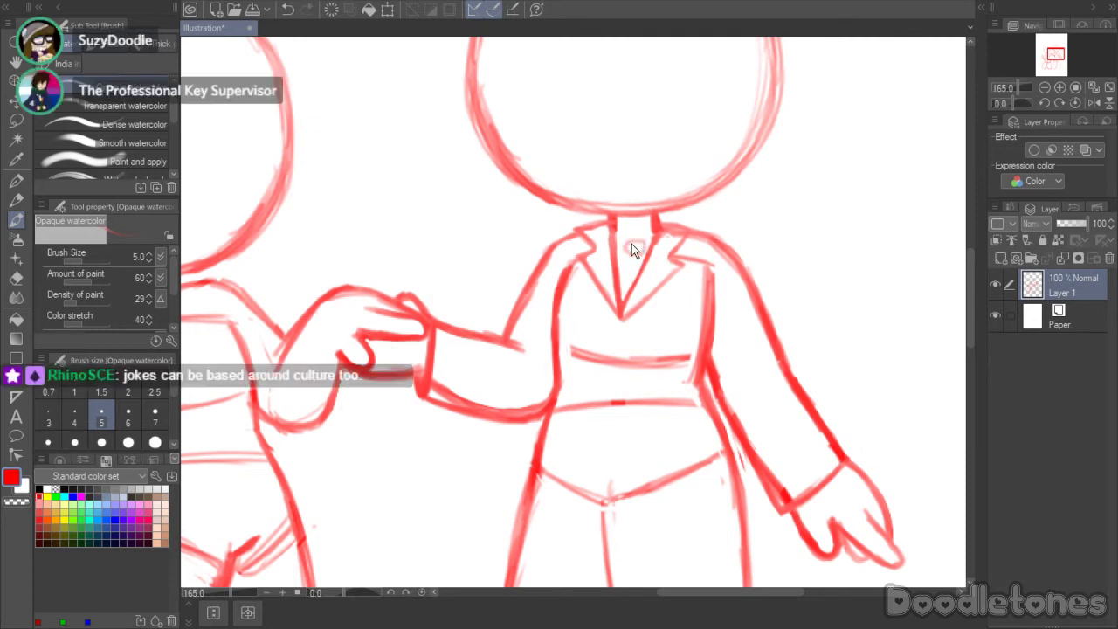
{"action": "mouse_move", "coordinate": [641, 238]}
{"action": "left_mouse_down"}
{"action": "mouse_move", "coordinate": [643, 251]}
{"action": "mouse_move", "coordinate": [625, 252]}
{"action": "left_mouse_up"}
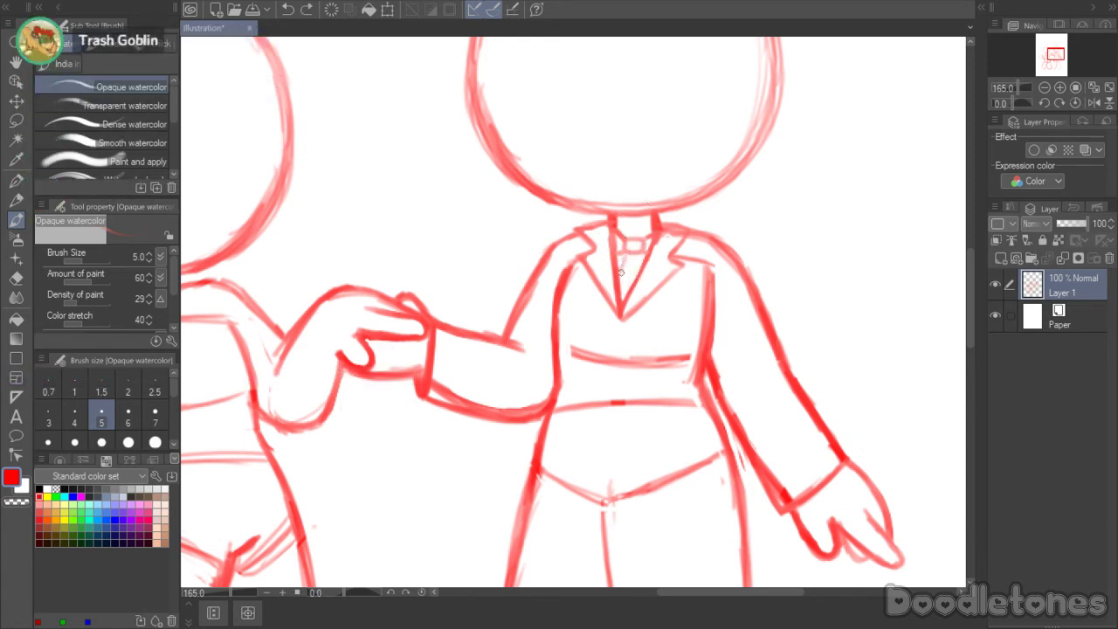
{"action": "left_click_drag", "start_coordinate": [623, 255], "coordinate": [621, 285]}
- Lasso the lapel on the free-arm side and stretch it slightly downward with a transform
{"action": "key", "text": "m"}
{"action": "mouse_move", "coordinate": [682, 299]}
{"action": "left_mouse_down"}
{"action": "mouse_move", "coordinate": [630, 316]}
{"action": "mouse_move", "coordinate": [627, 291]}
{"action": "mouse_move", "coordinate": [670, 220]}
{"action": "mouse_move", "coordinate": [700, 227]}
{"action": "mouse_move", "coordinate": [685, 285]}
{"action": "left_mouse_up"}
{"action": "left_click", "coordinate": [718, 352]}
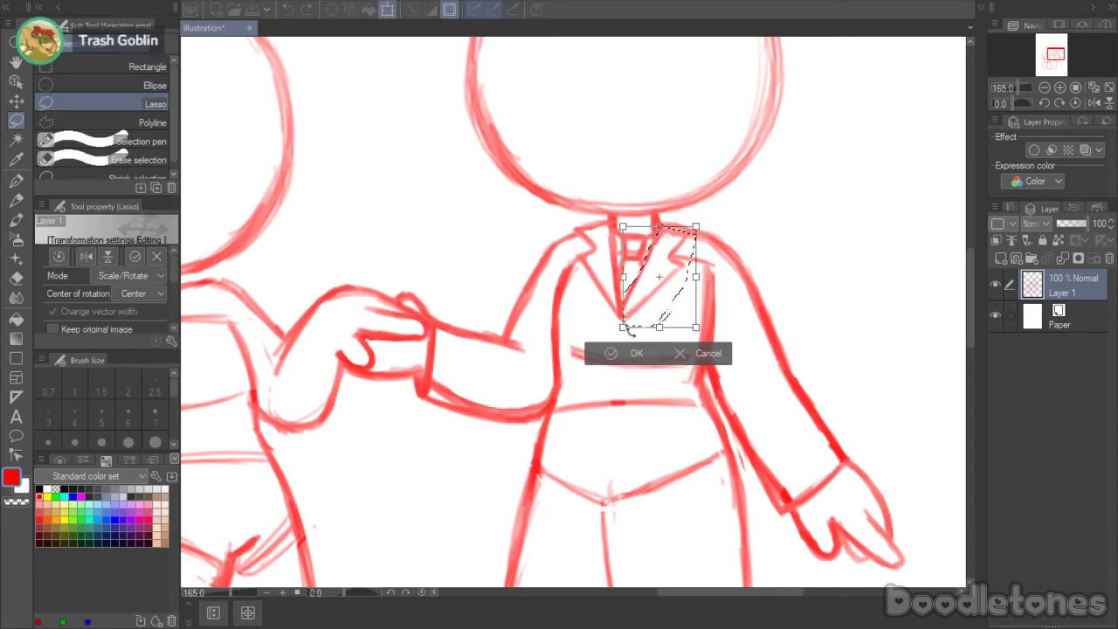
{"action": "left_click_drag", "start_coordinate": [660, 329], "coordinate": [667, 342]}
{"action": "left_click", "coordinate": [622, 367]}
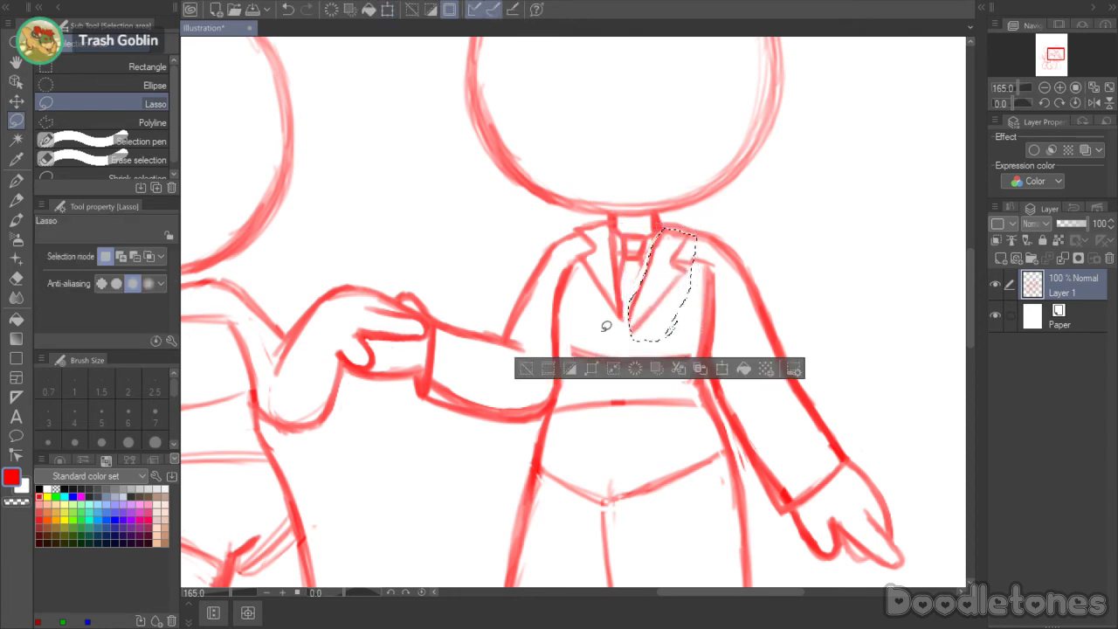
{"action": "key", "text": "ctrl+d"}
- Lasso the lapel nearest the joined hands and stretch it downward to match the other lapel
{"action": "mouse_move", "coordinate": [625, 295]}
{"action": "left_mouse_down"}
{"action": "mouse_move", "coordinate": [599, 318]}
{"action": "mouse_move", "coordinate": [577, 243]}
{"action": "mouse_move", "coordinate": [585, 213]}
{"action": "mouse_move", "coordinate": [616, 215]}
{"action": "mouse_move", "coordinate": [625, 301]}
{"action": "left_mouse_up"}
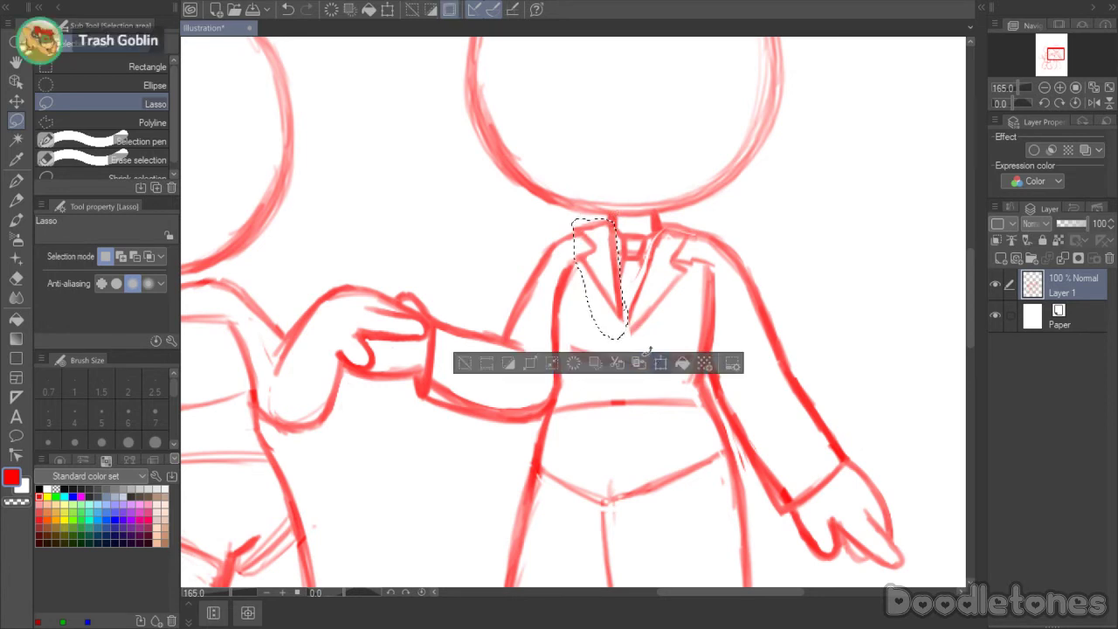
{"action": "left_click", "coordinate": [661, 363]}
{"action": "left_click_drag", "start_coordinate": [599, 341], "coordinate": [599, 359]}
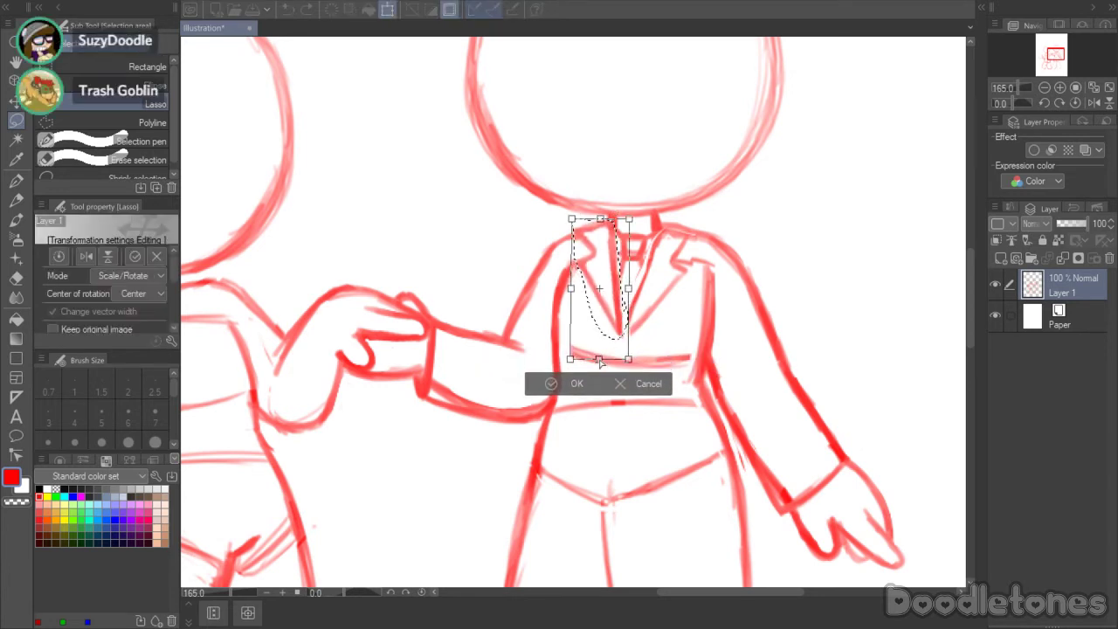
{"action": "left_click", "coordinate": [576, 380]}
{"action": "key", "text": "ctrl+d"}
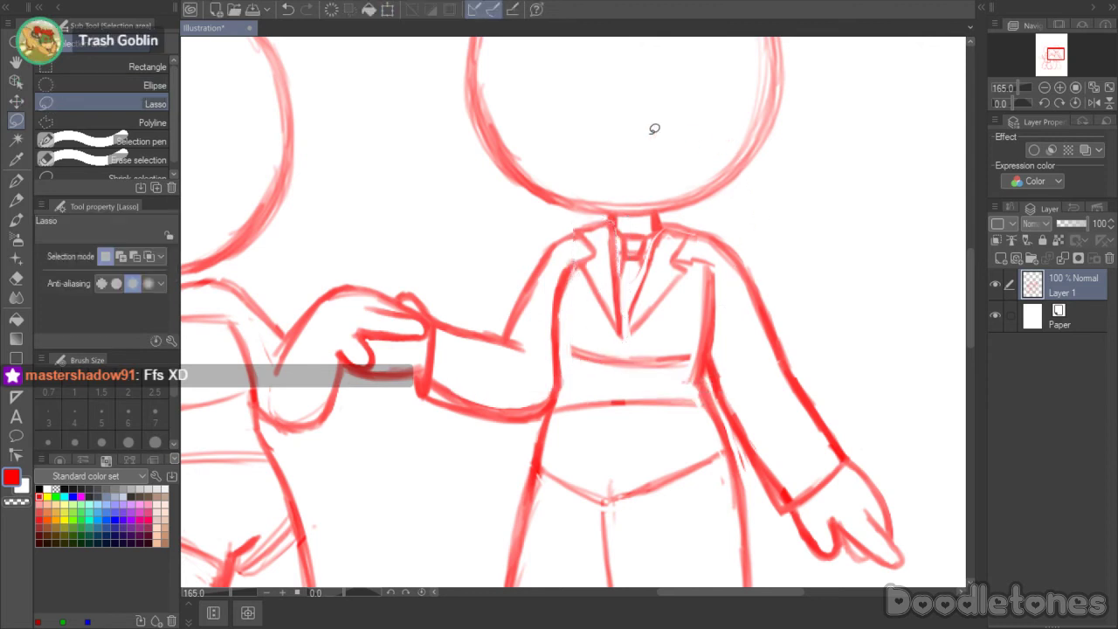
- Redraw the lapel and tie lines with the brush so they meet at the lowered neckline point
{"action": "left_click", "coordinate": [16, 219]}
{"action": "mouse_move", "coordinate": [635, 298]}
{"action": "left_mouse_down"}
{"action": "mouse_move", "coordinate": [623, 335]}
{"action": "mouse_move", "coordinate": [681, 273]}
{"action": "mouse_move", "coordinate": [671, 284]}
{"action": "left_mouse_up"}
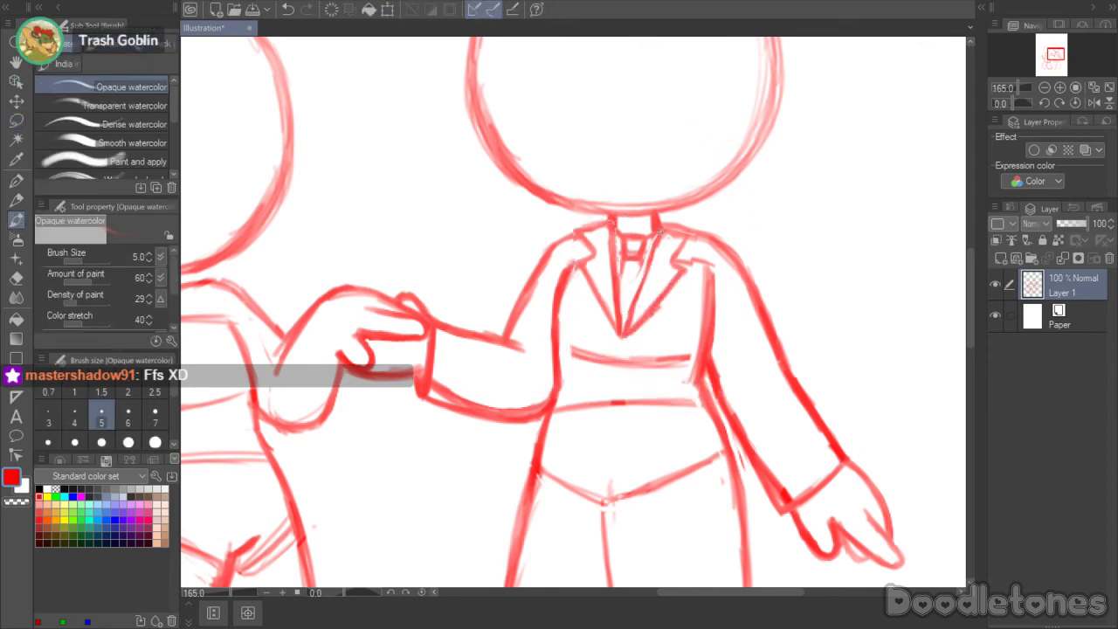
{"action": "mouse_move", "coordinate": [657, 234]}
{"action": "left_mouse_down"}
{"action": "mouse_move", "coordinate": [687, 224]}
{"action": "mouse_move", "coordinate": [671, 264]}
{"action": "mouse_move", "coordinate": [655, 258]}
{"action": "mouse_move", "coordinate": [640, 285]}
{"action": "mouse_move", "coordinate": [624, 290]}
{"action": "left_mouse_up"}
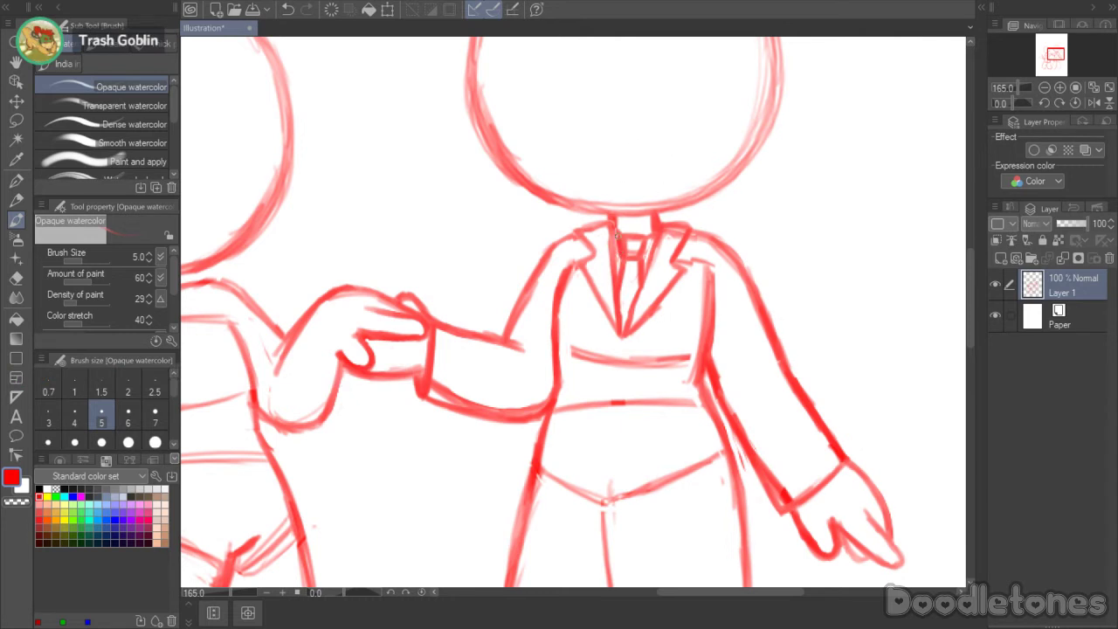
- Clean up both lapels by darkening their outer edges and collar tops and erasing rough overlaps
{"action": "key", "text": "e"}
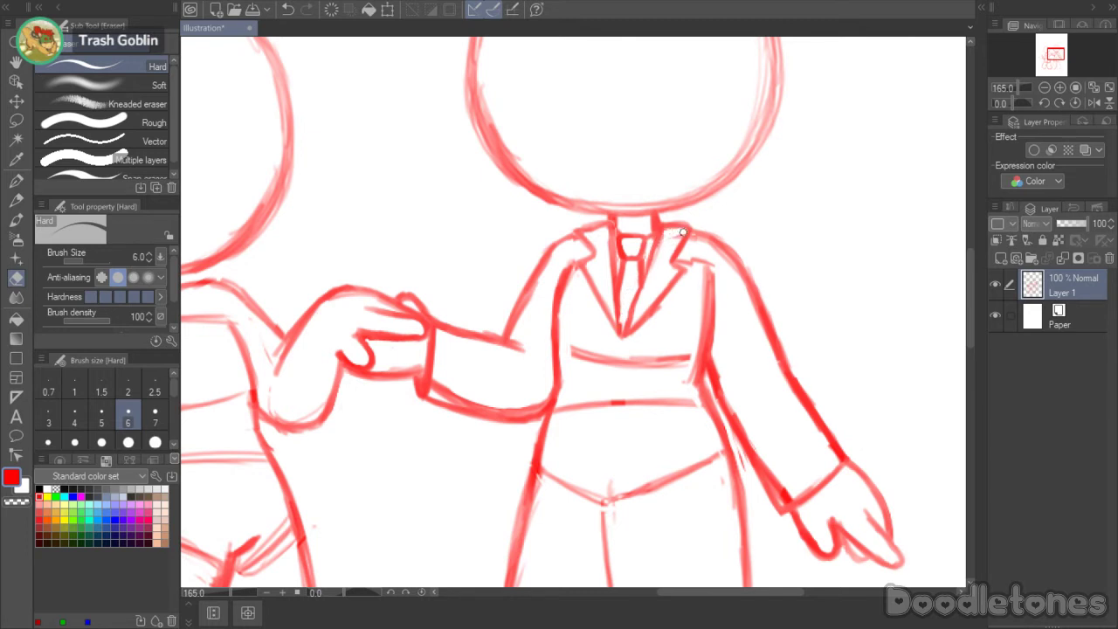
{"action": "key", "text": "b"}
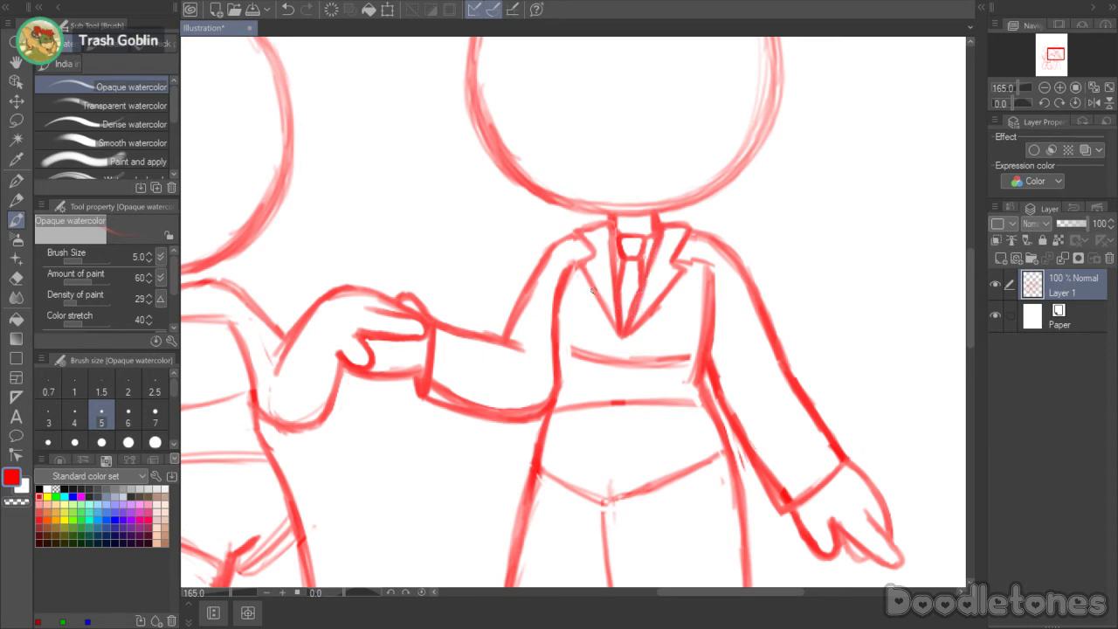
{"action": "left_click_drag", "start_coordinate": [591, 289], "coordinate": [615, 323]}
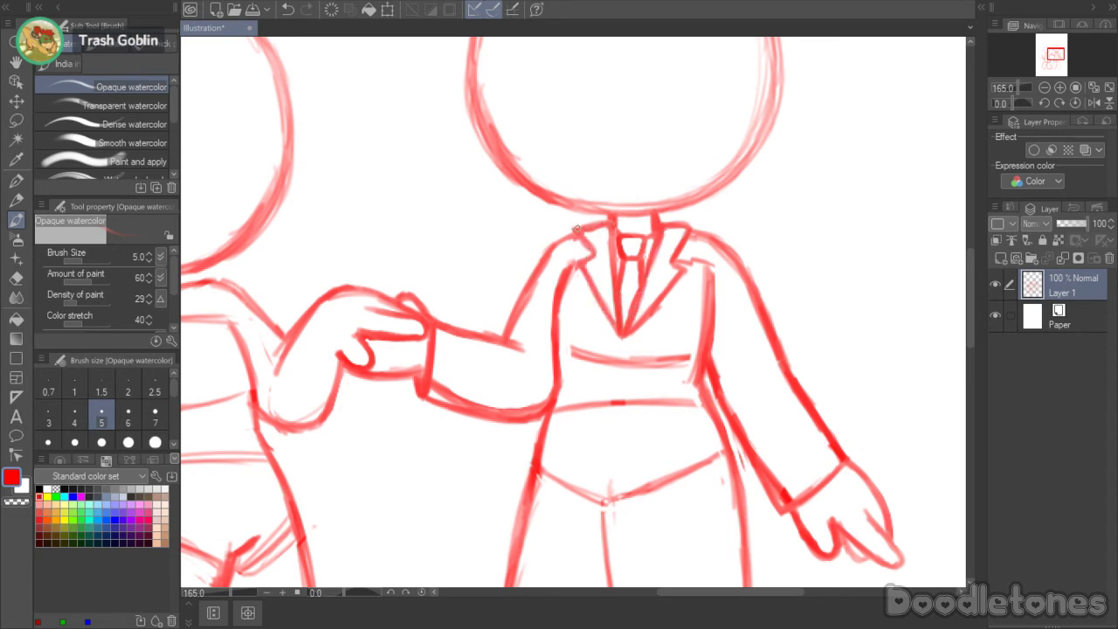
{"action": "left_click_drag", "start_coordinate": [655, 220], "coordinate": [692, 227]}
{"action": "key", "text": "e"}
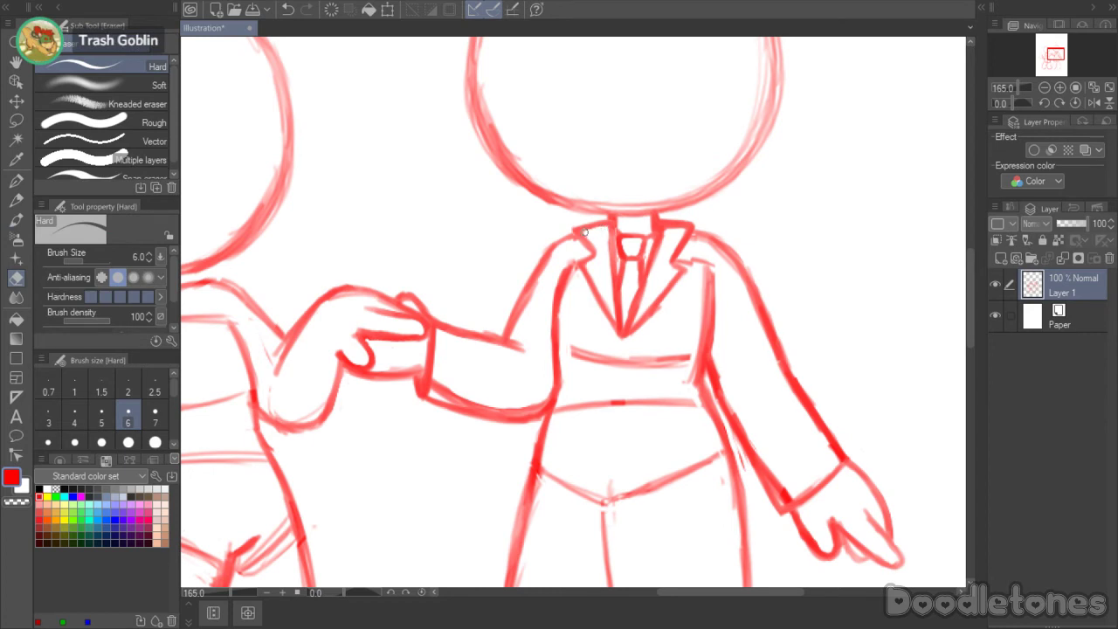
{"action": "mouse_move", "coordinate": [667, 229]}
{"action": "left_mouse_down"}
{"action": "mouse_move", "coordinate": [675, 226]}
{"action": "mouse_move", "coordinate": [657, 262]}
{"action": "left_mouse_up"}
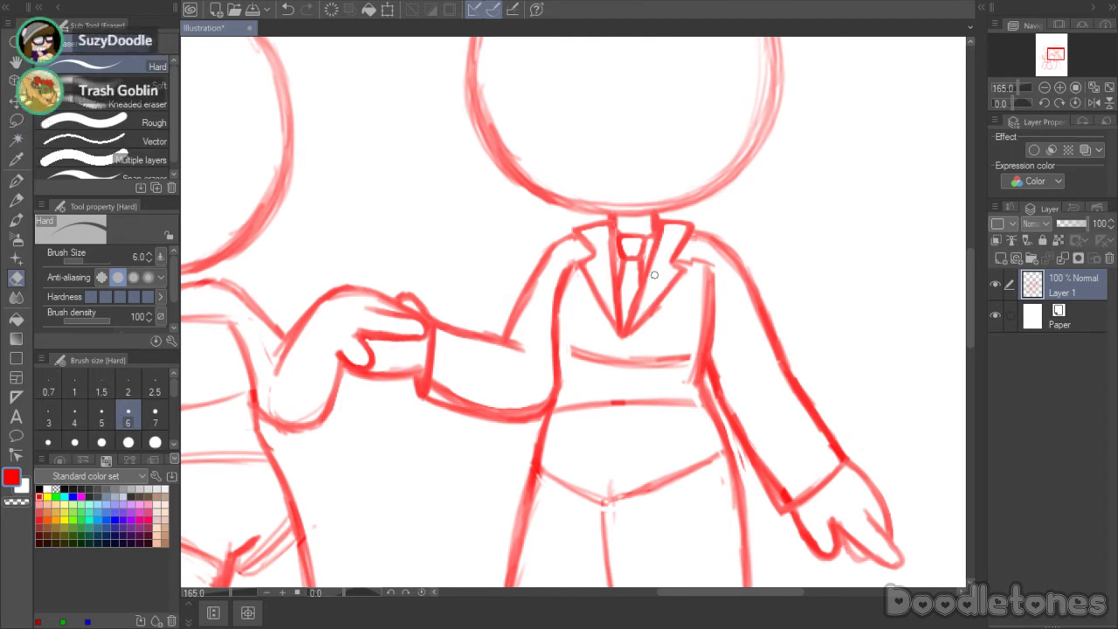
- Draw the jacket's front opening from the lapel point down to the crotch and strengthen the line between the legs
{"action": "key", "text": "b"}
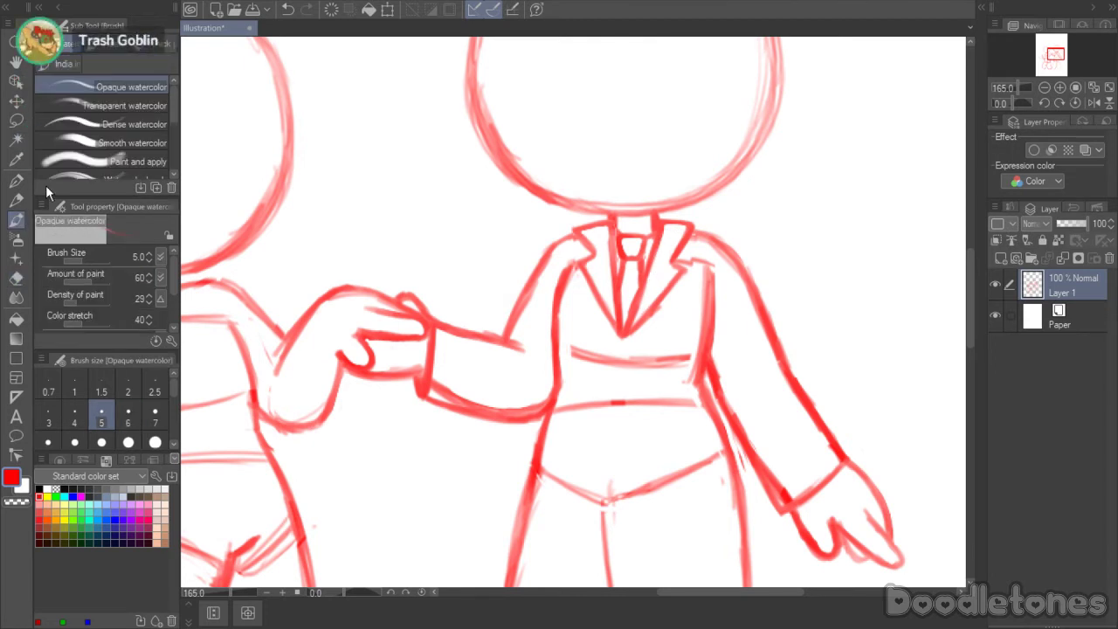
{"action": "left_click_drag", "start_coordinate": [617, 343], "coordinate": [609, 435]}
{"action": "left_click_drag", "start_coordinate": [616, 362], "coordinate": [611, 464]}
{"action": "left_click_drag", "start_coordinate": [970, 278], "coordinate": [970, 301]}
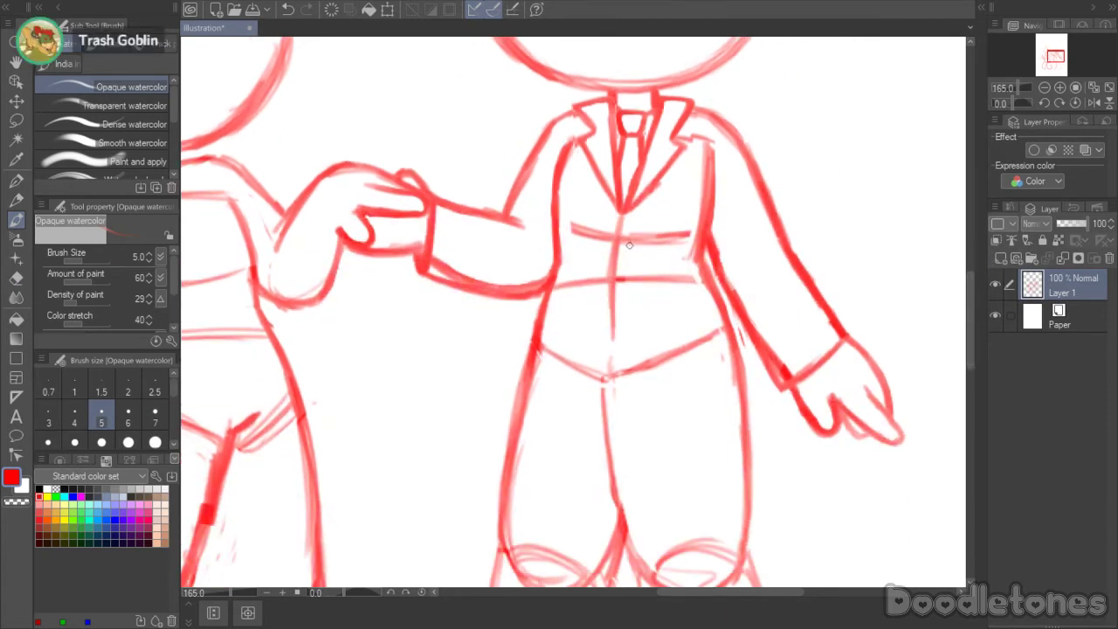
{"action": "left_click_drag", "start_coordinate": [619, 217], "coordinate": [618, 291]}
{"action": "left_click_drag", "start_coordinate": [619, 244], "coordinate": [615, 339]}
{"action": "left_click_drag", "start_coordinate": [619, 286], "coordinate": [612, 346]}
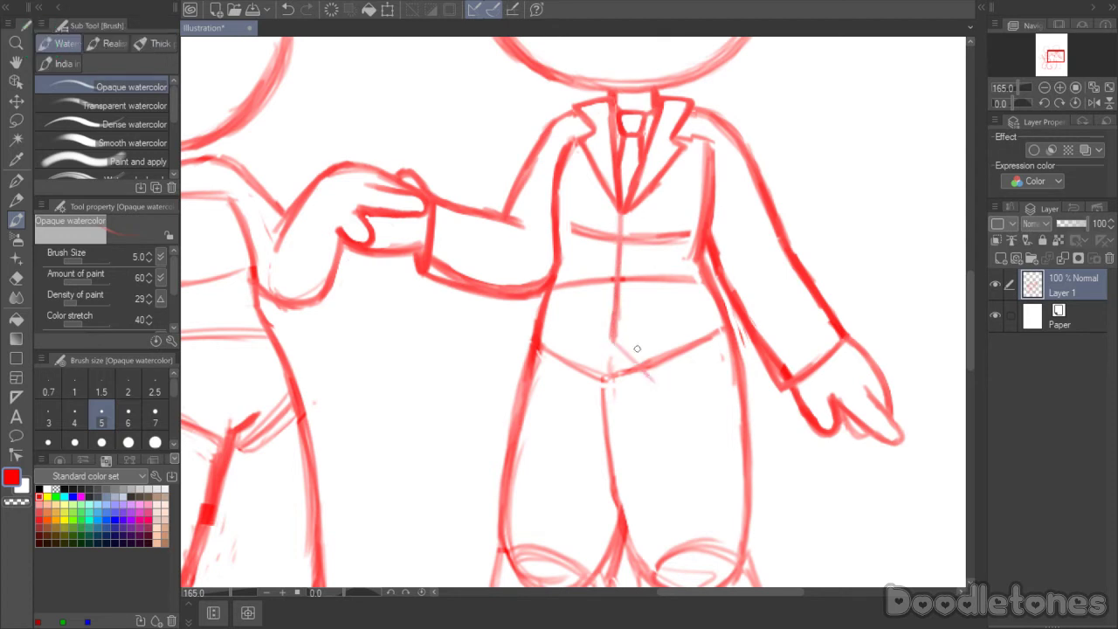
{"action": "key", "text": "ctrl+z"}
{"action": "mouse_move", "coordinate": [615, 283]}
{"action": "left_mouse_down"}
{"action": "mouse_move", "coordinate": [603, 383]}
{"action": "mouse_move", "coordinate": [615, 464]}
{"action": "left_mouse_up"}
{"action": "left_click_drag", "start_coordinate": [610, 414], "coordinate": [621, 495]}
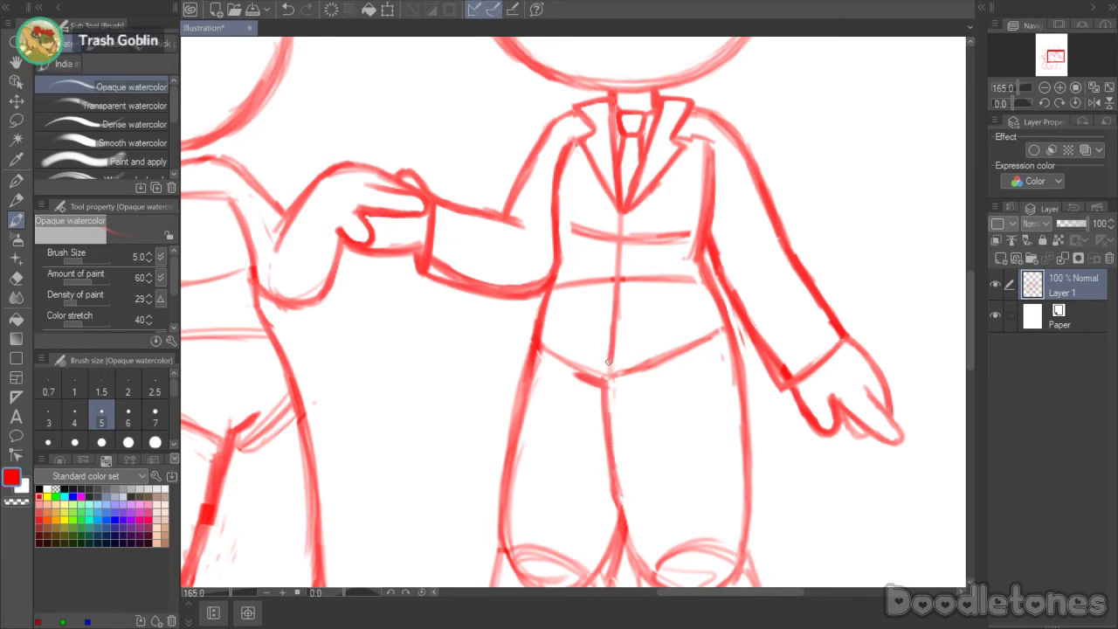
- Sketch the pointed jacket hem on the free-arm side and replace the front opening with a slightly slanted line
{"action": "left_click_drag", "start_coordinate": [613, 366], "coordinate": [674, 399]}
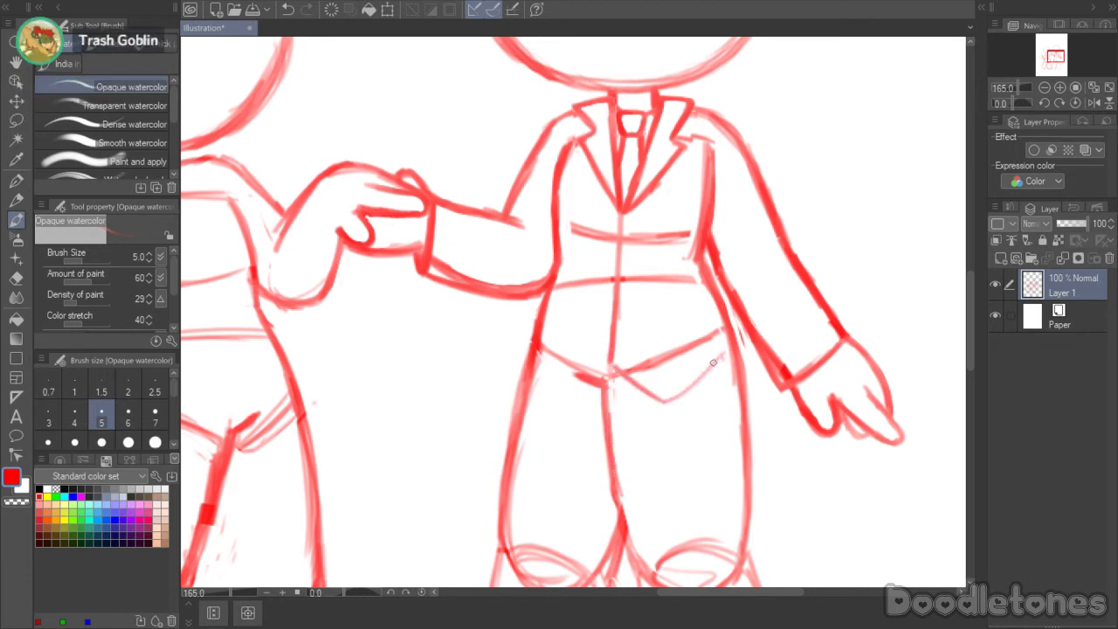
{"action": "mouse_move", "coordinate": [730, 341]}
{"action": "left_mouse_down"}
{"action": "mouse_move", "coordinate": [670, 401]}
{"action": "mouse_move", "coordinate": [694, 386]}
{"action": "mouse_move", "coordinate": [657, 399]}
{"action": "mouse_move", "coordinate": [605, 362]}
{"action": "left_mouse_up"}
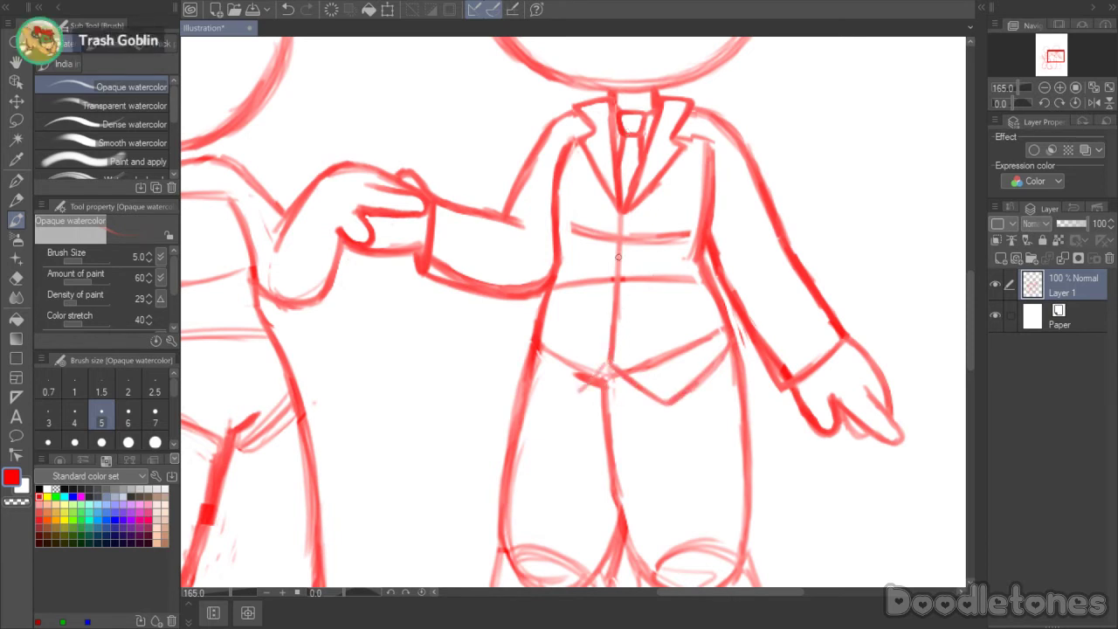
{"action": "left_click_drag", "start_coordinate": [619, 211], "coordinate": [603, 349]}
{"action": "mouse_move", "coordinate": [610, 286]}
{"action": "left_mouse_down"}
{"action": "mouse_move", "coordinate": [601, 350]}
{"action": "mouse_move", "coordinate": [651, 390]}
{"action": "left_mouse_up"}
{"action": "key", "text": "e"}
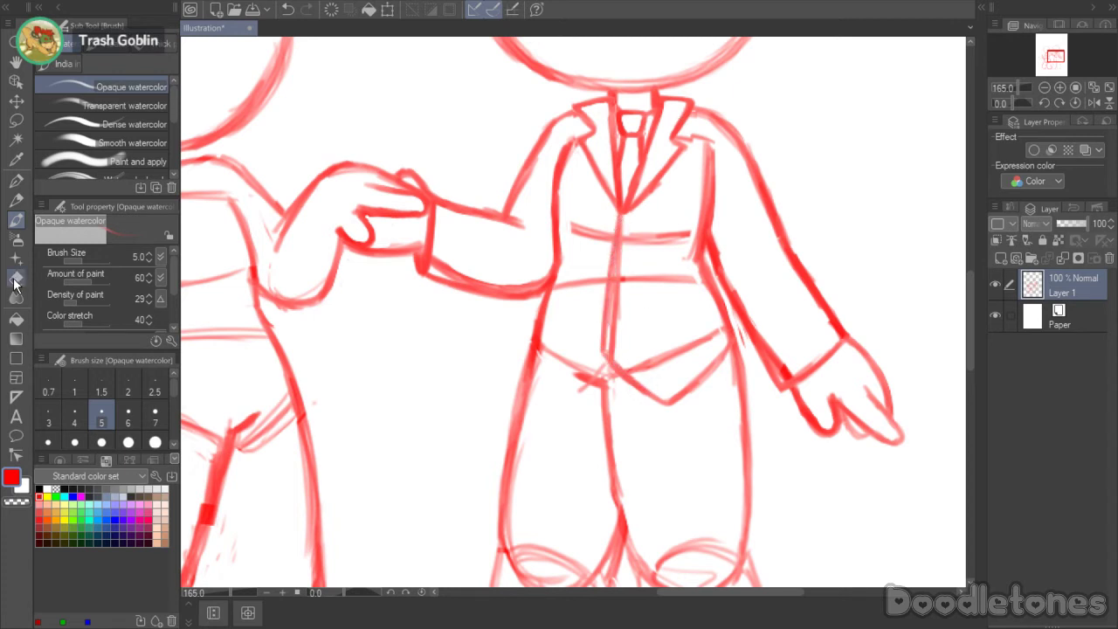
{"action": "left_click_drag", "start_coordinate": [622, 229], "coordinate": [613, 334]}
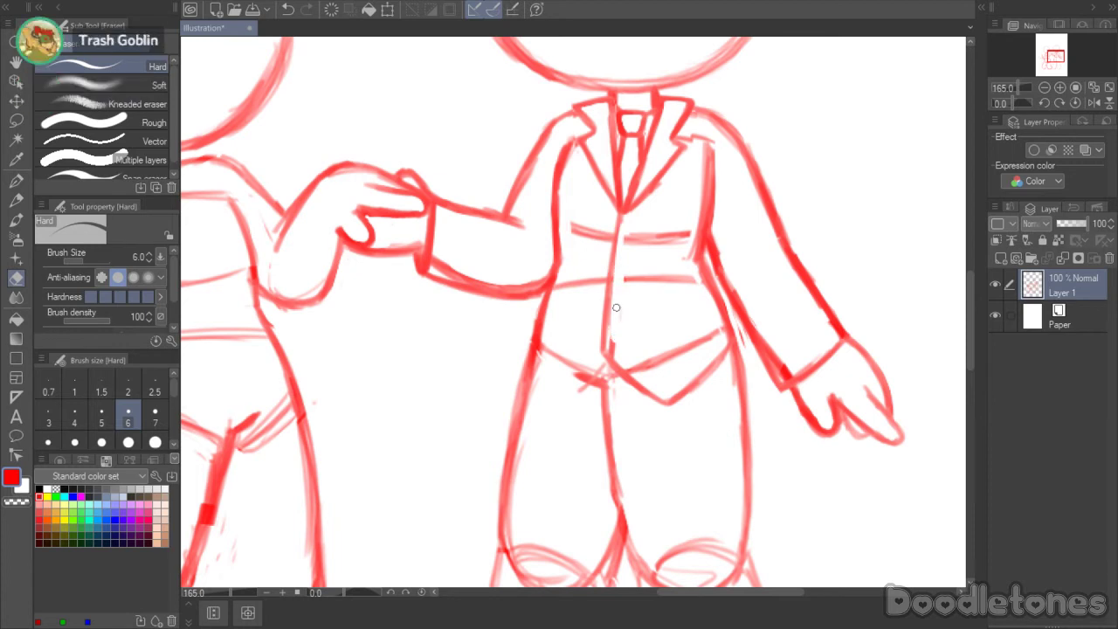
- Sketch the matching pointed hem on the side nearest the joined hands and erase the scribbled lines beneath the opening
{"action": "key", "text": "b"}
{"action": "mouse_move", "coordinate": [601, 352]}
{"action": "left_mouse_down"}
{"action": "mouse_move", "coordinate": [551, 379]}
{"action": "mouse_move", "coordinate": [535, 356]}
{"action": "mouse_move", "coordinate": [571, 380]}
{"action": "mouse_move", "coordinate": [601, 346]}
{"action": "left_mouse_up"}
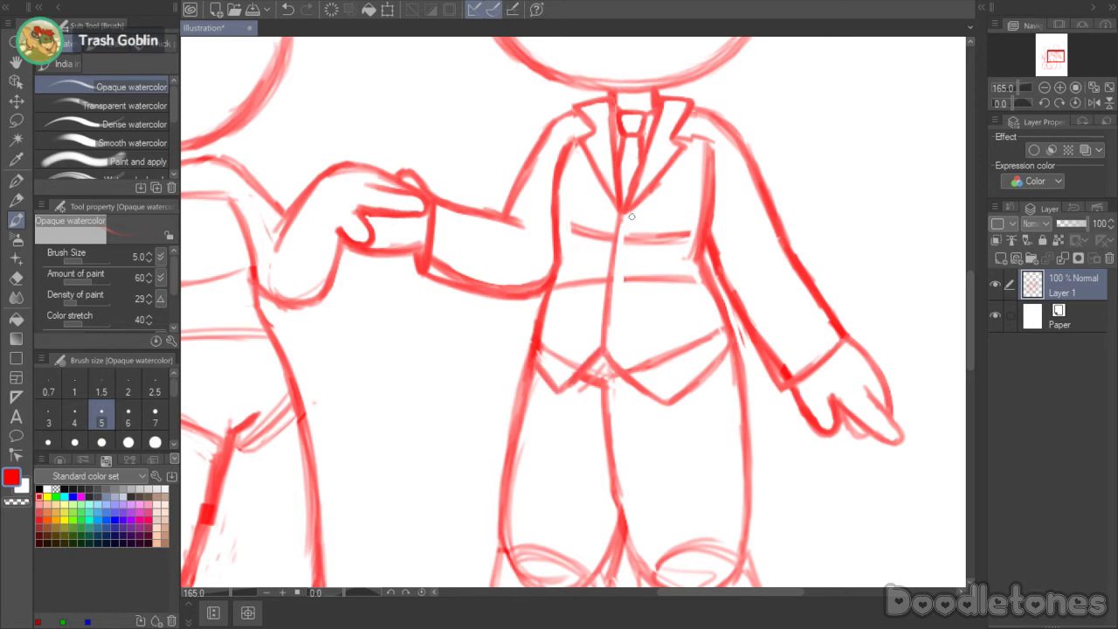
{"action": "key", "text": "e"}
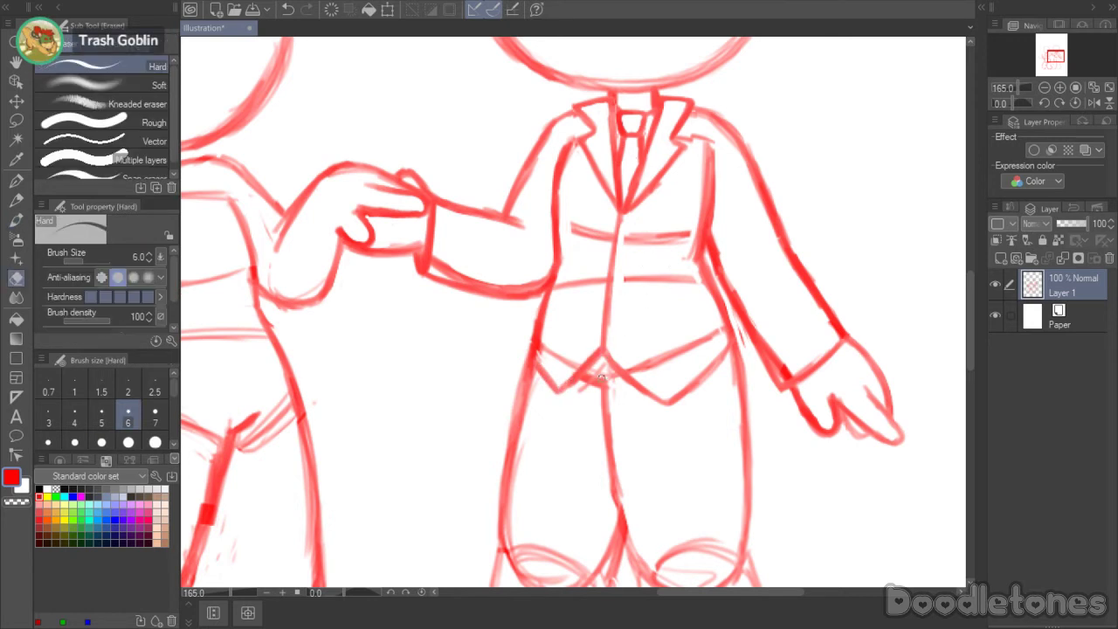
{"action": "left_click_drag", "start_coordinate": [603, 371], "coordinate": [590, 392]}
- Redraw the line between the taller figure's legs and darken the hip and outer thigh contour beside the free arm
{"action": "key", "text": "b"}
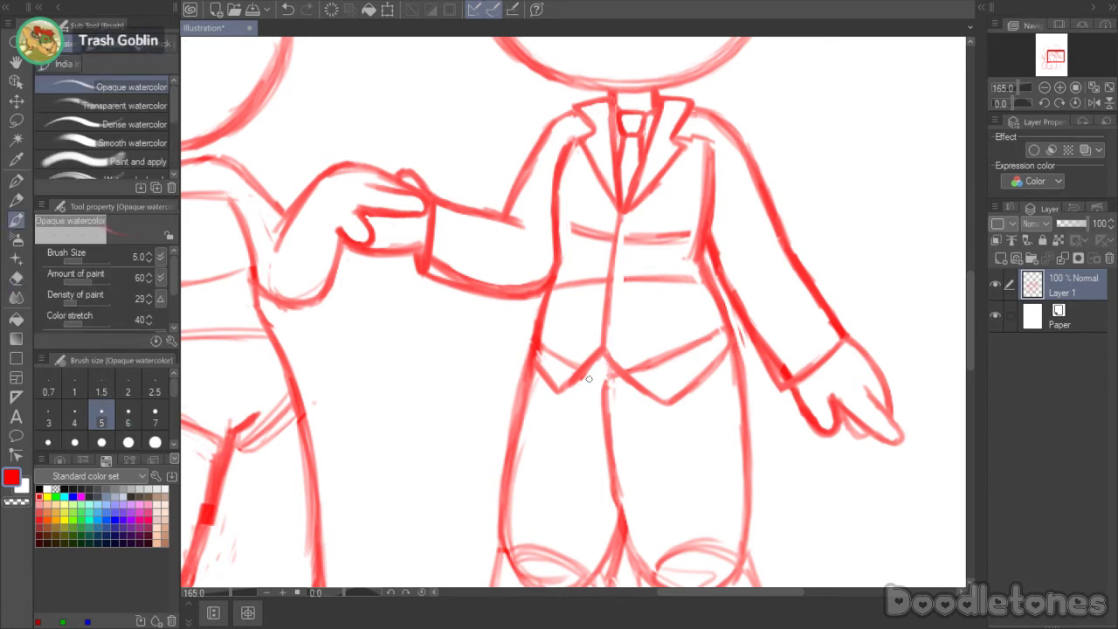
{"action": "left_click_drag", "start_coordinate": [601, 383], "coordinate": [621, 504]}
{"action": "mouse_move", "coordinate": [969, 306]}
{"action": "left_mouse_down"}
{"action": "mouse_move", "coordinate": [970, 285]}
{"action": "mouse_move", "coordinate": [972, 316]}
{"action": "left_mouse_up"}
{"action": "left_click_drag", "start_coordinate": [715, 257], "coordinate": [741, 346]}
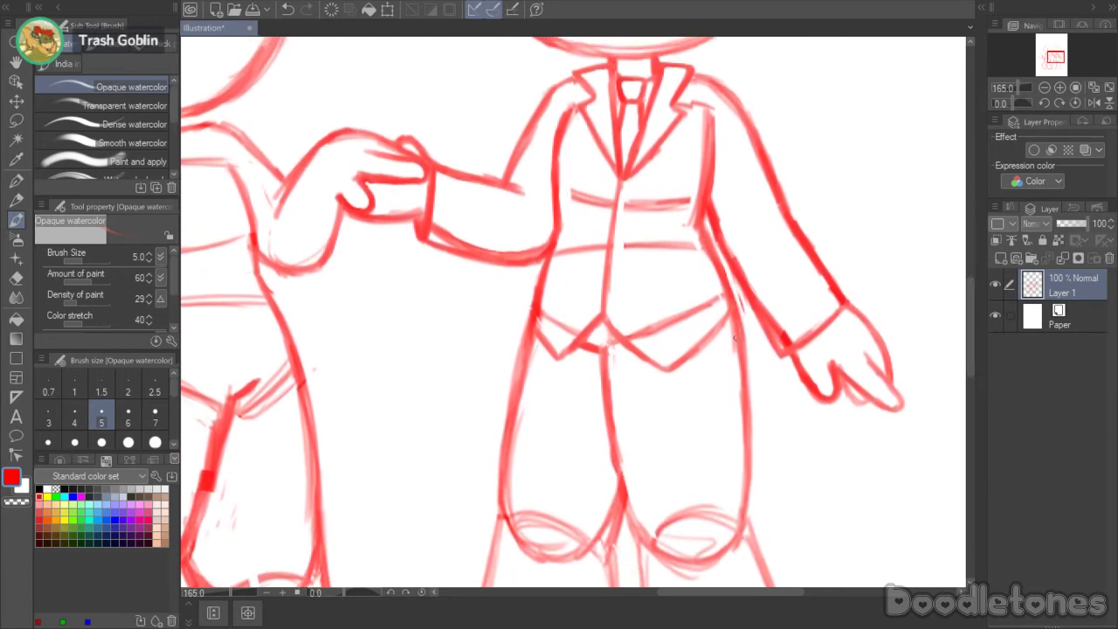
{"action": "left_click_drag", "start_coordinate": [729, 276], "coordinate": [743, 425]}
- Thin the lower sleeve line of the hand-holding arm with the eraser and trim the inner line of the free sleeve
{"action": "mouse_move", "coordinate": [968, 290]}
{"action": "left_mouse_down"}
{"action": "mouse_move", "coordinate": [980, 361]}
{"action": "mouse_move", "coordinate": [972, 268]}
{"action": "mouse_move", "coordinate": [974, 305]}
{"action": "mouse_move", "coordinate": [974, 279]}
{"action": "left_mouse_up"}
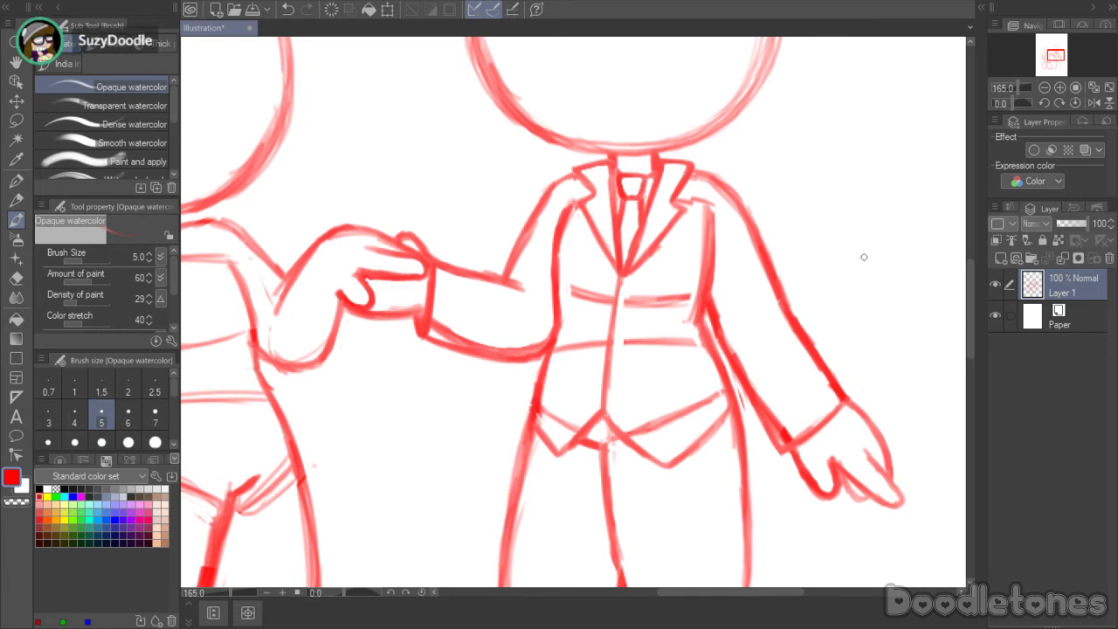
{"action": "key", "text": "p"}
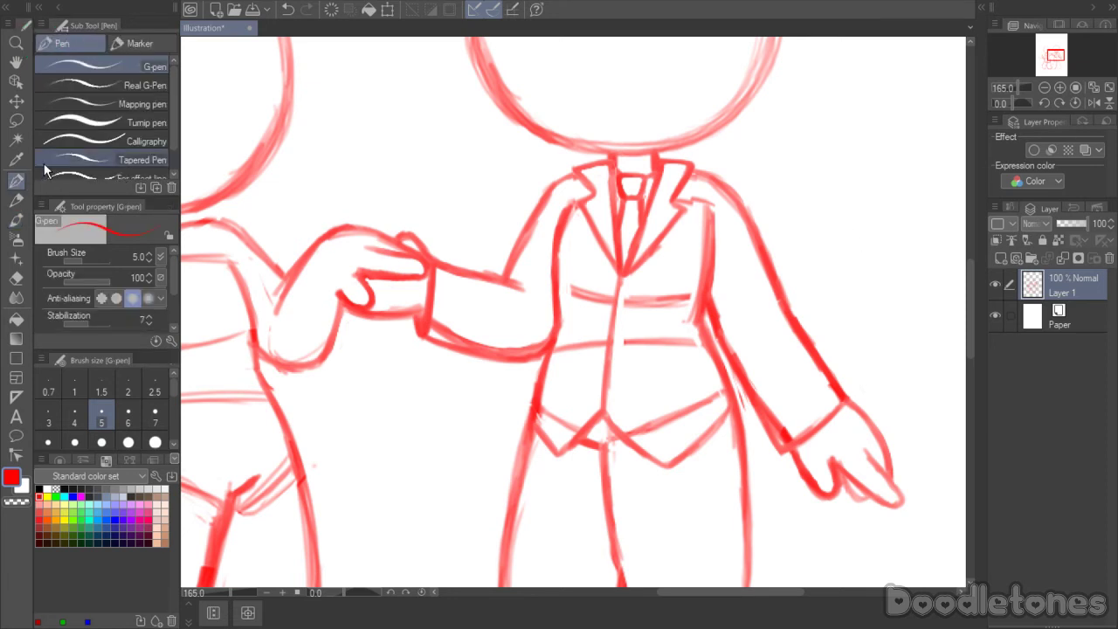
{"action": "key", "text": "e"}
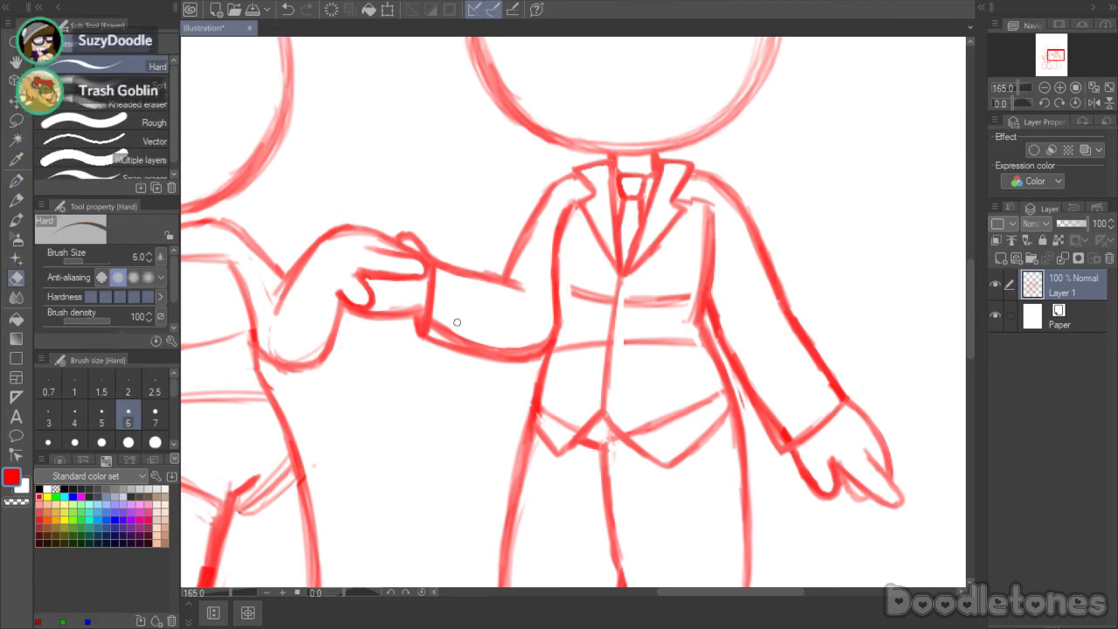
{"action": "mouse_move", "coordinate": [437, 313]}
{"action": "left_mouse_down"}
{"action": "mouse_move", "coordinate": [458, 334]}
{"action": "mouse_move", "coordinate": [439, 326]}
{"action": "mouse_move", "coordinate": [469, 345]}
{"action": "mouse_move", "coordinate": [546, 345]}
{"action": "left_mouse_up"}
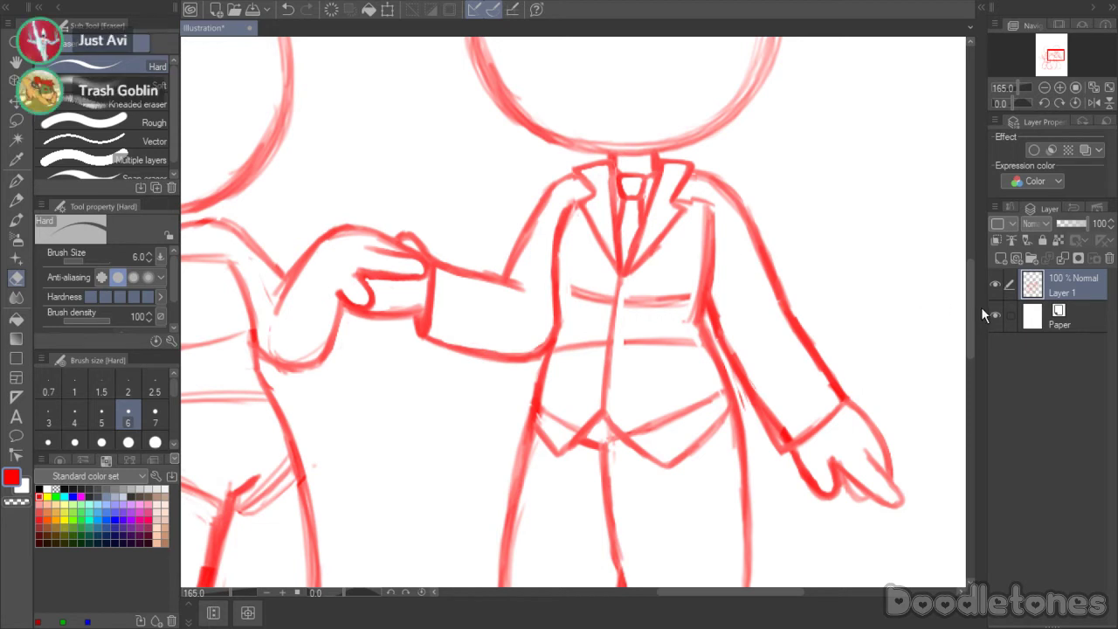
{"action": "mouse_move", "coordinate": [970, 291]}
{"action": "left_mouse_down"}
{"action": "mouse_move", "coordinate": [968, 316]}
{"action": "mouse_move", "coordinate": [968, 299]}
{"action": "left_mouse_up"}
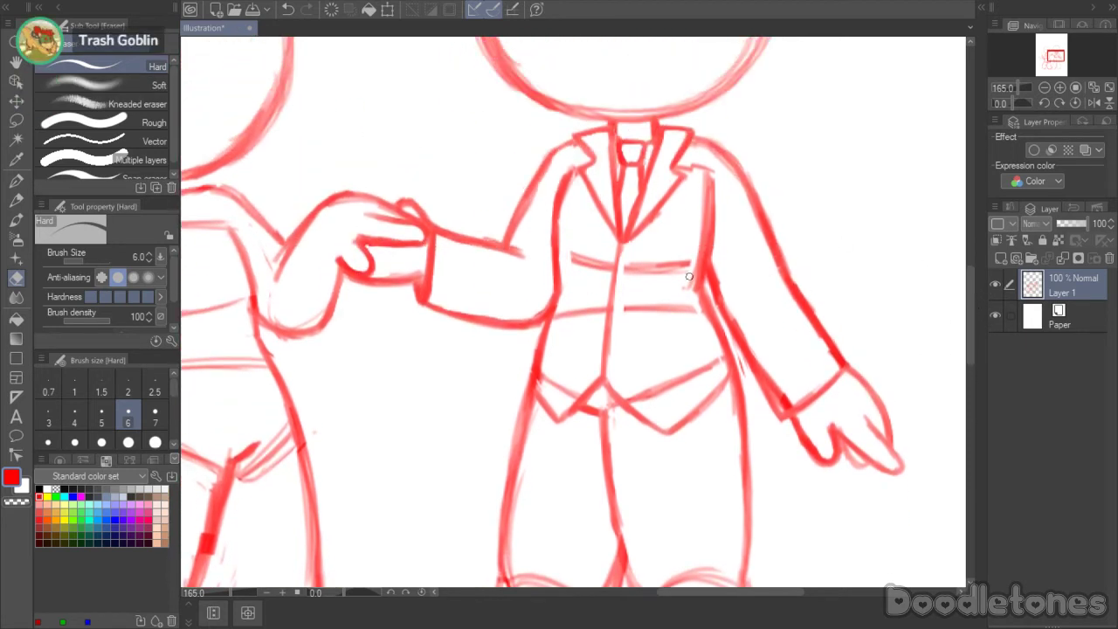
{"action": "left_click_drag", "start_coordinate": [753, 347], "coordinate": [790, 400]}
- Sketch a curved trouser hem across the taller figure's lower leg nearest the companion and darken both side edges above it
{"action": "left_click_drag", "start_coordinate": [970, 273], "coordinate": [970, 360]}
{"action": "key", "text": "b"}
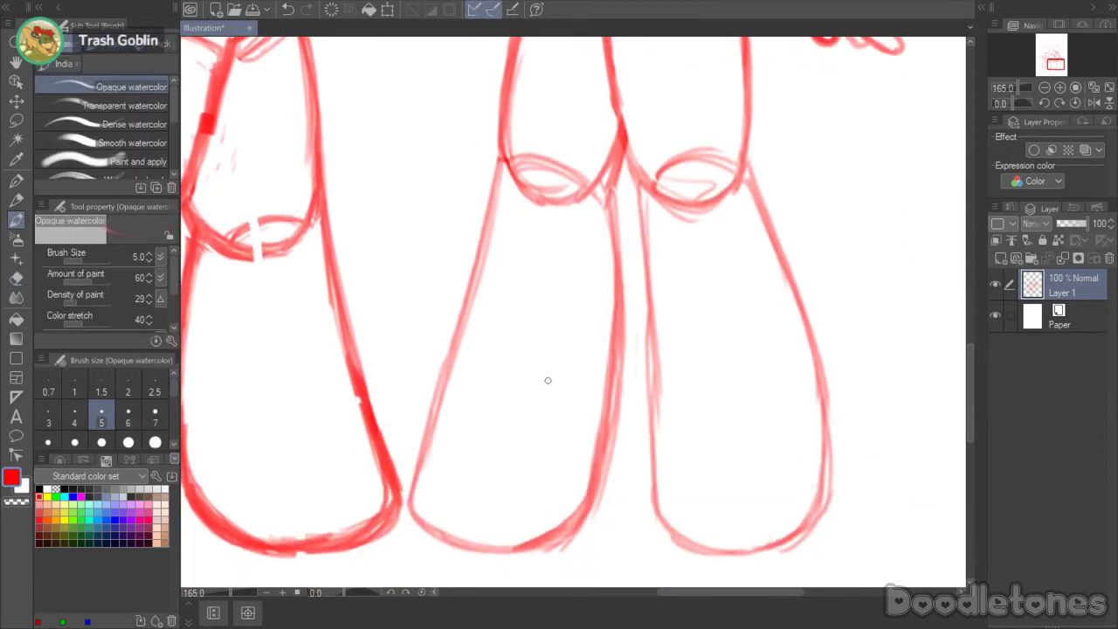
{"action": "mouse_move", "coordinate": [417, 472]}
{"action": "left_mouse_down"}
{"action": "mouse_move", "coordinate": [541, 498]}
{"action": "mouse_move", "coordinate": [494, 493]}
{"action": "mouse_move", "coordinate": [586, 495]}
{"action": "left_mouse_up"}
{"action": "mouse_move", "coordinate": [487, 486]}
{"action": "left_mouse_down"}
{"action": "mouse_move", "coordinate": [585, 498]}
{"action": "mouse_move", "coordinate": [603, 485]}
{"action": "mouse_move", "coordinate": [604, 455]}
{"action": "left_mouse_up"}
{"action": "left_click_drag", "start_coordinate": [616, 393], "coordinate": [602, 466]}
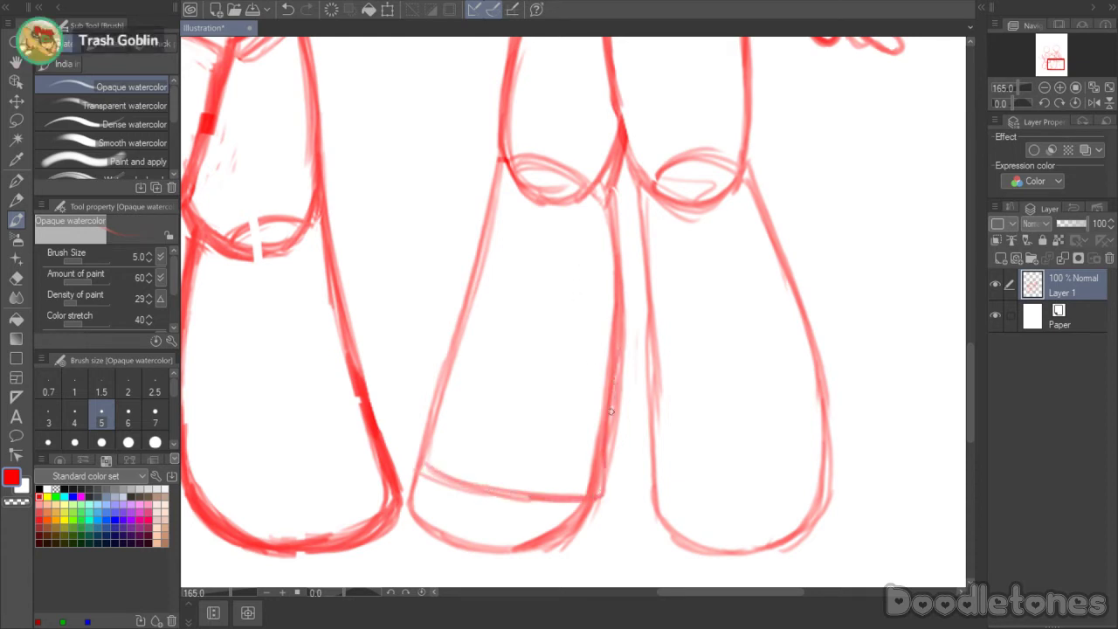
{"action": "left_click_drag", "start_coordinate": [617, 381], "coordinate": [601, 490]}
{"action": "left_click_drag", "start_coordinate": [607, 434], "coordinate": [603, 497]}
{"action": "mouse_move", "coordinate": [419, 463]}
{"action": "left_mouse_down"}
{"action": "mouse_move", "coordinate": [458, 484]}
{"action": "mouse_move", "coordinate": [565, 498]}
{"action": "mouse_move", "coordinate": [441, 480]}
{"action": "mouse_move", "coordinate": [426, 430]}
{"action": "mouse_move", "coordinate": [456, 337]}
{"action": "mouse_move", "coordinate": [436, 400]}
{"action": "left_mouse_up"}
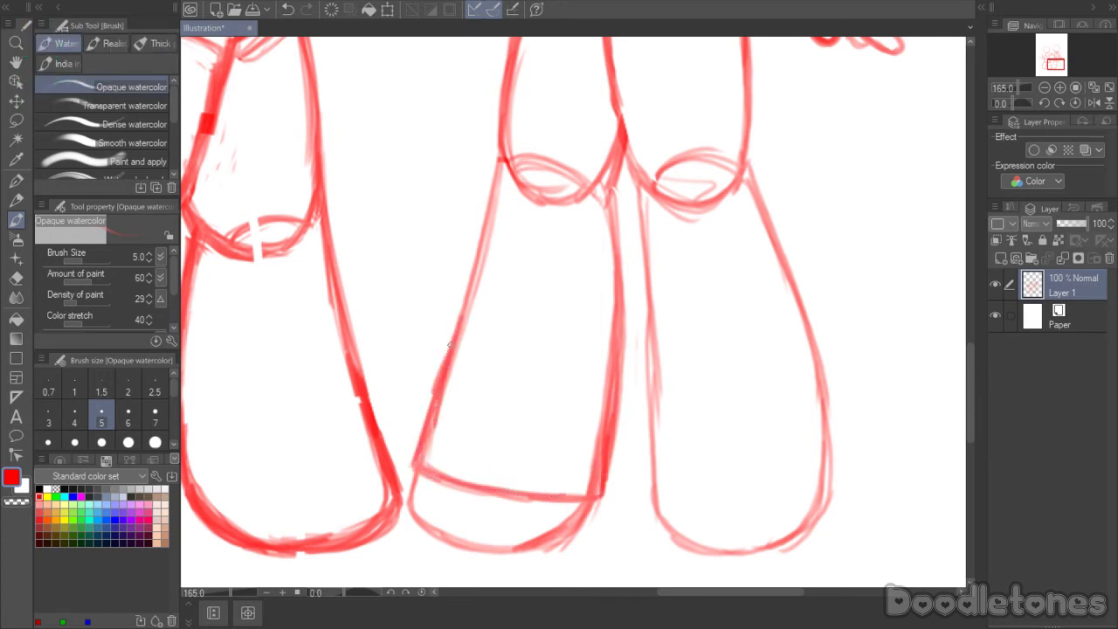
- Darken the outer trouser edge on the leg nearest the companion and sketch a curved hem across the taller figure's other lower leg
{"action": "left_click_drag", "start_coordinate": [475, 295], "coordinate": [437, 384]}
{"action": "left_click_drag", "start_coordinate": [477, 263], "coordinate": [459, 342]}
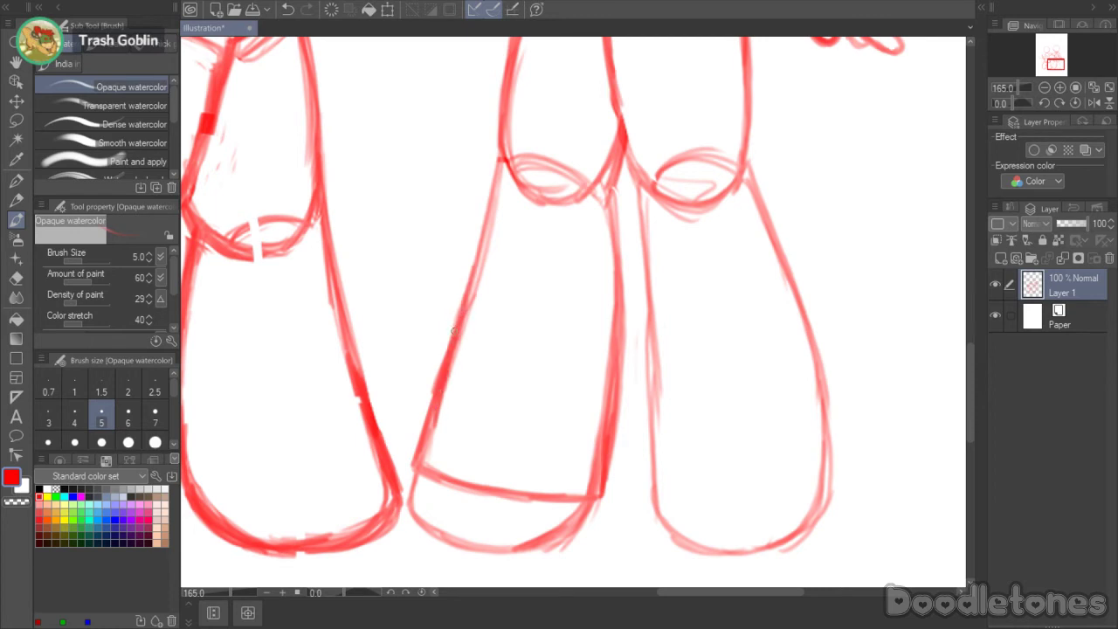
{"action": "mouse_move", "coordinate": [641, 190]}
{"action": "left_mouse_down"}
{"action": "mouse_move", "coordinate": [644, 490]}
{"action": "mouse_move", "coordinate": [797, 481]}
{"action": "mouse_move", "coordinate": [837, 456]}
{"action": "left_mouse_up"}
{"action": "left_click_drag", "start_coordinate": [786, 483], "coordinate": [835, 440]}
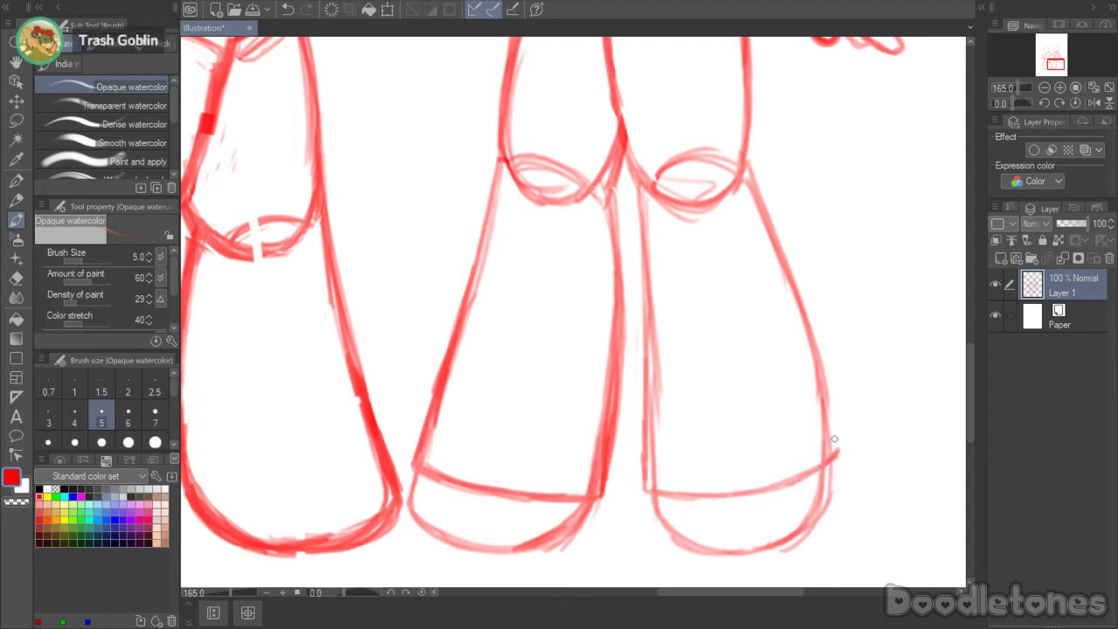
- Flare the outer trouser edge on the free-arm side down to the hem and erase the old leg line inside it
{"action": "left_click_drag", "start_coordinate": [784, 269], "coordinate": [836, 429]}
{"action": "left_click_drag", "start_coordinate": [812, 358], "coordinate": [843, 446]}
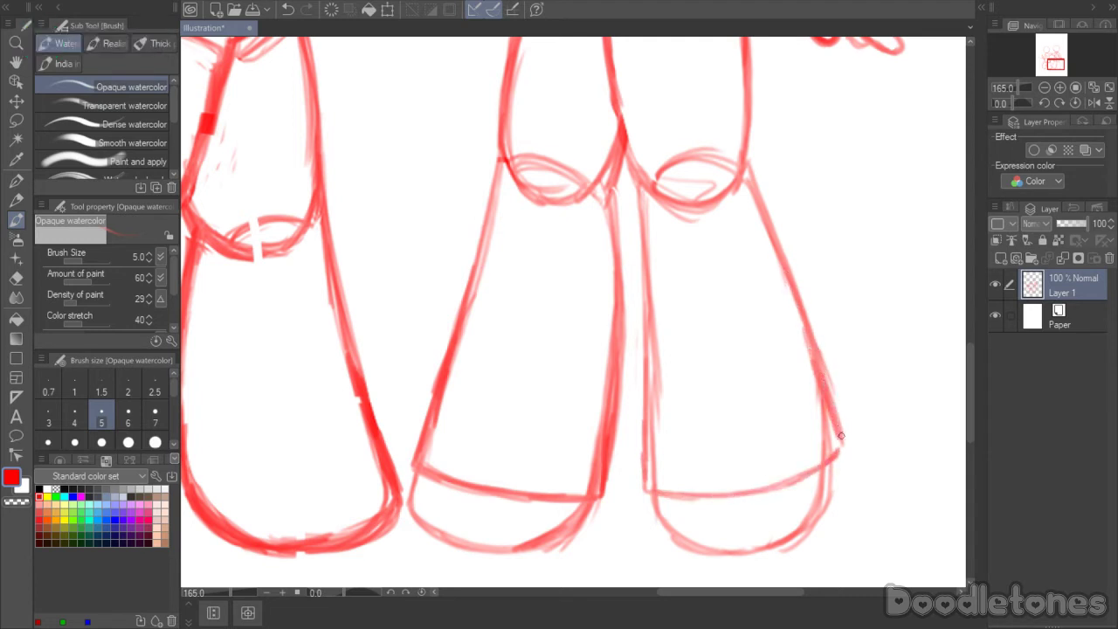
{"action": "mouse_move", "coordinate": [828, 391]}
{"action": "left_mouse_down"}
{"action": "mouse_move", "coordinate": [834, 454]}
{"action": "mouse_move", "coordinate": [845, 444]}
{"action": "mouse_move", "coordinate": [779, 484]}
{"action": "mouse_move", "coordinate": [804, 309]}
{"action": "mouse_move", "coordinate": [841, 429]}
{"action": "left_mouse_up"}
{"action": "left_click_drag", "start_coordinate": [813, 345], "coordinate": [843, 437]}
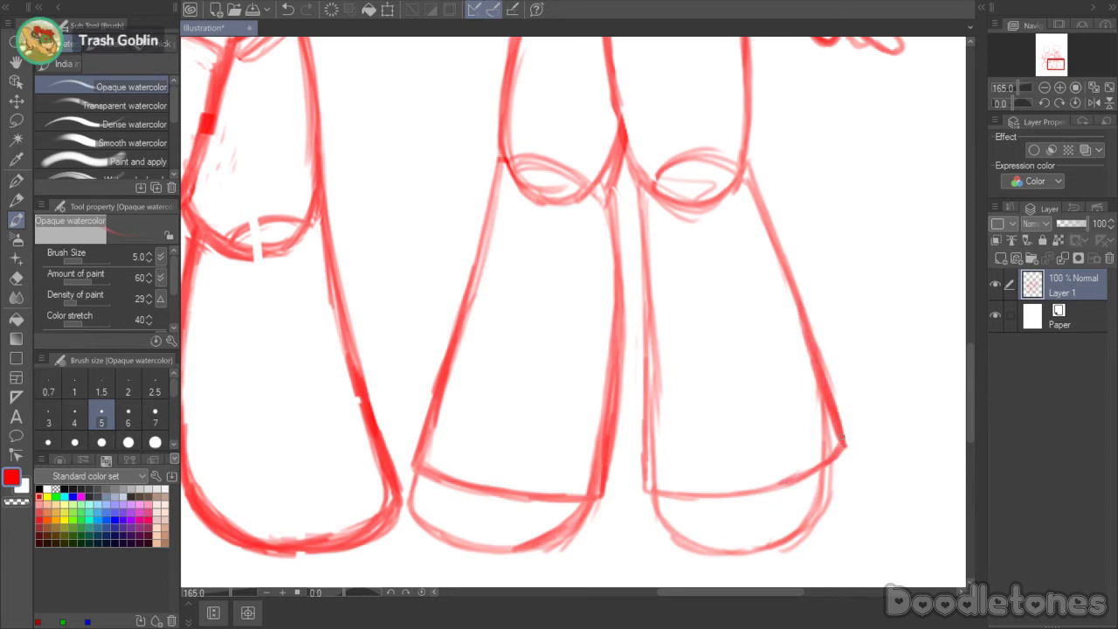
{"action": "left_click_drag", "start_coordinate": [828, 395], "coordinate": [846, 449]}
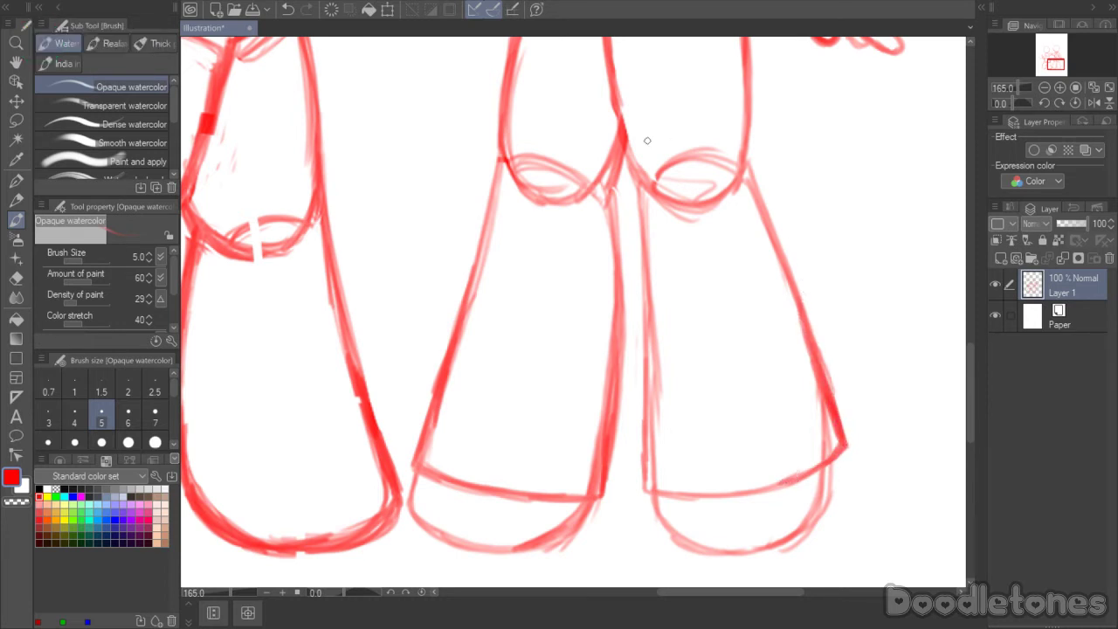
{"action": "key", "text": "e"}
{"action": "mouse_move", "coordinate": [811, 365]}
{"action": "left_mouse_down"}
{"action": "mouse_move", "coordinate": [826, 450]}
{"action": "mouse_move", "coordinate": [814, 448]}
{"action": "left_mouse_up"}
- Sketch a curved vertical guideline and a horizontal eye guideline across the taller figure's head with the Opaque watercolor brush
{"action": "left_click_drag", "start_coordinate": [973, 362], "coordinate": [961, 180]}
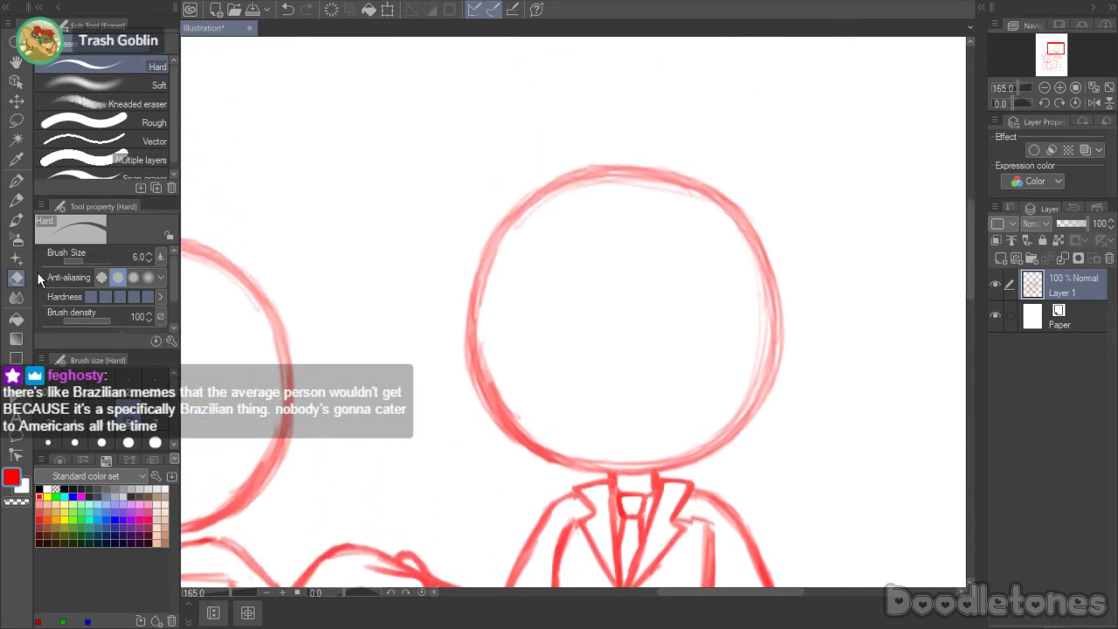
{"action": "left_click", "coordinate": [17, 220]}
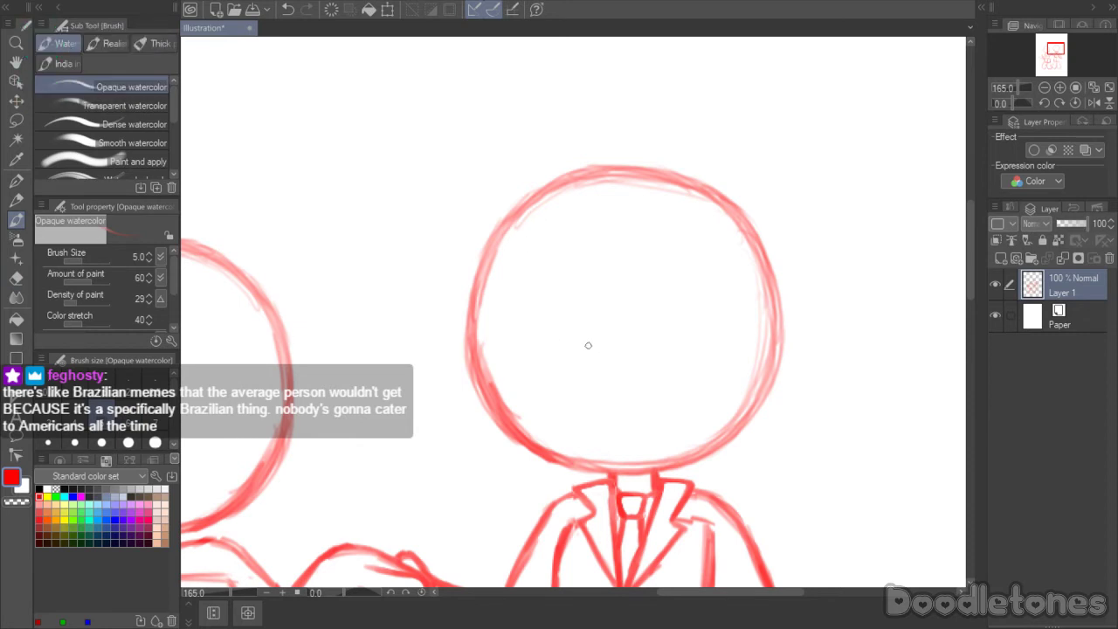
{"action": "mouse_move", "coordinate": [565, 347]}
{"action": "left_mouse_down"}
{"action": "mouse_move", "coordinate": [627, 326]}
{"action": "mouse_move", "coordinate": [644, 339]}
{"action": "mouse_move", "coordinate": [666, 409]}
{"action": "mouse_move", "coordinate": [651, 428]}
{"action": "left_mouse_up"}
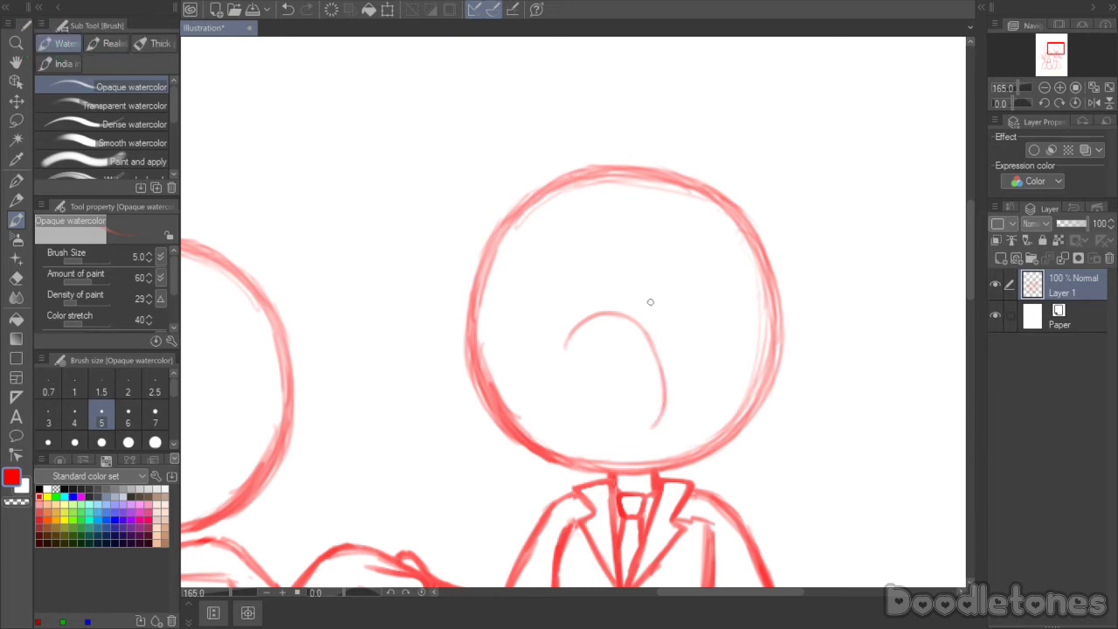
{"action": "key", "text": "ctrl+z"}
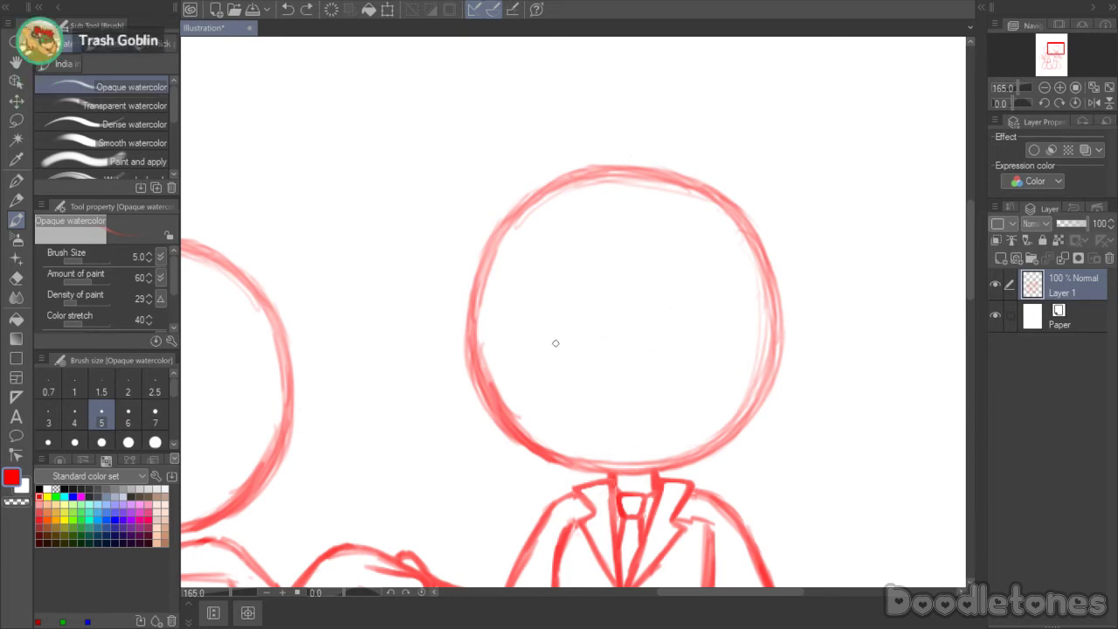
{"action": "mouse_move", "coordinate": [571, 195]}
{"action": "left_mouse_down"}
{"action": "mouse_move", "coordinate": [564, 452]}
{"action": "mouse_move", "coordinate": [559, 285]}
{"action": "mouse_move", "coordinate": [572, 454]}
{"action": "left_mouse_up"}
{"action": "key", "text": "ctrl+z"}
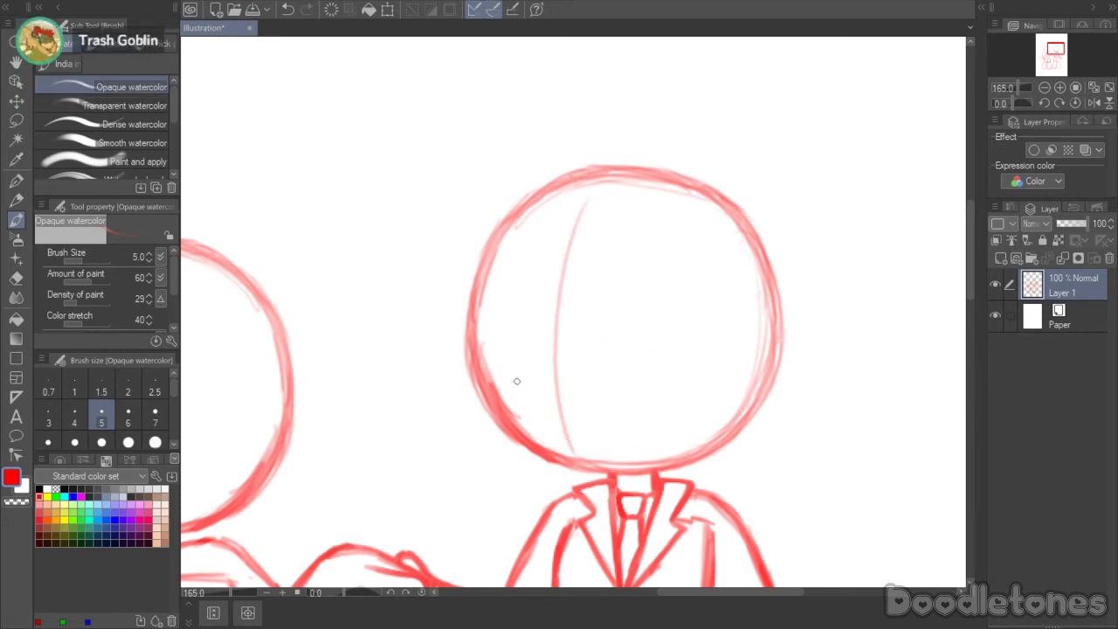
{"action": "left_click_drag", "start_coordinate": [494, 367], "coordinate": [703, 368]}
{"action": "left_click_drag", "start_coordinate": [573, 367], "coordinate": [715, 371]}
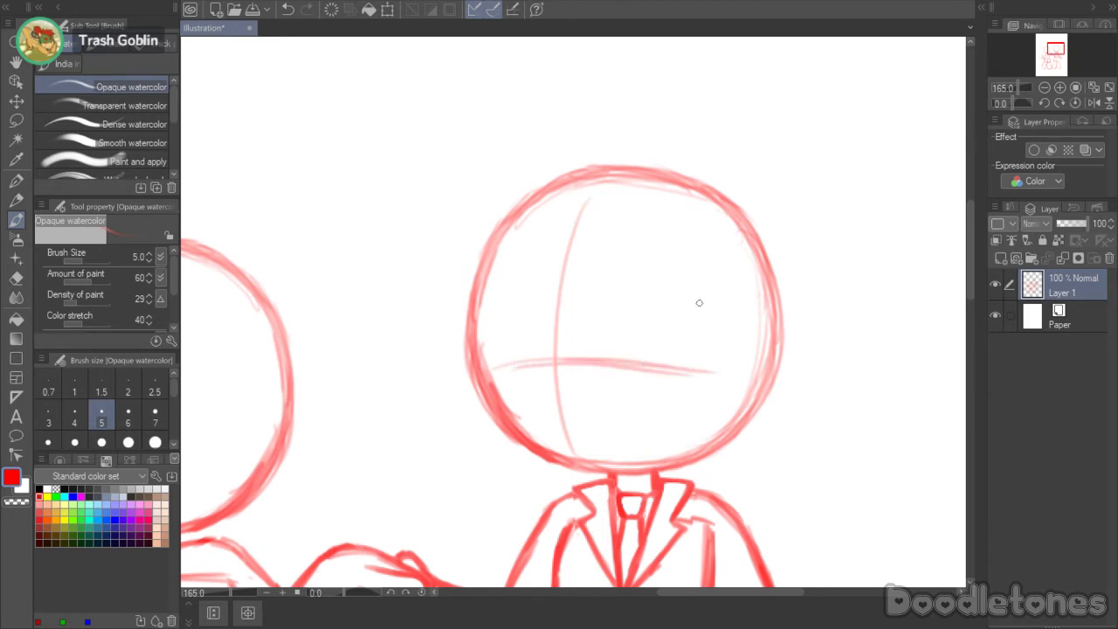
- Sketch a large rounded eye outline over the horizontal guideline, leaving it open on the side facing the companion
{"action": "mouse_move", "coordinate": [584, 332]}
{"action": "left_mouse_down"}
{"action": "mouse_move", "coordinate": [616, 307]}
{"action": "mouse_move", "coordinate": [646, 319]}
{"action": "mouse_move", "coordinate": [647, 418]}
{"action": "left_mouse_up"}
{"action": "mouse_move", "coordinate": [585, 389]}
{"action": "left_mouse_down"}
{"action": "mouse_move", "coordinate": [658, 408]}
{"action": "mouse_move", "coordinate": [647, 411]}
{"action": "mouse_move", "coordinate": [666, 389]}
{"action": "left_mouse_up"}
{"action": "left_click_drag", "start_coordinate": [621, 306], "coordinate": [665, 361]}
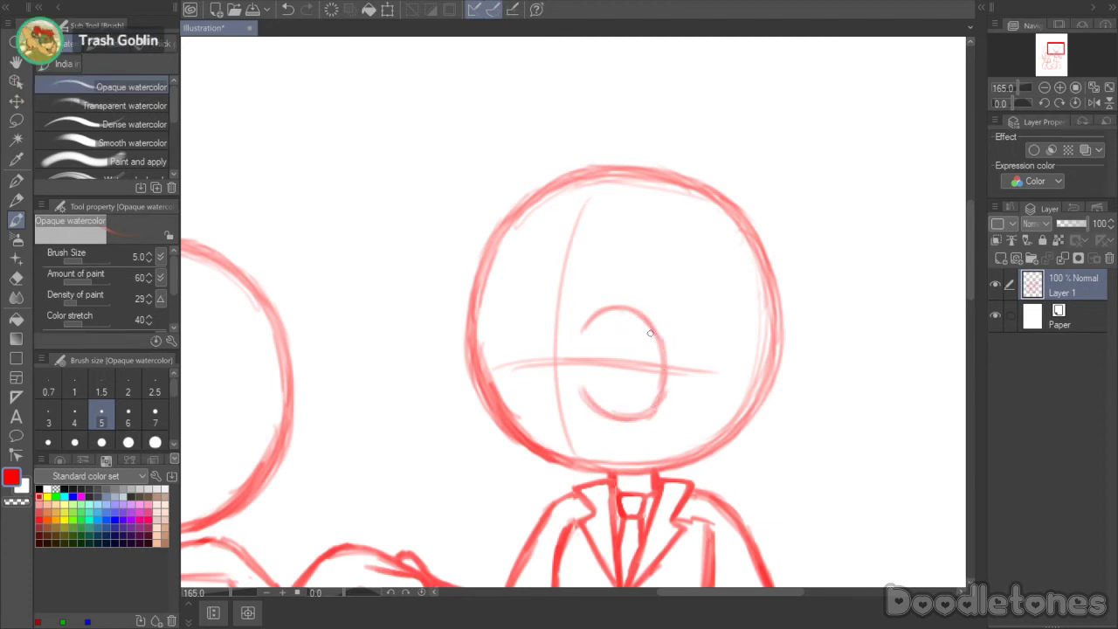
{"action": "left_click_drag", "start_coordinate": [646, 321], "coordinate": [664, 388]}
{"action": "mouse_move", "coordinate": [661, 335]}
{"action": "left_mouse_down"}
{"action": "mouse_move", "coordinate": [664, 387]}
{"action": "mouse_move", "coordinate": [668, 371]}
{"action": "mouse_move", "coordinate": [636, 416]}
{"action": "mouse_move", "coordinate": [580, 392]}
{"action": "mouse_move", "coordinate": [621, 422]}
{"action": "mouse_move", "coordinate": [576, 391]}
{"action": "left_mouse_up"}
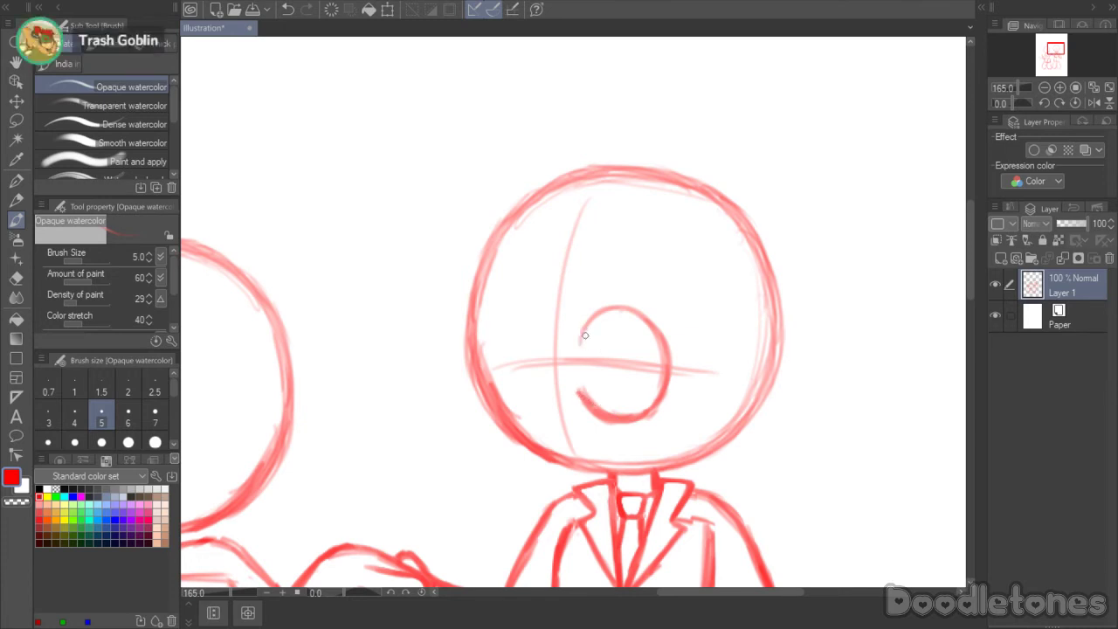
{"action": "mouse_move", "coordinate": [582, 347]}
{"action": "left_mouse_down"}
{"action": "mouse_move", "coordinate": [642, 324]}
{"action": "mouse_move", "coordinate": [613, 308]}
{"action": "mouse_move", "coordinate": [647, 319]}
{"action": "left_mouse_up"}
- Trim the lower end of the eye outline with the eraser and darken its upper curve with the brush
{"action": "key", "text": "e"}
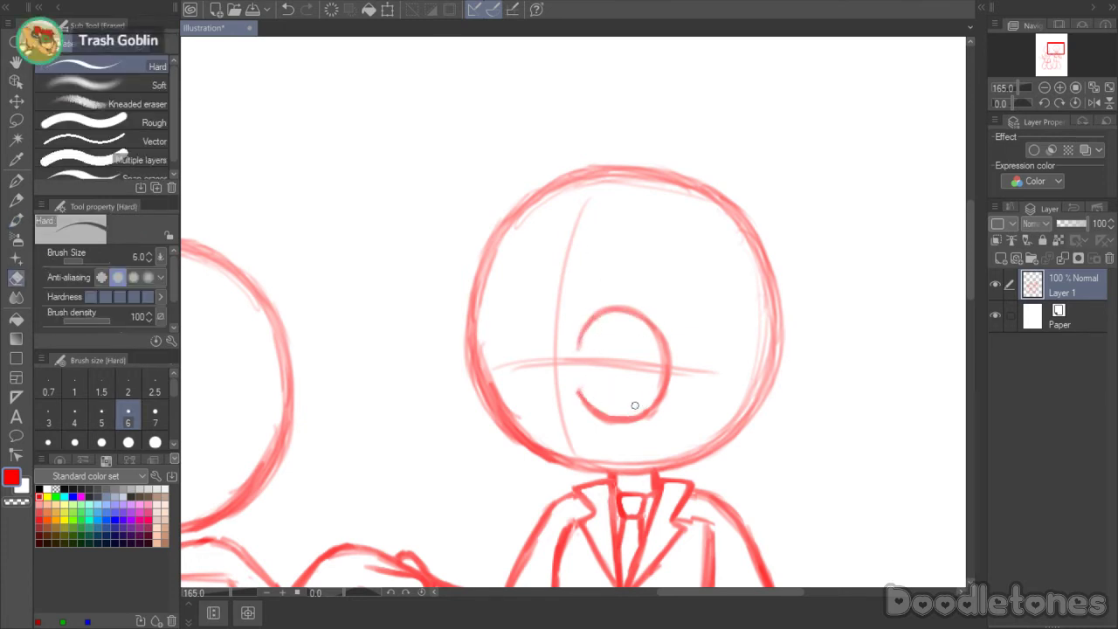
{"action": "left_click_drag", "start_coordinate": [577, 392], "coordinate": [584, 402]}
{"action": "left_click", "coordinate": [16, 219]}
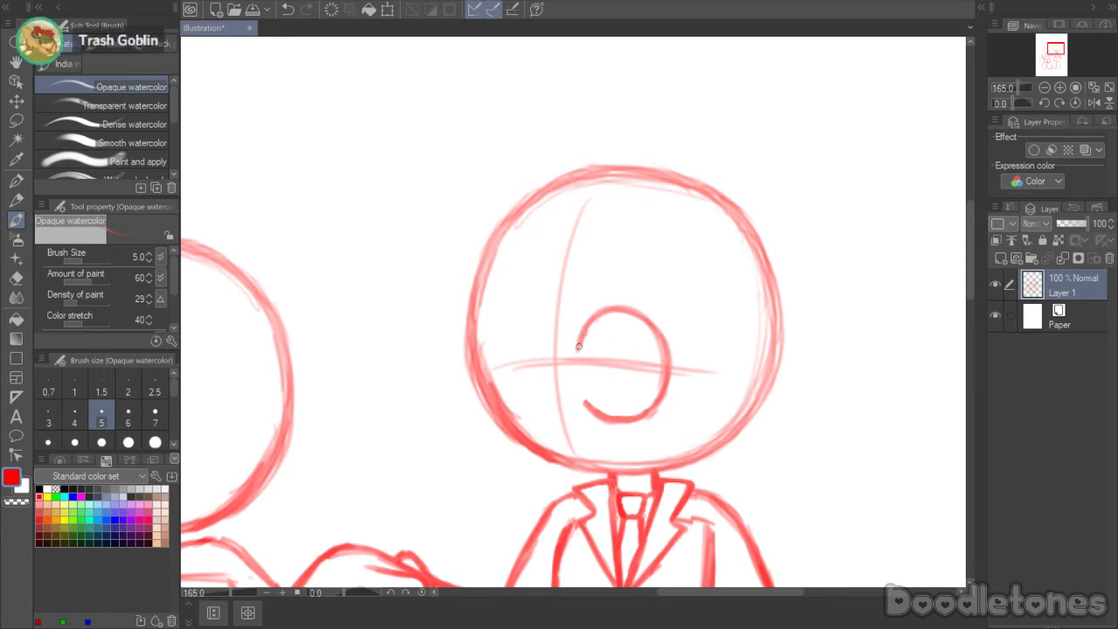
{"action": "mouse_move", "coordinate": [578, 349]}
{"action": "left_mouse_down"}
{"action": "mouse_move", "coordinate": [598, 316]}
{"action": "mouse_move", "coordinate": [631, 307]}
{"action": "mouse_move", "coordinate": [668, 346]}
{"action": "mouse_move", "coordinate": [654, 408]}
{"action": "mouse_move", "coordinate": [662, 372]}
{"action": "left_mouse_up"}
{"action": "left_click_drag", "start_coordinate": [634, 316], "coordinate": [661, 346]}
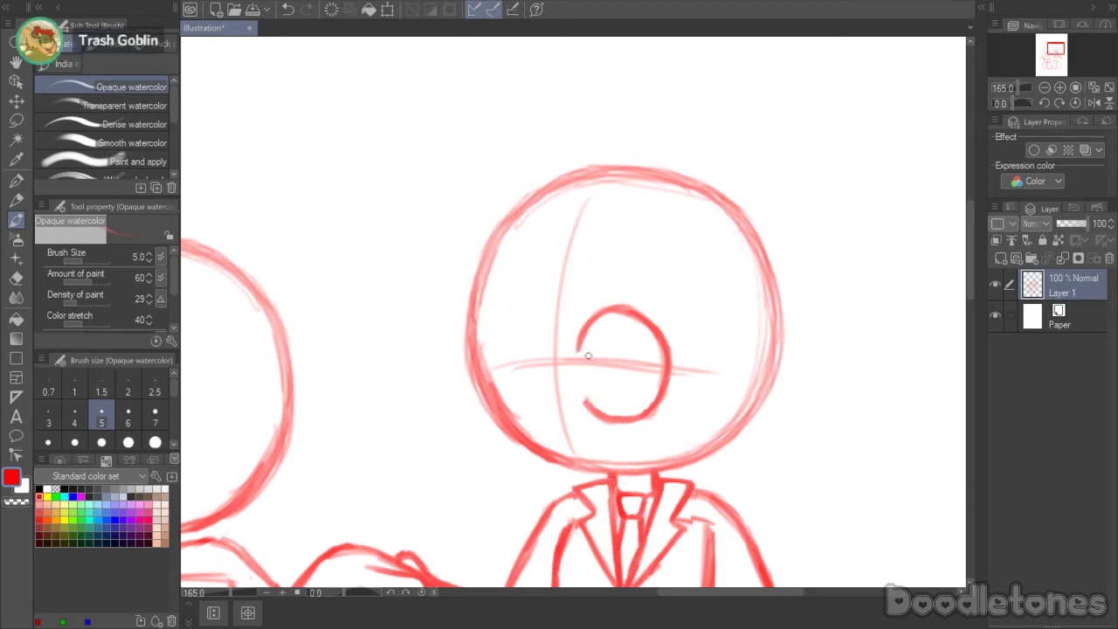
- Sketch a narrow oval pupil at the eye's open side and add two short mouth-corner marks below the eye
{"action": "mouse_move", "coordinate": [580, 346]}
{"action": "left_mouse_down"}
{"action": "mouse_move", "coordinate": [589, 385]}
{"action": "mouse_move", "coordinate": [615, 390]}
{"action": "mouse_move", "coordinate": [605, 395]}
{"action": "mouse_move", "coordinate": [620, 363]}
{"action": "left_mouse_up"}
{"action": "mouse_move", "coordinate": [601, 325]}
{"action": "left_mouse_down"}
{"action": "mouse_move", "coordinate": [622, 398]}
{"action": "mouse_move", "coordinate": [594, 394]}
{"action": "mouse_move", "coordinate": [621, 385]}
{"action": "left_mouse_up"}
{"action": "left_click_drag", "start_coordinate": [600, 321], "coordinate": [612, 393]}
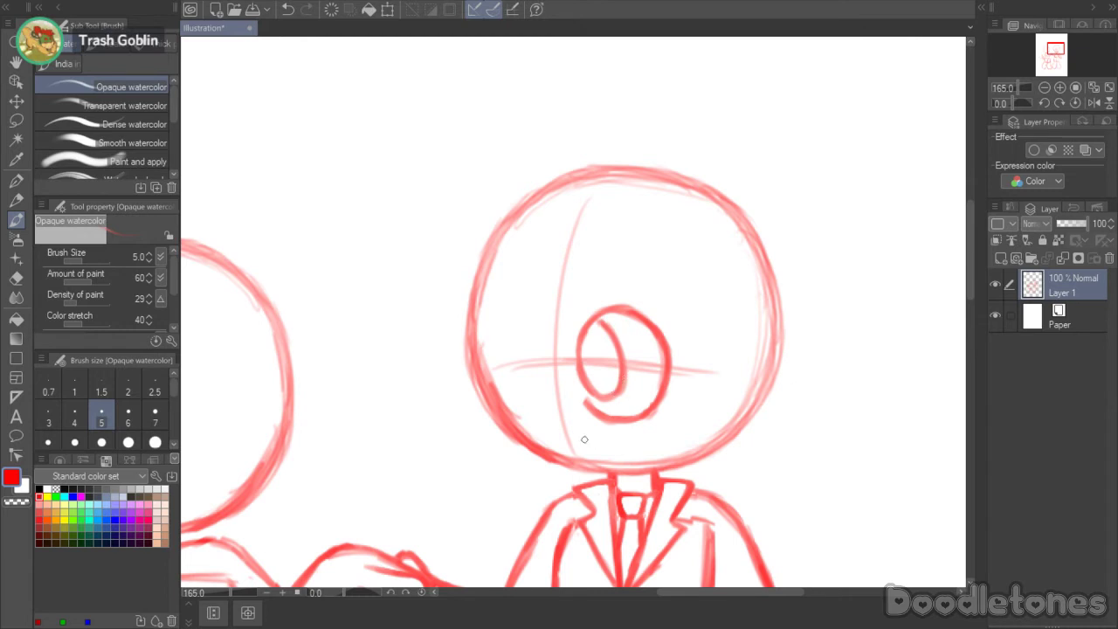
{"action": "mouse_move", "coordinate": [555, 430]}
{"action": "left_mouse_down"}
{"action": "mouse_move", "coordinate": [560, 419]}
{"action": "mouse_move", "coordinate": [557, 430]}
{"action": "left_mouse_up"}
{"action": "left_click_drag", "start_coordinate": [636, 456], "coordinate": [655, 445]}
- Darken the shirt line beside the taller figure's tie on the side nearest the companion
{"action": "left_click_drag", "start_coordinate": [972, 264], "coordinate": [969, 315]}
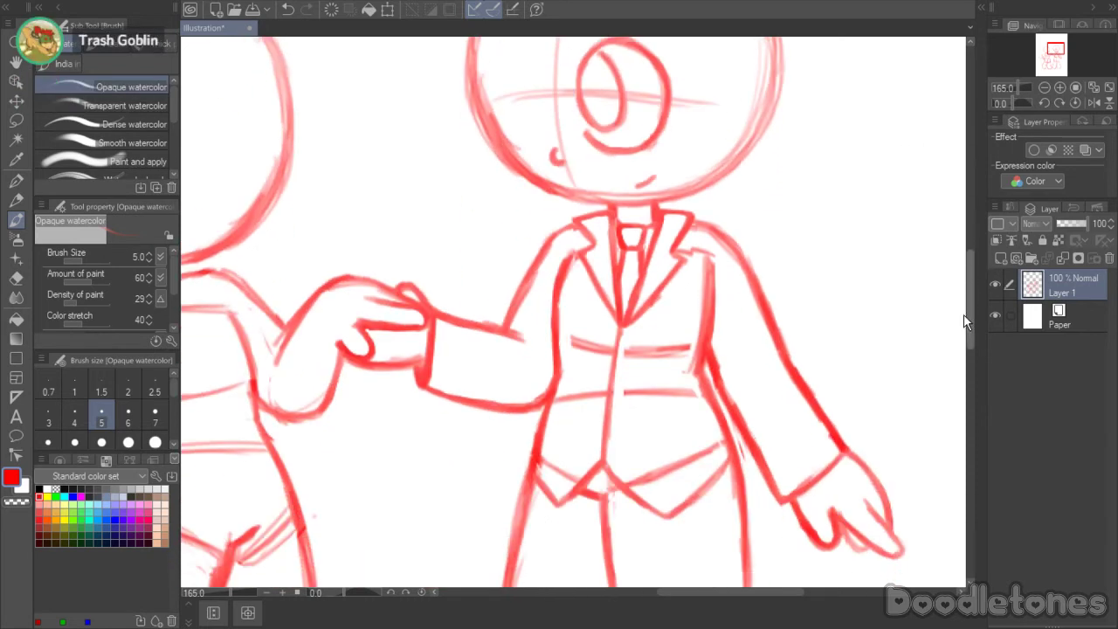
{"action": "left_click_drag", "start_coordinate": [729, 593], "coordinate": [720, 594]}
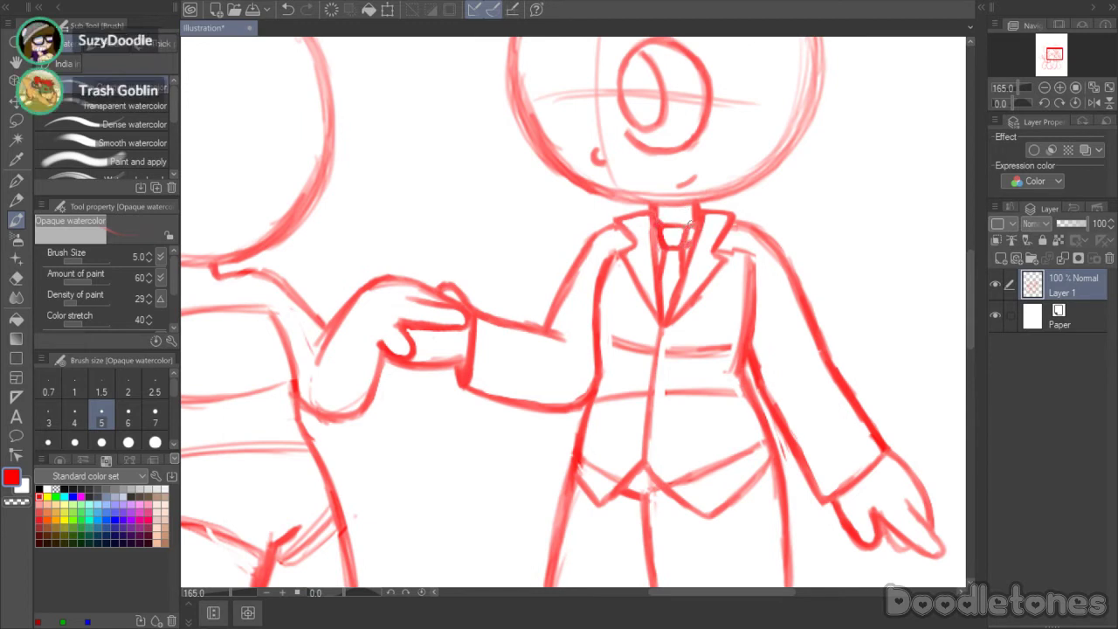
{"action": "left_click_drag", "start_coordinate": [660, 229], "coordinate": [653, 269]}
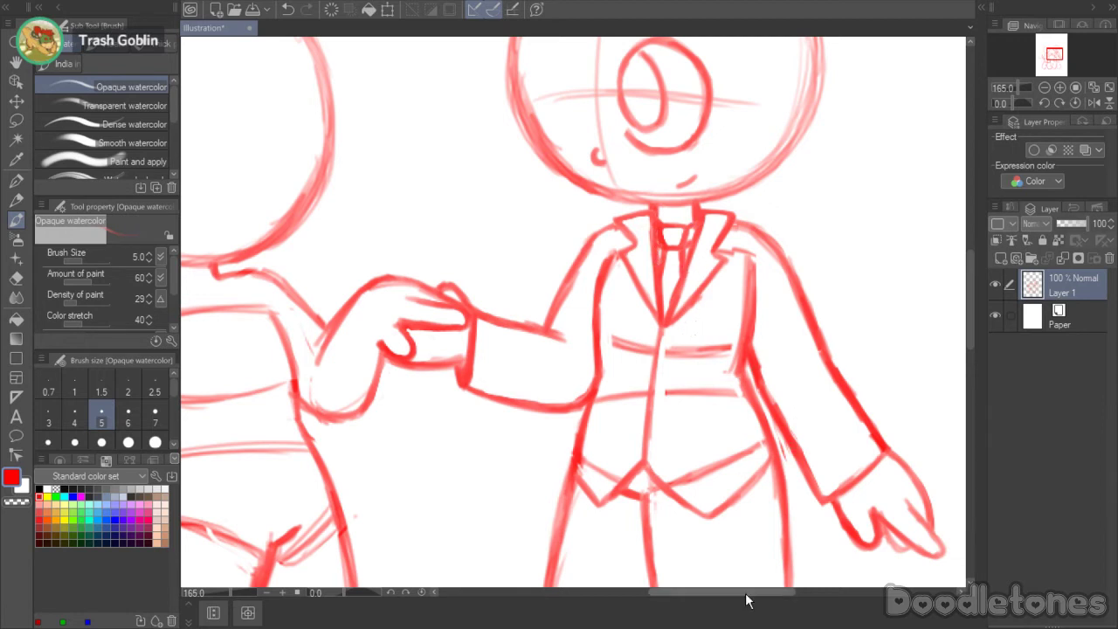
- Try a curved eye outline on the companion's blank head and undo it
{"action": "left_click_drag", "start_coordinate": [744, 594], "coordinate": [667, 594]}
{"action": "left_click_drag", "start_coordinate": [973, 271], "coordinate": [968, 233]}
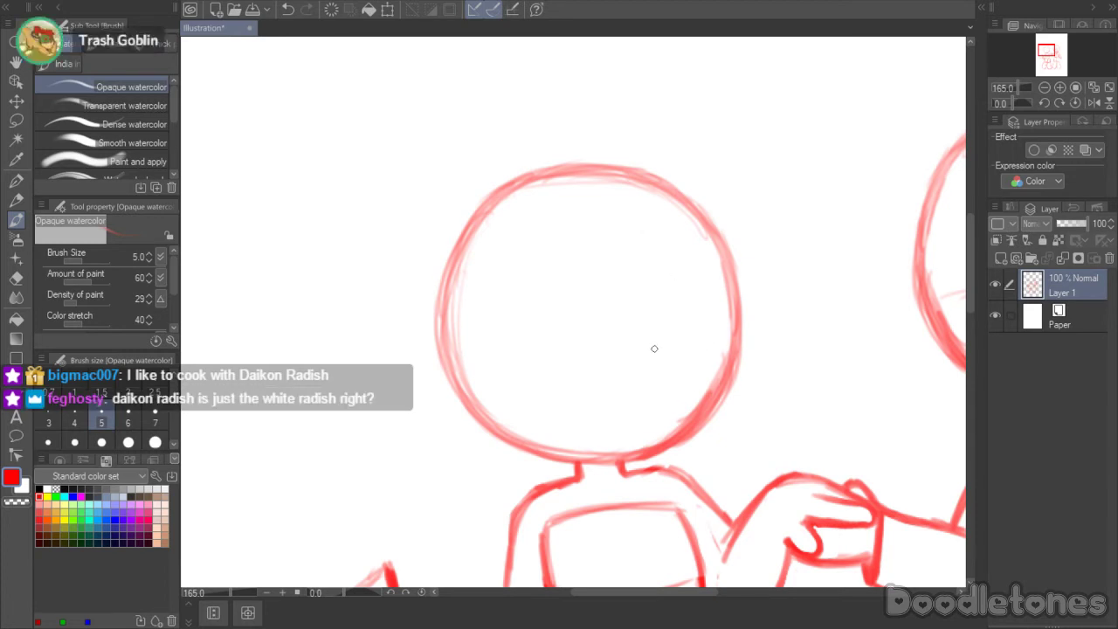
{"action": "mouse_move", "coordinate": [655, 347]}
{"action": "left_mouse_down"}
{"action": "mouse_move", "coordinate": [683, 312]}
{"action": "mouse_move", "coordinate": [665, 337]}
{"action": "mouse_move", "coordinate": [700, 319]}
{"action": "mouse_move", "coordinate": [713, 359]}
{"action": "mouse_move", "coordinate": [710, 334]}
{"action": "mouse_move", "coordinate": [698, 375]}
{"action": "left_mouse_up"}
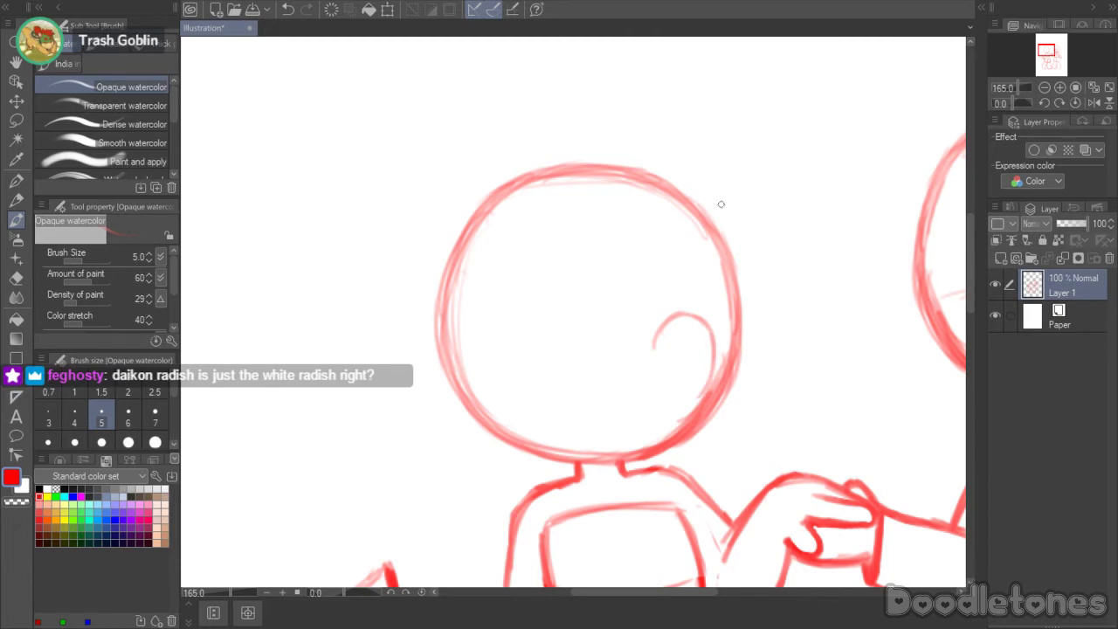
{"action": "key", "text": "ctrl+z"}
{"action": "key", "text": "ctrl+z"}
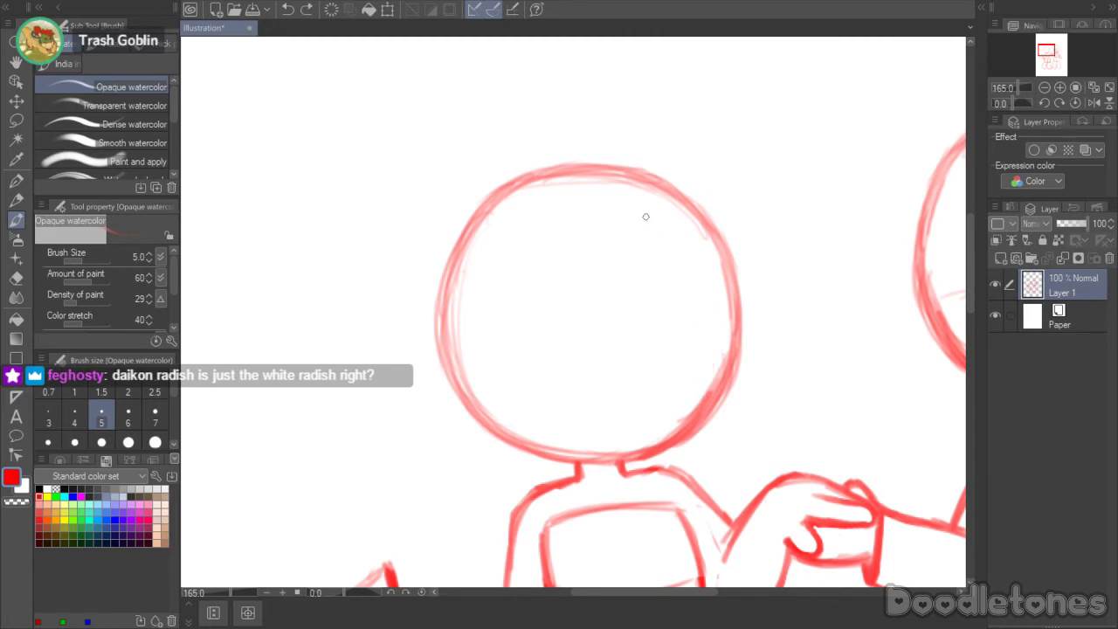
- Sketch a curved vertical guideline and a downward-bowed horizontal eye guideline across the companion's head
{"action": "left_click_drag", "start_coordinate": [649, 196], "coordinate": [645, 418]}
{"action": "left_click_drag", "start_coordinate": [655, 288], "coordinate": [633, 441]}
{"action": "left_click_drag", "start_coordinate": [650, 353], "coordinate": [634, 431]}
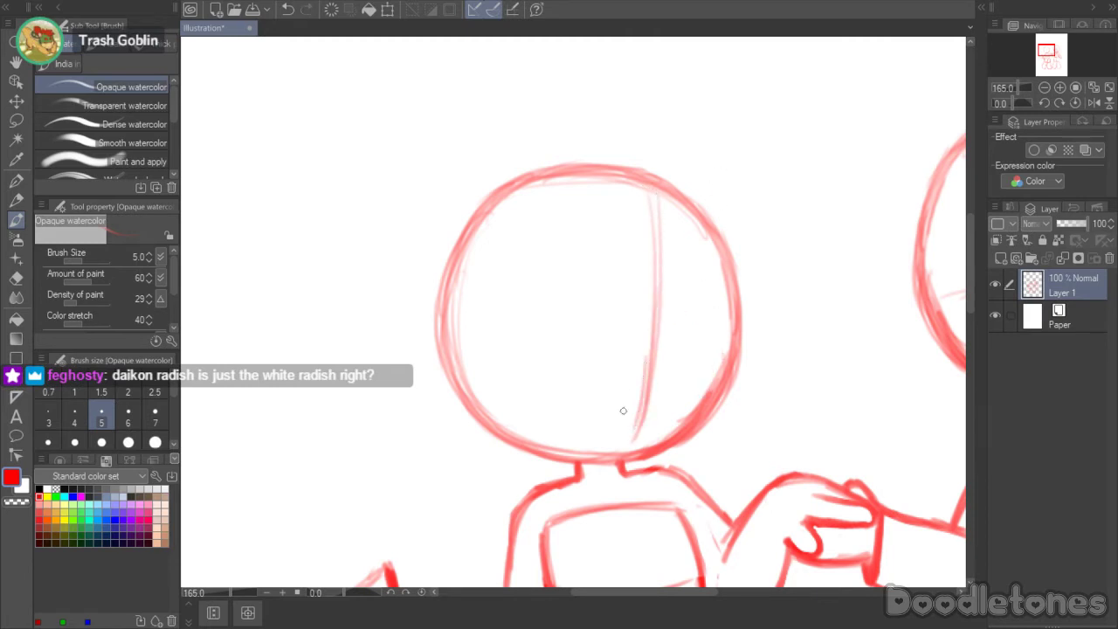
{"action": "left_click_drag", "start_coordinate": [470, 374], "coordinate": [704, 370]}
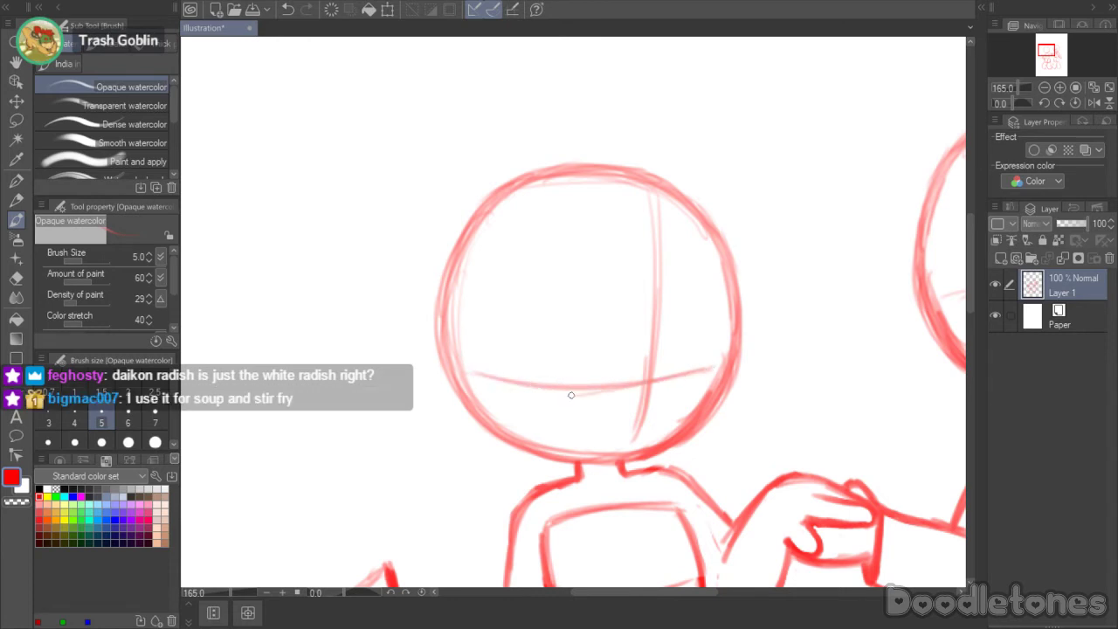
{"action": "key", "text": "ctrl+z"}
{"action": "mouse_move", "coordinate": [476, 374]}
{"action": "left_mouse_down"}
{"action": "mouse_move", "coordinate": [683, 376]}
{"action": "mouse_move", "coordinate": [727, 362]}
{"action": "left_mouse_up"}
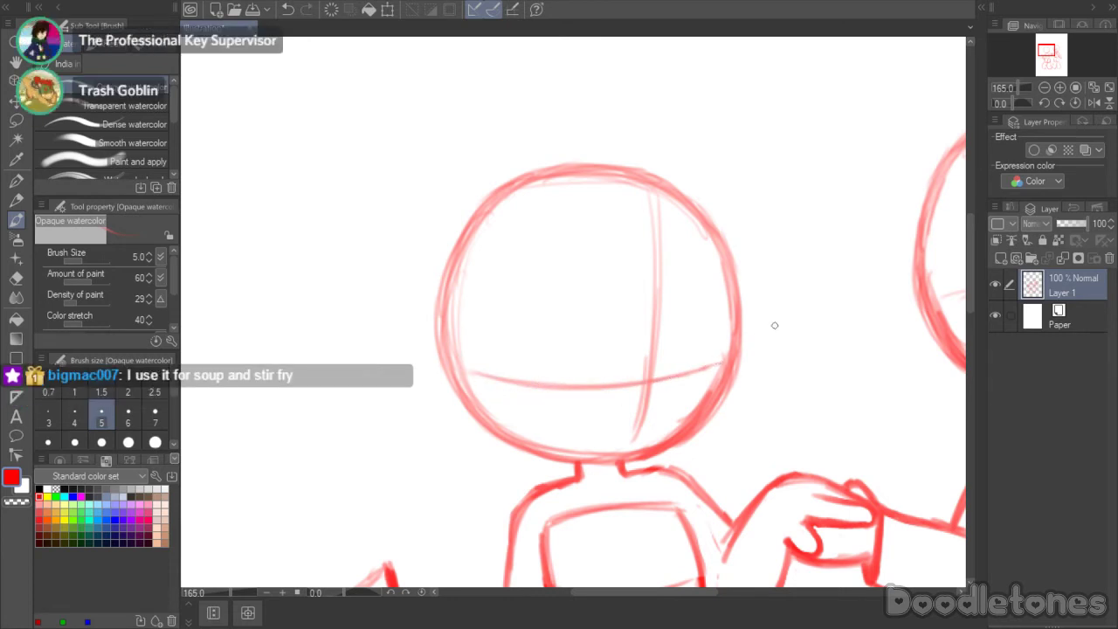
- Redraw the companion's vertical face guideline slightly closer to the taller figure and erase the earlier line beside it
{"action": "left_click_drag", "start_coordinate": [657, 196], "coordinate": [668, 376]}
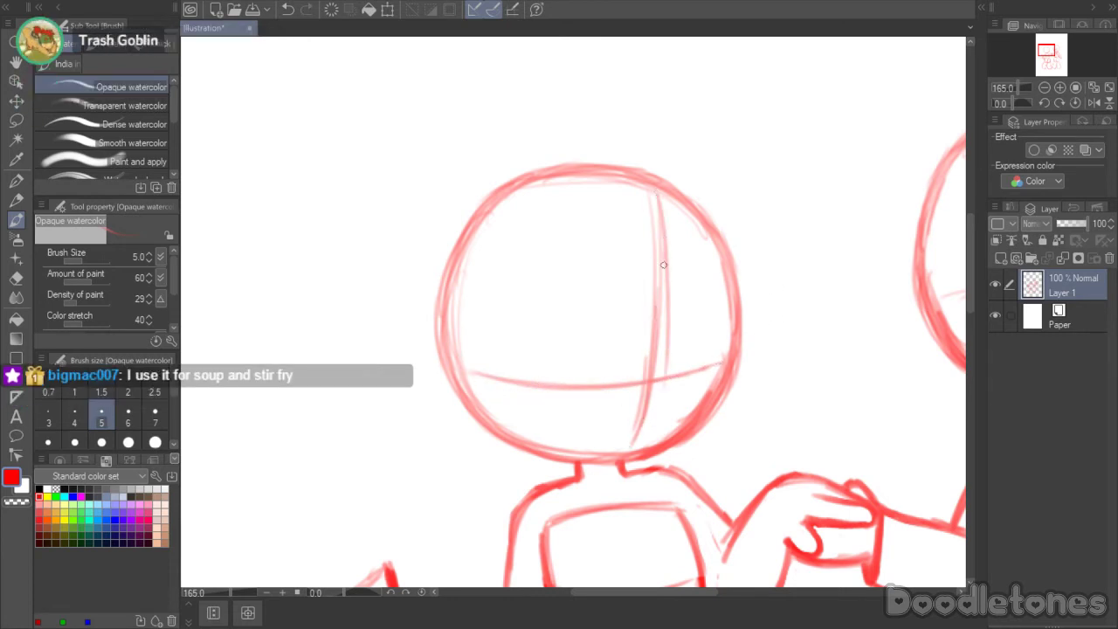
{"action": "left_click_drag", "start_coordinate": [664, 264], "coordinate": [642, 433]}
{"action": "mouse_move", "coordinate": [665, 272]}
{"action": "left_mouse_down"}
{"action": "mouse_move", "coordinate": [660, 356]}
{"action": "mouse_move", "coordinate": [634, 446]}
{"action": "left_mouse_up"}
{"action": "left_click", "coordinate": [17, 278]}
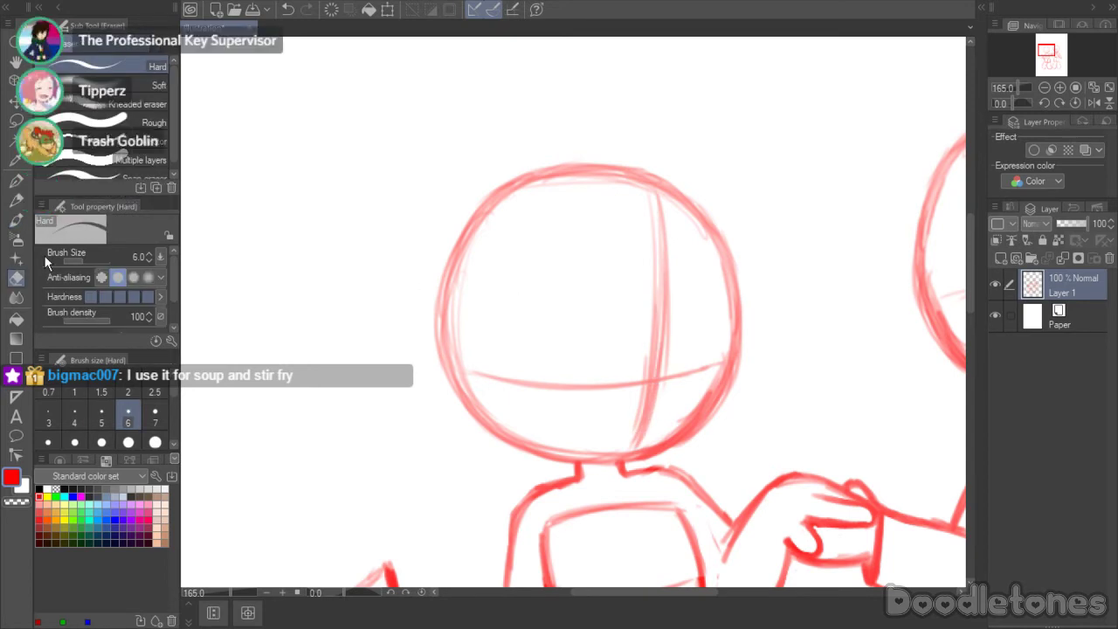
{"action": "left_click_drag", "start_coordinate": [657, 229], "coordinate": [633, 441]}
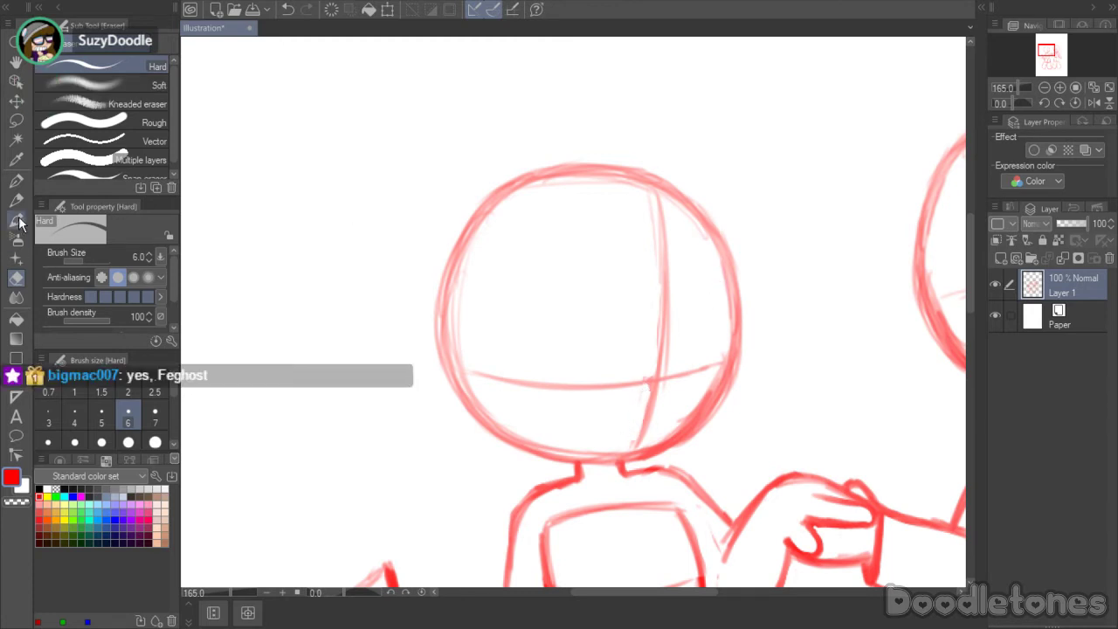
- Darken the vertical and horizontal face guidelines on the companion's head with the Opaque watercolor brush
{"action": "left_click", "coordinate": [18, 220]}
{"action": "left_click_drag", "start_coordinate": [662, 318], "coordinate": [635, 449]}
{"action": "left_click_drag", "start_coordinate": [663, 201], "coordinate": [652, 365]}
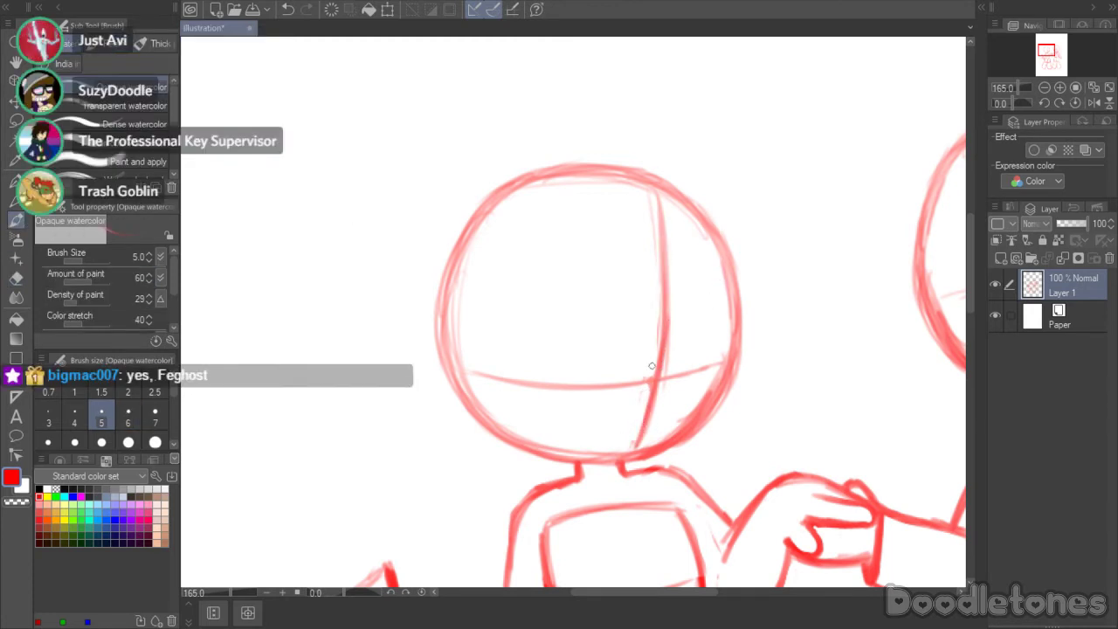
{"action": "mouse_move", "coordinate": [655, 182]}
{"action": "left_mouse_down"}
{"action": "mouse_move", "coordinate": [632, 456]}
{"action": "mouse_move", "coordinate": [660, 399]}
{"action": "mouse_move", "coordinate": [705, 368]}
{"action": "mouse_move", "coordinate": [585, 390]}
{"action": "mouse_move", "coordinate": [468, 374]}
{"action": "left_mouse_up"}
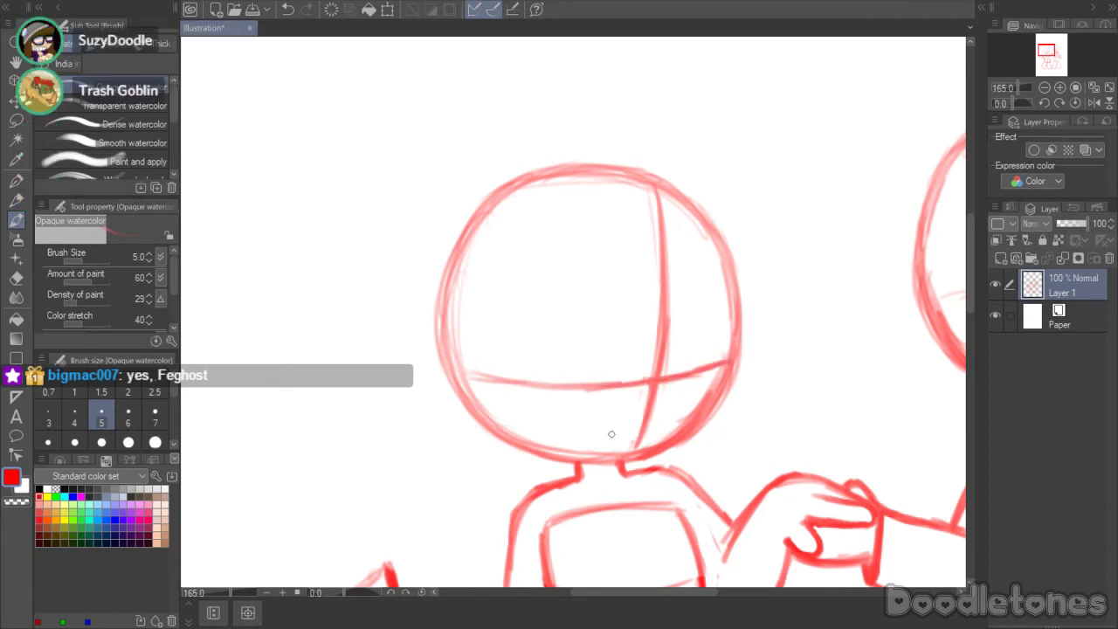
{"action": "key", "text": "p"}
{"action": "mouse_move", "coordinate": [247, 131]}
{"action": "left_mouse_down"}
{"action": "mouse_move", "coordinate": [278, 115]}
{"action": "mouse_move", "coordinate": [273, 168]}
{"action": "left_mouse_up"}
{"action": "left_click_drag", "start_coordinate": [269, 171], "coordinate": [297, 157]}
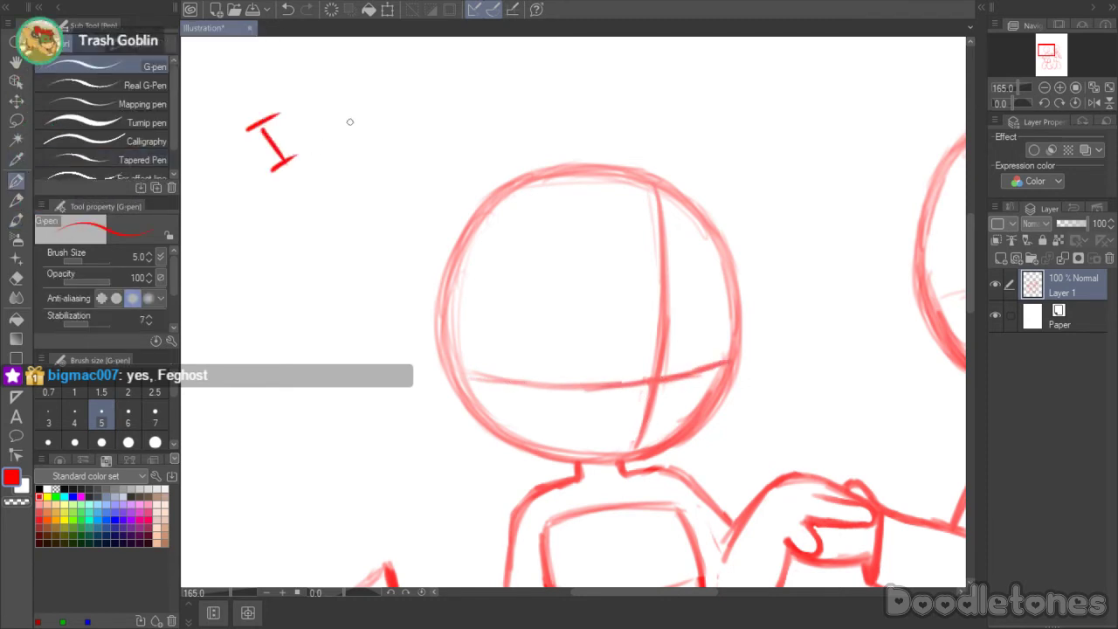
{"action": "left_click_drag", "start_coordinate": [348, 105], "coordinate": [381, 105]}
{"action": "mouse_move", "coordinate": [385, 86]}
{"action": "left_mouse_down"}
{"action": "mouse_move", "coordinate": [375, 117]}
{"action": "mouse_move", "coordinate": [393, 115]}
{"action": "left_mouse_up"}
{"action": "mouse_move", "coordinate": [400, 101]}
{"action": "left_mouse_down"}
{"action": "mouse_move", "coordinate": [422, 102]}
{"action": "mouse_move", "coordinate": [210, 187]}
{"action": "mouse_move", "coordinate": [451, 128]}
{"action": "left_mouse_up"}
{"action": "key", "text": "m"}
{"action": "key", "text": "Delete"}
{"action": "key", "text": "ctrl+d"}
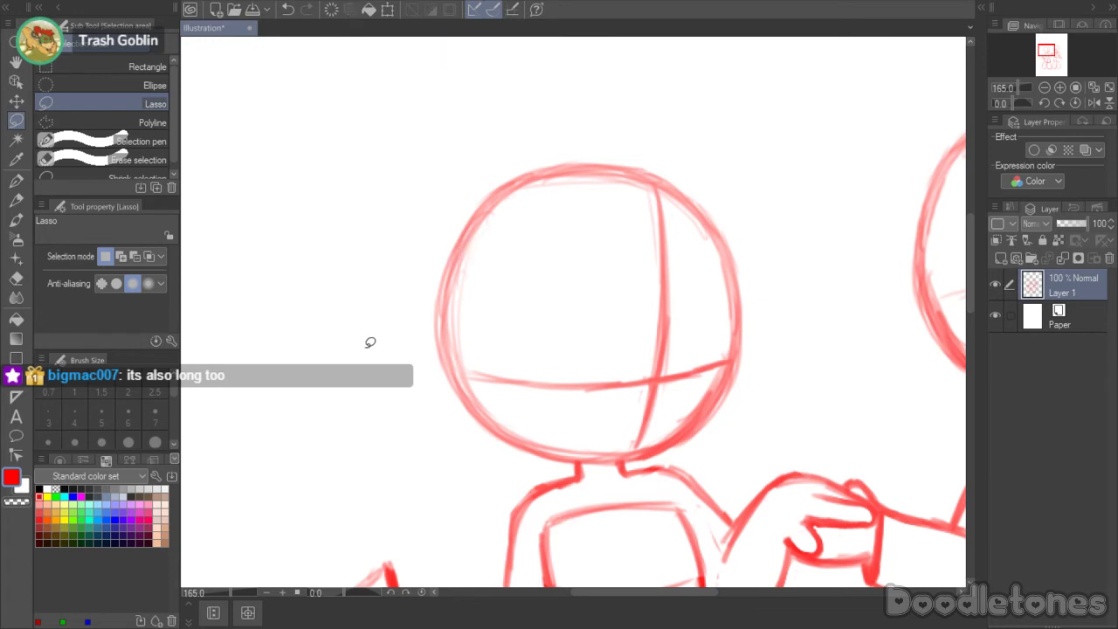
{"action": "left_click", "coordinate": [17, 219]}
{"action": "left_click", "coordinate": [17, 180]}
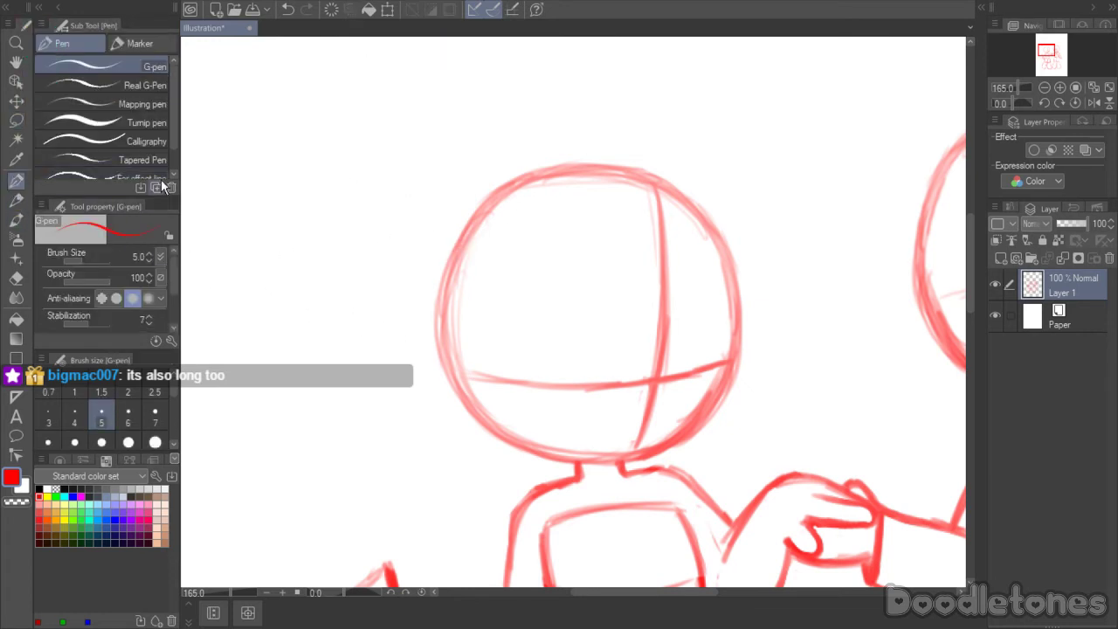
{"action": "key", "text": "b"}
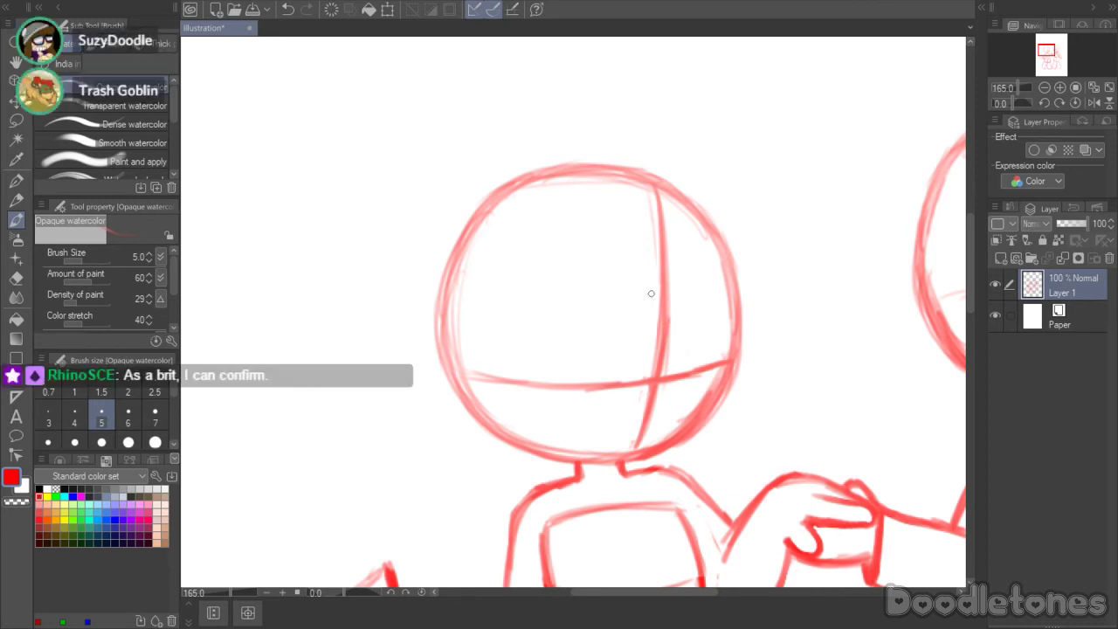
- Sketch a rounded eye outline on the companion's face between the vertical guideline and head edge, thinning its upper curve with the Hard eraser
{"action": "left_click", "coordinate": [15, 179]}
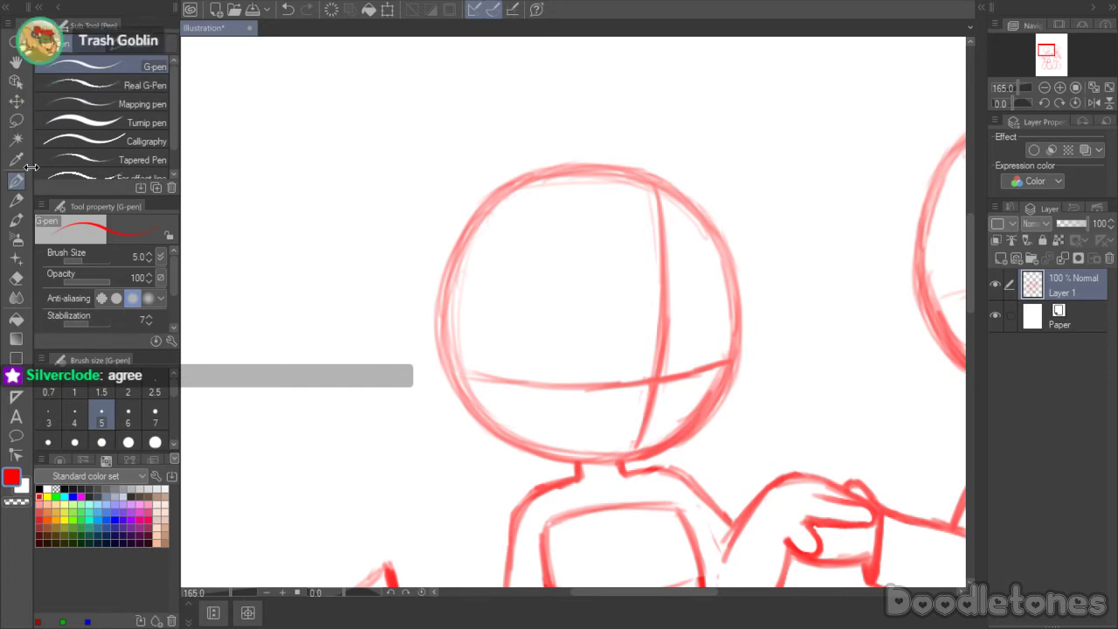
{"action": "left_click", "coordinate": [16, 219]}
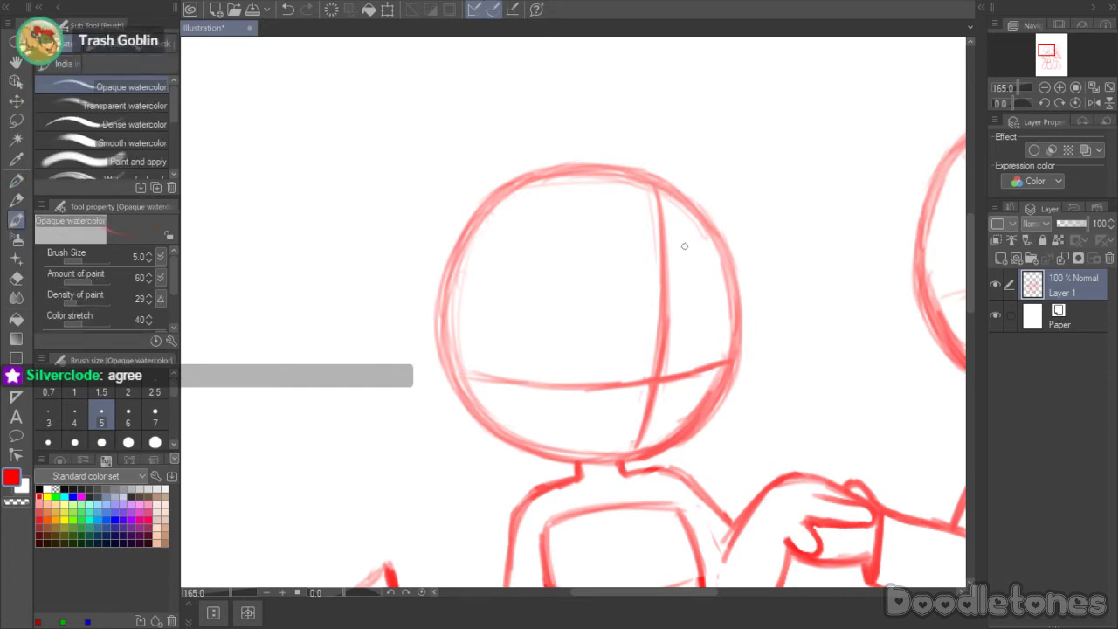
{"action": "mouse_move", "coordinate": [679, 335]}
{"action": "left_mouse_down"}
{"action": "mouse_move", "coordinate": [703, 322]}
{"action": "mouse_move", "coordinate": [718, 343]}
{"action": "mouse_move", "coordinate": [718, 385]}
{"action": "mouse_move", "coordinate": [684, 407]}
{"action": "mouse_move", "coordinate": [671, 401]}
{"action": "mouse_move", "coordinate": [694, 408]}
{"action": "mouse_move", "coordinate": [673, 354]}
{"action": "mouse_move", "coordinate": [680, 331]}
{"action": "mouse_move", "coordinate": [709, 326]}
{"action": "mouse_move", "coordinate": [721, 381]}
{"action": "mouse_move", "coordinate": [668, 400]}
{"action": "mouse_move", "coordinate": [667, 346]}
{"action": "mouse_move", "coordinate": [709, 316]}
{"action": "mouse_move", "coordinate": [721, 376]}
{"action": "left_mouse_up"}
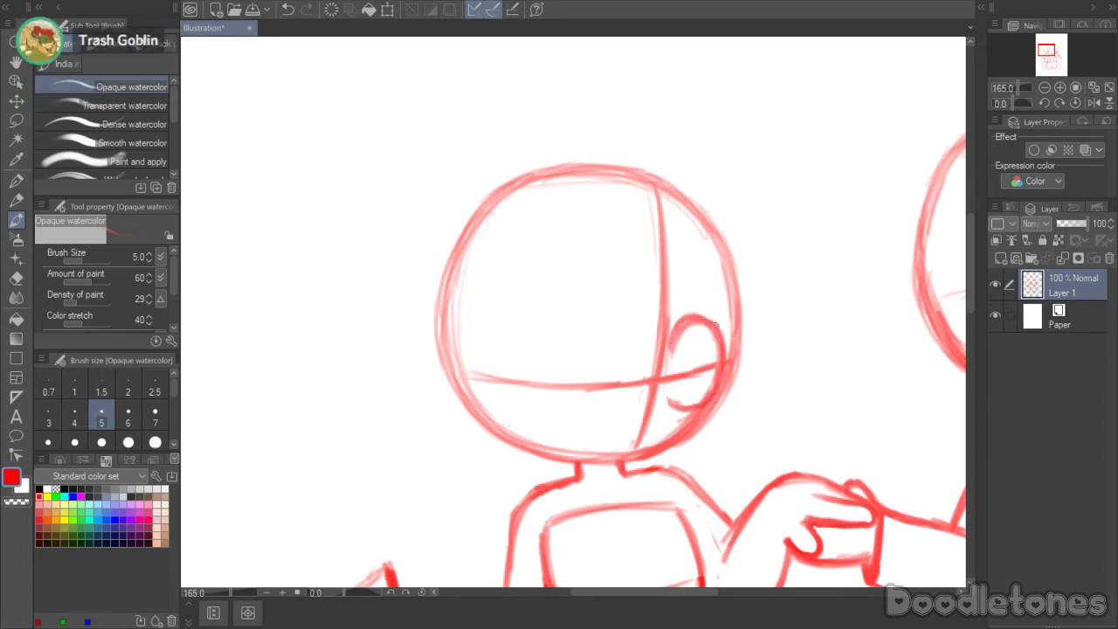
{"action": "left_click", "coordinate": [16, 278]}
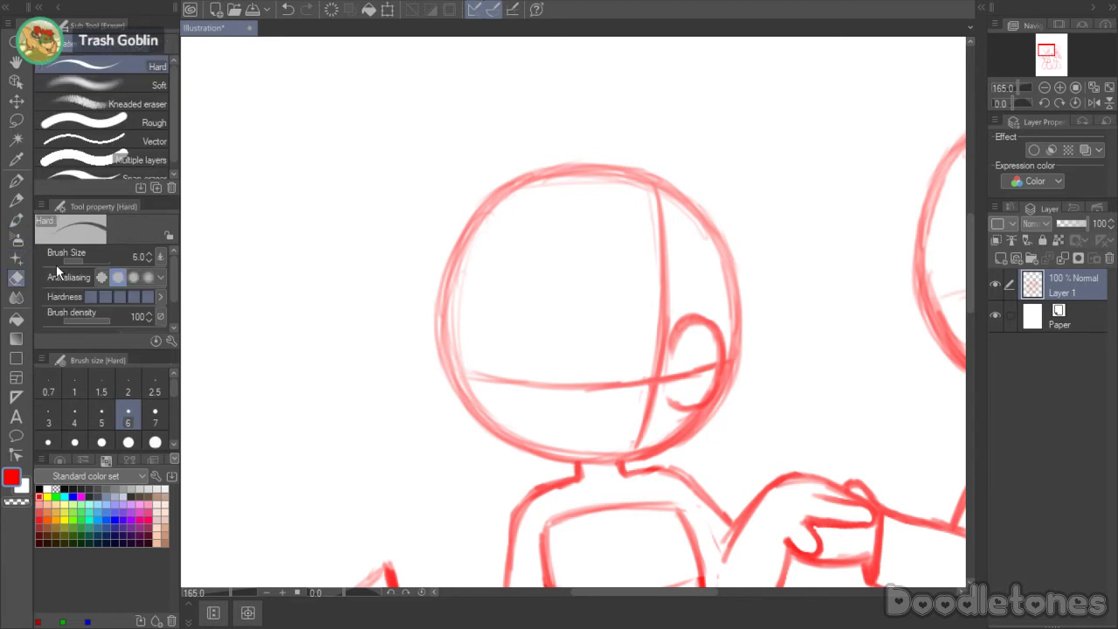
{"action": "mouse_move", "coordinate": [679, 345]}
{"action": "left_mouse_down"}
{"action": "mouse_move", "coordinate": [676, 334]}
{"action": "mouse_move", "coordinate": [692, 330]}
{"action": "mouse_move", "coordinate": [709, 339]}
{"action": "mouse_move", "coordinate": [710, 319]}
{"action": "left_mouse_up"}
{"action": "left_click", "coordinate": [16, 219]}
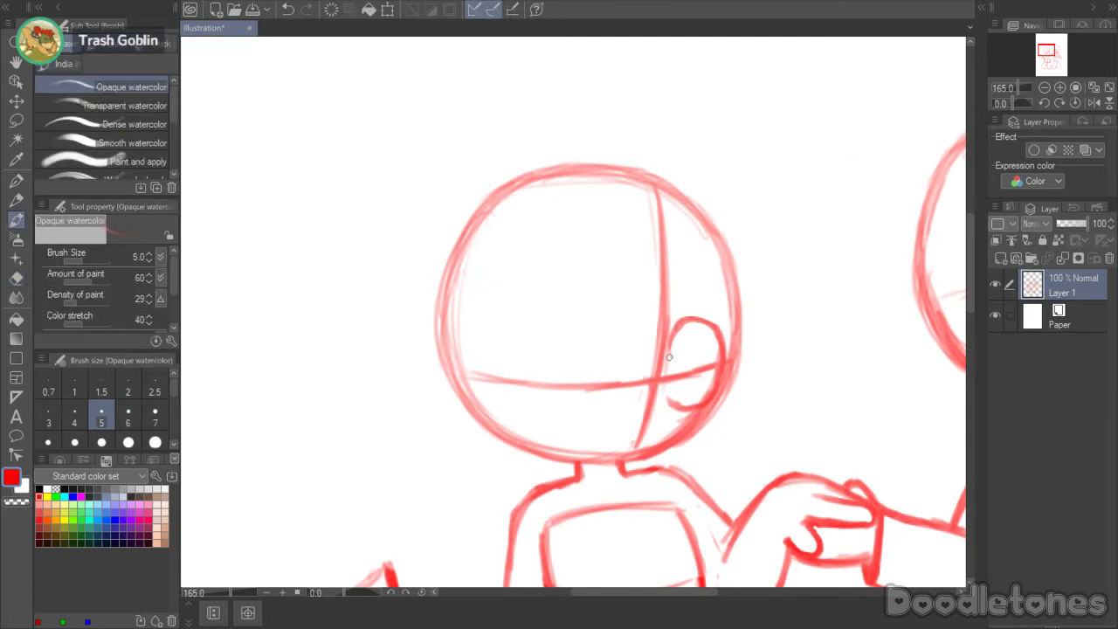
- Draw an oval iris inside the companion's eye and add small nose and mouth marks along the lower face
{"action": "mouse_move", "coordinate": [669, 348]}
{"action": "left_mouse_down"}
{"action": "mouse_move", "coordinate": [698, 323]}
{"action": "mouse_move", "coordinate": [714, 374]}
{"action": "mouse_move", "coordinate": [670, 371]}
{"action": "mouse_move", "coordinate": [686, 385]}
{"action": "mouse_move", "coordinate": [696, 375]}
{"action": "mouse_move", "coordinate": [697, 327]}
{"action": "mouse_move", "coordinate": [701, 374]}
{"action": "mouse_move", "coordinate": [683, 387]}
{"action": "left_mouse_up"}
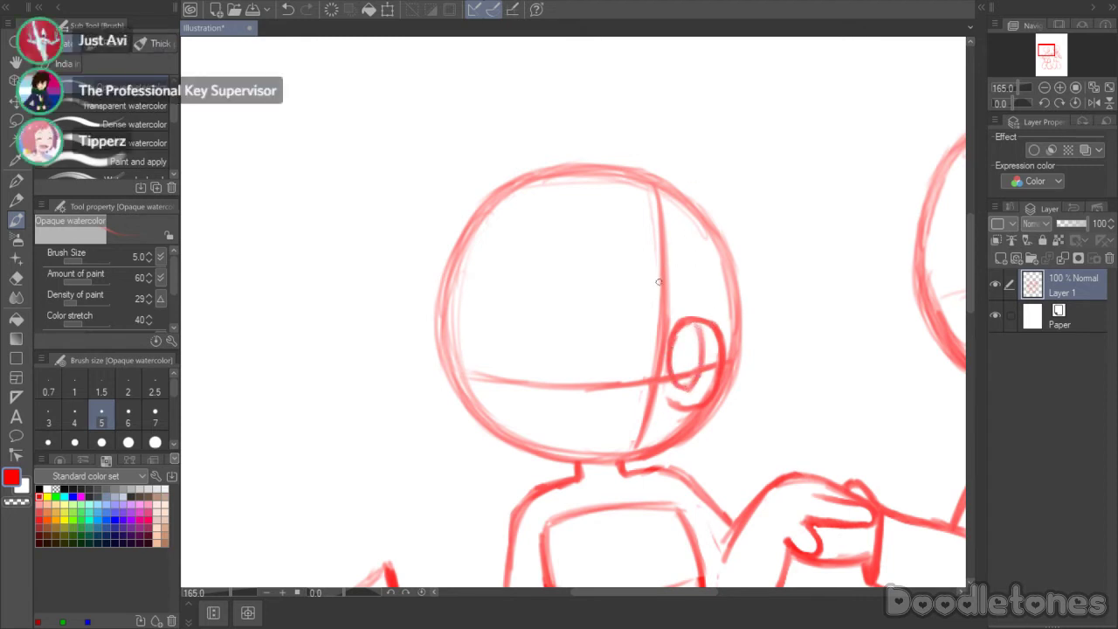
{"action": "mouse_move", "coordinate": [700, 326]}
{"action": "left_mouse_down"}
{"action": "mouse_move", "coordinate": [694, 363]}
{"action": "mouse_move", "coordinate": [675, 335]}
{"action": "mouse_move", "coordinate": [697, 354]}
{"action": "left_mouse_up"}
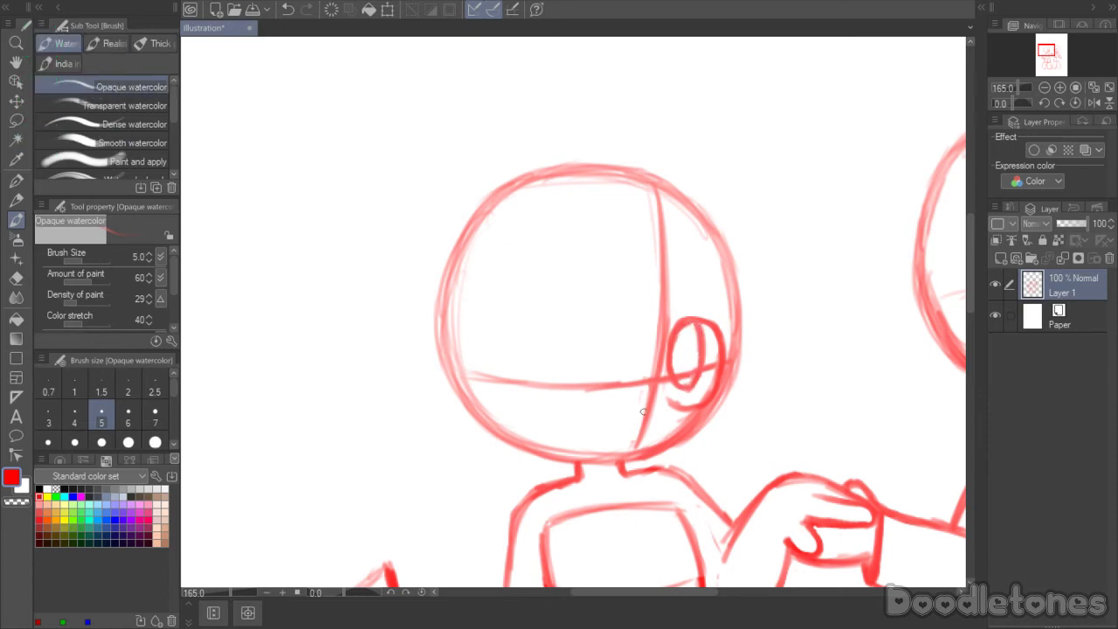
{"action": "mouse_move", "coordinate": [659, 403]}
{"action": "left_mouse_down"}
{"action": "mouse_move", "coordinate": [655, 425]}
{"action": "mouse_move", "coordinate": [660, 410]}
{"action": "left_mouse_up"}
{"action": "left_click_drag", "start_coordinate": [676, 599], "coordinate": [721, 599]}
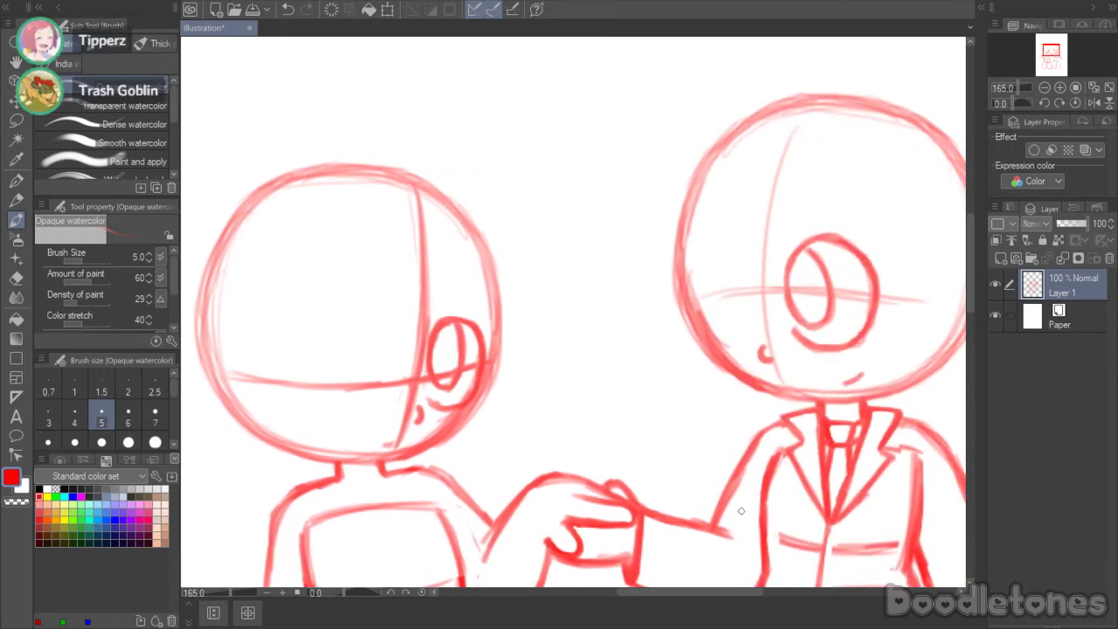
{"action": "left_click_drag", "start_coordinate": [379, 449], "coordinate": [385, 448]}
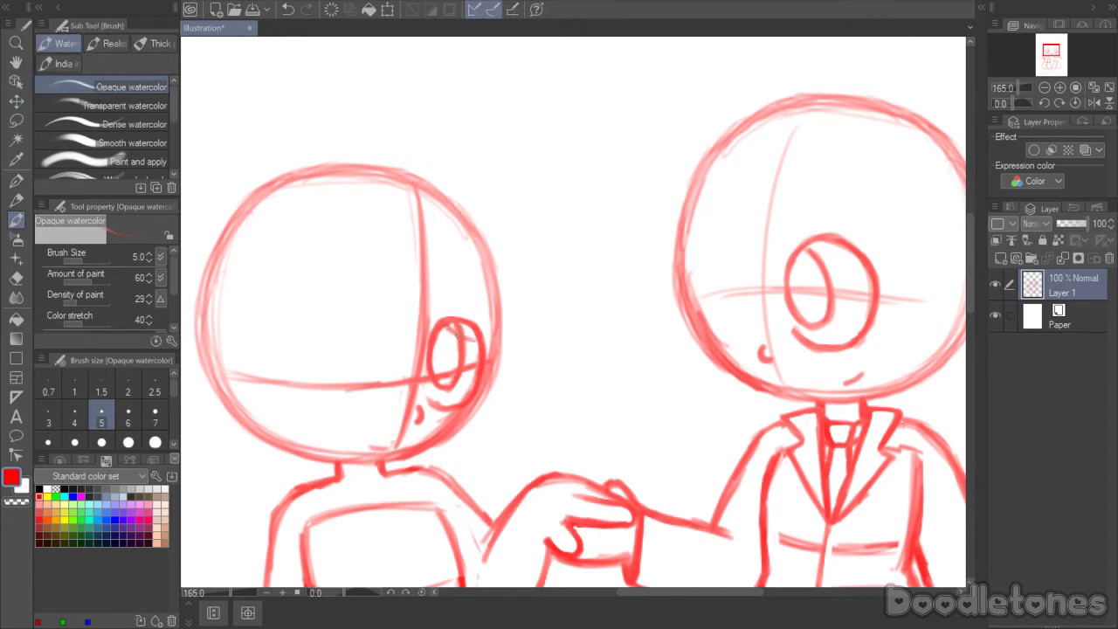
- Reshape the top of the companion's eye into a straight slanted lid and erase the rounded outline above it
{"action": "left_click", "coordinate": [15, 277]}
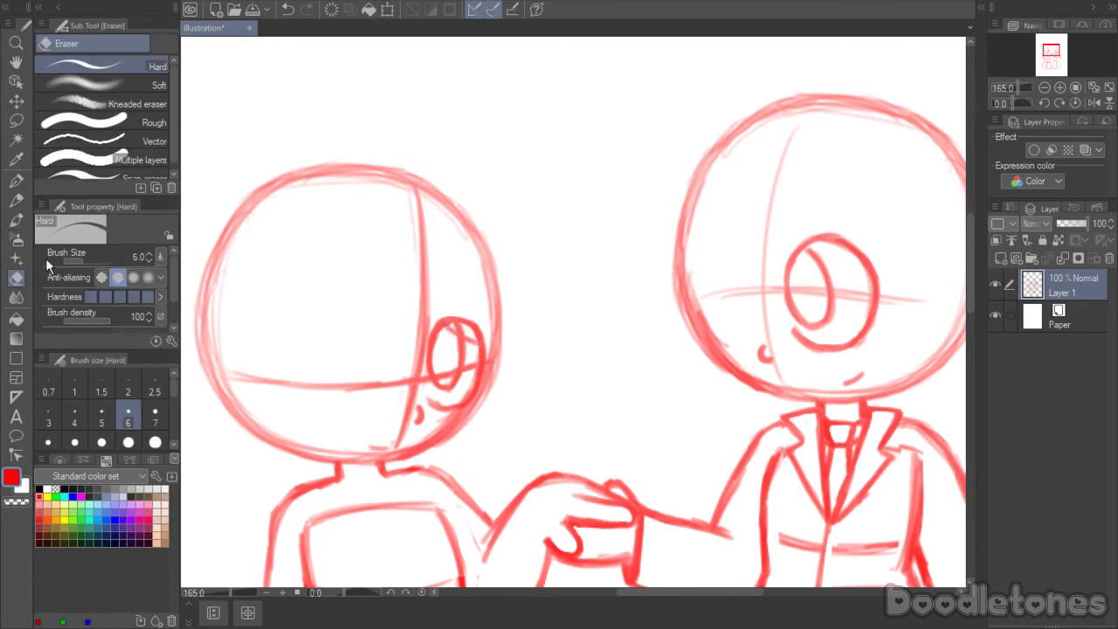
{"action": "left_click", "coordinate": [16, 218]}
{"action": "left_click_drag", "start_coordinate": [453, 329], "coordinate": [476, 342]}
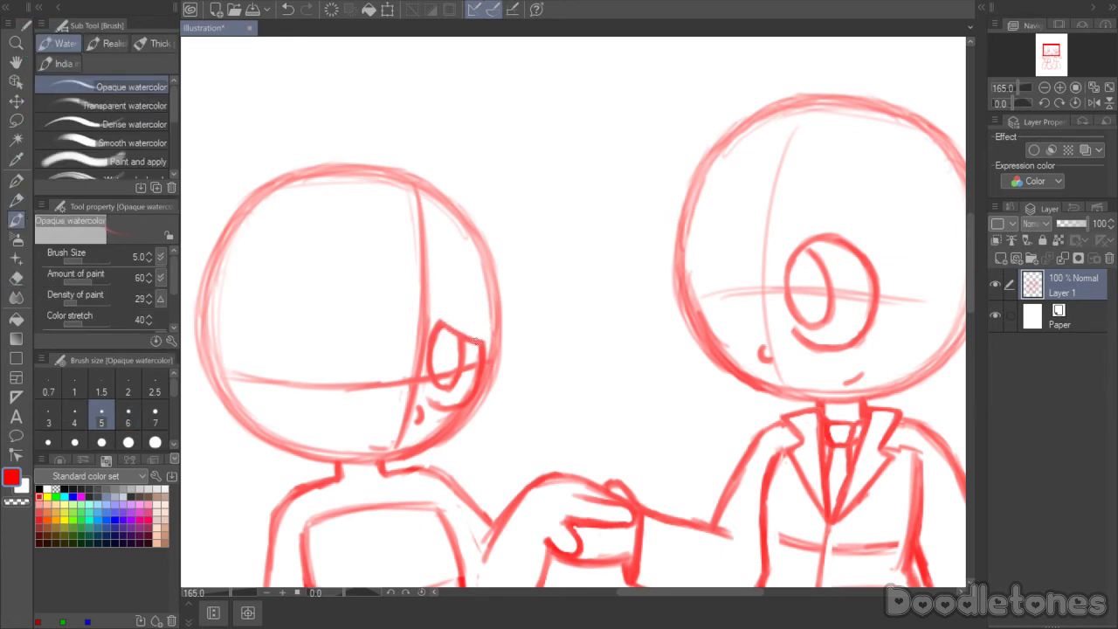
- Clean up the junction where the companion's shoulder line meets the raised forearm, using the Hard eraser and Opaque watercolor brush
{"action": "left_click_drag", "start_coordinate": [662, 593], "coordinate": [627, 593]}
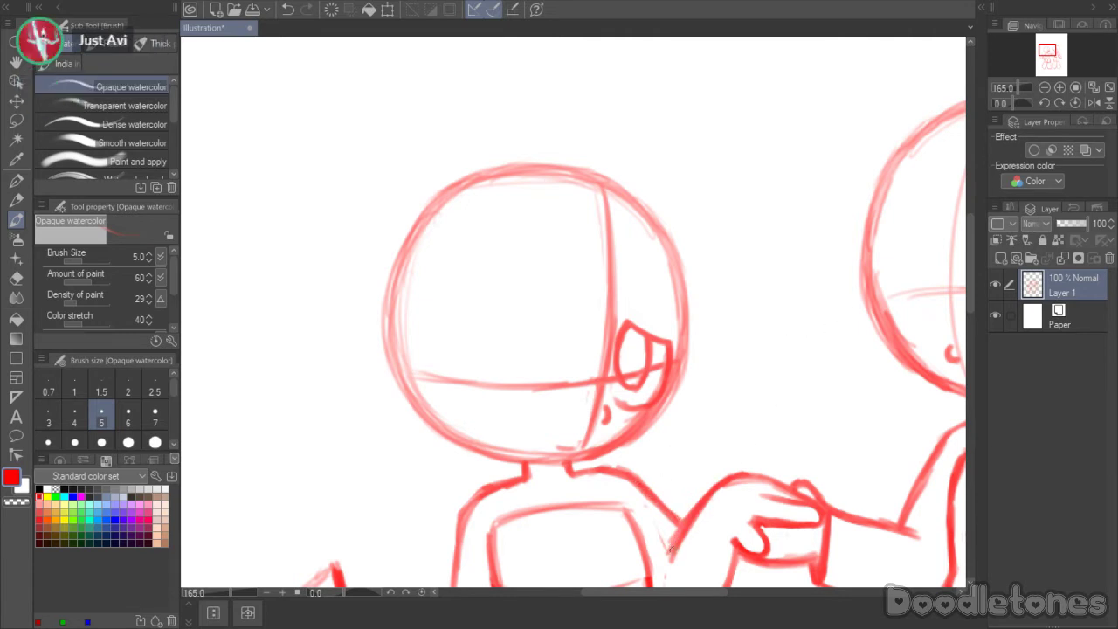
{"action": "left_click", "coordinate": [16, 279]}
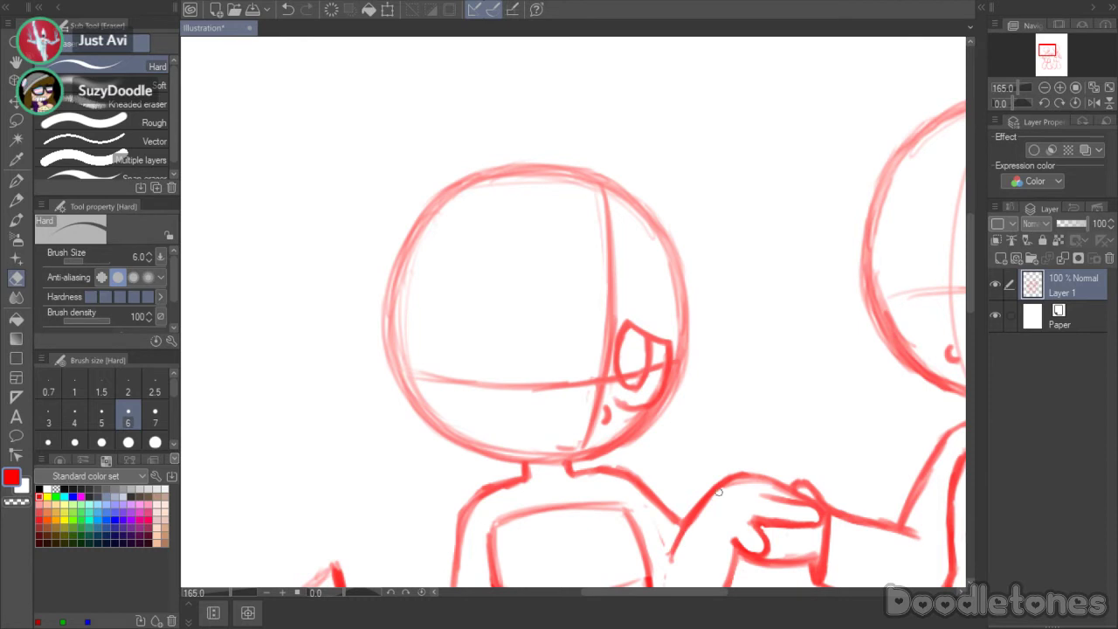
{"action": "left_click", "coordinate": [16, 200]}
{"action": "left_click", "coordinate": [17, 239]}
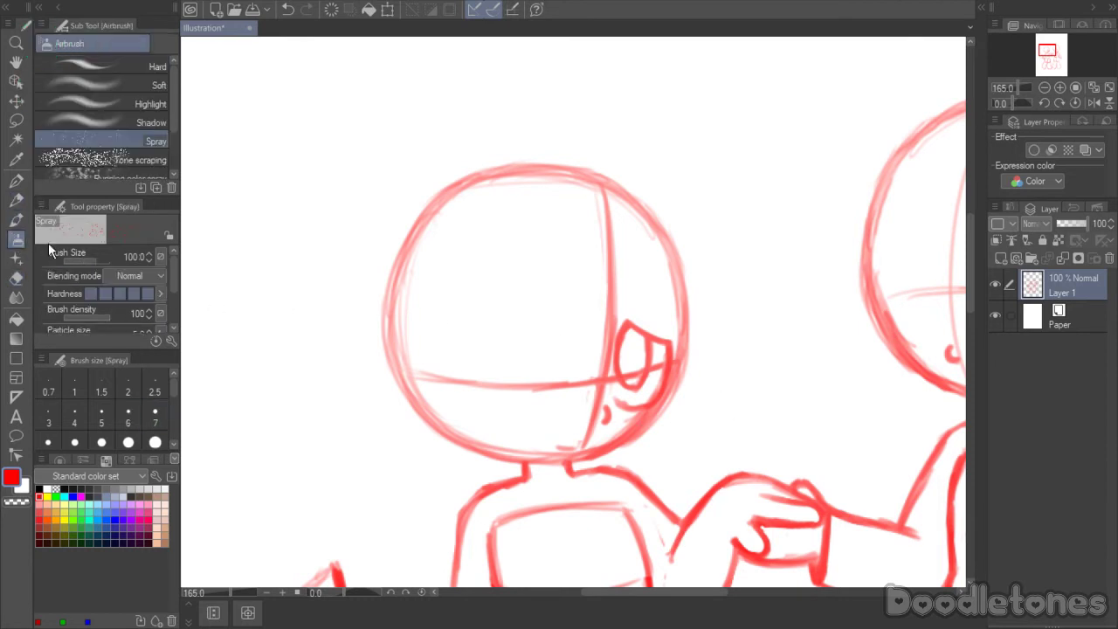
{"action": "left_click", "coordinate": [17, 219]}
{"action": "left_click_drag", "start_coordinate": [678, 526], "coordinate": [679, 529]}
{"action": "left_click", "coordinate": [17, 278]}
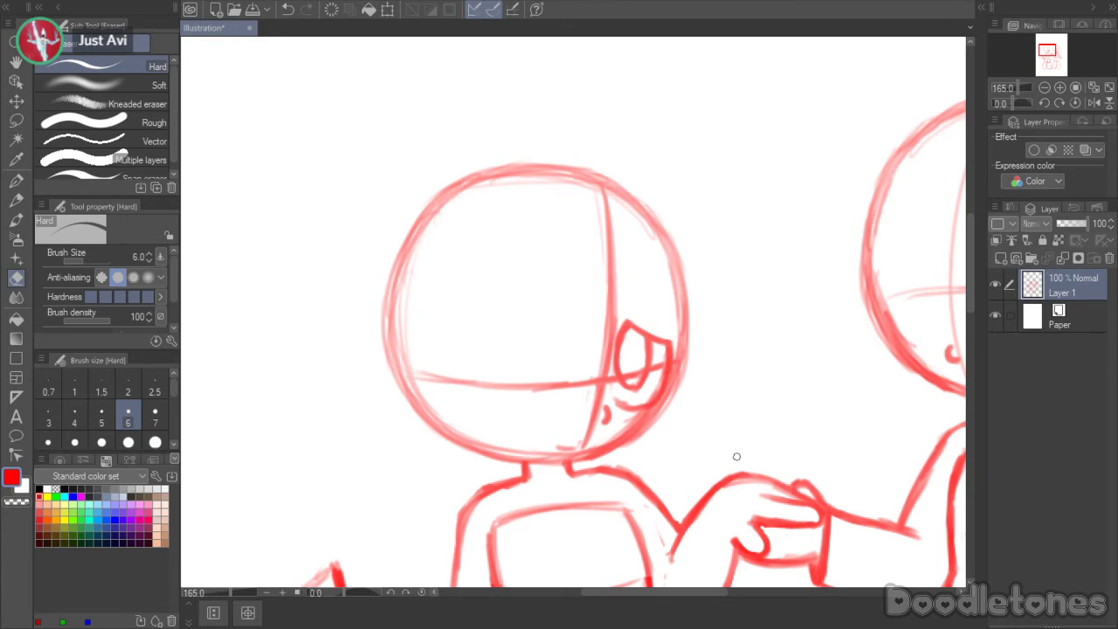
- Try a jagged bangs strand sweeping from beside the companion's eye down past the neck, and undo it
{"action": "scroll", "coordinate": [736, 456], "scroll_direction": "down", "scroll_amount": 4}
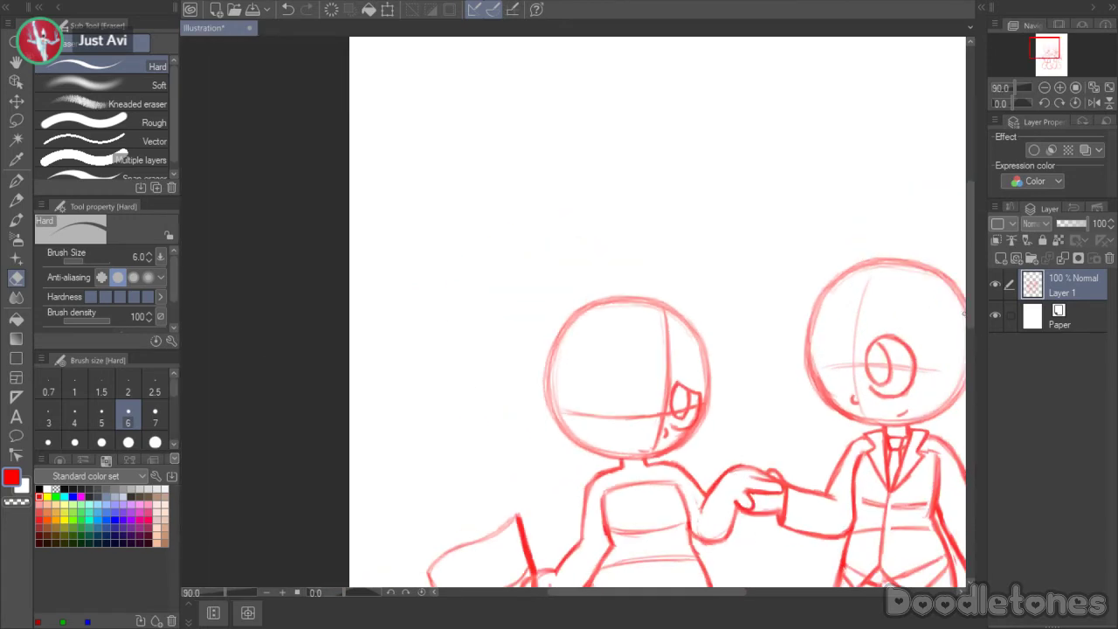
{"action": "left_click_drag", "start_coordinate": [968, 313], "coordinate": [980, 346]}
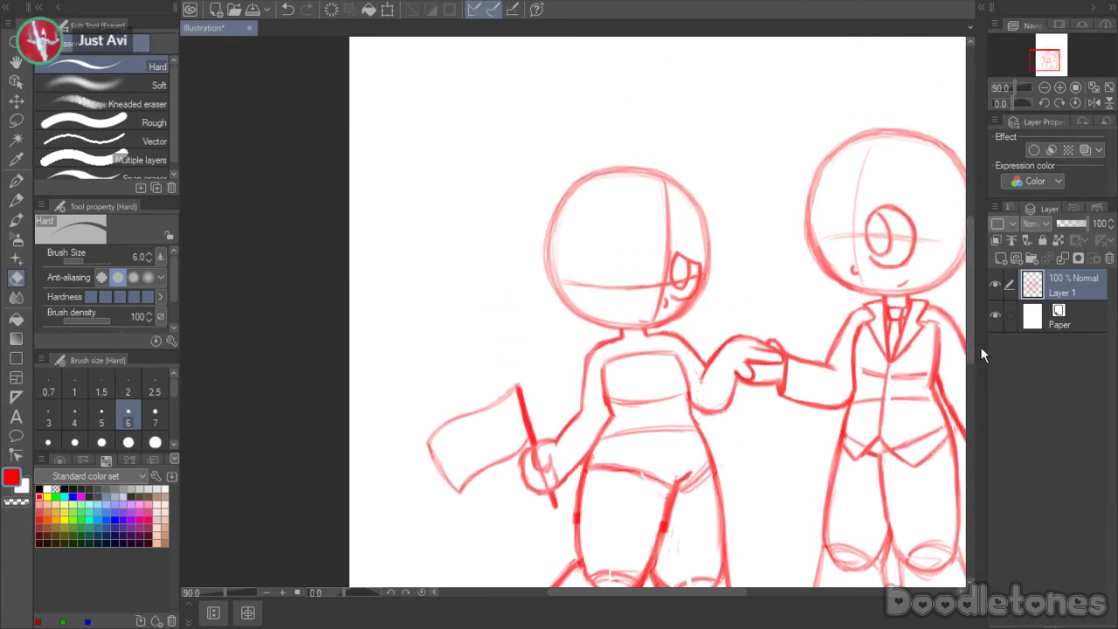
{"action": "scroll", "coordinate": [643, 225], "scroll_direction": "up", "scroll_amount": 4}
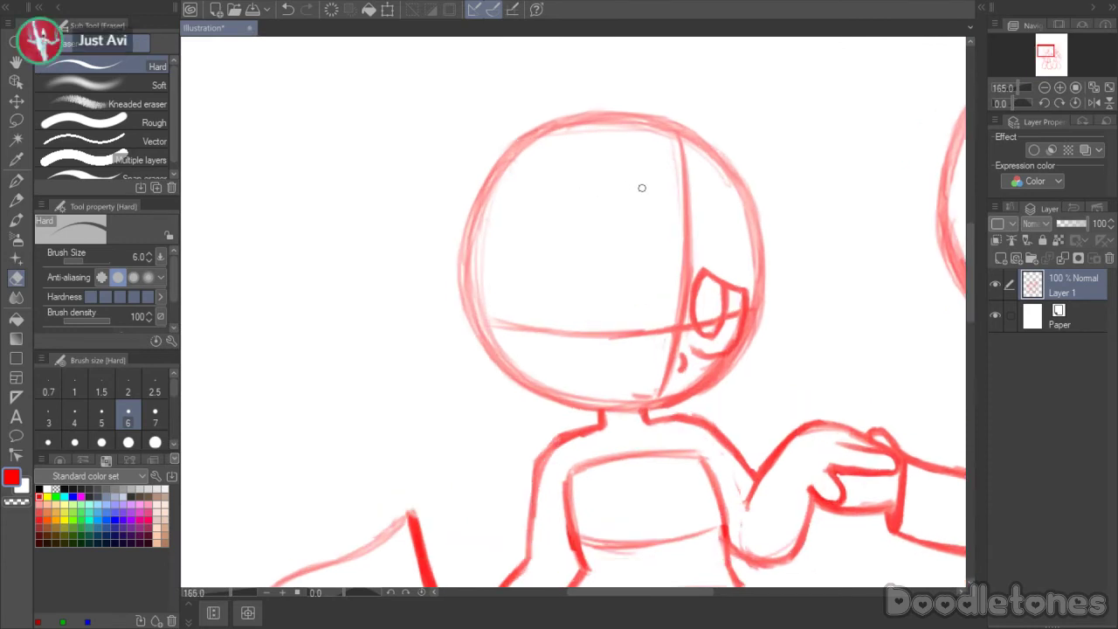
{"action": "key", "text": "b"}
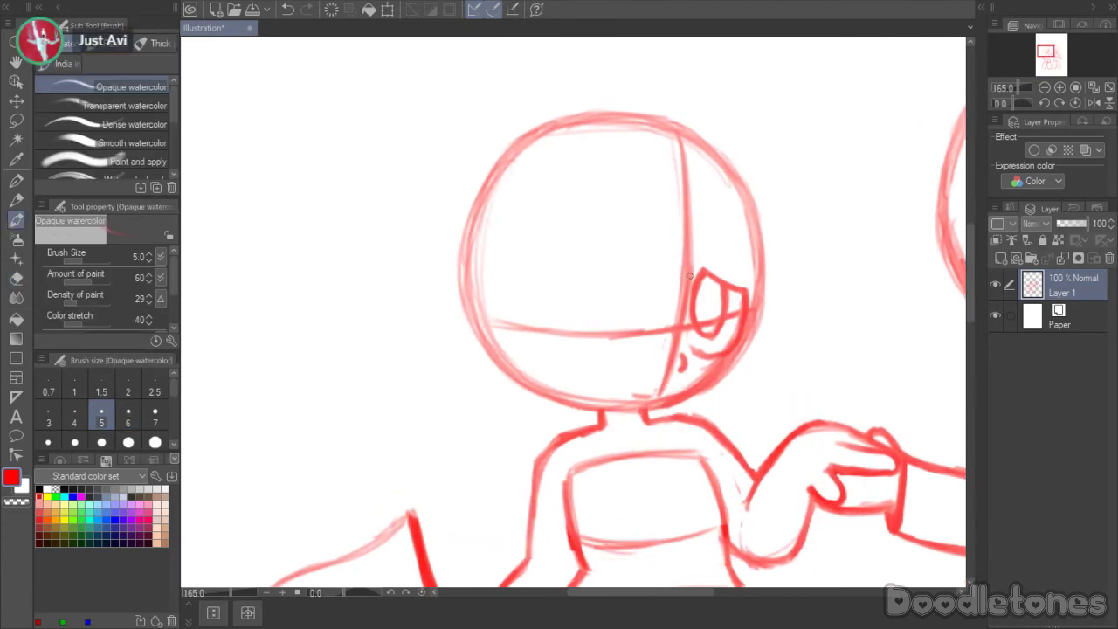
{"action": "left_click_drag", "start_coordinate": [689, 268], "coordinate": [657, 346]}
{"action": "left_click_drag", "start_coordinate": [678, 295], "coordinate": [614, 393]}
{"action": "mouse_move", "coordinate": [642, 337]}
{"action": "left_mouse_down"}
{"action": "mouse_move", "coordinate": [590, 420]}
{"action": "mouse_move", "coordinate": [640, 335]}
{"action": "mouse_move", "coordinate": [609, 376]}
{"action": "mouse_move", "coordinate": [663, 325]}
{"action": "mouse_move", "coordinate": [587, 416]}
{"action": "mouse_move", "coordinate": [587, 391]}
{"action": "mouse_move", "coordinate": [560, 436]}
{"action": "left_mouse_up"}
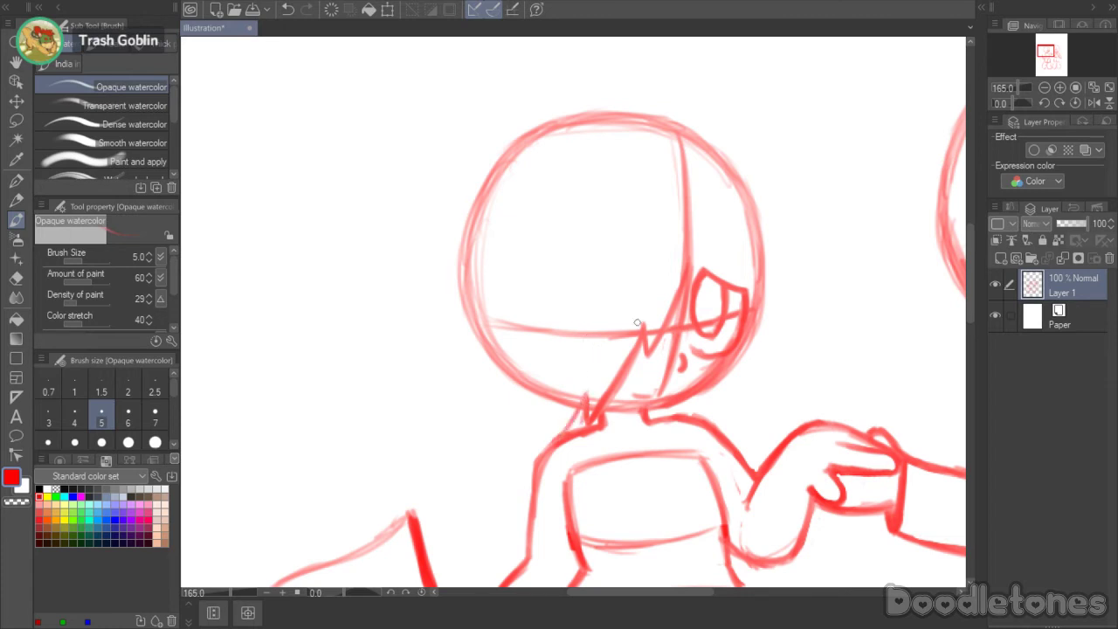
{"action": "key", "text": "ctrl+z"}
{"action": "key", "text": "ctrl+z"}
{"action": "key", "text": "ctrl+z"}
{"action": "key", "text": "ctrl+z"}
{"action": "key", "text": "ctrl+z"}
{"action": "key", "text": "ctrl+z"}
{"action": "key", "text": "ctrl+z"}
{"action": "key", "text": "ctrl+z"}
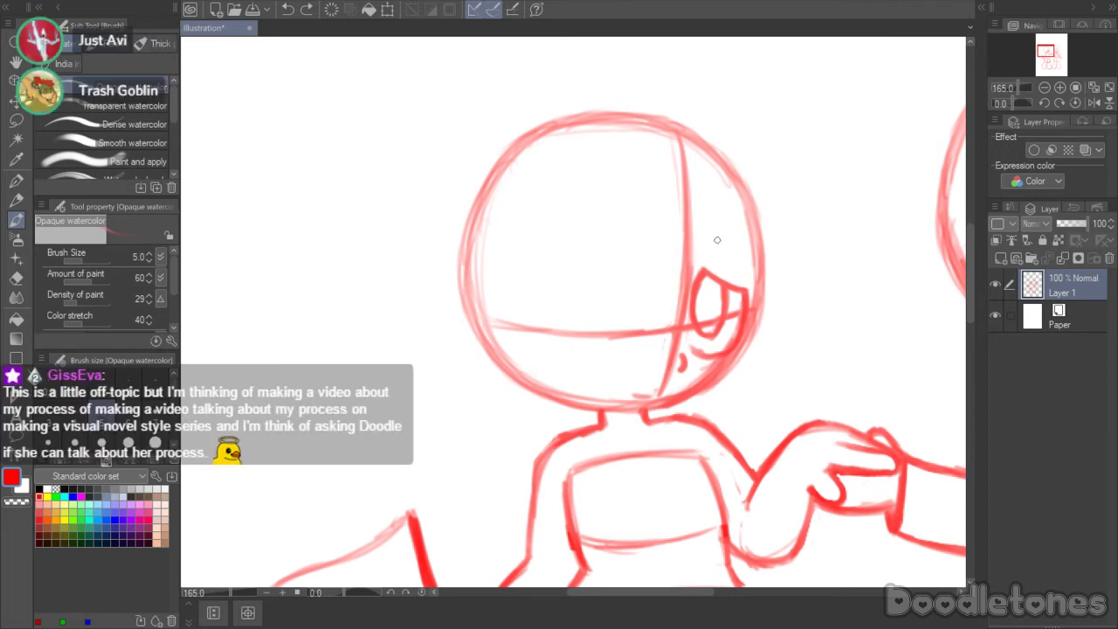
- Sketch the companion's bangs with a peak above the eye, a jagged strand sweeping to the neck and a short strand toward the head edge
{"action": "mouse_move", "coordinate": [717, 241]}
{"action": "left_mouse_down"}
{"action": "mouse_move", "coordinate": [648, 339]}
{"action": "mouse_move", "coordinate": [712, 250]}
{"action": "left_mouse_up"}
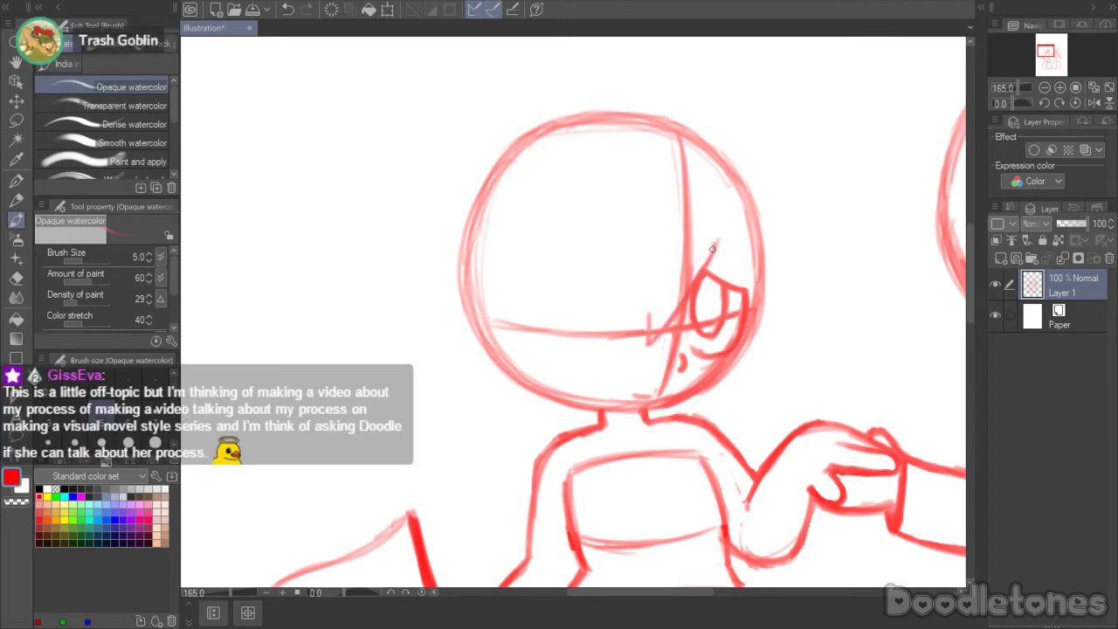
{"action": "left_click_drag", "start_coordinate": [648, 329], "coordinate": [598, 402]}
{"action": "mouse_move", "coordinate": [632, 357]}
{"action": "left_mouse_down"}
{"action": "mouse_move", "coordinate": [601, 403]}
{"action": "mouse_move", "coordinate": [577, 403]}
{"action": "mouse_move", "coordinate": [575, 422]}
{"action": "mouse_move", "coordinate": [597, 407]}
{"action": "left_mouse_up"}
{"action": "left_click_drag", "start_coordinate": [651, 311], "coordinate": [610, 389]}
{"action": "mouse_move", "coordinate": [718, 241]}
{"action": "left_mouse_down"}
{"action": "mouse_move", "coordinate": [752, 297]}
{"action": "mouse_move", "coordinate": [744, 288]}
{"action": "left_mouse_up"}
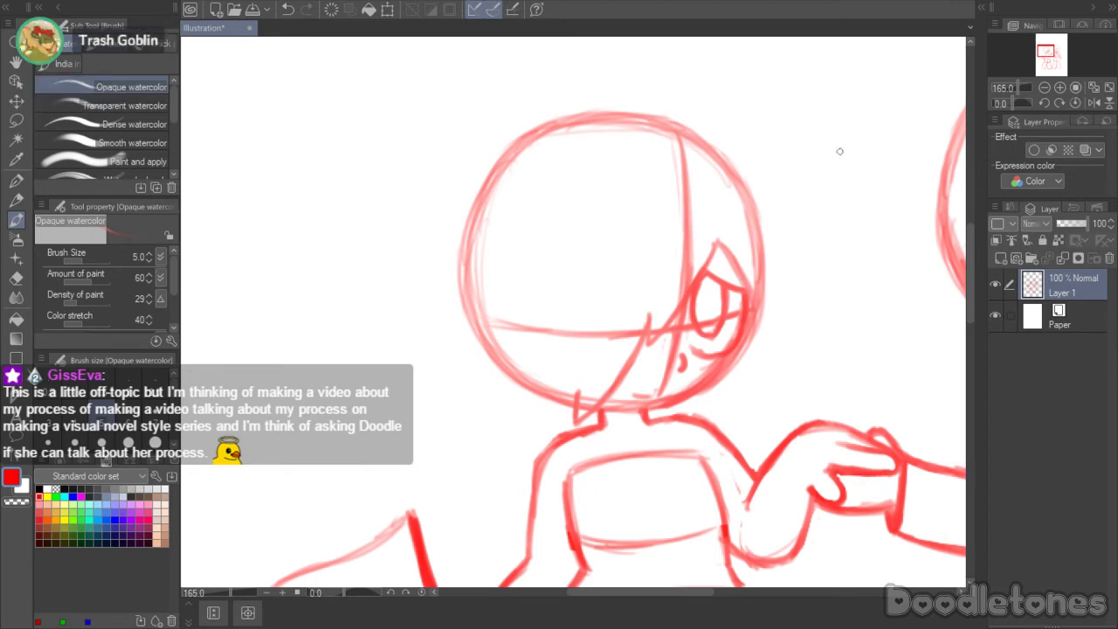
- Sketch long hair locks falling from both sides of the companion's head, each ending in a small pointed notch
{"action": "scroll", "coordinate": [414, 305], "scroll_direction": "down", "scroll_amount": 1}
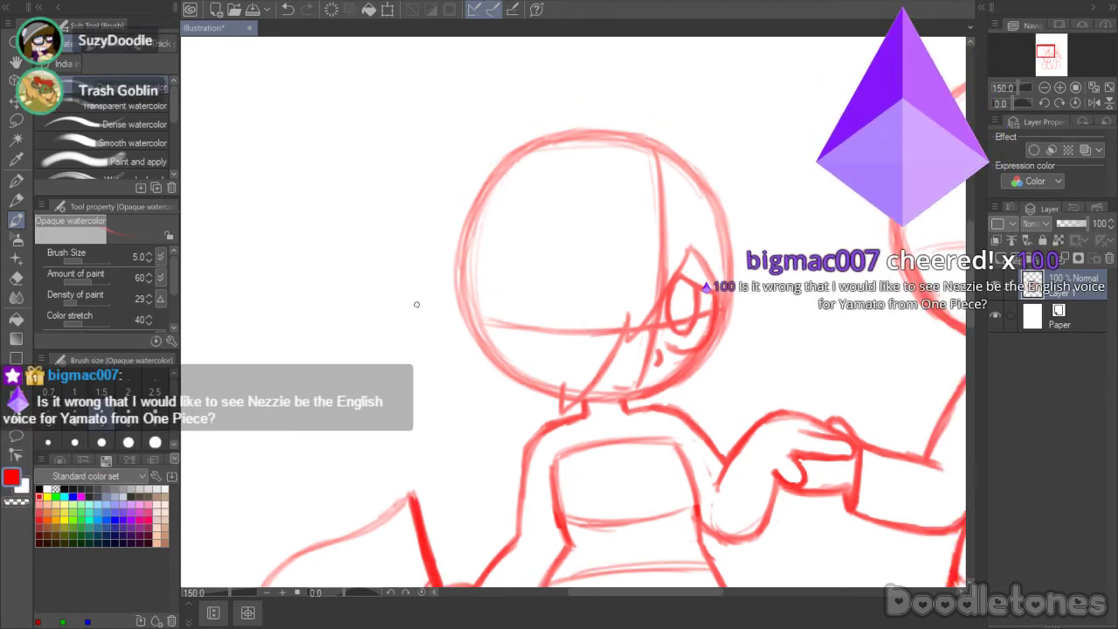
{"action": "key", "text": "p"}
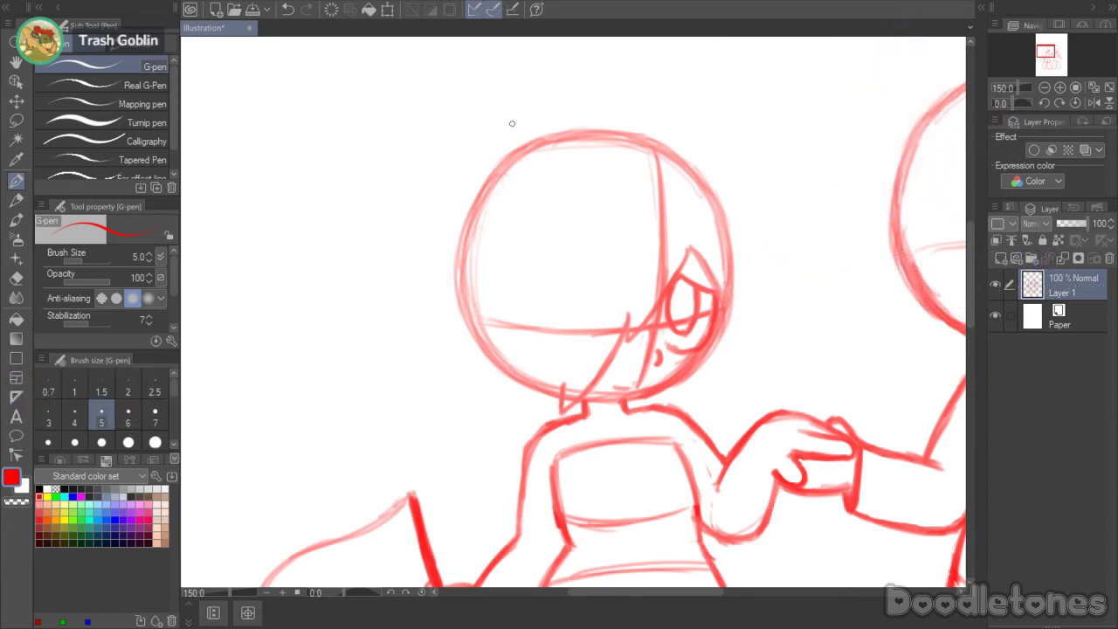
{"action": "left_click", "coordinate": [16, 218]}
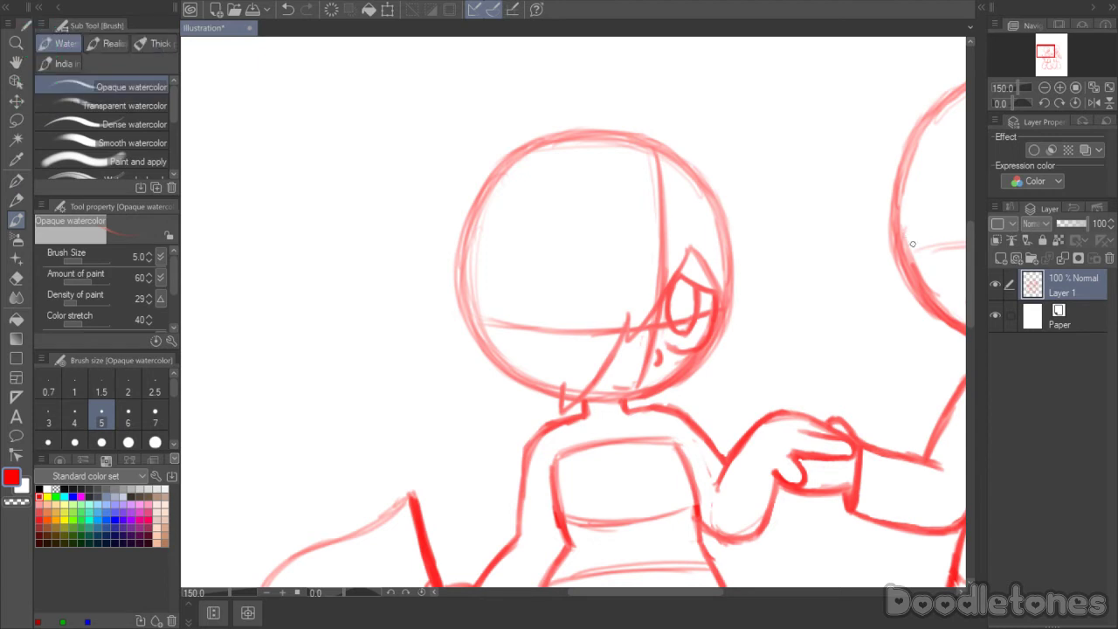
{"action": "left_click_drag", "start_coordinate": [971, 315], "coordinate": [971, 334]}
{"action": "left_click_drag", "start_coordinate": [459, 194], "coordinate": [450, 325]}
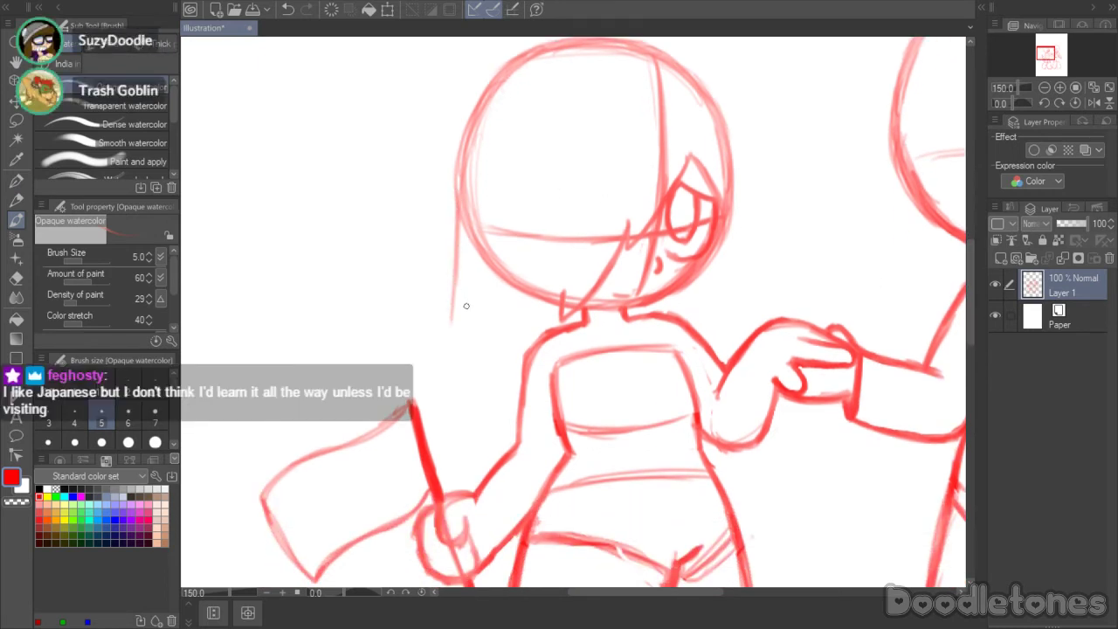
{"action": "mouse_move", "coordinate": [455, 297]}
{"action": "left_mouse_down"}
{"action": "mouse_move", "coordinate": [450, 394]}
{"action": "mouse_move", "coordinate": [462, 365]}
{"action": "mouse_move", "coordinate": [453, 298]}
{"action": "mouse_move", "coordinate": [468, 122]}
{"action": "left_mouse_up"}
{"action": "left_click_drag", "start_coordinate": [459, 185], "coordinate": [502, 86]}
{"action": "scroll", "coordinate": [559, 131], "scroll_direction": "down", "scroll_amount": 2}
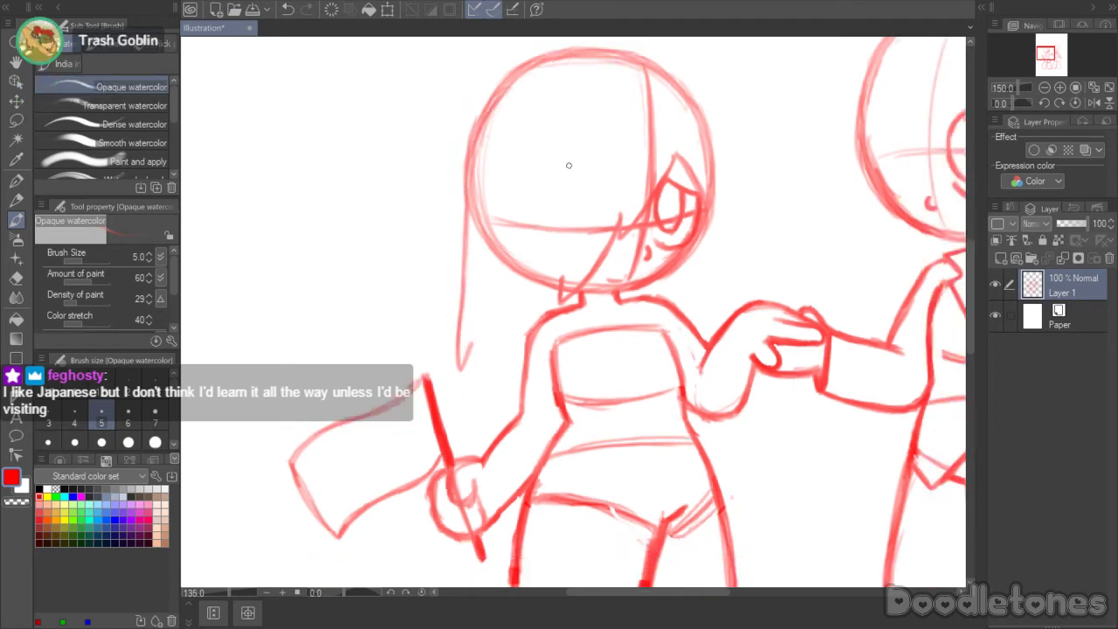
{"action": "scroll", "coordinate": [590, 312], "scroll_direction": "up", "scroll_amount": 2}
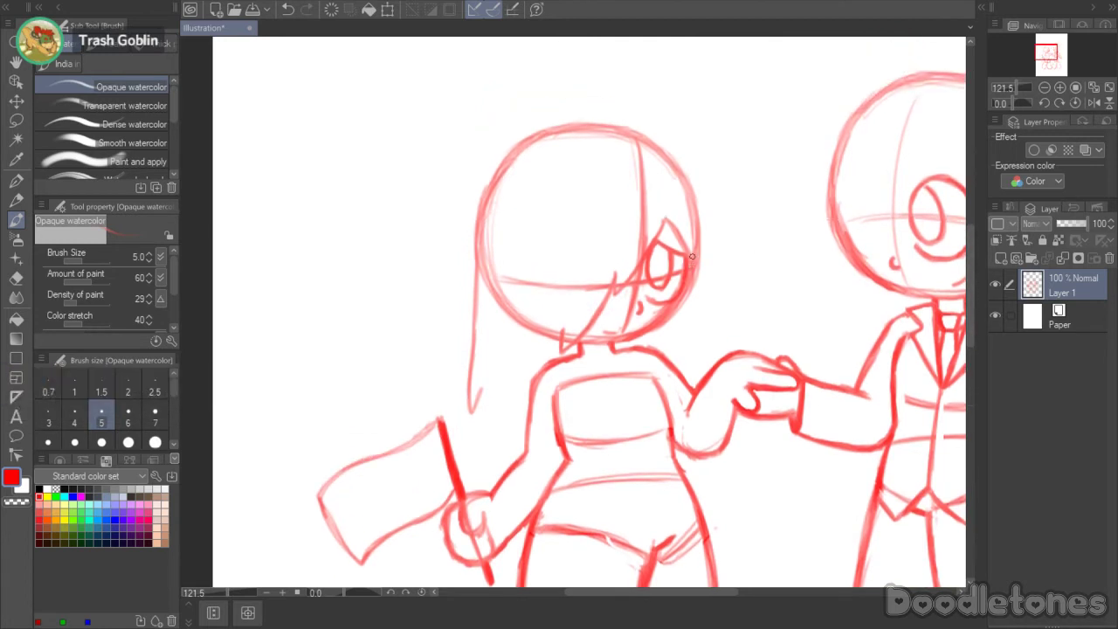
{"action": "left_click_drag", "start_coordinate": [697, 262], "coordinate": [706, 373]}
{"action": "left_click_drag", "start_coordinate": [702, 331], "coordinate": [706, 372]}
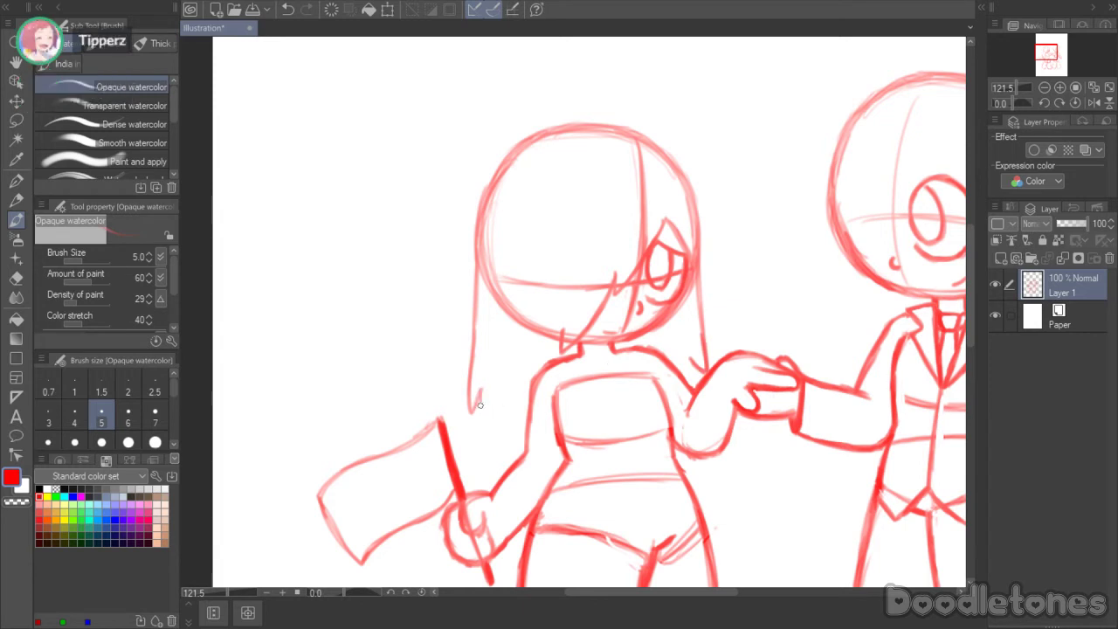
- Extend the companion's hair on both sides with a second tier of strands reaching the forearm and waist
{"action": "left_click_drag", "start_coordinate": [480, 391], "coordinate": [492, 495]}
{"action": "left_click_drag", "start_coordinate": [690, 361], "coordinate": [705, 408]}
{"action": "scroll", "coordinate": [939, 283], "scroll_direction": "down", "scroll_amount": 3}
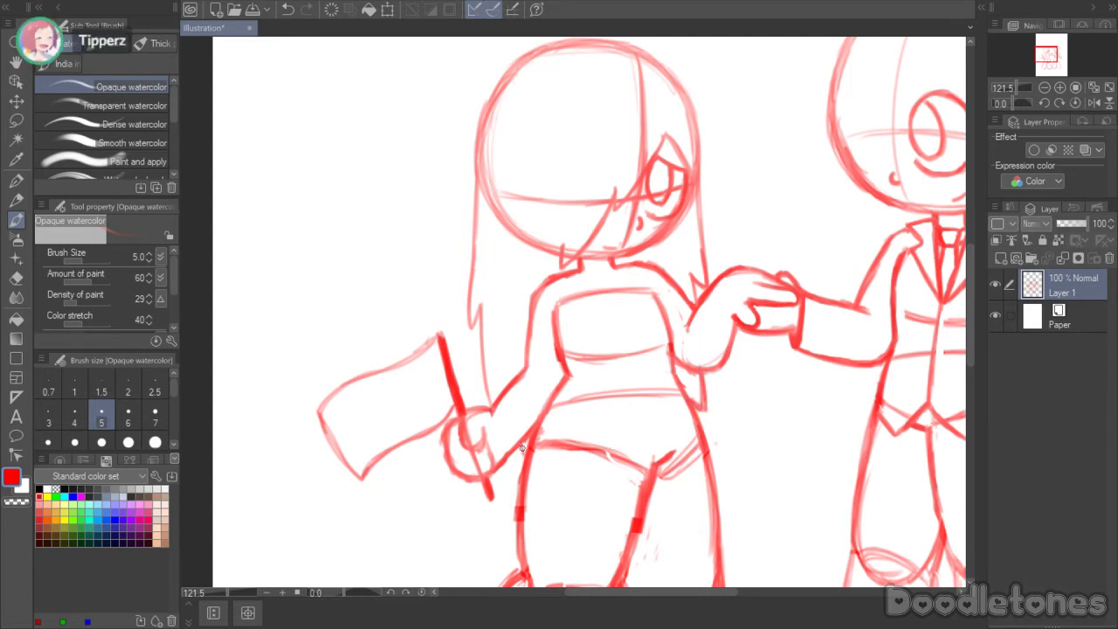
{"action": "mouse_move", "coordinate": [486, 377]}
{"action": "left_mouse_down"}
{"action": "mouse_move", "coordinate": [485, 410]}
{"action": "mouse_move", "coordinate": [484, 345]}
{"action": "left_mouse_up"}
- Sketch parted bangs peaking above the taller figure's eye and sweeping down both sides, and erase the head outline near the strand's lower end
{"action": "left_click_drag", "start_coordinate": [968, 316], "coordinate": [969, 255]}
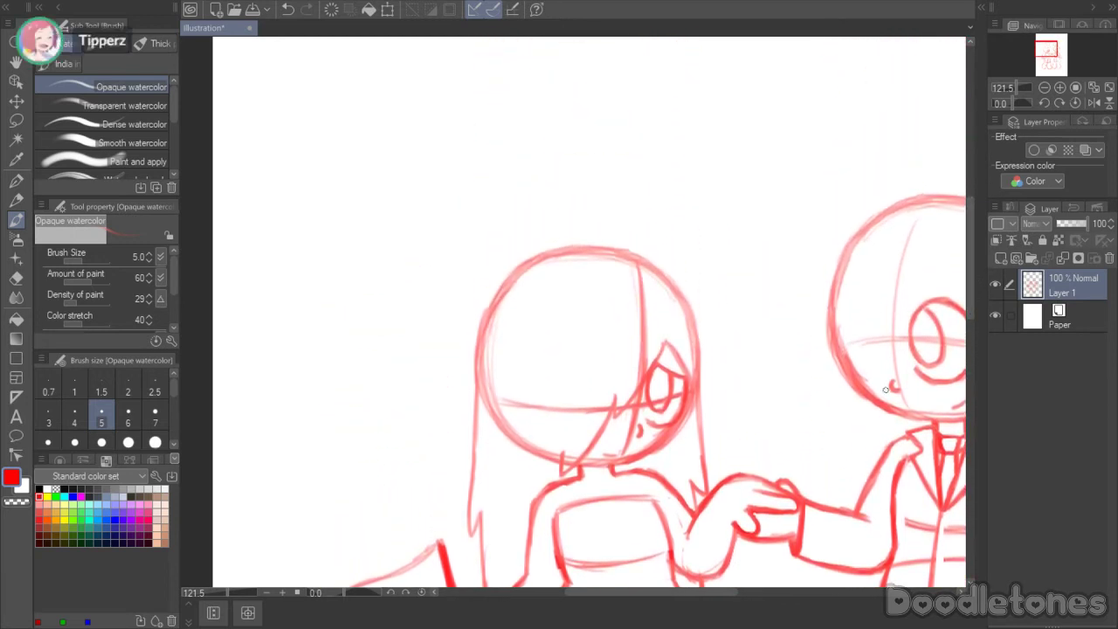
{"action": "left_click_drag", "start_coordinate": [721, 594], "coordinate": [777, 594]}
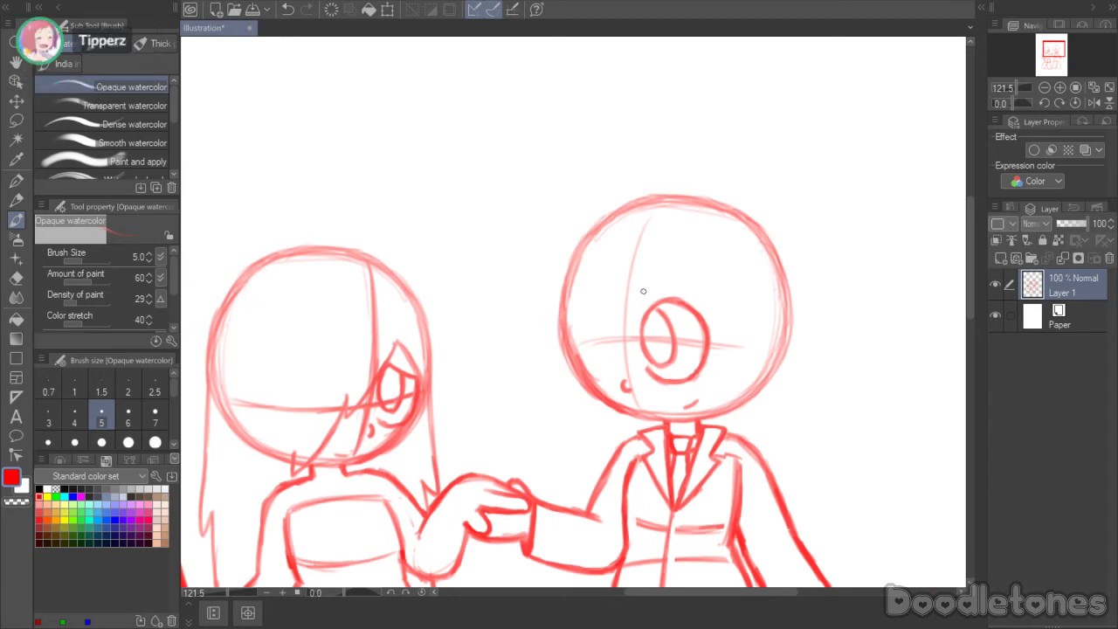
{"action": "left_click_drag", "start_coordinate": [643, 291], "coordinate": [612, 399]}
{"action": "mouse_move", "coordinate": [631, 346]}
{"action": "left_mouse_down"}
{"action": "mouse_move", "coordinate": [614, 422]}
{"action": "mouse_move", "coordinate": [611, 390]}
{"action": "left_mouse_up"}
{"action": "left_click_drag", "start_coordinate": [657, 276], "coordinate": [642, 320]}
{"action": "left_click_drag", "start_coordinate": [667, 264], "coordinate": [629, 345]}
{"action": "left_click_drag", "start_coordinate": [666, 265], "coordinate": [612, 380]}
{"action": "left_click_drag", "start_coordinate": [633, 342], "coordinate": [604, 422]}
{"action": "mouse_move", "coordinate": [668, 265]}
{"action": "left_mouse_down"}
{"action": "mouse_move", "coordinate": [718, 339]}
{"action": "mouse_move", "coordinate": [726, 393]}
{"action": "left_mouse_up"}
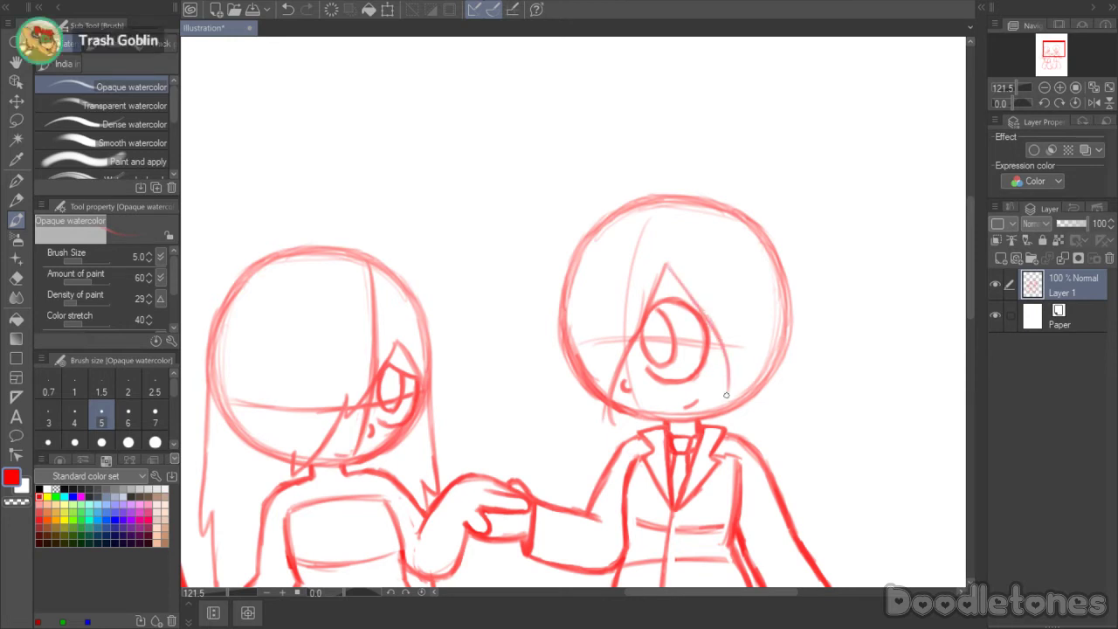
{"action": "key", "text": "e"}
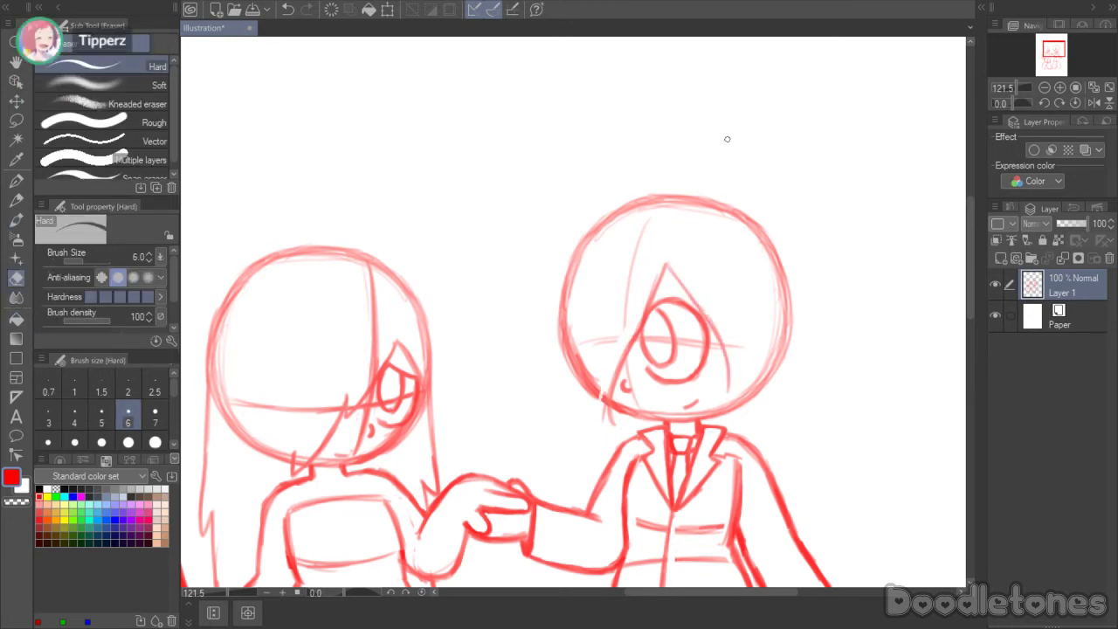
- Sketch long hair strands falling from both sides of the taller figure's head, past the shoulders toward the arms
{"action": "key", "text": "b"}
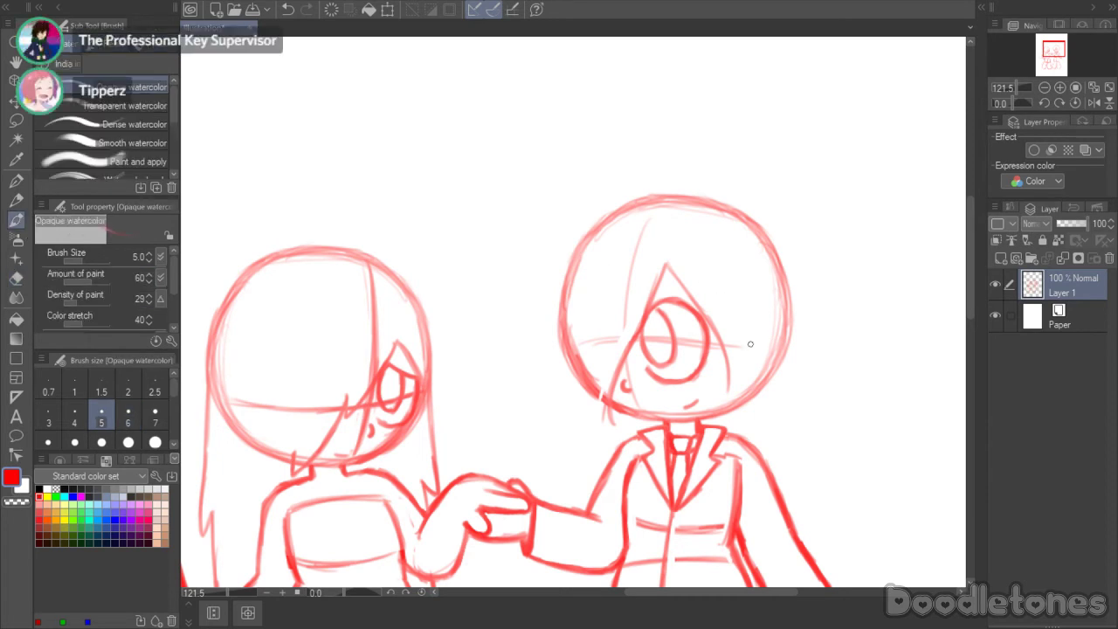
{"action": "scroll", "coordinate": [968, 279], "scroll_direction": "down", "scroll_amount": 1}
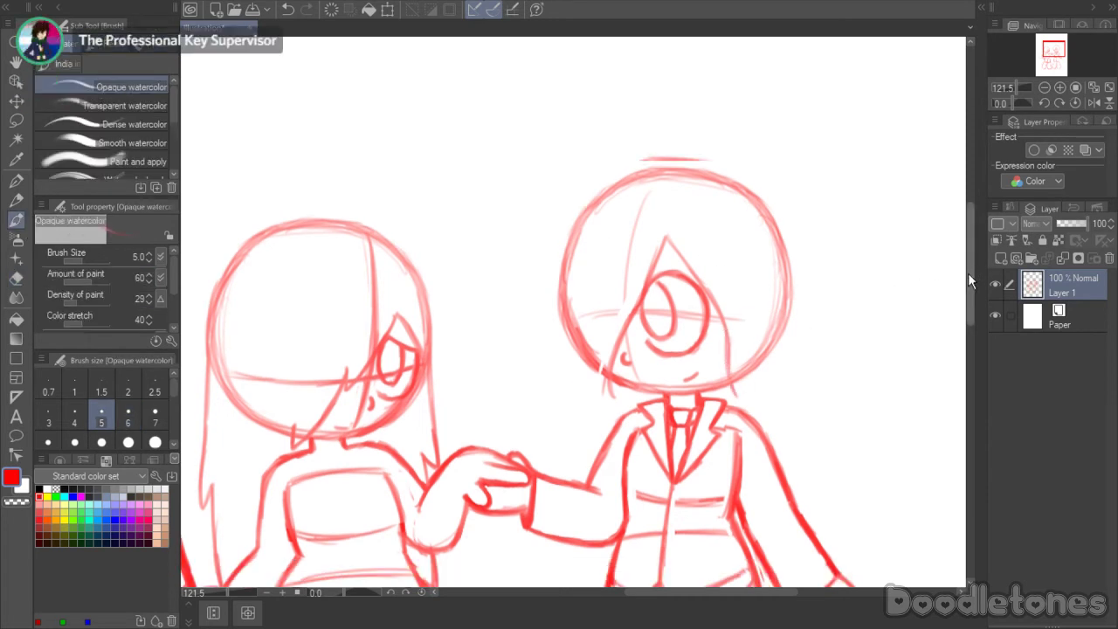
{"action": "scroll", "coordinate": [968, 280], "scroll_direction": "down", "scroll_amount": 3}
{"action": "mouse_move", "coordinate": [560, 234]}
{"action": "left_mouse_down"}
{"action": "mouse_move", "coordinate": [552, 406]}
{"action": "mouse_move", "coordinate": [563, 243]}
{"action": "left_mouse_up"}
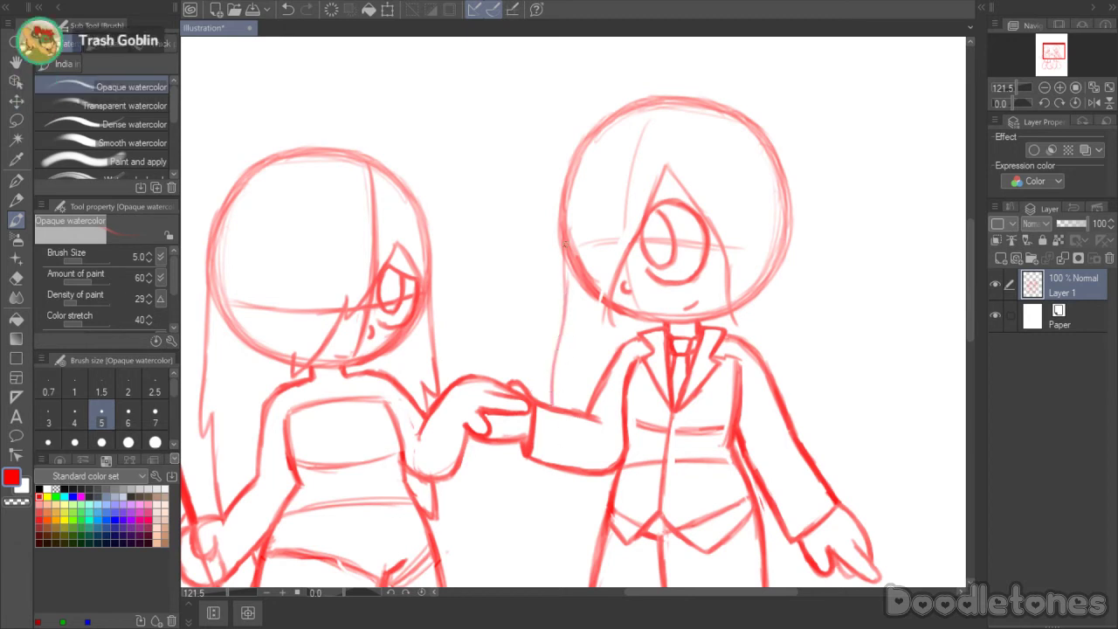
{"action": "left_click_drag", "start_coordinate": [785, 256], "coordinate": [820, 437]}
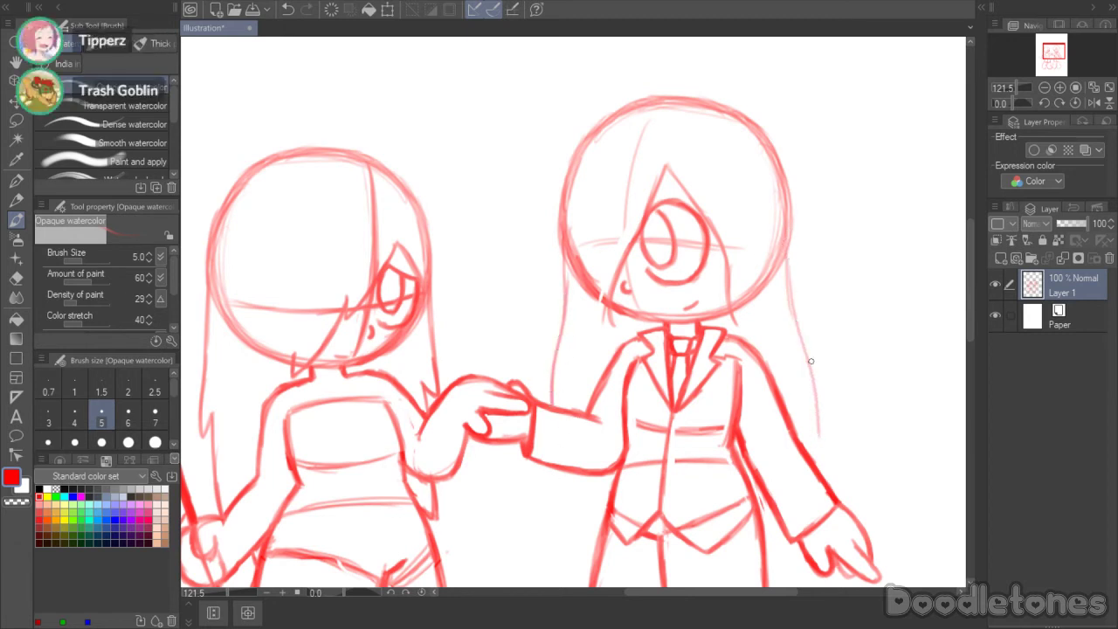
- Redraw the taller figure's hair strand on the free-arm side closer to the arm, ending in a small pointed notch
{"action": "left_click_drag", "start_coordinate": [704, 592], "coordinate": [723, 592]}
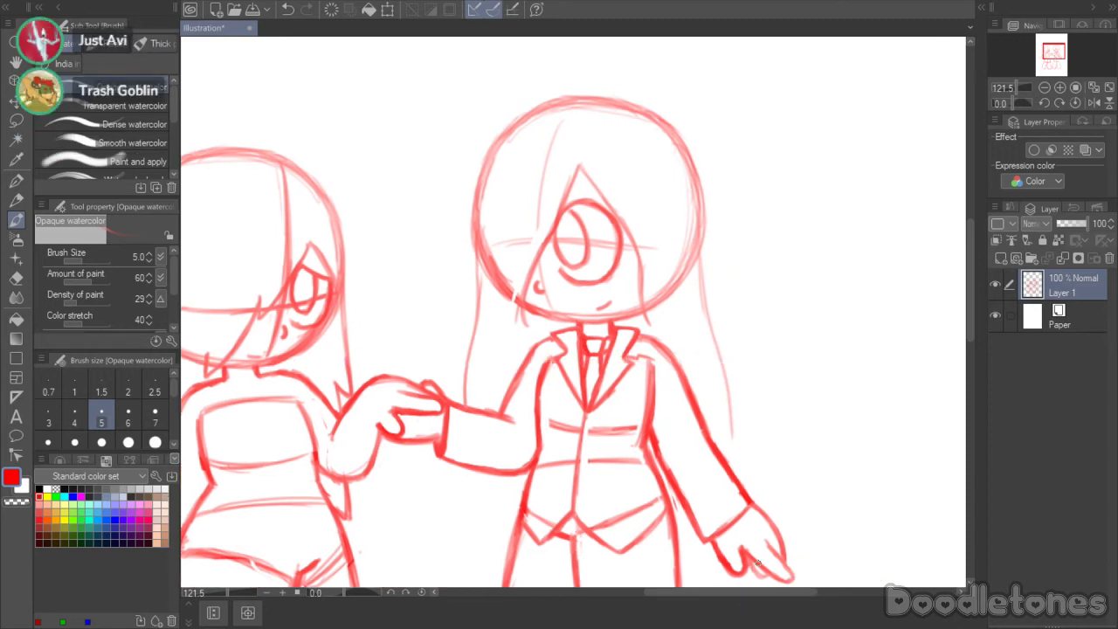
{"action": "left_click", "coordinate": [971, 581]}
{"action": "key", "text": "ctrl+z"}
{"action": "left_click_drag", "start_coordinate": [701, 209], "coordinate": [718, 377]}
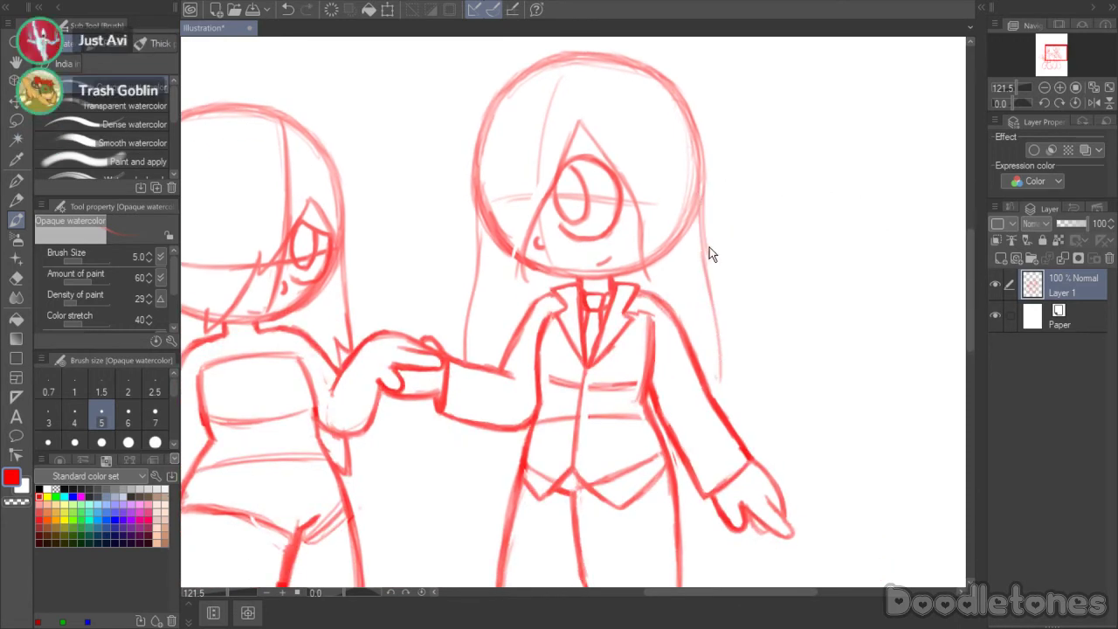
{"action": "key", "text": "ctrl+z"}
{"action": "left_click_drag", "start_coordinate": [705, 251], "coordinate": [725, 389]}
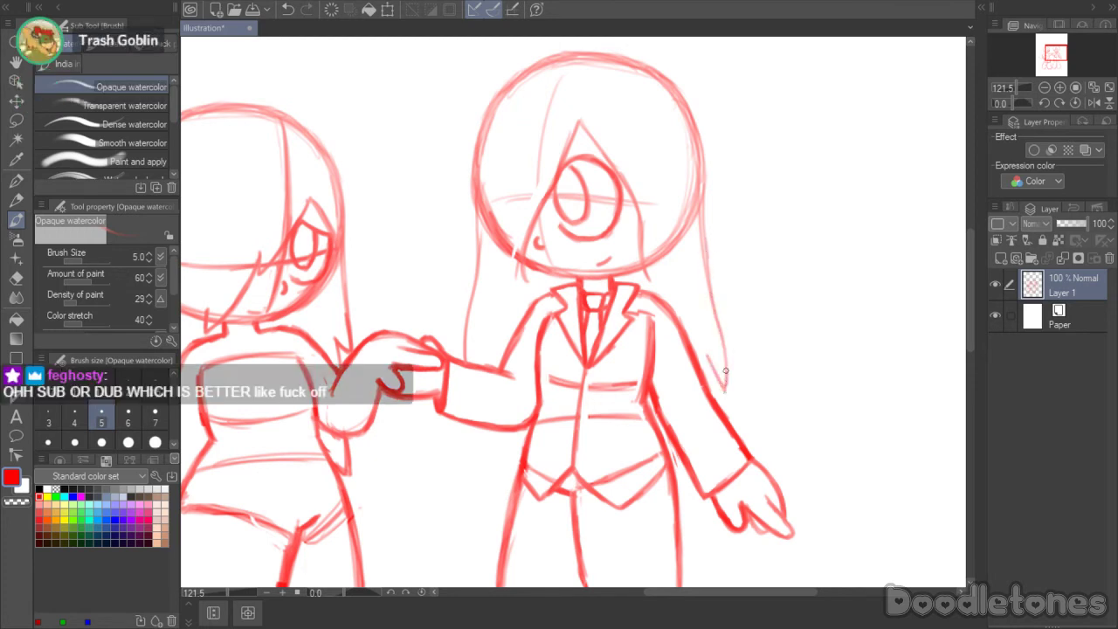
{"action": "mouse_move", "coordinate": [717, 311]}
{"action": "left_mouse_down"}
{"action": "mouse_move", "coordinate": [727, 371]}
{"action": "mouse_move", "coordinate": [711, 385]}
{"action": "left_mouse_up"}
- Sketch the pointed tip of the taller figure's hair below the forearm of the hand-holding arm
{"action": "left_click_drag", "start_coordinate": [494, 429], "coordinate": [509, 470]}
{"action": "mouse_move", "coordinate": [510, 470]}
{"action": "left_mouse_down"}
{"action": "mouse_move", "coordinate": [524, 450]}
{"action": "mouse_move", "coordinate": [509, 469]}
{"action": "left_mouse_up"}
{"action": "left_click_drag", "start_coordinate": [509, 470], "coordinate": [493, 430]}
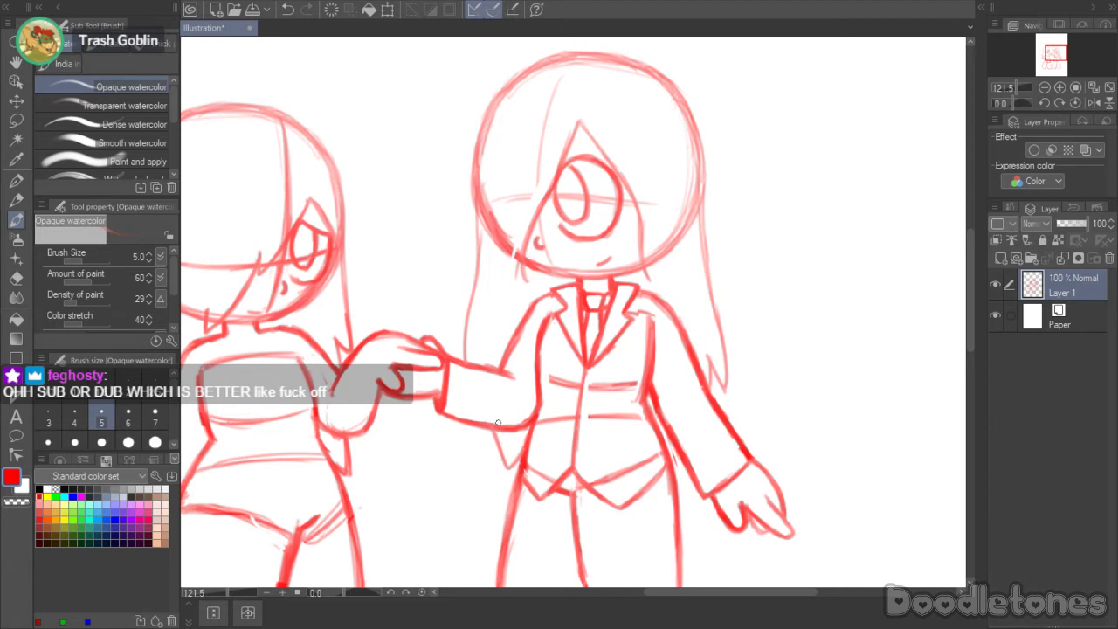
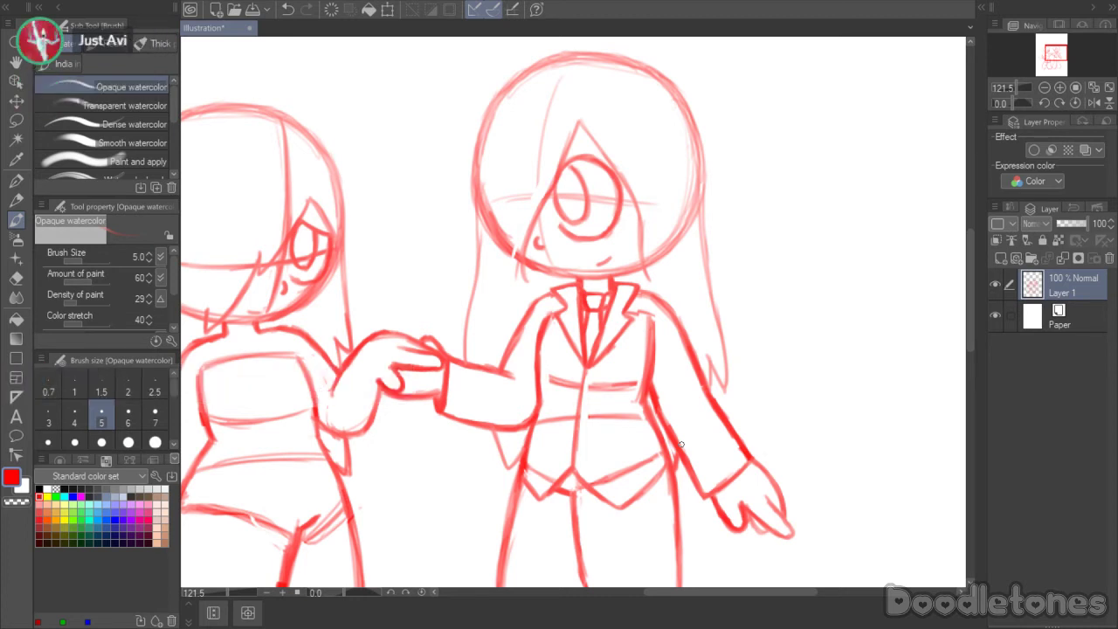
- Try a heart-shaped neckline on the companion's top, erasing the old straight edge
{"action": "left_click_drag", "start_coordinate": [972, 278], "coordinate": [970, 260]}
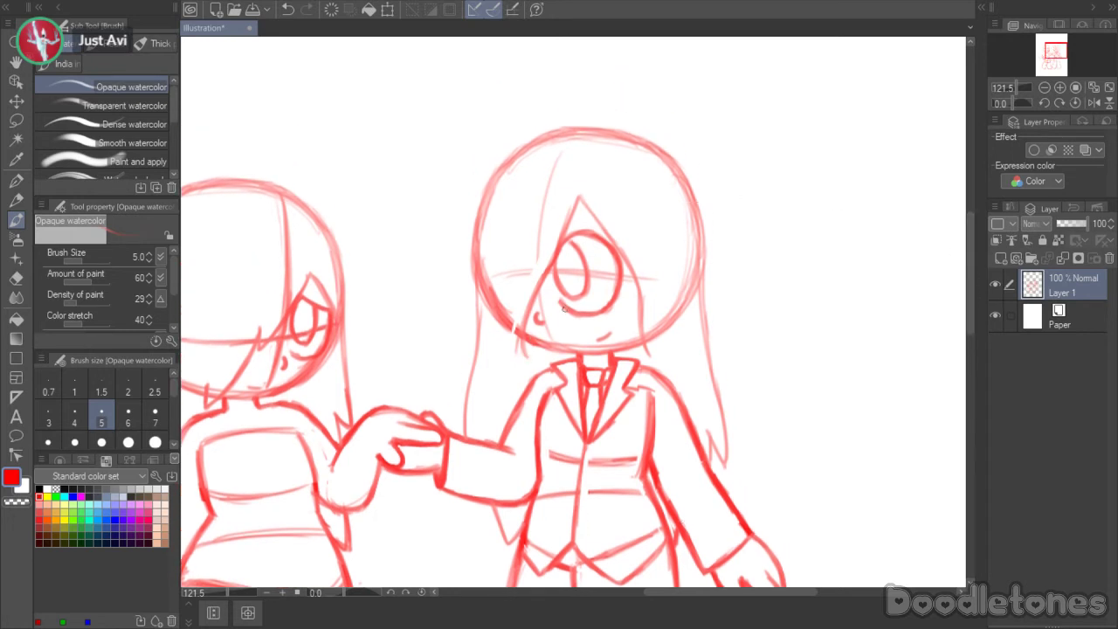
{"action": "left_click_drag", "start_coordinate": [970, 291], "coordinate": [968, 313]}
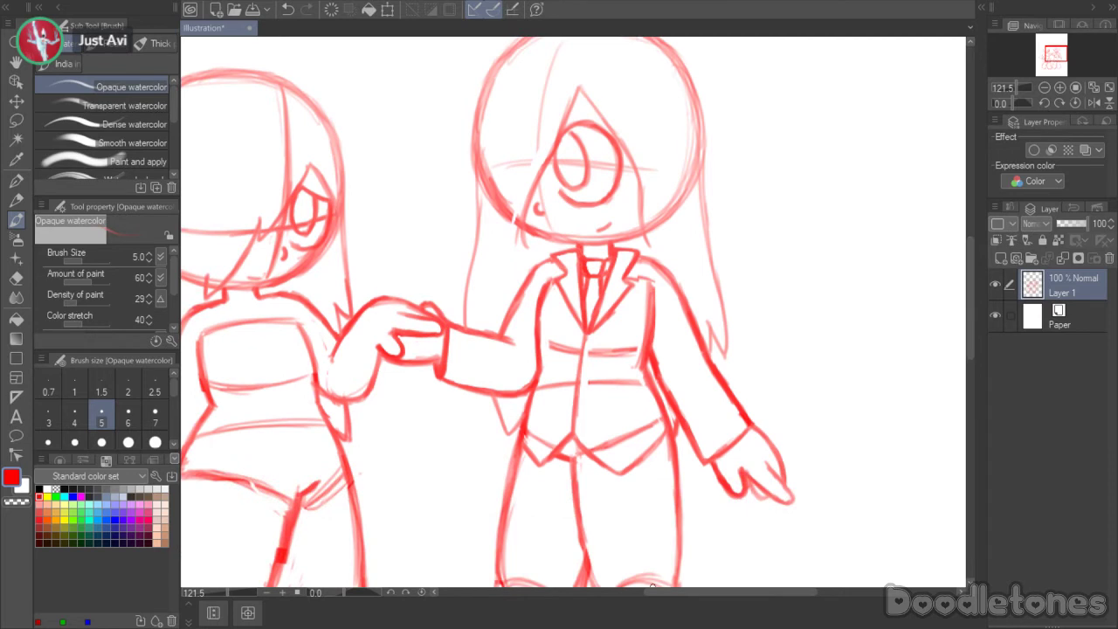
{"action": "left_click_drag", "start_coordinate": [675, 593], "coordinate": [609, 594]}
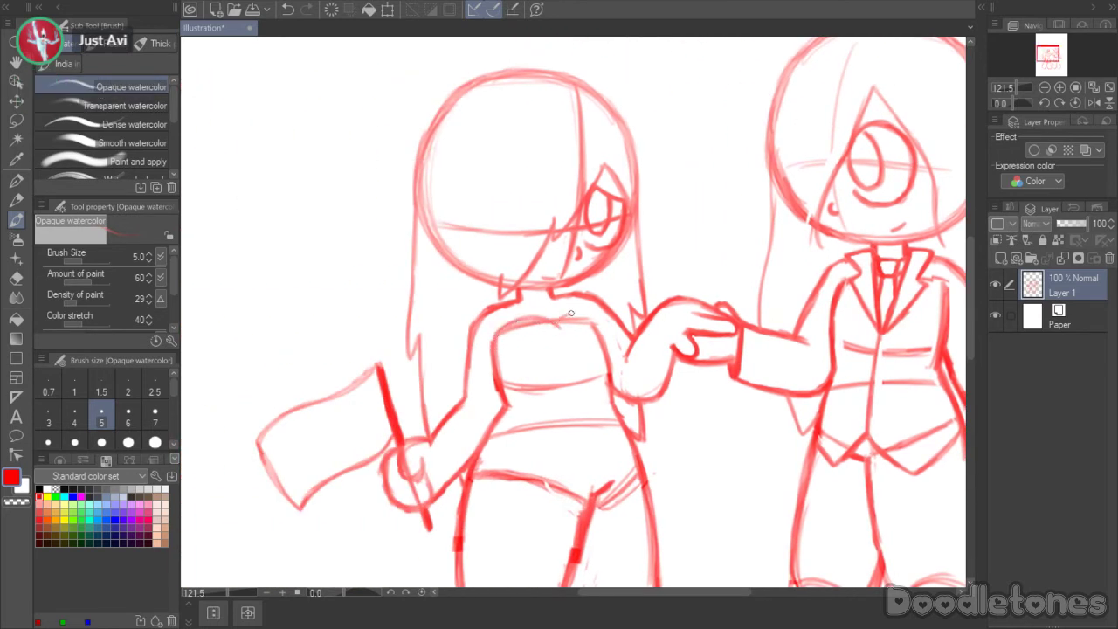
{"action": "mouse_move", "coordinate": [564, 322]}
{"action": "left_mouse_down"}
{"action": "mouse_move", "coordinate": [594, 320]}
{"action": "mouse_move", "coordinate": [545, 320]}
{"action": "mouse_move", "coordinate": [497, 347]}
{"action": "mouse_move", "coordinate": [531, 323]}
{"action": "mouse_move", "coordinate": [498, 346]}
{"action": "mouse_move", "coordinate": [504, 331]}
{"action": "mouse_move", "coordinate": [503, 344]}
{"action": "mouse_move", "coordinate": [568, 317]}
{"action": "mouse_move", "coordinate": [556, 327]}
{"action": "mouse_move", "coordinate": [582, 317]}
{"action": "mouse_move", "coordinate": [605, 359]}
{"action": "left_mouse_up"}
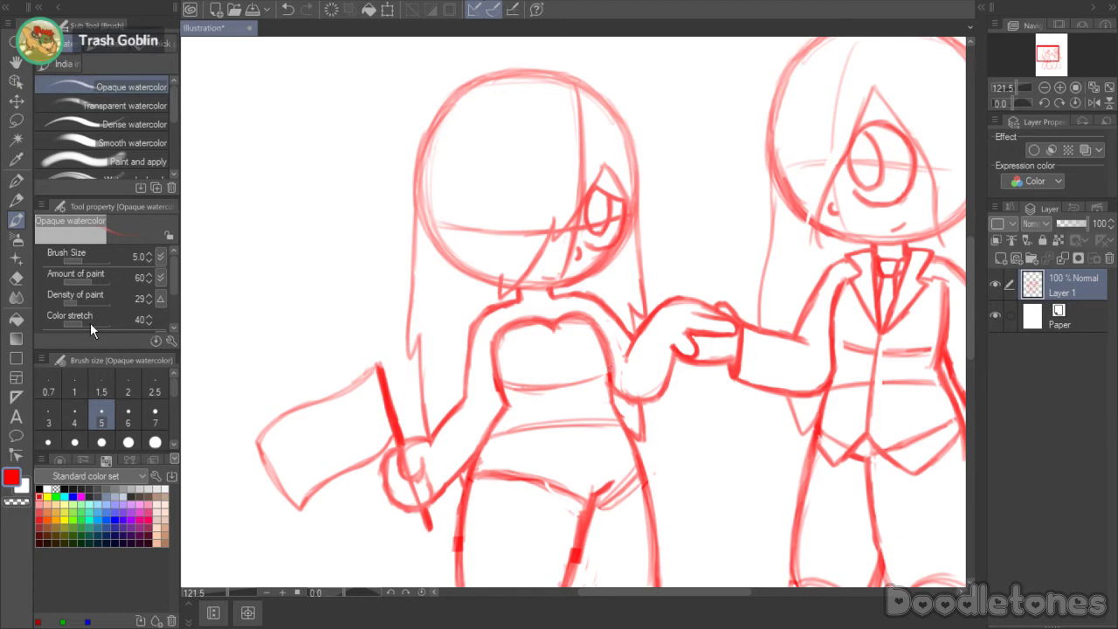
{"action": "left_click", "coordinate": [17, 277]}
{"action": "mouse_move", "coordinate": [512, 348]}
{"action": "left_mouse_down"}
{"action": "mouse_move", "coordinate": [536, 326]}
{"action": "mouse_move", "coordinate": [499, 345]}
{"action": "mouse_move", "coordinate": [578, 321]}
{"action": "left_mouse_up"}
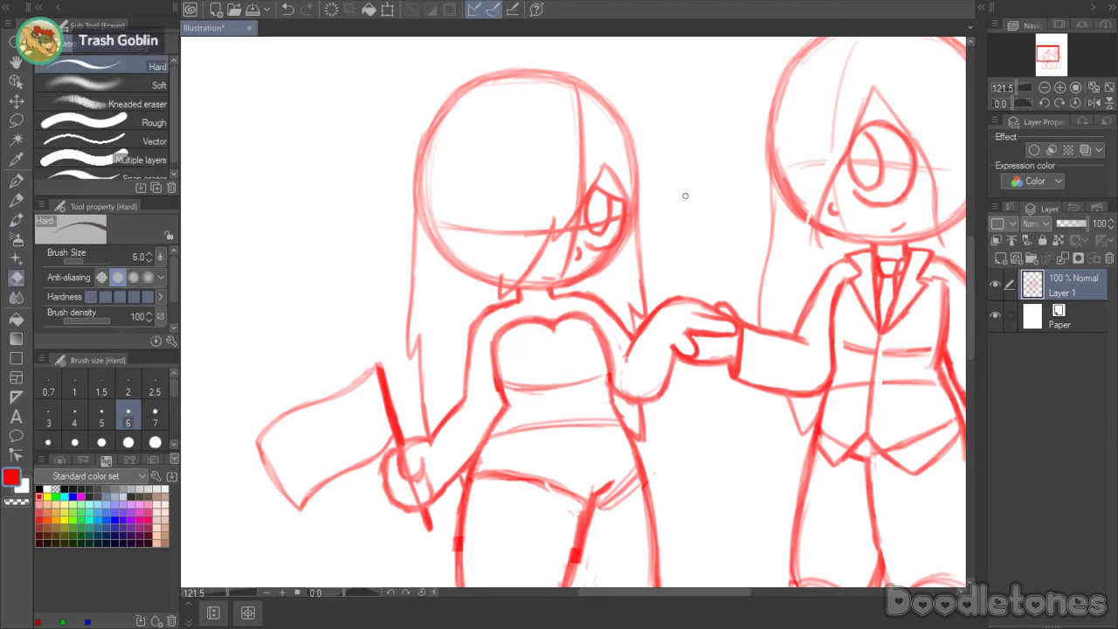
{"action": "left_click", "coordinate": [15, 219]}
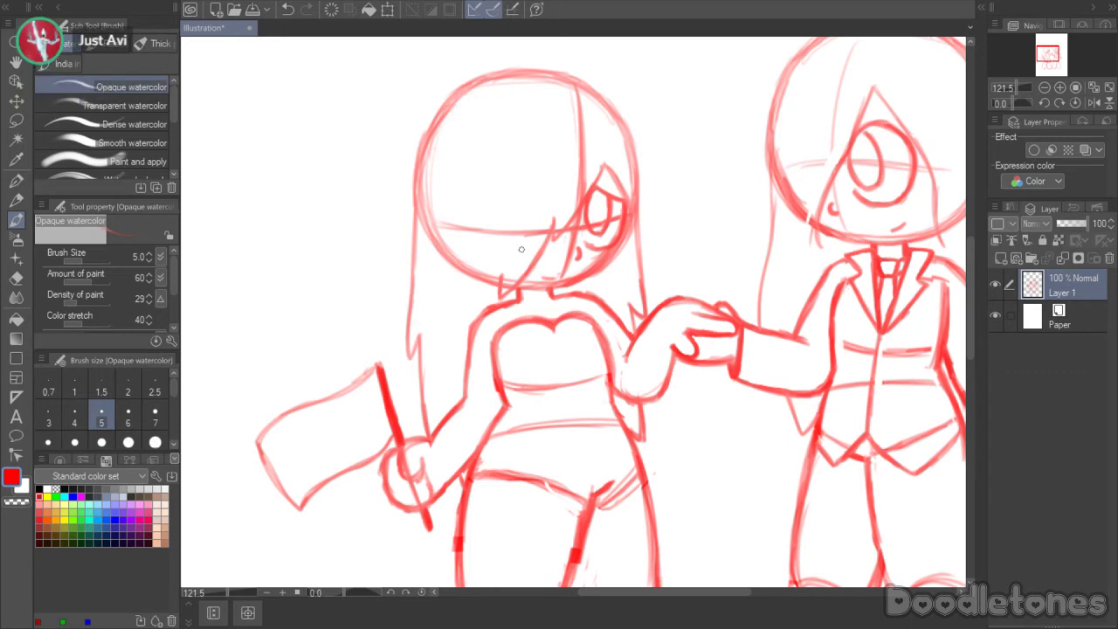
- Lasso the heart-shaped neckline on the companion's chest and delete it
{"action": "left_click", "coordinate": [15, 119]}
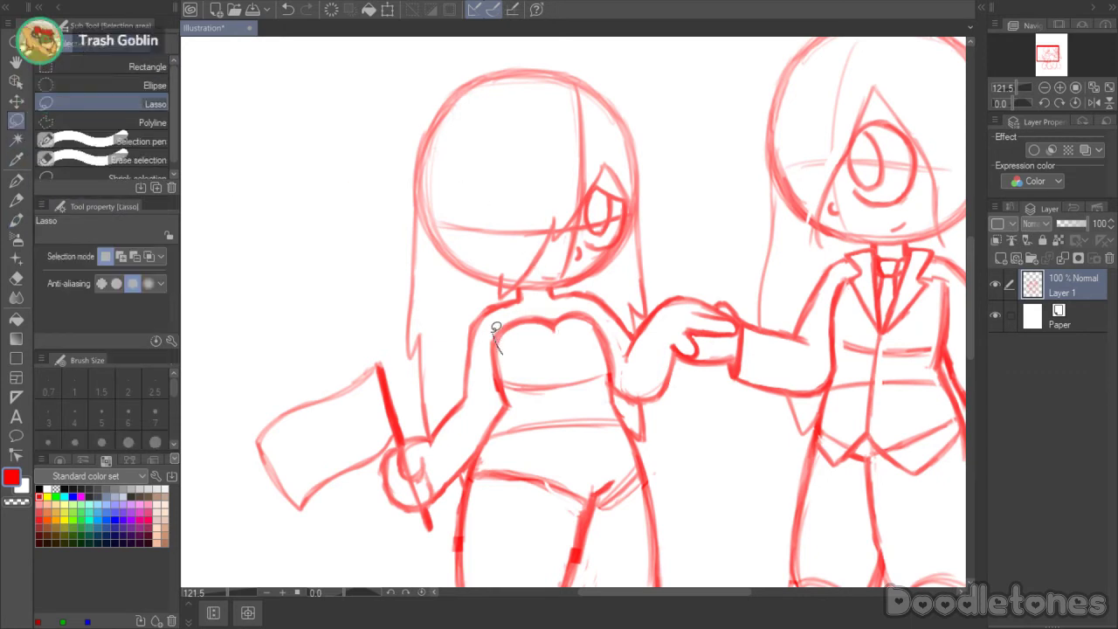
{"action": "mouse_move", "coordinate": [500, 352]}
{"action": "left_mouse_down"}
{"action": "mouse_move", "coordinate": [554, 300]}
{"action": "mouse_move", "coordinate": [593, 304]}
{"action": "mouse_move", "coordinate": [591, 348]}
{"action": "left_mouse_up"}
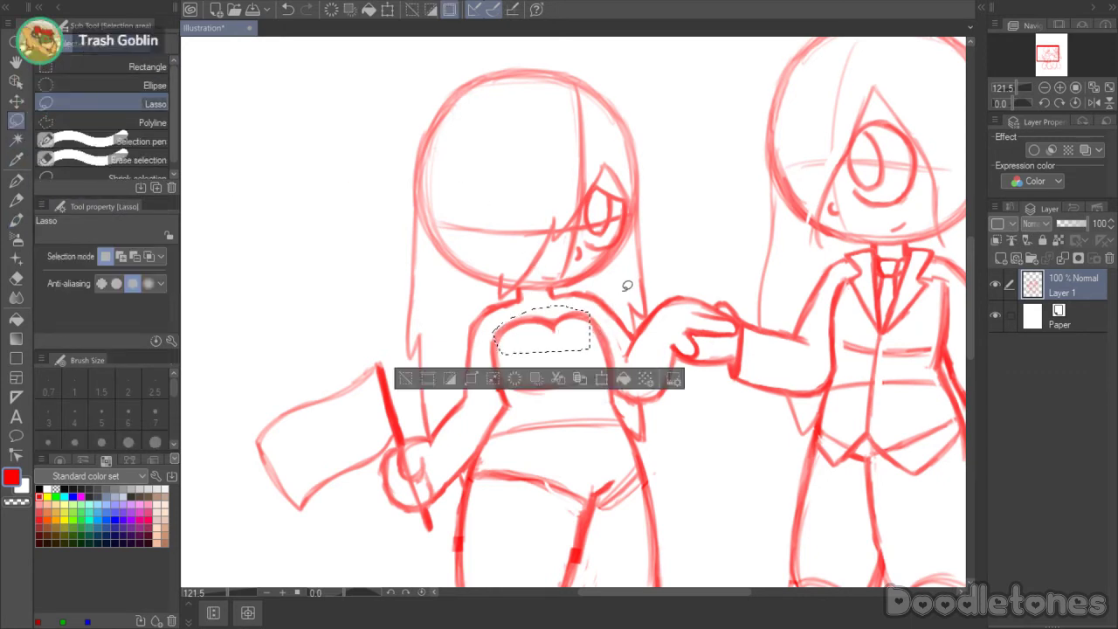
{"action": "key", "text": "ctrl+d"}
- Sketch a V-shaped collar at the companion's neck with a curved centre seam running down to the waist
{"action": "left_click", "coordinate": [15, 219]}
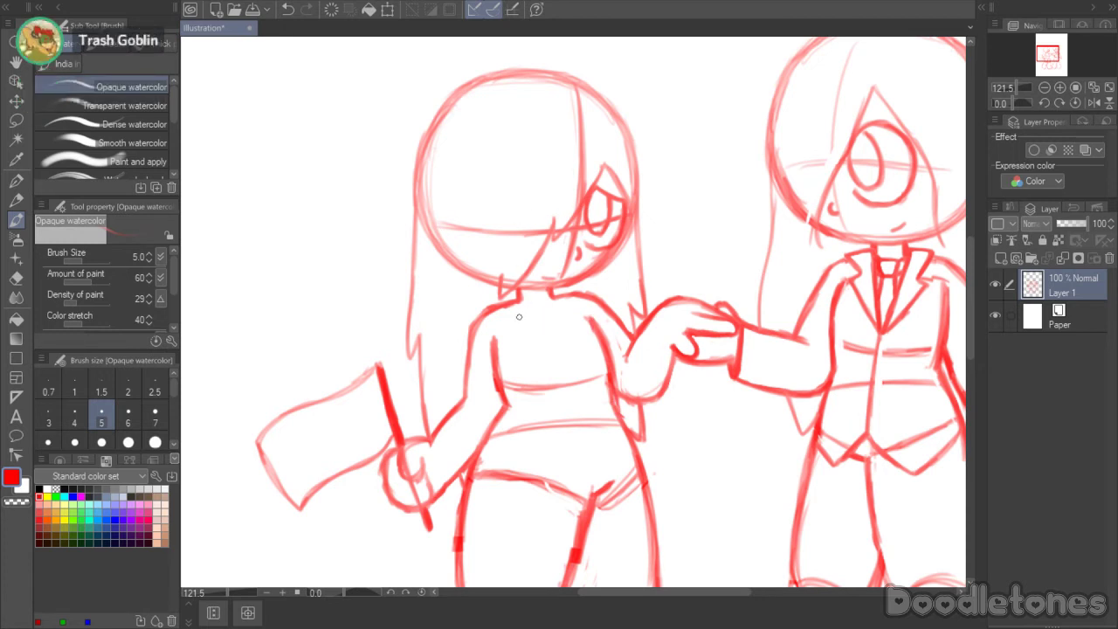
{"action": "left_click_drag", "start_coordinate": [510, 308], "coordinate": [553, 332]}
{"action": "mouse_move", "coordinate": [560, 300]}
{"action": "left_mouse_down"}
{"action": "mouse_move", "coordinate": [556, 331]}
{"action": "mouse_move", "coordinate": [576, 406]}
{"action": "left_mouse_up"}
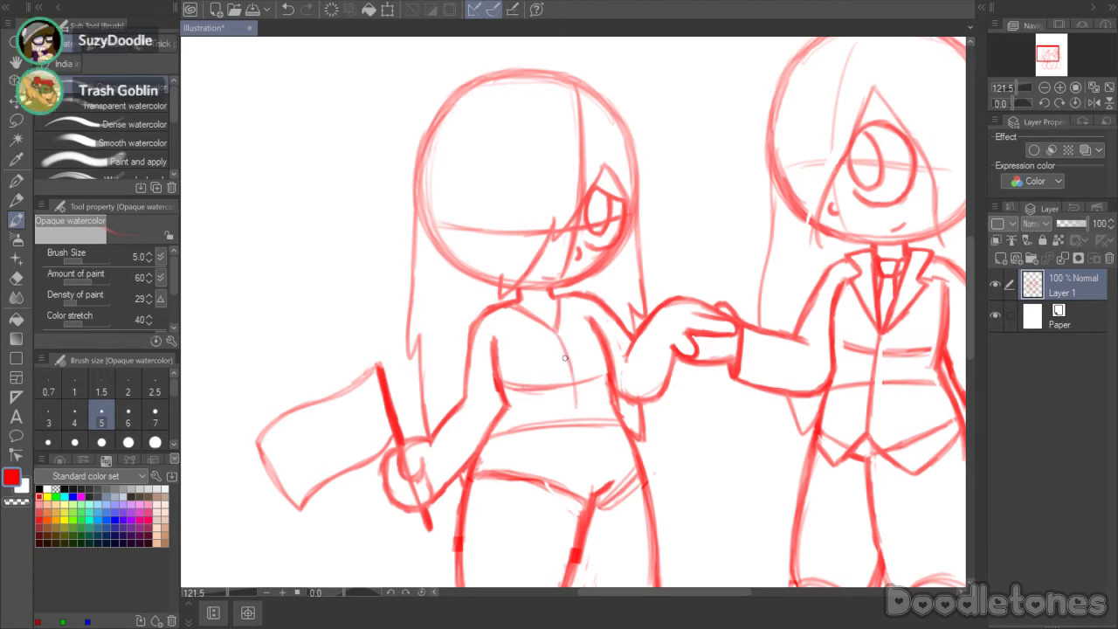
{"action": "left_click_drag", "start_coordinate": [565, 358], "coordinate": [580, 419]}
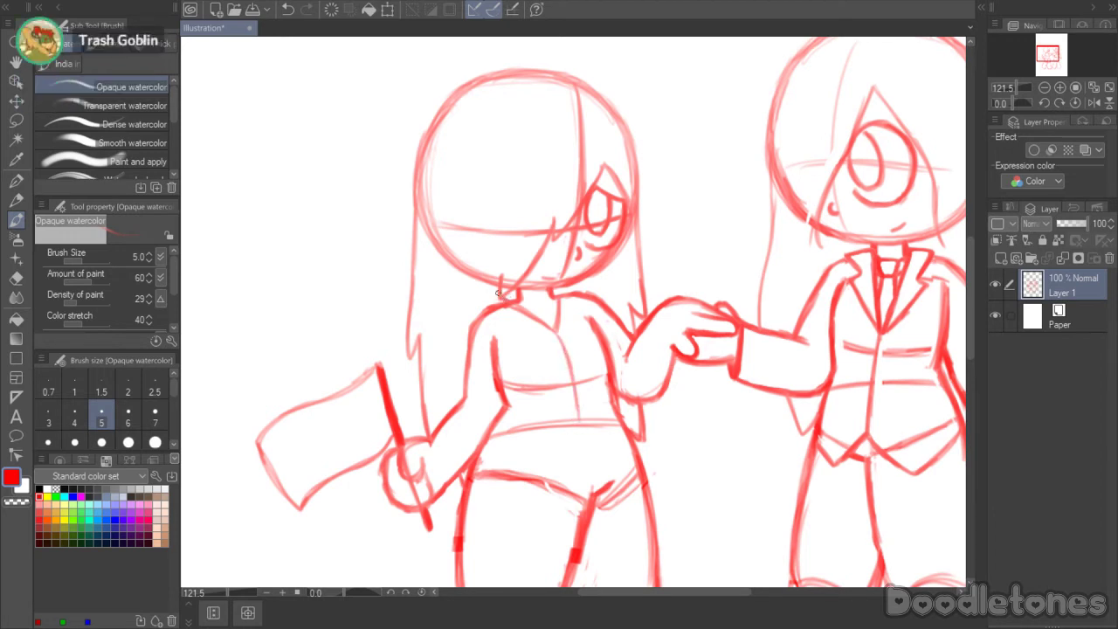
- Sketch short puffed sleeves over both of the companion's shoulders, finished with scalloped ruffle cuffs
{"action": "mouse_move", "coordinate": [477, 294]}
{"action": "left_mouse_down"}
{"action": "mouse_move", "coordinate": [461, 353]}
{"action": "mouse_move", "coordinate": [498, 292]}
{"action": "left_mouse_up"}
{"action": "left_click_drag", "start_coordinate": [453, 340], "coordinate": [469, 357]}
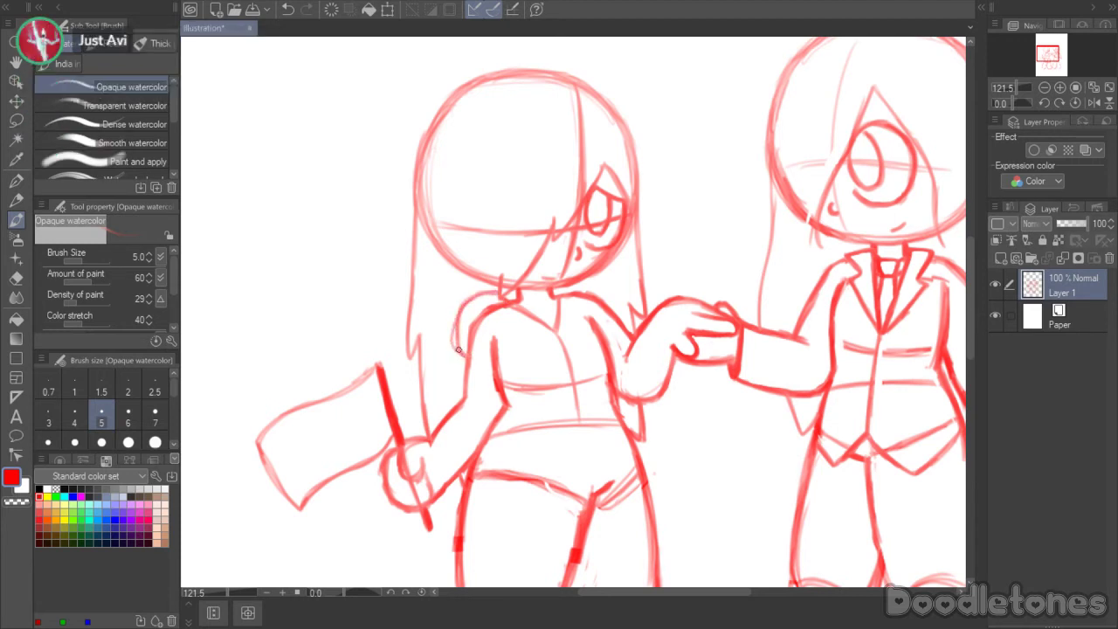
{"action": "mouse_move", "coordinate": [472, 301]}
{"action": "left_mouse_down"}
{"action": "mouse_move", "coordinate": [456, 348]}
{"action": "mouse_move", "coordinate": [494, 295]}
{"action": "left_mouse_up"}
{"action": "mouse_move", "coordinate": [563, 290]}
{"action": "left_mouse_down"}
{"action": "mouse_move", "coordinate": [604, 288]}
{"action": "mouse_move", "coordinate": [622, 323]}
{"action": "mouse_move", "coordinate": [566, 294]}
{"action": "left_mouse_up"}
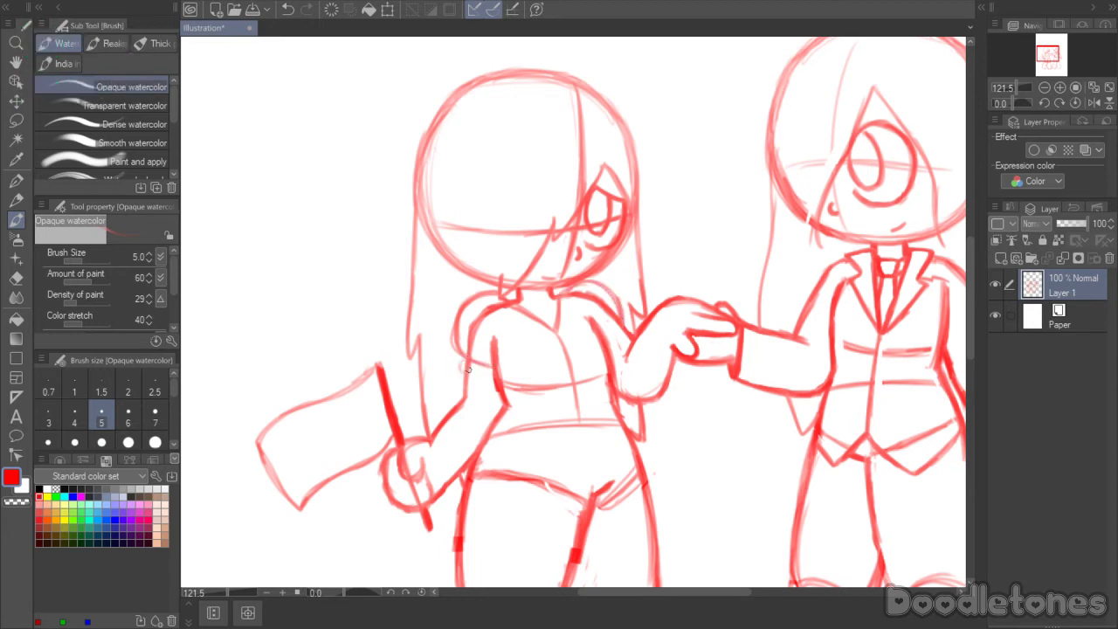
{"action": "mouse_move", "coordinate": [467, 363]}
{"action": "left_mouse_down"}
{"action": "mouse_move", "coordinate": [464, 375]}
{"action": "mouse_move", "coordinate": [493, 379]}
{"action": "left_mouse_up"}
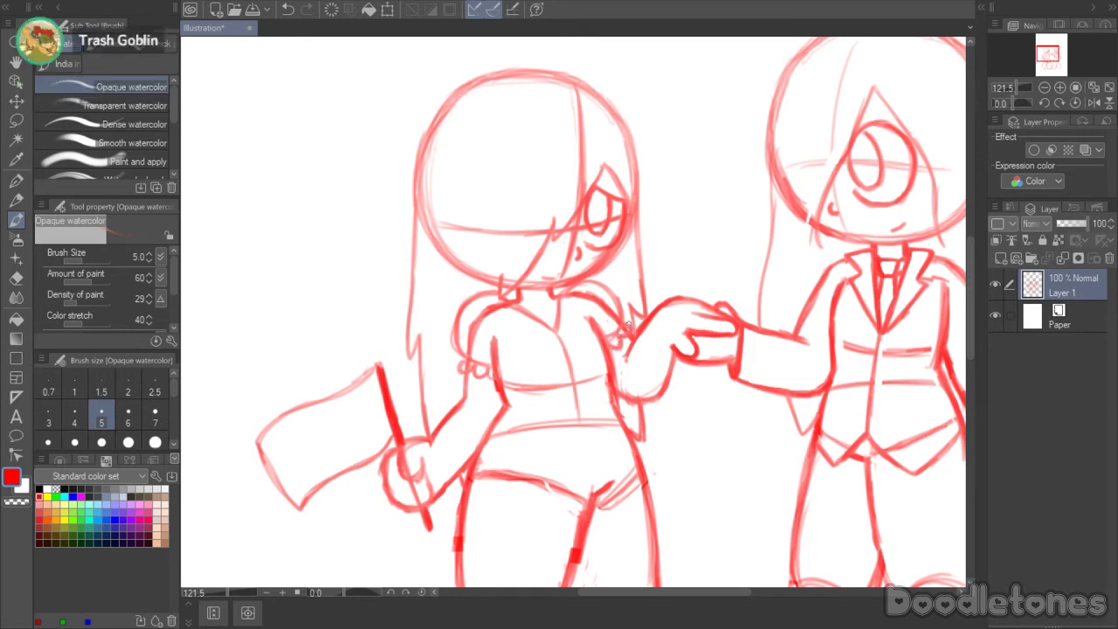
- Sketch a curved waistband around the companion's waist and erase the old horizontal line across the torso
{"action": "left_click_drag", "start_coordinate": [556, 334], "coordinate": [572, 389]}
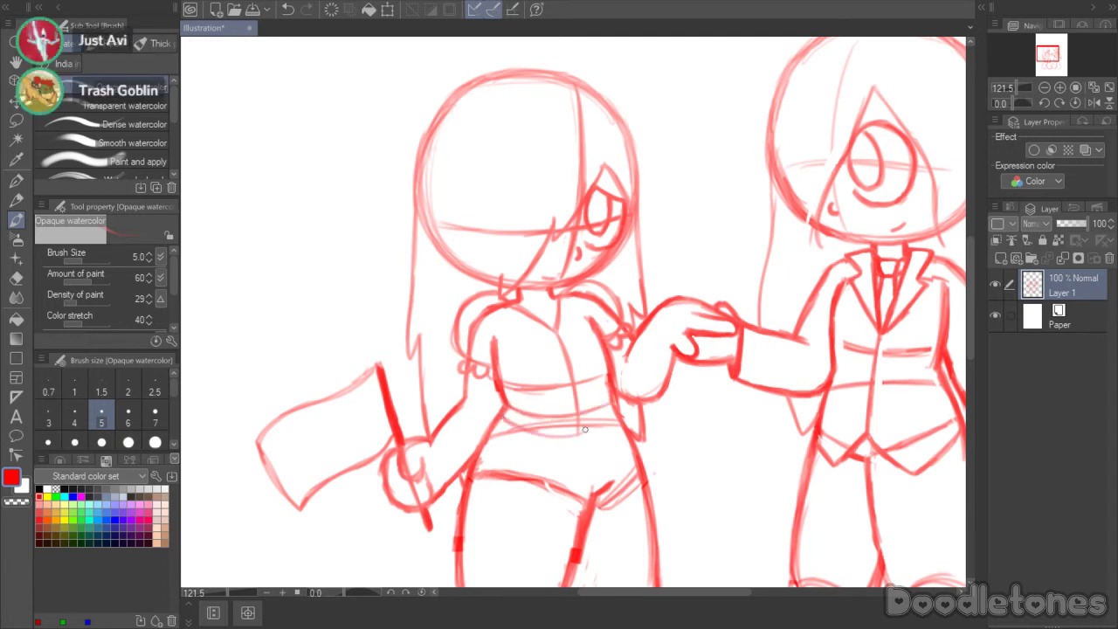
{"action": "left_click_drag", "start_coordinate": [507, 422], "coordinate": [614, 419]}
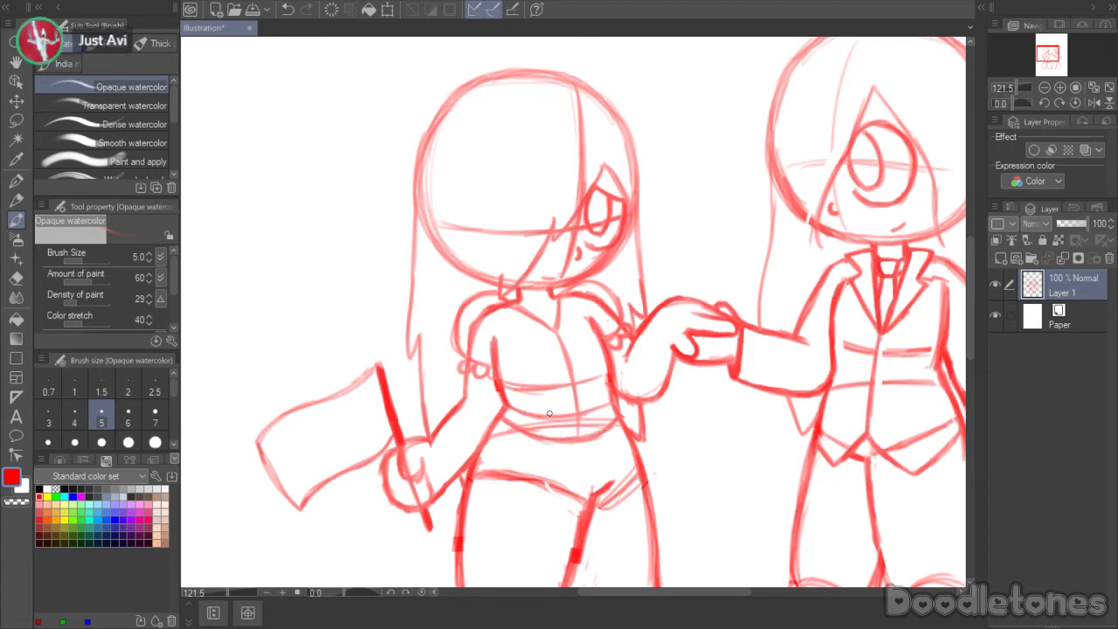
{"action": "left_click_drag", "start_coordinate": [549, 413], "coordinate": [602, 408]}
{"action": "left_click", "coordinate": [15, 278]}
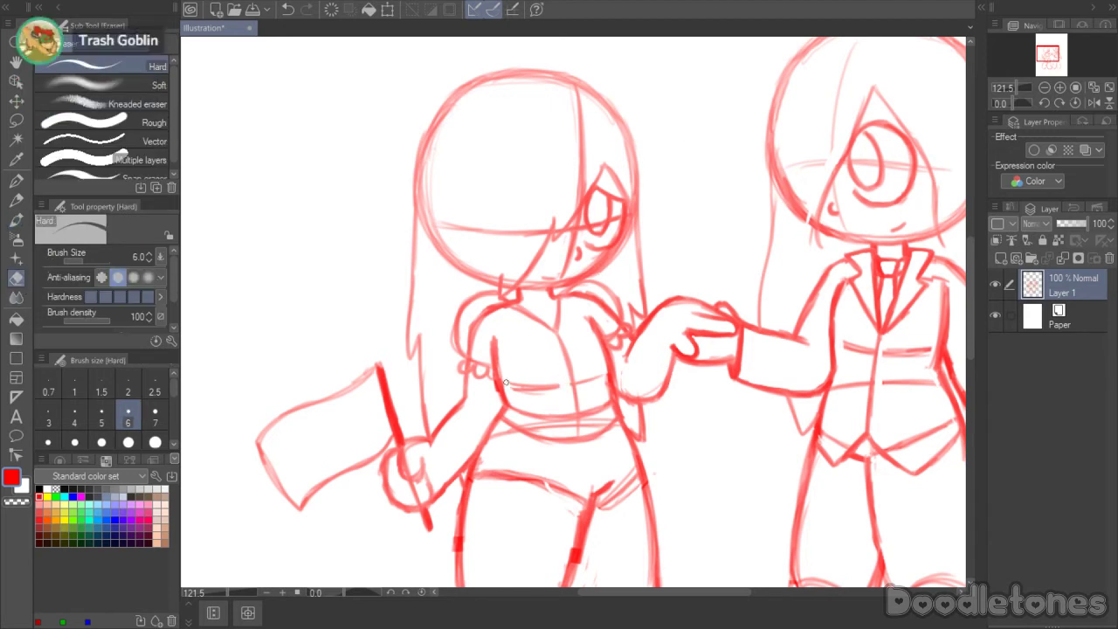
{"action": "mouse_move", "coordinate": [505, 382]}
{"action": "left_mouse_down"}
{"action": "mouse_move", "coordinate": [527, 397]}
{"action": "mouse_move", "coordinate": [534, 374]}
{"action": "mouse_move", "coordinate": [560, 382]}
{"action": "left_mouse_up"}
- Sketch the skirt's slanted edge on the companion's flag-holding side and a curved hem across both knees
{"action": "left_click_drag", "start_coordinate": [969, 275], "coordinate": [968, 335]}
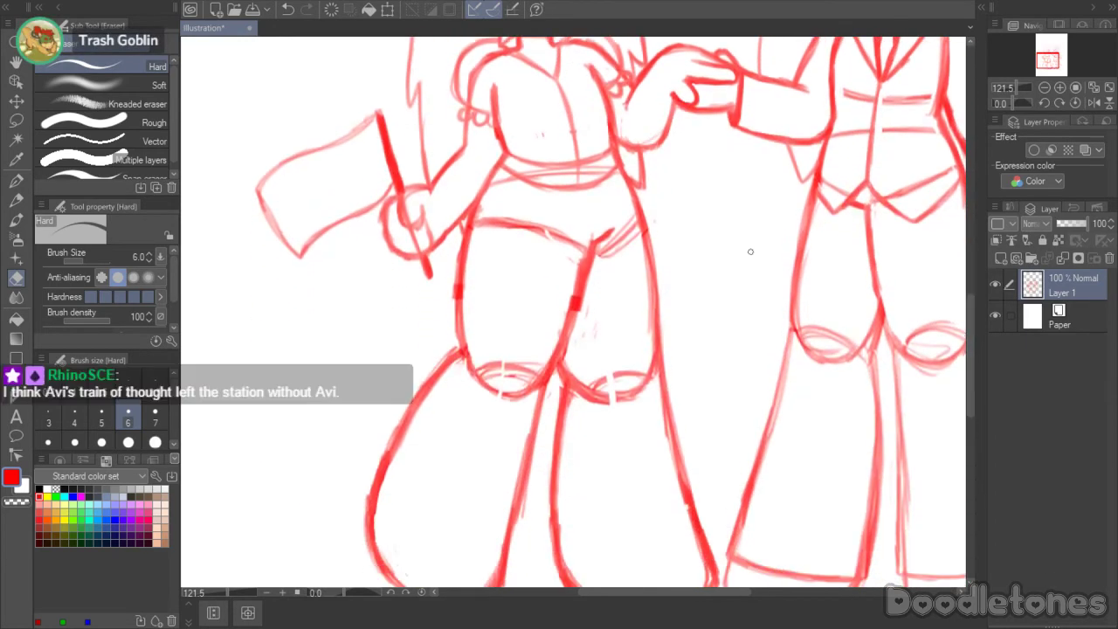
{"action": "left_click", "coordinate": [16, 219]}
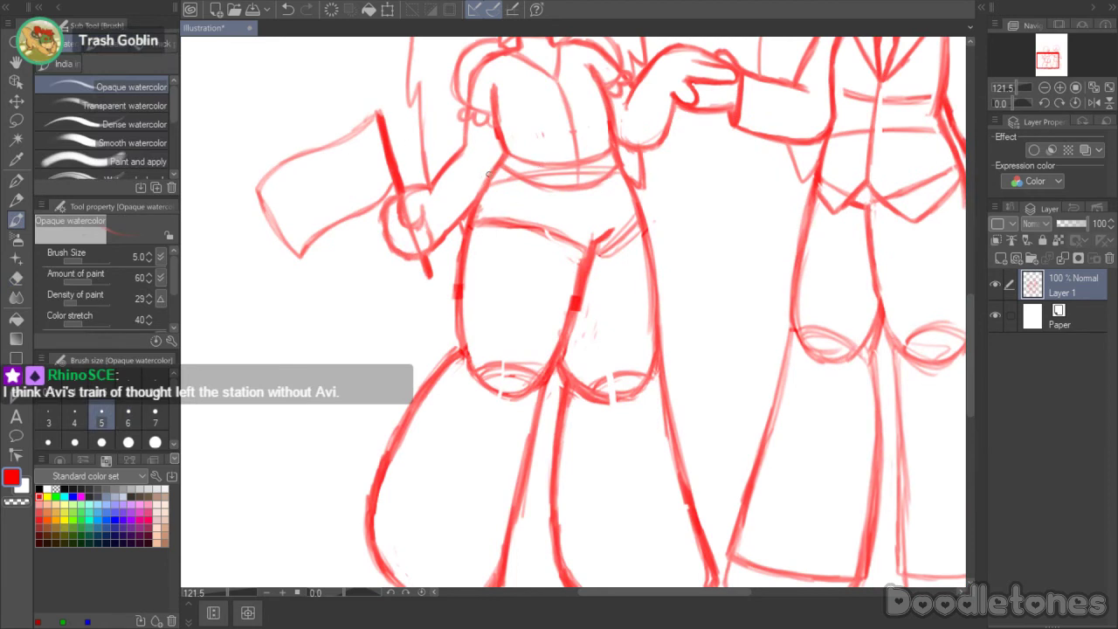
{"action": "left_click_drag", "start_coordinate": [463, 235], "coordinate": [430, 339]}
{"action": "left_click_drag", "start_coordinate": [451, 272], "coordinate": [417, 348]}
{"action": "mouse_move", "coordinate": [440, 294]}
{"action": "left_mouse_down"}
{"action": "mouse_move", "coordinate": [430, 337]}
{"action": "mouse_move", "coordinate": [484, 360]}
{"action": "mouse_move", "coordinate": [437, 349]}
{"action": "mouse_move", "coordinate": [510, 370]}
{"action": "mouse_move", "coordinate": [479, 357]}
{"action": "mouse_move", "coordinate": [710, 353]}
{"action": "mouse_move", "coordinate": [621, 372]}
{"action": "mouse_move", "coordinate": [697, 357]}
{"action": "left_mouse_up"}
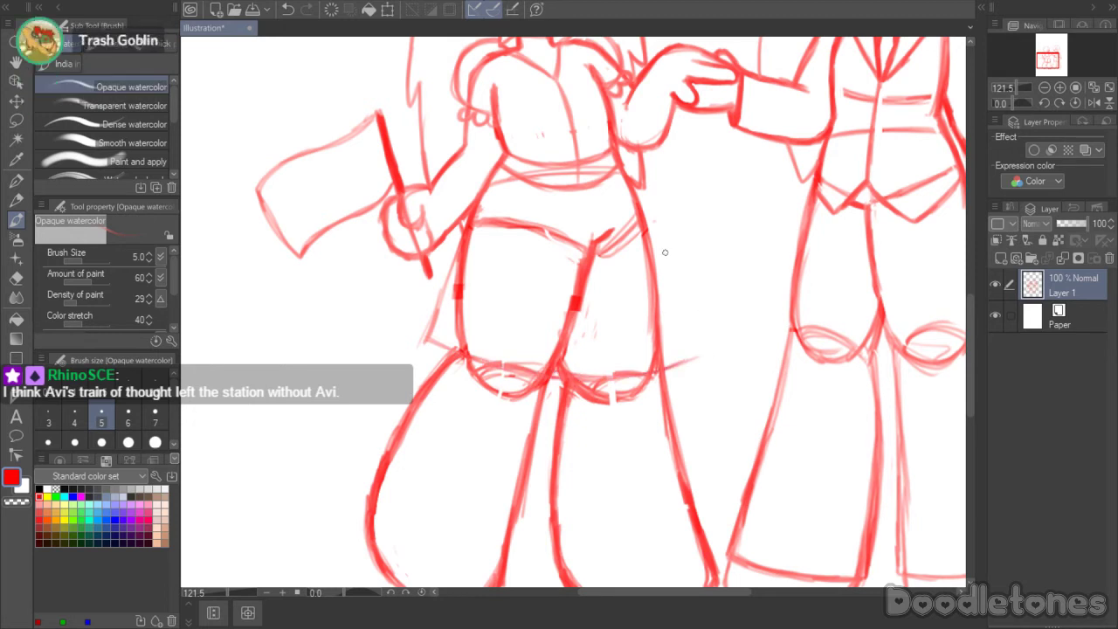
- Sketch the skirt's opposite edge flaring from the companion's hip on the hand-holding side down to the hem
{"action": "left_click_drag", "start_coordinate": [633, 185], "coordinate": [678, 325]}
{"action": "left_click_drag", "start_coordinate": [652, 237], "coordinate": [692, 353]}
{"action": "left_click_drag", "start_coordinate": [663, 269], "coordinate": [693, 360]}
{"action": "left_click_drag", "start_coordinate": [677, 316], "coordinate": [691, 353]}
{"action": "mouse_move", "coordinate": [667, 288]}
{"action": "left_mouse_down"}
{"action": "mouse_move", "coordinate": [693, 357]}
{"action": "mouse_move", "coordinate": [662, 365]}
{"action": "mouse_move", "coordinate": [685, 357]}
{"action": "left_mouse_up"}
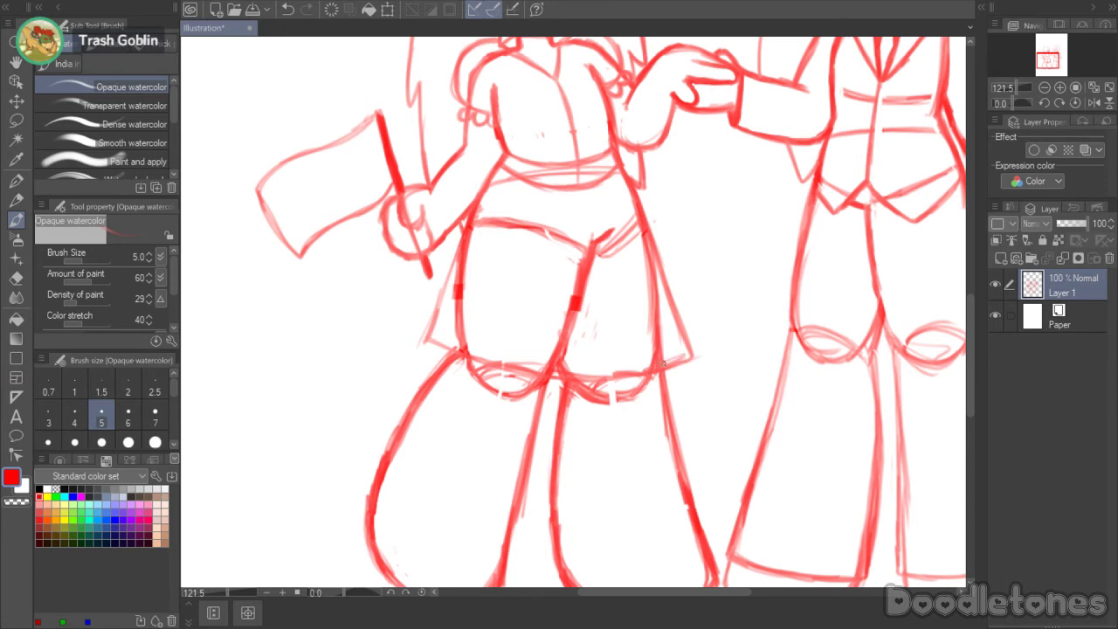
- Darken the companion's skirt hem and sharpen its corner on the flag-holding side
{"action": "left_click_drag", "start_coordinate": [972, 338], "coordinate": [972, 321]}
{"action": "mouse_move", "coordinate": [672, 383]}
{"action": "left_mouse_down"}
{"action": "mouse_move", "coordinate": [693, 432]}
{"action": "mouse_move", "coordinate": [664, 444]}
{"action": "left_mouse_up"}
{"action": "left_click_drag", "start_coordinate": [546, 456], "coordinate": [615, 451]}
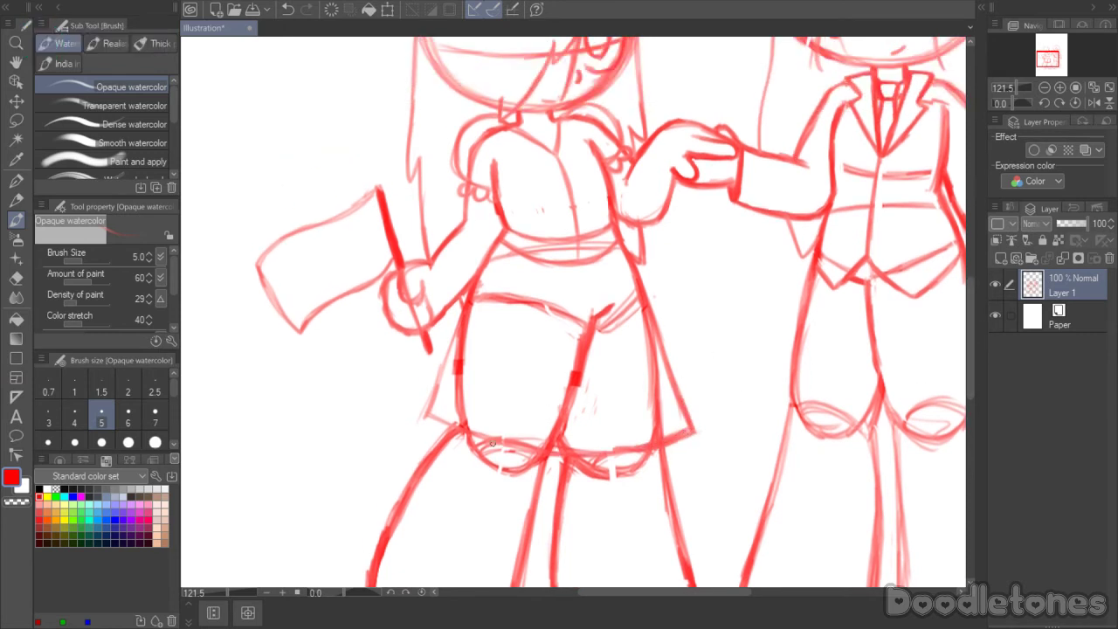
{"action": "mouse_move", "coordinate": [429, 414]}
{"action": "left_mouse_down"}
{"action": "mouse_move", "coordinate": [467, 431]}
{"action": "mouse_move", "coordinate": [444, 423]}
{"action": "mouse_move", "coordinate": [437, 377]}
{"action": "mouse_move", "coordinate": [473, 276]}
{"action": "mouse_move", "coordinate": [431, 405]}
{"action": "mouse_move", "coordinate": [446, 420]}
{"action": "left_mouse_up"}
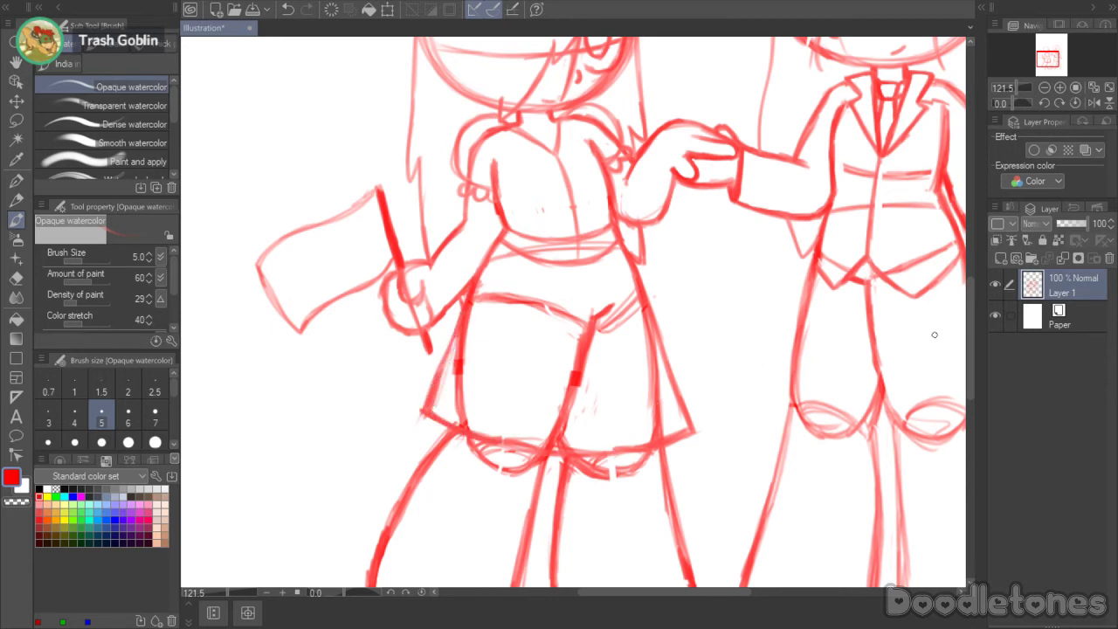
- Sketch a curved shoe line across the lower end of the companion's leg on the flag-holding side
{"action": "left_click_drag", "start_coordinate": [969, 326], "coordinate": [969, 373]}
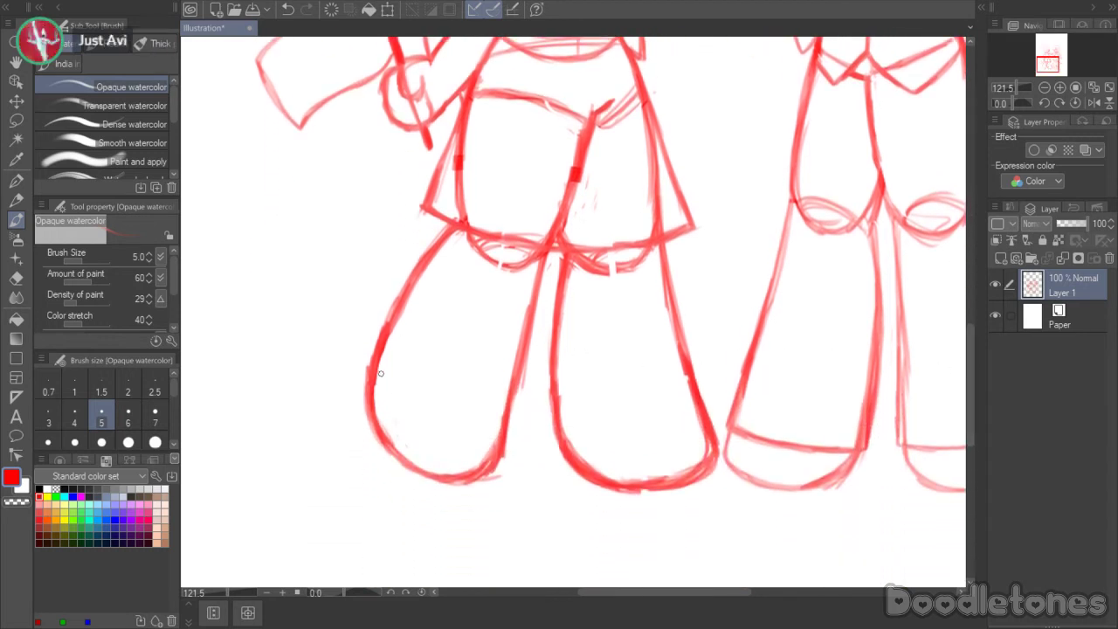
{"action": "left_click_drag", "start_coordinate": [382, 365], "coordinate": [480, 420]}
{"action": "left_click_drag", "start_coordinate": [417, 395], "coordinate": [504, 419]}
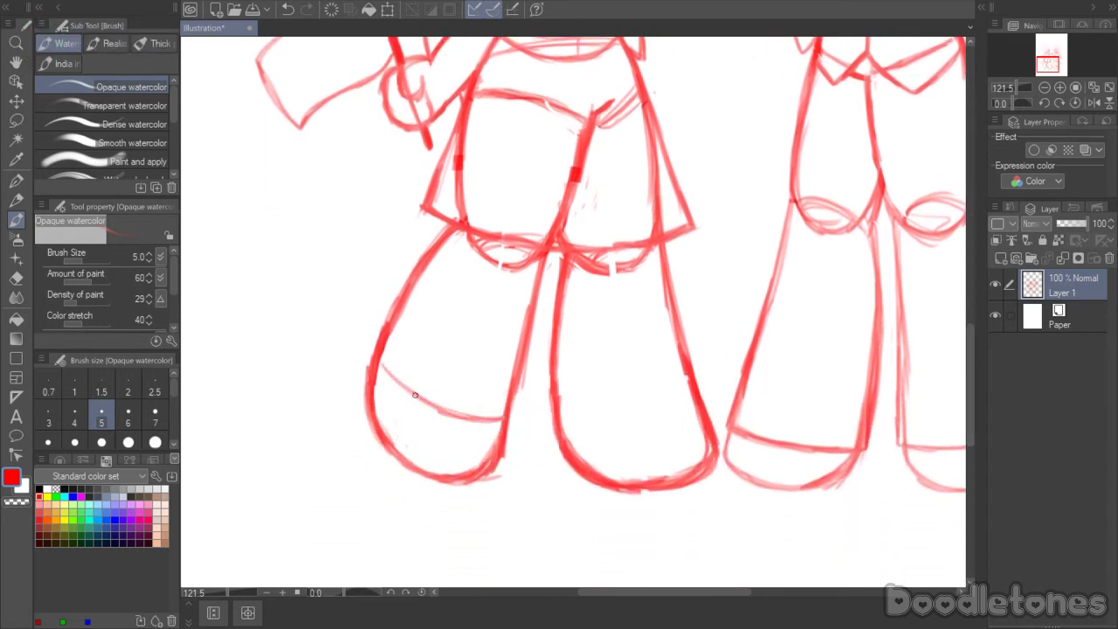
{"action": "mouse_move", "coordinate": [381, 358]}
{"action": "left_mouse_down"}
{"action": "mouse_move", "coordinate": [411, 395]}
{"action": "mouse_move", "coordinate": [463, 421]}
{"action": "left_mouse_up"}
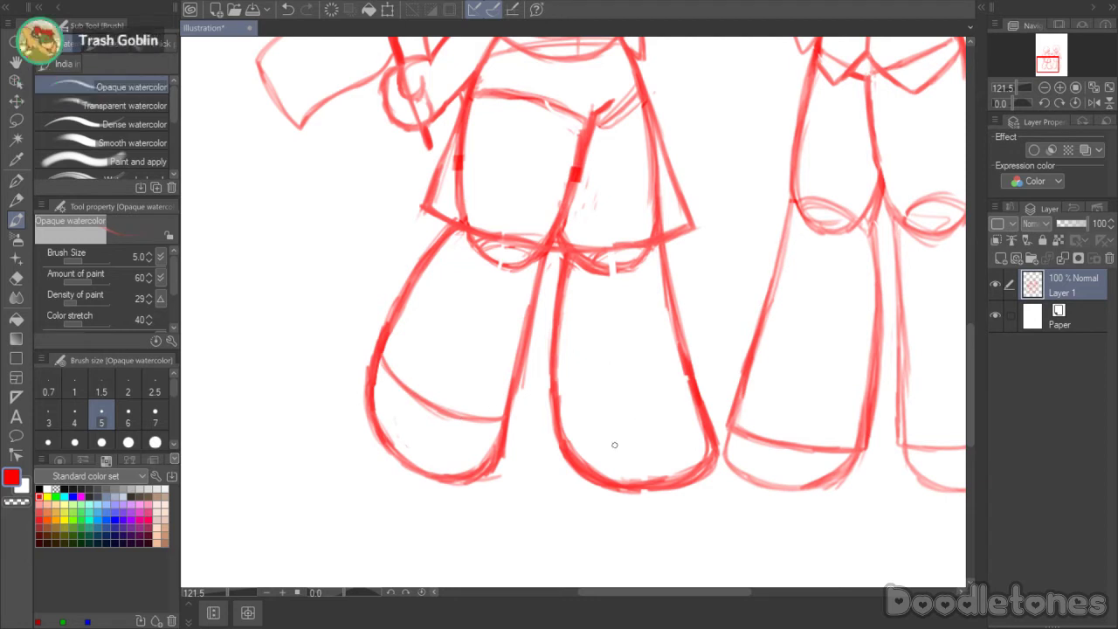
- Sketch a curved shoe line across the lower end of the companion's leg on the hand-holding side
{"action": "mouse_move", "coordinate": [570, 444]}
{"action": "left_mouse_down"}
{"action": "mouse_move", "coordinate": [661, 435]}
{"action": "mouse_move", "coordinate": [690, 412]}
{"action": "left_mouse_up"}
{"action": "mouse_move", "coordinate": [628, 436]}
{"action": "left_mouse_down"}
{"action": "mouse_move", "coordinate": [696, 411]}
{"action": "mouse_move", "coordinate": [565, 444]}
{"action": "mouse_move", "coordinate": [656, 425]}
{"action": "left_mouse_up"}
{"action": "left_click_drag", "start_coordinate": [570, 441], "coordinate": [690, 407]}
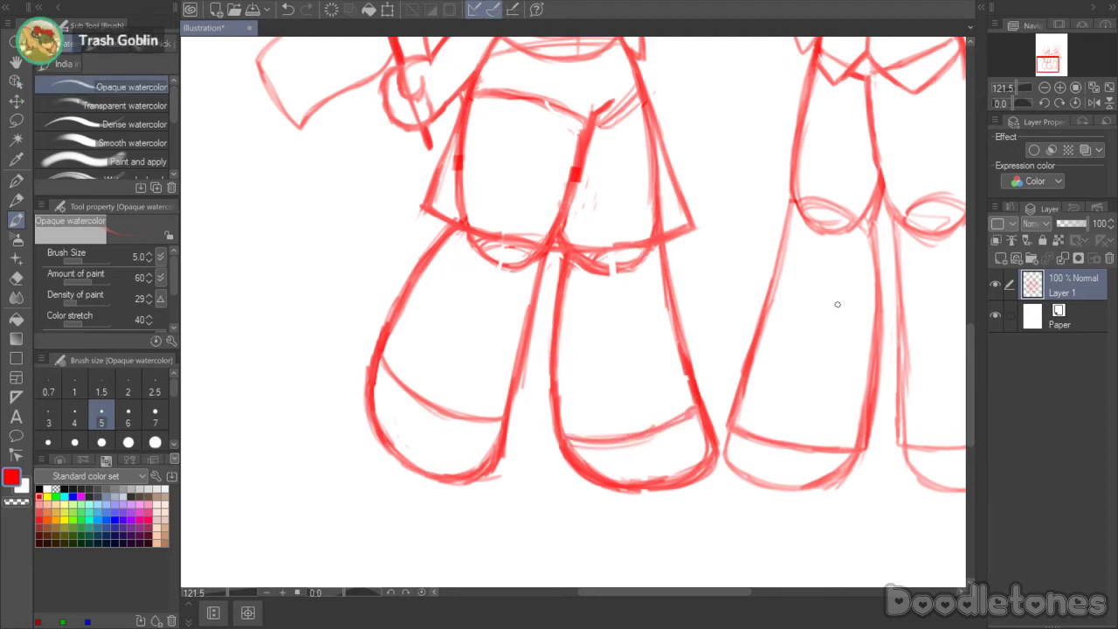
- Sketch a small rectangular buckle on each of the companion's shoes
{"action": "mouse_move", "coordinate": [970, 367]}
{"action": "left_mouse_down"}
{"action": "mouse_move", "coordinate": [965, 336]}
{"action": "mouse_move", "coordinate": [970, 350]}
{"action": "left_mouse_up"}
{"action": "mouse_move", "coordinate": [434, 466]}
{"action": "left_mouse_down"}
{"action": "mouse_move", "coordinate": [462, 477]}
{"action": "mouse_move", "coordinate": [436, 486]}
{"action": "mouse_move", "coordinate": [476, 495]}
{"action": "mouse_move", "coordinate": [485, 473]}
{"action": "left_mouse_up"}
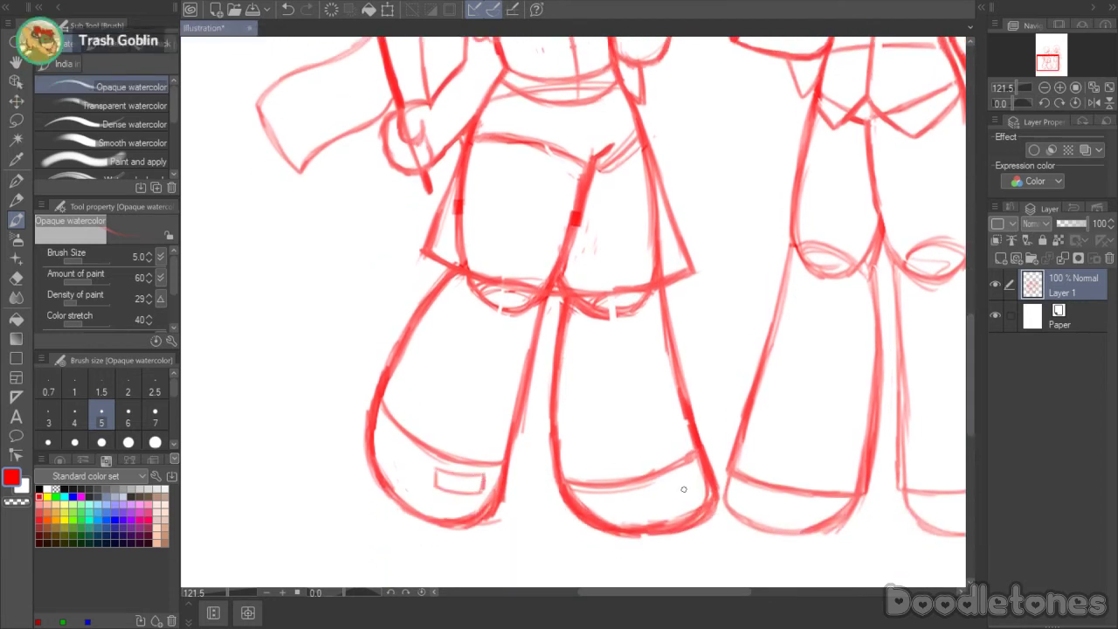
{"action": "mouse_move", "coordinate": [666, 486]}
{"action": "left_mouse_down"}
{"action": "mouse_move", "coordinate": [699, 471]}
{"action": "mouse_move", "coordinate": [675, 497]}
{"action": "mouse_move", "coordinate": [703, 484]}
{"action": "mouse_move", "coordinate": [695, 472]}
{"action": "left_mouse_up"}
- Strengthen the curved front edge of the companion's bodice and add a column of small button dots beside it
{"action": "mouse_move", "coordinate": [966, 358]}
{"action": "left_mouse_down"}
{"action": "mouse_move", "coordinate": [966, 266]}
{"action": "mouse_move", "coordinate": [967, 342]}
{"action": "mouse_move", "coordinate": [953, 271]}
{"action": "mouse_move", "coordinate": [960, 311]}
{"action": "left_mouse_up"}
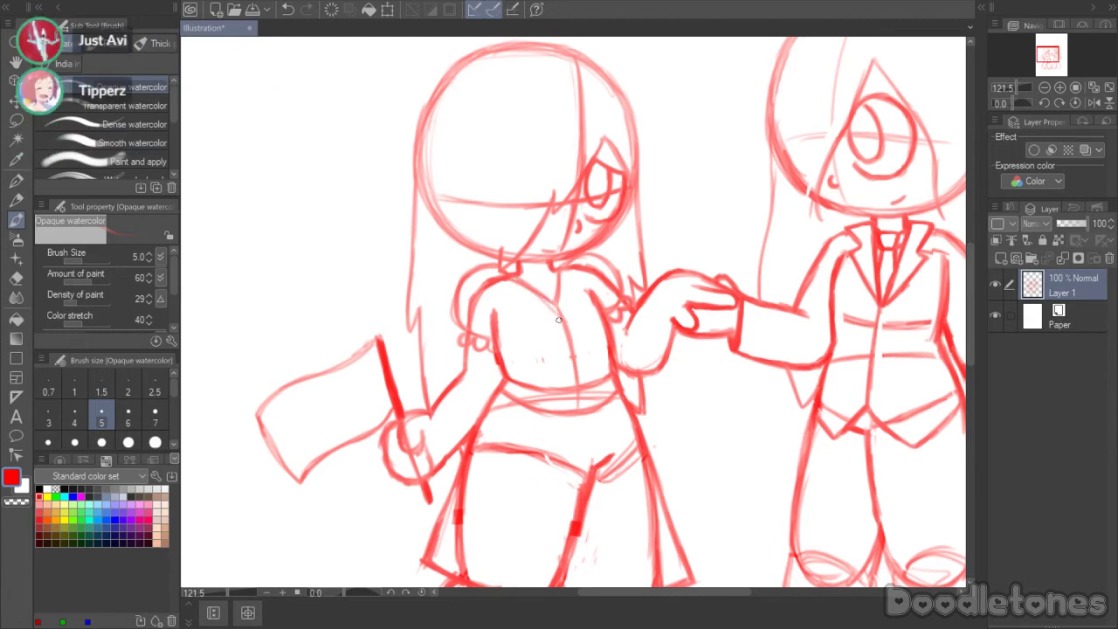
{"action": "mouse_move", "coordinate": [535, 292]}
{"action": "left_mouse_down"}
{"action": "mouse_move", "coordinate": [557, 271]}
{"action": "mouse_move", "coordinate": [553, 306]}
{"action": "mouse_move", "coordinate": [577, 368]}
{"action": "left_mouse_up"}
{"action": "left_click_drag", "start_coordinate": [567, 323], "coordinate": [576, 354]}
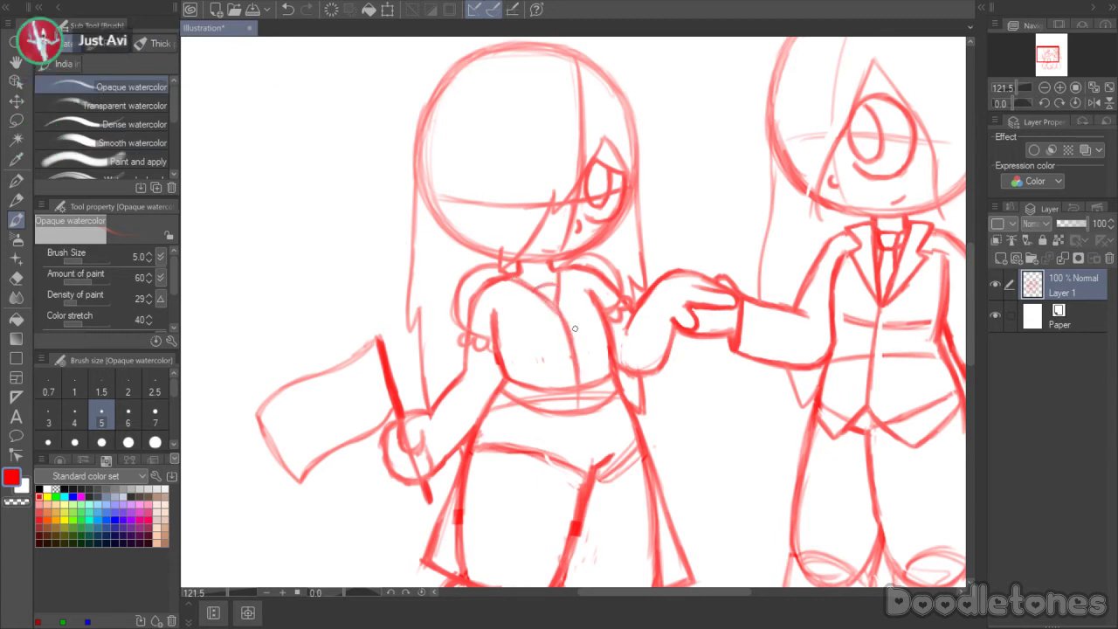
{"action": "left_click", "coordinate": [569, 313]}
- Sketch short curved cuff lines across both of the companion's wrists
{"action": "left_click_drag", "start_coordinate": [644, 309], "coordinate": [675, 332]}
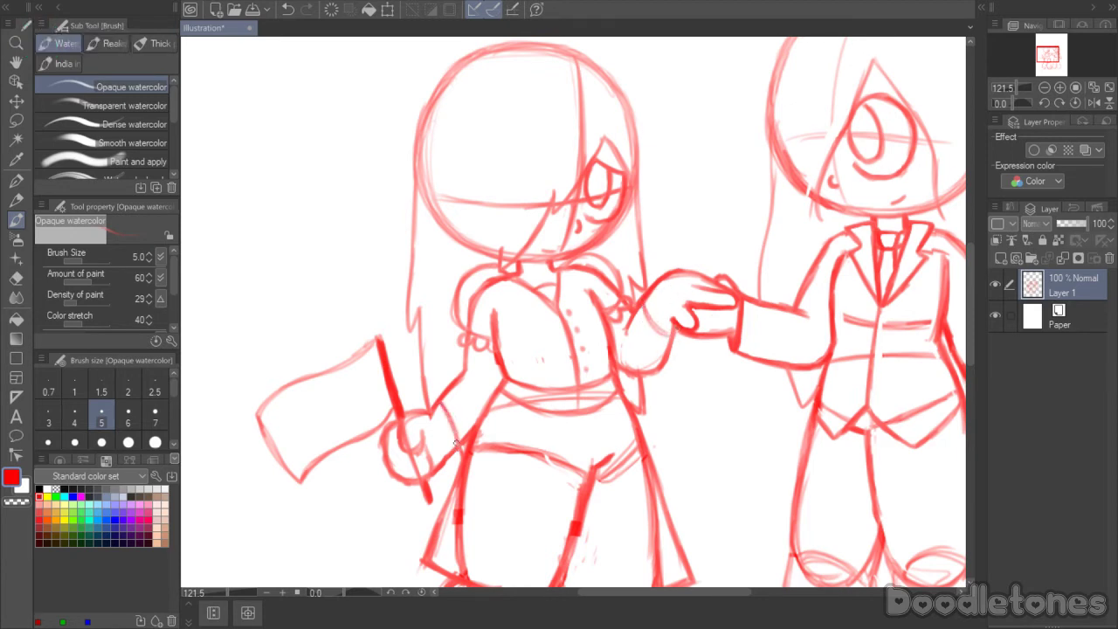
{"action": "mouse_move", "coordinate": [441, 400]}
{"action": "left_mouse_down"}
{"action": "mouse_move", "coordinate": [456, 455]}
{"action": "mouse_move", "coordinate": [447, 407]}
{"action": "left_mouse_up"}
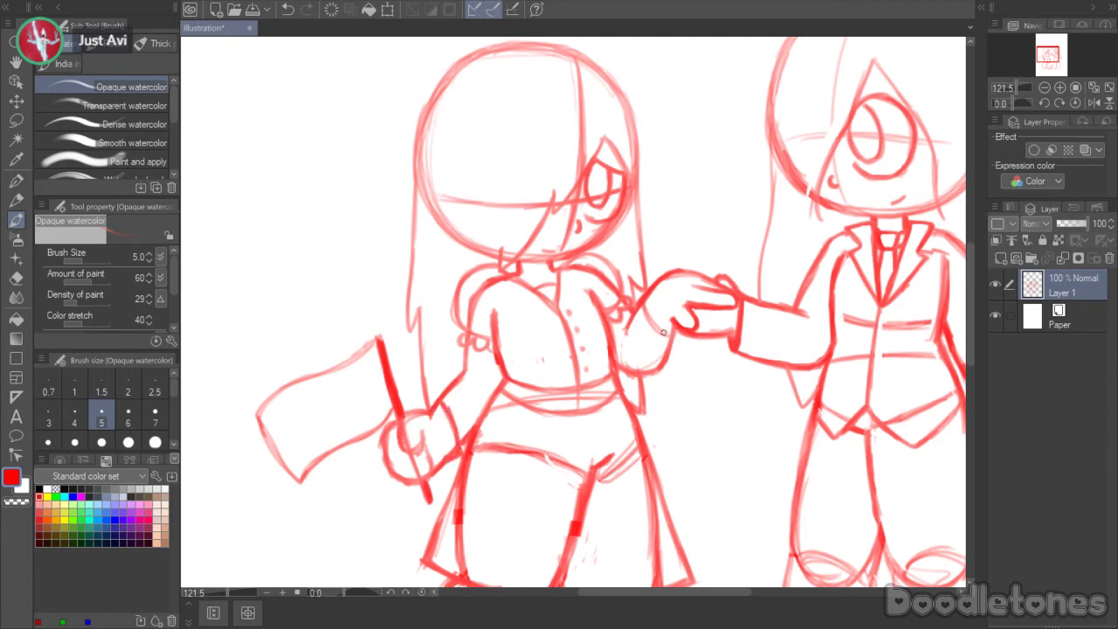
{"action": "left_click_drag", "start_coordinate": [646, 304], "coordinate": [673, 334]}
- Sketch a small round hair ornament at the peak of the companion's fringe above the eye and erase the lines crossing it
{"action": "mouse_move", "coordinate": [970, 295]}
{"action": "left_mouse_down"}
{"action": "mouse_move", "coordinate": [971, 323]}
{"action": "mouse_move", "coordinate": [975, 243]}
{"action": "mouse_move", "coordinate": [981, 333]}
{"action": "mouse_move", "coordinate": [977, 291]}
{"action": "left_mouse_up"}
{"action": "left_click_drag", "start_coordinate": [616, 593], "coordinate": [632, 594]}
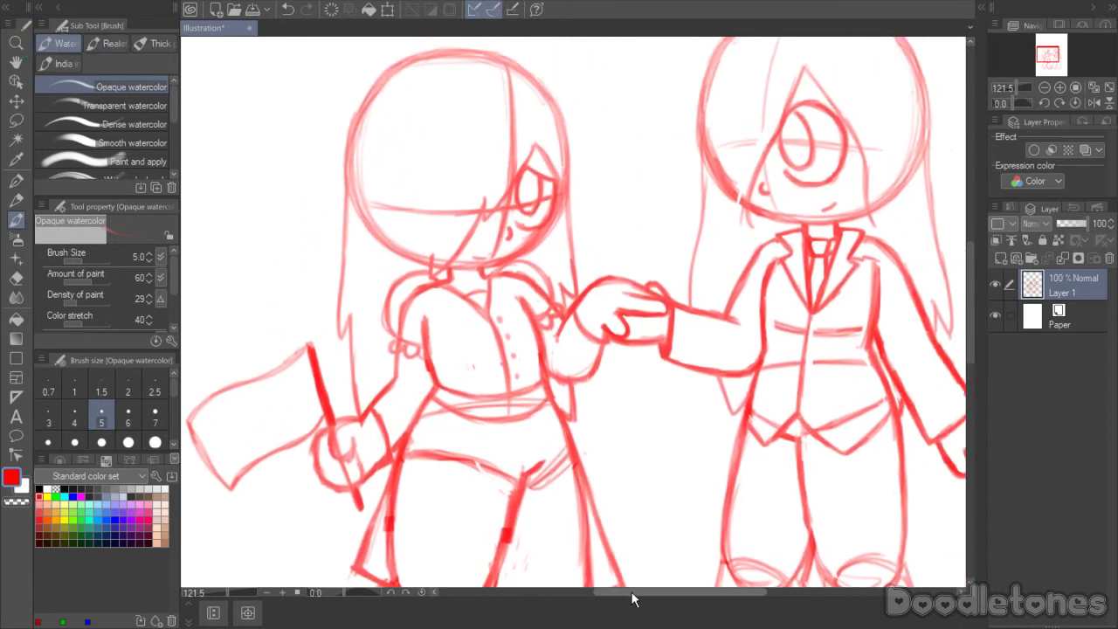
{"action": "left_click_drag", "start_coordinate": [971, 270], "coordinate": [967, 242]}
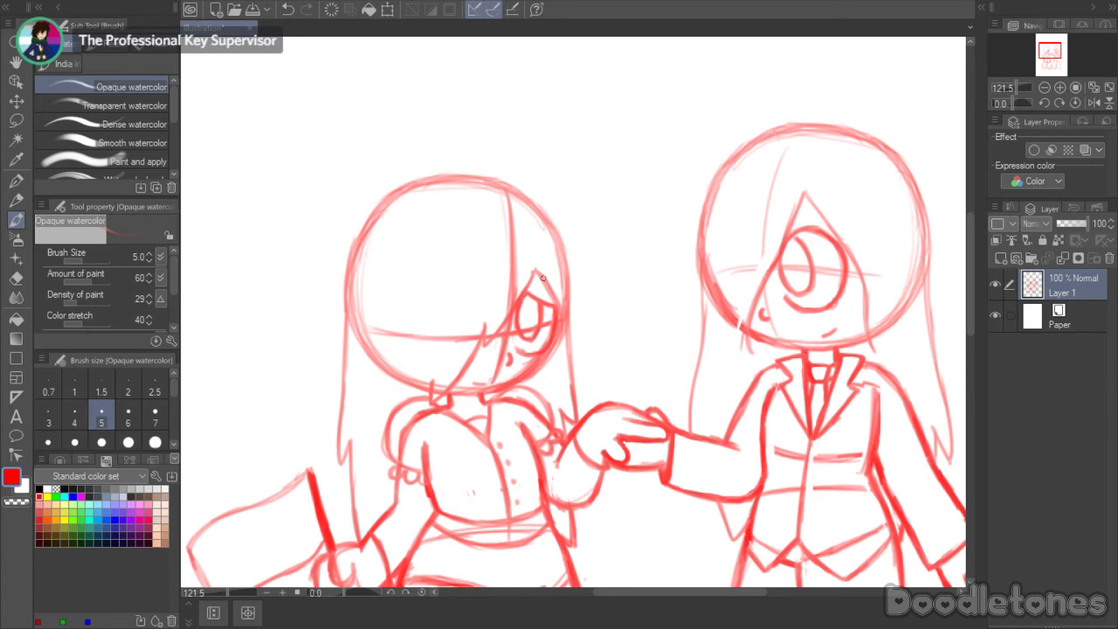
{"action": "mouse_move", "coordinate": [541, 285]}
{"action": "left_mouse_down"}
{"action": "mouse_move", "coordinate": [550, 293]}
{"action": "mouse_move", "coordinate": [545, 276]}
{"action": "mouse_move", "coordinate": [552, 289]}
{"action": "mouse_move", "coordinate": [568, 278]}
{"action": "mouse_move", "coordinate": [559, 261]}
{"action": "left_mouse_up"}
{"action": "key", "text": "ctrl+z"}
{"action": "key", "text": "ctrl+z"}
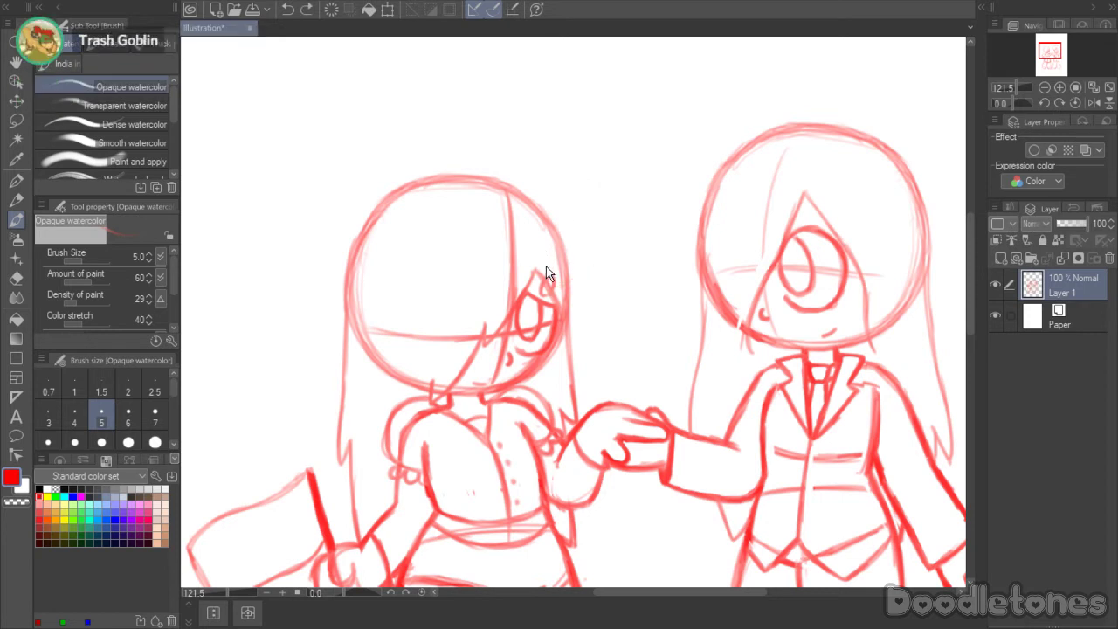
{"action": "mouse_move", "coordinate": [548, 273]}
{"action": "left_mouse_down"}
{"action": "mouse_move", "coordinate": [540, 293]}
{"action": "mouse_move", "coordinate": [554, 271]}
{"action": "mouse_move", "coordinate": [543, 281]}
{"action": "left_mouse_up"}
{"action": "left_click", "coordinate": [16, 278]}
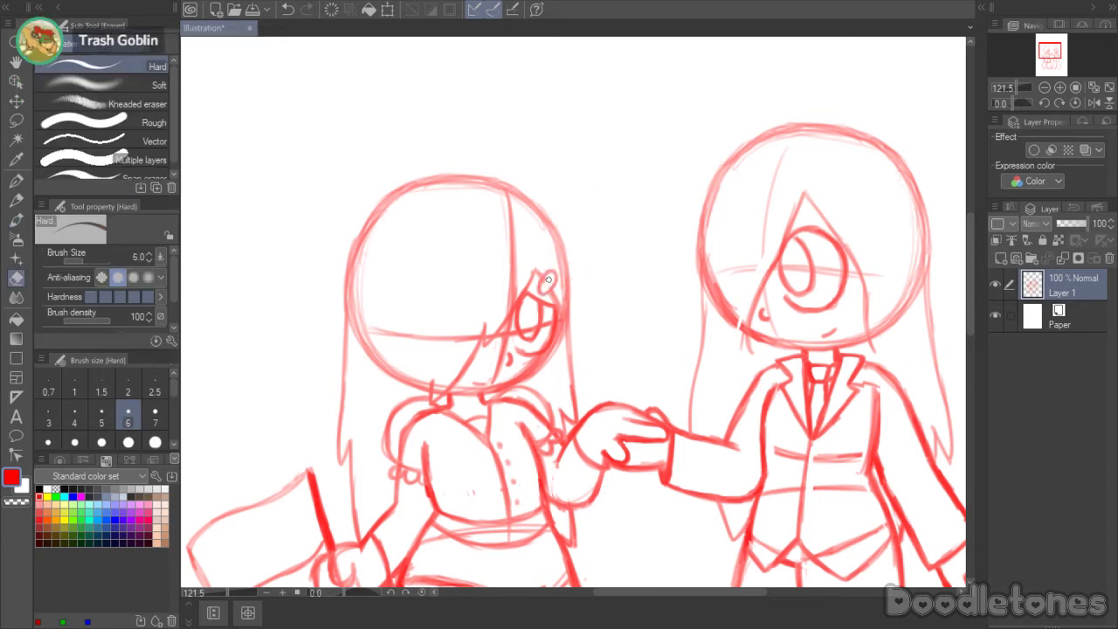
{"action": "key", "text": "b"}
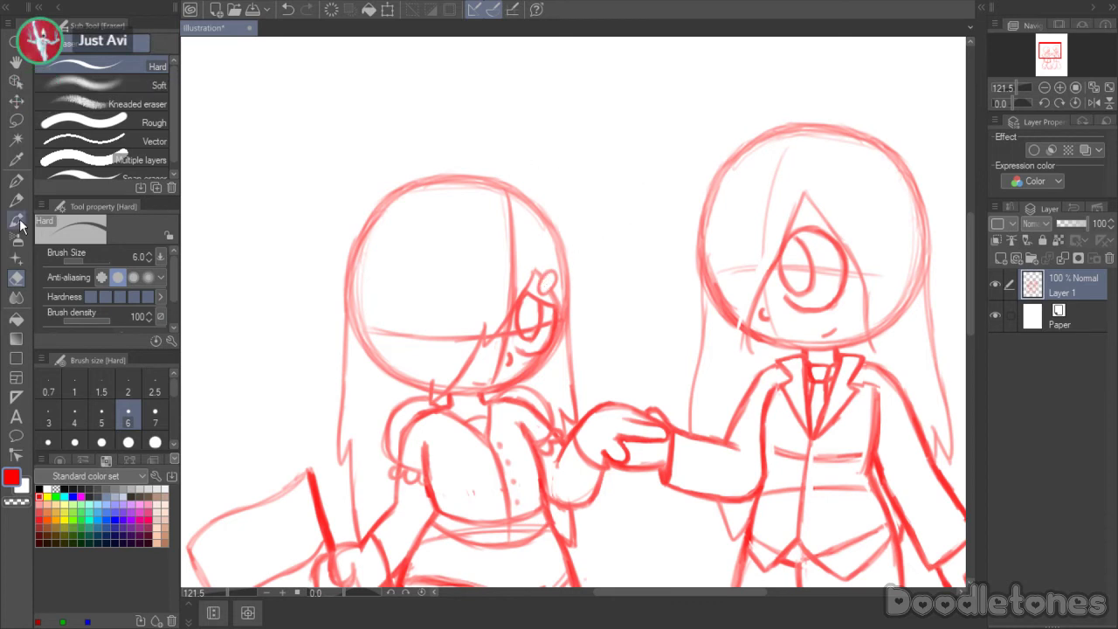
- Sketch a round badge on the suited character's chest beside the lapel, cleaning and reinforcing its outline
{"action": "left_click_drag", "start_coordinate": [740, 593], "coordinate": [755, 593]}
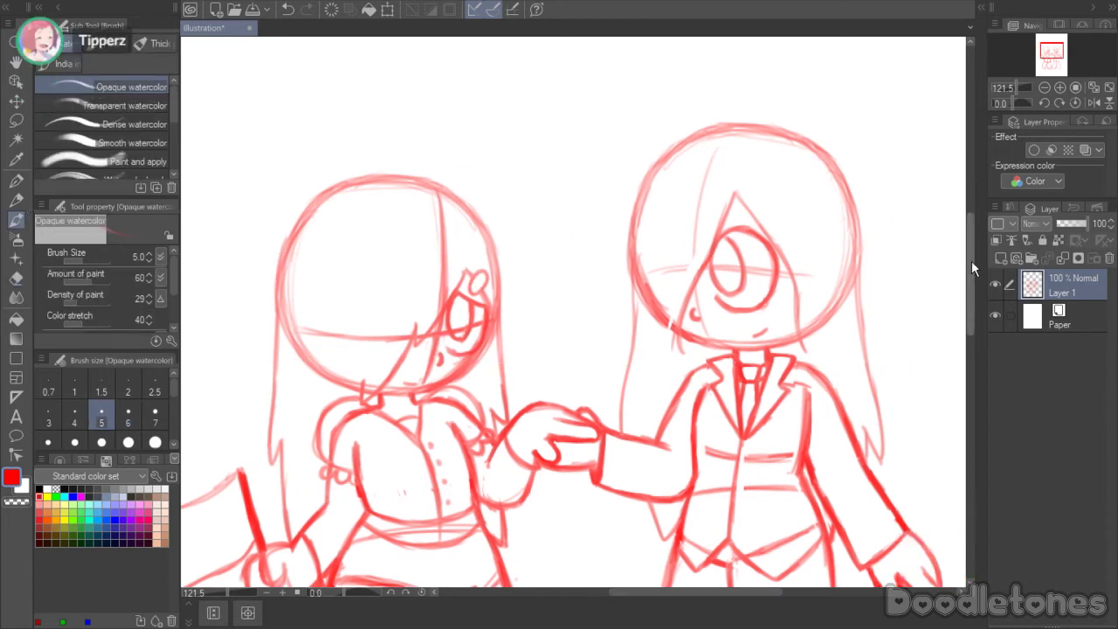
{"action": "left_click_drag", "start_coordinate": [970, 265], "coordinate": [970, 289]}
{"action": "mouse_move", "coordinate": [776, 317]}
{"action": "left_mouse_down"}
{"action": "mouse_move", "coordinate": [792, 346]}
{"action": "mouse_move", "coordinate": [768, 321]}
{"action": "mouse_move", "coordinate": [799, 329]}
{"action": "mouse_move", "coordinate": [773, 349]}
{"action": "left_mouse_up"}
{"action": "key", "text": "ctrl+z"}
{"action": "key", "text": "ctrl+z"}
{"action": "mouse_move", "coordinate": [789, 308]}
{"action": "left_mouse_down"}
{"action": "mouse_move", "coordinate": [773, 338]}
{"action": "mouse_move", "coordinate": [803, 321]}
{"action": "mouse_move", "coordinate": [785, 310]}
{"action": "mouse_move", "coordinate": [794, 345]}
{"action": "left_mouse_up"}
{"action": "key", "text": "e"}
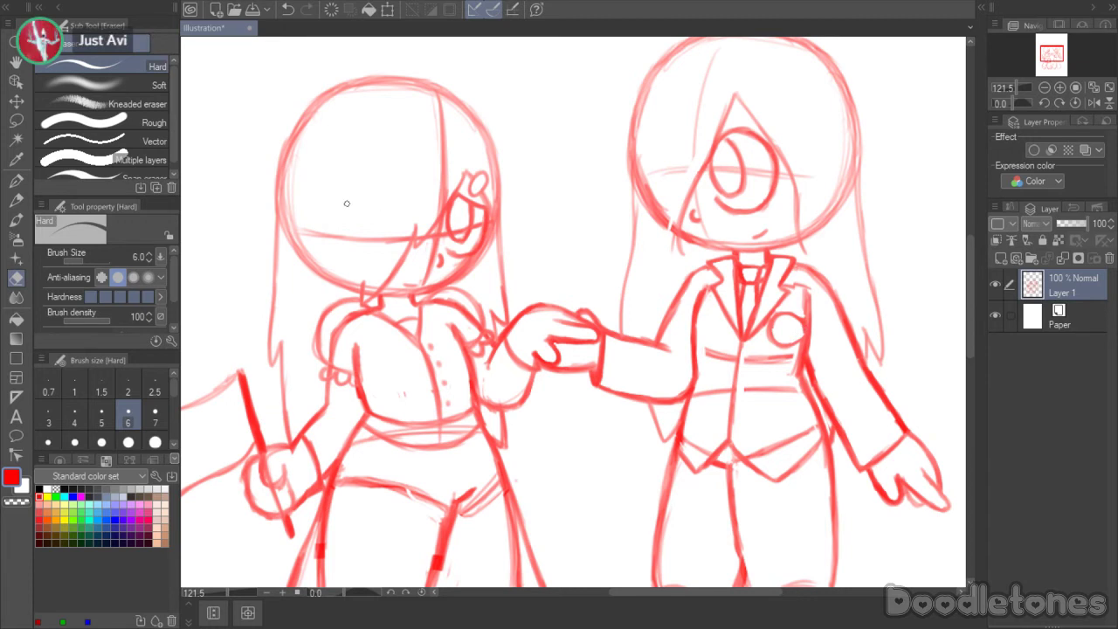
{"action": "key", "text": "b"}
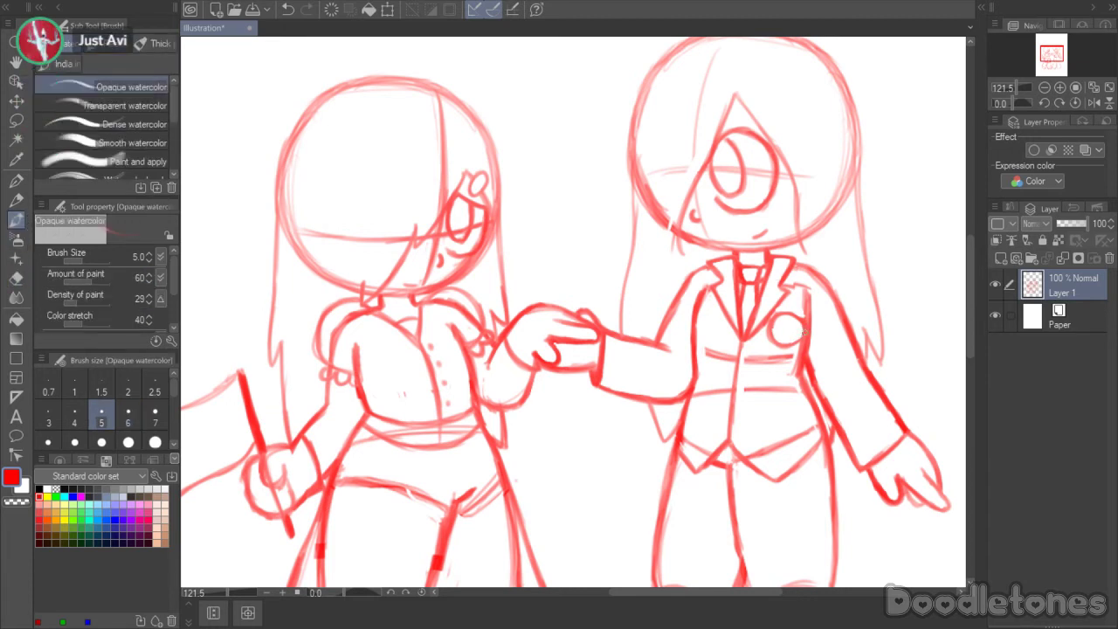
{"action": "mouse_move", "coordinate": [804, 328]}
{"action": "left_mouse_down"}
{"action": "mouse_move", "coordinate": [778, 326]}
{"action": "mouse_move", "coordinate": [773, 335]}
{"action": "mouse_move", "coordinate": [775, 315]}
{"action": "mouse_move", "coordinate": [802, 318]}
{"action": "left_mouse_up"}
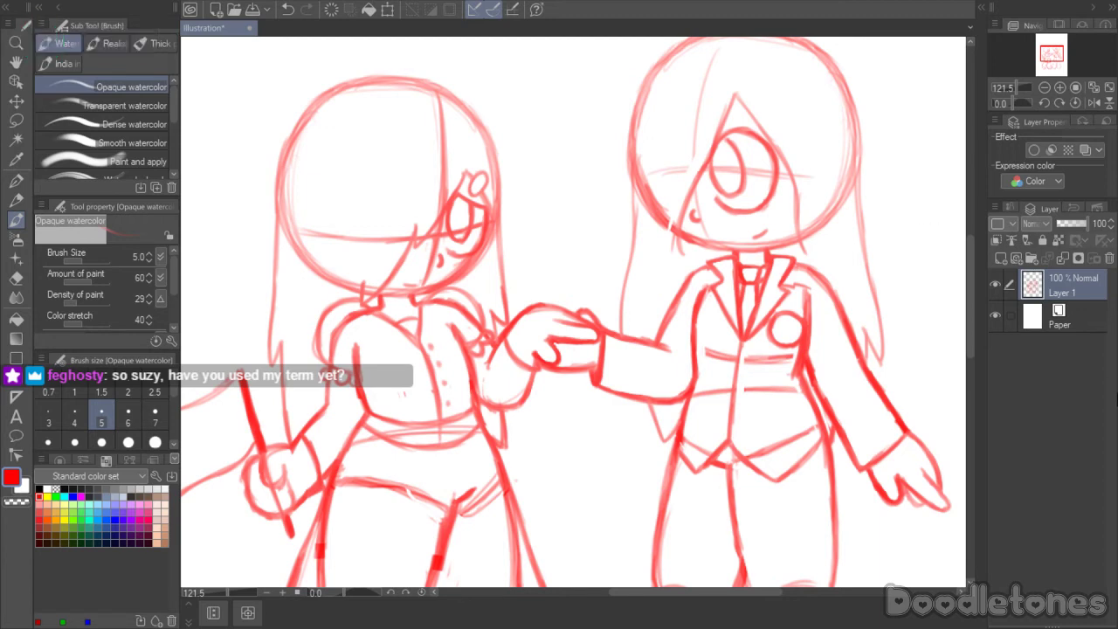
- Erase the stray lines under the companion's skirt hem on the hand-holding side and redraw the upper outer leg line
{"action": "scroll", "coordinate": [594, 276], "scroll_direction": "down", "scroll_amount": 10}
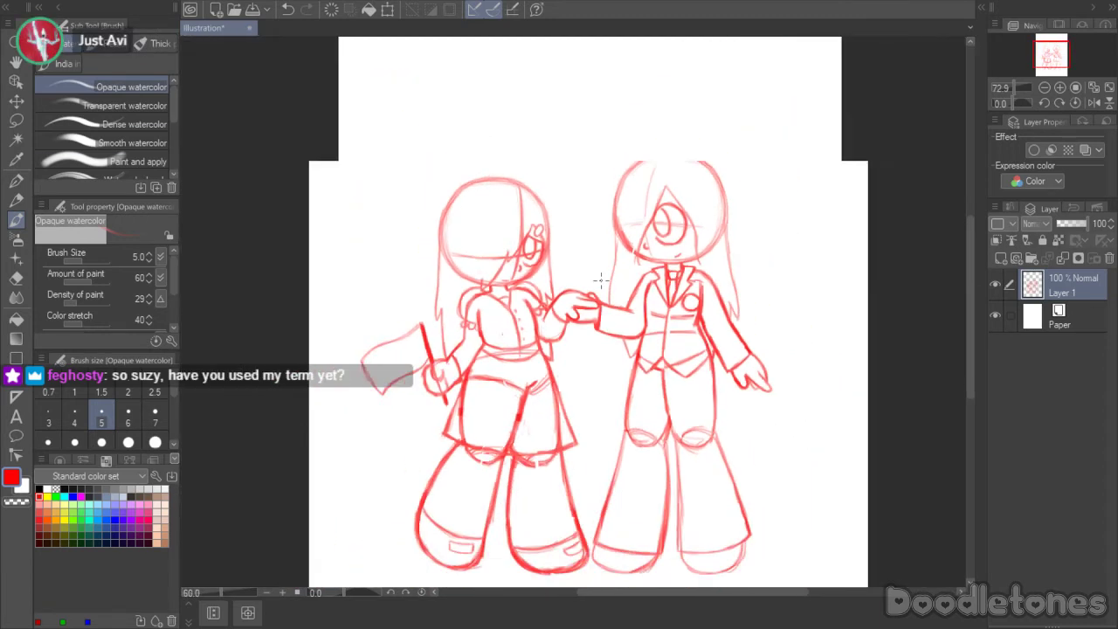
{"action": "scroll", "coordinate": [681, 555], "scroll_direction": "up", "scroll_amount": 2}
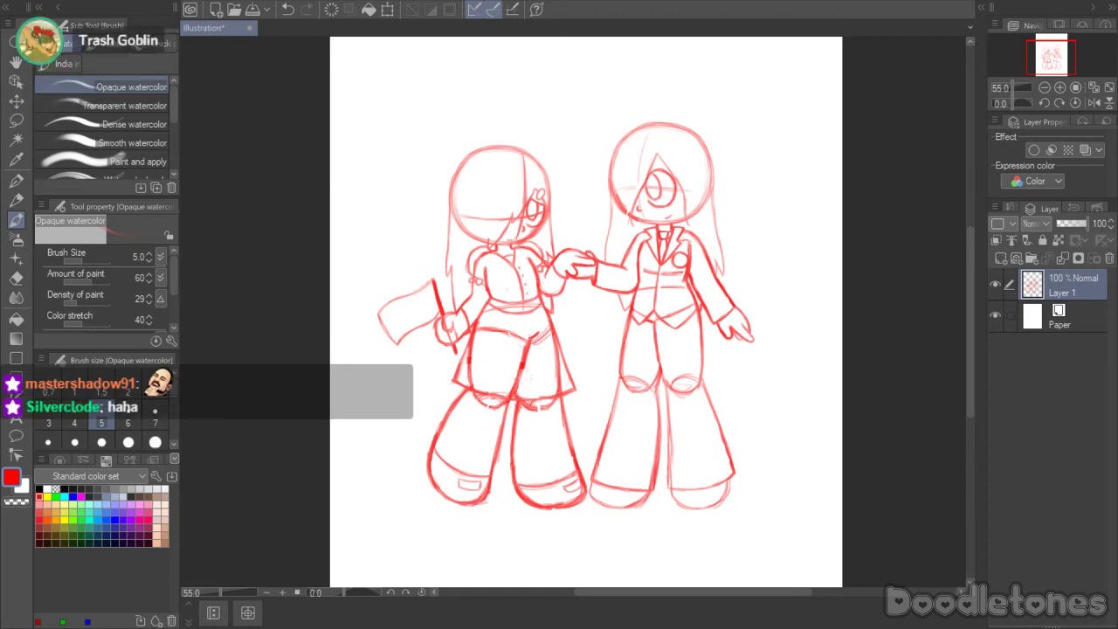
{"action": "scroll", "coordinate": [617, 341], "scroll_direction": "up", "scroll_amount": 4}
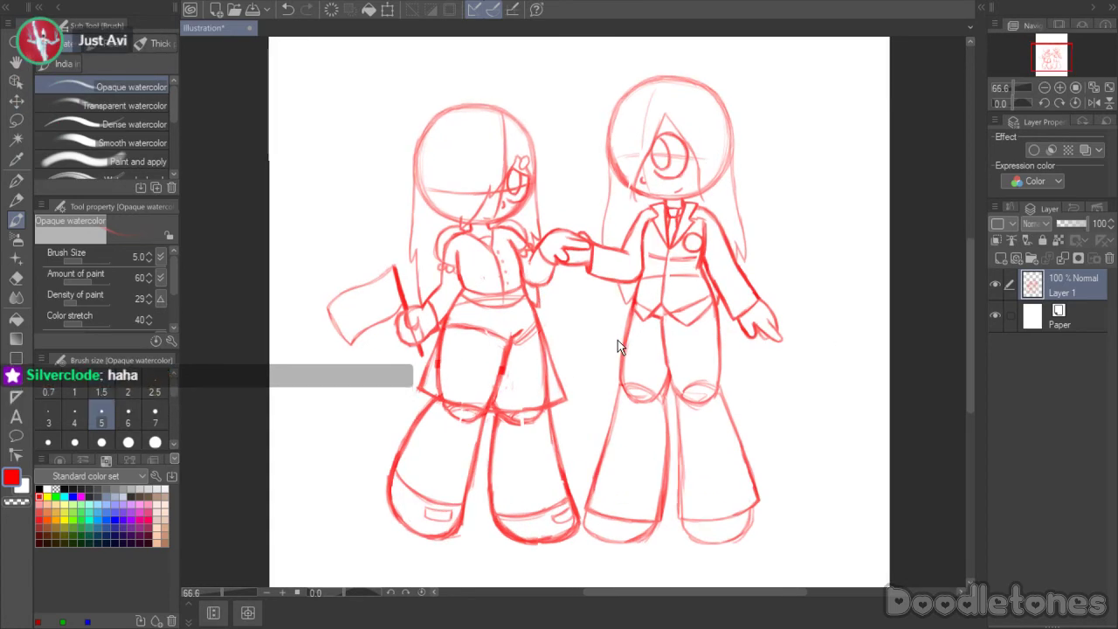
{"action": "scroll", "coordinate": [521, 422], "scroll_direction": "up", "scroll_amount": 2}
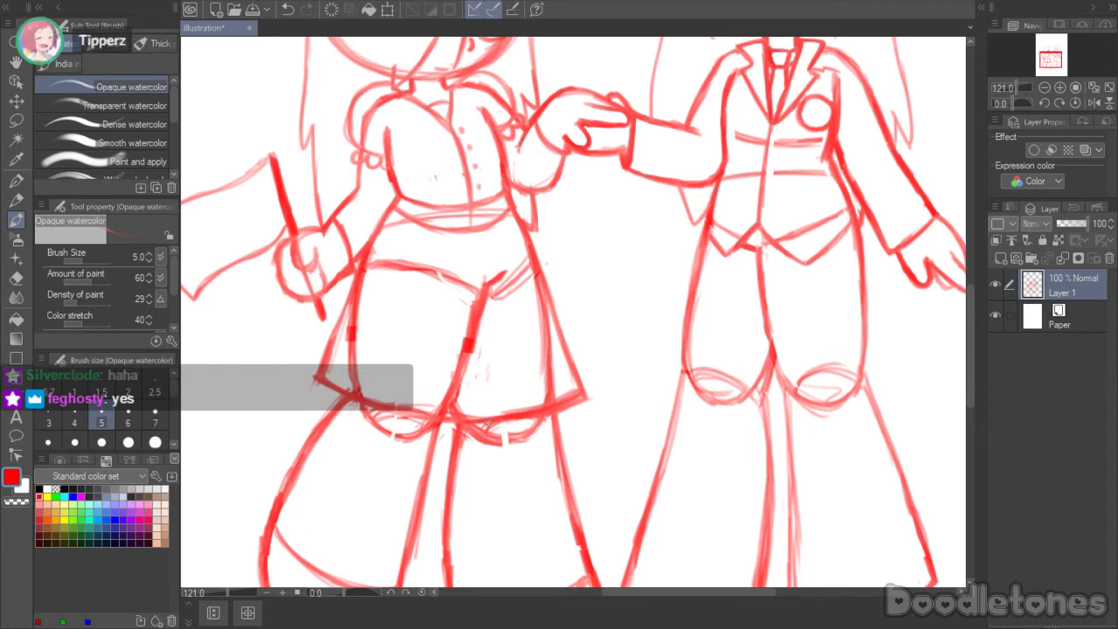
{"action": "key", "text": "e"}
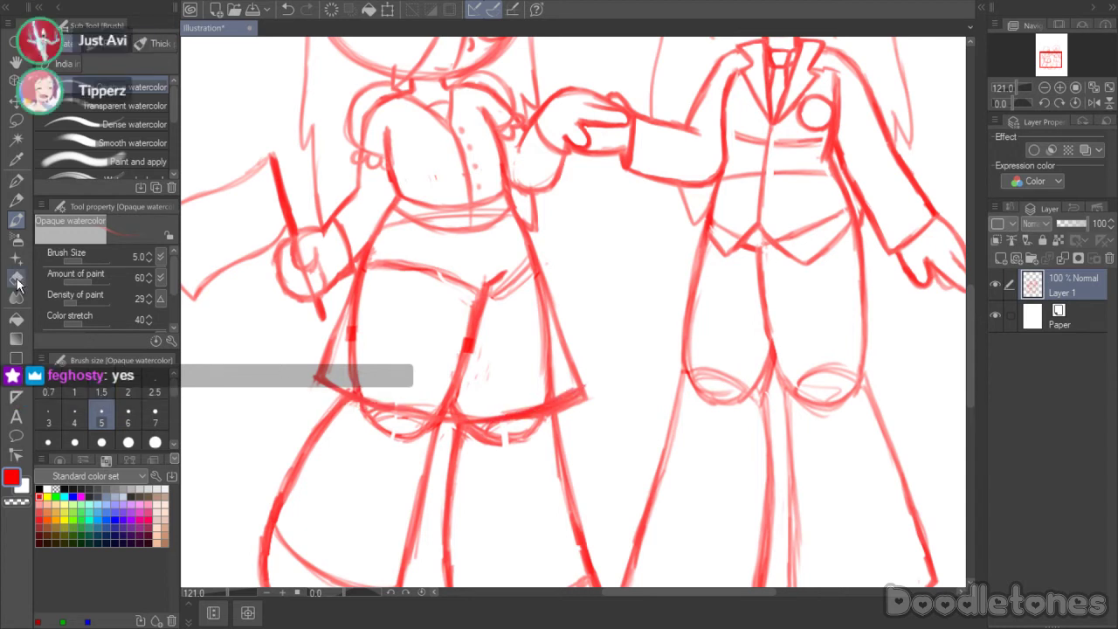
{"action": "mouse_move", "coordinate": [560, 408]}
{"action": "left_mouse_down"}
{"action": "mouse_move", "coordinate": [588, 396]}
{"action": "mouse_move", "coordinate": [524, 423]}
{"action": "left_mouse_up"}
{"action": "key", "text": "b"}
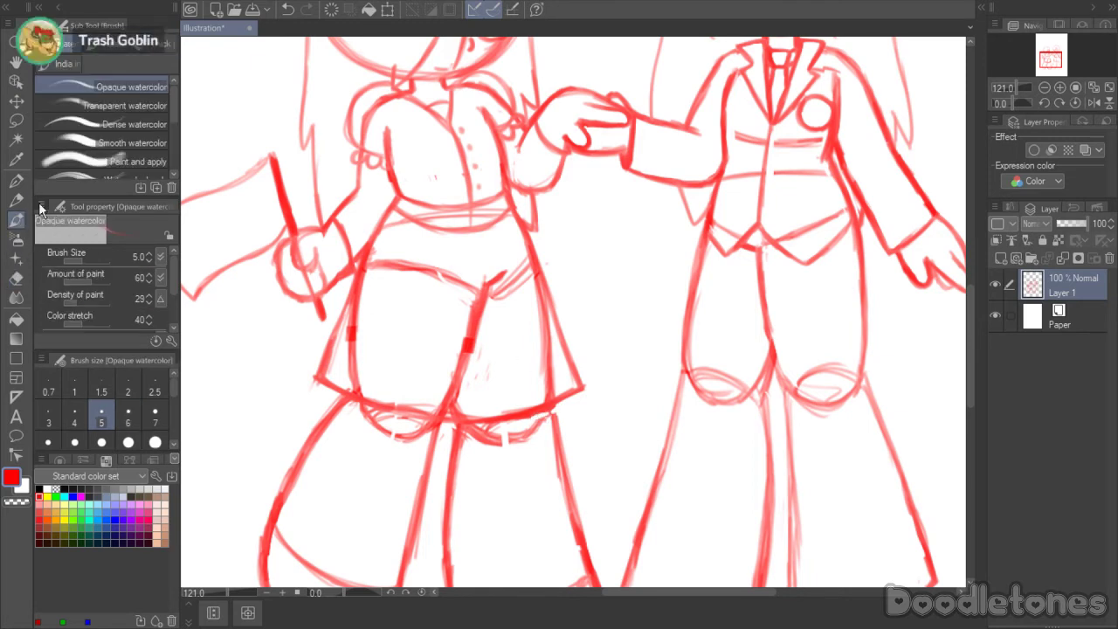
{"action": "left_click_drag", "start_coordinate": [553, 406], "coordinate": [565, 468]}
{"action": "scroll", "coordinate": [582, 539], "scroll_direction": "down", "scroll_amount": 8}
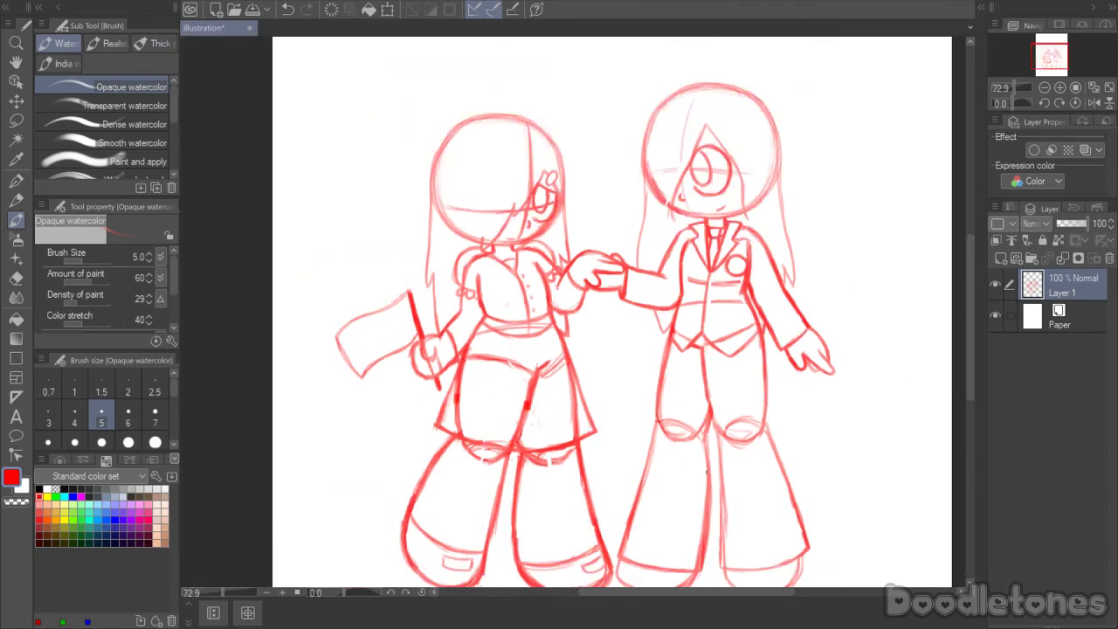
{"action": "scroll", "coordinate": [852, 388], "scroll_direction": "up", "scroll_amount": 1}
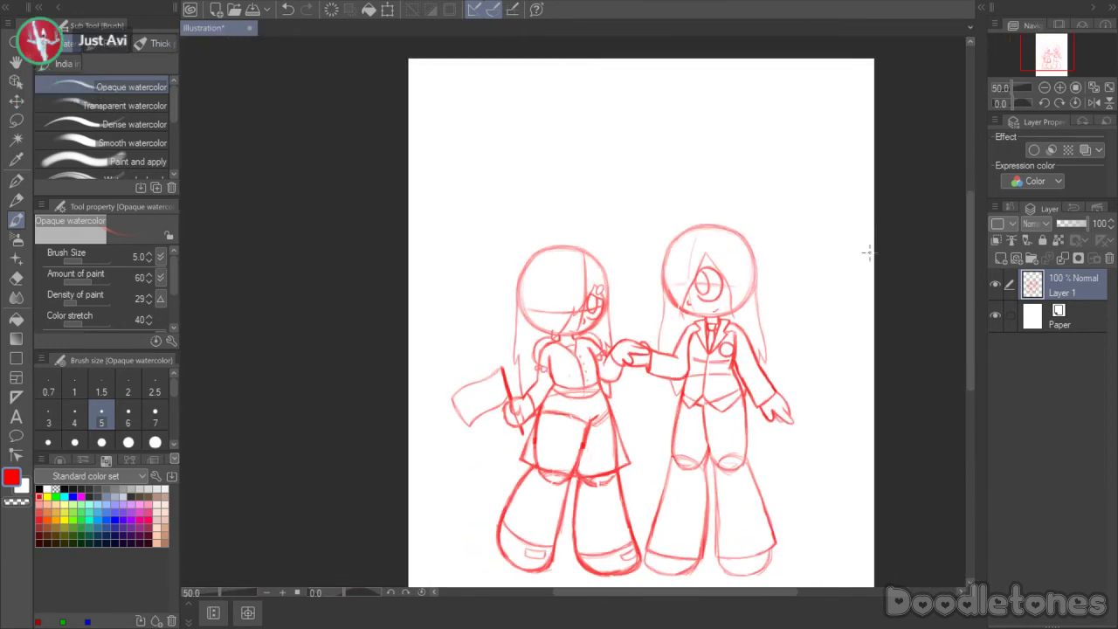
{"action": "scroll", "coordinate": [790, 321], "scroll_direction": "up", "scroll_amount": 2}
{"action": "scroll", "coordinate": [812, 370], "scroll_direction": "down", "scroll_amount": 2}
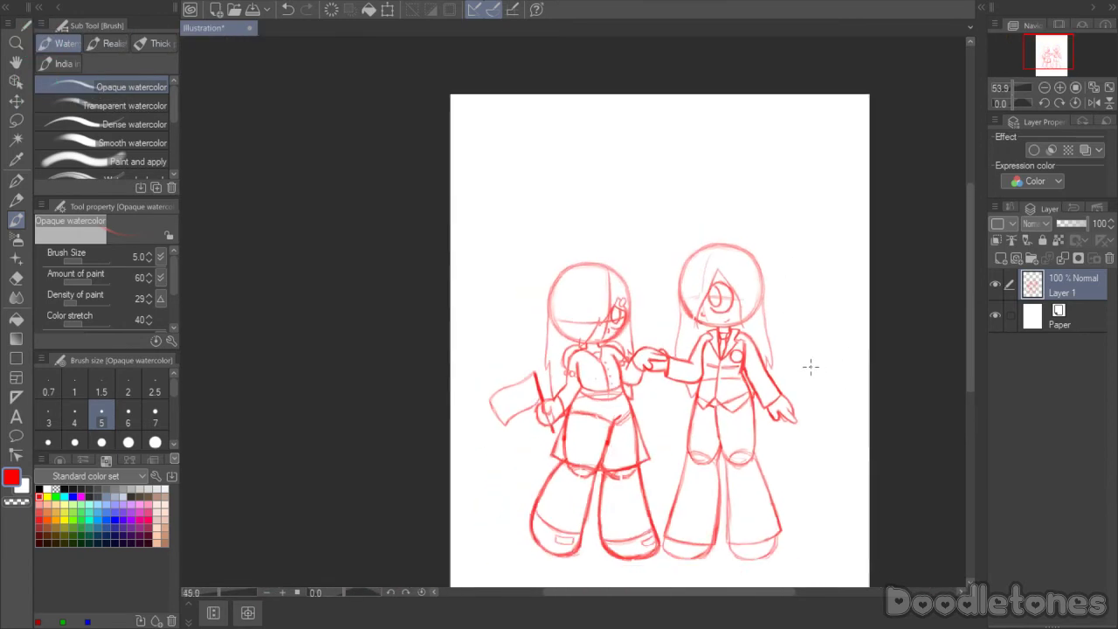
{"action": "scroll", "coordinate": [811, 366], "scroll_direction": "up", "scroll_amount": 1}
{"action": "scroll", "coordinate": [812, 366], "scroll_direction": "up", "scroll_amount": 2}
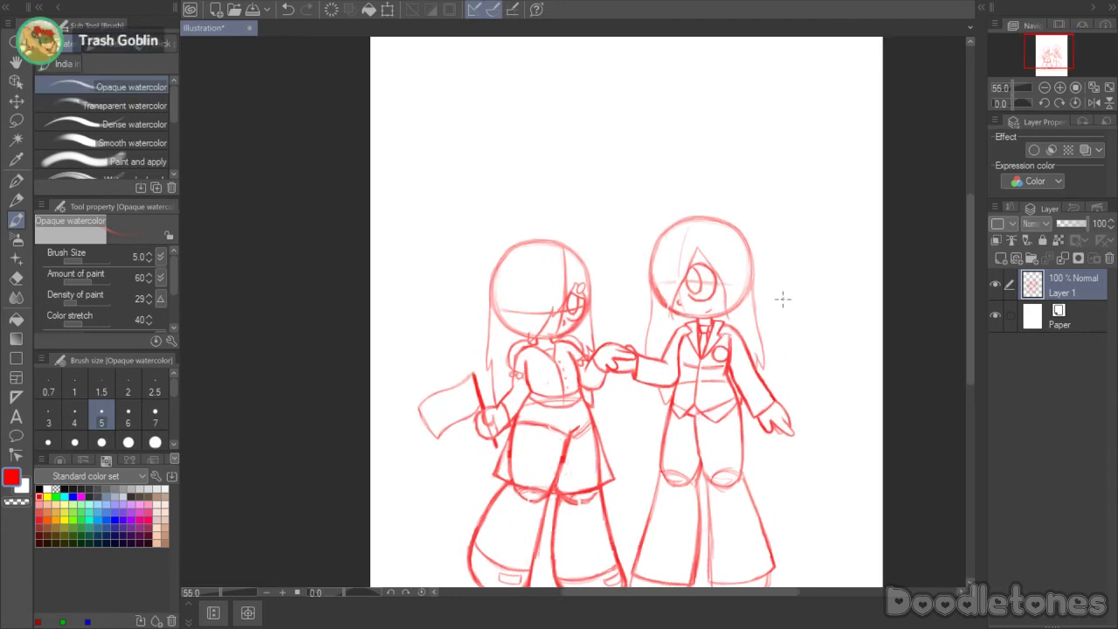
{"action": "scroll", "coordinate": [785, 338], "scroll_direction": "up", "scroll_amount": 1}
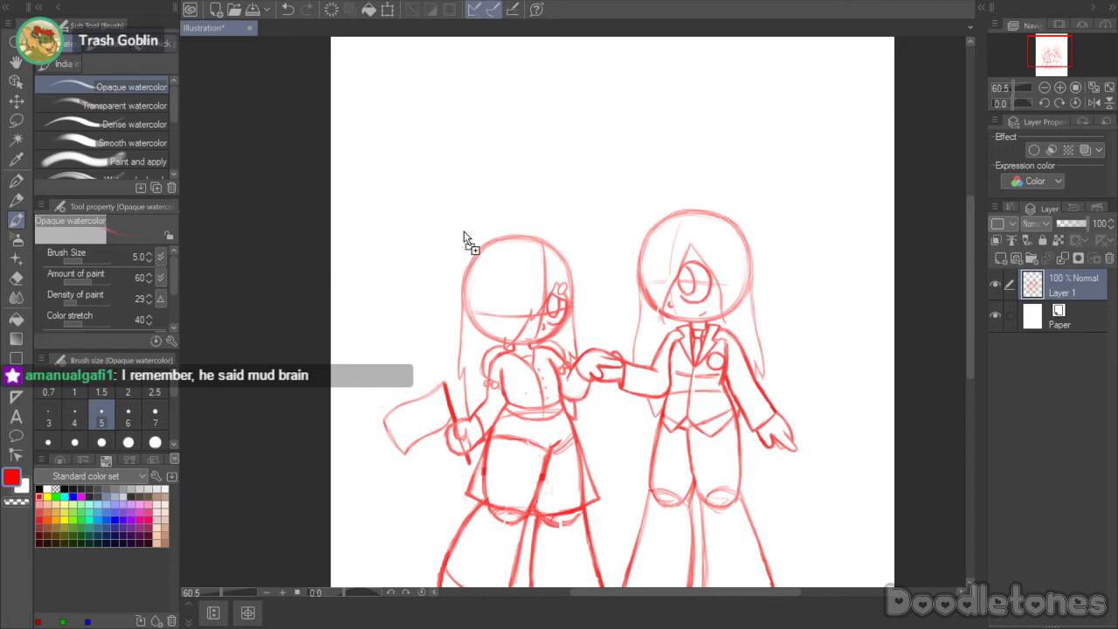
- Open the reference images 4h821mdp.bmp and uz1eyc53.bmp, and return to the illustration canvas
{"action": "left_click_drag", "start_coordinate": [464, 238], "coordinate": [464, 237]}
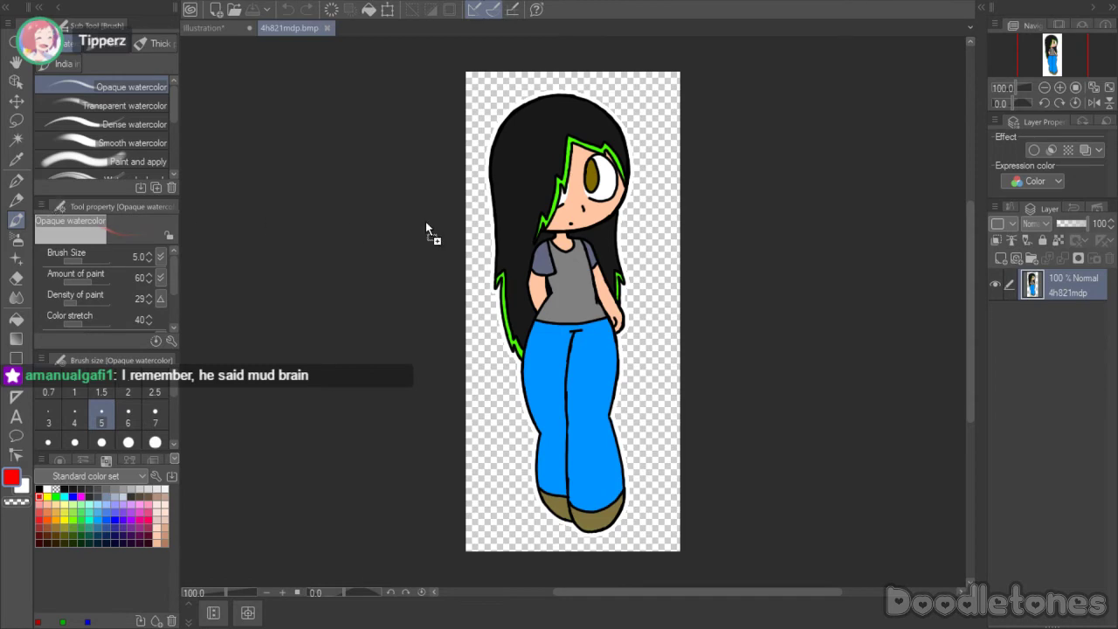
{"action": "left_click_drag", "start_coordinate": [429, 229], "coordinate": [428, 228]}
{"action": "left_click", "coordinate": [204, 27]}
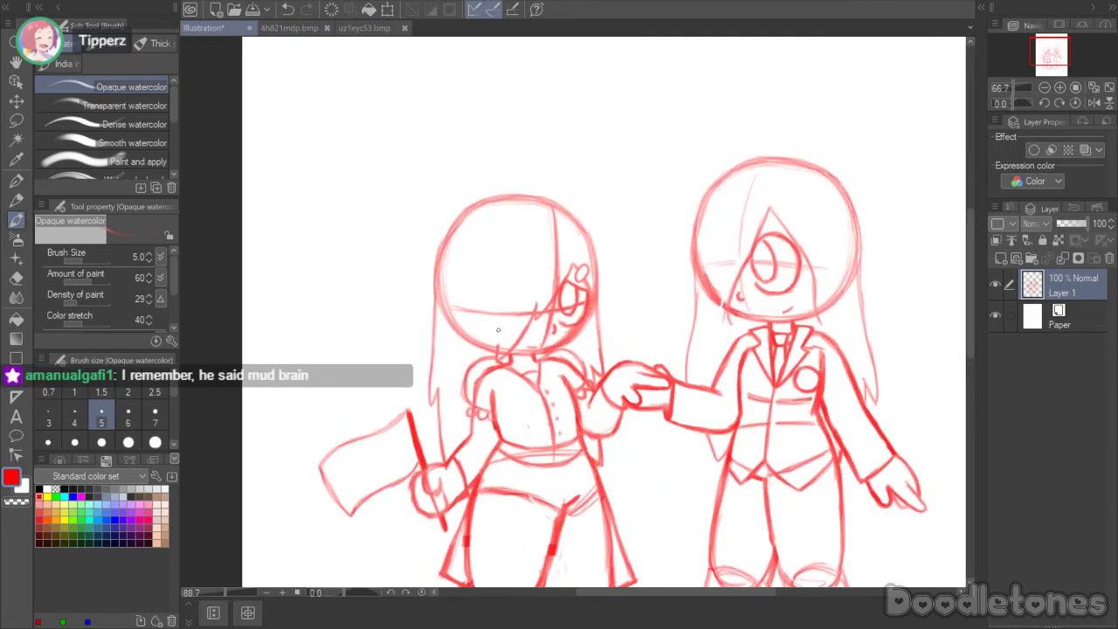
- Sketch a second jagged line along the companion's fringe, from the neck up over the eye, to form a hair streak
{"action": "scroll", "coordinate": [498, 330], "scroll_direction": "up", "scroll_amount": 5}
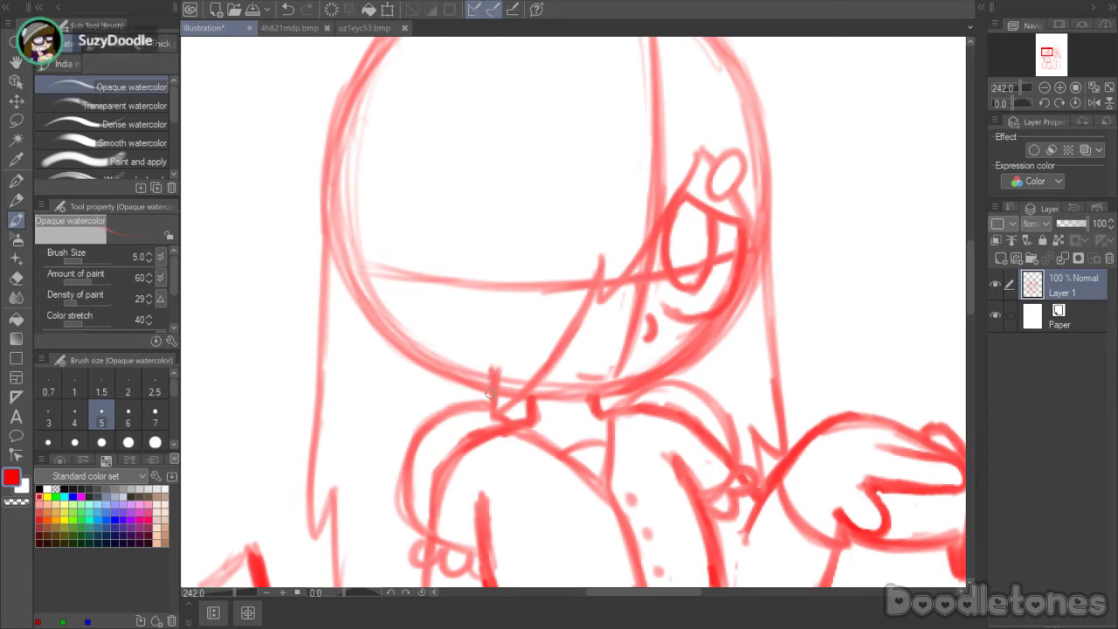
{"action": "left_click_drag", "start_coordinate": [505, 384], "coordinate": [537, 344]}
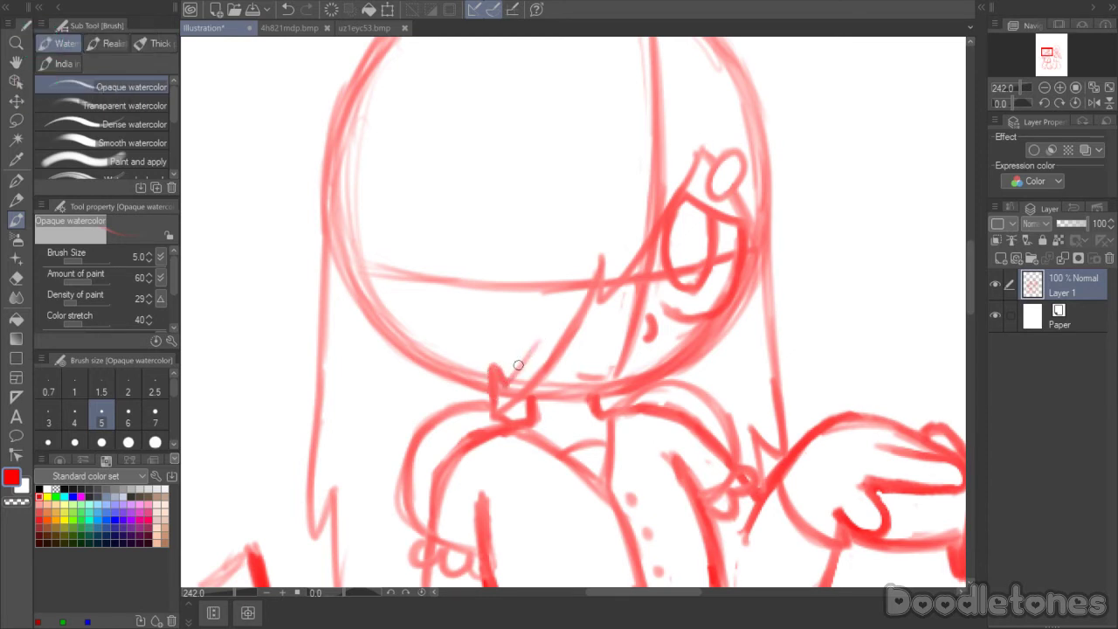
{"action": "key", "text": "ctrl+z"}
{"action": "left_click_drag", "start_coordinate": [508, 384], "coordinate": [606, 222]}
{"action": "mouse_move", "coordinate": [606, 223]}
{"action": "left_mouse_down"}
{"action": "mouse_move", "coordinate": [615, 263]}
{"action": "mouse_move", "coordinate": [651, 203]}
{"action": "left_mouse_up"}
{"action": "left_click_drag", "start_coordinate": [622, 253], "coordinate": [678, 165]}
{"action": "left_click_drag", "start_coordinate": [651, 201], "coordinate": [690, 145]}
{"action": "mouse_move", "coordinate": [672, 166]}
{"action": "left_mouse_down"}
{"action": "mouse_move", "coordinate": [692, 133]}
{"action": "mouse_move", "coordinate": [706, 144]}
{"action": "mouse_move", "coordinate": [706, 129]}
{"action": "mouse_move", "coordinate": [760, 215]}
{"action": "left_mouse_up"}
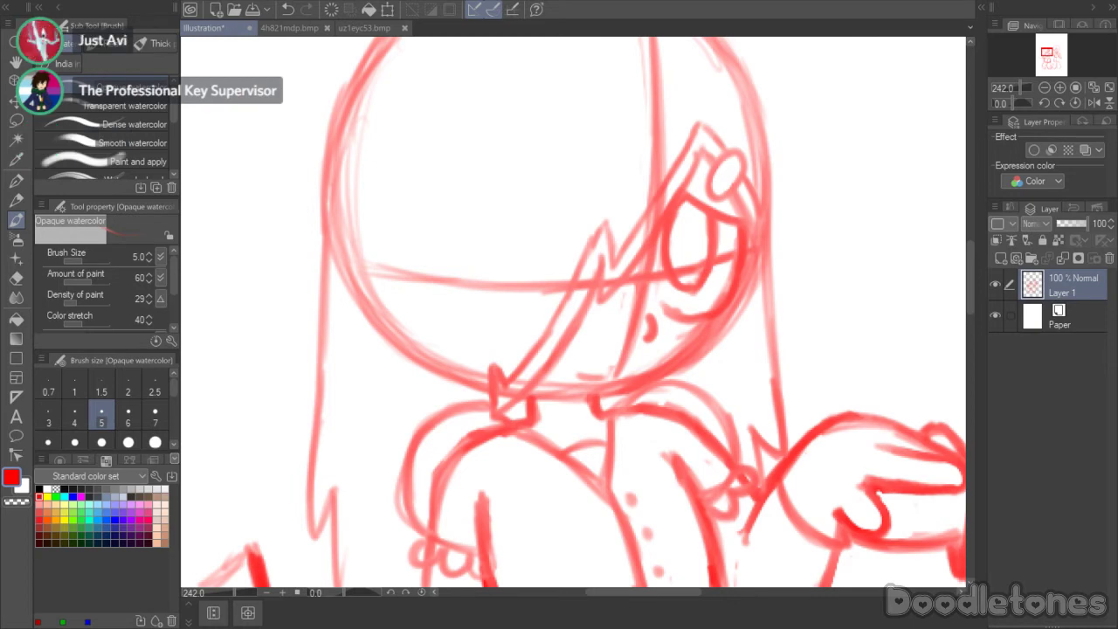
{"action": "scroll", "coordinate": [586, 481], "scroll_direction": "down", "scroll_amount": 2}
{"action": "scroll", "coordinate": [781, 349], "scroll_direction": "down", "scroll_amount": 6}
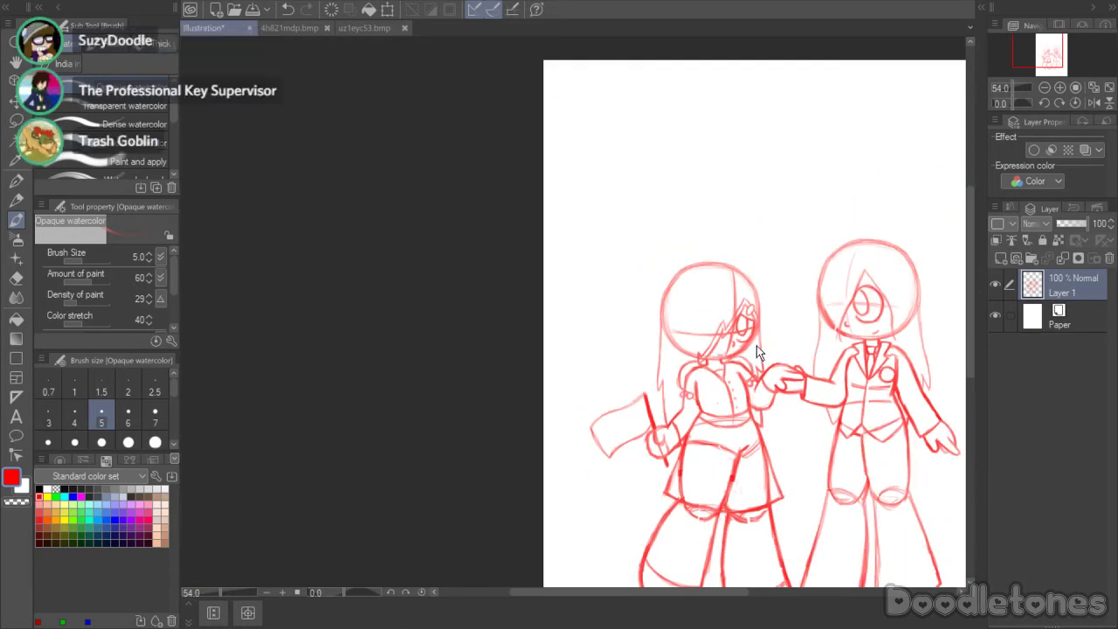
{"action": "left_click_drag", "start_coordinate": [711, 592], "coordinate": [760, 592]}
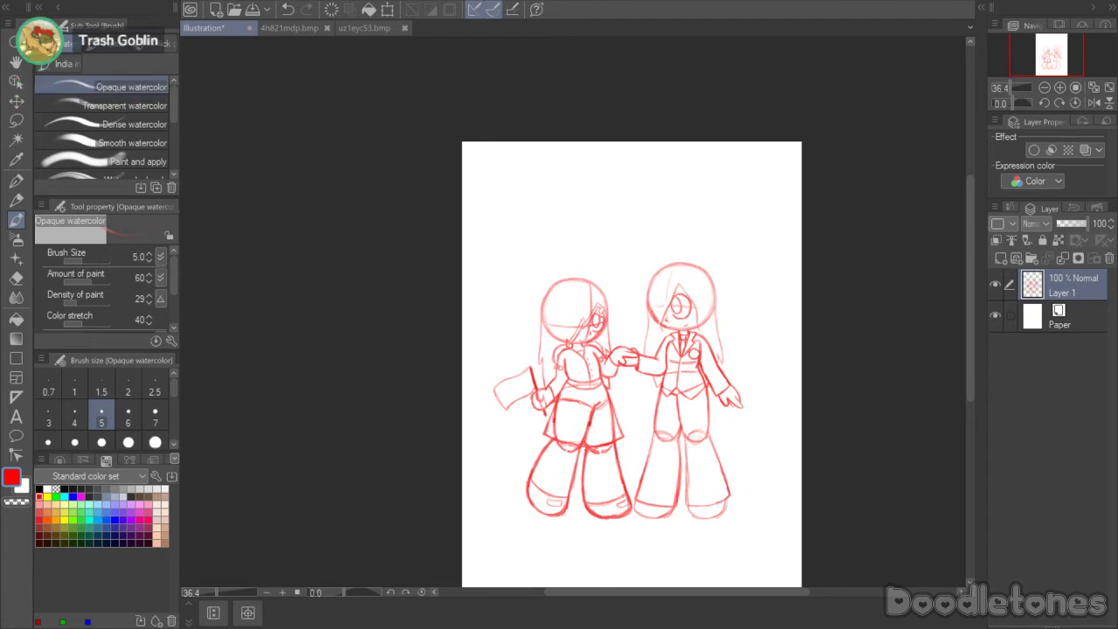
{"action": "scroll", "coordinate": [647, 522], "scroll_direction": "up", "scroll_amount": 5}
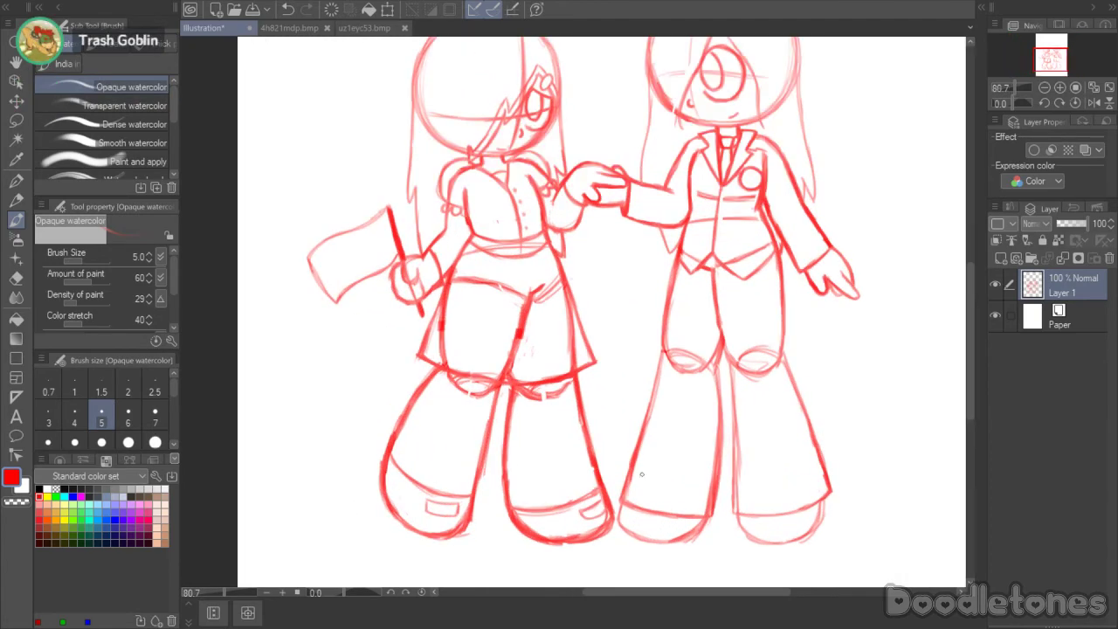
{"action": "scroll", "coordinate": [781, 381], "scroll_direction": "down", "scroll_amount": 2}
{"action": "left_click_drag", "start_coordinate": [966, 324], "coordinate": [971, 315]}
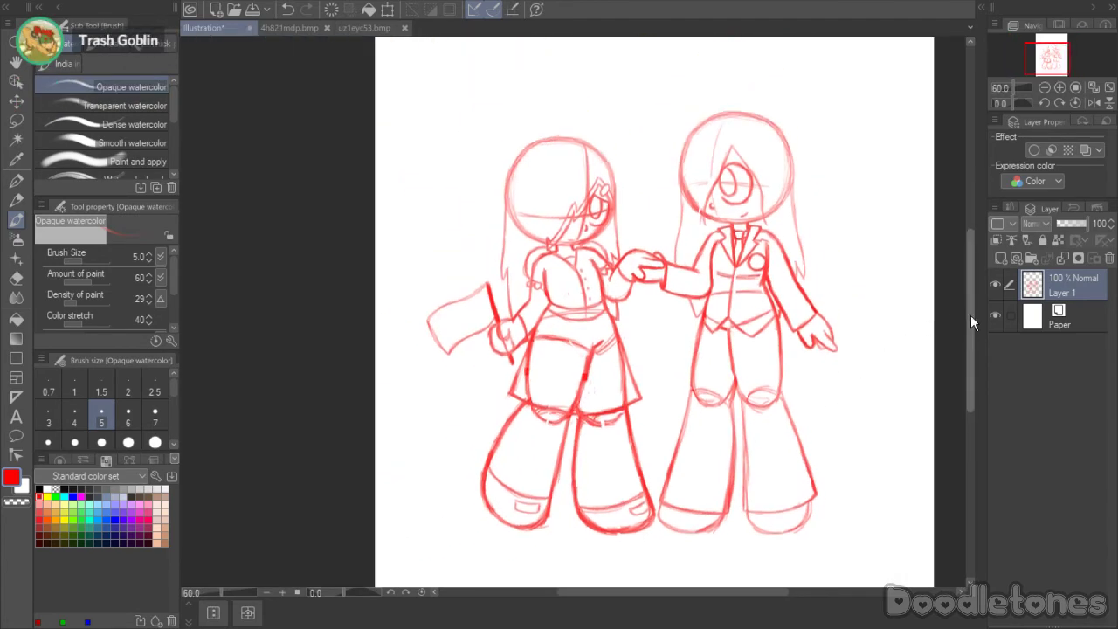
- Lower the sketch layer's opacity to 13% and add a new layer for inking with the black G-pen
{"action": "left_click_drag", "start_coordinate": [1073, 223], "coordinate": [1060, 219]}
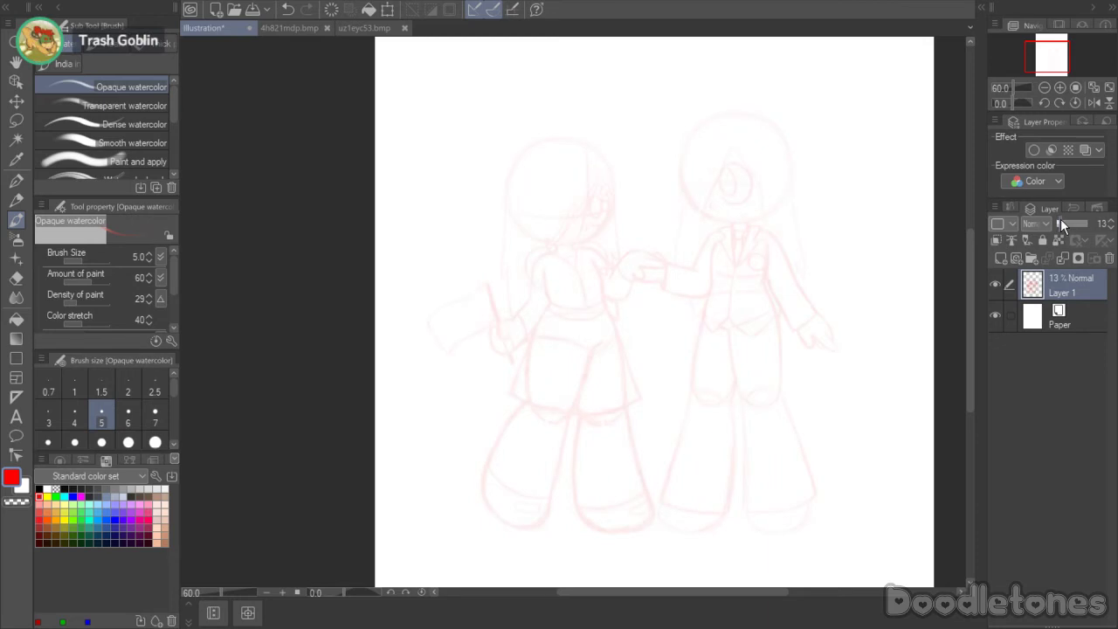
{"action": "left_click", "coordinate": [1001, 257]}
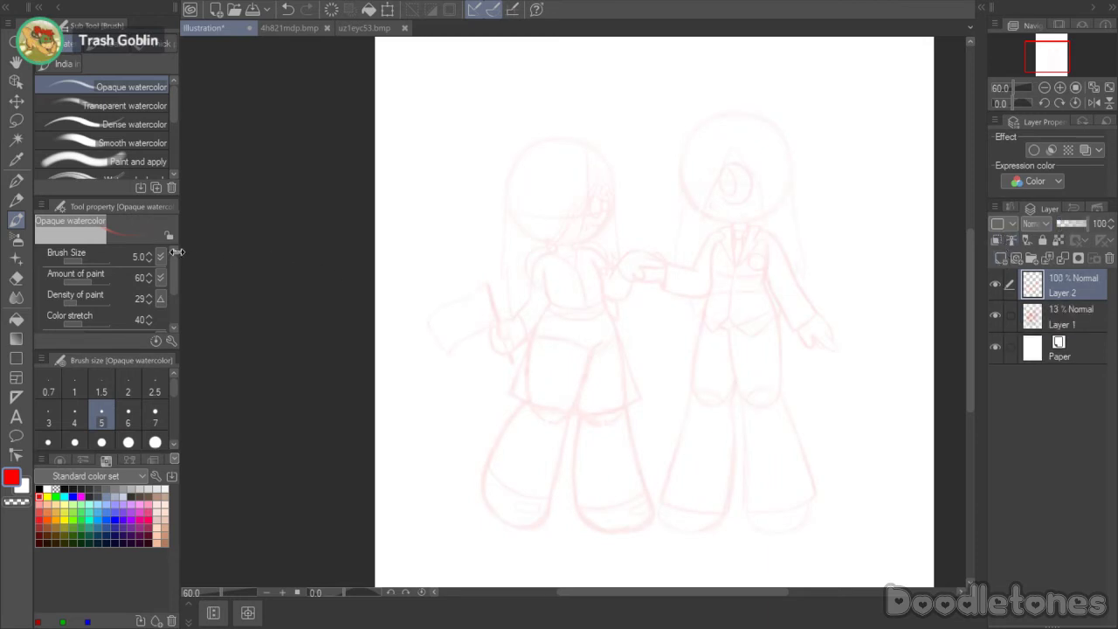
{"action": "left_click", "coordinate": [16, 180]}
{"action": "left_click", "coordinate": [39, 489]}
- Ink the companion's rounded head top from one side to the other, redoing uneven strokes and cleaning the line
{"action": "scroll", "coordinate": [526, 239], "scroll_direction": "up", "scroll_amount": 1}
{"action": "scroll", "coordinate": [560, 165], "scroll_direction": "up", "scroll_amount": 5}
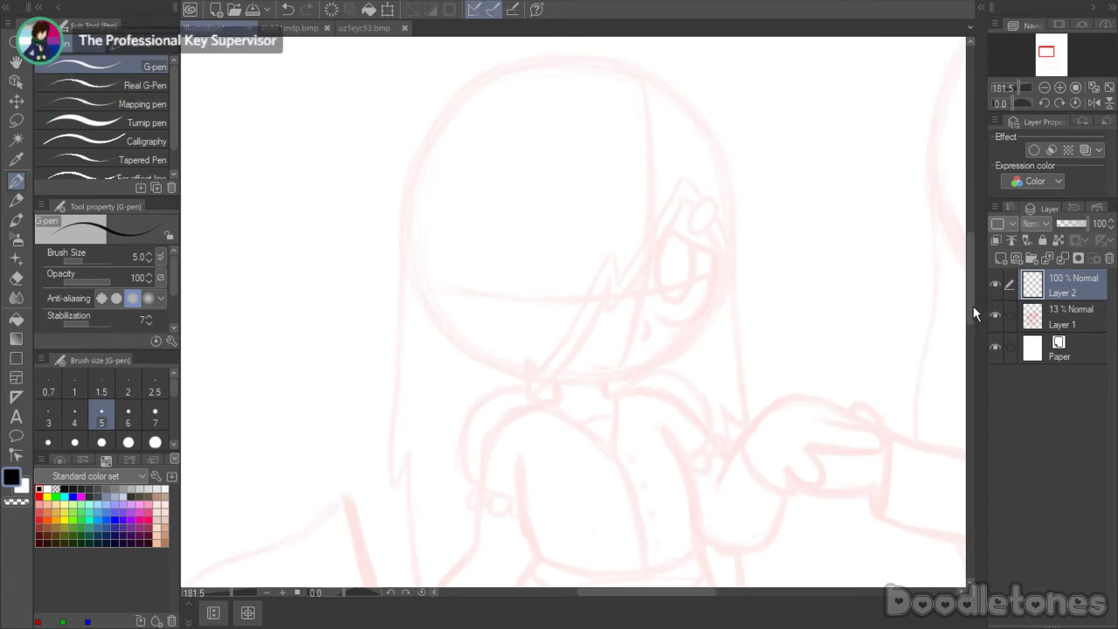
{"action": "left_click_drag", "start_coordinate": [973, 306], "coordinate": [974, 285]}
{"action": "left_click_drag", "start_coordinate": [403, 374], "coordinate": [407, 336]}
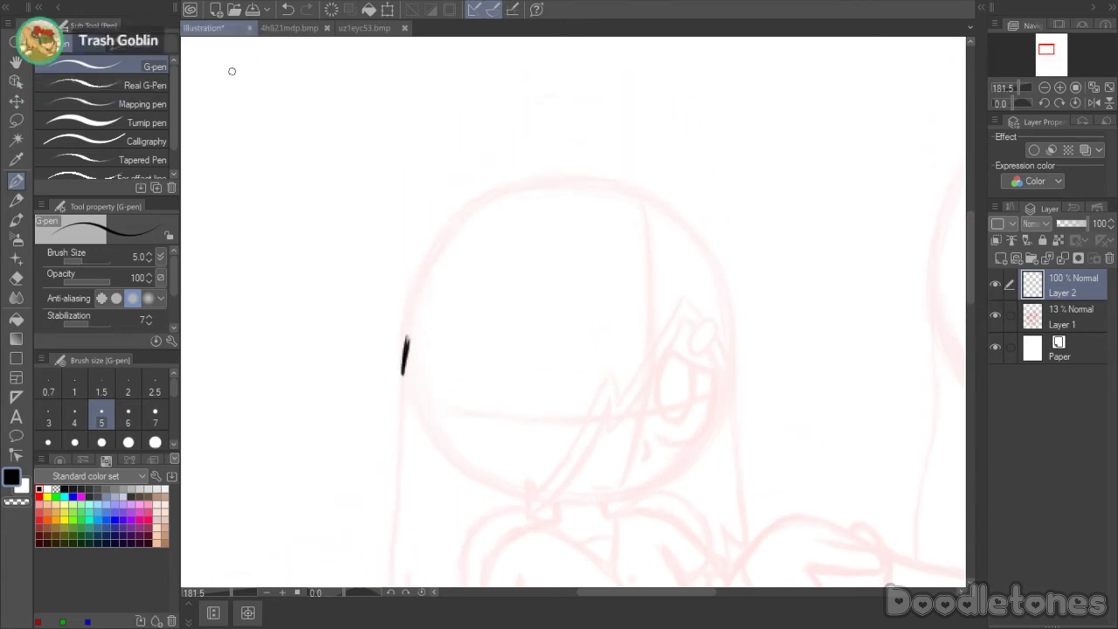
{"action": "key", "text": "ctrl+z"}
{"action": "key", "text": "ctrl+z"}
{"action": "mouse_move", "coordinate": [401, 376]}
{"action": "left_mouse_down"}
{"action": "mouse_move", "coordinate": [410, 297]}
{"action": "mouse_move", "coordinate": [442, 237]}
{"action": "mouse_move", "coordinate": [503, 188]}
{"action": "mouse_move", "coordinate": [556, 173]}
{"action": "mouse_move", "coordinate": [670, 200]}
{"action": "mouse_move", "coordinate": [706, 242]}
{"action": "mouse_move", "coordinate": [734, 340]}
{"action": "left_mouse_up"}
{"action": "key", "text": "ctrl+z"}
{"action": "key", "text": "ctrl+z"}
{"action": "left_click_drag", "start_coordinate": [727, 289], "coordinate": [733, 329]}
{"action": "left_click_drag", "start_coordinate": [722, 281], "coordinate": [735, 365]}
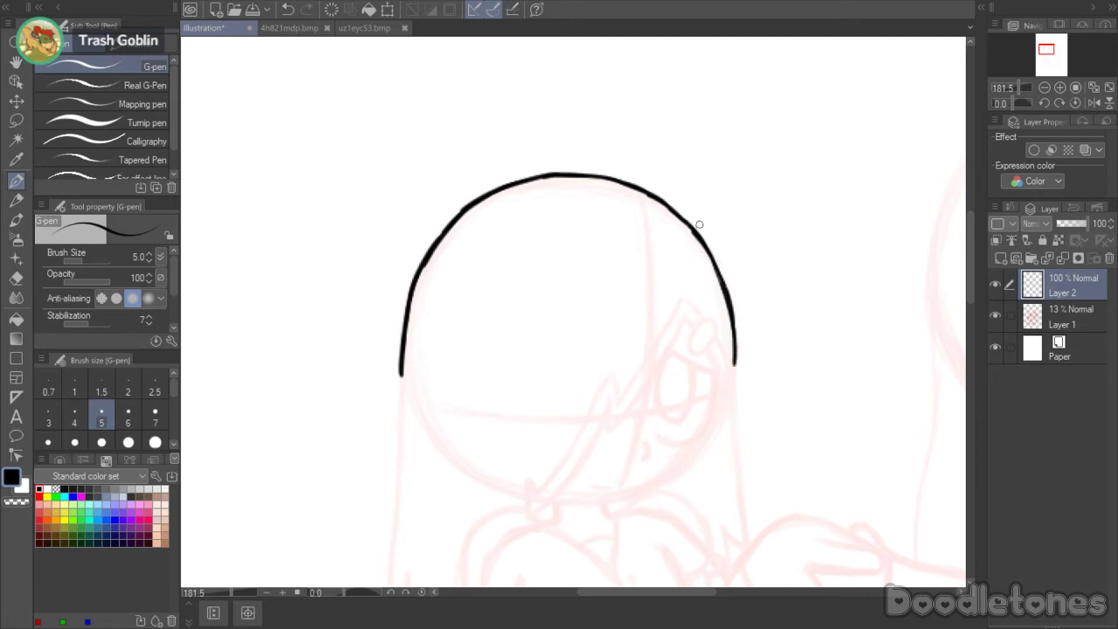
{"action": "left_click", "coordinate": [15, 277]}
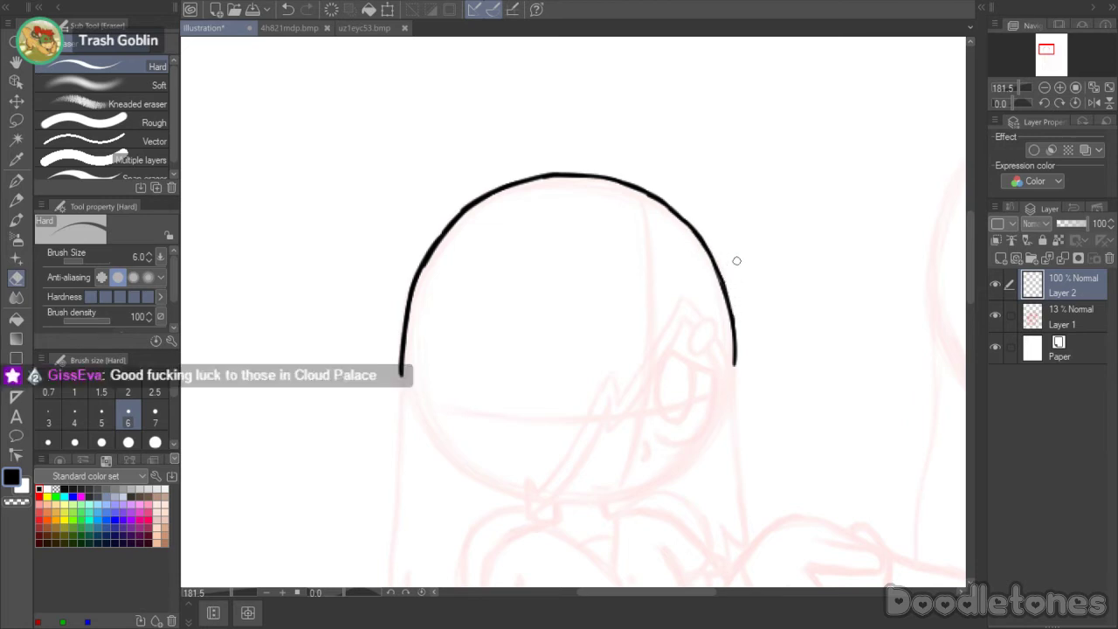
- Ink the lower jagged edge of the companion's fringe streak from its tip at the neck up to the eye, and outline the oval hair clip
{"action": "key", "text": "p"}
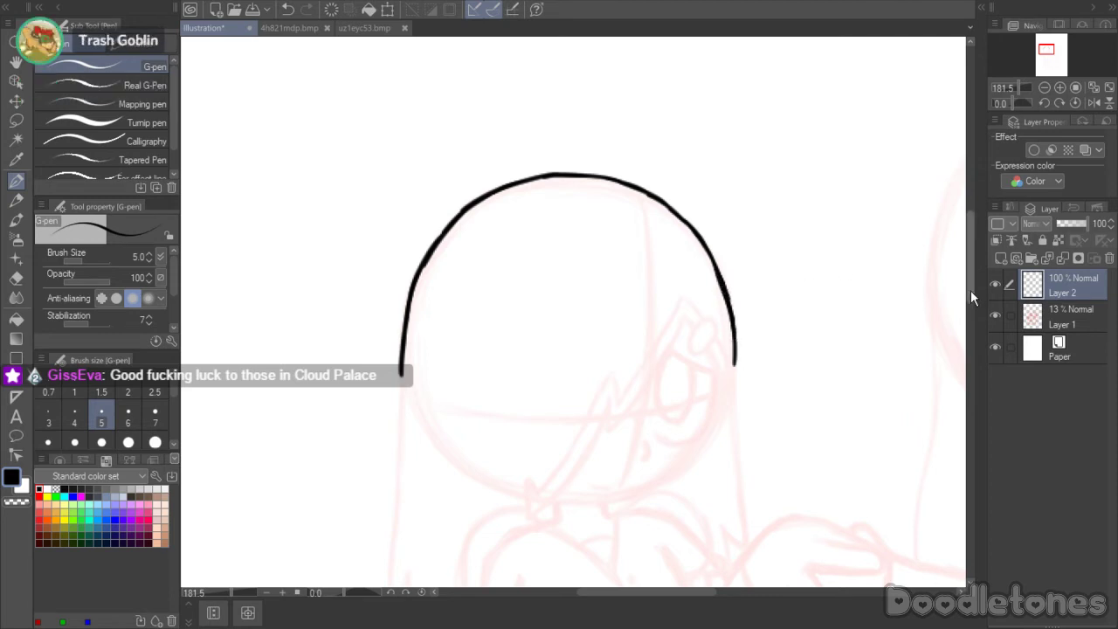
{"action": "scroll", "coordinate": [971, 297], "scroll_direction": "down", "scroll_amount": 2}
{"action": "mouse_move", "coordinate": [518, 423]}
{"action": "left_mouse_down"}
{"action": "mouse_move", "coordinate": [526, 452]}
{"action": "mouse_move", "coordinate": [593, 390]}
{"action": "left_mouse_up"}
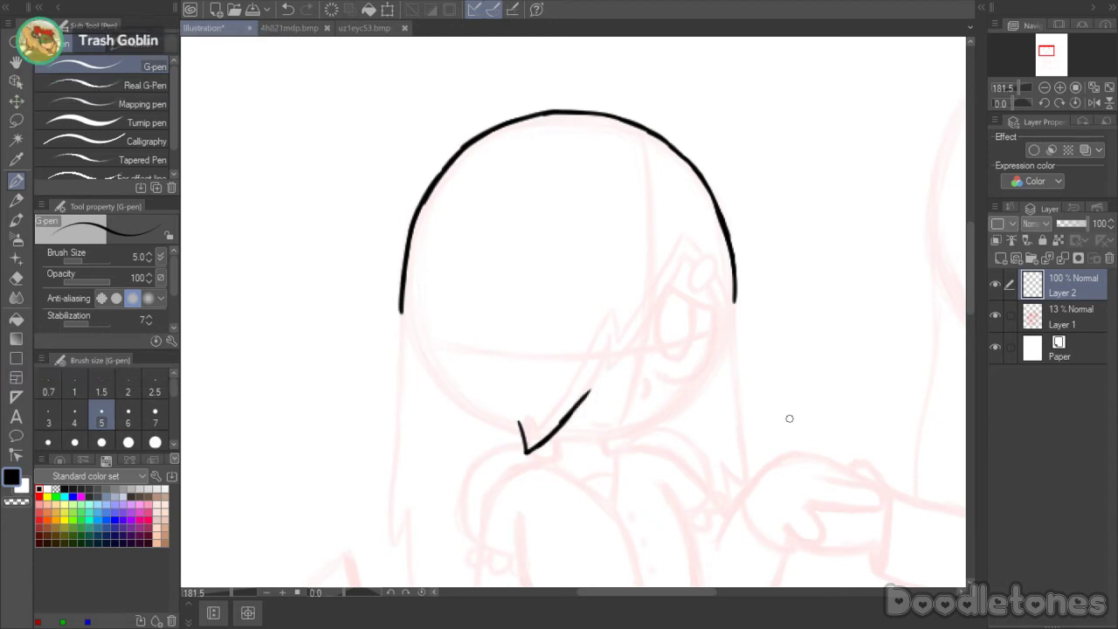
{"action": "scroll", "coordinate": [760, 393], "scroll_direction": "up", "scroll_amount": 3}
{"action": "left_click_drag", "start_coordinate": [390, 434], "coordinate": [412, 404]}
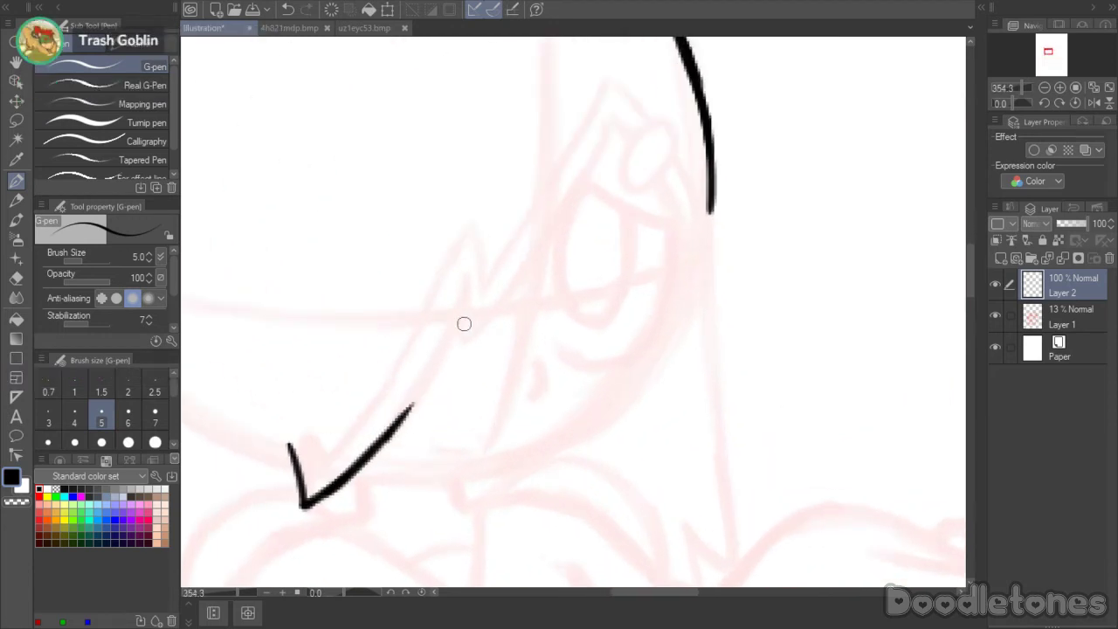
{"action": "mouse_move", "coordinate": [459, 295]}
{"action": "left_mouse_down"}
{"action": "mouse_move", "coordinate": [449, 339]}
{"action": "mouse_move", "coordinate": [455, 310]}
{"action": "mouse_move", "coordinate": [394, 428]}
{"action": "mouse_move", "coordinate": [464, 324]}
{"action": "mouse_move", "coordinate": [462, 298]}
{"action": "mouse_move", "coordinate": [466, 338]}
{"action": "left_mouse_up"}
{"action": "left_click_drag", "start_coordinate": [463, 297], "coordinate": [466, 343]}
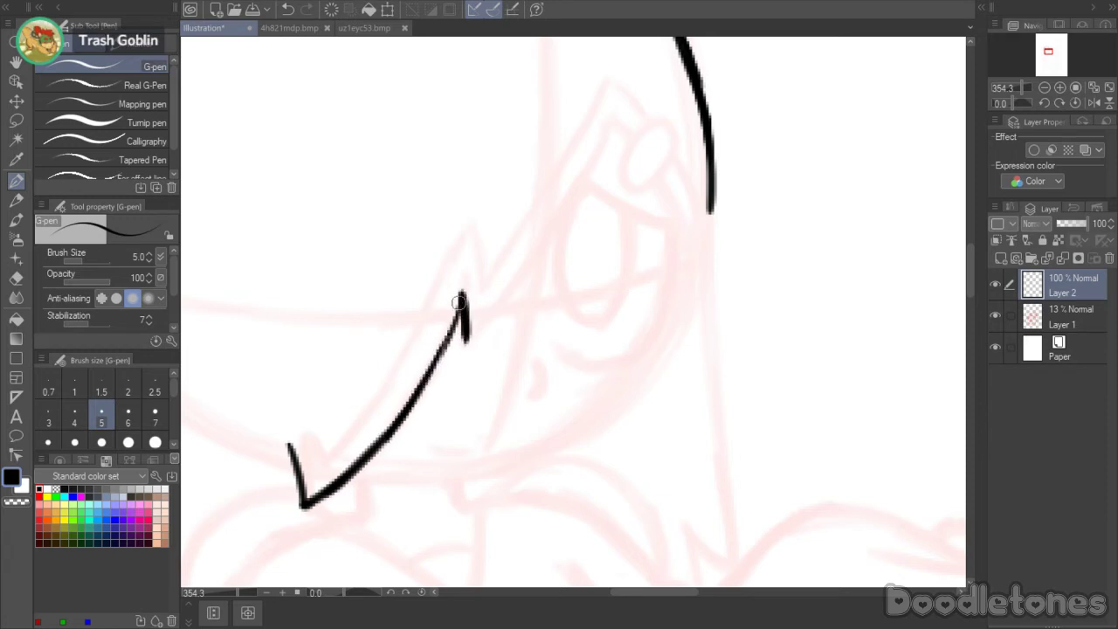
{"action": "mouse_move", "coordinate": [462, 302]}
{"action": "left_mouse_down"}
{"action": "mouse_move", "coordinate": [467, 341]}
{"action": "mouse_move", "coordinate": [544, 250]}
{"action": "mouse_move", "coordinate": [628, 118]}
{"action": "mouse_move", "coordinate": [646, 187]}
{"action": "mouse_move", "coordinate": [669, 119]}
{"action": "left_mouse_up"}
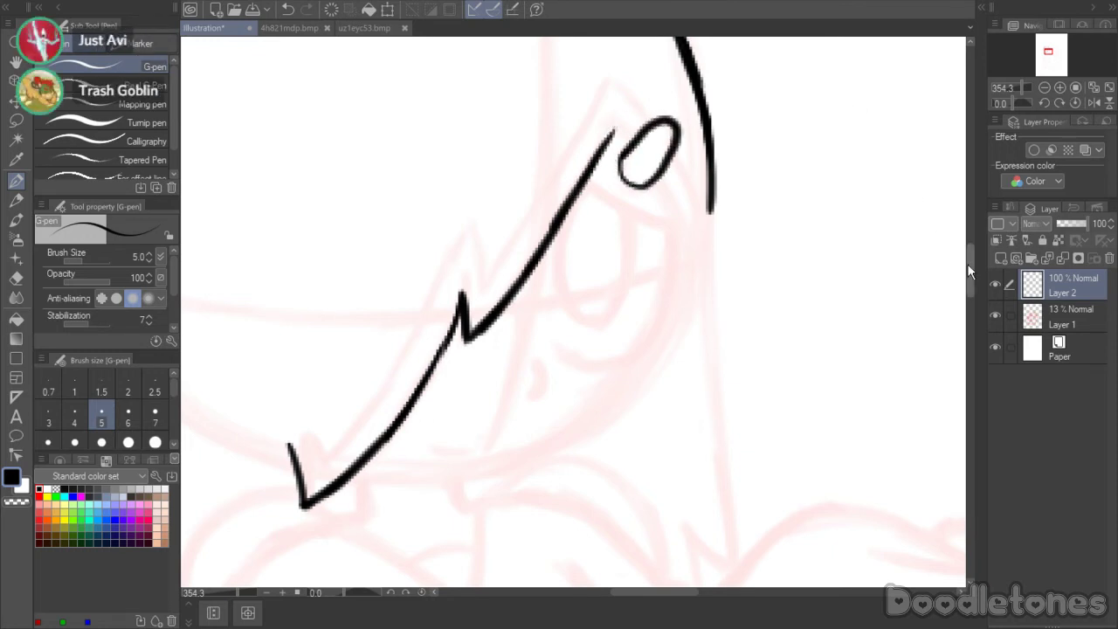
- Redraw the oval hair clip and ink the pointed end of the streak between the clip and the head outline
{"action": "scroll", "coordinate": [967, 263], "scroll_direction": "up", "scroll_amount": 5}
{"action": "key", "text": "ctrl+z"}
{"action": "mouse_move", "coordinate": [642, 358]}
{"action": "left_mouse_down"}
{"action": "mouse_move", "coordinate": [634, 413]}
{"action": "mouse_move", "coordinate": [670, 381]}
{"action": "mouse_move", "coordinate": [667, 349]}
{"action": "mouse_move", "coordinate": [625, 374]}
{"action": "mouse_move", "coordinate": [710, 468]}
{"action": "left_mouse_up"}
{"action": "left_click_drag", "start_coordinate": [712, 413], "coordinate": [710, 469]}
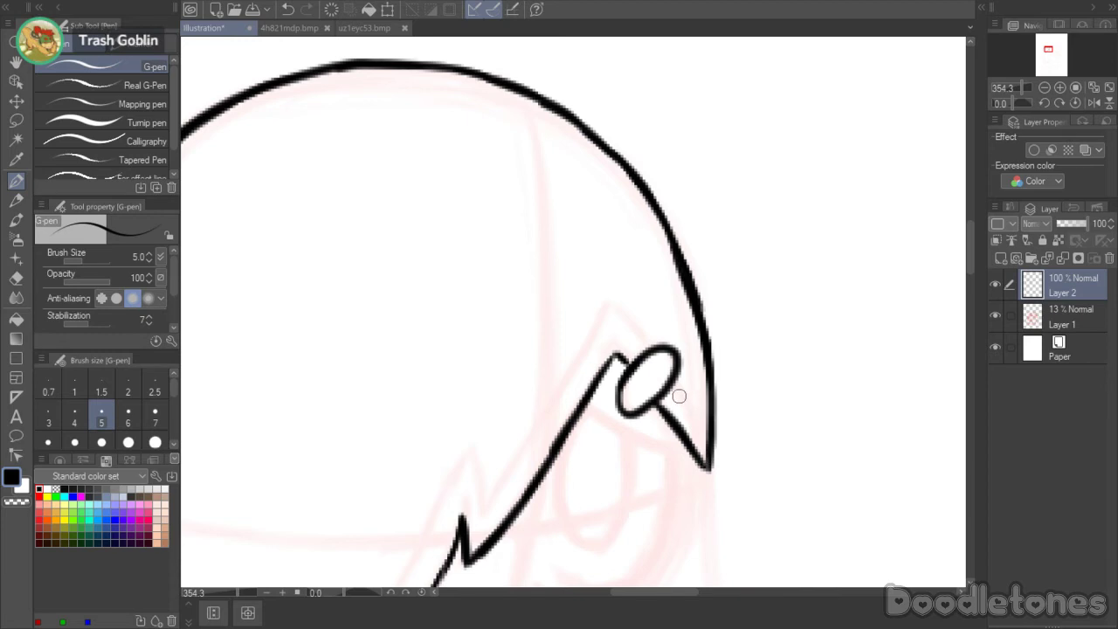
{"action": "left_click_drag", "start_coordinate": [672, 385], "coordinate": [708, 443]}
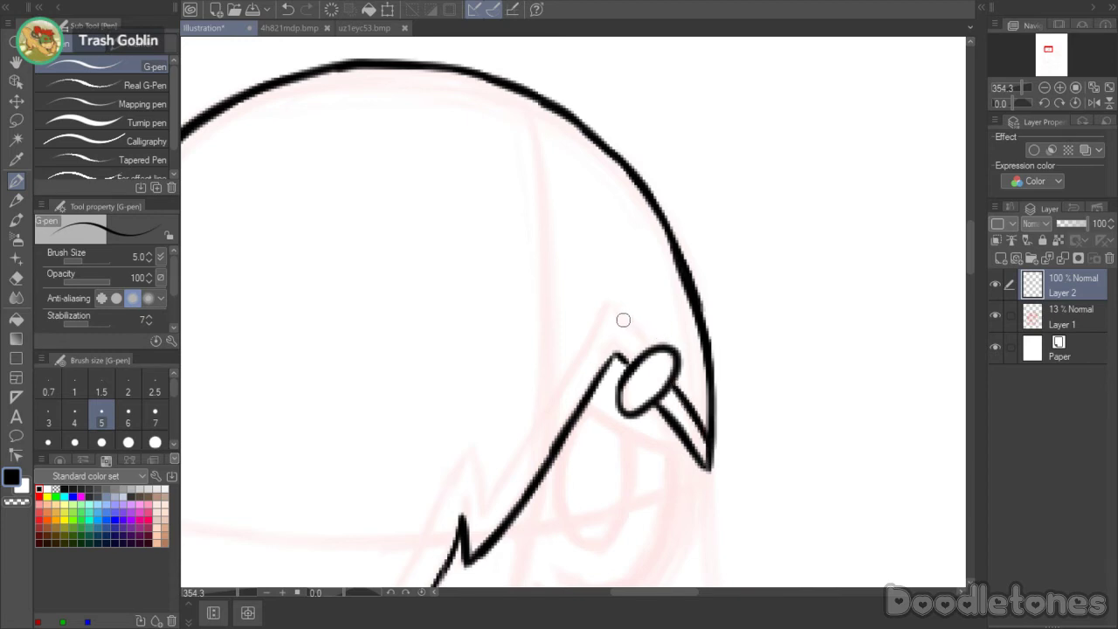
- Ink the streak's upper jagged edge parallel to the lower one, from the hair clip down to the pointed tip at the neck
{"action": "left_click_drag", "start_coordinate": [607, 304], "coordinate": [649, 349]}
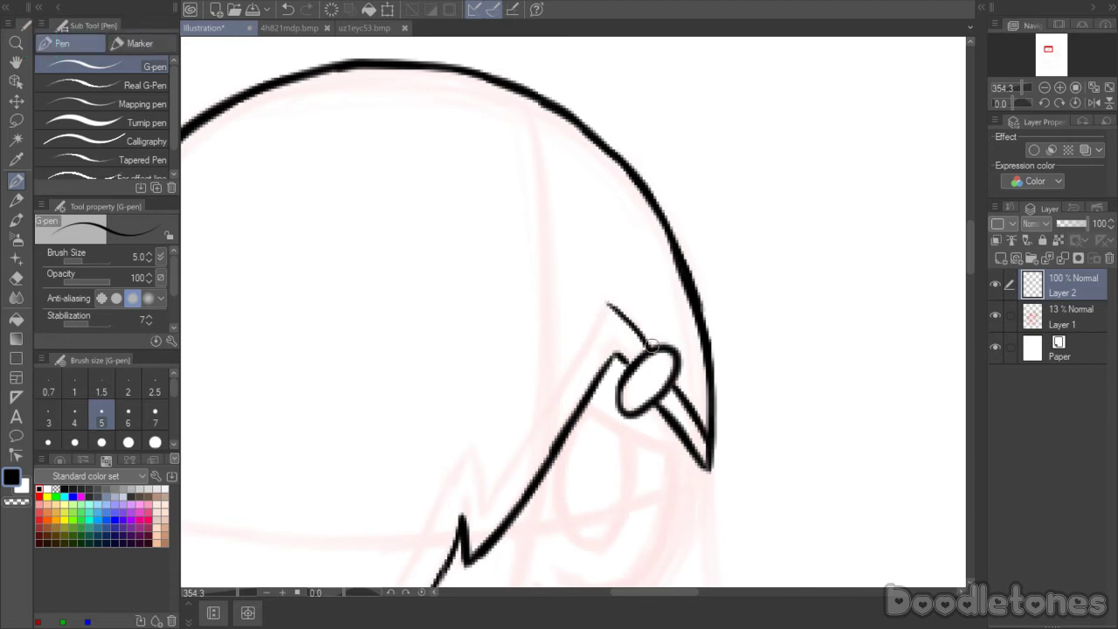
{"action": "mouse_move", "coordinate": [482, 504]}
{"action": "left_mouse_down"}
{"action": "mouse_move", "coordinate": [607, 304]}
{"action": "mouse_move", "coordinate": [600, 321]}
{"action": "mouse_move", "coordinate": [684, 343]}
{"action": "left_mouse_up"}
{"action": "scroll", "coordinate": [967, 286], "scroll_direction": "down", "scroll_amount": 5}
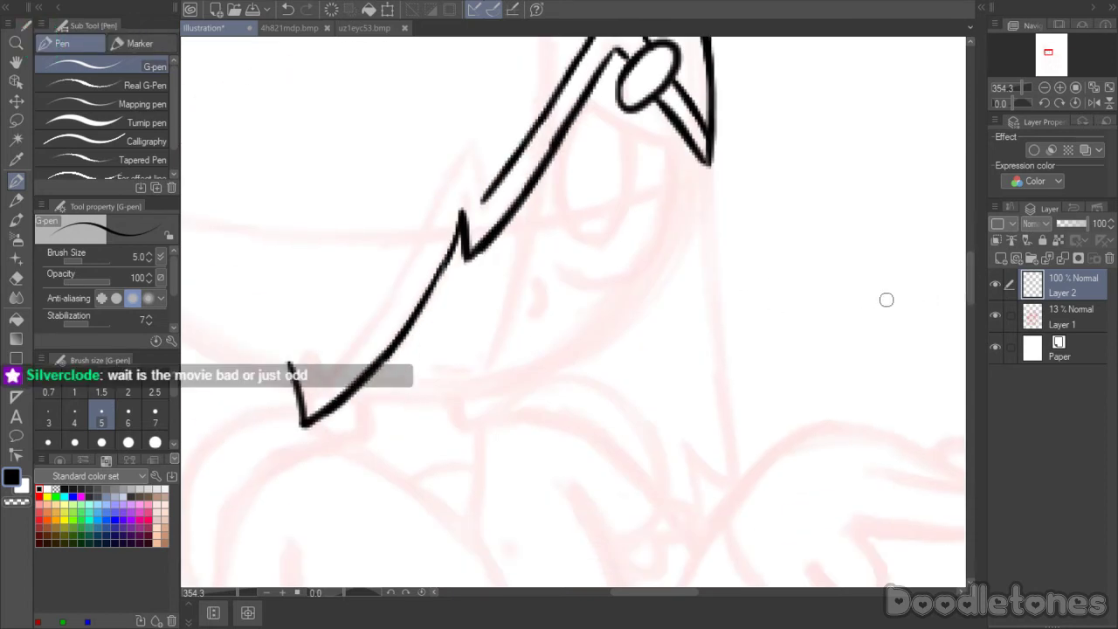
{"action": "mouse_move", "coordinate": [294, 356]}
{"action": "left_mouse_down"}
{"action": "mouse_move", "coordinate": [324, 383]}
{"action": "mouse_move", "coordinate": [351, 354]}
{"action": "left_mouse_up"}
{"action": "mouse_move", "coordinate": [347, 357]}
{"action": "left_mouse_down"}
{"action": "mouse_move", "coordinate": [427, 257]}
{"action": "mouse_move", "coordinate": [451, 194]}
{"action": "left_mouse_up"}
{"action": "left_click_drag", "start_coordinate": [423, 250], "coordinate": [453, 188]}
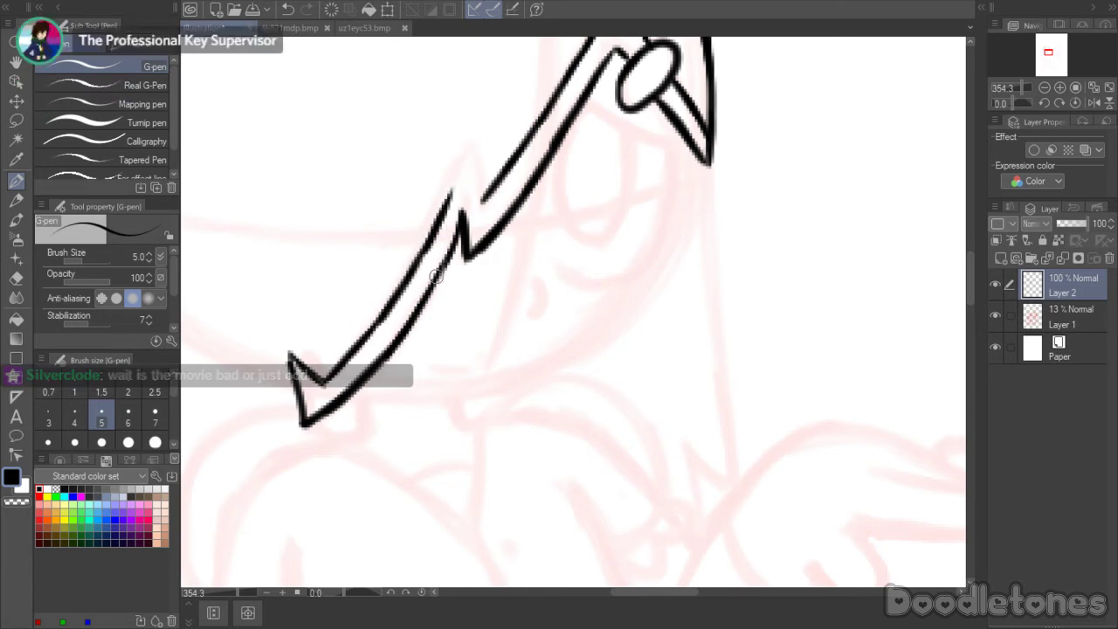
{"action": "key", "text": "ctrl+z"}
{"action": "key", "text": "ctrl+z"}
{"action": "left_click_drag", "start_coordinate": [406, 281], "coordinate": [447, 192]}
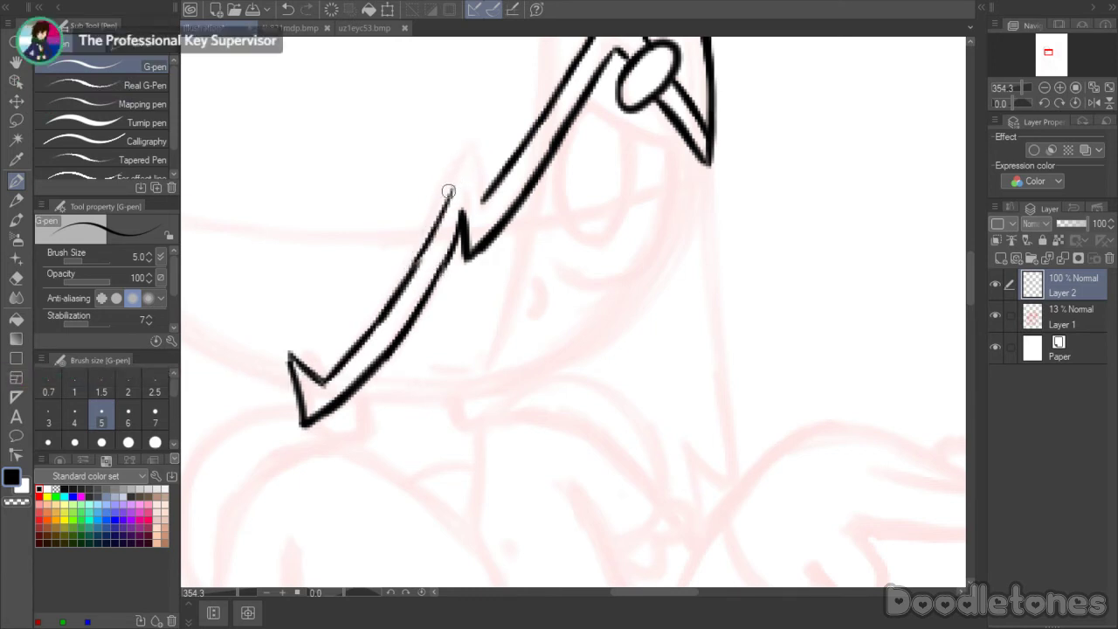
{"action": "mouse_move", "coordinate": [434, 230]}
{"action": "left_mouse_down"}
{"action": "mouse_move", "coordinate": [465, 155]}
{"action": "mouse_move", "coordinate": [480, 203]}
{"action": "left_mouse_up"}
{"action": "key", "text": "ctrl+z"}
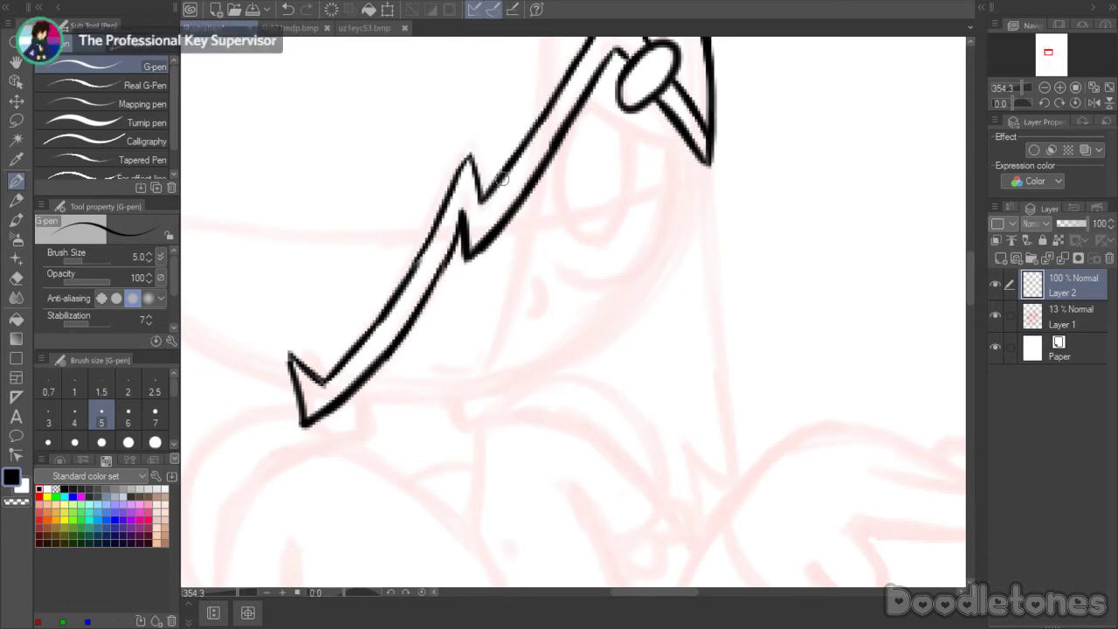
- Ink the companion's long outer hair line from the head down to the flag-holding hand, with a jagged notch partway
{"action": "scroll", "coordinate": [609, 202], "scroll_direction": "down", "scroll_amount": 5}
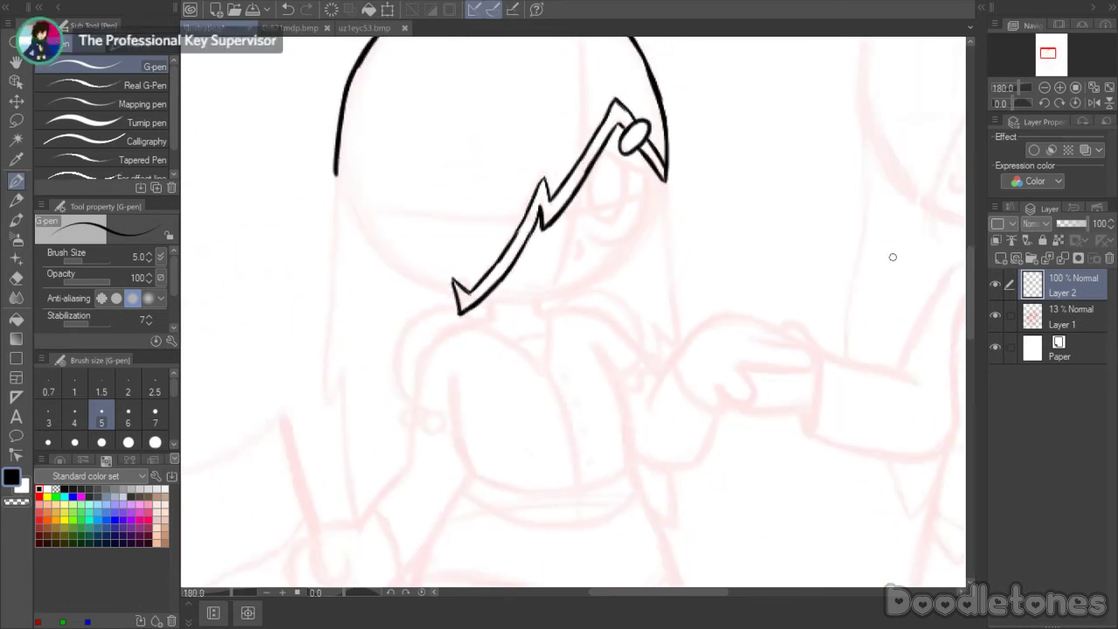
{"action": "scroll", "coordinate": [337, 222], "scroll_direction": "up", "scroll_amount": 3}
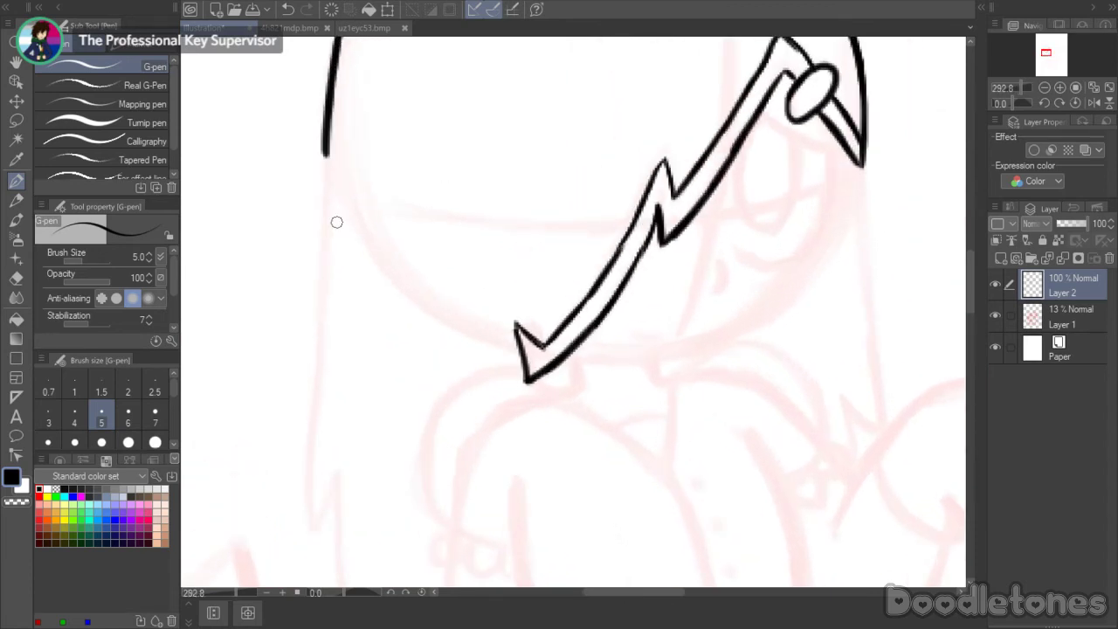
{"action": "mouse_move", "coordinate": [324, 150]}
{"action": "left_mouse_down"}
{"action": "mouse_move", "coordinate": [330, 287]}
{"action": "mouse_move", "coordinate": [314, 533]}
{"action": "mouse_move", "coordinate": [333, 481]}
{"action": "mouse_move", "coordinate": [317, 534]}
{"action": "left_mouse_up"}
{"action": "left_click_drag", "start_coordinate": [318, 305], "coordinate": [316, 388]}
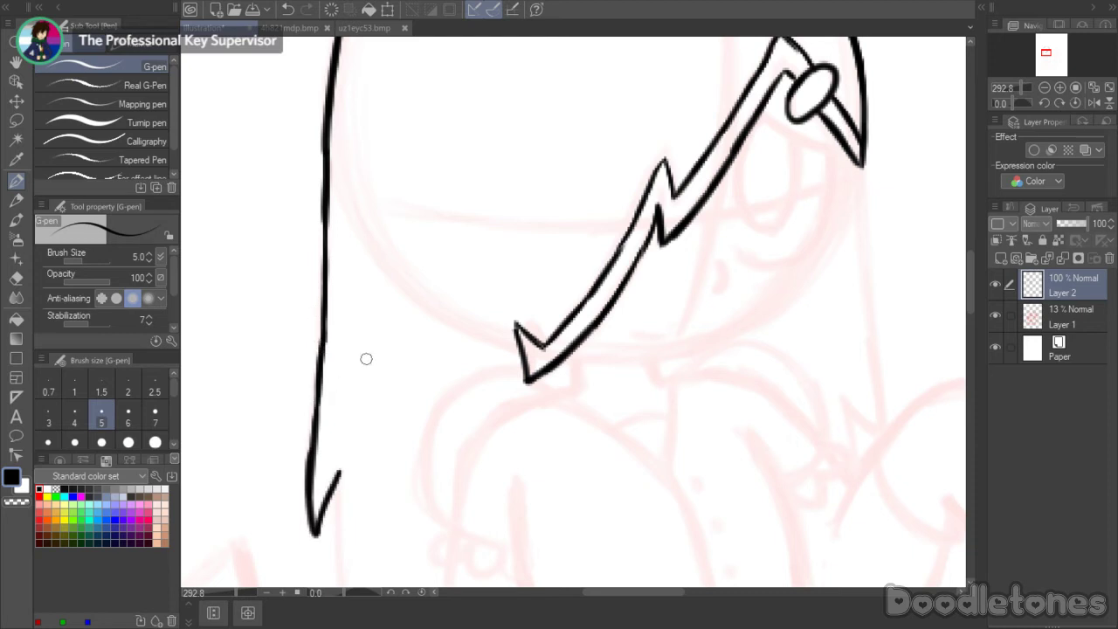
{"action": "left_click_drag", "start_coordinate": [970, 298], "coordinate": [970, 301]}
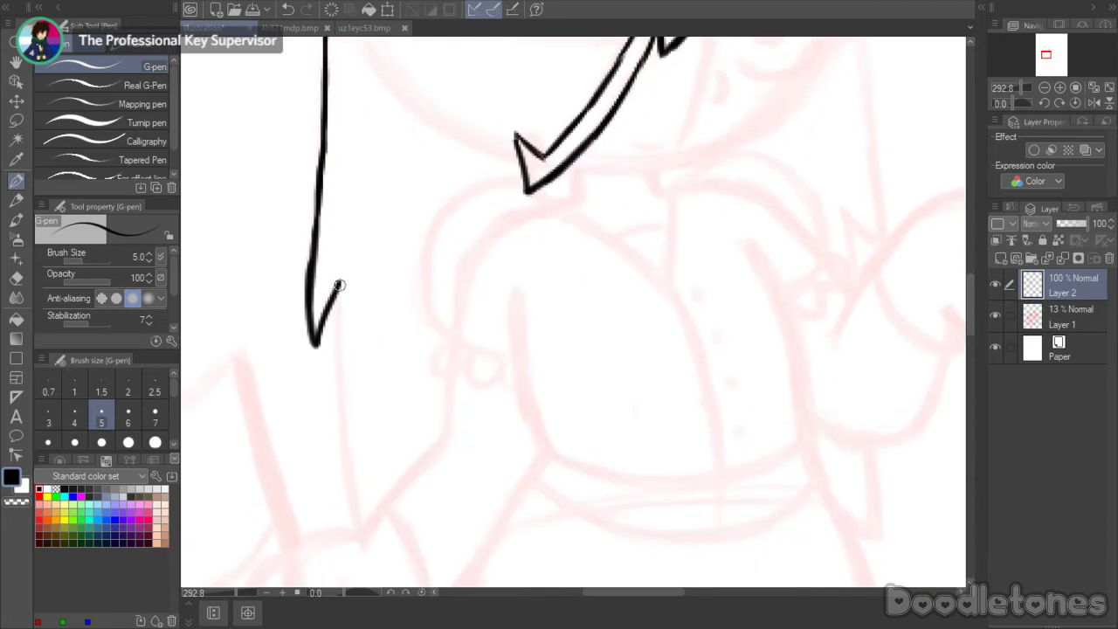
{"action": "left_click_drag", "start_coordinate": [339, 283], "coordinate": [358, 524]}
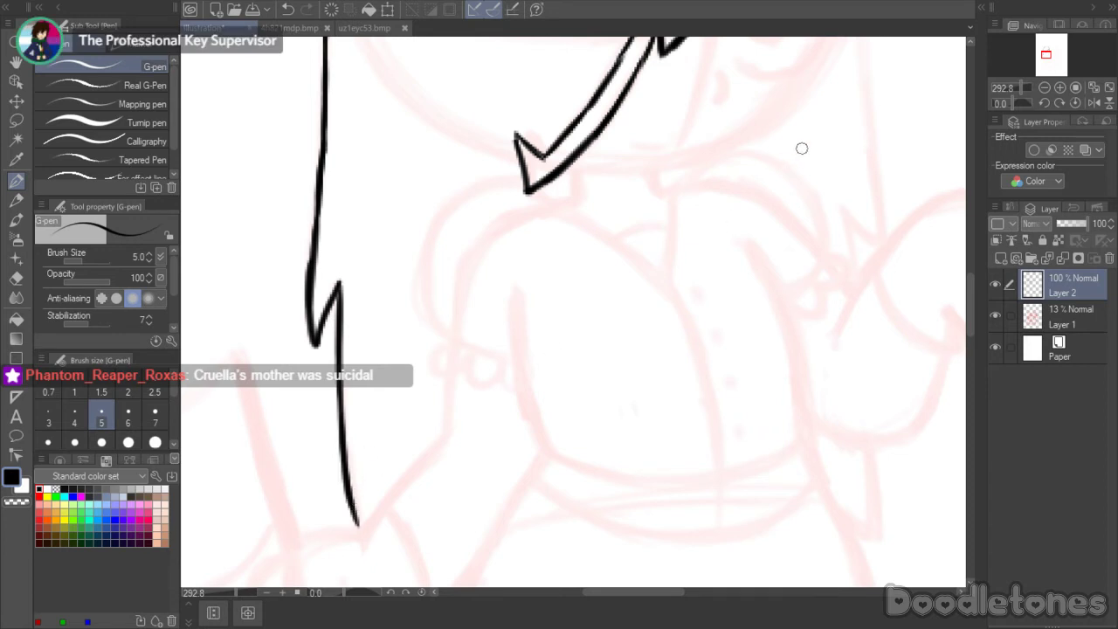
- Thicken the long outer hair line above the notch and clean its edge
{"action": "scroll", "coordinate": [801, 148], "scroll_direction": "down", "scroll_amount": 2}
{"action": "left_click_drag", "start_coordinate": [973, 310], "coordinate": [977, 285]}
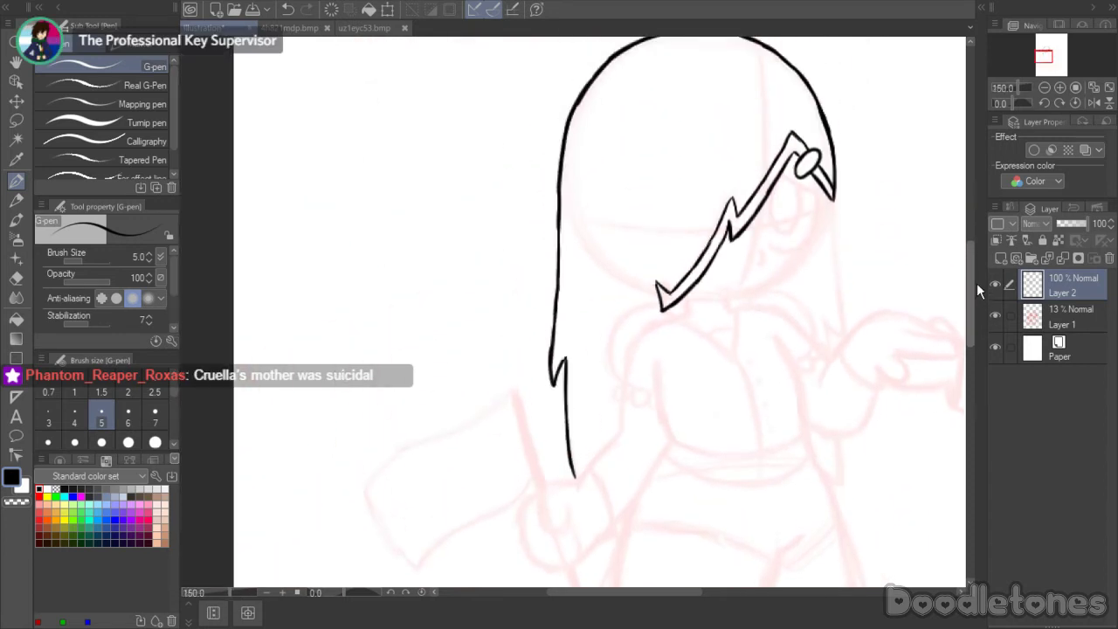
{"action": "scroll", "coordinate": [849, 242], "scroll_direction": "up", "scroll_amount": 1}
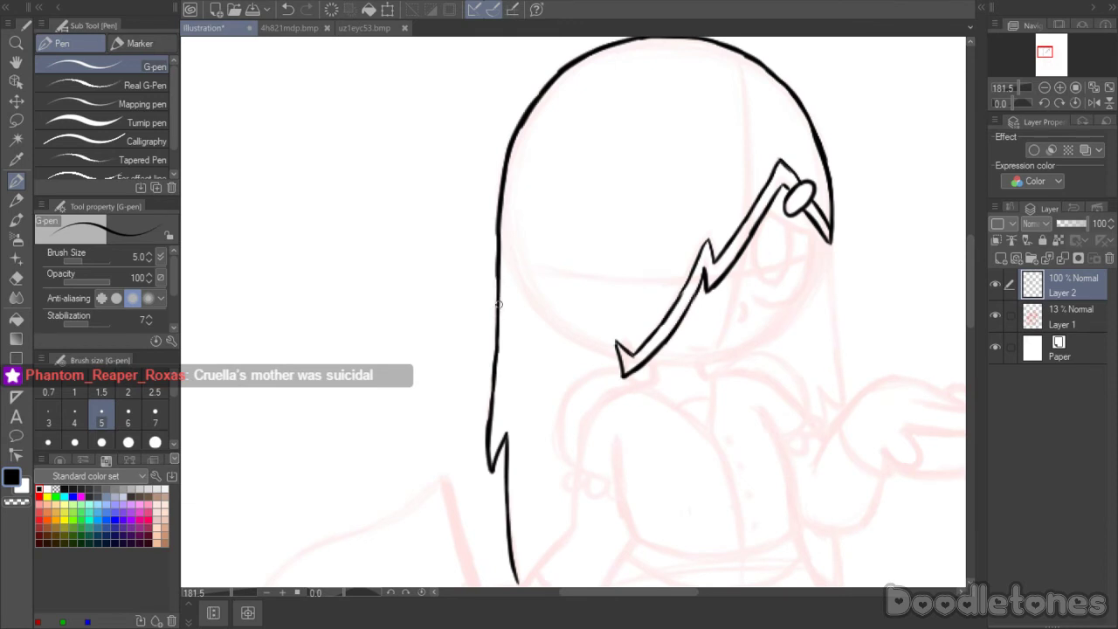
{"action": "left_click_drag", "start_coordinate": [498, 323], "coordinate": [488, 421]}
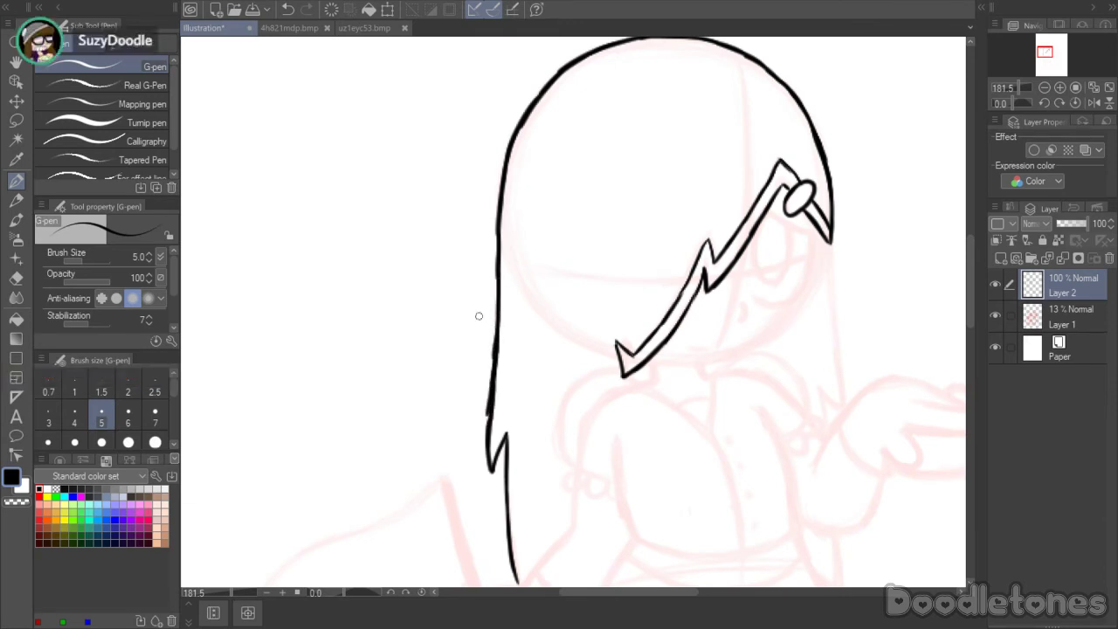
{"action": "key", "text": "e"}
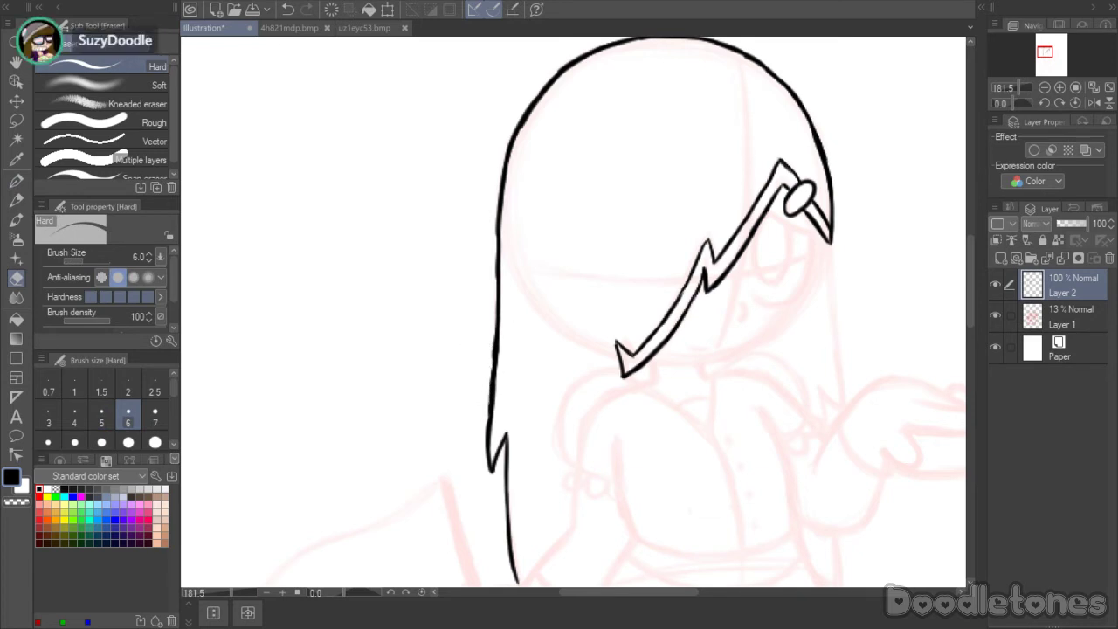
- Thicken both edges of the fringe streak's lower half and tidy them with the eraser
{"action": "key", "text": "p"}
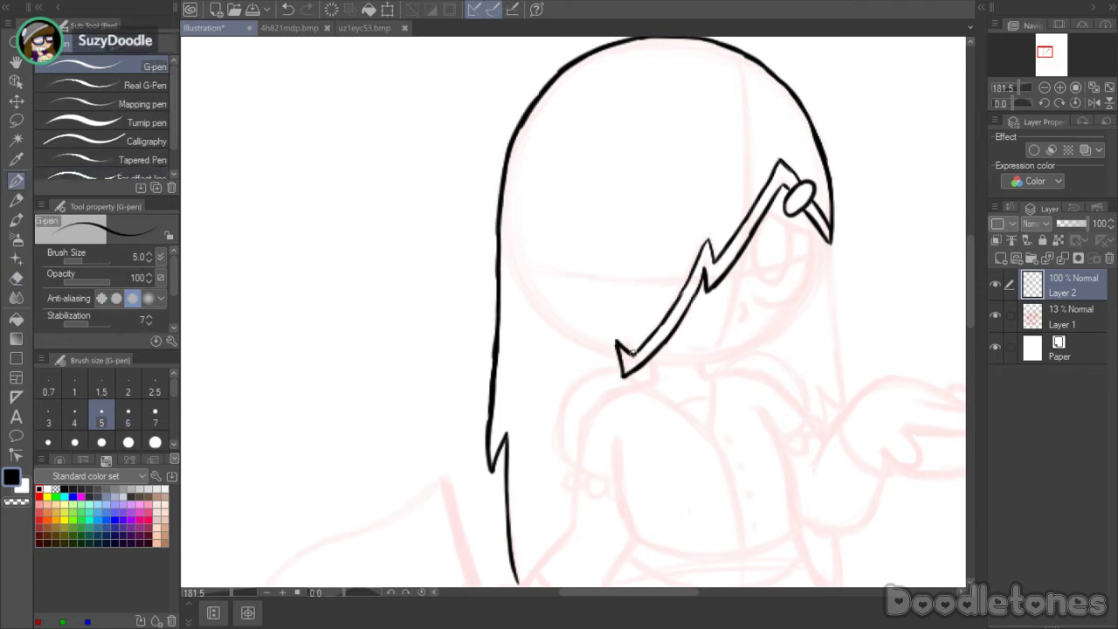
{"action": "mouse_move", "coordinate": [644, 342]}
{"action": "left_mouse_down"}
{"action": "mouse_move", "coordinate": [695, 258]}
{"action": "mouse_move", "coordinate": [712, 264]}
{"action": "mouse_move", "coordinate": [673, 310]}
{"action": "left_mouse_up"}
{"action": "left_click", "coordinate": [16, 278]}
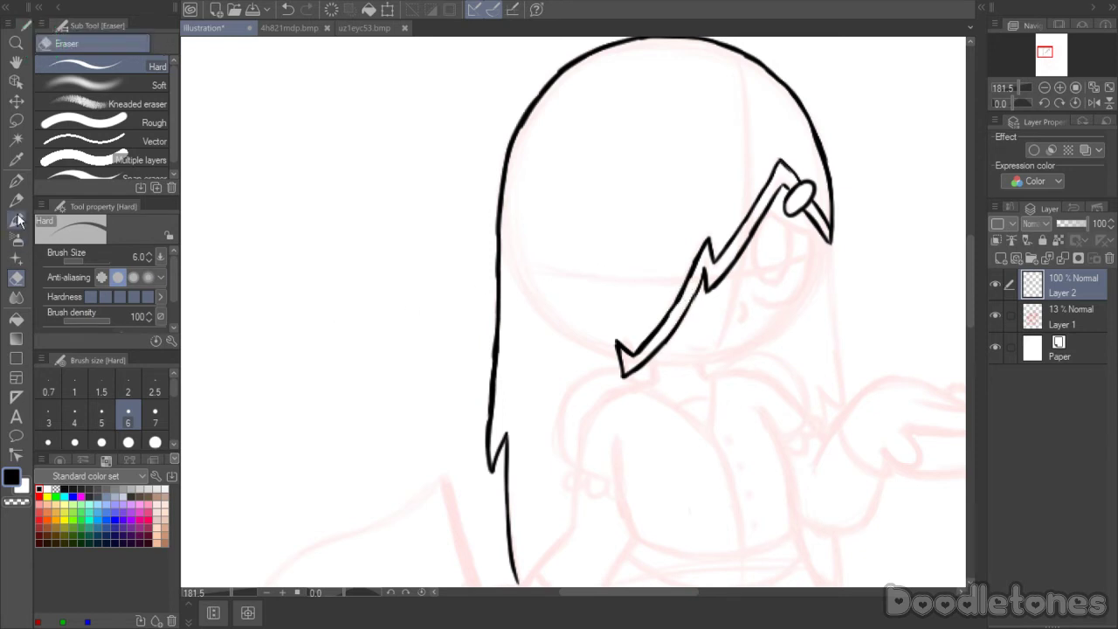
{"action": "key", "text": "p"}
{"action": "left_click_drag", "start_coordinate": [705, 274], "coordinate": [657, 347]}
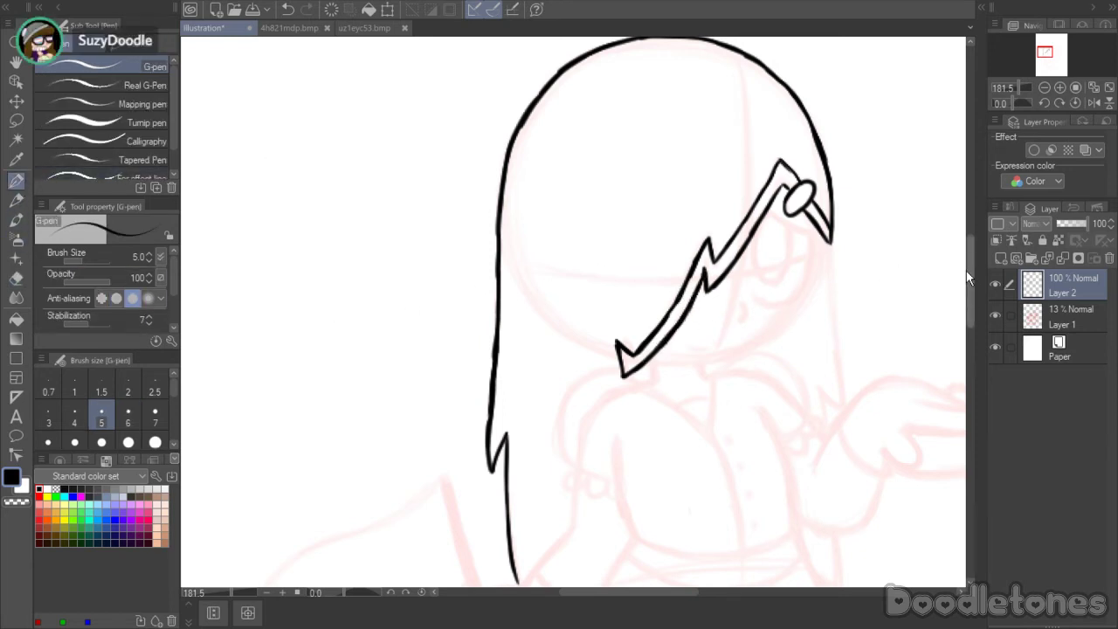
- Ink the companion's chin and cheek curve from the fringe streak's tip to the head's outer edge, smoothing the join
{"action": "left_click_drag", "start_coordinate": [966, 271], "coordinate": [969, 251]}
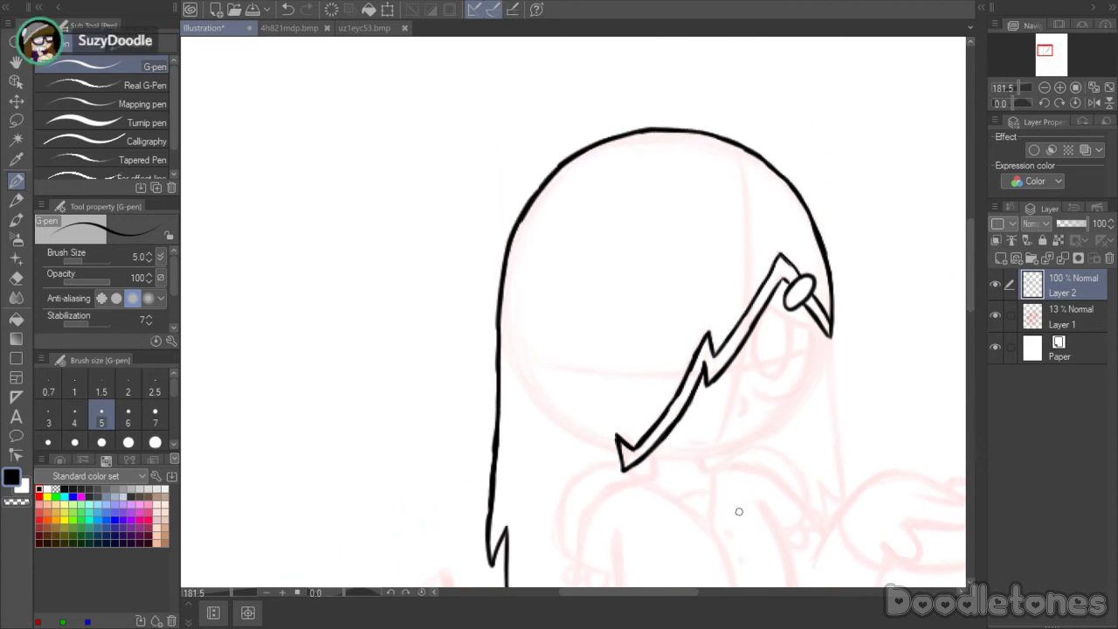
{"action": "scroll", "coordinate": [876, 401], "scroll_direction": "up", "scroll_amount": 2}
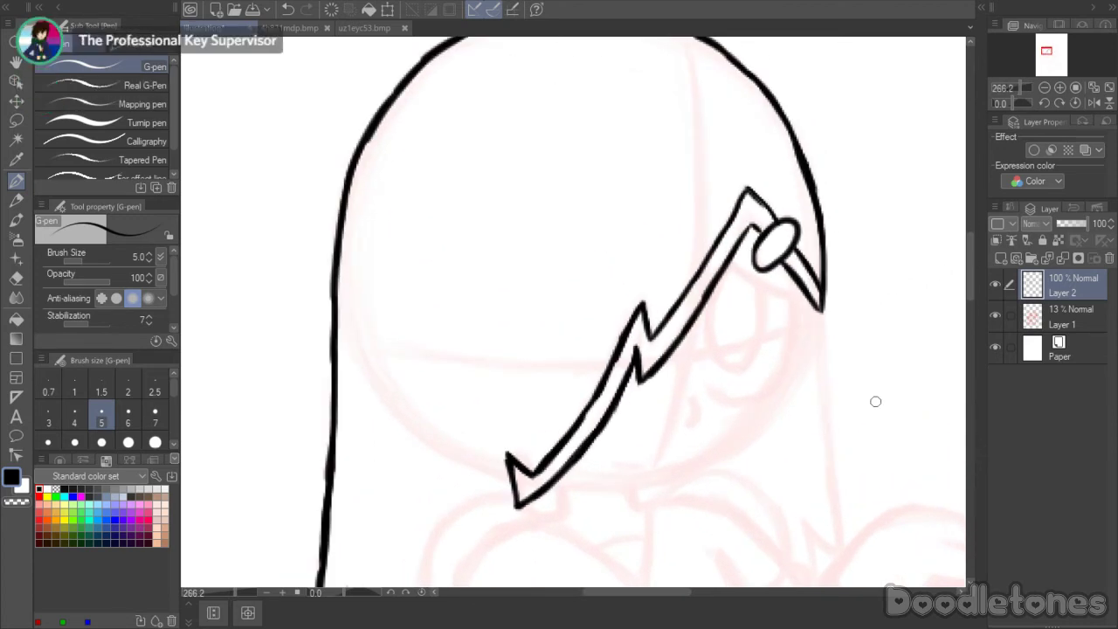
{"action": "left_click_drag", "start_coordinate": [547, 482], "coordinate": [642, 486]}
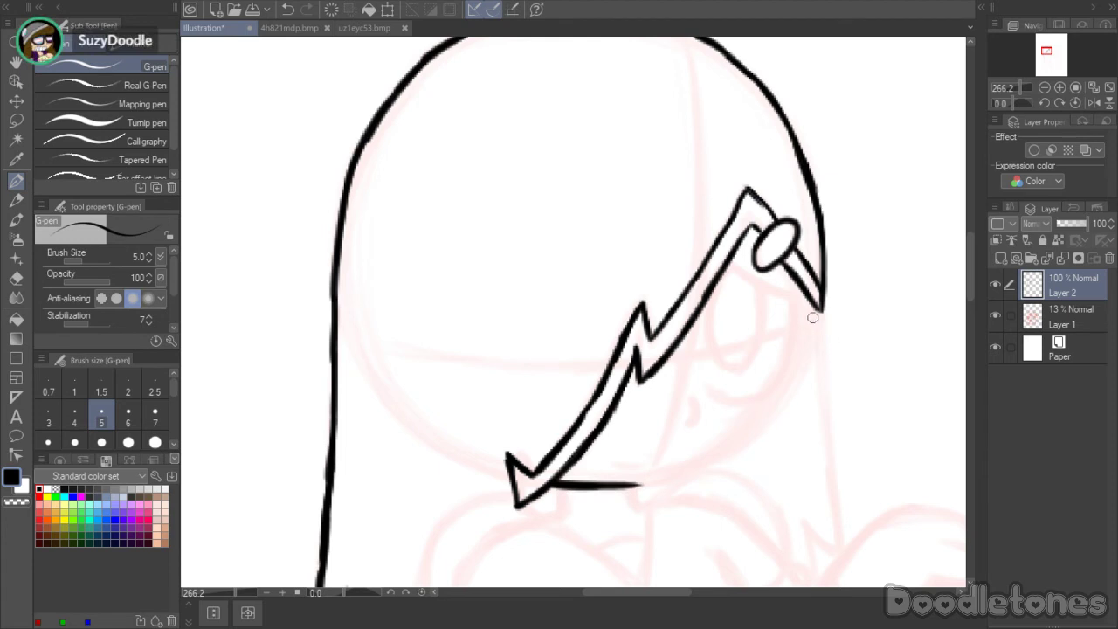
{"action": "left_click_drag", "start_coordinate": [812, 317], "coordinate": [780, 408]}
{"action": "mouse_move", "coordinate": [799, 369]}
{"action": "left_mouse_down"}
{"action": "mouse_move", "coordinate": [743, 442]}
{"action": "mouse_move", "coordinate": [689, 475]}
{"action": "mouse_move", "coordinate": [637, 486]}
{"action": "mouse_move", "coordinate": [681, 476]}
{"action": "left_mouse_up"}
{"action": "left_click_drag", "start_coordinate": [595, 487], "coordinate": [652, 483]}
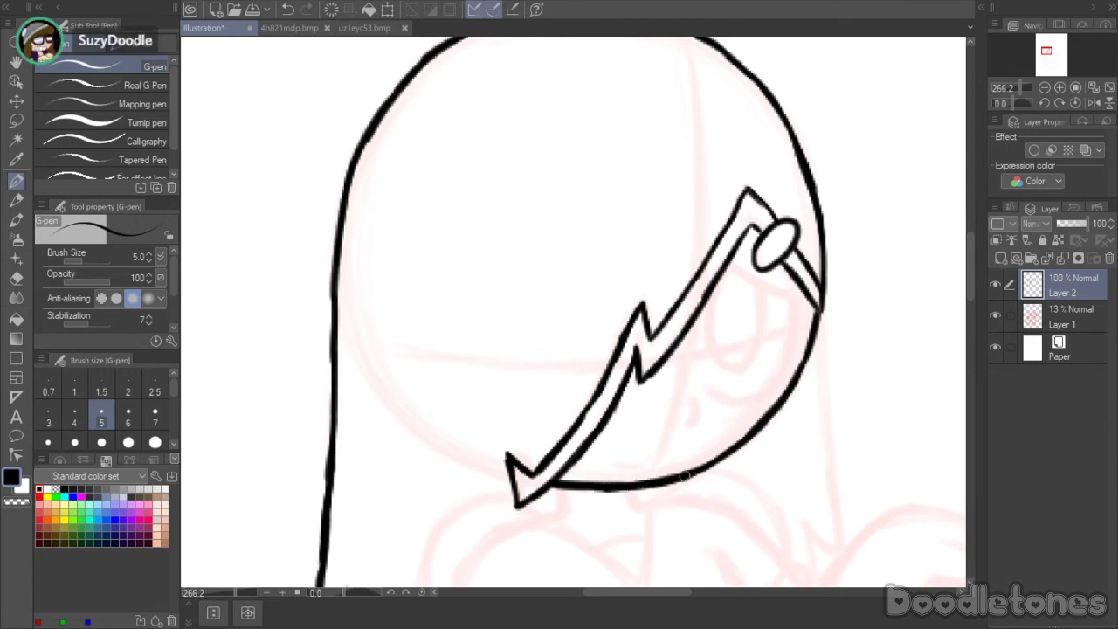
{"action": "left_click", "coordinate": [15, 278]}
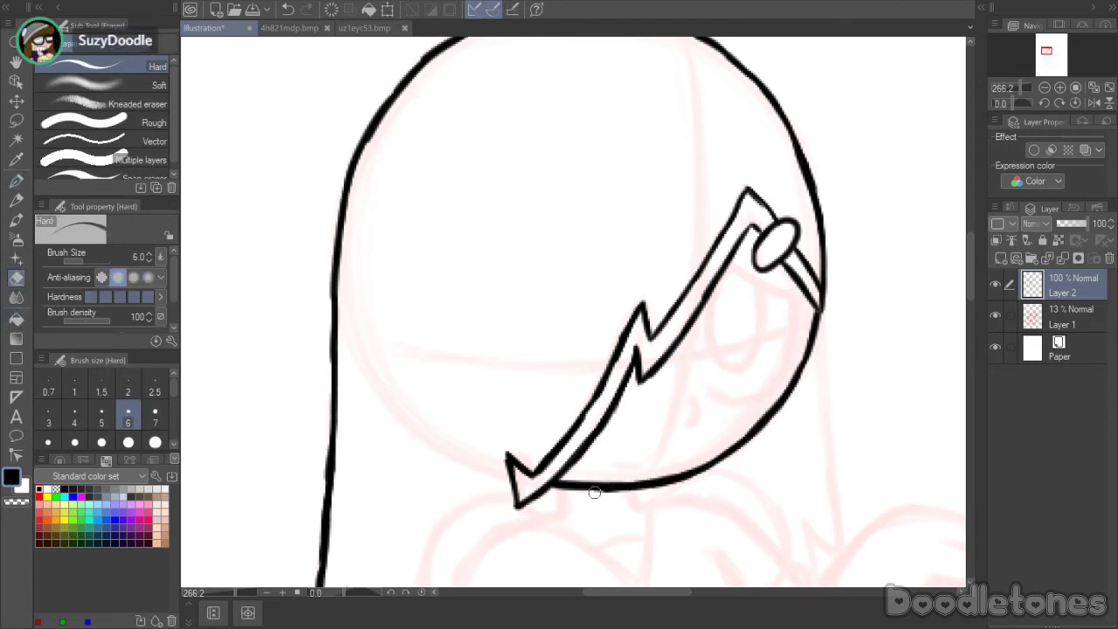
- Touch up the companion's chin line with the G-pen and ink the small curved nose and short mouth
{"action": "key", "text": "p"}
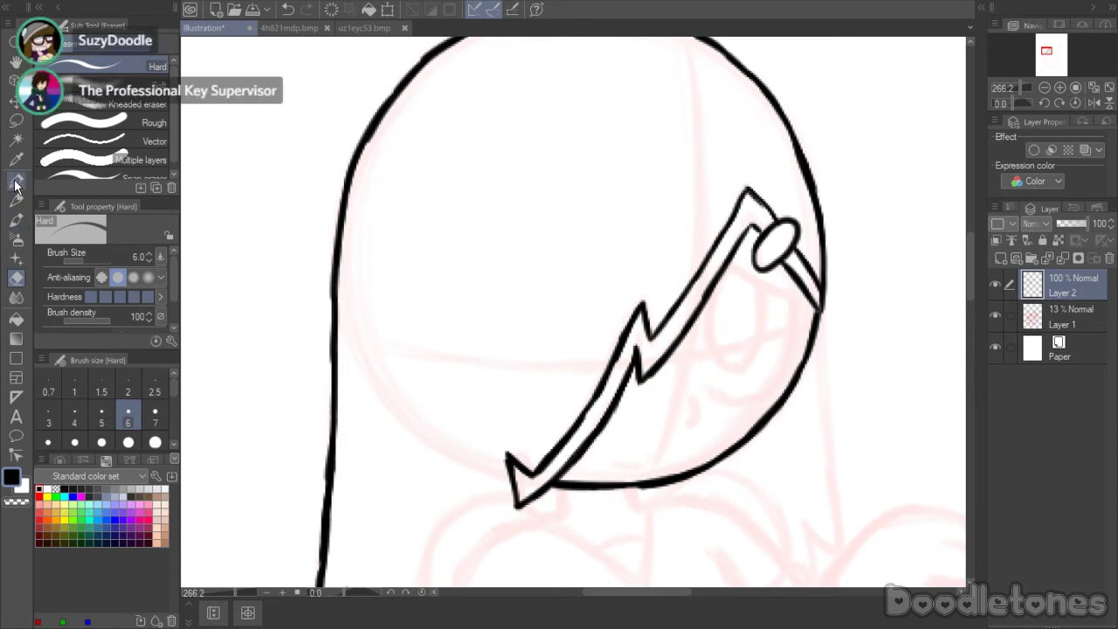
{"action": "left_click_drag", "start_coordinate": [601, 488], "coordinate": [650, 484]}
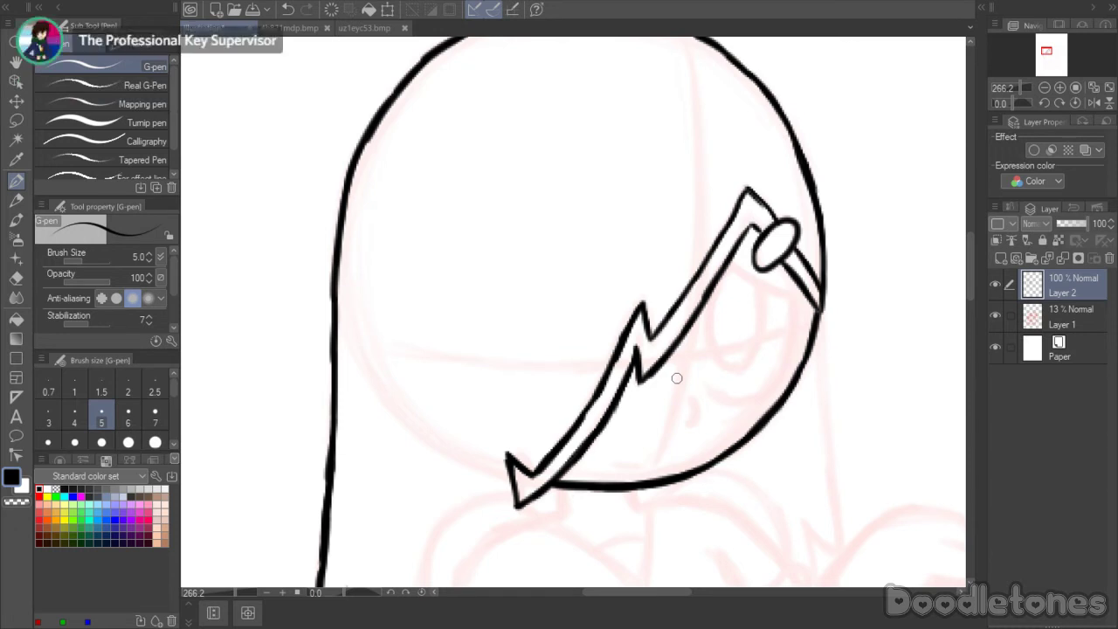
{"action": "scroll", "coordinate": [970, 265], "scroll_direction": "down", "scroll_amount": 2}
{"action": "left_click_drag", "start_coordinate": [690, 367], "coordinate": [688, 389]}
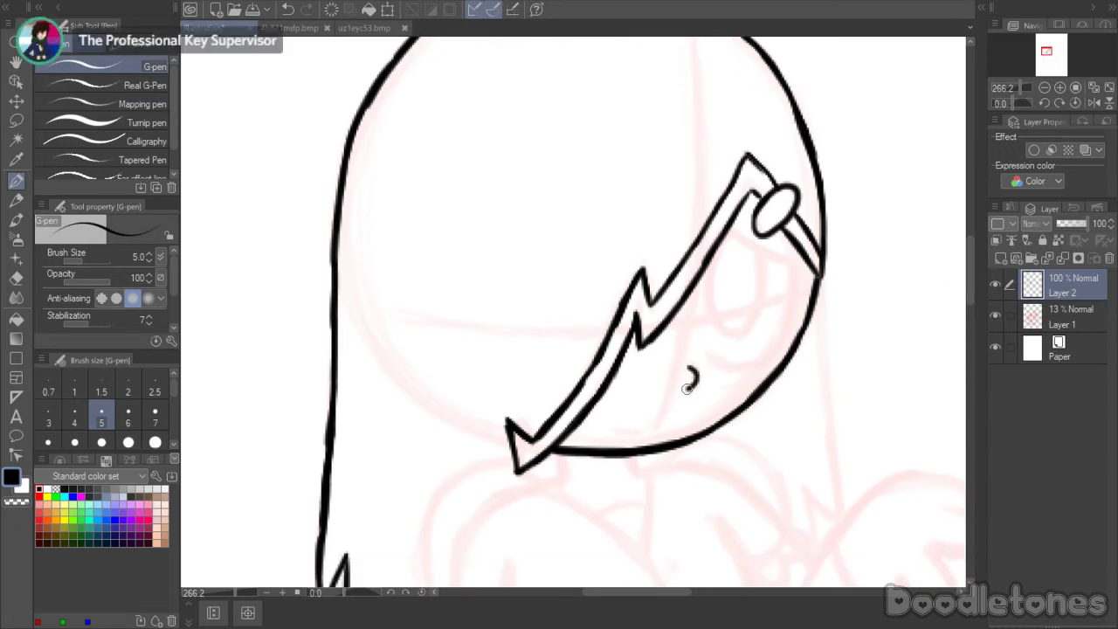
{"action": "left_click_drag", "start_coordinate": [615, 430], "coordinate": [639, 432]}
{"action": "scroll", "coordinate": [970, 294], "scroll_direction": "up", "scroll_amount": 3}
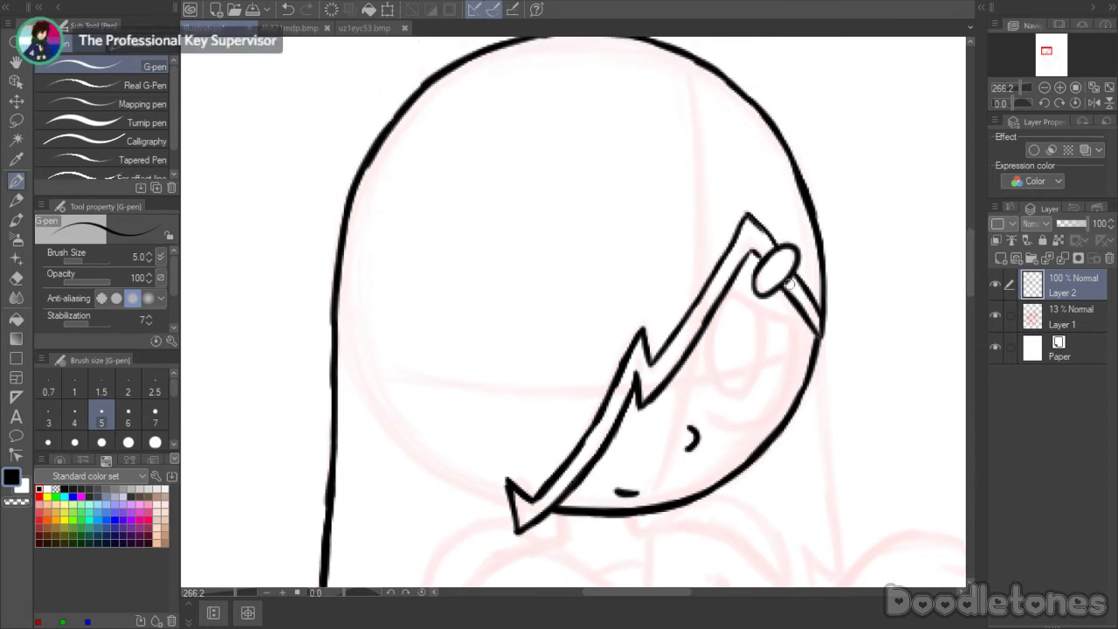
- Ink the companion's eye outline with a slanted upper lid from the fringe streak and a rounded outer and lower edge
{"action": "mouse_move", "coordinate": [725, 288]}
{"action": "left_mouse_down"}
{"action": "mouse_move", "coordinate": [786, 316]}
{"action": "mouse_move", "coordinate": [794, 359]}
{"action": "mouse_move", "coordinate": [780, 402]}
{"action": "left_mouse_up"}
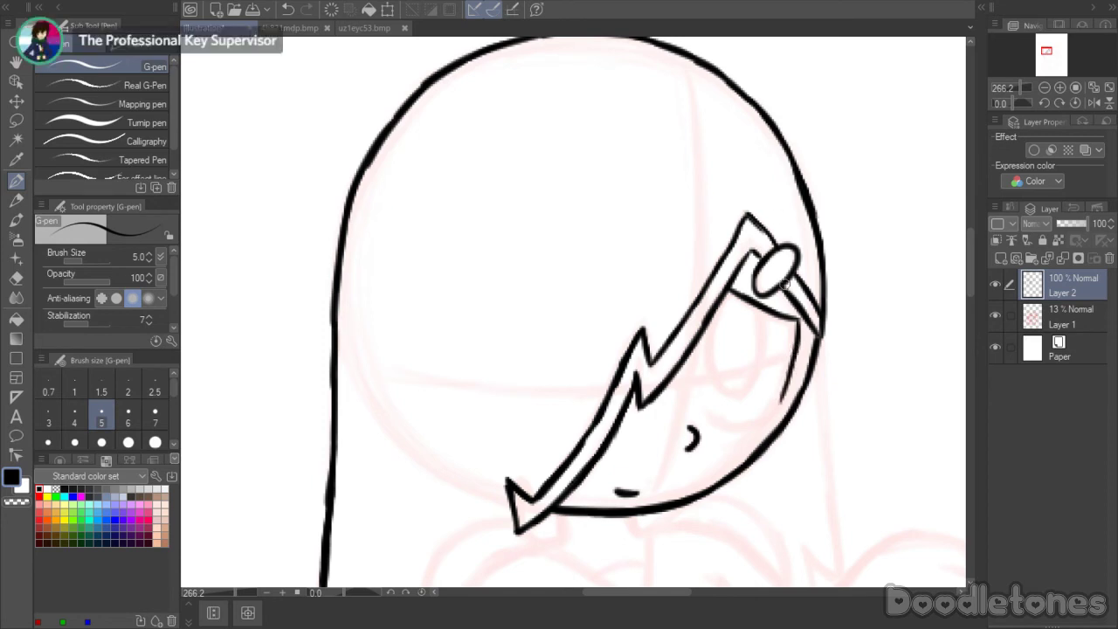
{"action": "key", "text": "ctrl+z"}
{"action": "key", "text": "ctrl+z"}
{"action": "mouse_move", "coordinate": [752, 301]}
{"action": "left_mouse_down"}
{"action": "mouse_move", "coordinate": [792, 320]}
{"action": "mouse_move", "coordinate": [786, 387]}
{"action": "left_mouse_up"}
{"action": "mouse_move", "coordinate": [699, 407]}
{"action": "left_mouse_down"}
{"action": "mouse_move", "coordinate": [761, 421]}
{"action": "mouse_move", "coordinate": [731, 427]}
{"action": "mouse_move", "coordinate": [775, 410]}
{"action": "mouse_move", "coordinate": [756, 425]}
{"action": "mouse_move", "coordinate": [792, 387]}
{"action": "mouse_move", "coordinate": [776, 408]}
{"action": "mouse_move", "coordinate": [790, 349]}
{"action": "left_mouse_up"}
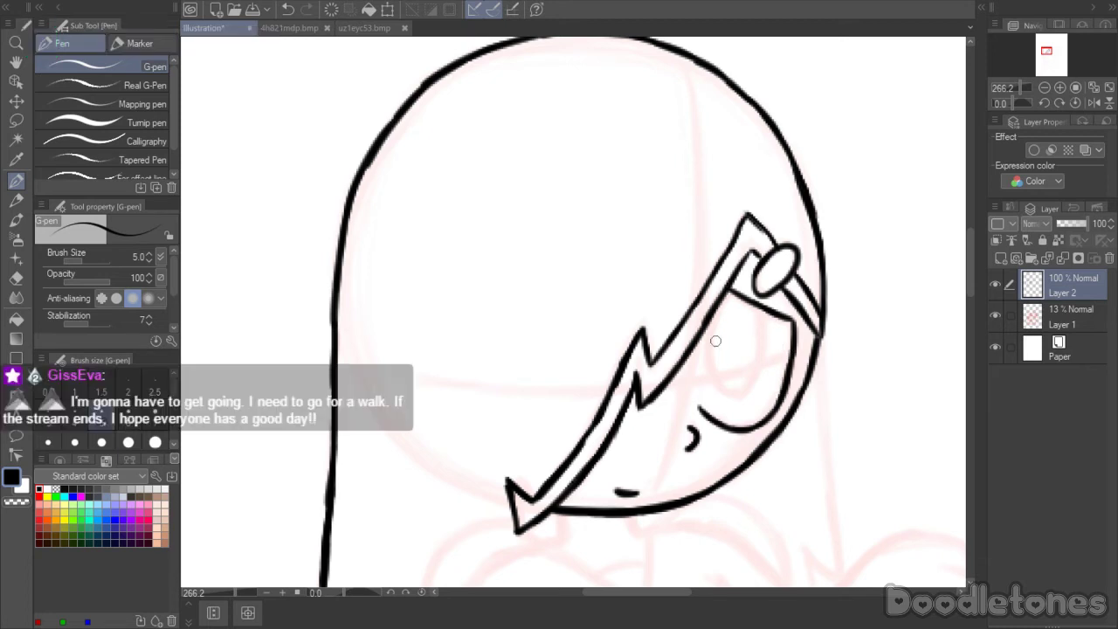
- Ink the tall oval iris inside the companion's eye, hanging from the upper lid beside the fringe streak
{"action": "mouse_move", "coordinate": [711, 317]}
{"action": "left_mouse_down"}
{"action": "mouse_move", "coordinate": [712, 373]}
{"action": "mouse_move", "coordinate": [745, 390]}
{"action": "mouse_move", "coordinate": [760, 320]}
{"action": "left_mouse_up"}
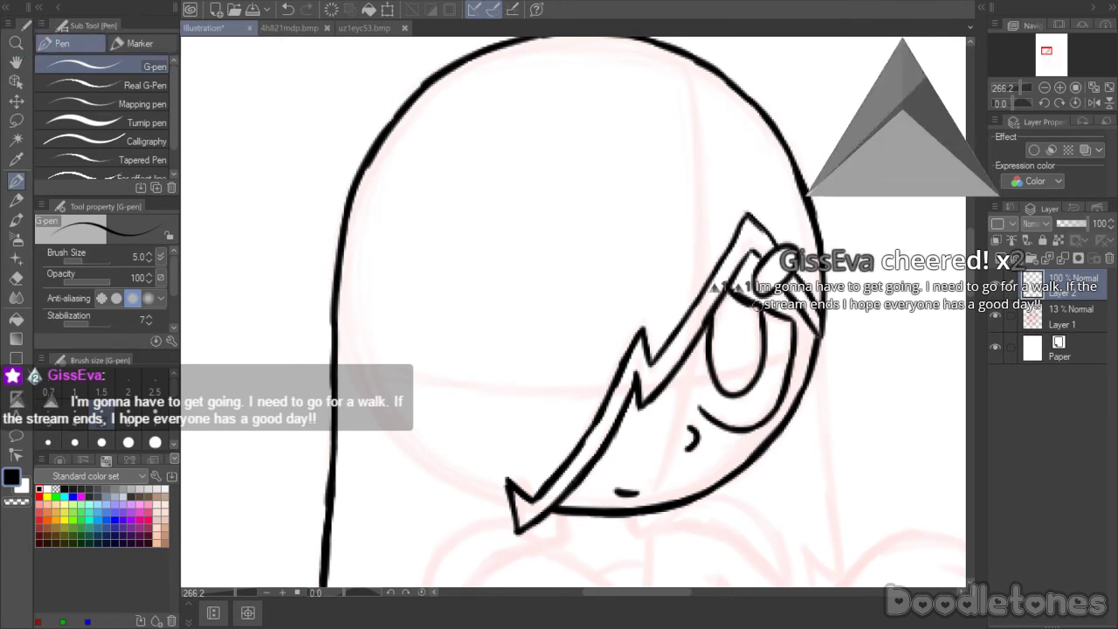
{"action": "key", "text": "ctrl+z"}
{"action": "key", "text": "ctrl+z"}
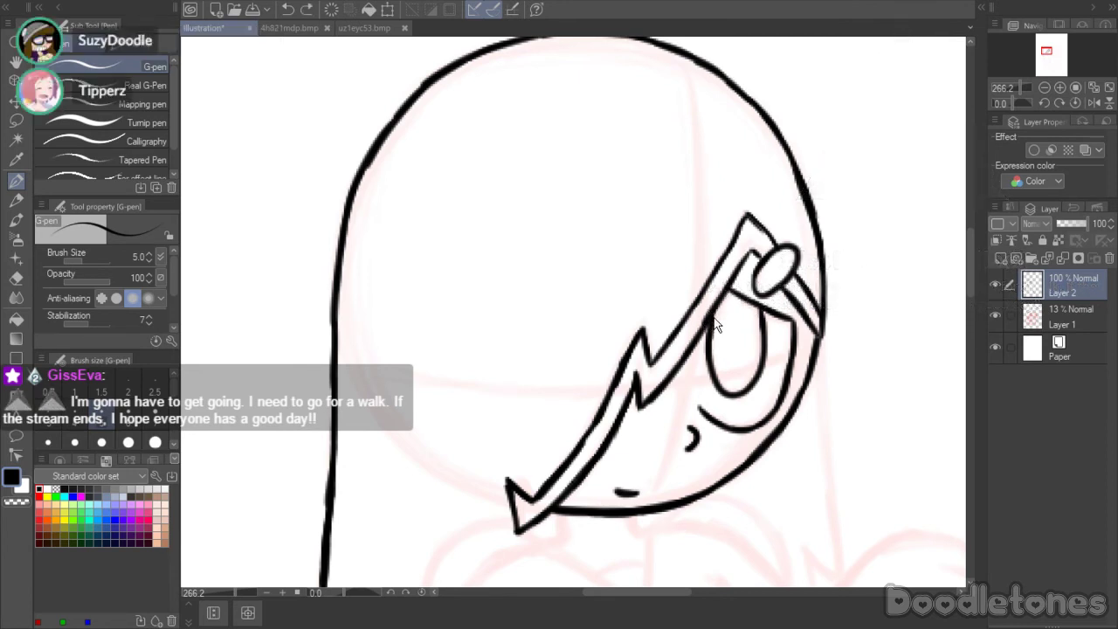
{"action": "left_click_drag", "start_coordinate": [717, 307], "coordinate": [713, 318]}
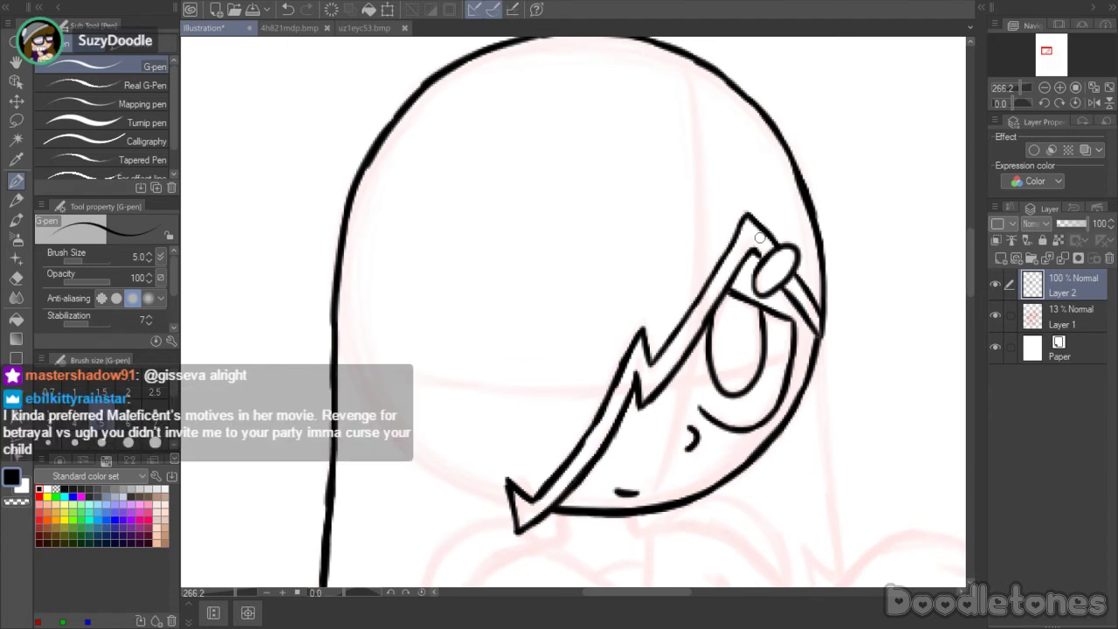
- Ink the two short neck lines under the companion's chin, with small flared ends at the collar
{"action": "scroll", "coordinate": [969, 269], "scroll_direction": "down", "scroll_amount": 5}
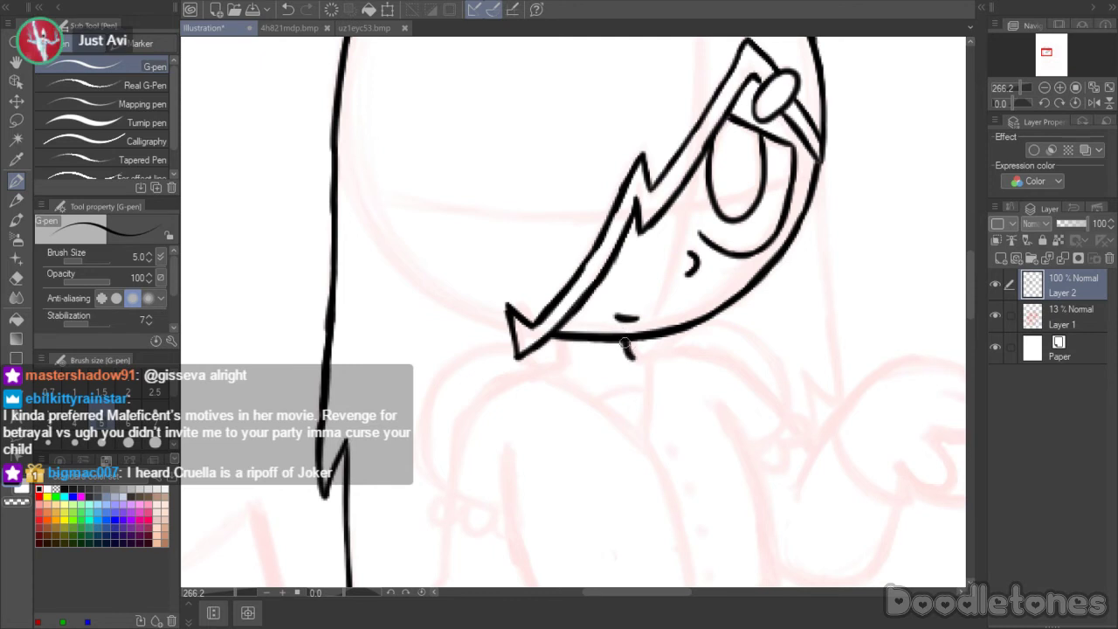
{"action": "left_click_drag", "start_coordinate": [625, 342], "coordinate": [629, 356]}
{"action": "left_click_drag", "start_coordinate": [560, 340], "coordinate": [563, 359]}
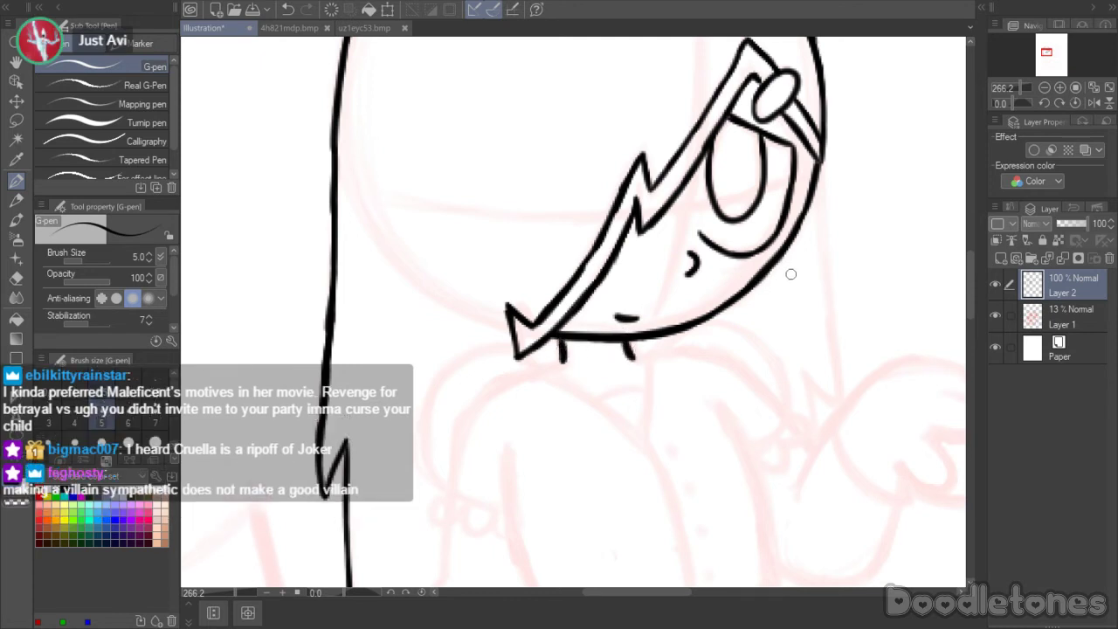
{"action": "left_click_drag", "start_coordinate": [630, 356], "coordinate": [645, 357]}
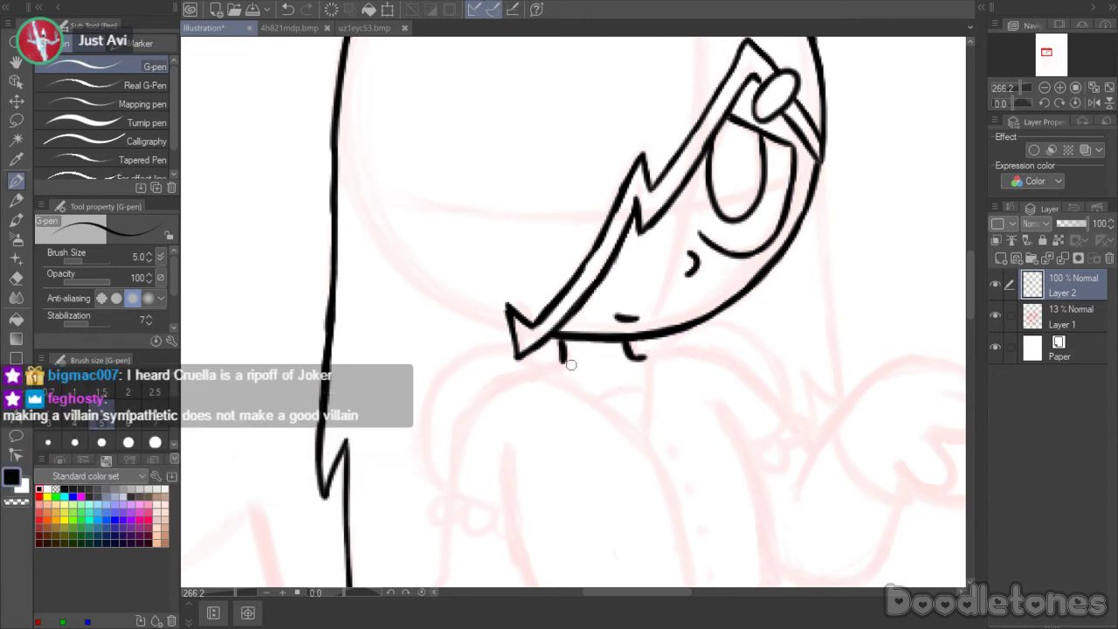
{"action": "left_click_drag", "start_coordinate": [553, 366], "coordinate": [566, 360]}
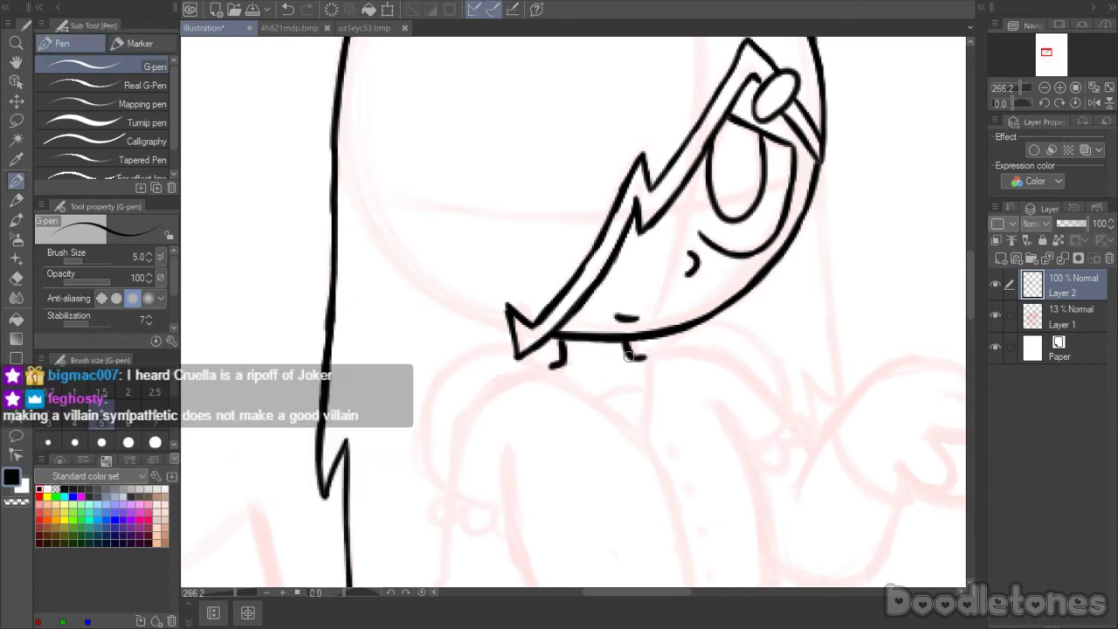
- Ink the collar corners and the rounded outlines of both puffed sleeves, curving their lower edges in toward the torso
{"action": "left_click_drag", "start_coordinate": [970, 276], "coordinate": [970, 286]}
{"action": "mouse_move", "coordinate": [644, 278]}
{"action": "left_mouse_down"}
{"action": "mouse_move", "coordinate": [651, 260]}
{"action": "mouse_move", "coordinate": [741, 246]}
{"action": "mouse_move", "coordinate": [789, 264]}
{"action": "mouse_move", "coordinate": [787, 336]}
{"action": "left_mouse_up"}
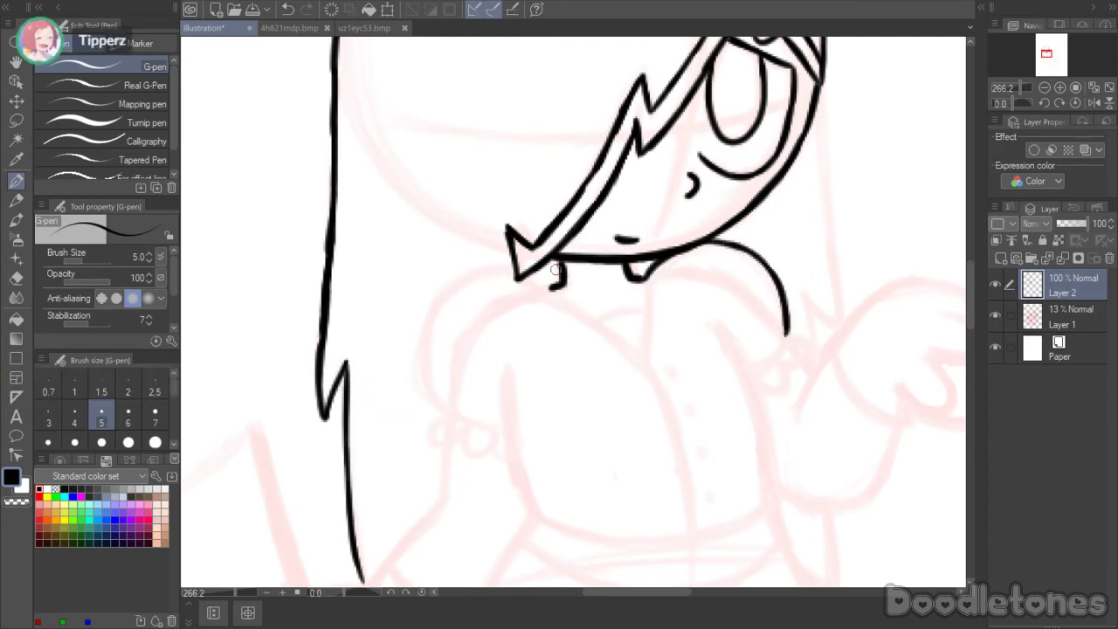
{"action": "mouse_move", "coordinate": [528, 277]}
{"action": "left_mouse_down"}
{"action": "mouse_move", "coordinate": [554, 286]}
{"action": "mouse_move", "coordinate": [473, 276]}
{"action": "left_mouse_up"}
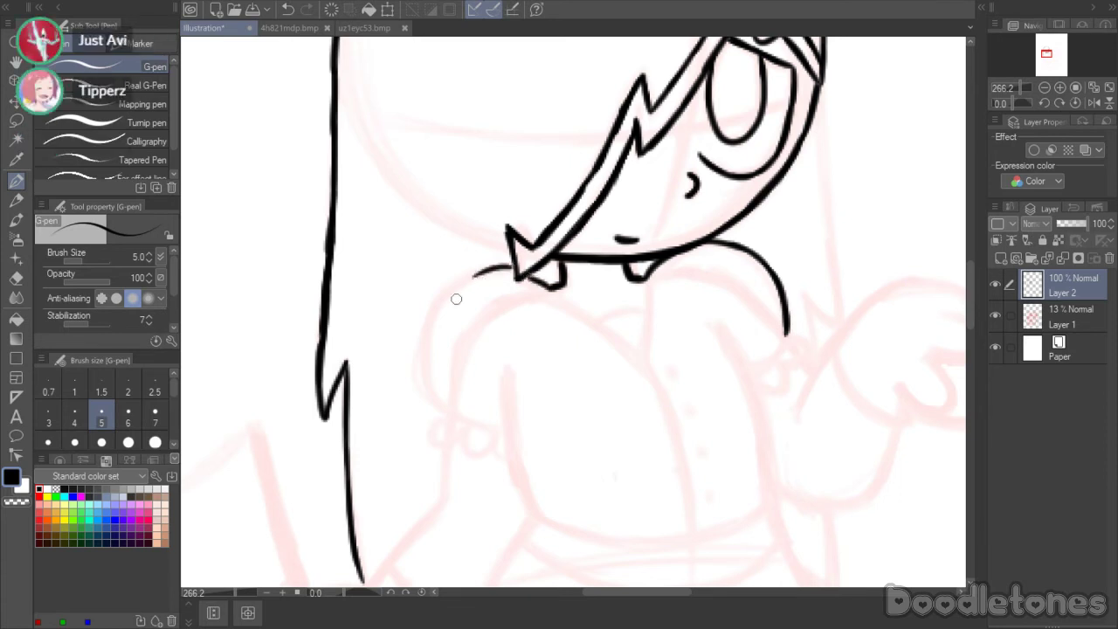
{"action": "mouse_move", "coordinate": [427, 393]}
{"action": "left_mouse_down"}
{"action": "mouse_move", "coordinate": [414, 353]}
{"action": "mouse_move", "coordinate": [428, 329]}
{"action": "mouse_move", "coordinate": [482, 271]}
{"action": "mouse_move", "coordinate": [515, 265]}
{"action": "left_mouse_up"}
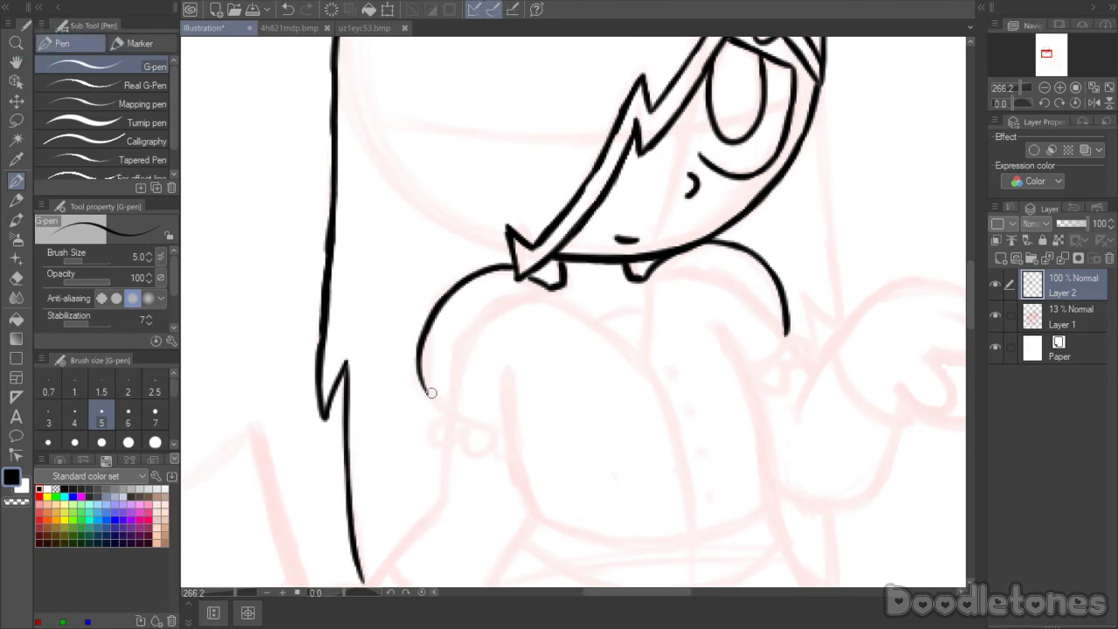
{"action": "mouse_move", "coordinate": [422, 374]}
{"action": "left_mouse_down"}
{"action": "mouse_move", "coordinate": [438, 406]}
{"action": "mouse_move", "coordinate": [505, 431]}
{"action": "mouse_move", "coordinate": [453, 417]}
{"action": "mouse_move", "coordinate": [503, 432]}
{"action": "left_mouse_up"}
{"action": "key", "text": "ctrl+z"}
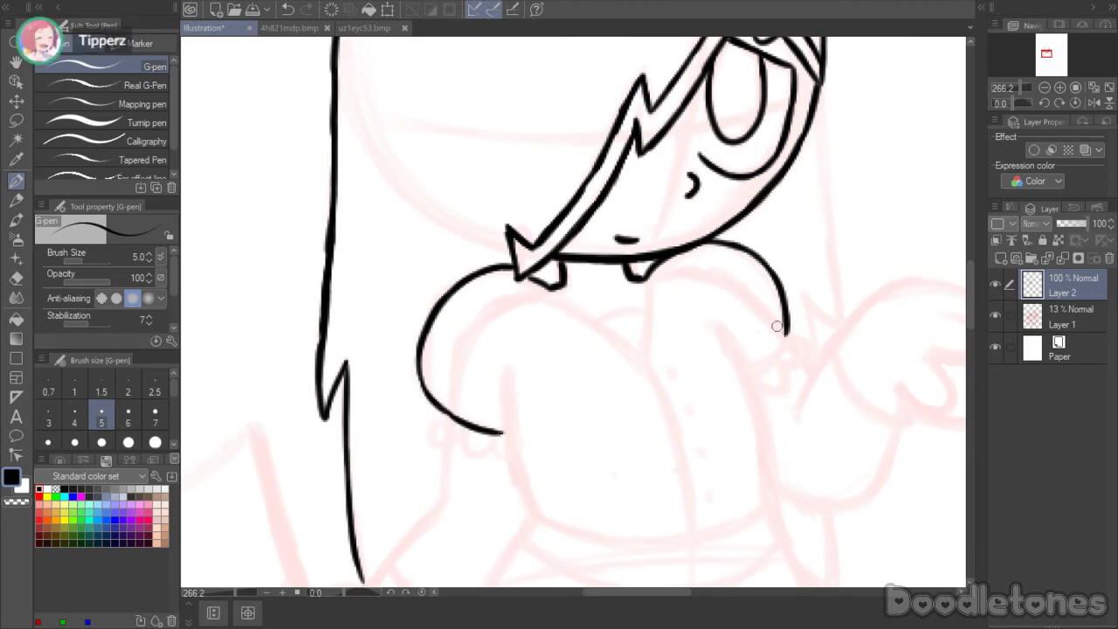
{"action": "left_click_drag", "start_coordinate": [783, 340], "coordinate": [751, 372]}
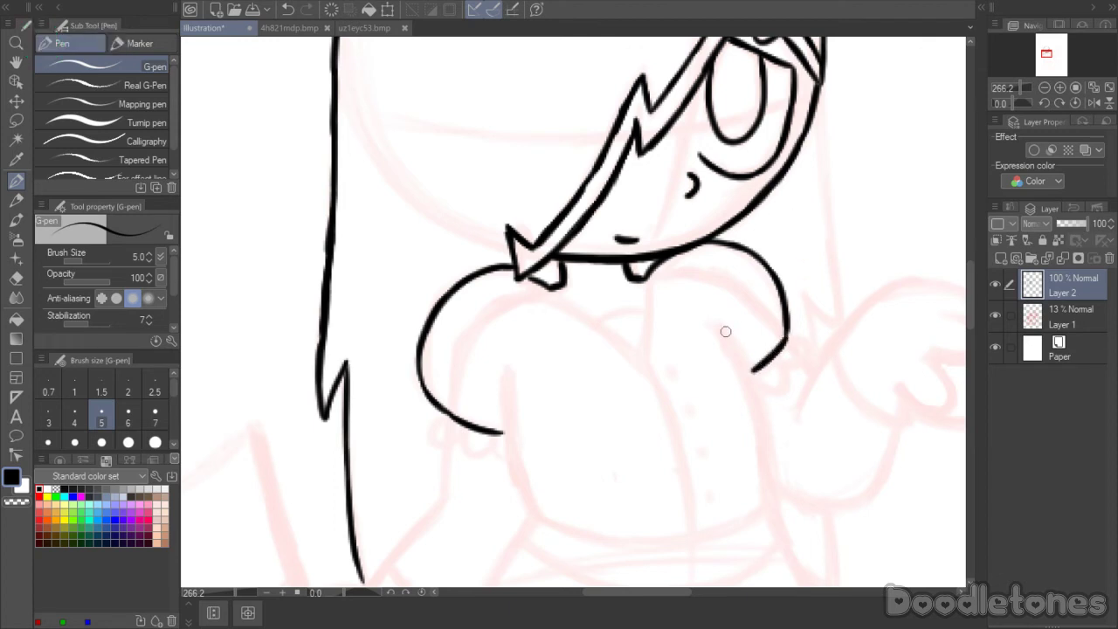
- Ink the V-shaped neckline from the two collar corners down to a point at the centre of the chest
{"action": "left_click_drag", "start_coordinate": [550, 288], "coordinate": [611, 339]}
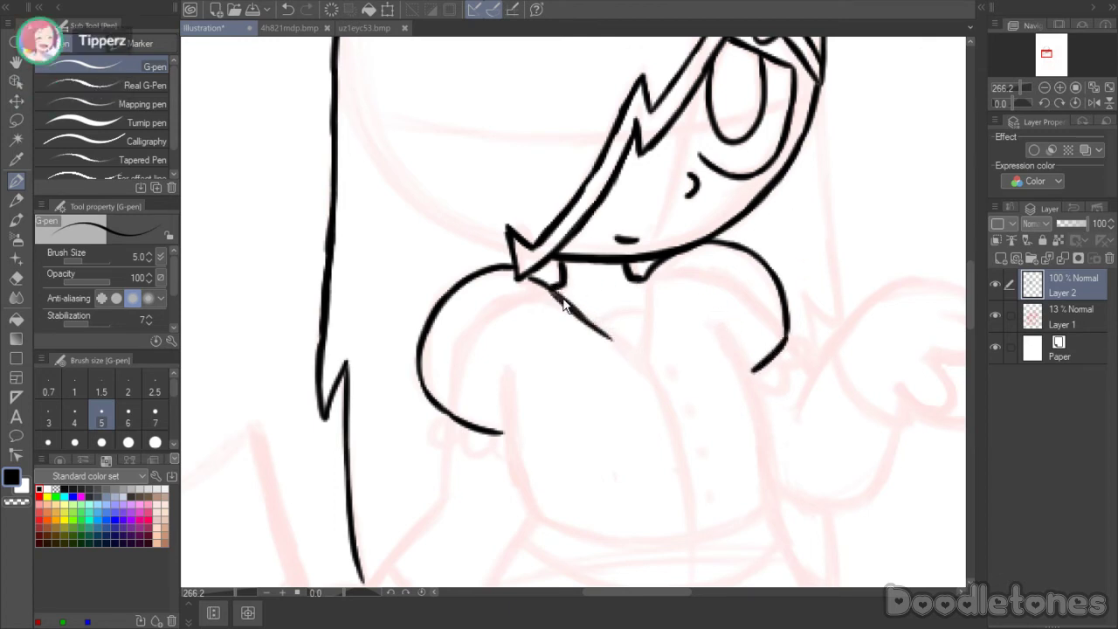
{"action": "key", "text": "ctrl+z"}
{"action": "key", "text": "ctrl+z"}
{"action": "left_click_drag", "start_coordinate": [554, 290], "coordinate": [647, 365]}
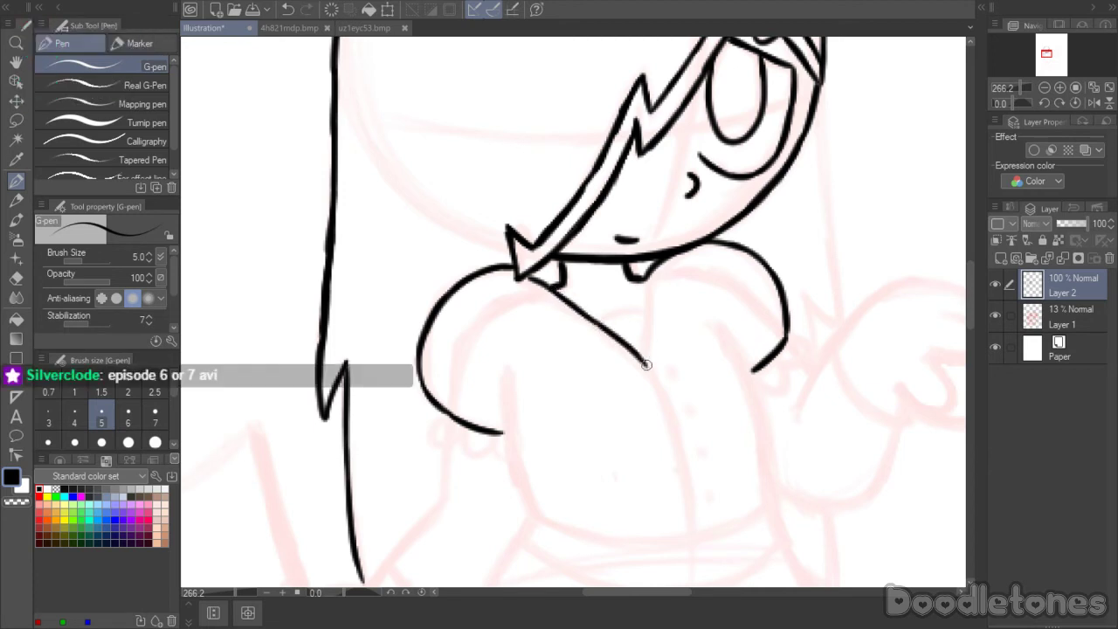
{"action": "left_click_drag", "start_coordinate": [645, 278], "coordinate": [646, 369]}
{"action": "key", "text": "ctrl+z"}
{"action": "key", "text": "ctrl+z"}
{"action": "left_click_drag", "start_coordinate": [650, 330], "coordinate": [647, 356]}
- Ink a short curved line across the lower part of the V-shaped neckline
{"action": "left_click_drag", "start_coordinate": [600, 325], "coordinate": [646, 310]}
{"action": "key", "text": "ctrl+z"}
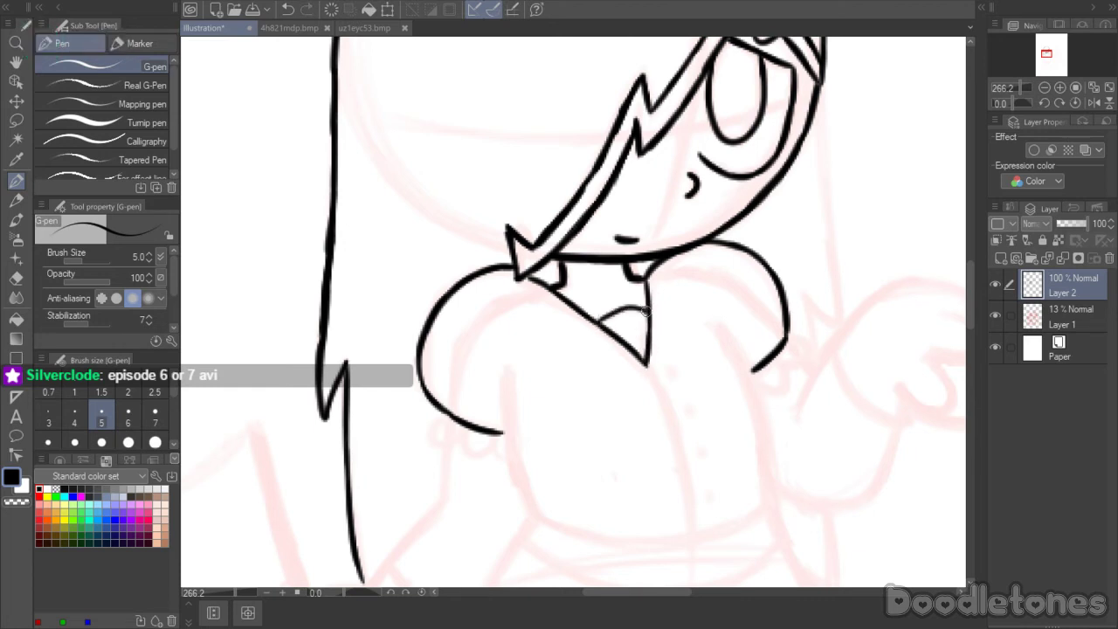
{"action": "left_click_drag", "start_coordinate": [600, 324], "coordinate": [646, 309]}
{"action": "key", "text": "ctrl+z"}
{"action": "key", "text": "ctrl+z"}
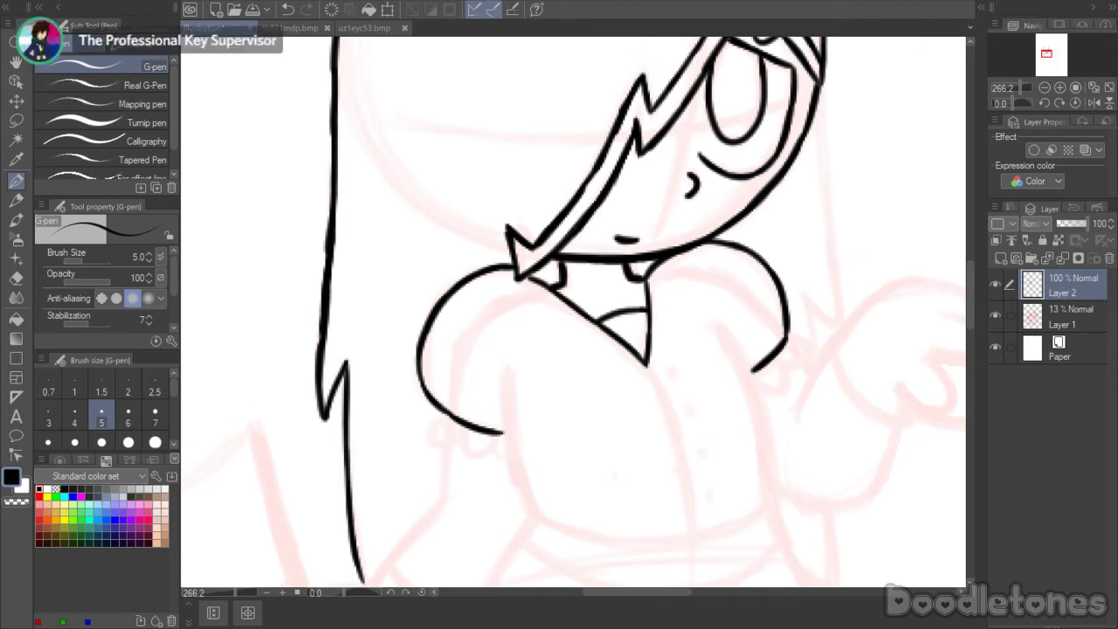
- Ink both side edges of the companion's torso from the sleeves down to the waist
{"action": "scroll", "coordinate": [970, 273], "scroll_direction": "down", "scroll_amount": 2}
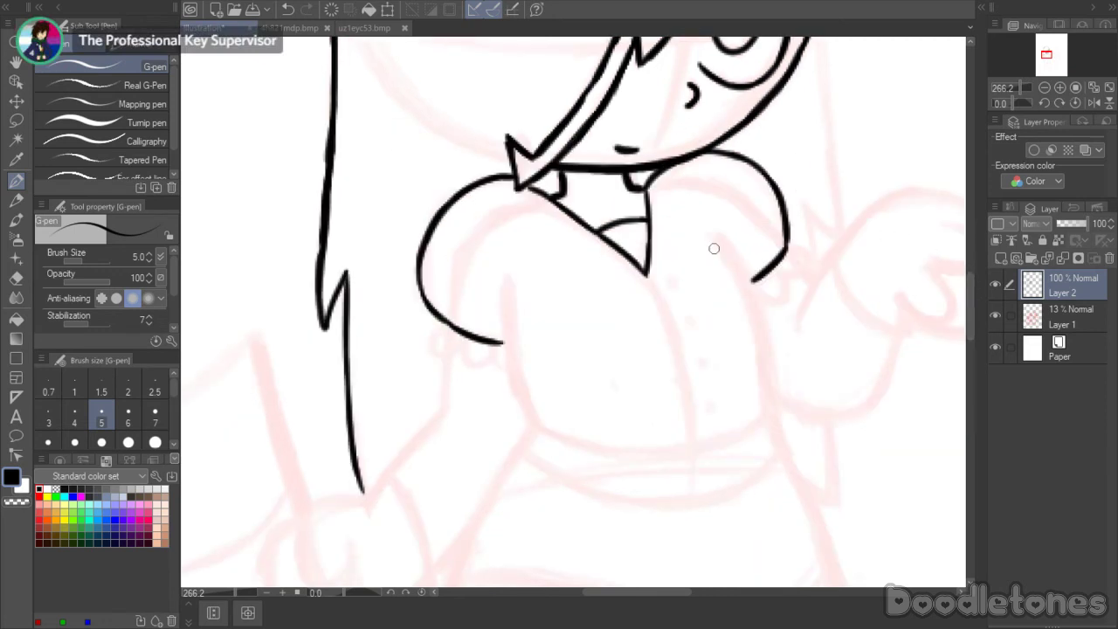
{"action": "mouse_move", "coordinate": [717, 232]}
{"action": "left_mouse_down"}
{"action": "mouse_move", "coordinate": [770, 346]}
{"action": "mouse_move", "coordinate": [760, 318]}
{"action": "mouse_move", "coordinate": [767, 342]}
{"action": "mouse_move", "coordinate": [766, 325]}
{"action": "mouse_move", "coordinate": [772, 404]}
{"action": "left_mouse_up"}
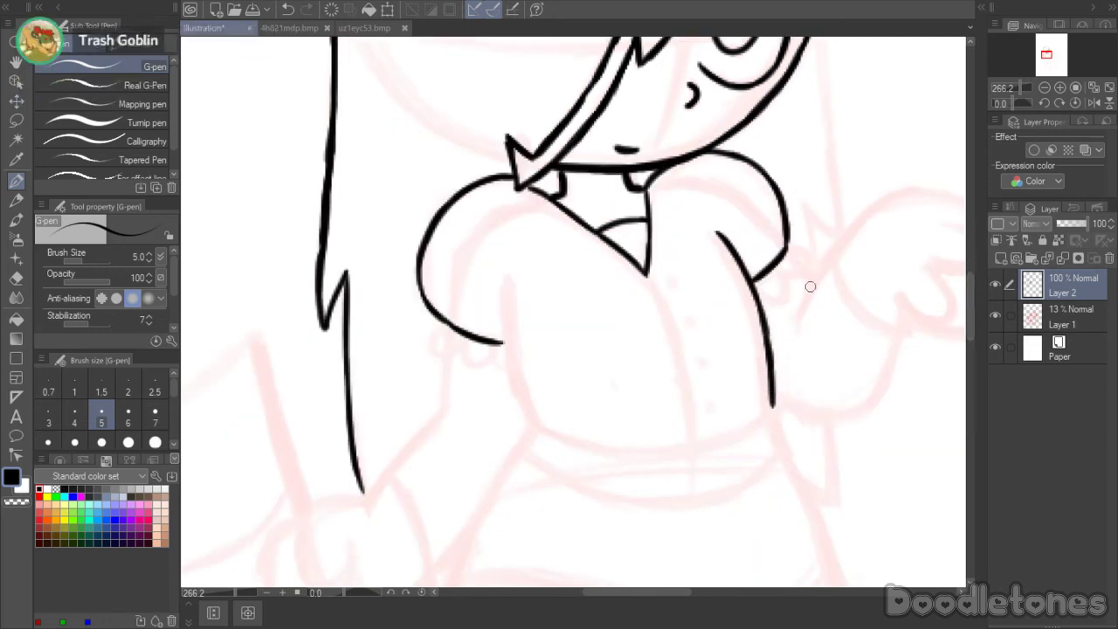
{"action": "mouse_move", "coordinate": [500, 293]}
{"action": "left_mouse_down"}
{"action": "mouse_move", "coordinate": [515, 384]}
{"action": "mouse_move", "coordinate": [538, 426]}
{"action": "left_mouse_up"}
- Ink small rounded scallops as frills along the lower hems of both puffed sleeves
{"action": "scroll", "coordinate": [969, 266], "scroll_direction": "up", "scroll_amount": 1}
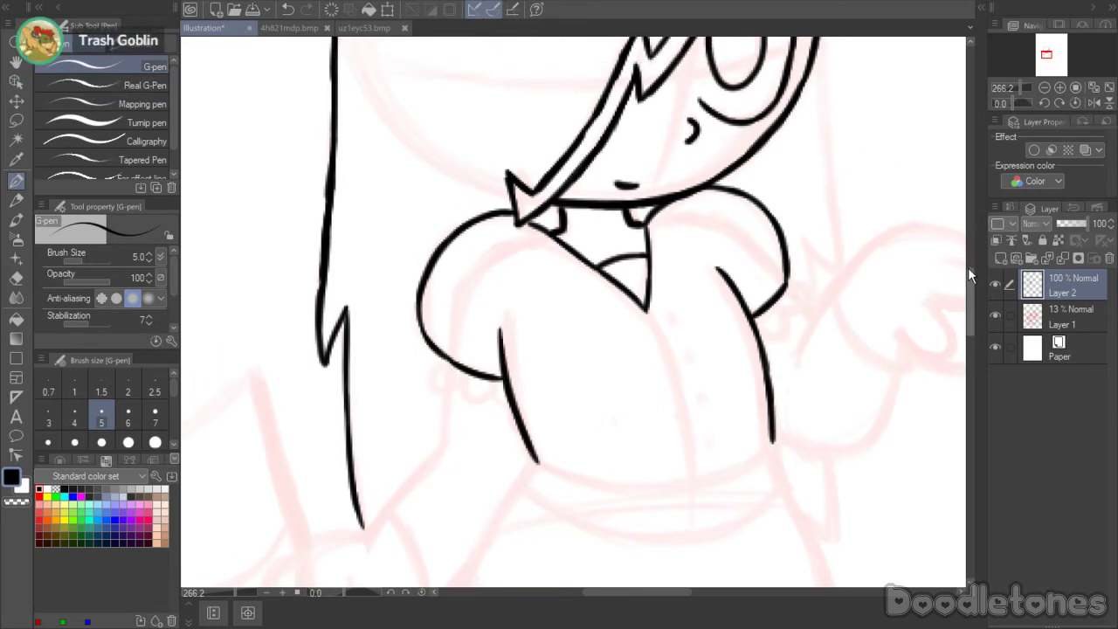
{"action": "mouse_move", "coordinate": [787, 282]}
{"action": "left_mouse_down"}
{"action": "mouse_move", "coordinate": [786, 309]}
{"action": "mouse_move", "coordinate": [776, 302]}
{"action": "mouse_move", "coordinate": [782, 326]}
{"action": "mouse_move", "coordinate": [753, 321]}
{"action": "left_mouse_up"}
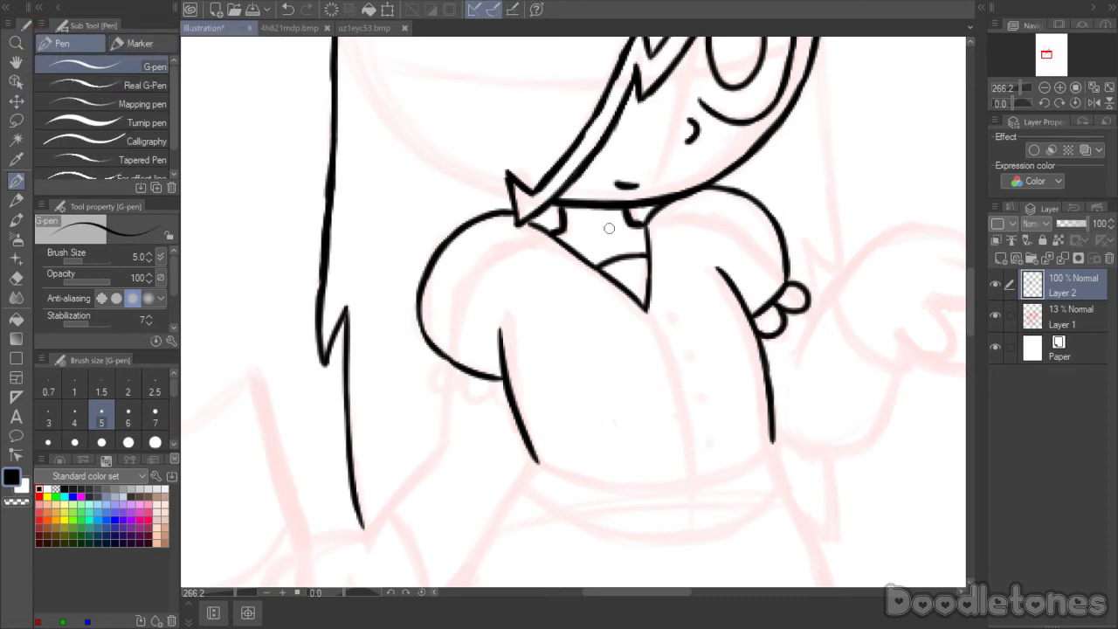
{"action": "mouse_move", "coordinate": [495, 378]}
{"action": "left_mouse_down"}
{"action": "mouse_move", "coordinate": [507, 407]}
{"action": "mouse_move", "coordinate": [482, 384]}
{"action": "mouse_move", "coordinate": [465, 400]}
{"action": "mouse_move", "coordinate": [456, 377]}
{"action": "mouse_move", "coordinate": [431, 372]}
{"action": "mouse_move", "coordinate": [450, 357]}
{"action": "left_mouse_up"}
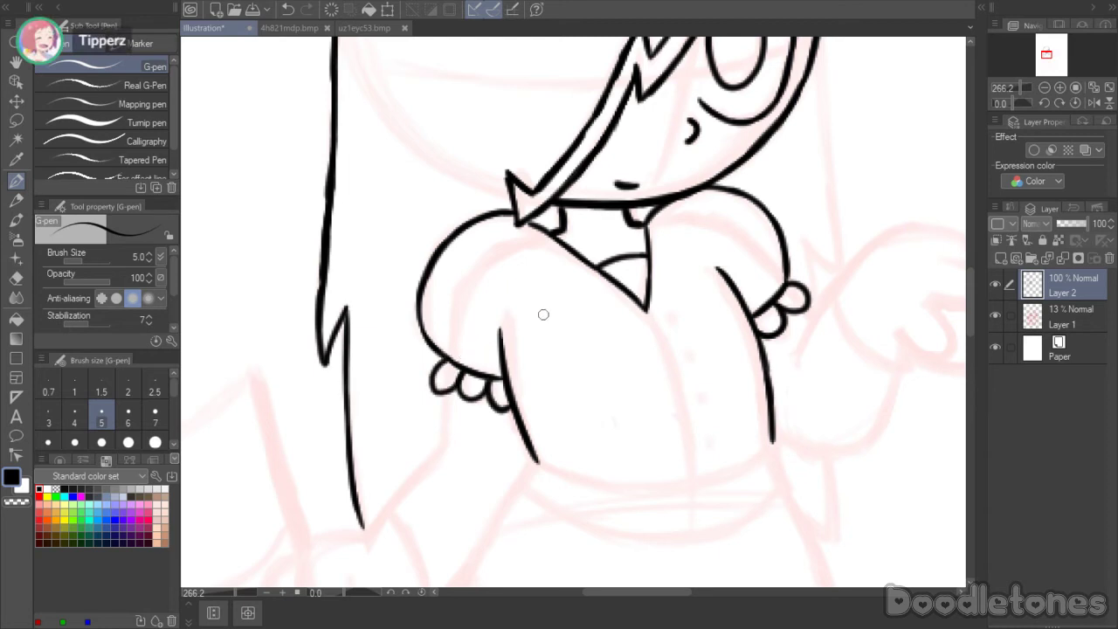
- Ink the hair edge on the hair clip's side from the head down past the shoulder, ending in a jagged tip
{"action": "left_click_drag", "start_coordinate": [970, 272], "coordinate": [969, 247]}
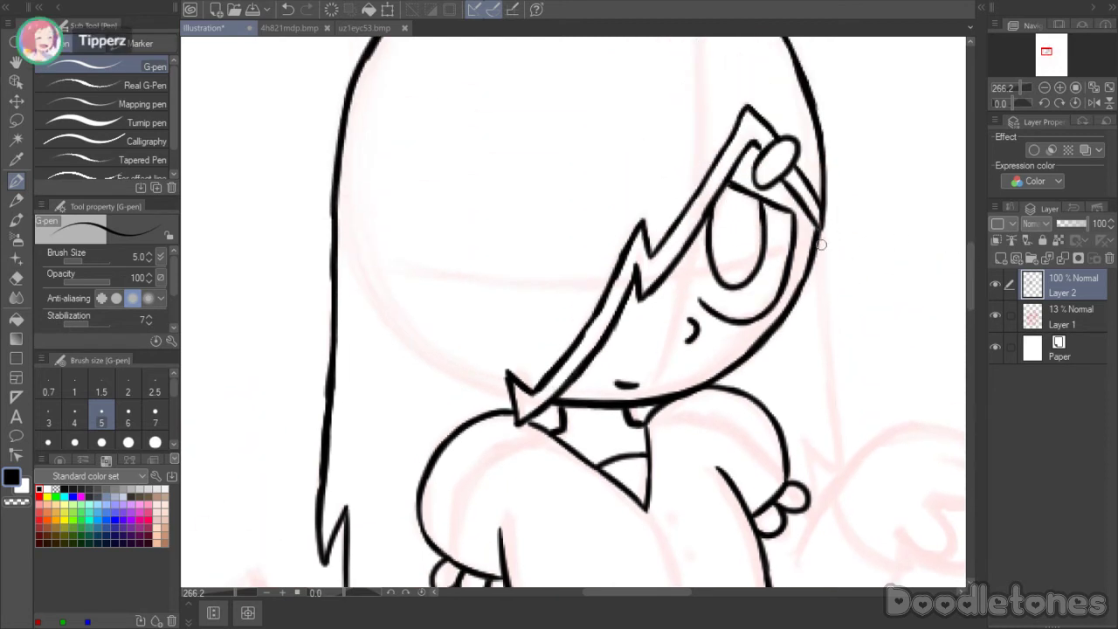
{"action": "left_click_drag", "start_coordinate": [823, 223], "coordinate": [830, 349]}
{"action": "scroll", "coordinate": [965, 244], "scroll_direction": "down", "scroll_amount": 5}
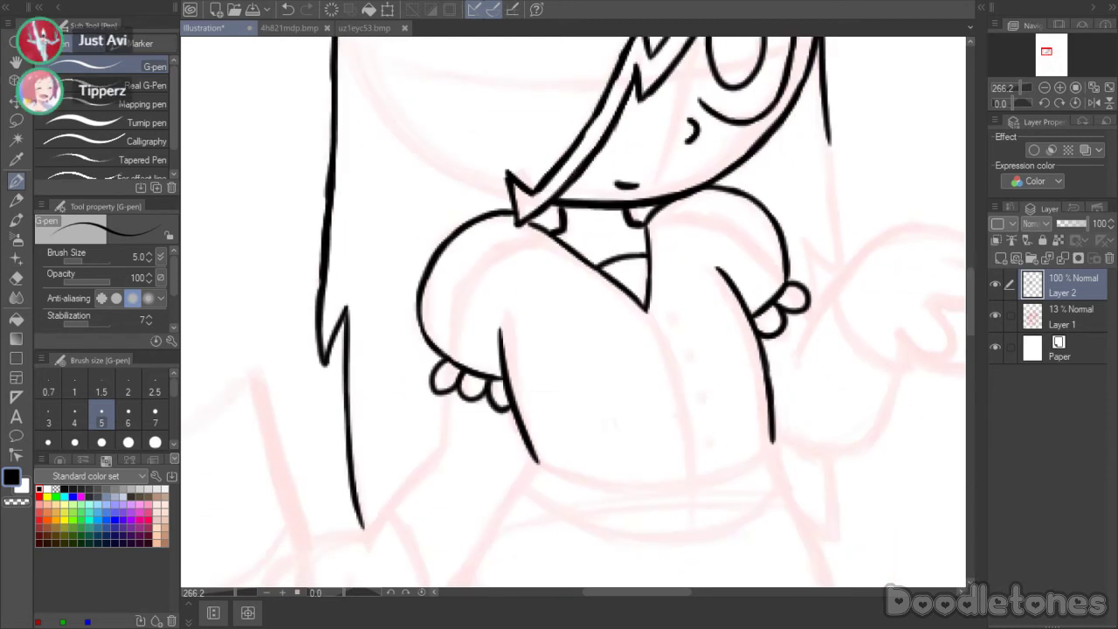
{"action": "left_click_drag", "start_coordinate": [828, 139], "coordinate": [843, 271]}
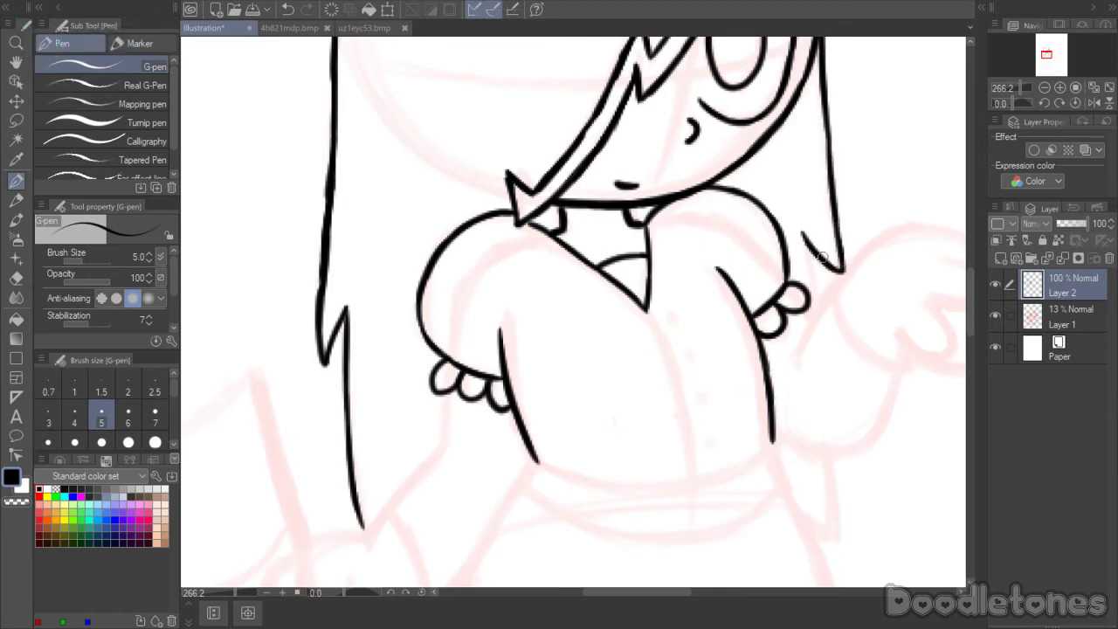
{"action": "left_click_drag", "start_coordinate": [804, 234], "coordinate": [816, 304]}
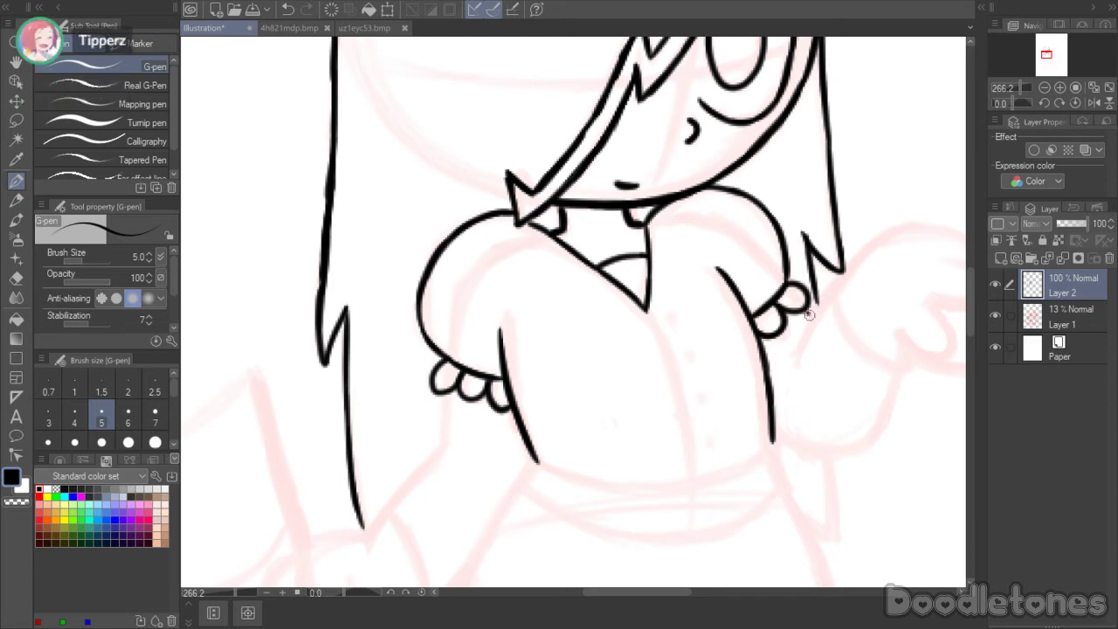
- Ink the upper edge of the companion's reaching arm and hand, plus the long extended finger with its rounded tip
{"action": "left_click_drag", "start_coordinate": [796, 359], "coordinate": [869, 250]}
{"action": "left_click", "coordinate": [707, 594]}
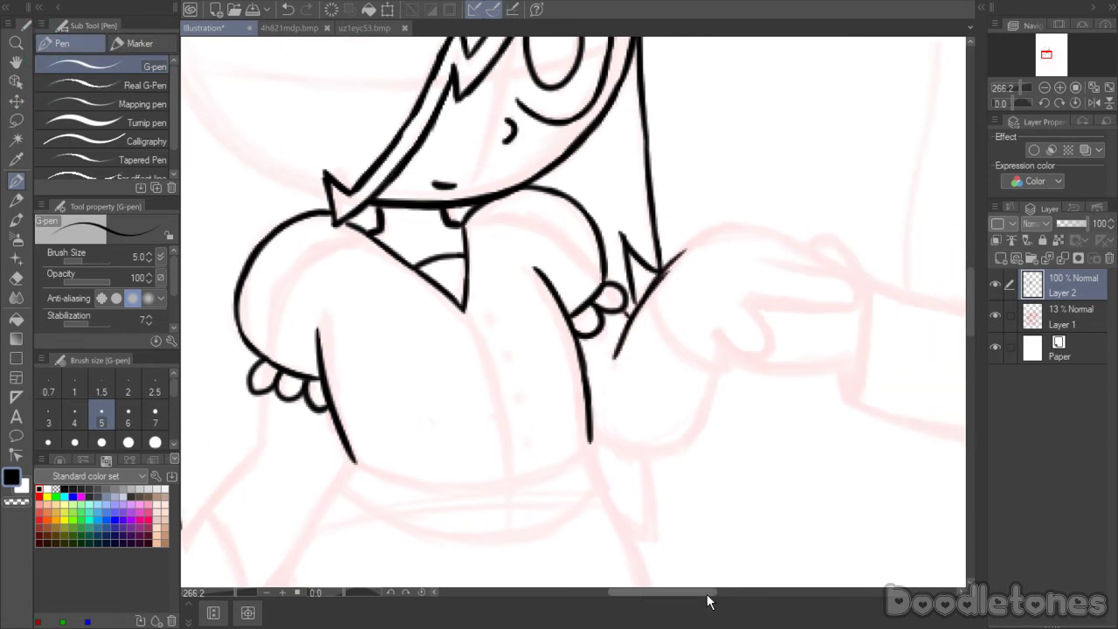
{"action": "scroll", "coordinate": [971, 275], "scroll_direction": "up", "scroll_amount": 1}
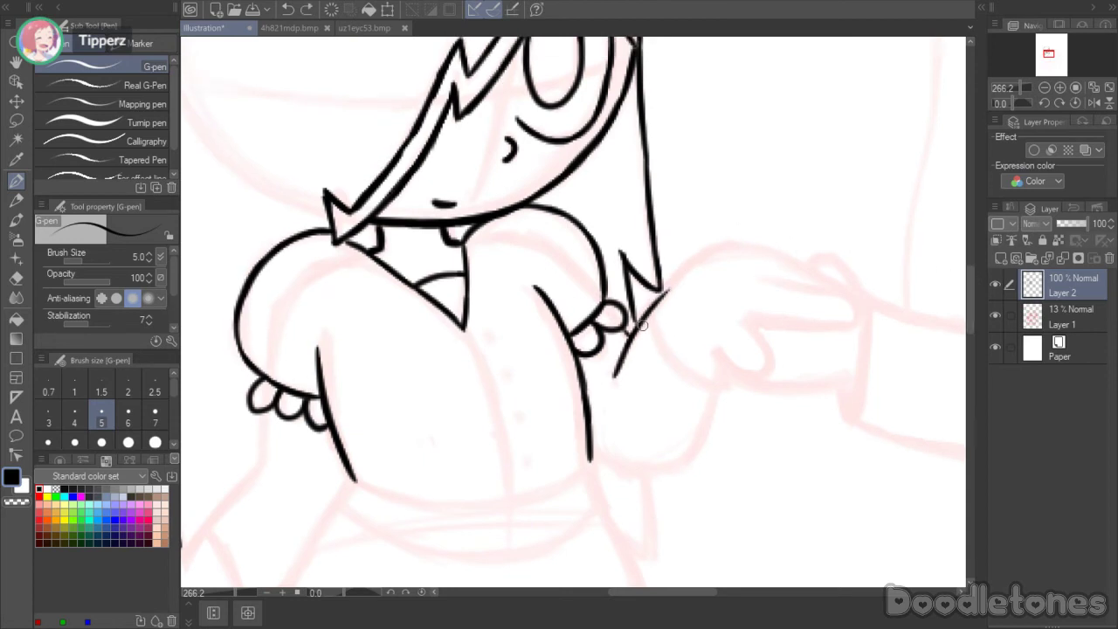
{"action": "mouse_move", "coordinate": [675, 279]}
{"action": "left_mouse_down"}
{"action": "mouse_move", "coordinate": [708, 252]}
{"action": "mouse_move", "coordinate": [679, 271]}
{"action": "mouse_move", "coordinate": [837, 287]}
{"action": "mouse_move", "coordinate": [806, 287]}
{"action": "mouse_move", "coordinate": [847, 294]}
{"action": "mouse_move", "coordinate": [852, 323]}
{"action": "left_mouse_up"}
{"action": "left_click_drag", "start_coordinate": [758, 321], "coordinate": [859, 316]}
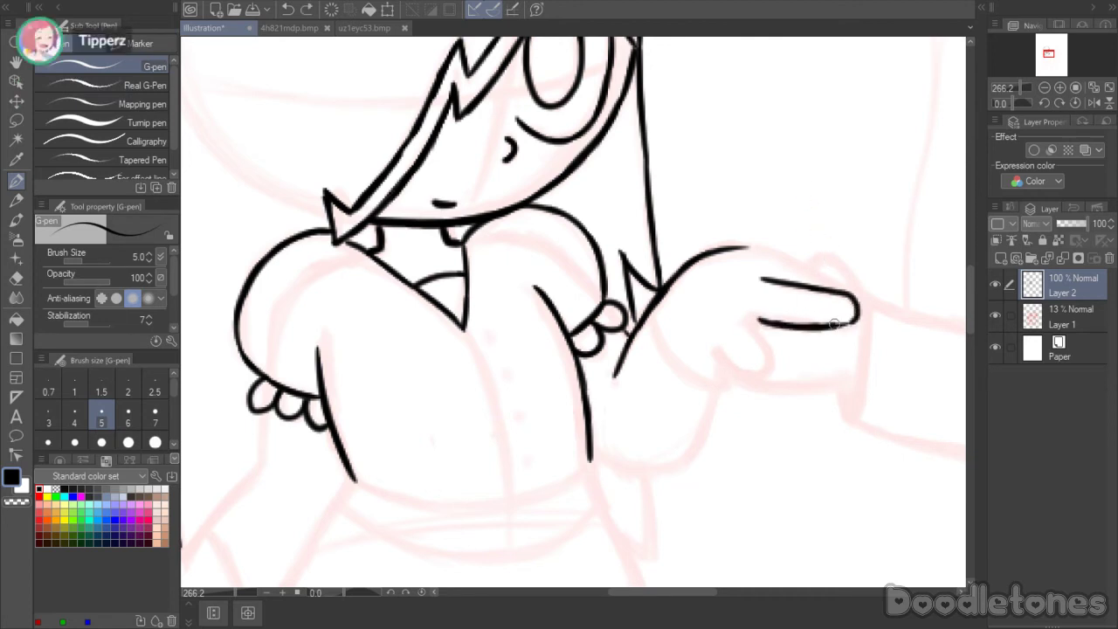
- Ink the companion's thumb as a rounded loop below the extended finger
{"action": "mouse_move", "coordinate": [764, 322]}
{"action": "left_mouse_down"}
{"action": "mouse_move", "coordinate": [754, 325]}
{"action": "mouse_move", "coordinate": [772, 367]}
{"action": "mouse_move", "coordinate": [747, 374]}
{"action": "mouse_move", "coordinate": [757, 378]}
{"action": "left_mouse_up"}
{"action": "key", "text": "ctrl+z"}
{"action": "mouse_move", "coordinate": [719, 347]}
{"action": "left_mouse_down"}
{"action": "mouse_move", "coordinate": [760, 380]}
{"action": "mouse_move", "coordinate": [768, 345]}
{"action": "mouse_move", "coordinate": [755, 323]}
{"action": "mouse_move", "coordinate": [774, 369]}
{"action": "left_mouse_up"}
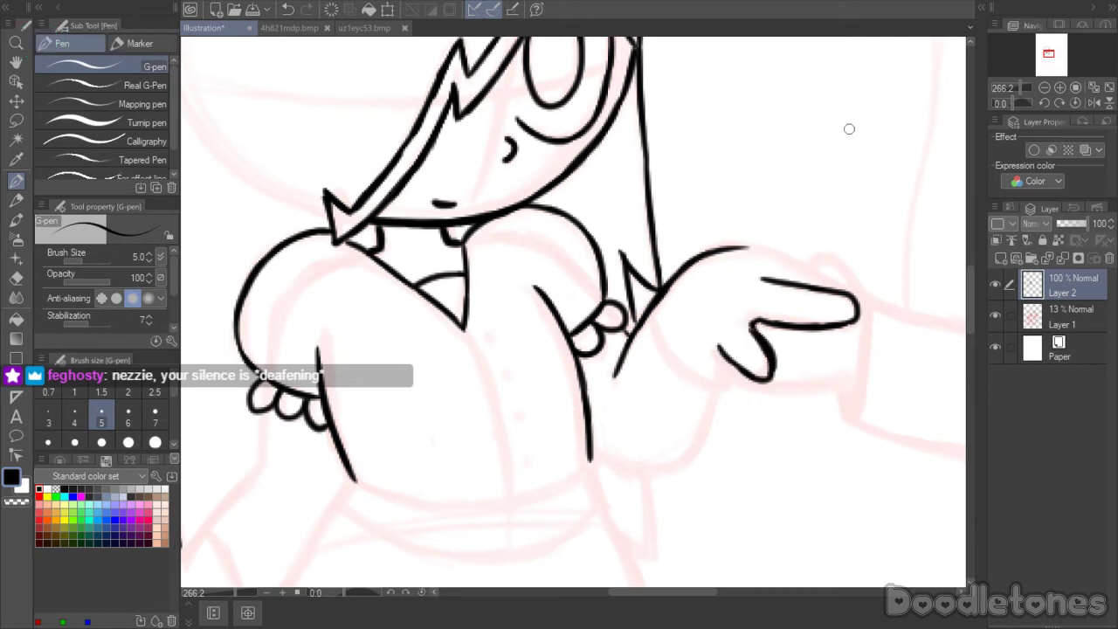
- Ink the underside of the companion's reaching arm from the thumb around the elbow to the bodice, and add the curved line across the wrist
{"action": "left_click", "coordinate": [15, 277]}
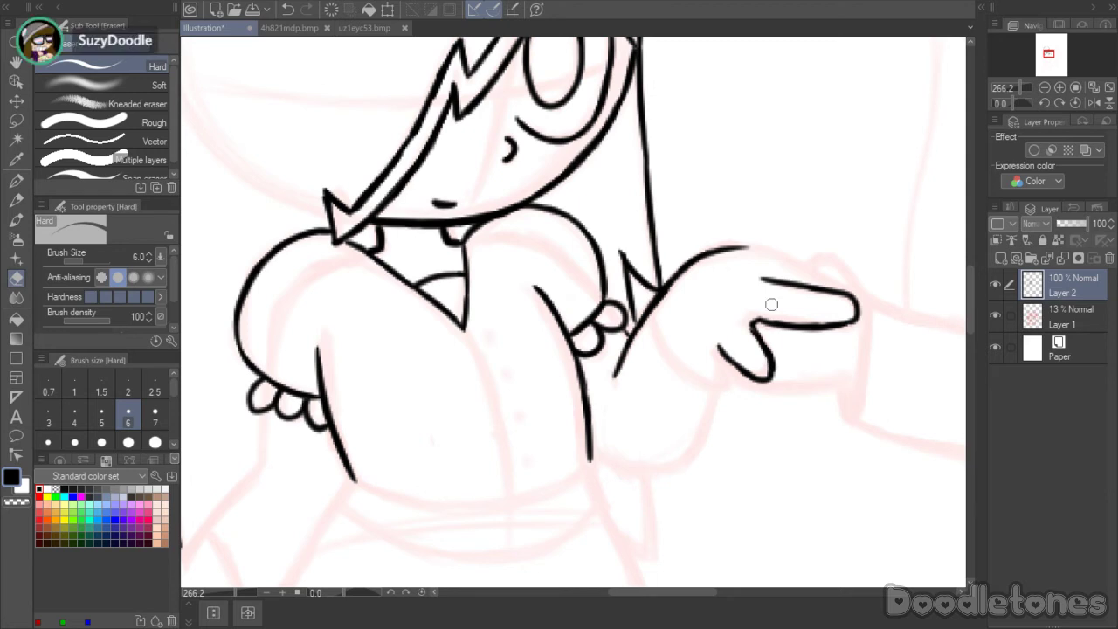
{"action": "key", "text": "p"}
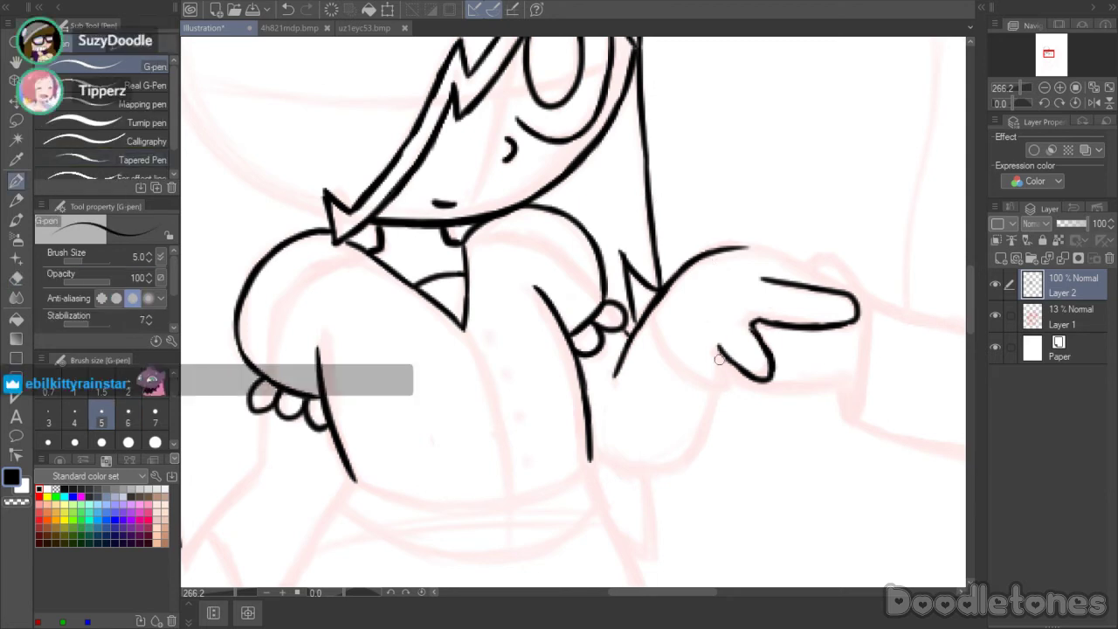
{"action": "mouse_move", "coordinate": [708, 402]}
{"action": "left_mouse_down"}
{"action": "mouse_move", "coordinate": [716, 349]}
{"action": "mouse_move", "coordinate": [695, 437]}
{"action": "left_mouse_up"}
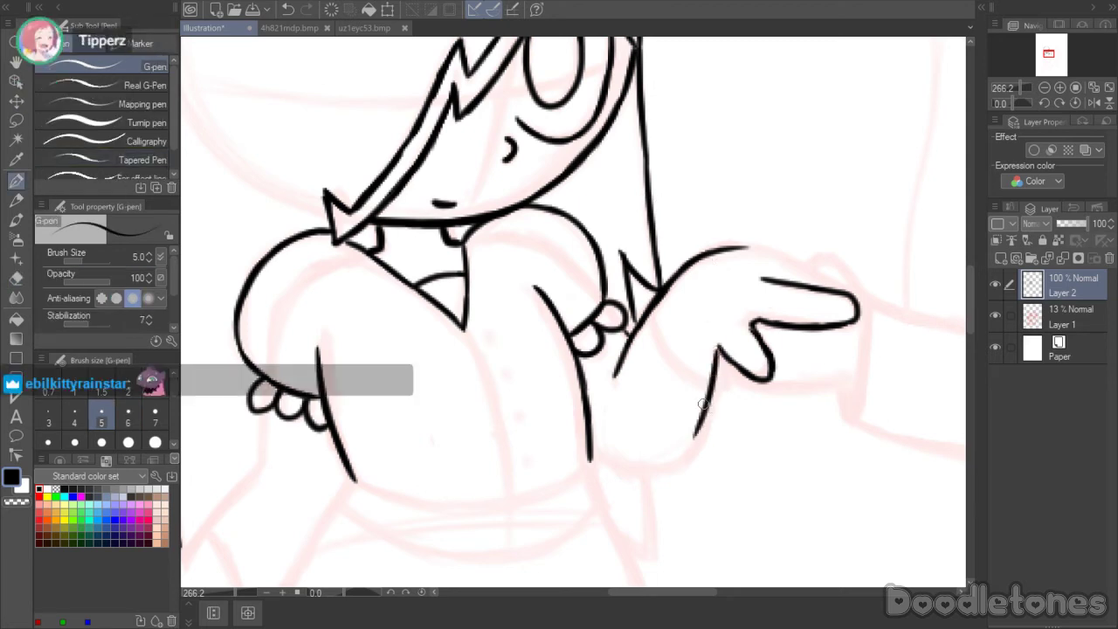
{"action": "mouse_move", "coordinate": [590, 446]}
{"action": "left_mouse_down"}
{"action": "mouse_move", "coordinate": [629, 463]}
{"action": "mouse_move", "coordinate": [672, 462]}
{"action": "mouse_move", "coordinate": [634, 466]}
{"action": "mouse_move", "coordinate": [673, 456]}
{"action": "mouse_move", "coordinate": [668, 464]}
{"action": "mouse_move", "coordinate": [721, 397]}
{"action": "mouse_move", "coordinate": [677, 456]}
{"action": "left_mouse_up"}
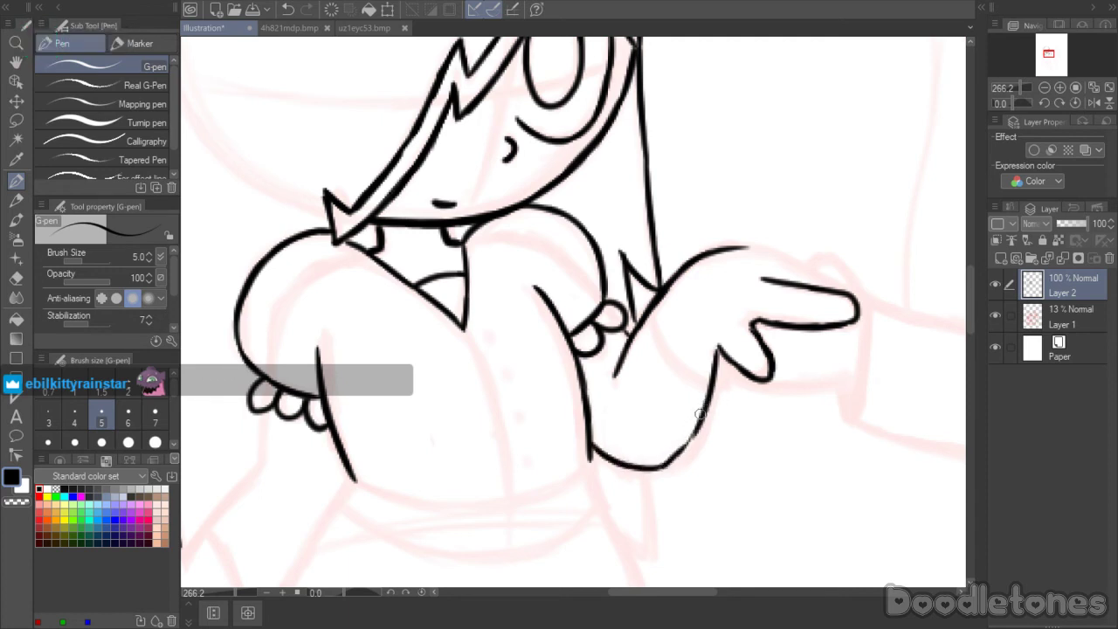
{"action": "left_click_drag", "start_coordinate": [700, 416], "coordinate": [657, 469]}
{"action": "left_click_drag", "start_coordinate": [646, 315], "coordinate": [715, 376]}
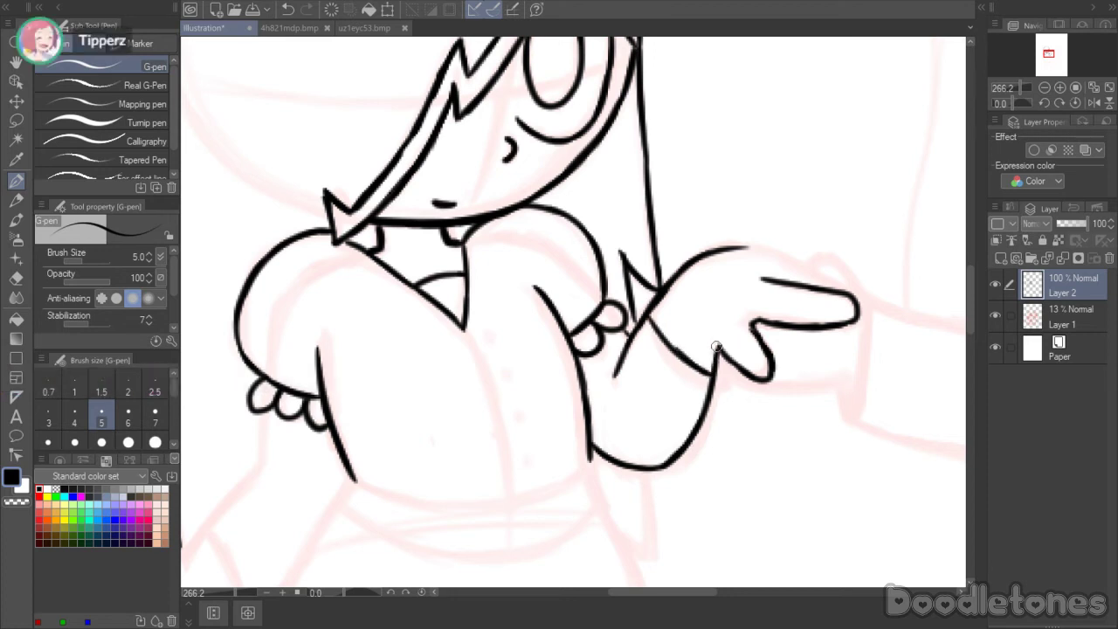
- Ink the upper edge of the reaching hand down to the fingertip and strengthen the extended finger's upper line and tip
{"action": "mouse_move", "coordinate": [747, 247]}
{"action": "left_mouse_down"}
{"action": "mouse_move", "coordinate": [828, 274]}
{"action": "mouse_move", "coordinate": [789, 260]}
{"action": "mouse_move", "coordinate": [828, 281]}
{"action": "left_mouse_up"}
{"action": "left_click_drag", "start_coordinate": [970, 283], "coordinate": [970, 277]}
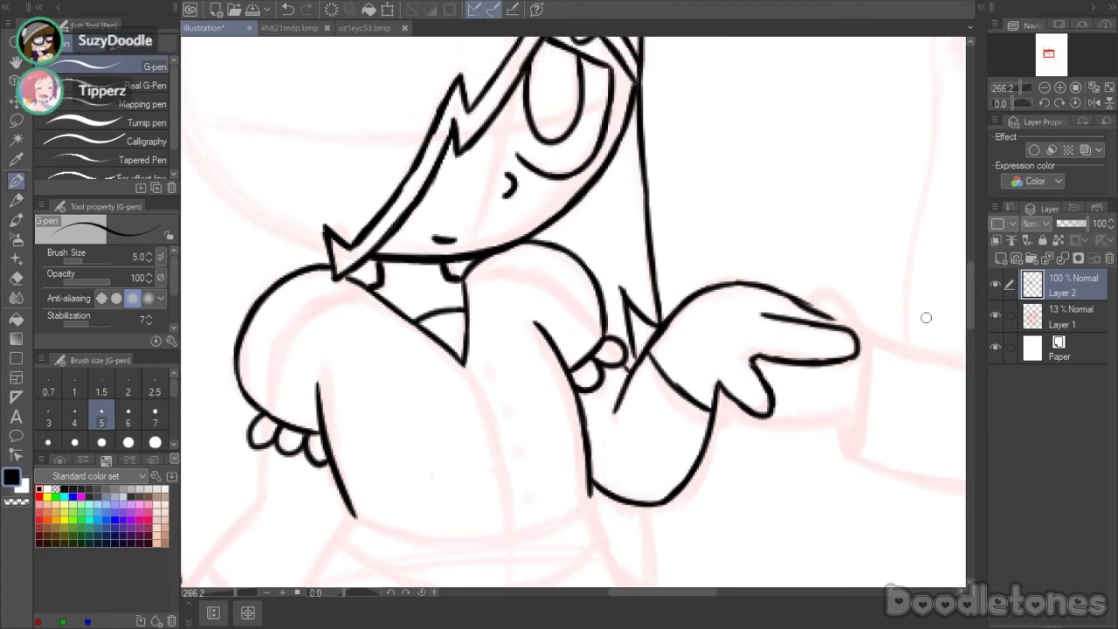
{"action": "left_click_drag", "start_coordinate": [709, 593], "coordinate": [727, 593]}
{"action": "left_click_drag", "start_coordinate": [673, 299], "coordinate": [723, 325]}
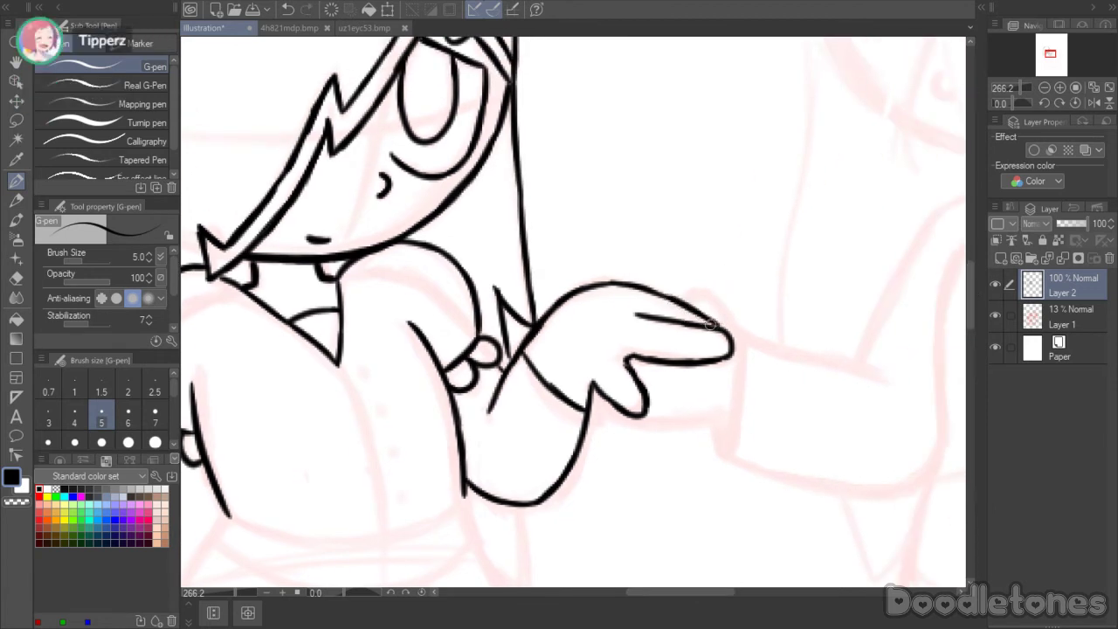
{"action": "mouse_move", "coordinate": [638, 317]}
{"action": "left_mouse_down"}
{"action": "mouse_move", "coordinate": [732, 330]}
{"action": "mouse_move", "coordinate": [734, 350]}
{"action": "left_mouse_up"}
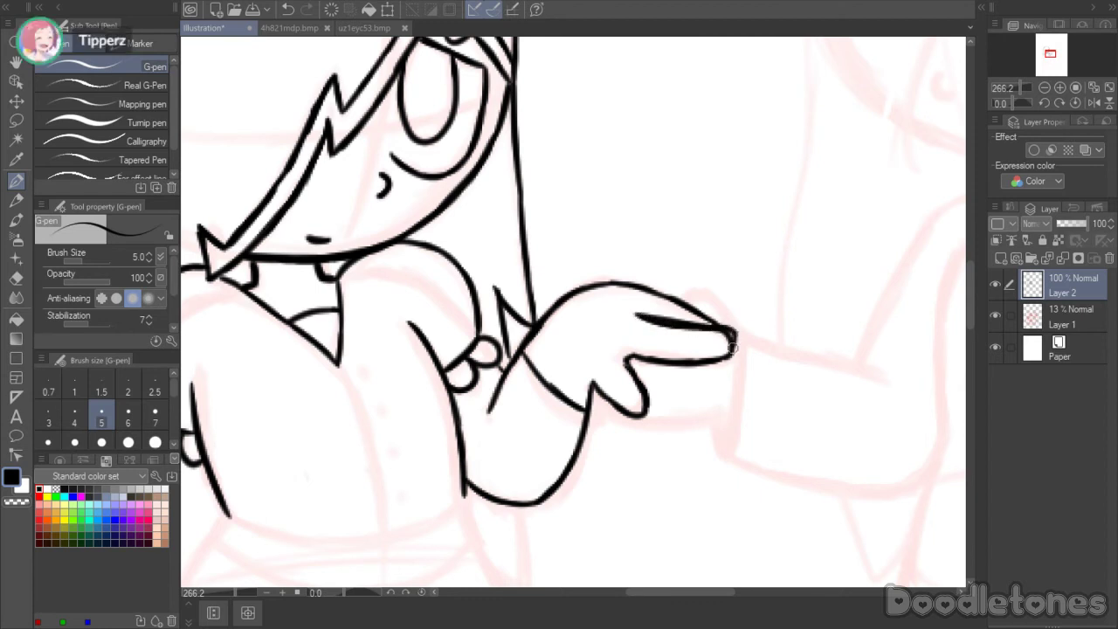
- Erase the stray ink around the extended fingertip and redraw the tip as a cleaner rounded end
{"action": "key", "text": "e"}
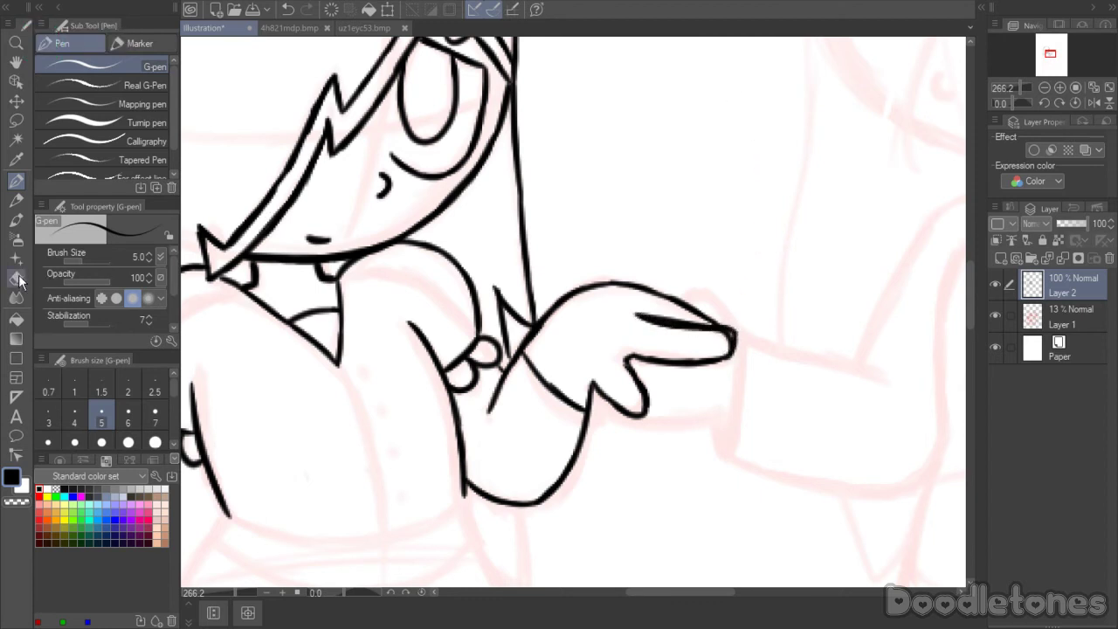
{"action": "mouse_move", "coordinate": [713, 341]}
{"action": "left_mouse_down"}
{"action": "mouse_move", "coordinate": [727, 336]}
{"action": "mouse_move", "coordinate": [690, 334]}
{"action": "mouse_move", "coordinate": [678, 317]}
{"action": "mouse_move", "coordinate": [705, 321]}
{"action": "left_mouse_up"}
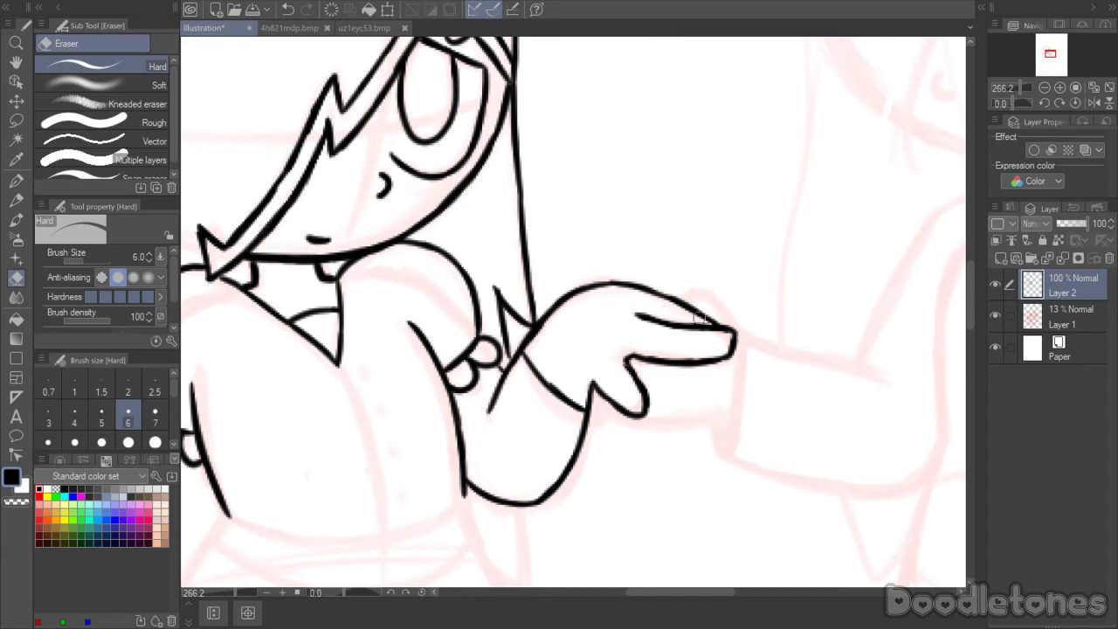
{"action": "left_click", "coordinate": [17, 181]}
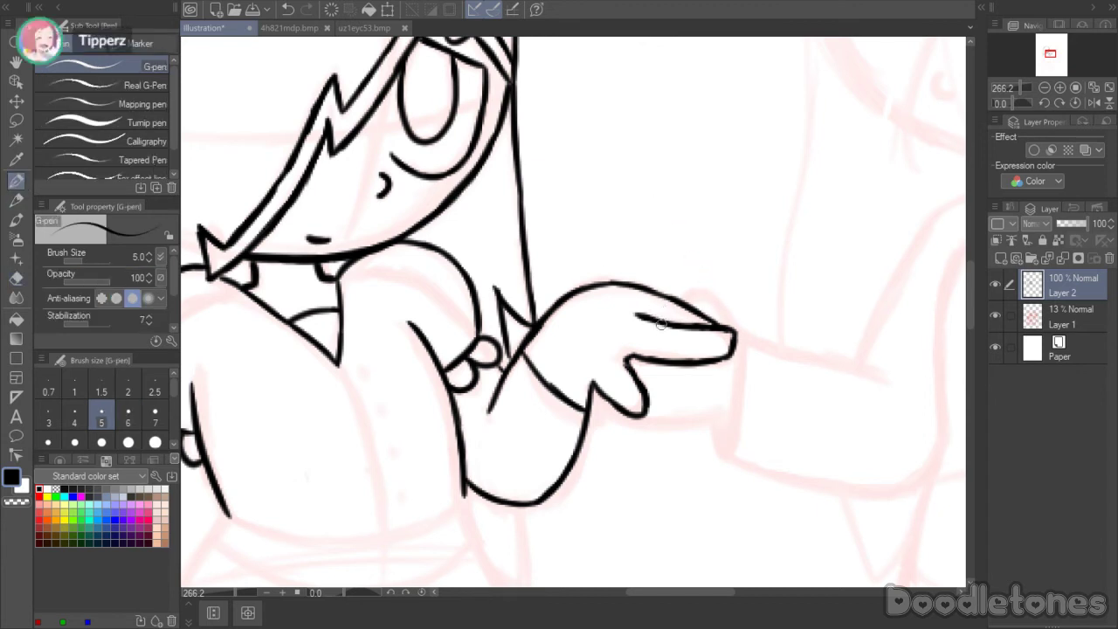
{"action": "mouse_move", "coordinate": [646, 318]}
{"action": "left_mouse_down"}
{"action": "mouse_move", "coordinate": [733, 334]}
{"action": "mouse_move", "coordinate": [714, 355]}
{"action": "left_mouse_up"}
{"action": "key", "text": "e"}
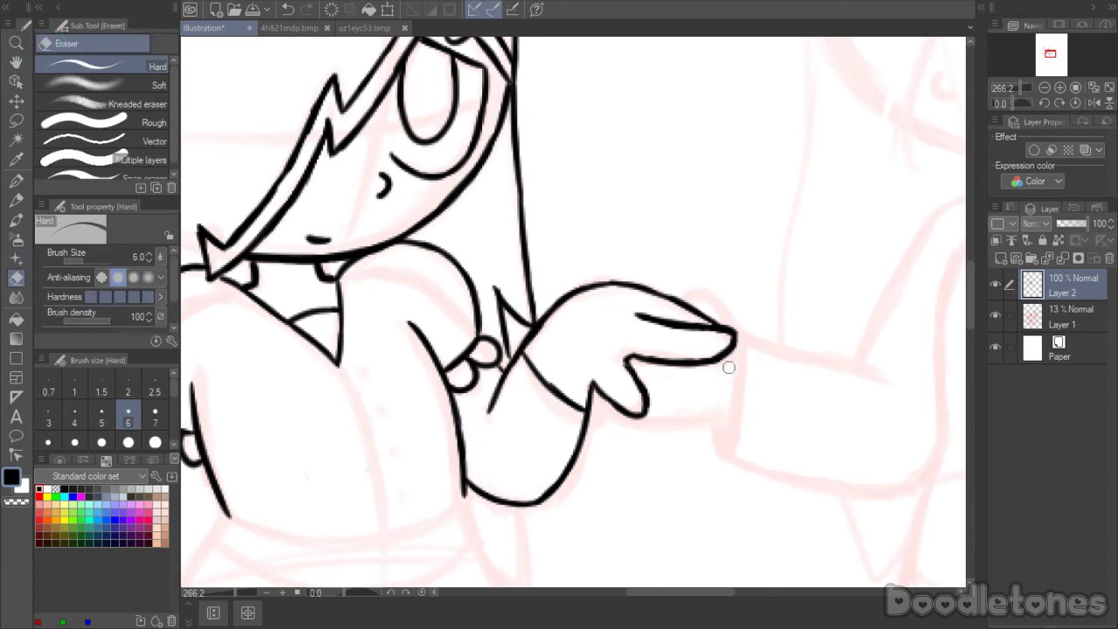
{"action": "key", "text": "p"}
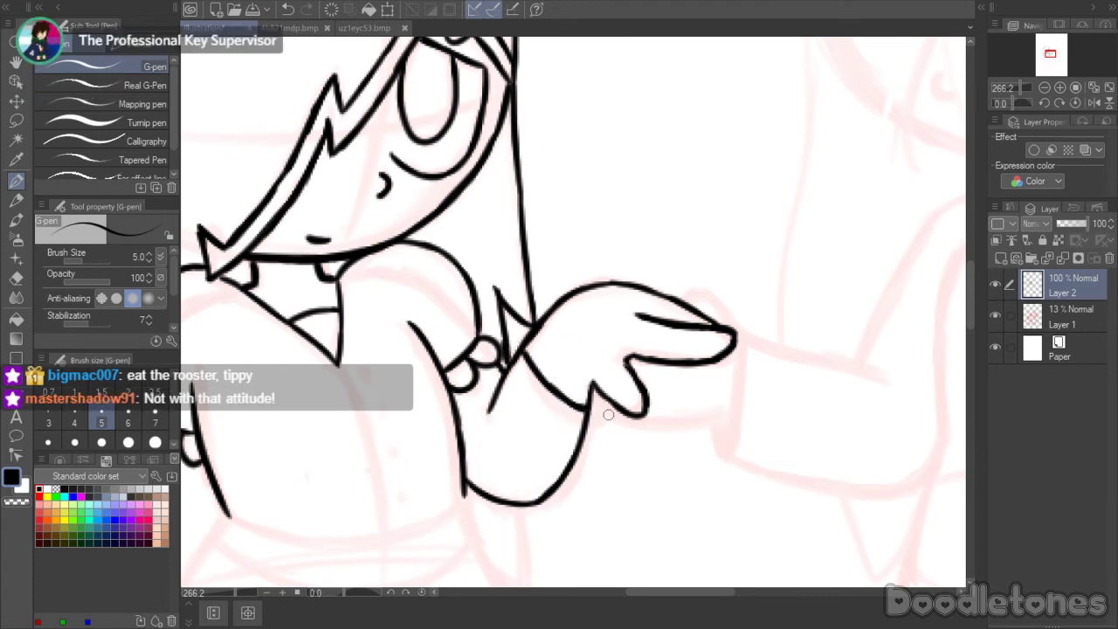
- Ink the inner edge of the long hair strand beside the puffed sleeve, with a jagged notch and a line running down to the strand's tip
{"action": "left_click_drag", "start_coordinate": [707, 595], "coordinate": [651, 592]}
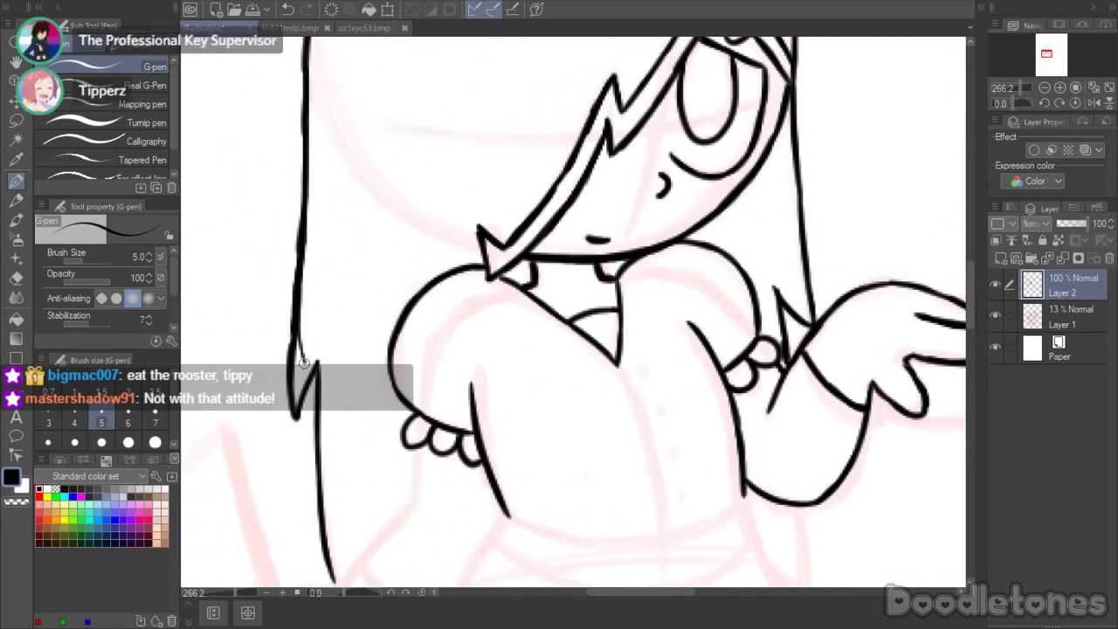
{"action": "left_click_drag", "start_coordinate": [304, 360], "coordinate": [313, 348]}
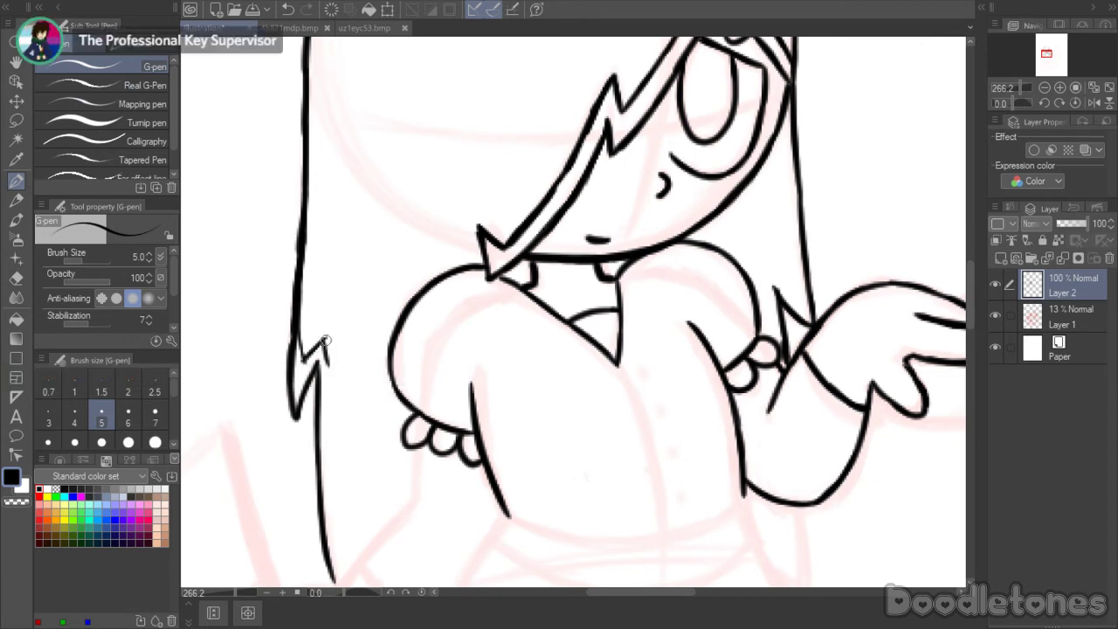
{"action": "left_click_drag", "start_coordinate": [325, 338], "coordinate": [343, 510]}
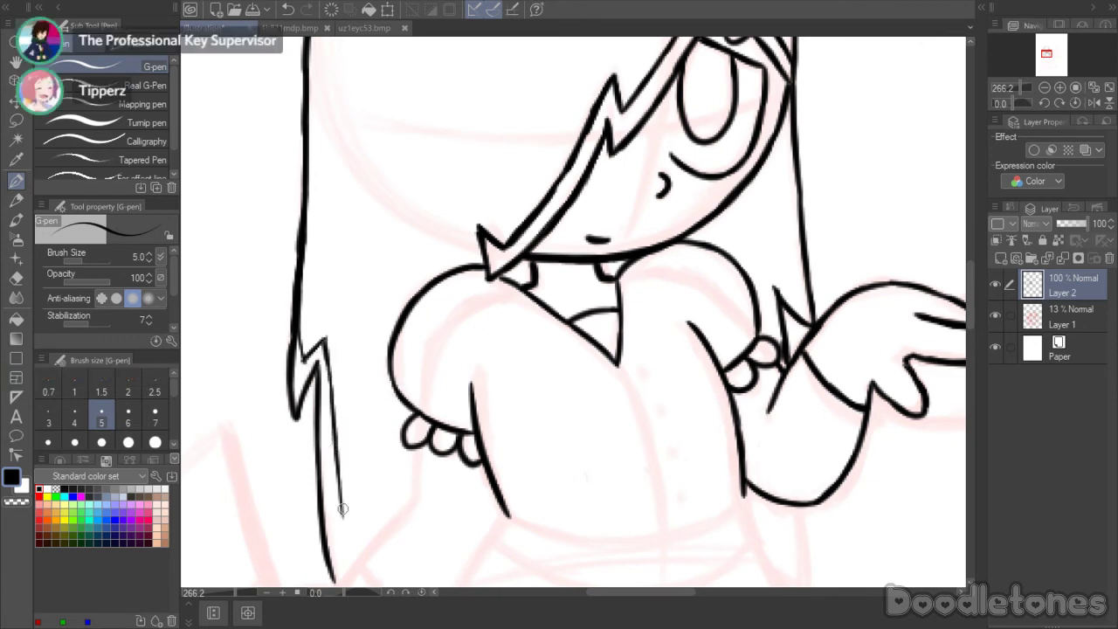
{"action": "left_click_drag", "start_coordinate": [338, 471], "coordinate": [347, 564]}
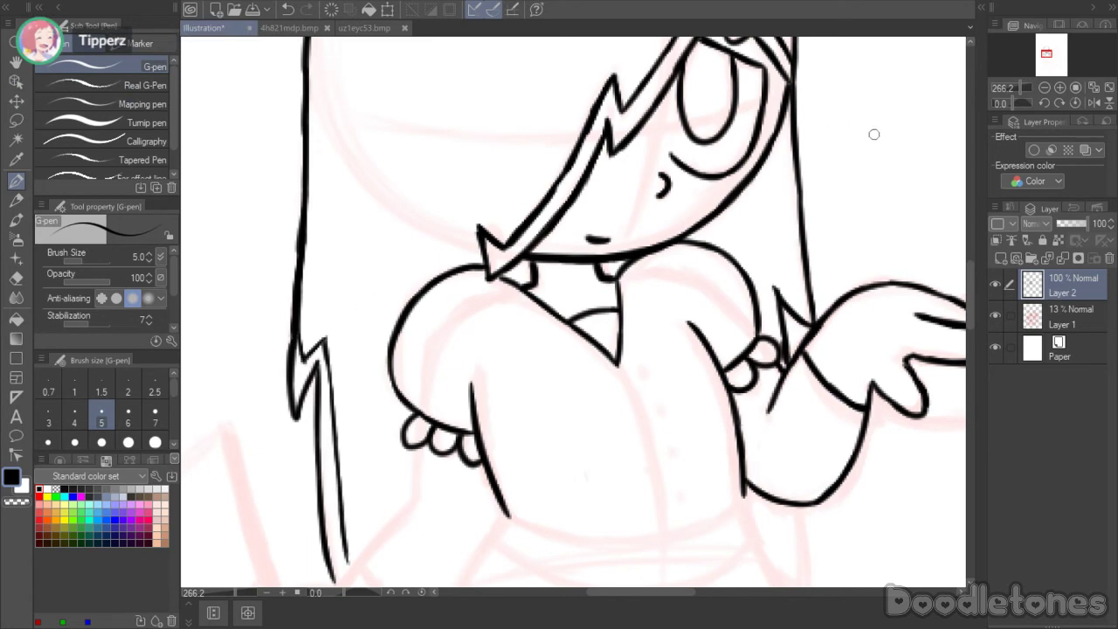
- Ink the companion's other hand below the hair tip, with a curled thumb and the sloping edge of the back of the hand
{"action": "mouse_move", "coordinate": [969, 271]}
{"action": "left_mouse_down"}
{"action": "mouse_move", "coordinate": [968, 304]}
{"action": "mouse_move", "coordinate": [974, 287]}
{"action": "left_mouse_up"}
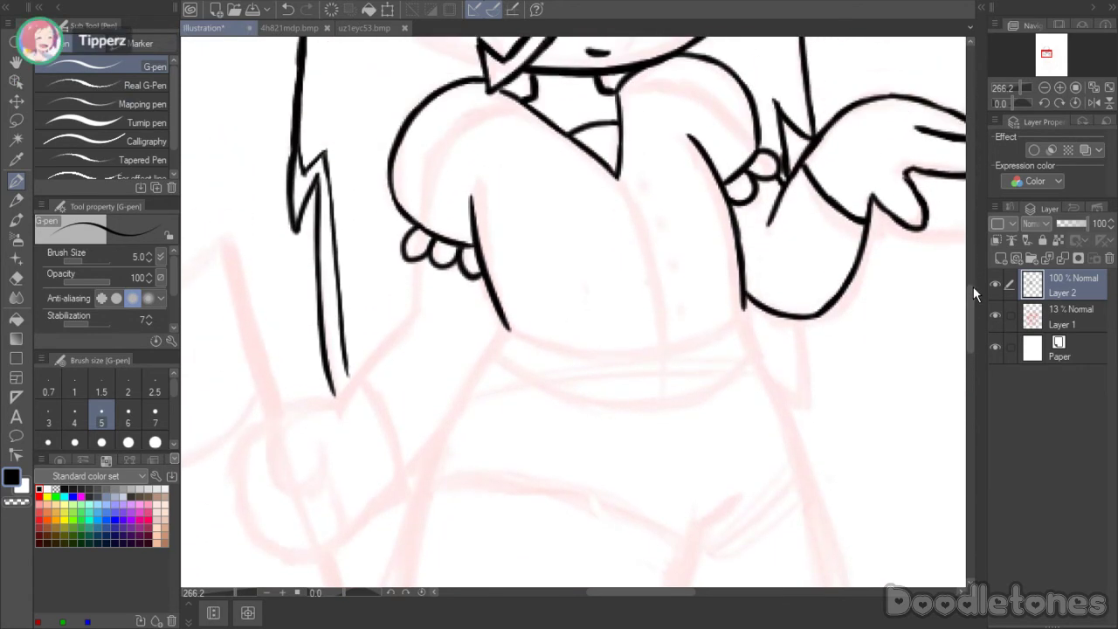
{"action": "left_click_drag", "start_coordinate": [624, 594], "coordinate": [602, 594]}
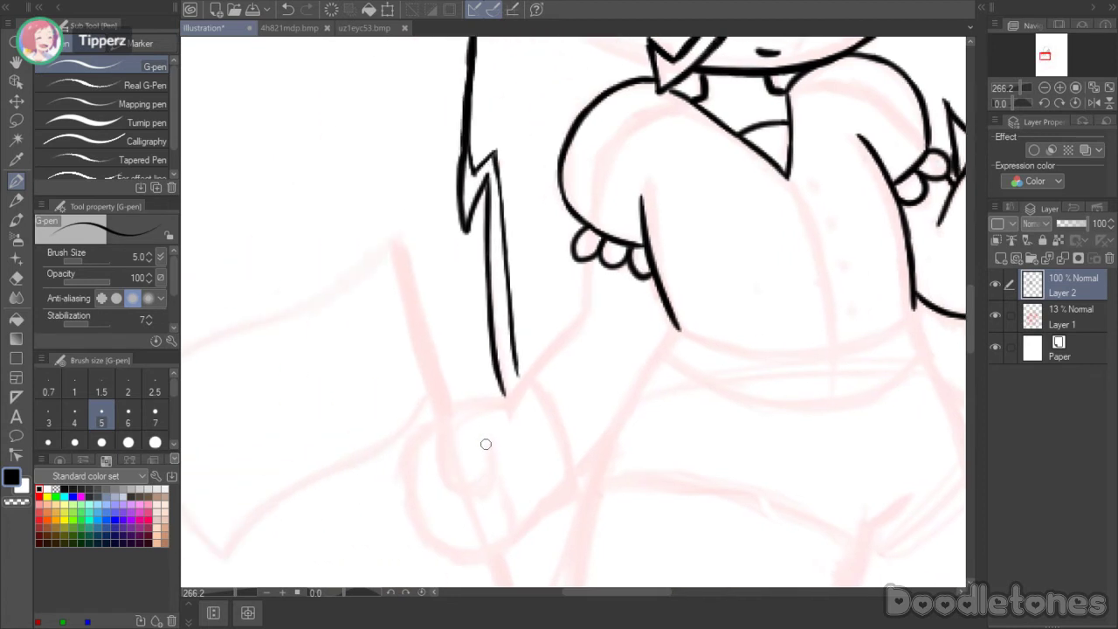
{"action": "mouse_move", "coordinate": [485, 444]}
{"action": "left_mouse_down"}
{"action": "mouse_move", "coordinate": [463, 489]}
{"action": "mouse_move", "coordinate": [443, 465]}
{"action": "mouse_move", "coordinate": [444, 408]}
{"action": "mouse_move", "coordinate": [505, 398]}
{"action": "left_mouse_up"}
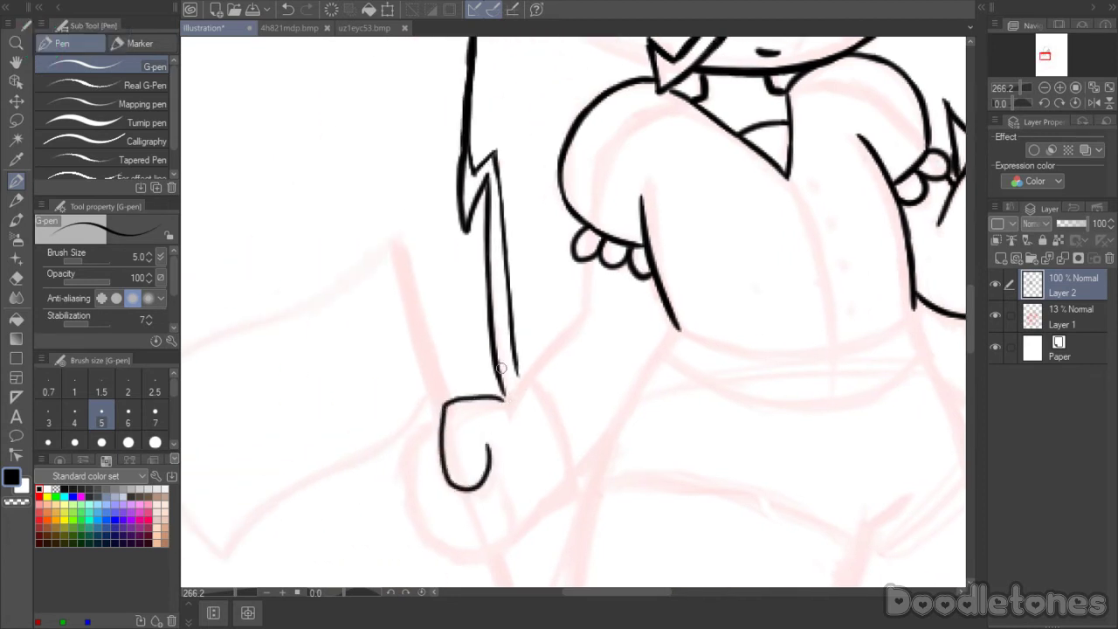
{"action": "key", "text": "ctrl+z"}
{"action": "mouse_move", "coordinate": [481, 433]}
{"action": "left_mouse_down"}
{"action": "mouse_move", "coordinate": [488, 456]}
{"action": "mouse_move", "coordinate": [439, 465]}
{"action": "mouse_move", "coordinate": [527, 376]}
{"action": "mouse_move", "coordinate": [566, 444]}
{"action": "left_mouse_up"}
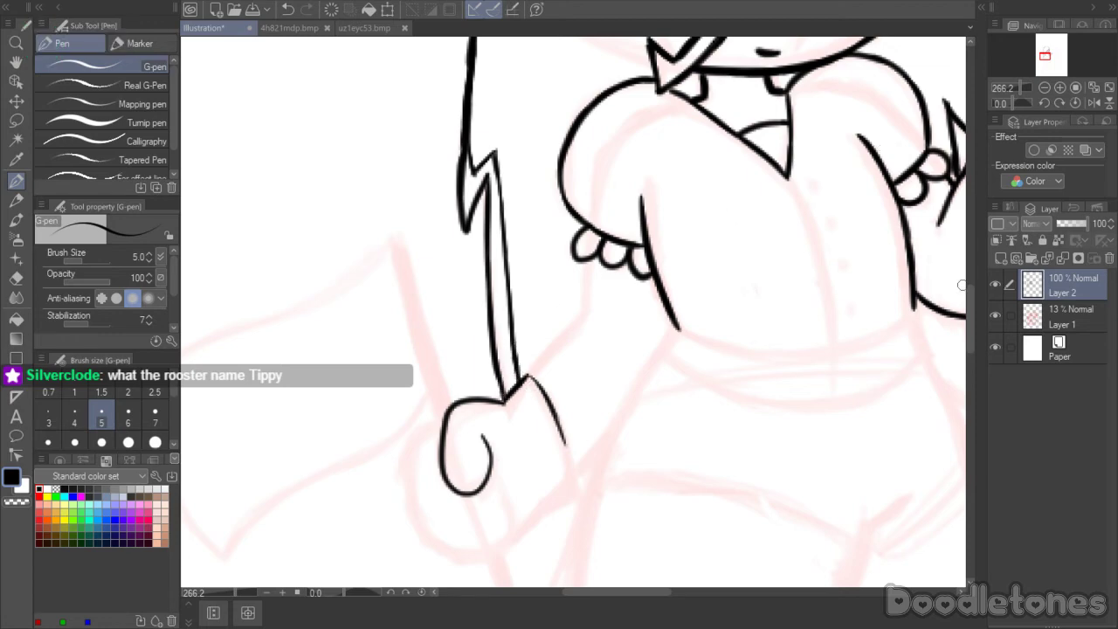
- Thicken the outline of the jagged hair tip on the figure's left side and trim its rough edges with the hard eraser
{"action": "scroll", "coordinate": [965, 288], "scroll_direction": "up", "scroll_amount": 5}
{"action": "mouse_move", "coordinate": [477, 428]}
{"action": "left_mouse_down"}
{"action": "mouse_move", "coordinate": [496, 406]}
{"action": "mouse_move", "coordinate": [498, 433]}
{"action": "mouse_move", "coordinate": [496, 405]}
{"action": "mouse_move", "coordinate": [501, 489]}
{"action": "left_mouse_up"}
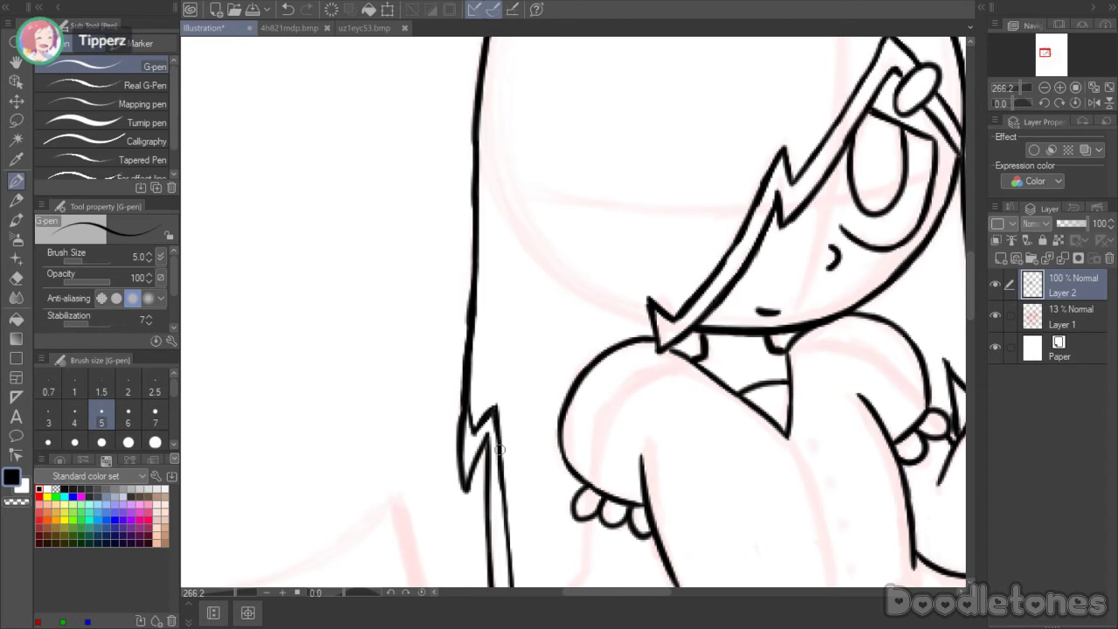
{"action": "left_click", "coordinate": [15, 277]}
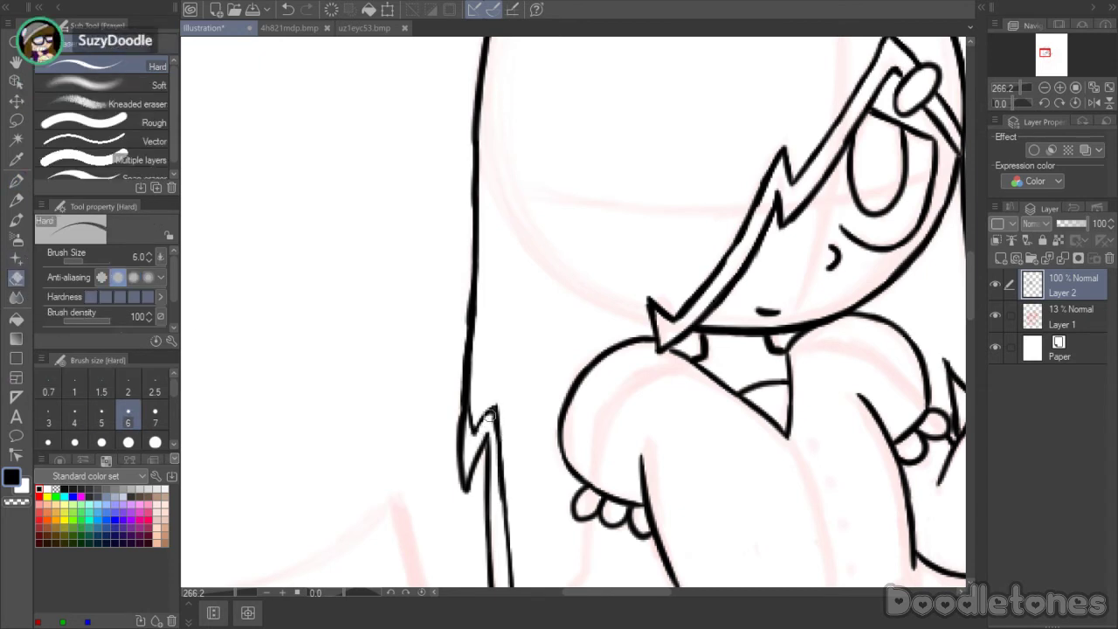
{"action": "key", "text": "p"}
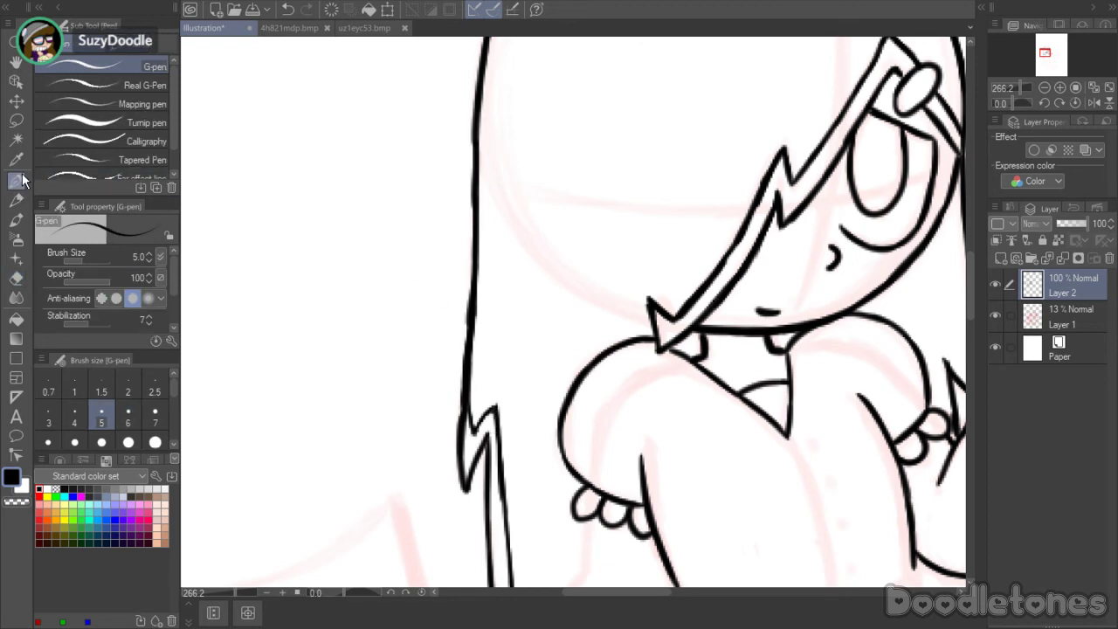
{"action": "left_click_drag", "start_coordinate": [475, 427], "coordinate": [495, 408]}
{"action": "left_click_drag", "start_coordinate": [500, 454], "coordinate": [497, 428]}
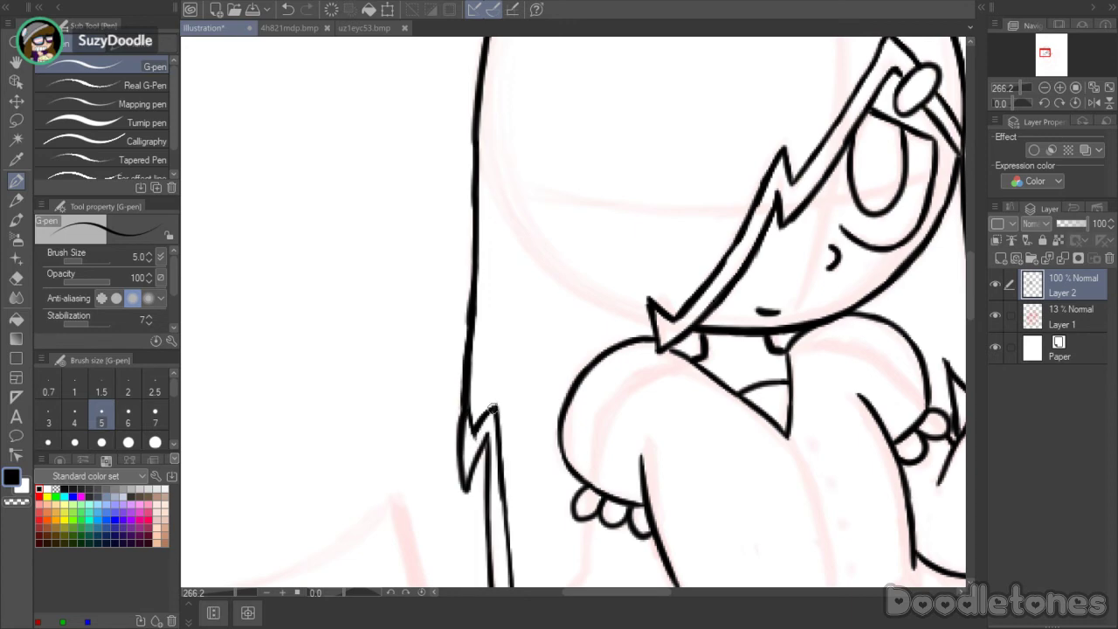
{"action": "key", "text": "e"}
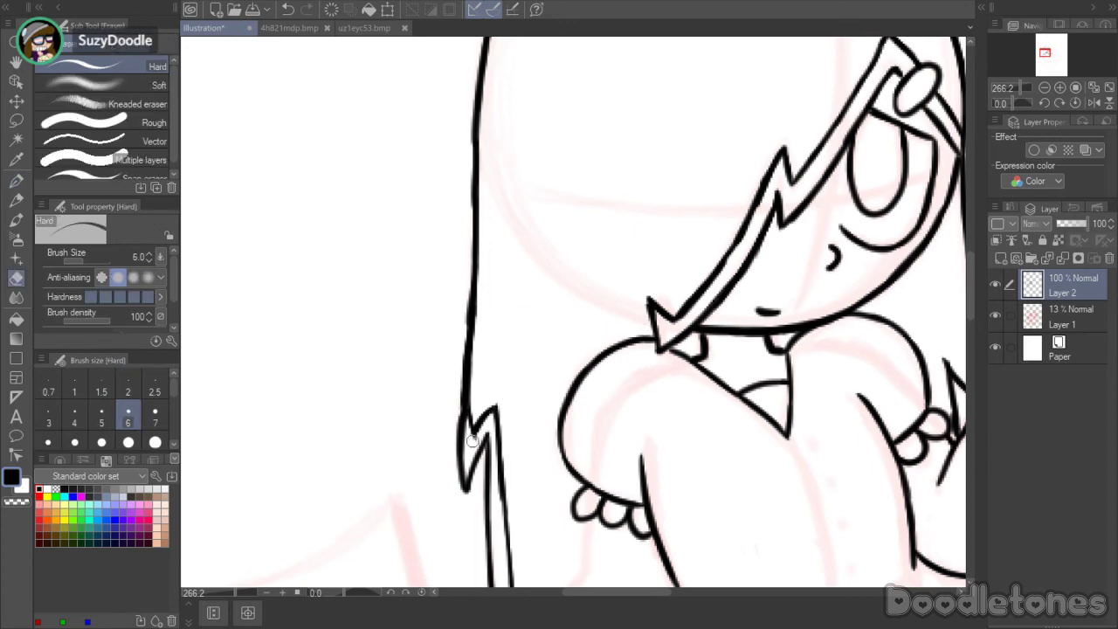
- Ink the fist's rounded lower outline with the size 5 G-pen, wrapping around the curled finger over the sketch
{"action": "left_click_drag", "start_coordinate": [969, 270], "coordinate": [975, 306]}
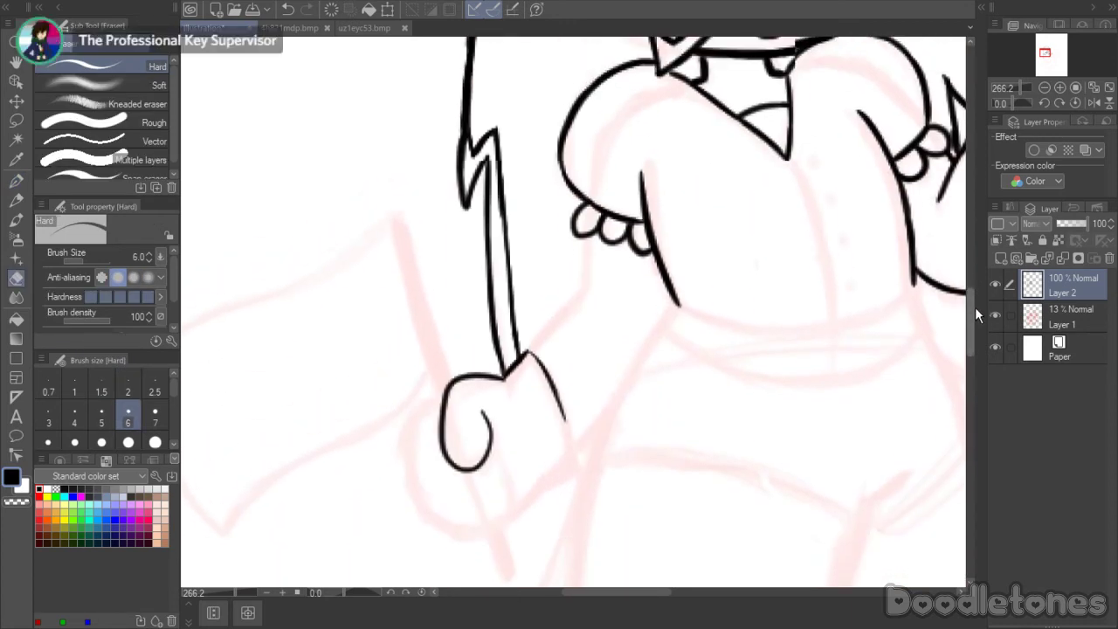
{"action": "key", "text": "p"}
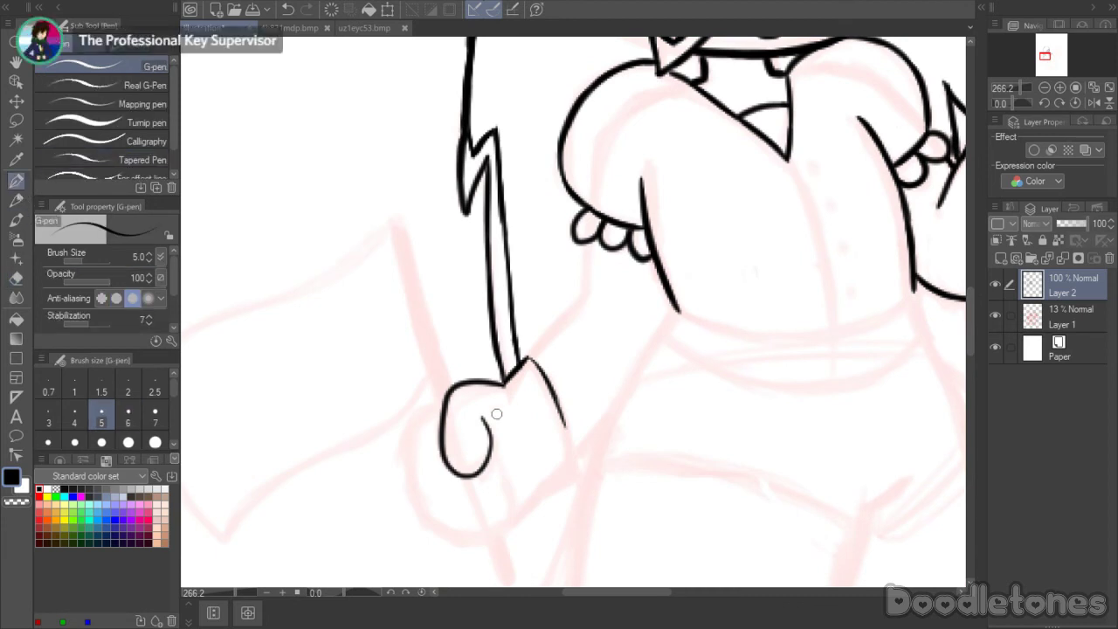
{"action": "left_click_drag", "start_coordinate": [969, 302], "coordinate": [968, 310]}
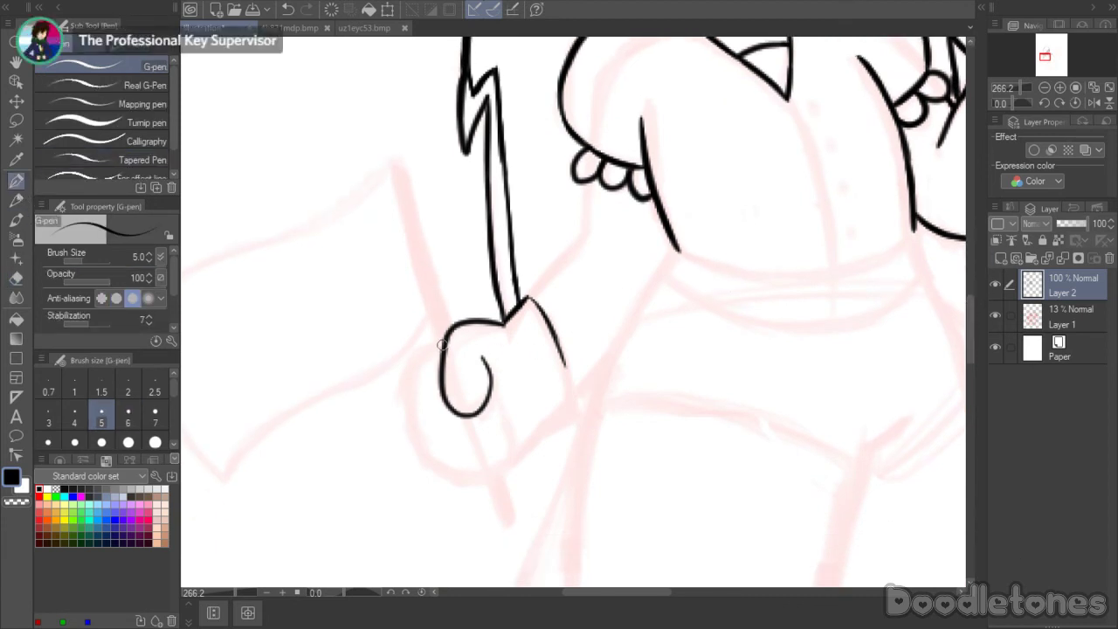
{"action": "mouse_move", "coordinate": [442, 343]}
{"action": "left_mouse_down"}
{"action": "mouse_move", "coordinate": [409, 376]}
{"action": "mouse_move", "coordinate": [410, 420]}
{"action": "mouse_move", "coordinate": [444, 462]}
{"action": "mouse_move", "coordinate": [427, 453]}
{"action": "mouse_move", "coordinate": [490, 474]}
{"action": "mouse_move", "coordinate": [461, 478]}
{"action": "mouse_move", "coordinate": [500, 468]}
{"action": "left_mouse_up"}
{"action": "mouse_move", "coordinate": [490, 395]}
{"action": "left_mouse_down"}
{"action": "mouse_move", "coordinate": [510, 442]}
{"action": "mouse_move", "coordinate": [505, 472]}
{"action": "mouse_move", "coordinate": [469, 468]}
{"action": "left_mouse_up"}
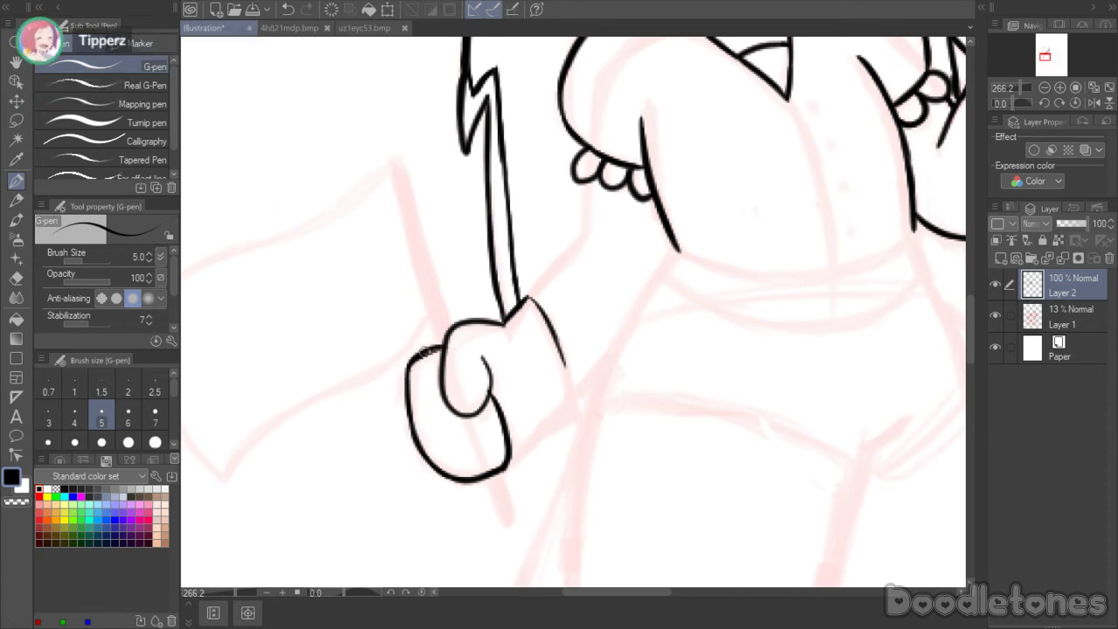
- Ink the underside of the fist and thicken the glove cuff's outline up to the hair strand
{"action": "left_click_drag", "start_coordinate": [508, 463], "coordinate": [547, 425]}
{"action": "mouse_move", "coordinate": [557, 351]}
{"action": "left_mouse_down"}
{"action": "mouse_move", "coordinate": [576, 406]}
{"action": "mouse_move", "coordinate": [546, 424]}
{"action": "mouse_move", "coordinate": [573, 410]}
{"action": "left_mouse_up"}
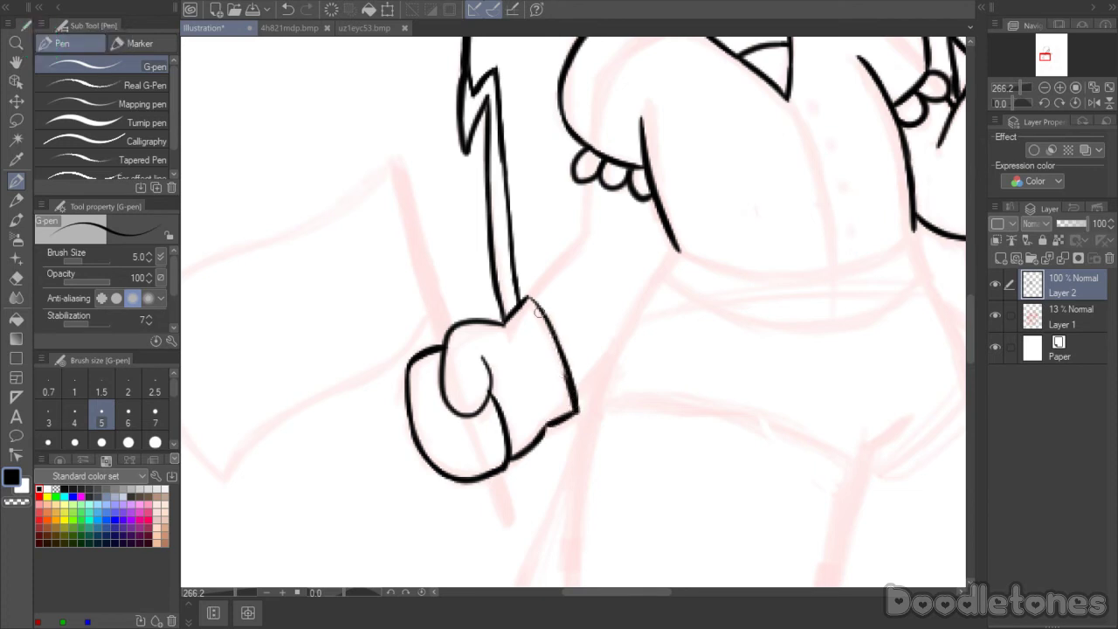
{"action": "left_click_drag", "start_coordinate": [530, 299], "coordinate": [554, 347]}
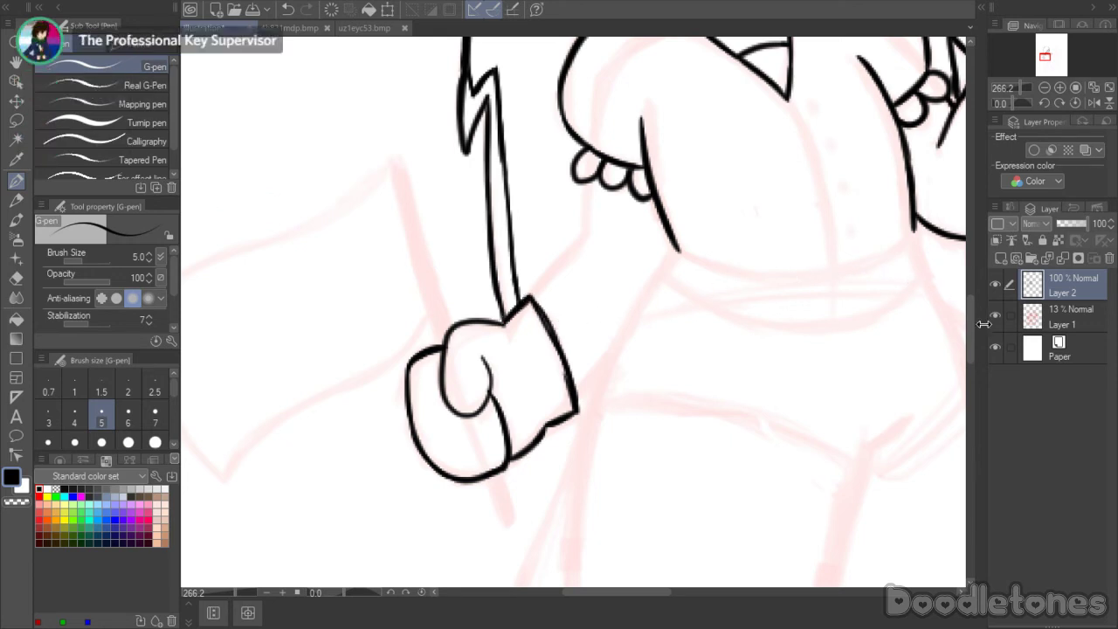
- Ink the left arm's outer edge from the sleeve ruffle through the elbow to the glove, and thicken the cuff line
{"action": "scroll", "coordinate": [969, 322], "scroll_direction": "up", "scroll_amount": 3}
{"action": "left_click_drag", "start_coordinate": [585, 294], "coordinate": [590, 343]}
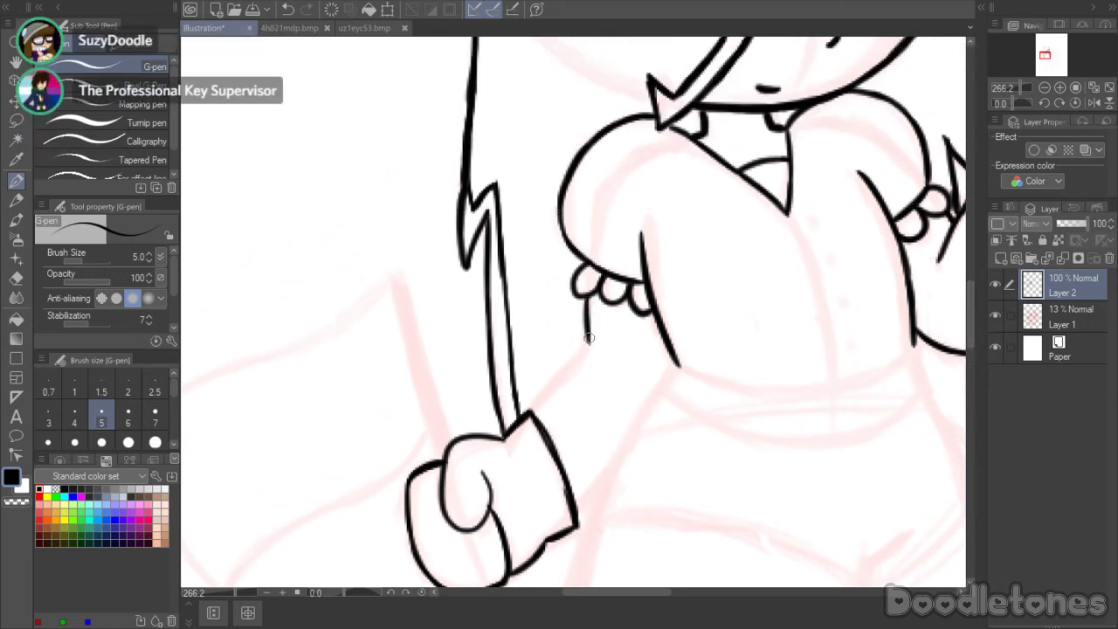
{"action": "left_click_drag", "start_coordinate": [530, 414], "coordinate": [591, 343]}
{"action": "mouse_move", "coordinate": [552, 385]}
{"action": "left_mouse_down"}
{"action": "mouse_move", "coordinate": [596, 339]}
{"action": "mouse_move", "coordinate": [533, 411]}
{"action": "mouse_move", "coordinate": [569, 497]}
{"action": "left_mouse_up"}
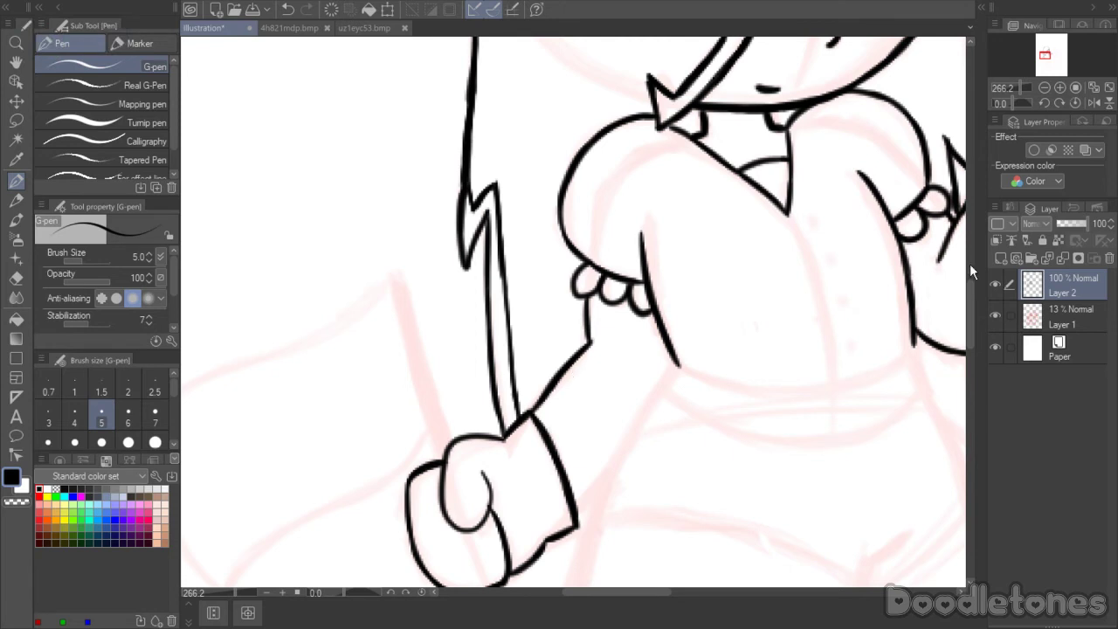
- Darken the point of the jagged hair tip, erase the excess ink and redraw the strand's inner edge below it
{"action": "scroll", "coordinate": [970, 279], "scroll_direction": "up", "scroll_amount": 5}
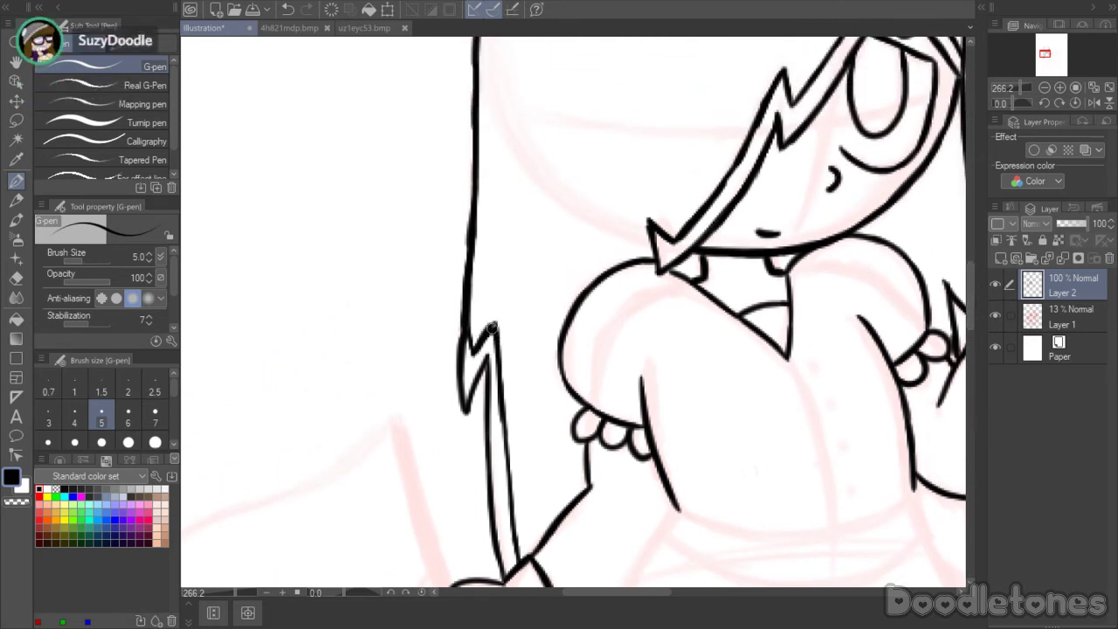
{"action": "left_click_drag", "start_coordinate": [493, 328], "coordinate": [498, 386]}
{"action": "left_click", "coordinate": [16, 278]}
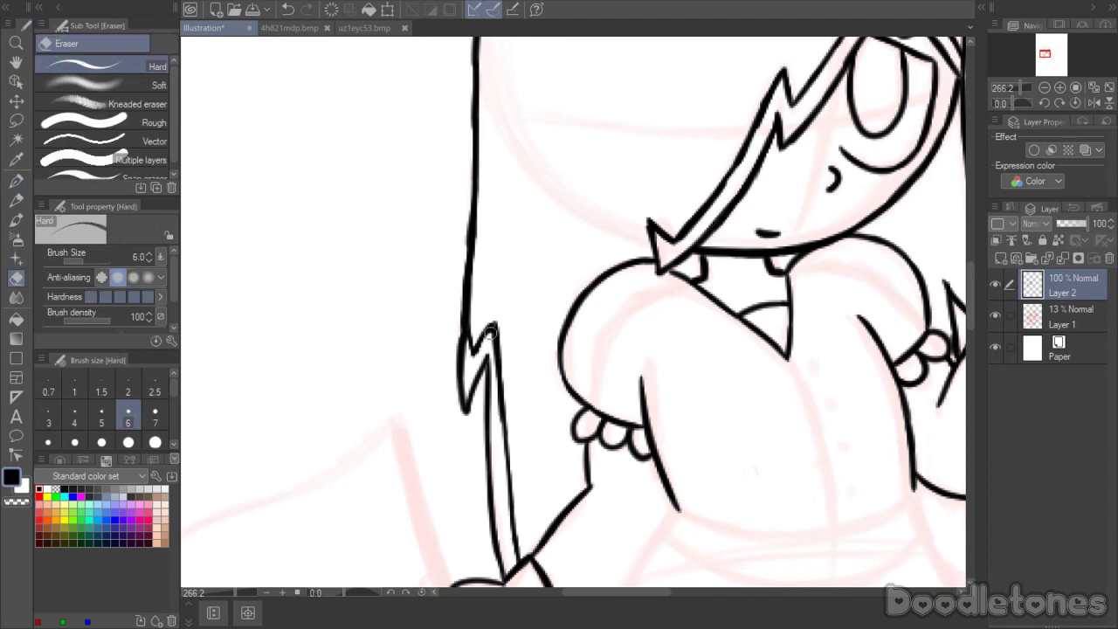
{"action": "left_click_drag", "start_coordinate": [490, 332], "coordinate": [500, 425]}
{"action": "left_click_drag", "start_coordinate": [494, 360], "coordinate": [501, 447]}
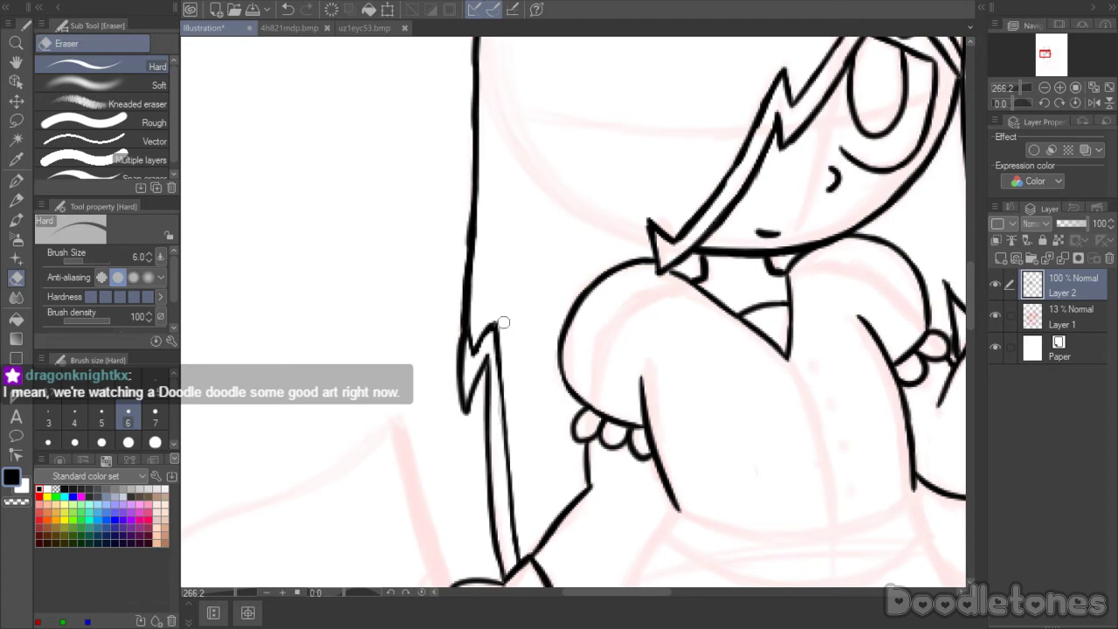
{"action": "left_click", "coordinate": [16, 180]}
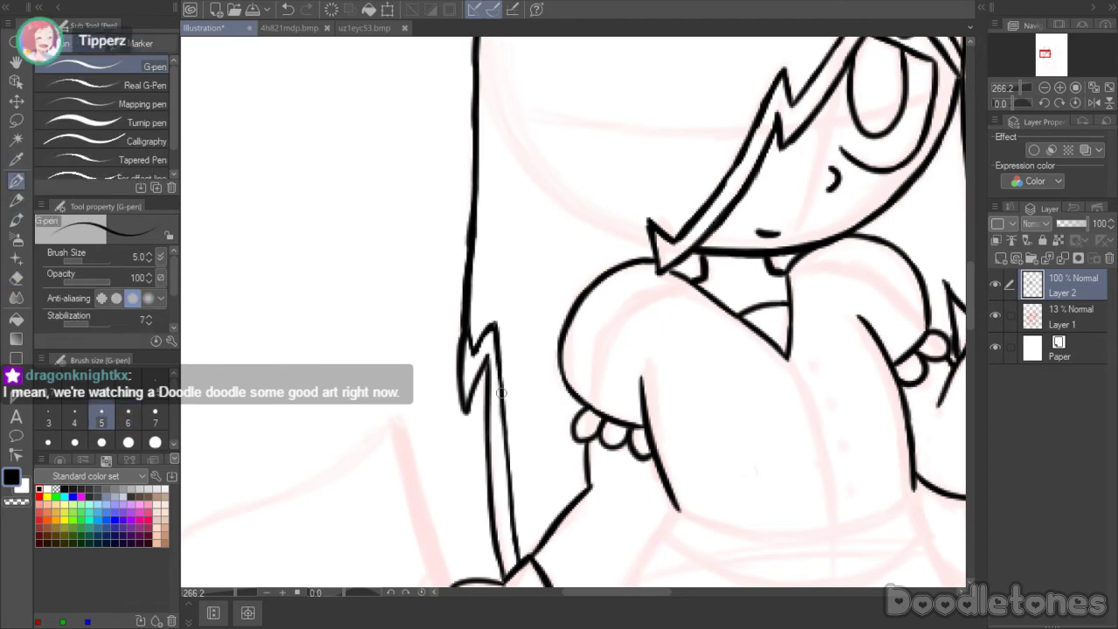
{"action": "left_click_drag", "start_coordinate": [498, 374], "coordinate": [502, 442]}
- Ink the upper left edge of the skirt, from the waist corner diagonally down toward the glove cuff
{"action": "left_click_drag", "start_coordinate": [970, 280], "coordinate": [941, 309]}
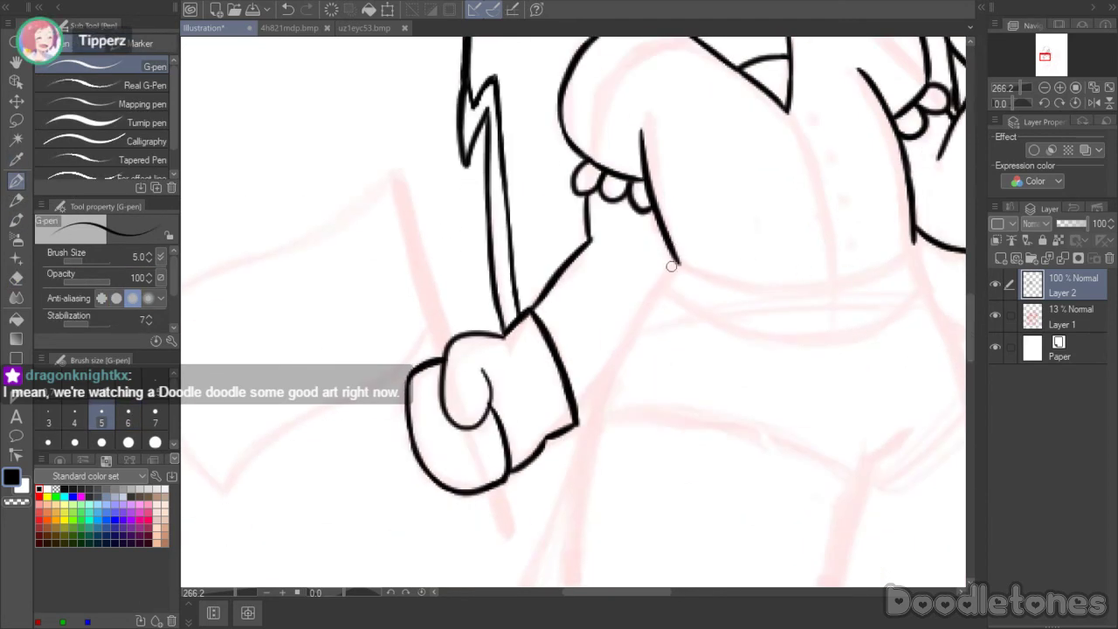
{"action": "mouse_move", "coordinate": [653, 294]}
{"action": "left_mouse_down"}
{"action": "mouse_move", "coordinate": [674, 263]}
{"action": "mouse_move", "coordinate": [635, 335]}
{"action": "left_mouse_up"}
{"action": "left_click_drag", "start_coordinate": [677, 262], "coordinate": [630, 343]}
{"action": "left_click_drag", "start_coordinate": [656, 291], "coordinate": [595, 410]}
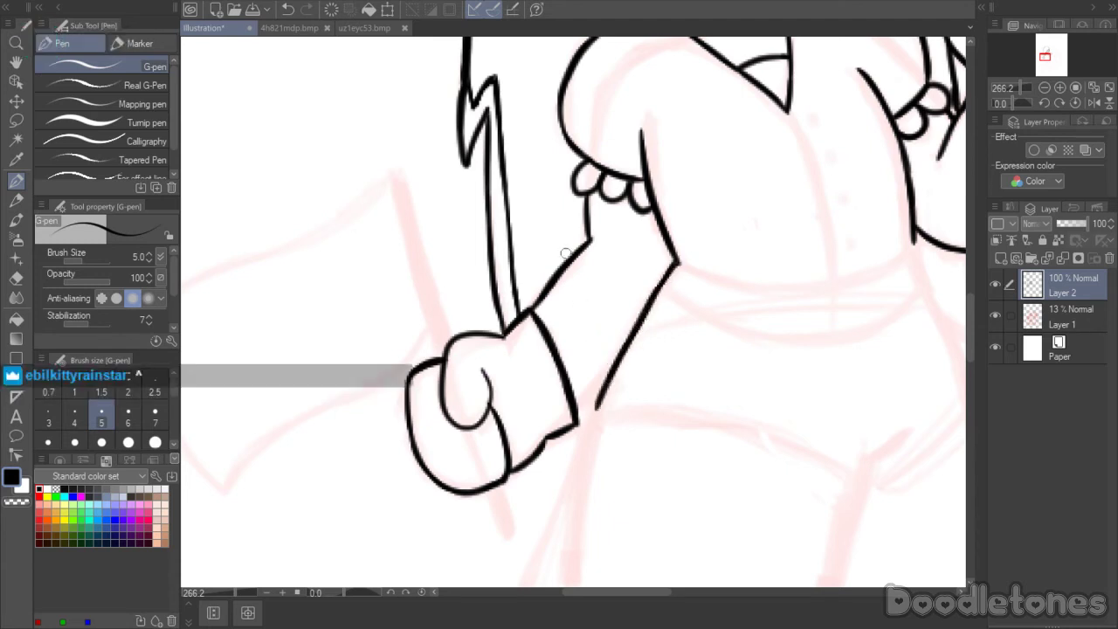
- Extend the skirt's left edge down to the hem corner and erase the stray ink where the strokes overlap
{"action": "left_click_drag", "start_coordinate": [971, 311], "coordinate": [970, 336]}
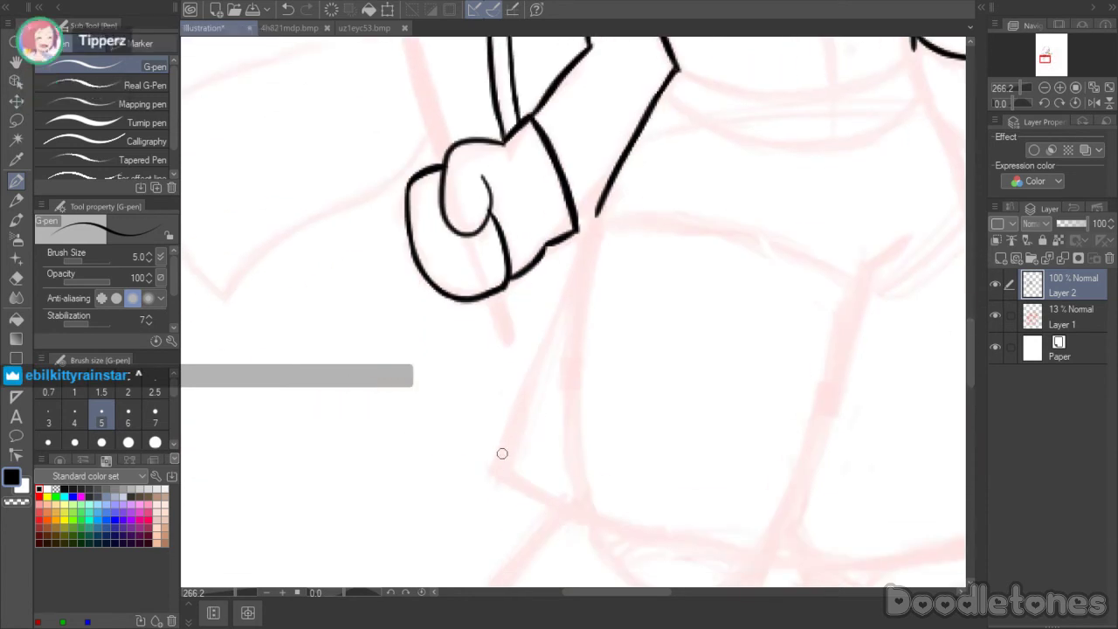
{"action": "left_click_drag", "start_coordinate": [496, 472], "coordinate": [582, 269]}
{"action": "left_click_drag", "start_coordinate": [598, 208], "coordinate": [560, 310]}
{"action": "left_click_drag", "start_coordinate": [584, 245], "coordinate": [553, 333]}
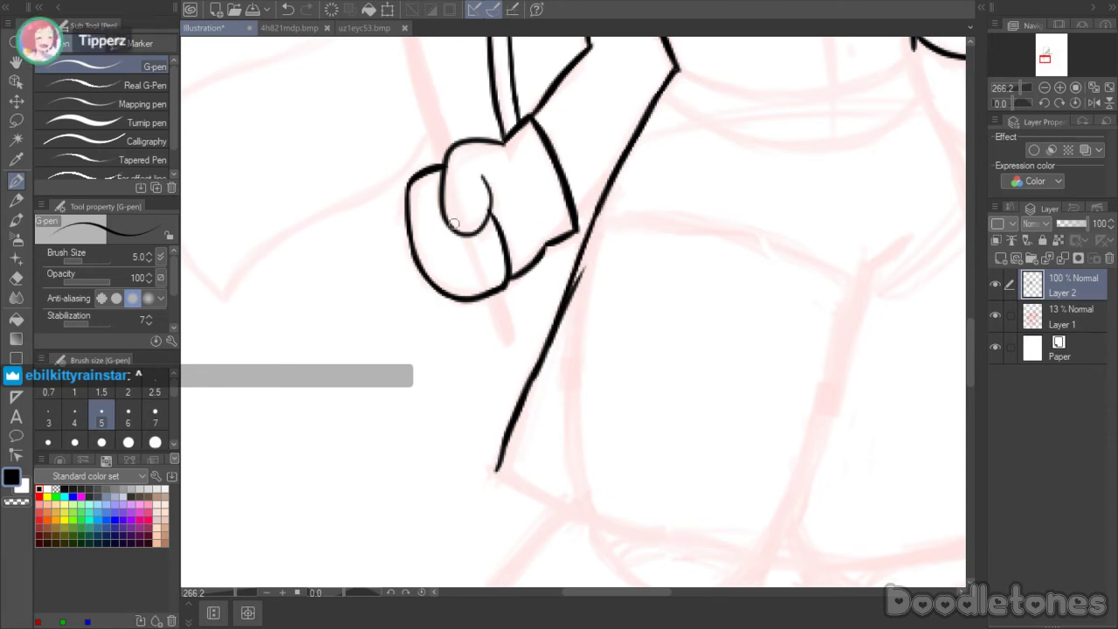
{"action": "left_click", "coordinate": [17, 278]}
{"action": "left_click_drag", "start_coordinate": [586, 264], "coordinate": [549, 364]}
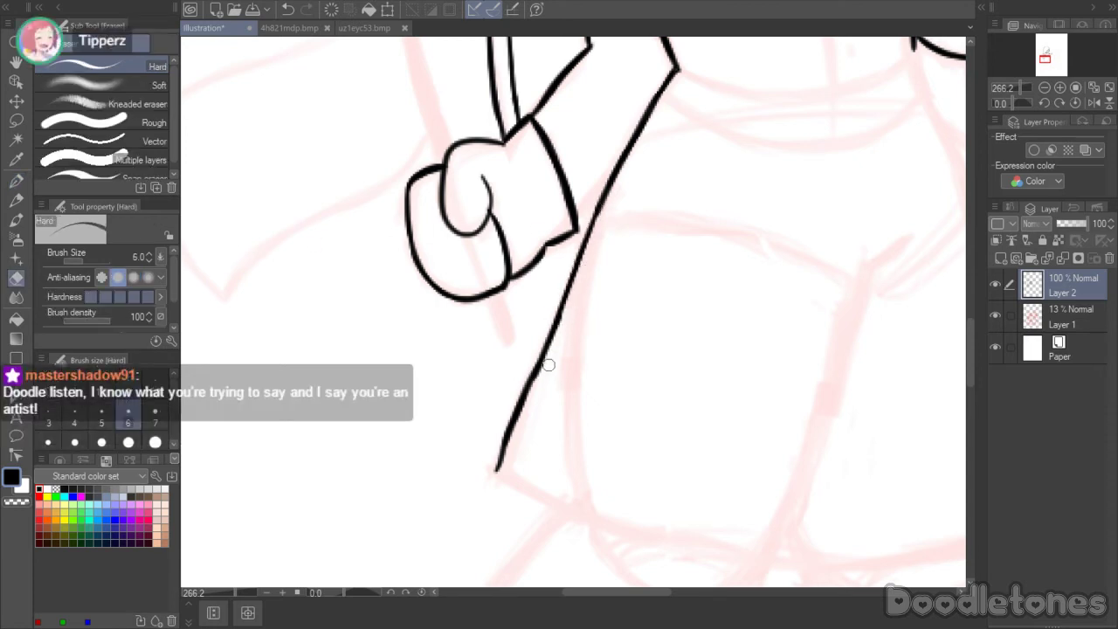
- Ink the forearm's short lower edge between the cuff and skirt, and the skirt's left hem from its corner inward
{"action": "key", "text": "p"}
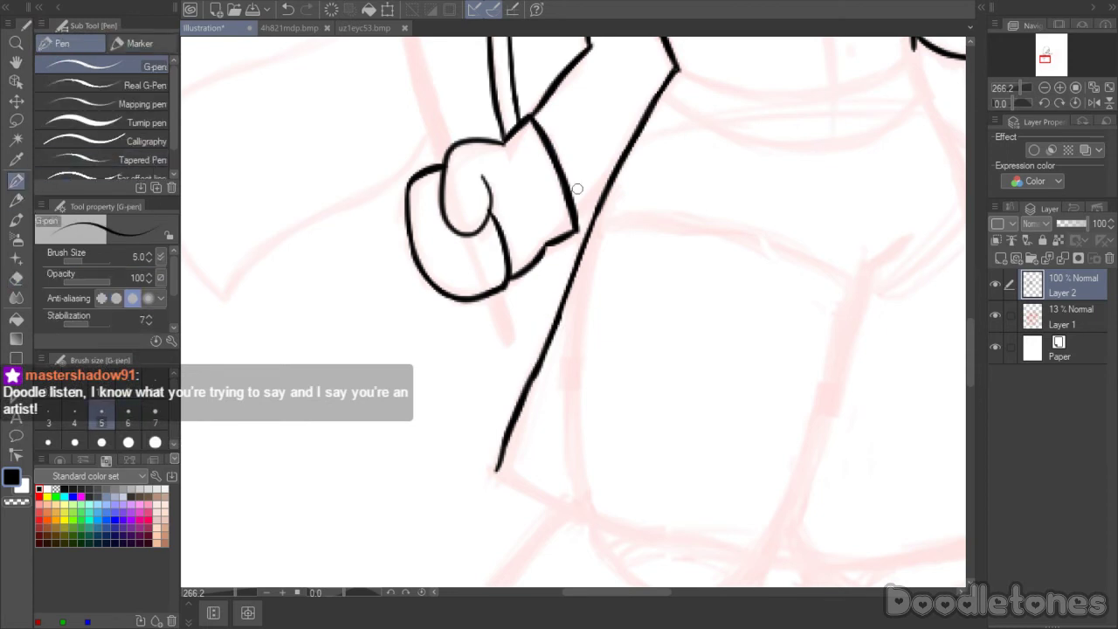
{"action": "left_click_drag", "start_coordinate": [577, 223], "coordinate": [603, 187]}
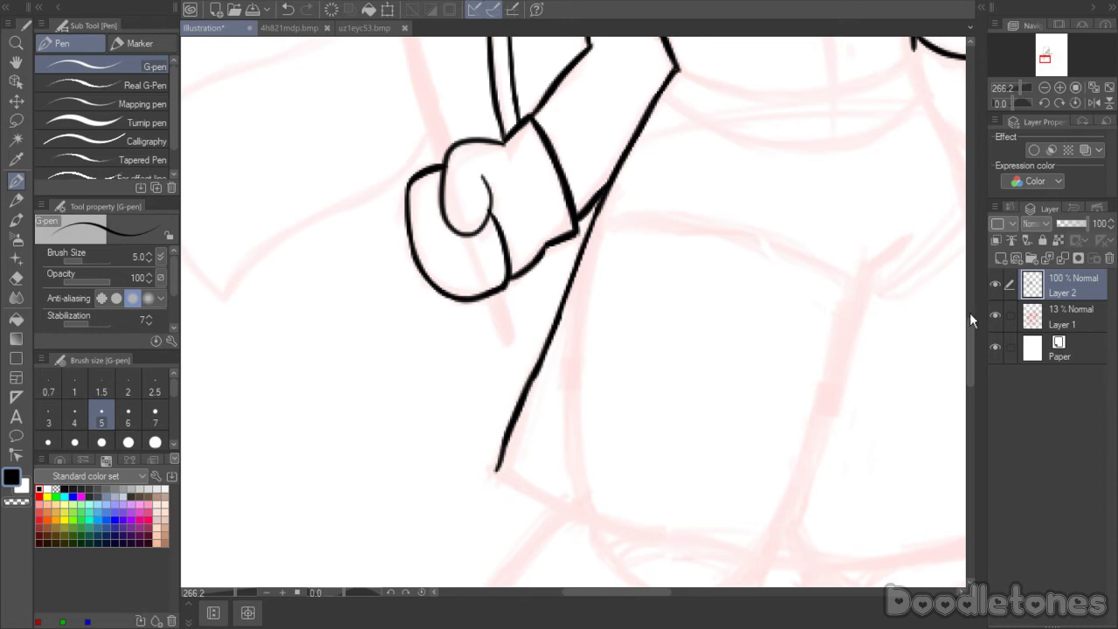
{"action": "mouse_move", "coordinate": [970, 322]}
{"action": "left_mouse_down"}
{"action": "mouse_move", "coordinate": [967, 290]}
{"action": "mouse_move", "coordinate": [967, 336]}
{"action": "left_mouse_up"}
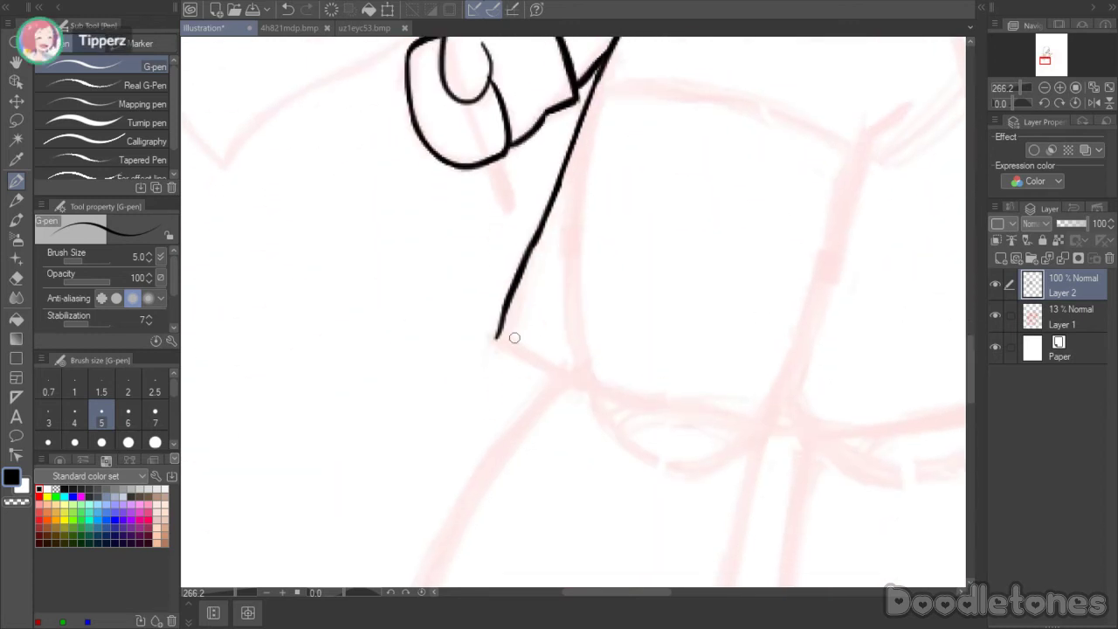
{"action": "left_click_drag", "start_coordinate": [500, 340], "coordinate": [591, 379]}
{"action": "left_click_drag", "start_coordinate": [537, 354], "coordinate": [577, 374]}
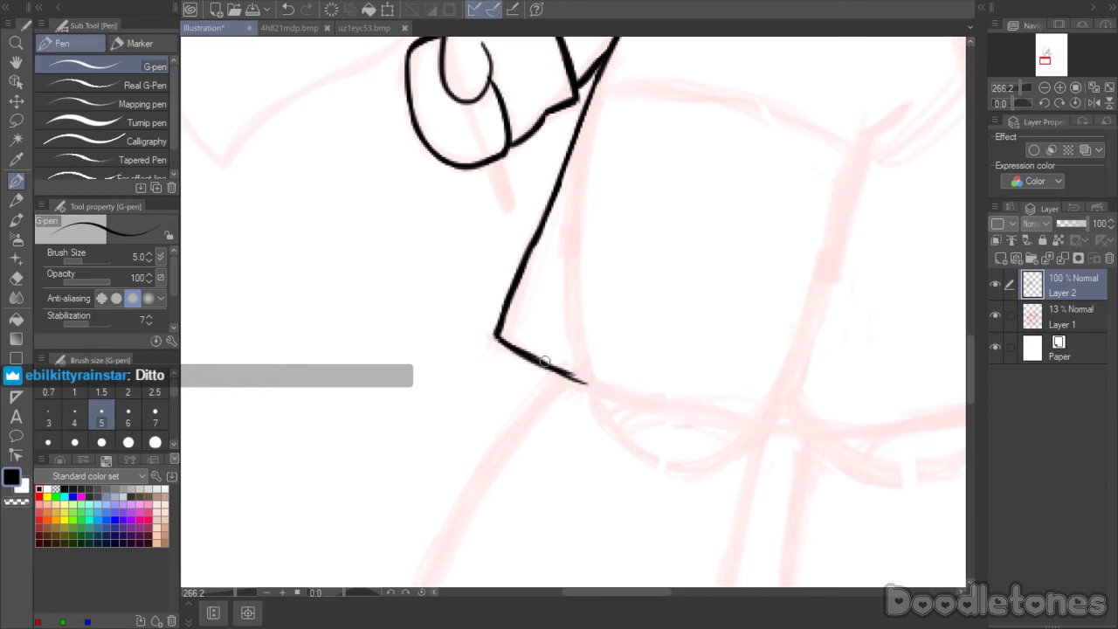
{"action": "left_click_drag", "start_coordinate": [555, 372], "coordinate": [593, 386]}
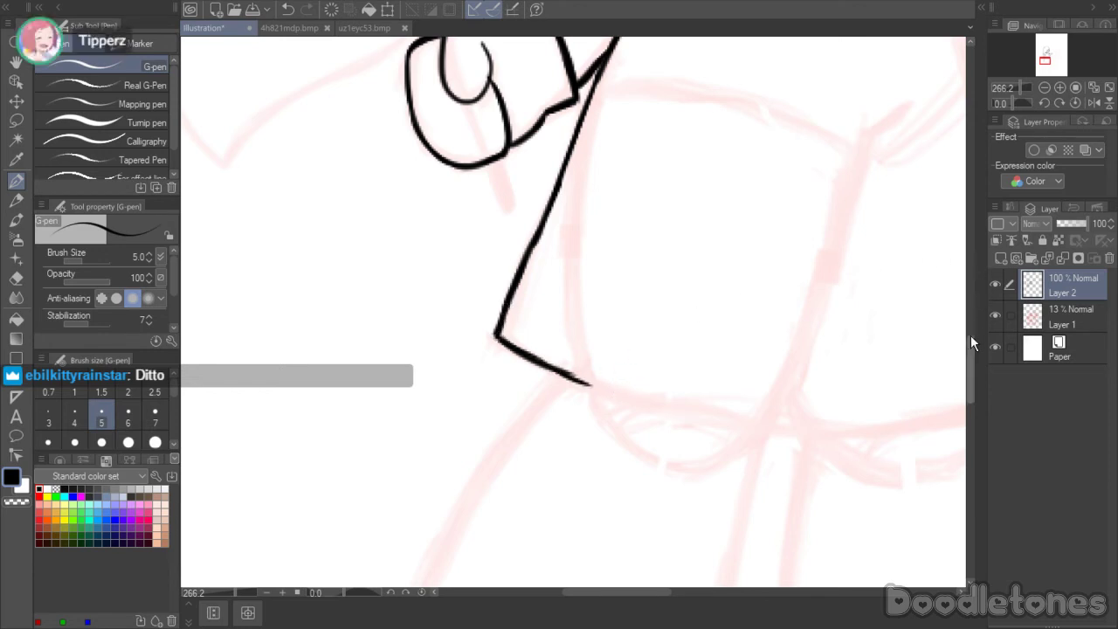
- Handwrite the note "distinct art style?" with the pen in the empty area below the skirt hem
{"action": "left_click_drag", "start_coordinate": [970, 334], "coordinate": [977, 386]}
{"action": "mouse_move", "coordinate": [348, 395]}
{"action": "left_mouse_down"}
{"action": "mouse_move", "coordinate": [339, 442]}
{"action": "mouse_move", "coordinate": [372, 410]}
{"action": "left_mouse_up"}
{"action": "left_click", "coordinate": [371, 378]}
{"action": "left_click_drag", "start_coordinate": [387, 349], "coordinate": [391, 388]}
{"action": "mouse_move", "coordinate": [381, 378]}
{"action": "left_mouse_down"}
{"action": "mouse_move", "coordinate": [411, 364]}
{"action": "mouse_move", "coordinate": [451, 345]}
{"action": "left_mouse_up"}
{"action": "left_click_drag", "start_coordinate": [477, 301], "coordinate": [481, 348]}
{"action": "mouse_move", "coordinate": [536, 290]}
{"action": "left_mouse_down"}
{"action": "mouse_move", "coordinate": [566, 317]}
{"action": "mouse_move", "coordinate": [577, 282]}
{"action": "left_mouse_up"}
{"action": "mouse_move", "coordinate": [587, 250]}
{"action": "left_mouse_down"}
{"action": "mouse_move", "coordinate": [583, 293]}
{"action": "mouse_move", "coordinate": [600, 273]}
{"action": "left_mouse_up"}
{"action": "mouse_move", "coordinate": [377, 453]}
{"action": "left_mouse_down"}
{"action": "mouse_move", "coordinate": [407, 468]}
{"action": "mouse_move", "coordinate": [393, 486]}
{"action": "left_mouse_up"}
{"action": "mouse_move", "coordinate": [410, 426]}
{"action": "left_mouse_down"}
{"action": "mouse_move", "coordinate": [402, 452]}
{"action": "mouse_move", "coordinate": [428, 441]}
{"action": "left_mouse_up"}
{"action": "mouse_move", "coordinate": [424, 430]}
{"action": "left_mouse_down"}
{"action": "mouse_move", "coordinate": [456, 419]}
{"action": "mouse_move", "coordinate": [444, 435]}
{"action": "mouse_move", "coordinate": [495, 400]}
{"action": "left_mouse_up"}
{"action": "left_click", "coordinate": [502, 408]}
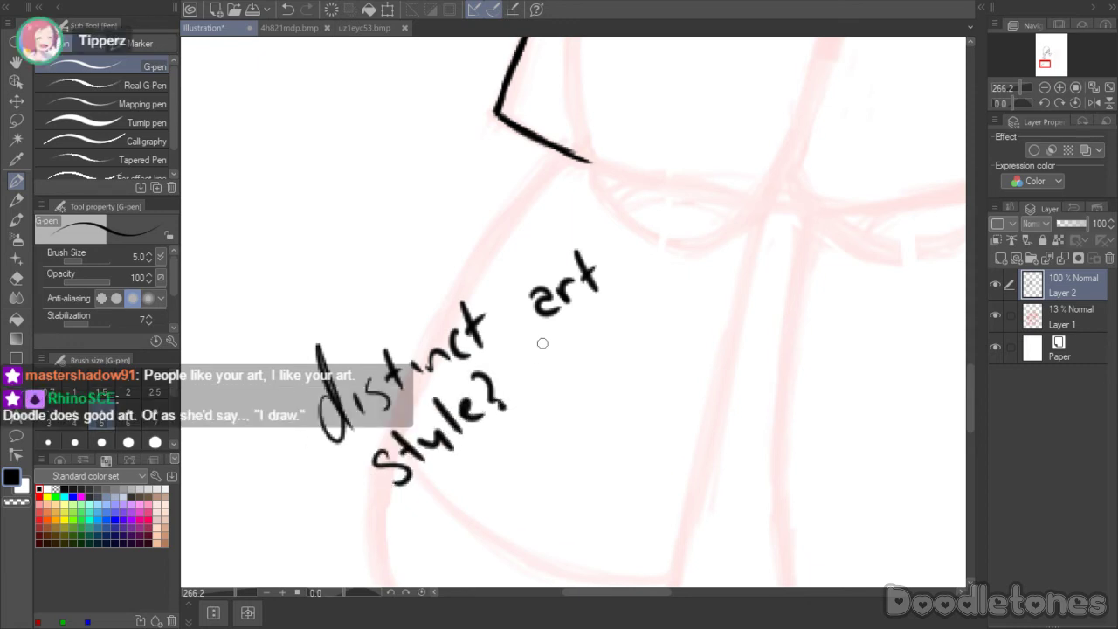
- Handwrite "Is that why people mistook Sylveon for me?" beside the existing note below the skirt
{"action": "left_click_drag", "start_coordinate": [507, 451], "coordinate": [503, 472]}
{"action": "left_click", "coordinate": [528, 442]}
{"action": "left_click_drag", "start_coordinate": [548, 449], "coordinate": [526, 472]}
{"action": "mouse_move", "coordinate": [586, 384]}
{"action": "left_mouse_down"}
{"action": "mouse_move", "coordinate": [578, 421]}
{"action": "mouse_move", "coordinate": [594, 394]}
{"action": "left_mouse_up"}
{"action": "mouse_move", "coordinate": [598, 377]}
{"action": "left_mouse_down"}
{"action": "mouse_move", "coordinate": [603, 397]}
{"action": "mouse_move", "coordinate": [620, 396]}
{"action": "left_mouse_up"}
{"action": "left_click_drag", "start_coordinate": [622, 367], "coordinate": [645, 383]}
{"action": "mouse_move", "coordinate": [641, 336]}
{"action": "left_mouse_down"}
{"action": "mouse_move", "coordinate": [654, 362]}
{"action": "mouse_move", "coordinate": [708, 307]}
{"action": "mouse_move", "coordinate": [744, 316]}
{"action": "mouse_move", "coordinate": [742, 343]}
{"action": "left_mouse_up"}
{"action": "mouse_move", "coordinate": [543, 497]}
{"action": "left_mouse_down"}
{"action": "mouse_move", "coordinate": [536, 528]}
{"action": "mouse_move", "coordinate": [557, 496]}
{"action": "mouse_move", "coordinate": [579, 495]}
{"action": "left_mouse_up"}
{"action": "left_click_drag", "start_coordinate": [589, 488], "coordinate": [577, 495]}
{"action": "left_click_drag", "start_coordinate": [583, 466], "coordinate": [604, 471]}
{"action": "mouse_move", "coordinate": [615, 463]}
{"action": "left_mouse_down"}
{"action": "mouse_move", "coordinate": [675, 419]}
{"action": "mouse_move", "coordinate": [690, 389]}
{"action": "left_mouse_up"}
{"action": "mouse_move", "coordinate": [711, 358]}
{"action": "left_mouse_down"}
{"action": "mouse_move", "coordinate": [697, 393]}
{"action": "mouse_move", "coordinate": [721, 349]}
{"action": "left_mouse_up"}
{"action": "mouse_move", "coordinate": [729, 361]}
{"action": "left_mouse_down"}
{"action": "mouse_move", "coordinate": [737, 339]}
{"action": "mouse_move", "coordinate": [746, 364]}
{"action": "left_mouse_up"}
{"action": "left_click_drag", "start_coordinate": [771, 334], "coordinate": [774, 359]}
{"action": "mouse_move", "coordinate": [603, 514]}
{"action": "left_mouse_down"}
{"action": "mouse_move", "coordinate": [591, 552]}
{"action": "mouse_move", "coordinate": [626, 527]}
{"action": "left_mouse_up"}
{"action": "left_click_drag", "start_coordinate": [636, 511], "coordinate": [619, 529]}
{"action": "mouse_move", "coordinate": [650, 485]}
{"action": "left_mouse_down"}
{"action": "mouse_move", "coordinate": [649, 522]}
{"action": "mouse_move", "coordinate": [674, 486]}
{"action": "mouse_move", "coordinate": [714, 461]}
{"action": "left_mouse_up"}
{"action": "mouse_move", "coordinate": [729, 469]}
{"action": "left_mouse_down"}
{"action": "mouse_move", "coordinate": [749, 442]}
{"action": "mouse_move", "coordinate": [724, 448]}
{"action": "left_mouse_up"}
{"action": "mouse_move", "coordinate": [730, 411]}
{"action": "left_mouse_down"}
{"action": "mouse_move", "coordinate": [772, 407]}
{"action": "mouse_move", "coordinate": [844, 343]}
{"action": "left_mouse_up"}
{"action": "left_click_drag", "start_coordinate": [821, 325], "coordinate": [851, 341]}
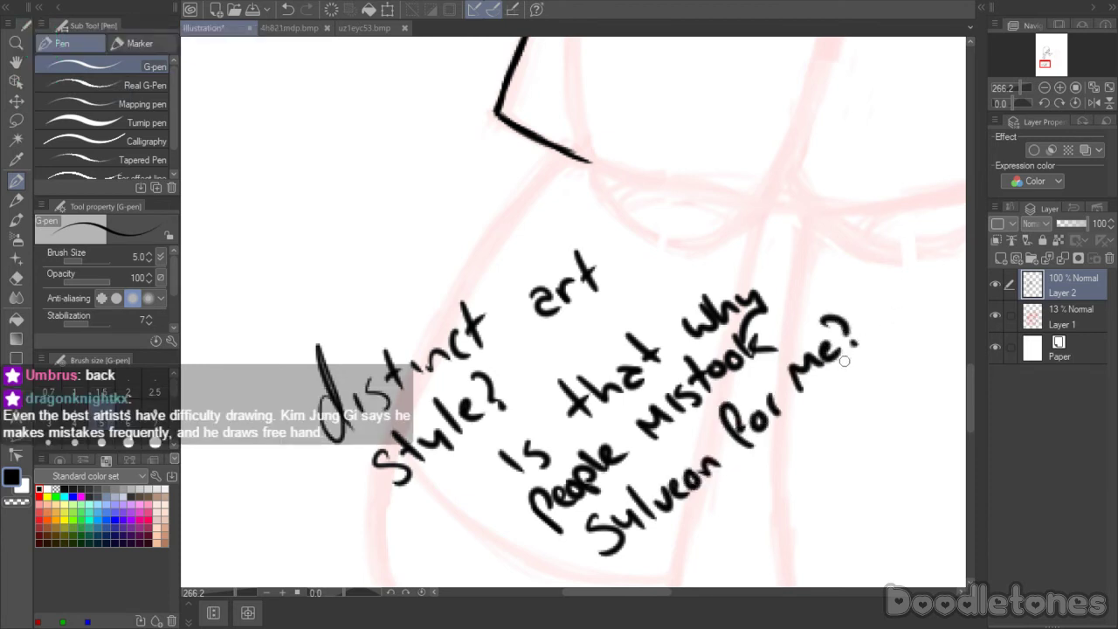
- Lasso all the handwritten text below the skirt, delete it and clear the selection
{"action": "key", "text": "m"}
{"action": "mouse_move", "coordinate": [756, 470]}
{"action": "left_mouse_down"}
{"action": "mouse_move", "coordinate": [653, 554]}
{"action": "mouse_move", "coordinate": [272, 463]}
{"action": "mouse_move", "coordinate": [623, 204]}
{"action": "mouse_move", "coordinate": [818, 452]}
{"action": "left_mouse_up"}
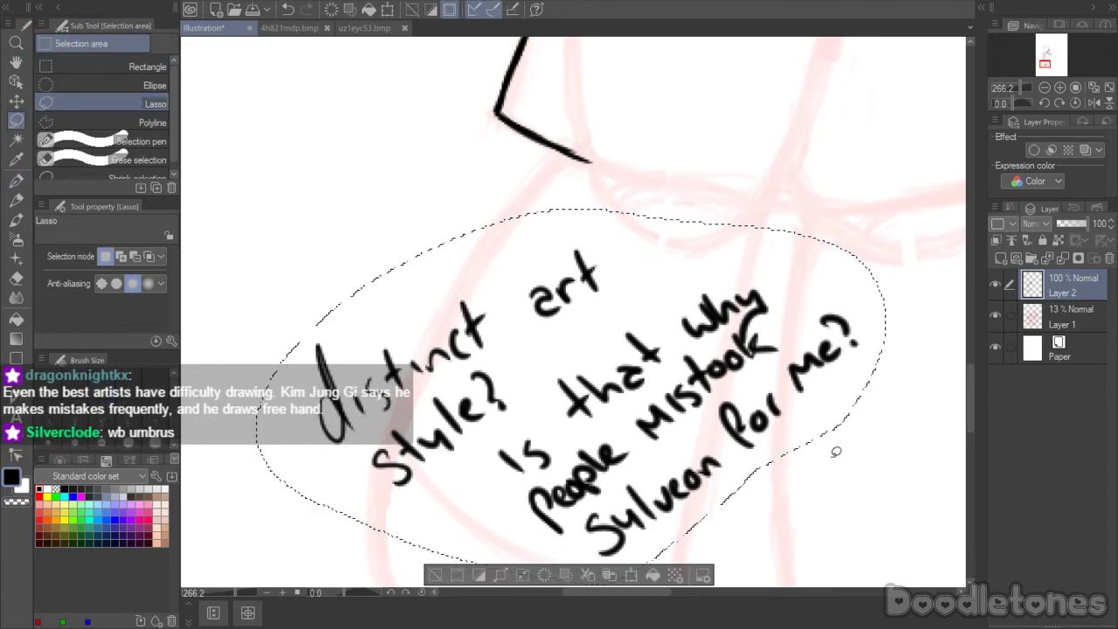
{"action": "key", "text": "Delete"}
{"action": "key", "text": "ctrl+d"}
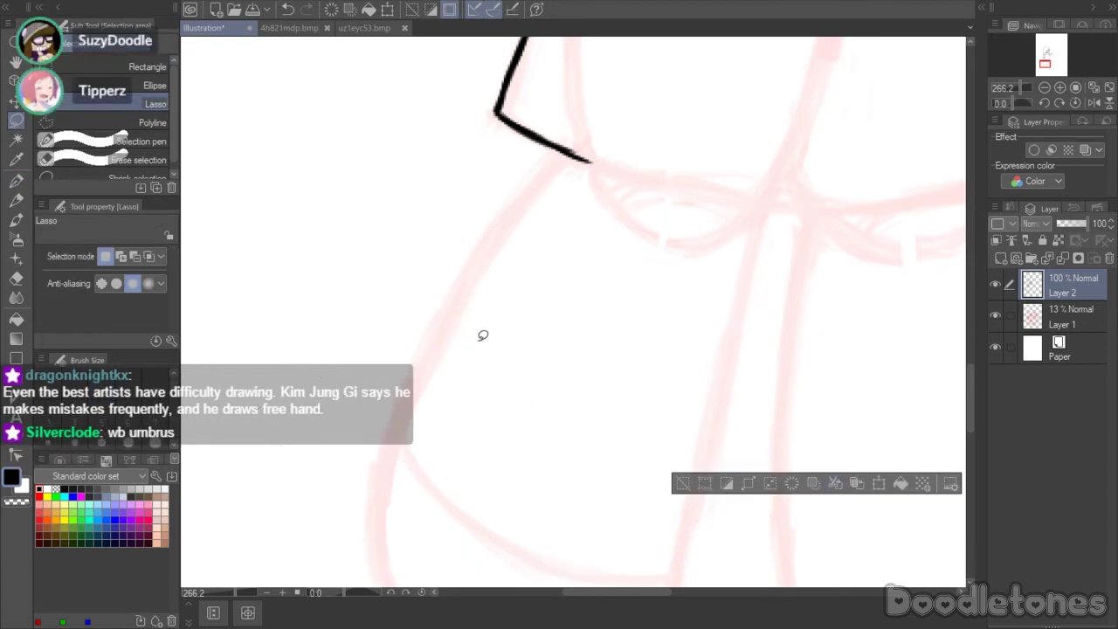
{"action": "key", "text": "p"}
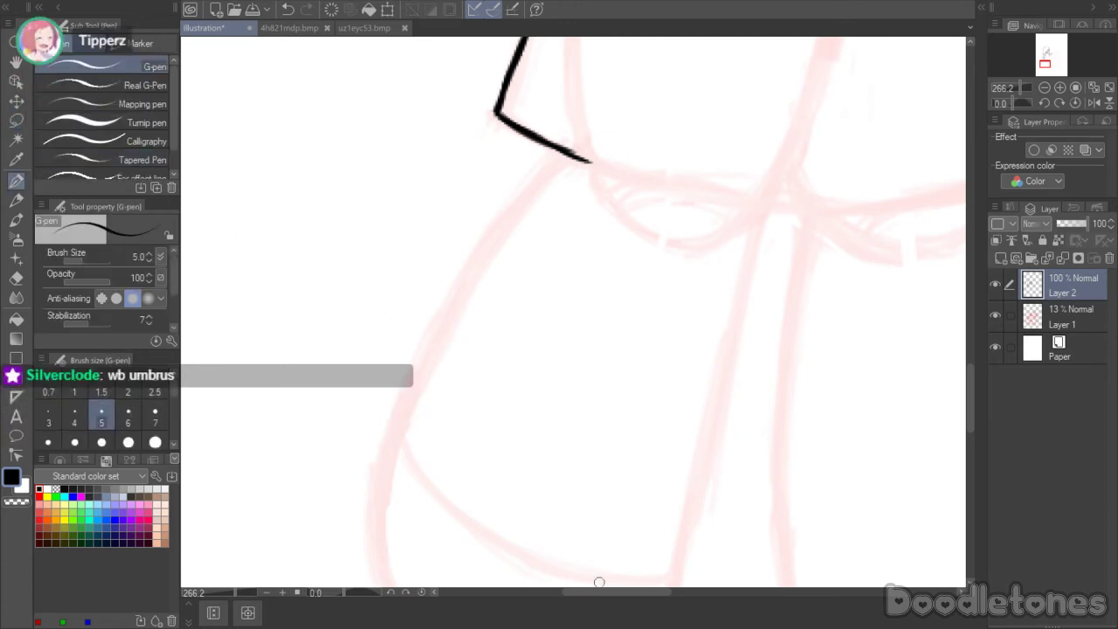
{"action": "left_click_drag", "start_coordinate": [600, 591], "coordinate": [638, 589]}
{"action": "left_click_drag", "start_coordinate": [969, 373], "coordinate": [964, 297]}
{"action": "left_click_drag", "start_coordinate": [641, 330], "coordinate": [662, 381]}
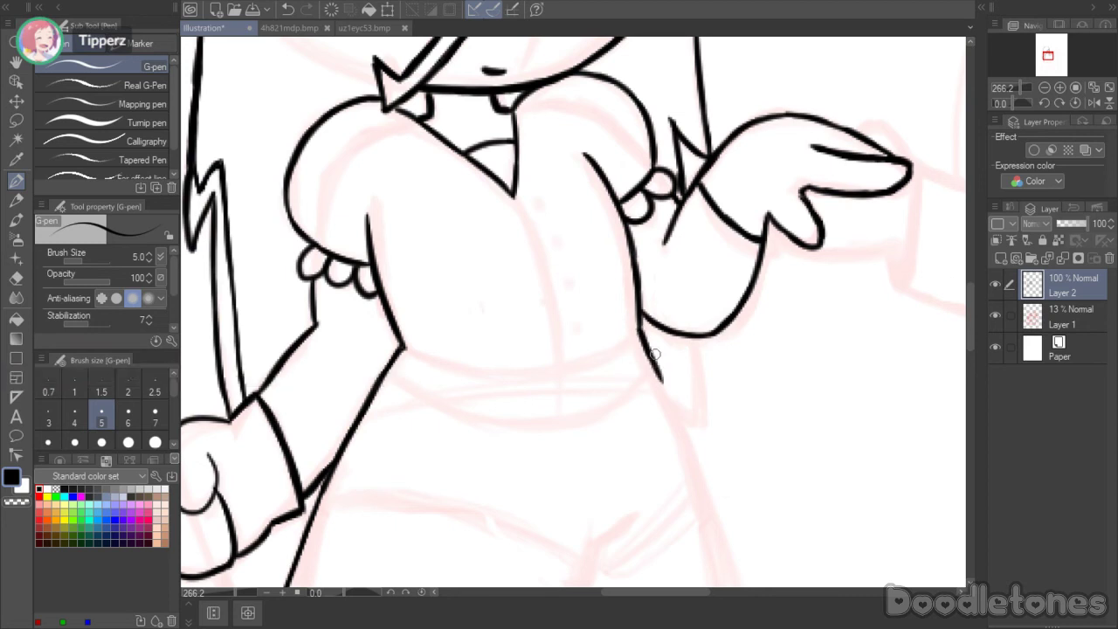
{"action": "key", "text": "ctrl+z"}
{"action": "key", "text": "ctrl+z"}
{"action": "left_click_drag", "start_coordinate": [641, 330], "coordinate": [659, 382]}
{"action": "key", "text": "ctrl+z"}
- Ink the skirt's right side edge from the waist down to the hem corner
{"action": "left_click_drag", "start_coordinate": [638, 325], "coordinate": [675, 419]}
{"action": "scroll", "coordinate": [966, 298], "scroll_direction": "down", "scroll_amount": 3}
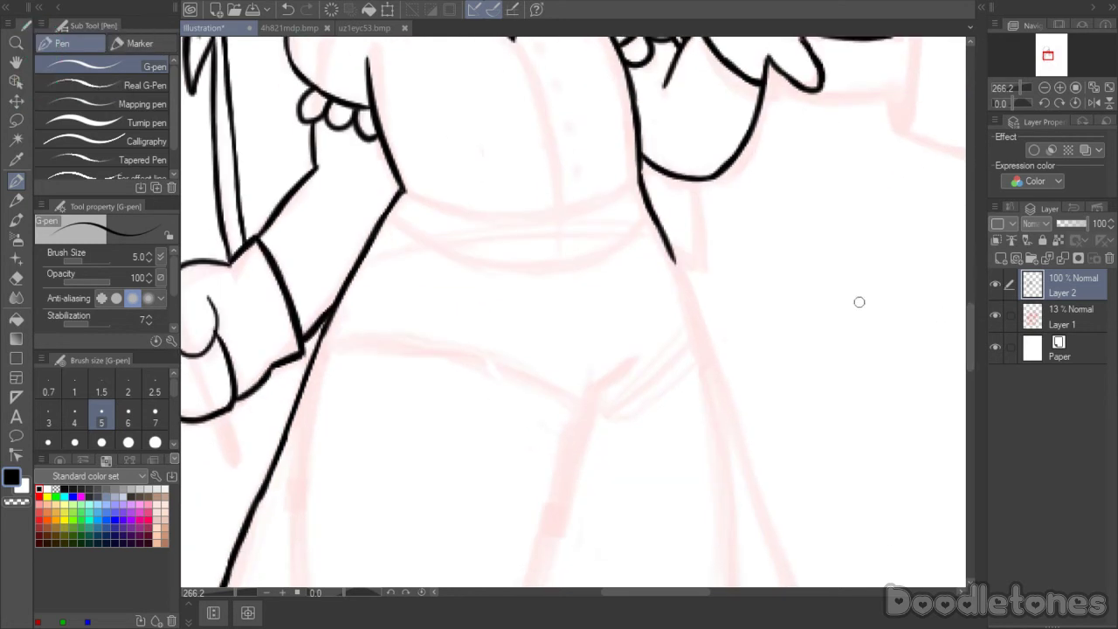
{"action": "left_click_drag", "start_coordinate": [671, 260], "coordinate": [720, 372]}
{"action": "left_click_drag", "start_coordinate": [970, 318], "coordinate": [970, 317]}
{"action": "scroll", "coordinate": [969, 321], "scroll_direction": "down", "scroll_amount": 3}
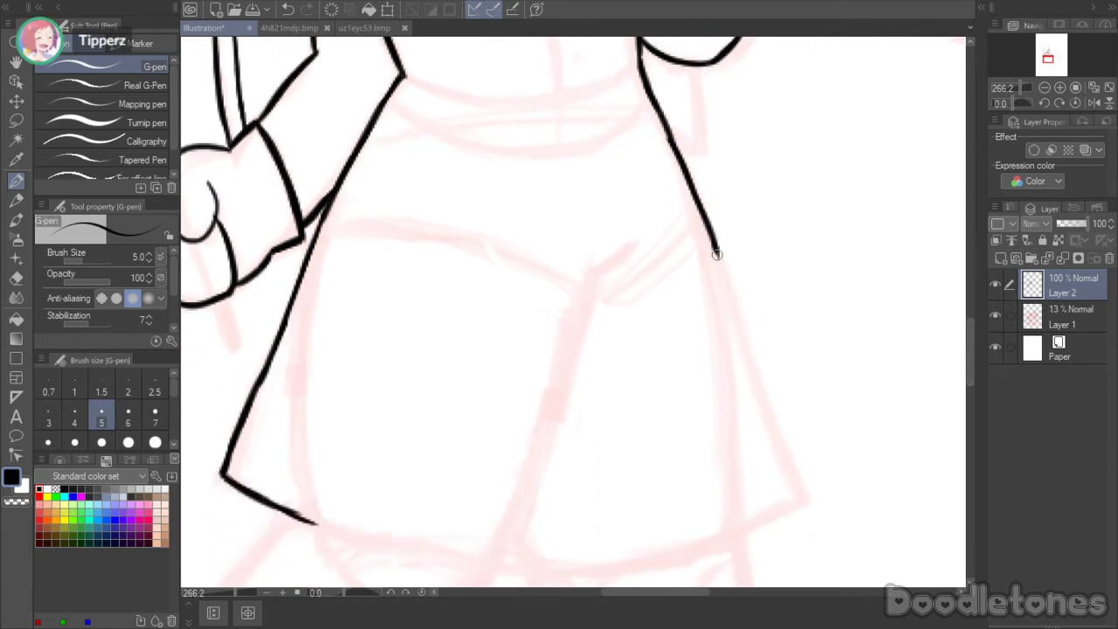
{"action": "left_click_drag", "start_coordinate": [717, 254], "coordinate": [803, 498]}
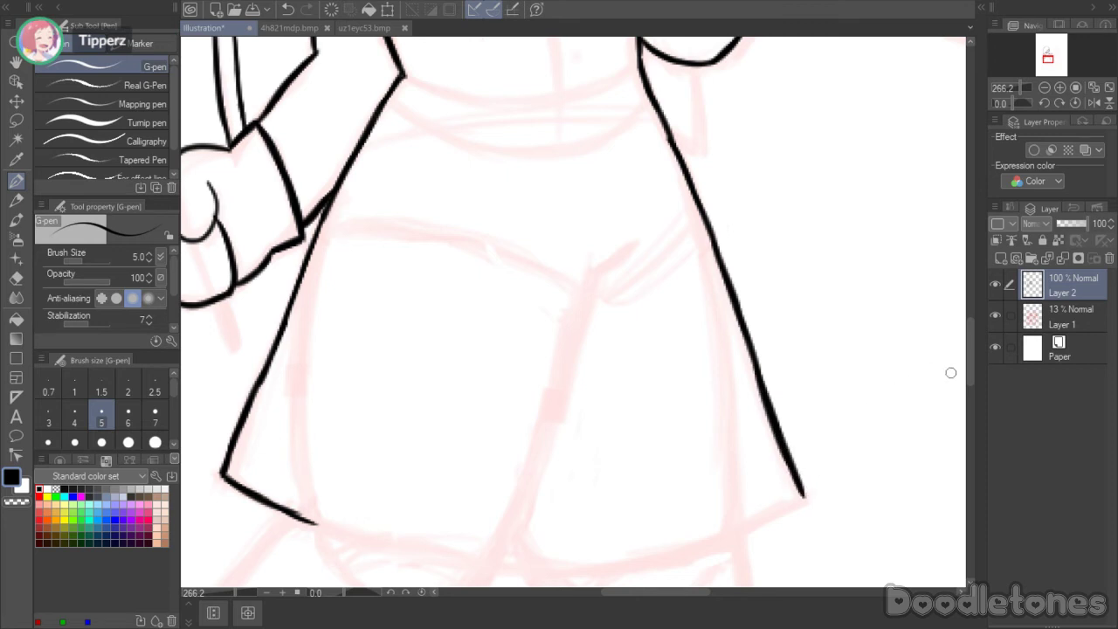
- Ink the skirt's curved hem from the existing left stroke across to the right corner
{"action": "scroll", "coordinate": [969, 376], "scroll_direction": "down", "scroll_amount": 3}
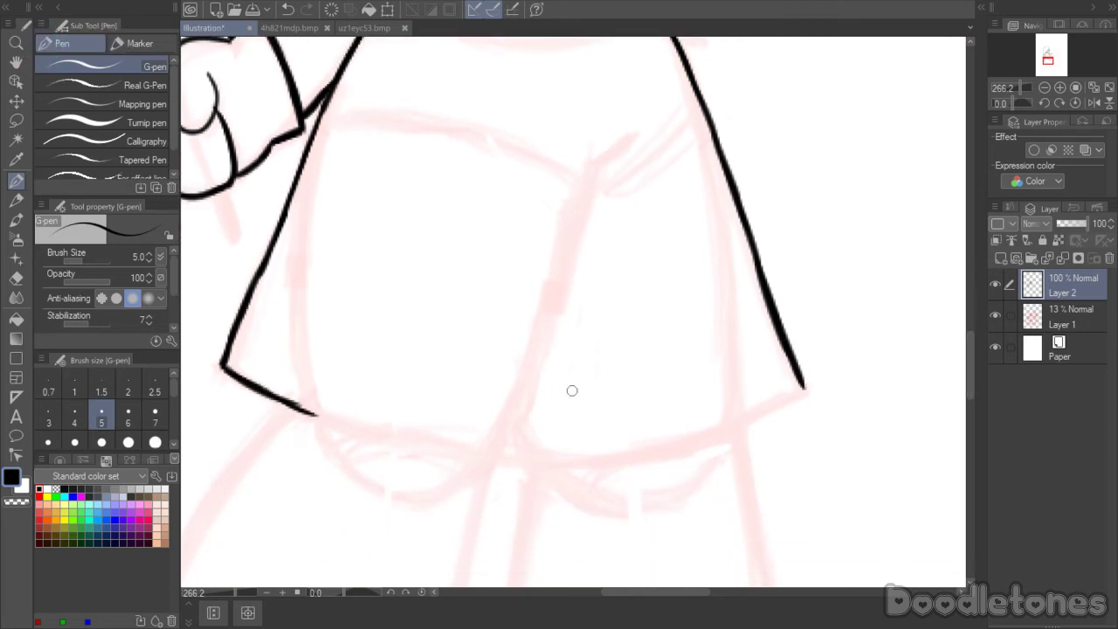
{"action": "left_click_drag", "start_coordinate": [294, 407], "coordinate": [525, 459]}
{"action": "mouse_move", "coordinate": [444, 450]}
{"action": "left_mouse_down"}
{"action": "mouse_move", "coordinate": [609, 457]}
{"action": "mouse_move", "coordinate": [737, 427]}
{"action": "mouse_move", "coordinate": [800, 389]}
{"action": "left_mouse_up"}
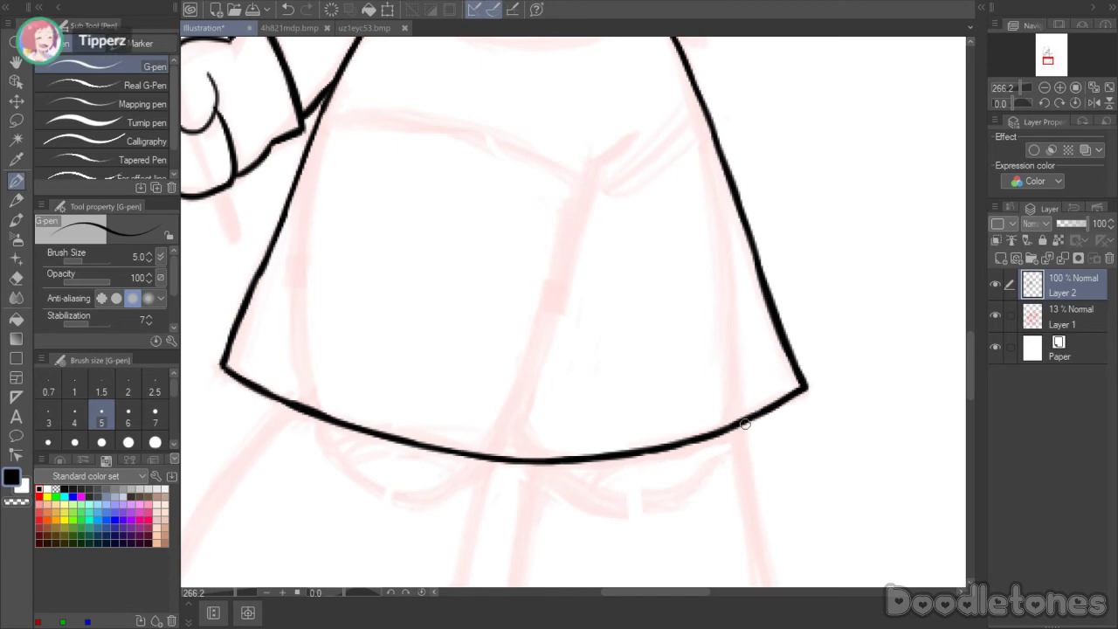
- Ink the left leg's bulging outer edge from the skirt hem down around the toe of the shoe
{"action": "left_click_drag", "start_coordinate": [968, 365], "coordinate": [968, 403]}
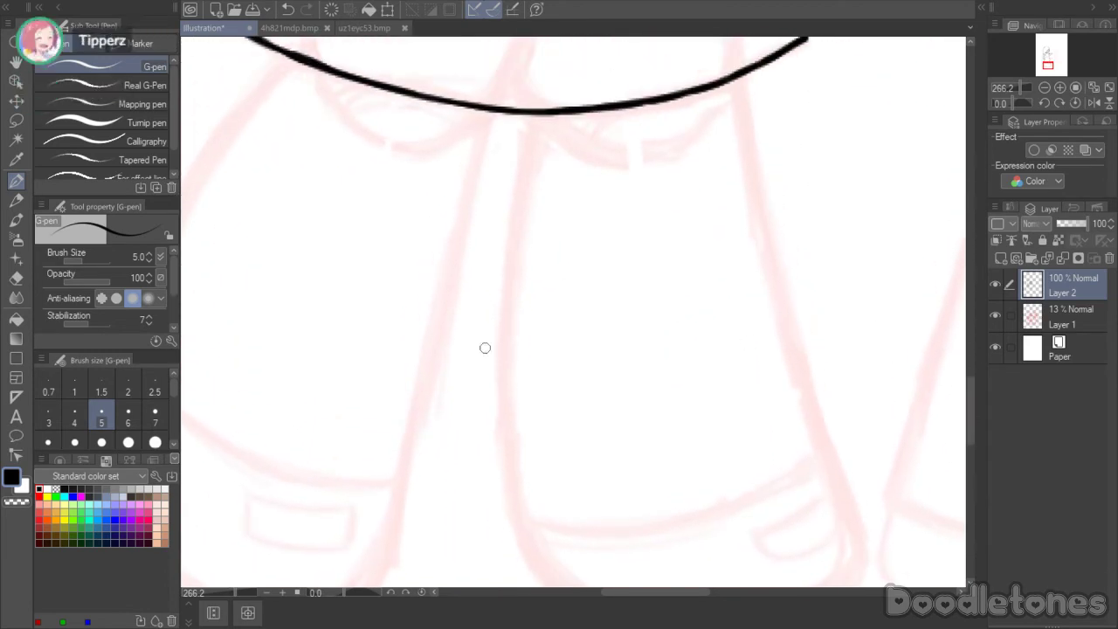
{"action": "scroll", "coordinate": [484, 347], "scroll_direction": "down", "scroll_amount": 2}
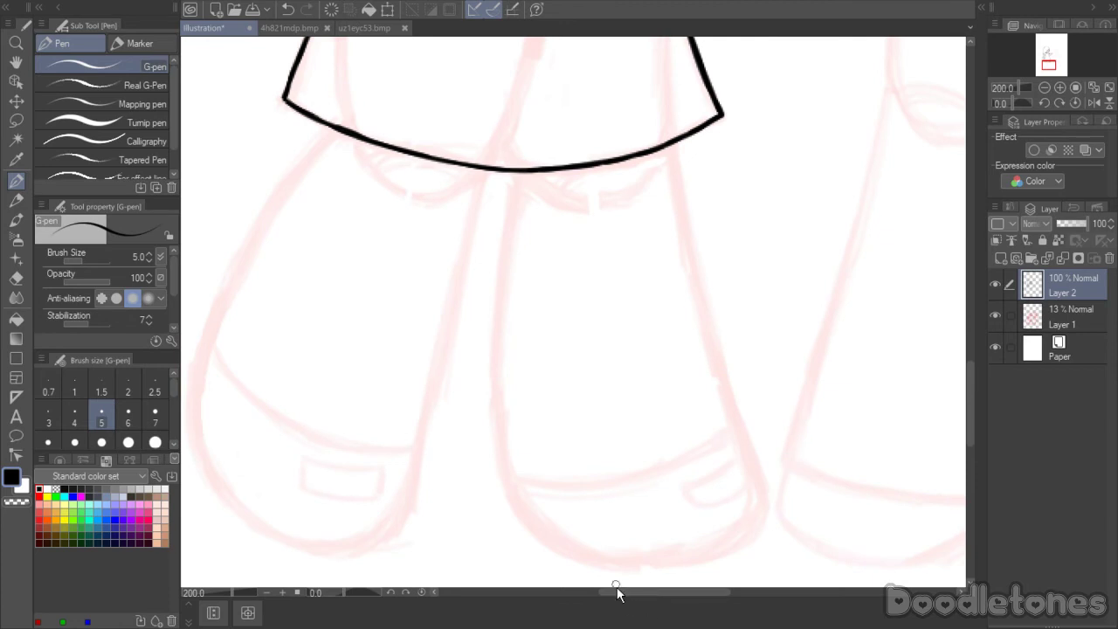
{"action": "left_click_drag", "start_coordinate": [651, 594], "coordinate": [637, 602]}
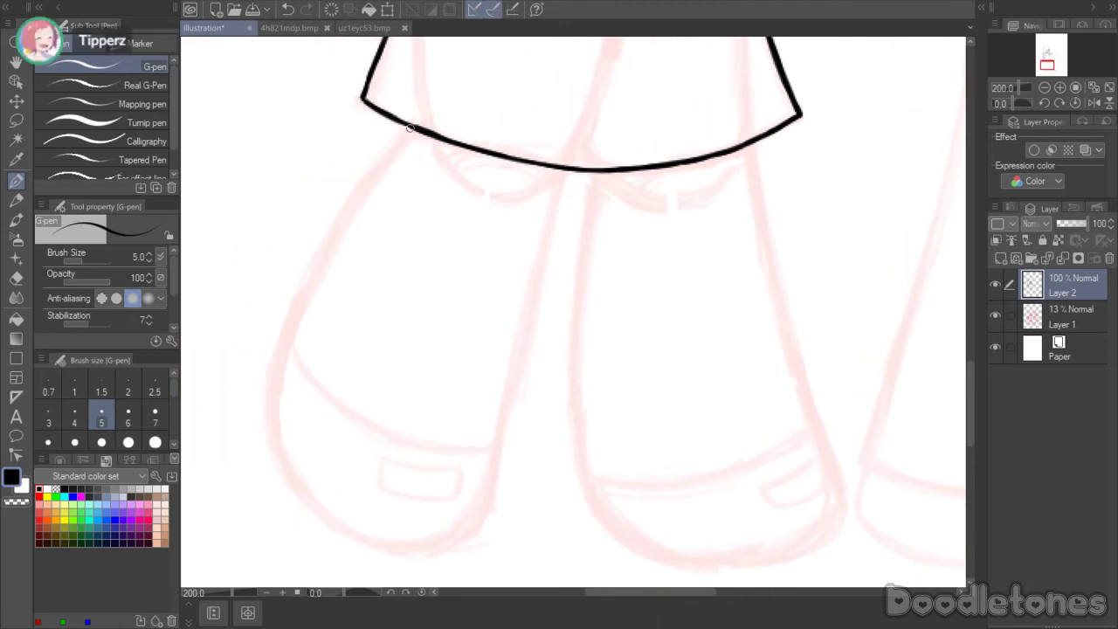
{"action": "left_click_drag", "start_coordinate": [411, 131], "coordinate": [348, 199]}
{"action": "left_click_drag", "start_coordinate": [376, 162], "coordinate": [288, 327]}
{"action": "mouse_move", "coordinate": [330, 232]}
{"action": "left_mouse_down"}
{"action": "mouse_move", "coordinate": [282, 337]}
{"action": "mouse_move", "coordinate": [284, 327]}
{"action": "mouse_move", "coordinate": [270, 437]}
{"action": "left_mouse_up"}
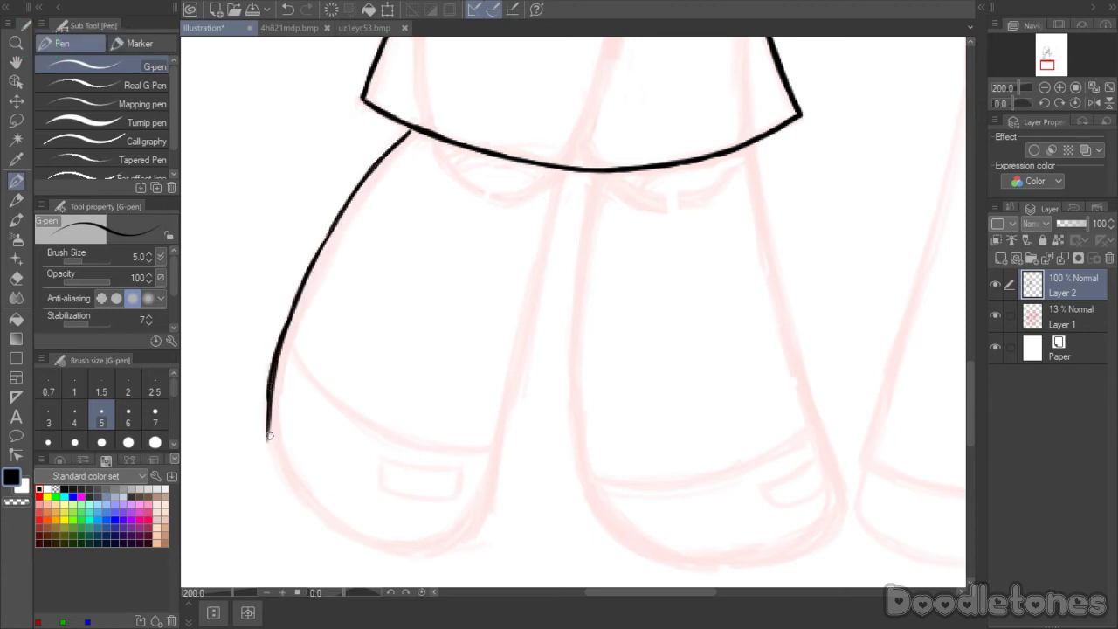
{"action": "mouse_move", "coordinate": [273, 373]}
{"action": "left_mouse_down"}
{"action": "mouse_move", "coordinate": [269, 456]}
{"action": "mouse_move", "coordinate": [300, 512]}
{"action": "left_mouse_up"}
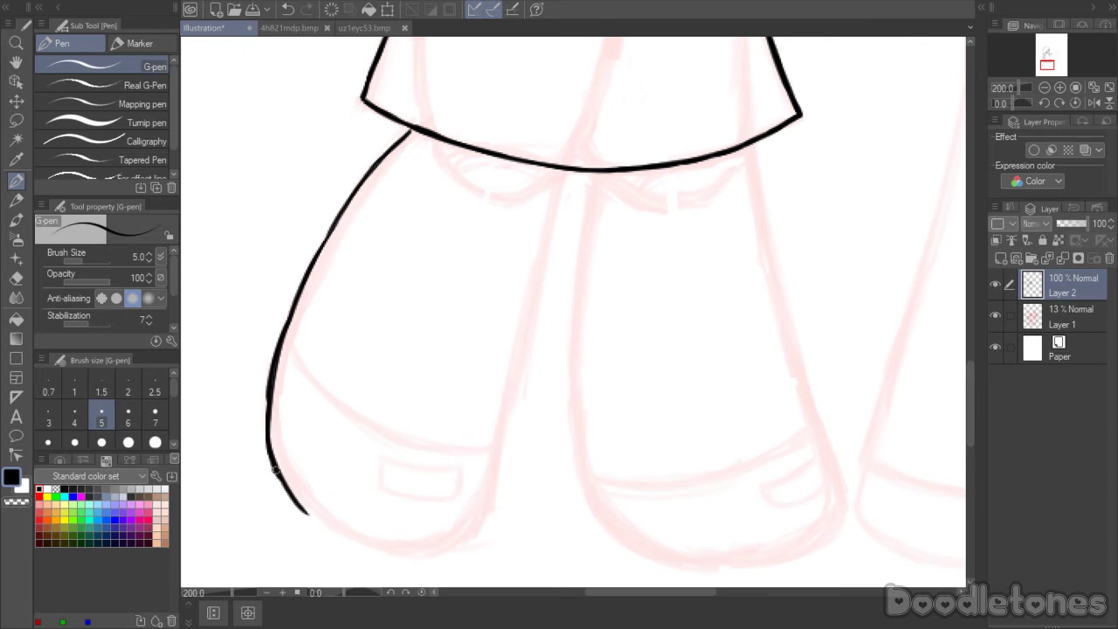
{"action": "left_click_drag", "start_coordinate": [273, 466], "coordinate": [342, 533]}
{"action": "mouse_move", "coordinate": [272, 418]}
{"action": "left_mouse_down"}
{"action": "mouse_move", "coordinate": [272, 459]}
{"action": "mouse_move", "coordinate": [268, 388]}
{"action": "left_mouse_up"}
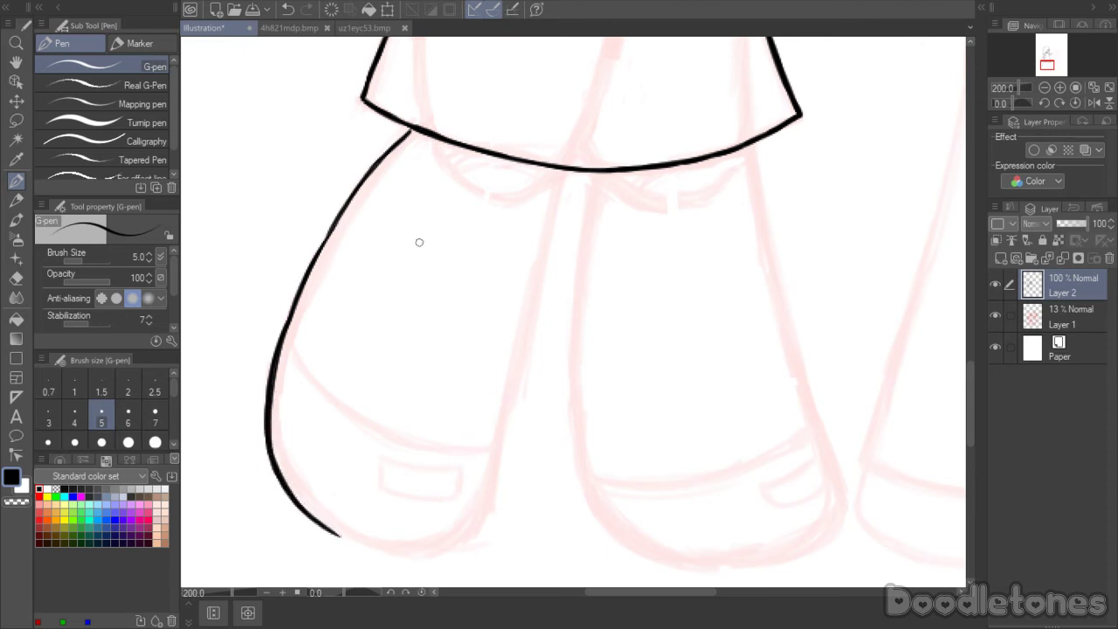
- Ink the left leg's inner edge from the hem down and close the rounded bottom of the shoe
{"action": "left_click_drag", "start_coordinate": [565, 171], "coordinate": [540, 288]}
{"action": "left_click_drag", "start_coordinate": [553, 219], "coordinate": [532, 308]}
{"action": "left_click_drag", "start_coordinate": [547, 251], "coordinate": [512, 376]}
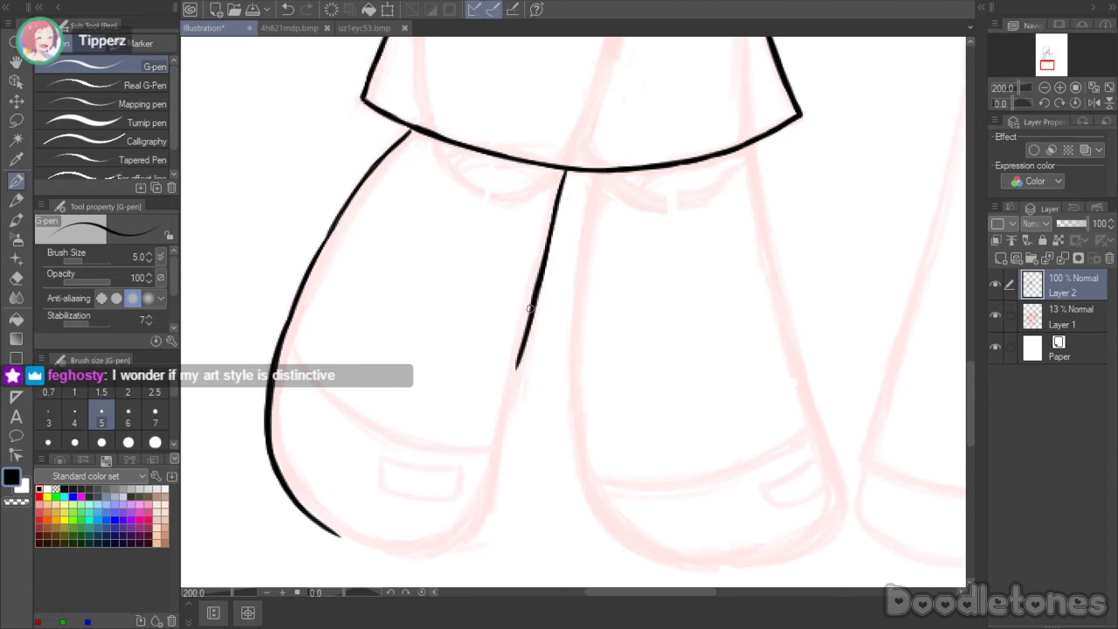
{"action": "left_click_drag", "start_coordinate": [534, 306], "coordinate": [507, 404]}
{"action": "left_click_drag", "start_coordinate": [517, 360], "coordinate": [482, 516]}
{"action": "mouse_move", "coordinate": [320, 521]}
{"action": "left_mouse_down"}
{"action": "mouse_move", "coordinate": [379, 552]}
{"action": "mouse_move", "coordinate": [435, 553]}
{"action": "mouse_move", "coordinate": [474, 527]}
{"action": "mouse_move", "coordinate": [464, 540]}
{"action": "left_mouse_up"}
{"action": "mouse_move", "coordinate": [485, 502]}
{"action": "left_mouse_down"}
{"action": "mouse_move", "coordinate": [454, 548]}
{"action": "mouse_move", "coordinate": [432, 555]}
{"action": "mouse_move", "coordinate": [490, 494]}
{"action": "left_mouse_up"}
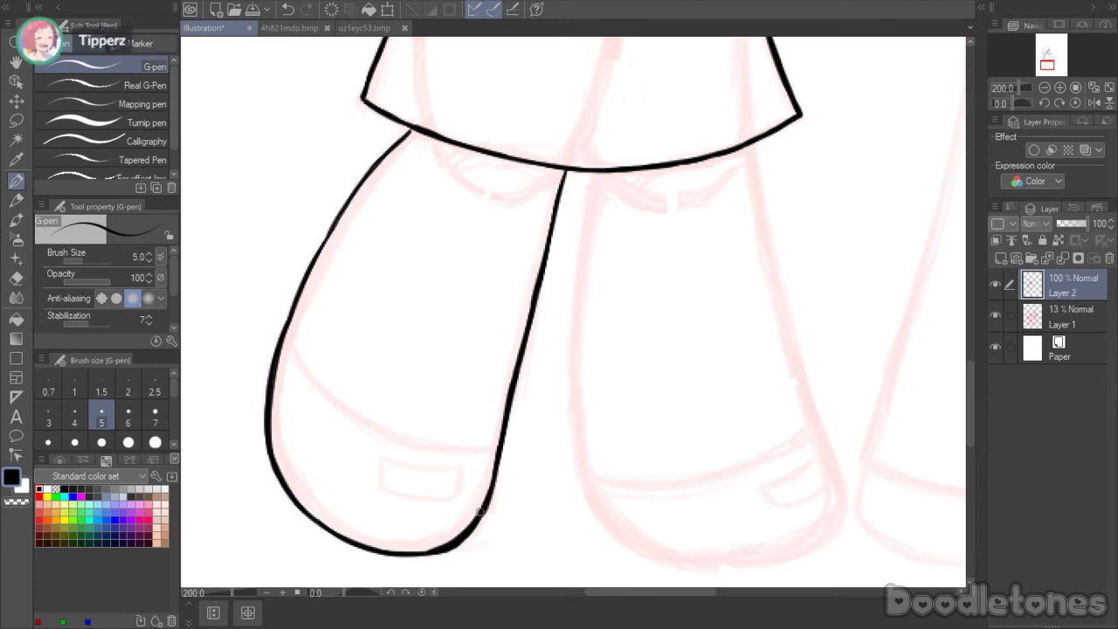
{"action": "left_click_drag", "start_coordinate": [435, 554], "coordinate": [397, 554]}
- Ink the left shoe's curved top line and small rectangular detail, and reinforce the sole's outline
{"action": "mouse_move", "coordinate": [286, 333]}
{"action": "left_mouse_down"}
{"action": "mouse_move", "coordinate": [345, 412]}
{"action": "mouse_move", "coordinate": [409, 440]}
{"action": "mouse_move", "coordinate": [505, 442]}
{"action": "left_mouse_up"}
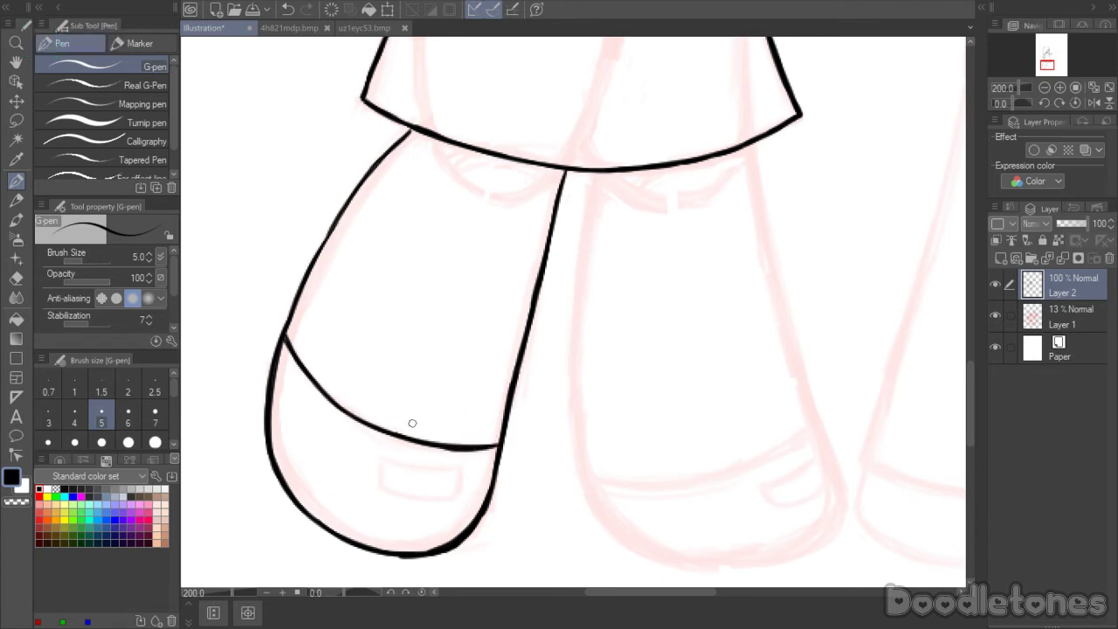
{"action": "mouse_move", "coordinate": [384, 453]}
{"action": "left_mouse_down"}
{"action": "mouse_move", "coordinate": [381, 480]}
{"action": "mouse_move", "coordinate": [429, 457]}
{"action": "mouse_move", "coordinate": [472, 463]}
{"action": "mouse_move", "coordinate": [472, 496]}
{"action": "left_mouse_up"}
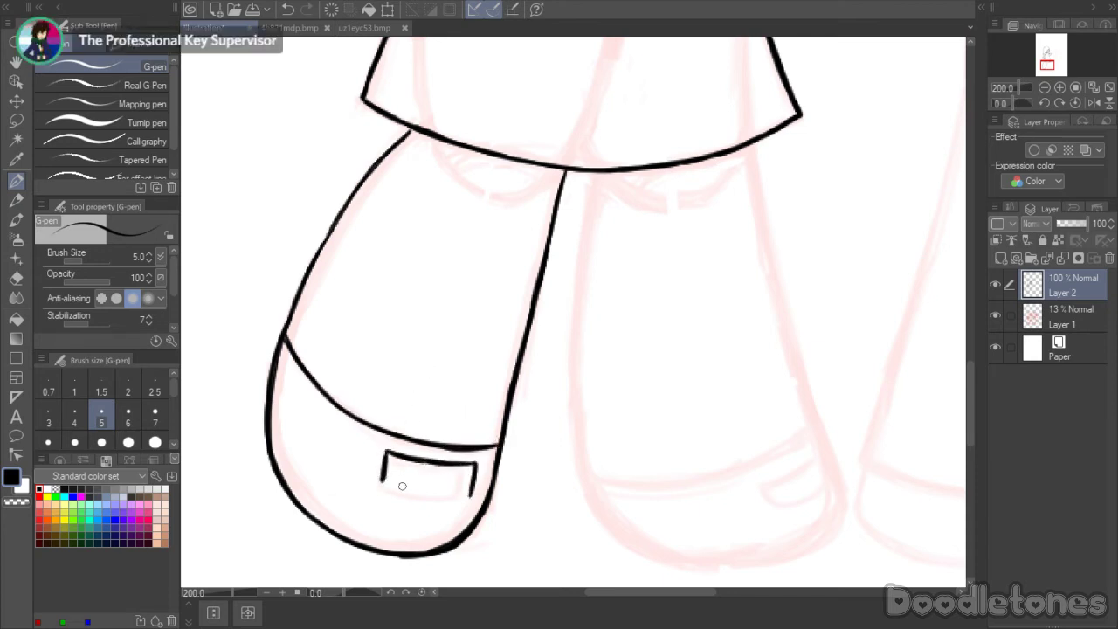
{"action": "mouse_move", "coordinate": [382, 483]}
{"action": "left_mouse_down"}
{"action": "mouse_move", "coordinate": [469, 495]}
{"action": "mouse_move", "coordinate": [472, 477]}
{"action": "left_mouse_up"}
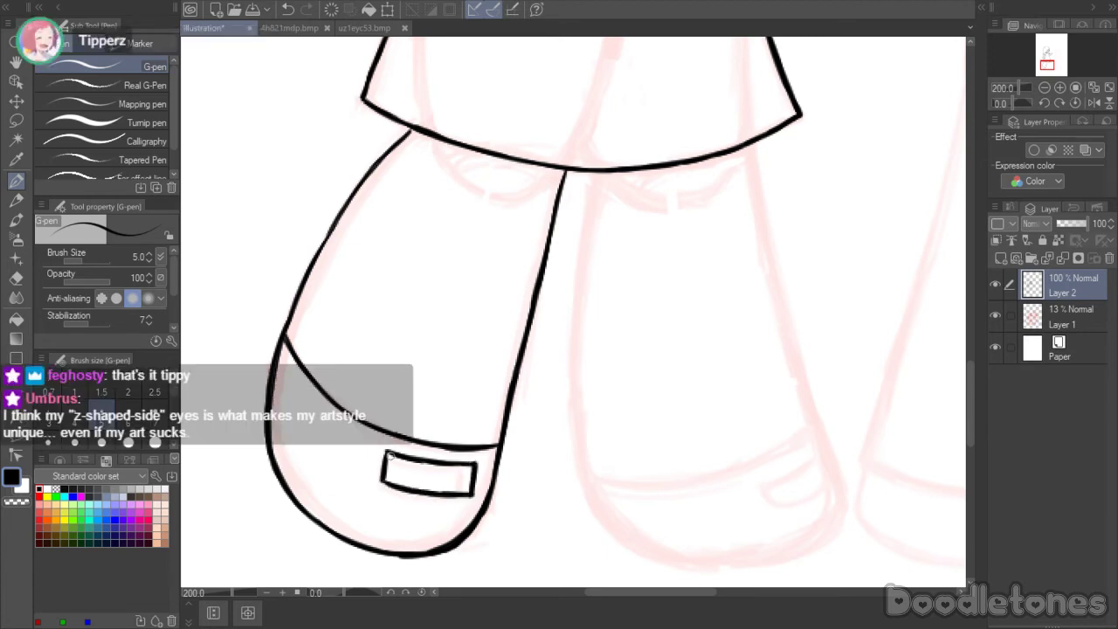
{"action": "left_click_drag", "start_coordinate": [387, 451], "coordinate": [402, 457]}
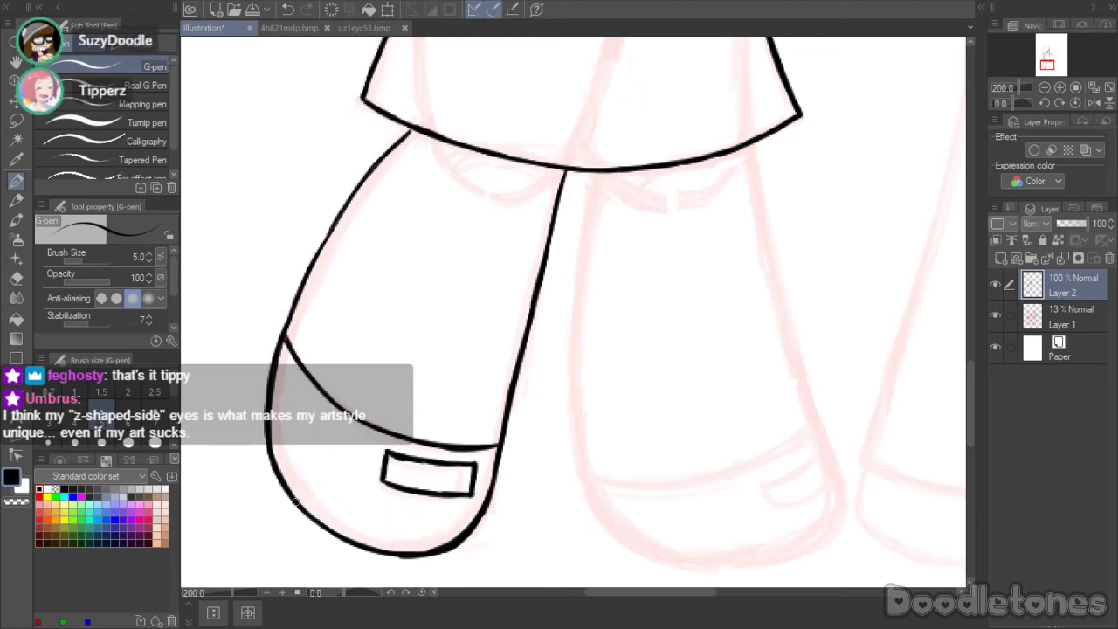
{"action": "mouse_move", "coordinate": [306, 508]}
{"action": "left_mouse_down"}
{"action": "mouse_move", "coordinate": [410, 558]}
{"action": "mouse_move", "coordinate": [356, 548]}
{"action": "mouse_move", "coordinate": [421, 557]}
{"action": "mouse_move", "coordinate": [455, 532]}
{"action": "left_mouse_up"}
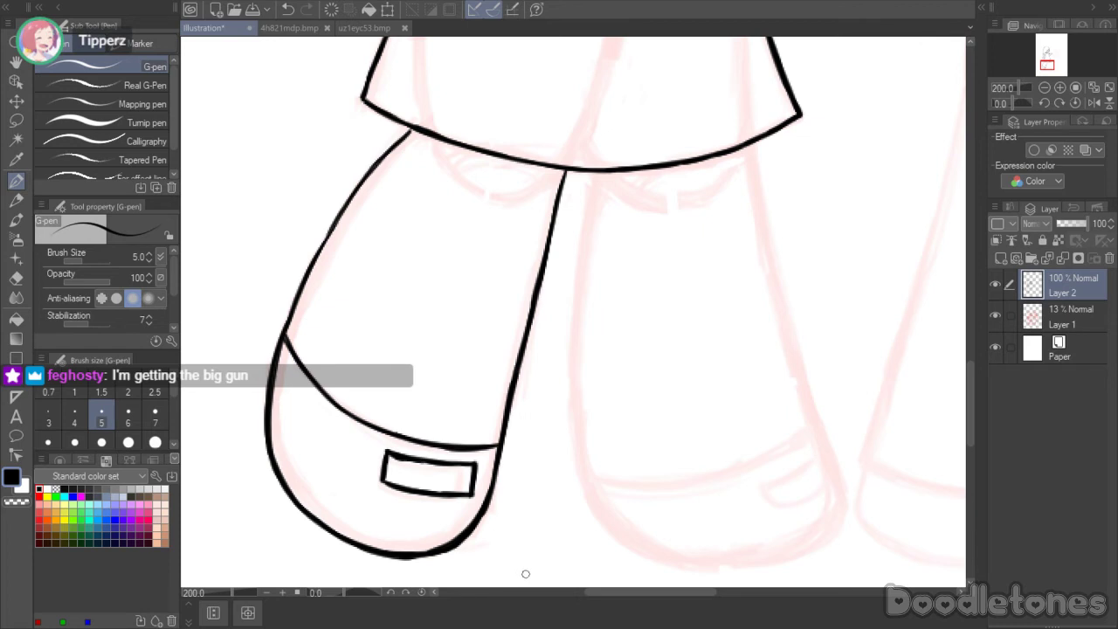
- Ink the outer and inner edges of the right leg from the skirt hem down to the shoe
{"action": "left_click_drag", "start_coordinate": [616, 594], "coordinate": [637, 595]}
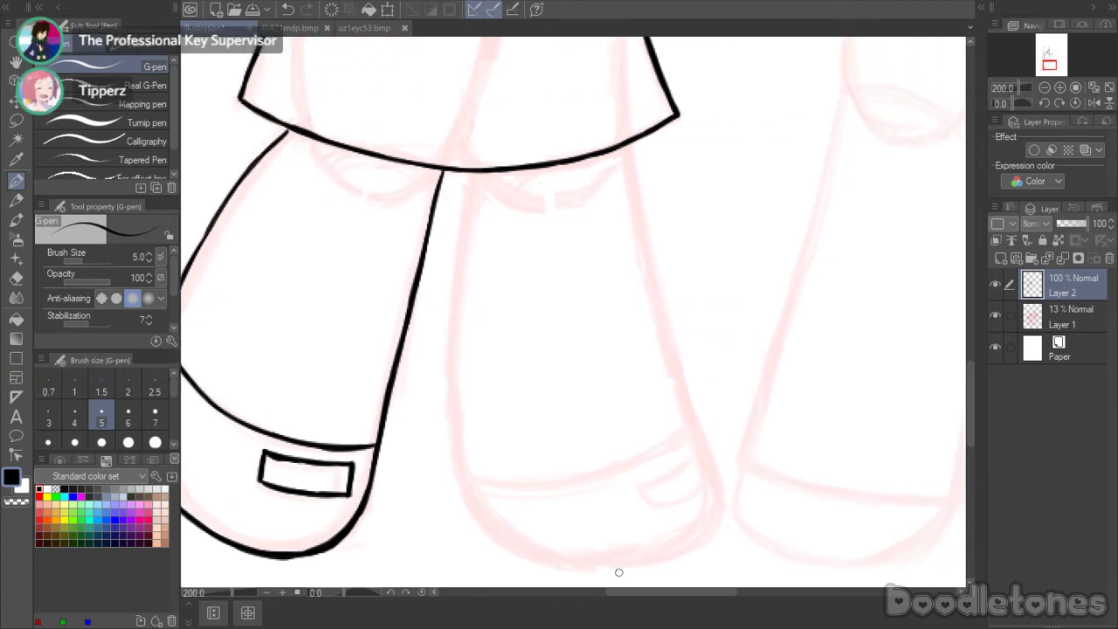
{"action": "mouse_move", "coordinate": [629, 144]}
{"action": "left_mouse_down"}
{"action": "mouse_move", "coordinate": [667, 316]}
{"action": "mouse_move", "coordinate": [643, 195]}
{"action": "left_mouse_up"}
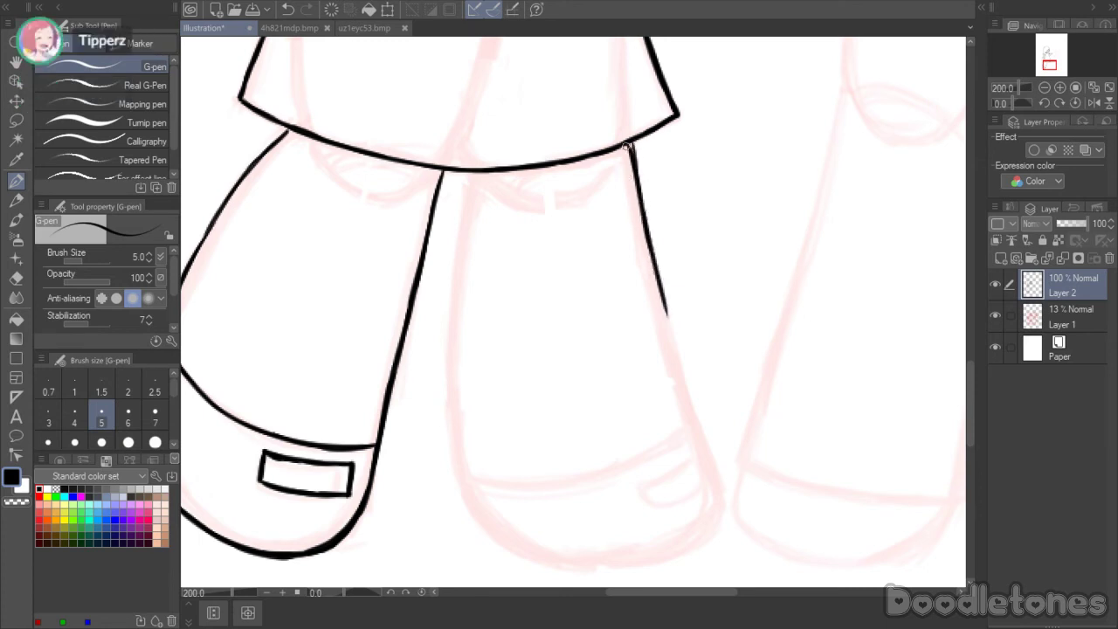
{"action": "mouse_move", "coordinate": [658, 276]}
{"action": "left_mouse_down"}
{"action": "mouse_move", "coordinate": [718, 477]}
{"action": "mouse_move", "coordinate": [716, 526]}
{"action": "left_mouse_up"}
{"action": "left_click_drag", "start_coordinate": [472, 171], "coordinate": [460, 266]}
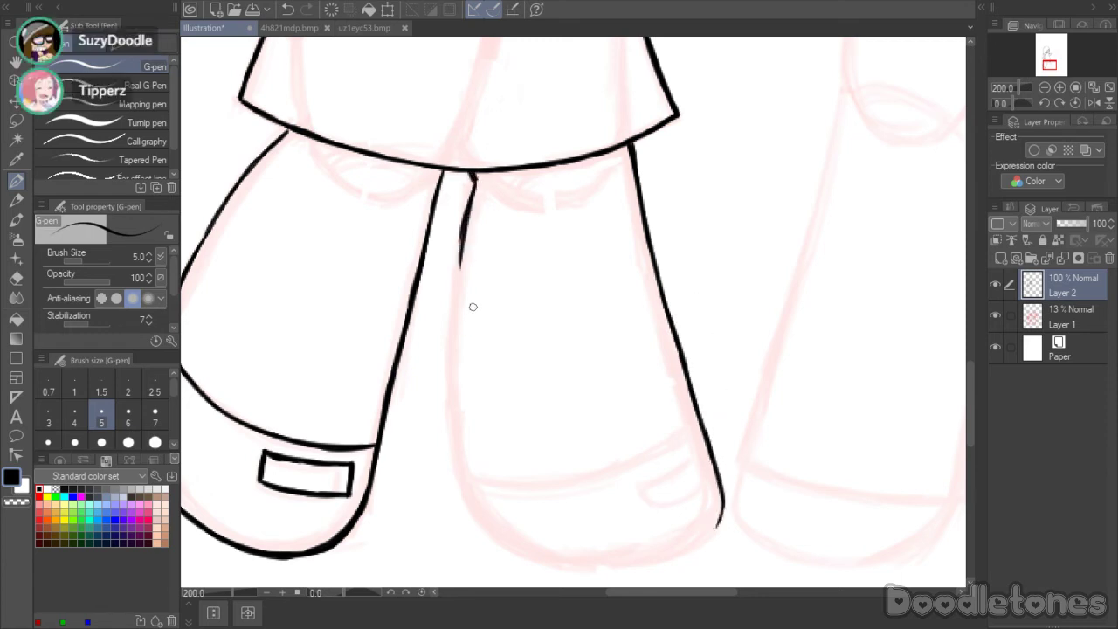
{"action": "key", "text": "ctrl+z"}
{"action": "mouse_move", "coordinate": [474, 180]}
{"action": "left_mouse_down"}
{"action": "mouse_move", "coordinate": [454, 380]}
{"action": "mouse_move", "coordinate": [458, 449]}
{"action": "mouse_move", "coordinate": [485, 523]}
{"action": "left_mouse_up"}
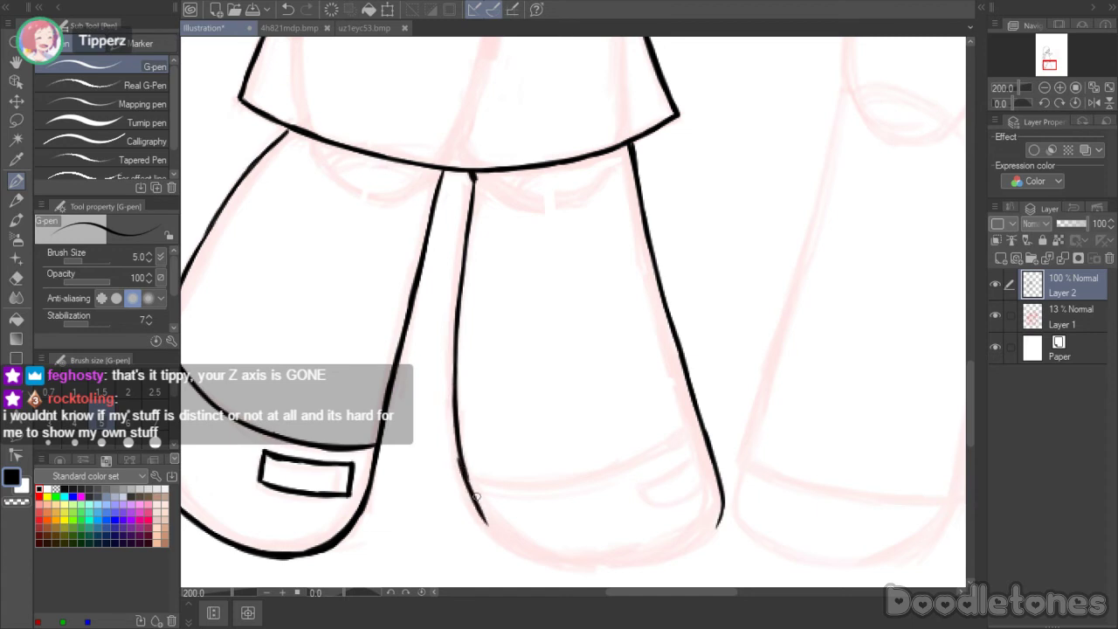
- Close the right shoe's rounded sole and ink its curved top line and small rectangular detail
{"action": "left_click_drag", "start_coordinate": [971, 370], "coordinate": [971, 383]}
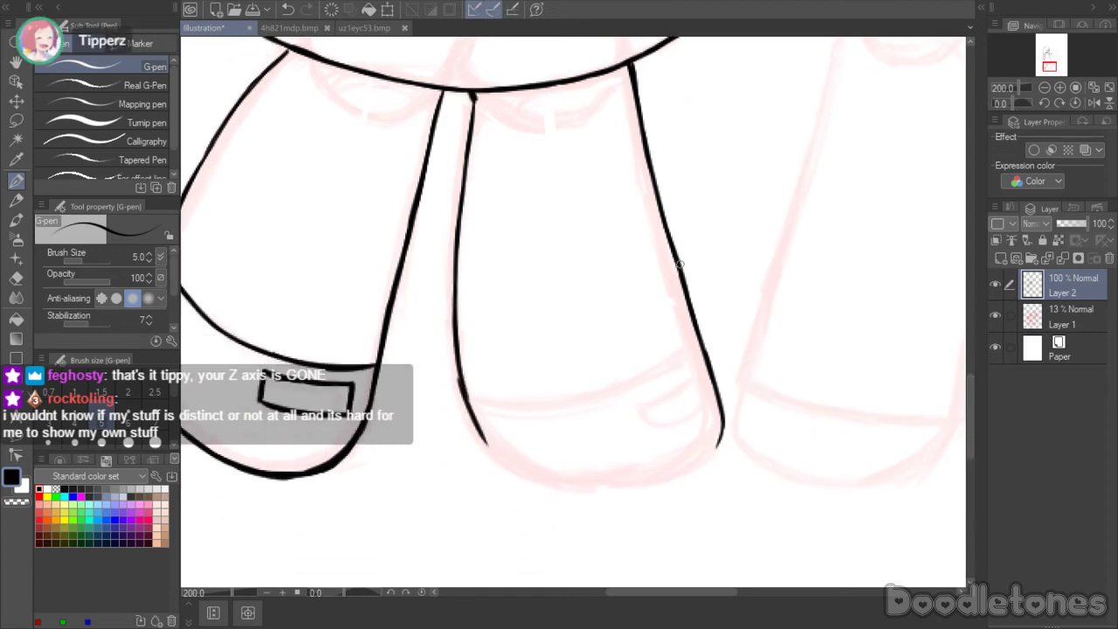
{"action": "left_click_drag", "start_coordinate": [489, 446], "coordinate": [564, 487]}
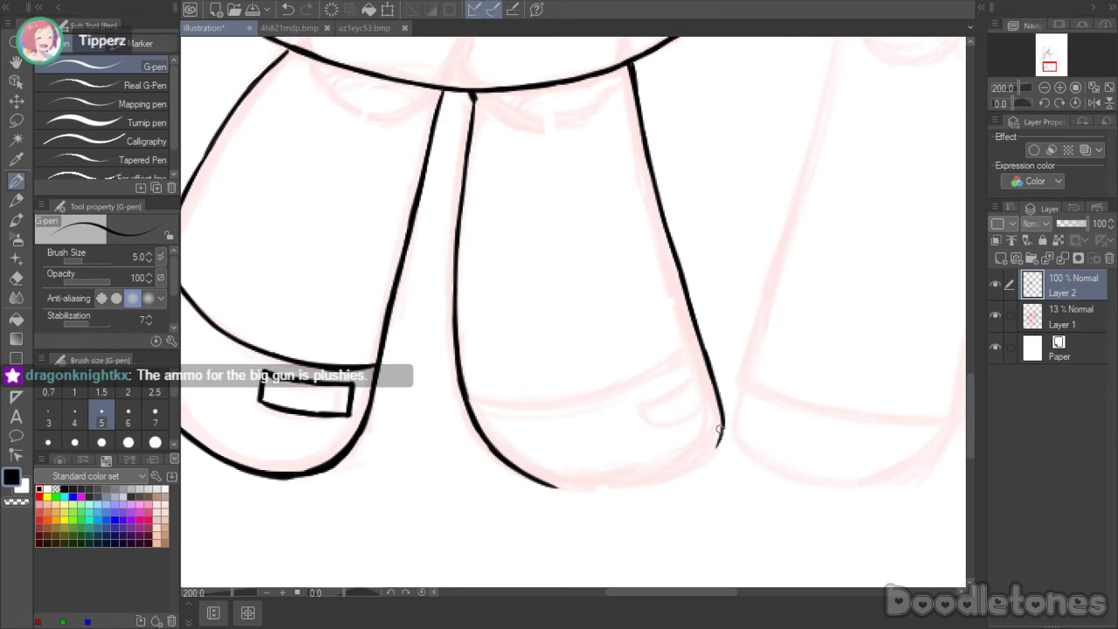
{"action": "mouse_move", "coordinate": [719, 430]}
{"action": "left_mouse_down"}
{"action": "mouse_move", "coordinate": [630, 484]}
{"action": "mouse_move", "coordinate": [654, 482]}
{"action": "mouse_move", "coordinate": [543, 483]}
{"action": "mouse_move", "coordinate": [598, 490]}
{"action": "mouse_move", "coordinate": [588, 486]}
{"action": "mouse_move", "coordinate": [660, 478]}
{"action": "left_mouse_up"}
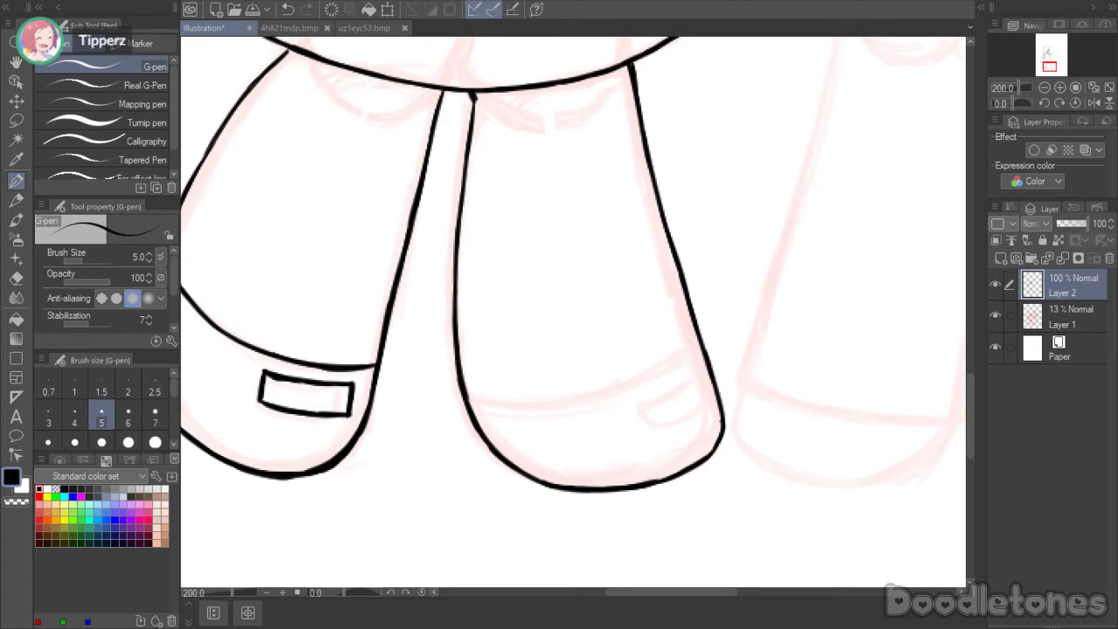
{"action": "mouse_move", "coordinate": [467, 403]}
{"action": "left_mouse_down"}
{"action": "mouse_move", "coordinate": [519, 407]}
{"action": "mouse_move", "coordinate": [493, 404]}
{"action": "mouse_move", "coordinate": [595, 395]}
{"action": "mouse_move", "coordinate": [709, 348]}
{"action": "left_mouse_up"}
{"action": "mouse_move", "coordinate": [640, 403]}
{"action": "left_mouse_down"}
{"action": "mouse_move", "coordinate": [695, 377]}
{"action": "mouse_move", "coordinate": [647, 414]}
{"action": "mouse_move", "coordinate": [656, 425]}
{"action": "mouse_move", "coordinate": [690, 414]}
{"action": "mouse_move", "coordinate": [712, 393]}
{"action": "mouse_move", "coordinate": [706, 371]}
{"action": "mouse_move", "coordinate": [710, 396]}
{"action": "left_mouse_up"}
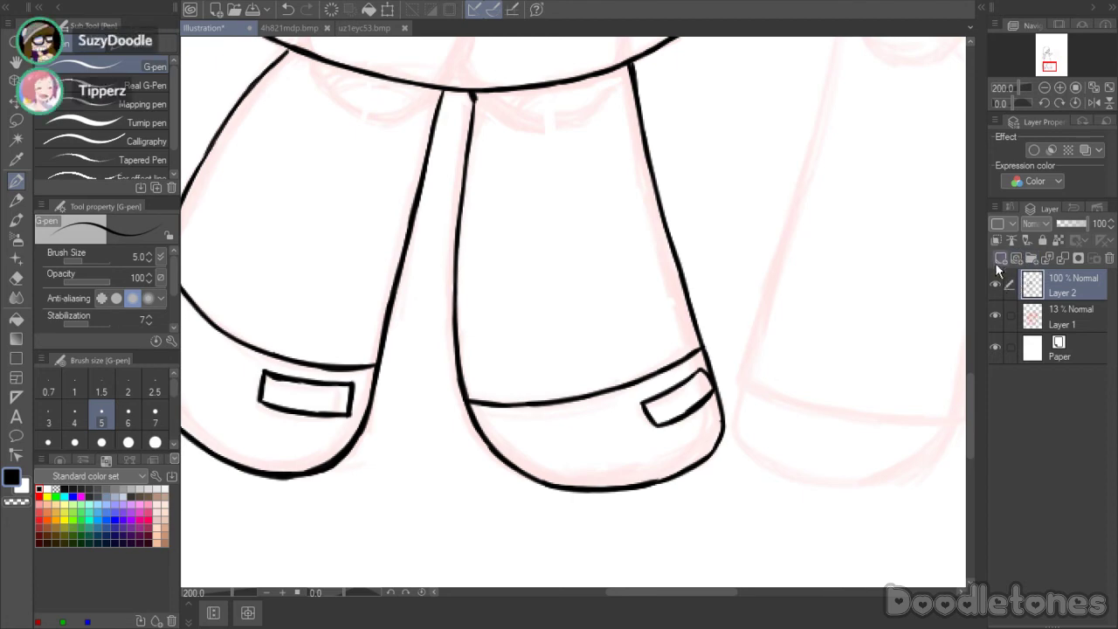
- Ink the curved upper and lower edges of the waistband between the bodice and skirt
{"action": "left_click_drag", "start_coordinate": [969, 381], "coordinate": [972, 311]}
{"action": "mouse_move", "coordinate": [374, 355]}
{"action": "left_mouse_down"}
{"action": "mouse_move", "coordinate": [488, 376]}
{"action": "mouse_move", "coordinate": [556, 347]}
{"action": "left_mouse_up"}
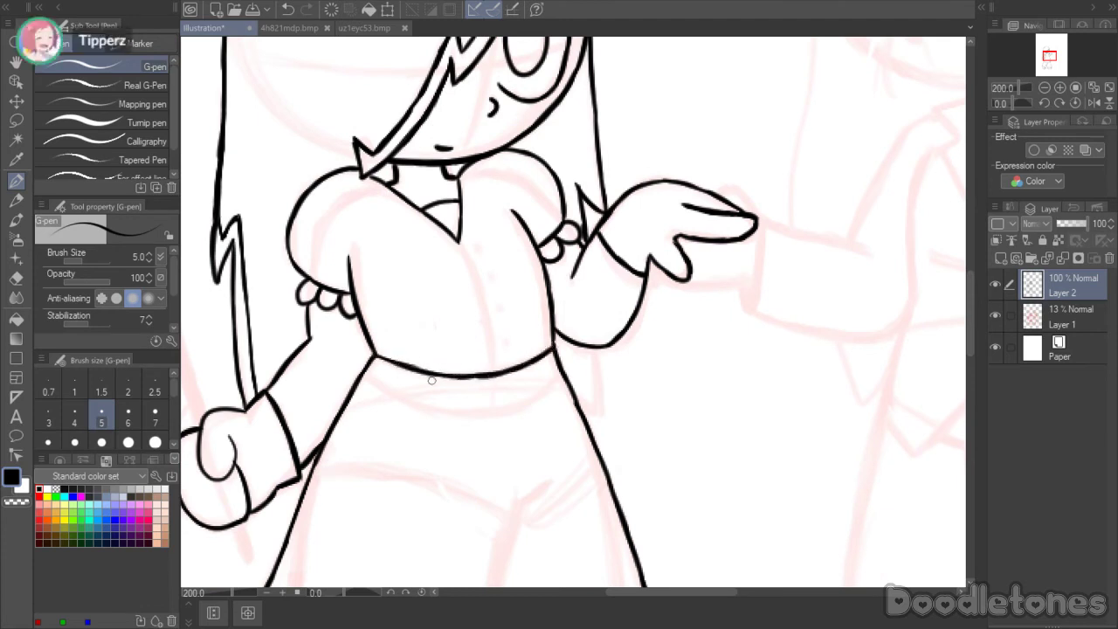
{"action": "mouse_move", "coordinate": [361, 377]}
{"action": "left_mouse_down"}
{"action": "mouse_move", "coordinate": [456, 408]}
{"action": "mouse_move", "coordinate": [416, 403]}
{"action": "mouse_move", "coordinate": [523, 406]}
{"action": "mouse_move", "coordinate": [472, 418]}
{"action": "mouse_move", "coordinate": [555, 397]}
{"action": "left_mouse_up"}
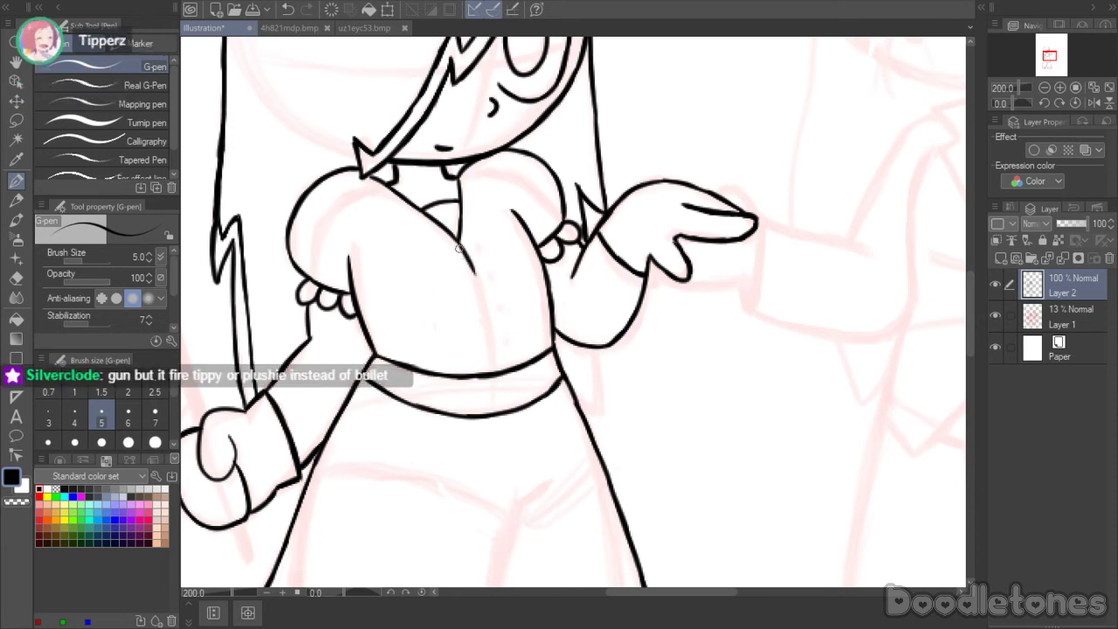
- Ink the bodice's curved front seam from the neckline point to the waistband, undoing unsatisfactory strokes
{"action": "mouse_move", "coordinate": [458, 244]}
{"action": "left_mouse_down"}
{"action": "mouse_move", "coordinate": [489, 346]}
{"action": "mouse_move", "coordinate": [491, 334]}
{"action": "mouse_move", "coordinate": [494, 372]}
{"action": "left_mouse_up"}
{"action": "key", "text": "ctrl+z"}
{"action": "key", "text": "ctrl+z"}
{"action": "key", "text": "ctrl+z"}
{"action": "key", "text": "ctrl+z"}
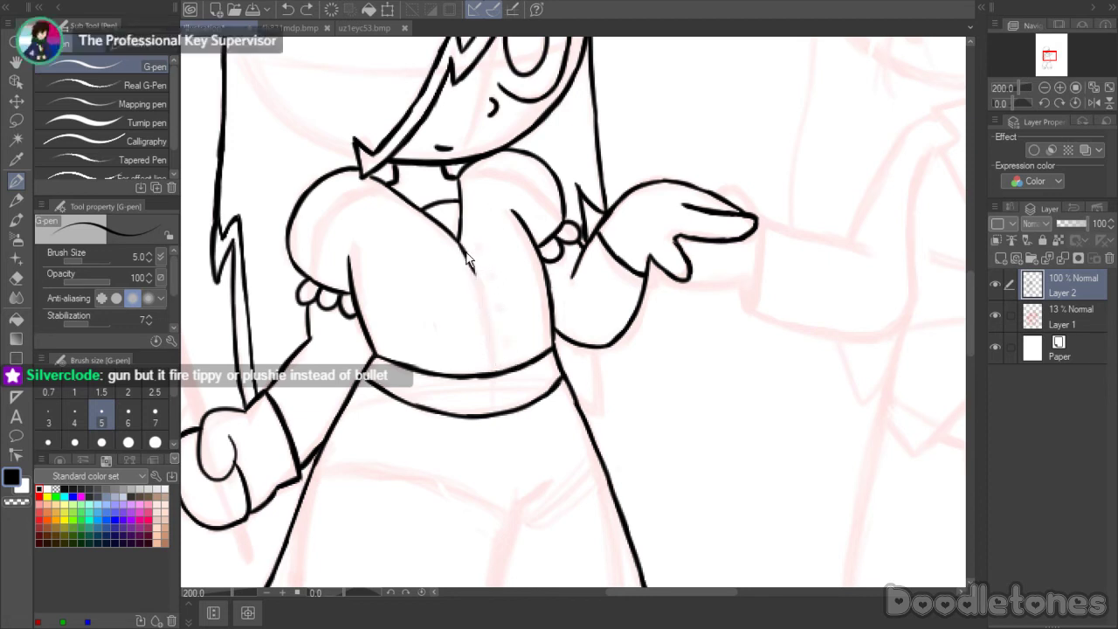
{"action": "left_click_drag", "start_coordinate": [458, 242], "coordinate": [494, 367]}
{"action": "key", "text": "ctrl+z"}
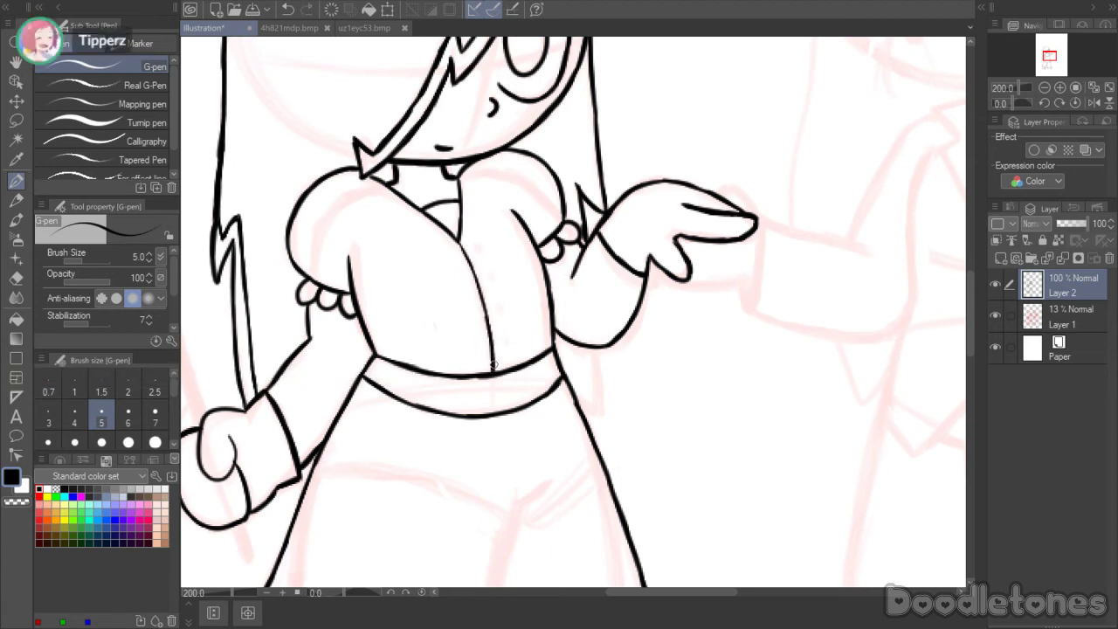
- Ink four small button dots down the bodice beside the front seam
{"action": "left_click", "coordinate": [479, 249]}
{"action": "left_click", "coordinate": [488, 273]}
{"action": "left_click", "coordinate": [498, 306]}
{"action": "left_click", "coordinate": [505, 343]}
- Ink the left edge of the flagpole from its top down to the fist, undoing and redrawing the rough strokes
{"action": "left_click_drag", "start_coordinate": [969, 305], "coordinate": [956, 280]}
{"action": "left_click_drag", "start_coordinate": [708, 597], "coordinate": [645, 603]}
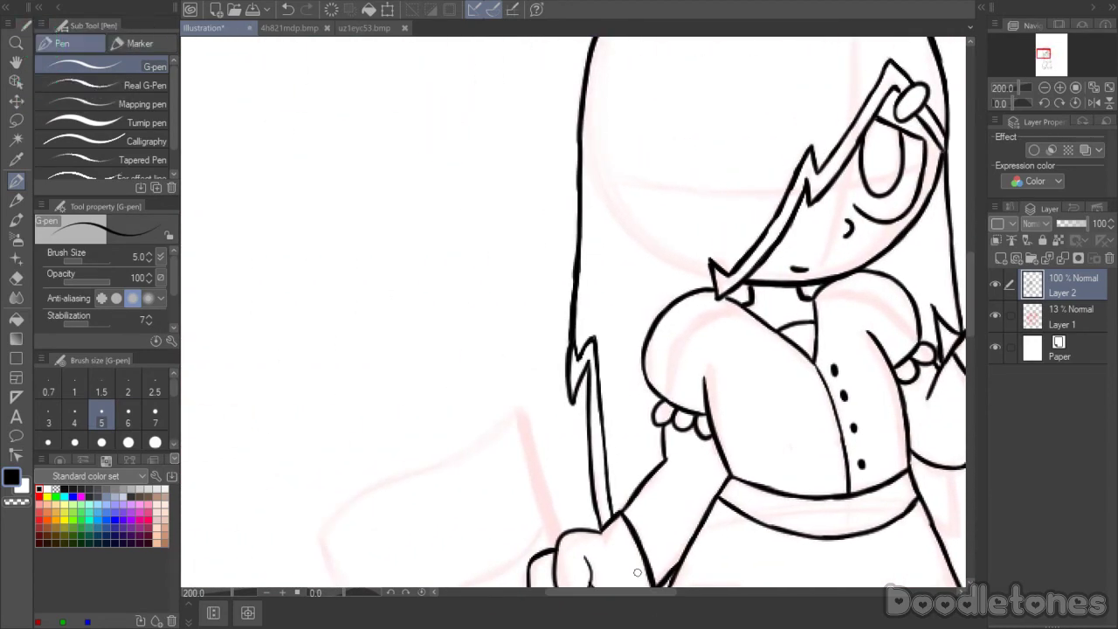
{"action": "left_click_drag", "start_coordinate": [968, 262], "coordinate": [967, 288]}
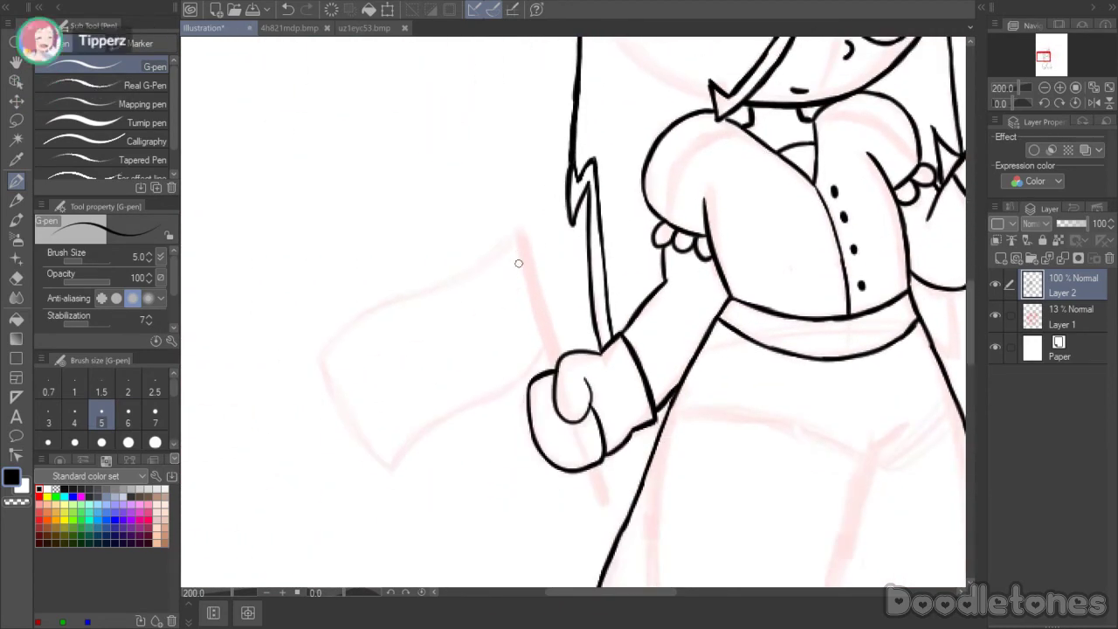
{"action": "left_click_drag", "start_coordinate": [549, 368], "coordinate": [544, 348]}
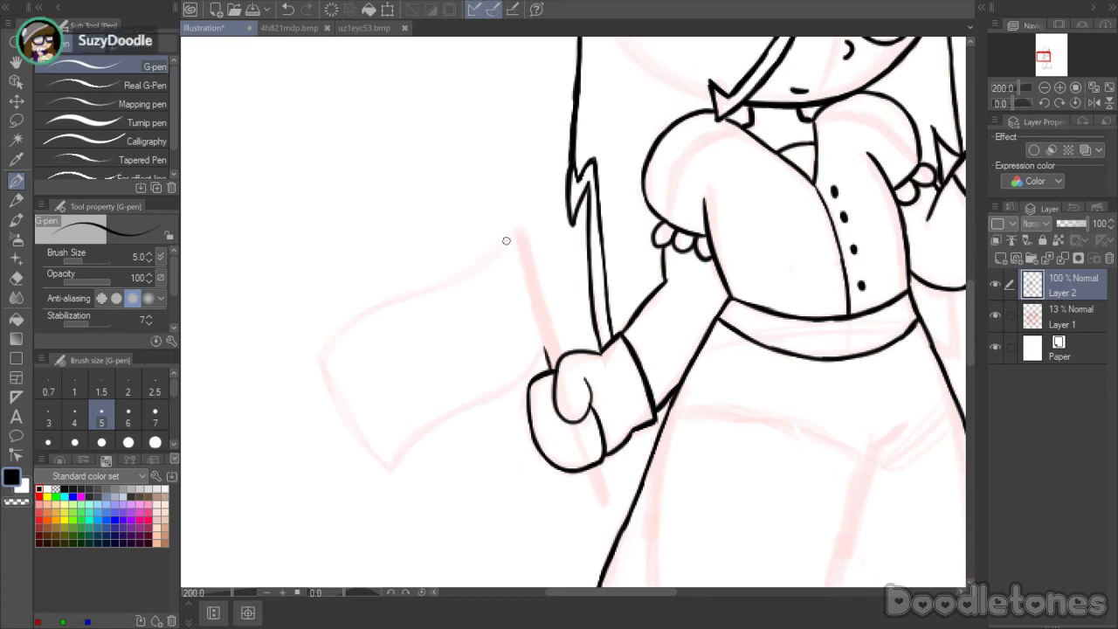
{"action": "left_click_drag", "start_coordinate": [506, 242], "coordinate": [541, 341]}
{"action": "left_click_drag", "start_coordinate": [516, 265], "coordinate": [547, 356]}
{"action": "mouse_move", "coordinate": [528, 302]}
{"action": "left_mouse_down"}
{"action": "mouse_move", "coordinate": [508, 251]}
{"action": "mouse_move", "coordinate": [522, 278]}
{"action": "left_mouse_up"}
{"action": "key", "text": "ctrl+z"}
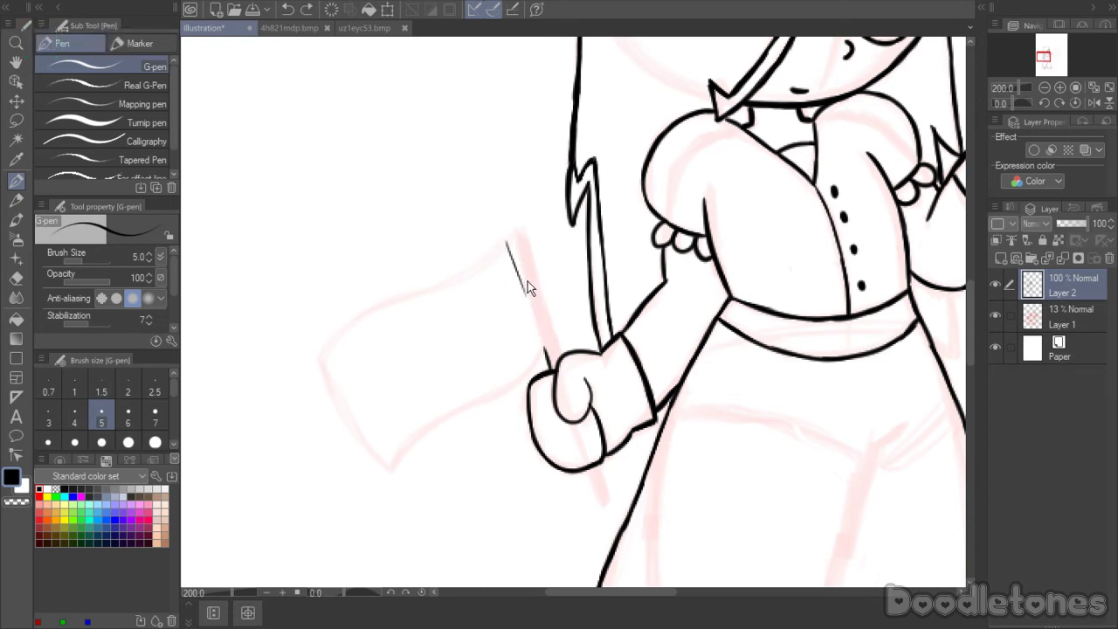
{"action": "key", "text": "ctrl+z"}
{"action": "left_click_drag", "start_coordinate": [508, 243], "coordinate": [547, 362]}
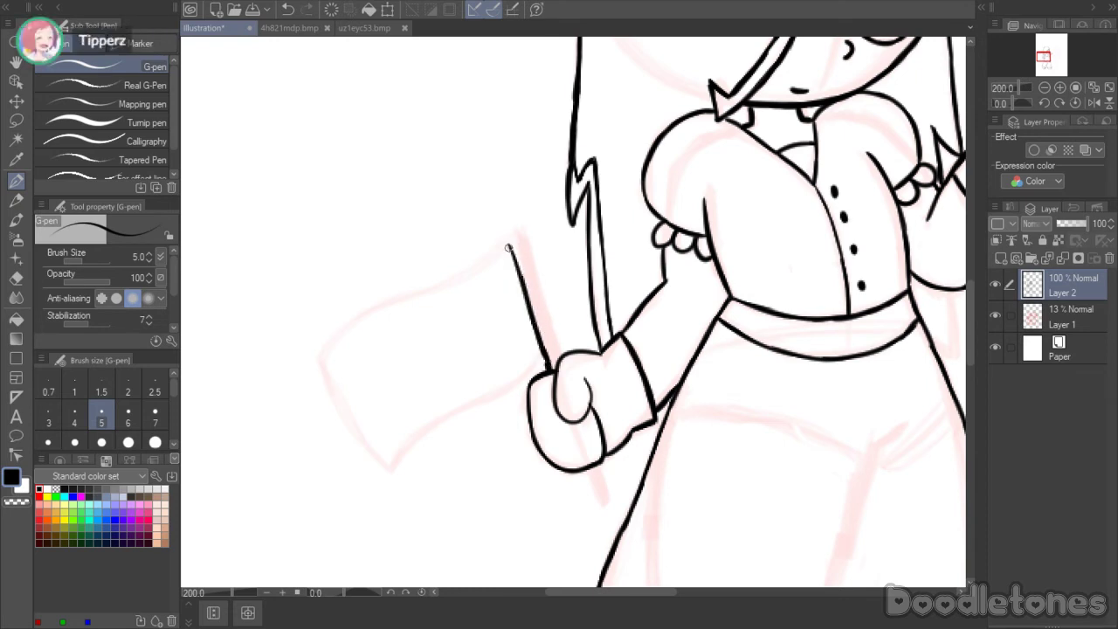
- Finish the flagpole's outline above and below the fist and fill it solid black
{"action": "mouse_move", "coordinate": [509, 247]}
{"action": "left_mouse_down"}
{"action": "mouse_move", "coordinate": [524, 232]}
{"action": "mouse_move", "coordinate": [561, 358]}
{"action": "left_mouse_up"}
{"action": "mouse_move", "coordinate": [585, 471]}
{"action": "left_mouse_down"}
{"action": "mouse_move", "coordinate": [599, 504]}
{"action": "mouse_move", "coordinate": [613, 496]}
{"action": "left_mouse_up"}
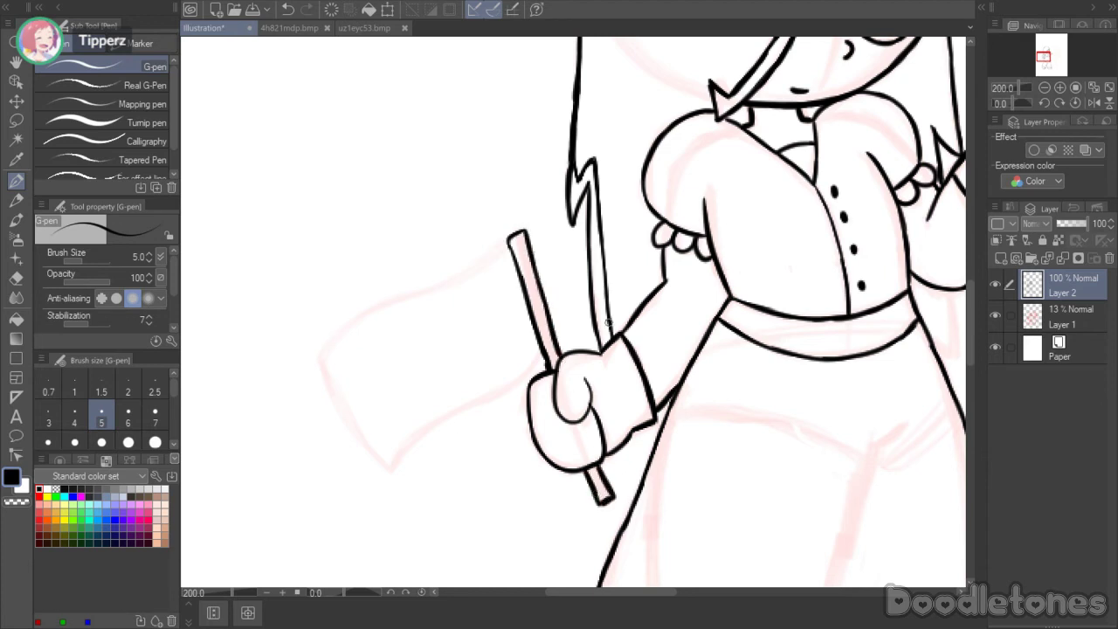
{"action": "mouse_move", "coordinate": [547, 349]}
{"action": "left_mouse_down"}
{"action": "mouse_move", "coordinate": [549, 369]}
{"action": "mouse_move", "coordinate": [554, 349]}
{"action": "left_mouse_up"}
{"action": "mouse_move", "coordinate": [533, 294]}
{"action": "left_mouse_down"}
{"action": "mouse_move", "coordinate": [552, 344]}
{"action": "mouse_move", "coordinate": [544, 320]}
{"action": "left_mouse_up"}
{"action": "mouse_move", "coordinate": [512, 240]}
{"action": "left_mouse_down"}
{"action": "mouse_move", "coordinate": [528, 231]}
{"action": "mouse_move", "coordinate": [550, 327]}
{"action": "left_mouse_up"}
{"action": "left_click_drag", "start_coordinate": [527, 280], "coordinate": [544, 346]}
{"action": "left_click_drag", "start_coordinate": [531, 301], "coordinate": [536, 317]}
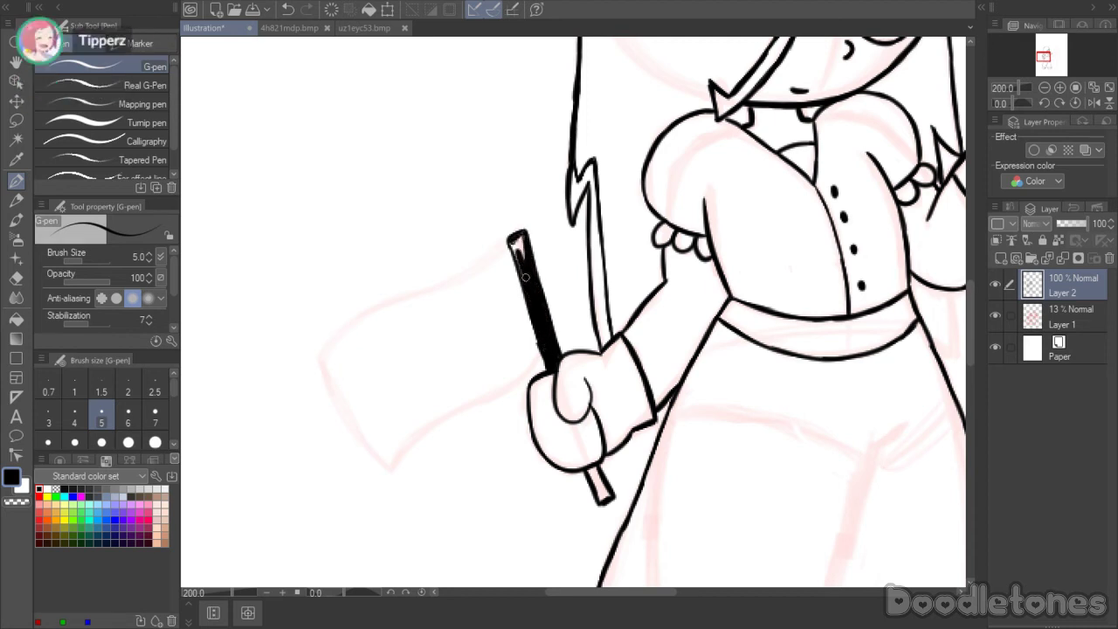
{"action": "mouse_move", "coordinate": [514, 247]}
{"action": "left_mouse_down"}
{"action": "mouse_move", "coordinate": [527, 287]}
{"action": "mouse_move", "coordinate": [522, 240]}
{"action": "left_mouse_up"}
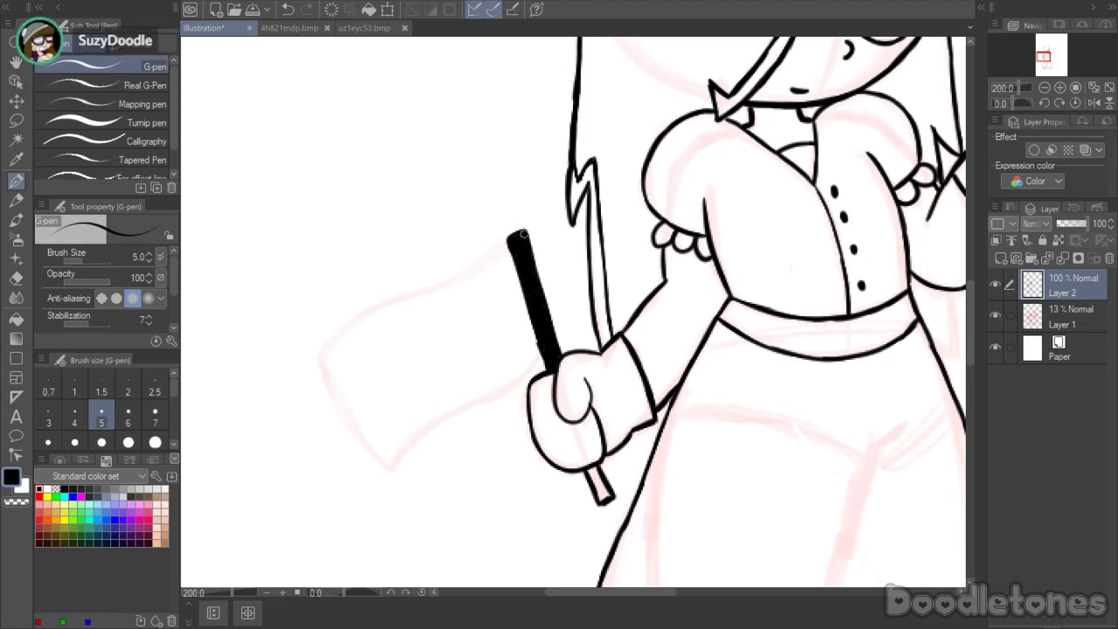
{"action": "mouse_move", "coordinate": [609, 473]}
{"action": "left_mouse_down"}
{"action": "mouse_move", "coordinate": [594, 479]}
{"action": "mouse_move", "coordinate": [604, 497]}
{"action": "left_mouse_up"}
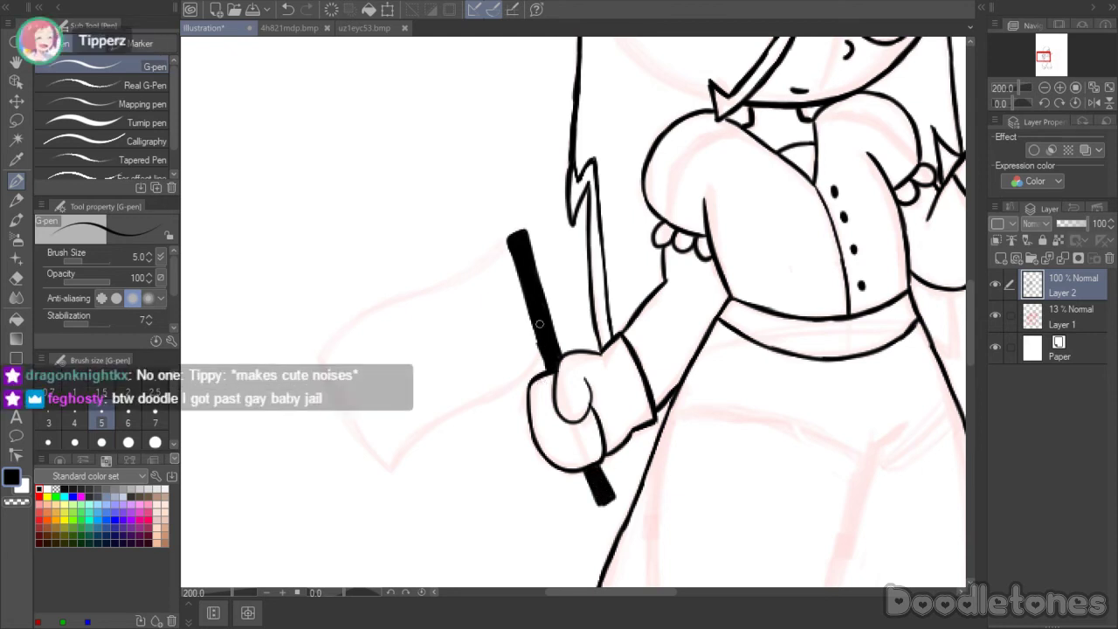
- Ink the flag's wavy outline beside the pole and nudge its lower edge slightly upward with a lasso selection transform, closing the corners
{"action": "mouse_move", "coordinate": [506, 245]}
{"action": "left_mouse_down"}
{"action": "mouse_move", "coordinate": [387, 297]}
{"action": "mouse_move", "coordinate": [322, 365]}
{"action": "mouse_move", "coordinate": [365, 437]}
{"action": "mouse_move", "coordinate": [395, 457]}
{"action": "mouse_move", "coordinate": [537, 368]}
{"action": "left_mouse_up"}
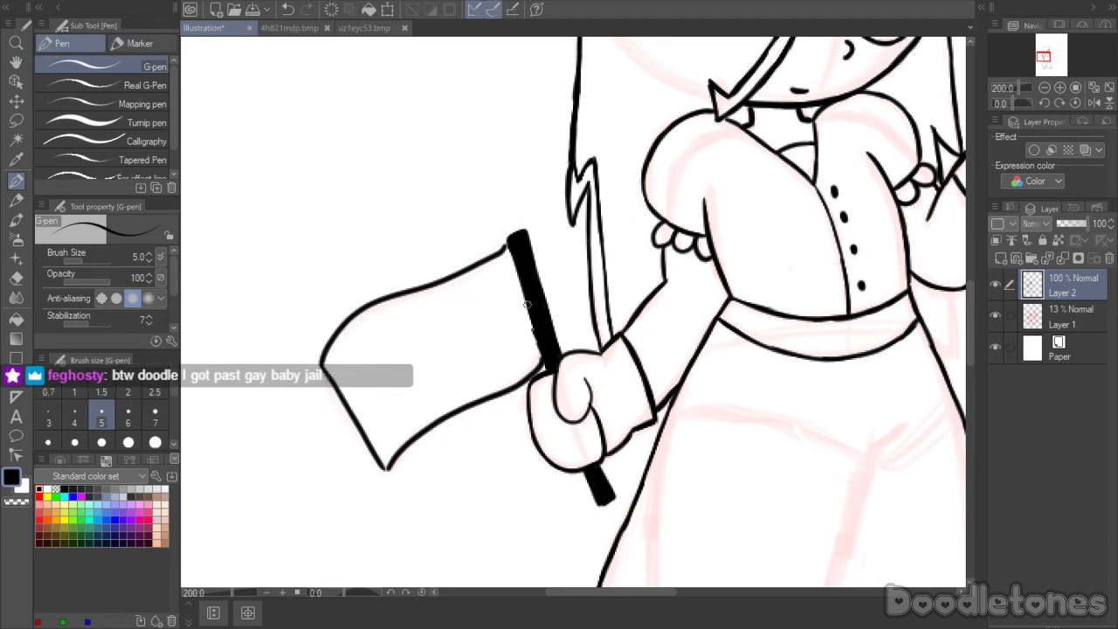
{"action": "key", "text": "e"}
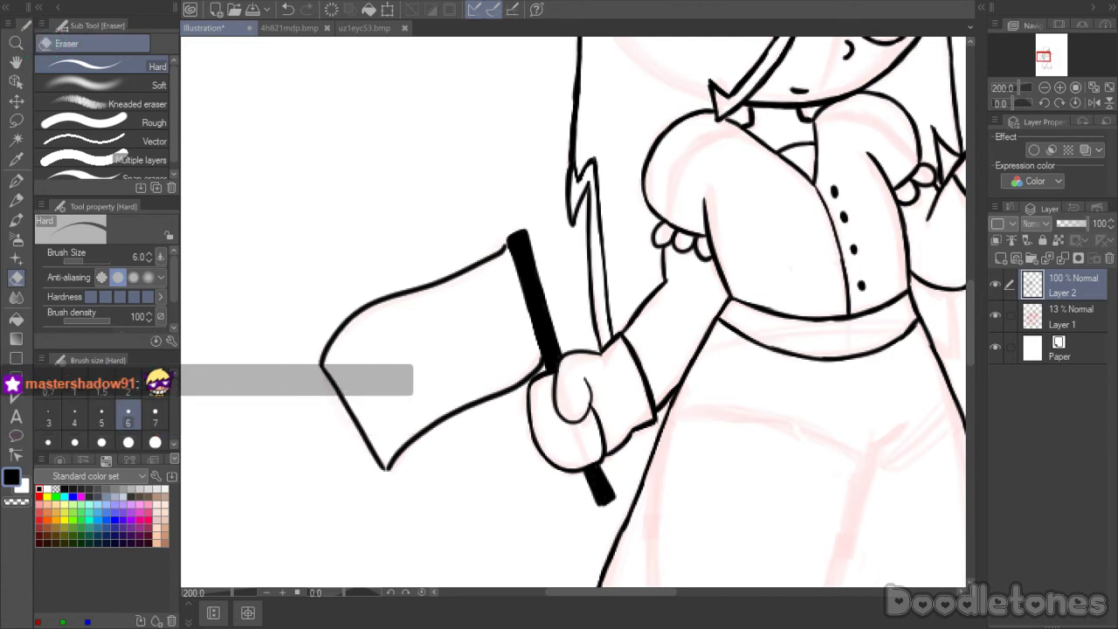
{"action": "key", "text": "m"}
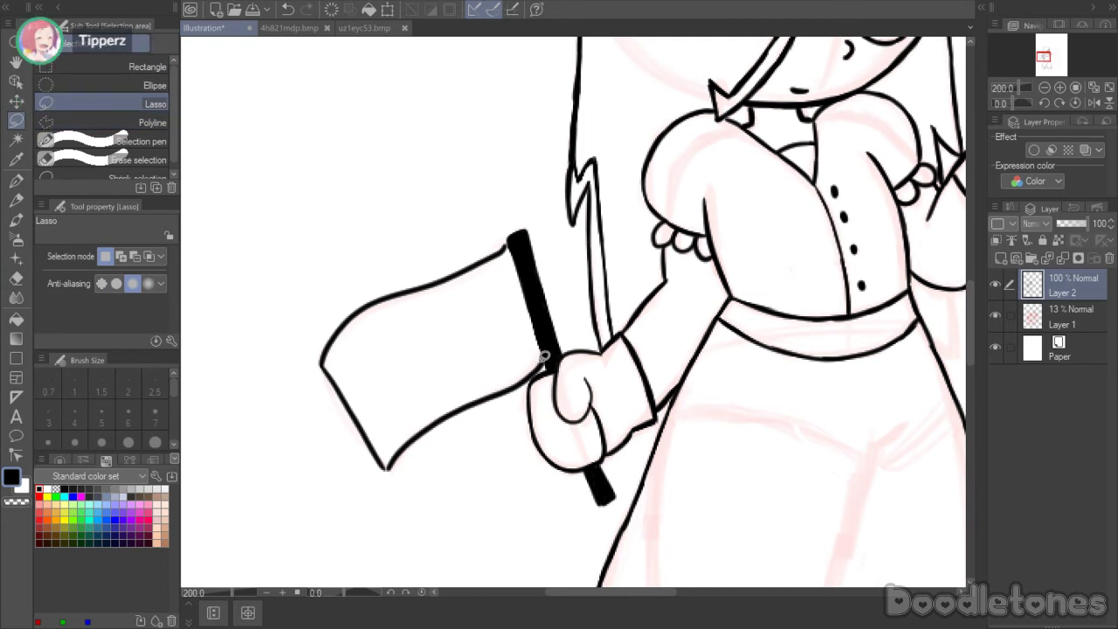
{"action": "mouse_move", "coordinate": [518, 398]}
{"action": "left_mouse_down"}
{"action": "mouse_move", "coordinate": [549, 359]}
{"action": "mouse_move", "coordinate": [541, 346]}
{"action": "mouse_move", "coordinate": [382, 444]}
{"action": "mouse_move", "coordinate": [375, 477]}
{"action": "left_mouse_up"}
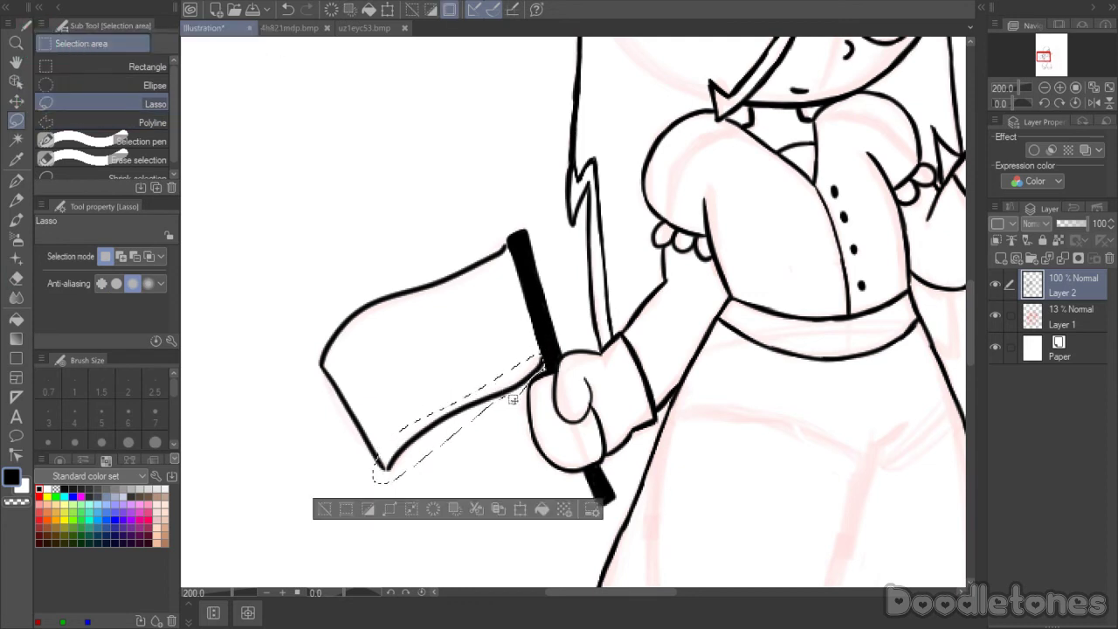
{"action": "left_click", "coordinate": [520, 512]}
{"action": "left_click_drag", "start_coordinate": [472, 421], "coordinate": [470, 417]}
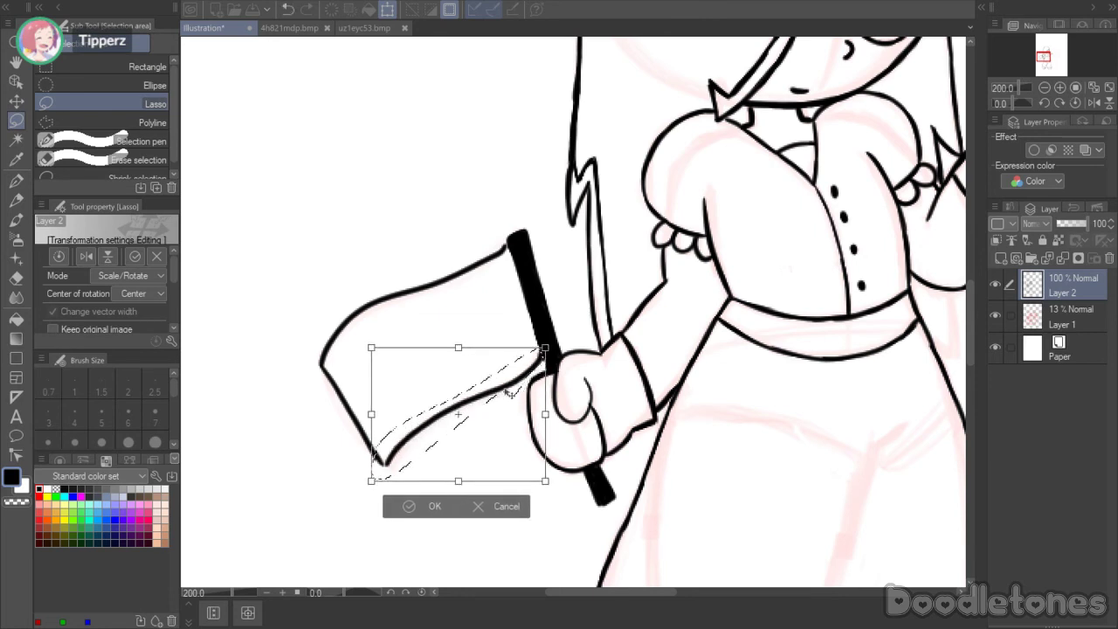
{"action": "left_click", "coordinate": [407, 509]}
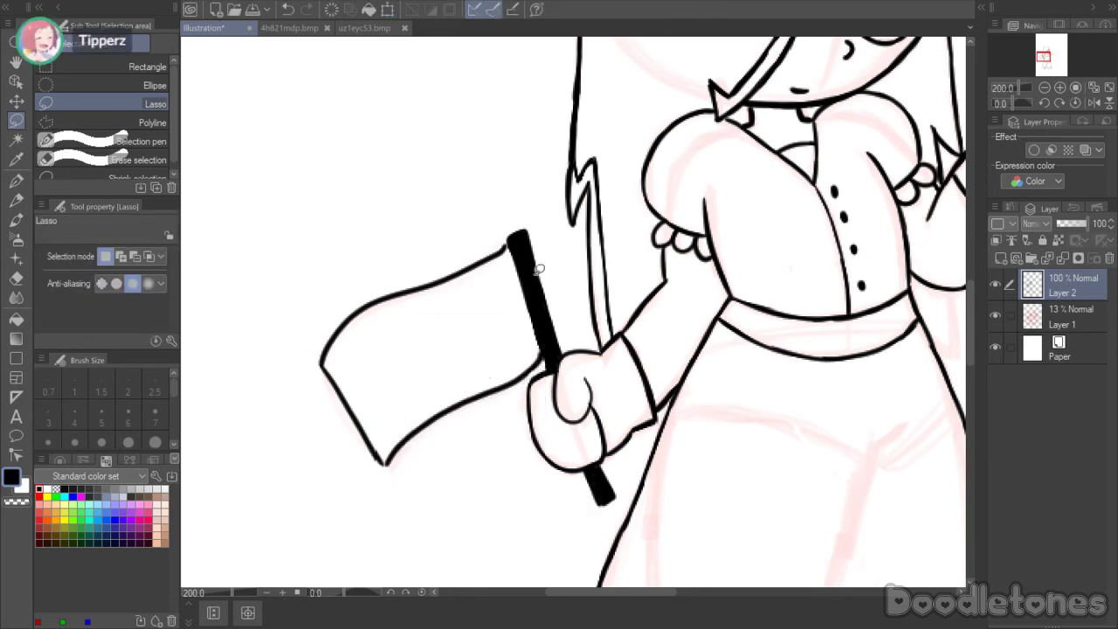
{"action": "left_click", "coordinate": [15, 180]}
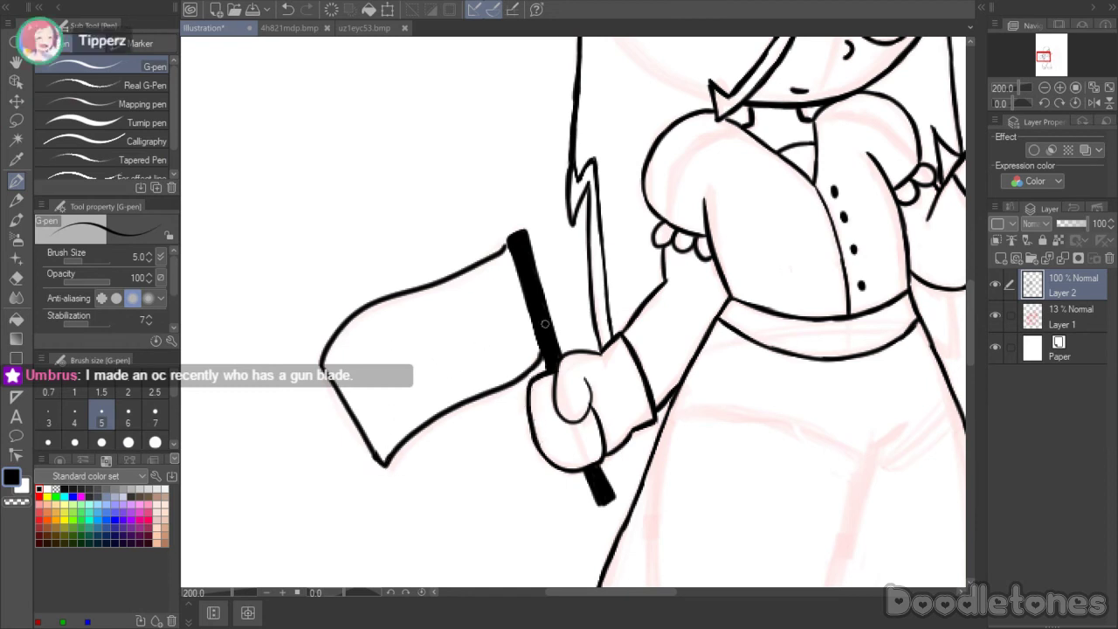
{"action": "left_click_drag", "start_coordinate": [505, 248], "coordinate": [510, 240]}
- Ink the suited character's hand beneath the girl's outstretched hand, including the thumb and the edge of the sleeve cuff
{"action": "scroll", "coordinate": [546, 220], "scroll_direction": "down", "scroll_amount": 4}
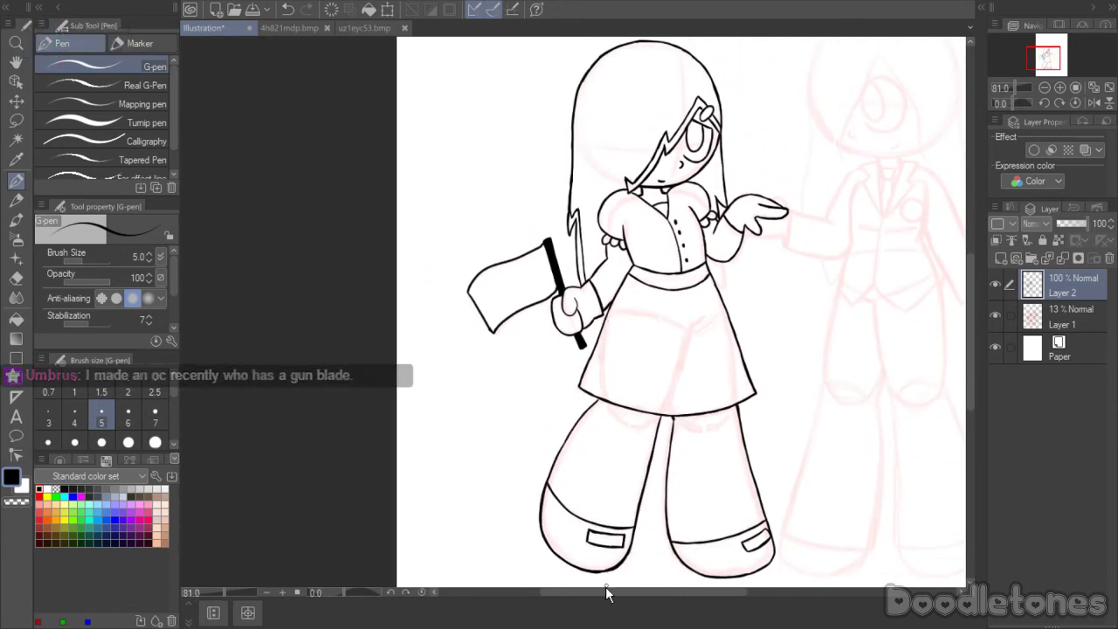
{"action": "left_click_drag", "start_coordinate": [603, 590], "coordinate": [683, 591]}
{"action": "scroll", "coordinate": [643, 163], "scroll_direction": "up", "scroll_amount": 4}
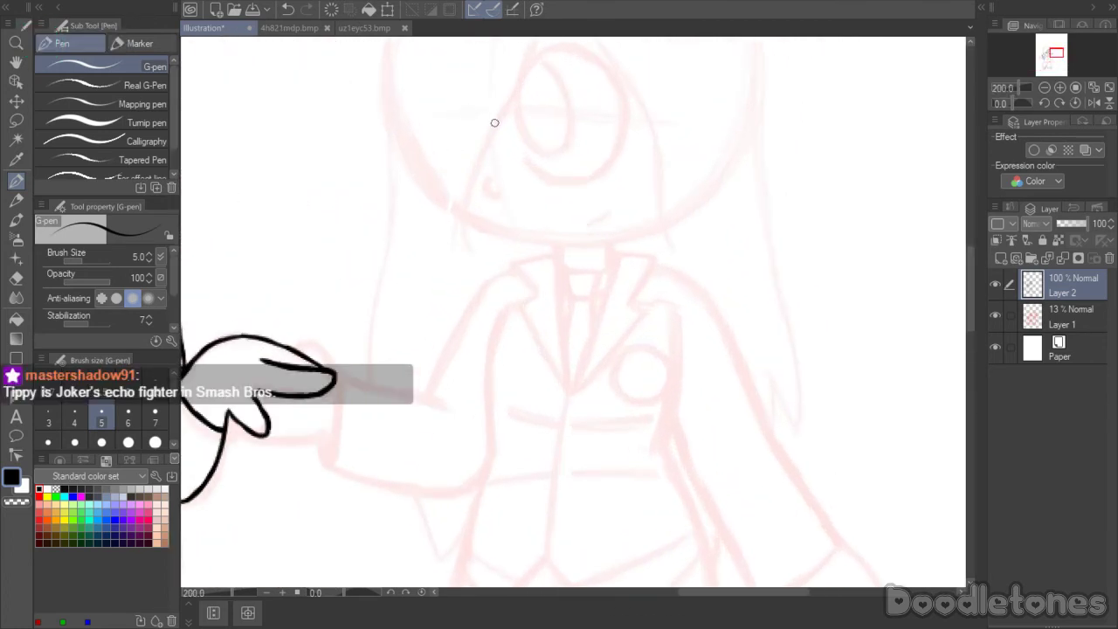
{"action": "left_click_drag", "start_coordinate": [302, 341], "coordinate": [340, 370]}
{"action": "mouse_move", "coordinate": [225, 422]}
{"action": "left_mouse_down"}
{"action": "mouse_move", "coordinate": [280, 448]}
{"action": "mouse_move", "coordinate": [257, 442]}
{"action": "mouse_move", "coordinate": [324, 442]}
{"action": "mouse_move", "coordinate": [287, 449]}
{"action": "mouse_move", "coordinate": [329, 437]}
{"action": "left_mouse_up"}
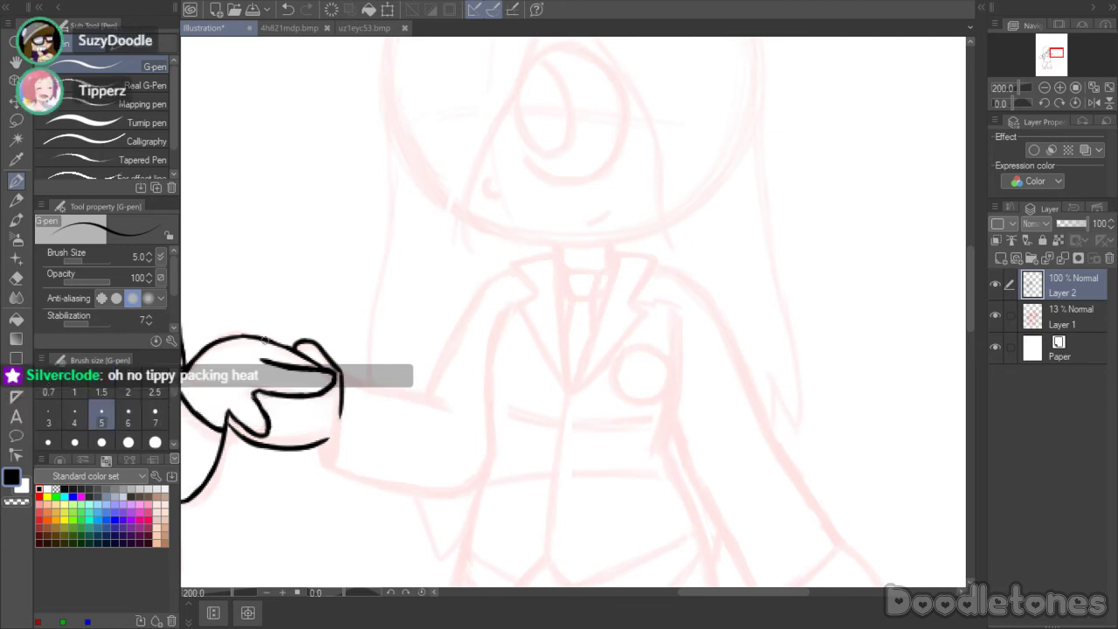
{"action": "scroll", "coordinate": [222, 400], "scroll_direction": "up", "scroll_amount": 1}
{"action": "scroll", "coordinate": [222, 400], "scroll_direction": "up", "scroll_amount": 1}
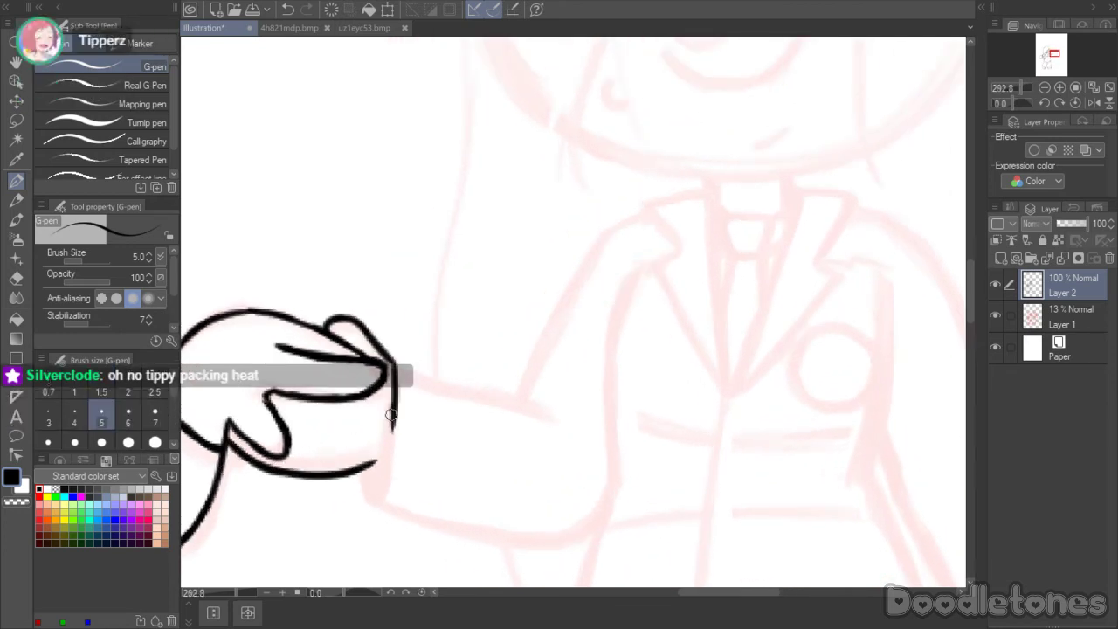
{"action": "mouse_move", "coordinate": [393, 415]}
{"action": "left_mouse_down"}
{"action": "mouse_move", "coordinate": [382, 488]}
{"action": "mouse_move", "coordinate": [386, 472]}
{"action": "mouse_move", "coordinate": [367, 500]}
{"action": "mouse_move", "coordinate": [364, 472]}
{"action": "mouse_move", "coordinate": [376, 491]}
{"action": "mouse_move", "coordinate": [388, 458]}
{"action": "left_mouse_up"}
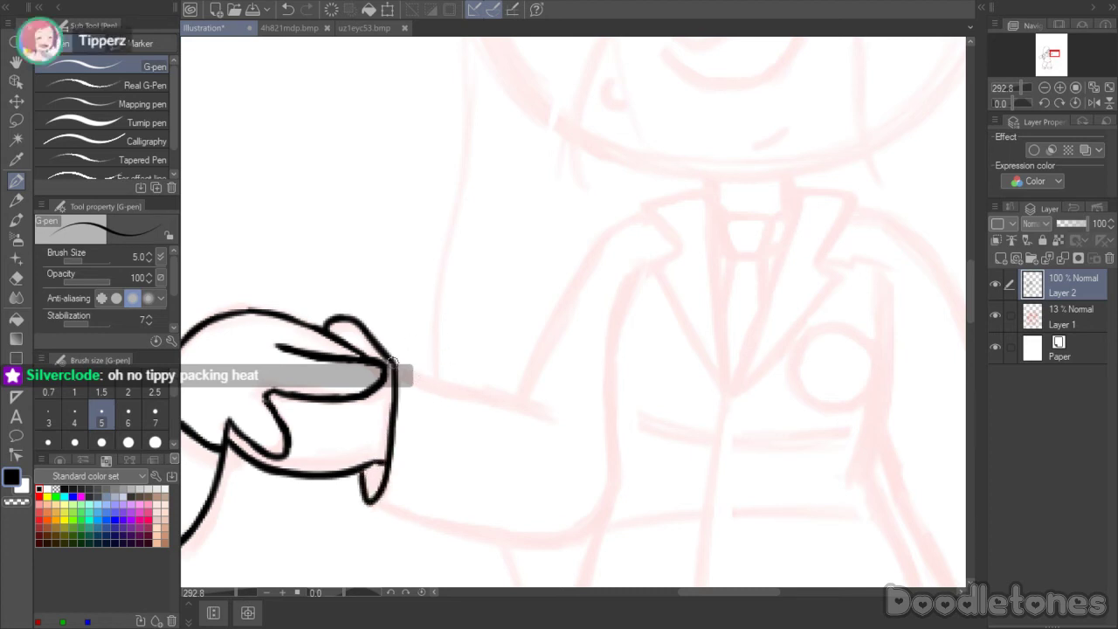
- Ink the upper and lower edges of the suited character's forearm sleeve from the cuff toward the elbow
{"action": "left_click_drag", "start_coordinate": [393, 364], "coordinate": [555, 411]}
{"action": "left_click_drag", "start_coordinate": [371, 503], "coordinate": [453, 526]}
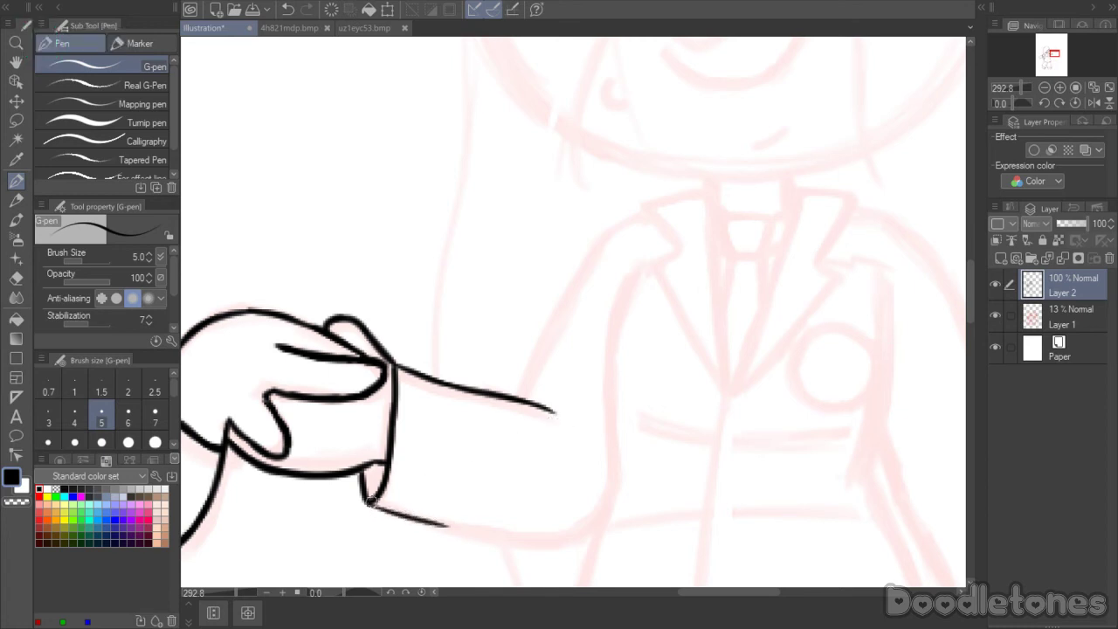
{"action": "left_click_drag", "start_coordinate": [370, 504], "coordinate": [522, 543]}
{"action": "mouse_move", "coordinate": [426, 522]}
{"action": "left_mouse_down"}
{"action": "mouse_move", "coordinate": [569, 547]}
{"action": "mouse_move", "coordinate": [508, 543]}
{"action": "mouse_move", "coordinate": [599, 540]}
{"action": "left_mouse_up"}
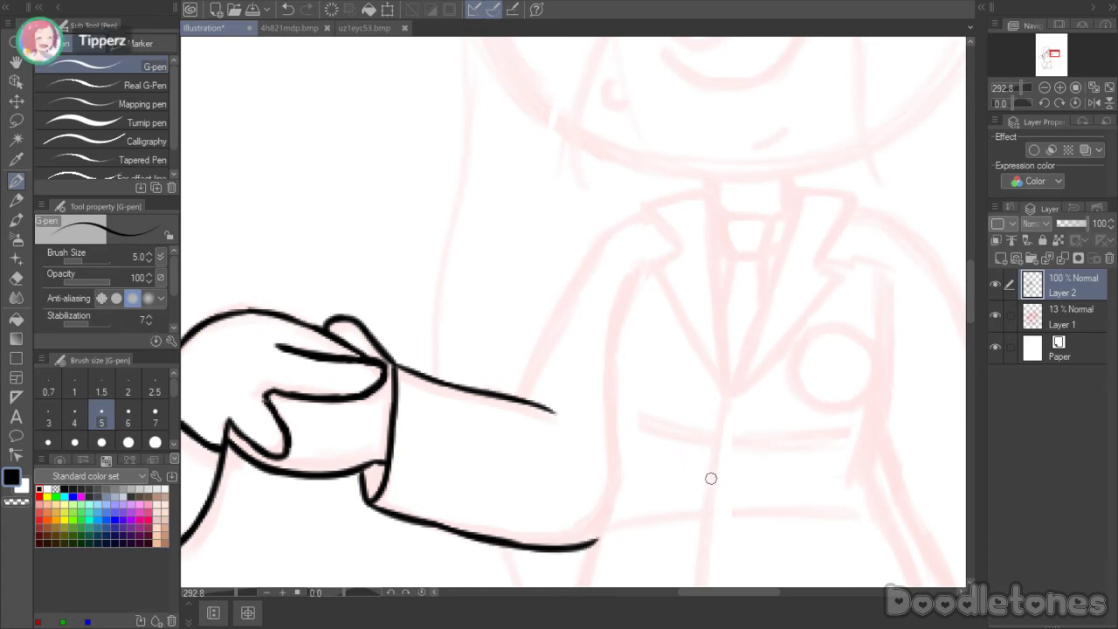
- Ink the suited character's neck lines and the notched left jacket lapel down to its point, erasing the stray line end
{"action": "scroll", "coordinate": [711, 547], "scroll_direction": "down", "scroll_amount": 5}
{"action": "scroll", "coordinate": [873, 245], "scroll_direction": "up", "scroll_amount": 3}
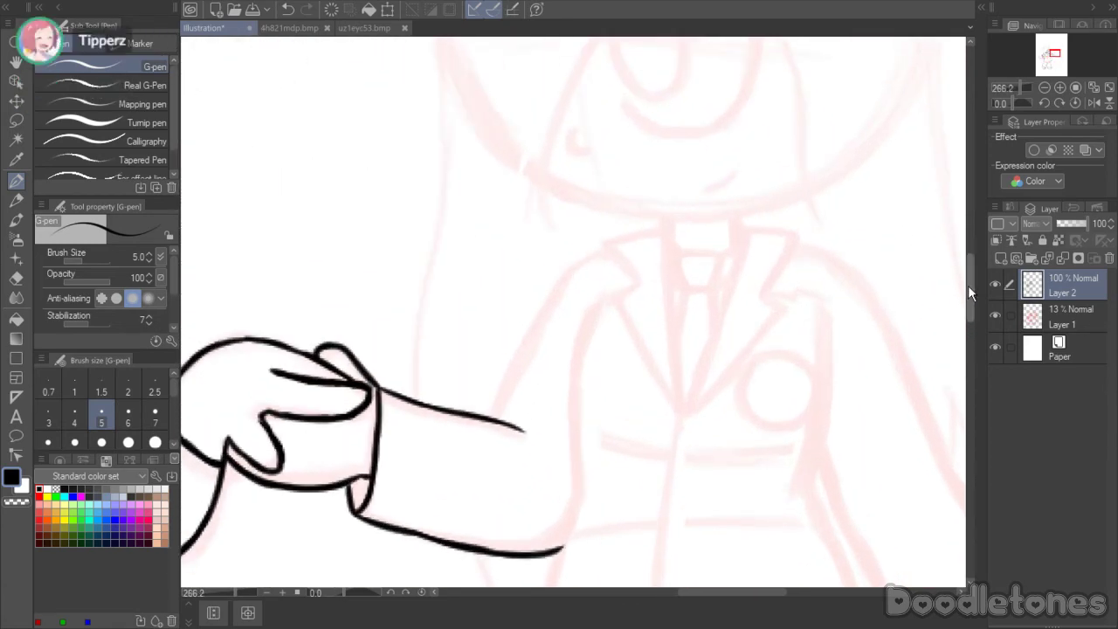
{"action": "scroll", "coordinate": [968, 285], "scroll_direction": "up", "scroll_amount": 3}
{"action": "left_click_drag", "start_coordinate": [668, 340], "coordinate": [667, 347]}
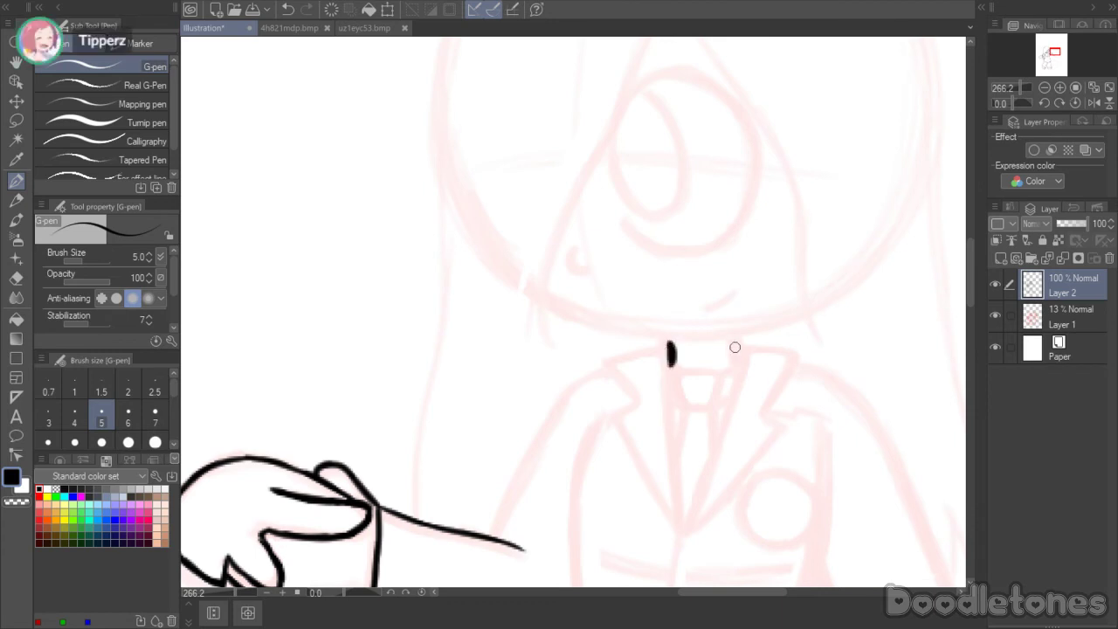
{"action": "mouse_move", "coordinate": [734, 339]}
{"action": "left_mouse_down"}
{"action": "mouse_move", "coordinate": [736, 350]}
{"action": "mouse_move", "coordinate": [603, 360]}
{"action": "mouse_move", "coordinate": [639, 395]}
{"action": "mouse_move", "coordinate": [611, 416]}
{"action": "mouse_move", "coordinate": [648, 447]}
{"action": "left_mouse_up"}
{"action": "scroll", "coordinate": [977, 314], "scroll_direction": "down", "scroll_amount": 3}
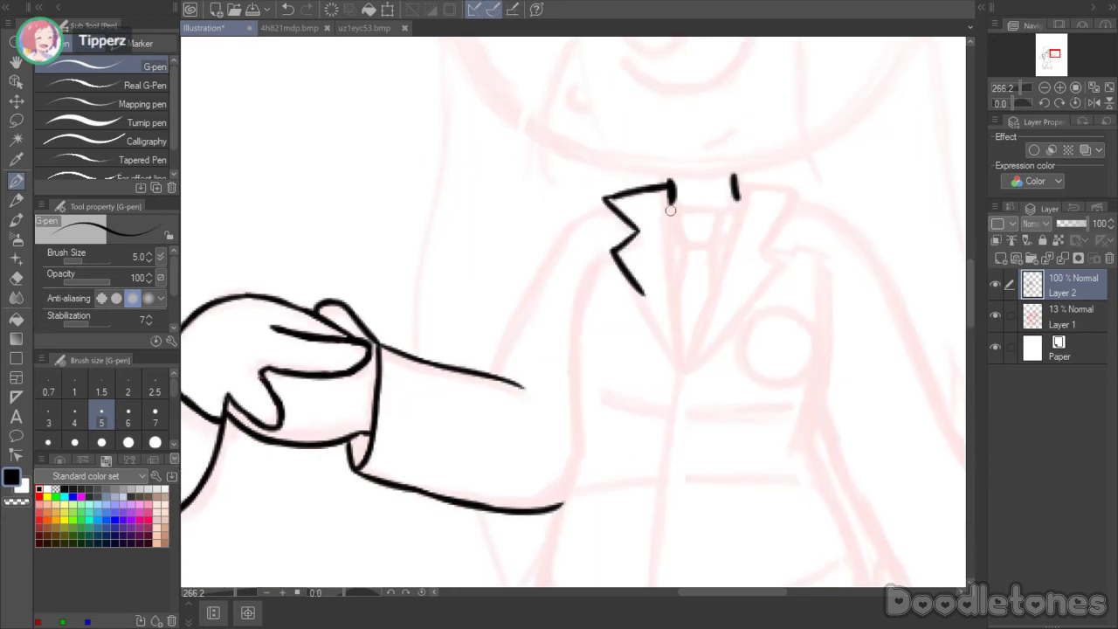
{"action": "left_click_drag", "start_coordinate": [671, 197], "coordinate": [672, 268]}
{"action": "left_click_drag", "start_coordinate": [671, 202], "coordinate": [683, 374]}
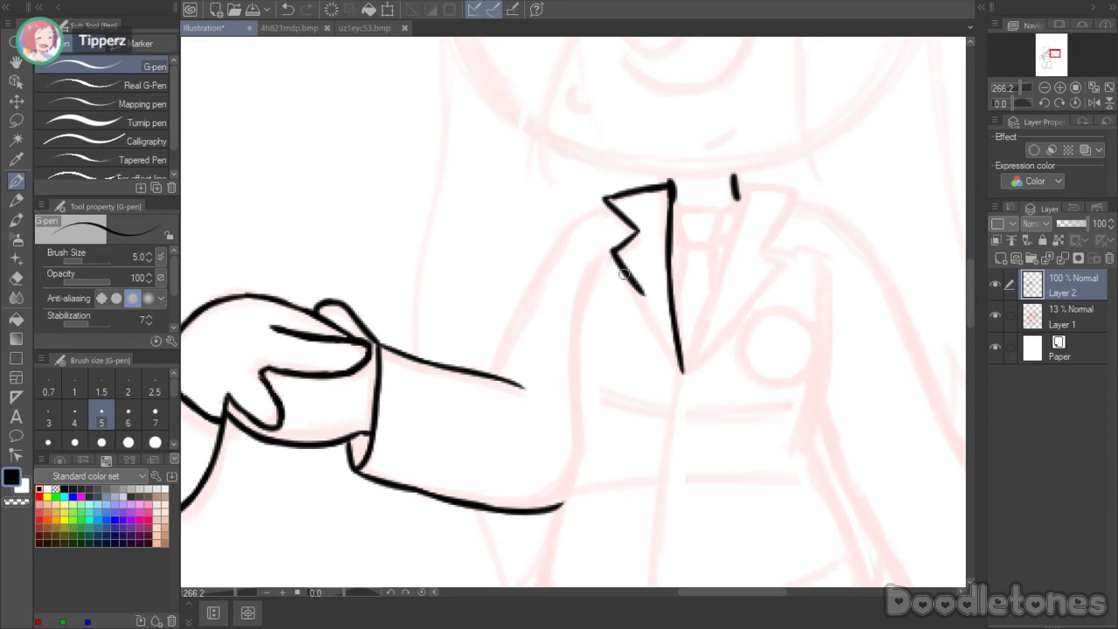
{"action": "left_click_drag", "start_coordinate": [624, 275], "coordinate": [683, 376]}
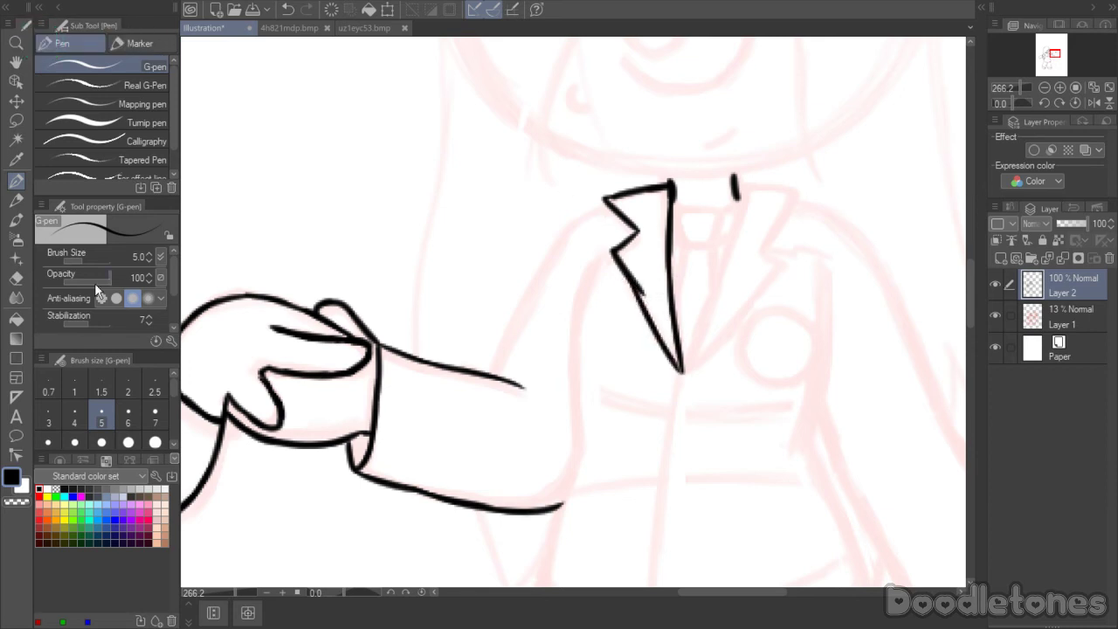
{"action": "left_click", "coordinate": [15, 277]}
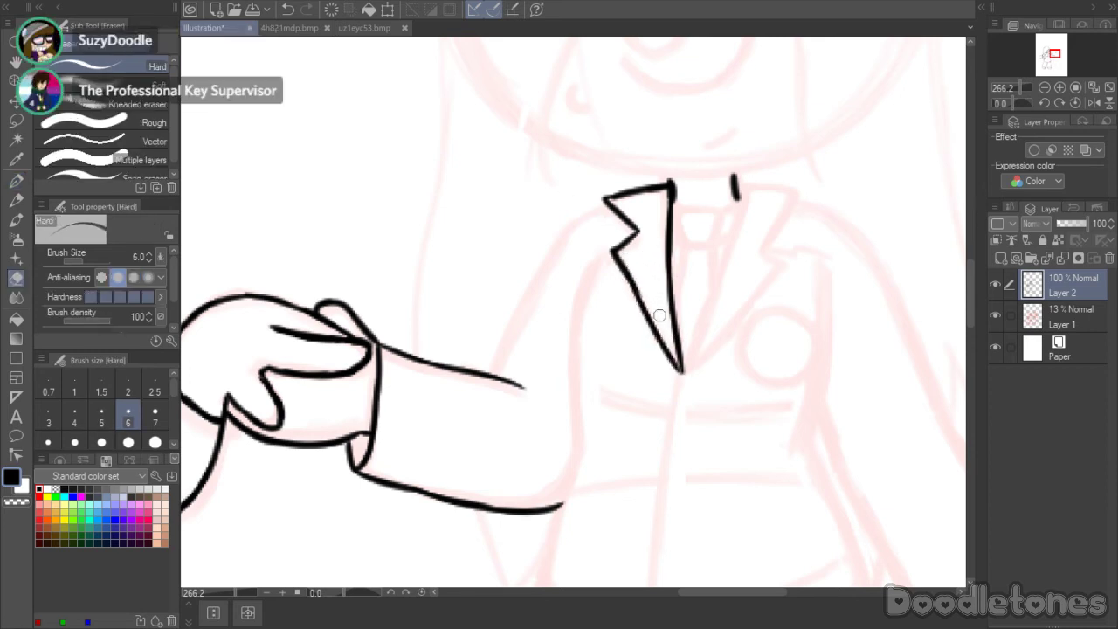
- Ink the right lapel's inner edge between the neck and the lapel point, undoing and redrawing unsatisfactory strokes
{"action": "left_click", "coordinate": [25, 177]}
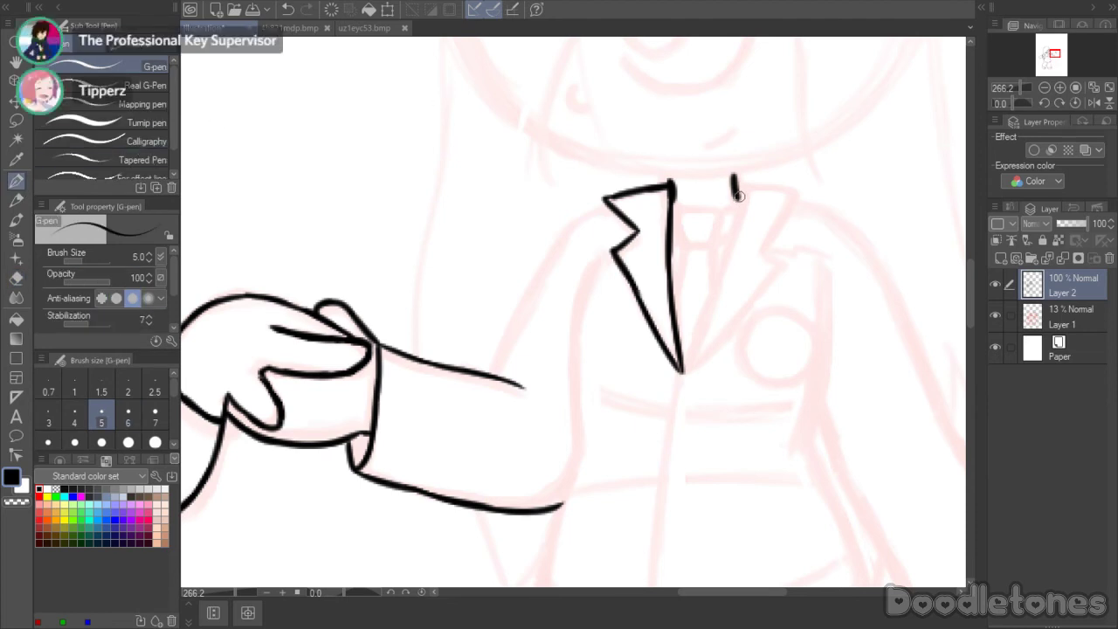
{"action": "left_click_drag", "start_coordinate": [736, 194], "coordinate": [686, 372]}
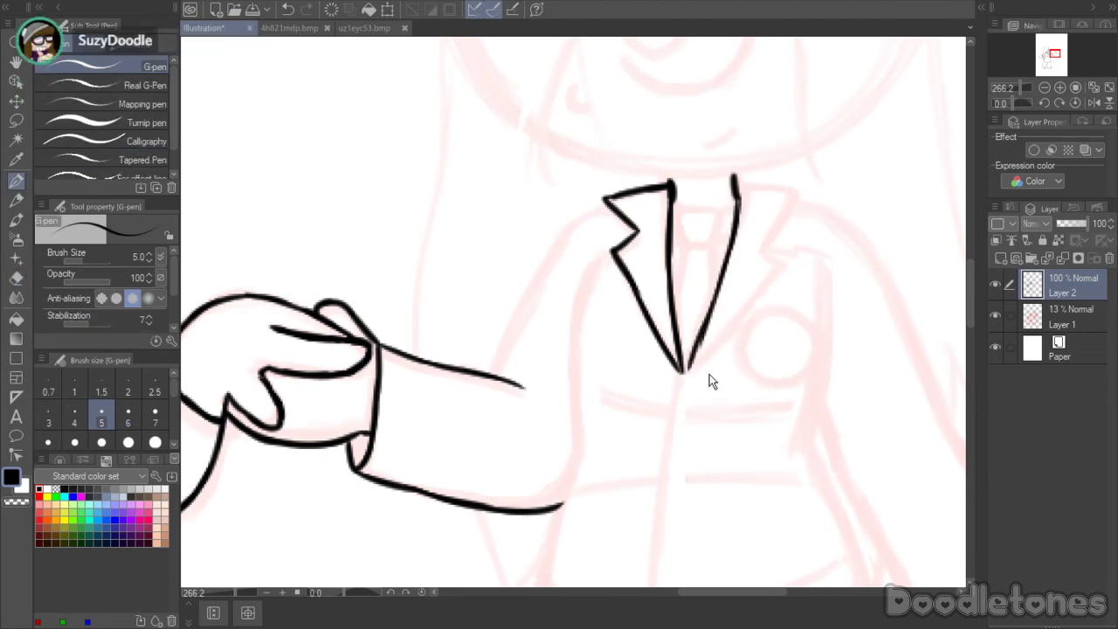
{"action": "key", "text": "ctrl+z"}
{"action": "key", "text": "ctrl+z"}
{"action": "key", "text": "ctrl+z"}
{"action": "key", "text": "ctrl+z"}
{"action": "key", "text": "ctrl+z"}
{"action": "key", "text": "ctrl+z"}
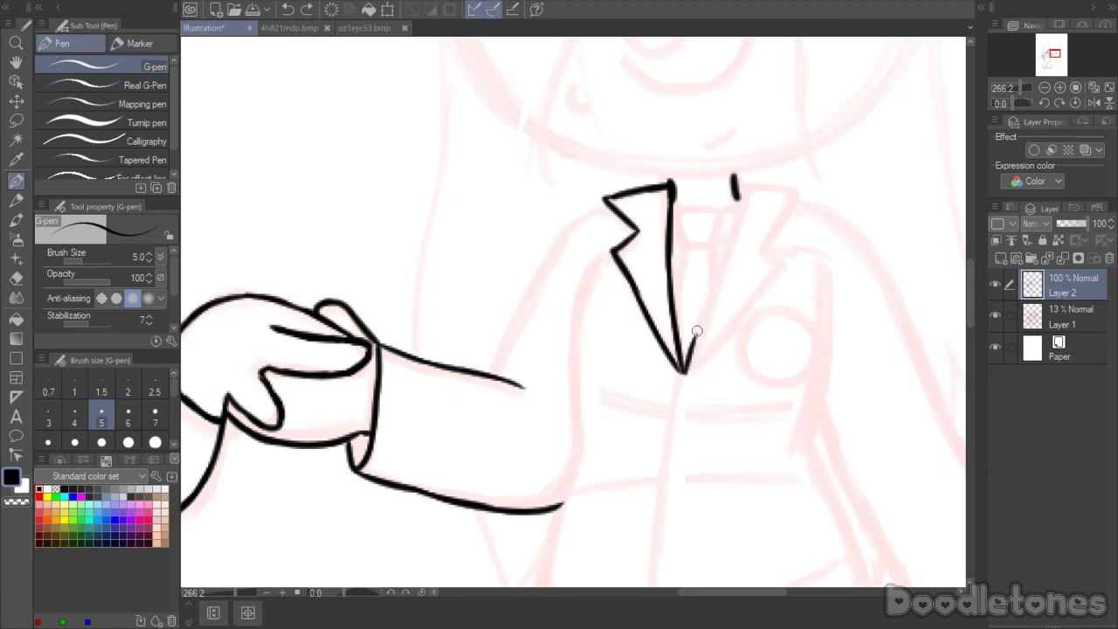
{"action": "left_click_drag", "start_coordinate": [686, 370], "coordinate": [698, 331]}
{"action": "key", "text": "ctrl+z"}
{"action": "key", "text": "ctrl+z"}
{"action": "mouse_move", "coordinate": [685, 372]}
{"action": "left_mouse_down"}
{"action": "mouse_move", "coordinate": [741, 199]}
{"action": "mouse_move", "coordinate": [799, 193]}
{"action": "mouse_move", "coordinate": [793, 186]}
{"action": "mouse_move", "coordinate": [771, 236]}
{"action": "left_mouse_up"}
{"action": "key", "text": "ctrl+z"}
{"action": "key", "text": "ctrl+z"}
- Ink the right lapel's top edge, notch and outer edge down to the lapel point, redrawing the rough strokes
{"action": "left_click_drag", "start_coordinate": [796, 193], "coordinate": [766, 244]}
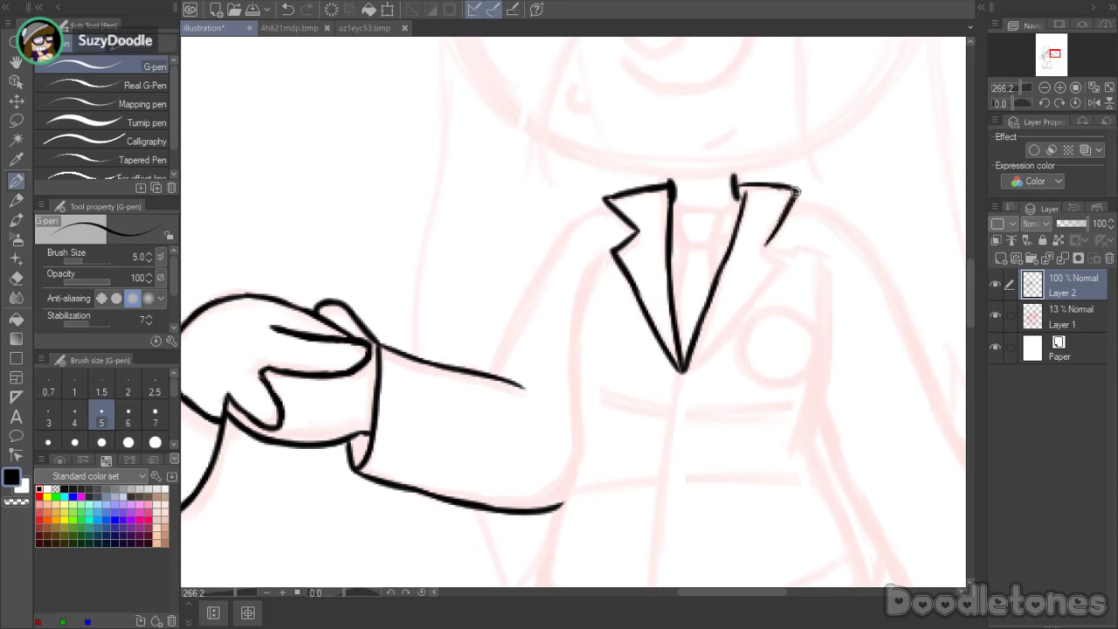
{"action": "key", "text": "ctrl+z"}
{"action": "left_click_drag", "start_coordinate": [732, 180], "coordinate": [797, 189]}
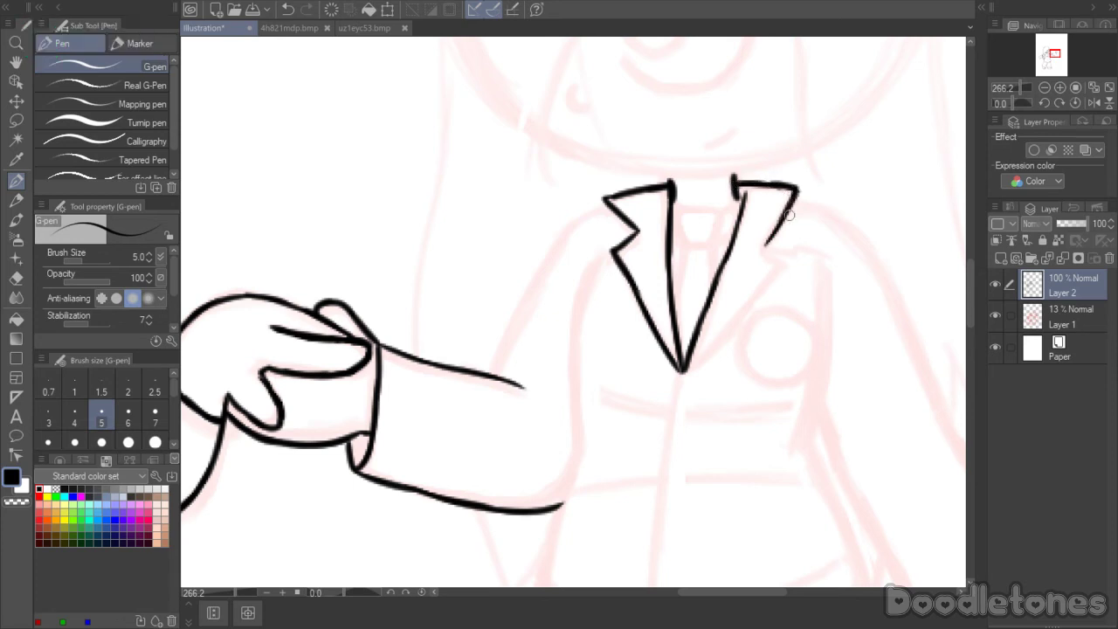
{"action": "mouse_move", "coordinate": [769, 238]}
{"action": "left_mouse_down"}
{"action": "mouse_move", "coordinate": [782, 257]}
{"action": "mouse_move", "coordinate": [716, 353]}
{"action": "left_mouse_up"}
{"action": "key", "text": "ctrl+z"}
{"action": "left_click_drag", "start_coordinate": [780, 258], "coordinate": [681, 372]}
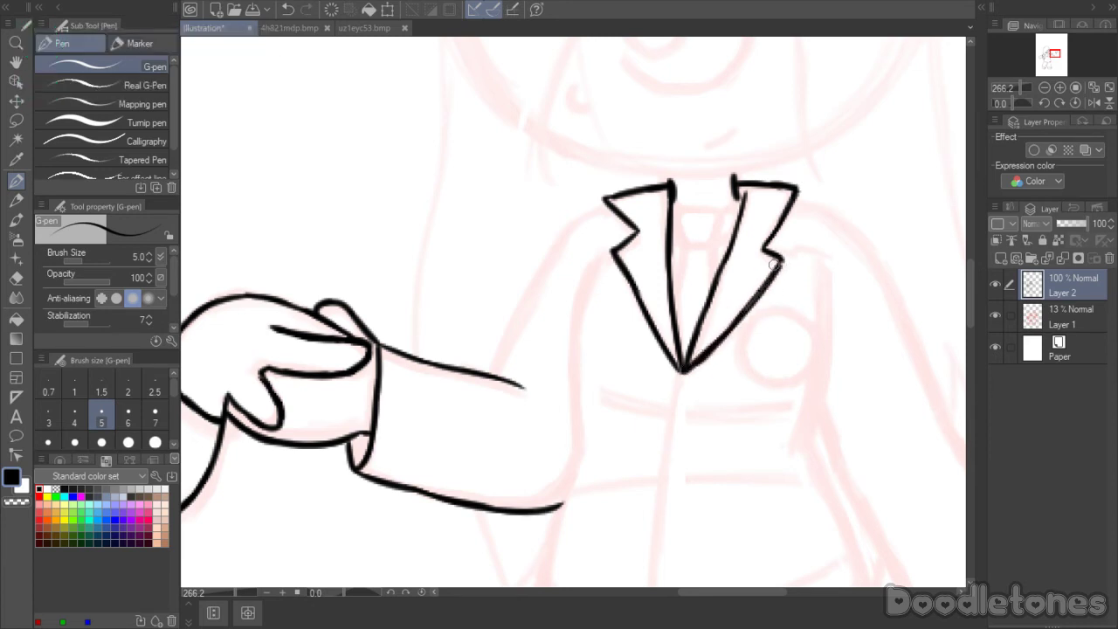
{"action": "key", "text": "ctrl+z"}
{"action": "key", "text": "ctrl+z"}
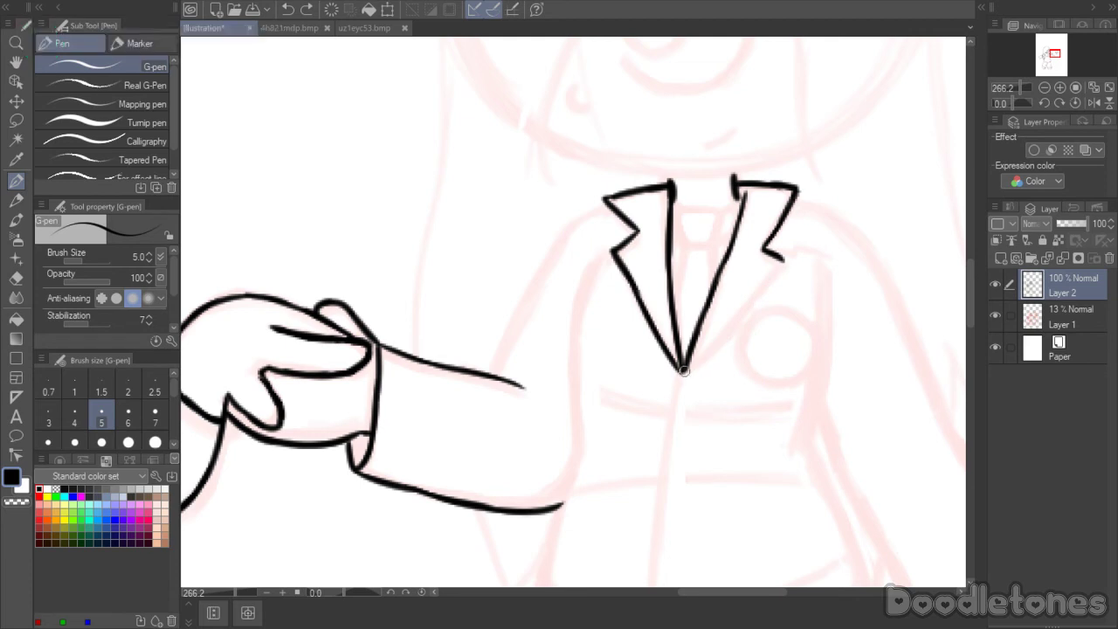
{"action": "left_click_drag", "start_coordinate": [683, 373], "coordinate": [767, 283]}
{"action": "mouse_move", "coordinate": [734, 321]}
{"action": "left_mouse_down"}
{"action": "mouse_move", "coordinate": [780, 261]}
{"action": "mouse_move", "coordinate": [766, 281]}
{"action": "mouse_move", "coordinate": [783, 260]}
{"action": "left_mouse_up"}
- Ink the necktie's knot and tail between the lapels and add the shirt collar lines beside the knot
{"action": "scroll", "coordinate": [776, 253], "scroll_direction": "up", "scroll_amount": 3}
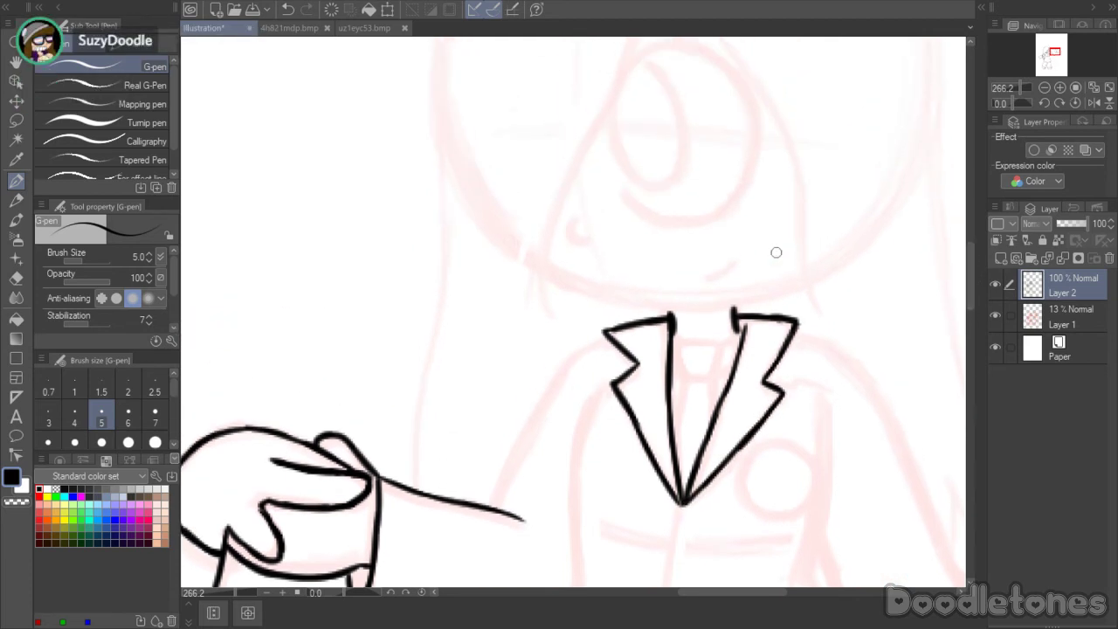
{"action": "mouse_move", "coordinate": [680, 344]}
{"action": "left_mouse_down"}
{"action": "mouse_move", "coordinate": [720, 349]}
{"action": "mouse_move", "coordinate": [716, 360]}
{"action": "mouse_move", "coordinate": [679, 356]}
{"action": "mouse_move", "coordinate": [677, 345]}
{"action": "mouse_move", "coordinate": [684, 381]}
{"action": "mouse_move", "coordinate": [714, 384]}
{"action": "mouse_move", "coordinate": [712, 406]}
{"action": "mouse_move", "coordinate": [712, 384]}
{"action": "mouse_move", "coordinate": [707, 401]}
{"action": "mouse_move", "coordinate": [686, 387]}
{"action": "mouse_move", "coordinate": [674, 428]}
{"action": "left_mouse_up"}
{"action": "left_click_drag", "start_coordinate": [685, 384], "coordinate": [673, 430]}
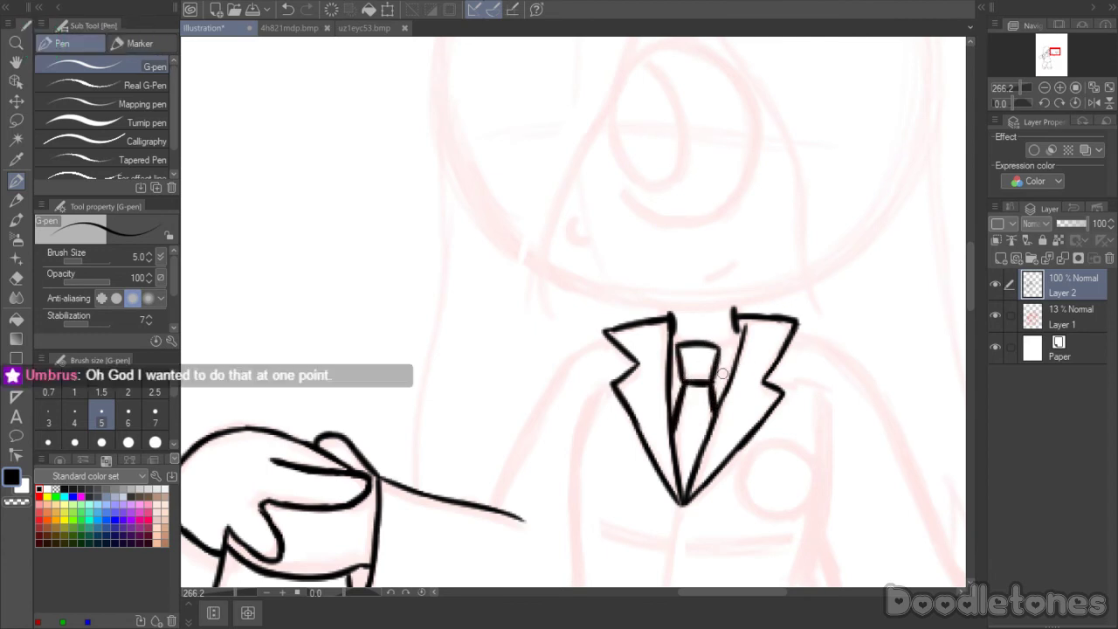
{"action": "left_click_drag", "start_coordinate": [719, 348], "coordinate": [740, 331]}
{"action": "left_click_drag", "start_coordinate": [716, 377], "coordinate": [733, 374]}
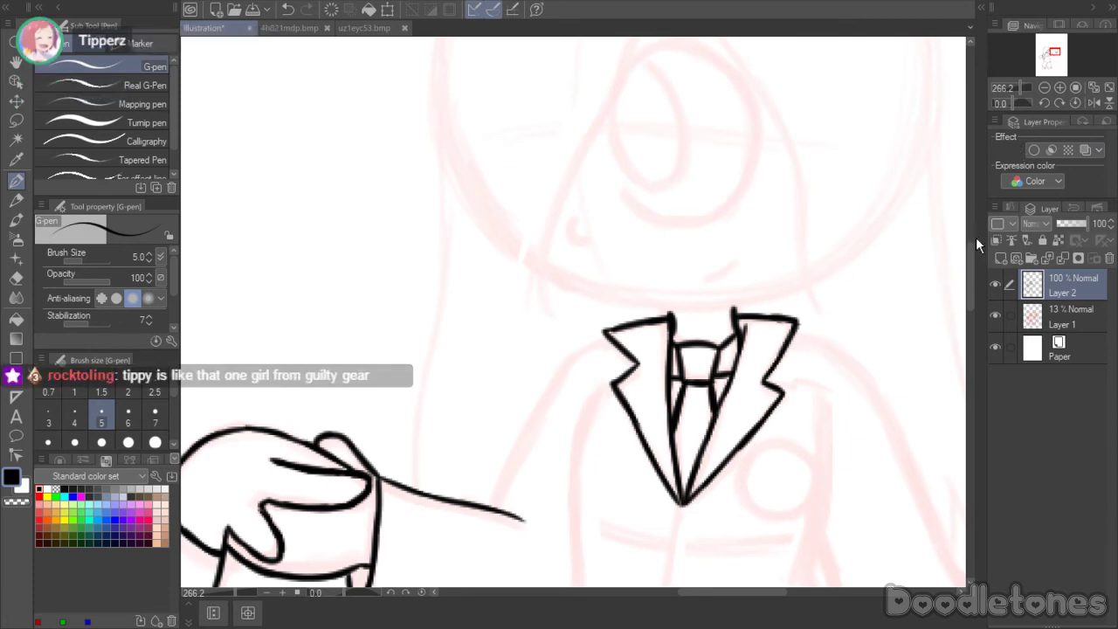
{"action": "left_click_drag", "start_coordinate": [970, 278], "coordinate": [969, 303]}
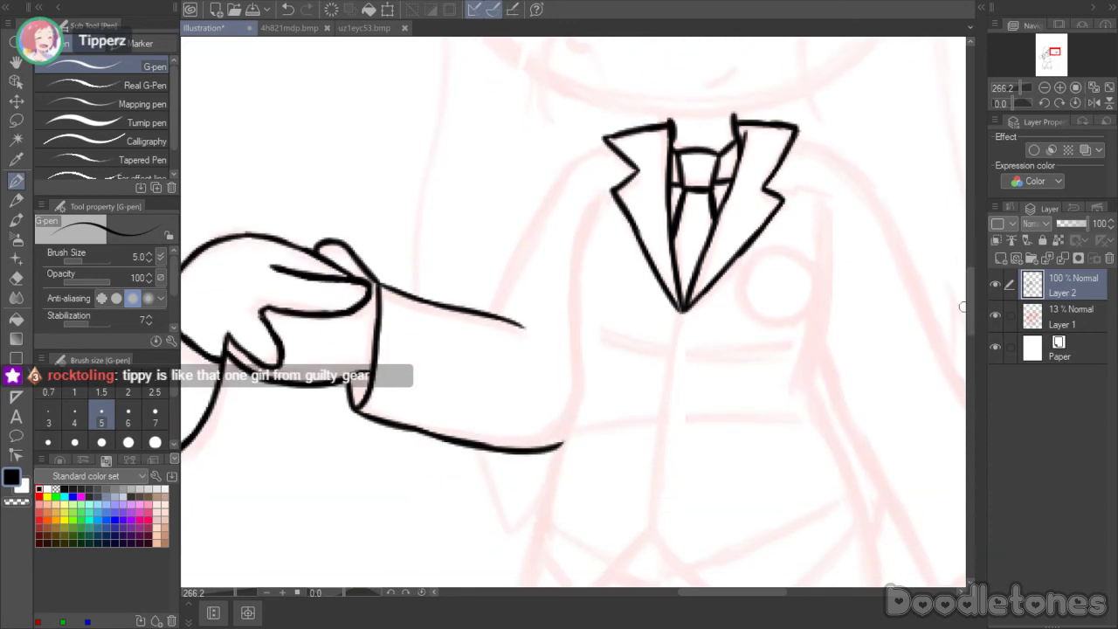
- Ink the round emblem on the suited character's chest and the jacket's left side from armpit past the waist
{"action": "mouse_move", "coordinate": [742, 276]}
{"action": "left_mouse_down"}
{"action": "mouse_move", "coordinate": [773, 248]}
{"action": "mouse_move", "coordinate": [756, 257]}
{"action": "mouse_move", "coordinate": [799, 253]}
{"action": "mouse_move", "coordinate": [818, 274]}
{"action": "mouse_move", "coordinate": [812, 316]}
{"action": "left_mouse_up"}
{"action": "mouse_move", "coordinate": [742, 283]}
{"action": "left_mouse_down"}
{"action": "mouse_move", "coordinate": [760, 255]}
{"action": "mouse_move", "coordinate": [758, 317]}
{"action": "mouse_move", "coordinate": [773, 325]}
{"action": "mouse_move", "coordinate": [802, 322]}
{"action": "mouse_move", "coordinate": [817, 296]}
{"action": "left_mouse_up"}
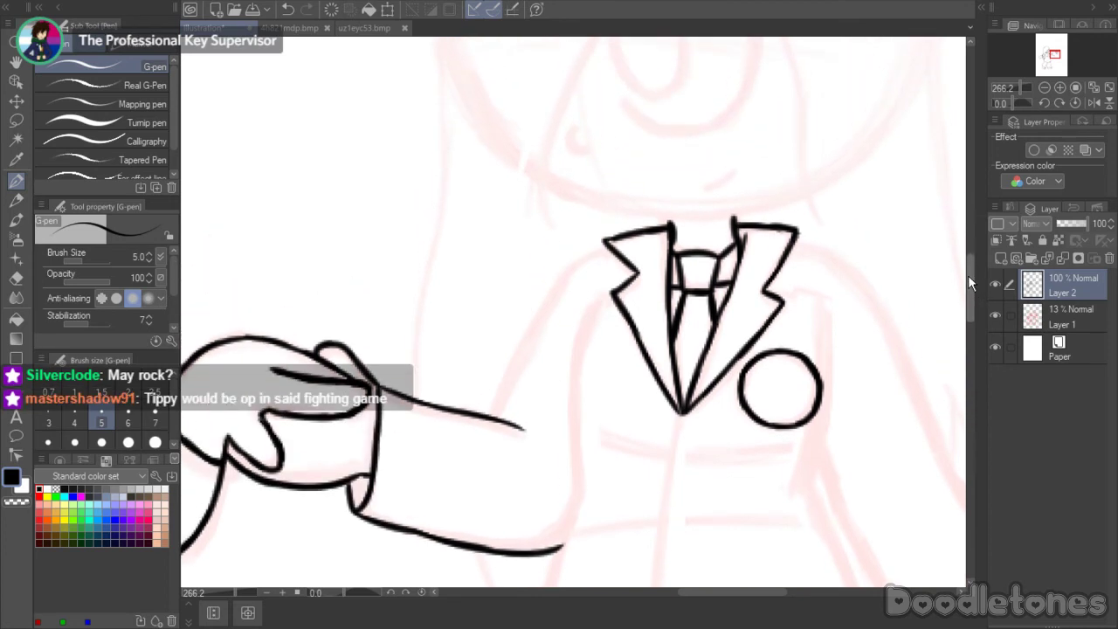
{"action": "mouse_move", "coordinate": [591, 209]}
{"action": "left_mouse_down"}
{"action": "mouse_move", "coordinate": [570, 304]}
{"action": "mouse_move", "coordinate": [575, 389]}
{"action": "mouse_move", "coordinate": [573, 366]}
{"action": "mouse_move", "coordinate": [542, 516]}
{"action": "left_mouse_up"}
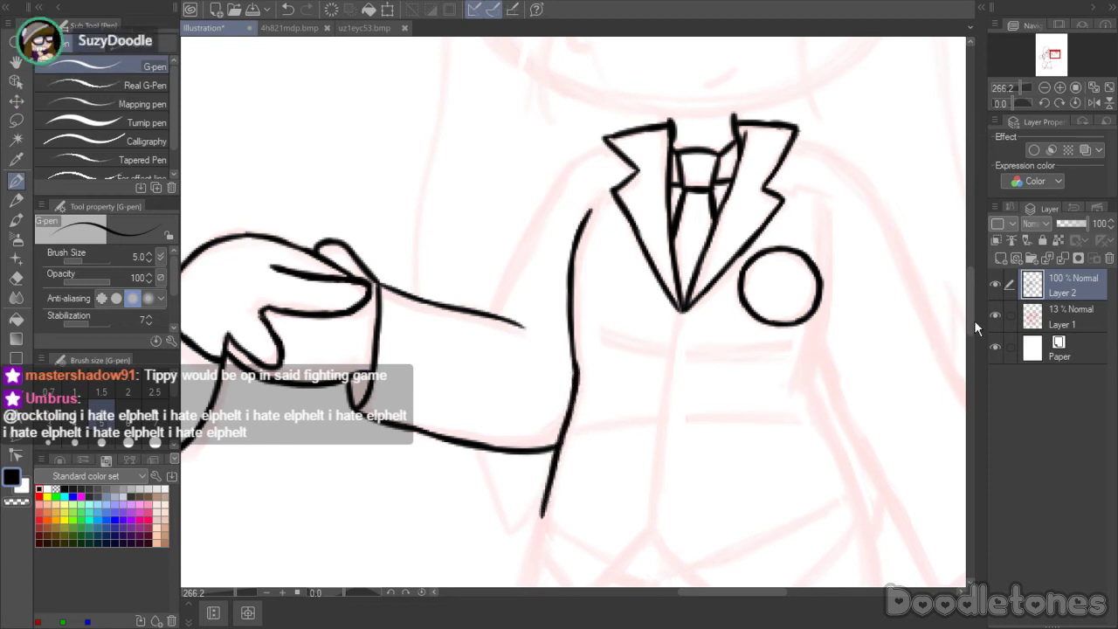
- Ink the jacket's right side from the armpit to the waist and out to the hip, redrawing the first stroke
{"action": "mouse_move", "coordinate": [971, 301]}
{"action": "left_mouse_down"}
{"action": "mouse_move", "coordinate": [972, 316]}
{"action": "mouse_move", "coordinate": [971, 301]}
{"action": "left_mouse_up"}
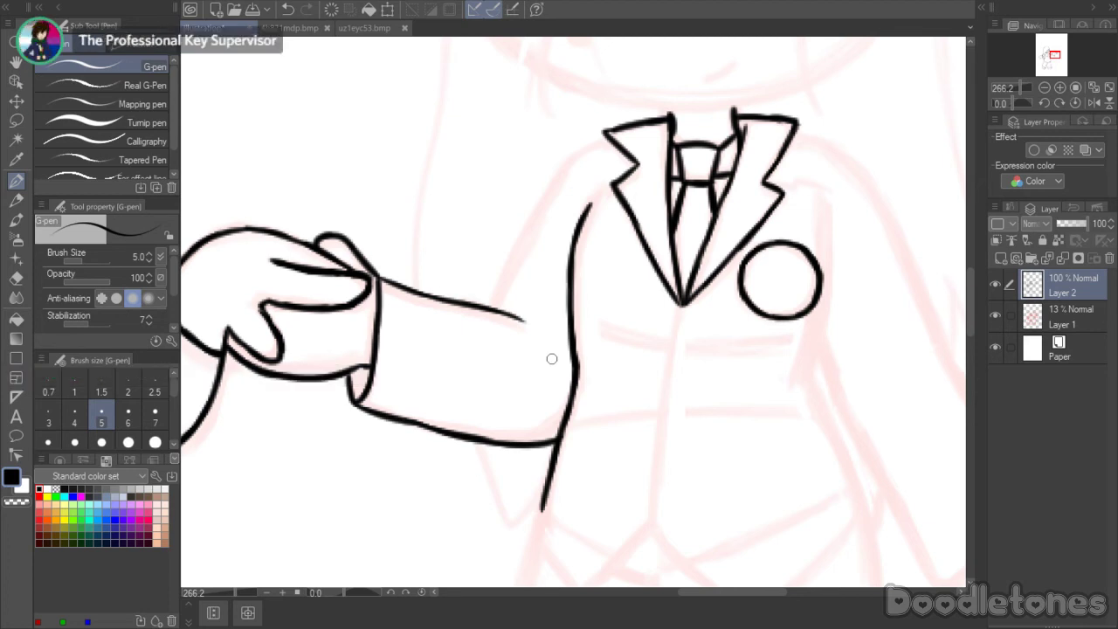
{"action": "scroll", "coordinate": [962, 292], "scroll_direction": "down", "scroll_amount": 1}
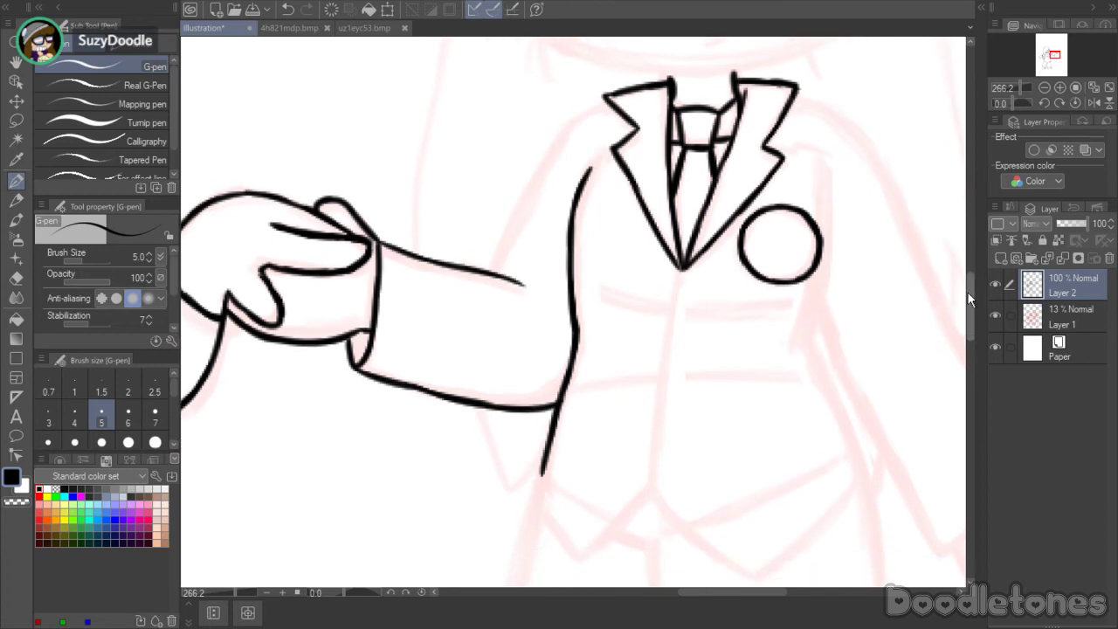
{"action": "left_click_drag", "start_coordinate": [826, 175], "coordinate": [820, 237]}
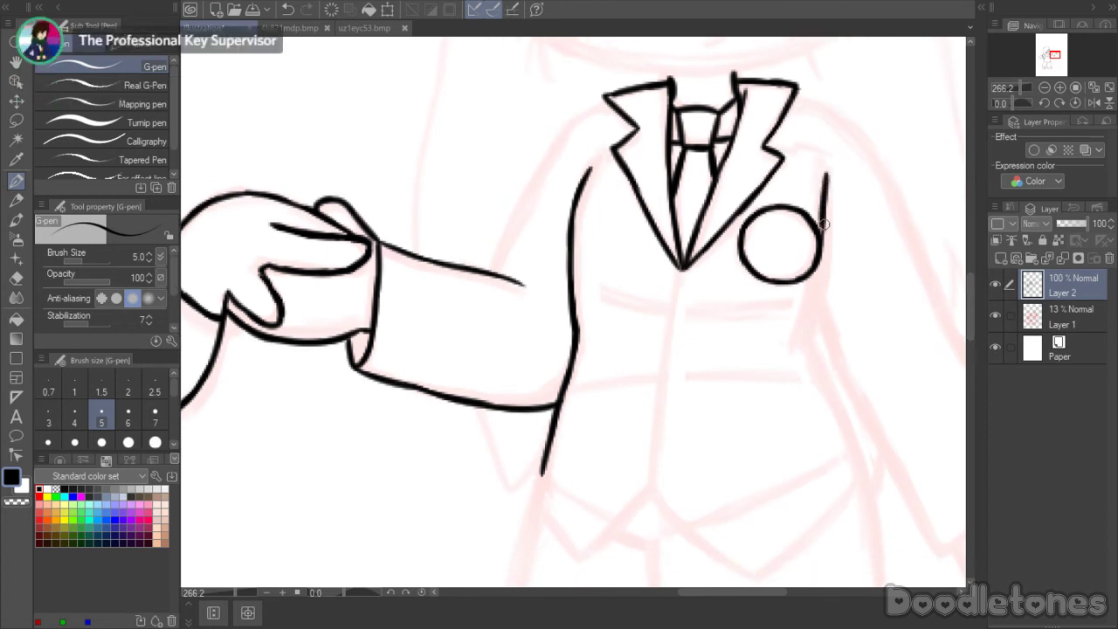
{"action": "scroll", "coordinate": [970, 297], "scroll_direction": "up", "scroll_amount": 2}
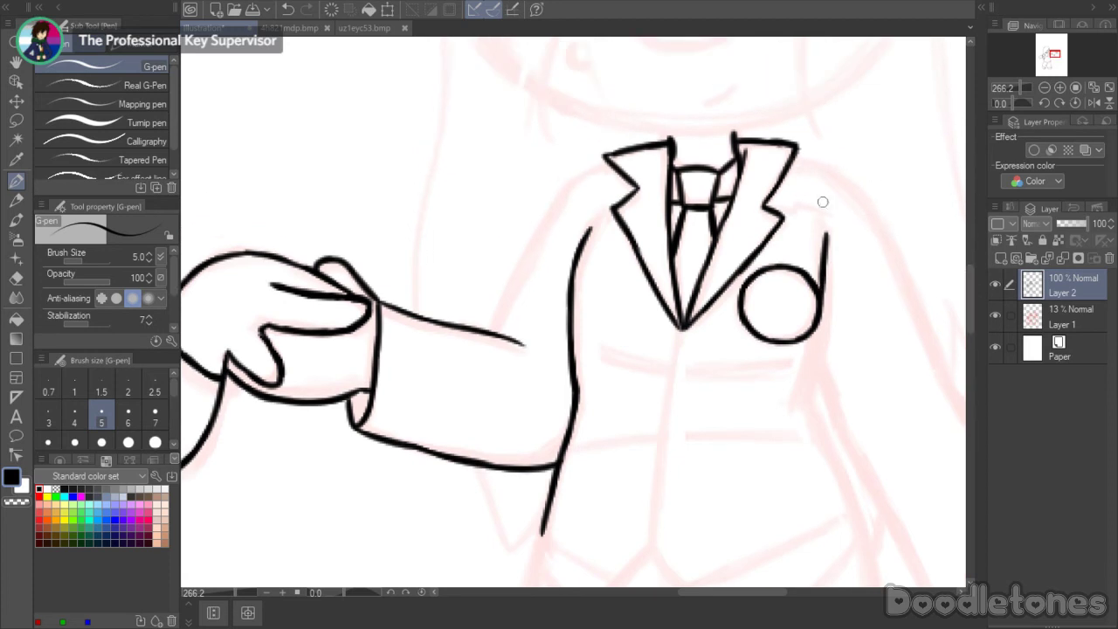
{"action": "key", "text": "ctrl+z"}
{"action": "left_click_drag", "start_coordinate": [822, 231], "coordinate": [804, 381]}
{"action": "left_click_drag", "start_coordinate": [819, 323], "coordinate": [802, 393]}
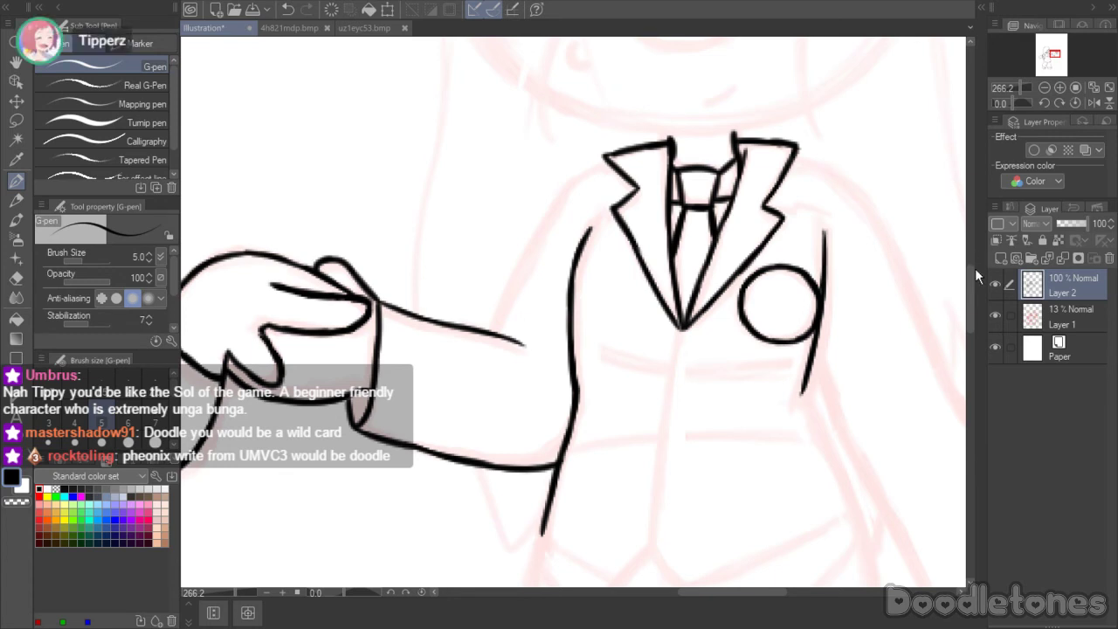
{"action": "scroll", "coordinate": [970, 289], "scroll_direction": "down", "scroll_amount": 2}
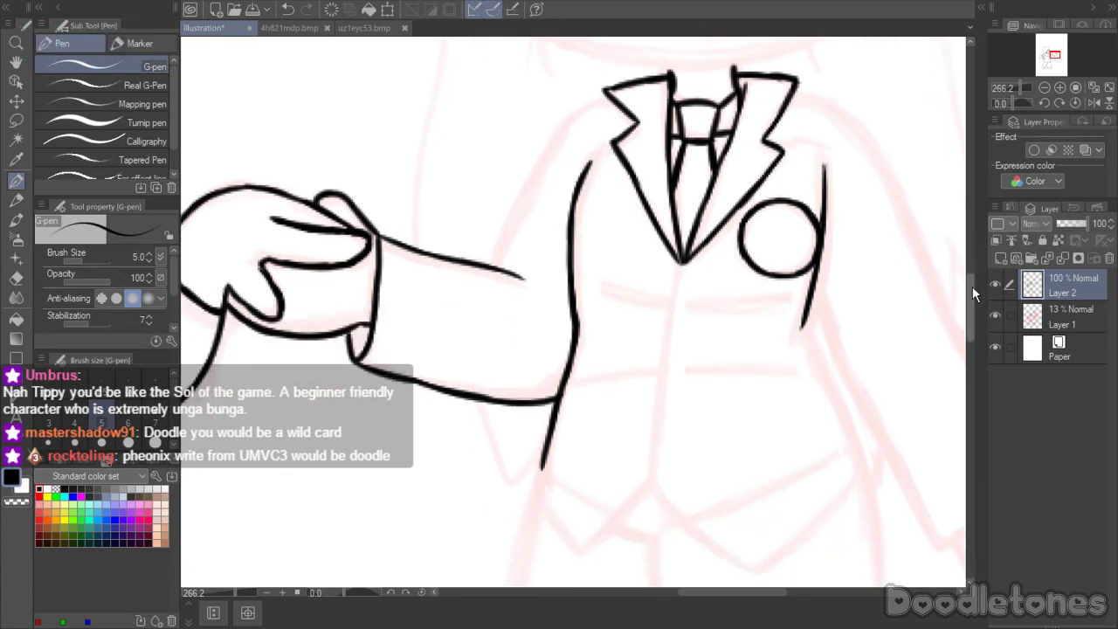
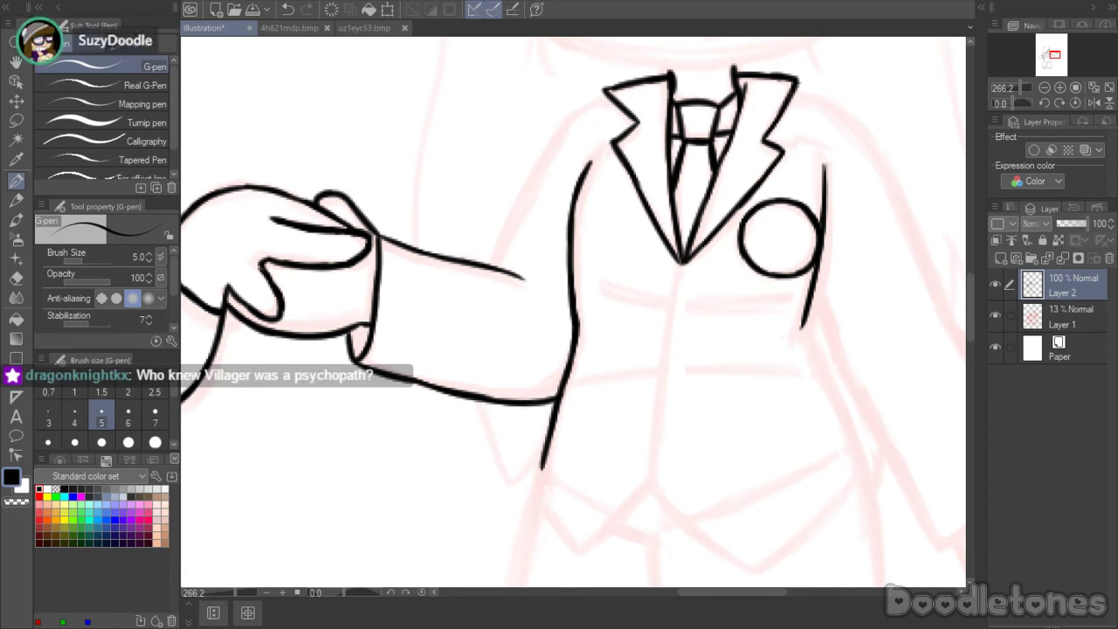
{"action": "scroll", "coordinate": [961, 293], "scroll_direction": "down", "scroll_amount": 4}
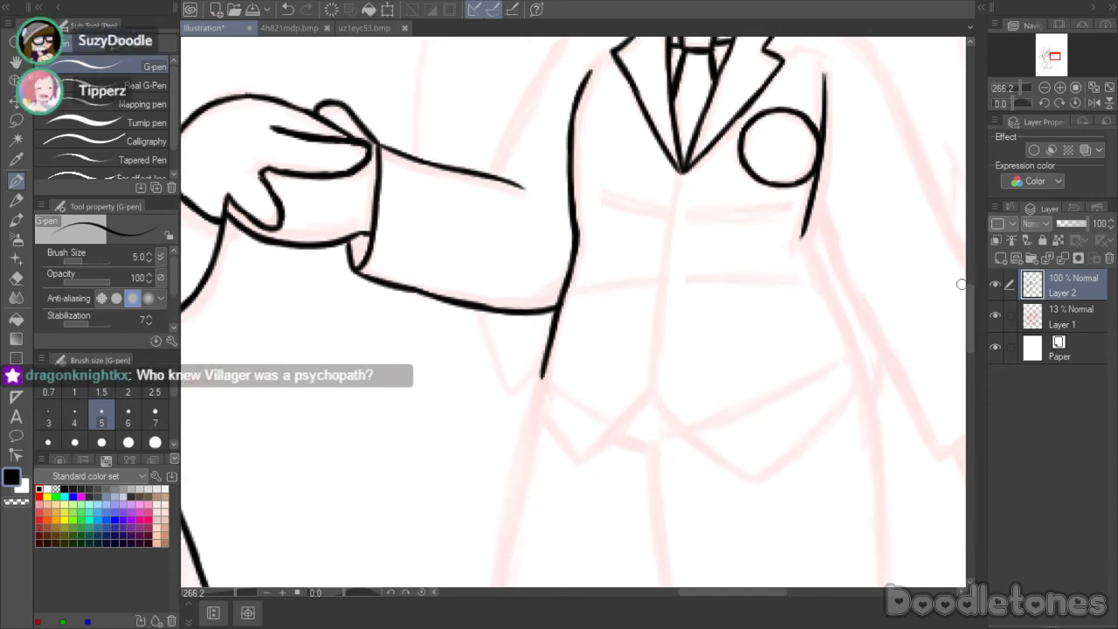
{"action": "left_click_drag", "start_coordinate": [802, 234], "coordinate": [866, 350]}
{"action": "left_click_drag", "start_coordinate": [836, 305], "coordinate": [871, 365]}
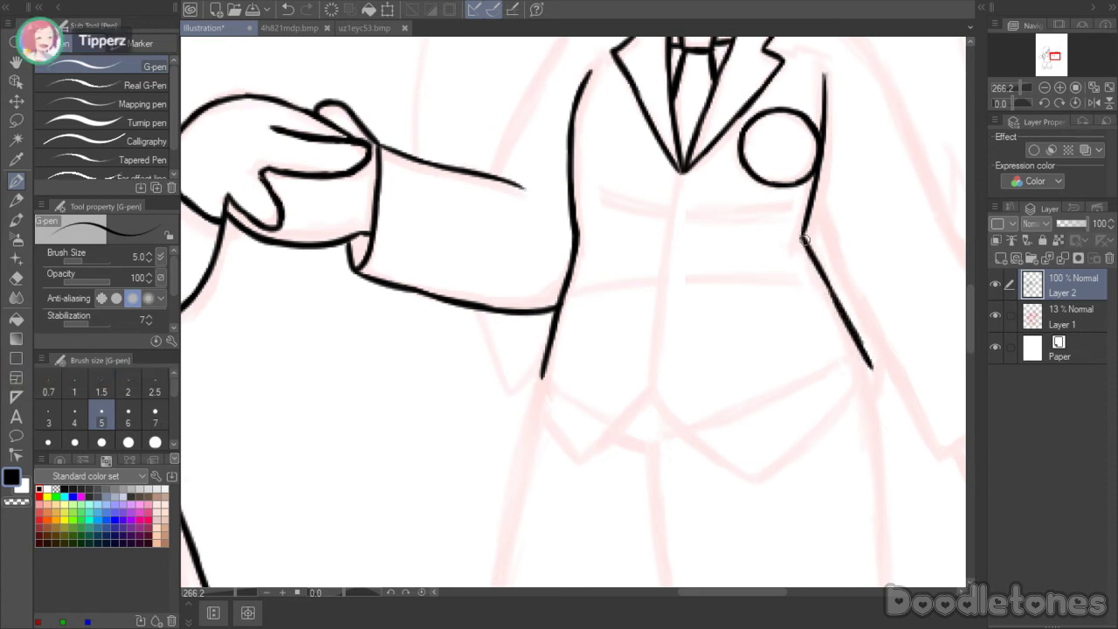
- Ink the left upper arm and shoulder from the bent elbow up to the lapel, redrawing the upper stroke
{"action": "left_click_drag", "start_coordinate": [971, 287], "coordinate": [971, 250]}
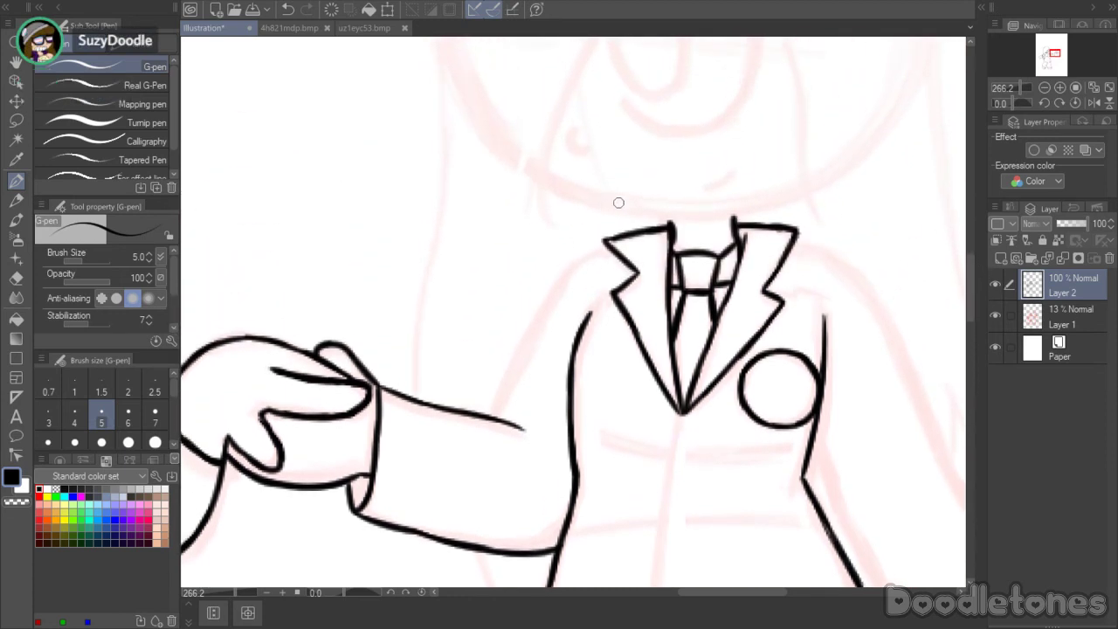
{"action": "left_click_drag", "start_coordinate": [496, 419], "coordinate": [539, 321]}
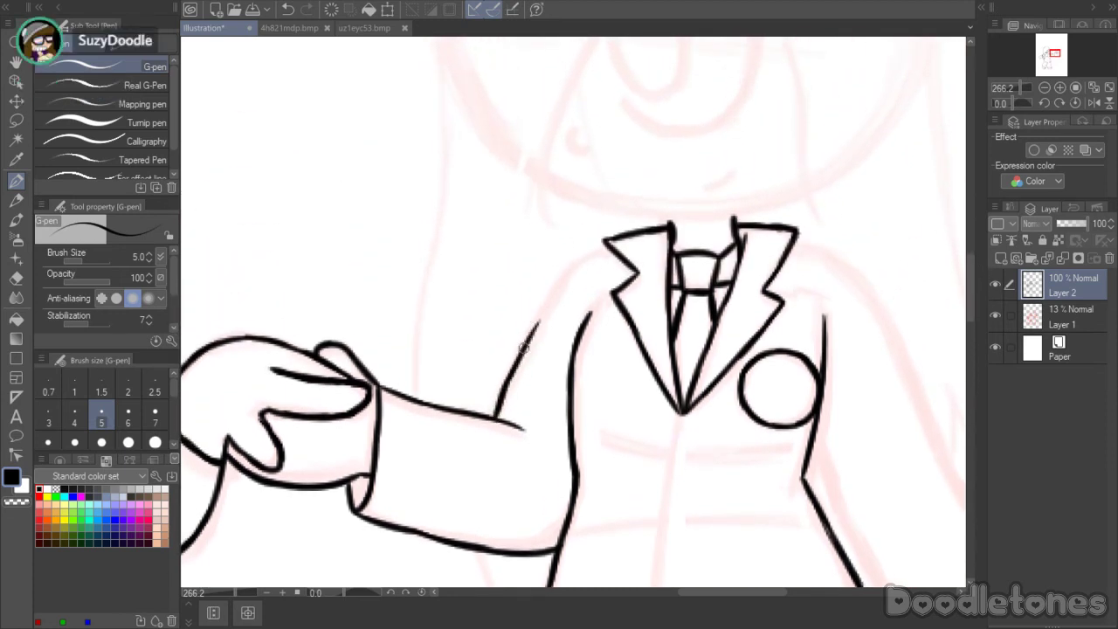
{"action": "left_click_drag", "start_coordinate": [522, 359], "coordinate": [550, 296]}
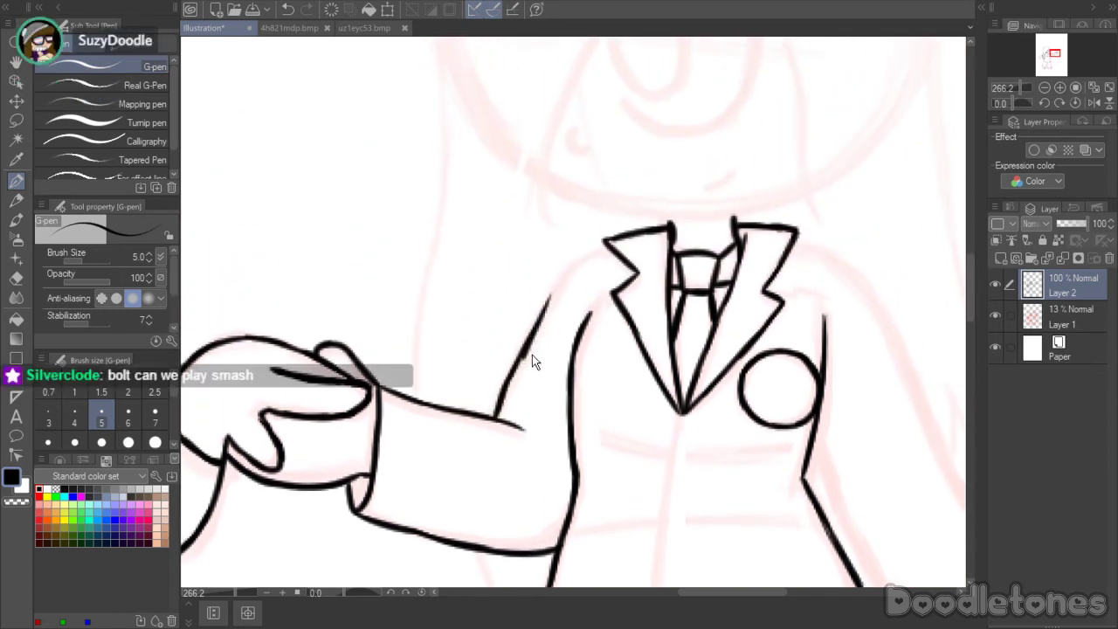
{"action": "key", "text": "ctrl+z"}
{"action": "mouse_move", "coordinate": [525, 352]}
{"action": "left_mouse_down"}
{"action": "mouse_move", "coordinate": [566, 267]}
{"action": "mouse_move", "coordinate": [612, 246]}
{"action": "left_mouse_up"}
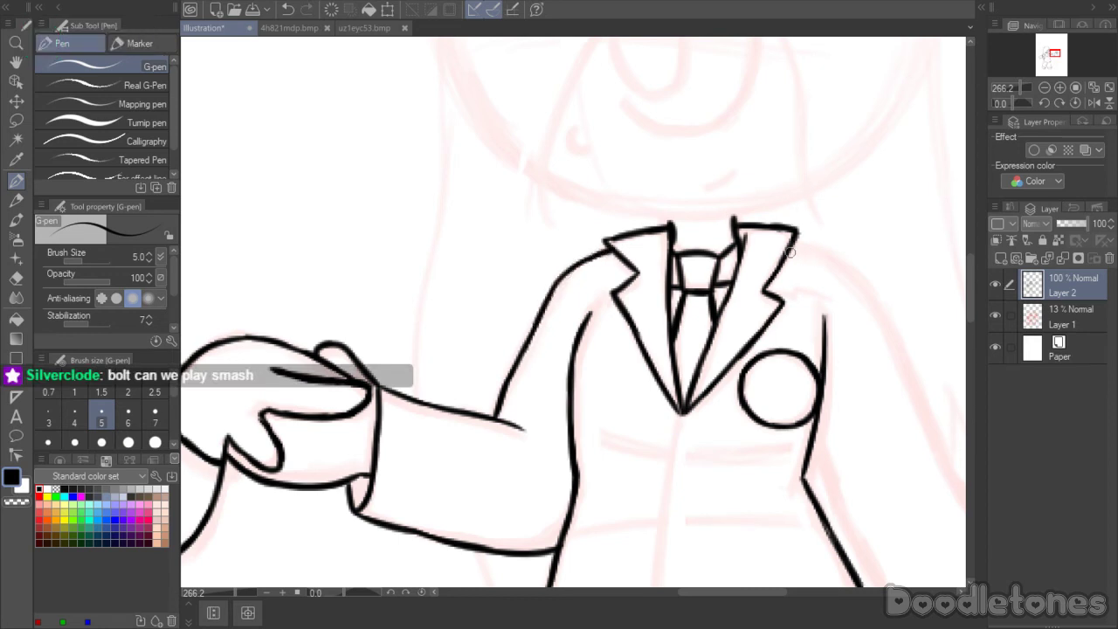
- Ink the right shoulder from the lapel and the sleeve's outer edge down to the elbow with overlapping strokes
{"action": "mouse_move", "coordinate": [790, 251]}
{"action": "left_mouse_down"}
{"action": "mouse_move", "coordinate": [826, 249]}
{"action": "mouse_move", "coordinate": [793, 248]}
{"action": "mouse_move", "coordinate": [873, 280]}
{"action": "mouse_move", "coordinate": [849, 263]}
{"action": "mouse_move", "coordinate": [839, 262]}
{"action": "mouse_move", "coordinate": [872, 299]}
{"action": "left_mouse_up"}
{"action": "left_click_drag", "start_coordinate": [846, 262], "coordinate": [876, 302]}
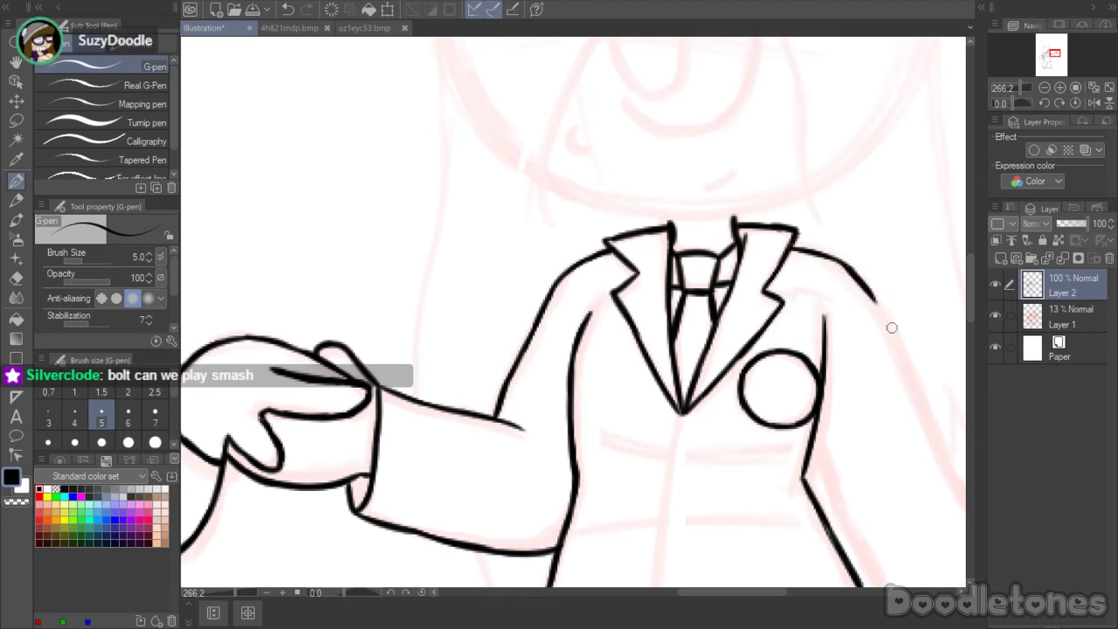
{"action": "left_click_drag", "start_coordinate": [762, 591], "coordinate": [801, 592]}
{"action": "left_click_drag", "start_coordinate": [967, 261], "coordinate": [968, 300]}
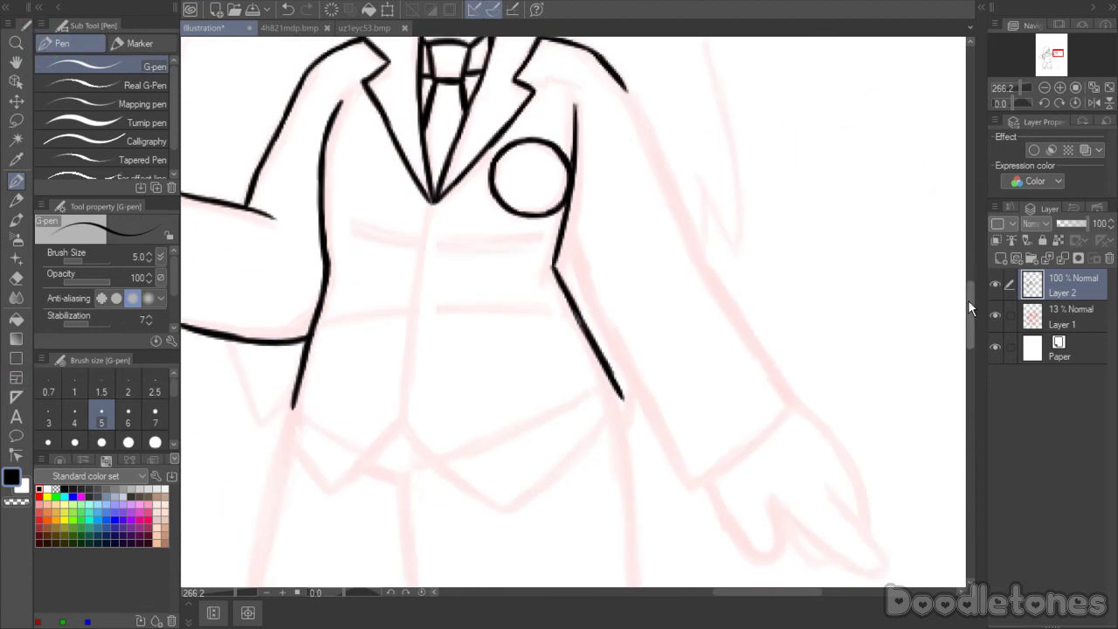
{"action": "left_click_drag", "start_coordinate": [620, 85], "coordinate": [661, 154]}
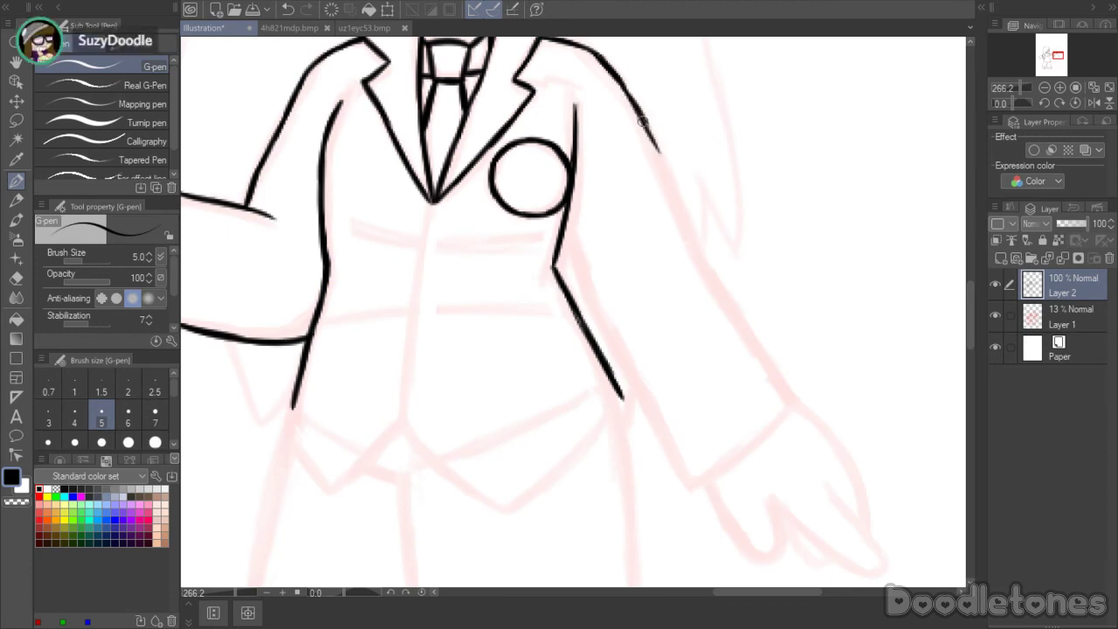
{"action": "left_click_drag", "start_coordinate": [640, 115], "coordinate": [668, 169]}
{"action": "left_click_drag", "start_coordinate": [619, 82], "coordinate": [695, 238]}
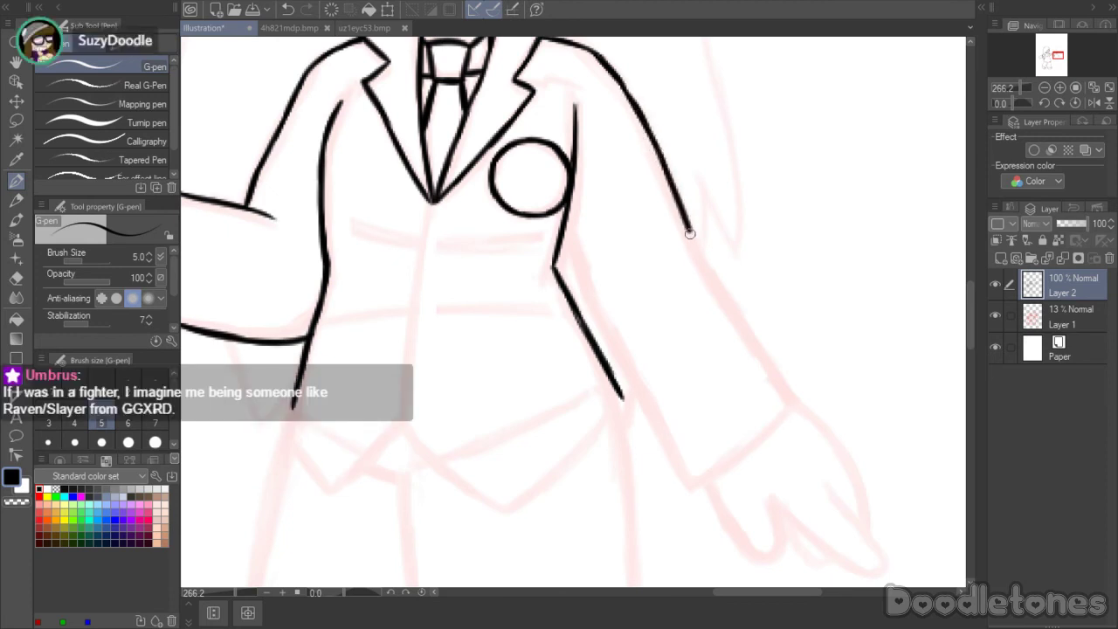
{"action": "left_click_drag", "start_coordinate": [671, 192], "coordinate": [706, 266]}
- Ink the right sleeve's inner edge from the waist to the wrist and the slanted cuff opening
{"action": "mouse_move", "coordinate": [565, 229]}
{"action": "left_mouse_down"}
{"action": "mouse_move", "coordinate": [595, 324]}
{"action": "mouse_move", "coordinate": [584, 289]}
{"action": "mouse_move", "coordinate": [598, 313]}
{"action": "left_mouse_up"}
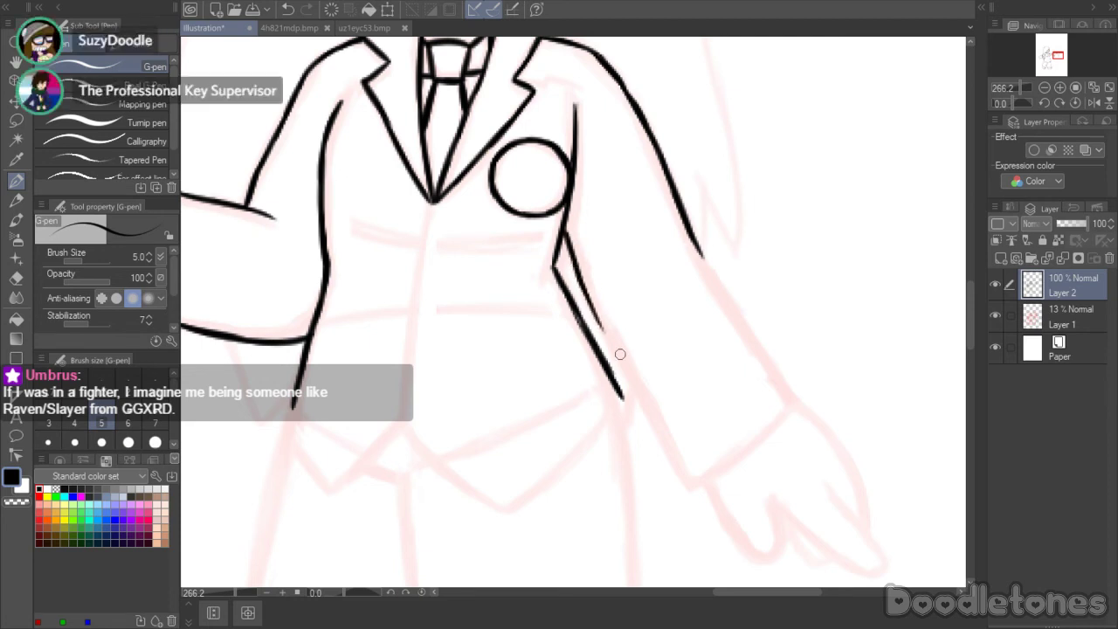
{"action": "left_click_drag", "start_coordinate": [579, 273], "coordinate": [668, 439]}
{"action": "left_click_drag", "start_coordinate": [638, 396], "coordinate": [694, 494]}
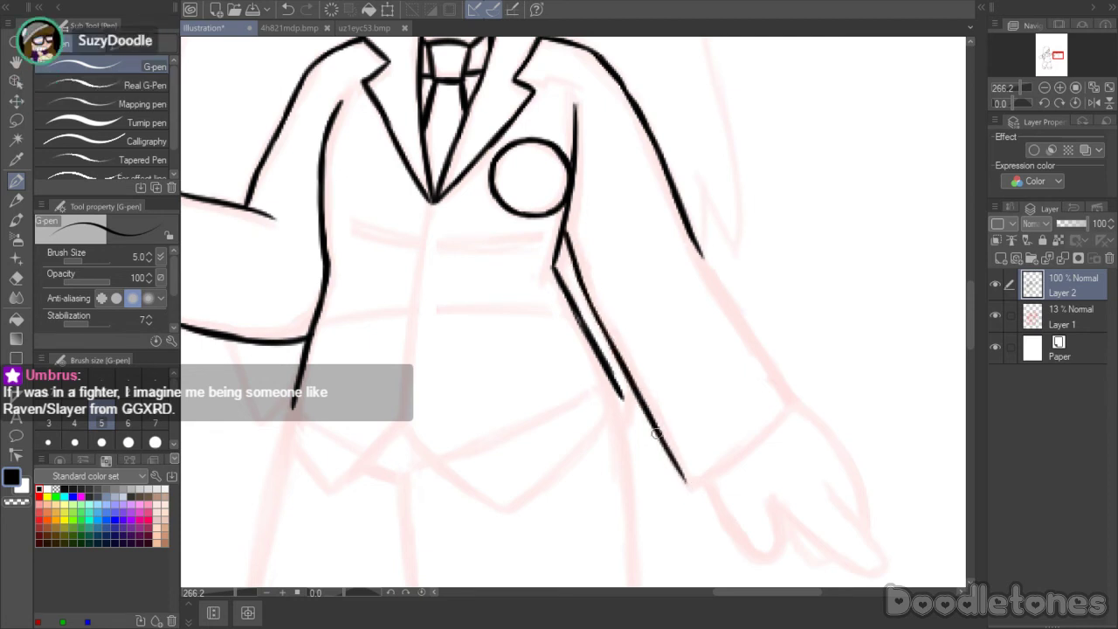
{"action": "mouse_move", "coordinate": [650, 427]}
{"action": "left_mouse_down"}
{"action": "mouse_move", "coordinate": [692, 492]}
{"action": "mouse_move", "coordinate": [799, 405]}
{"action": "left_mouse_up"}
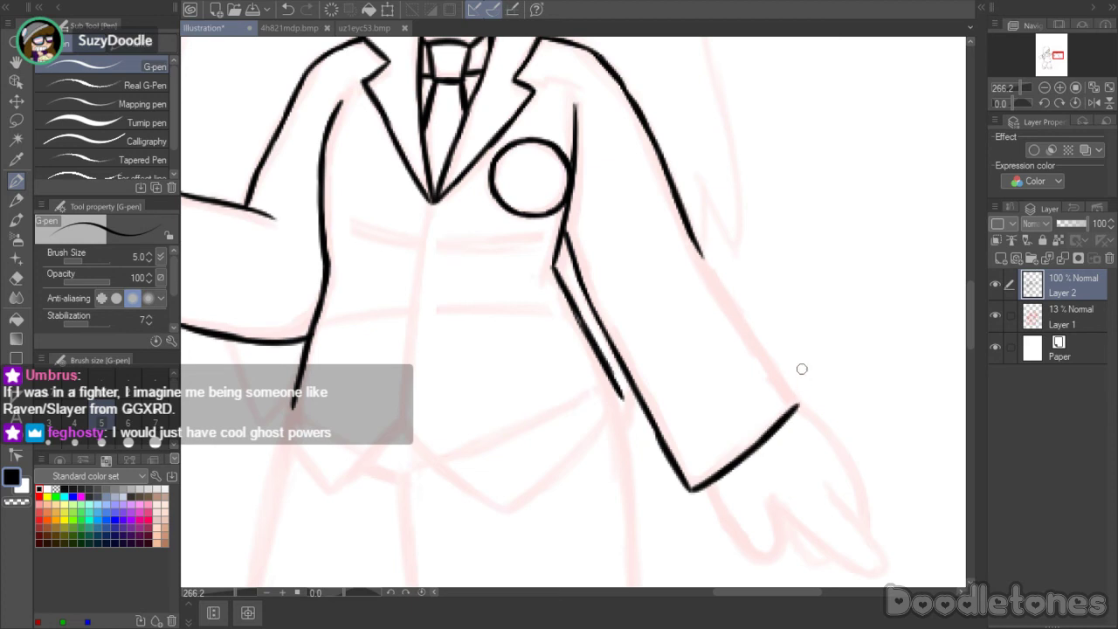
- Ink the right sleeve's outer edge from the elbow to the cuff corner and smooth the join at the elbow
{"action": "left_click_drag", "start_coordinate": [701, 256], "coordinate": [757, 349]}
{"action": "left_click_drag", "start_coordinate": [734, 306], "coordinate": [788, 385]}
{"action": "left_click_drag", "start_coordinate": [755, 338], "coordinate": [802, 400]}
{"action": "left_click_drag", "start_coordinate": [772, 363], "coordinate": [793, 410]}
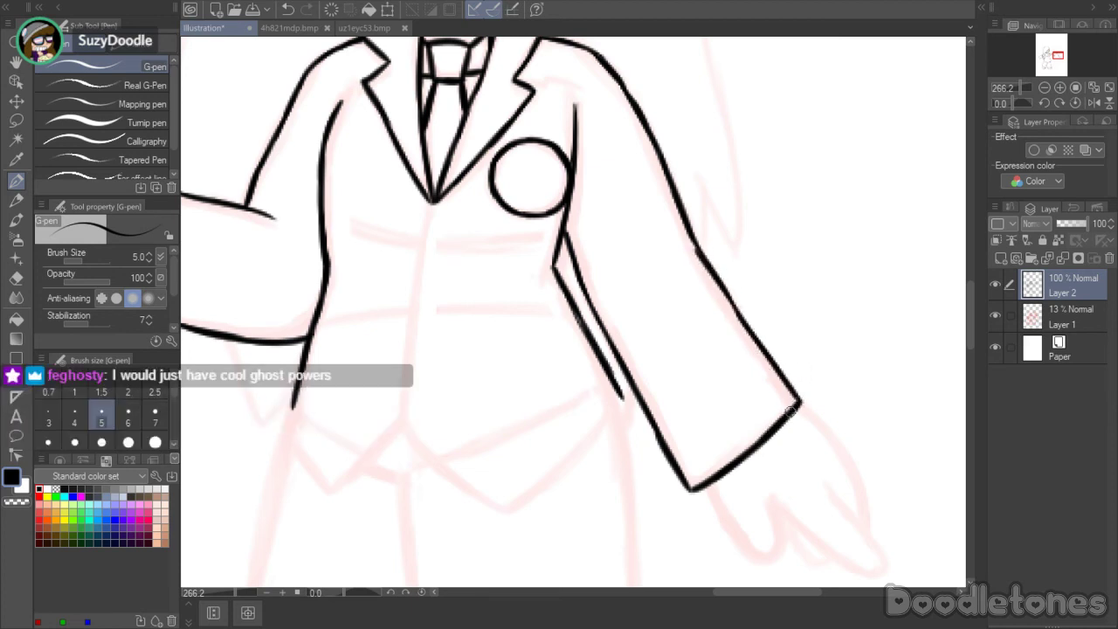
{"action": "left_click_drag", "start_coordinate": [713, 275], "coordinate": [748, 329]}
{"action": "left_click_drag", "start_coordinate": [691, 232], "coordinate": [703, 254]}
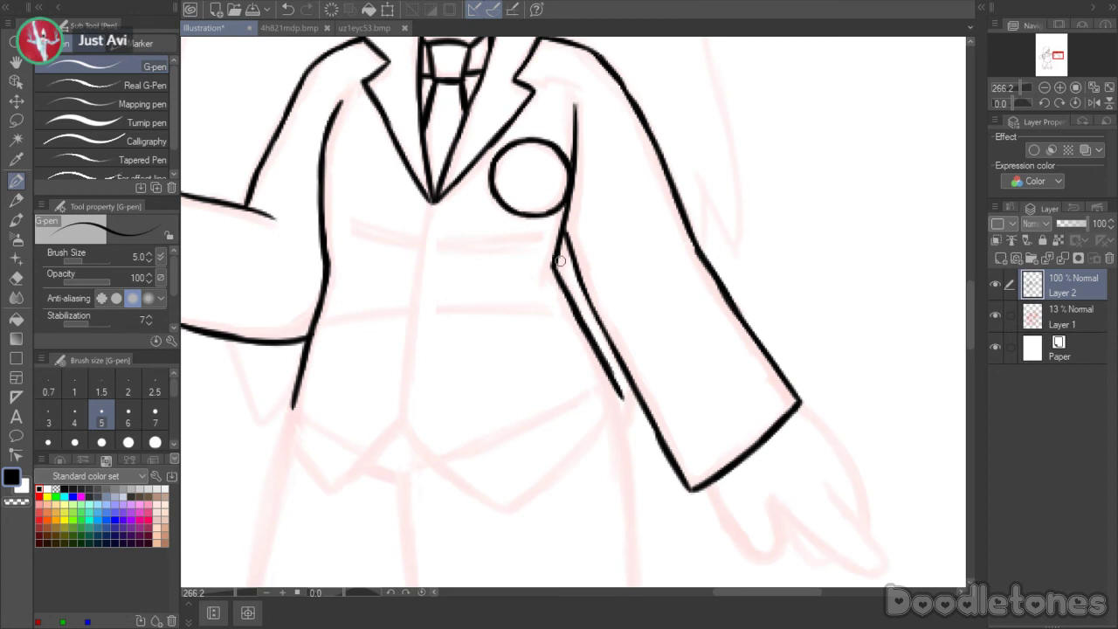
- Ink the jacket's two-pointed bottom hem from the left side to the right hip, redrawing the right-hand point
{"action": "mouse_move", "coordinate": [294, 399]}
{"action": "left_mouse_down"}
{"action": "mouse_move", "coordinate": [286, 423]}
{"action": "mouse_move", "coordinate": [329, 486]}
{"action": "mouse_move", "coordinate": [401, 423]}
{"action": "mouse_move", "coordinate": [463, 482]}
{"action": "left_mouse_up"}
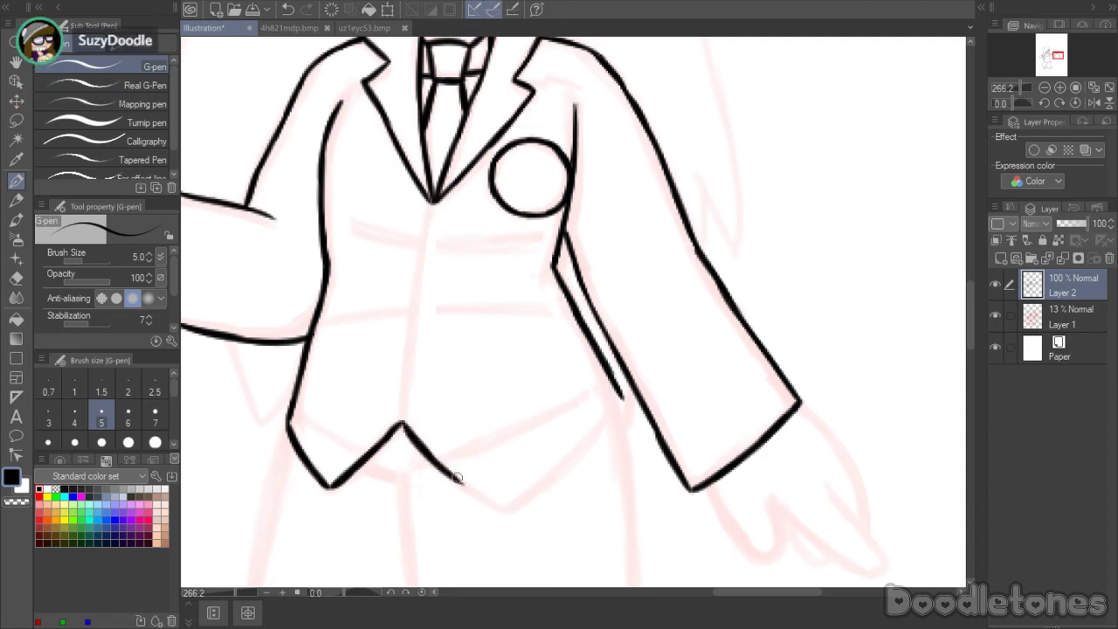
{"action": "key", "text": "ctrl+z"}
{"action": "mouse_move", "coordinate": [401, 425]}
{"action": "left_mouse_down"}
{"action": "mouse_move", "coordinate": [442, 470]}
{"action": "mouse_move", "coordinate": [509, 511]}
{"action": "mouse_move", "coordinate": [622, 401]}
{"action": "left_mouse_up"}
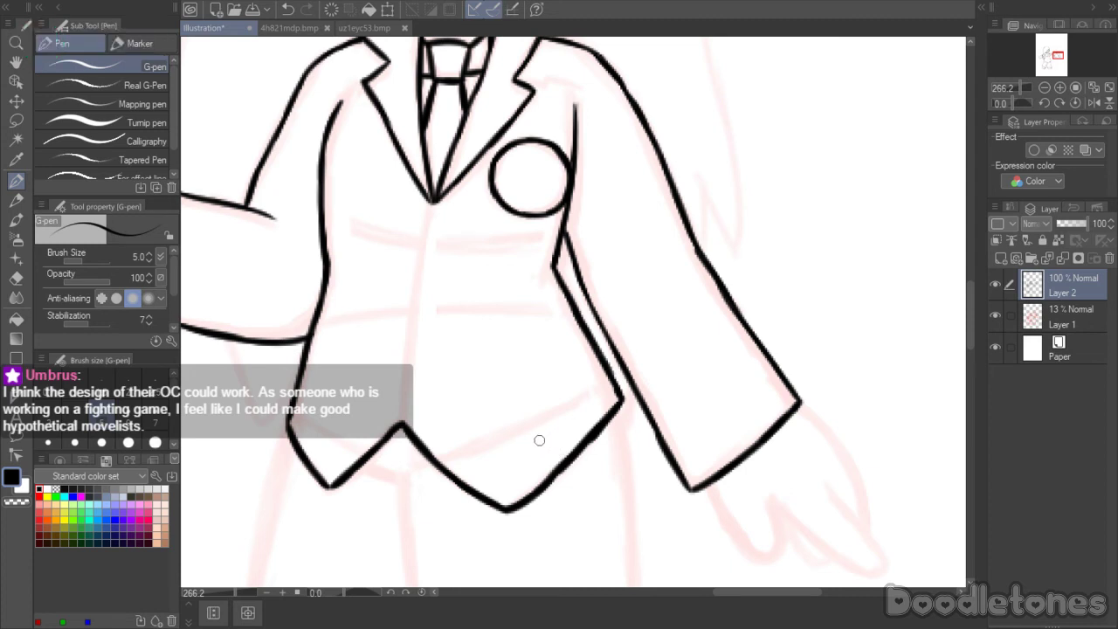
- Ink the jacket's front closure from the lapel point to the hem notch and add six button dots beside it
{"action": "left_click_drag", "start_coordinate": [433, 201], "coordinate": [411, 320]}
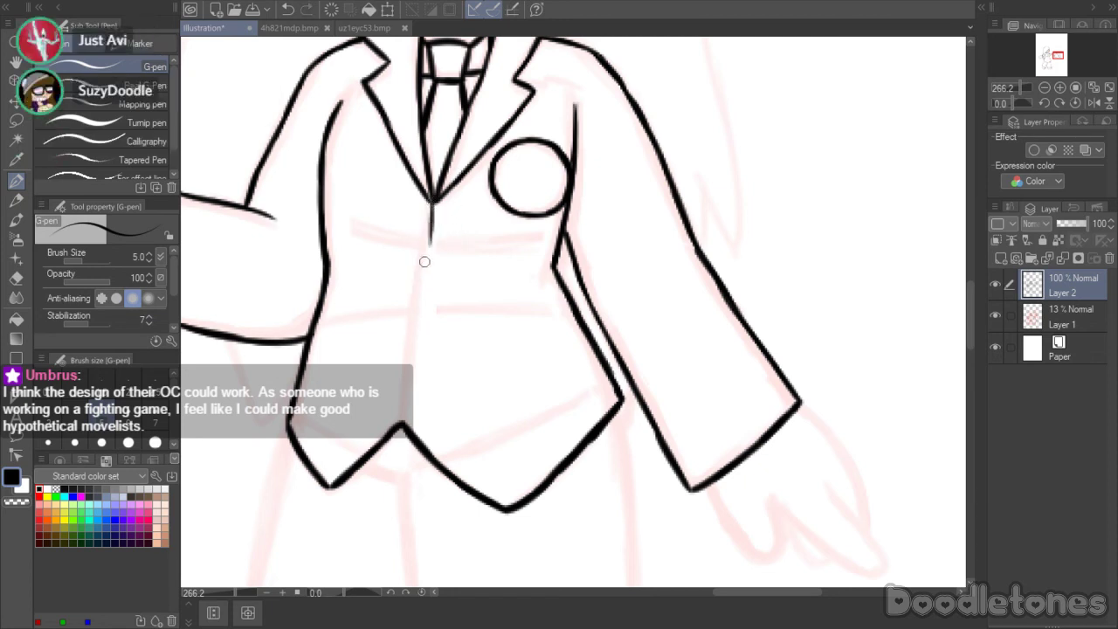
{"action": "key", "text": "ctrl+z"}
{"action": "left_click_drag", "start_coordinate": [432, 202], "coordinate": [403, 423]}
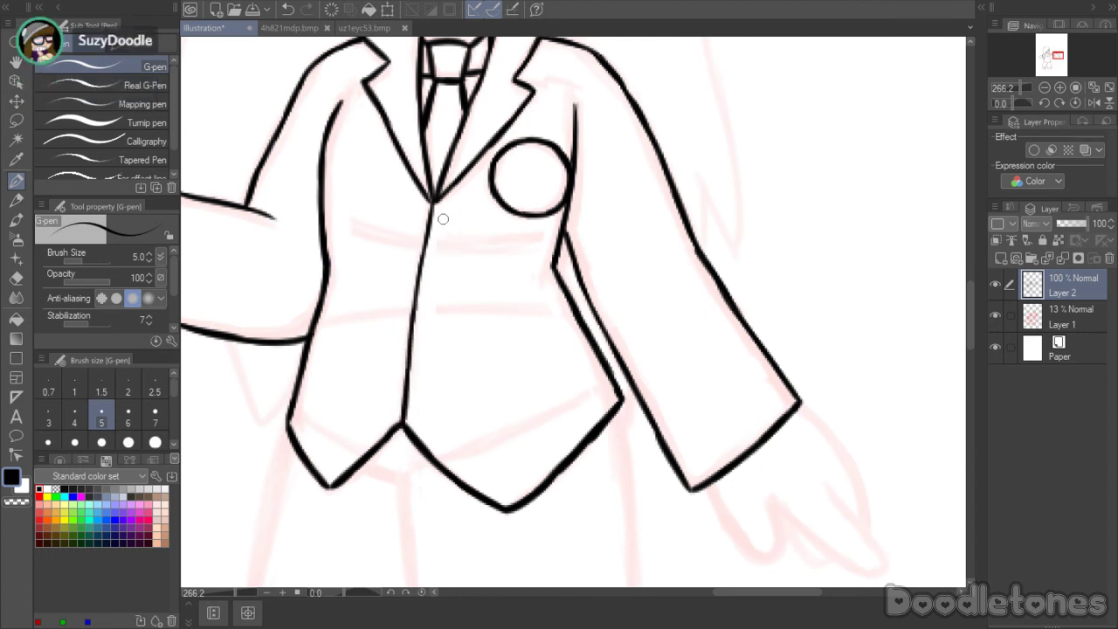
{"action": "left_click_drag", "start_coordinate": [444, 220], "coordinate": [423, 420]}
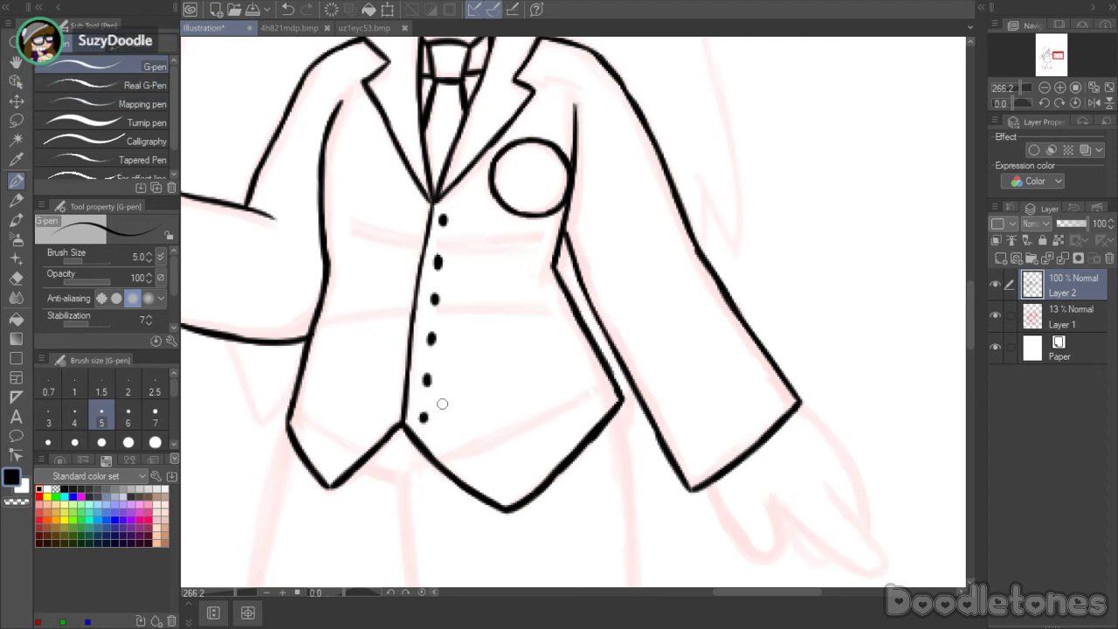
- Ink the outer edge of the right trouser leg from the jacket hem down to the knee
{"action": "scroll", "coordinate": [577, 354], "scroll_direction": "down", "scroll_amount": 1}
{"action": "scroll", "coordinate": [577, 353], "scroll_direction": "down", "scroll_amount": 2}
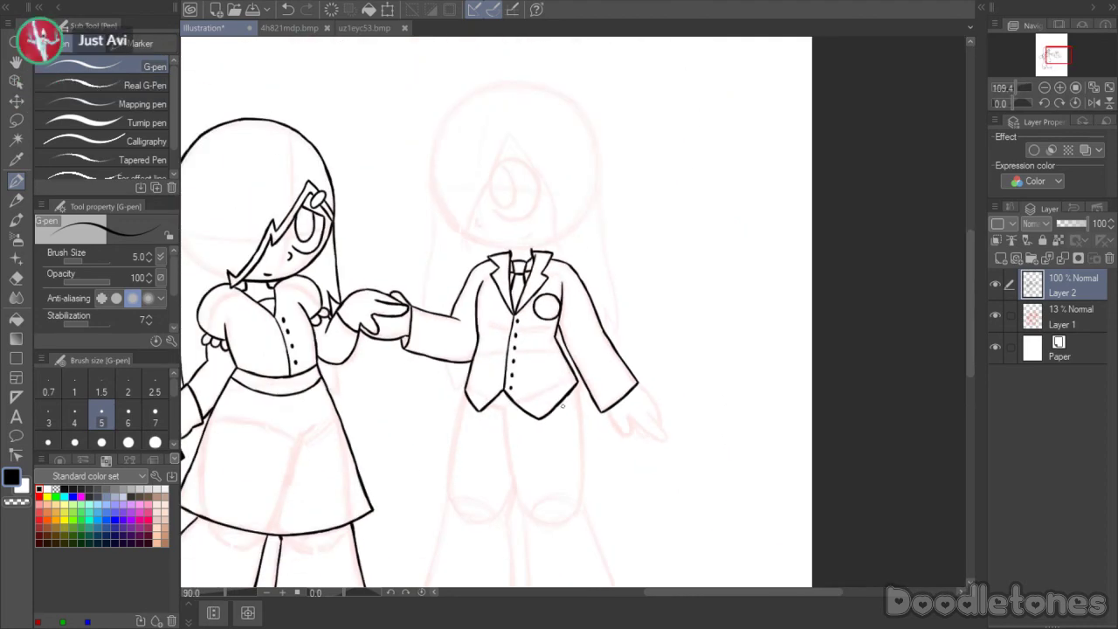
{"action": "scroll", "coordinate": [566, 540], "scroll_direction": "down", "scroll_amount": 2}
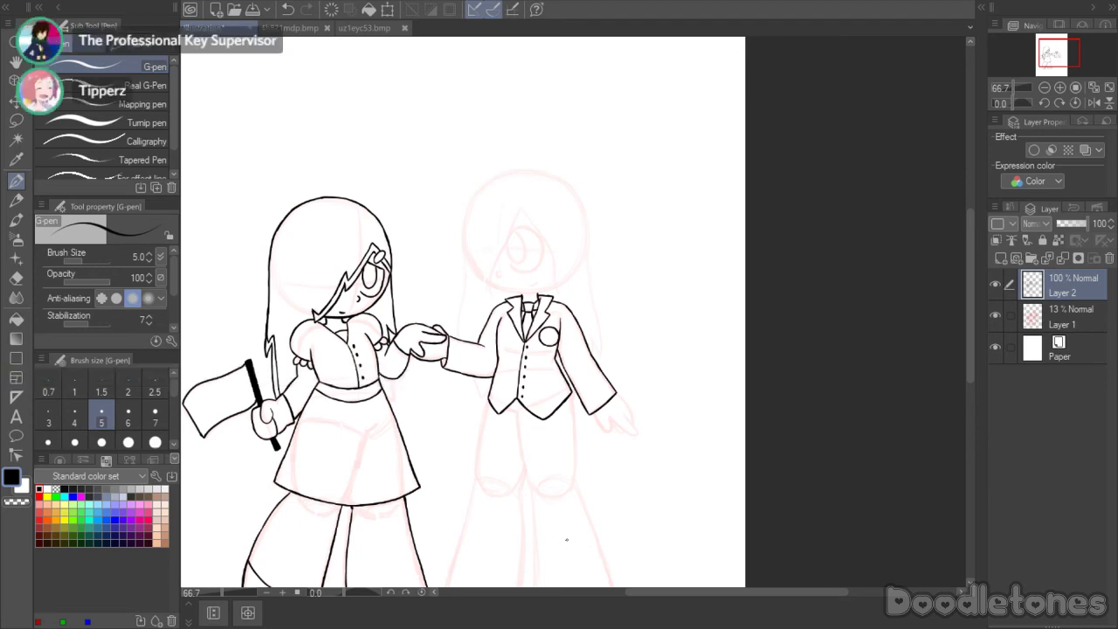
{"action": "scroll", "coordinate": [570, 511], "scroll_direction": "up", "scroll_amount": 3}
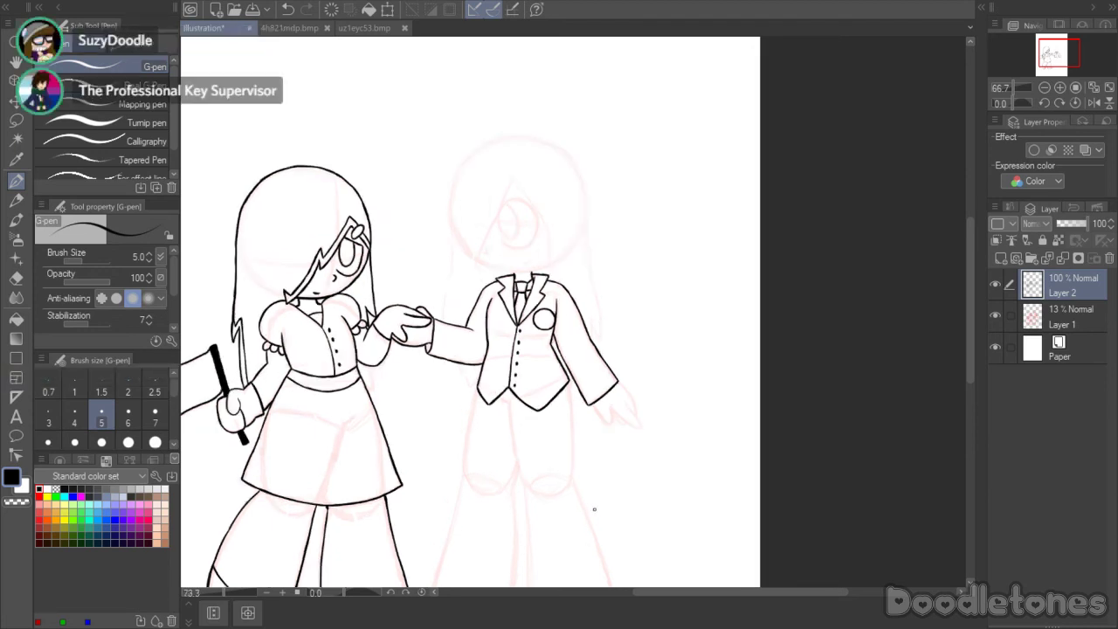
{"action": "scroll", "coordinate": [572, 500], "scroll_direction": "up", "scroll_amount": 3}
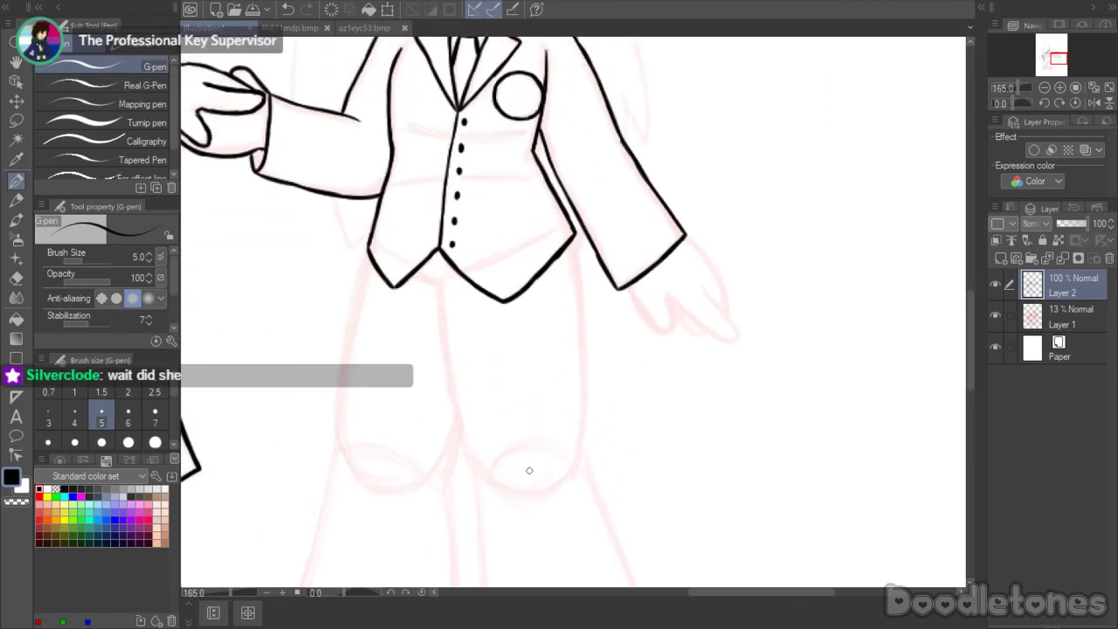
{"action": "left_click_drag", "start_coordinate": [573, 252], "coordinate": [581, 323]}
{"action": "left_click_drag", "start_coordinate": [577, 277], "coordinate": [586, 365]}
{"action": "left_click_drag", "start_coordinate": [584, 317], "coordinate": [582, 444]}
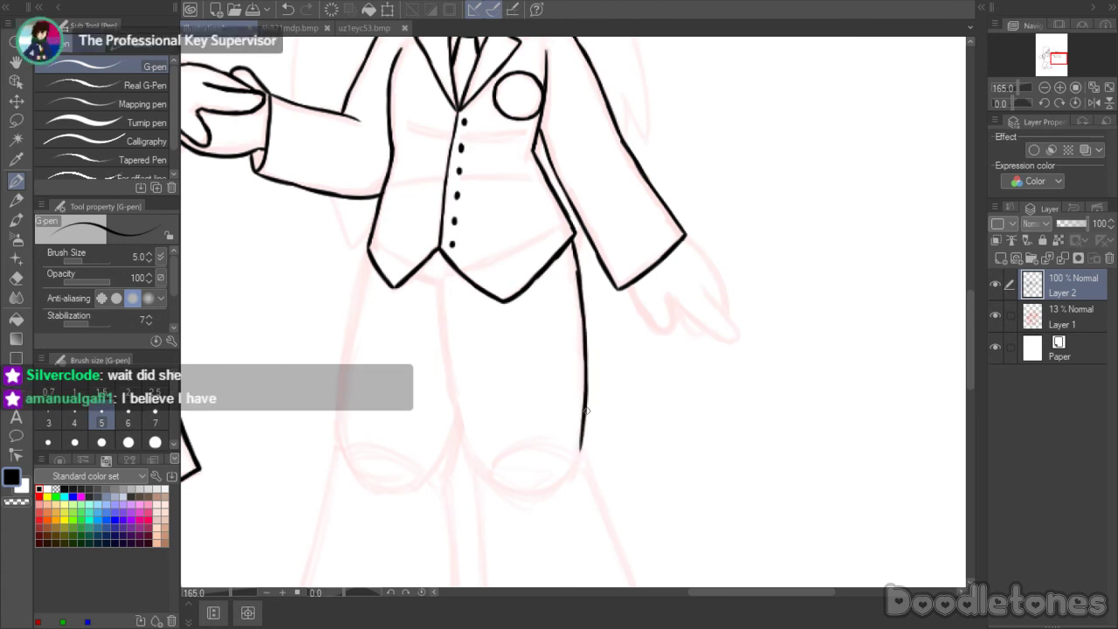
{"action": "left_click_drag", "start_coordinate": [586, 393], "coordinate": [580, 453]}
- Ink the crotch line below the jacket hem and the right trouser leg's inner edge down past the knee
{"action": "mouse_move", "coordinate": [414, 280]}
{"action": "left_mouse_down"}
{"action": "mouse_move", "coordinate": [442, 284]}
{"action": "mouse_move", "coordinate": [459, 399]}
{"action": "left_mouse_up"}
{"action": "left_click_drag", "start_coordinate": [452, 359], "coordinate": [464, 431]}
{"action": "left_click_drag", "start_coordinate": [455, 387], "coordinate": [478, 505]}
{"action": "left_click_drag", "start_coordinate": [473, 458], "coordinate": [480, 521]}
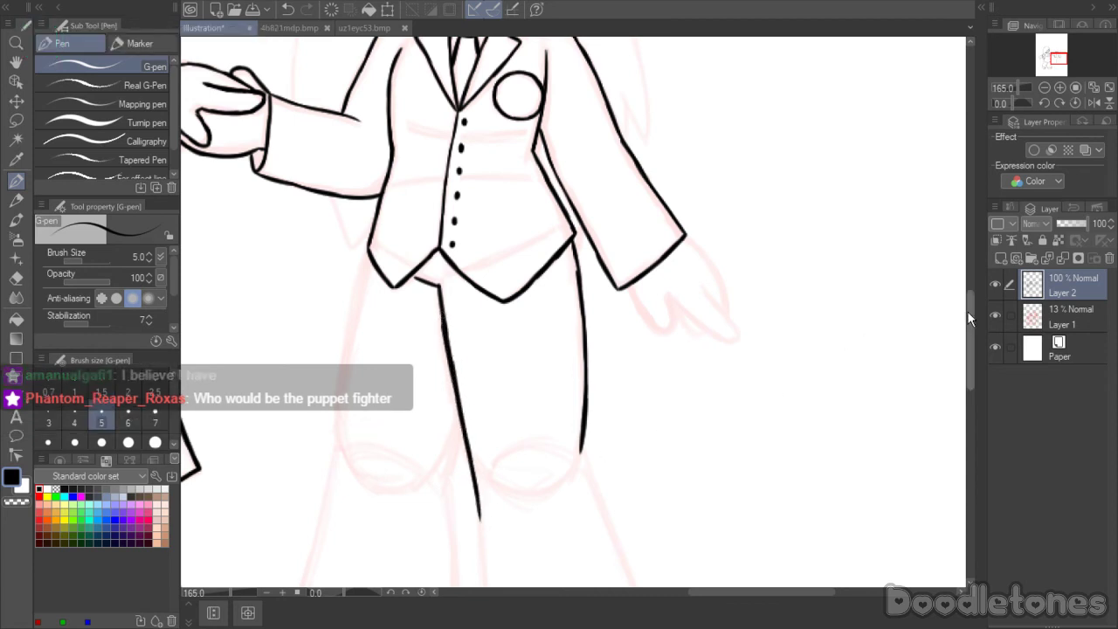
- Create a new 1200 × 1600 px illustration at 72 resolution and set up the Opaque watercolor brush in red
{"action": "scroll", "coordinate": [941, 323], "scroll_direction": "down", "scroll_amount": 3}
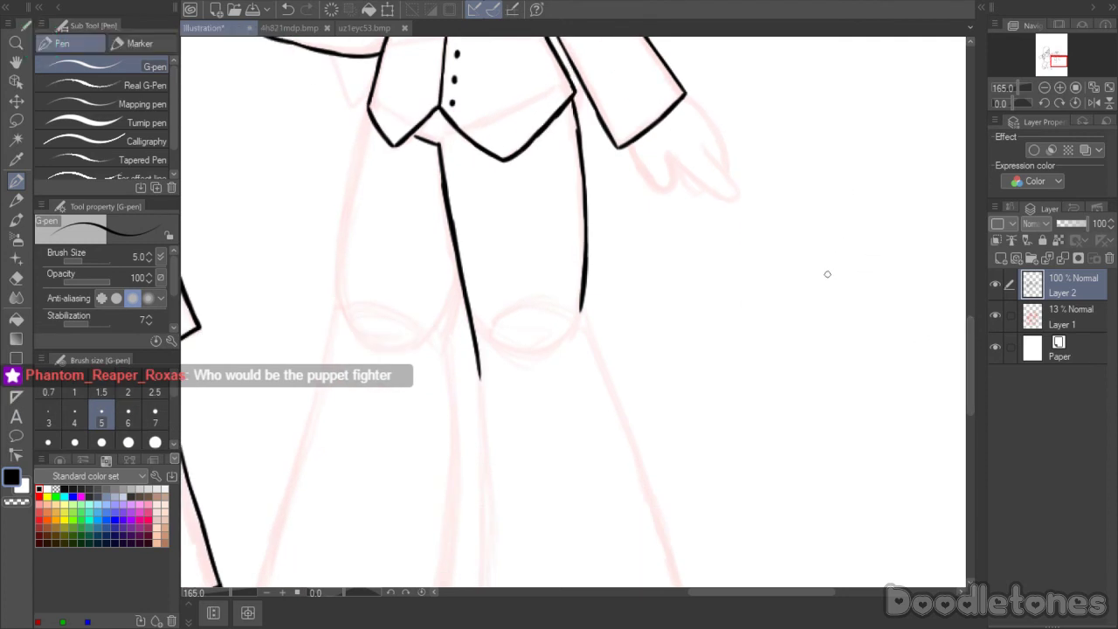
{"action": "left_click_drag", "start_coordinate": [709, 593], "coordinate": [716, 593]}
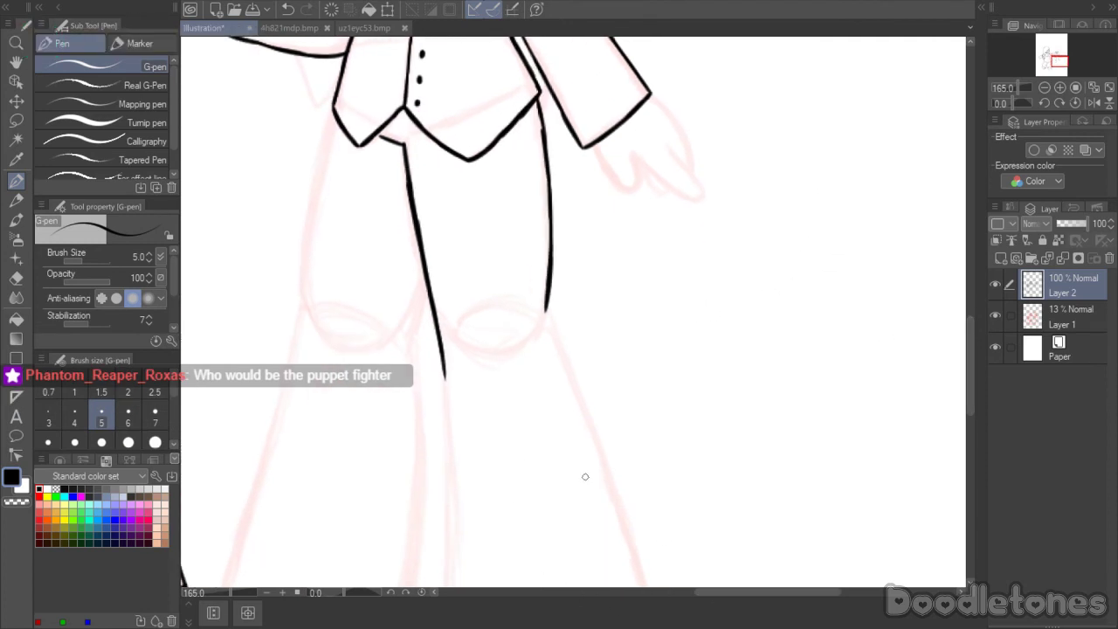
{"action": "left_click", "coordinate": [30, 3]}
{"action": "left_click", "coordinate": [33, 10]}
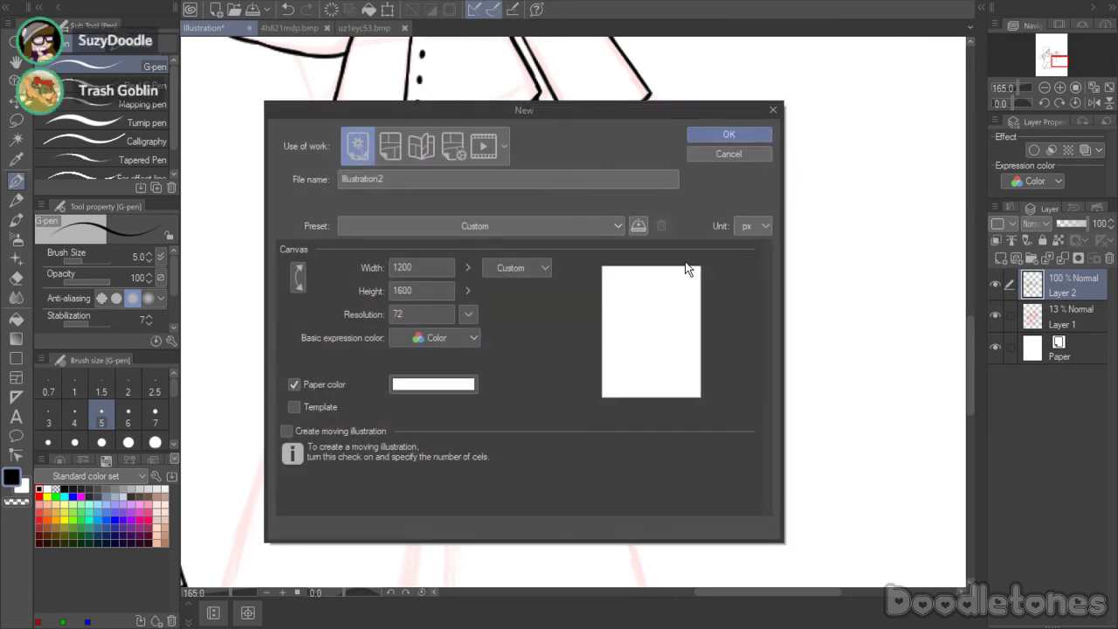
{"action": "left_click", "coordinate": [721, 137]}
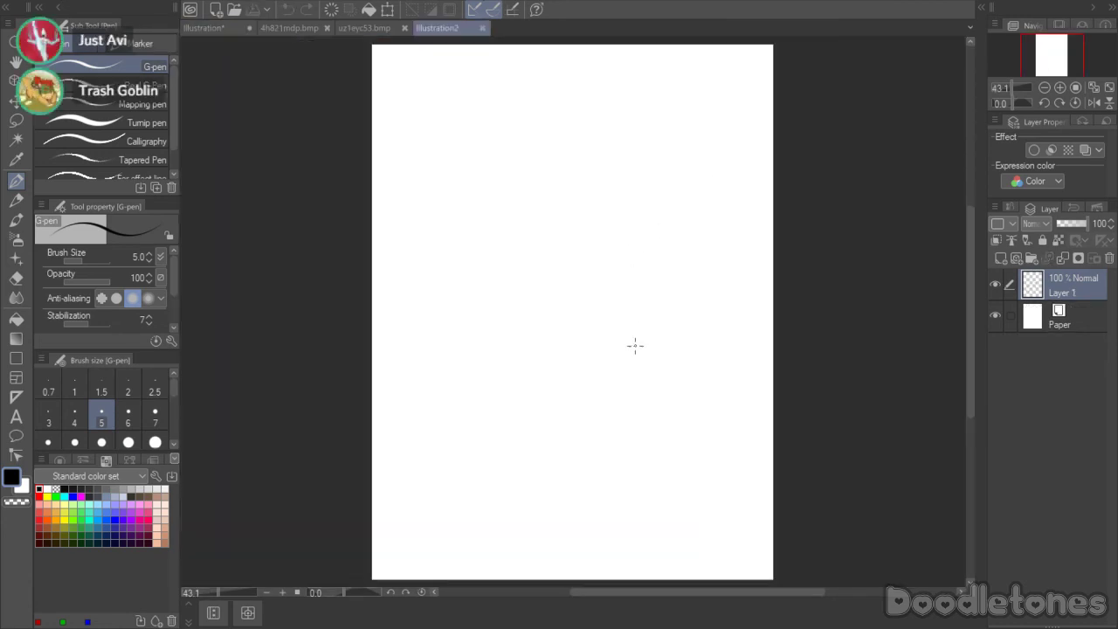
{"action": "scroll", "coordinate": [429, 122], "scroll_direction": "up", "scroll_amount": 3}
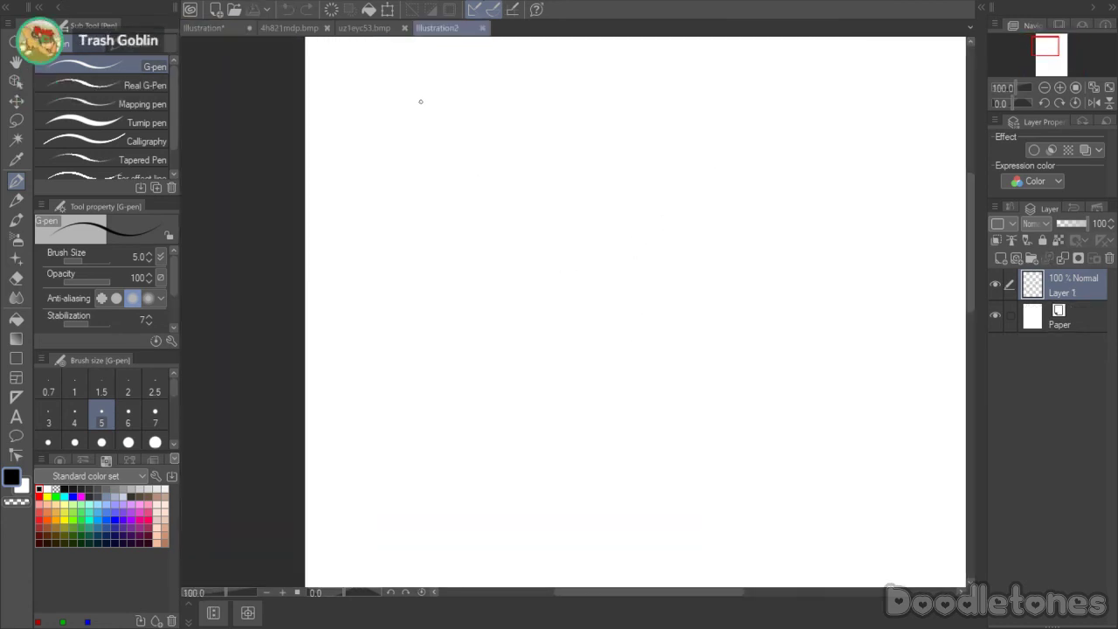
{"action": "left_click_drag", "start_coordinate": [967, 259], "coordinate": [968, 214]}
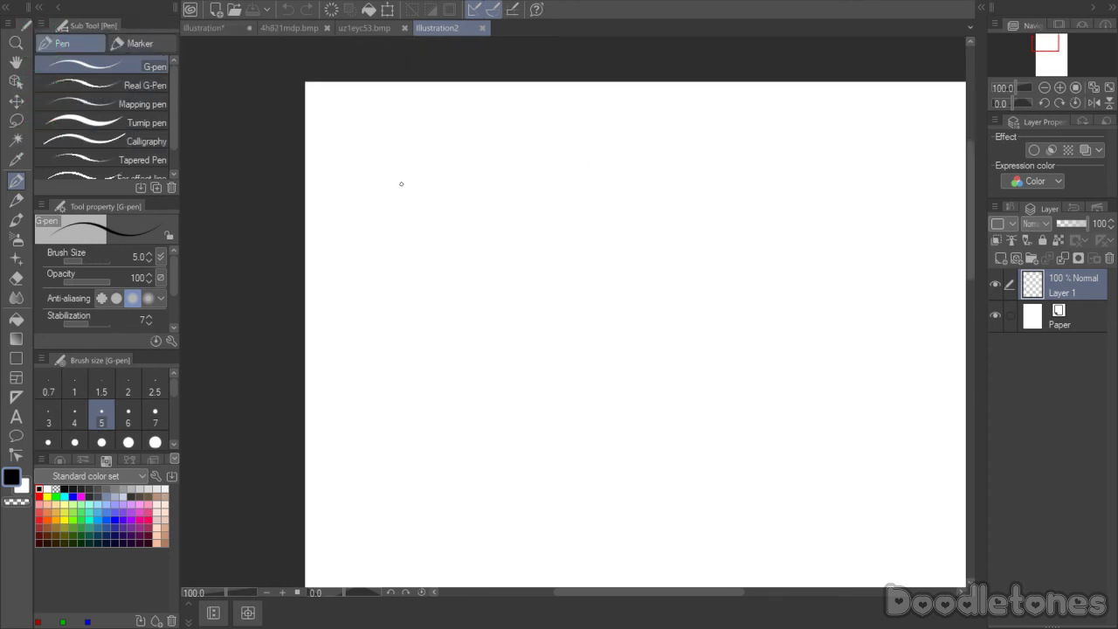
{"action": "key", "text": "b"}
{"action": "left_click", "coordinate": [39, 496]}
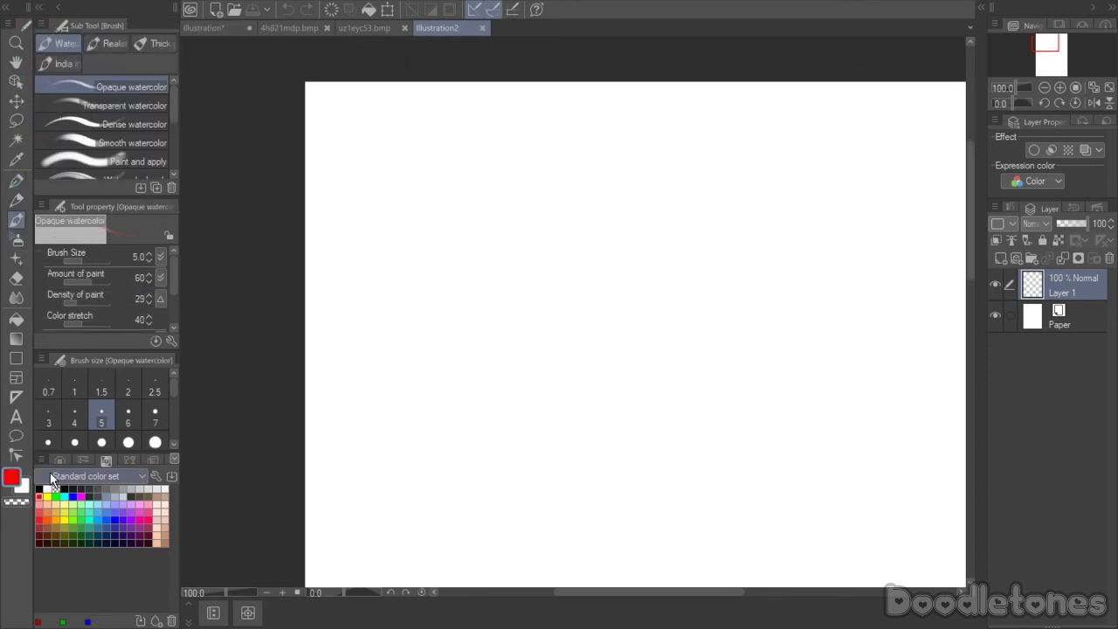
- Sketch a standing red stick figure with a round head, straight torso and a forward-pointing arm
{"action": "mouse_move", "coordinate": [475, 204]}
{"action": "left_mouse_down"}
{"action": "mouse_move", "coordinate": [472, 263]}
{"action": "mouse_move", "coordinate": [426, 218]}
{"action": "mouse_move", "coordinate": [497, 216]}
{"action": "mouse_move", "coordinate": [468, 261]}
{"action": "mouse_move", "coordinate": [493, 216]}
{"action": "mouse_move", "coordinate": [431, 223]}
{"action": "mouse_move", "coordinate": [495, 247]}
{"action": "mouse_move", "coordinate": [484, 202]}
{"action": "mouse_move", "coordinate": [486, 244]}
{"action": "mouse_move", "coordinate": [459, 248]}
{"action": "mouse_move", "coordinate": [442, 210]}
{"action": "mouse_move", "coordinate": [455, 258]}
{"action": "mouse_move", "coordinate": [426, 241]}
{"action": "mouse_move", "coordinate": [480, 261]}
{"action": "mouse_move", "coordinate": [434, 255]}
{"action": "mouse_move", "coordinate": [495, 255]}
{"action": "mouse_move", "coordinate": [482, 263]}
{"action": "mouse_move", "coordinate": [498, 219]}
{"action": "left_mouse_up"}
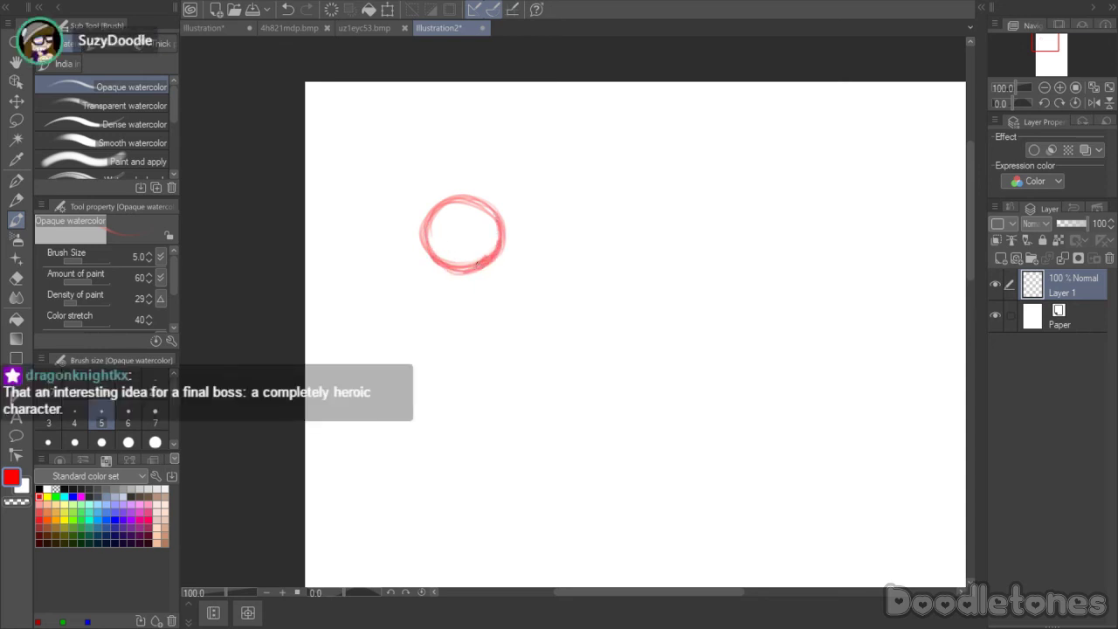
{"action": "mouse_move", "coordinate": [420, 236]}
{"action": "left_mouse_down"}
{"action": "mouse_move", "coordinate": [473, 201]}
{"action": "mouse_move", "coordinate": [448, 197]}
{"action": "mouse_move", "coordinate": [503, 236]}
{"action": "left_mouse_up"}
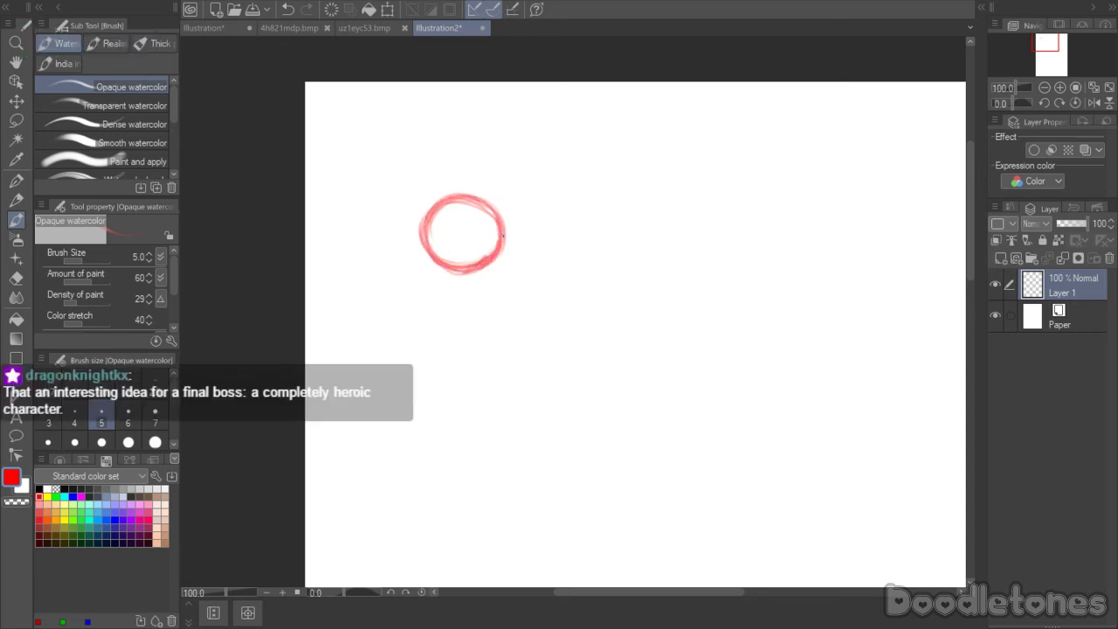
{"action": "left_click", "coordinate": [16, 278]}
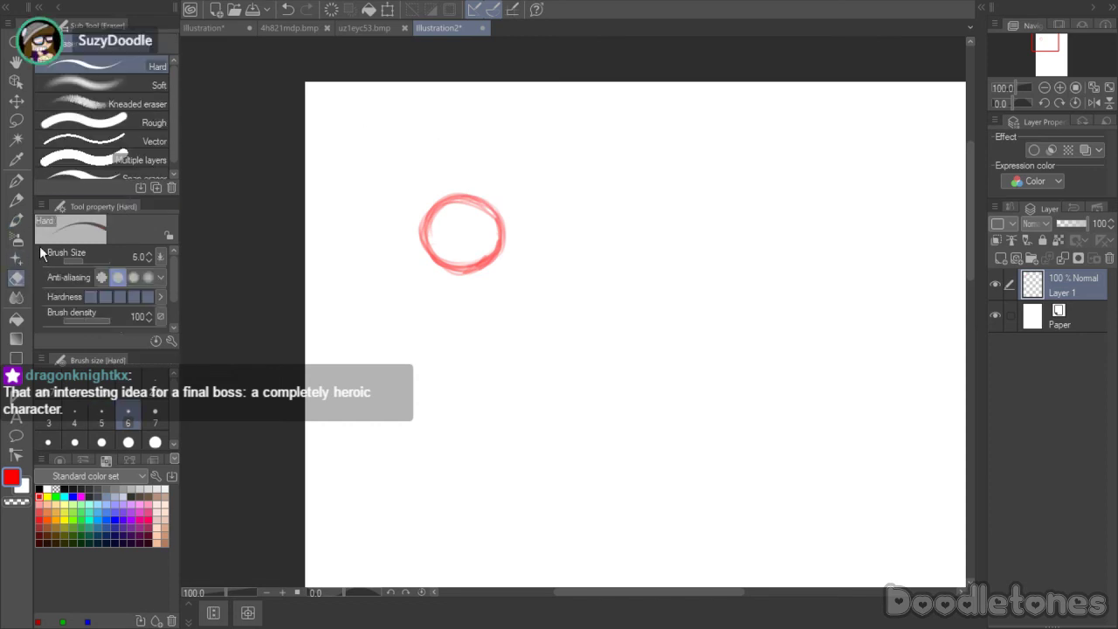
{"action": "mouse_move", "coordinate": [424, 220]}
{"action": "left_mouse_down"}
{"action": "mouse_move", "coordinate": [422, 261]}
{"action": "mouse_move", "coordinate": [417, 208]}
{"action": "mouse_move", "coordinate": [430, 248]}
{"action": "mouse_move", "coordinate": [432, 217]}
{"action": "mouse_move", "coordinate": [435, 256]}
{"action": "mouse_move", "coordinate": [428, 211]}
{"action": "mouse_move", "coordinate": [455, 258]}
{"action": "mouse_move", "coordinate": [469, 345]}
{"action": "left_mouse_up"}
{"action": "left_click", "coordinate": [17, 187]}
{"action": "left_click", "coordinate": [16, 224]}
{"action": "left_click_drag", "start_coordinate": [463, 274], "coordinate": [467, 346]}
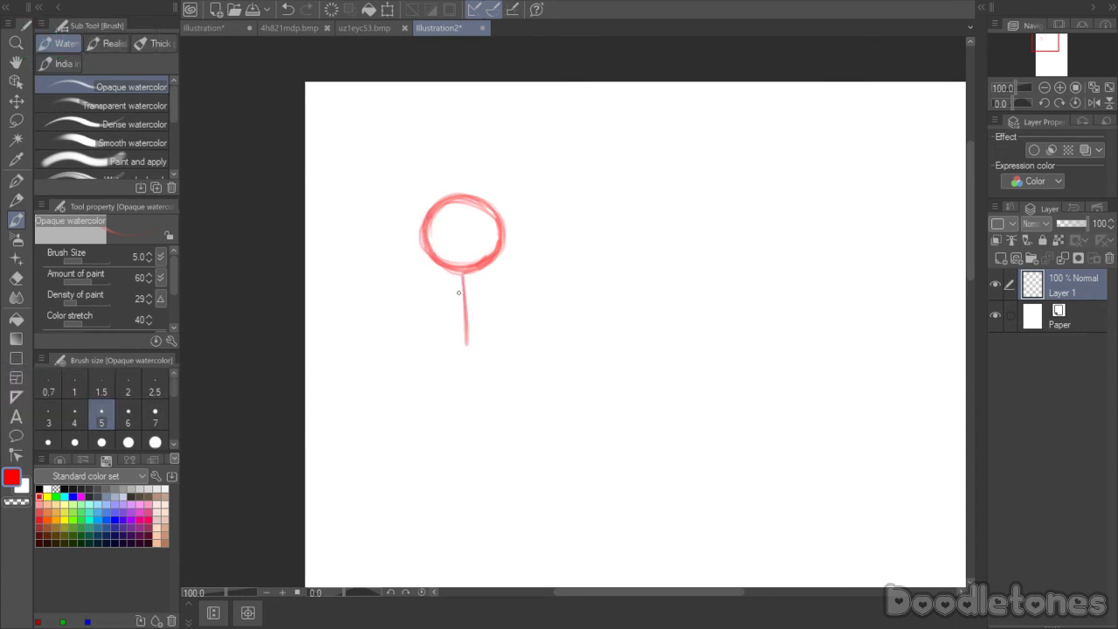
{"action": "left_click_drag", "start_coordinate": [463, 278], "coordinate": [520, 274]}
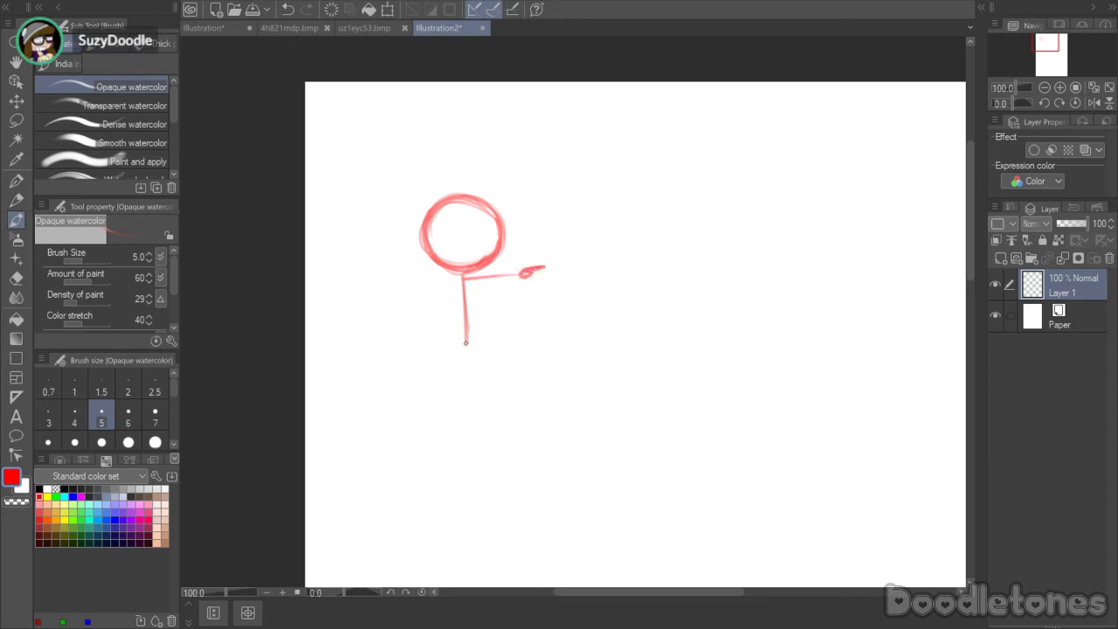
- Write "→ + B" above the standing stick figure's head and add its lowered back arm
{"action": "mouse_move", "coordinate": [420, 155]}
{"action": "left_mouse_down"}
{"action": "mouse_move", "coordinate": [465, 148]}
{"action": "mouse_move", "coordinate": [443, 135]}
{"action": "mouse_move", "coordinate": [455, 159]}
{"action": "left_mouse_up"}
{"action": "left_click_drag", "start_coordinate": [506, 128], "coordinate": [508, 157]}
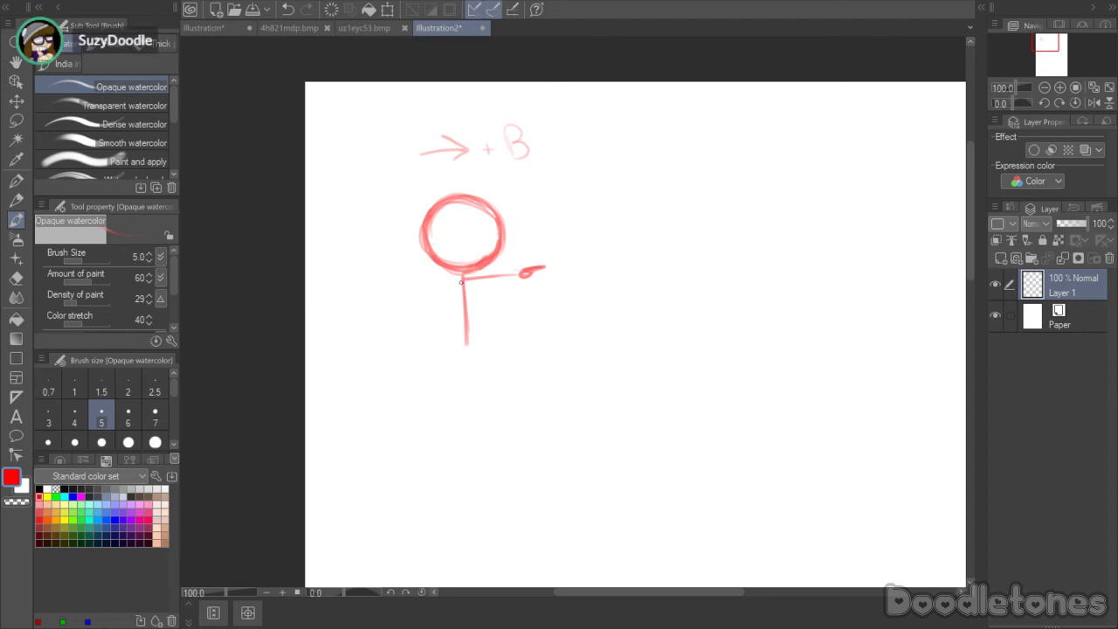
{"action": "left_click_drag", "start_coordinate": [461, 280], "coordinate": [434, 331]}
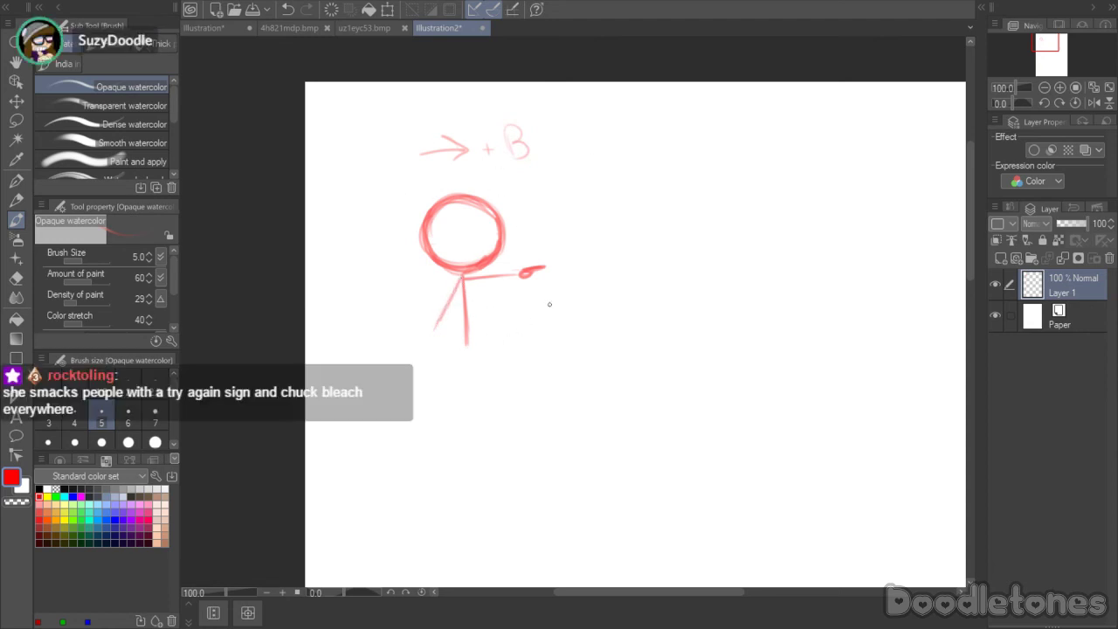
- Rough in a second, lunging stick figure in front of the first, with a head, slanted torso, arms and legs
{"action": "mouse_move", "coordinate": [550, 304]}
{"action": "left_mouse_down"}
{"action": "mouse_move", "coordinate": [567, 341]}
{"action": "mouse_move", "coordinate": [537, 351]}
{"action": "mouse_move", "coordinate": [525, 308]}
{"action": "mouse_move", "coordinate": [555, 343]}
{"action": "mouse_move", "coordinate": [468, 401]}
{"action": "left_mouse_up"}
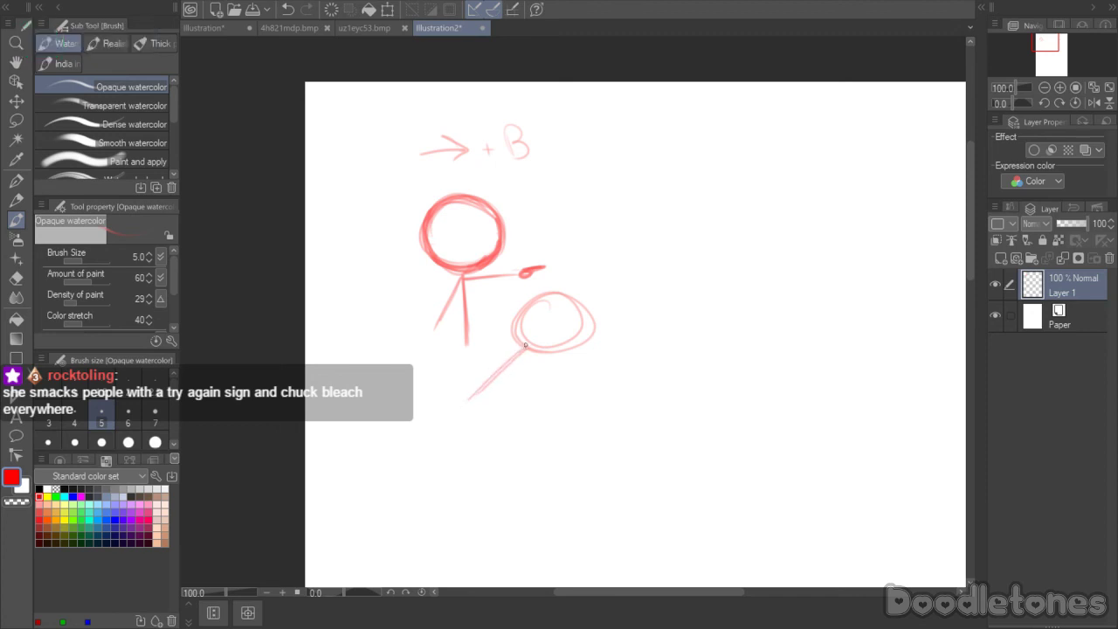
{"action": "mouse_move", "coordinate": [498, 348]}
{"action": "left_mouse_down"}
{"action": "mouse_move", "coordinate": [564, 373]}
{"action": "mouse_move", "coordinate": [537, 356]}
{"action": "mouse_move", "coordinate": [586, 366]}
{"action": "left_mouse_up"}
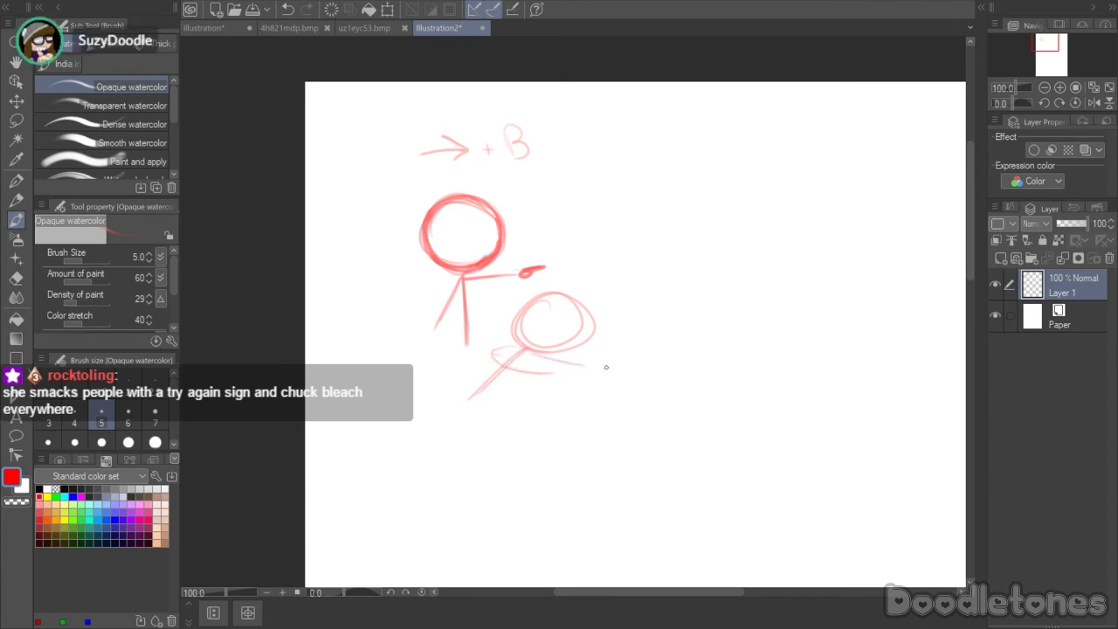
{"action": "mouse_move", "coordinate": [468, 400]}
{"action": "left_mouse_down"}
{"action": "mouse_move", "coordinate": [501, 404]}
{"action": "mouse_move", "coordinate": [533, 419]}
{"action": "left_mouse_up"}
{"action": "left_click_drag", "start_coordinate": [475, 397], "coordinate": [434, 442]}
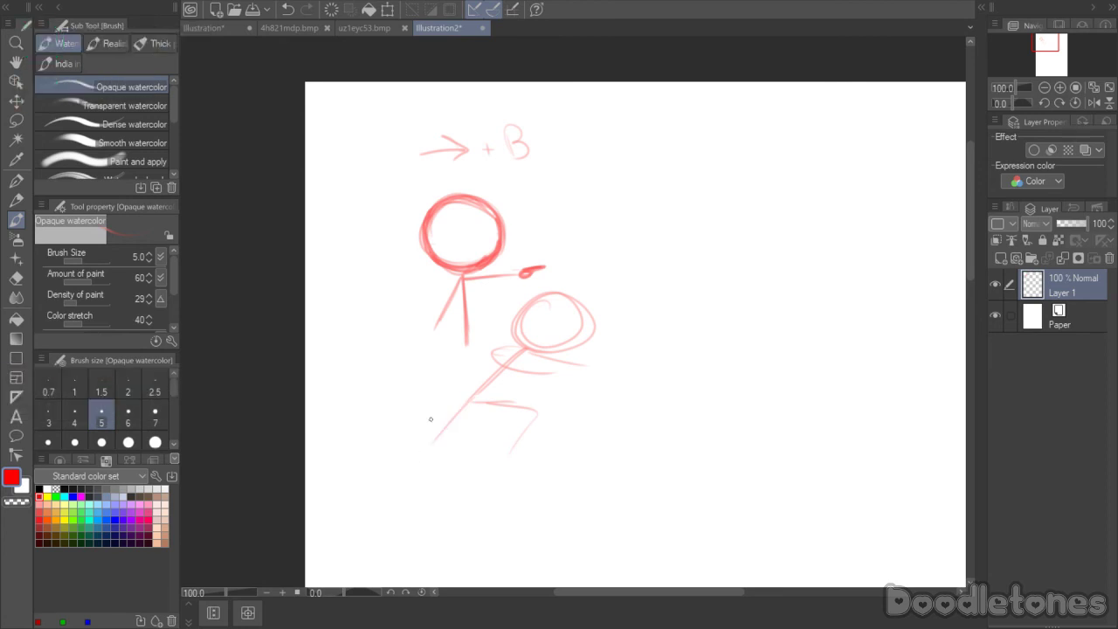
- Add the standing stick figure's legs and strengthen the lunging figure's torso, head and outstretched arm
{"action": "left_click_drag", "start_coordinate": [478, 364], "coordinate": [498, 399]}
{"action": "mouse_move", "coordinate": [471, 350]}
{"action": "left_mouse_down"}
{"action": "mouse_move", "coordinate": [483, 388]}
{"action": "mouse_move", "coordinate": [449, 414]}
{"action": "mouse_move", "coordinate": [453, 394]}
{"action": "mouse_move", "coordinate": [511, 361]}
{"action": "left_mouse_up"}
{"action": "left_click_drag", "start_coordinate": [431, 442], "coordinate": [543, 341]}
{"action": "mouse_move", "coordinate": [561, 294]}
{"action": "left_mouse_down"}
{"action": "mouse_move", "coordinate": [513, 325]}
{"action": "mouse_move", "coordinate": [546, 347]}
{"action": "mouse_move", "coordinate": [522, 348]}
{"action": "mouse_move", "coordinate": [533, 362]}
{"action": "mouse_move", "coordinate": [543, 348]}
{"action": "mouse_move", "coordinate": [623, 346]}
{"action": "left_mouse_up"}
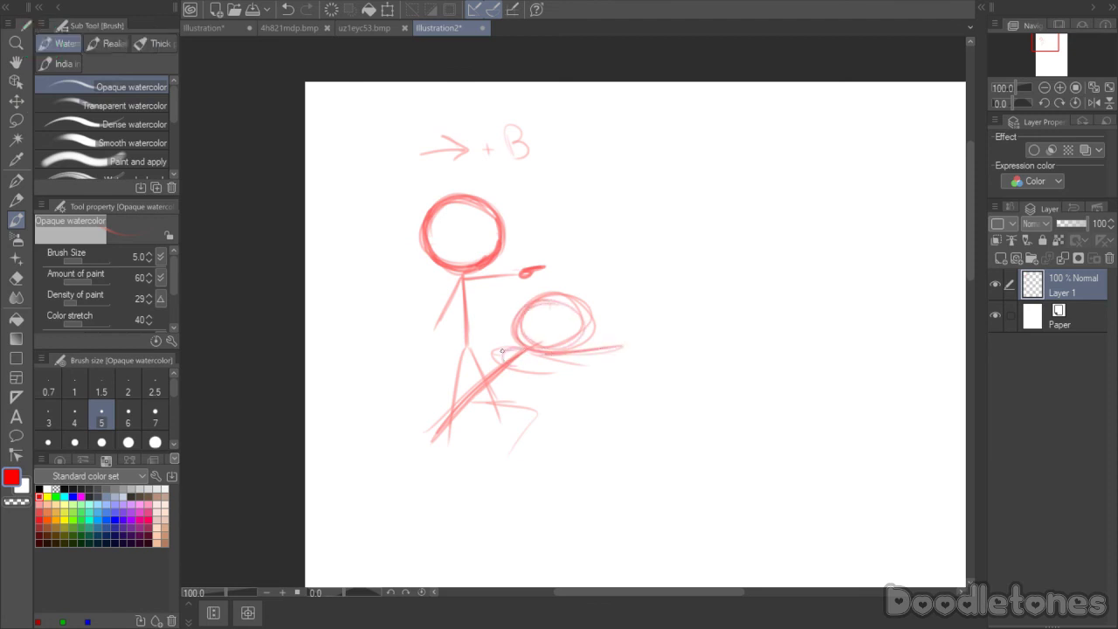
- Darken the lunging figure's bent arm and legs, add a round fist, and lengthen the standing figure's legs
{"action": "left_click_drag", "start_coordinate": [489, 351], "coordinate": [552, 372]}
{"action": "left_click_drag", "start_coordinate": [620, 339], "coordinate": [618, 353]}
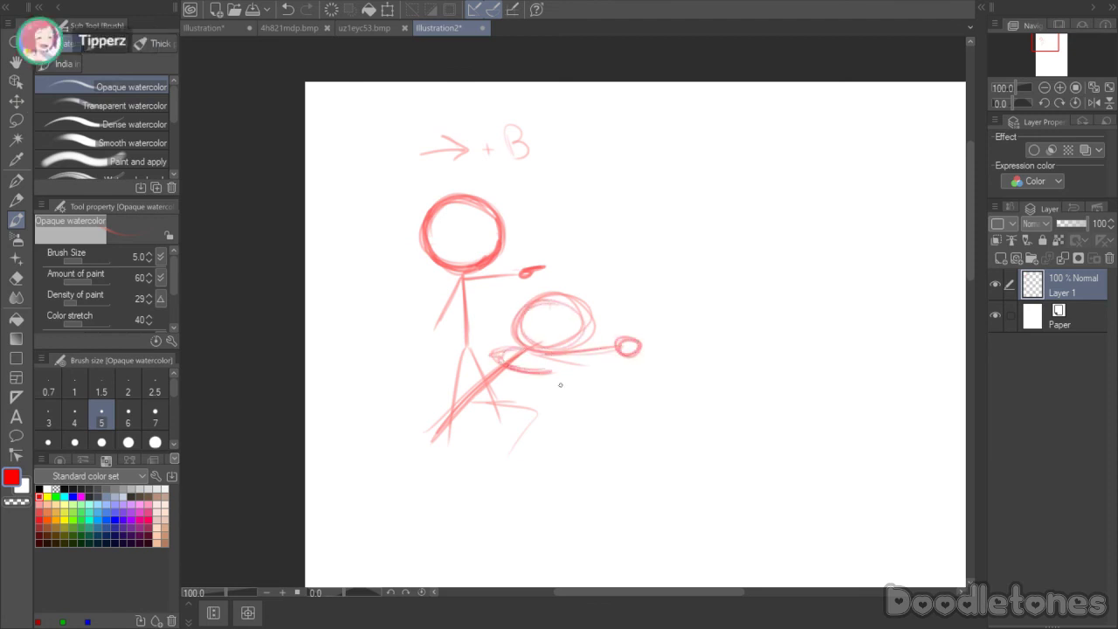
{"action": "mouse_move", "coordinate": [472, 402]}
{"action": "left_mouse_down"}
{"action": "mouse_move", "coordinate": [535, 407]}
{"action": "mouse_move", "coordinate": [507, 453]}
{"action": "left_mouse_up"}
{"action": "left_click_drag", "start_coordinate": [448, 420], "coordinate": [407, 458]}
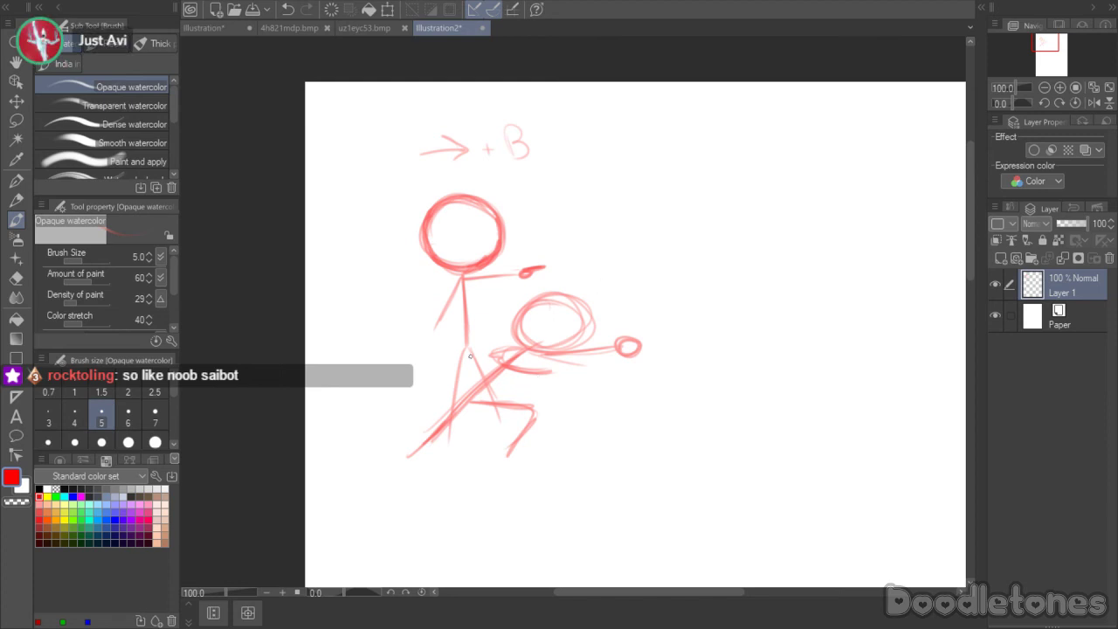
{"action": "mouse_move", "coordinate": [483, 385]}
{"action": "left_mouse_down"}
{"action": "mouse_move", "coordinate": [499, 420]}
{"action": "mouse_move", "coordinate": [453, 418]}
{"action": "mouse_move", "coordinate": [442, 460]}
{"action": "left_mouse_up"}
{"action": "left_click_drag", "start_coordinate": [464, 342], "coordinate": [453, 408]}
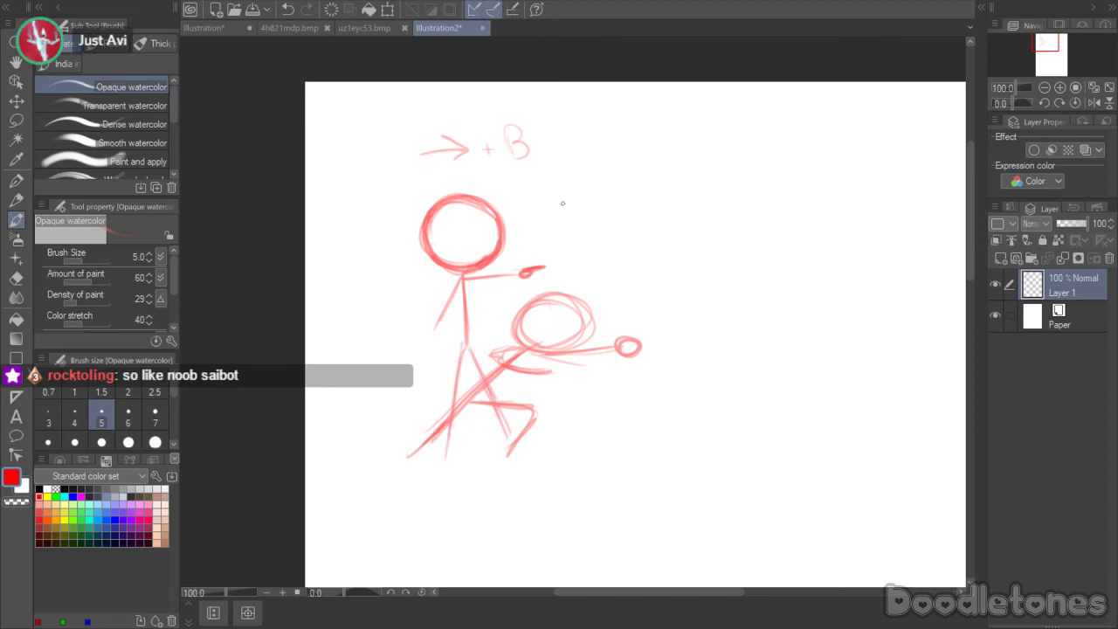
- Close the red stick-figure illustration without saving it
{"action": "left_click", "coordinate": [482, 28]}
{"action": "left_click", "coordinate": [575, 222]}
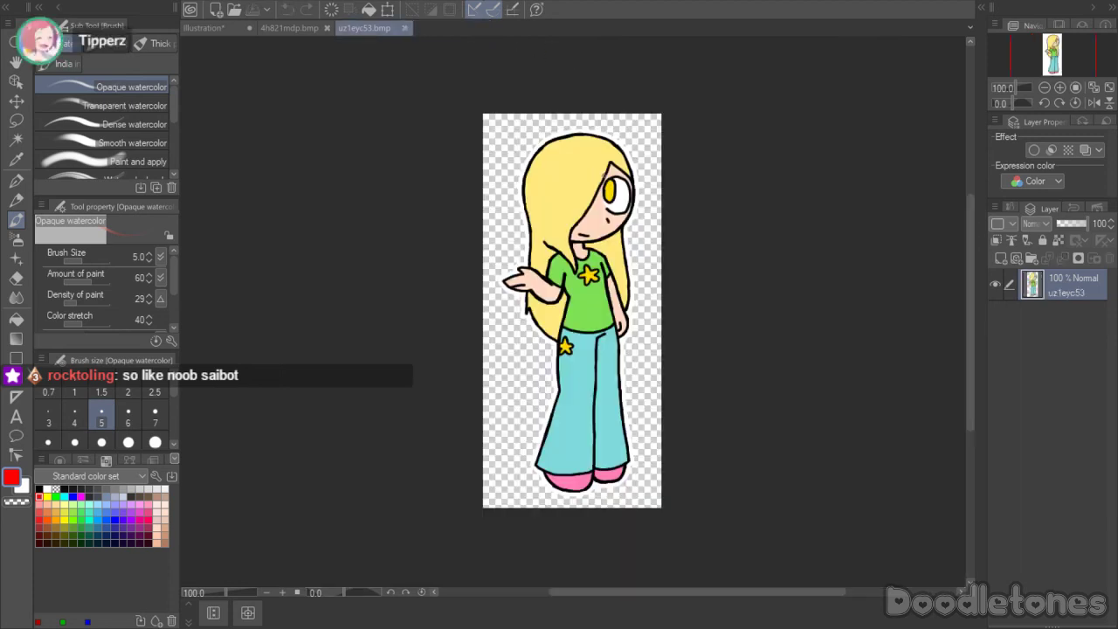
- Return to the main line art and ink the right trouser leg's outer edge in black G-pen from the knee to the flared hem corner
{"action": "left_click", "coordinate": [208, 28]}
{"action": "key", "text": "p"}
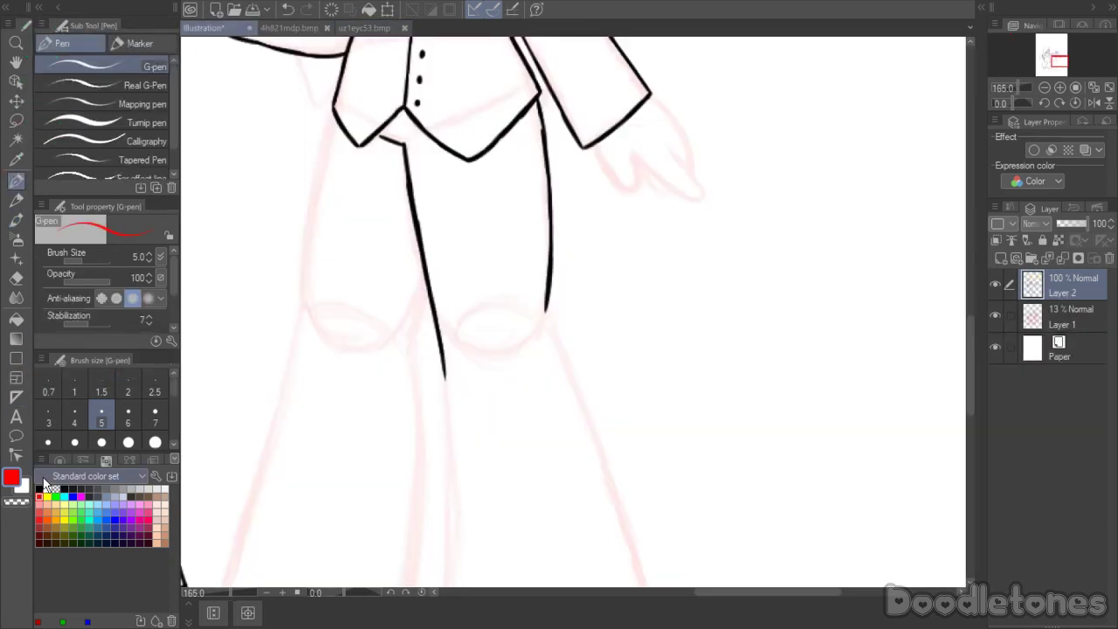
{"action": "left_click_drag", "start_coordinate": [547, 312], "coordinate": [585, 406]}
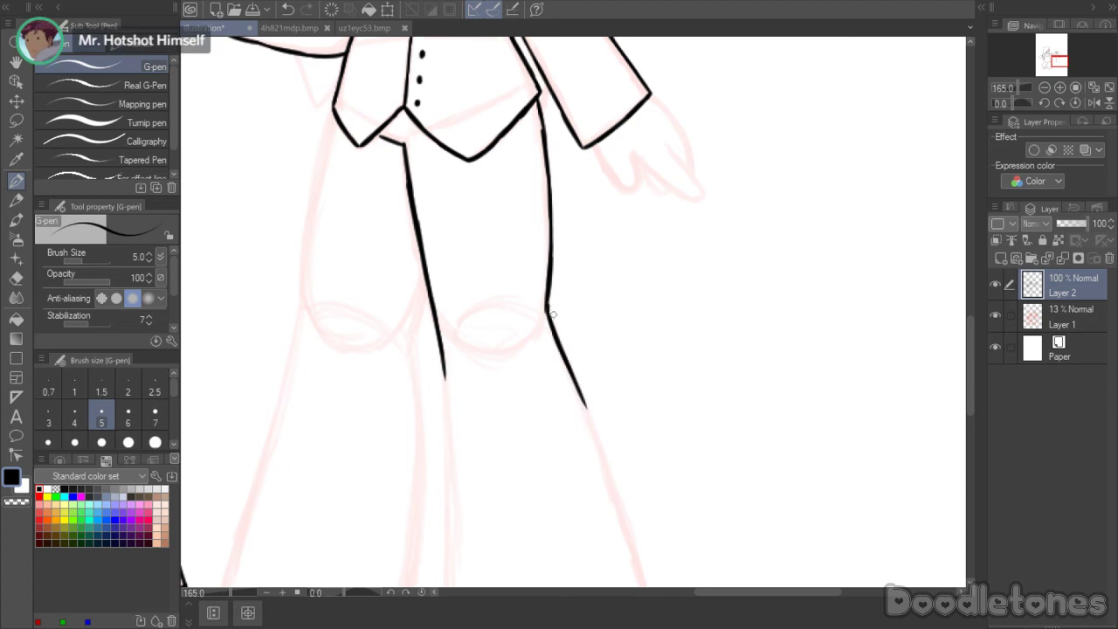
{"action": "scroll", "coordinate": [968, 330], "scroll_direction": "down", "scroll_amount": 2}
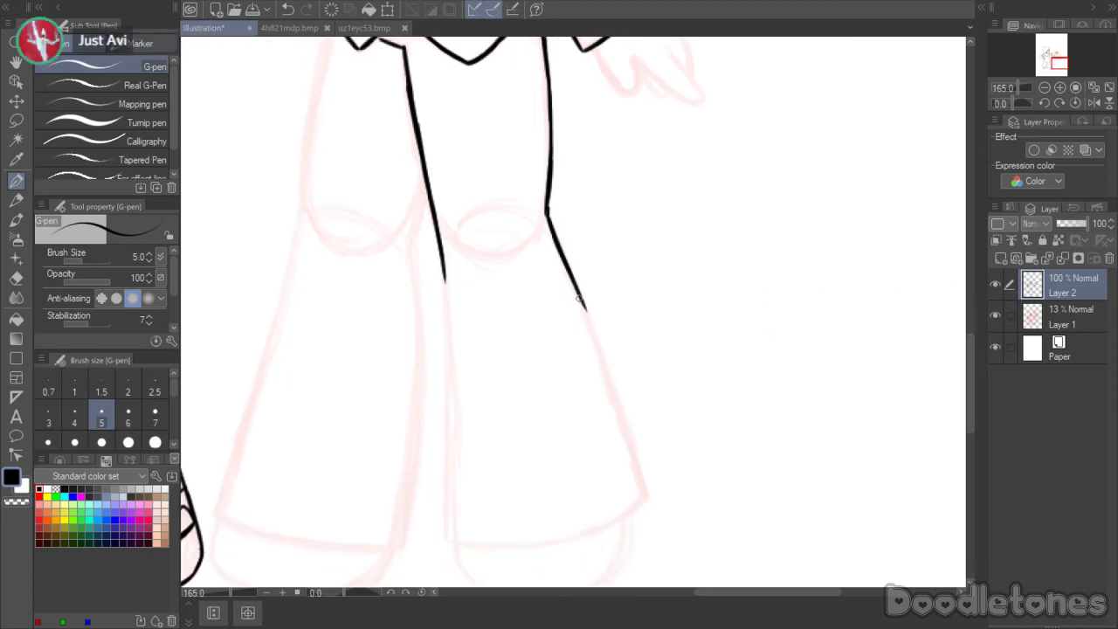
{"action": "left_click_drag", "start_coordinate": [584, 305], "coordinate": [602, 344]}
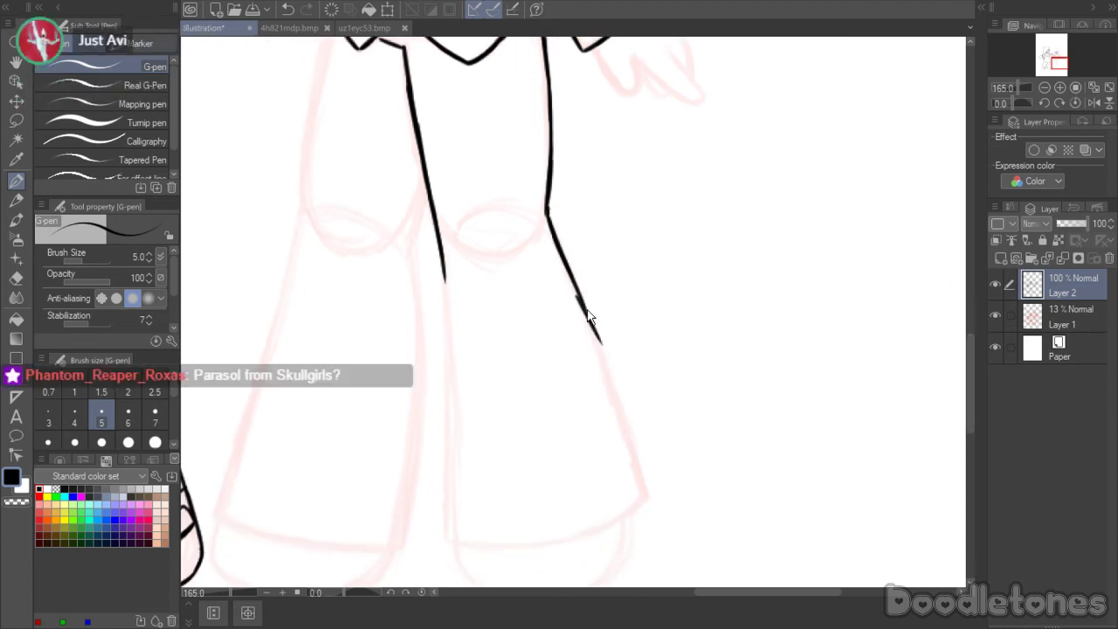
{"action": "left_click_drag", "start_coordinate": [582, 306], "coordinate": [633, 431]}
{"action": "key", "text": "ctrl+z"}
{"action": "key", "text": "ctrl+z"}
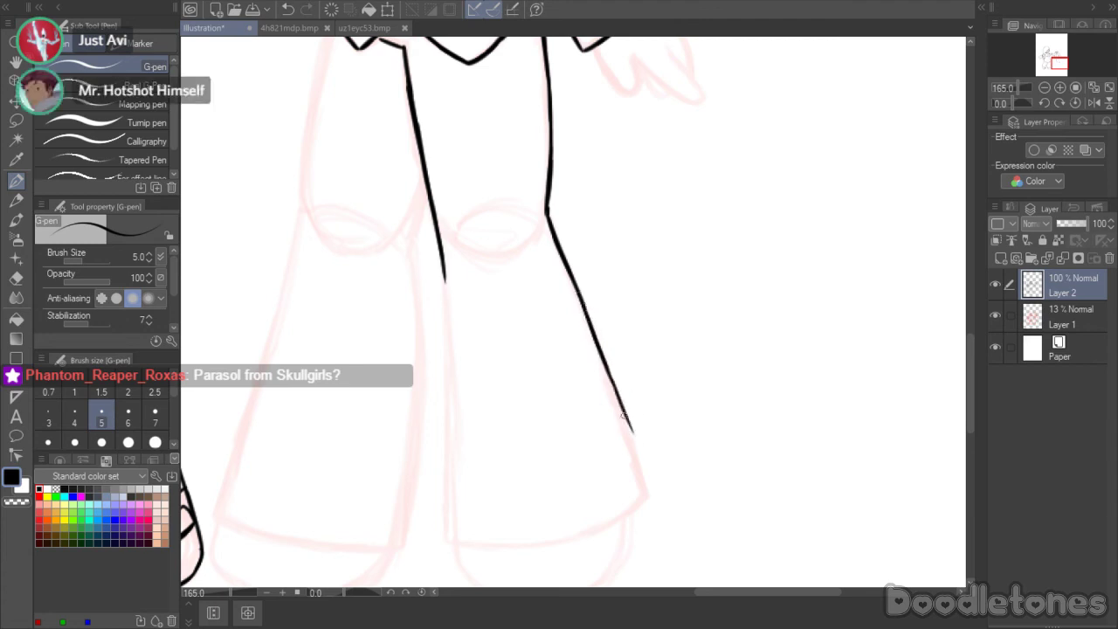
{"action": "key", "text": "ctrl+z"}
{"action": "left_click_drag", "start_coordinate": [607, 369], "coordinate": [650, 491]}
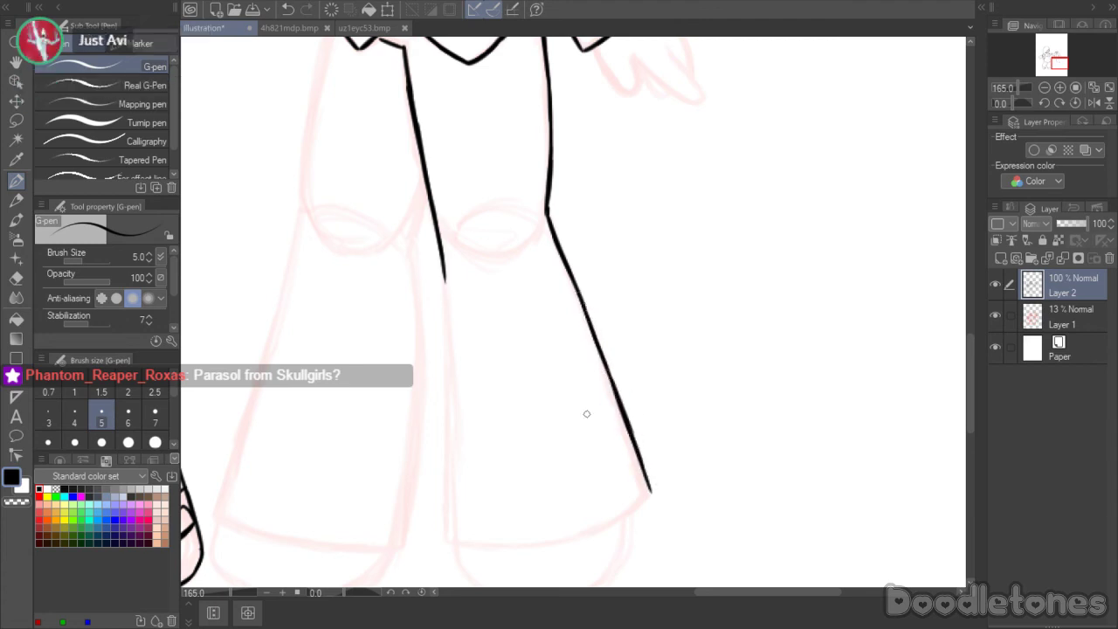
- Ink the right trouser leg's inner edge down to a curved flared hem, and clean up the outer hem corner
{"action": "left_click_drag", "start_coordinate": [444, 271], "coordinate": [450, 444]}
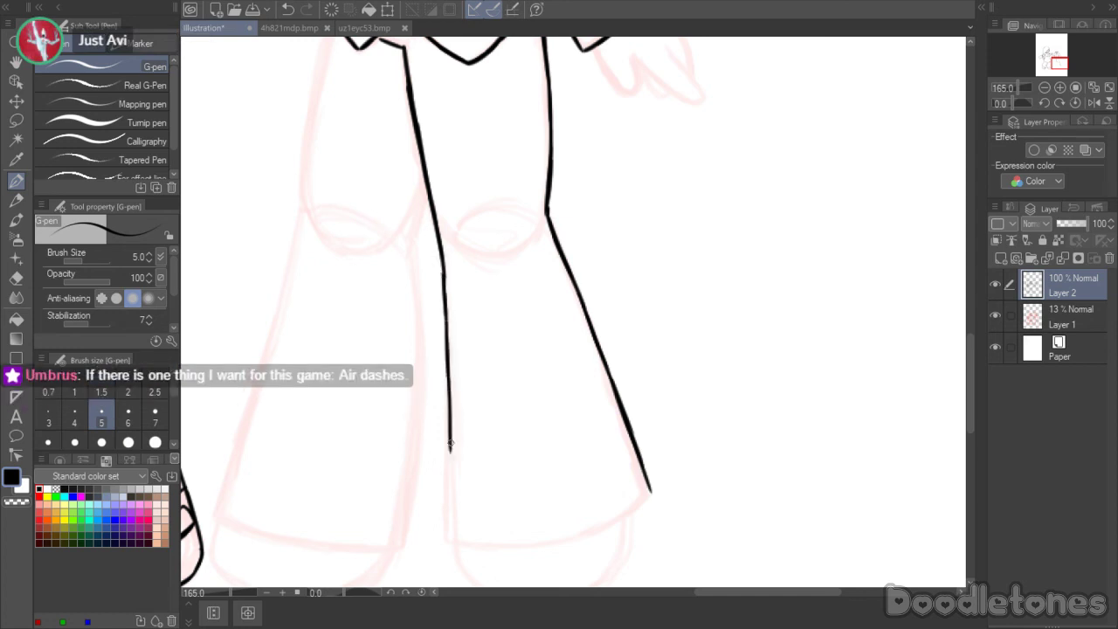
{"action": "left_click_drag", "start_coordinate": [447, 395], "coordinate": [449, 515]}
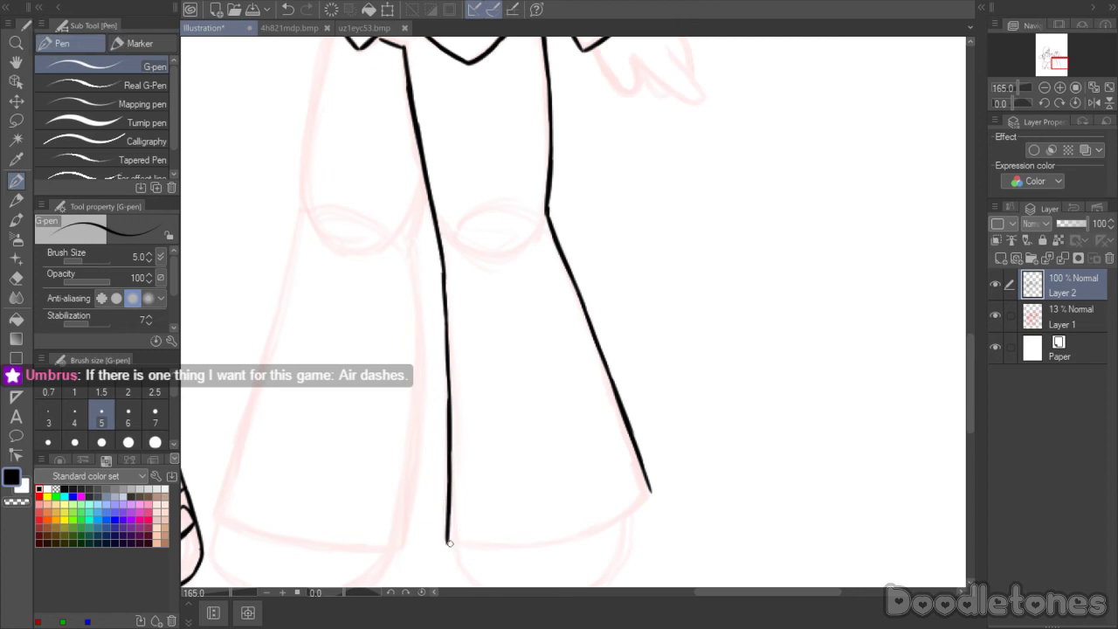
{"action": "mouse_move", "coordinate": [449, 542]}
{"action": "left_mouse_down"}
{"action": "mouse_move", "coordinate": [511, 553]}
{"action": "mouse_move", "coordinate": [586, 539]}
{"action": "mouse_move", "coordinate": [650, 495]}
{"action": "mouse_move", "coordinate": [635, 442]}
{"action": "mouse_move", "coordinate": [655, 493]}
{"action": "left_mouse_up"}
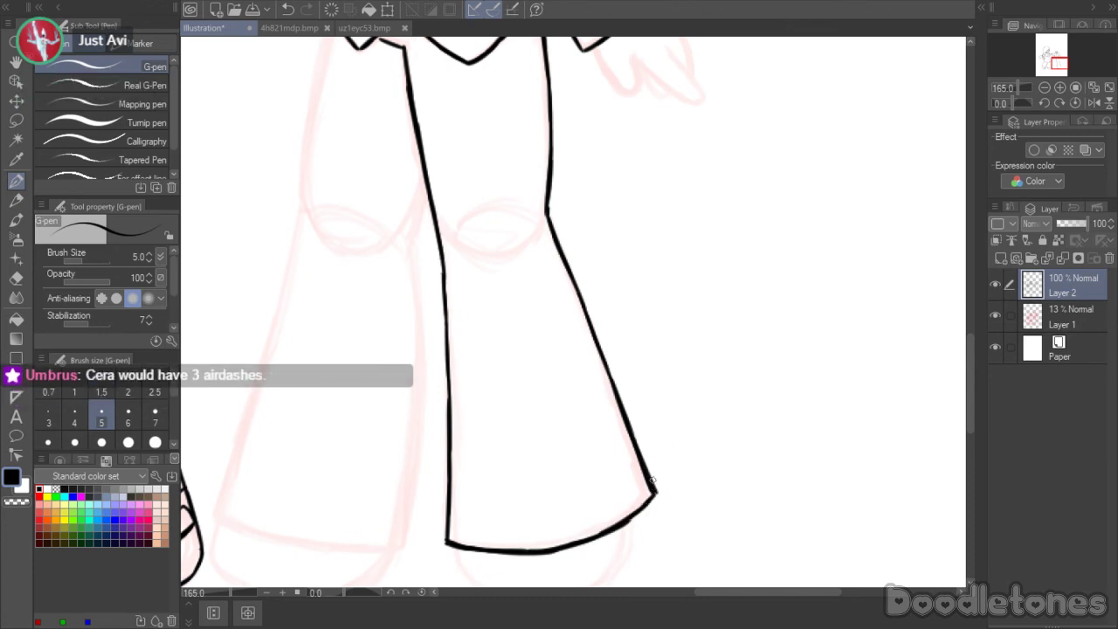
{"action": "key", "text": "e"}
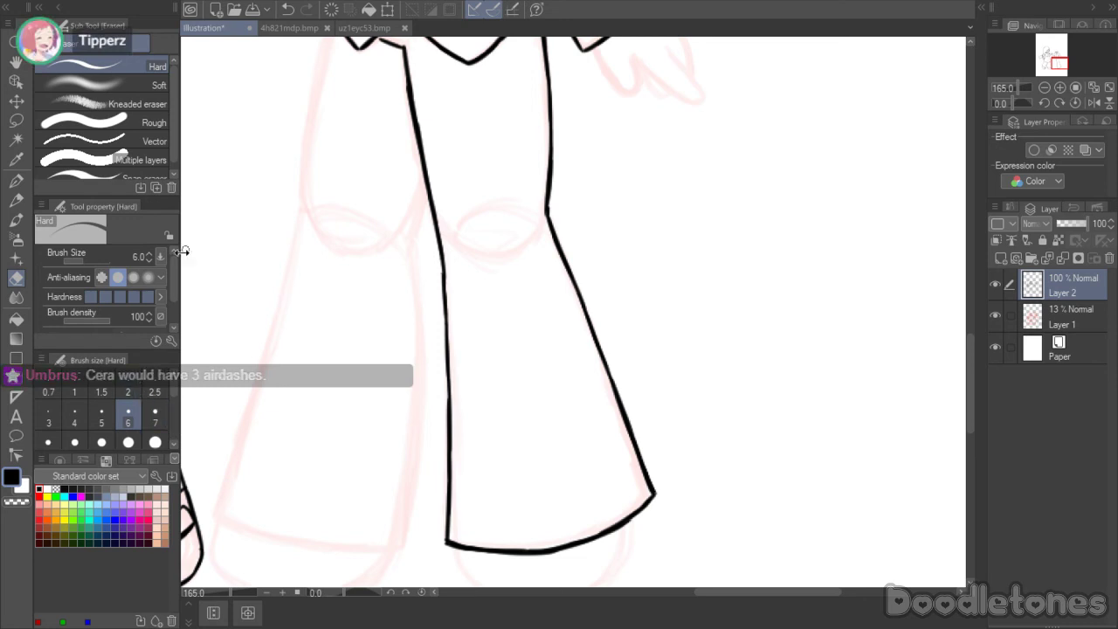
{"action": "scroll", "coordinate": [249, 136], "scroll_direction": "up", "scroll_amount": 2}
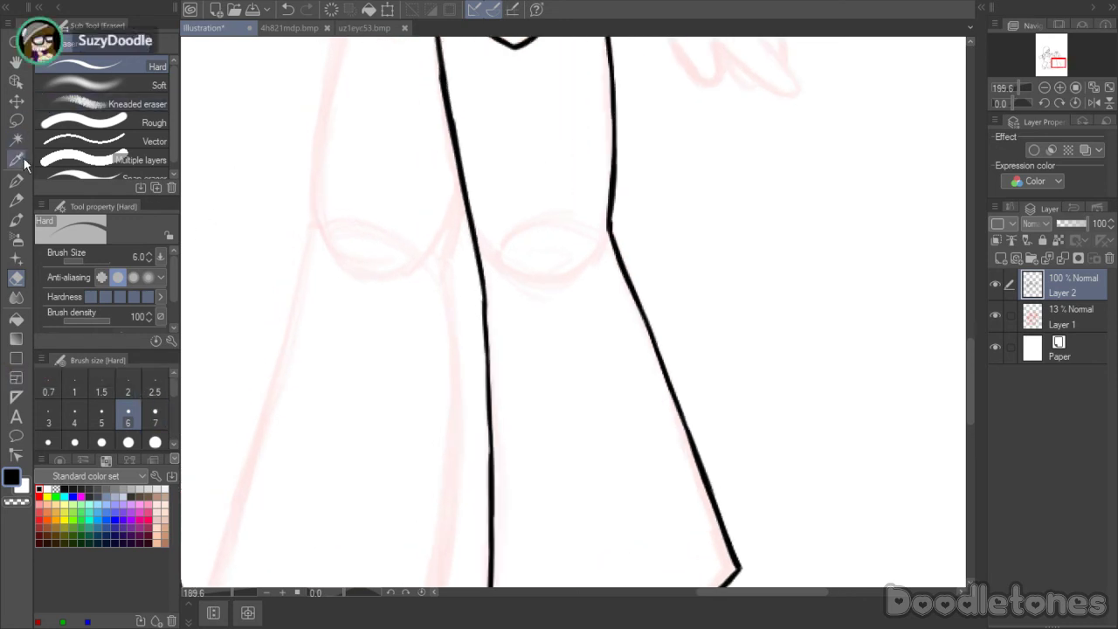
{"action": "key", "text": "p"}
{"action": "scroll", "coordinate": [413, 327], "scroll_direction": "down", "scroll_amount": 2}
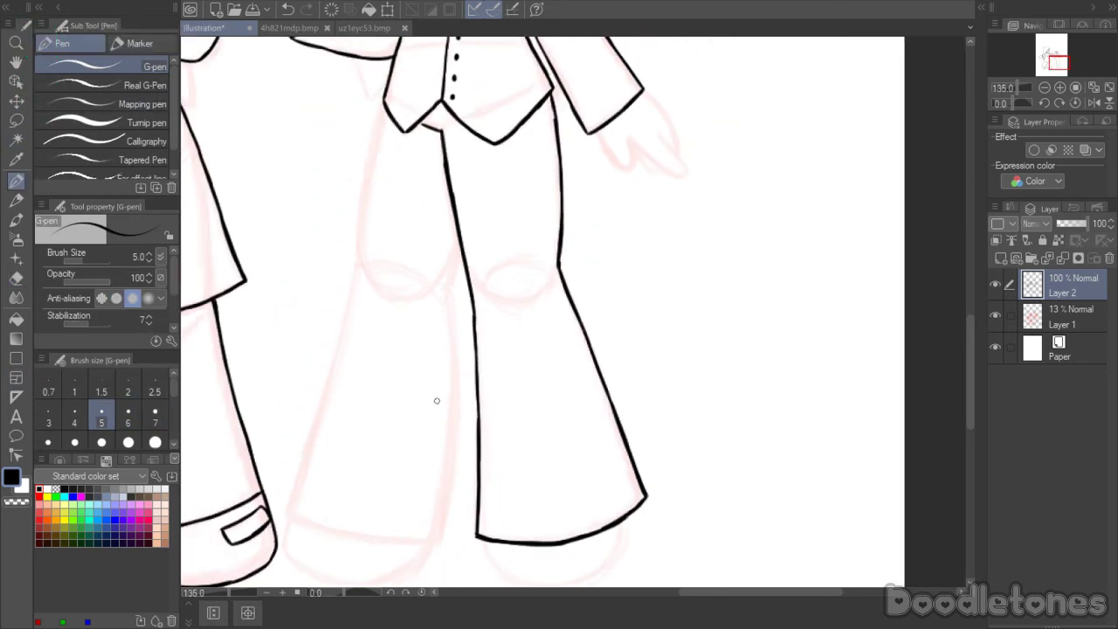
{"action": "scroll", "coordinate": [354, 162], "scroll_direction": "up", "scroll_amount": 3}
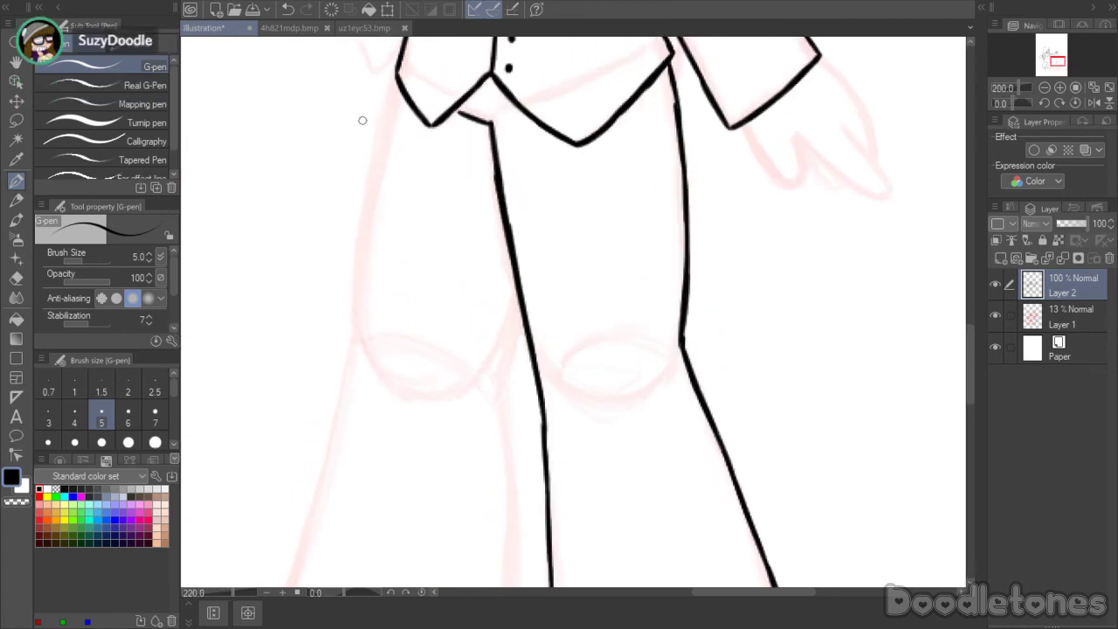
- Ink the left trouser leg's outer edge in black G-pen from the jacket hem down to the knee, and trim its thick spots
{"action": "left_click_drag", "start_coordinate": [399, 75], "coordinate": [372, 208]}
{"action": "left_click_drag", "start_coordinate": [384, 147], "coordinate": [343, 376]}
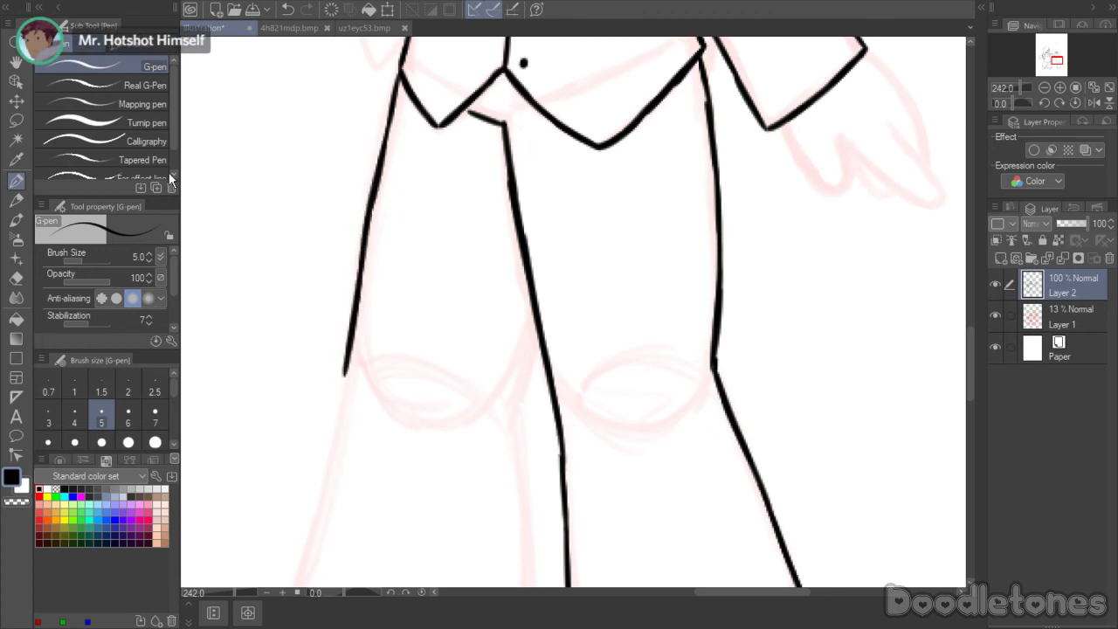
{"action": "left_click", "coordinate": [16, 277]}
{"action": "mouse_move", "coordinate": [385, 173]}
{"action": "left_mouse_down"}
{"action": "mouse_move", "coordinate": [373, 212]}
{"action": "mouse_move", "coordinate": [390, 143]}
{"action": "left_mouse_up"}
{"action": "left_click", "coordinate": [16, 180]}
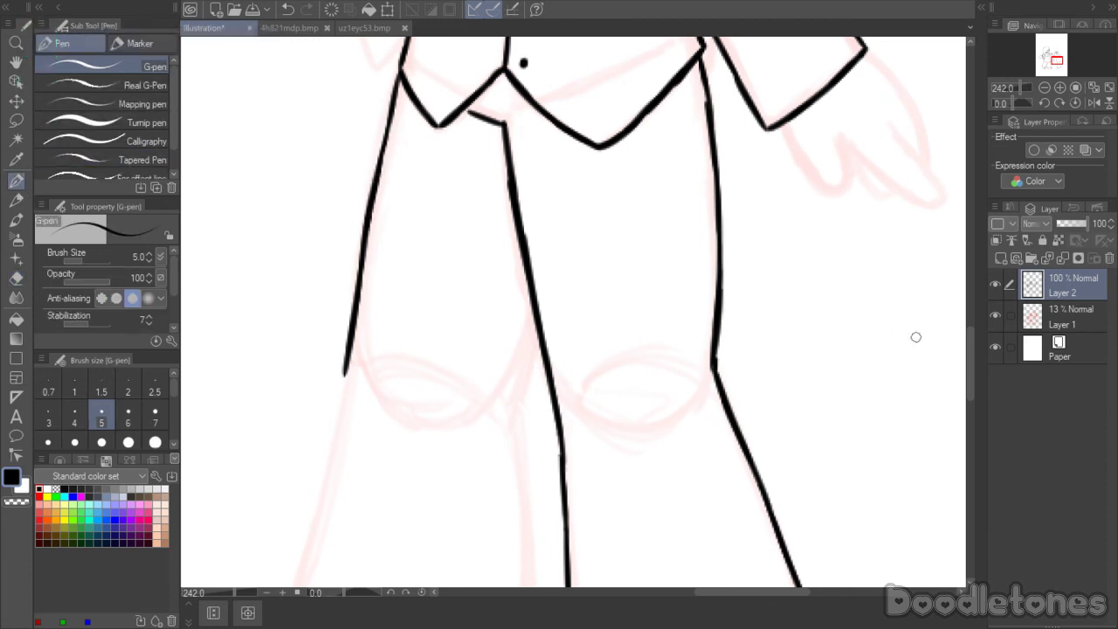
- Ink the left trouser leg's inner edge from where it meets the right leg down to the hem corner
{"action": "left_click_drag", "start_coordinate": [968, 334], "coordinate": [968, 354]}
{"action": "mouse_move", "coordinate": [525, 237]}
{"action": "left_mouse_down"}
{"action": "mouse_move", "coordinate": [539, 190]}
{"action": "mouse_move", "coordinate": [519, 292]}
{"action": "mouse_move", "coordinate": [534, 397]}
{"action": "left_mouse_up"}
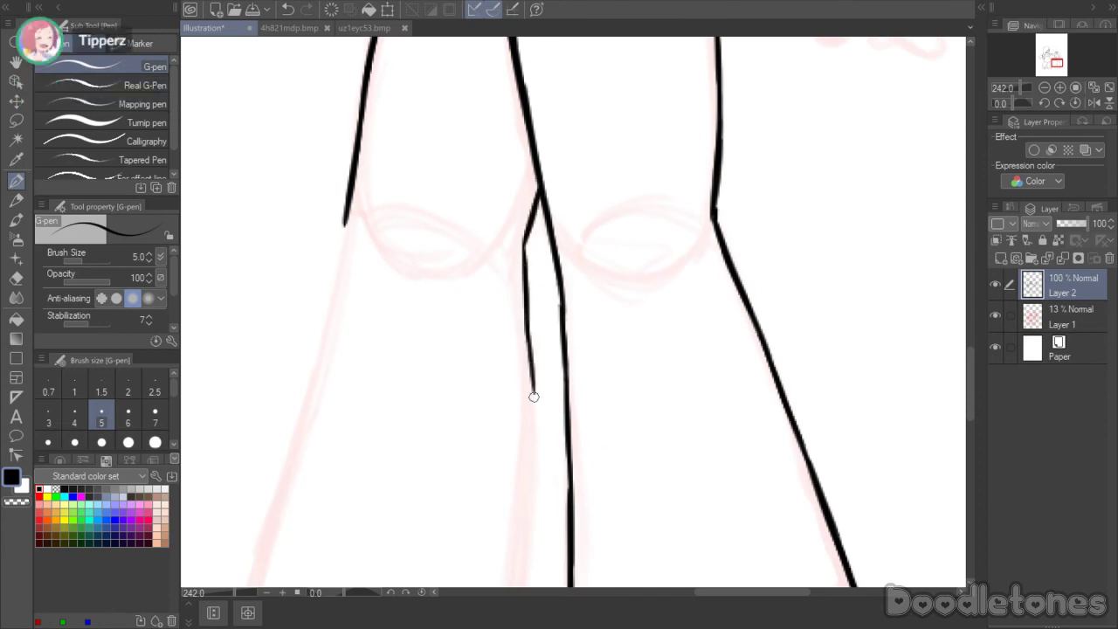
{"action": "left_click_drag", "start_coordinate": [525, 336], "coordinate": [534, 431]}
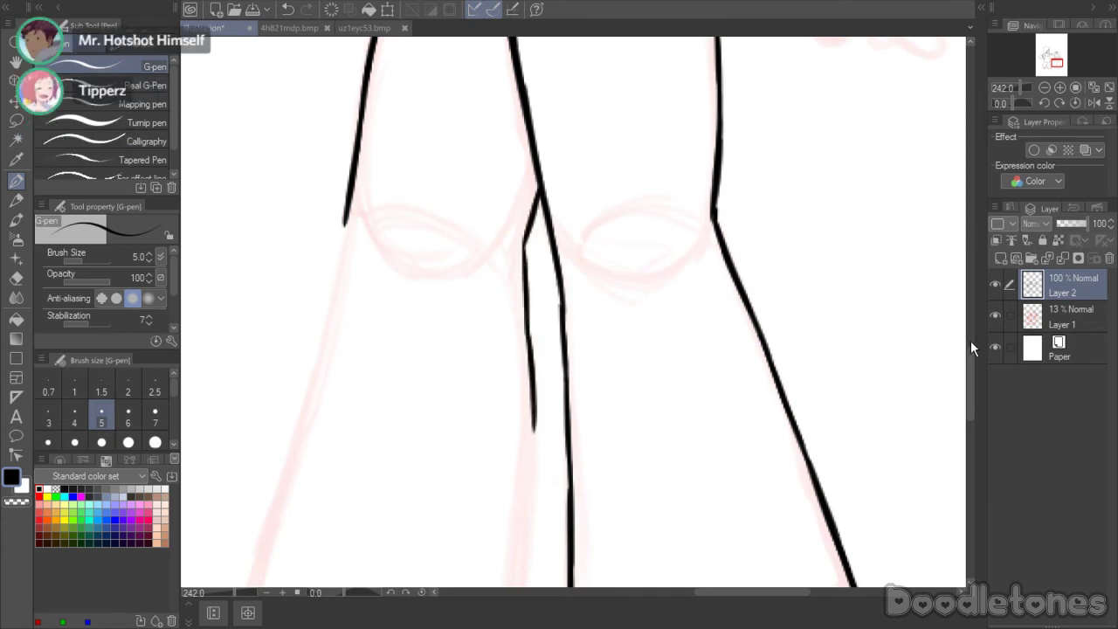
{"action": "left_click_drag", "start_coordinate": [970, 348], "coordinate": [970, 369]}
{"action": "left_click_drag", "start_coordinate": [526, 243], "coordinate": [529, 349]}
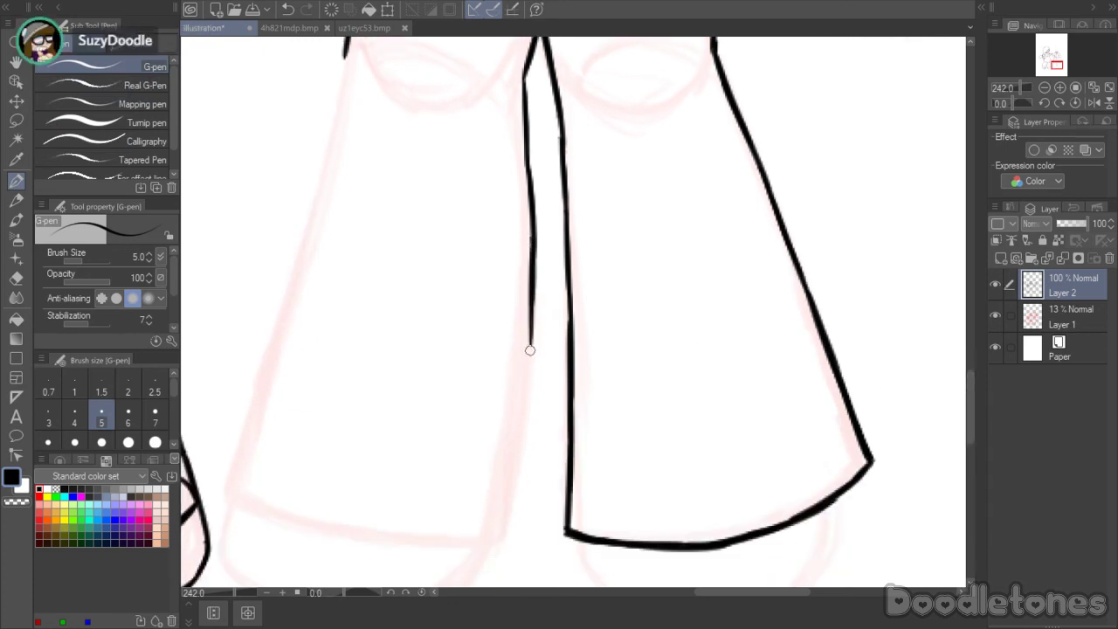
{"action": "left_click_drag", "start_coordinate": [530, 302], "coordinate": [518, 410]}
{"action": "left_click_drag", "start_coordinate": [527, 346], "coordinate": [515, 463]}
{"action": "left_click_drag", "start_coordinate": [525, 395], "coordinate": [514, 497]}
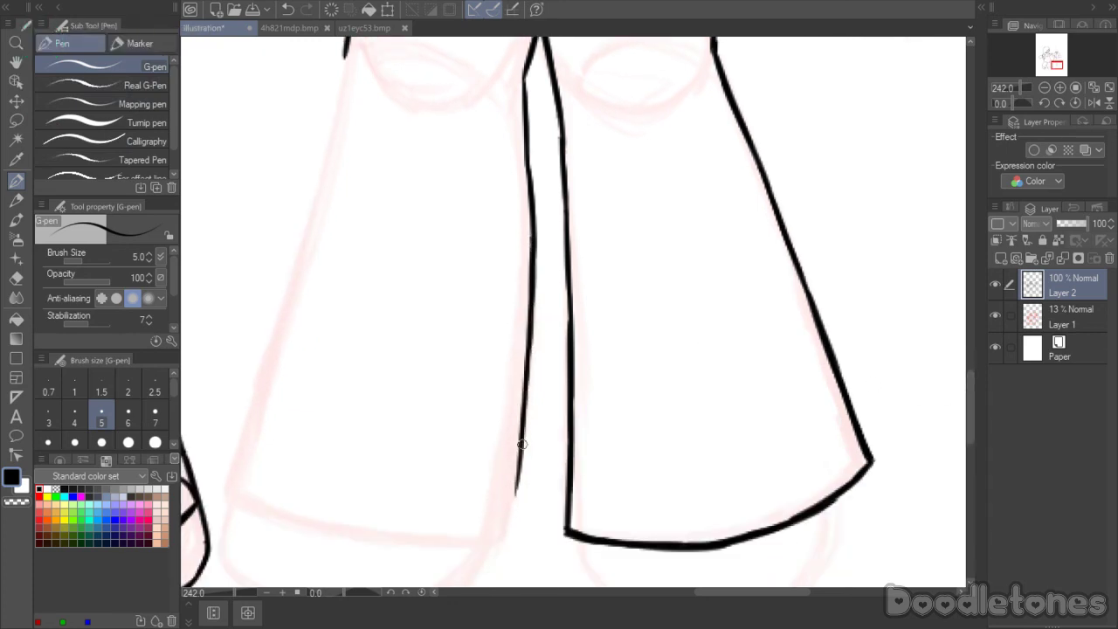
{"action": "left_click_drag", "start_coordinate": [522, 445], "coordinate": [509, 534]}
{"action": "left_click_drag", "start_coordinate": [521, 456], "coordinate": [511, 524]}
{"action": "left_click_drag", "start_coordinate": [522, 421], "coordinate": [510, 523]}
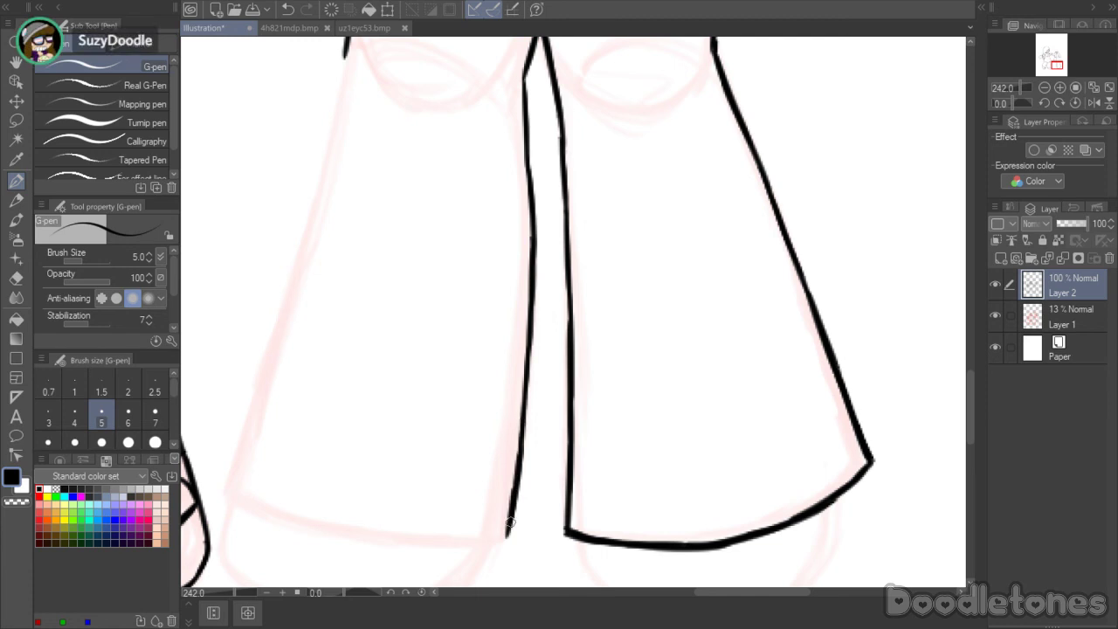
- Extend the left trouser leg's outer edge from the knee to the flared hem corner, and thin the rough overlap with the hard eraser
{"action": "left_click_drag", "start_coordinate": [344, 57], "coordinate": [323, 164]}
{"action": "mouse_move", "coordinate": [335, 114]}
{"action": "left_mouse_down"}
{"action": "mouse_move", "coordinate": [327, 159]}
{"action": "mouse_move", "coordinate": [344, 200]}
{"action": "left_mouse_up"}
{"action": "left_click", "coordinate": [688, 594]}
{"action": "left_click", "coordinate": [687, 594]}
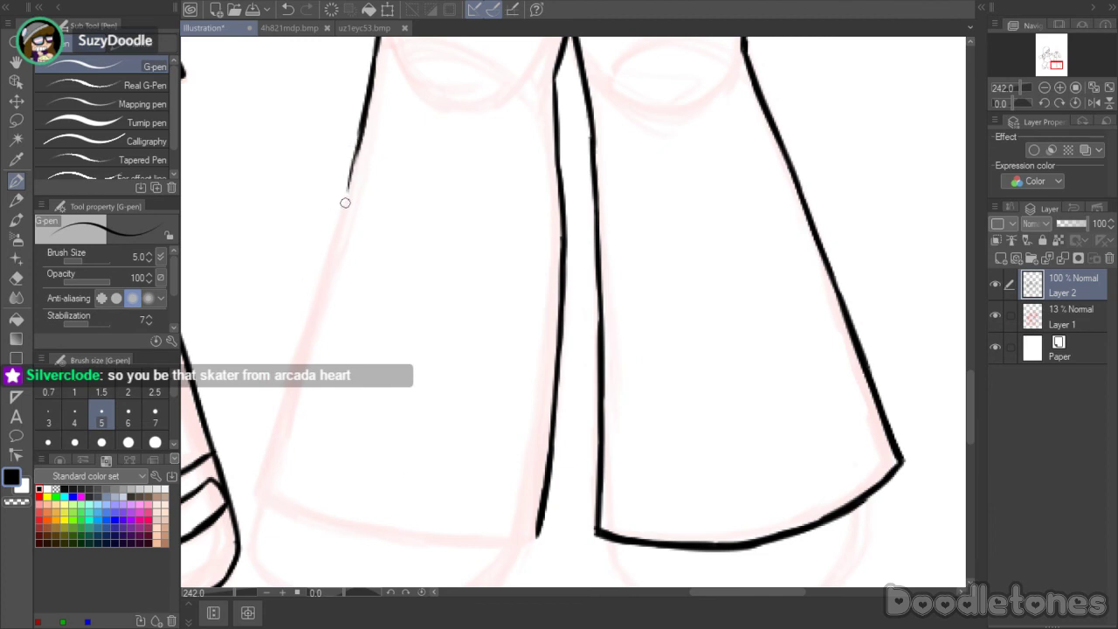
{"action": "left_click_drag", "start_coordinate": [359, 141], "coordinate": [300, 337]}
{"action": "left_click_drag", "start_coordinate": [325, 252], "coordinate": [278, 407]}
{"action": "left_click_drag", "start_coordinate": [296, 349], "coordinate": [266, 456]}
{"action": "left_click_drag", "start_coordinate": [290, 387], "coordinate": [249, 488]}
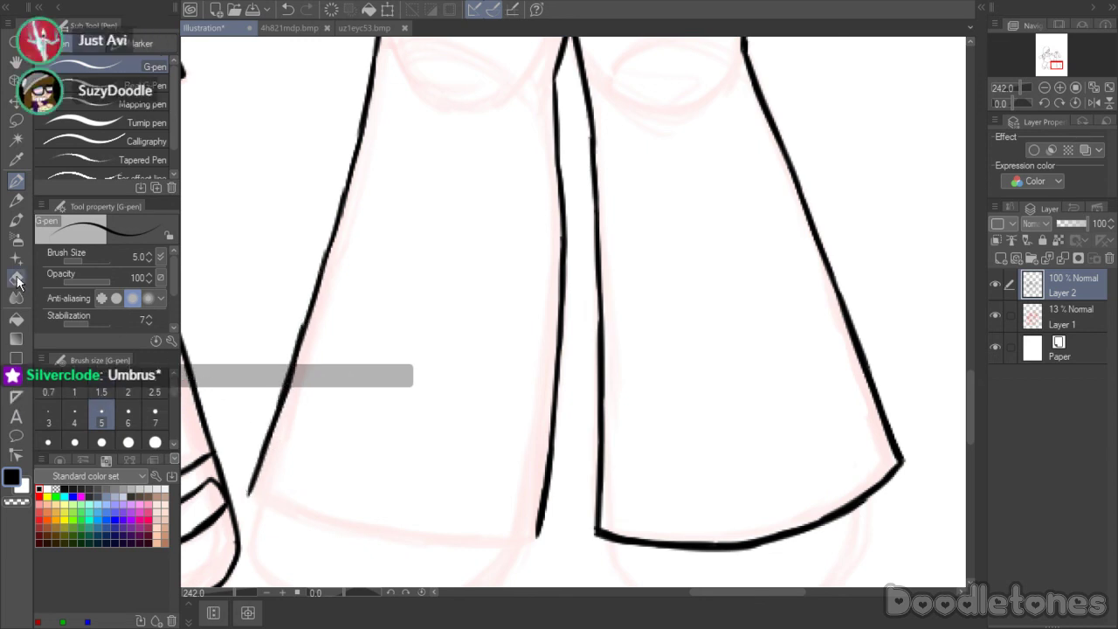
{"action": "key", "text": "e"}
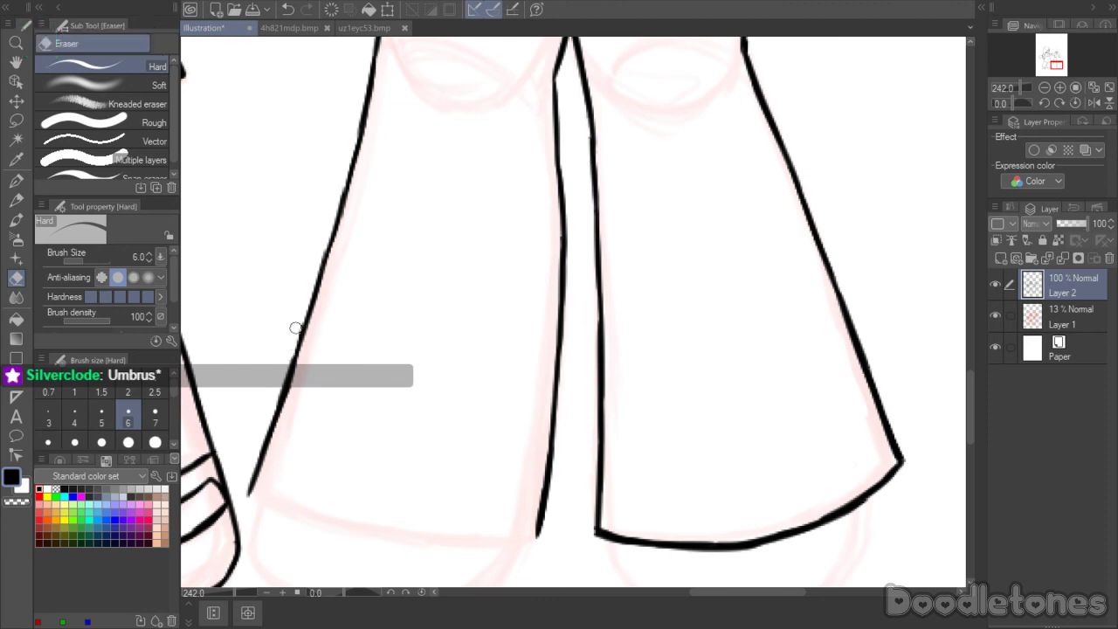
{"action": "left_click_drag", "start_coordinate": [295, 327], "coordinate": [278, 405]}
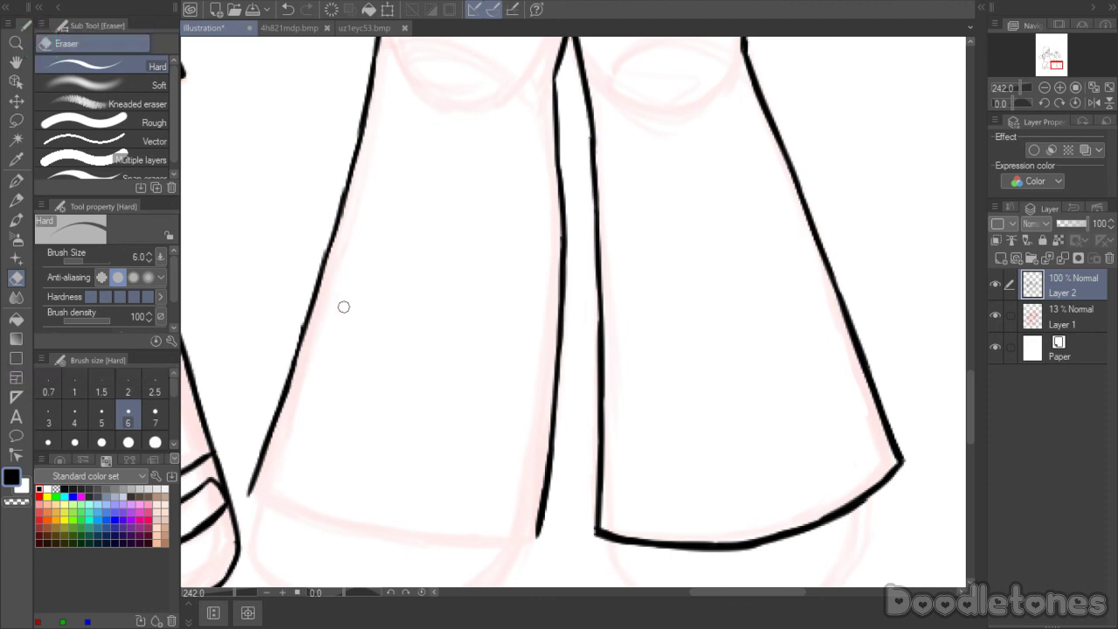
{"action": "key", "text": "p"}
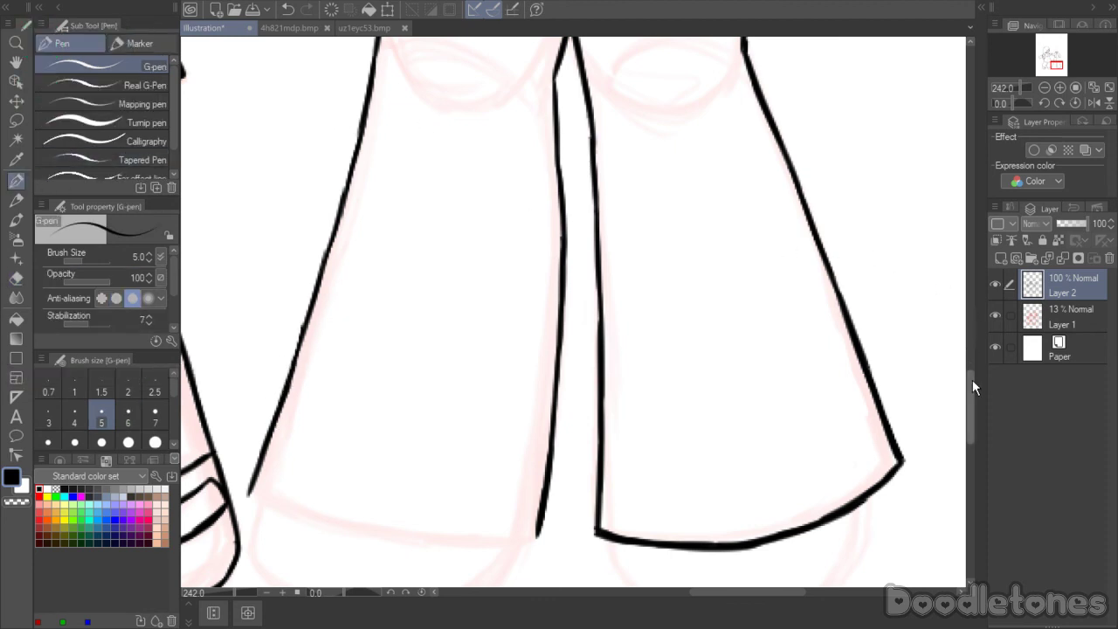
- Ink the left trouser leg's curved hem between its two corners, and erase the bump along its underside
{"action": "mouse_move", "coordinate": [250, 495]}
{"action": "left_mouse_down"}
{"action": "mouse_move", "coordinate": [367, 532]}
{"action": "mouse_move", "coordinate": [330, 523]}
{"action": "mouse_move", "coordinate": [358, 531]}
{"action": "mouse_move", "coordinate": [478, 543]}
{"action": "left_mouse_up"}
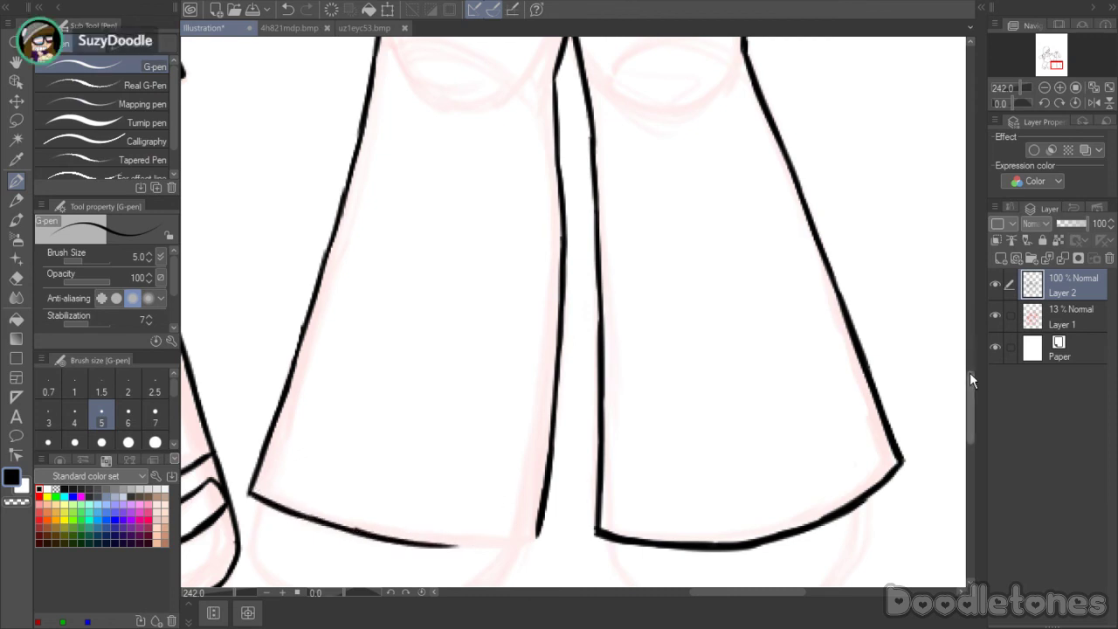
{"action": "scroll", "coordinate": [968, 373], "scroll_direction": "down", "scroll_amount": 3}
{"action": "left_click_drag", "start_coordinate": [435, 407], "coordinate": [544, 397]}
{"action": "mouse_move", "coordinate": [475, 407]}
{"action": "left_mouse_down"}
{"action": "mouse_move", "coordinate": [540, 397]}
{"action": "mouse_move", "coordinate": [522, 407]}
{"action": "left_mouse_up"}
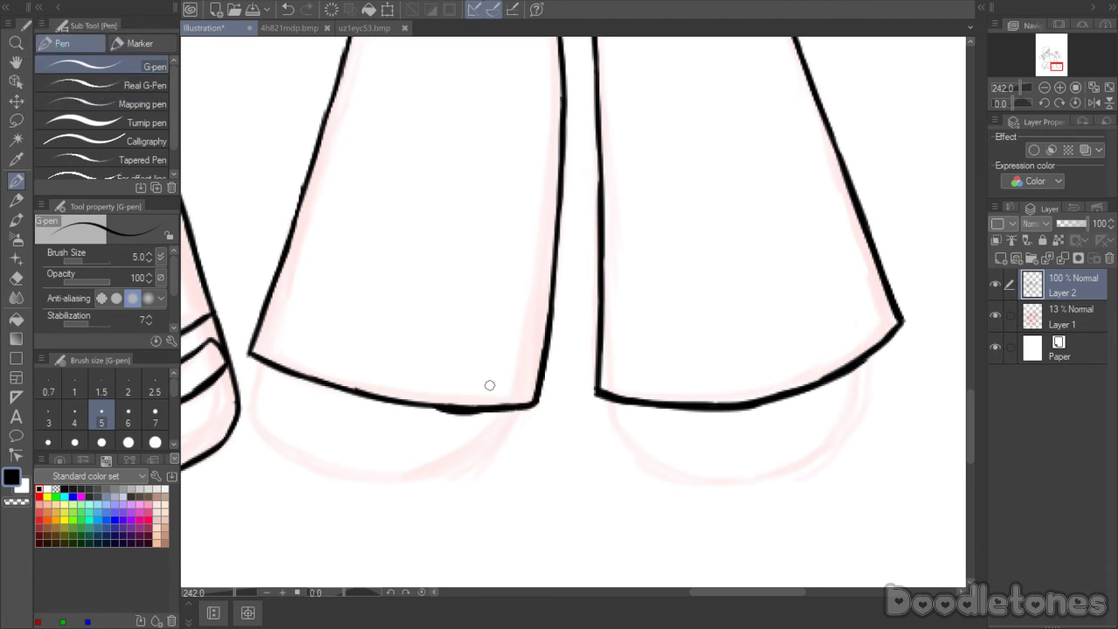
{"action": "left_click", "coordinate": [21, 276]}
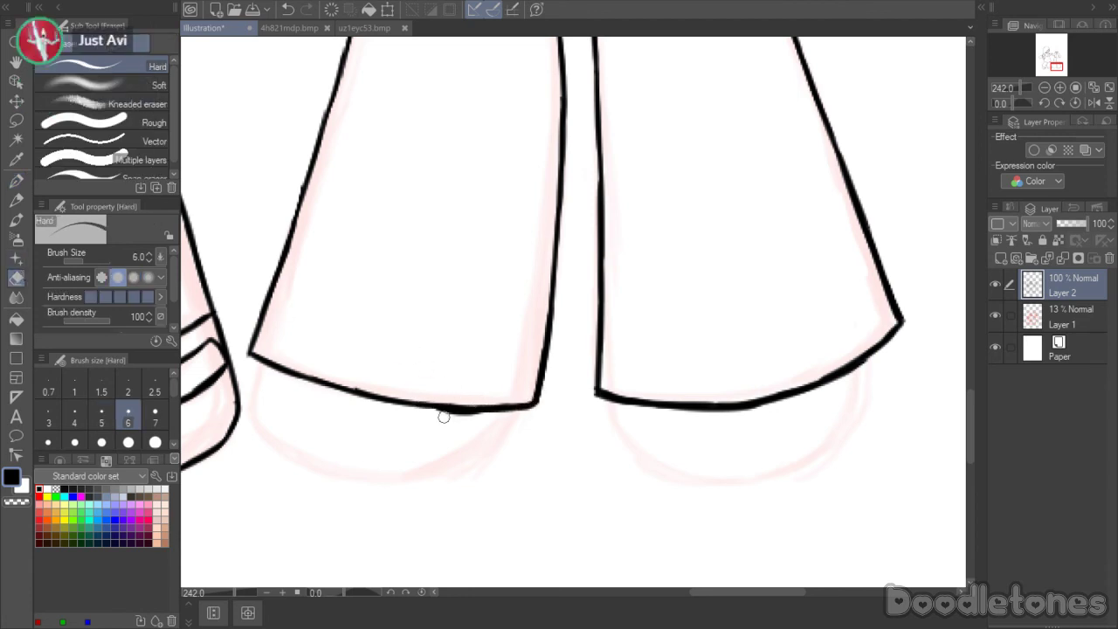
{"action": "left_click_drag", "start_coordinate": [442, 414], "coordinate": [496, 417]}
- Ink the rounded left shoe below the trouser hem, trimming and evening out the line weight along its sides
{"action": "key", "text": "p"}
{"action": "mouse_move", "coordinate": [260, 369]}
{"action": "left_mouse_down"}
{"action": "mouse_move", "coordinate": [252, 412]}
{"action": "mouse_move", "coordinate": [324, 467]}
{"action": "mouse_move", "coordinate": [456, 472]}
{"action": "mouse_move", "coordinate": [512, 412]}
{"action": "mouse_move", "coordinate": [473, 462]}
{"action": "mouse_move", "coordinate": [421, 479]}
{"action": "left_mouse_up"}
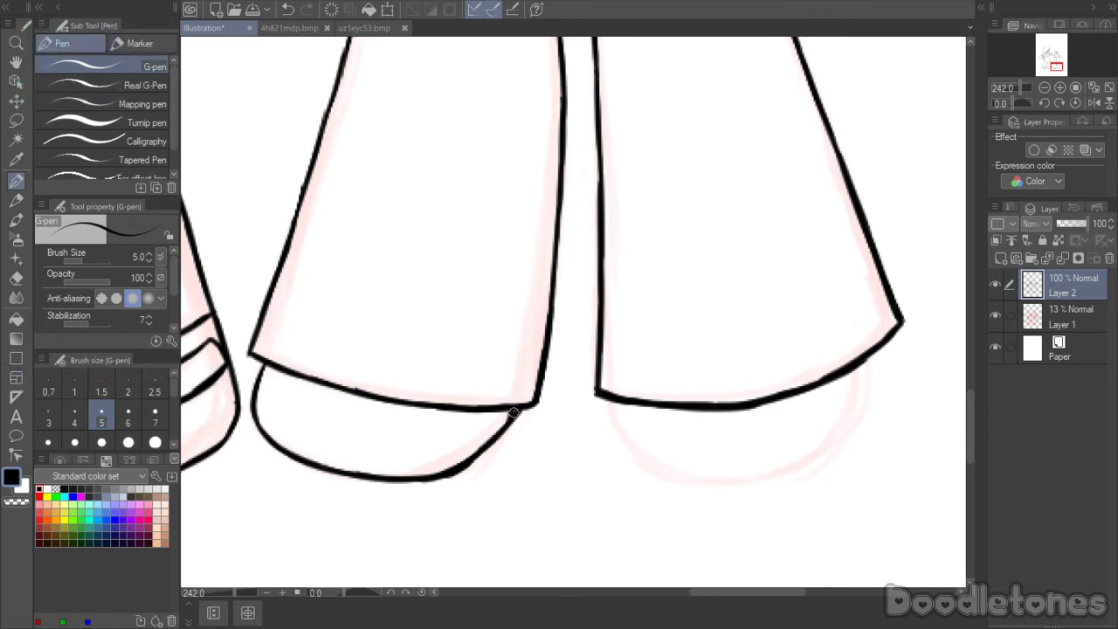
{"action": "mouse_move", "coordinate": [514, 412]}
{"action": "left_mouse_down"}
{"action": "mouse_move", "coordinate": [476, 462]}
{"action": "mouse_move", "coordinate": [500, 435]}
{"action": "mouse_move", "coordinate": [446, 473]}
{"action": "left_mouse_up"}
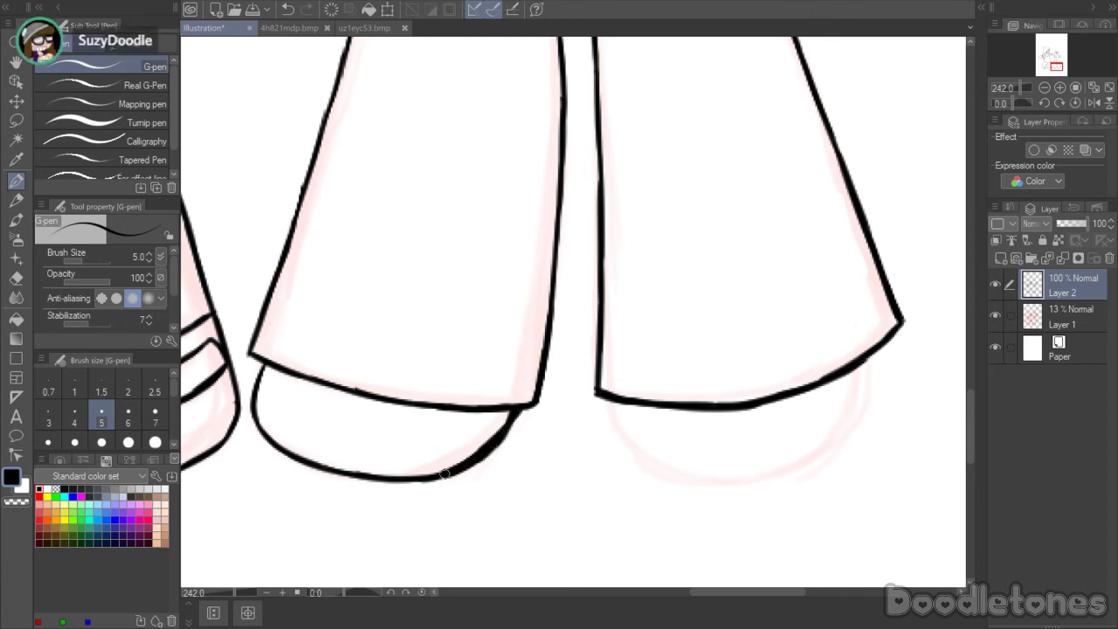
{"action": "key", "text": "e"}
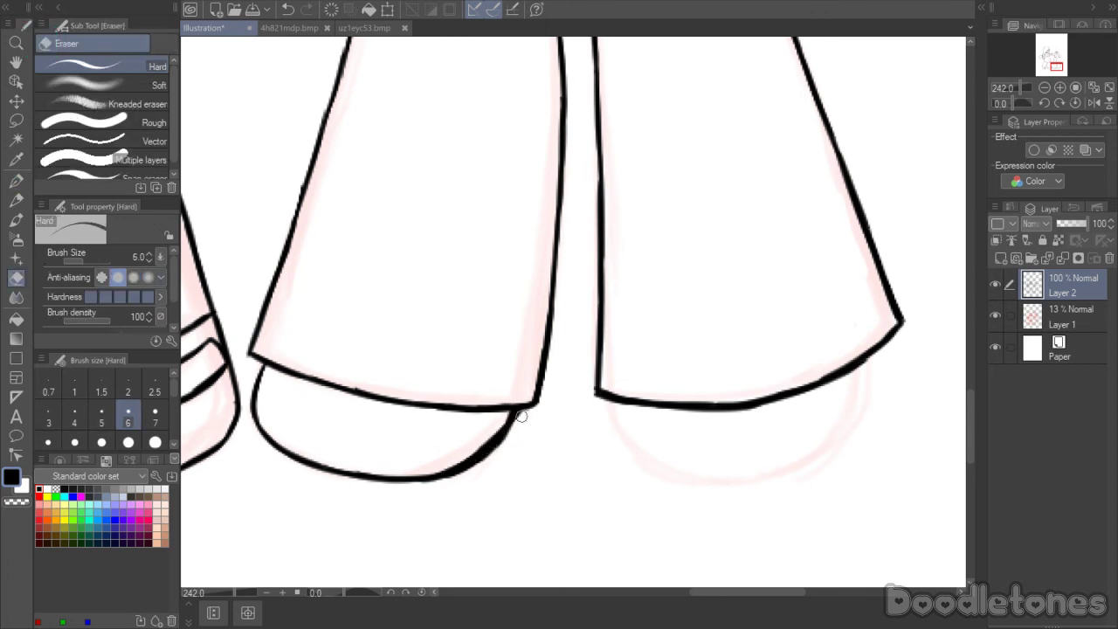
{"action": "mouse_move", "coordinate": [518, 417]}
{"action": "left_mouse_down"}
{"action": "mouse_move", "coordinate": [502, 453]}
{"action": "mouse_move", "coordinate": [494, 422]}
{"action": "mouse_move", "coordinate": [469, 446]}
{"action": "left_mouse_up"}
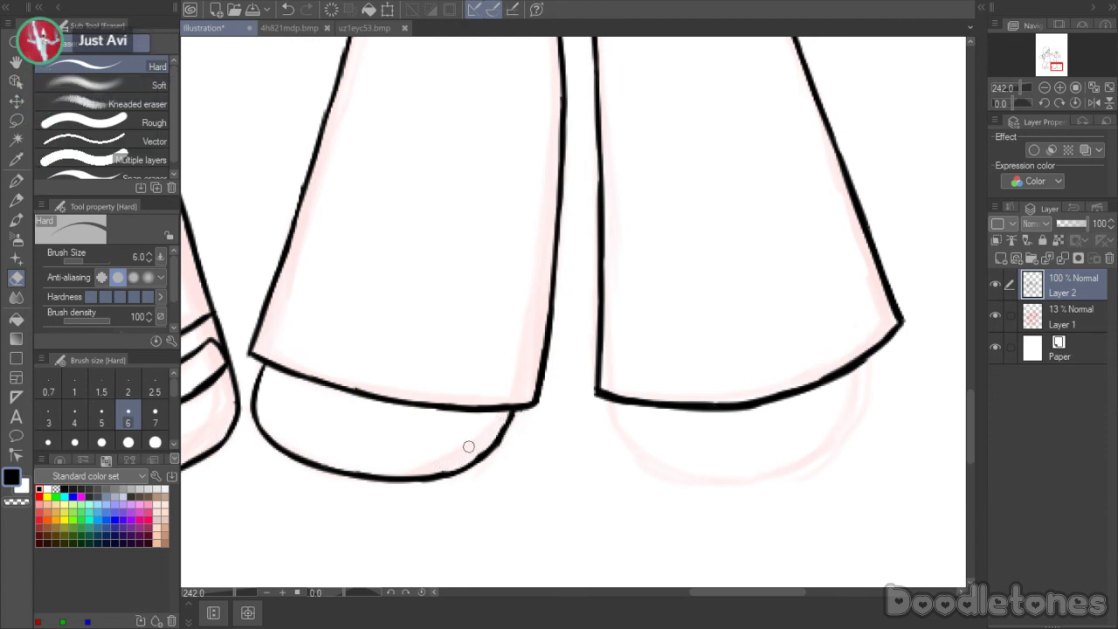
{"action": "key", "text": "p"}
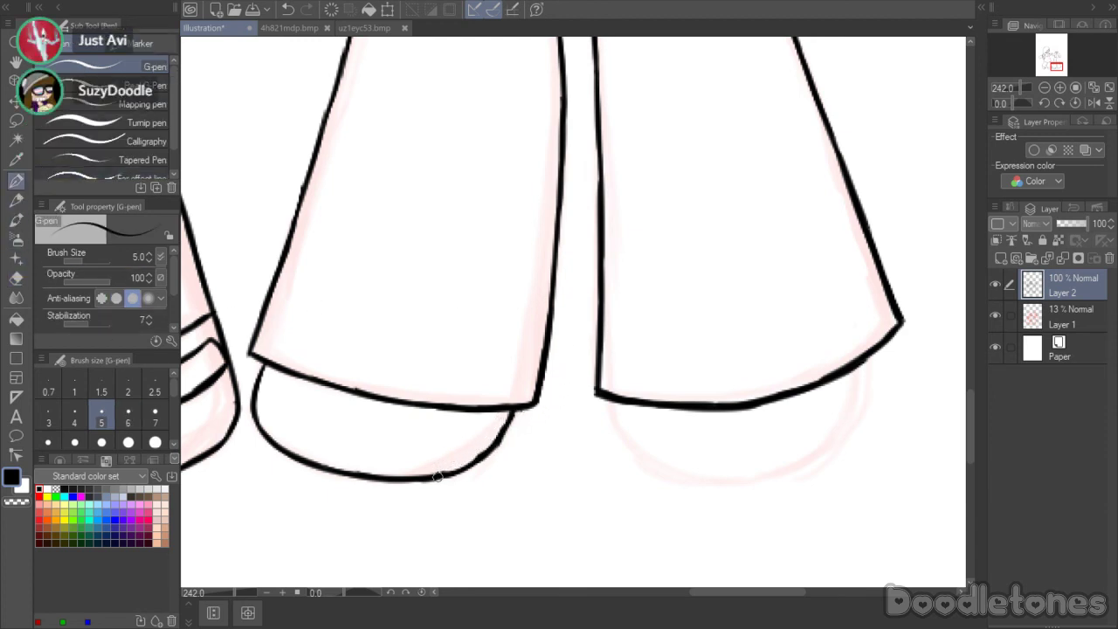
{"action": "mouse_move", "coordinate": [445, 474]}
{"action": "left_mouse_down"}
{"action": "mouse_move", "coordinate": [489, 448]}
{"action": "mouse_move", "coordinate": [511, 409]}
{"action": "mouse_move", "coordinate": [491, 446]}
{"action": "left_mouse_up"}
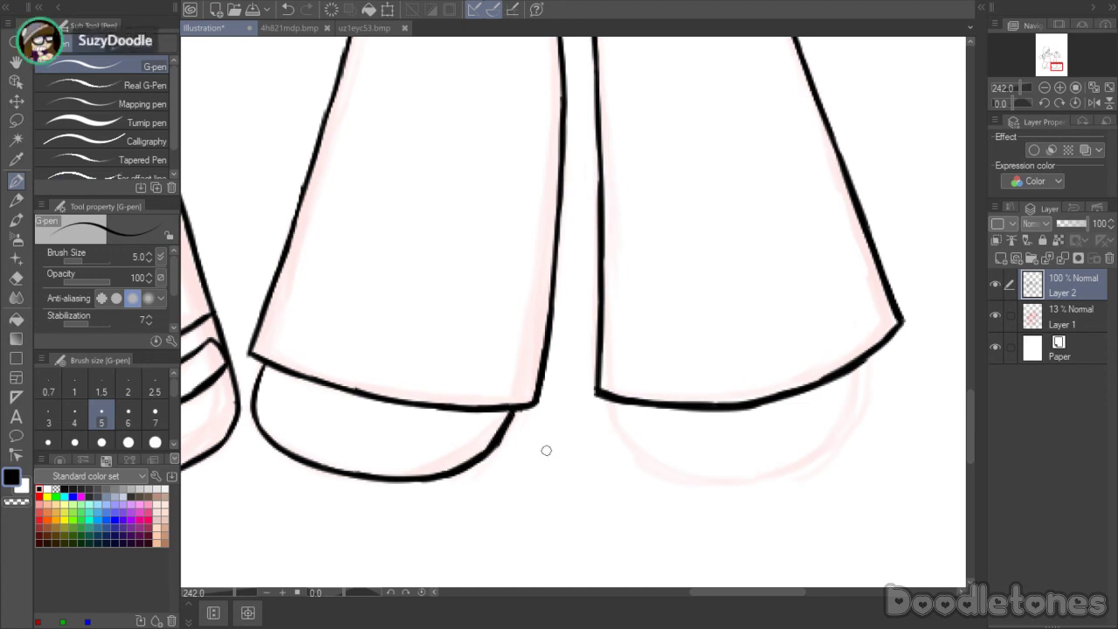
{"action": "mouse_move", "coordinate": [262, 365]}
{"action": "left_mouse_down"}
{"action": "mouse_move", "coordinate": [251, 409]}
{"action": "mouse_move", "coordinate": [261, 430]}
{"action": "left_mouse_up"}
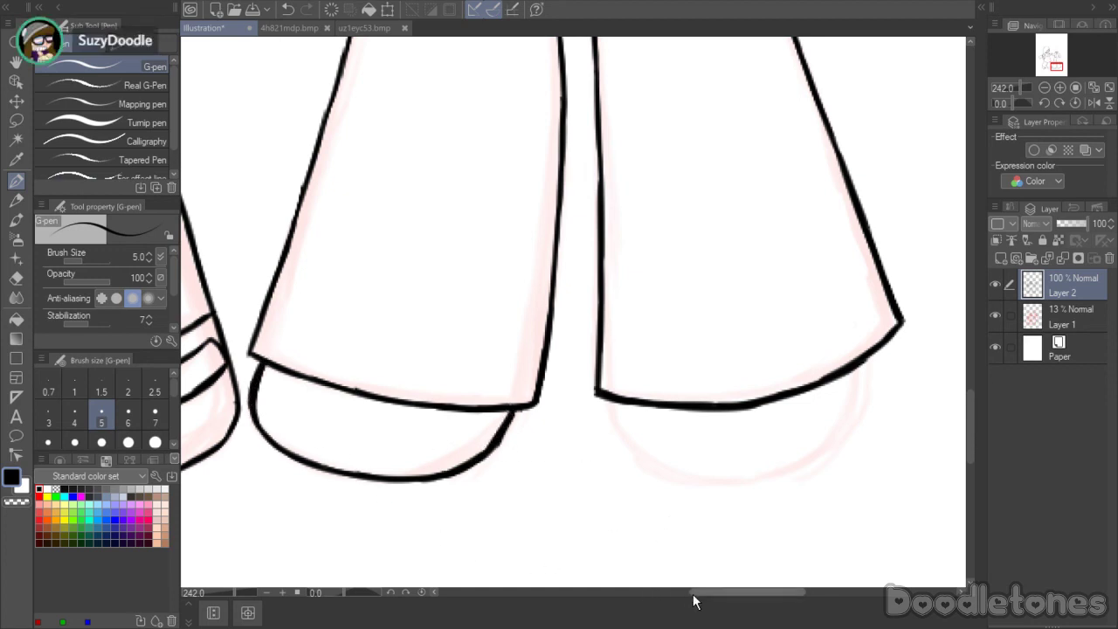
- Ink the rounded right shoe below the trouser hem, thinning its outer side and smoothing its underside
{"action": "left_click_drag", "start_coordinate": [694, 593], "coordinate": [724, 582]}
{"action": "mouse_move", "coordinate": [485, 402]}
{"action": "left_mouse_down"}
{"action": "mouse_move", "coordinate": [505, 456]}
{"action": "mouse_move", "coordinate": [543, 484]}
{"action": "mouse_move", "coordinate": [600, 481]}
{"action": "left_mouse_up"}
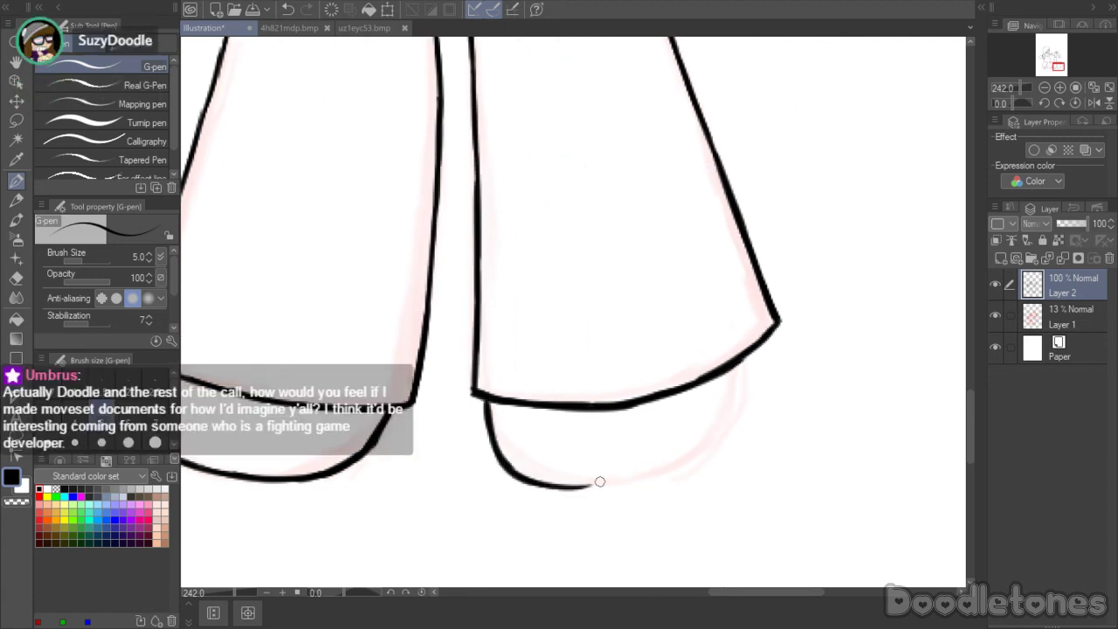
{"action": "left_click_drag", "start_coordinate": [747, 361], "coordinate": [712, 450]}
{"action": "mouse_move", "coordinate": [738, 406]}
{"action": "left_mouse_down"}
{"action": "mouse_move", "coordinate": [715, 441]}
{"action": "mouse_move", "coordinate": [666, 476]}
{"action": "left_mouse_up"}
{"action": "left_click_drag", "start_coordinate": [565, 486], "coordinate": [674, 471]}
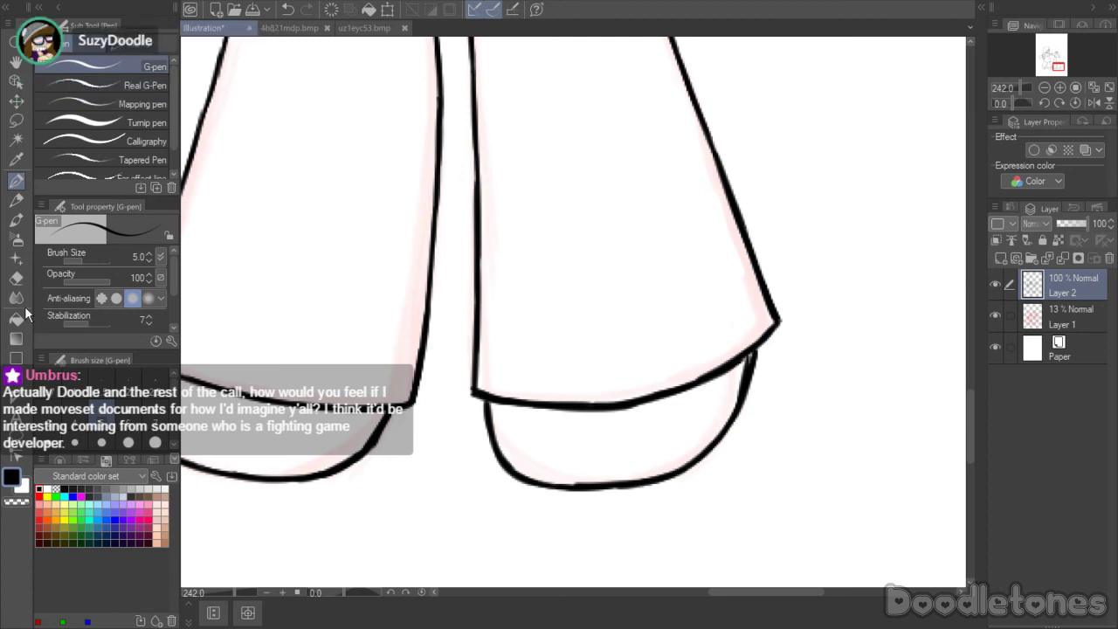
{"action": "left_click", "coordinate": [16, 277]}
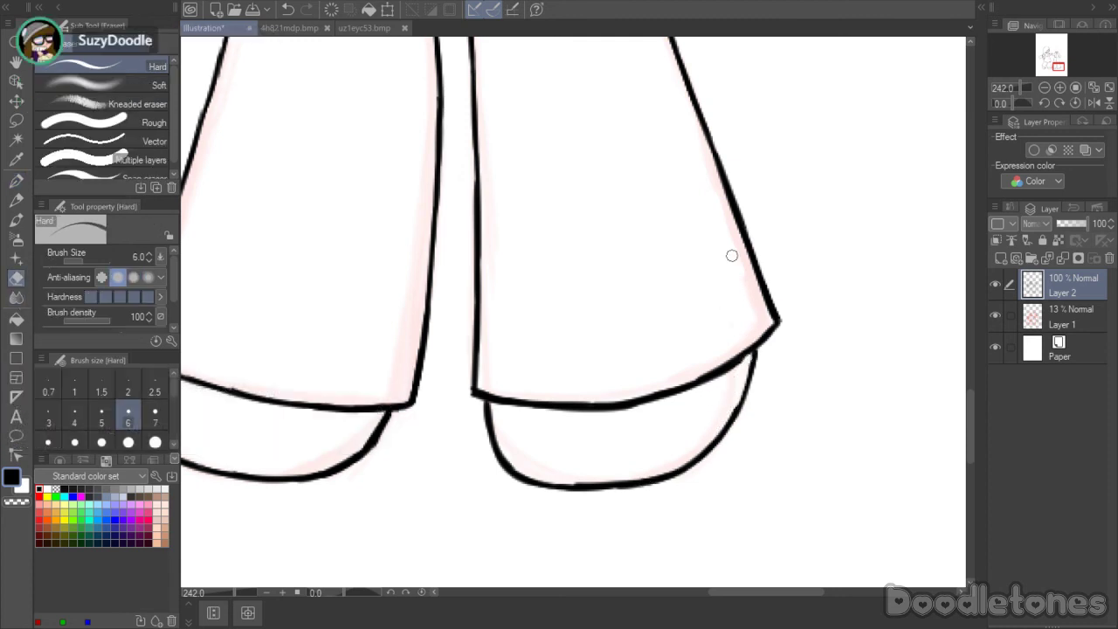
{"action": "left_click", "coordinate": [17, 182]}
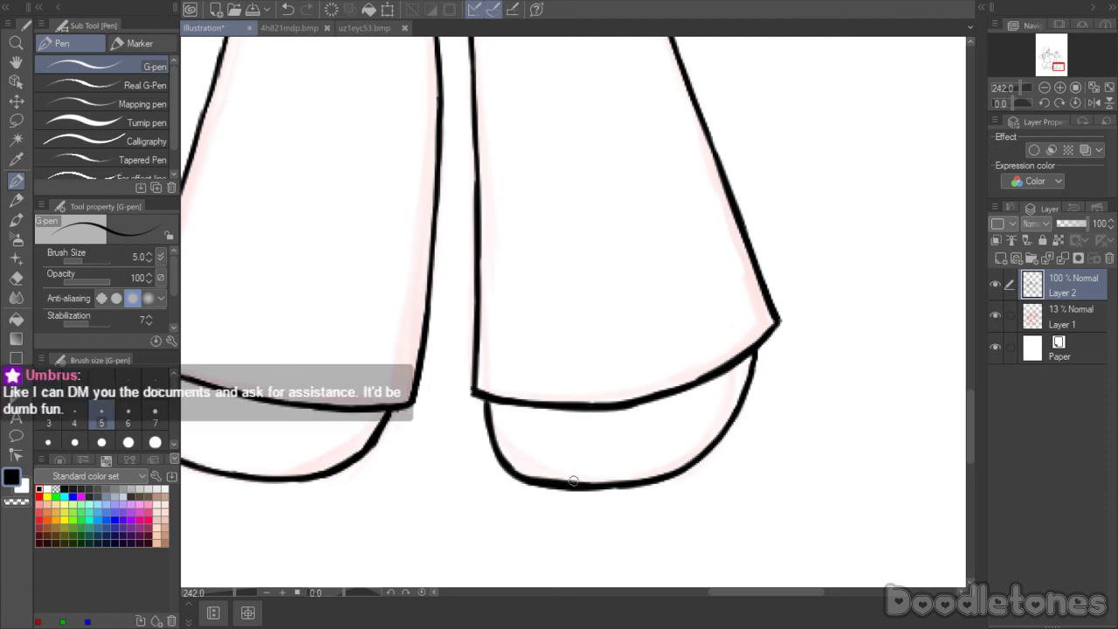
{"action": "key", "text": "e"}
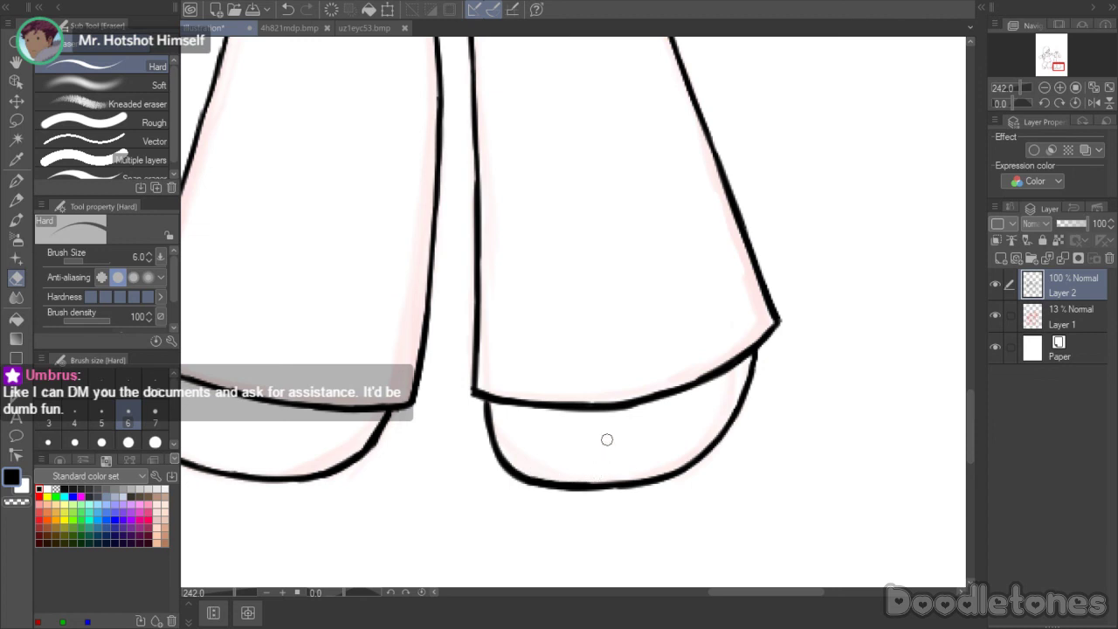
- Redraw the right shoe's underside as a deeper, rounder curve, erase the old bottom line, and smooth the new outline
{"action": "scroll", "coordinate": [607, 440], "scroll_direction": "down", "scroll_amount": 2}
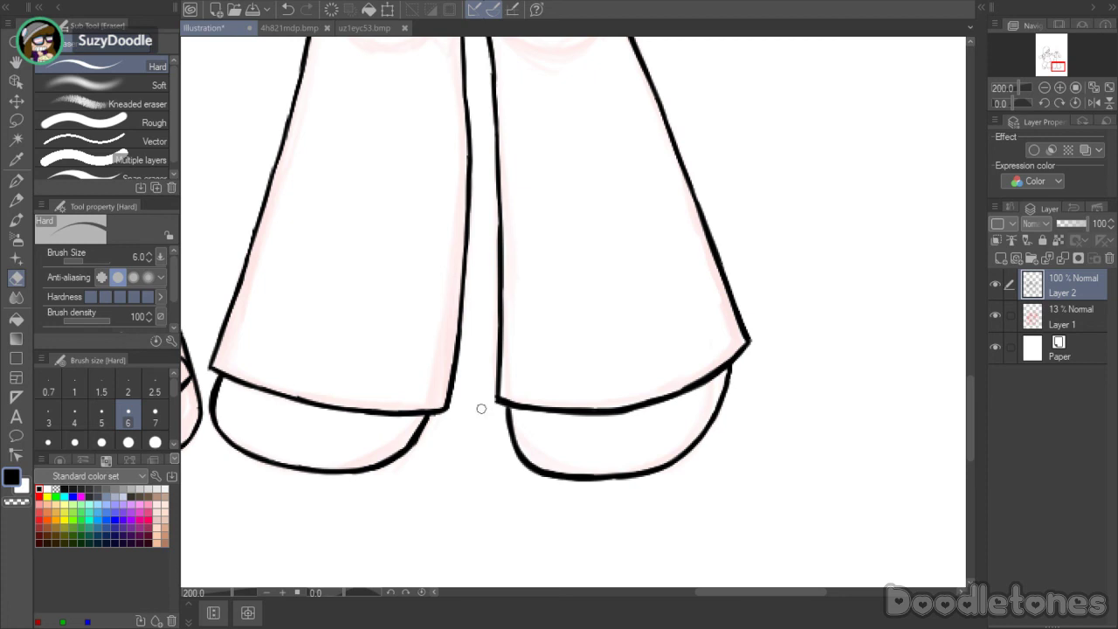
{"action": "scroll", "coordinate": [611, 510], "scroll_direction": "up", "scroll_amount": 3}
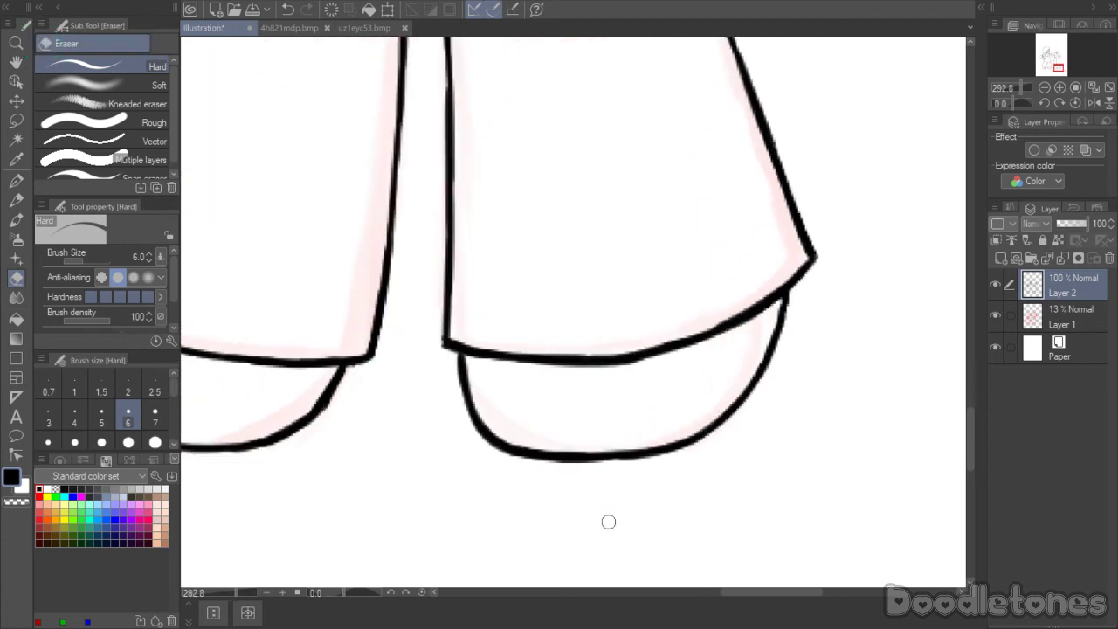
{"action": "left_click", "coordinate": [15, 180]}
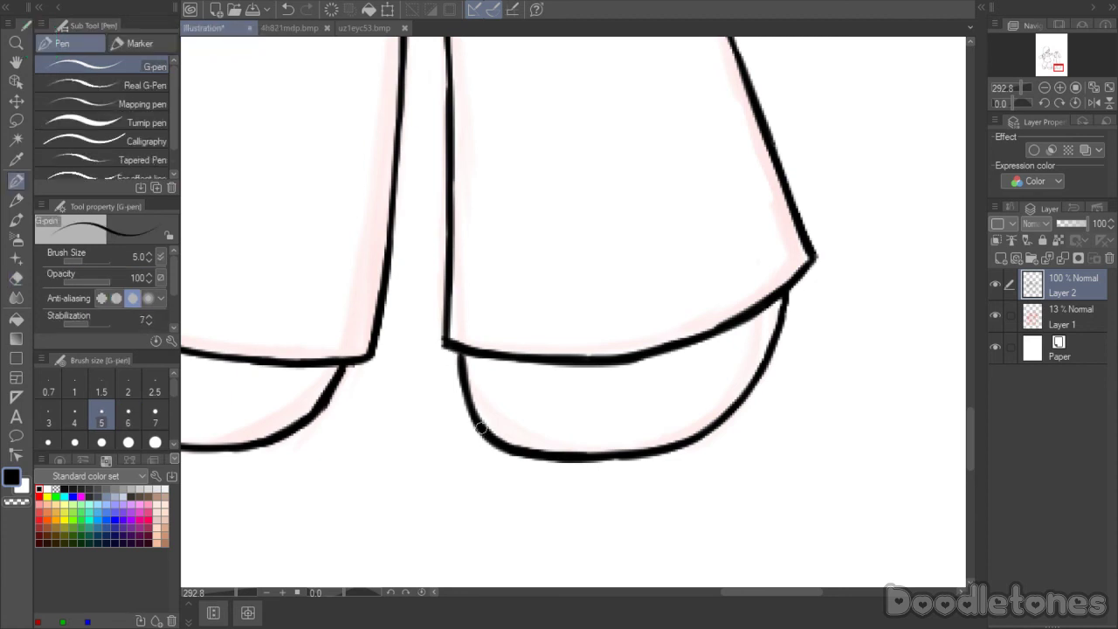
{"action": "mouse_move", "coordinate": [480, 429]}
{"action": "left_mouse_down"}
{"action": "mouse_move", "coordinate": [520, 459]}
{"action": "mouse_move", "coordinate": [486, 433]}
{"action": "mouse_move", "coordinate": [608, 470]}
{"action": "mouse_move", "coordinate": [663, 463]}
{"action": "mouse_move", "coordinate": [699, 437]}
{"action": "left_mouse_up"}
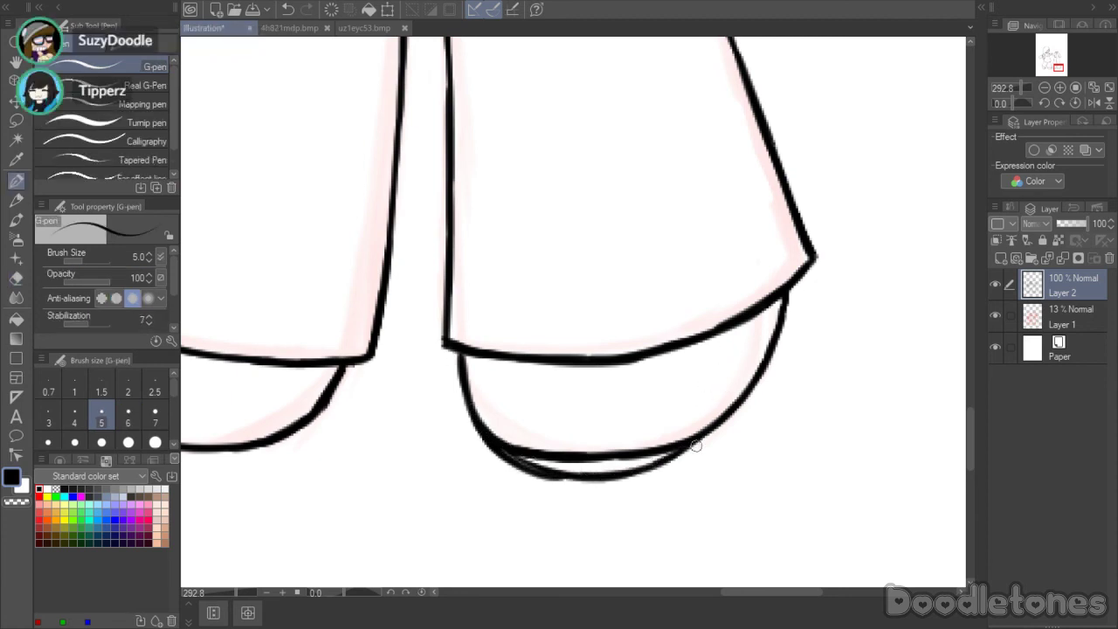
{"action": "mouse_move", "coordinate": [769, 353]}
{"action": "left_mouse_down"}
{"action": "mouse_move", "coordinate": [749, 400]}
{"action": "mouse_move", "coordinate": [707, 445]}
{"action": "mouse_move", "coordinate": [616, 480]}
{"action": "left_mouse_up"}
{"action": "key", "text": "e"}
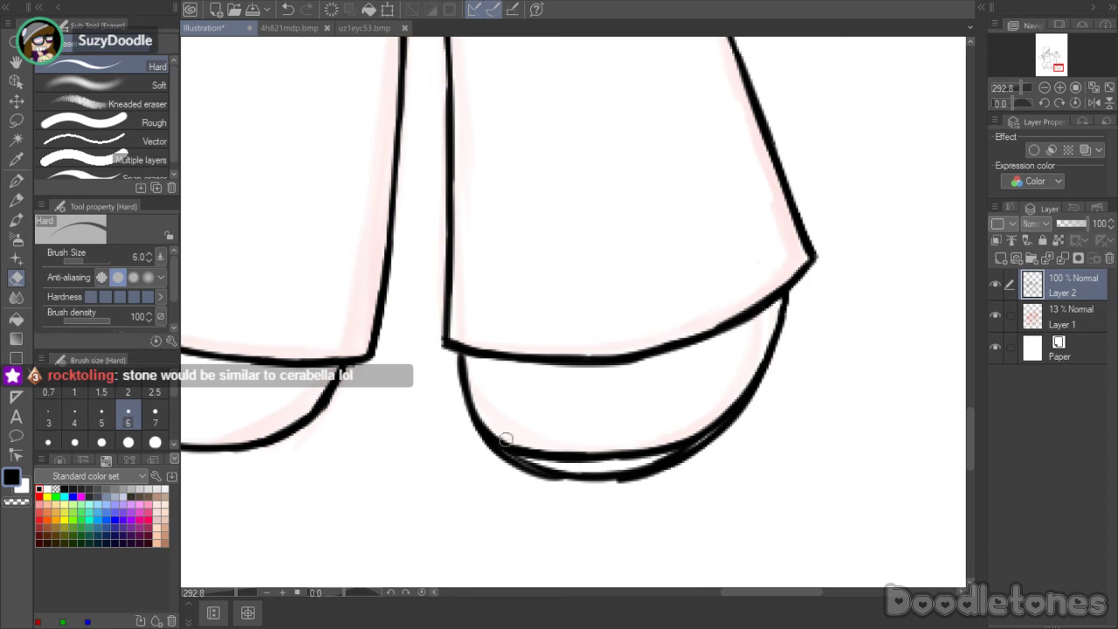
{"action": "mouse_move", "coordinate": [487, 436]}
{"action": "left_mouse_down"}
{"action": "mouse_move", "coordinate": [539, 454]}
{"action": "mouse_move", "coordinate": [517, 450]}
{"action": "mouse_move", "coordinate": [534, 463]}
{"action": "mouse_move", "coordinate": [690, 444]}
{"action": "mouse_move", "coordinate": [671, 447]}
{"action": "mouse_move", "coordinate": [759, 370]}
{"action": "mouse_move", "coordinate": [694, 434]}
{"action": "mouse_move", "coordinate": [640, 462]}
{"action": "left_mouse_up"}
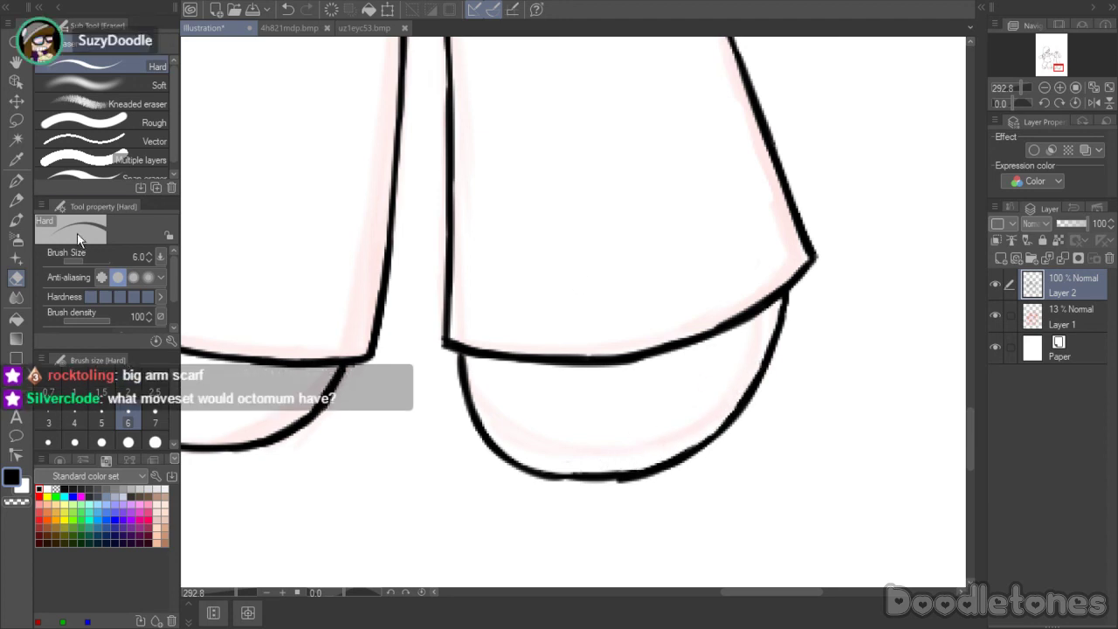
{"action": "left_click", "coordinate": [16, 180]}
{"action": "mouse_move", "coordinate": [572, 472]}
{"action": "left_mouse_down"}
{"action": "mouse_move", "coordinate": [626, 474]}
{"action": "mouse_move", "coordinate": [689, 450]}
{"action": "left_mouse_up"}
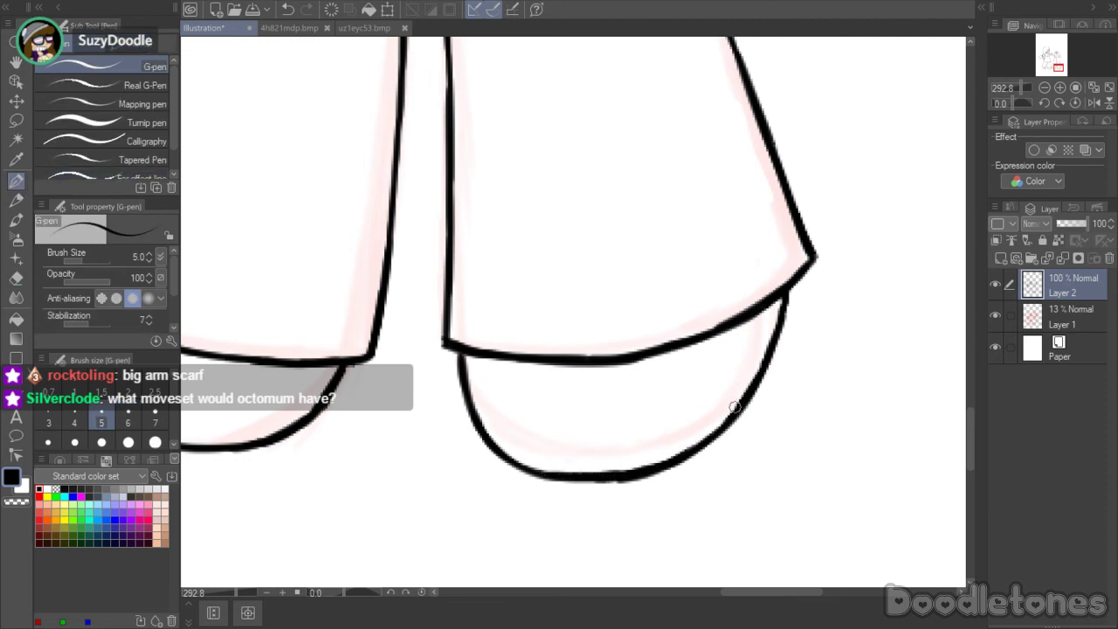
{"action": "left_click_drag", "start_coordinate": [735, 407], "coordinate": [662, 464]}
{"action": "left_click_drag", "start_coordinate": [713, 433], "coordinate": [679, 454]}
{"action": "left_click", "coordinate": [16, 278]}
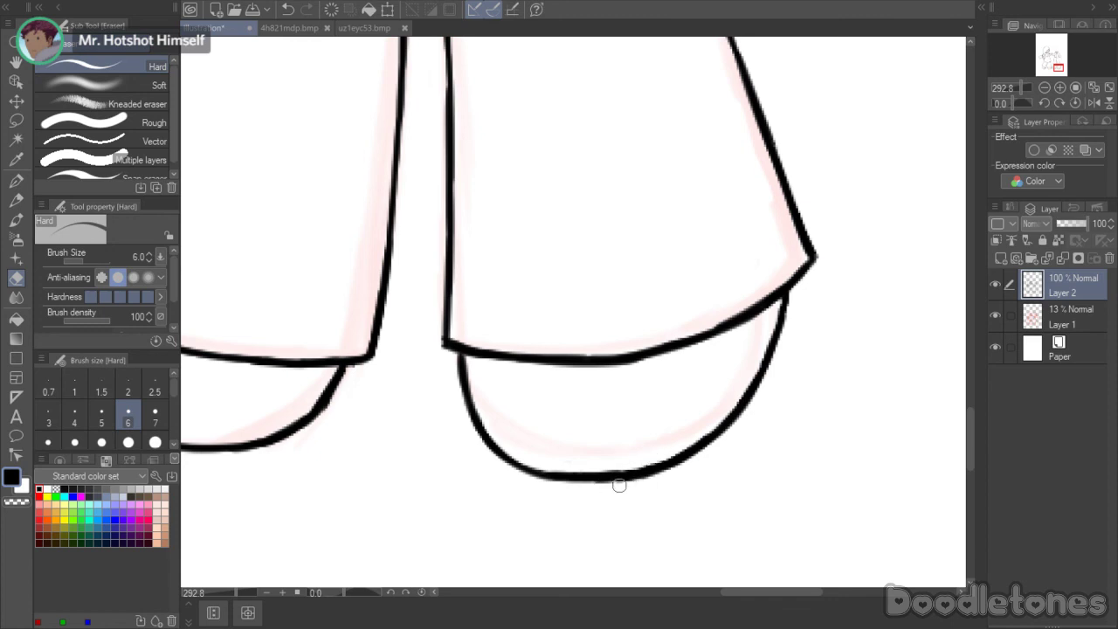
- Thin the right shoe's underside, and redraw the left shoe's outer side as a fuller curve, erasing the old inner line
{"action": "left_click_drag", "start_coordinate": [604, 467], "coordinate": [570, 470]}
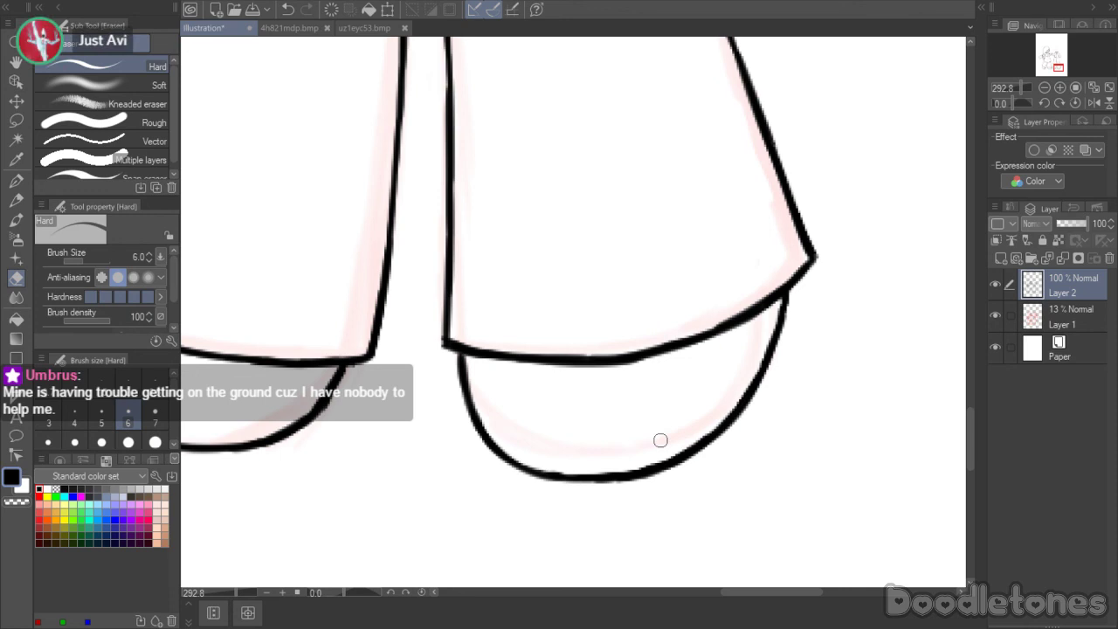
{"action": "key", "text": "p"}
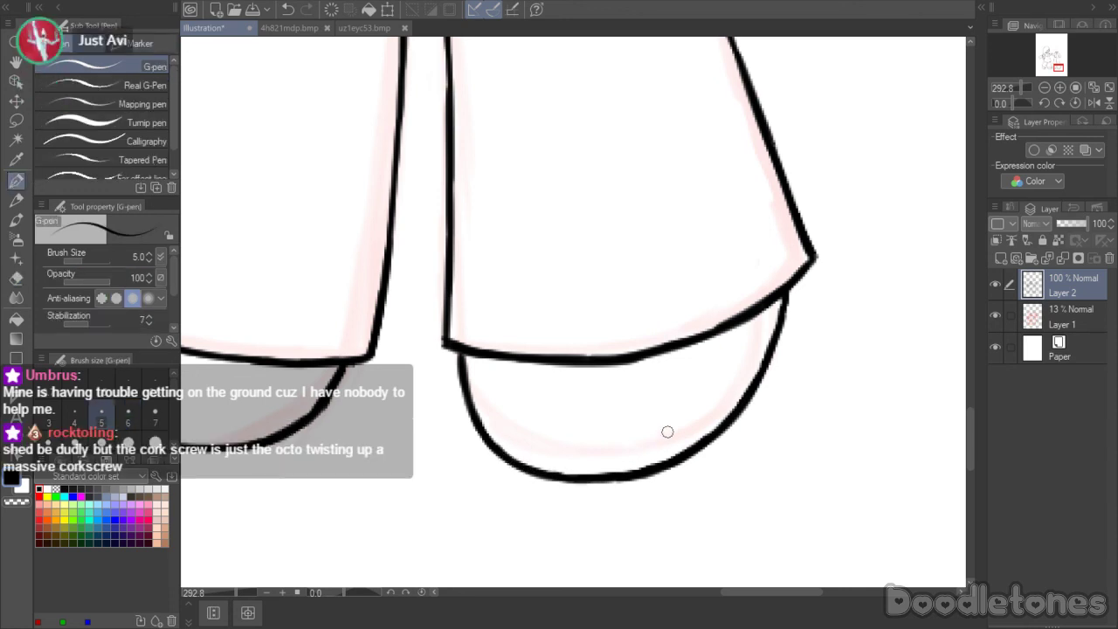
{"action": "scroll", "coordinate": [667, 432], "scroll_direction": "down", "scroll_amount": 8}
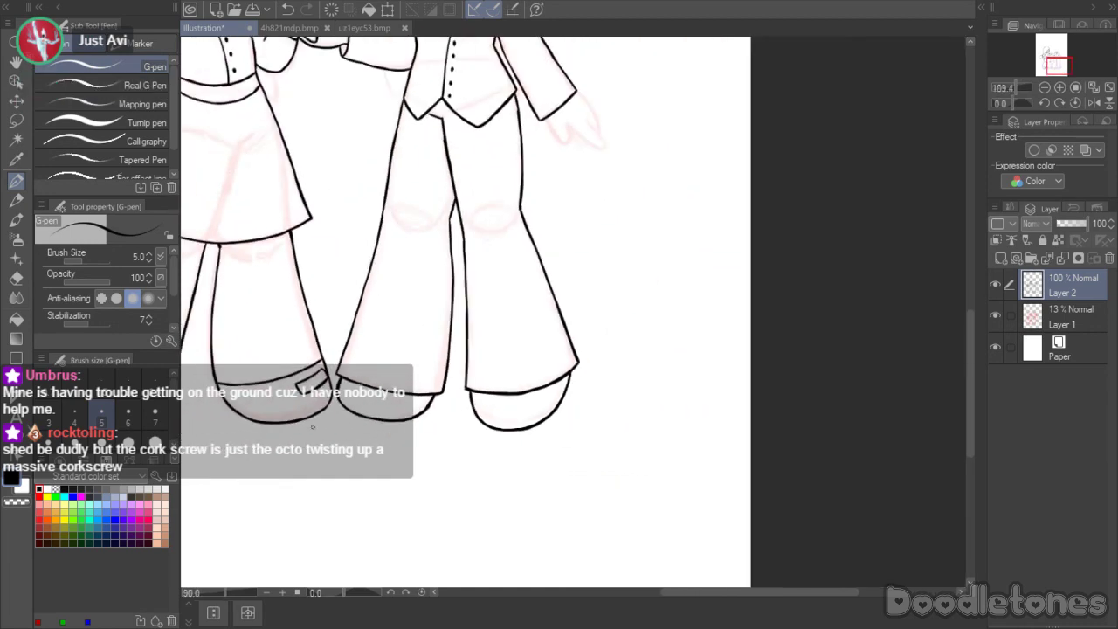
{"action": "scroll", "coordinate": [288, 434], "scroll_direction": "up", "scroll_amount": 5}
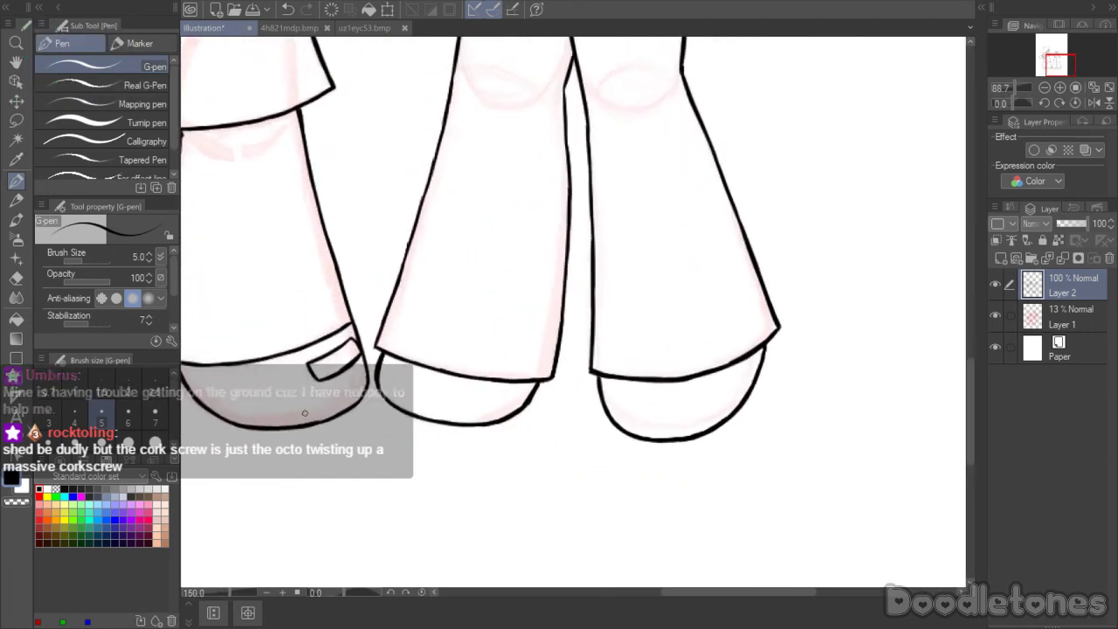
{"action": "mouse_move", "coordinate": [394, 359]}
{"action": "left_mouse_down"}
{"action": "mouse_move", "coordinate": [402, 406]}
{"action": "mouse_move", "coordinate": [489, 429]}
{"action": "left_mouse_up"}
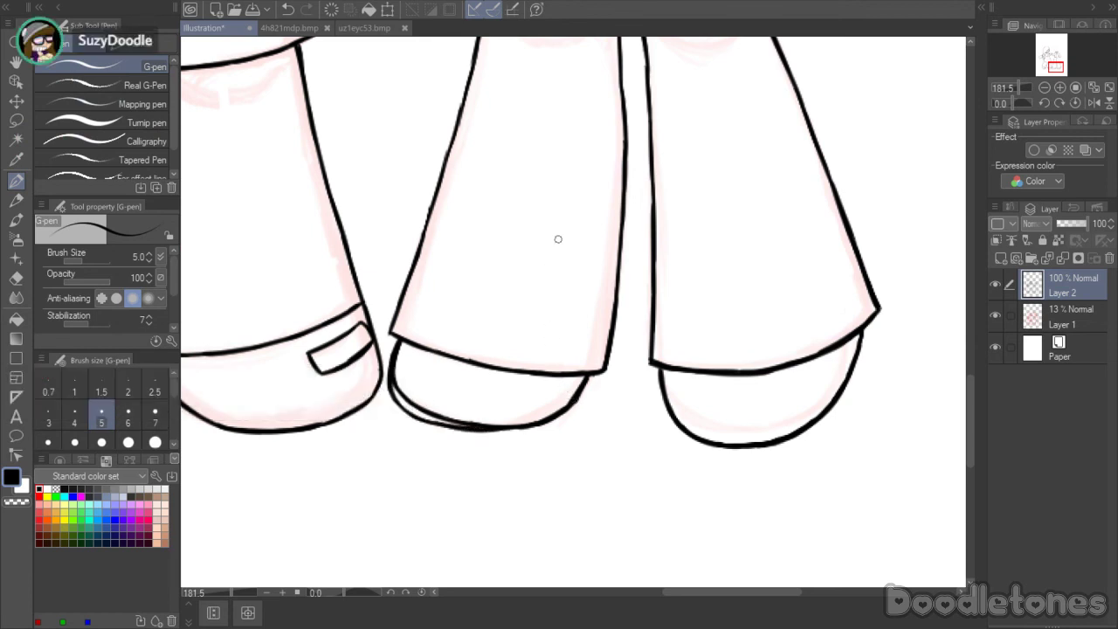
{"action": "left_click", "coordinate": [16, 279]}
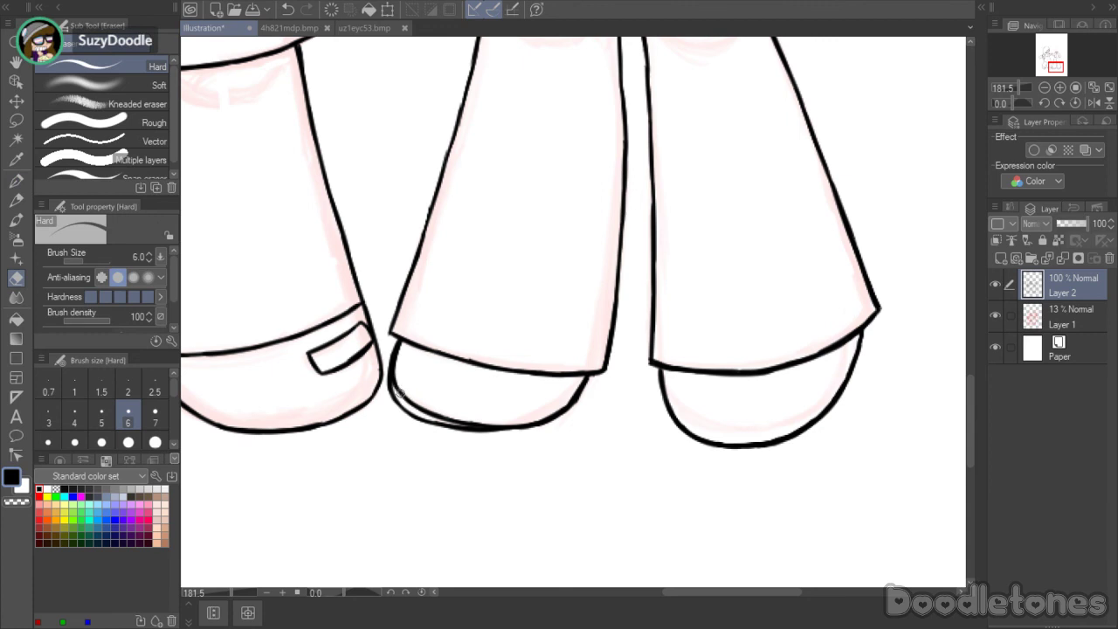
{"action": "mouse_move", "coordinate": [395, 377]}
{"action": "left_mouse_down"}
{"action": "mouse_move", "coordinate": [399, 389]}
{"action": "mouse_move", "coordinate": [403, 347]}
{"action": "left_mouse_up"}
{"action": "mouse_move", "coordinate": [401, 388]}
{"action": "left_mouse_down"}
{"action": "mouse_move", "coordinate": [481, 419]}
{"action": "mouse_move", "coordinate": [466, 422]}
{"action": "mouse_move", "coordinate": [499, 420]}
{"action": "left_mouse_up"}
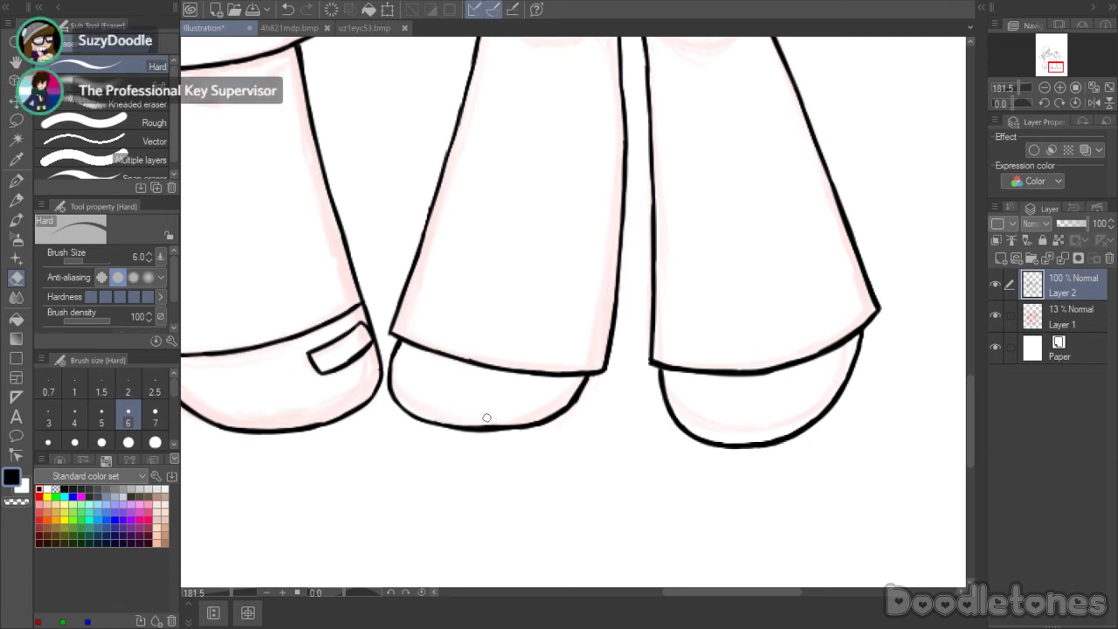
{"action": "left_click", "coordinate": [21, 183]}
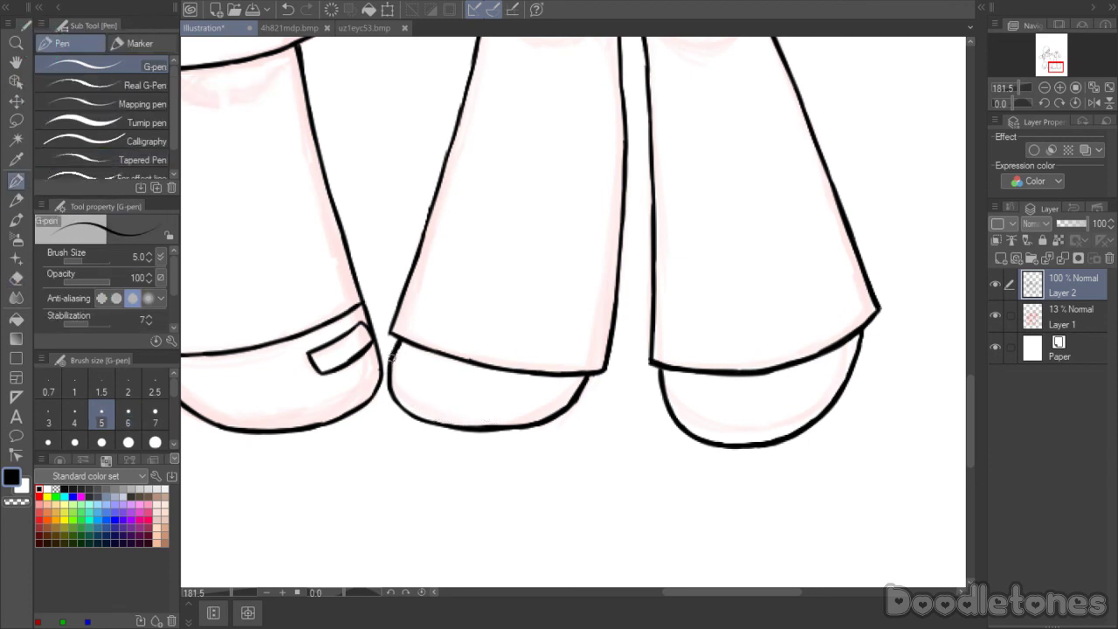
{"action": "mouse_move", "coordinate": [390, 387]}
{"action": "left_mouse_down"}
{"action": "mouse_move", "coordinate": [412, 415]}
{"action": "mouse_move", "coordinate": [459, 427]}
{"action": "left_mouse_up"}
- Ink the suited character's lowered hand below the sleeve cuff, with a rounded thumb, a long pointed finger and a curved back of the hand
{"action": "left_click_drag", "start_coordinate": [970, 368], "coordinate": [968, 298]}
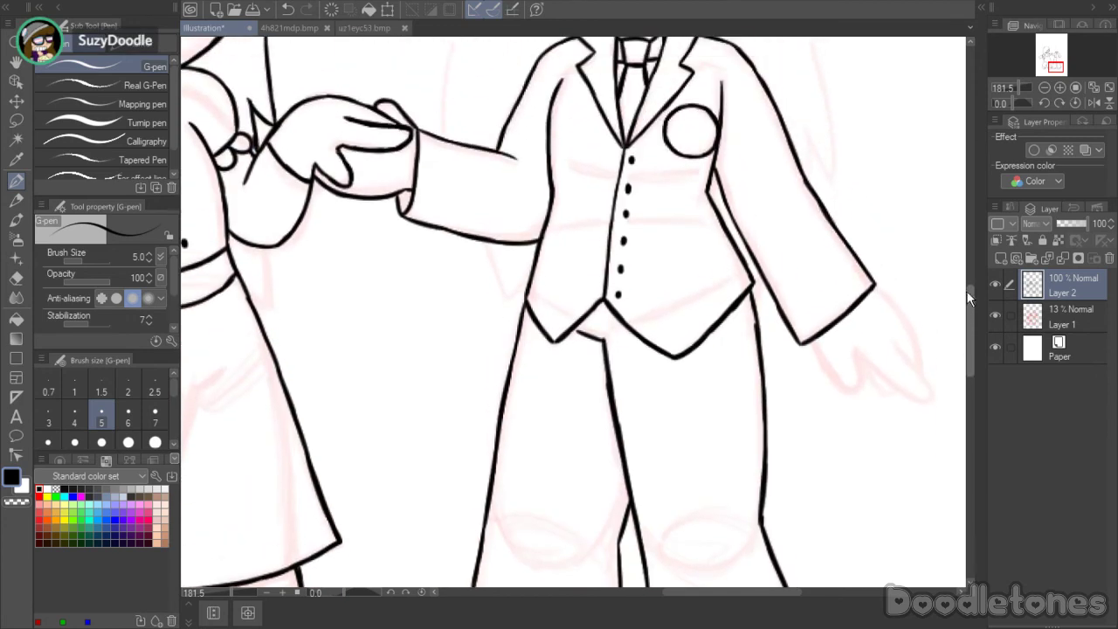
{"action": "left_click_drag", "start_coordinate": [685, 591], "coordinate": [730, 590]}
{"action": "mouse_move", "coordinate": [626, 341]}
{"action": "left_mouse_down"}
{"action": "mouse_move", "coordinate": [657, 389]}
{"action": "mouse_move", "coordinate": [669, 356]}
{"action": "left_mouse_up"}
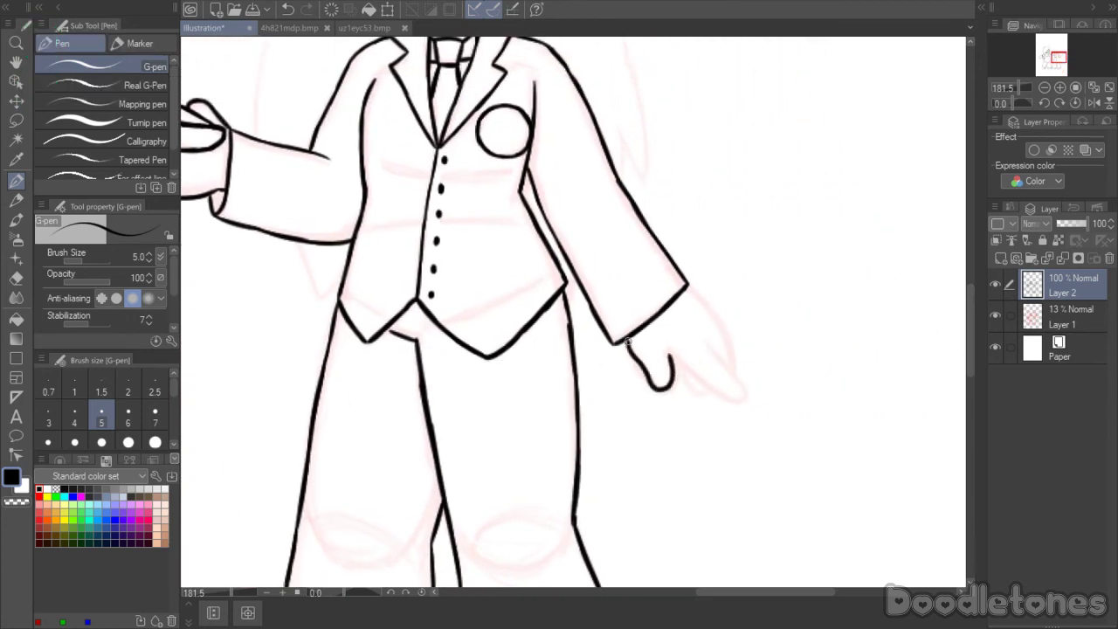
{"action": "scroll", "coordinate": [839, 402], "scroll_direction": "up", "scroll_amount": 4}
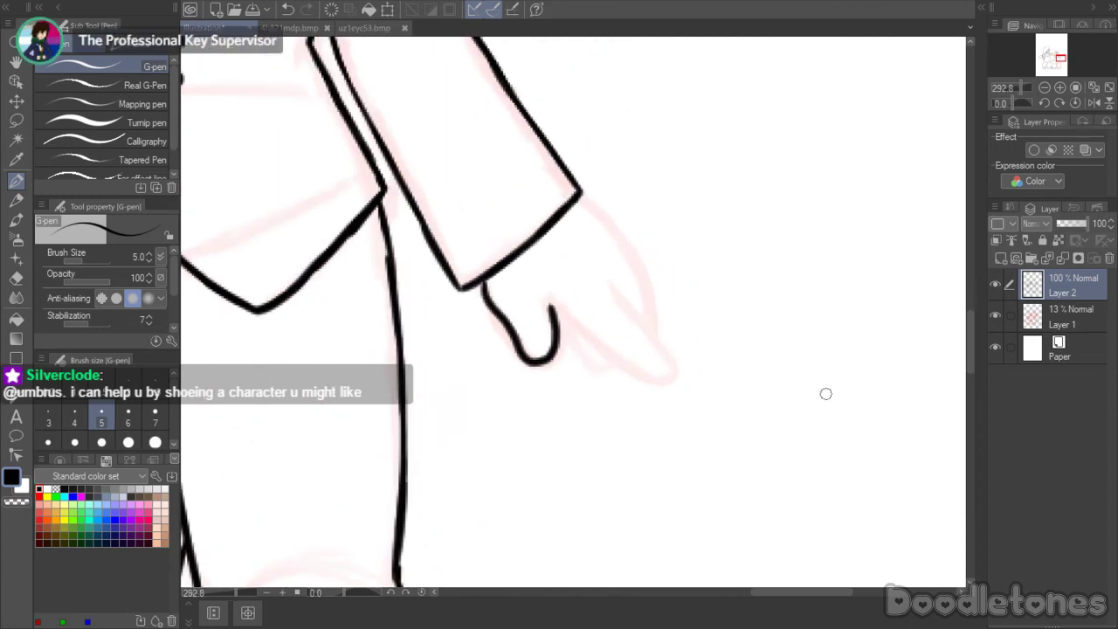
{"action": "left_click_drag", "start_coordinate": [497, 295], "coordinate": [646, 381]}
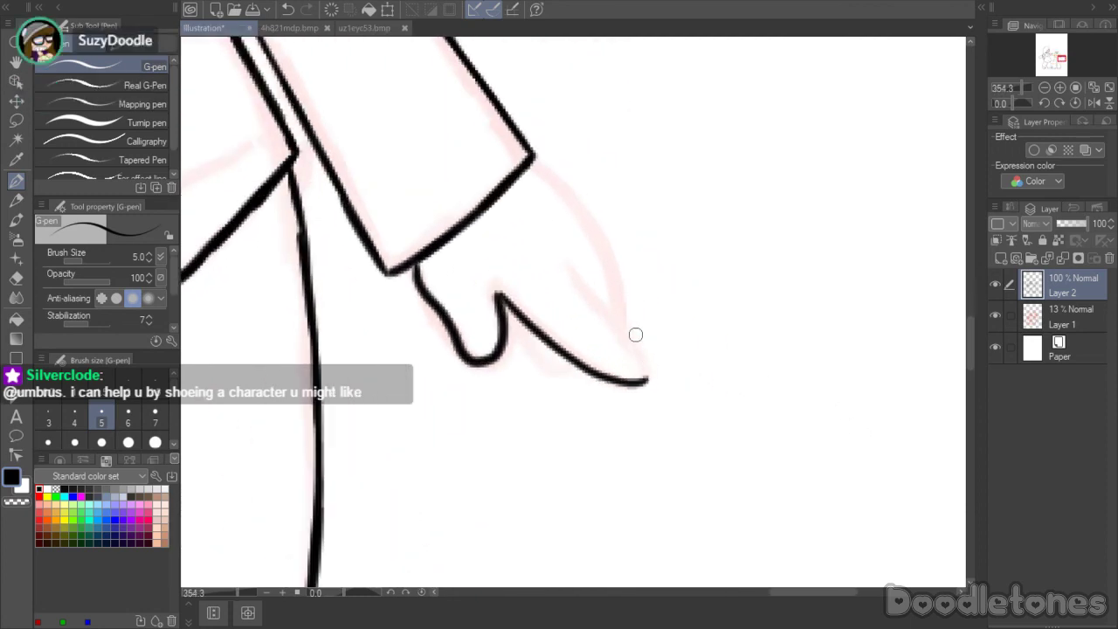
{"action": "left_click_drag", "start_coordinate": [560, 256], "coordinate": [650, 382]}
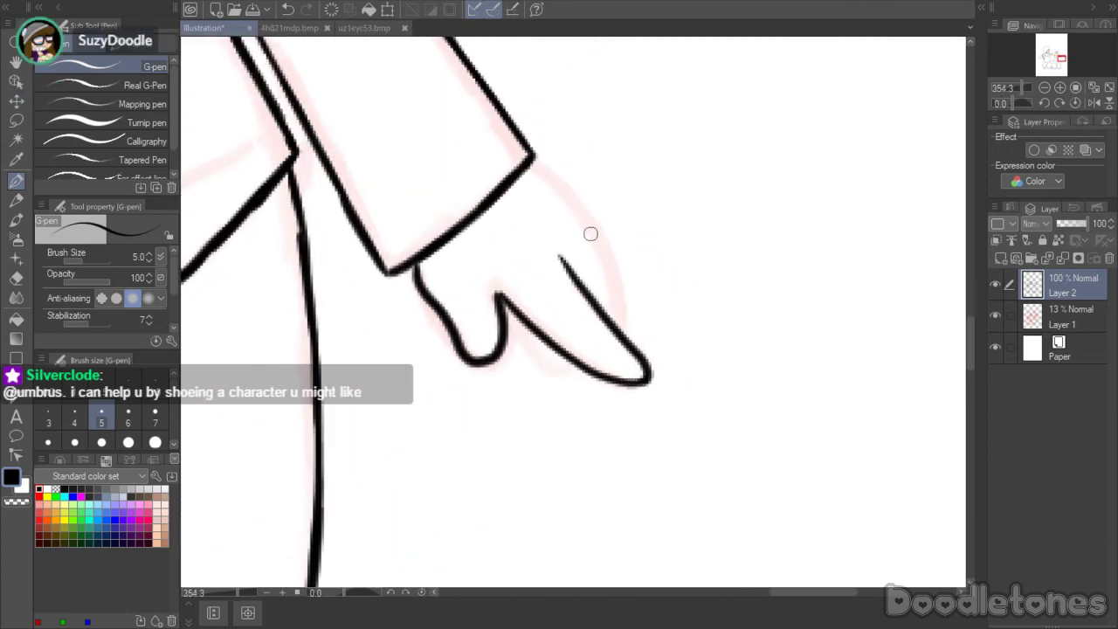
{"action": "mouse_move", "coordinate": [536, 164]}
{"action": "left_mouse_down"}
{"action": "mouse_move", "coordinate": [566, 196]}
{"action": "mouse_move", "coordinate": [617, 321]}
{"action": "left_mouse_up"}
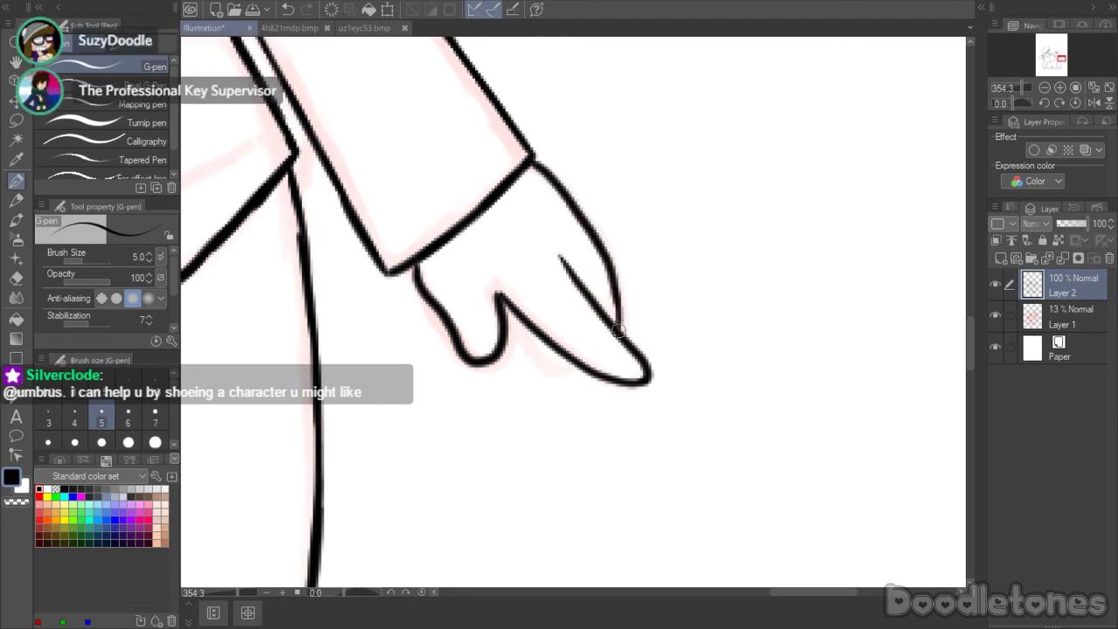
{"action": "mouse_move", "coordinate": [511, 318]}
{"action": "left_mouse_down"}
{"action": "mouse_move", "coordinate": [546, 365]}
{"action": "mouse_move", "coordinate": [577, 364]}
{"action": "left_mouse_up"}
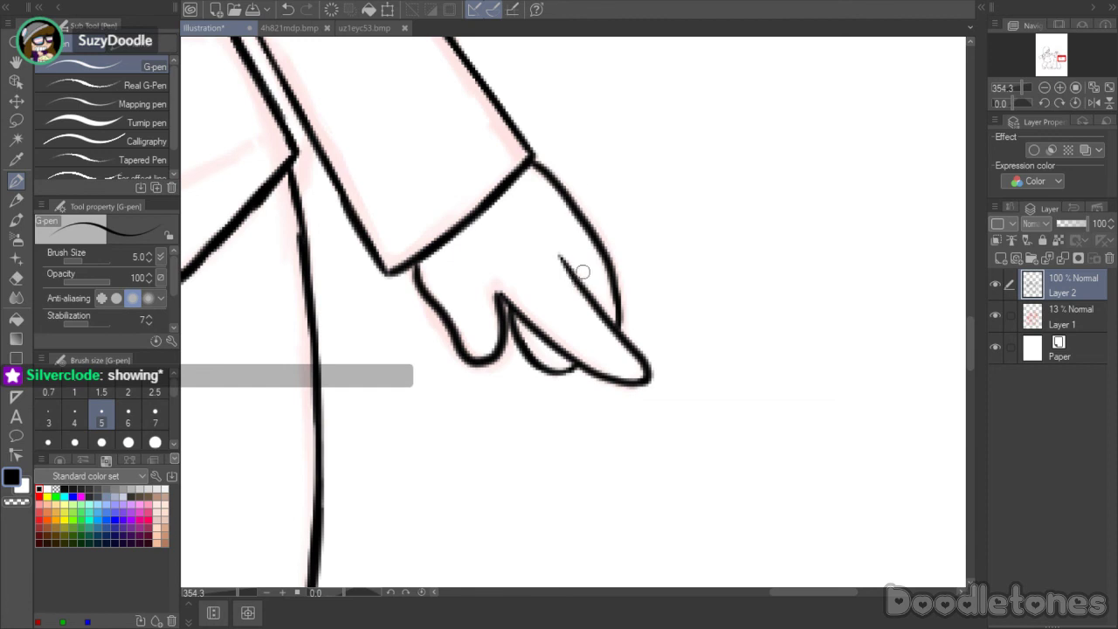
{"action": "key", "text": "ctrl+z"}
{"action": "key", "text": "ctrl+z"}
{"action": "key", "text": "ctrl+z"}
- Ink a rounded fingertip showing beneath the long finger of the lowered hand, and even out the finger's lower edge
{"action": "mouse_move", "coordinate": [528, 324]}
{"action": "left_mouse_down"}
{"action": "mouse_move", "coordinate": [547, 381]}
{"action": "mouse_move", "coordinate": [603, 378]}
{"action": "mouse_move", "coordinate": [589, 387]}
{"action": "mouse_move", "coordinate": [600, 376]}
{"action": "left_mouse_up"}
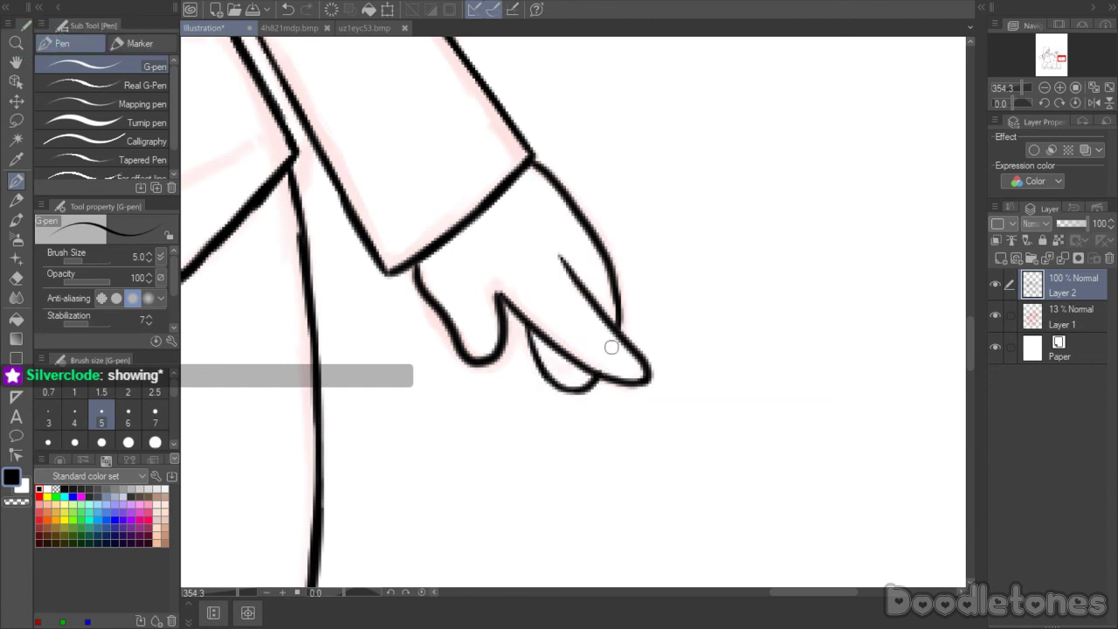
{"action": "key", "text": "ctrl+z"}
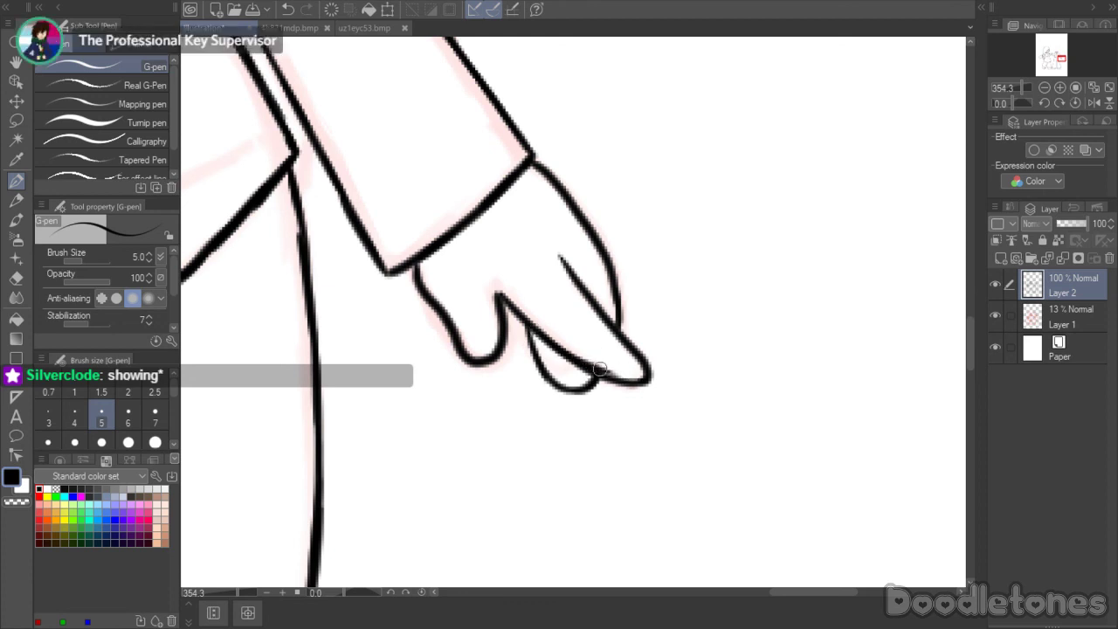
{"action": "left_click_drag", "start_coordinate": [577, 364], "coordinate": [631, 382]}
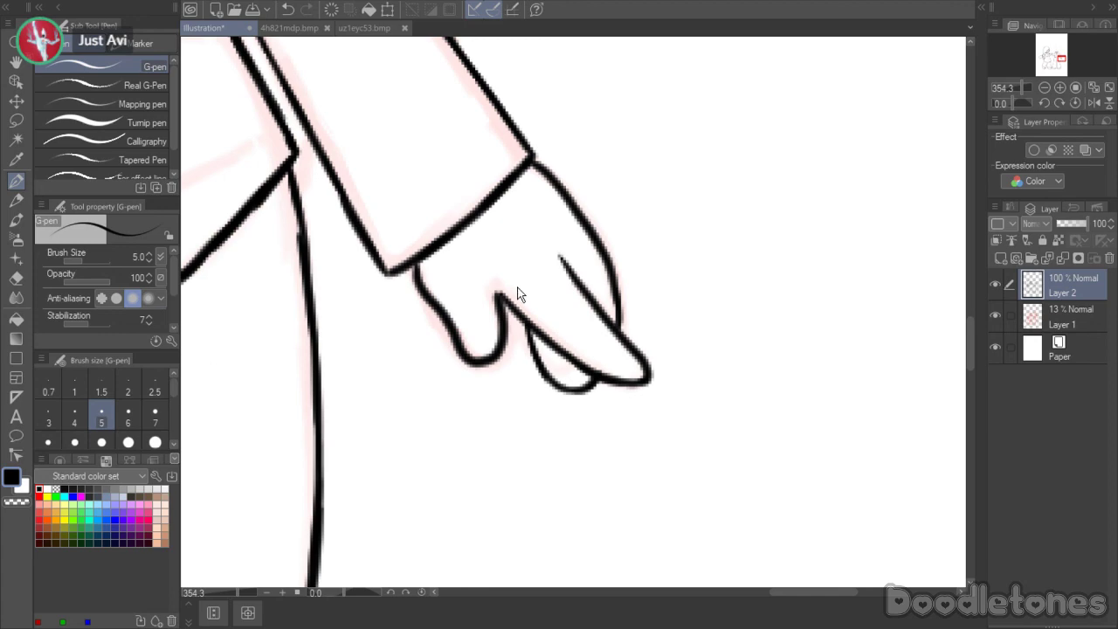
- Ink the two hair edges framing the suited character's face, running from a peak above the eye down past the jaw
{"action": "scroll", "coordinate": [517, 295], "scroll_direction": "down", "scroll_amount": 5}
{"action": "scroll", "coordinate": [348, 119], "scroll_direction": "down", "scroll_amount": 2}
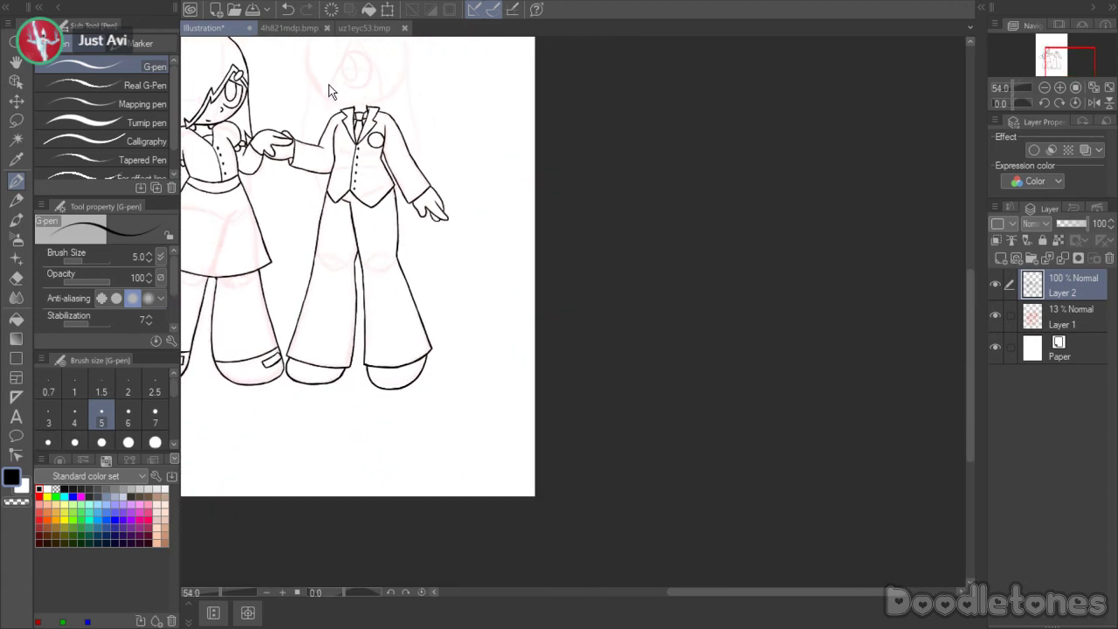
{"action": "scroll", "coordinate": [324, 88], "scroll_direction": "up", "scroll_amount": 1}
{"action": "left_click_drag", "start_coordinate": [969, 318], "coordinate": [971, 241]}
{"action": "scroll", "coordinate": [594, 424], "scroll_direction": "up", "scroll_amount": 1}
{"action": "left_click_drag", "start_coordinate": [742, 593], "coordinate": [698, 584]}
{"action": "scroll", "coordinate": [612, 516], "scroll_direction": "down", "scroll_amount": 3}
{"action": "scroll", "coordinate": [610, 514], "scroll_direction": "up", "scroll_amount": 2}
{"action": "scroll", "coordinate": [569, 324], "scroll_direction": "up", "scroll_amount": 3}
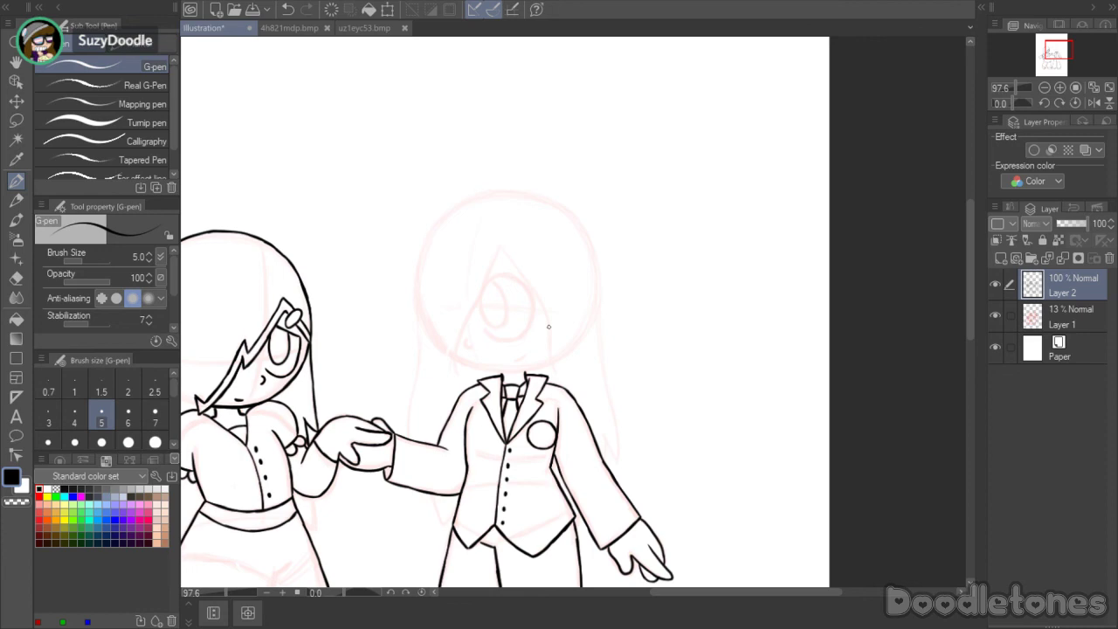
{"action": "scroll", "coordinate": [549, 327], "scroll_direction": "up", "scroll_amount": 5}
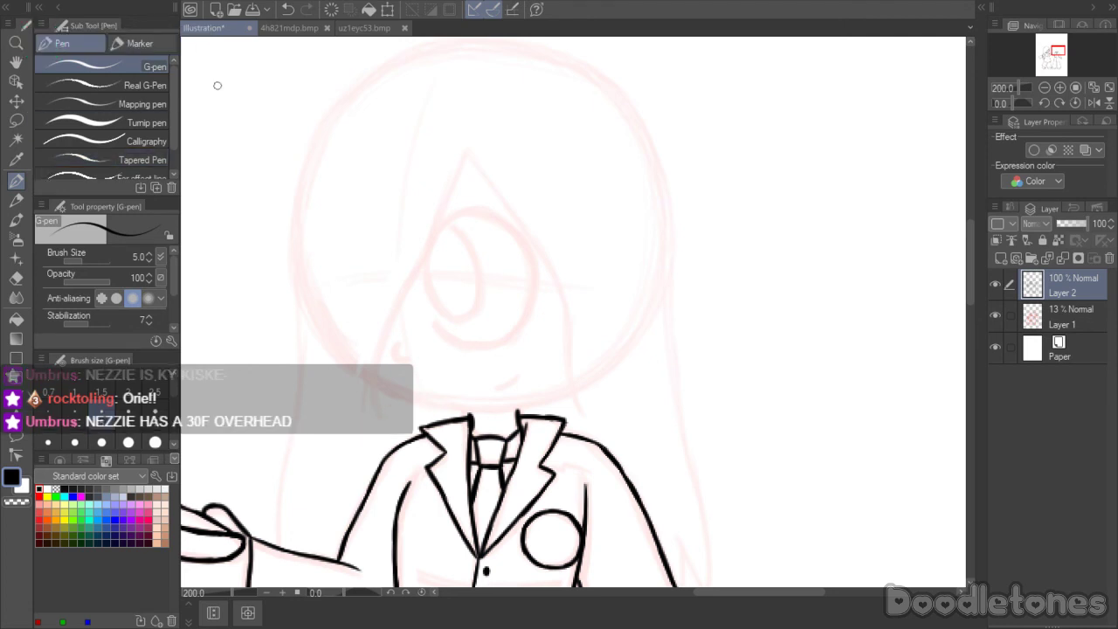
{"action": "scroll", "coordinate": [432, 237], "scroll_direction": "up", "scroll_amount": 1}
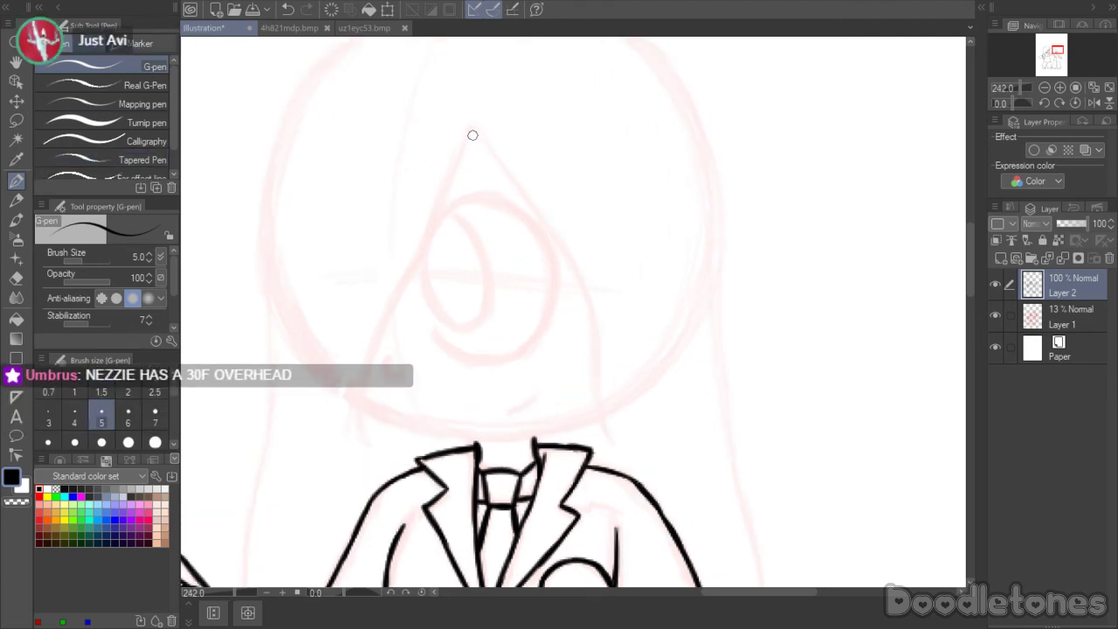
{"action": "mouse_move", "coordinate": [471, 134]}
{"action": "left_mouse_down"}
{"action": "mouse_move", "coordinate": [388, 320]}
{"action": "mouse_move", "coordinate": [364, 417]}
{"action": "mouse_move", "coordinate": [369, 450]}
{"action": "left_mouse_up"}
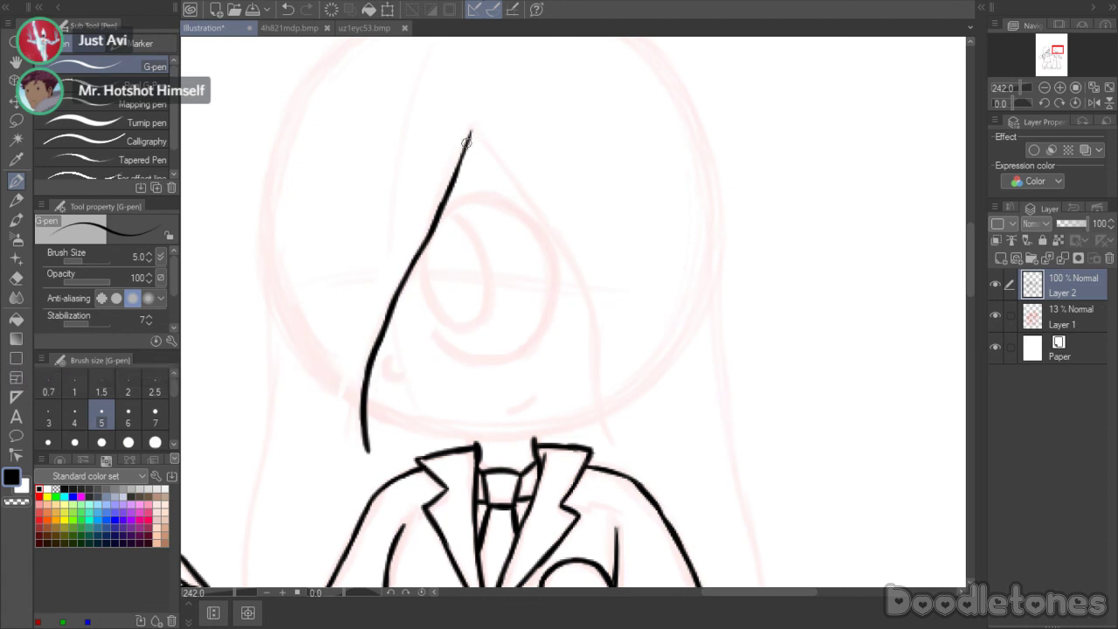
{"action": "mouse_move", "coordinate": [472, 132]}
{"action": "left_mouse_down"}
{"action": "mouse_move", "coordinate": [571, 261]}
{"action": "mouse_move", "coordinate": [597, 352]}
{"action": "left_mouse_up"}
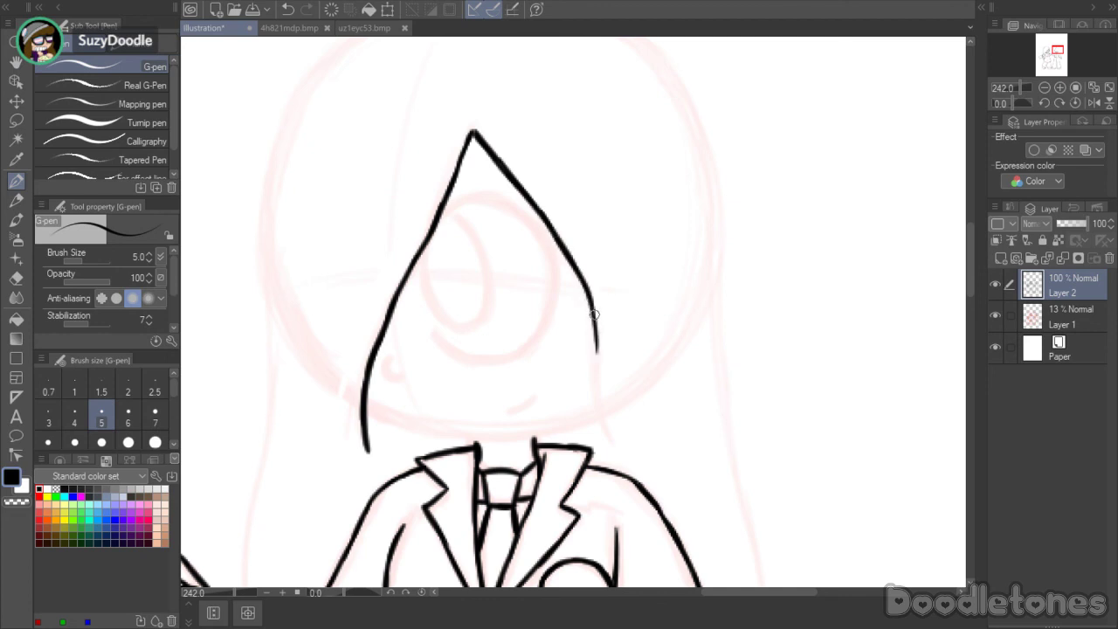
{"action": "left_click_drag", "start_coordinate": [594, 313], "coordinate": [604, 404]}
{"action": "left_click_drag", "start_coordinate": [596, 364], "coordinate": [612, 440]}
{"action": "left_click_drag", "start_coordinate": [605, 388], "coordinate": [625, 453]}
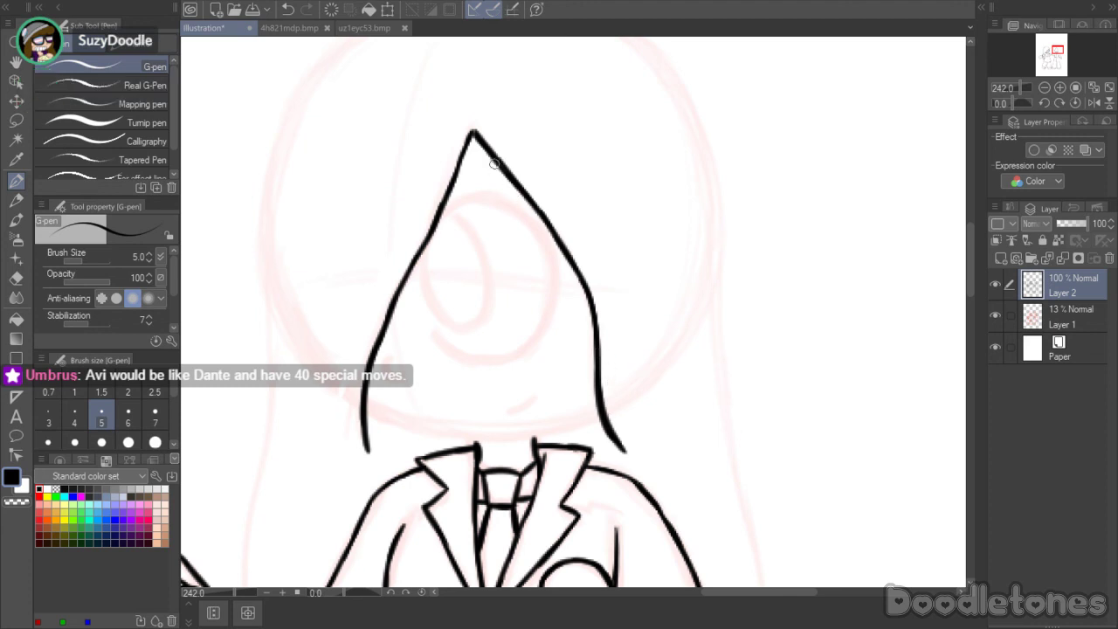
- Thin the right hair edge near its peak, and ink the curved chin line between the two hair edges
{"action": "left_click", "coordinate": [16, 278]}
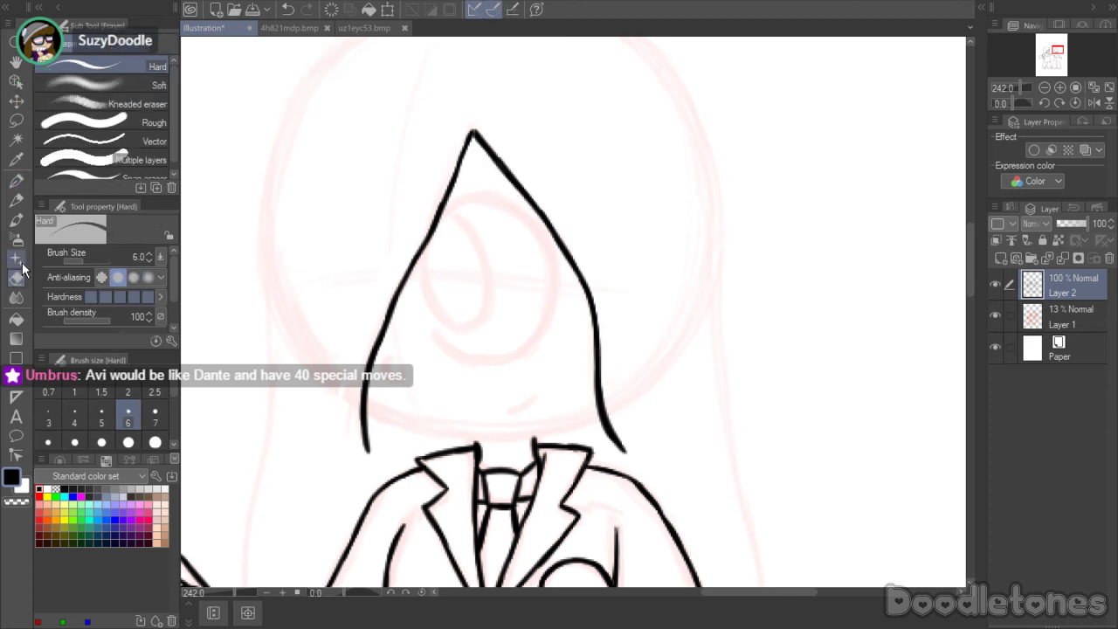
{"action": "left_click", "coordinate": [15, 180]}
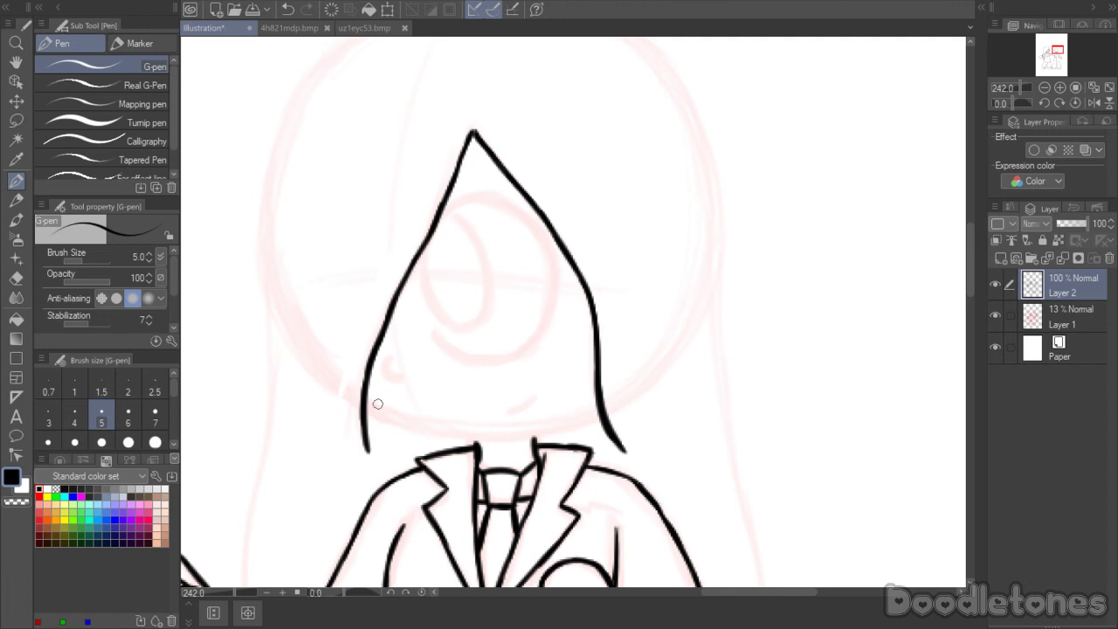
{"action": "mouse_move", "coordinate": [363, 407]}
{"action": "left_mouse_down"}
{"action": "mouse_move", "coordinate": [489, 436]}
{"action": "mouse_move", "coordinate": [542, 434]}
{"action": "mouse_move", "coordinate": [601, 409]}
{"action": "left_mouse_up"}
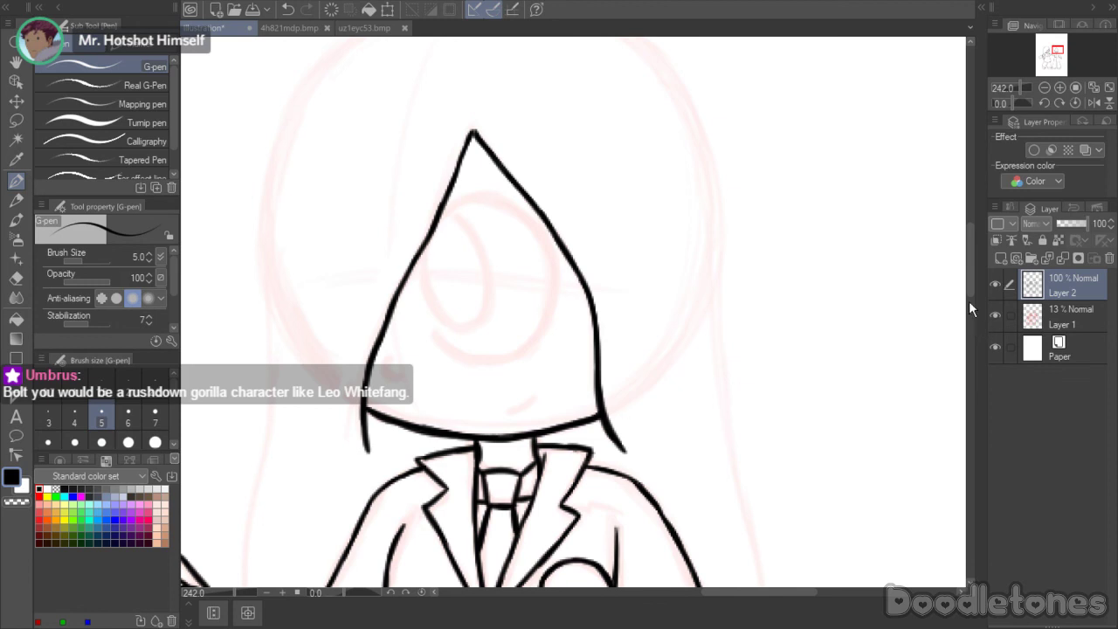
- Ink the eye's large round outline starting at the left hair edge, thinning its upper arc and leaving a gap at the lower left
{"action": "scroll", "coordinate": [969, 301], "scroll_direction": "up", "scroll_amount": 1}
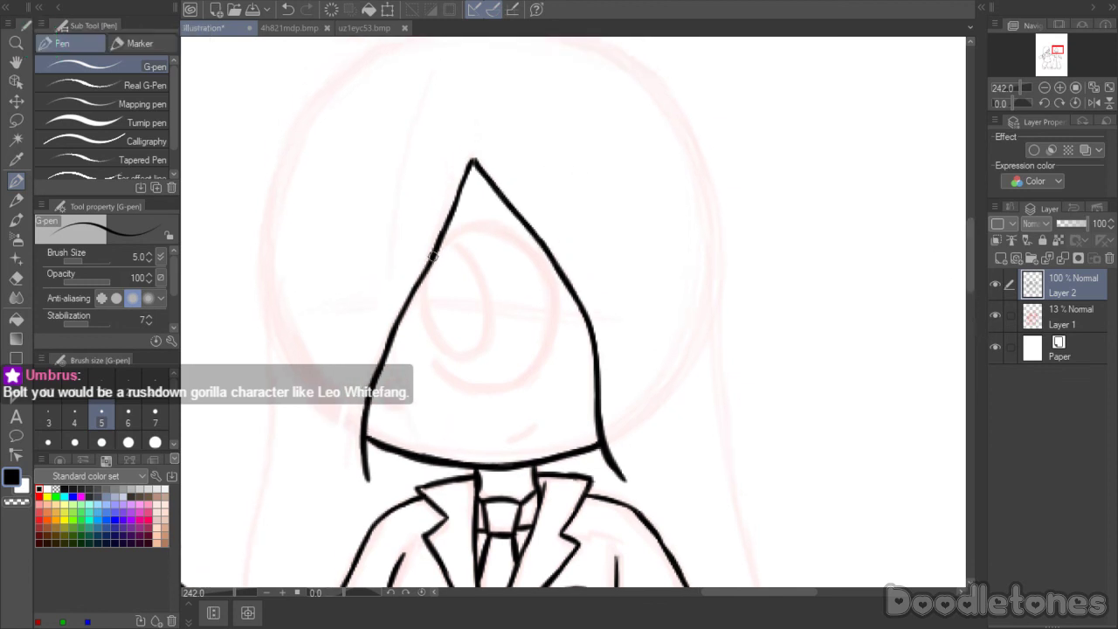
{"action": "mouse_move", "coordinate": [440, 240]}
{"action": "left_mouse_down"}
{"action": "mouse_move", "coordinate": [509, 229]}
{"action": "mouse_move", "coordinate": [532, 246]}
{"action": "mouse_move", "coordinate": [553, 328]}
{"action": "left_mouse_up"}
{"action": "left_click", "coordinate": [15, 278]}
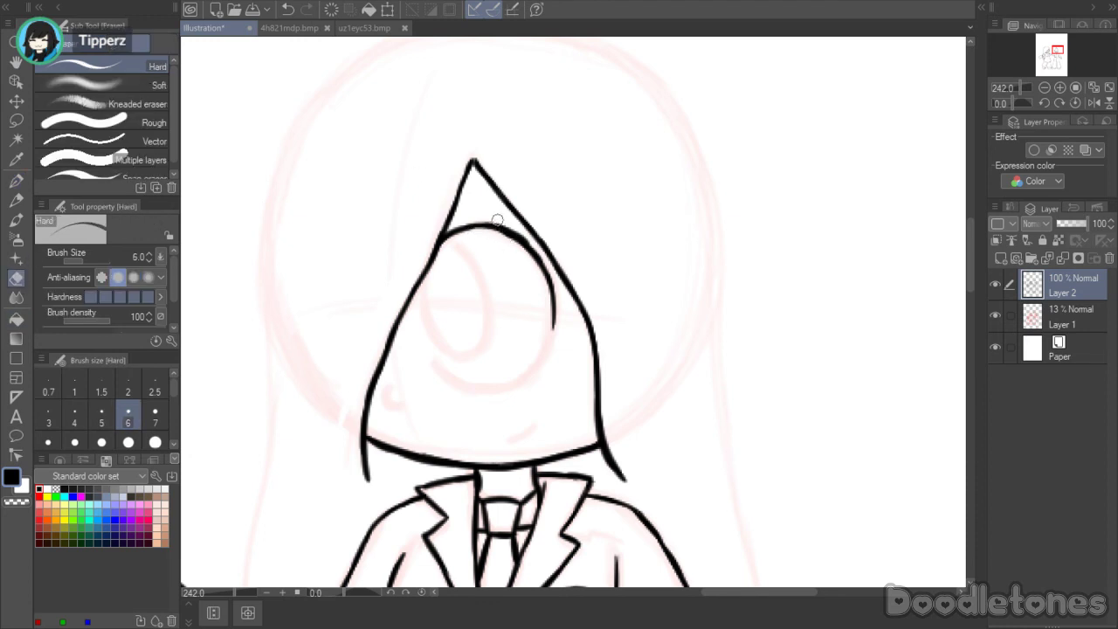
{"action": "left_click", "coordinate": [15, 180]}
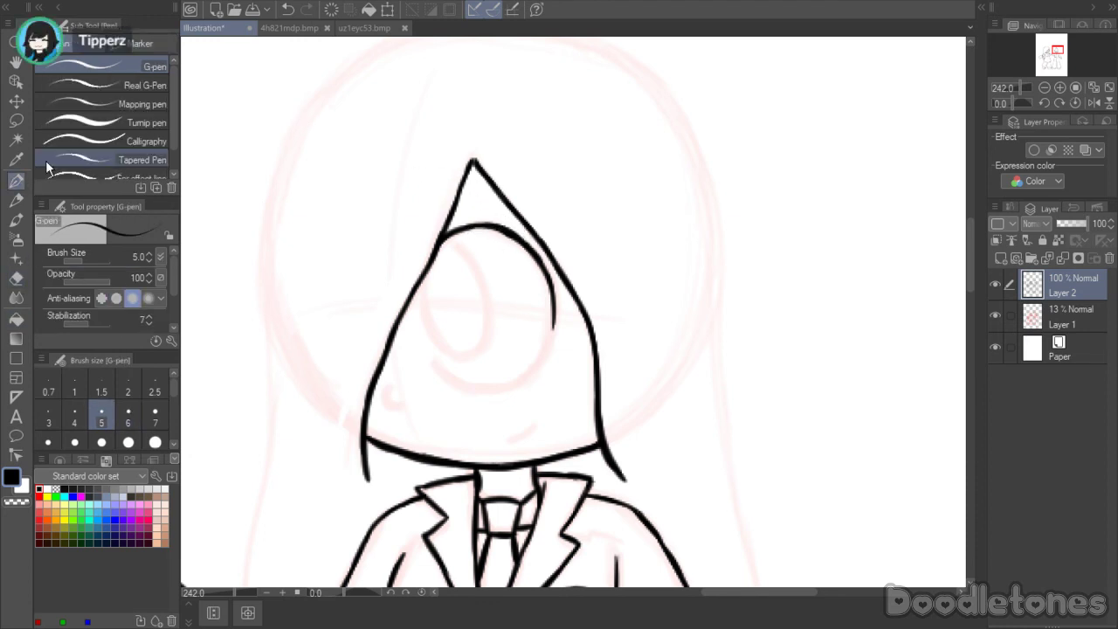
{"action": "mouse_move", "coordinate": [432, 368]}
{"action": "left_mouse_down"}
{"action": "mouse_move", "coordinate": [468, 389]}
{"action": "mouse_move", "coordinate": [511, 382]}
{"action": "mouse_move", "coordinate": [495, 391]}
{"action": "mouse_move", "coordinate": [535, 369]}
{"action": "mouse_move", "coordinate": [525, 378]}
{"action": "mouse_move", "coordinate": [543, 354]}
{"action": "mouse_move", "coordinate": [552, 297]}
{"action": "mouse_move", "coordinate": [541, 354]}
{"action": "left_mouse_up"}
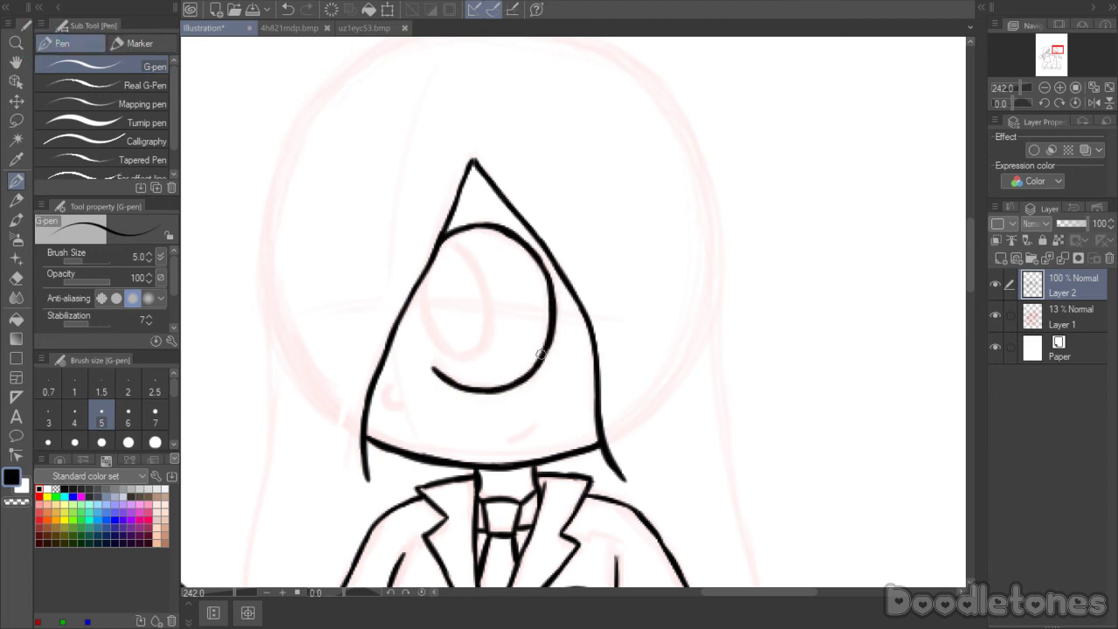
- Ink the narrow oval pupil inside the large eye and trim the overlap where it meets the left hair edge
{"action": "left_click_drag", "start_coordinate": [423, 288], "coordinate": [451, 339]}
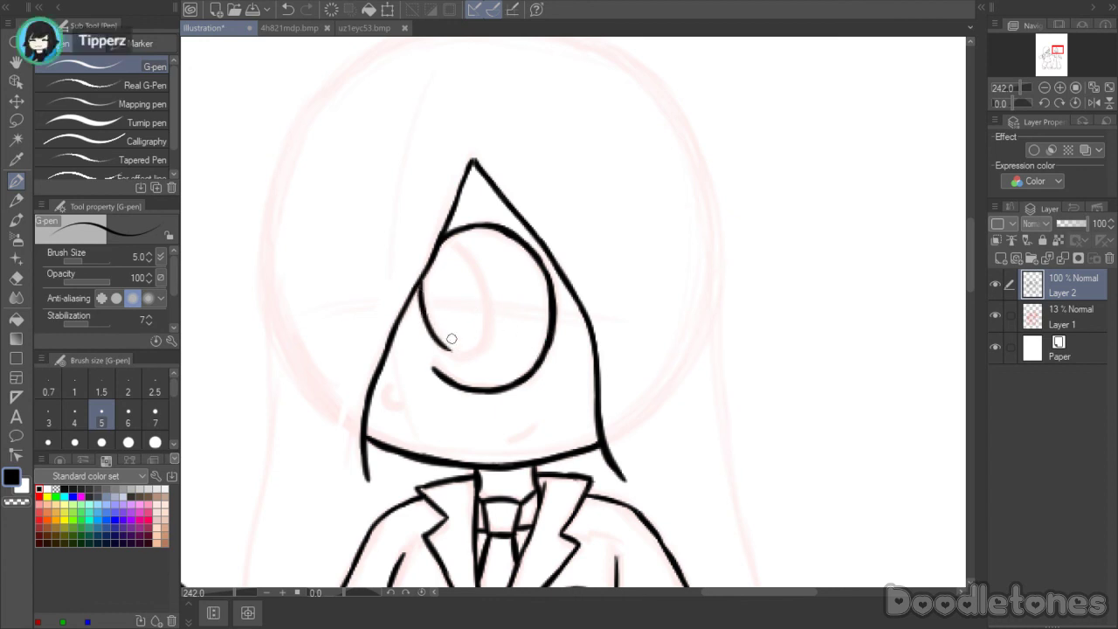
{"action": "mouse_move", "coordinate": [446, 234]}
{"action": "left_mouse_down"}
{"action": "mouse_move", "coordinate": [478, 290]}
{"action": "mouse_move", "coordinate": [477, 280]}
{"action": "mouse_move", "coordinate": [482, 319]}
{"action": "mouse_move", "coordinate": [479, 287]}
{"action": "mouse_move", "coordinate": [483, 348]}
{"action": "mouse_move", "coordinate": [485, 331]}
{"action": "mouse_move", "coordinate": [456, 355]}
{"action": "left_mouse_up"}
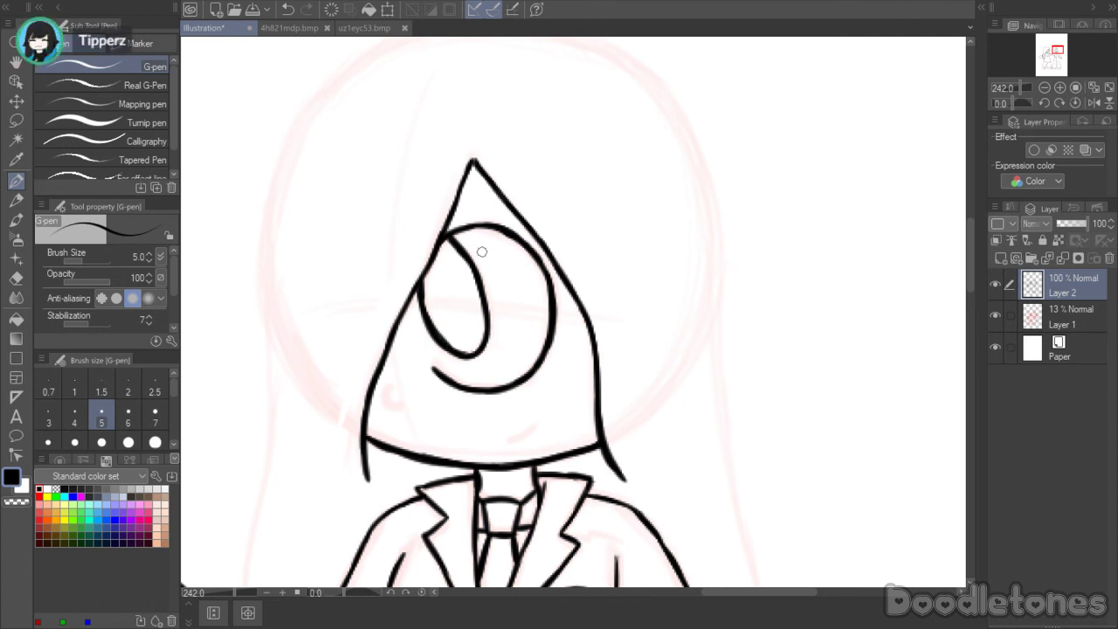
{"action": "key", "text": "e"}
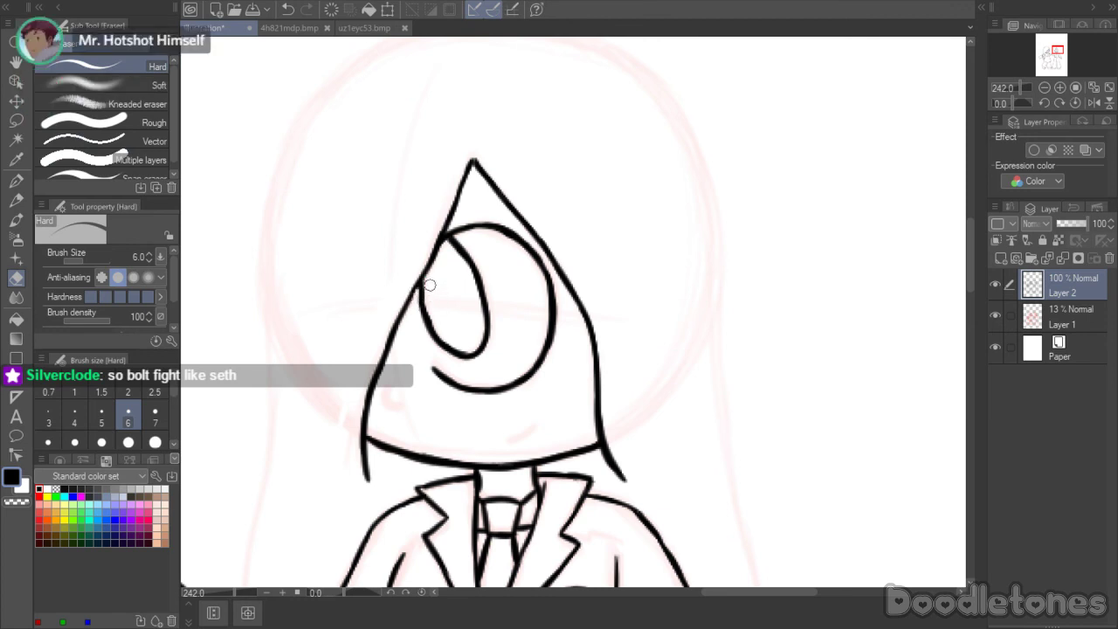
- Ink a small hooked nose mark low on the face and a short curved smile near the chin
{"action": "left_click", "coordinate": [15, 180]}
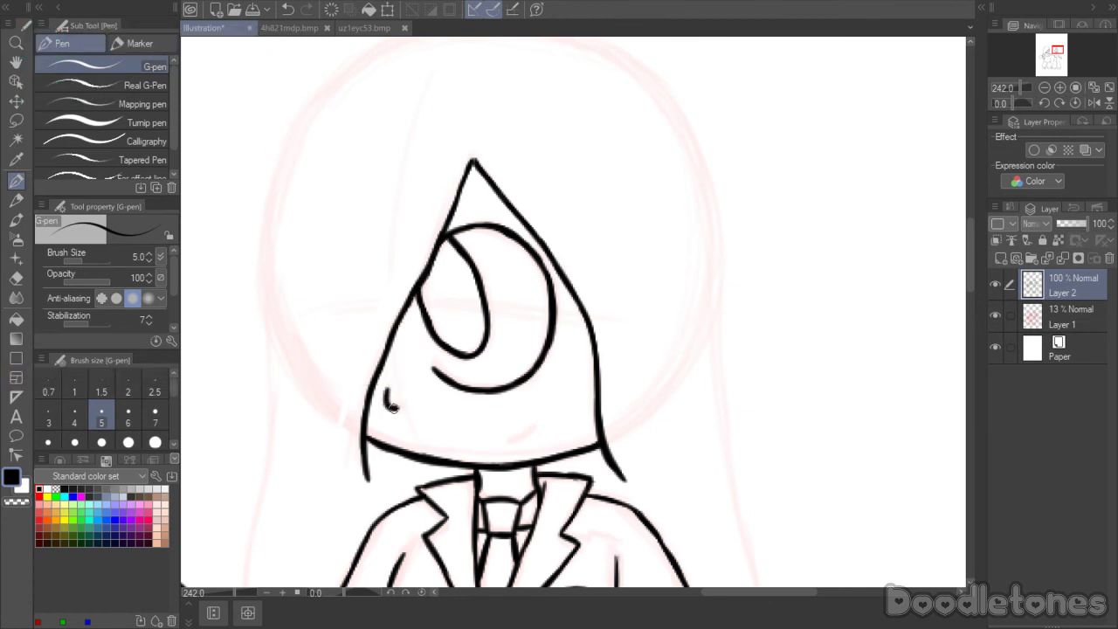
{"action": "mouse_move", "coordinate": [391, 388]}
{"action": "left_mouse_down"}
{"action": "mouse_move", "coordinate": [398, 407]}
{"action": "mouse_move", "coordinate": [387, 391]}
{"action": "left_mouse_up"}
{"action": "key", "text": "ctrl+z"}
{"action": "left_click_drag", "start_coordinate": [507, 441], "coordinate": [535, 427]}
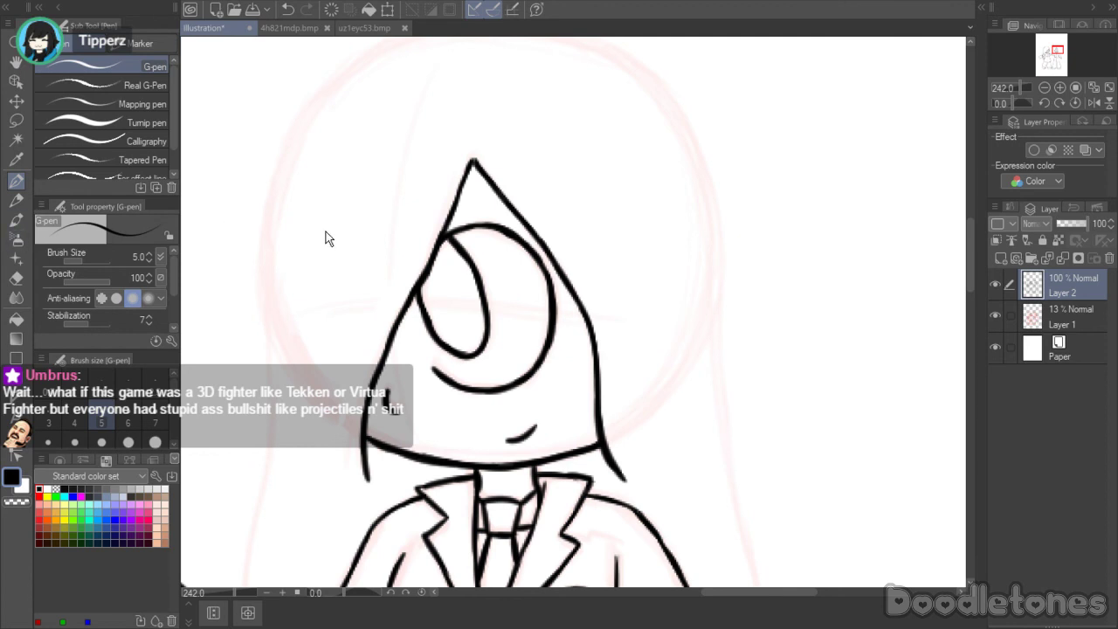
- Ink the suited character's long left hair edge, running from beside the head down to the raised sleeve
{"action": "scroll", "coordinate": [486, 246], "scroll_direction": "down", "scroll_amount": 1}
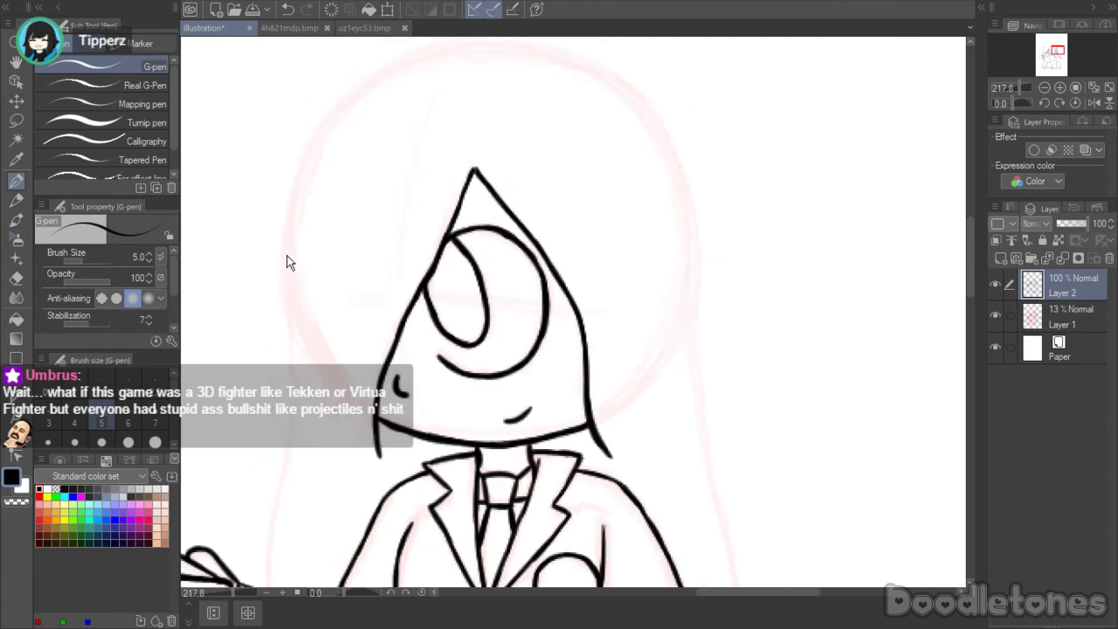
{"action": "mouse_move", "coordinate": [291, 214]}
{"action": "left_mouse_down"}
{"action": "mouse_move", "coordinate": [282, 295]}
{"action": "mouse_move", "coordinate": [292, 399]}
{"action": "left_mouse_up"}
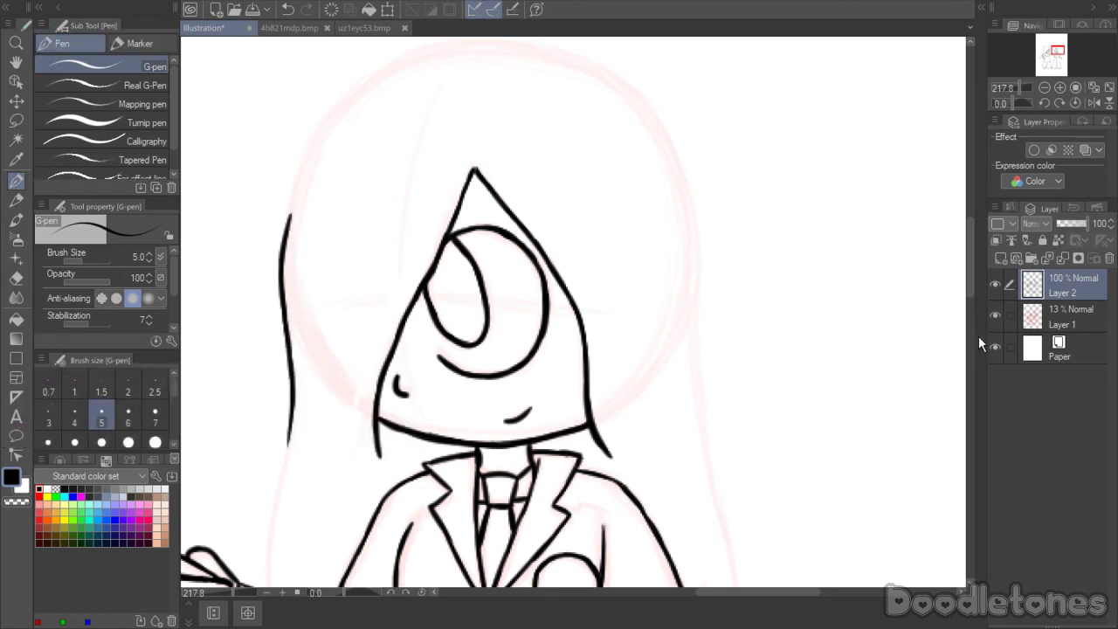
{"action": "scroll", "coordinate": [762, 295], "scroll_direction": "down", "scroll_amount": 5}
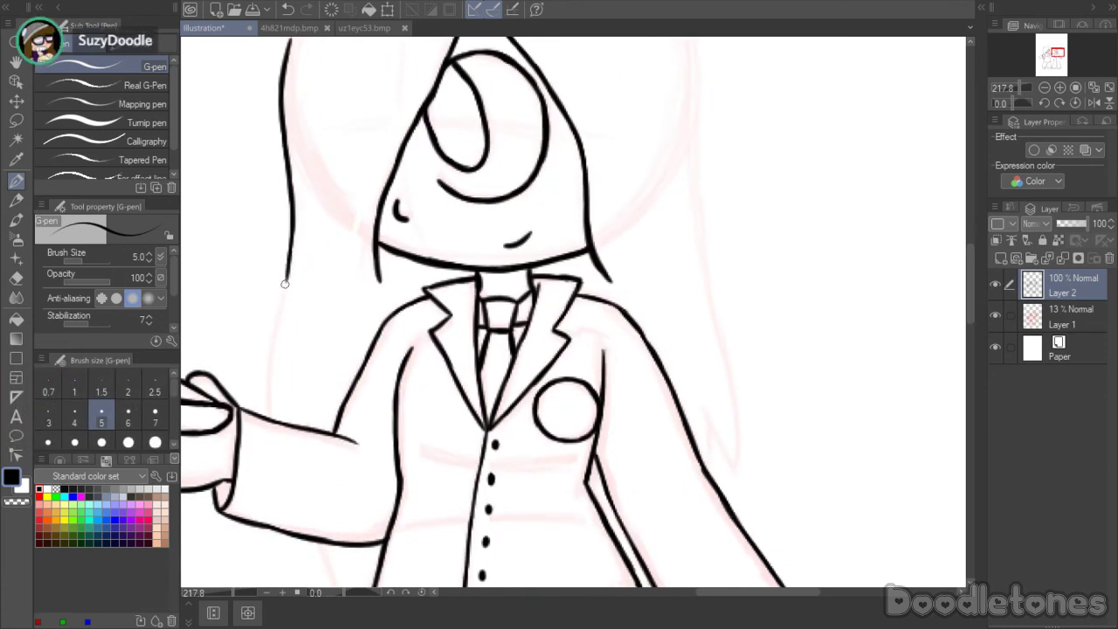
{"action": "left_click_drag", "start_coordinate": [285, 283], "coordinate": [269, 403]}
{"action": "mouse_move", "coordinate": [291, 216]}
{"action": "left_mouse_down"}
{"action": "mouse_move", "coordinate": [288, 262]}
{"action": "mouse_move", "coordinate": [291, 213]}
{"action": "mouse_move", "coordinate": [280, 292]}
{"action": "left_mouse_up"}
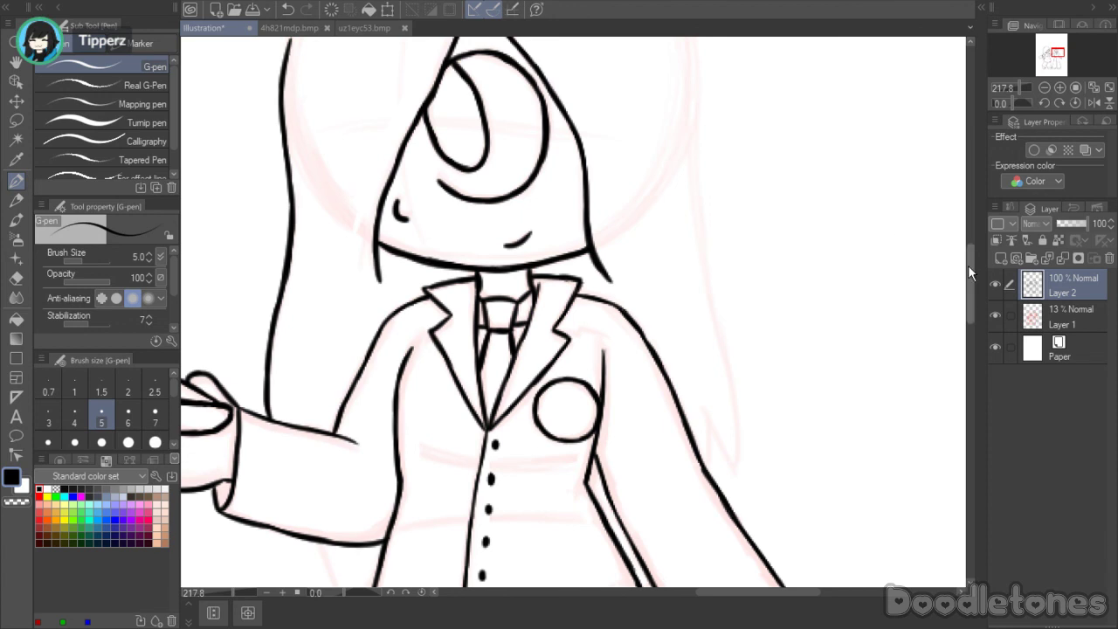
- Ink the hair end curving from under the raised sleeve to the trouser hip, and erase its jagged inner lines
{"action": "scroll", "coordinate": [968, 265], "scroll_direction": "down", "scroll_amount": 3}
{"action": "mouse_move", "coordinate": [322, 395]}
{"action": "left_mouse_down"}
{"action": "mouse_move", "coordinate": [346, 462]}
{"action": "mouse_move", "coordinate": [365, 437]}
{"action": "left_mouse_up"}
{"action": "left_click_drag", "start_coordinate": [365, 437], "coordinate": [368, 455]}
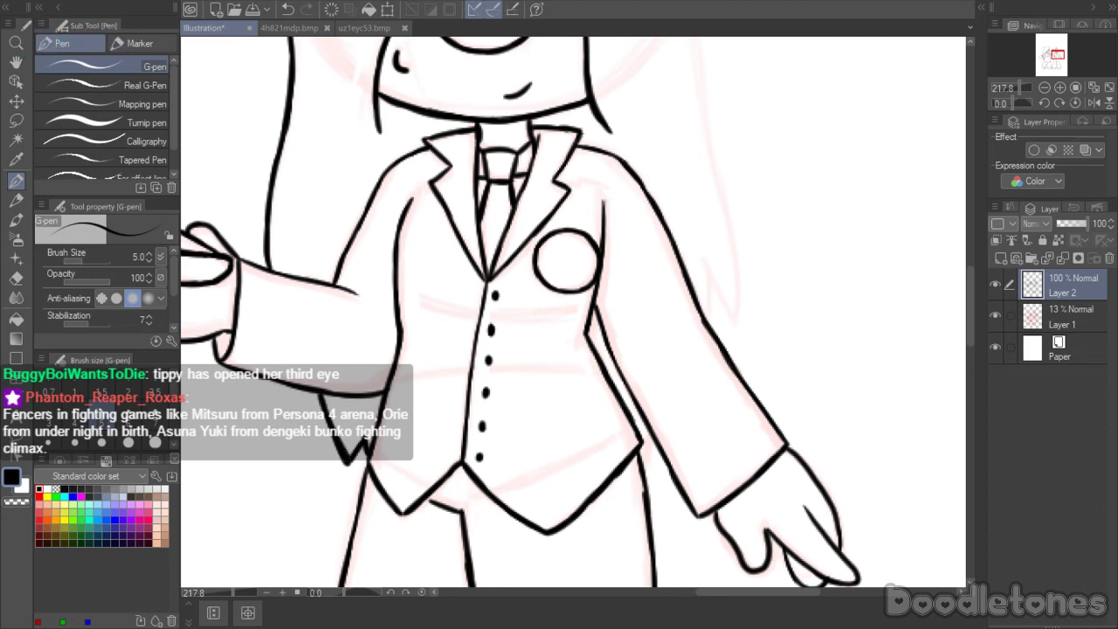
{"action": "left_click_drag", "start_coordinate": [343, 450], "coordinate": [361, 476]}
{"action": "left_click", "coordinate": [16, 277]}
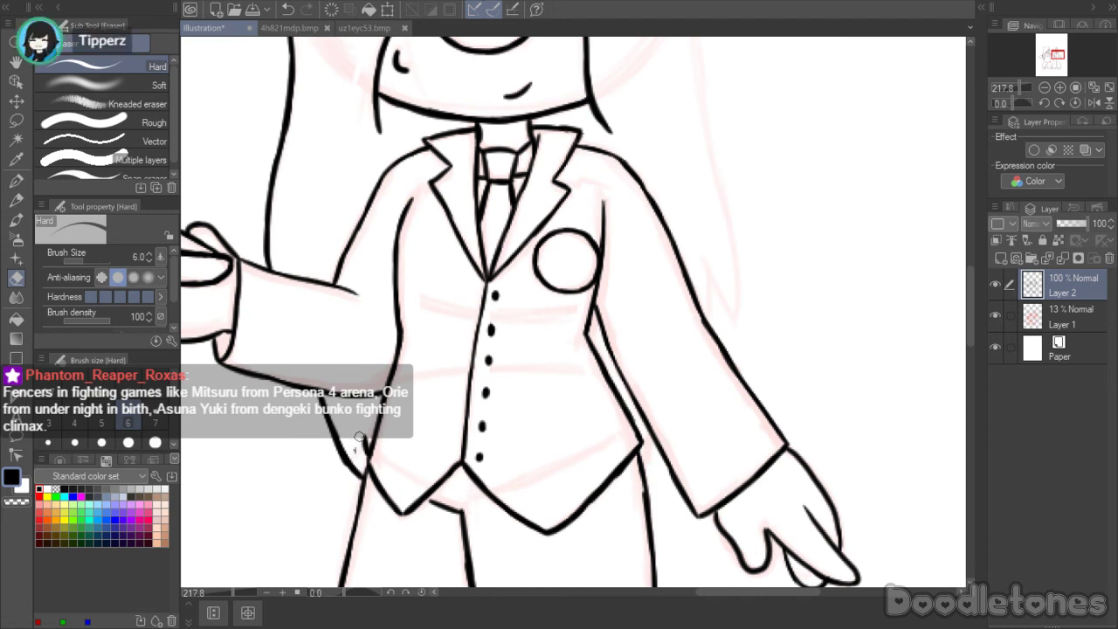
{"action": "mouse_move", "coordinate": [359, 437]}
{"action": "left_mouse_down"}
{"action": "mouse_move", "coordinate": [361, 454]}
{"action": "mouse_move", "coordinate": [362, 440]}
{"action": "left_mouse_up"}
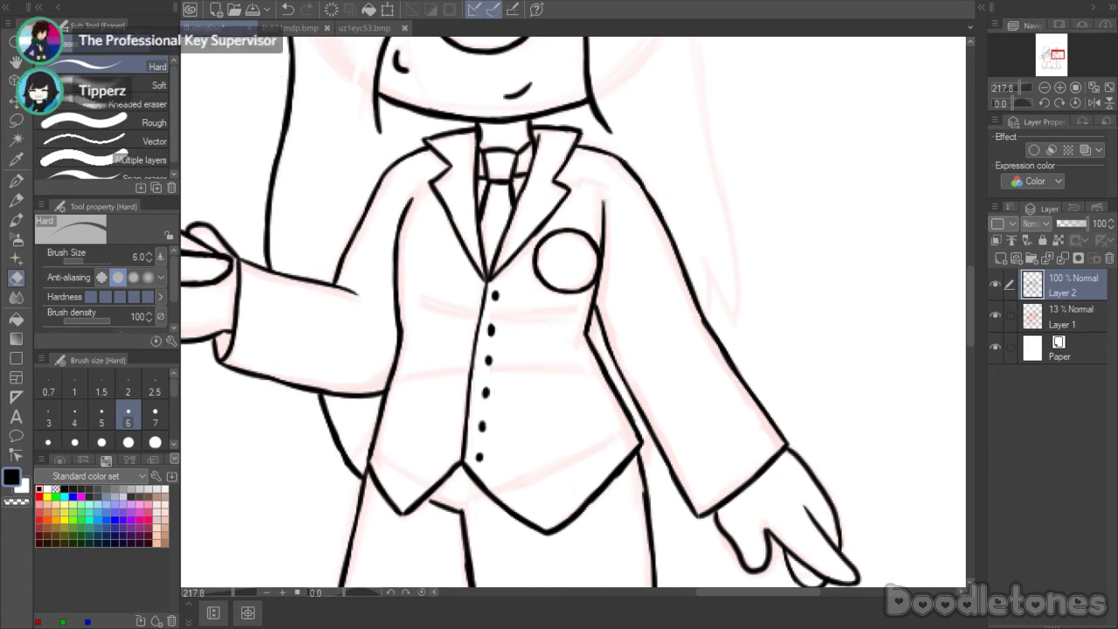
- Ink the hair outline upward from the long left edge, curving around the head to the crown
{"action": "scroll", "coordinate": [402, 363], "scroll_direction": "down", "scroll_amount": 6}
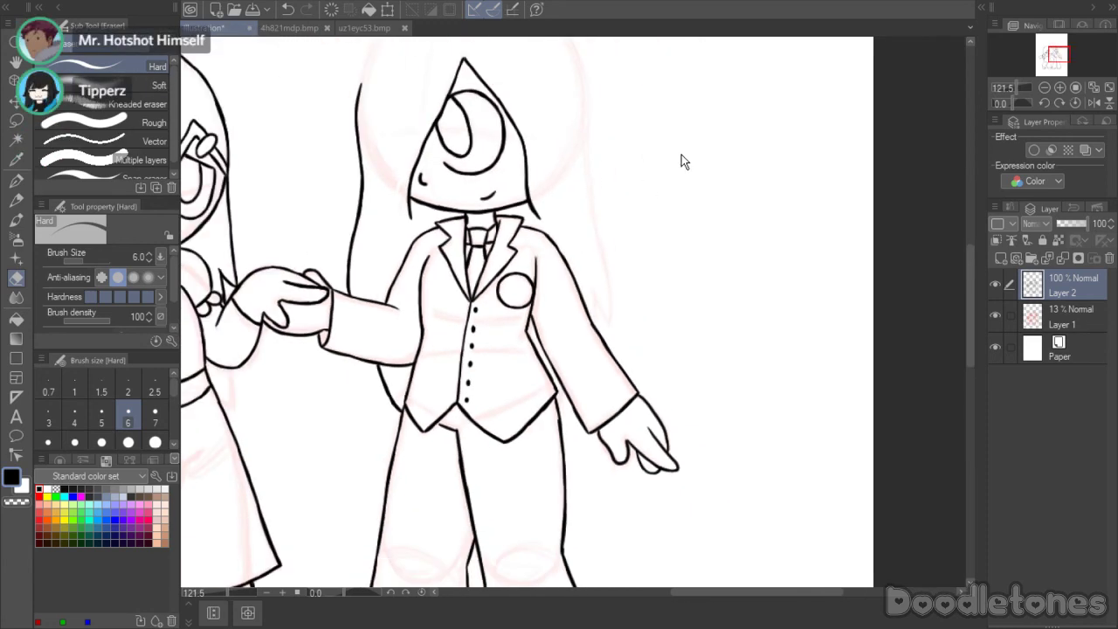
{"action": "scroll", "coordinate": [609, 112], "scroll_direction": "up", "scroll_amount": 3}
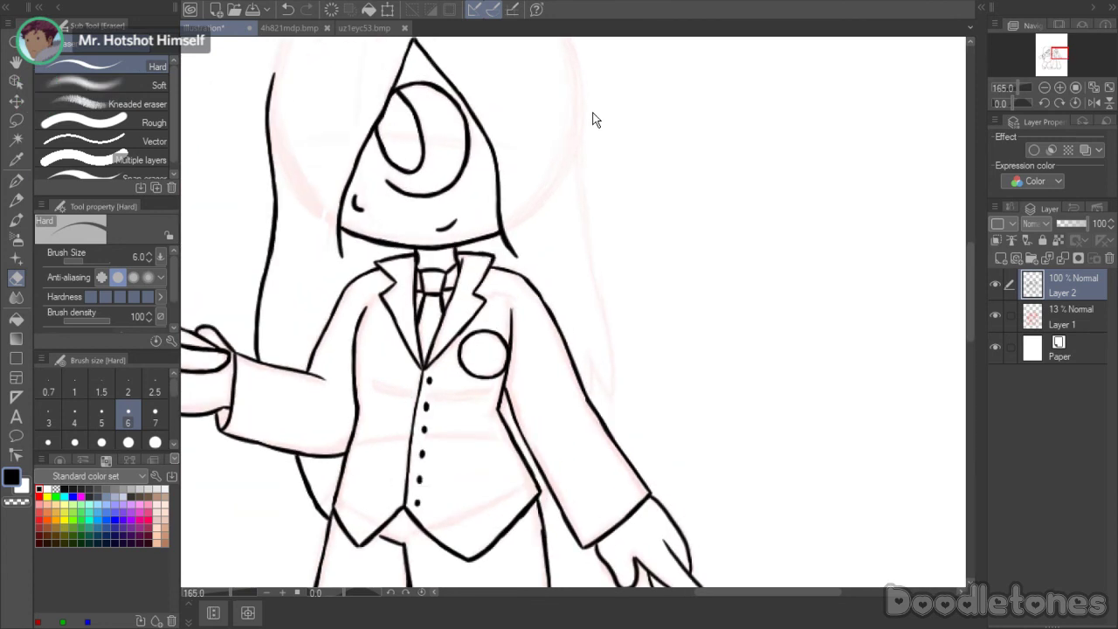
{"action": "key", "text": "p"}
{"action": "left_click_drag", "start_coordinate": [968, 284], "coordinate": [968, 232]}
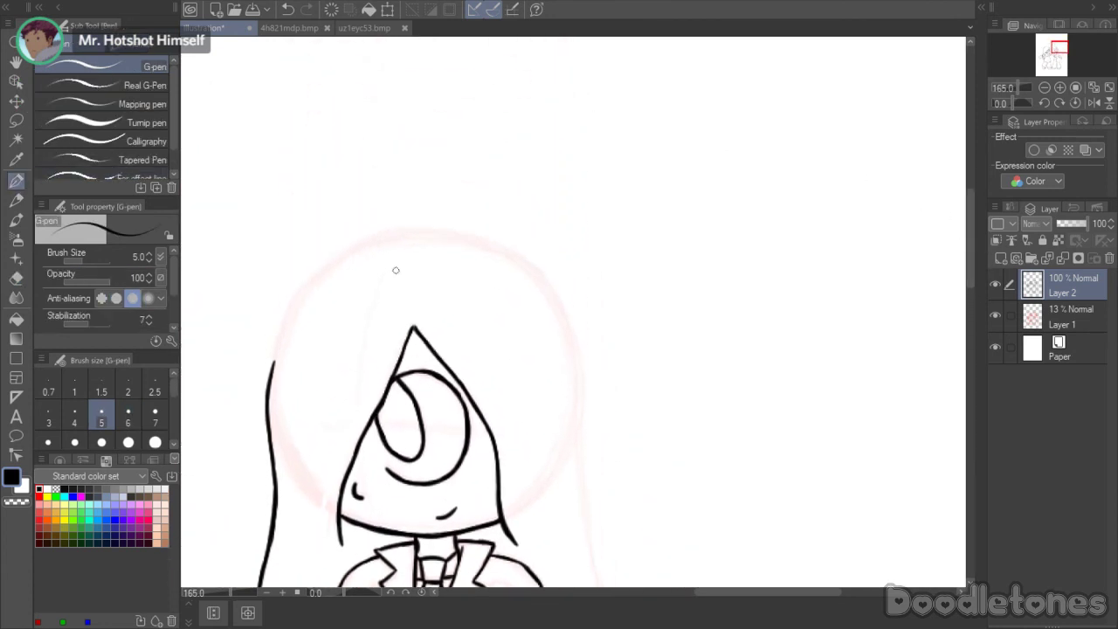
{"action": "left_click_drag", "start_coordinate": [269, 386], "coordinate": [297, 301]}
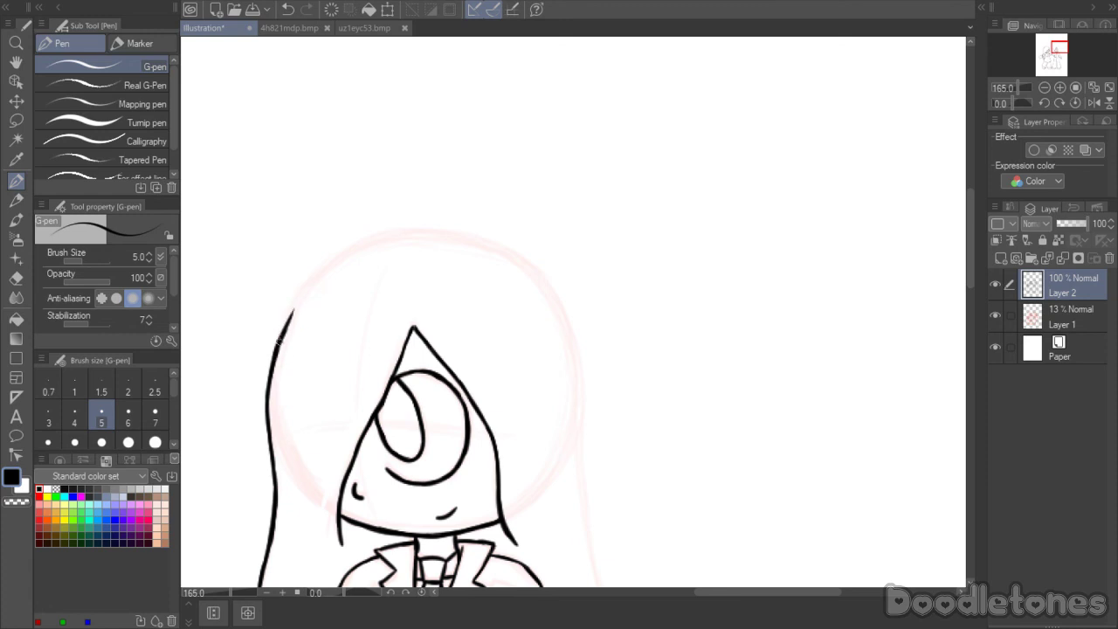
{"action": "left_click_drag", "start_coordinate": [278, 344], "coordinate": [336, 262]}
{"action": "mouse_move", "coordinate": [299, 295]}
{"action": "left_mouse_down"}
{"action": "mouse_move", "coordinate": [363, 247]}
{"action": "mouse_move", "coordinate": [418, 231]}
{"action": "left_mouse_up"}
{"action": "scroll", "coordinate": [386, 218], "scroll_direction": "up", "scroll_amount": 1}
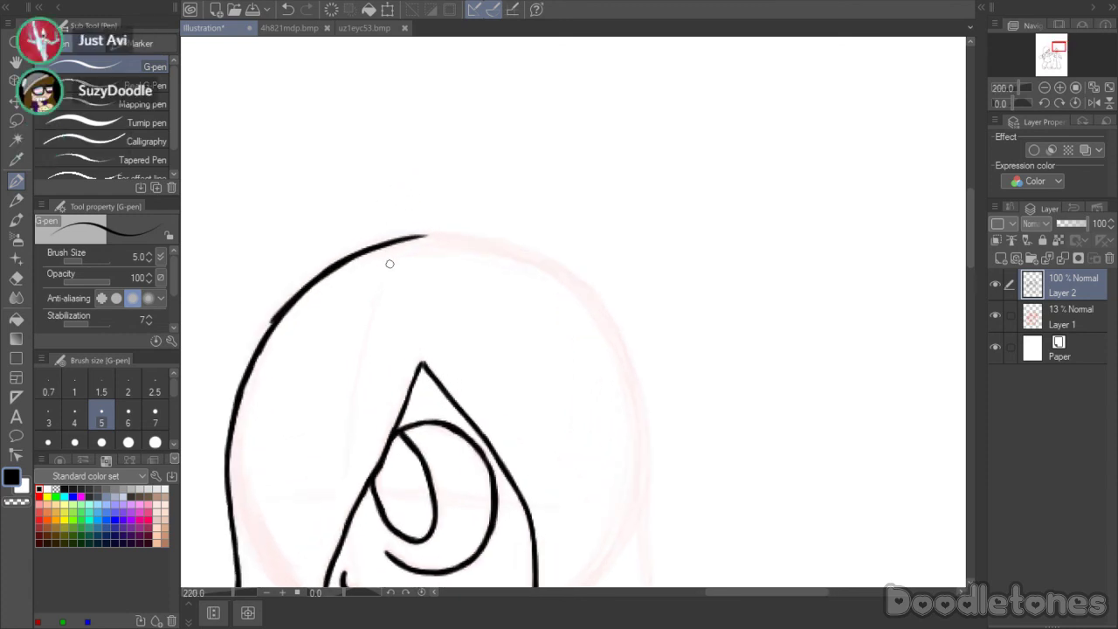
- Smooth the joins in the upper left hair outline by thickening the curve and erasing its inner side
{"action": "left_click_drag", "start_coordinate": [247, 368], "coordinate": [289, 303]}
{"action": "mouse_move", "coordinate": [241, 387]}
{"action": "left_mouse_down"}
{"action": "mouse_move", "coordinate": [259, 344]}
{"action": "mouse_move", "coordinate": [227, 458]}
{"action": "left_mouse_up"}
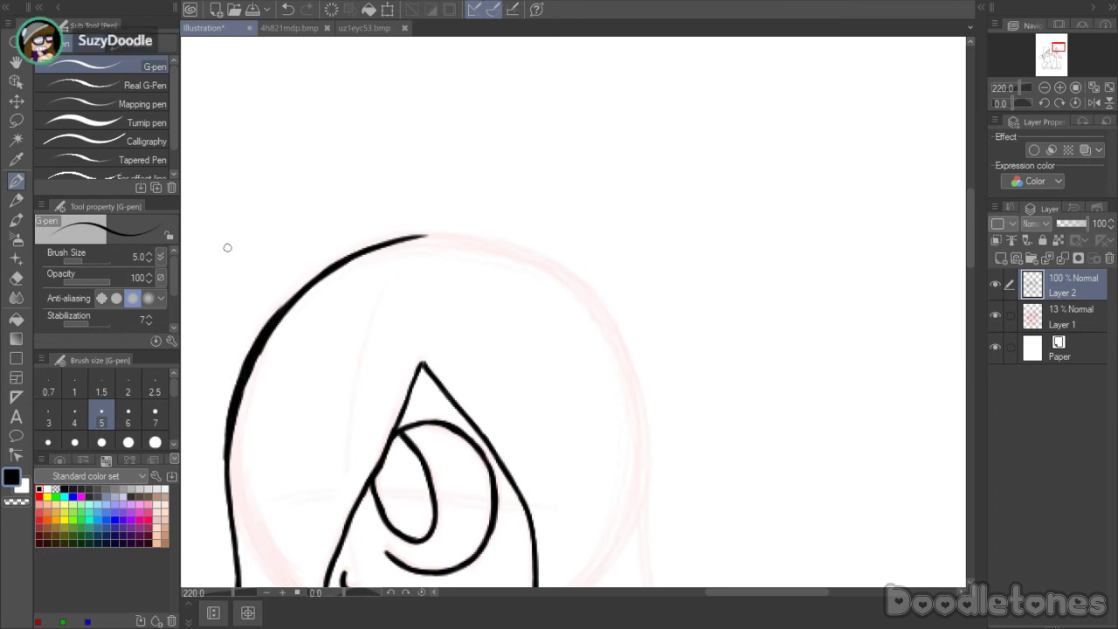
{"action": "left_click", "coordinate": [17, 278]}
{"action": "mouse_move", "coordinate": [241, 420]}
{"action": "left_mouse_down"}
{"action": "mouse_move", "coordinate": [251, 369]}
{"action": "mouse_move", "coordinate": [289, 315]}
{"action": "left_mouse_up"}
{"action": "left_click_drag", "start_coordinate": [253, 364], "coordinate": [294, 306]}
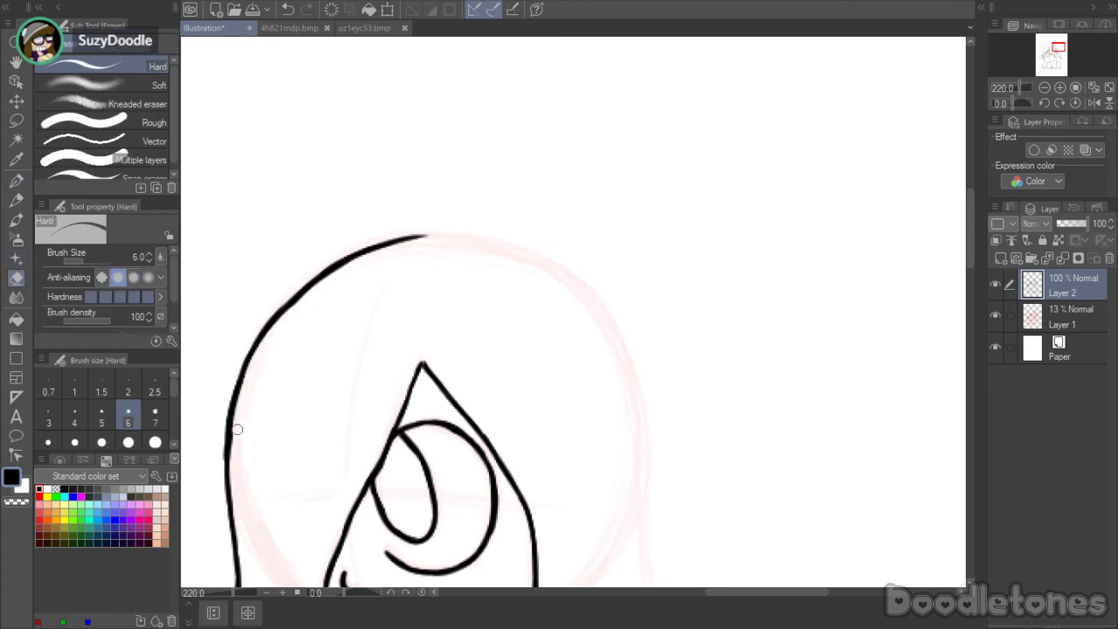
{"action": "left_click_drag", "start_coordinate": [237, 429], "coordinate": [234, 457]}
- Ink the hair outline from the crown over the right side of the head and down to eye level
{"action": "left_click", "coordinate": [17, 181]}
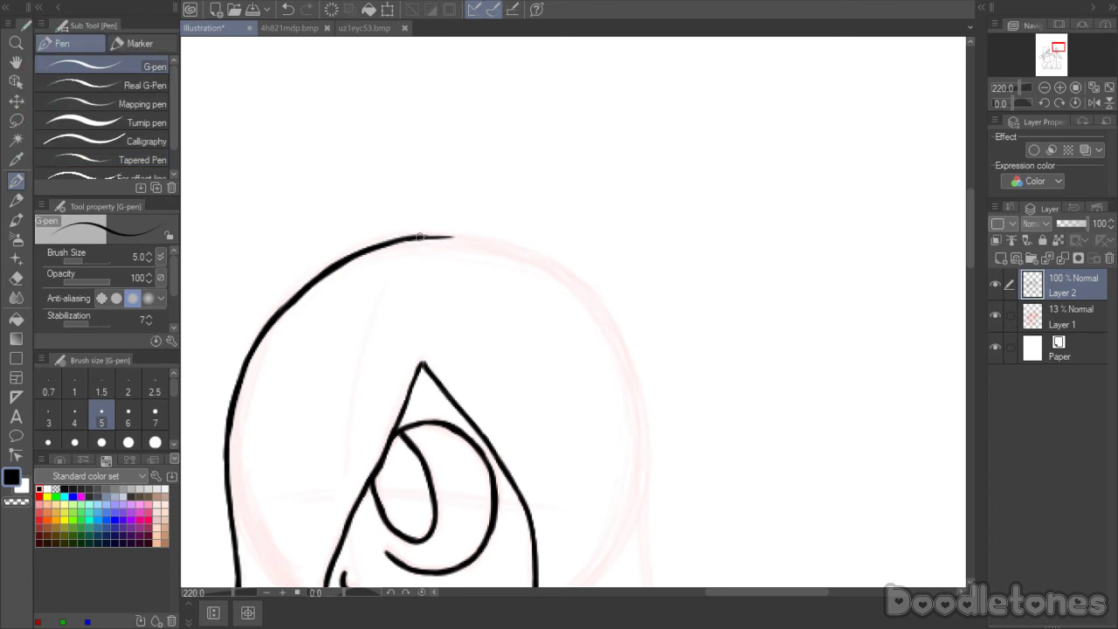
{"action": "mouse_move", "coordinate": [408, 238]}
{"action": "left_mouse_down"}
{"action": "mouse_move", "coordinate": [512, 243]}
{"action": "mouse_move", "coordinate": [561, 267]}
{"action": "mouse_move", "coordinate": [604, 312]}
{"action": "left_mouse_up"}
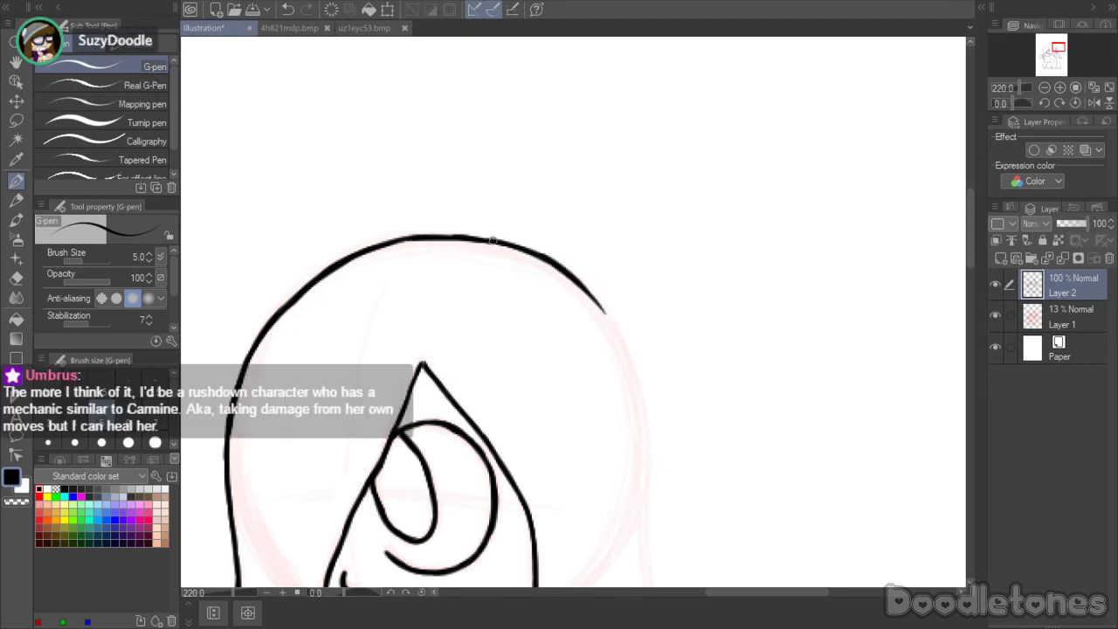
{"action": "scroll", "coordinate": [961, 254], "scroll_direction": "down", "scroll_amount": 3}
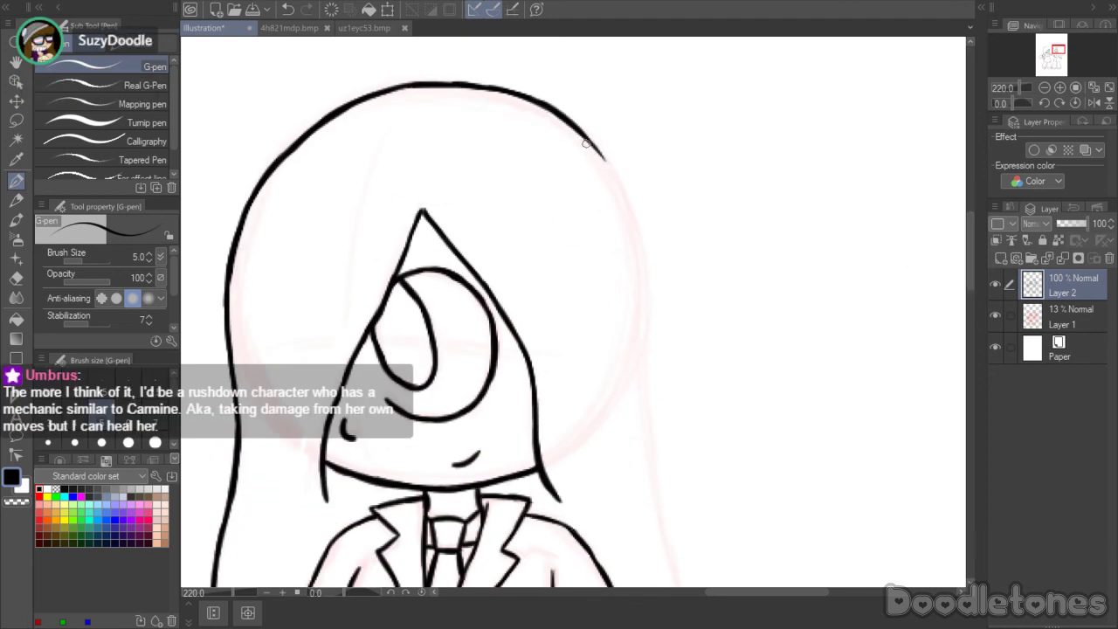
{"action": "left_click_drag", "start_coordinate": [587, 143], "coordinate": [635, 220]}
{"action": "left_click_drag", "start_coordinate": [615, 174], "coordinate": [645, 258]}
{"action": "left_click_drag", "start_coordinate": [635, 221], "coordinate": [645, 280]}
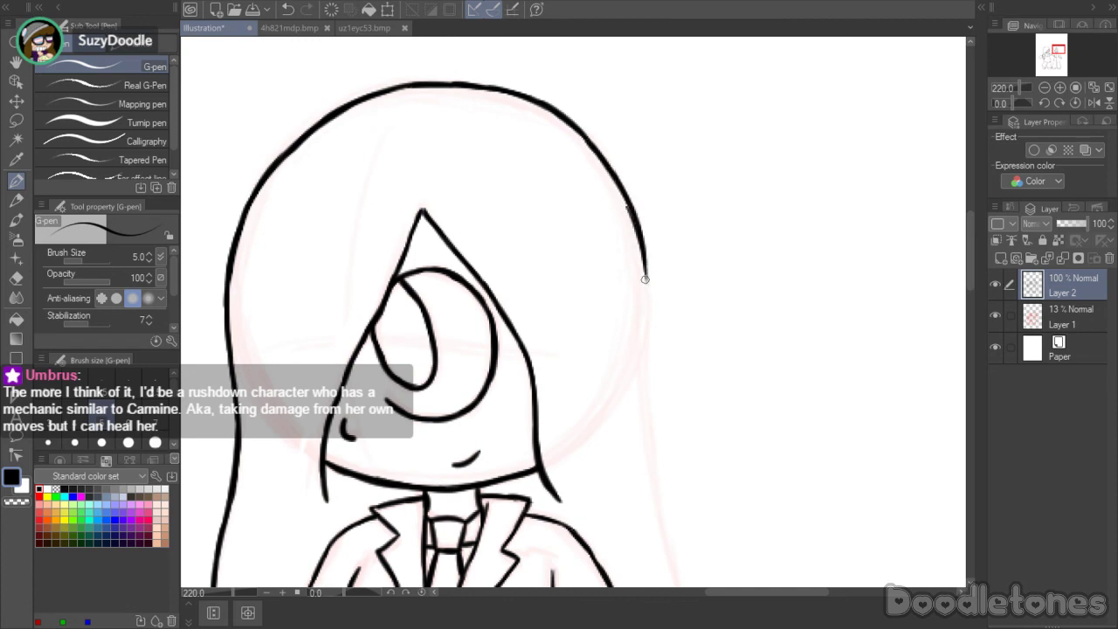
{"action": "left_click_drag", "start_coordinate": [625, 200], "coordinate": [647, 329]}
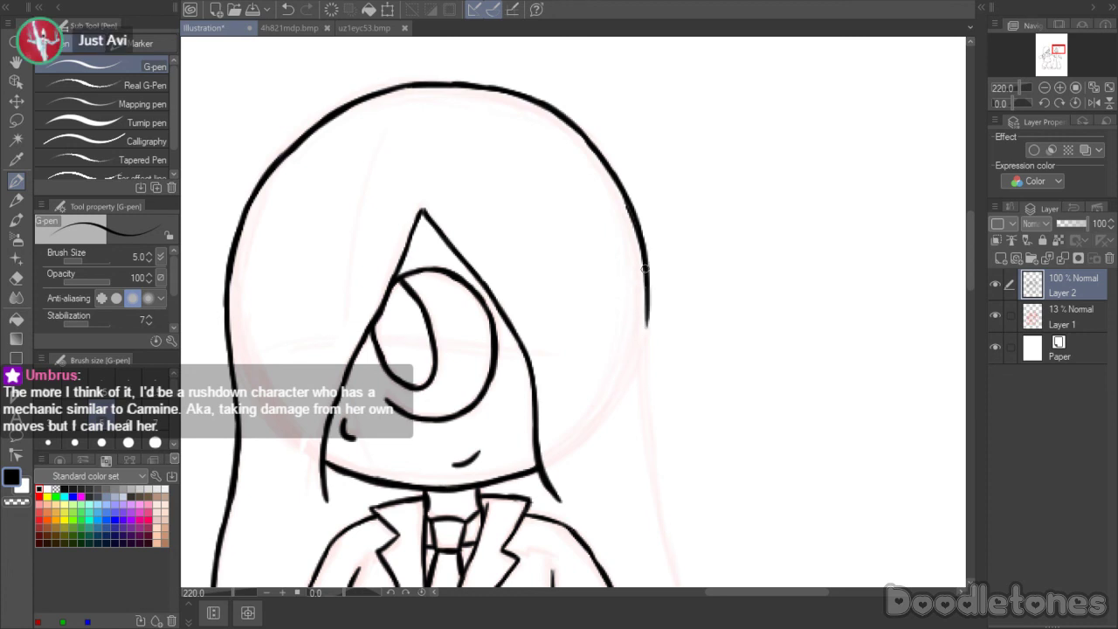
{"action": "left_click_drag", "start_coordinate": [646, 278], "coordinate": [647, 358]}
{"action": "left_click_drag", "start_coordinate": [646, 319], "coordinate": [648, 392]}
- Ink the right hair edge down to a notched pointed tip at the upper sleeve, plus a short hair edge between vest and sleeve
{"action": "left_click_drag", "start_coordinate": [971, 280], "coordinate": [970, 313]}
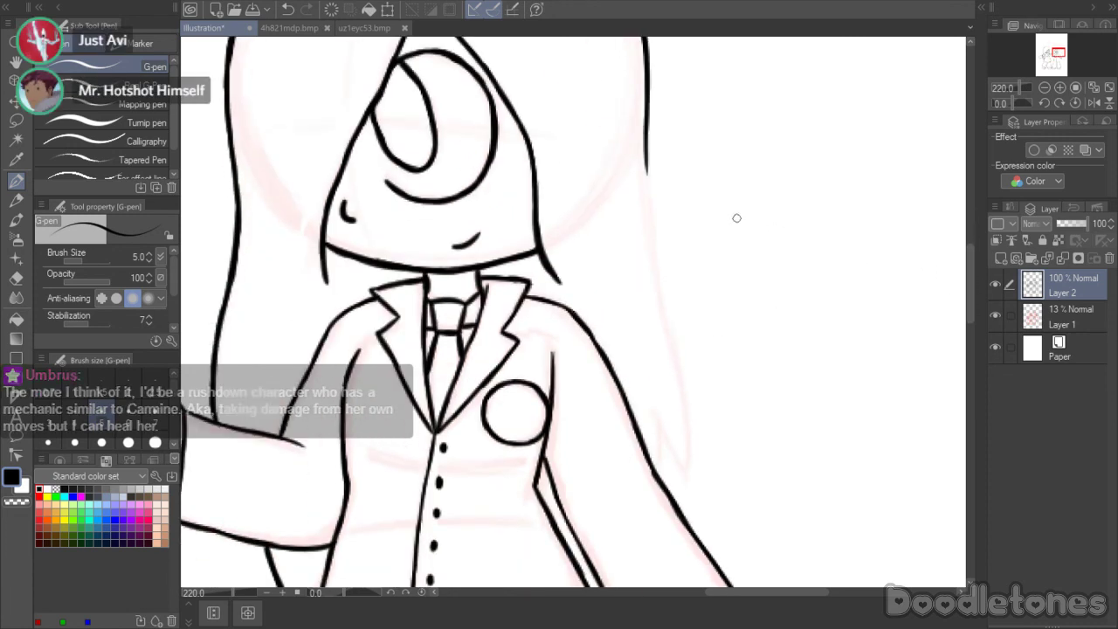
{"action": "mouse_move", "coordinate": [647, 179]}
{"action": "left_mouse_down"}
{"action": "mouse_move", "coordinate": [656, 279]}
{"action": "mouse_move", "coordinate": [687, 390]}
{"action": "left_mouse_up"}
{"action": "left_click_drag", "start_coordinate": [672, 340], "coordinate": [691, 433]}
{"action": "left_click_drag", "start_coordinate": [686, 385], "coordinate": [690, 479]}
{"action": "left_click_drag", "start_coordinate": [660, 420], "coordinate": [687, 476]}
{"action": "left_click_drag", "start_coordinate": [661, 420], "coordinate": [656, 476]}
{"action": "left_click_drag", "start_coordinate": [969, 277], "coordinate": [970, 301]}
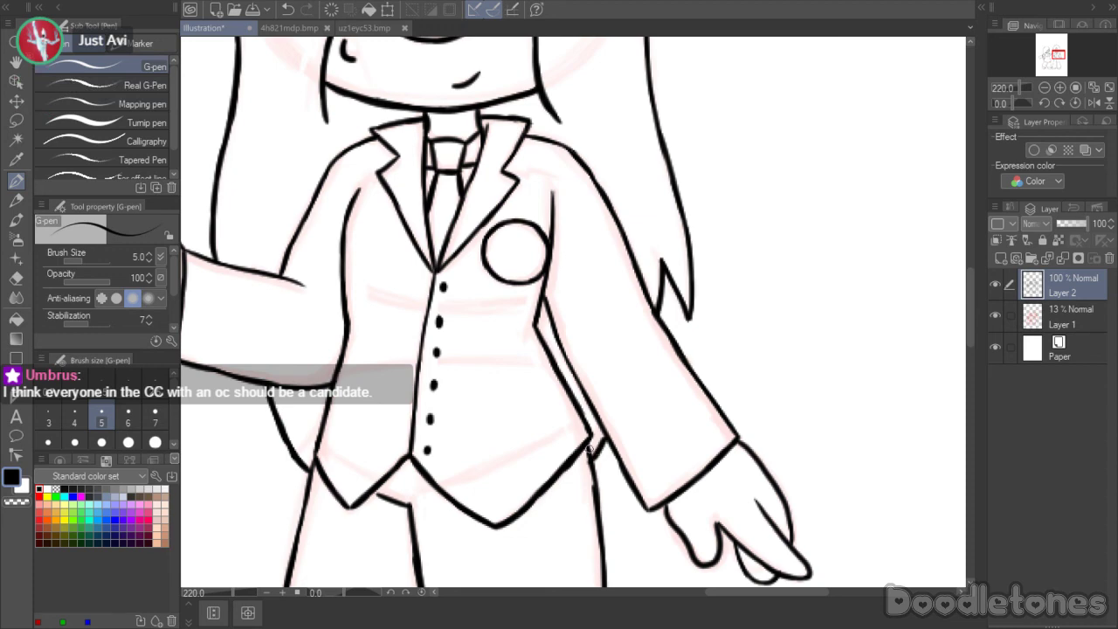
{"action": "scroll", "coordinate": [601, 434], "scroll_direction": "down", "scroll_amount": 5}
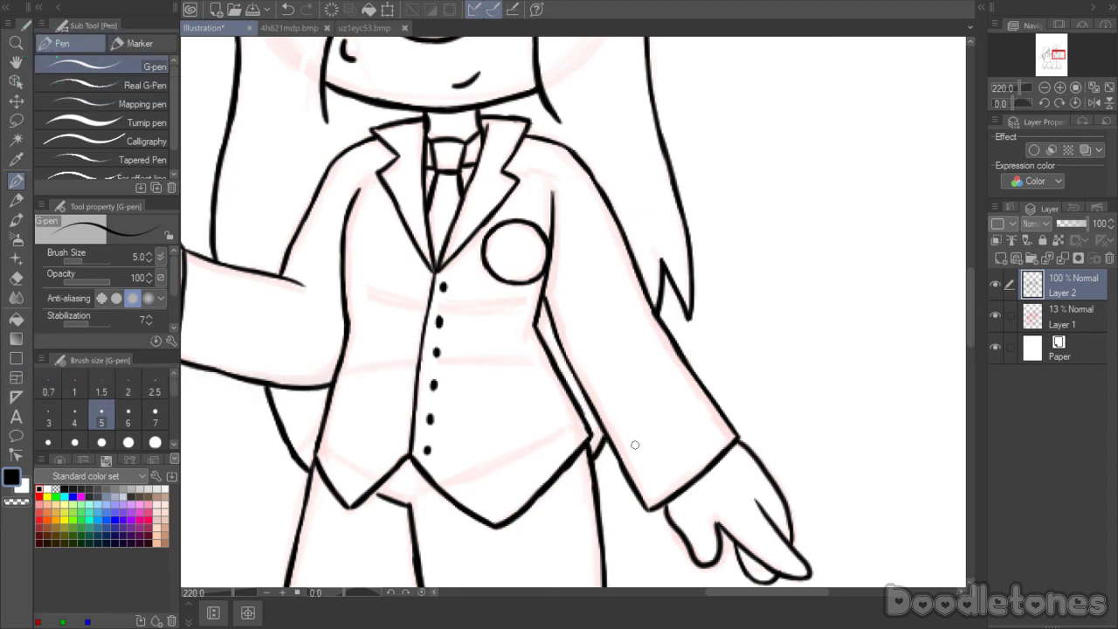
{"action": "scroll", "coordinate": [699, 463], "scroll_direction": "down", "scroll_amount": 4}
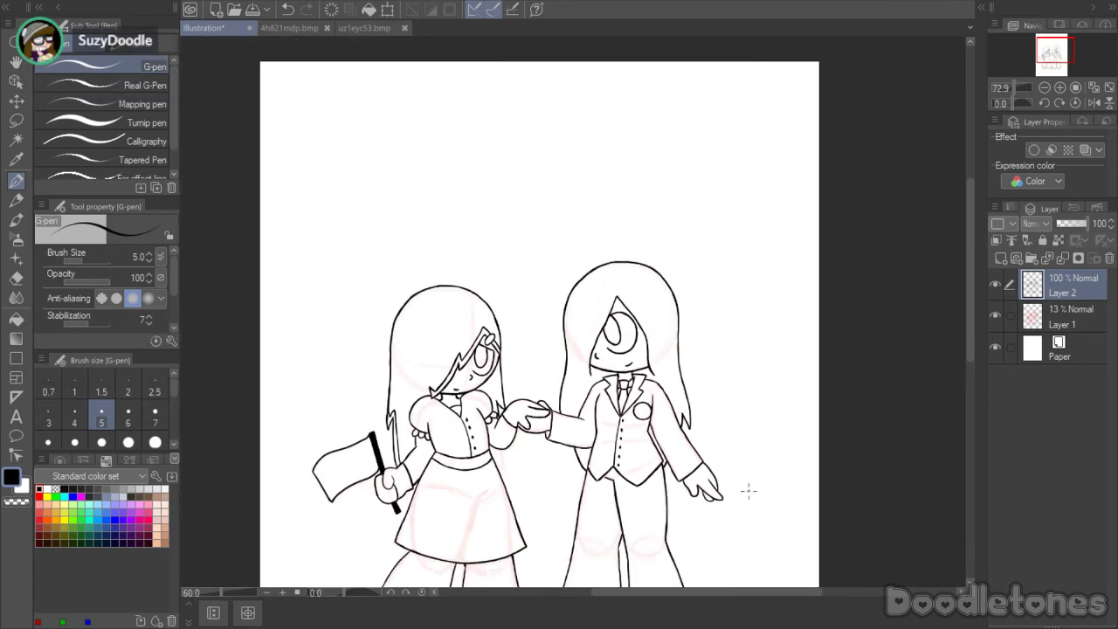
{"action": "left_click_drag", "start_coordinate": [972, 314], "coordinate": [965, 350]}
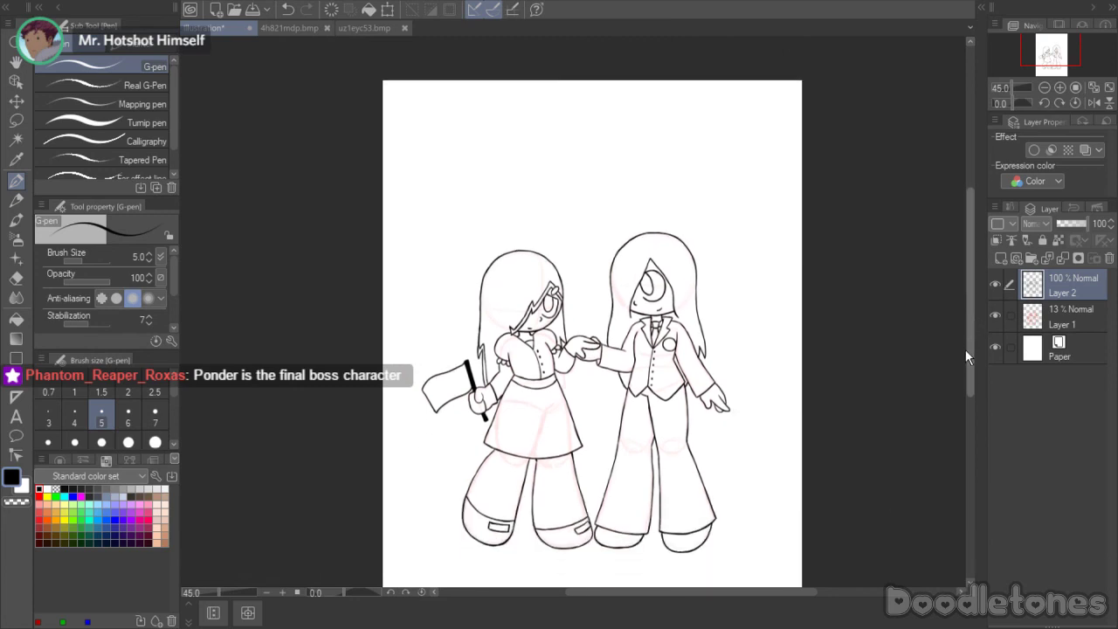
{"action": "scroll", "coordinate": [807, 437], "scroll_direction": "up", "scroll_amount": 2}
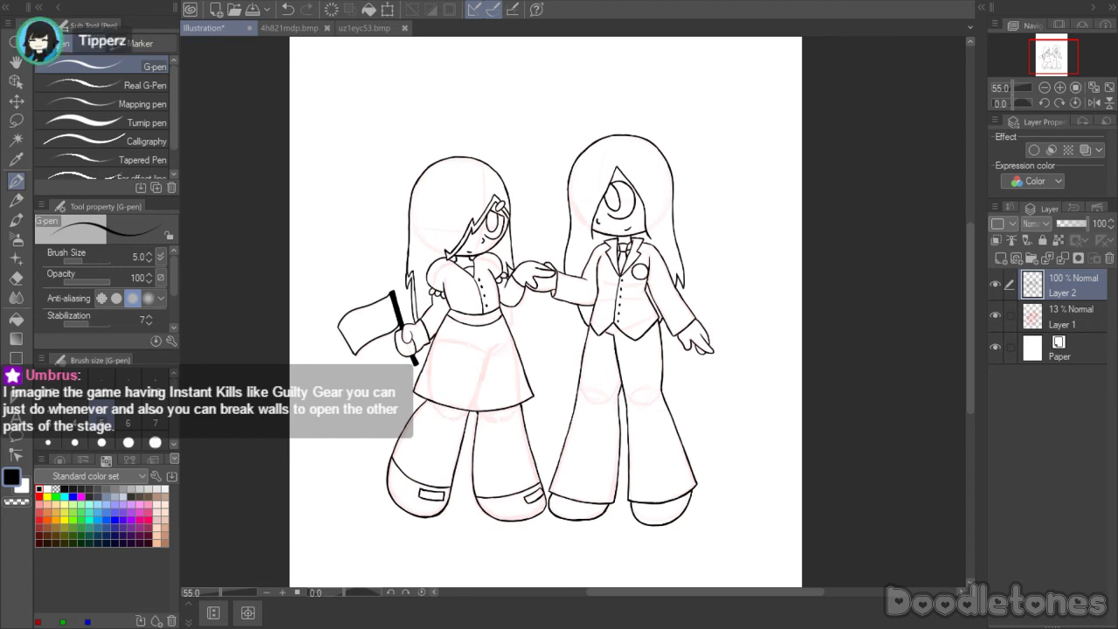
{"action": "scroll", "coordinate": [823, 469], "scroll_direction": "up", "scroll_amount": 3}
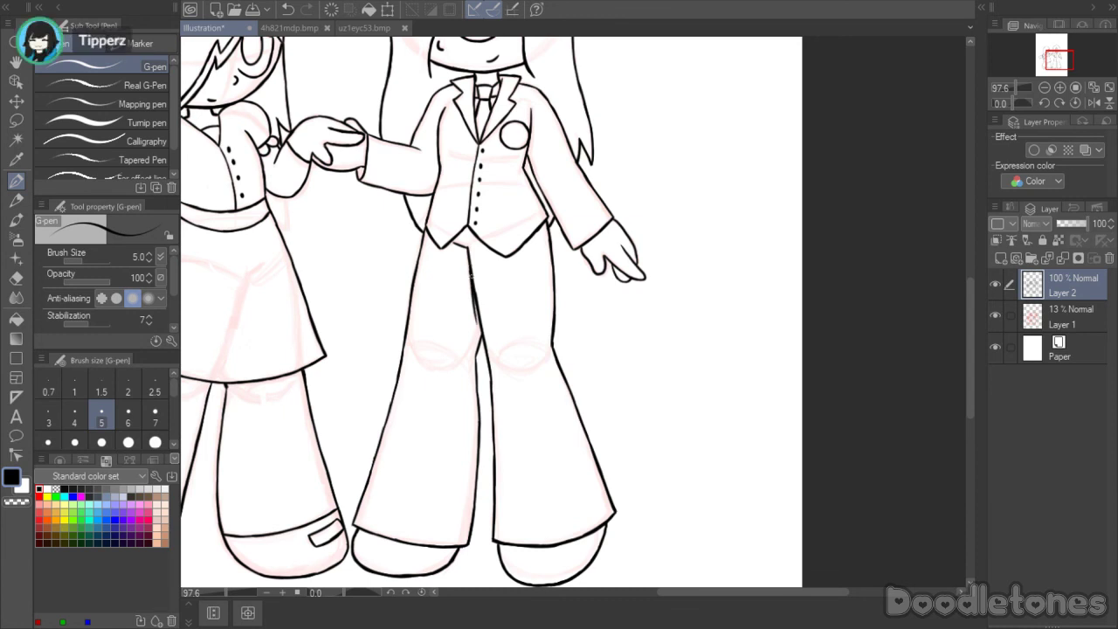
{"action": "left_click_drag", "start_coordinate": [473, 289], "coordinate": [494, 470]}
{"action": "key", "text": "ctrl+z"}
{"action": "key", "text": "ctrl+z"}
{"action": "key", "text": "ctrl+z"}
{"action": "key", "text": "ctrl+z"}
{"action": "key", "text": "ctrl+z"}
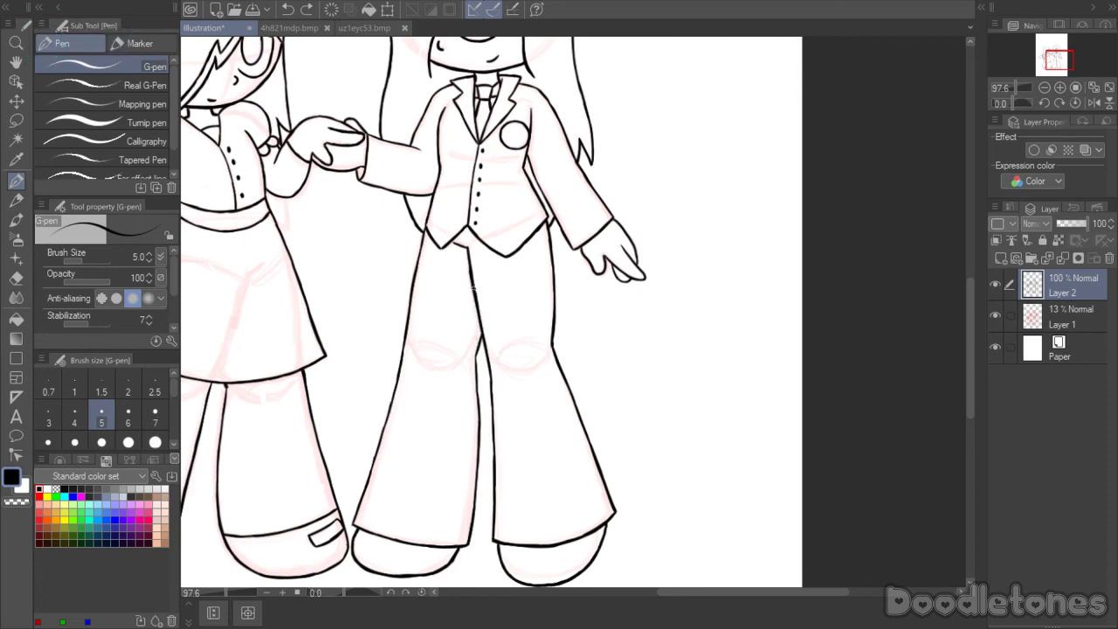
{"action": "left_click_drag", "start_coordinate": [474, 291], "coordinate": [479, 367]}
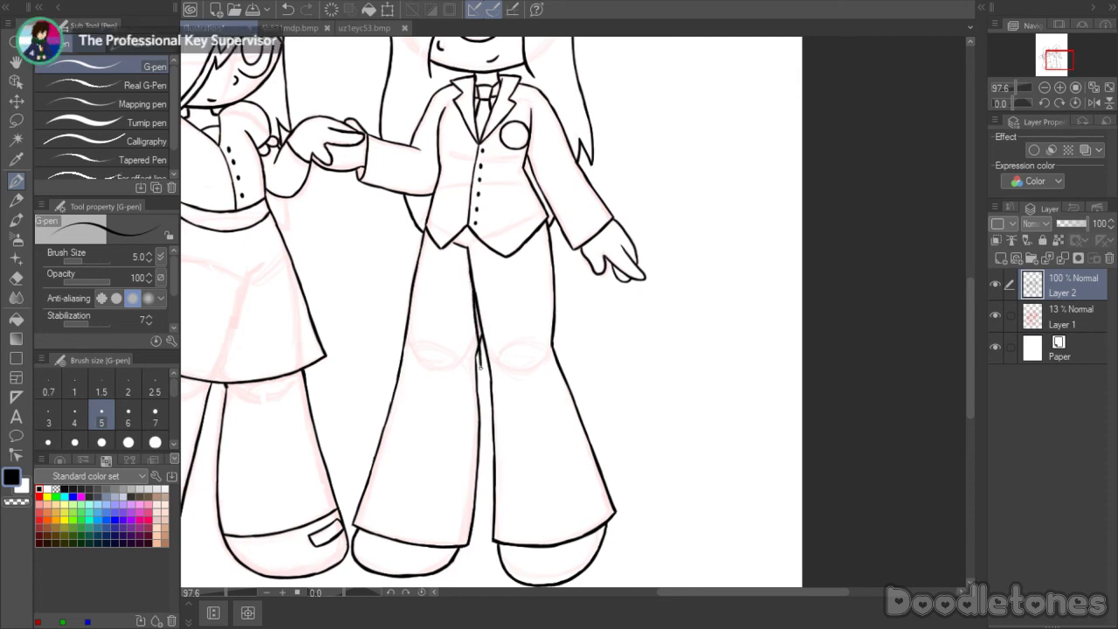
{"action": "key", "text": "ctrl+z"}
{"action": "key", "text": "ctrl+z"}
{"action": "scroll", "coordinate": [489, 399], "scroll_direction": "up", "scroll_amount": 3}
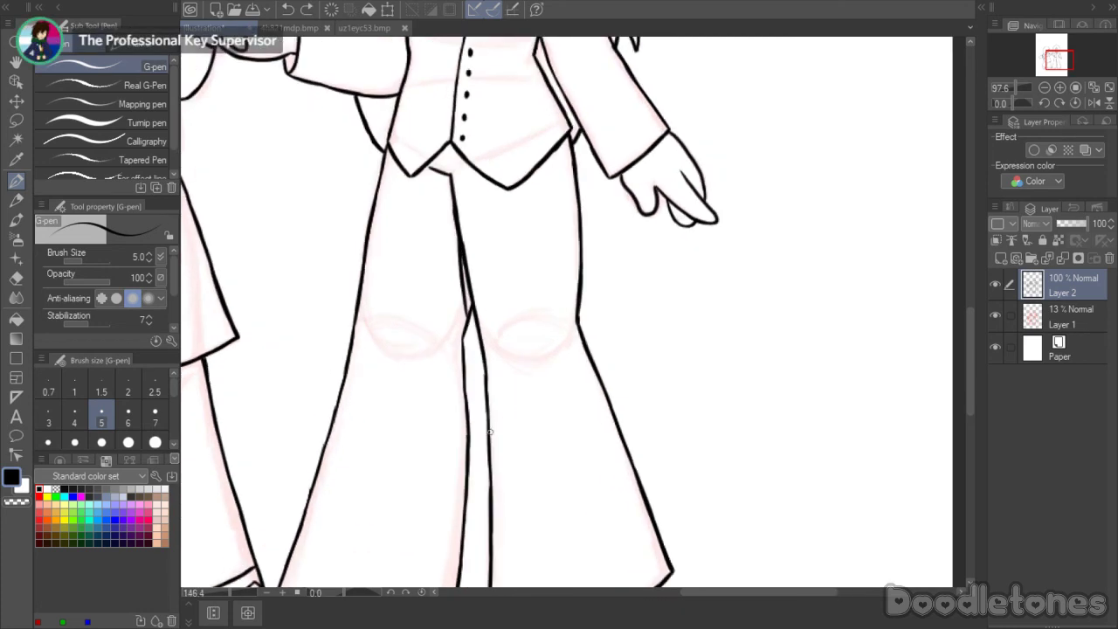
{"action": "key", "text": "ctrl+z"}
{"action": "key", "text": "ctrl+z"}
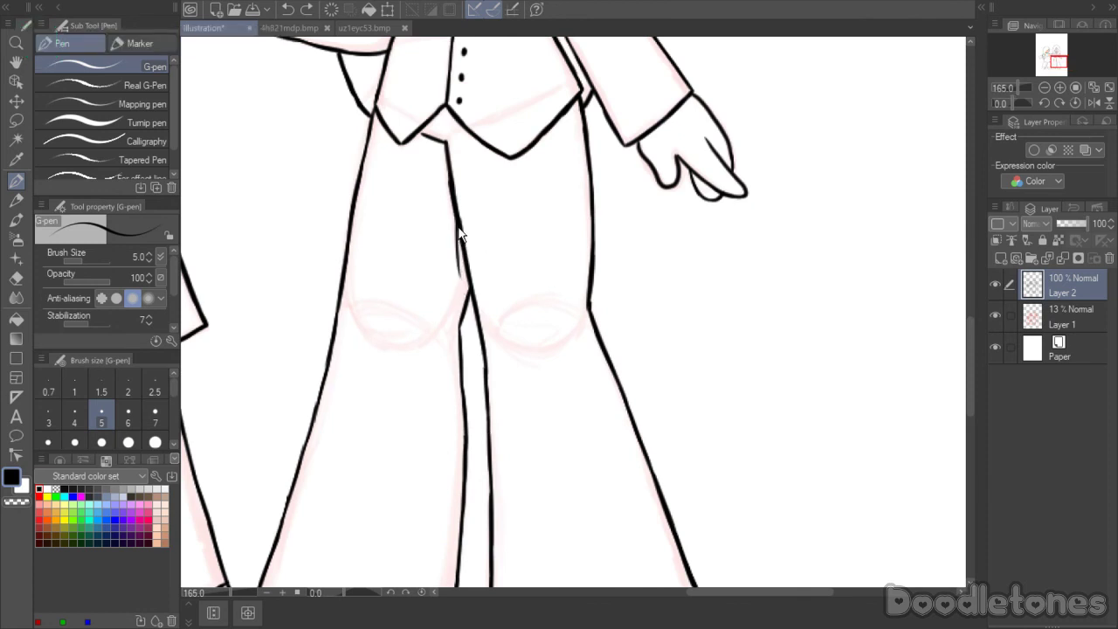
- Redraw the suited character's inner trouser line from mid-thigh past the knee and erase the old line on its right side
{"action": "left_click_drag", "start_coordinate": [455, 213], "coordinate": [486, 426]}
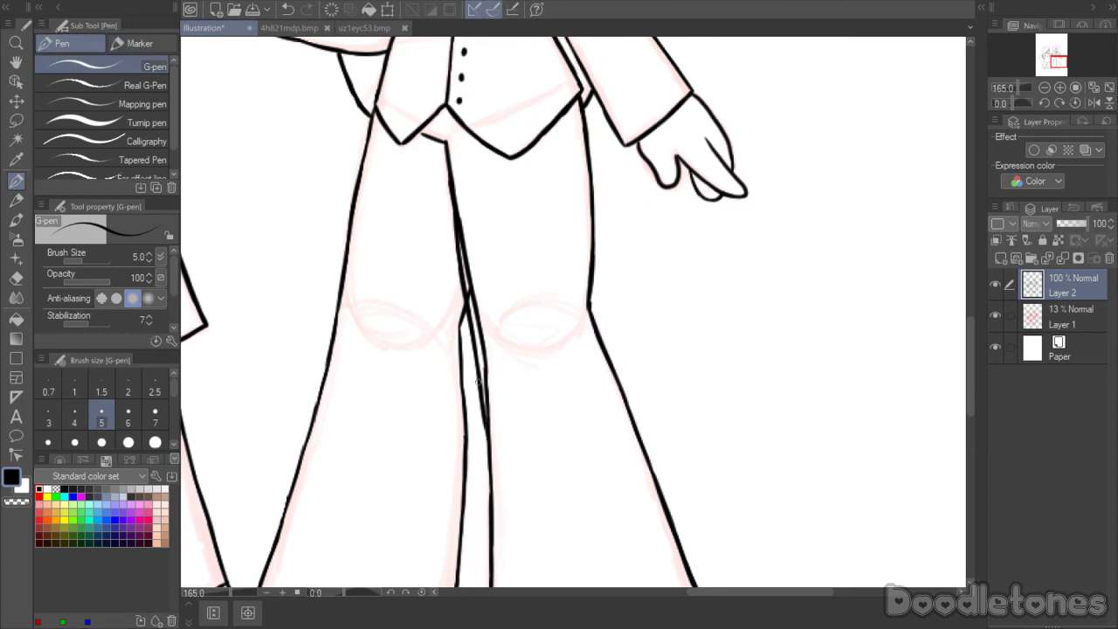
{"action": "left_click_drag", "start_coordinate": [477, 375], "coordinate": [490, 456]}
{"action": "key", "text": "e"}
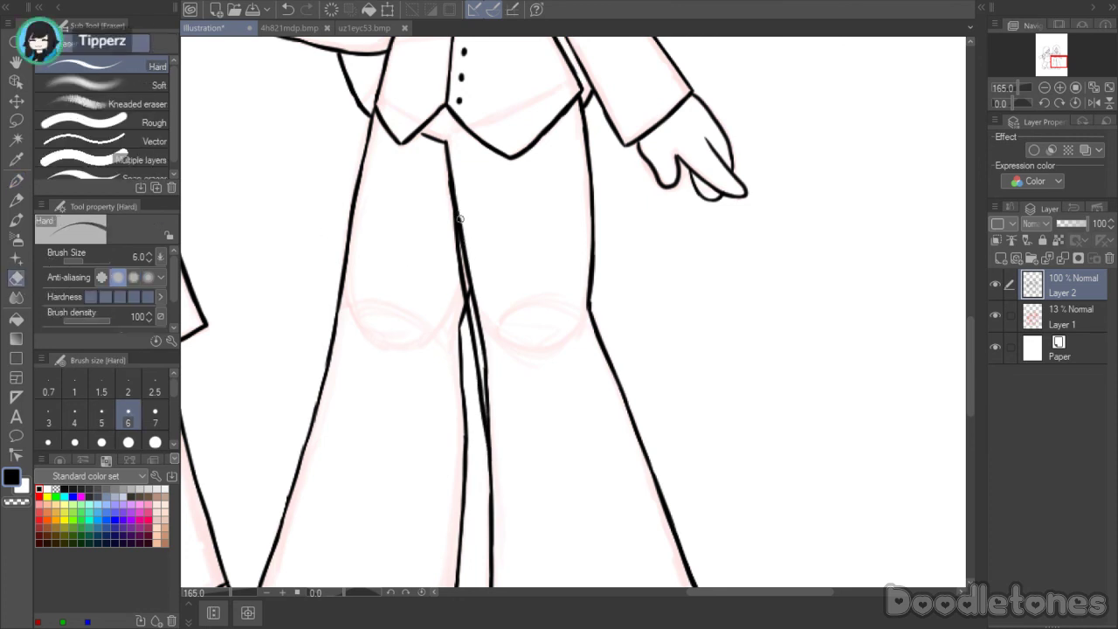
{"action": "mouse_move", "coordinate": [459, 219]}
{"action": "left_mouse_down"}
{"action": "mouse_move", "coordinate": [468, 285]}
{"action": "mouse_move", "coordinate": [461, 208]}
{"action": "mouse_move", "coordinate": [493, 435]}
{"action": "left_mouse_up"}
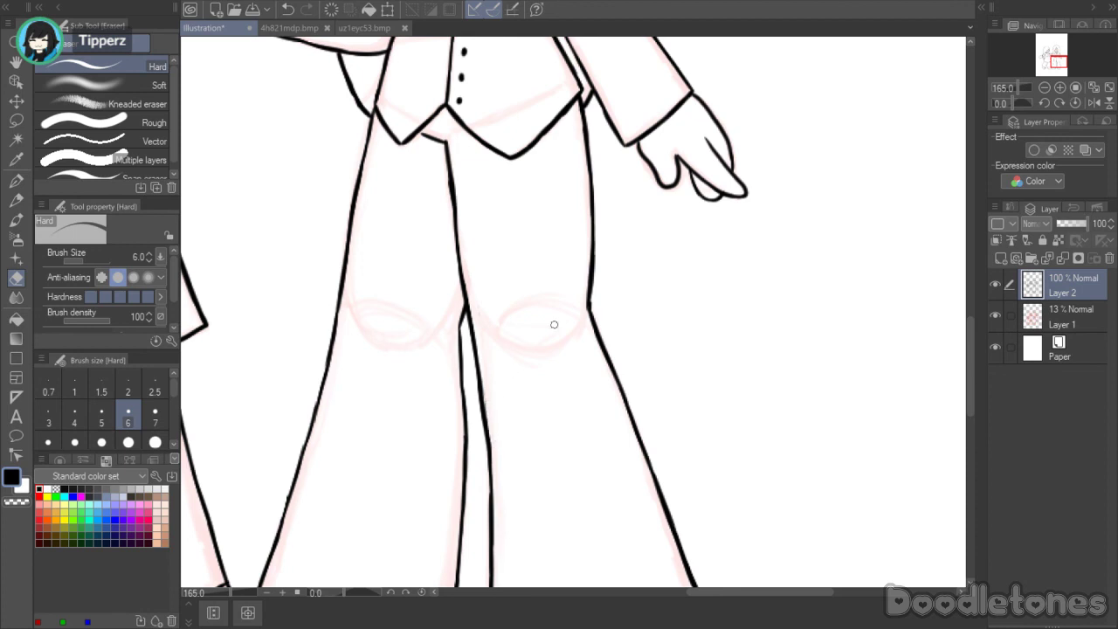
- Try to straighten the inner trouser line around the knee by thickening it with the G-pen and trimming both sides
{"action": "key", "text": "p"}
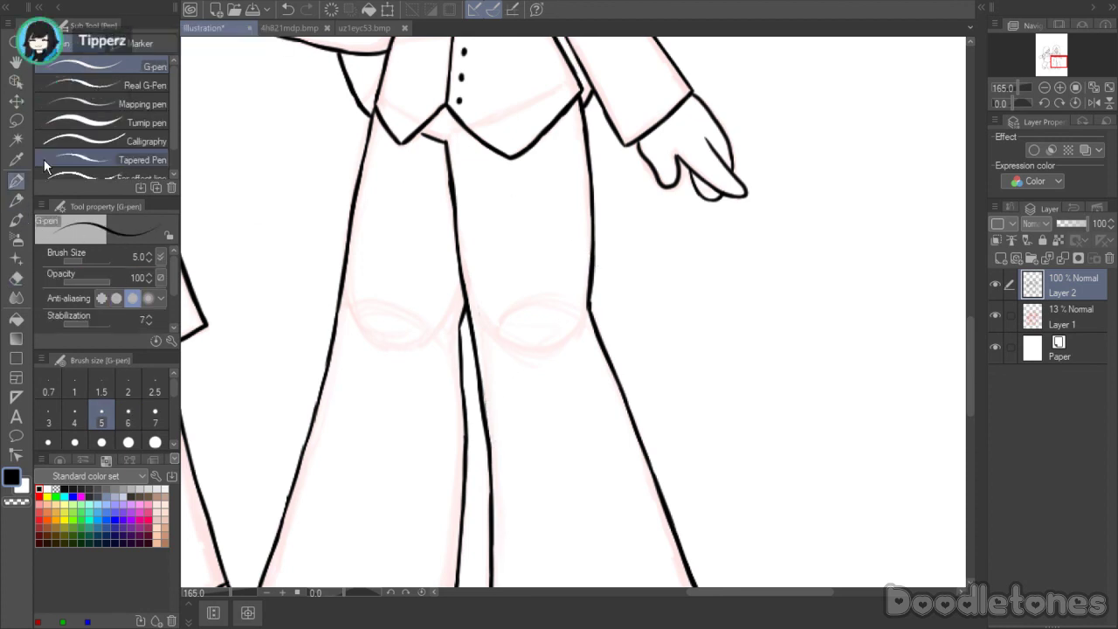
{"action": "left_click_drag", "start_coordinate": [453, 215], "coordinate": [487, 439]}
{"action": "left_click_drag", "start_coordinate": [479, 397], "coordinate": [488, 473]}
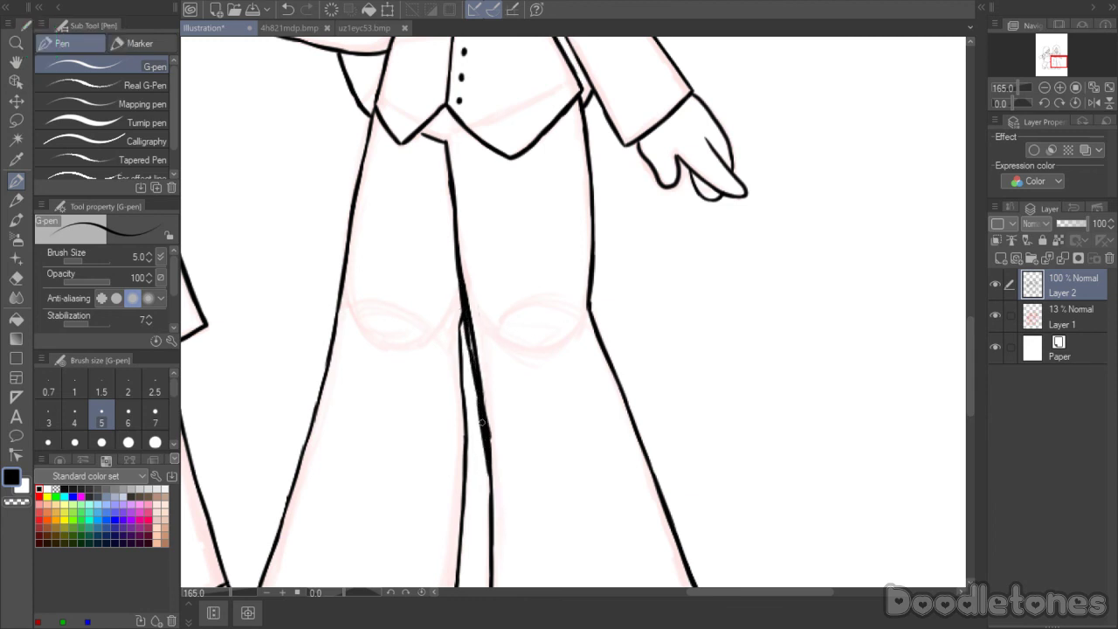
{"action": "left_click_drag", "start_coordinate": [481, 423], "coordinate": [487, 477]}
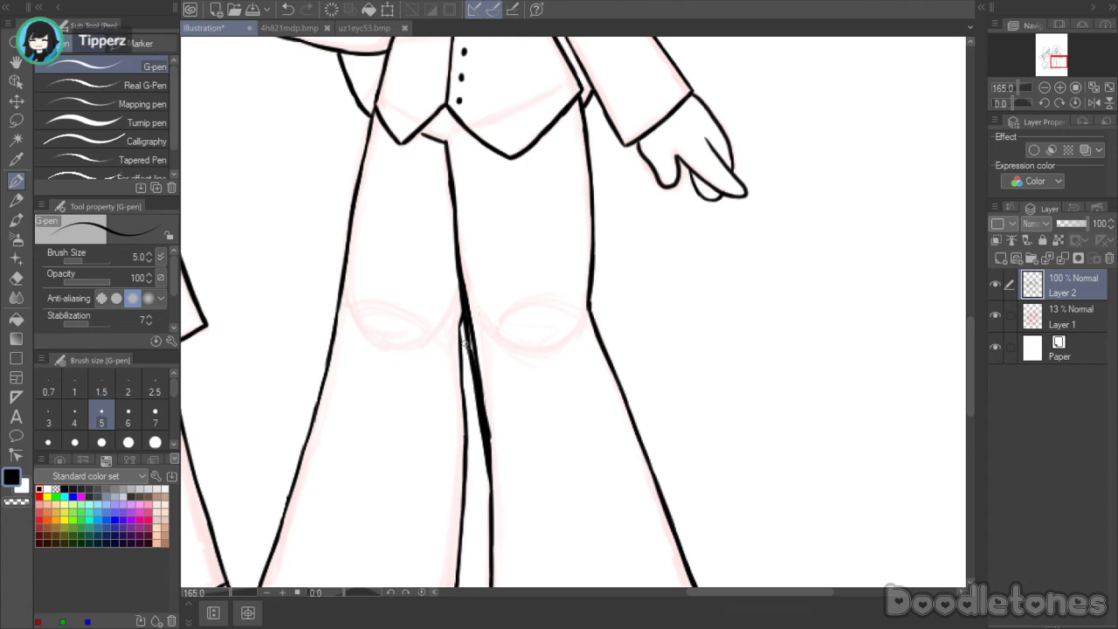
{"action": "key", "text": "e"}
{"action": "mouse_move", "coordinate": [479, 362]}
{"action": "left_mouse_down"}
{"action": "mouse_move", "coordinate": [497, 459]}
{"action": "mouse_move", "coordinate": [480, 434]}
{"action": "mouse_move", "coordinate": [485, 469]}
{"action": "left_mouse_up"}
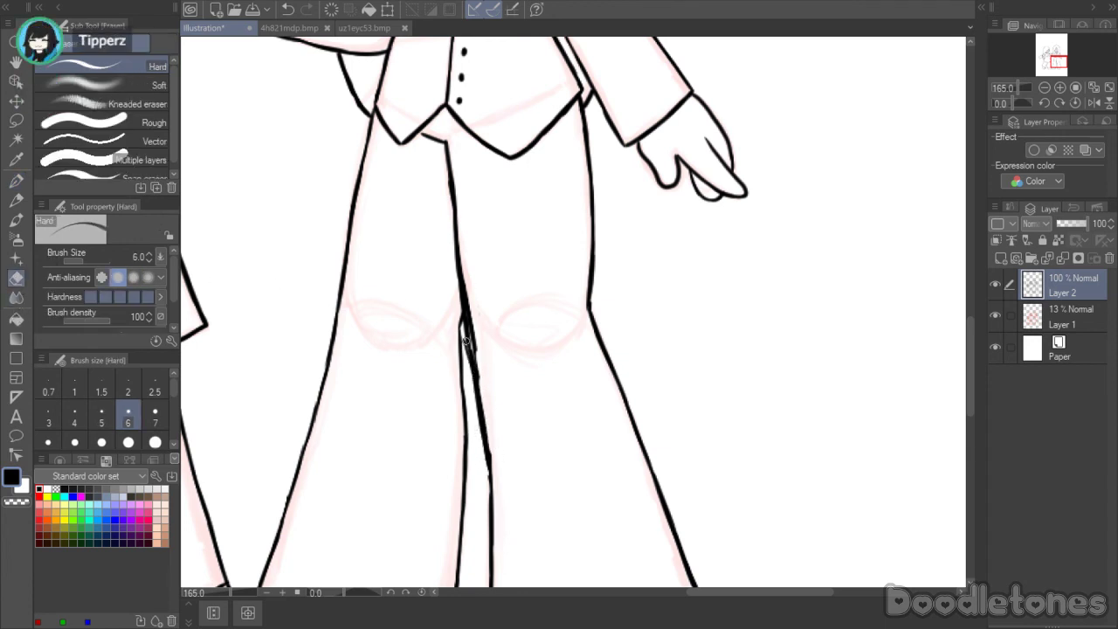
{"action": "mouse_move", "coordinate": [465, 339]}
{"action": "left_mouse_down"}
{"action": "mouse_move", "coordinate": [471, 368]}
{"action": "mouse_move", "coordinate": [466, 269]}
{"action": "mouse_move", "coordinate": [488, 425]}
{"action": "left_mouse_up"}
- Try to smooth the bend below the knee of the inner trouser line with short pen strokes and an erased outer side
{"action": "scroll", "coordinate": [754, 250], "scroll_direction": "down", "scroll_amount": 2}
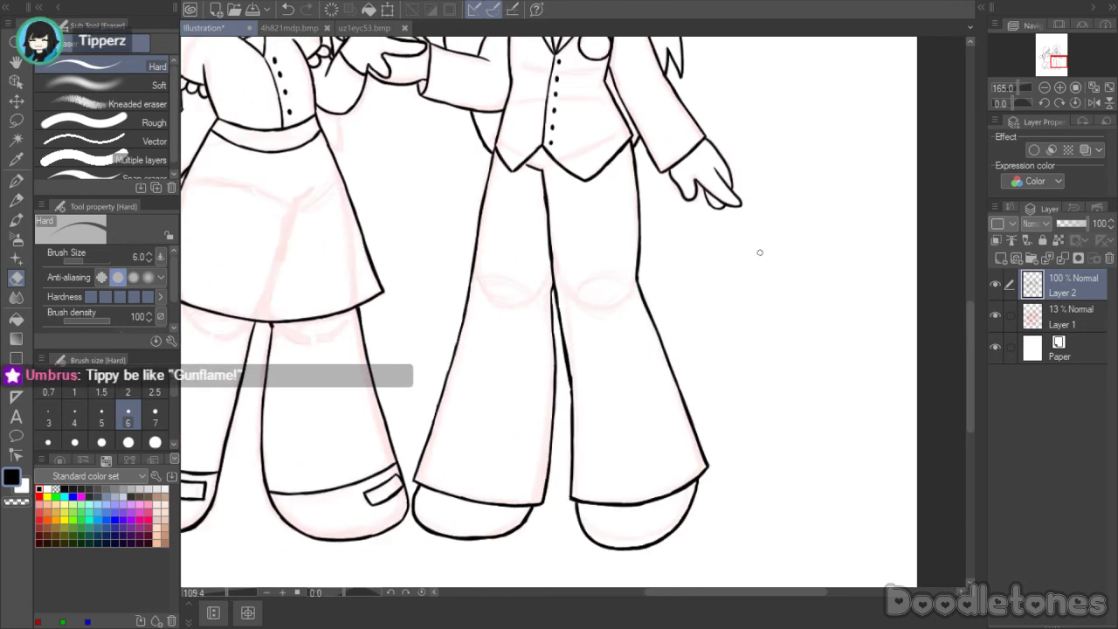
{"action": "scroll", "coordinate": [767, 274], "scroll_direction": "up", "scroll_amount": 1}
{"action": "left_click", "coordinate": [15, 182]}
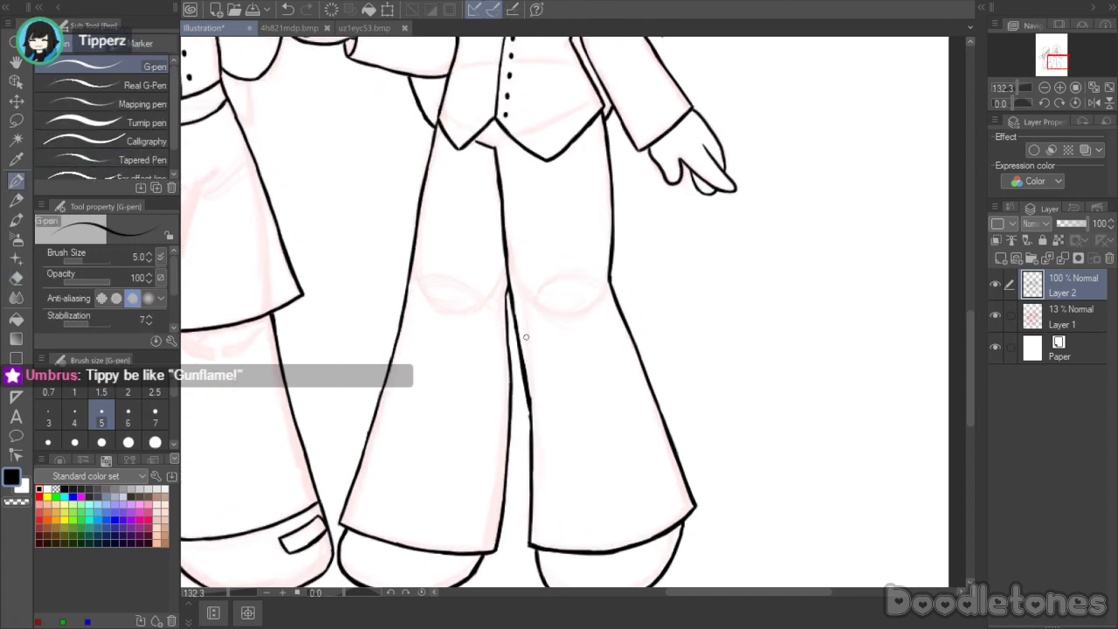
{"action": "left_click_drag", "start_coordinate": [524, 378], "coordinate": [528, 427]}
{"action": "key", "text": "e"}
{"action": "left_click_drag", "start_coordinate": [531, 379], "coordinate": [532, 450]}
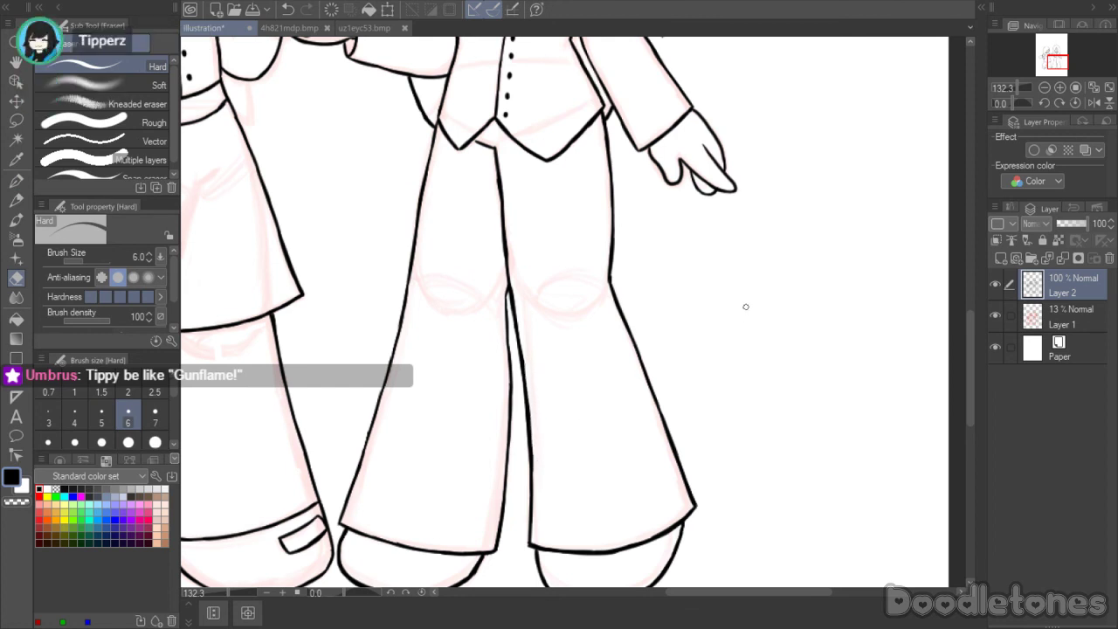
{"action": "left_click", "coordinate": [17, 182]}
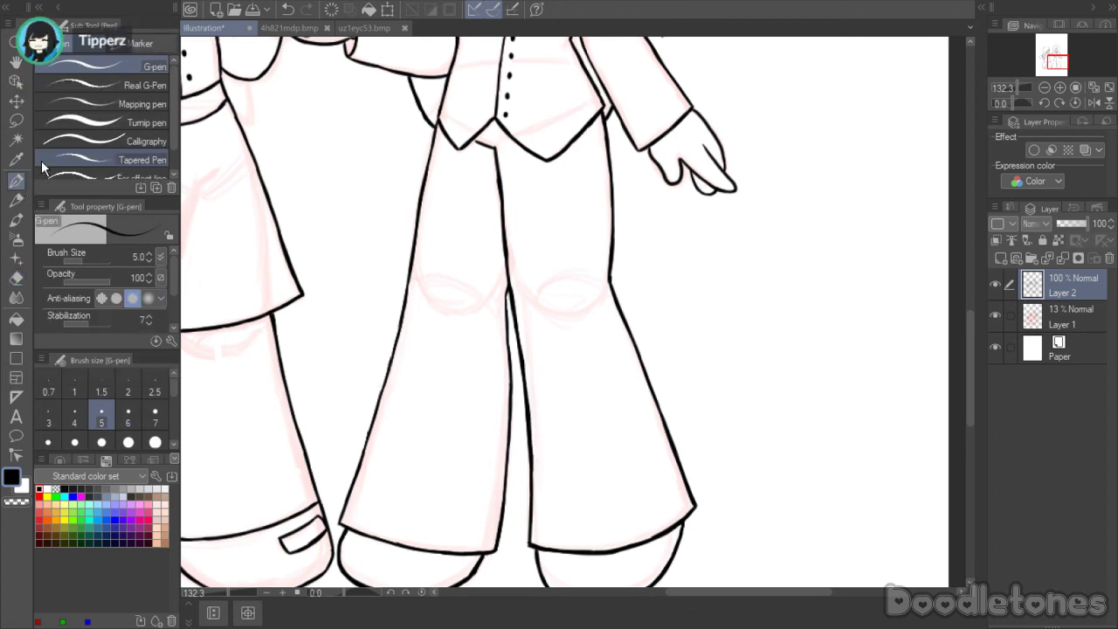
{"action": "left_click_drag", "start_coordinate": [512, 294], "coordinate": [527, 388]}
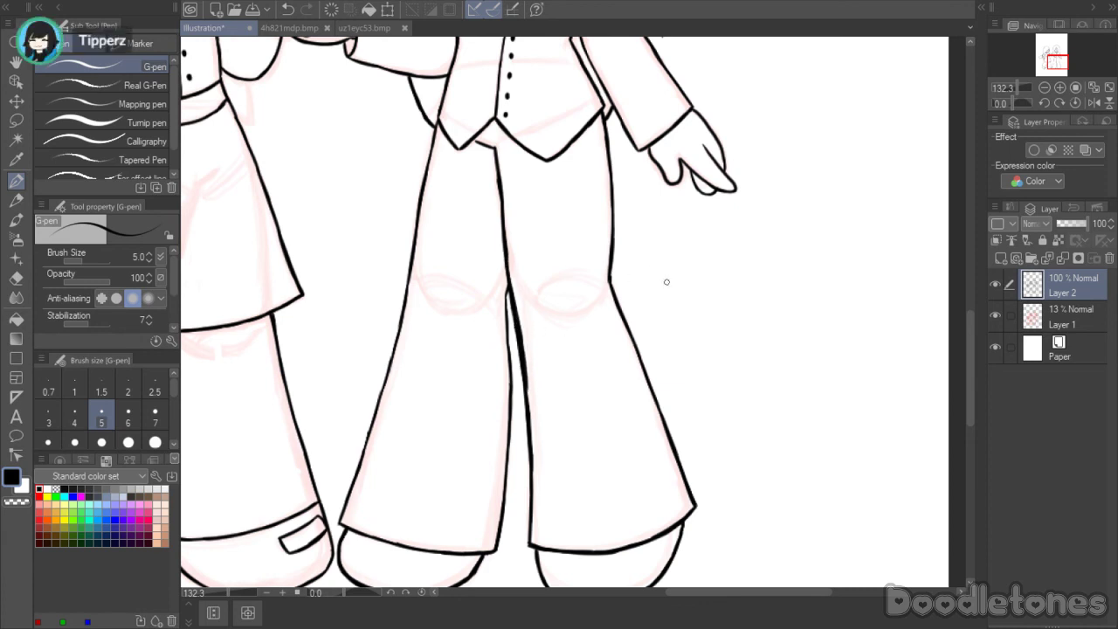
- Undo the recent pen and eraser strokes on the inner trouser line around and below the knee
{"action": "key", "text": "ctrl+z"}
{"action": "key", "text": "ctrl+z"}
{"action": "key", "text": "ctrl+z"}
{"action": "key", "text": "ctrl+z"}
{"action": "key", "text": "ctrl+z"}
{"action": "key", "text": "ctrl+z"}
{"action": "key", "text": "ctrl+z"}
{"action": "key", "text": "ctrl+z"}
{"action": "key", "text": "ctrl+z"}
{"action": "key", "text": "ctrl+z"}
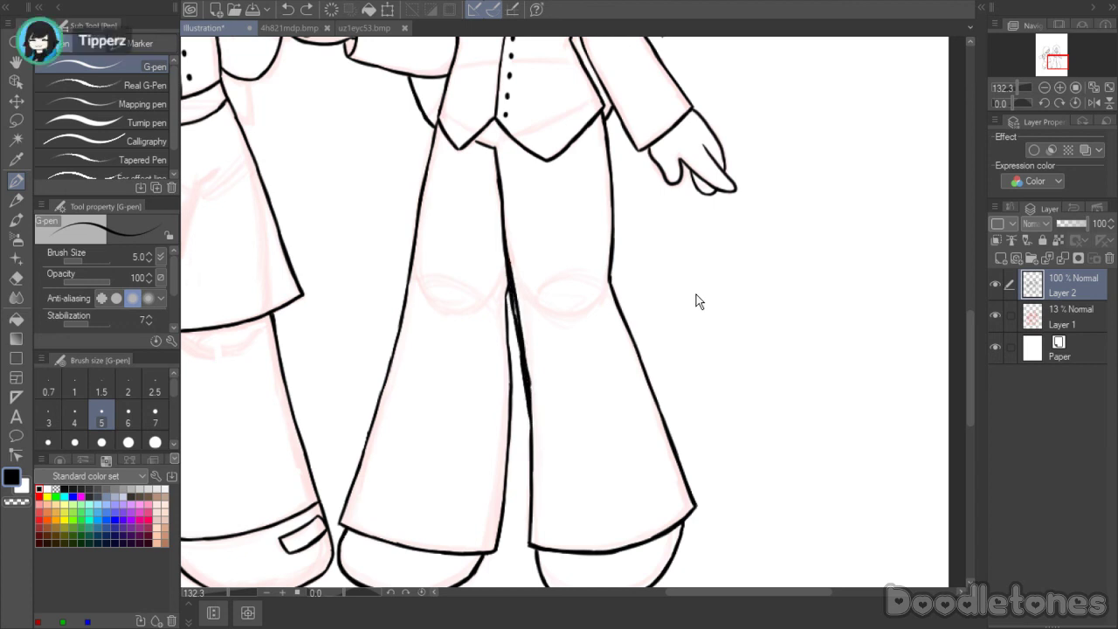
{"action": "key", "text": "ctrl+z"}
{"action": "key", "text": "ctrl+z"}
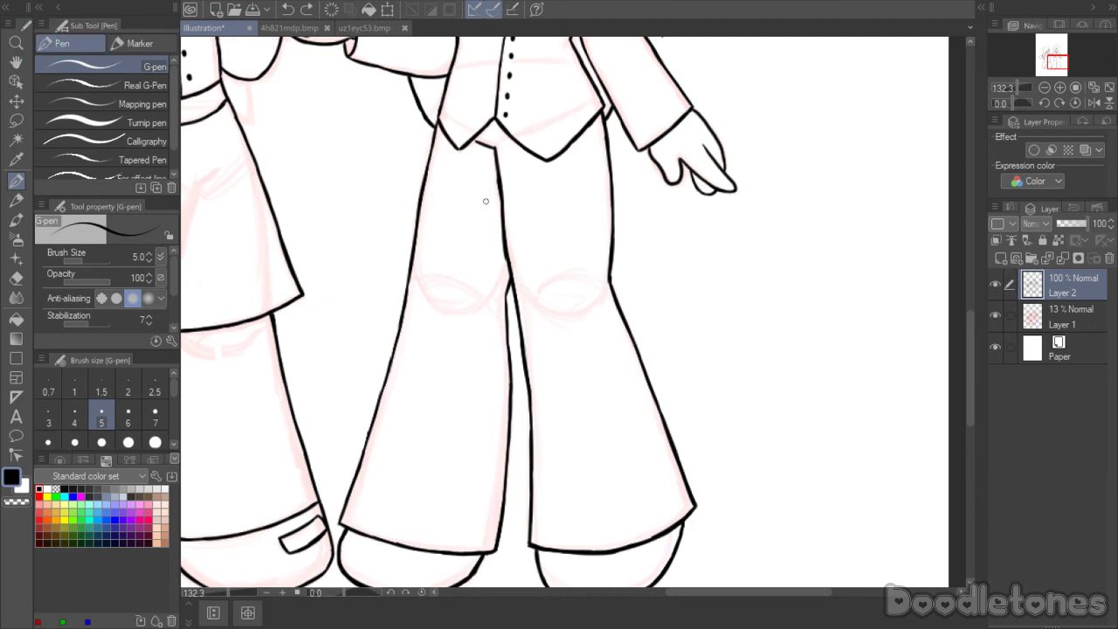
- Thicken the inner edge of the suited character's right trouser leg with overlapping G-pen strokes from the thigh almost to the hem
{"action": "left_click_drag", "start_coordinate": [505, 260], "coordinate": [506, 273]}
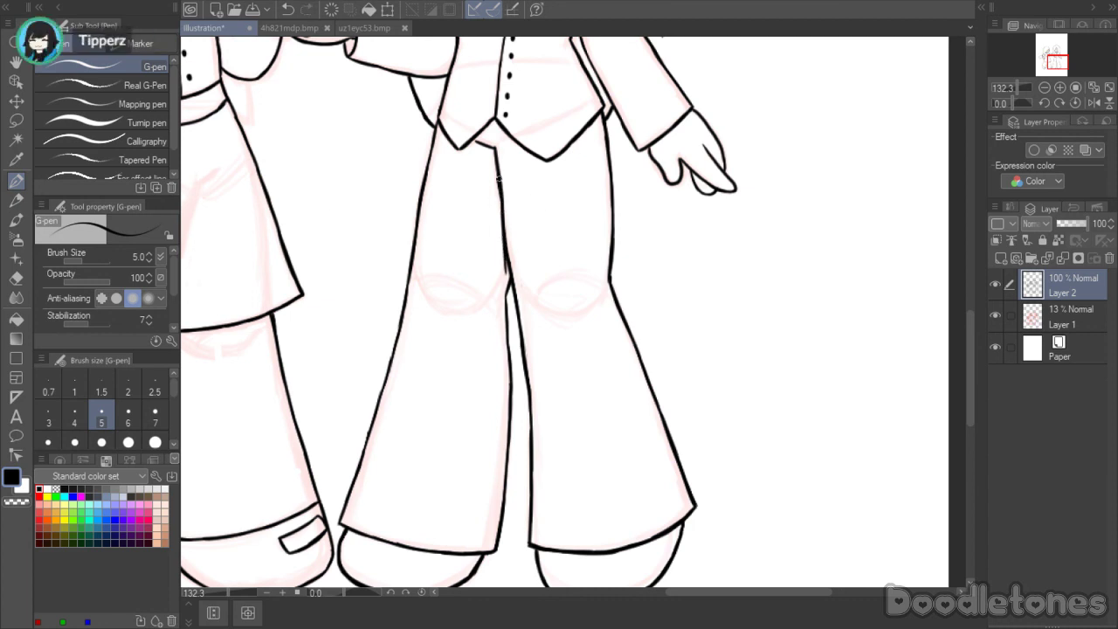
{"action": "left_click_drag", "start_coordinate": [500, 180], "coordinate": [516, 323]}
{"action": "left_click_drag", "start_coordinate": [507, 271], "coordinate": [525, 372]}
{"action": "left_click_drag", "start_coordinate": [512, 319], "coordinate": [529, 424]}
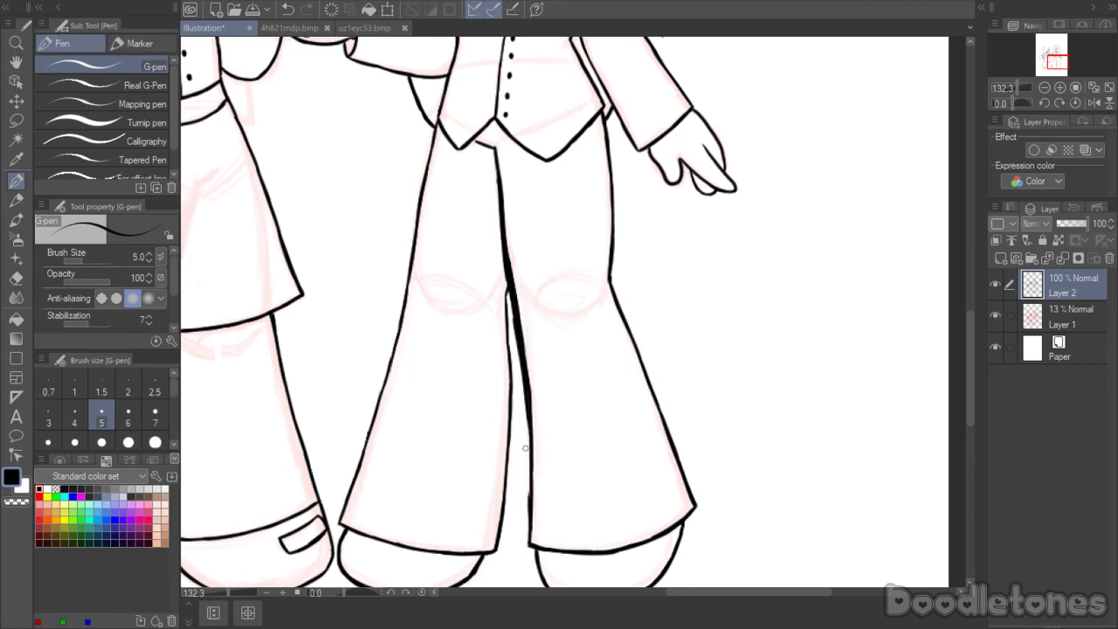
{"action": "left_click_drag", "start_coordinate": [517, 349], "coordinate": [530, 502]}
{"action": "left_click_drag", "start_coordinate": [511, 316], "coordinate": [519, 347]}
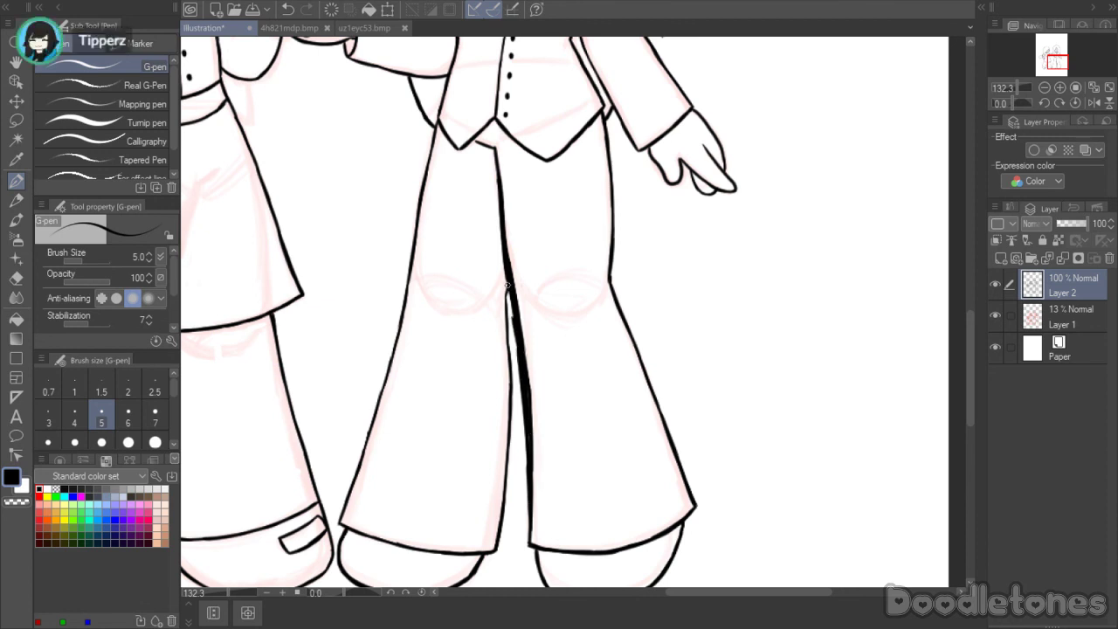
{"action": "left_click_drag", "start_coordinate": [508, 286], "coordinate": [522, 358]}
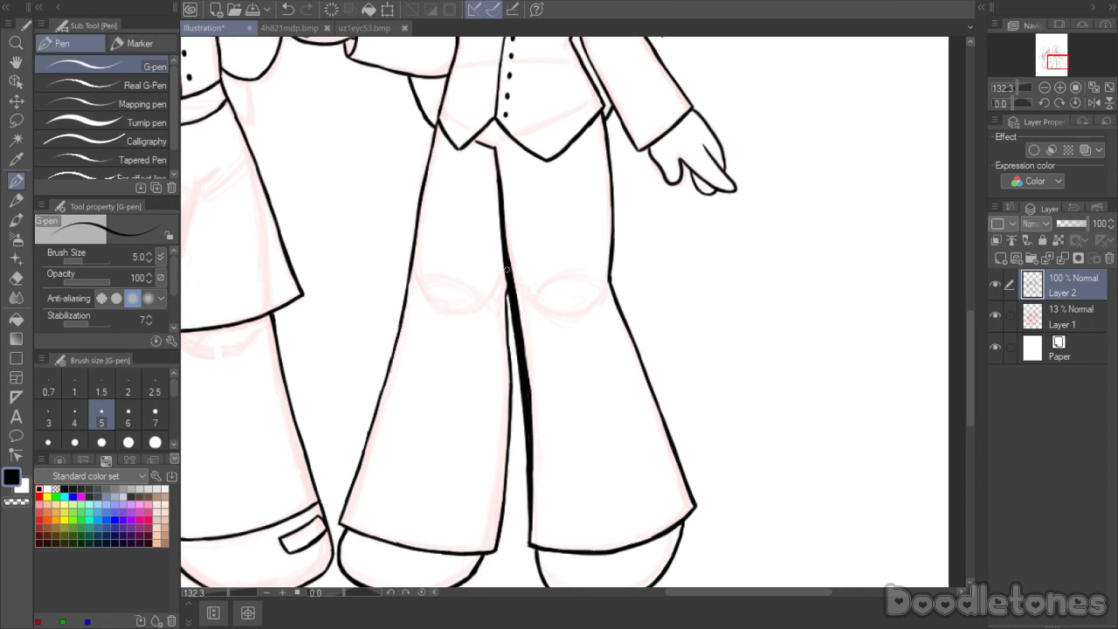
{"action": "left_click_drag", "start_coordinate": [506, 267], "coordinate": [510, 318]}
- Thin the thickened inner trouser line with the hard eraser, trimming it from the thigh down to the hem
{"action": "left_click", "coordinate": [17, 288]}
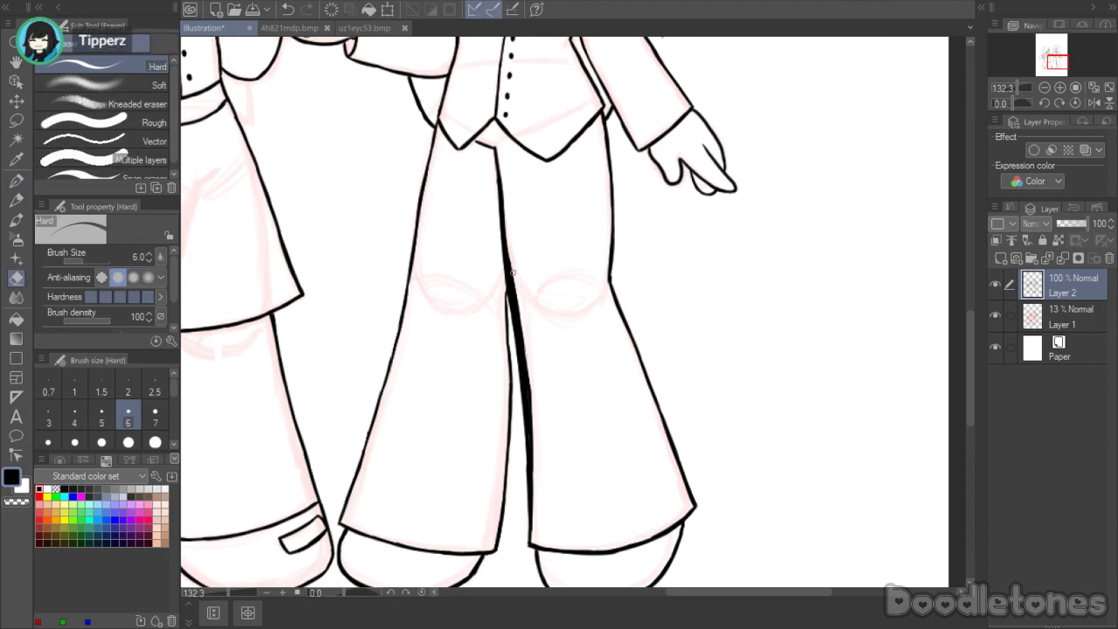
{"action": "mouse_move", "coordinate": [510, 264]}
{"action": "left_mouse_down"}
{"action": "mouse_move", "coordinate": [519, 314]}
{"action": "mouse_move", "coordinate": [511, 269]}
{"action": "mouse_move", "coordinate": [526, 353]}
{"action": "left_mouse_up"}
{"action": "left_click_drag", "start_coordinate": [519, 305], "coordinate": [527, 371]}
{"action": "left_click_drag", "start_coordinate": [522, 325], "coordinate": [535, 491]}
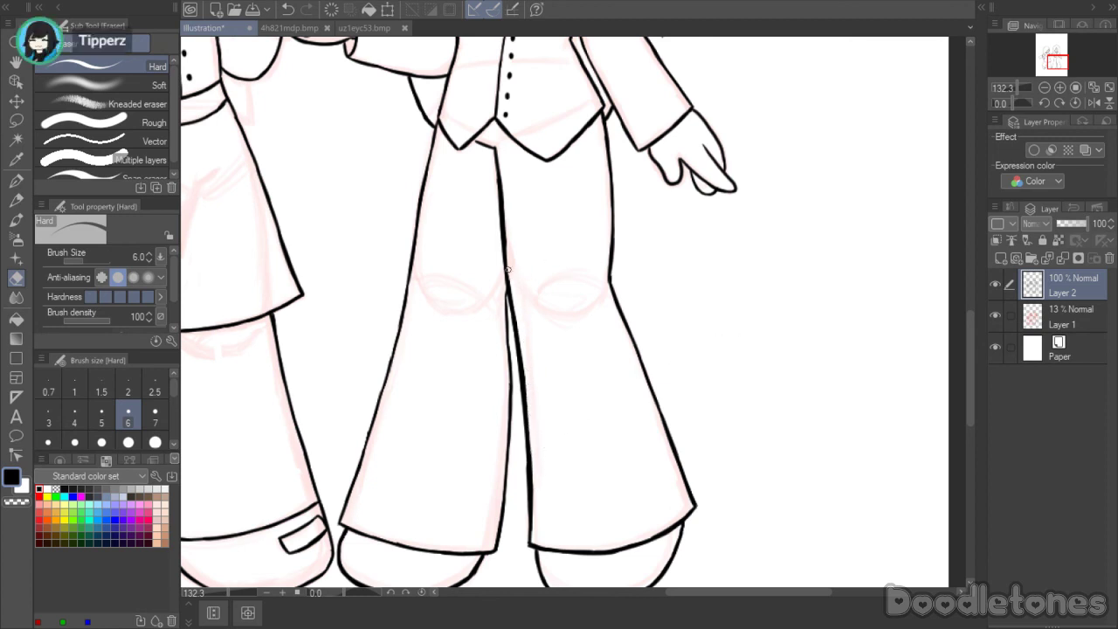
{"action": "mouse_move", "coordinate": [503, 188]}
{"action": "left_mouse_down"}
{"action": "mouse_move", "coordinate": [504, 226]}
{"action": "mouse_move", "coordinate": [503, 186]}
{"action": "left_mouse_up"}
{"action": "mouse_move", "coordinate": [528, 382]}
{"action": "left_mouse_down"}
{"action": "mouse_move", "coordinate": [523, 351]}
{"action": "mouse_move", "coordinate": [525, 393]}
{"action": "mouse_move", "coordinate": [521, 338]}
{"action": "left_mouse_up"}
{"action": "left_click_drag", "start_coordinate": [527, 480], "coordinate": [527, 511]}
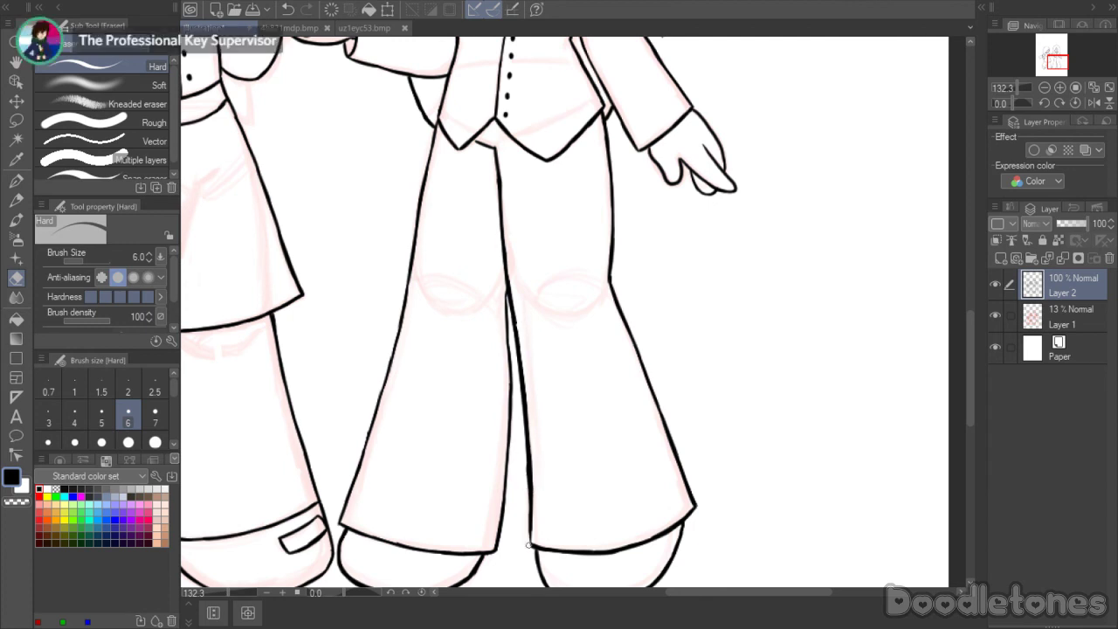
- Re-ink the lower end of the inner trouser line down to the hem corner with the G-pen
{"action": "key", "text": "p"}
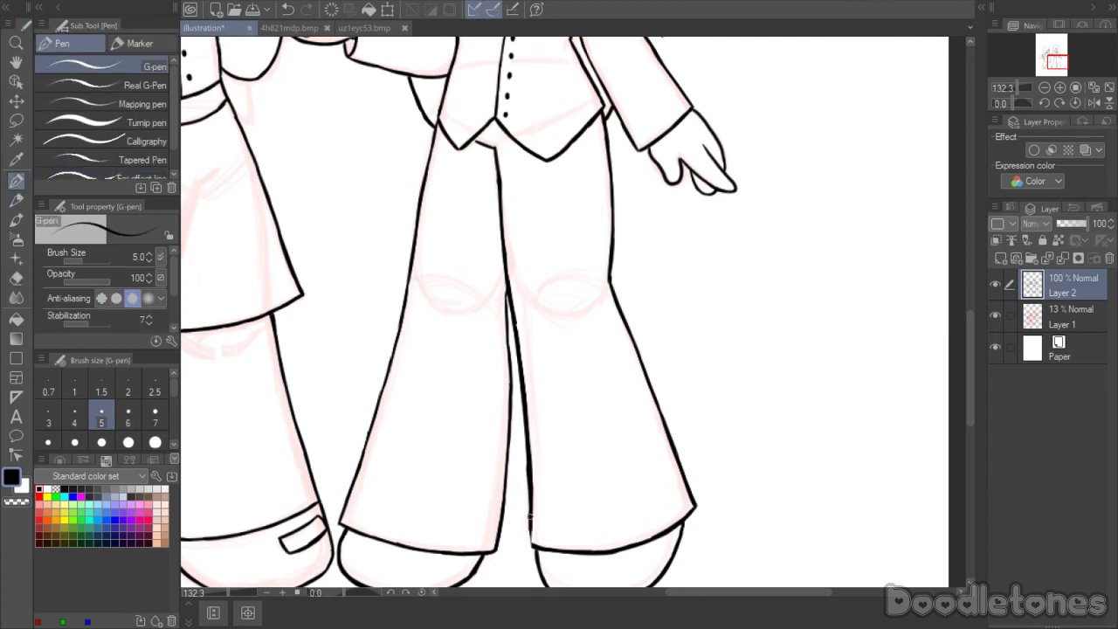
{"action": "left_click_drag", "start_coordinate": [530, 494], "coordinate": [533, 544]}
{"action": "left_click", "coordinate": [15, 278]}
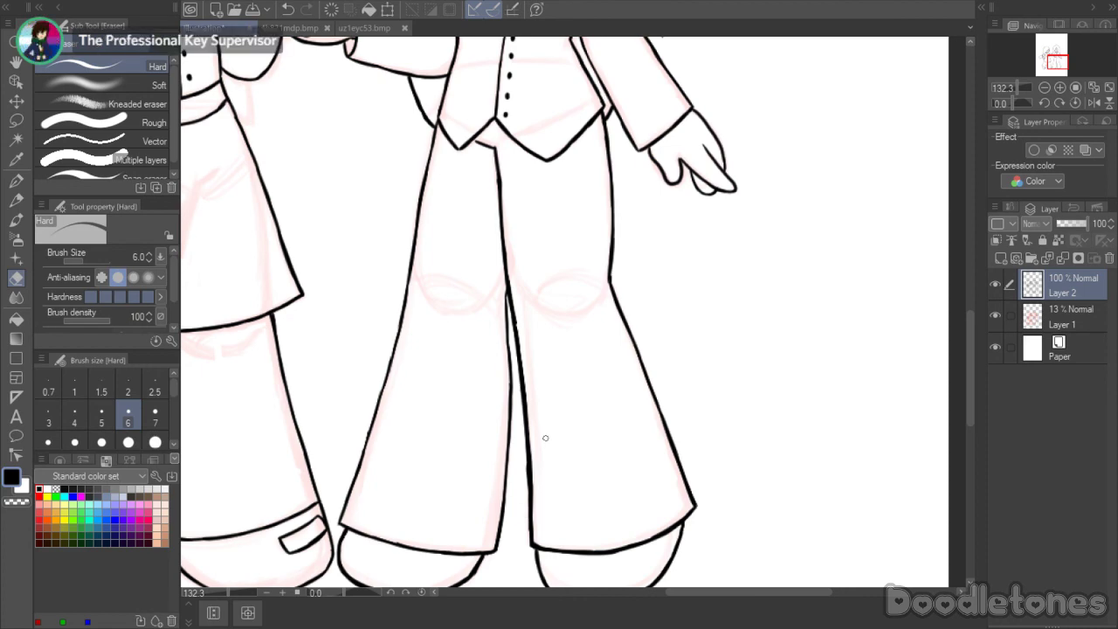
- Delete the faint pink sketch layer, Layer 1, leaving the line art layer above the paper
{"action": "scroll", "coordinate": [545, 438], "scroll_direction": "down", "scroll_amount": 5}
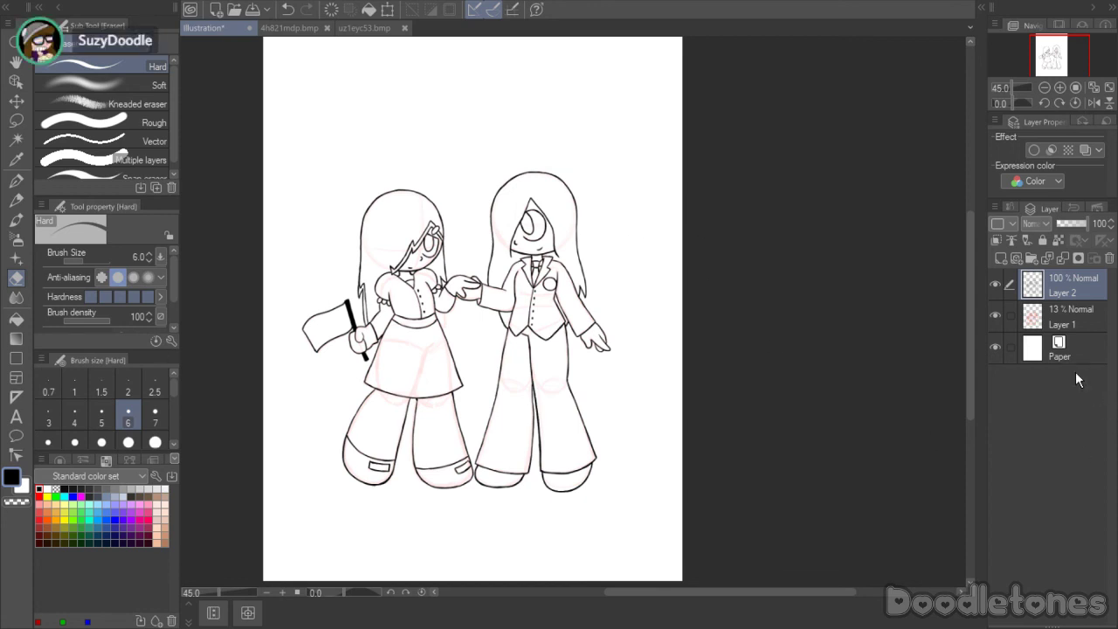
{"action": "left_click", "coordinate": [1057, 325]}
{"action": "left_click", "coordinate": [1110, 259]}
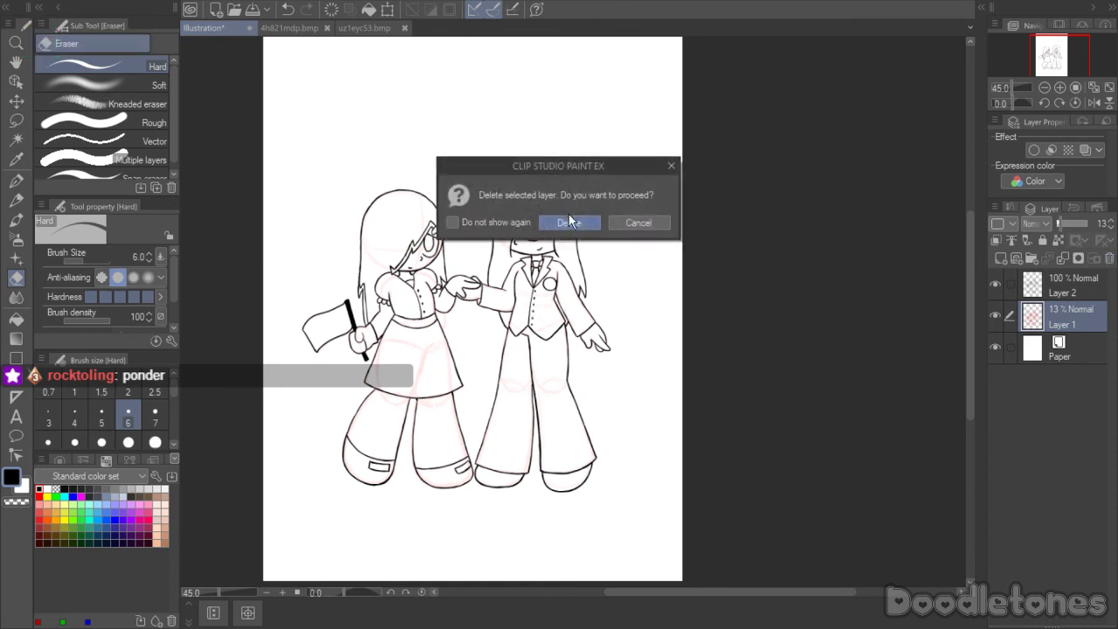
{"action": "left_click", "coordinate": [568, 221]}
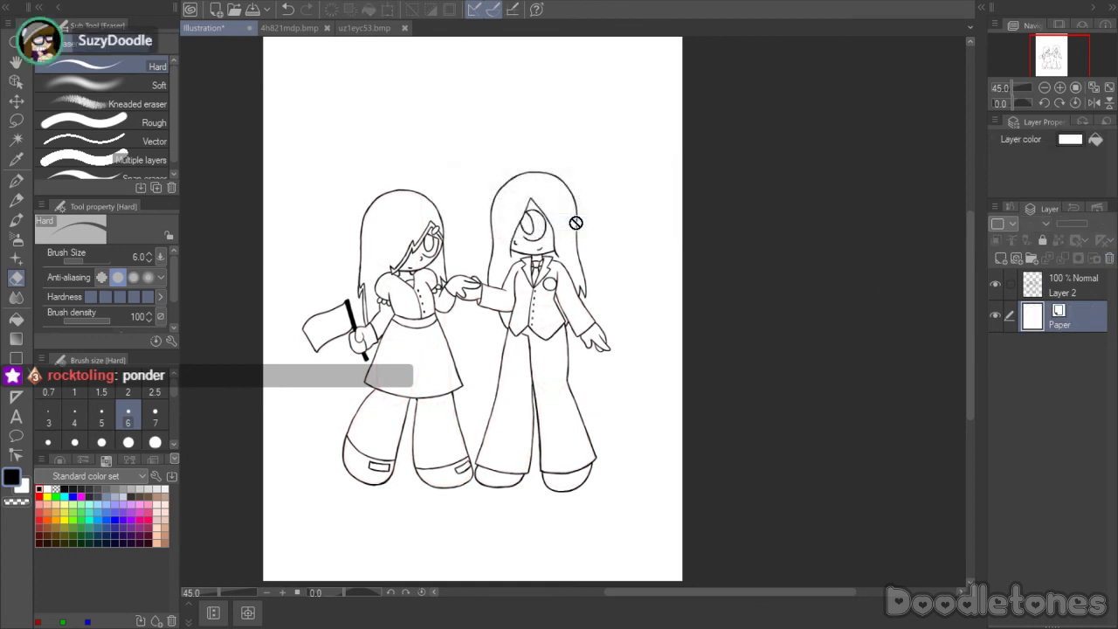